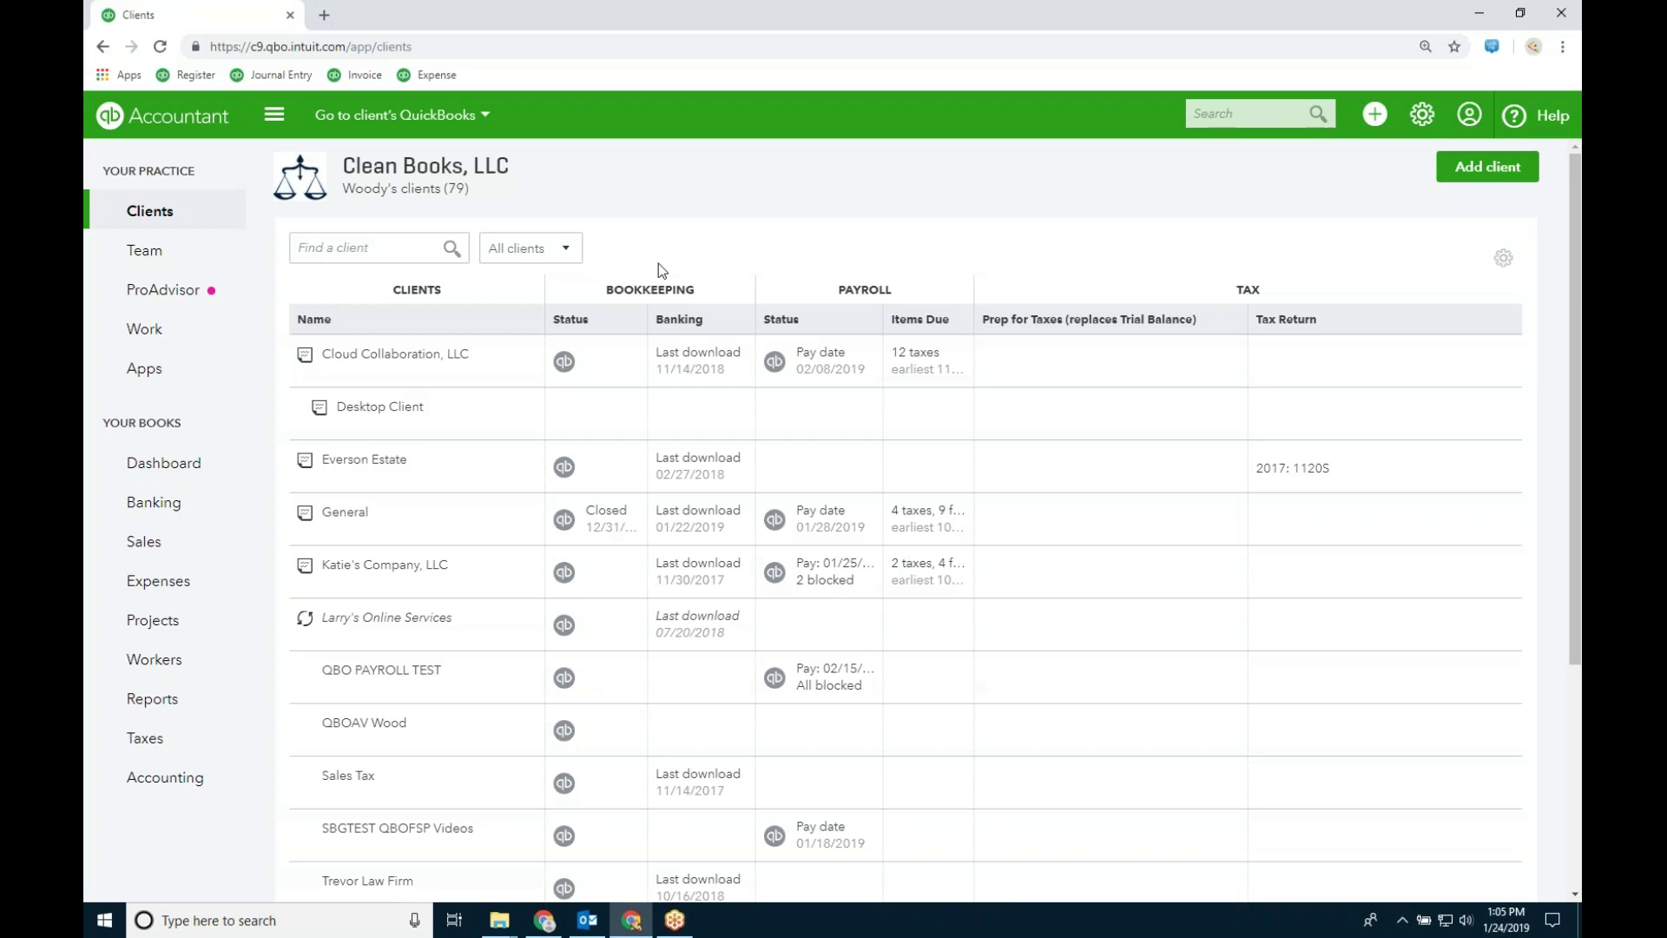
# Step: Check the client table's column settings, then open the Cloud Collaboration, LLC client page
pyautogui.moveTo(564, 361)
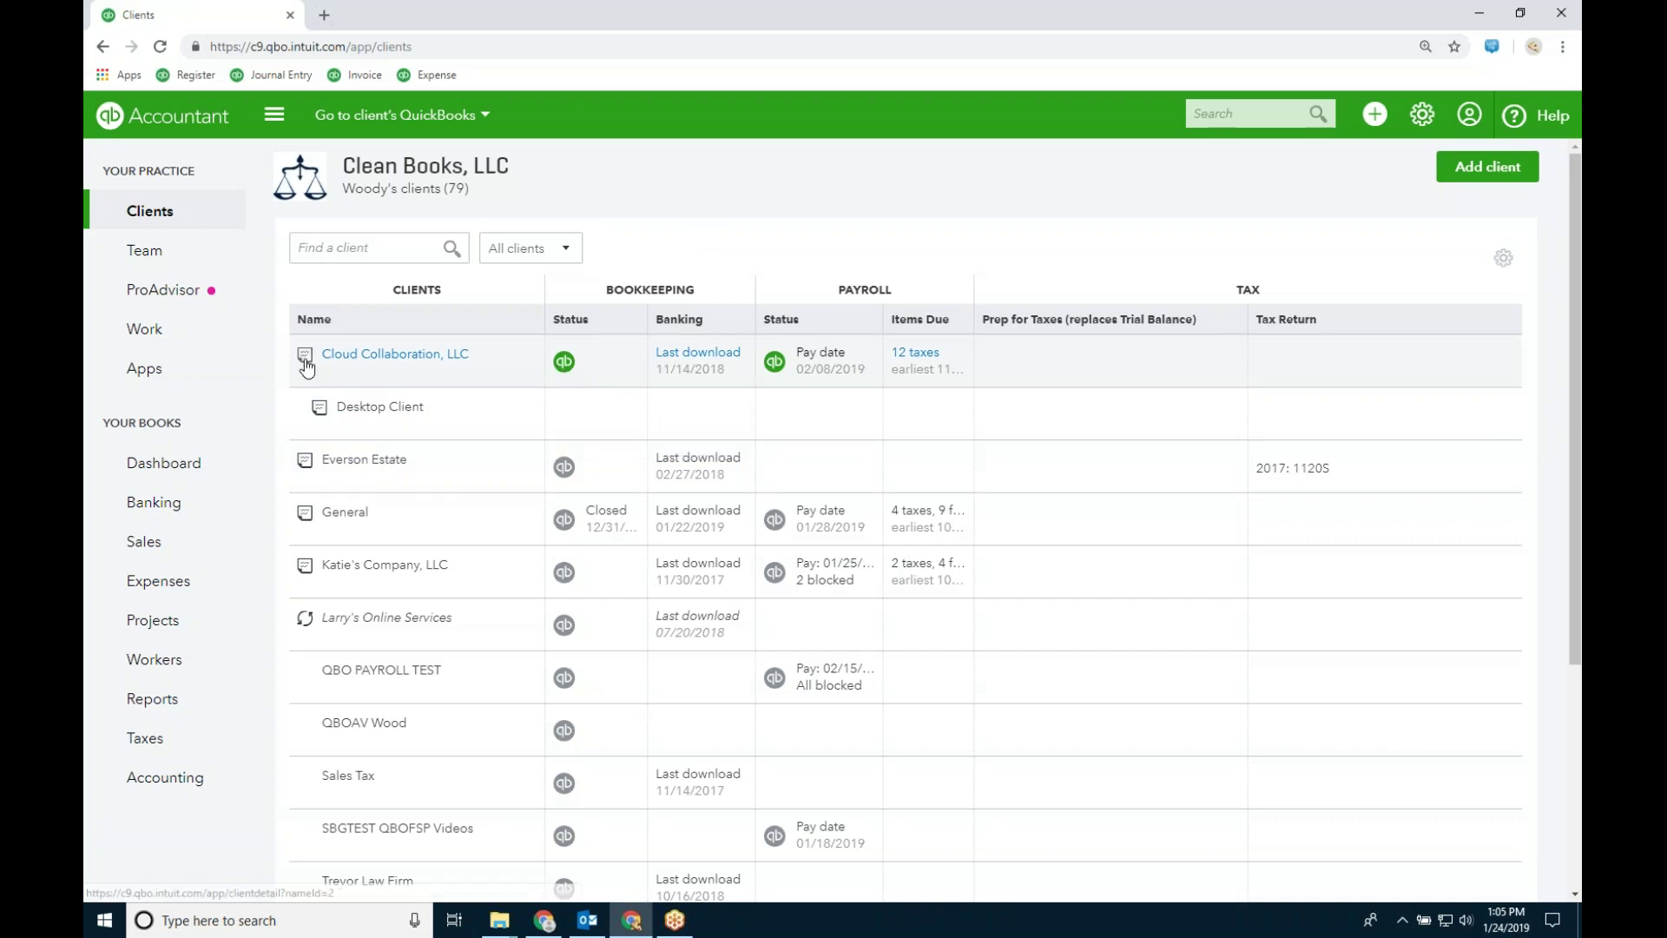
pyautogui.moveTo(307, 368)
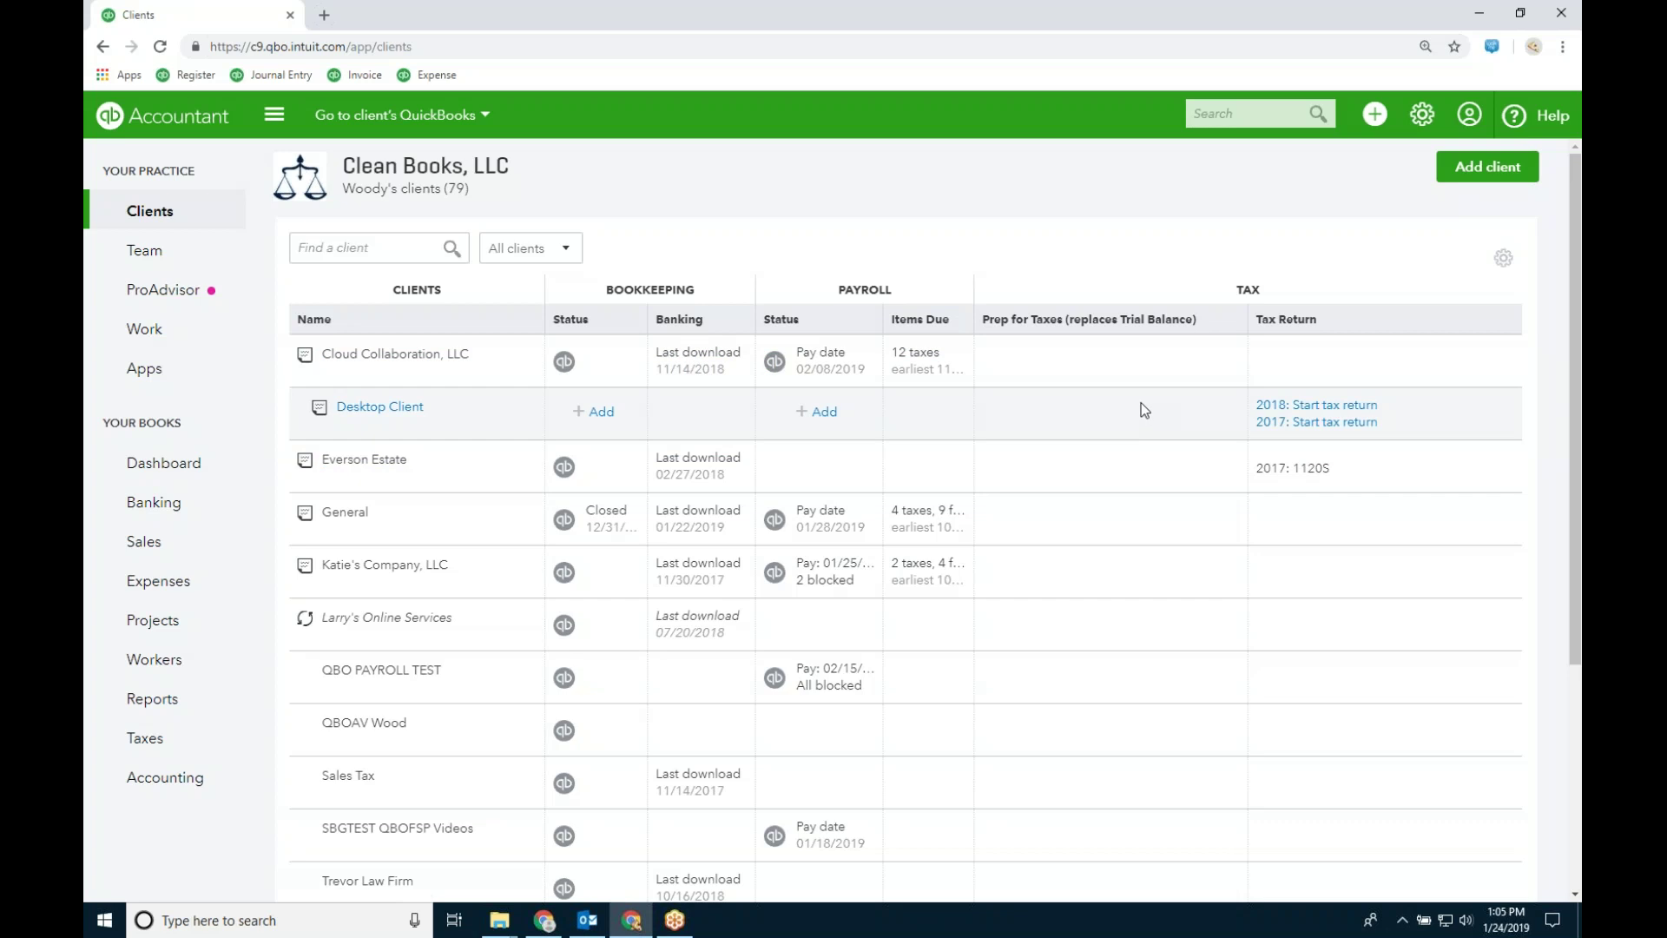
pyautogui.click(1504, 258)
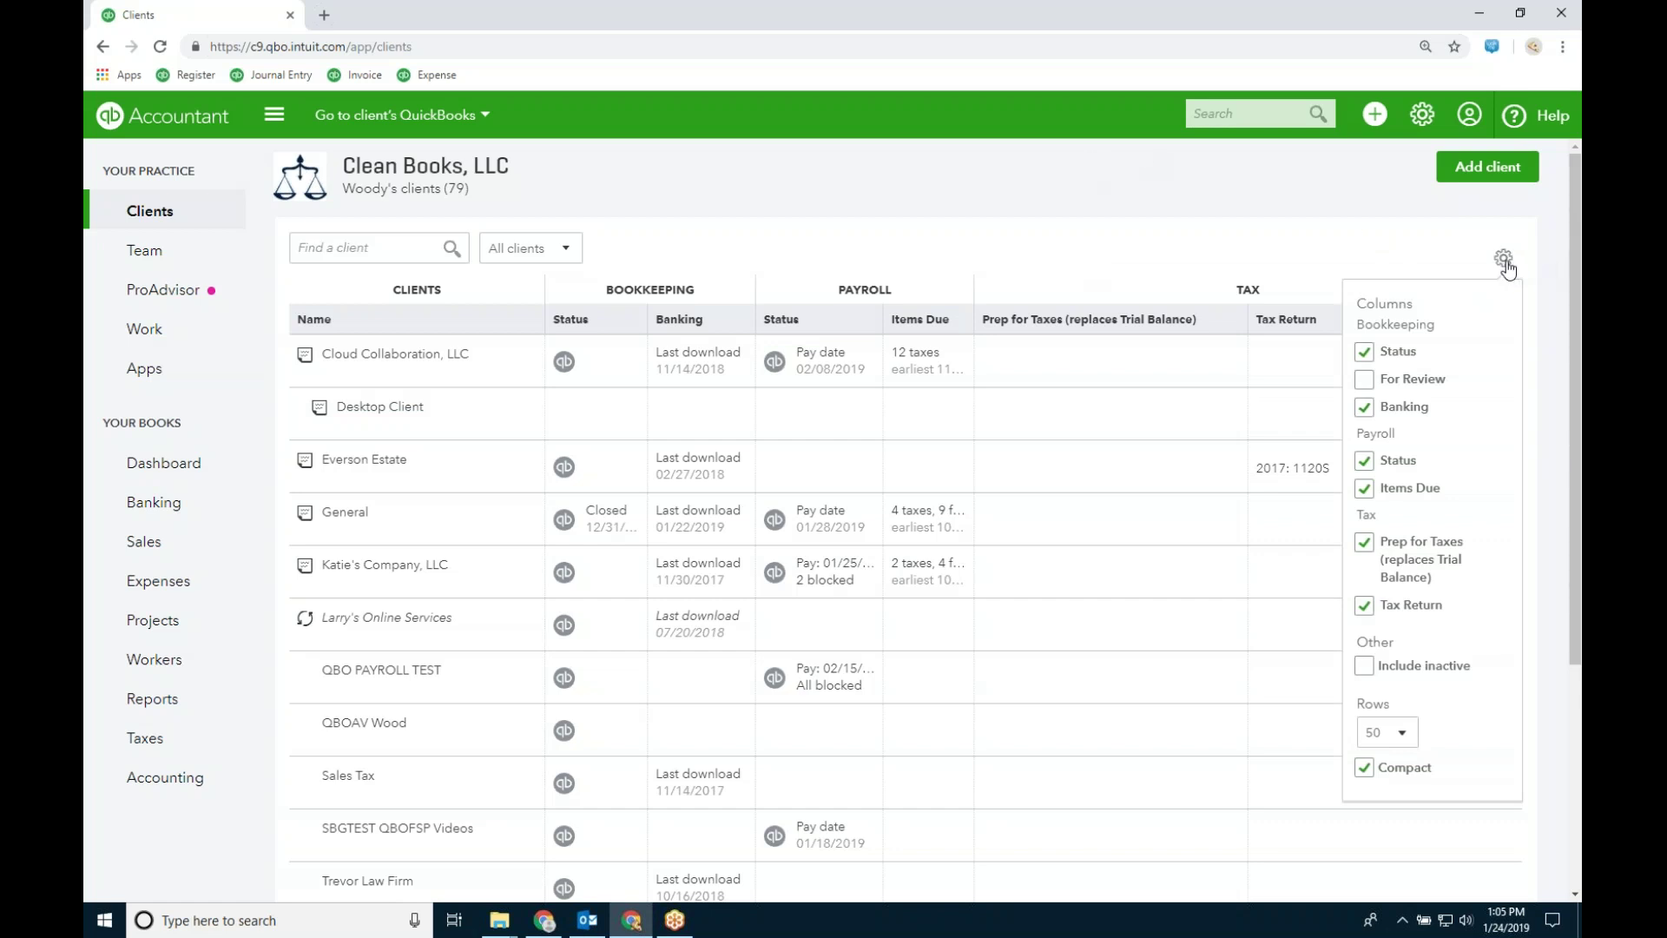
pyautogui.click(1503, 258)
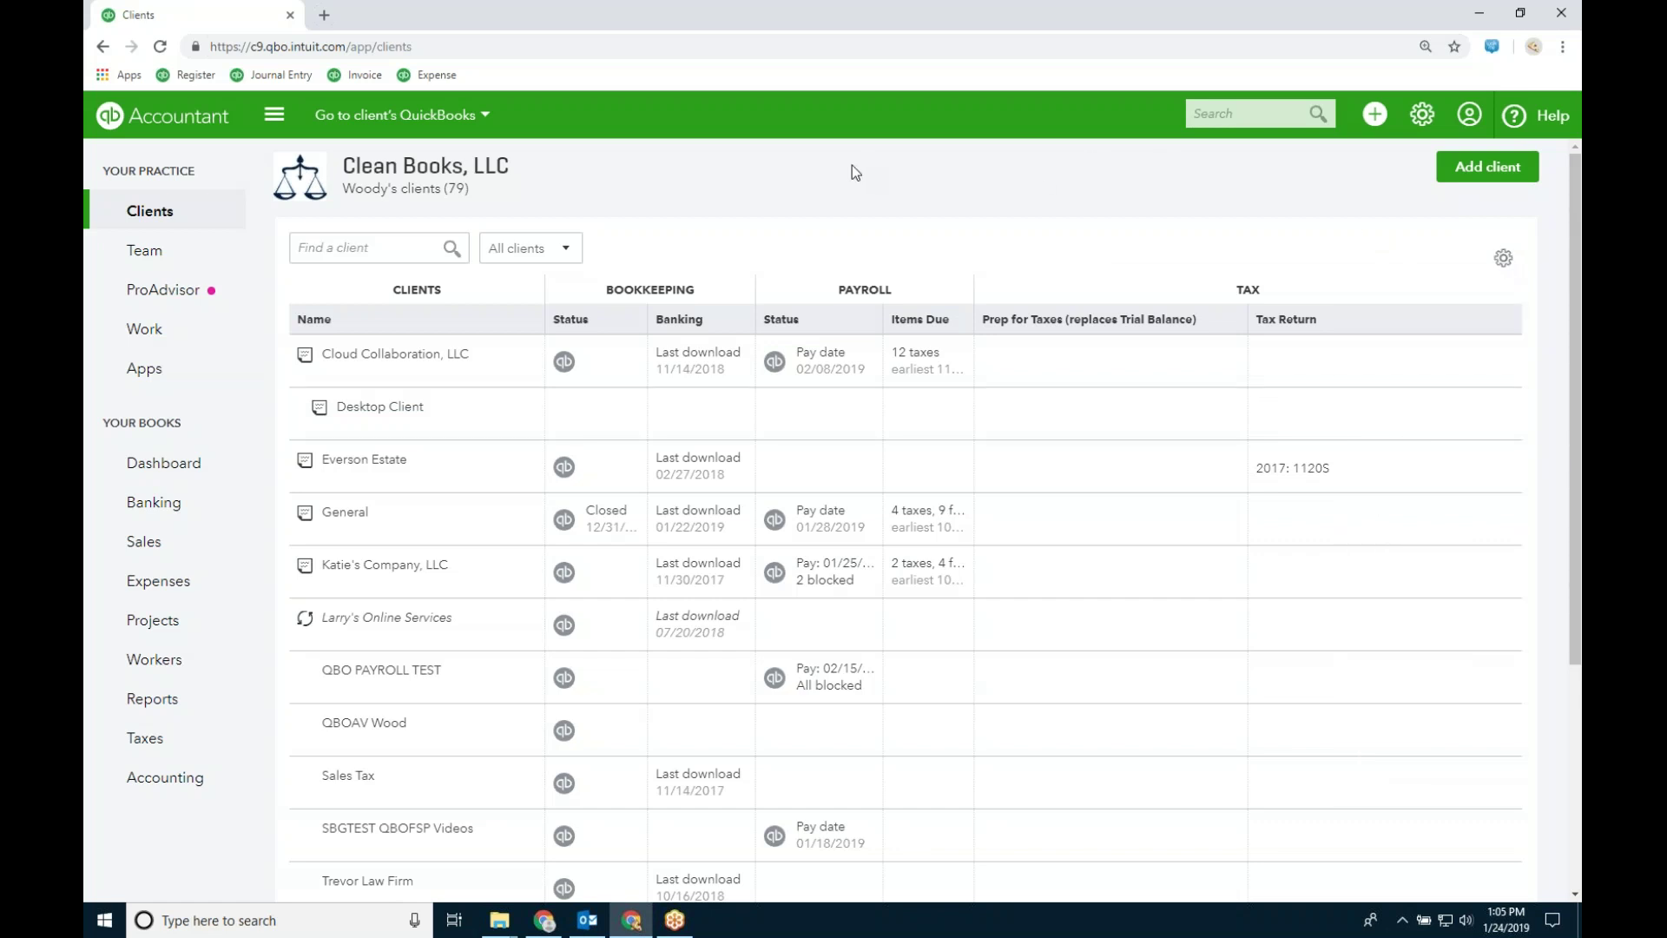
pyautogui.click(443, 355)
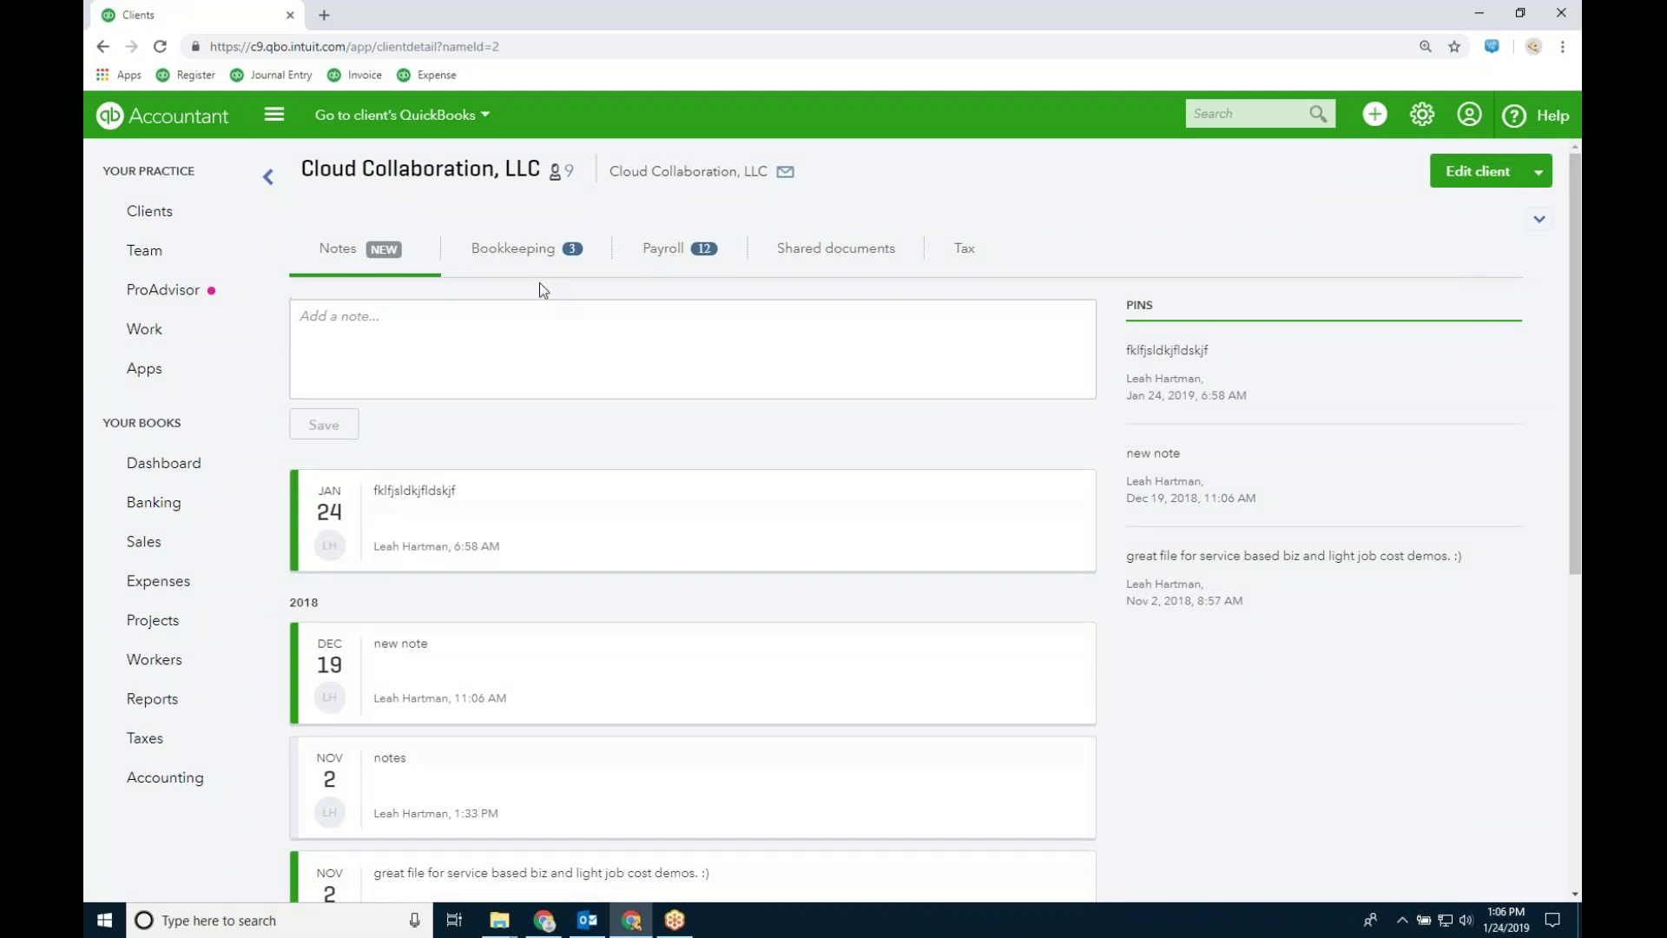
# Step: View Cloud Collaboration's bookkeeping summary and highlight the 23 unaccepted transactions line
pyautogui.click(529, 252)
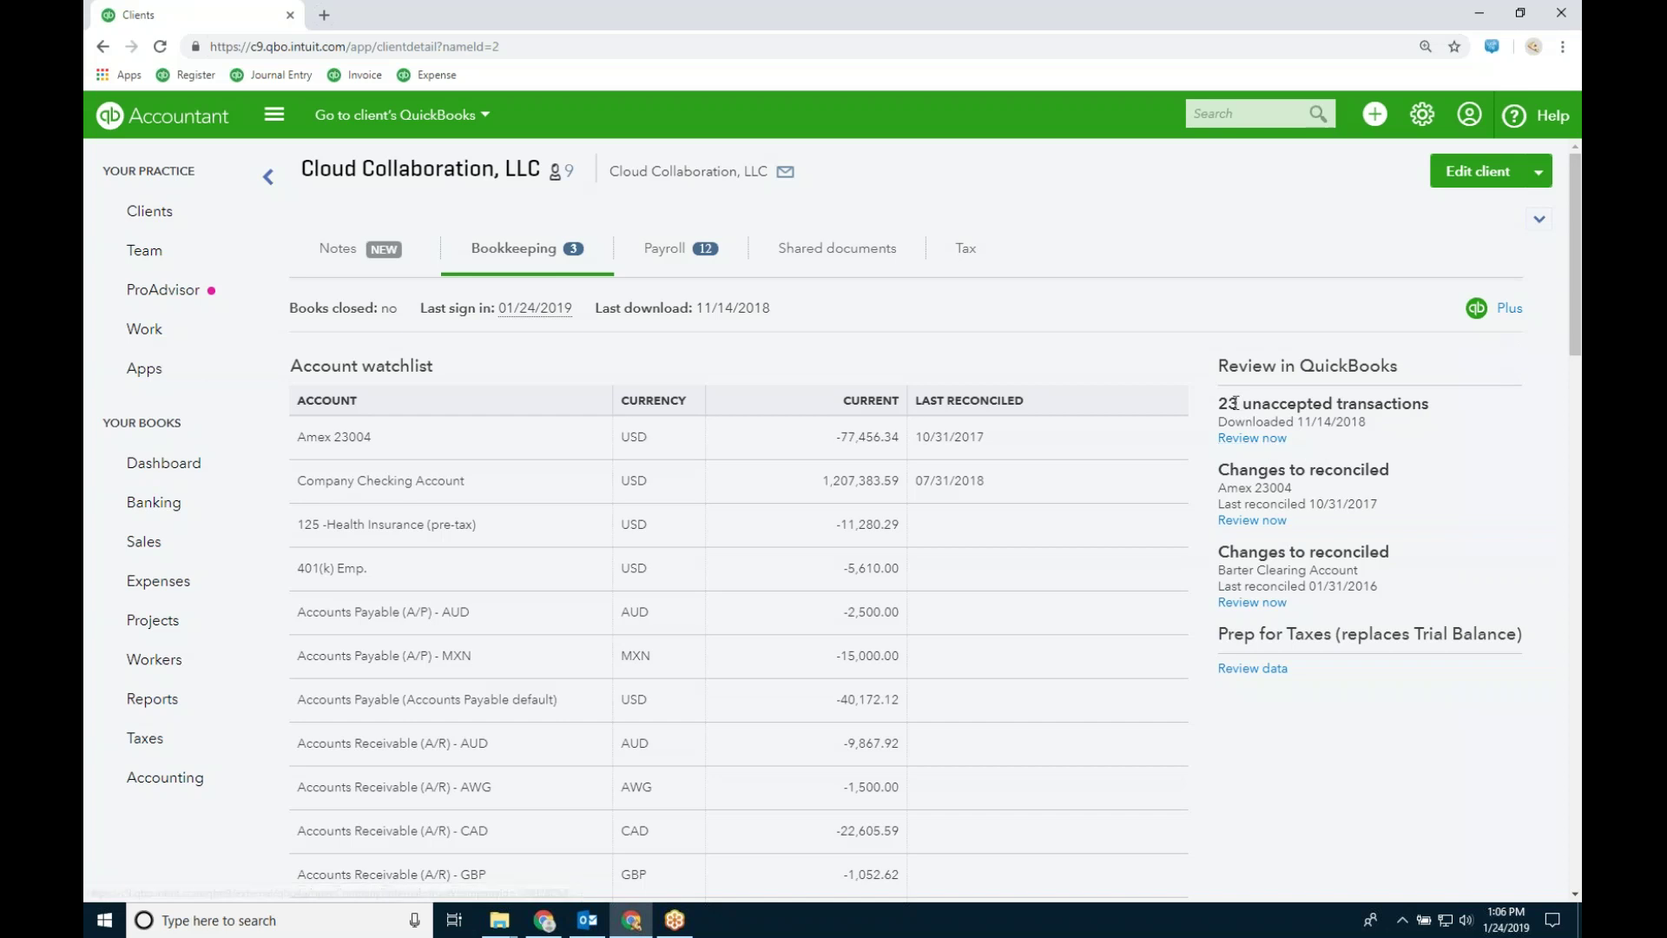
pyautogui.moveTo(1218, 403)
pyautogui.mouseDown()
pyautogui.moveTo(1428, 404)
pyautogui.moveTo(1223, 404)
pyautogui.mouseUp()
pyautogui.click(1429, 404)
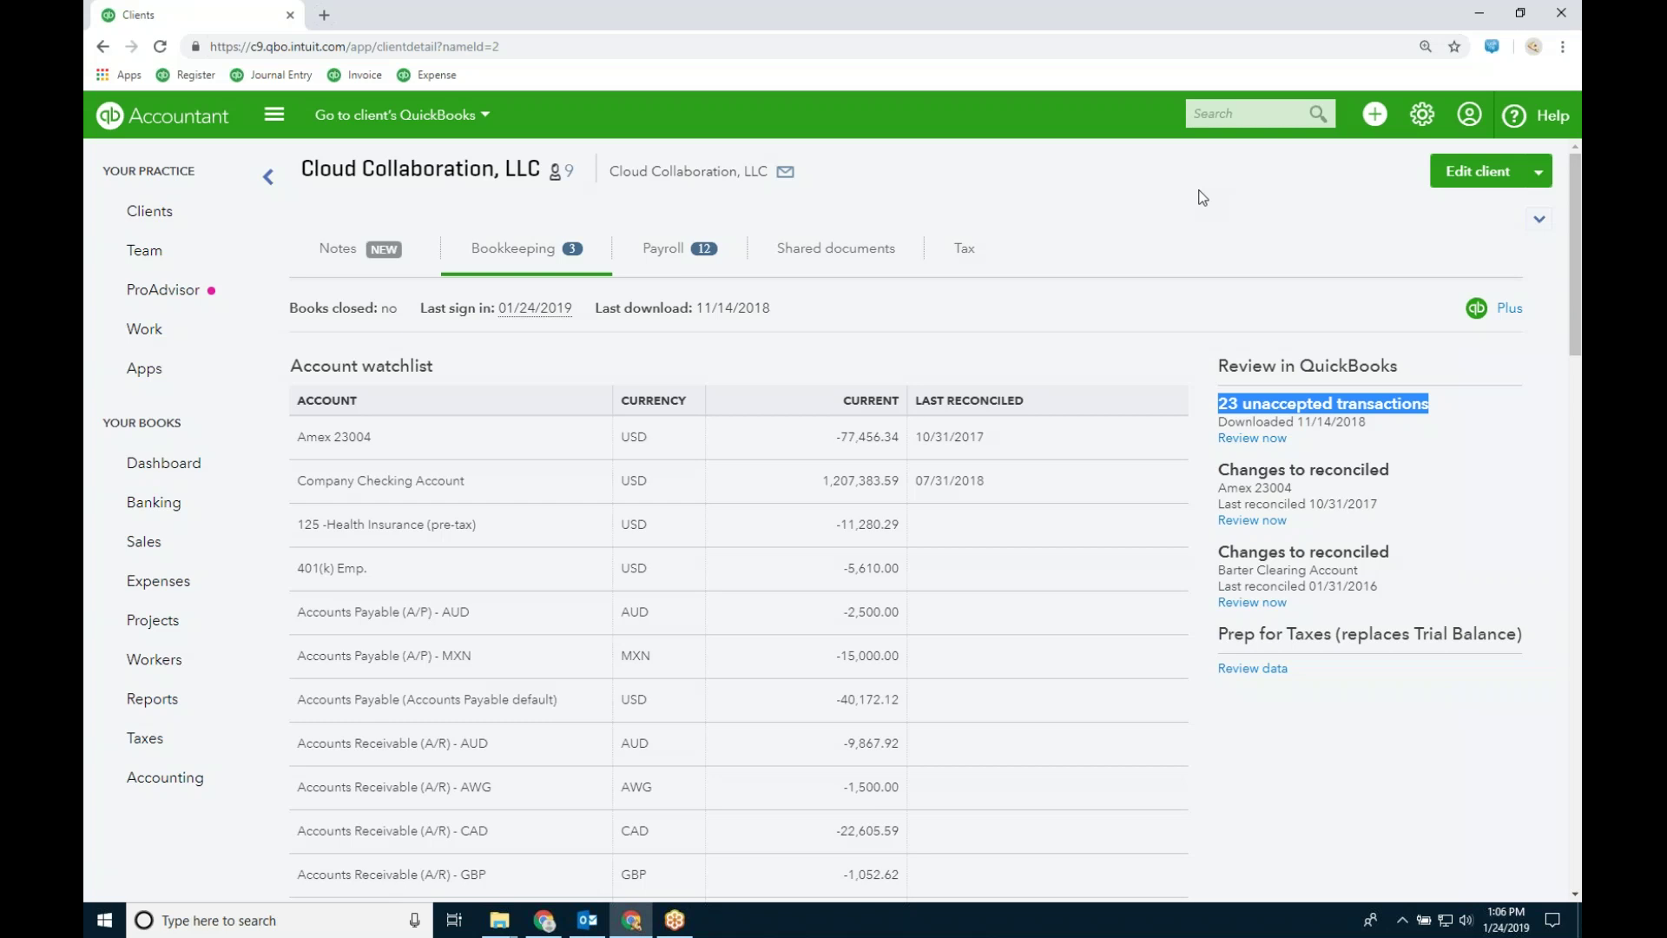
# Step: Clear the highlight and return to the practice's Clients list
pyautogui.click(1085, 196)
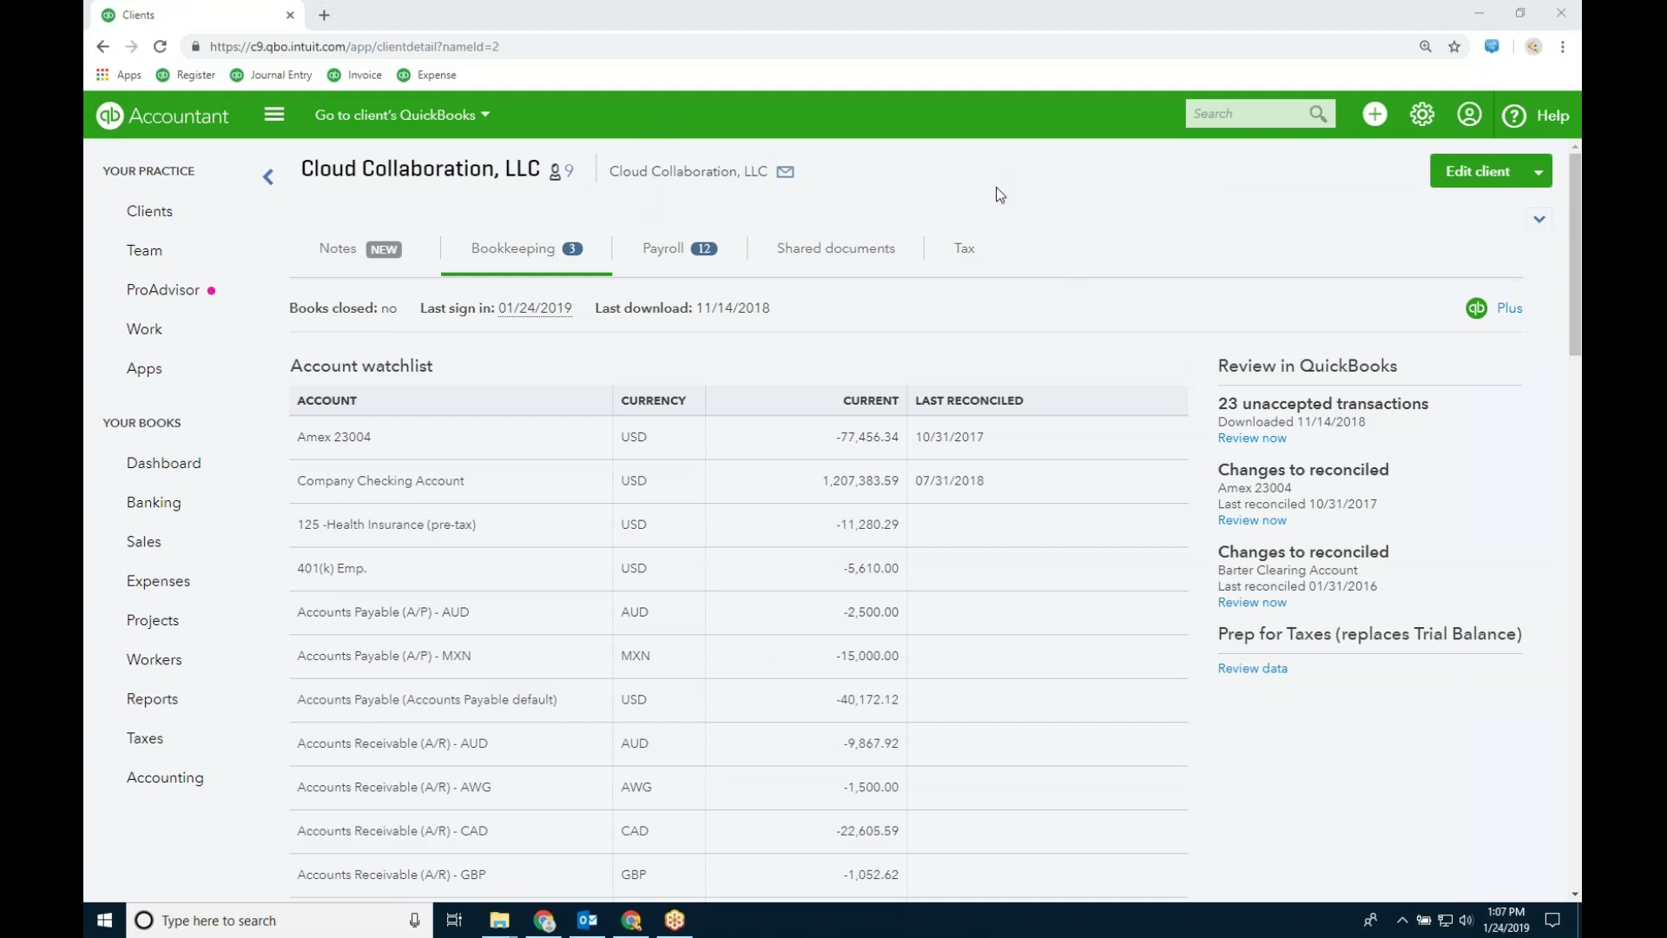
pyautogui.click(1047, 206)
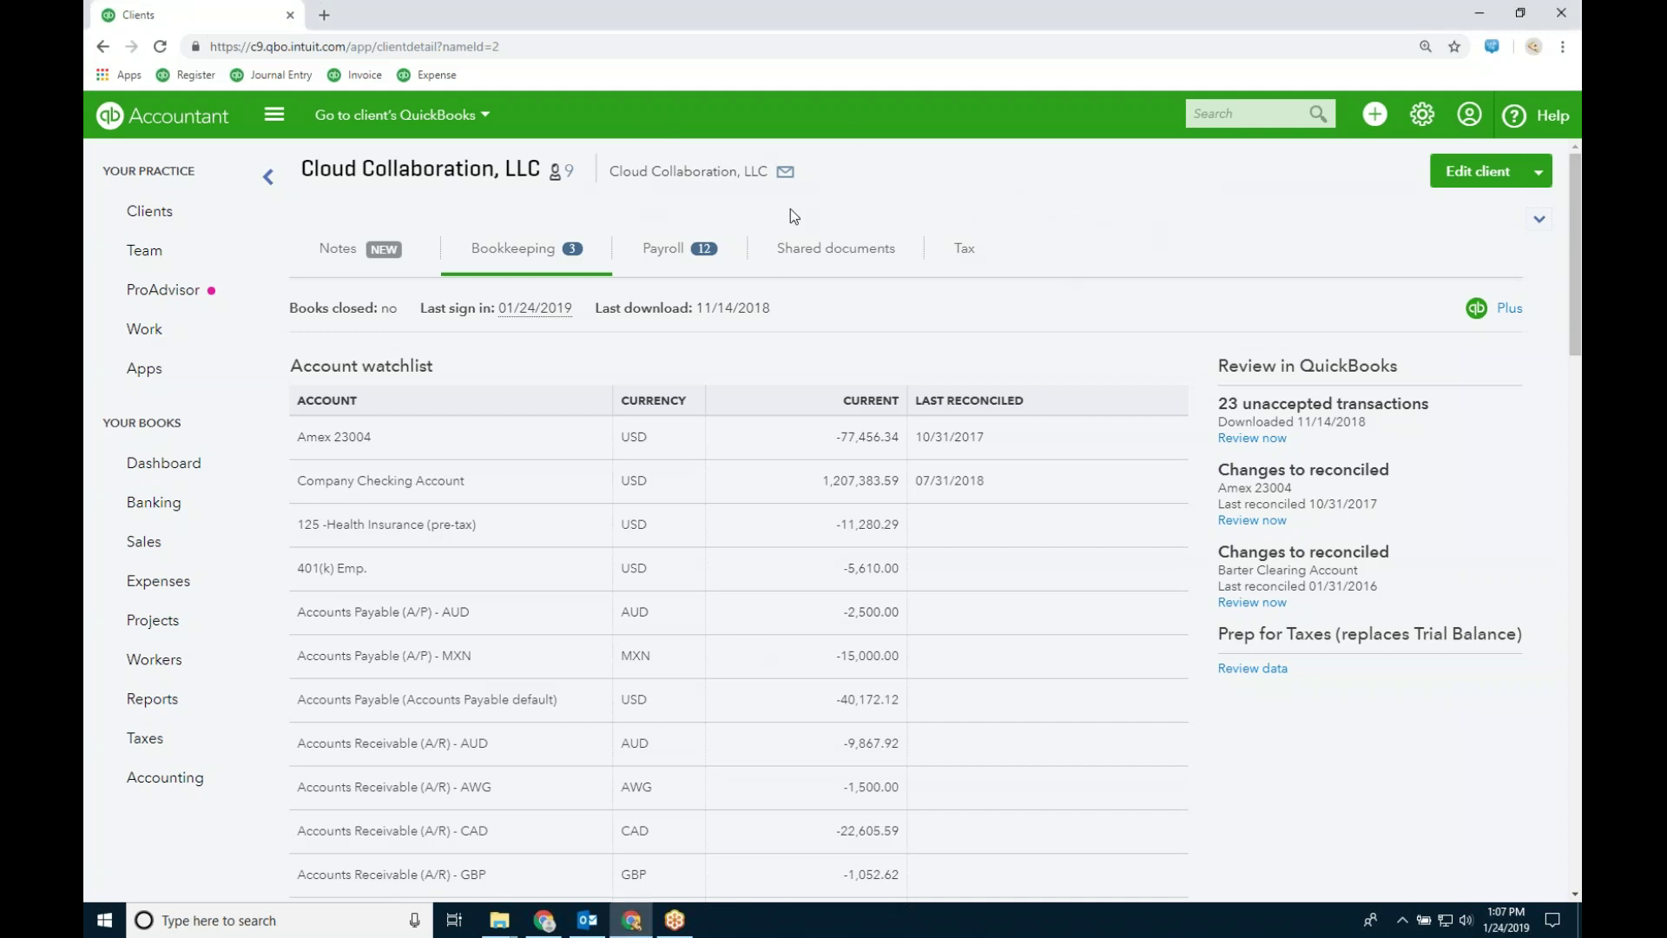
pyautogui.click(152, 211)
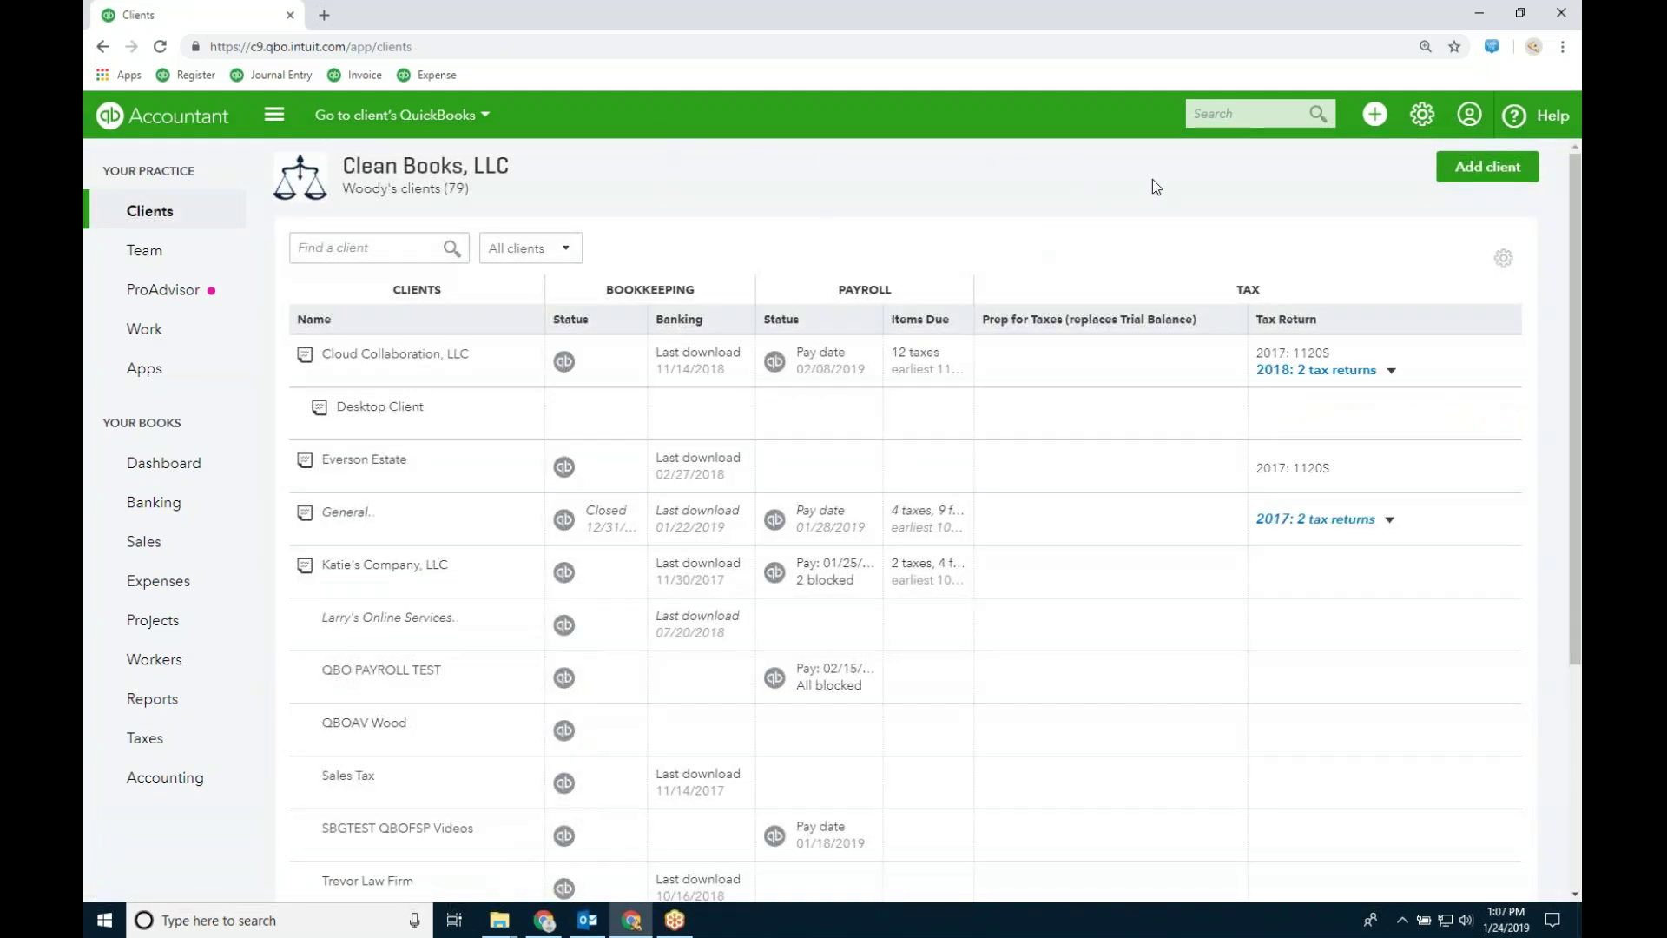
# Step: Zoom the browser in and back out, then open Katie's Company, LLC's client page
pyautogui.hotkey('ctrl', '+')
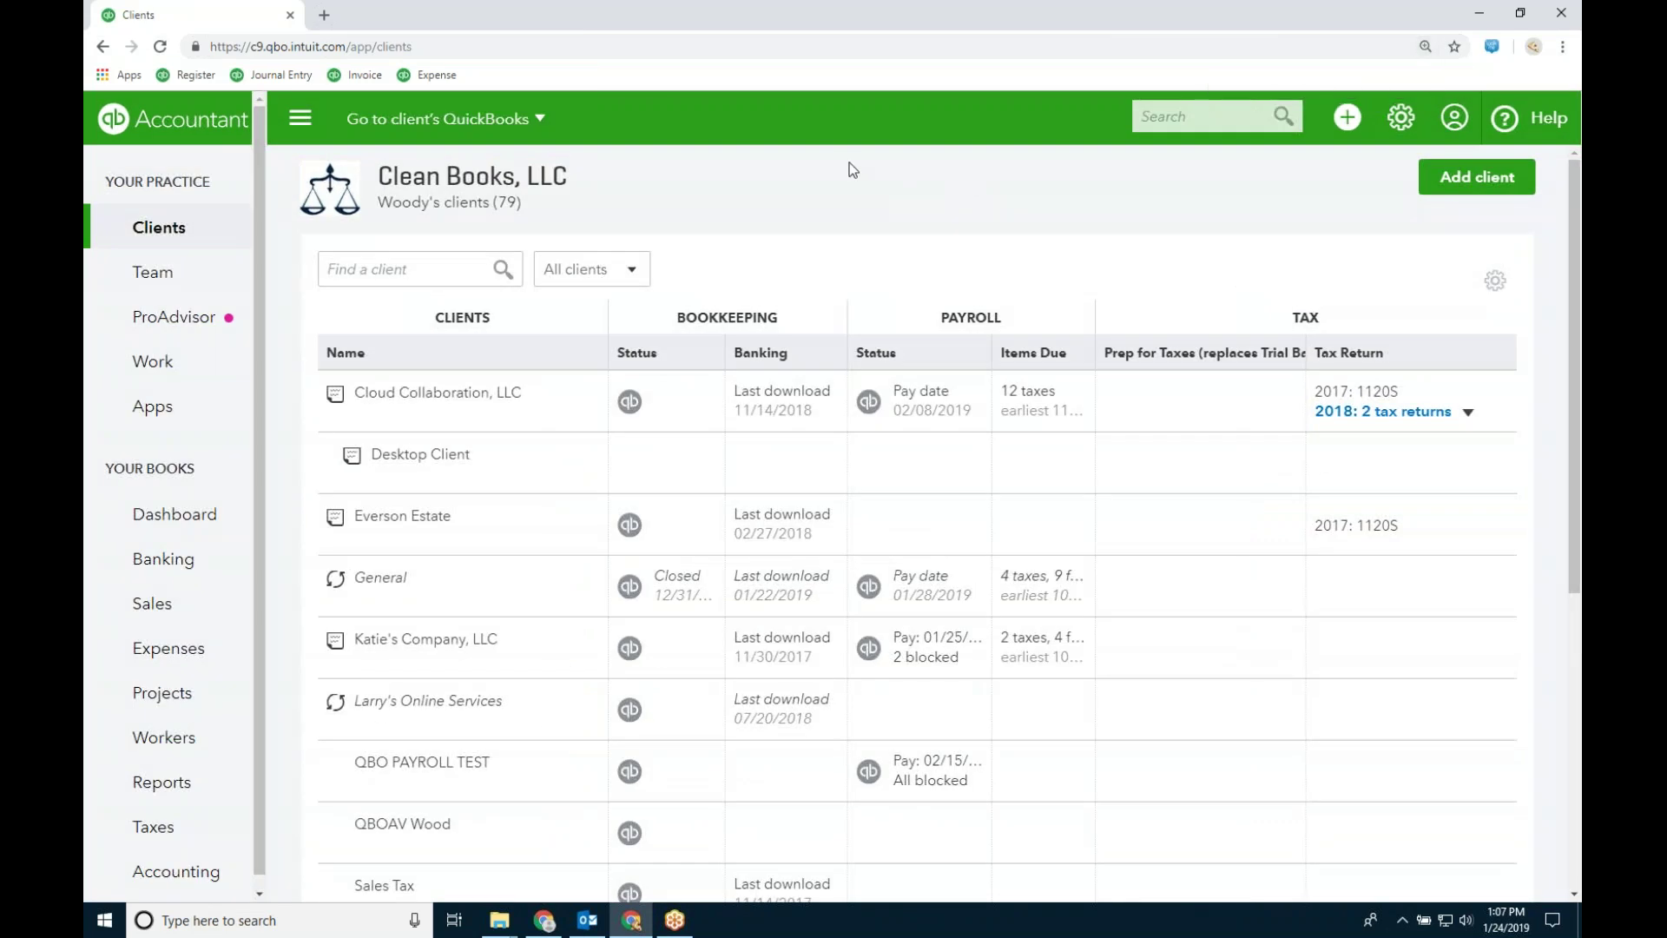
pyautogui.hotkey('ctrl', '-')
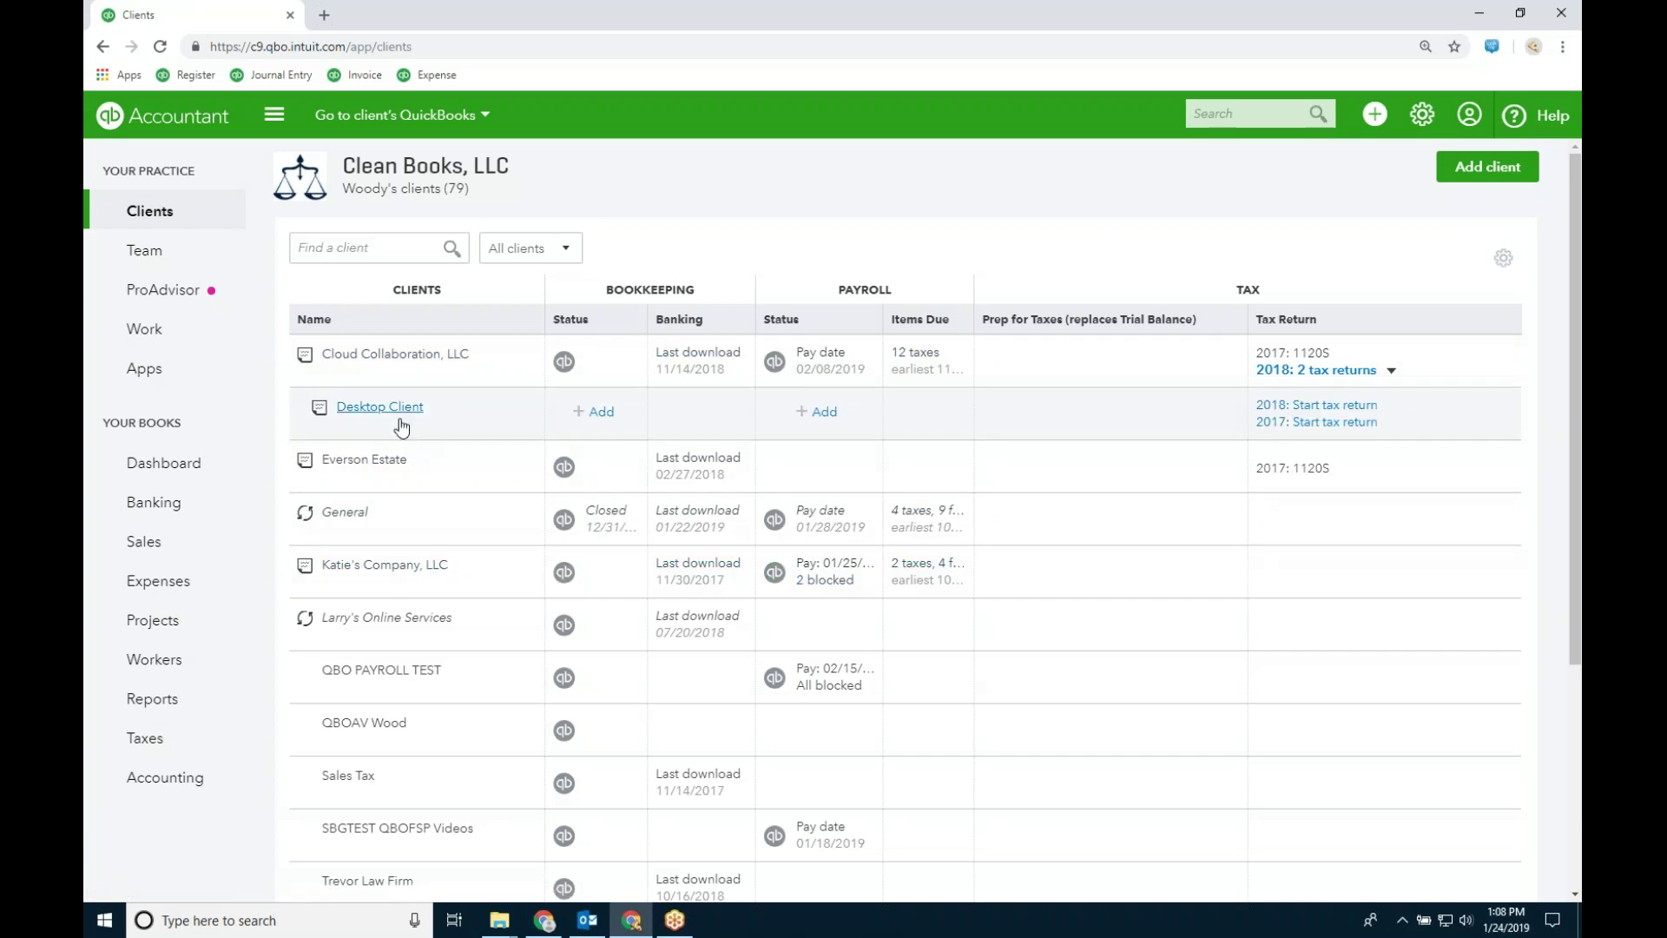
pyautogui.click(401, 573)
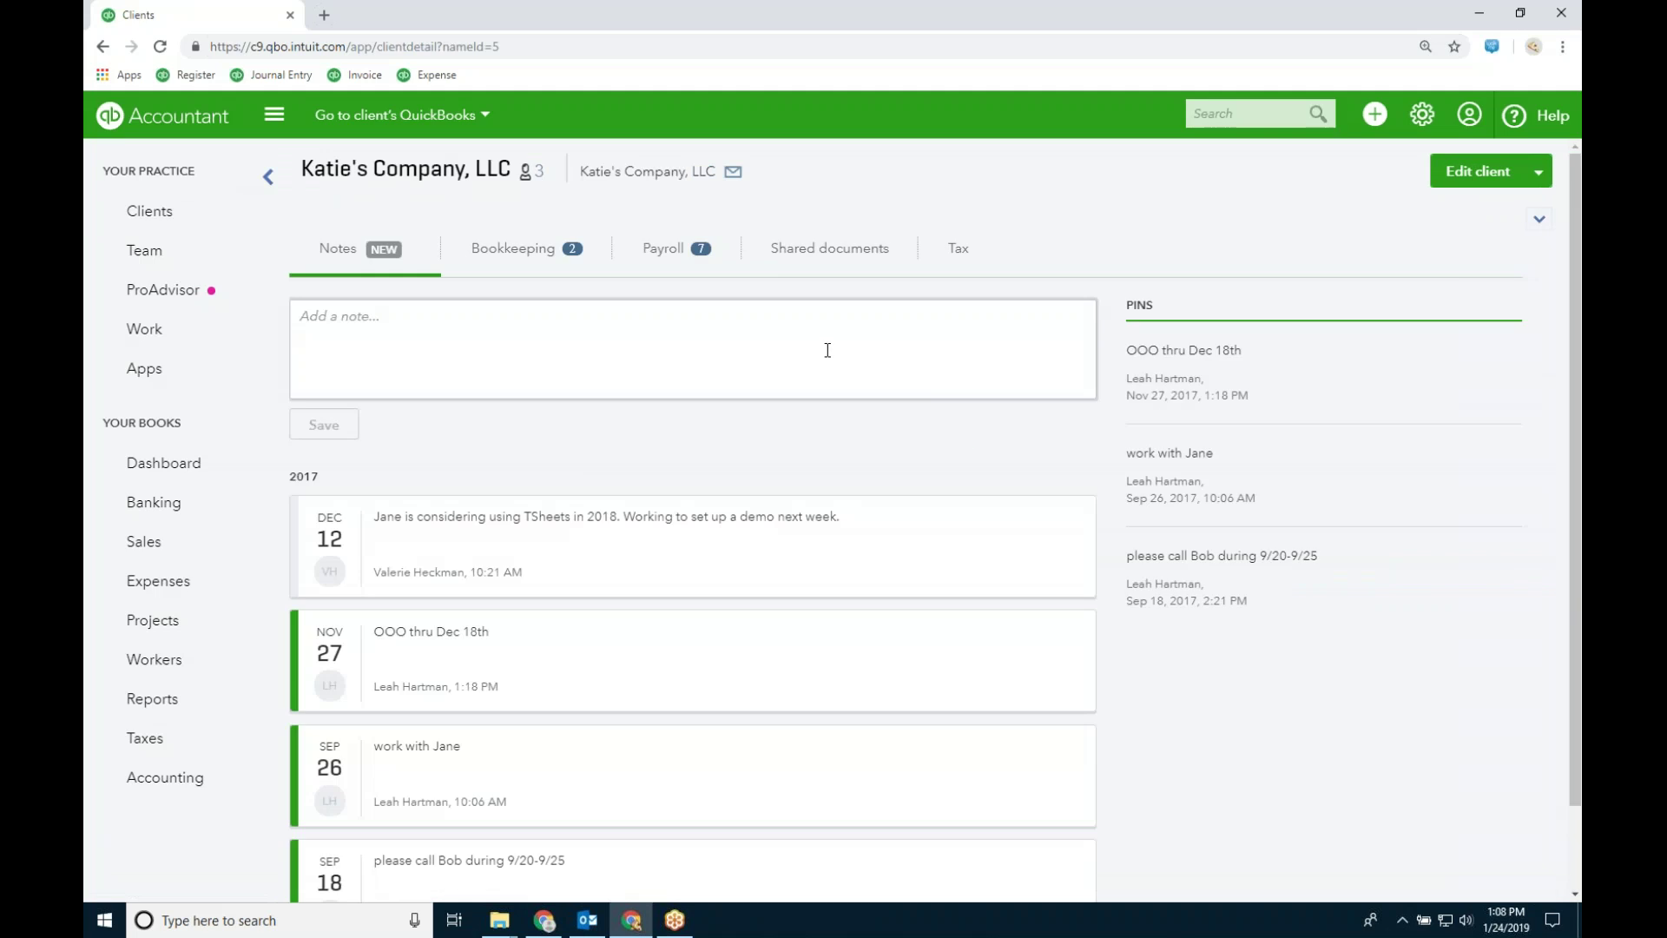
# Step: Review Katie's Company bookkeeping summary and Edit client actions, then go back to Clients
pyautogui.click(538, 254)
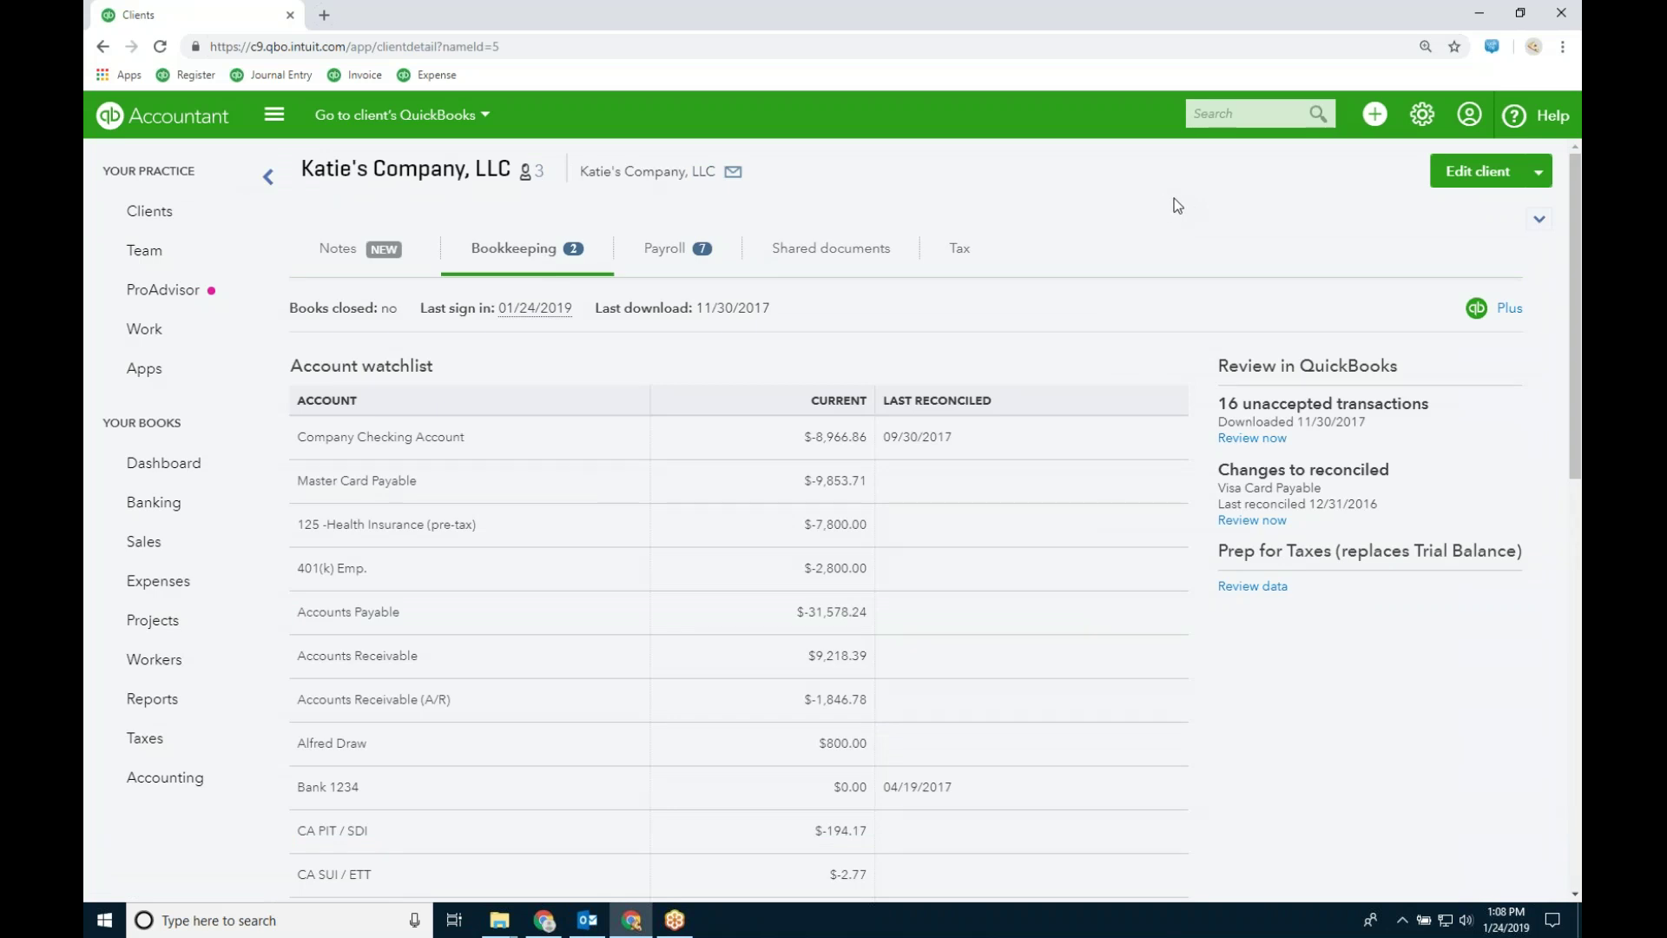
pyautogui.click(1539, 172)
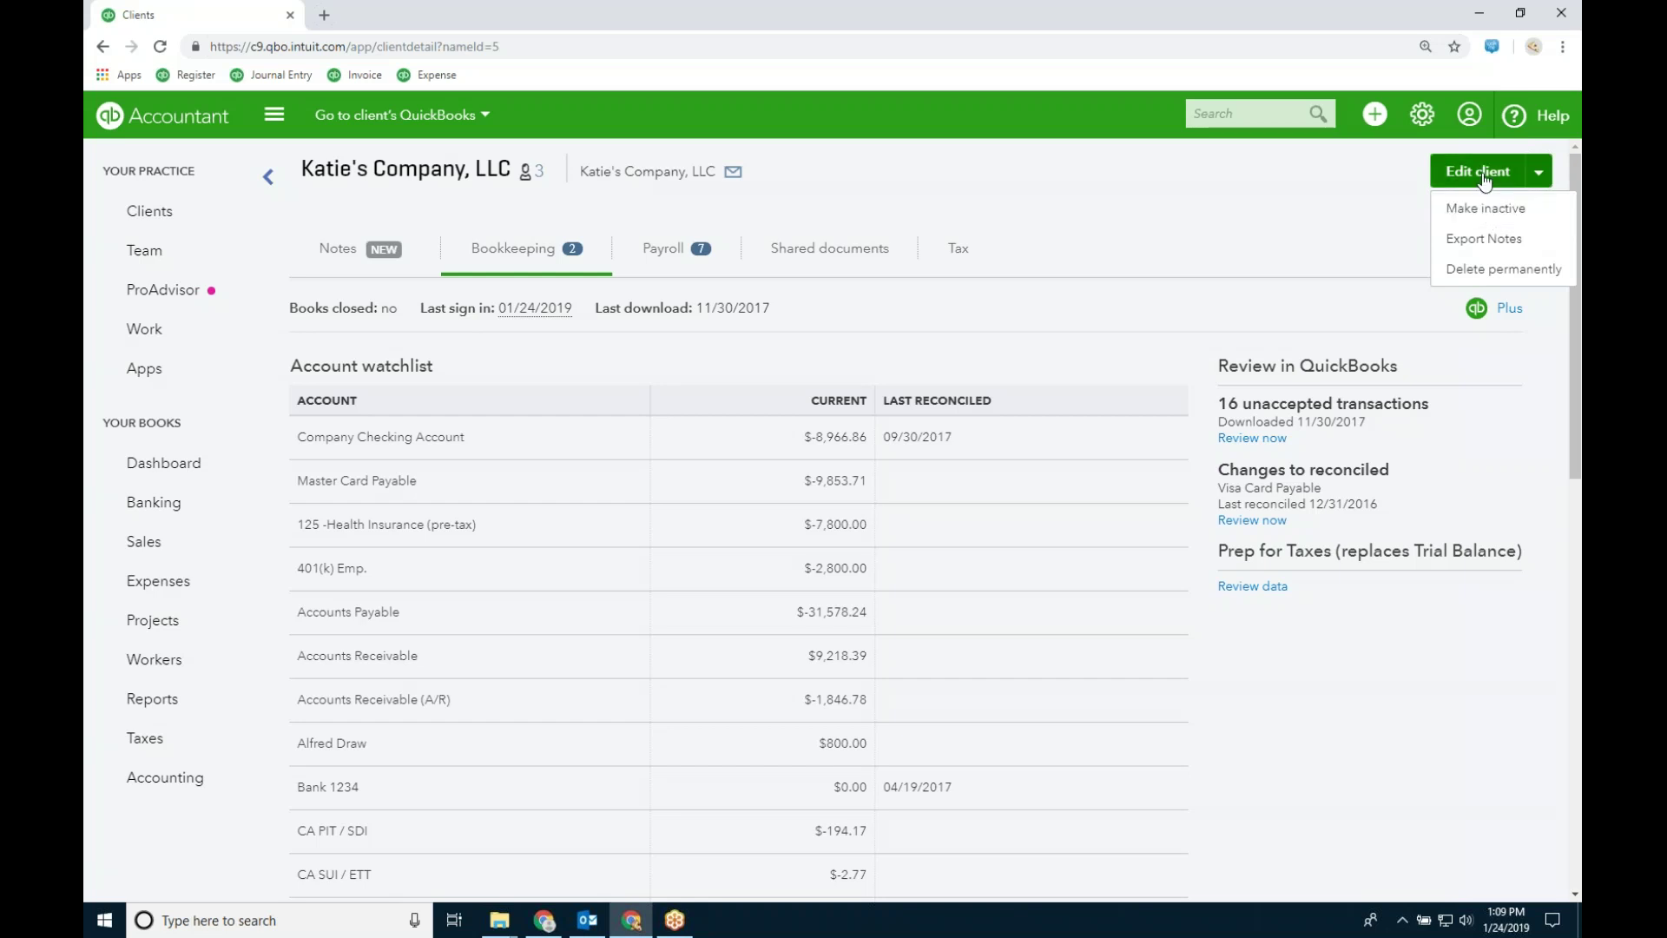
pyautogui.click(1240, 191)
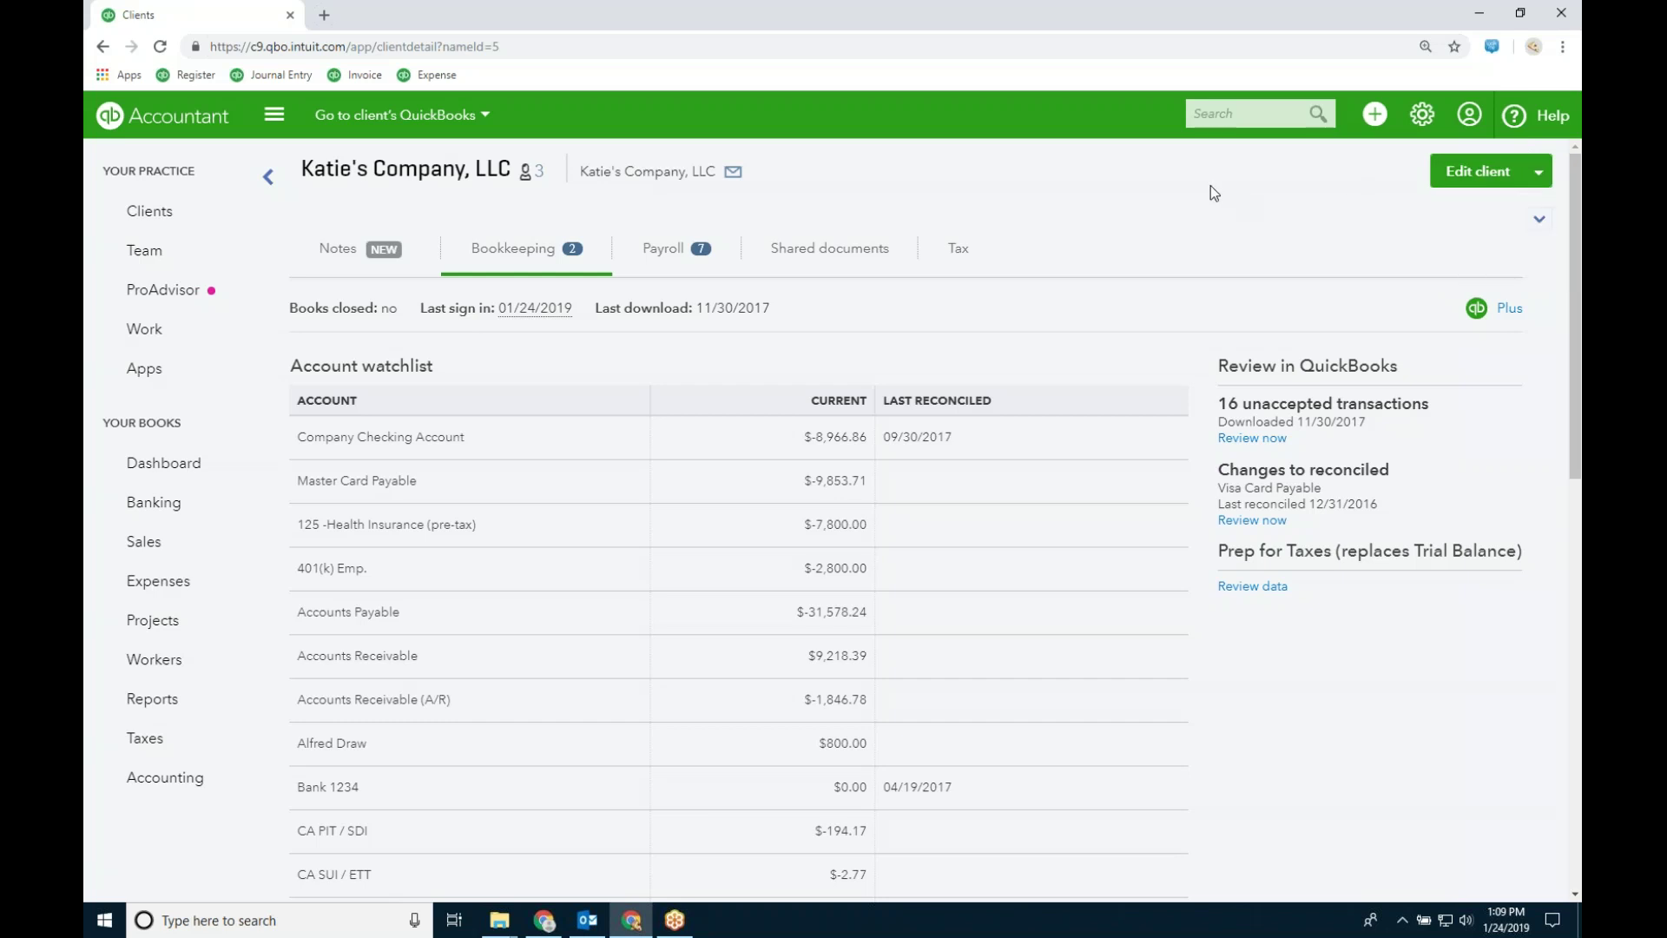
pyautogui.click(271, 184)
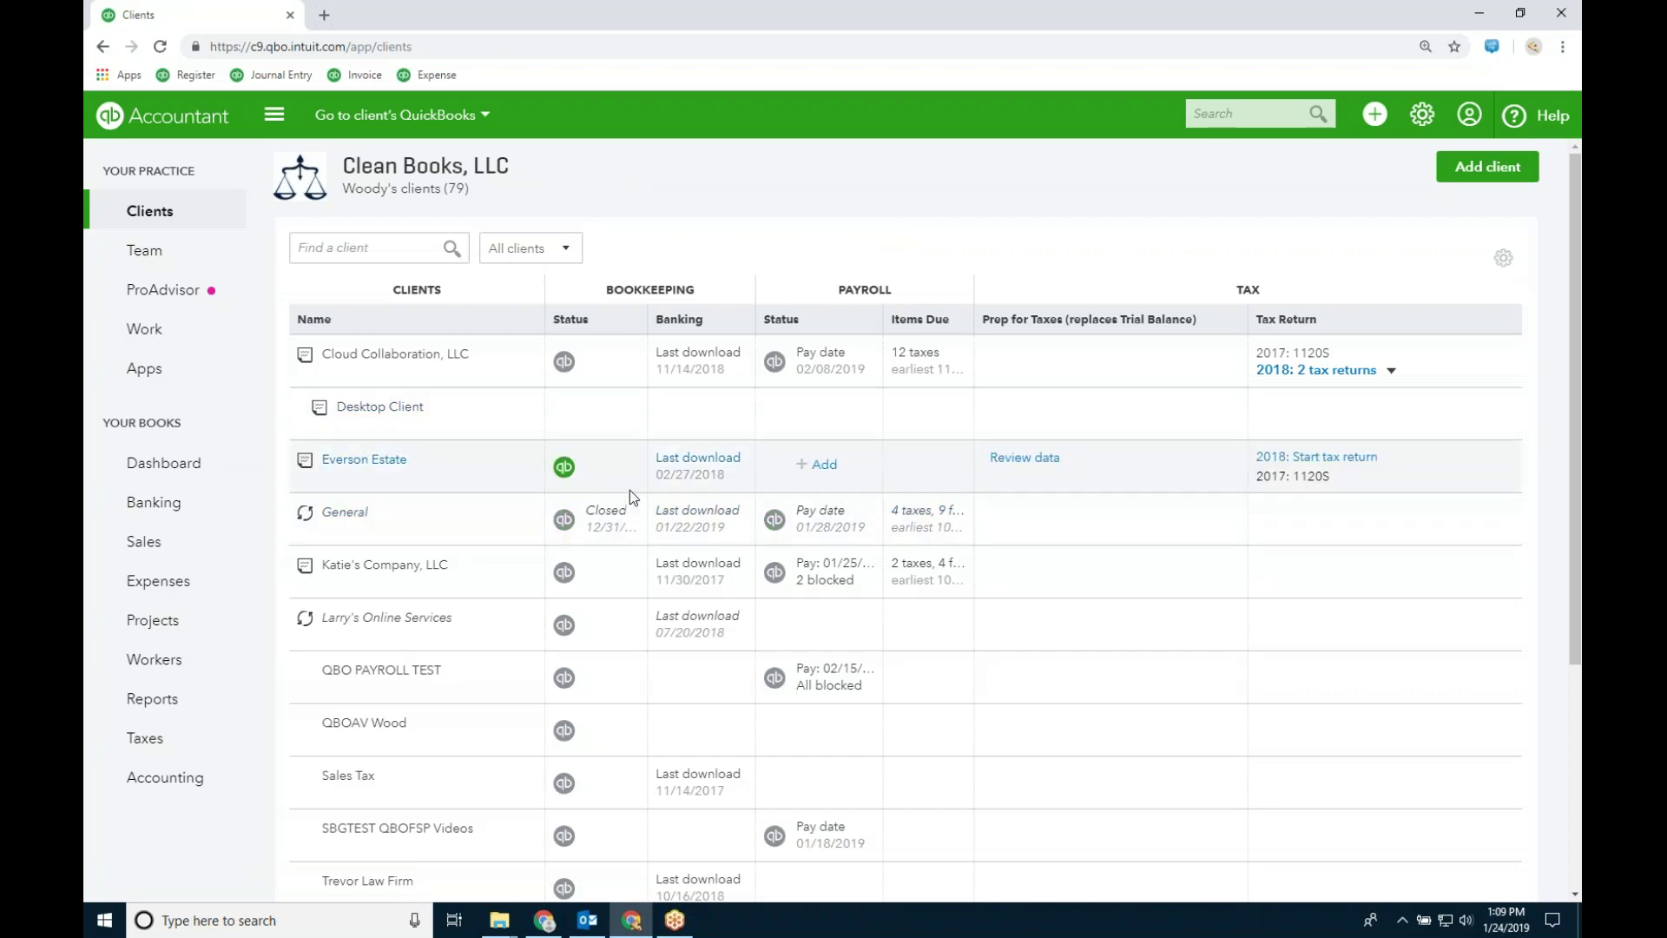
# Step: Show the firm's users on the Team page under Your Practice
pyautogui.moveTo(565, 366)
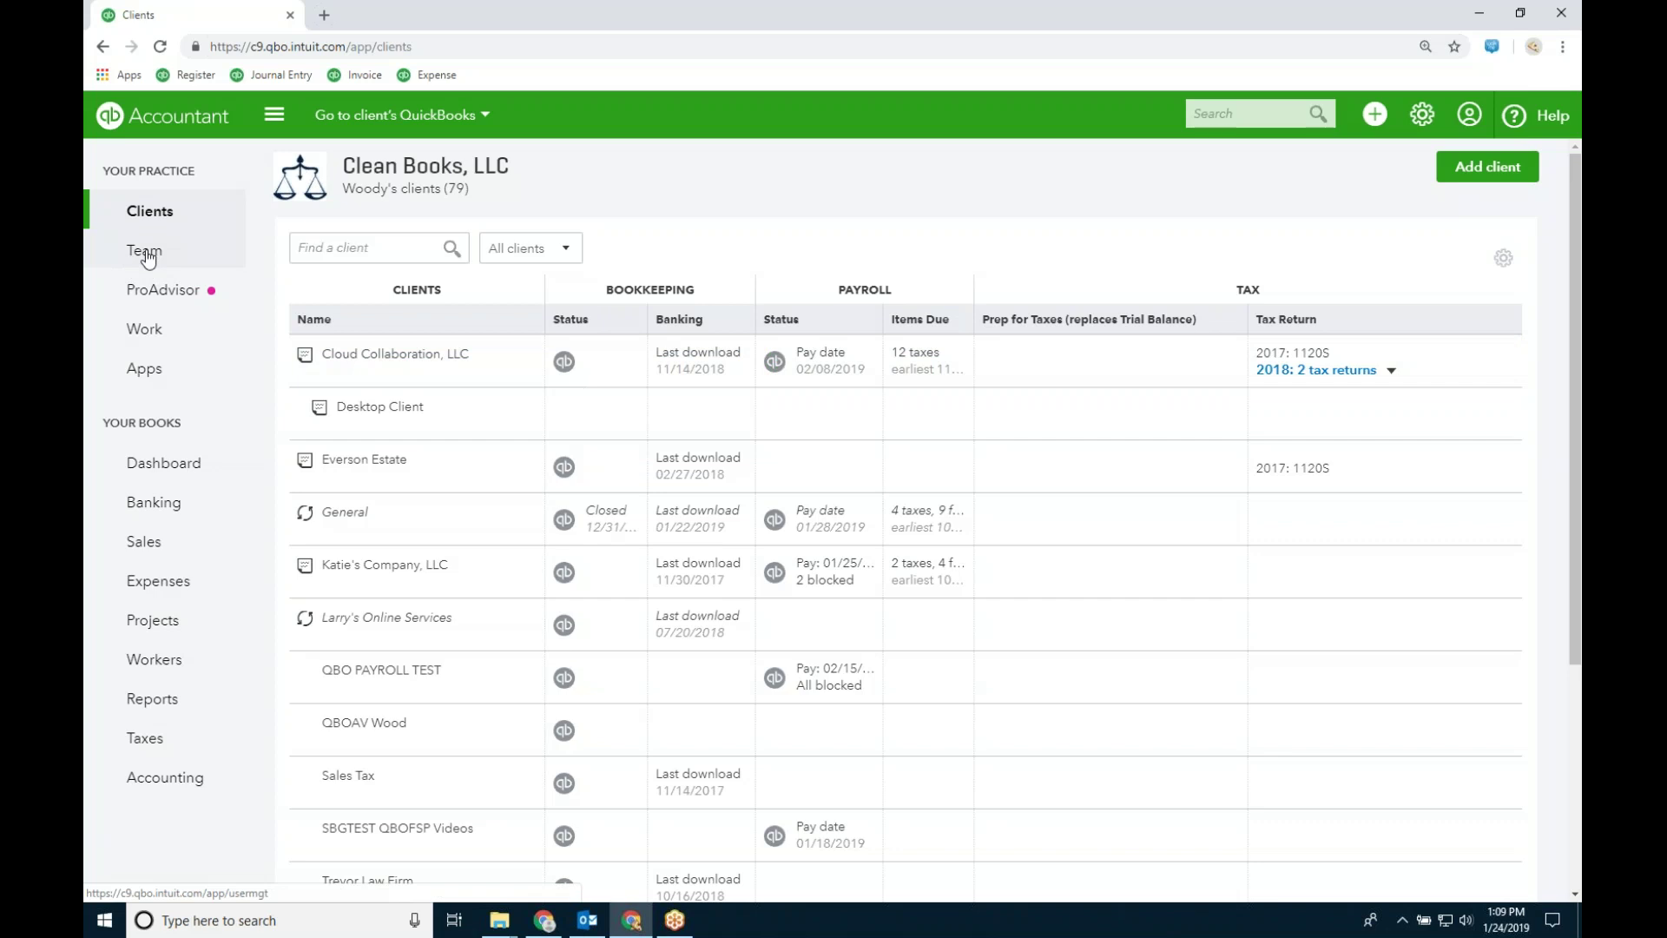
pyautogui.click(146, 254)
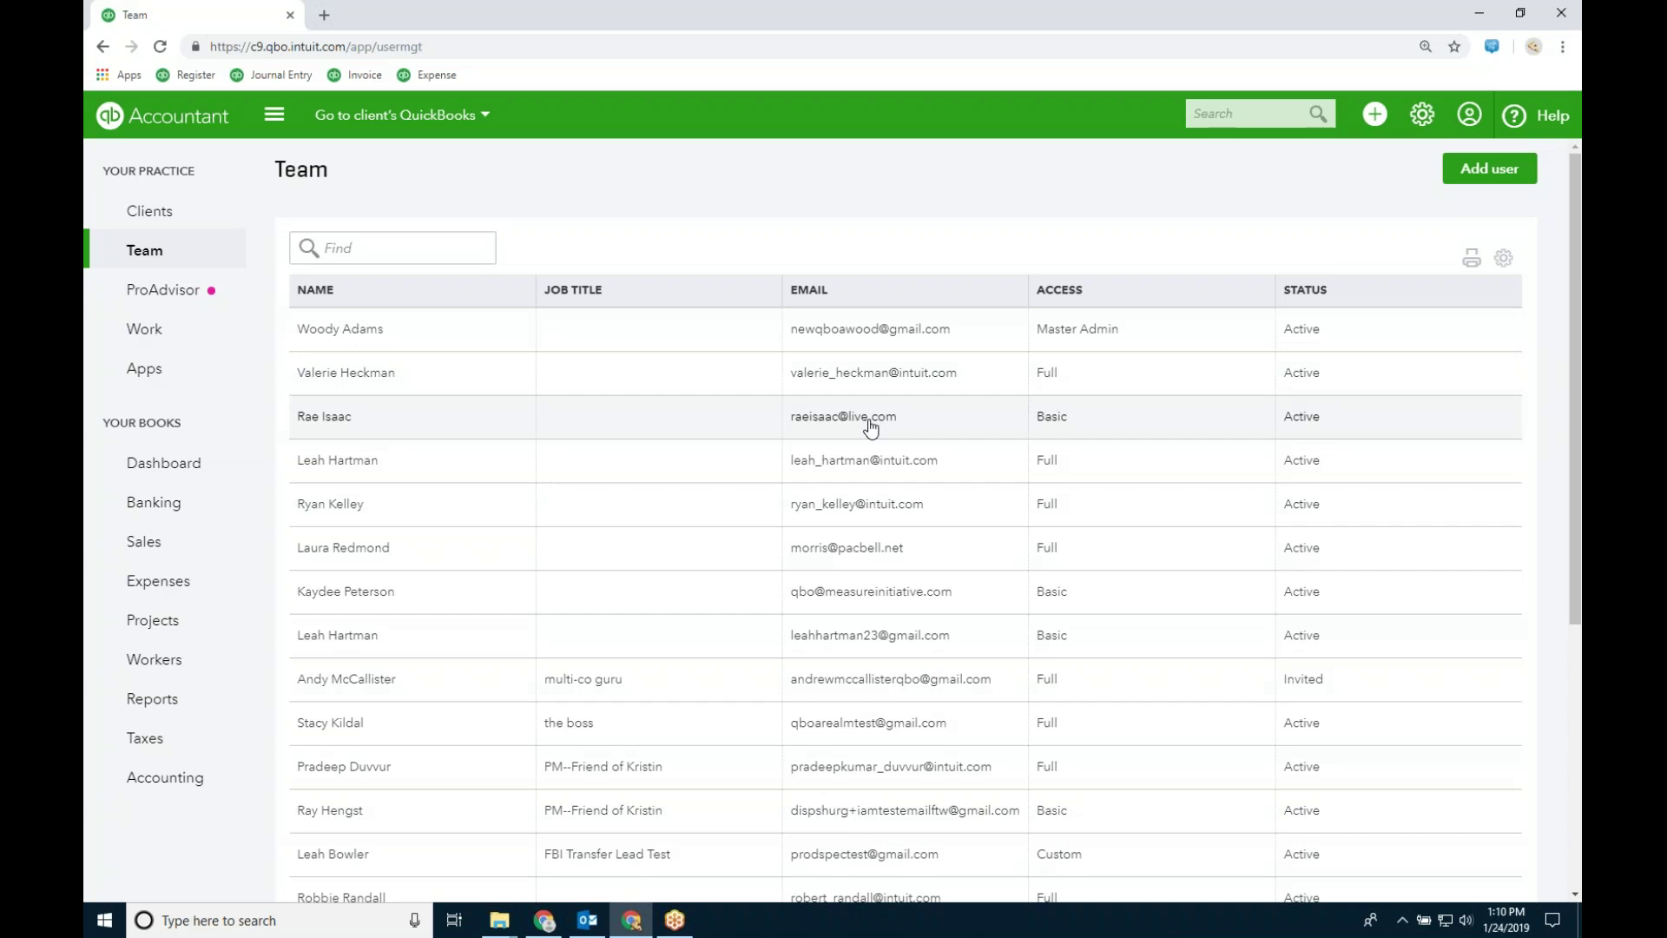
# Step: Open a team member's details and scroll through the clients they can access
pyautogui.click(682, 414)
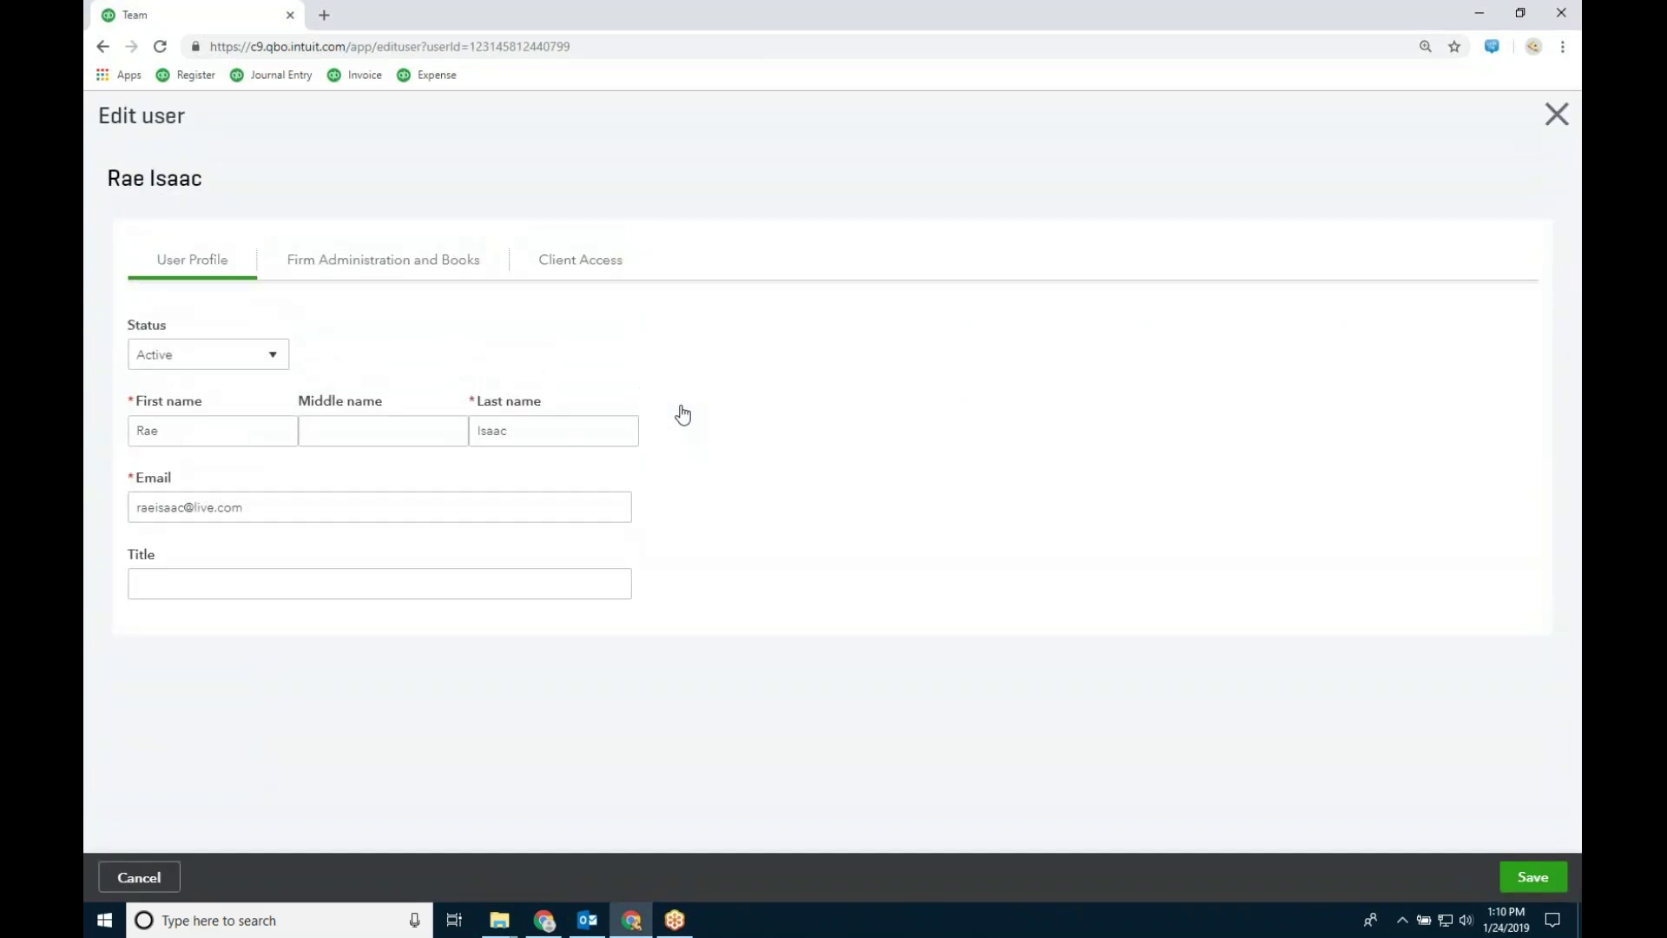
pyautogui.tripleClick(269, 503)
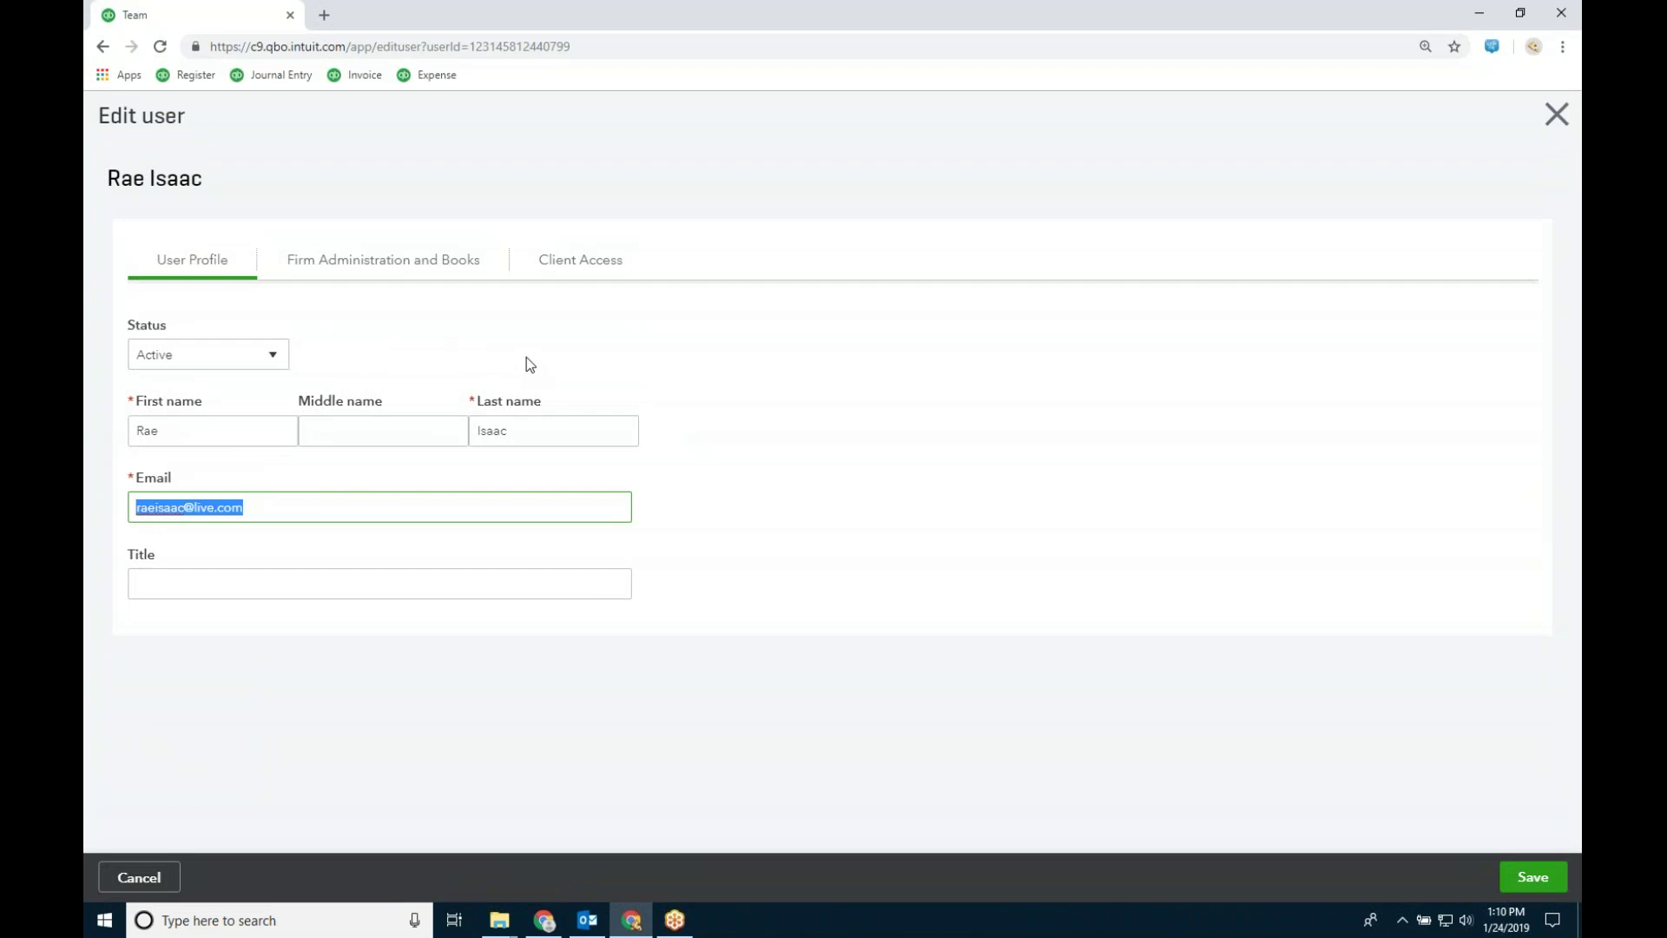
pyautogui.click(567, 261)
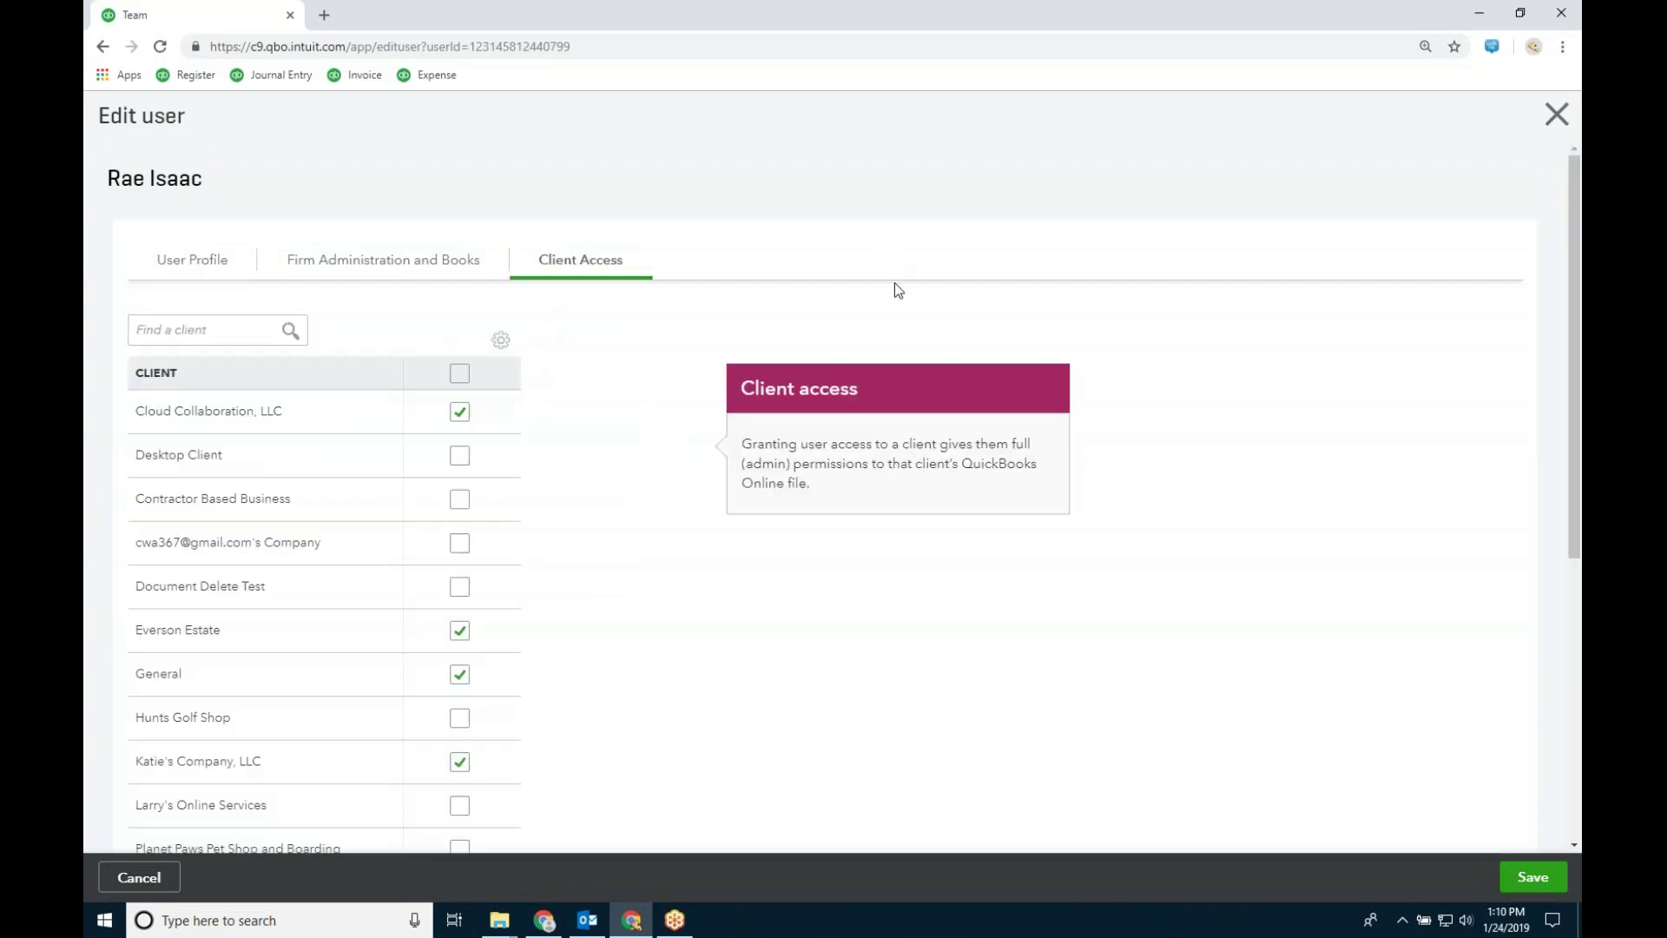
pyautogui.scroll(-1, 632, 417)
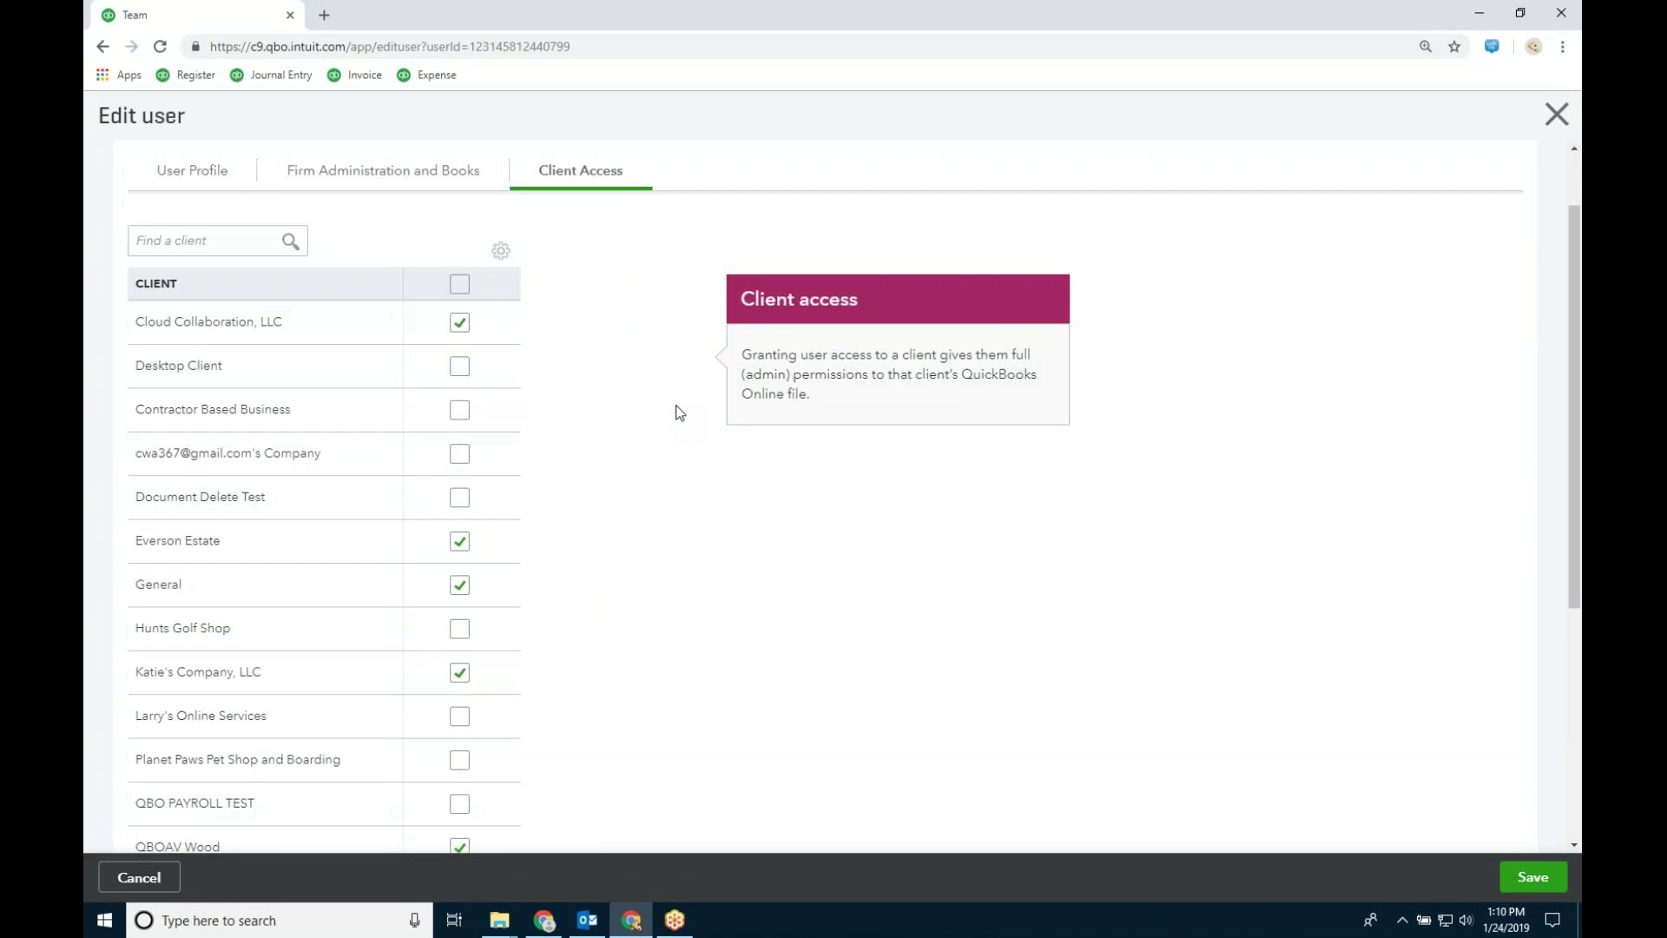
pyautogui.scroll(-1, 680, 412)
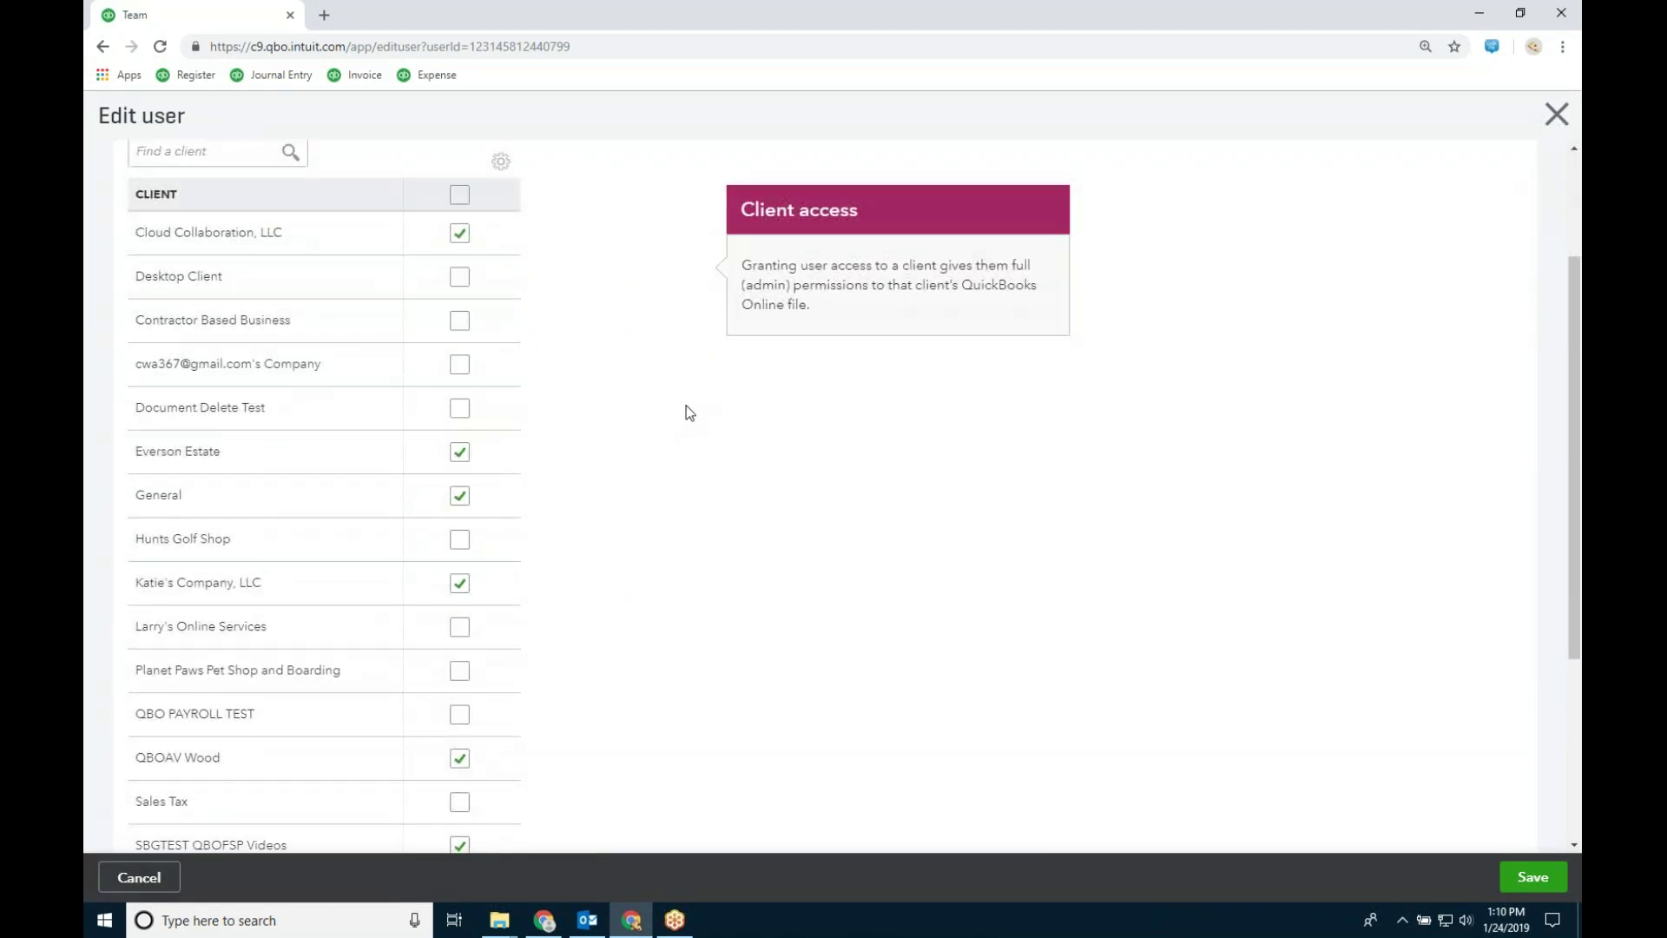
pyautogui.scroll(-4, 691, 405)
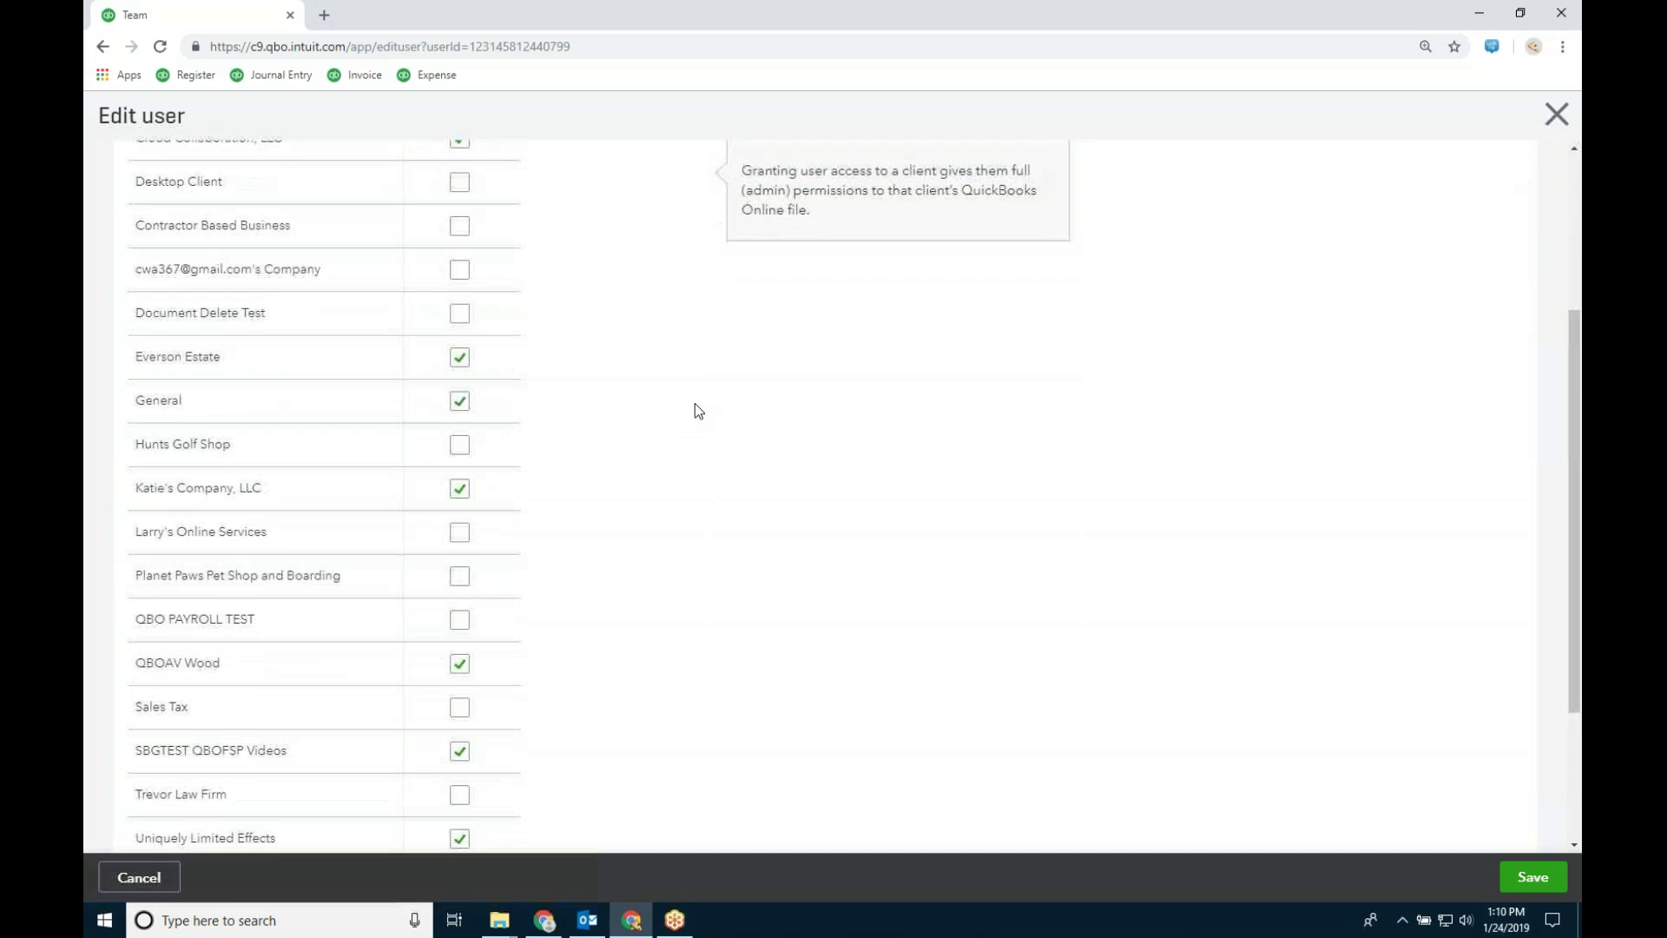
pyautogui.scroll(2, 719, 407)
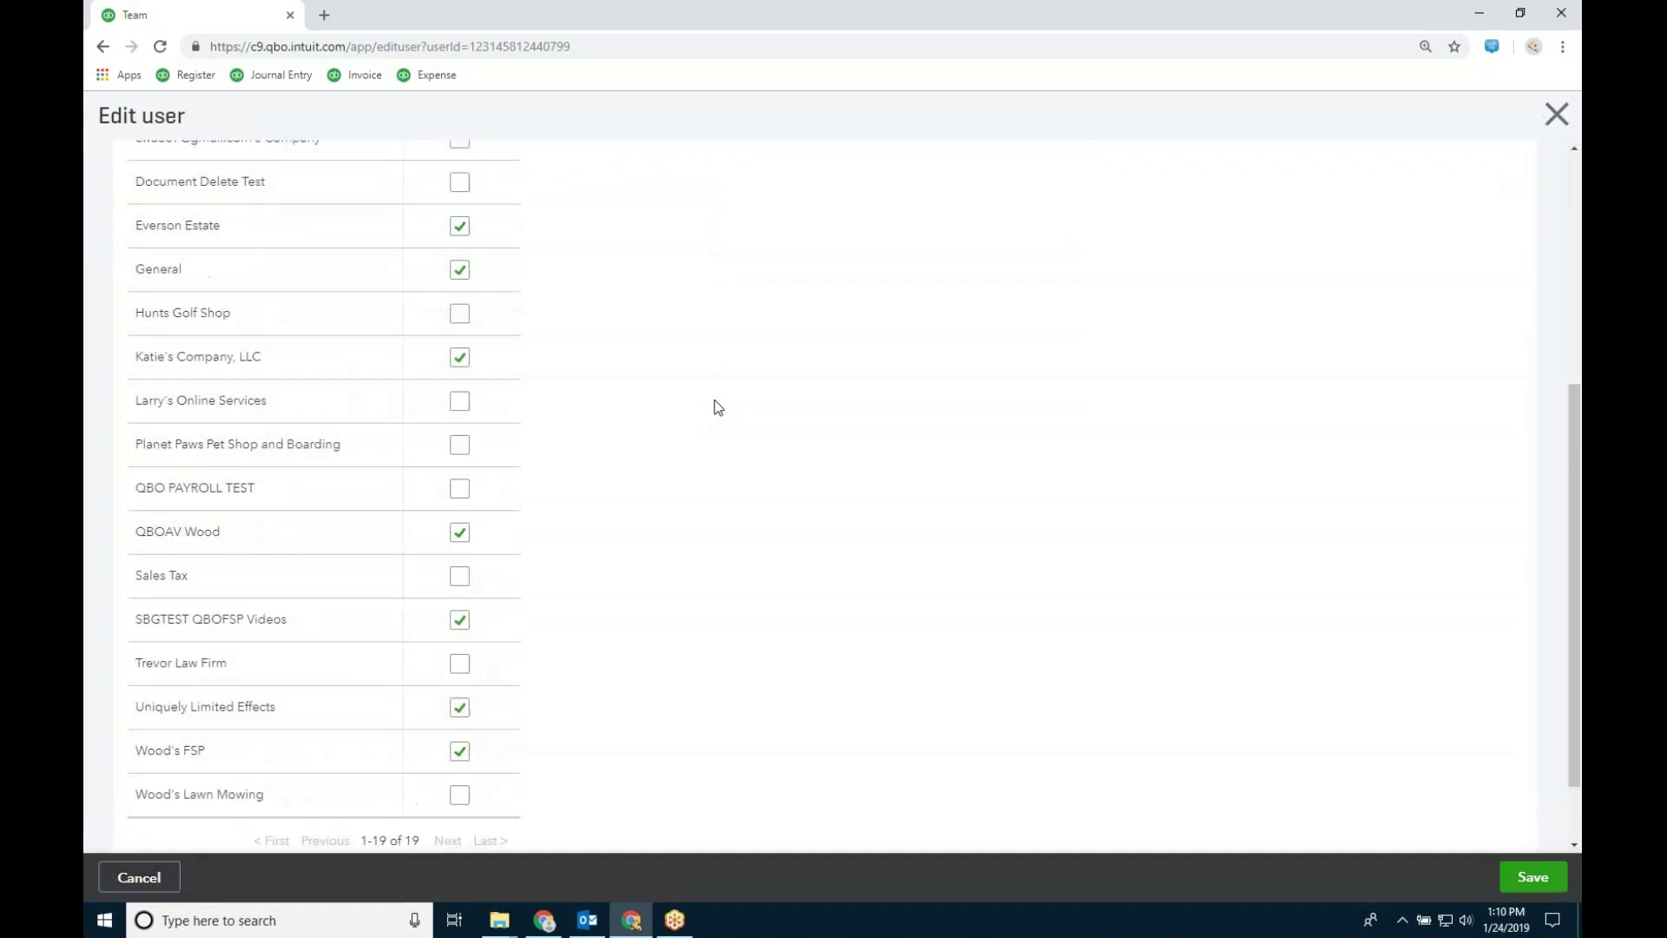
pyautogui.scroll(2, 717, 409)
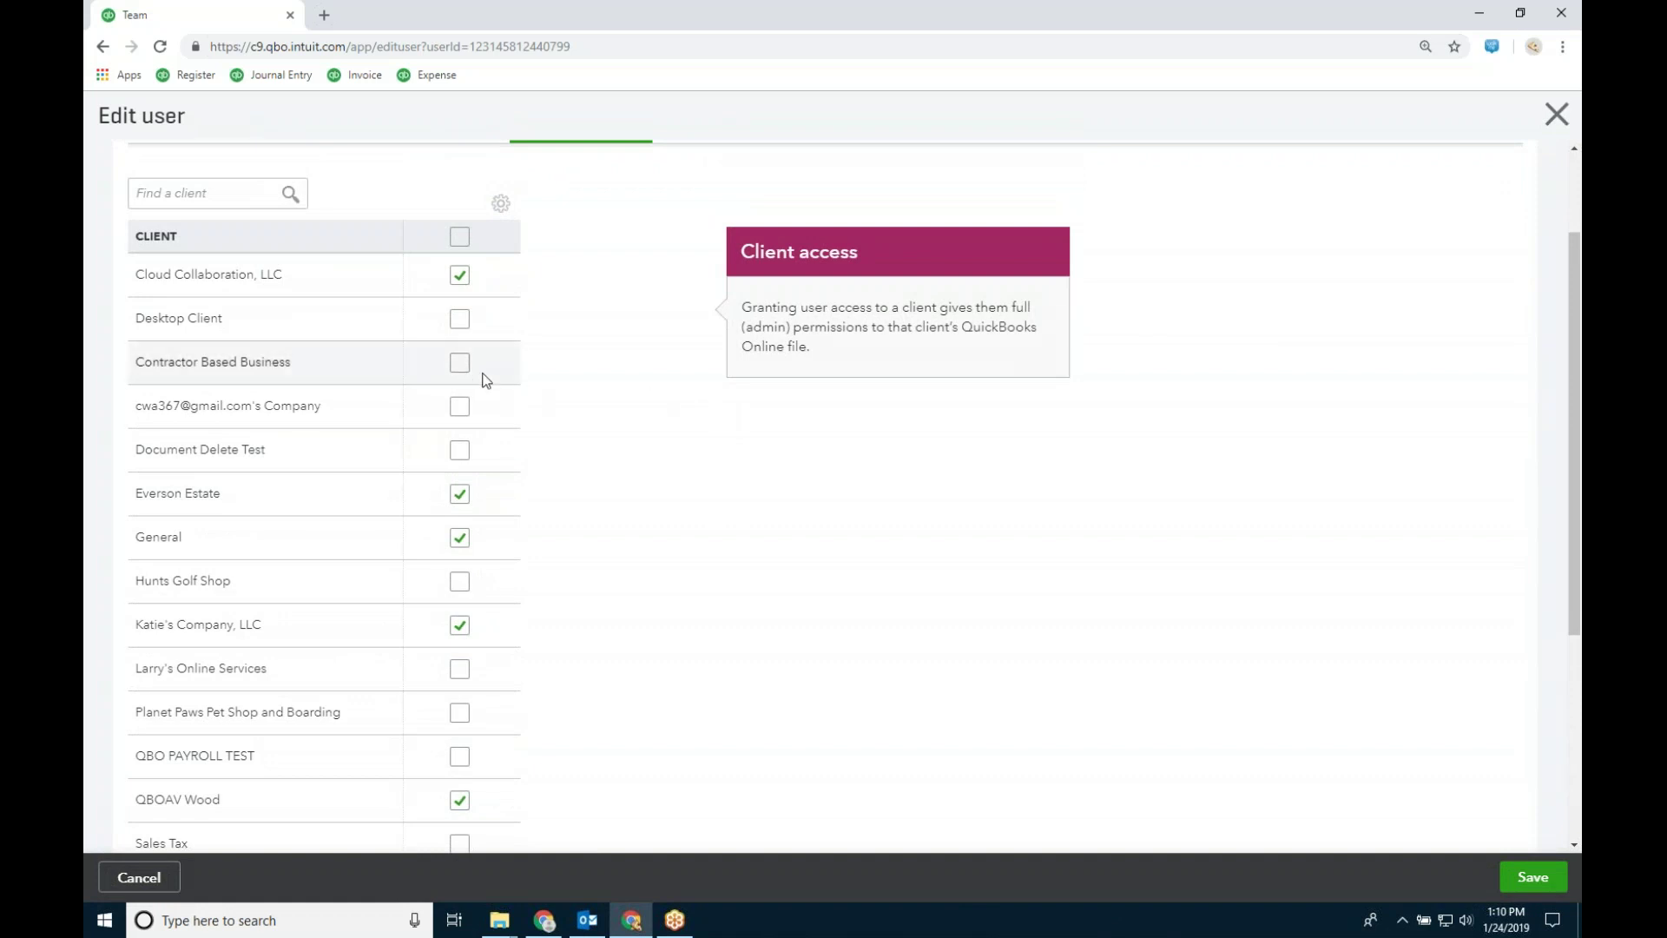
# Step: Tick and untick Larry's Online Services, then view Firm Administration and Books access
pyautogui.click(459, 669)
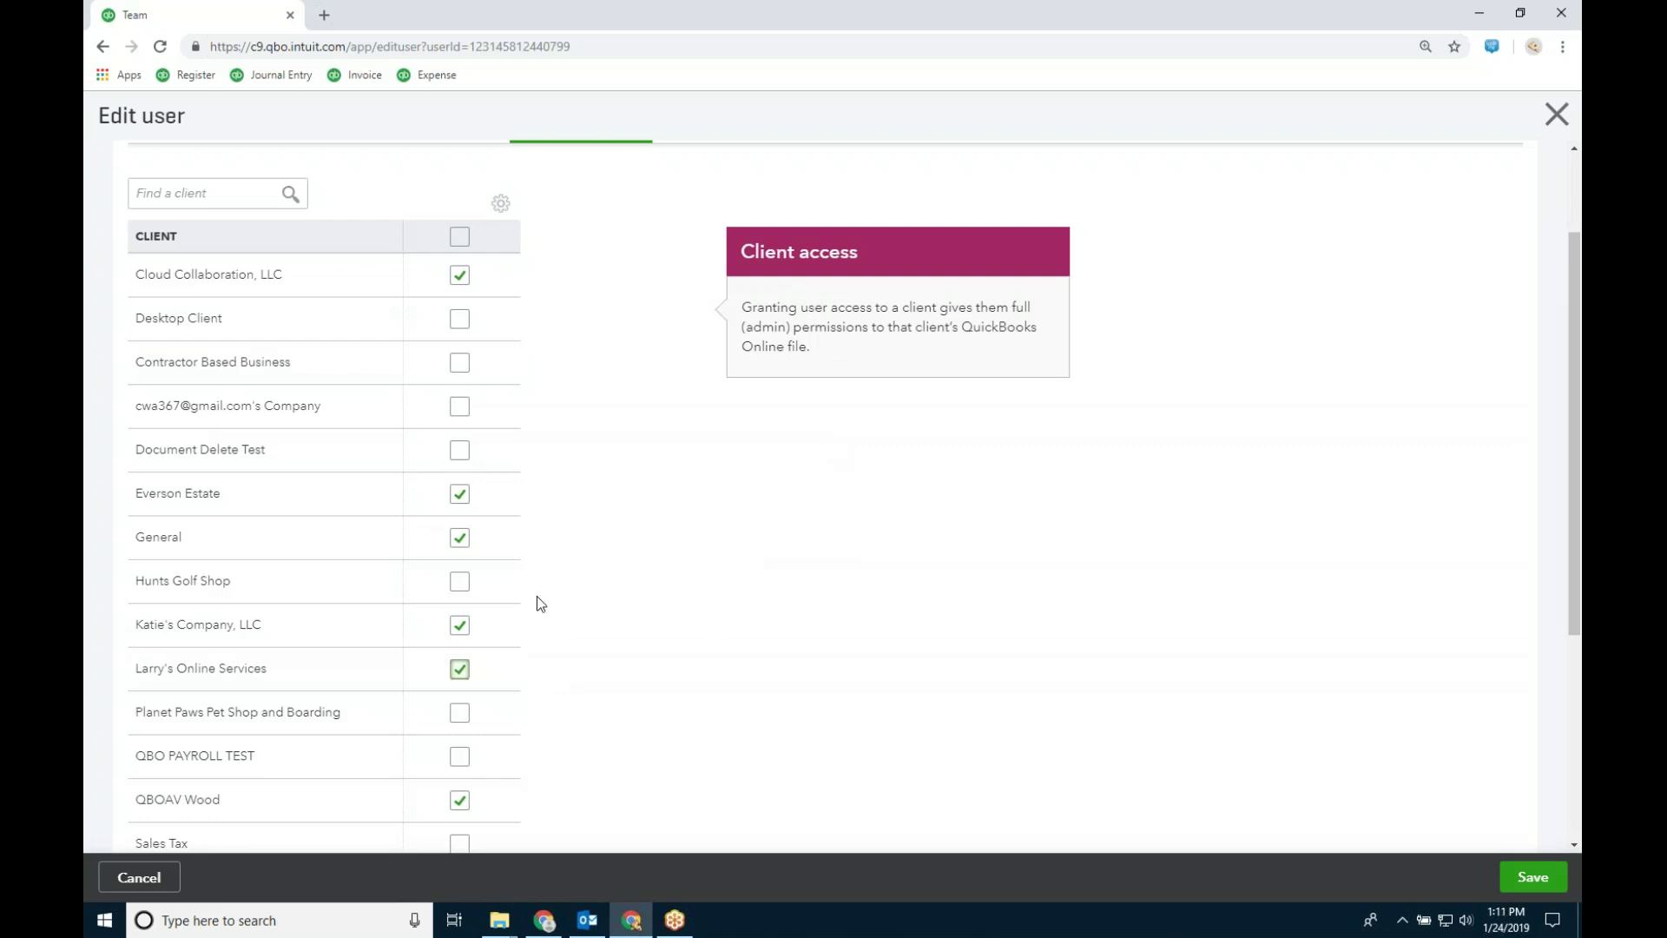
pyautogui.click(462, 670)
pyautogui.scroll(2, 625, 408)
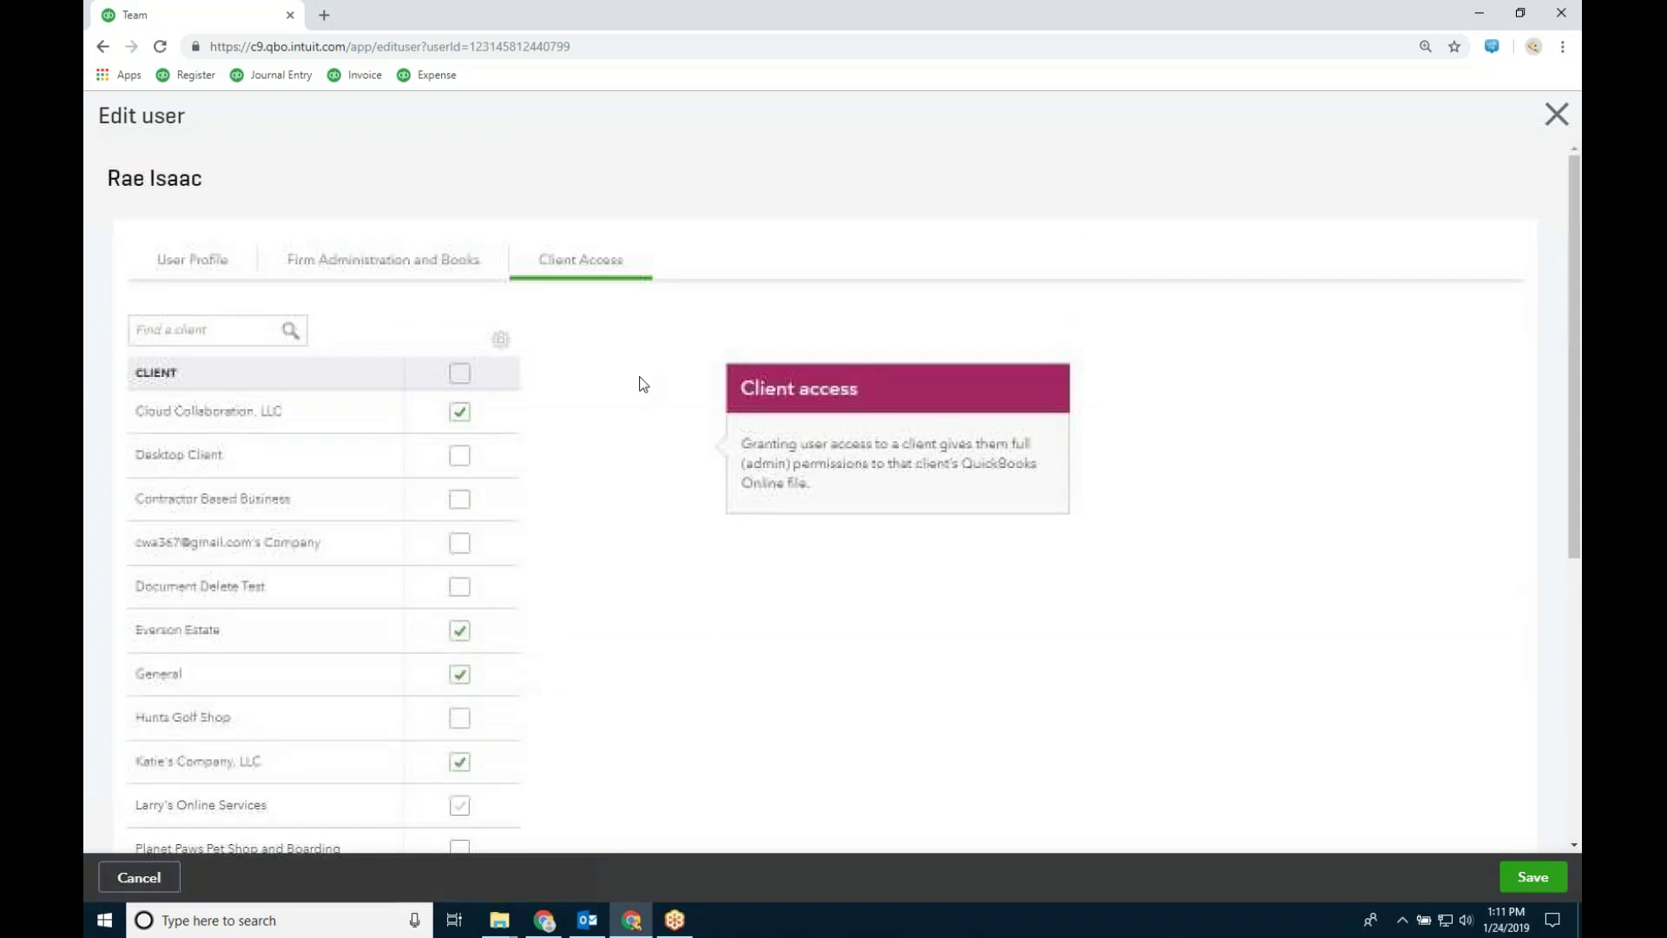
pyautogui.click(432, 264)
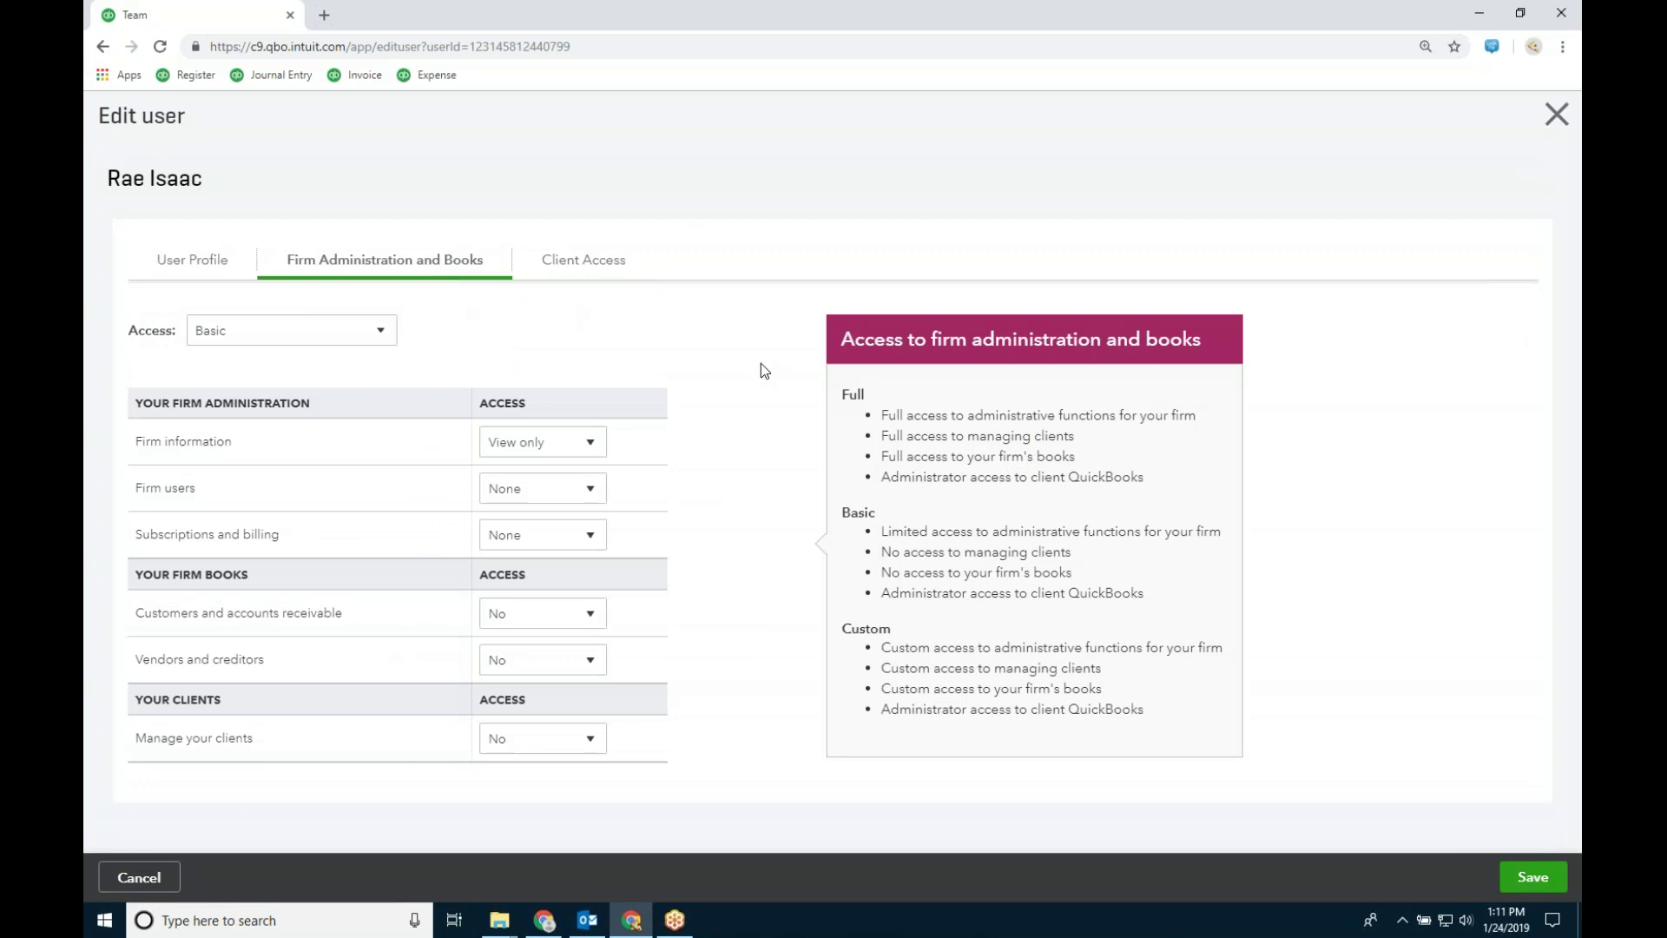
# Step: Leave the firm access level at Basic and return to the Client Access list
pyautogui.click(378, 332)
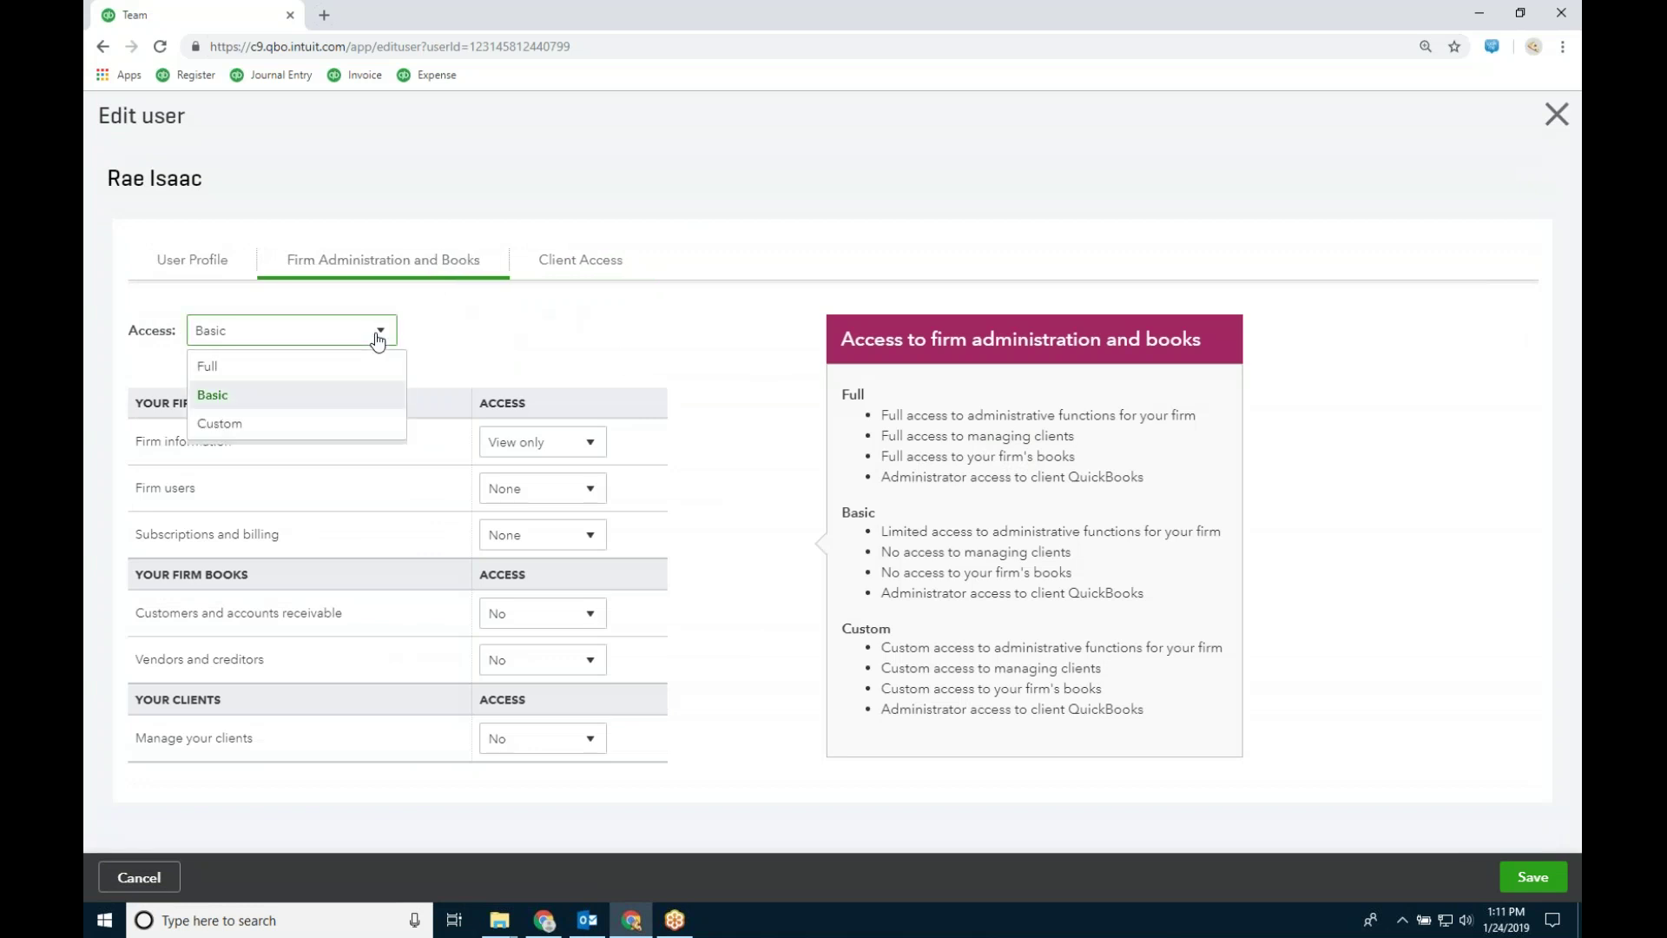
pyautogui.click(743, 351)
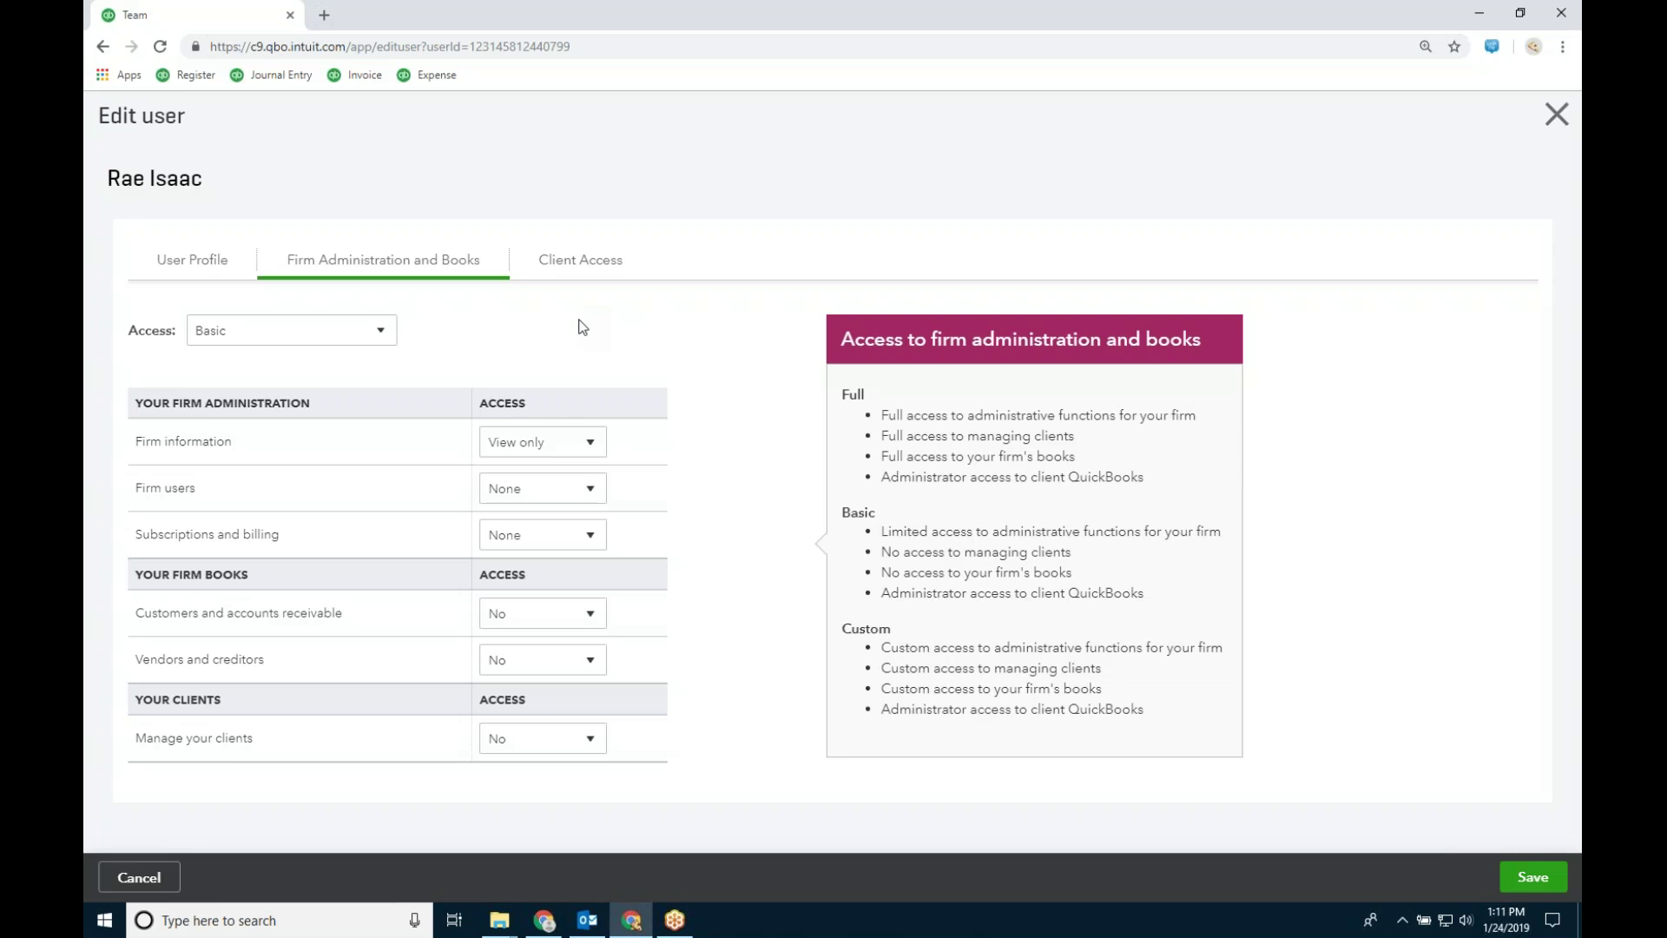
pyautogui.click(607, 262)
pyautogui.scroll(-2, 647, 486)
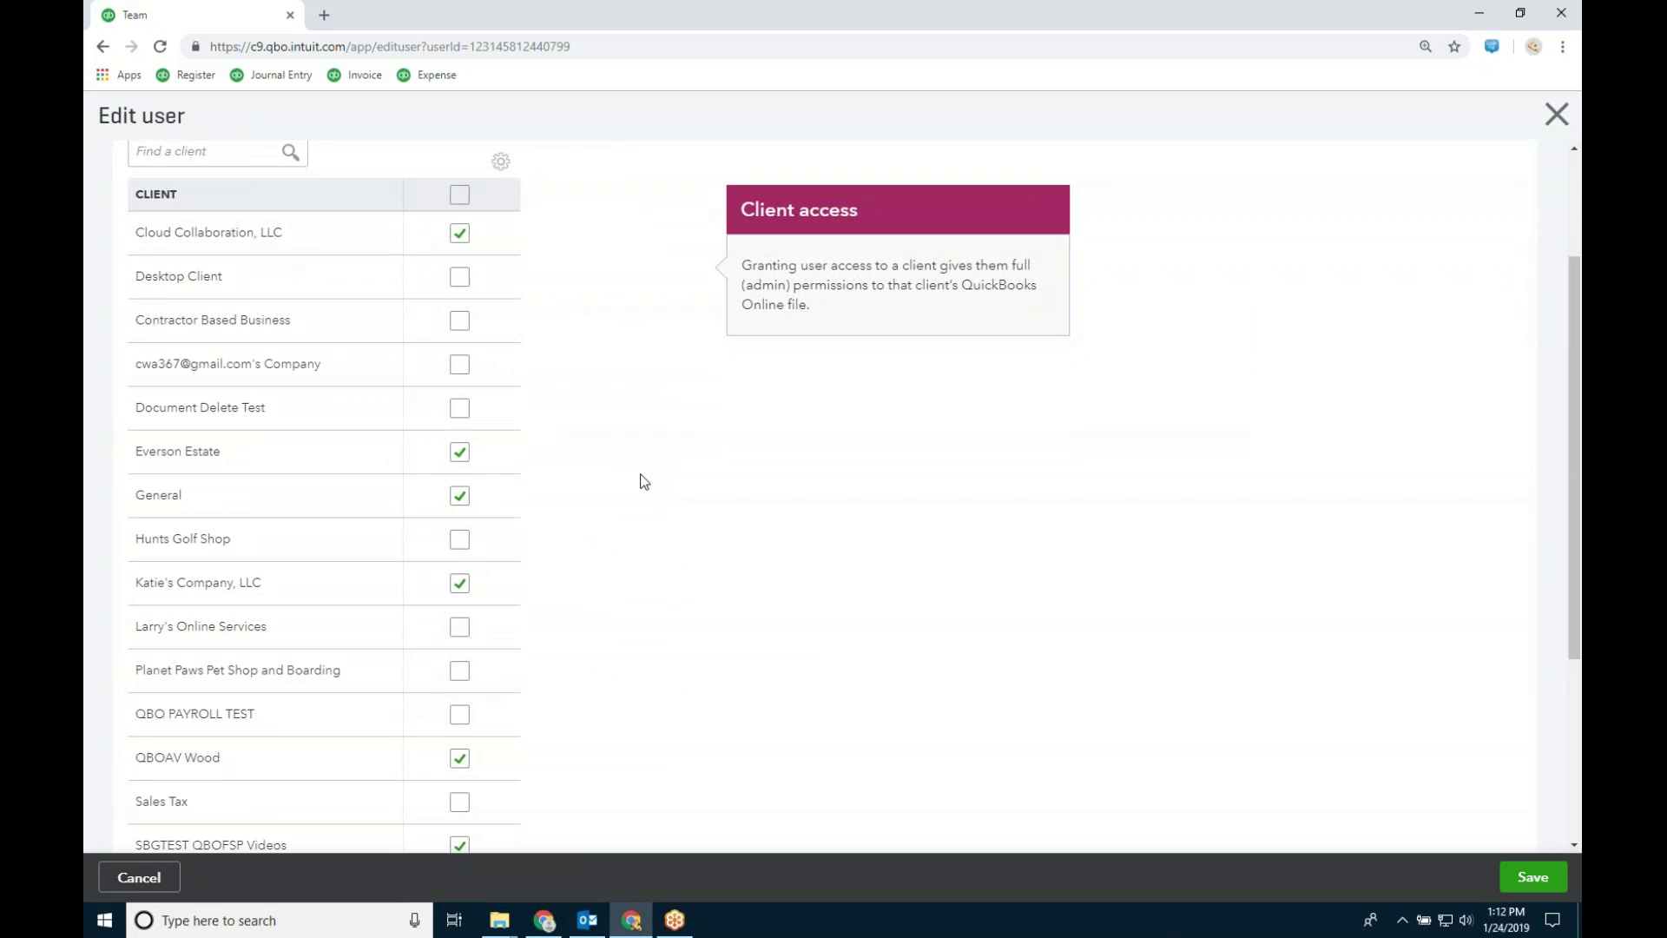
# Step: Scroll through the client access list, then cancel the user editor without saving
pyautogui.scroll(-1, 662, 469)
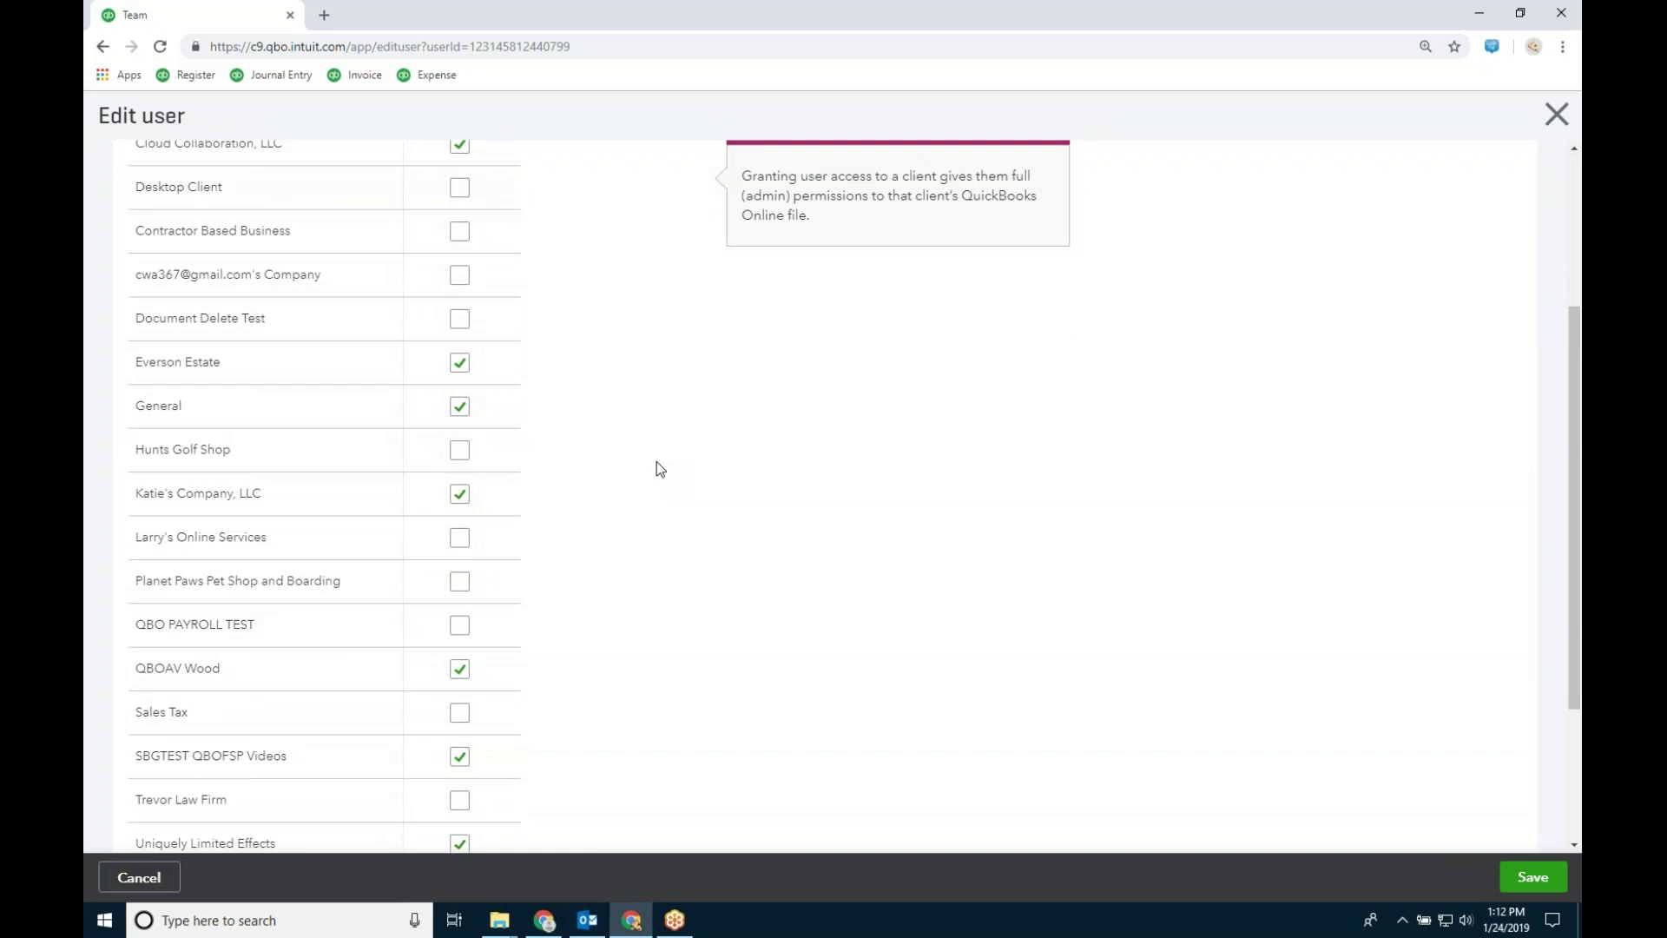
pyautogui.scroll(3, 658, 460)
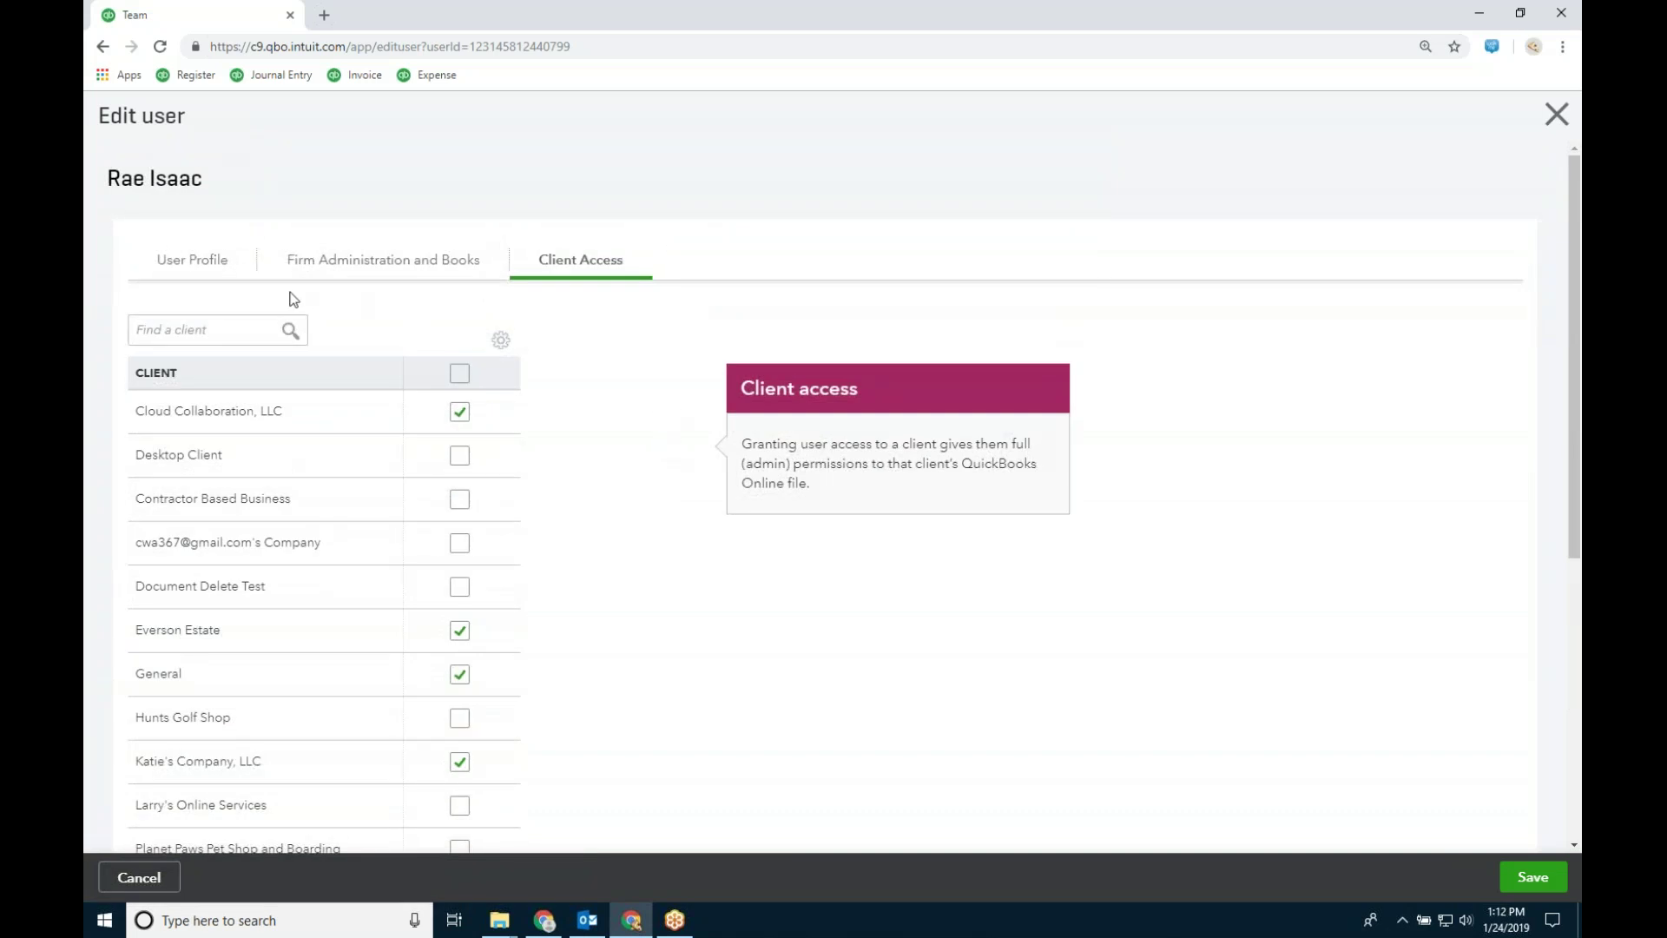
pyautogui.click(137, 879)
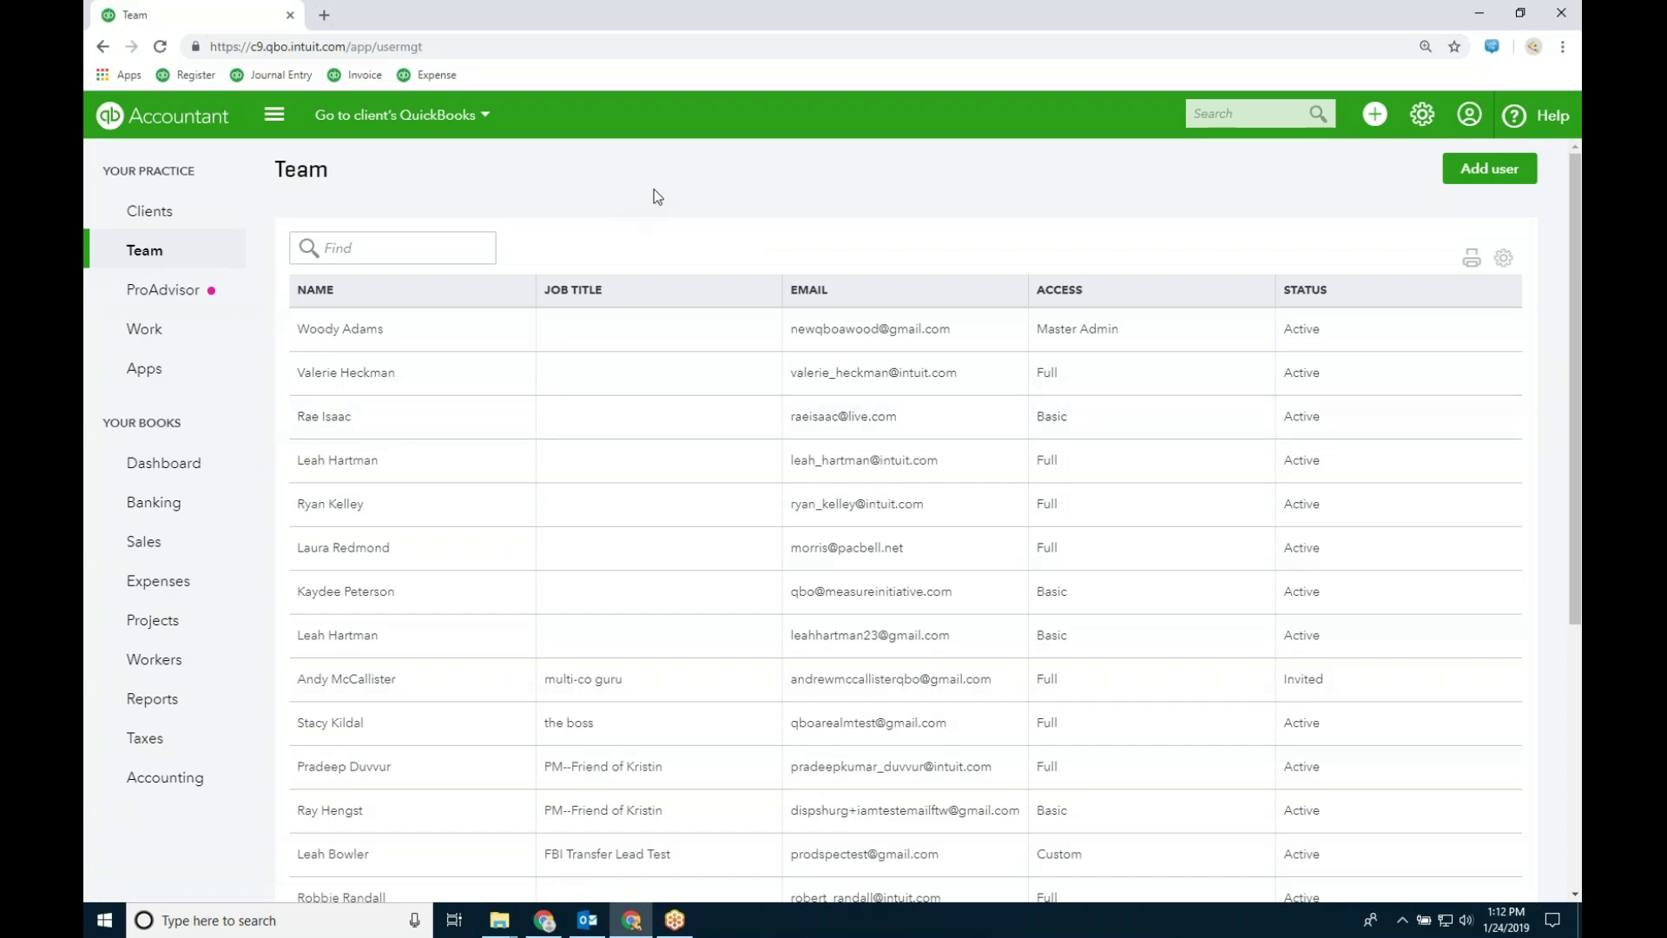
# Step: Switch to the testing Chrome profile and sign in to QuickBooks with the saved password
pyautogui.click(1534, 46)
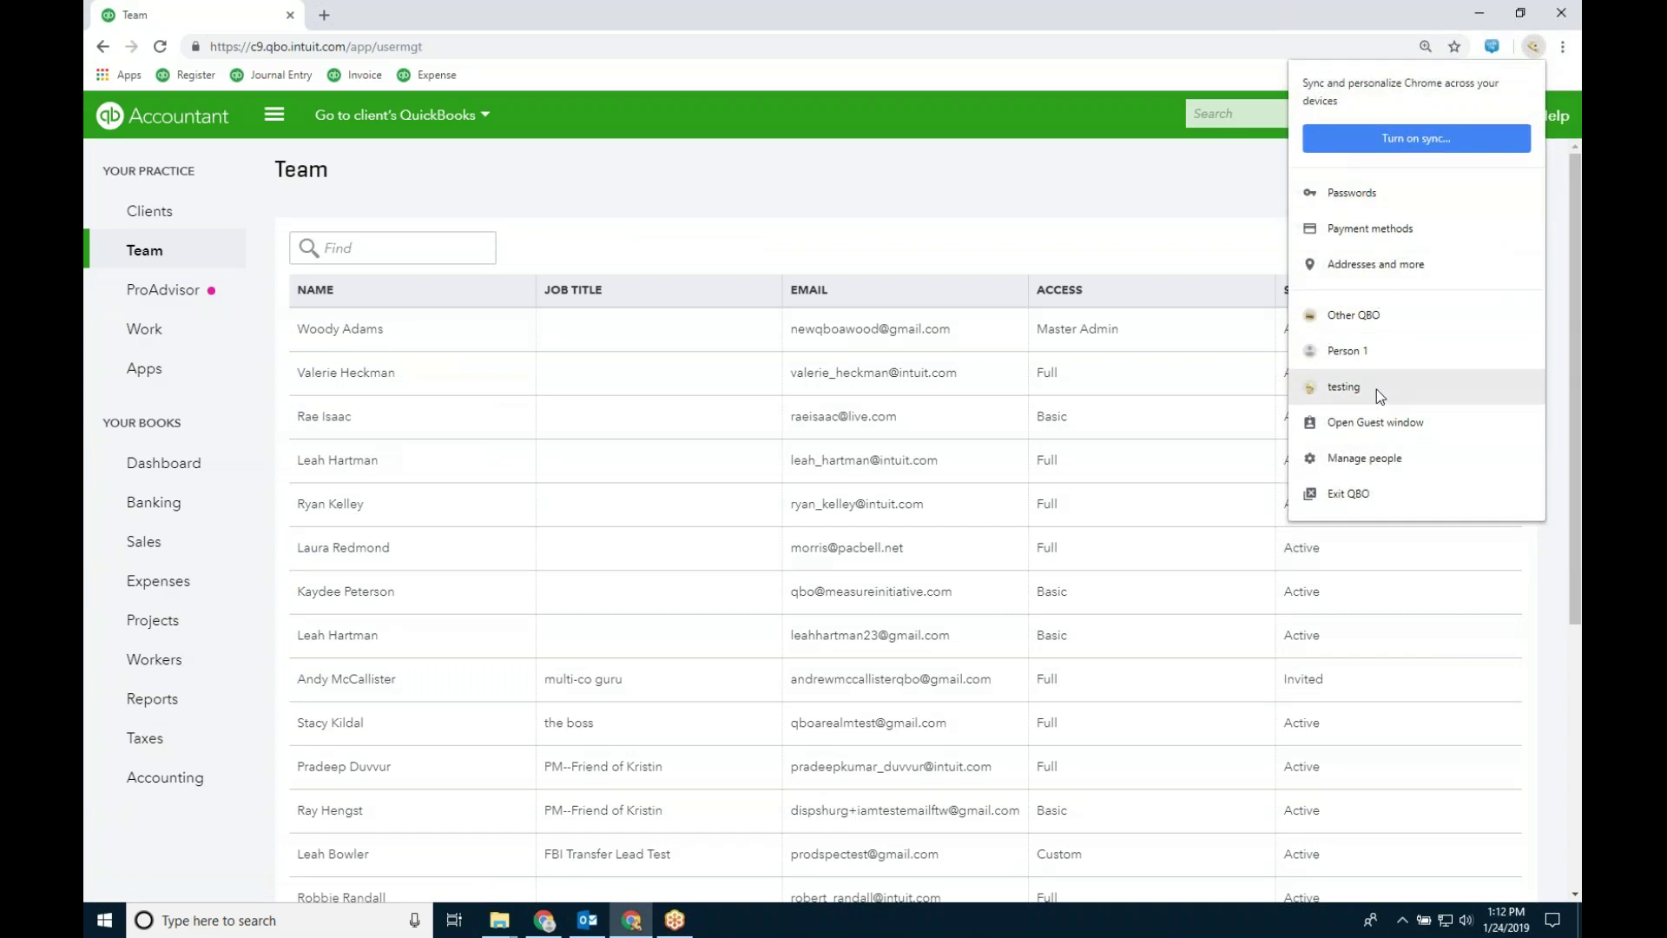
pyautogui.click(1378, 390)
pyautogui.click(639, 458)
pyautogui.click(836, 526)
pyautogui.click(803, 569)
pyautogui.click(832, 636)
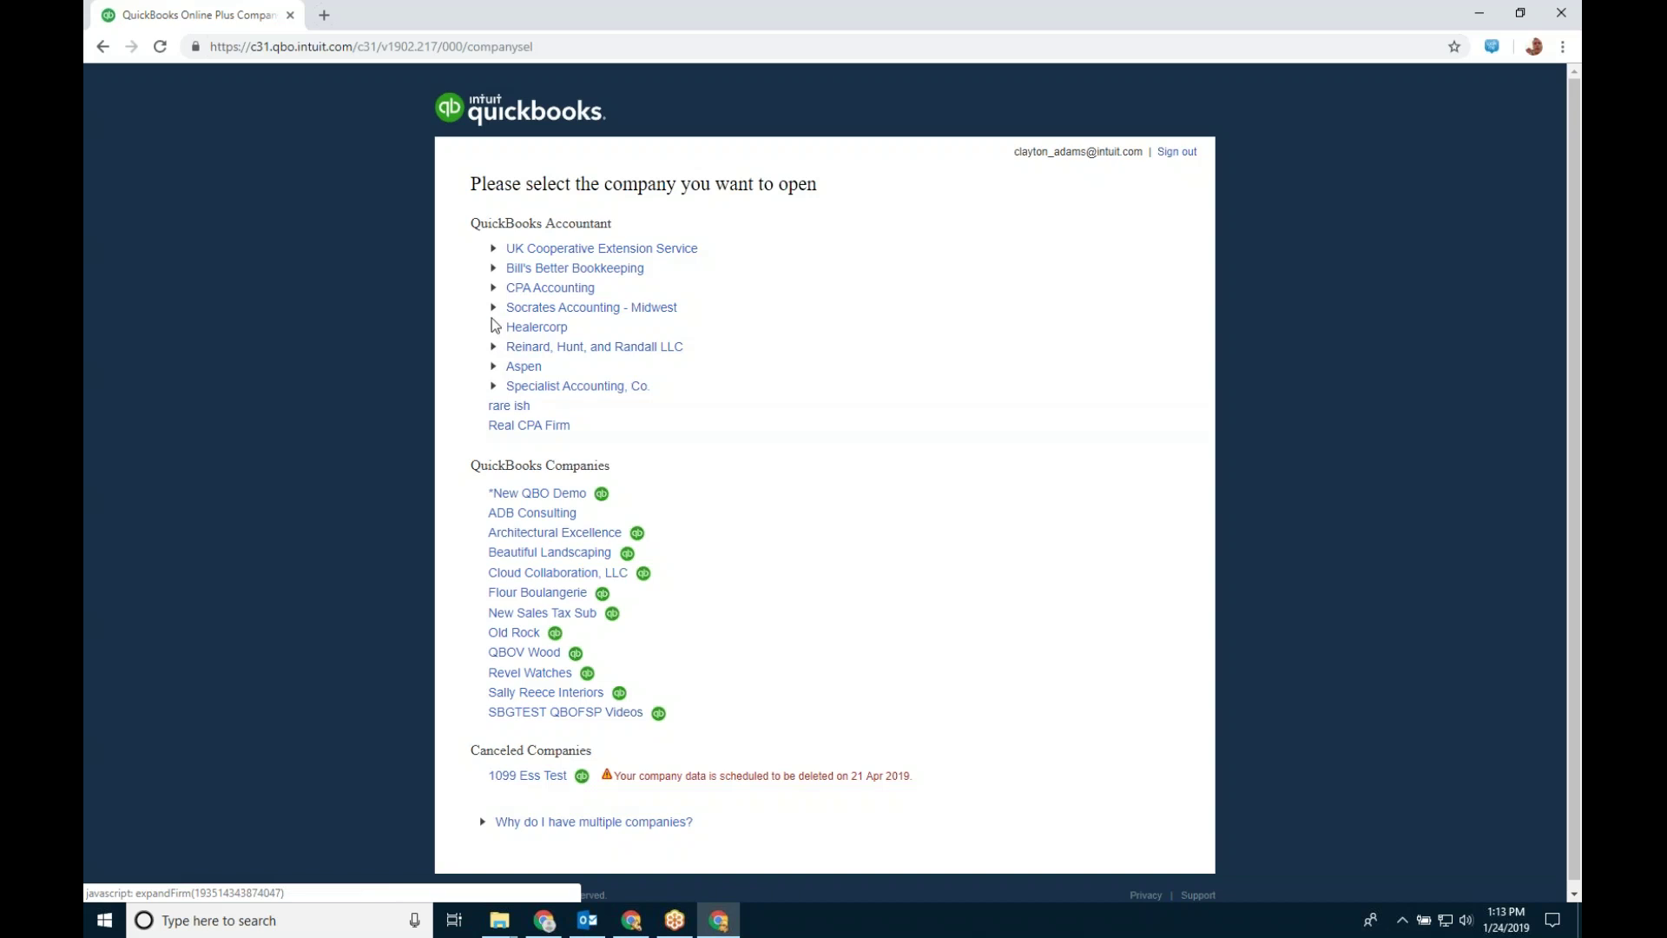
# Step: Open the Cloud Collaboration, LLC company and go to its Manage Users page
pyautogui.click(494, 308)
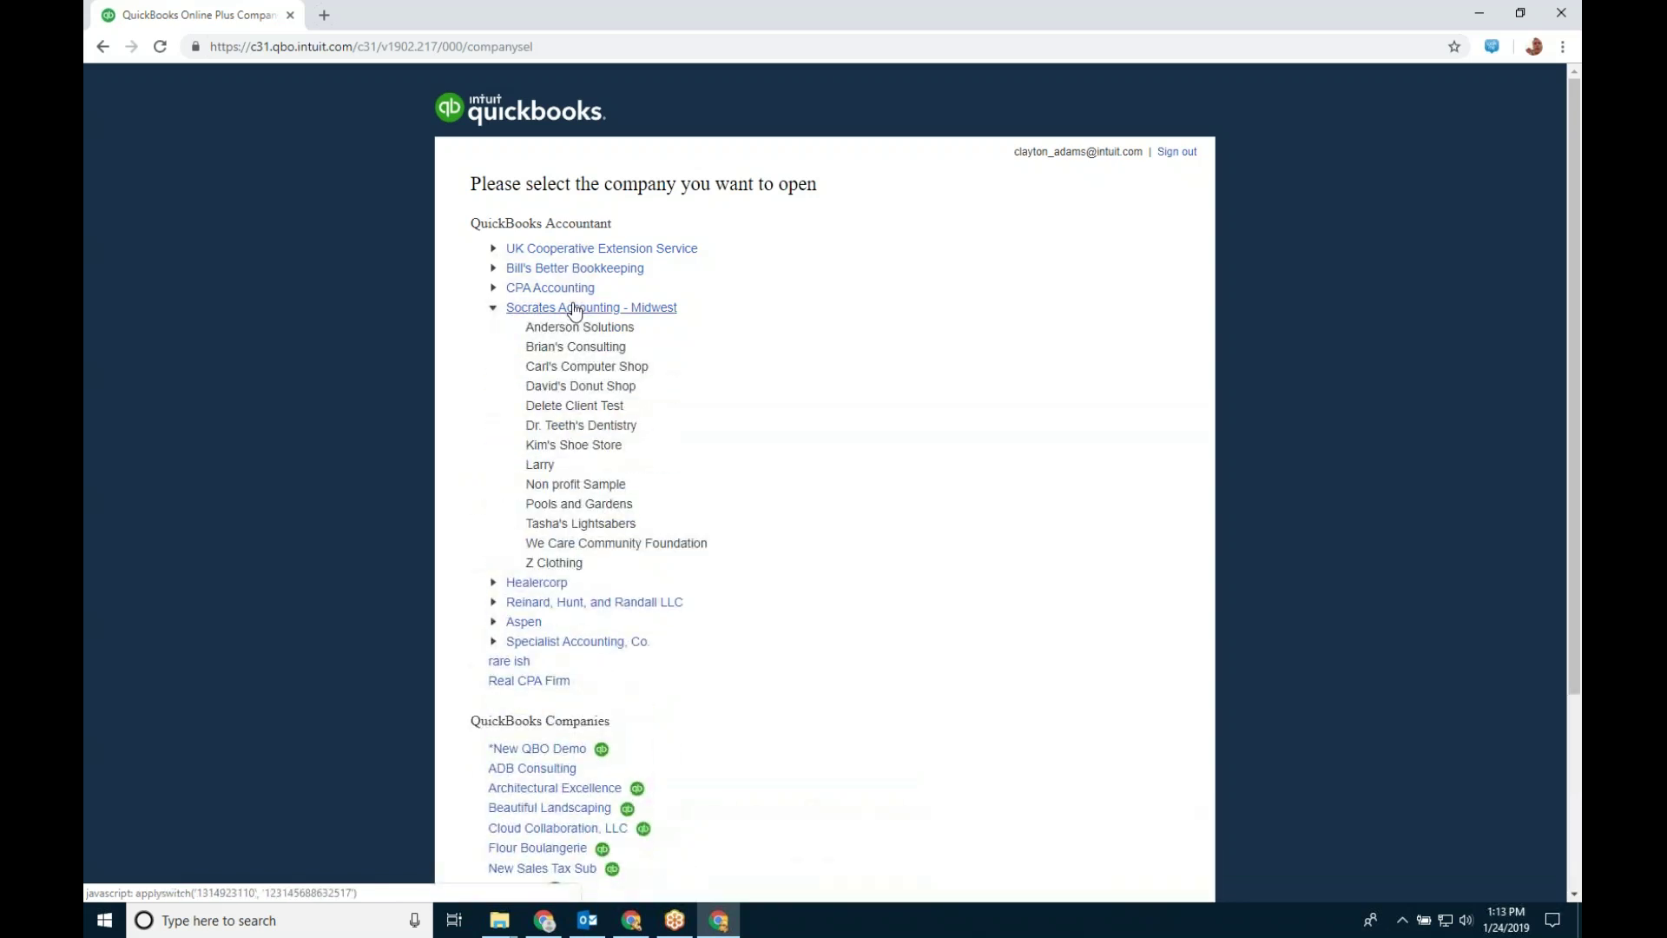
pyautogui.click(493, 310)
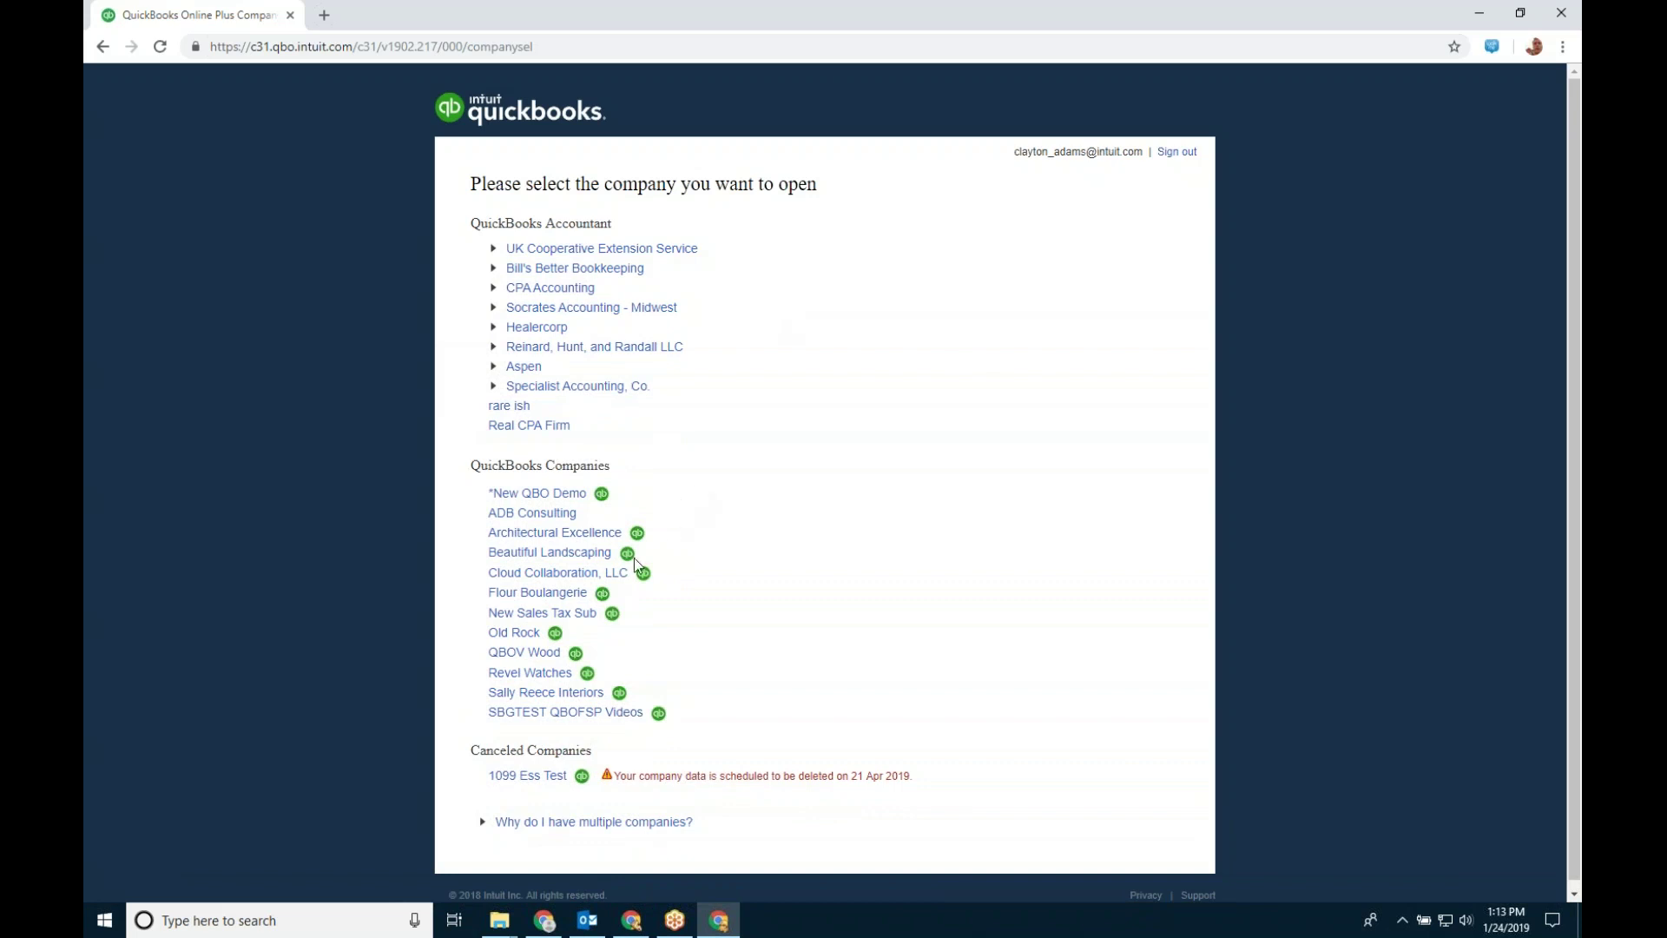
pyautogui.click(556, 573)
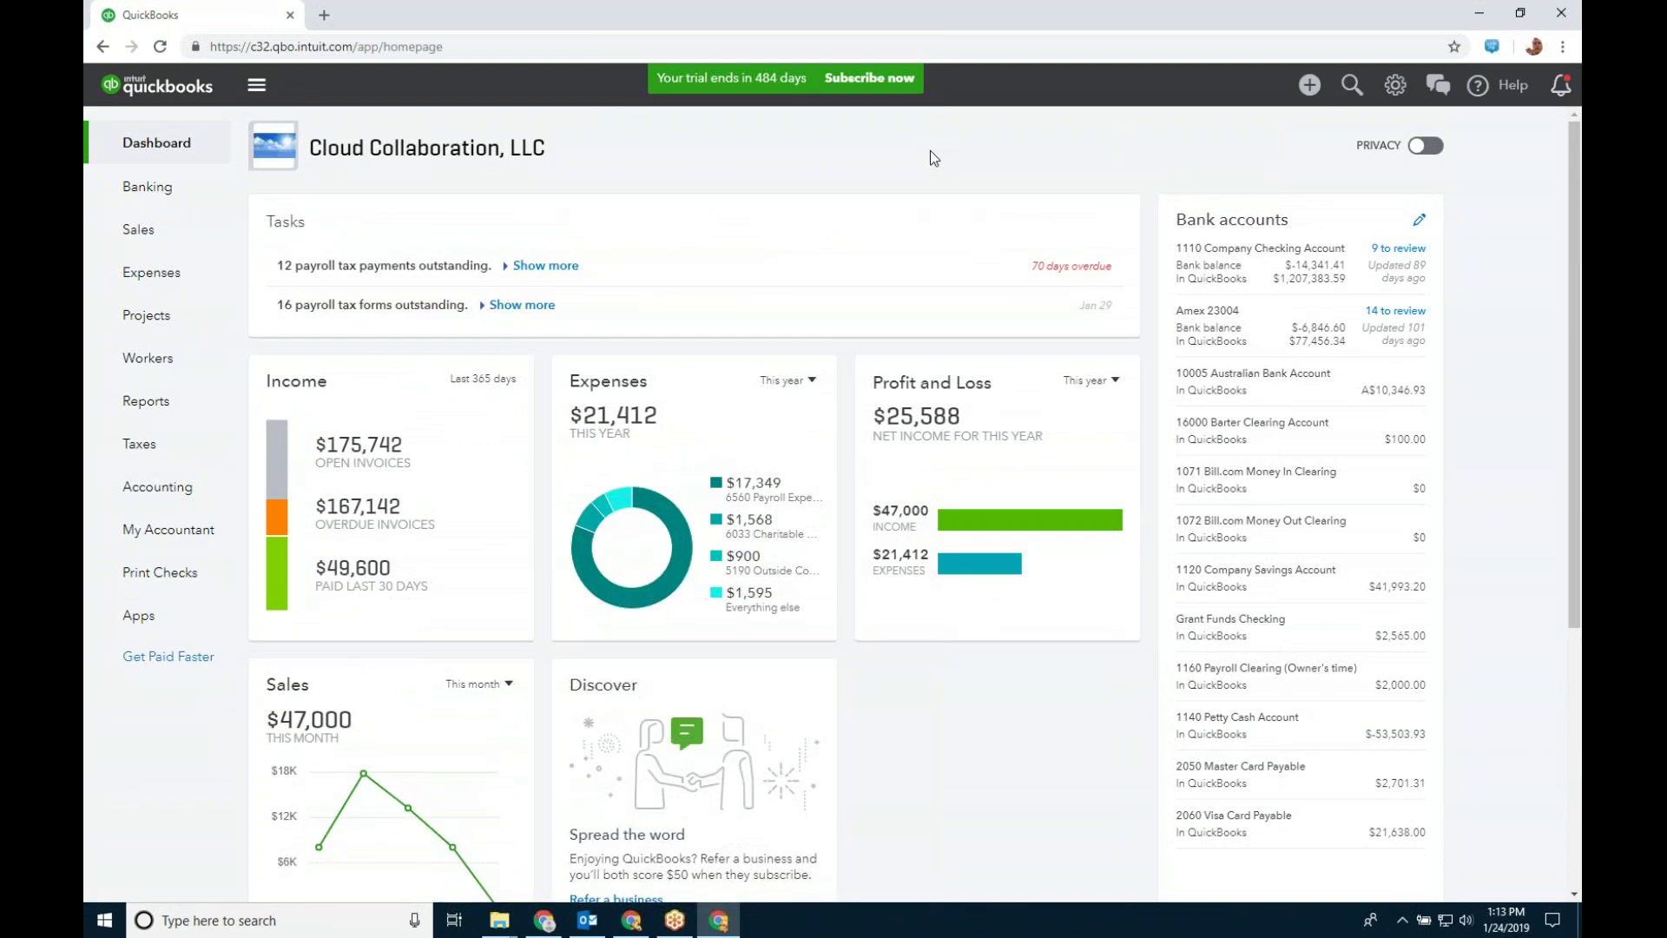
pyautogui.click(1395, 85)
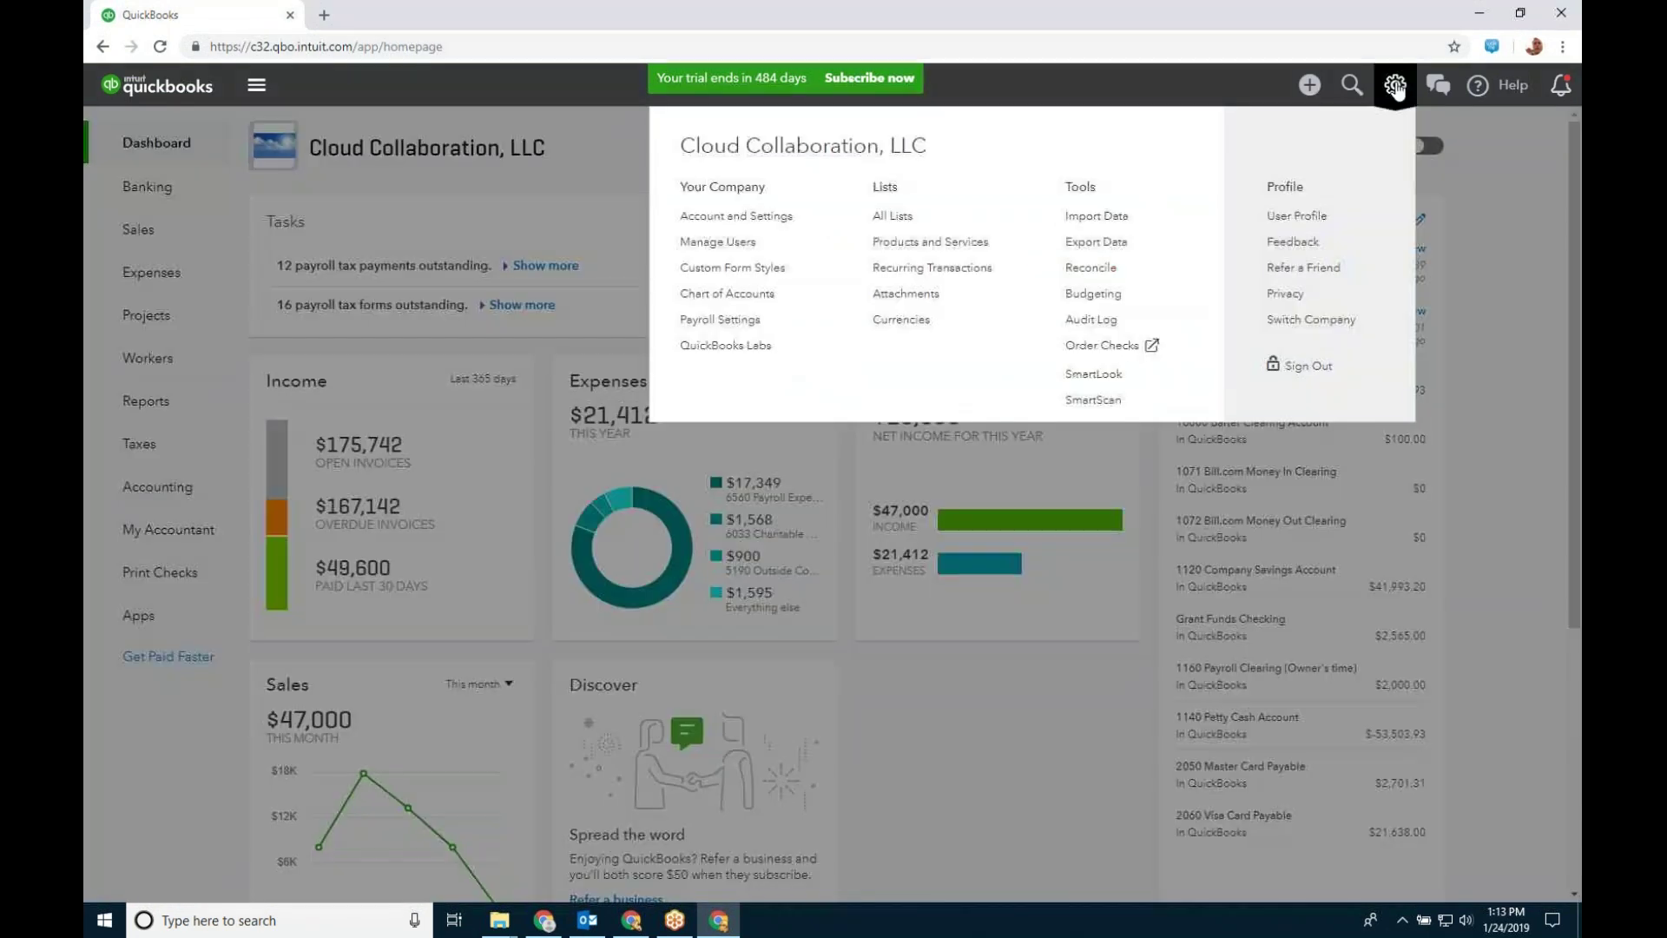
pyautogui.click(737, 248)
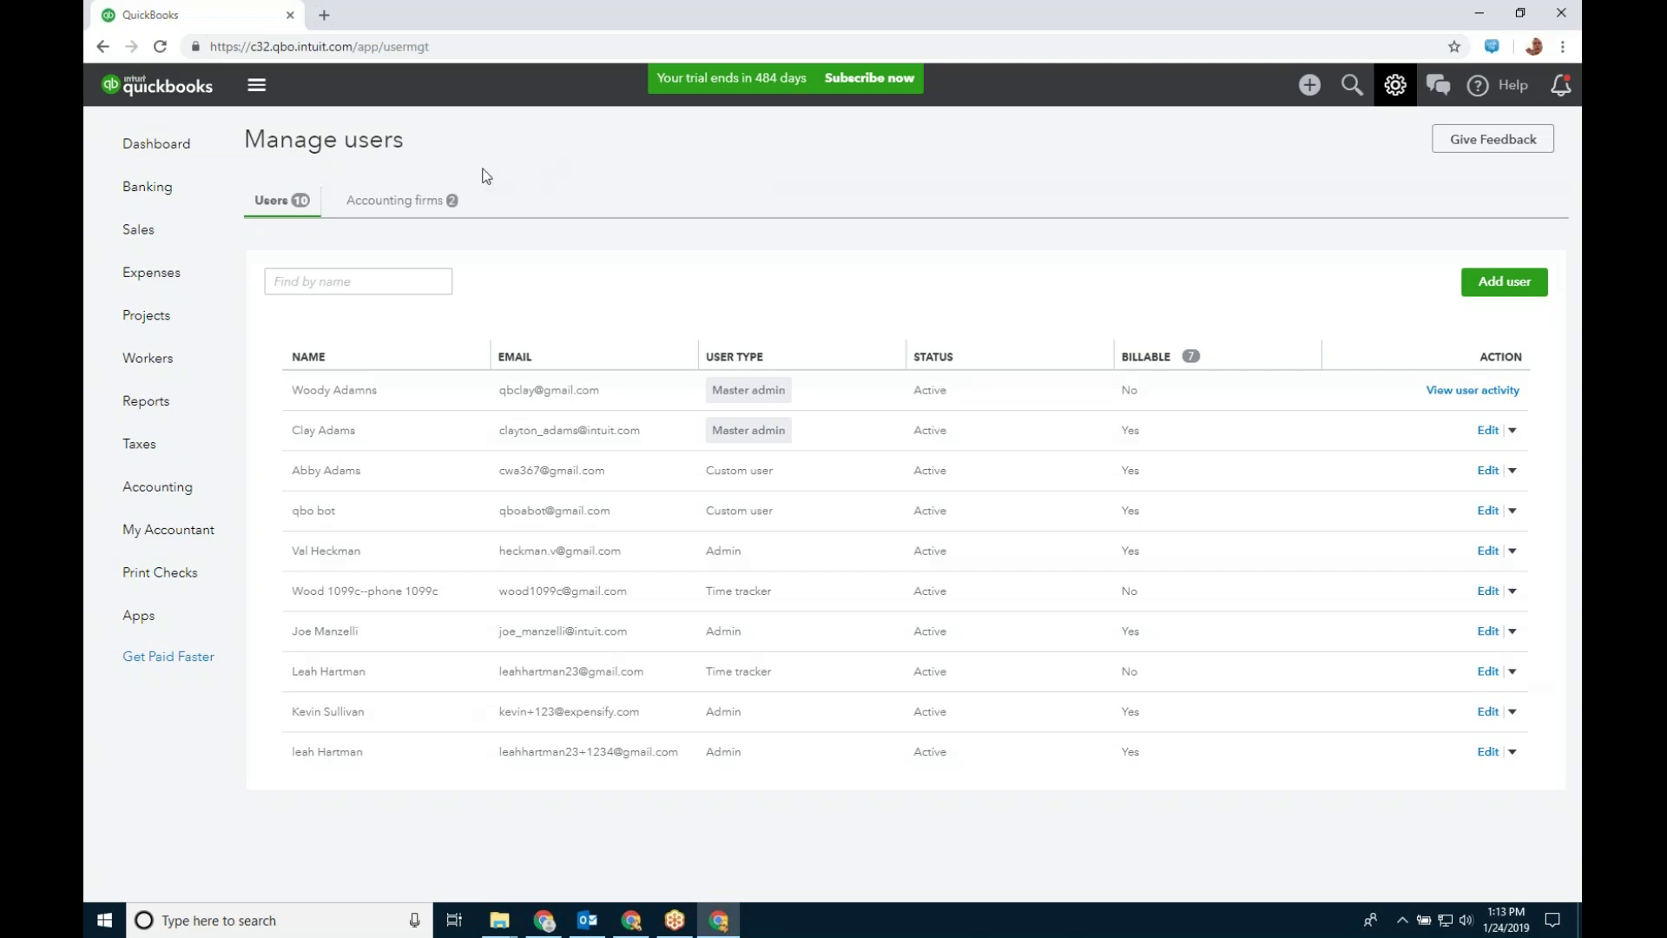
# Step: Review the company's two accounting firms, then return to the Accountant window's Team page
pyautogui.click(395, 200)
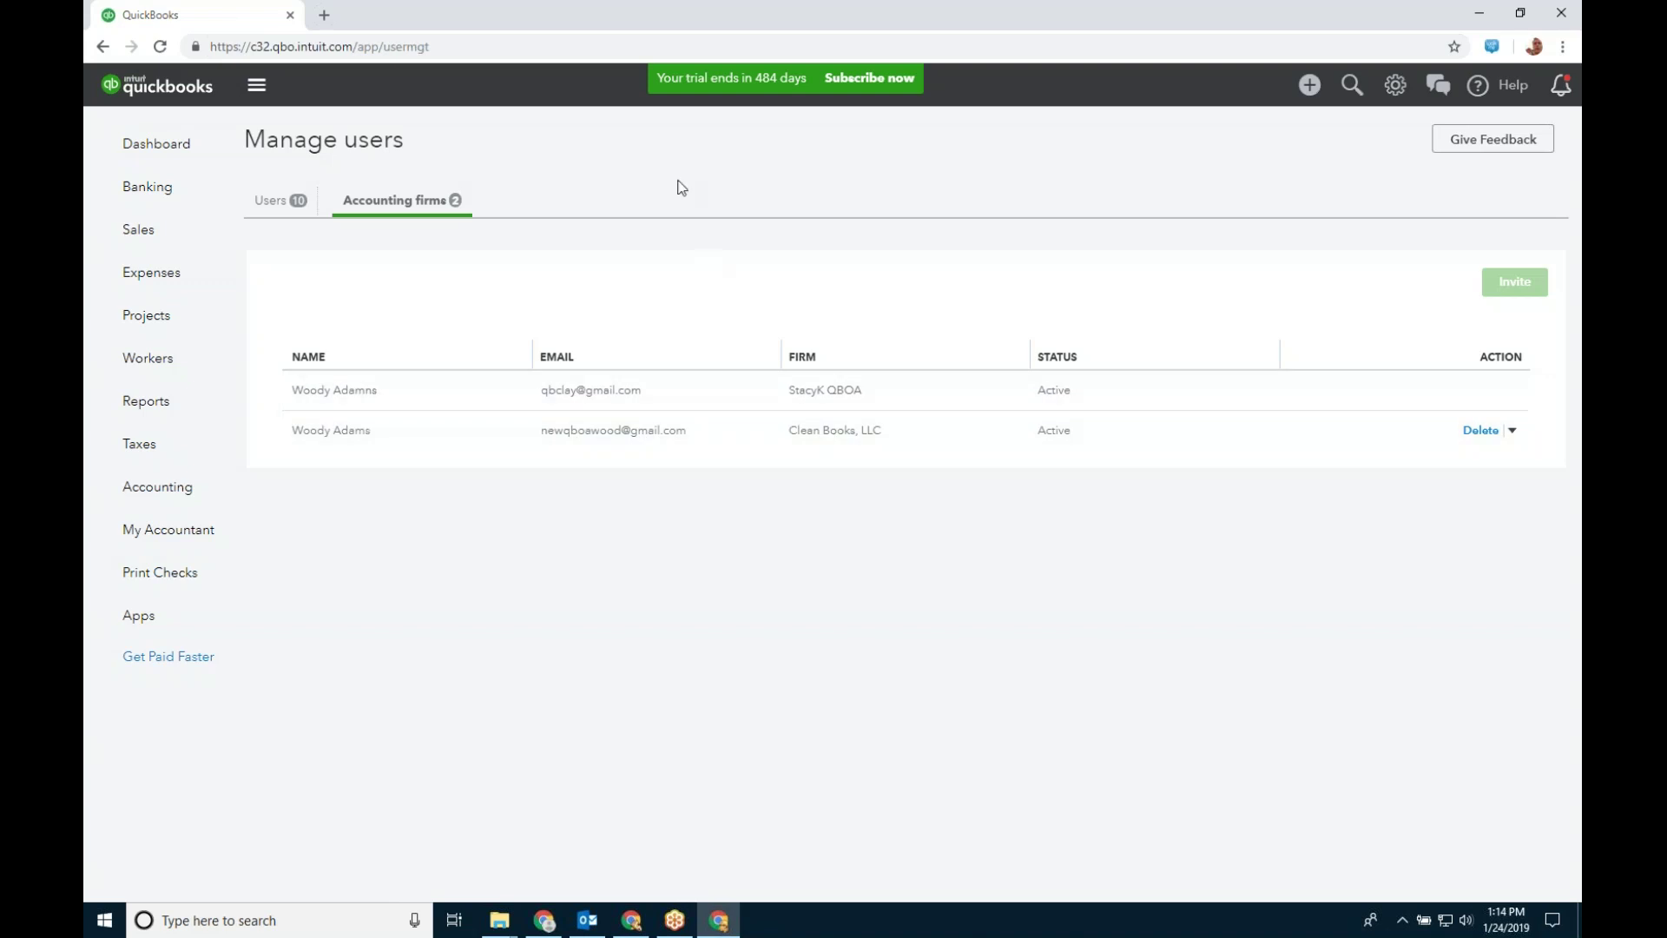
pyautogui.click(631, 920)
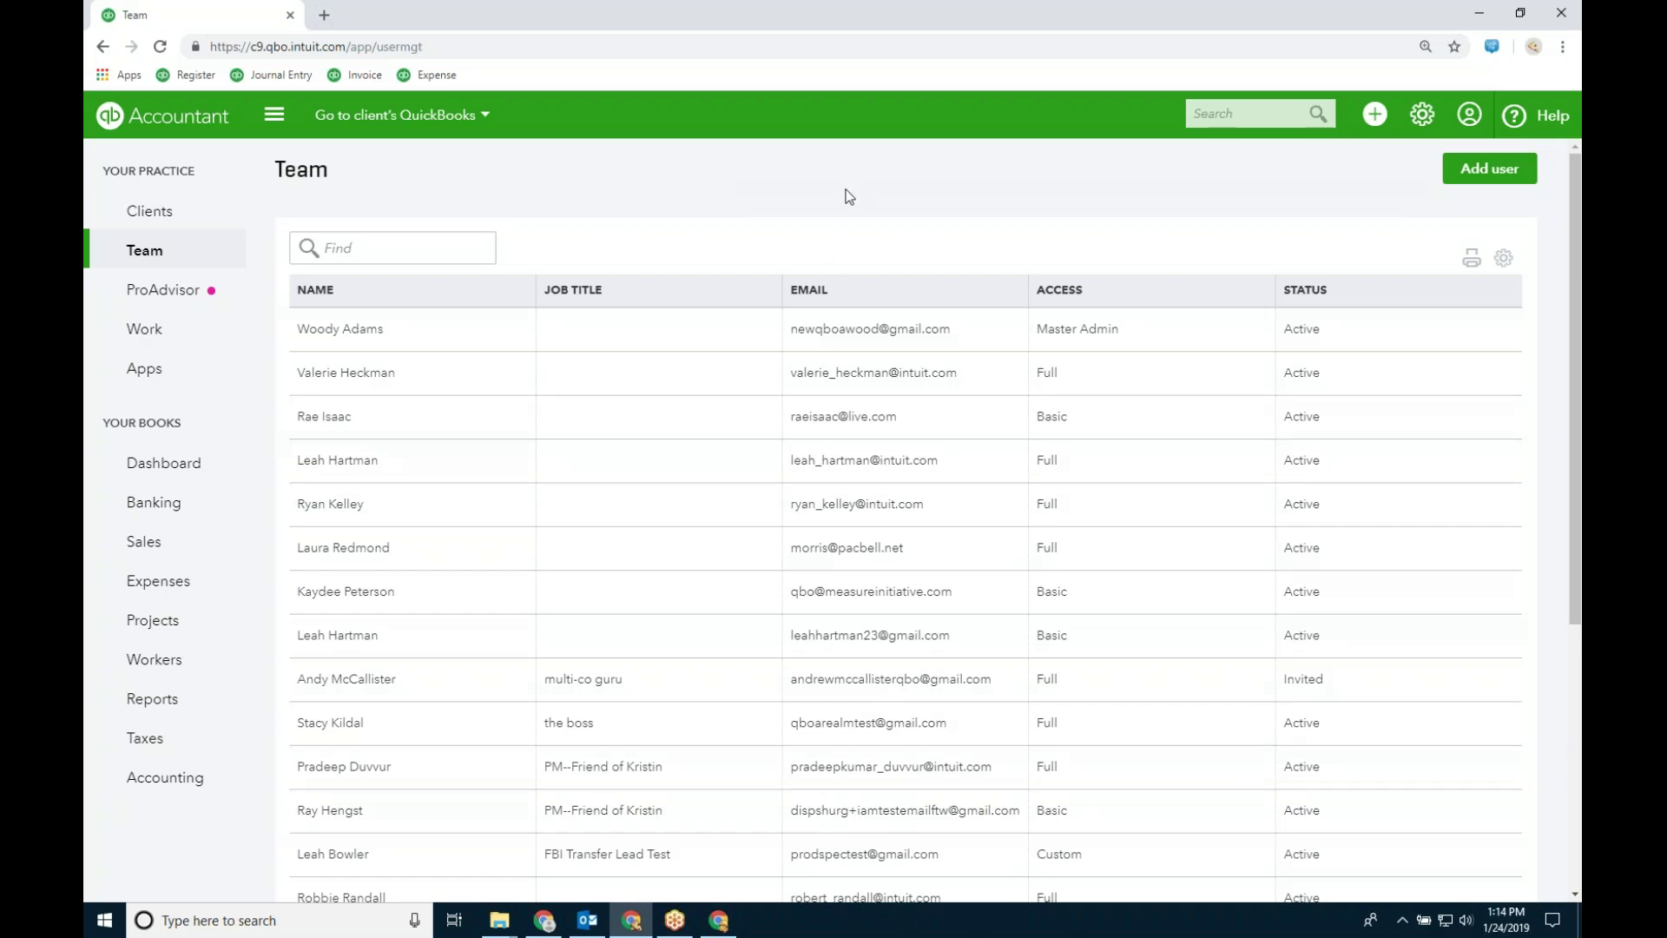
# Step: Open the Clients list, show the Windows desktop, and move the QuickBooks shortcut to an empty spot
pyautogui.click(179, 224)
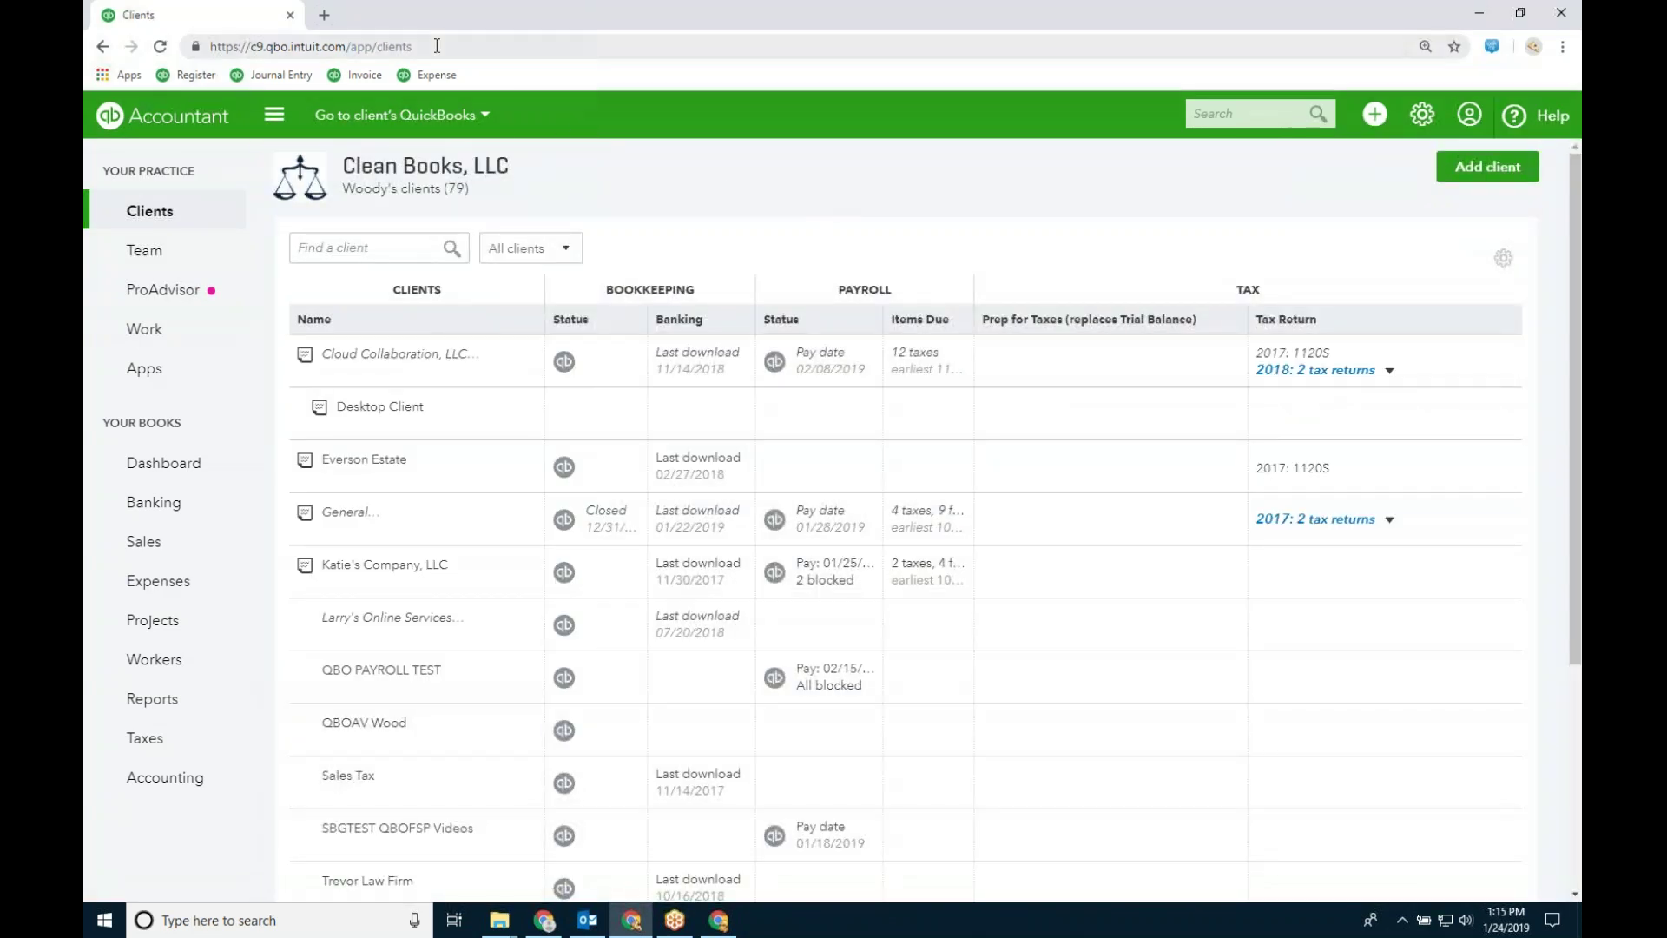
pyautogui.rightClick(870, 915)
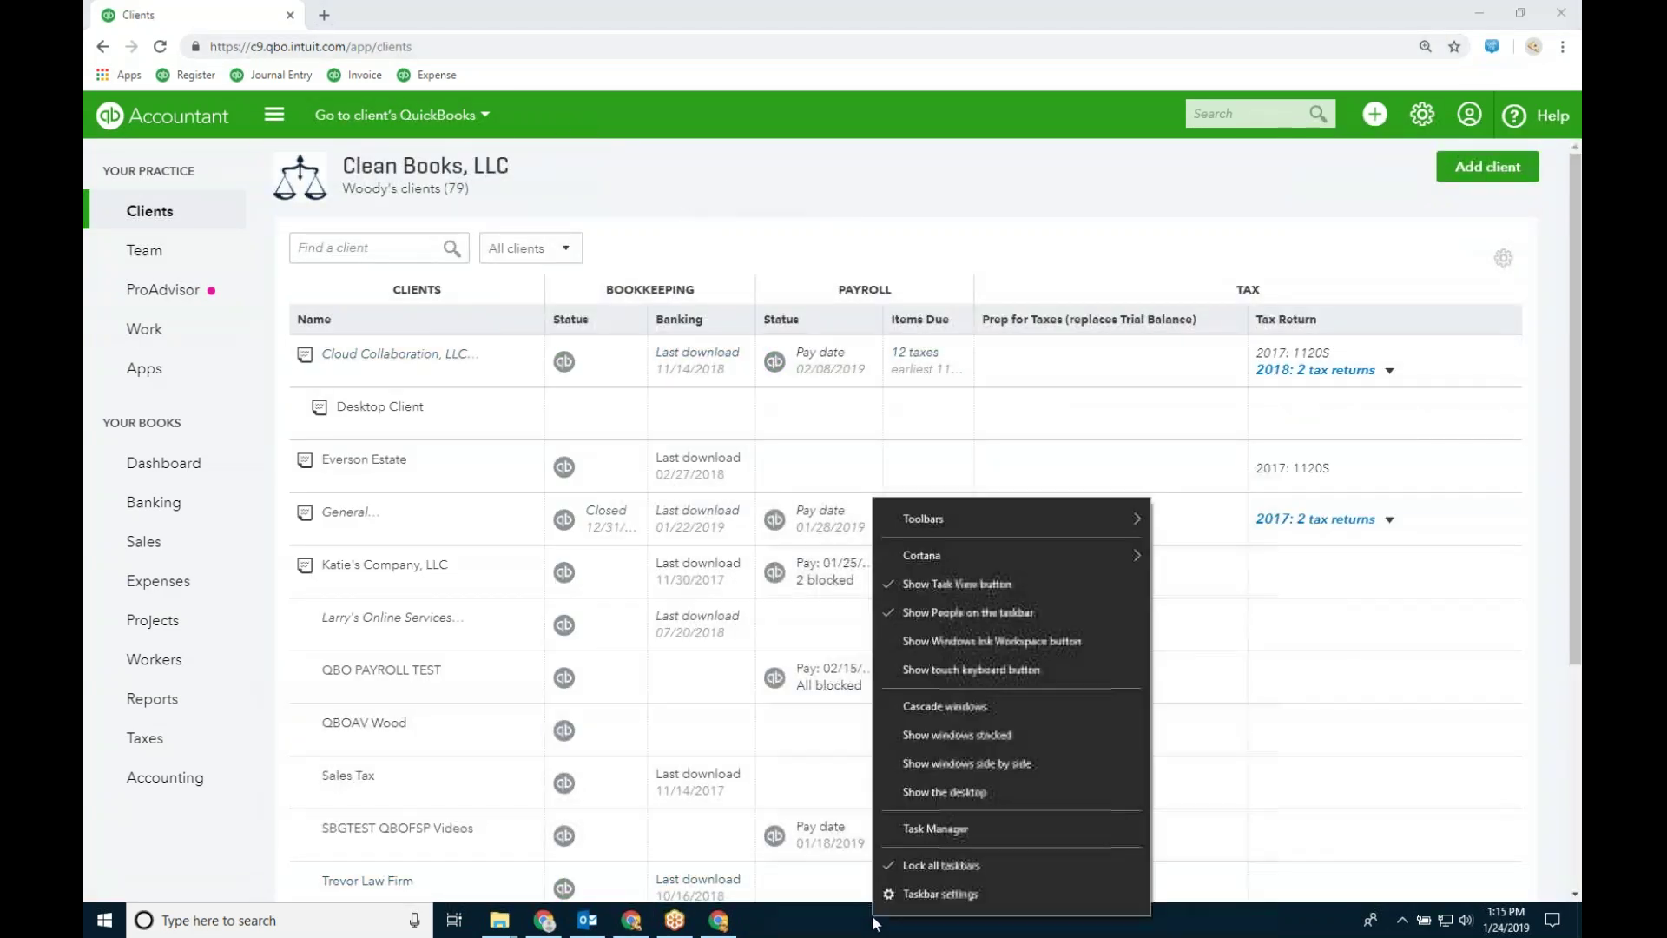
pyautogui.click(937, 792)
pyautogui.moveTo(184, 754); pyautogui.dragTo(456, 667)
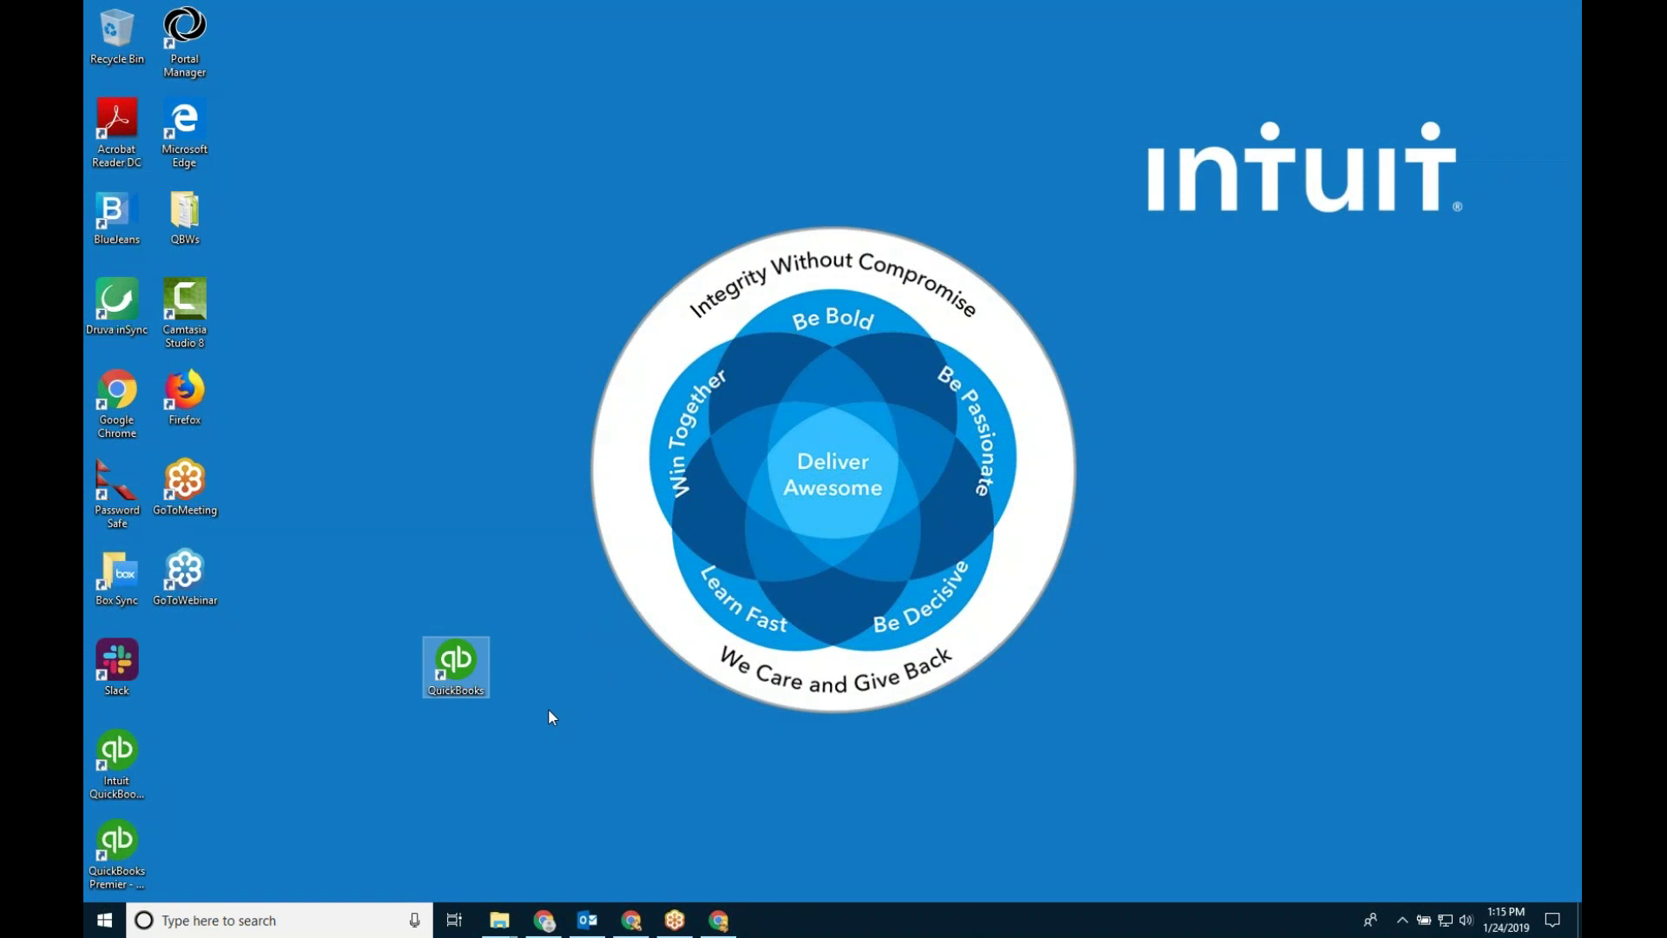
# Step: Line up the QuickBooks, Intuit QuickBooks and QuickBooks Premier shortcuts in a row and launch QuickBooks
pyautogui.moveTo(118, 765); pyautogui.dragTo(388, 675)
pyautogui.moveTo(127, 844); pyautogui.dragTo(324, 672)
pyautogui.click(507, 721)
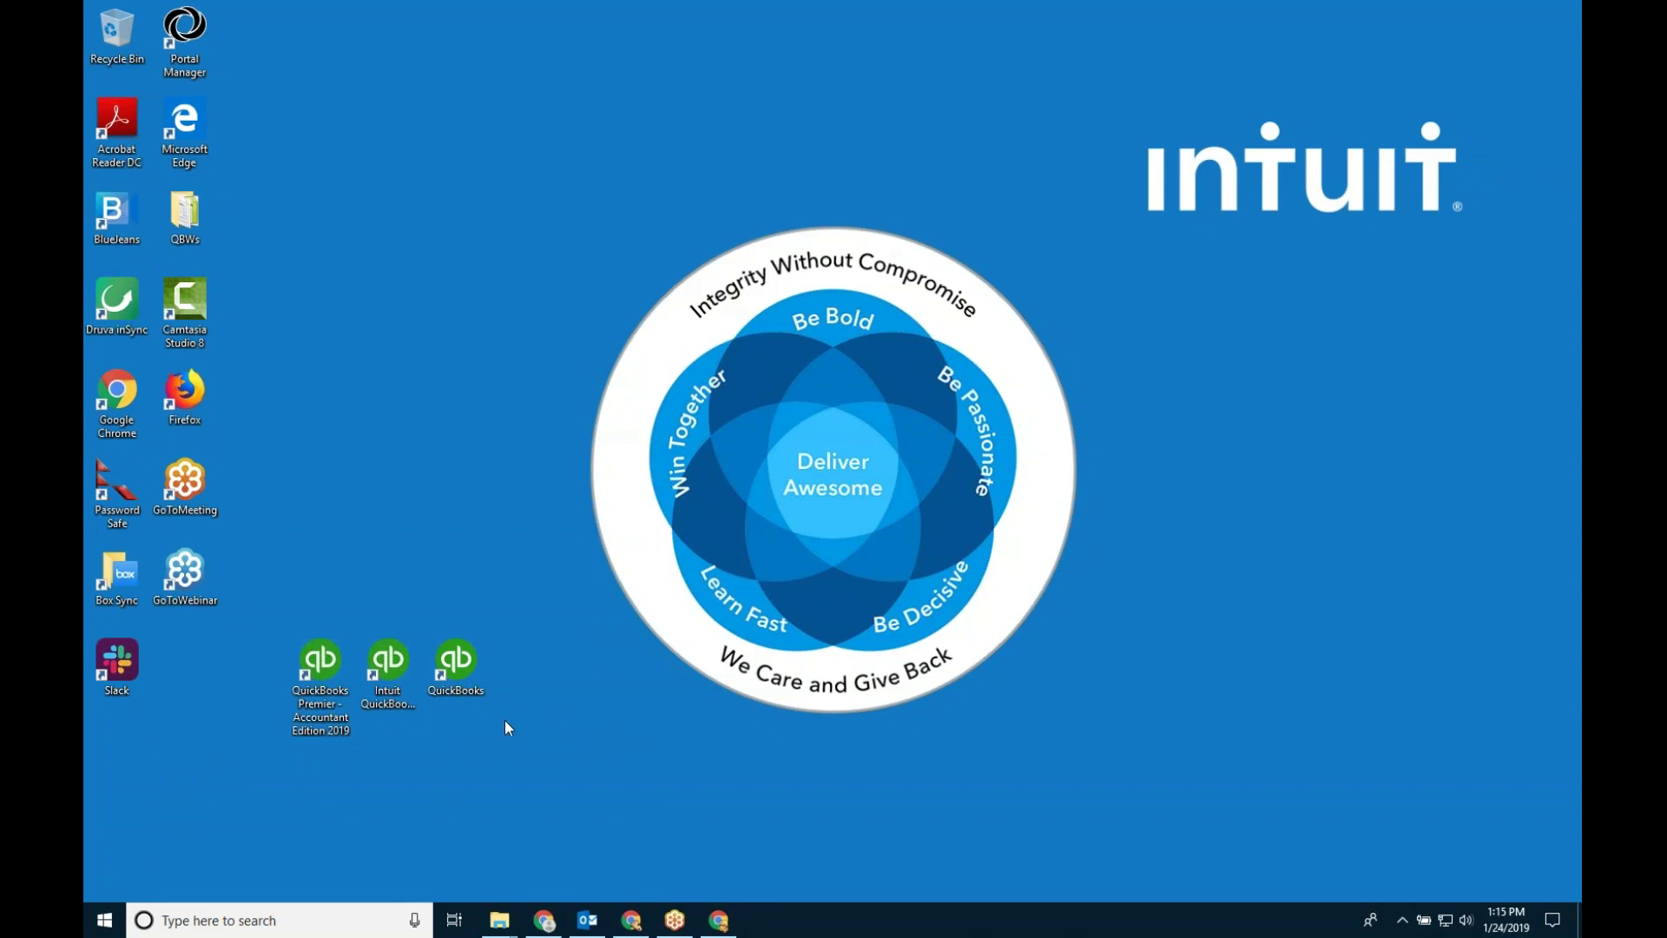
pyautogui.click(456, 664)
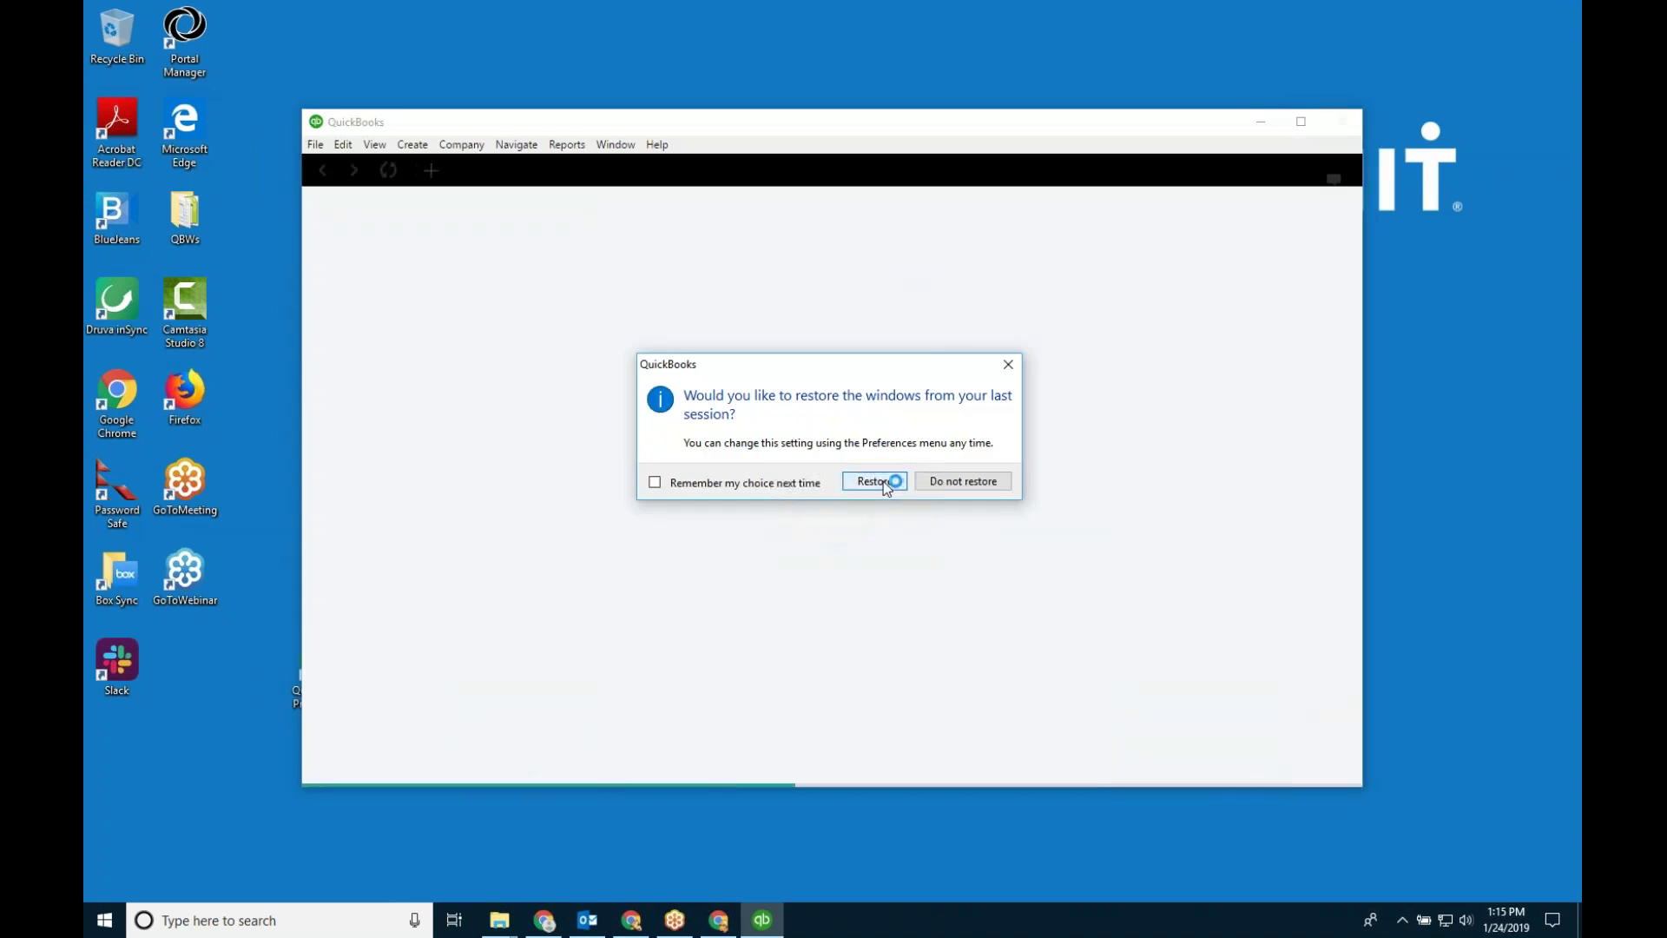
# Step: Restore the last session's windows, maximize QuickBooks, and choose Update Later on the updater prompt
pyautogui.click(874, 481)
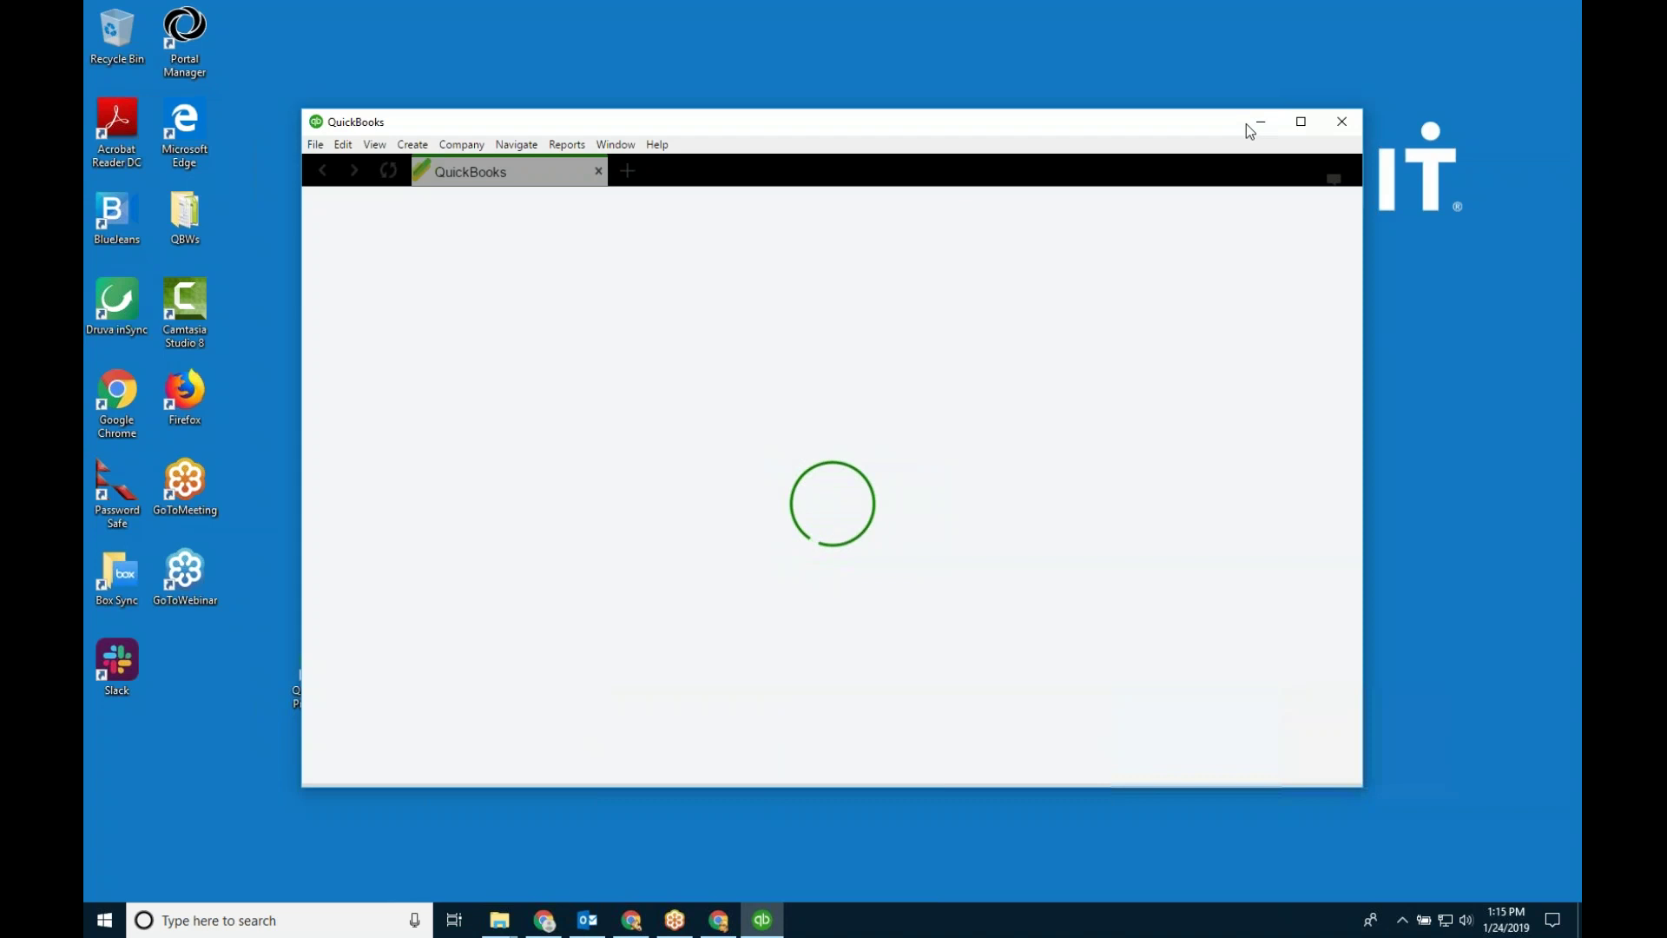
pyautogui.click(1300, 122)
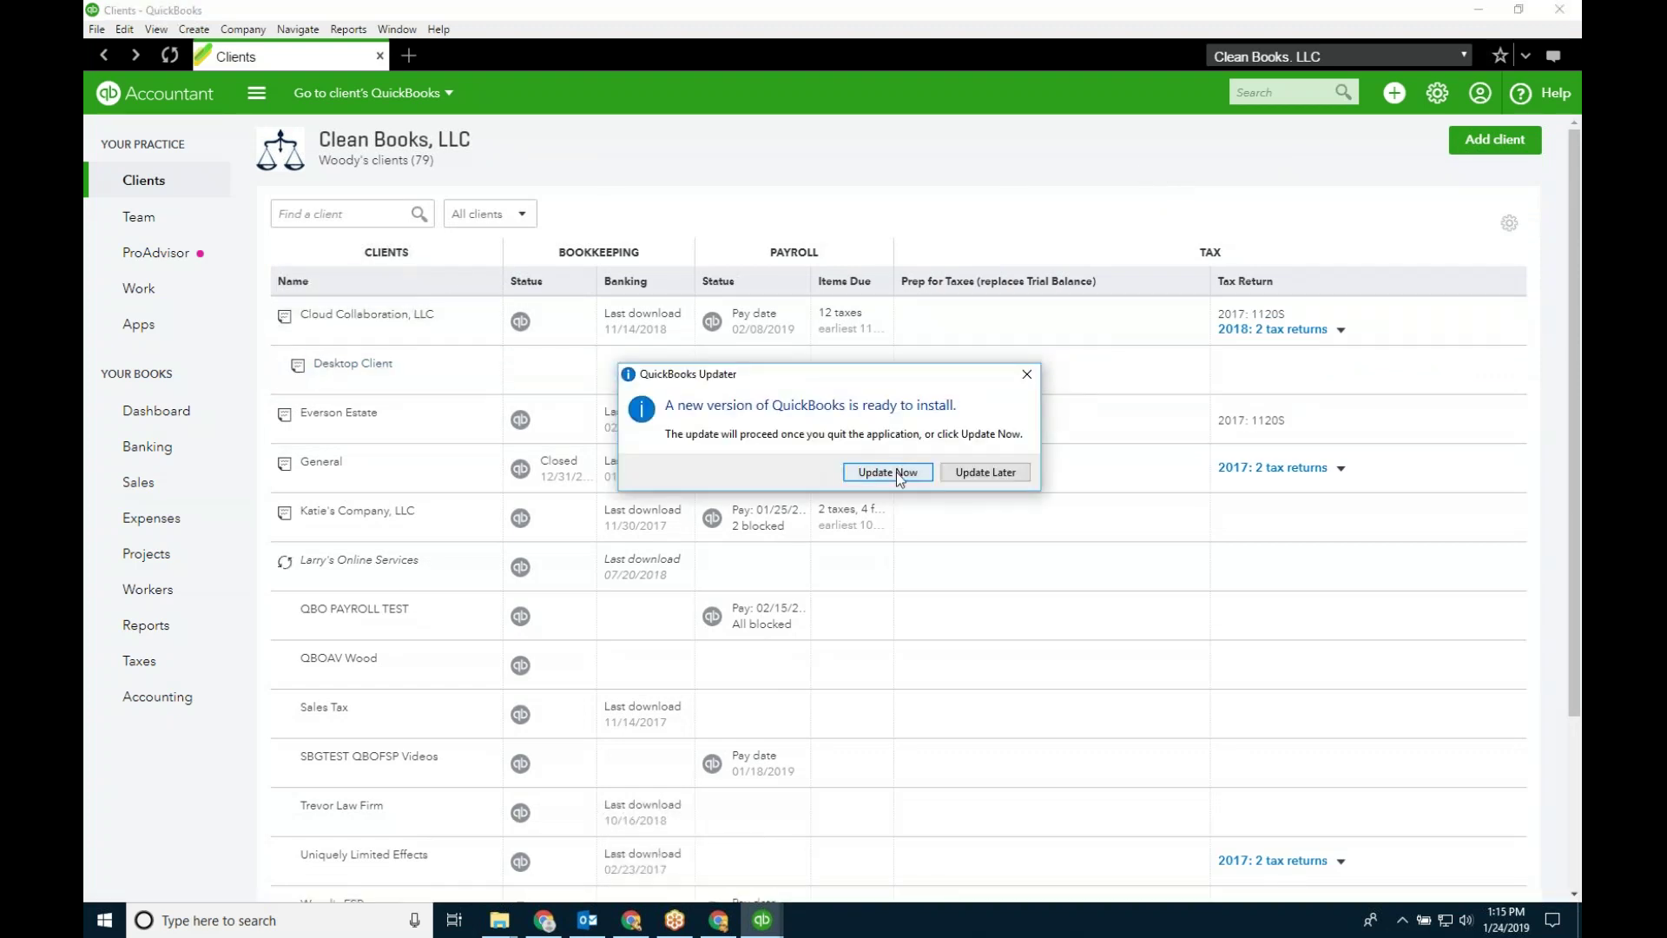
pyautogui.click(985, 472)
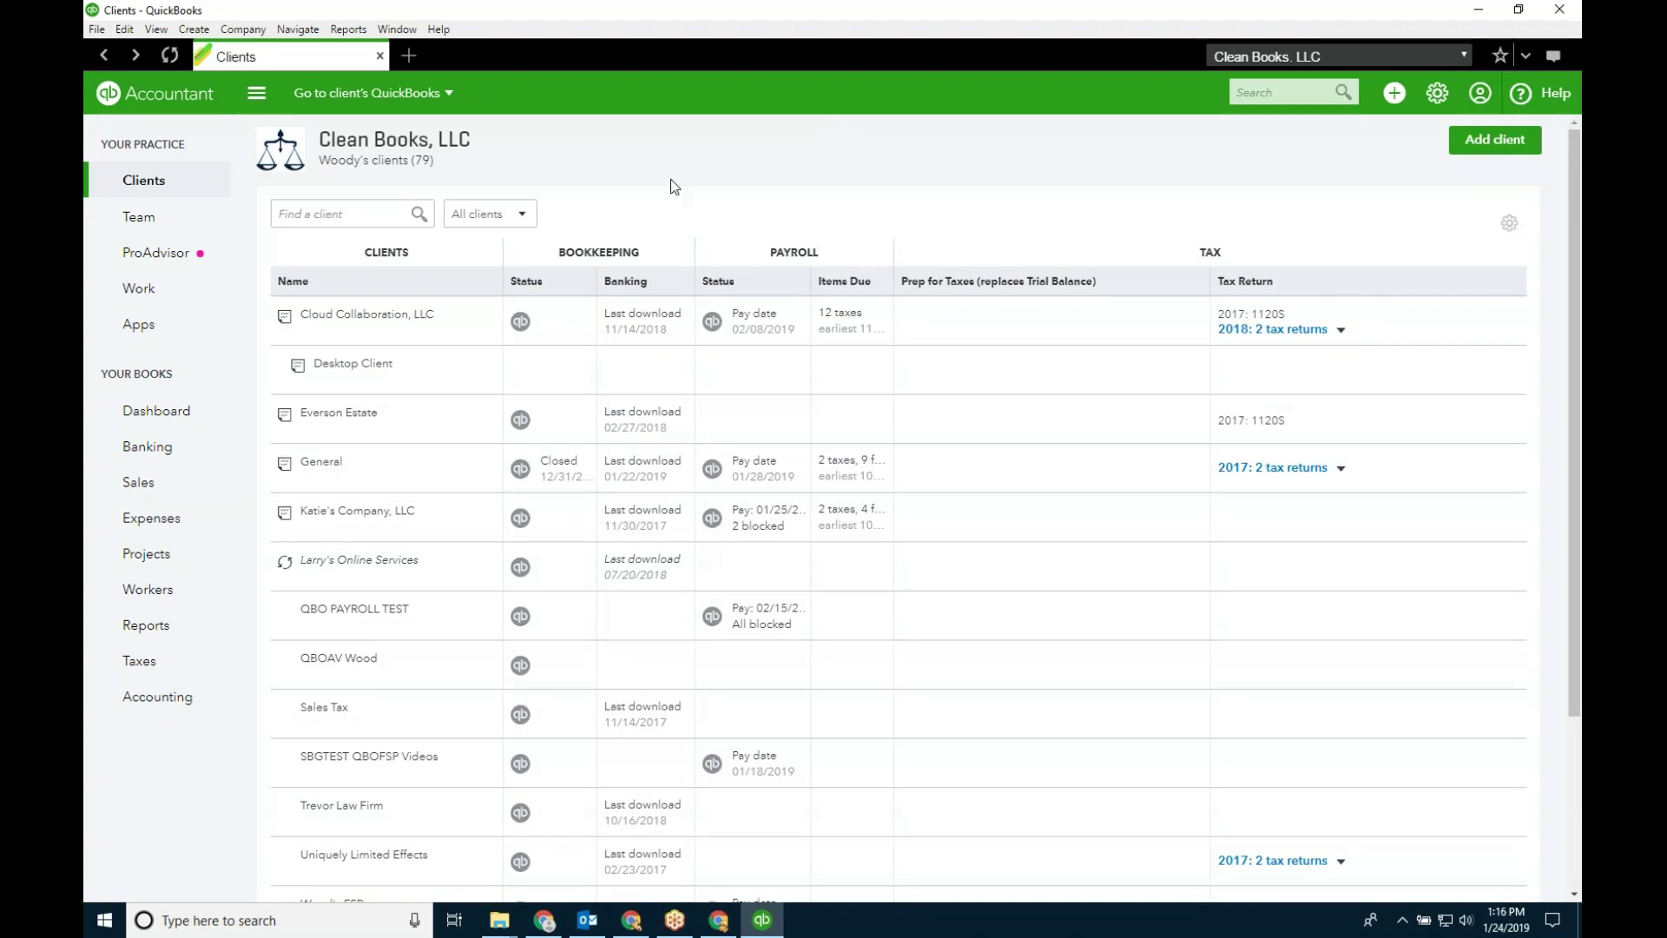
# Step: Open Cloud Collaboration, LLC's books from the Go to client's QuickBooks list
pyautogui.moveTo(522, 325)
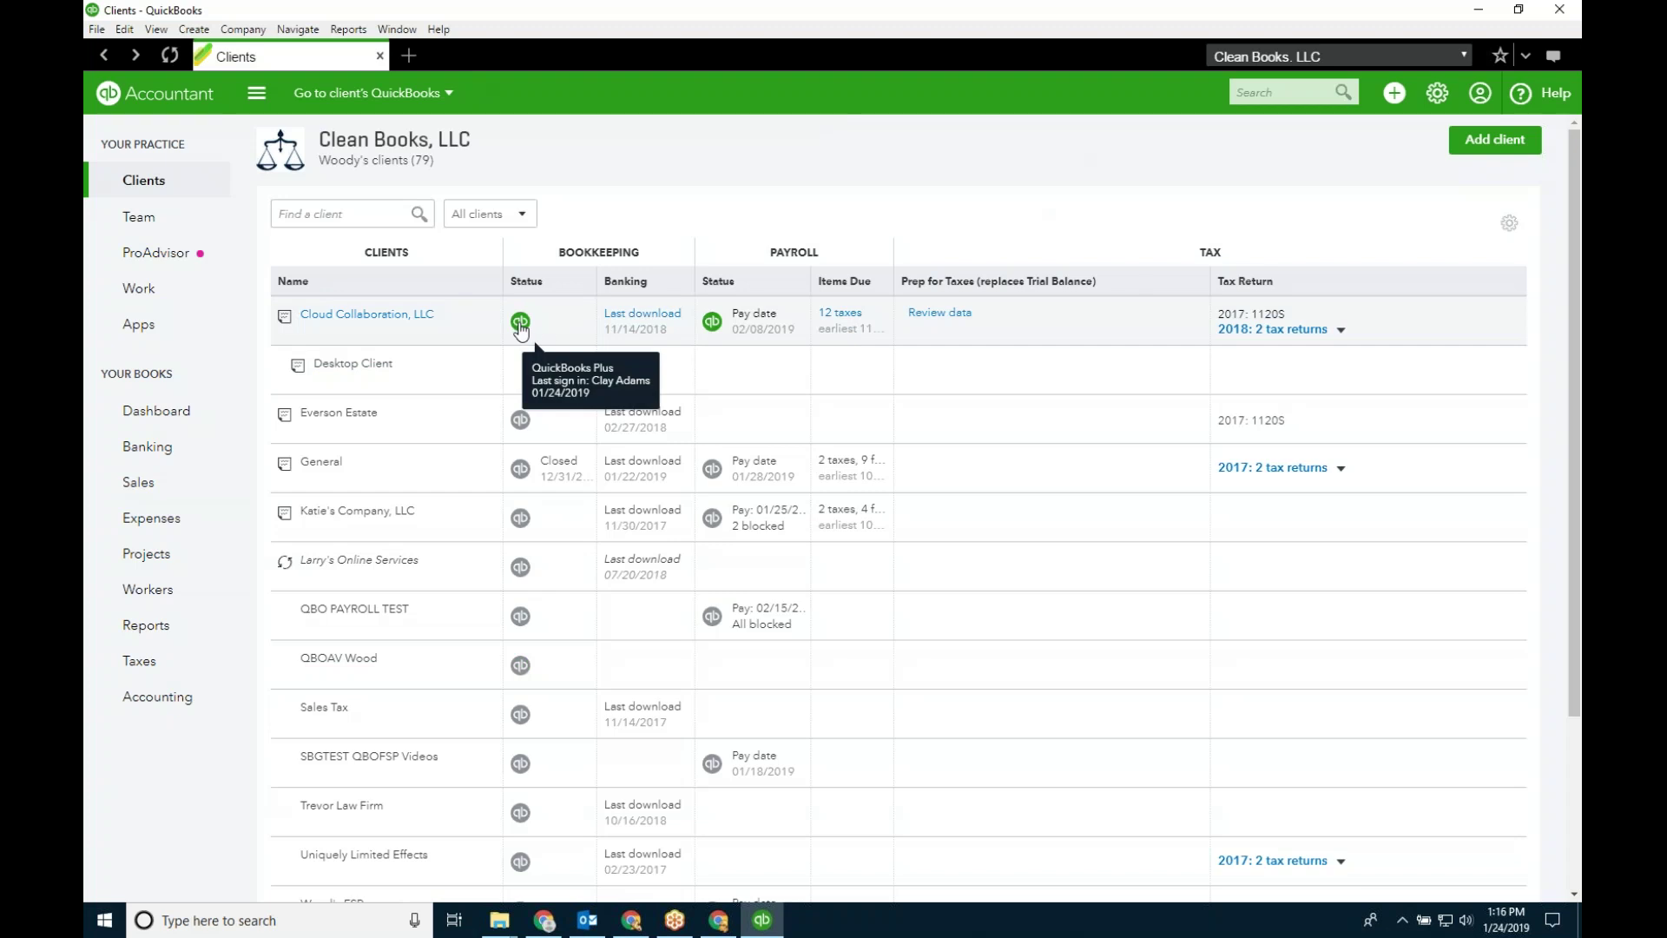
pyautogui.click(419, 94)
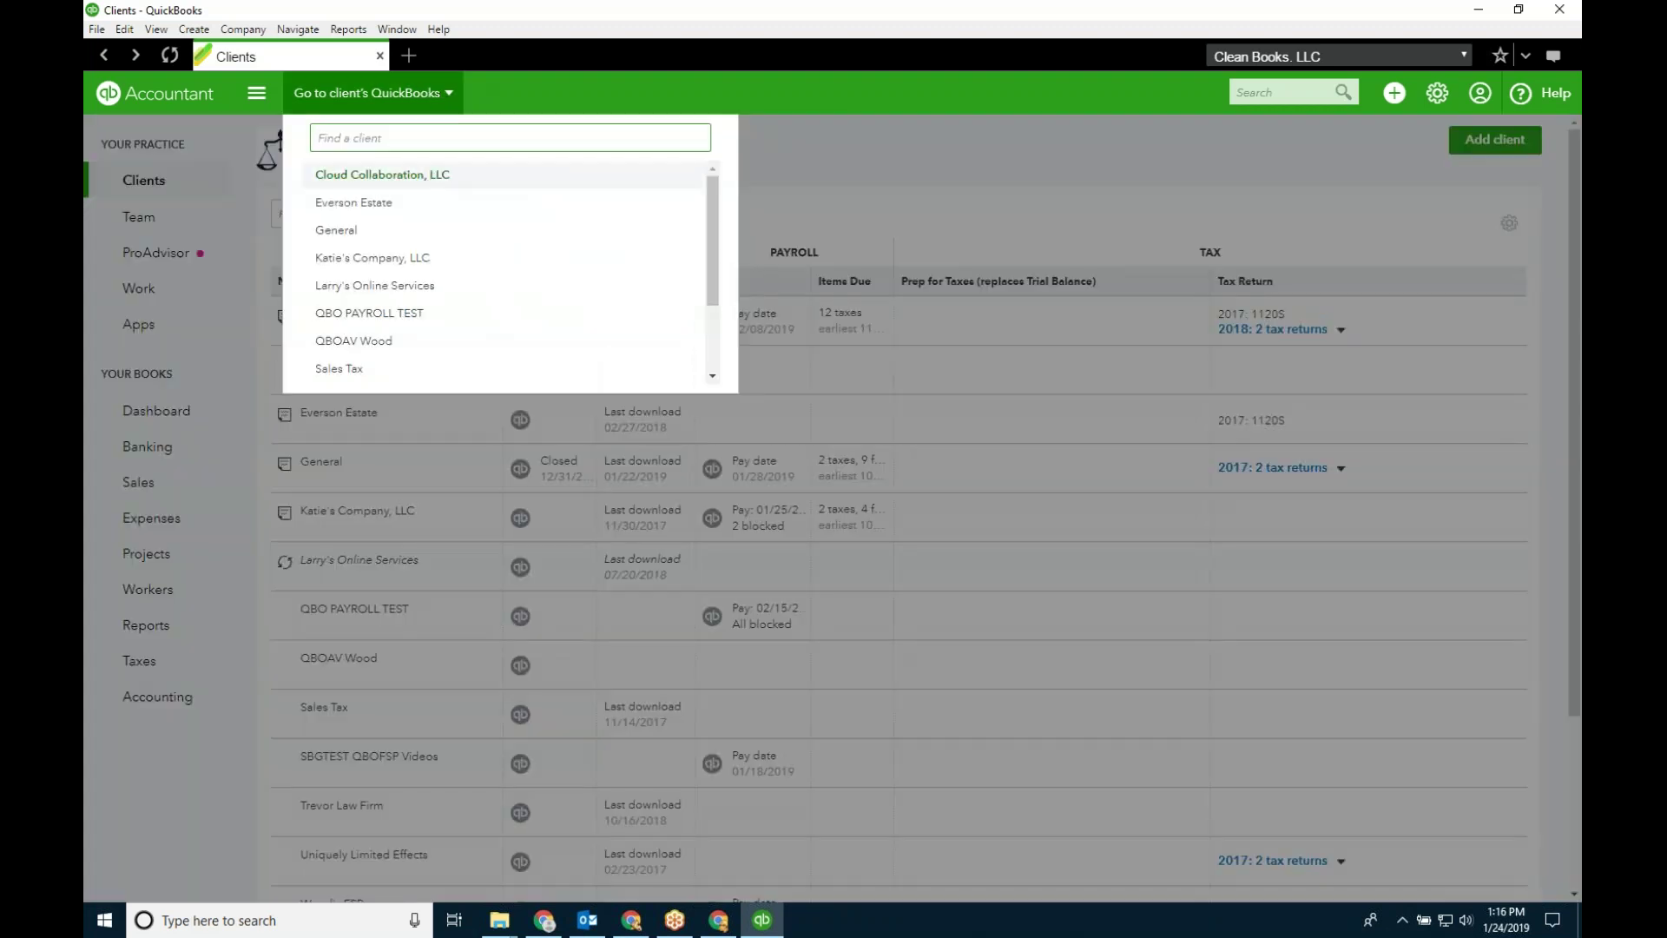
pyautogui.click(420, 177)
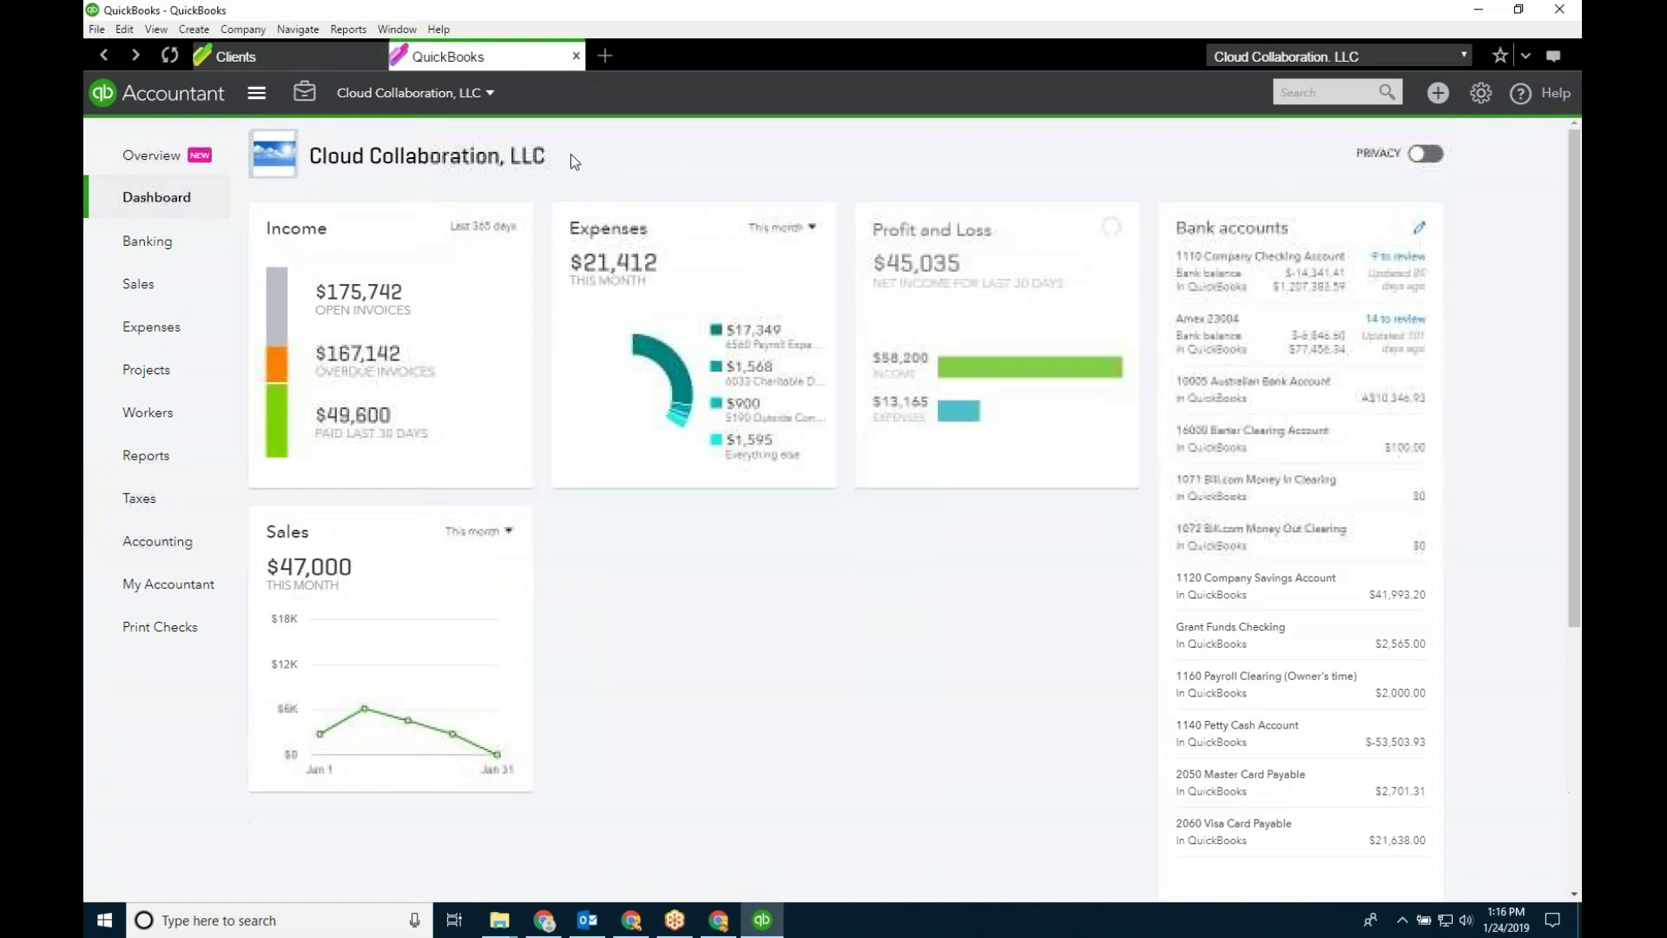
# Step: Add a new QuickBooks tab and switch it to Katie's Company, LLC
pyautogui.click(1464, 56)
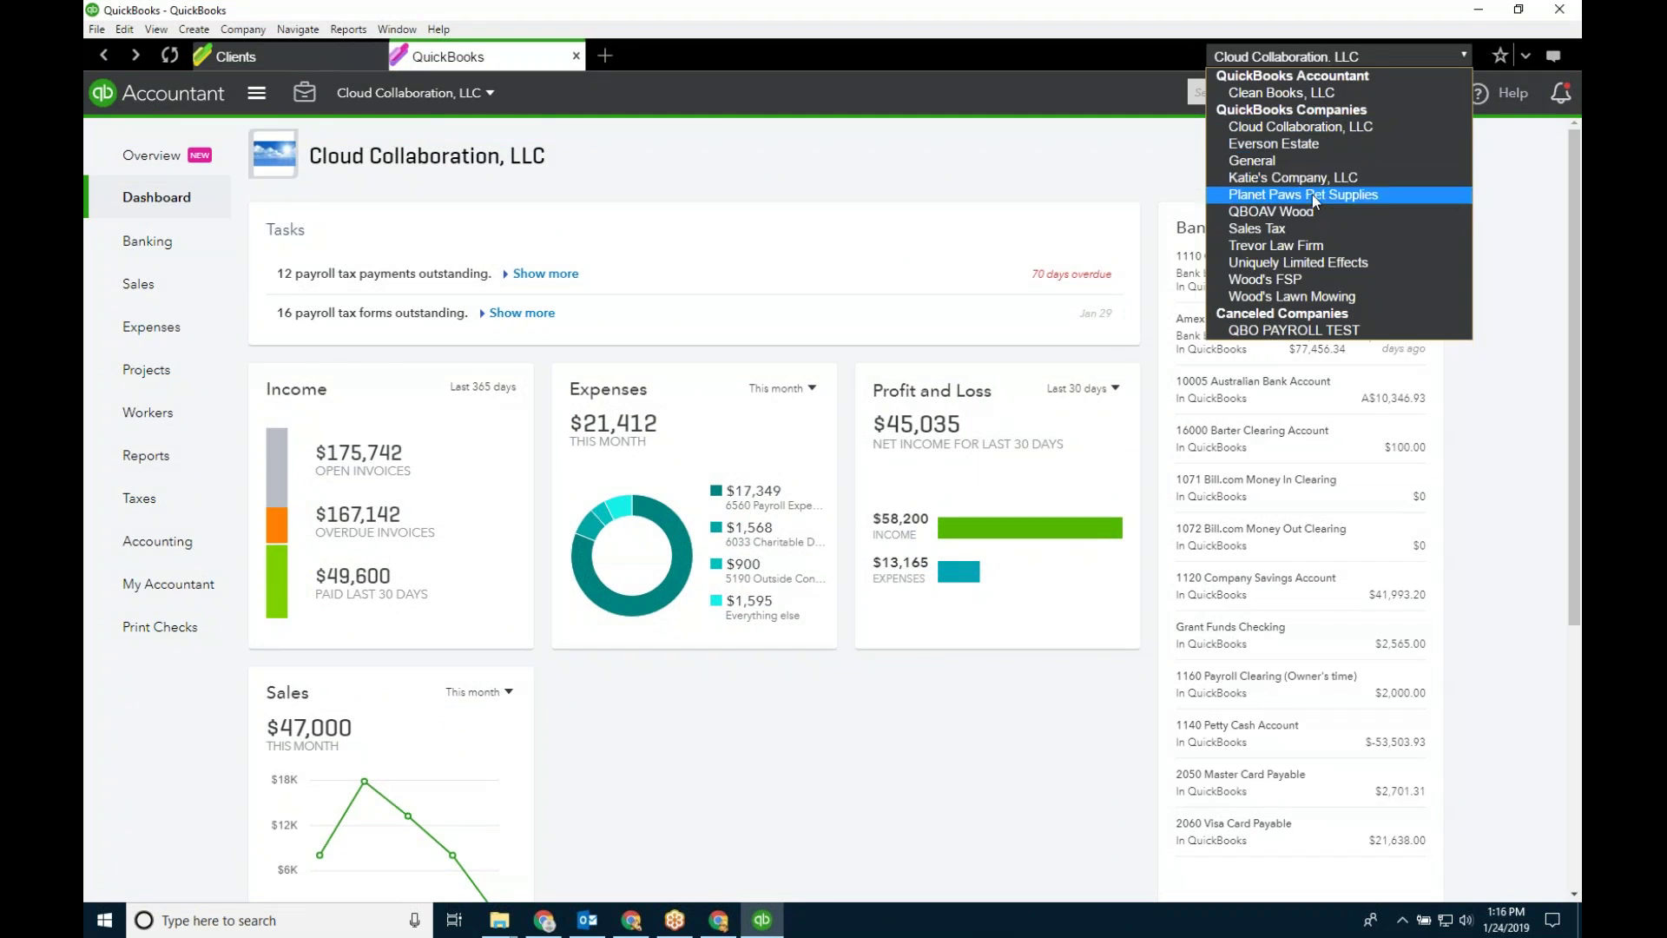
pyautogui.click(782, 172)
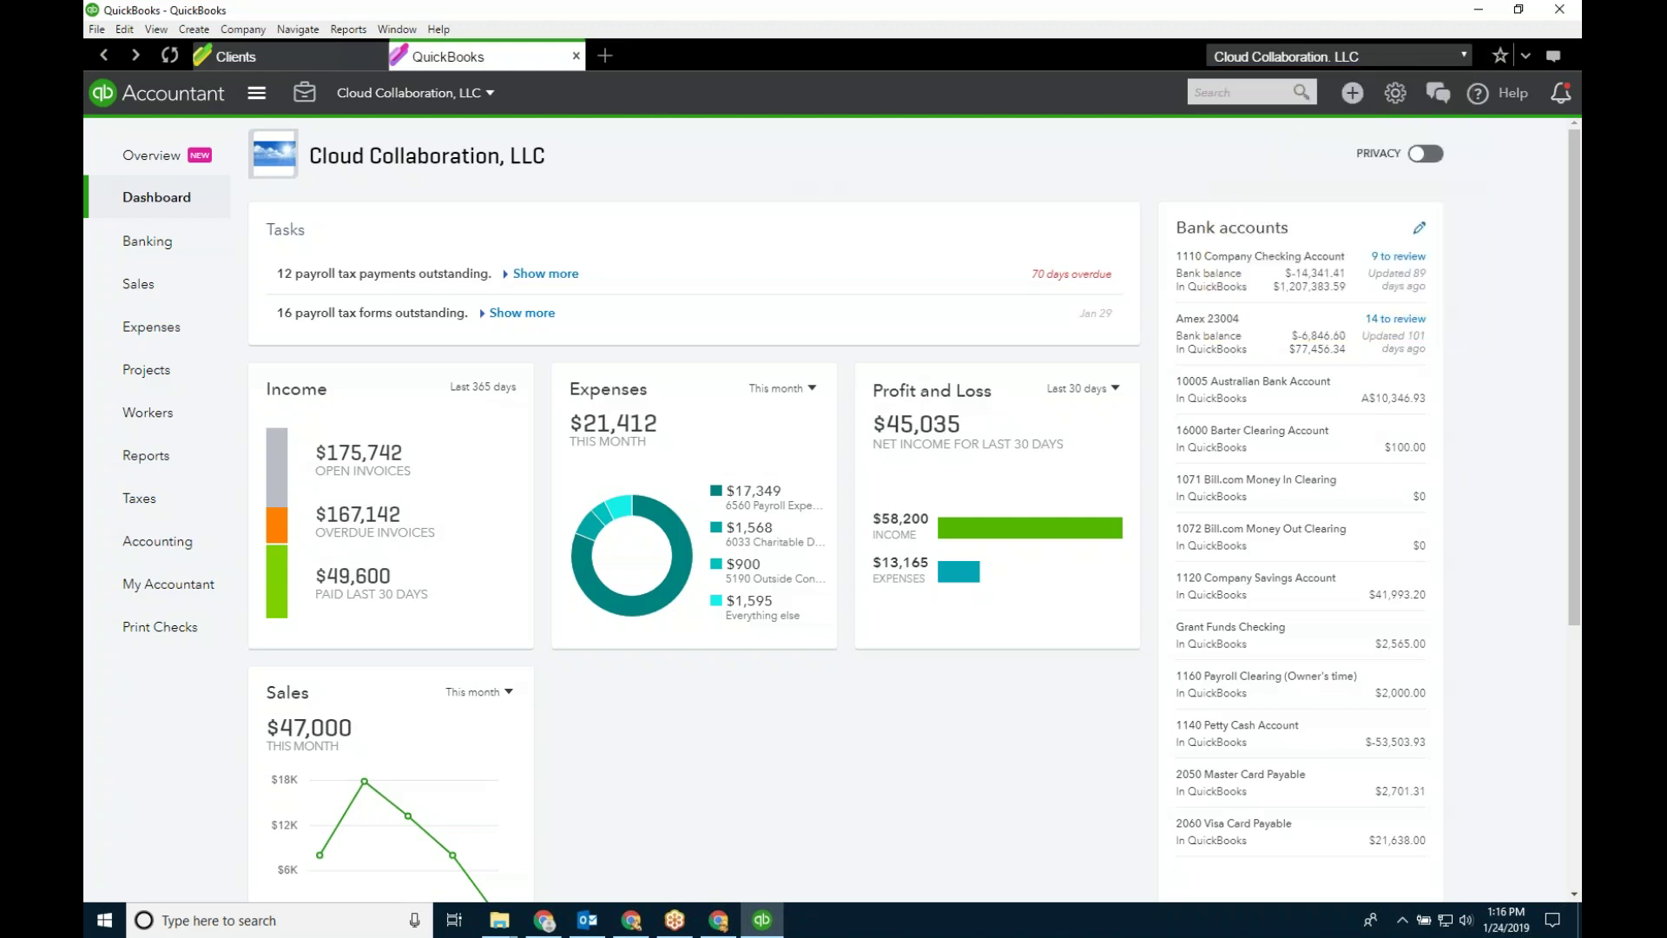
pyautogui.click(605, 57)
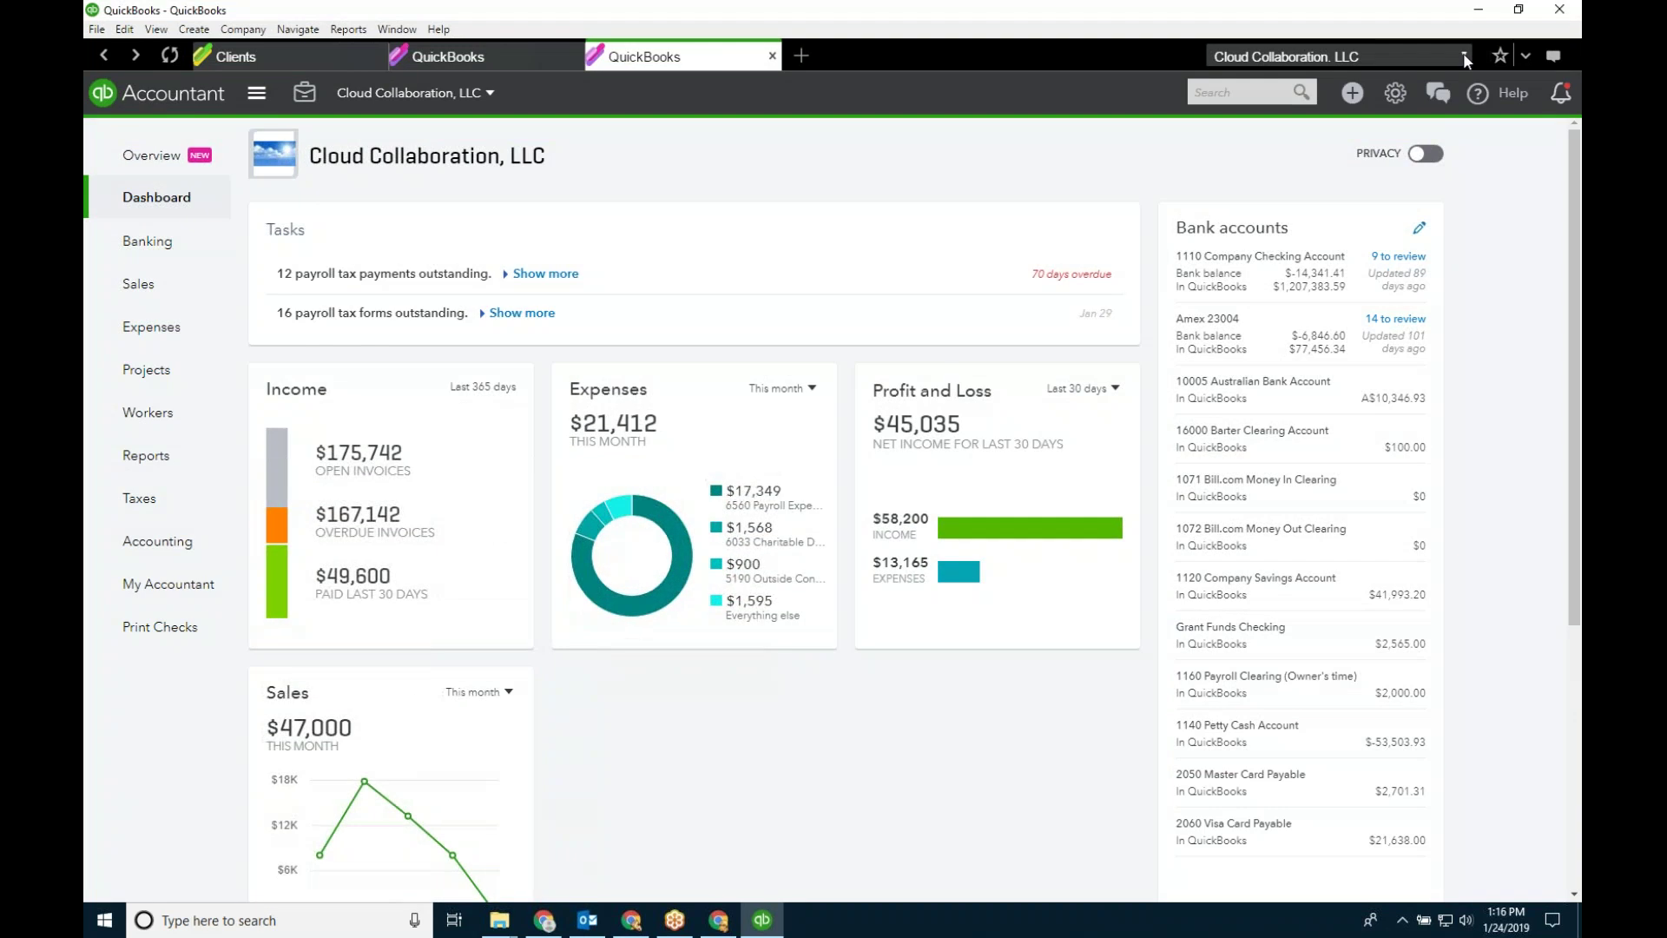
pyautogui.click(1464, 58)
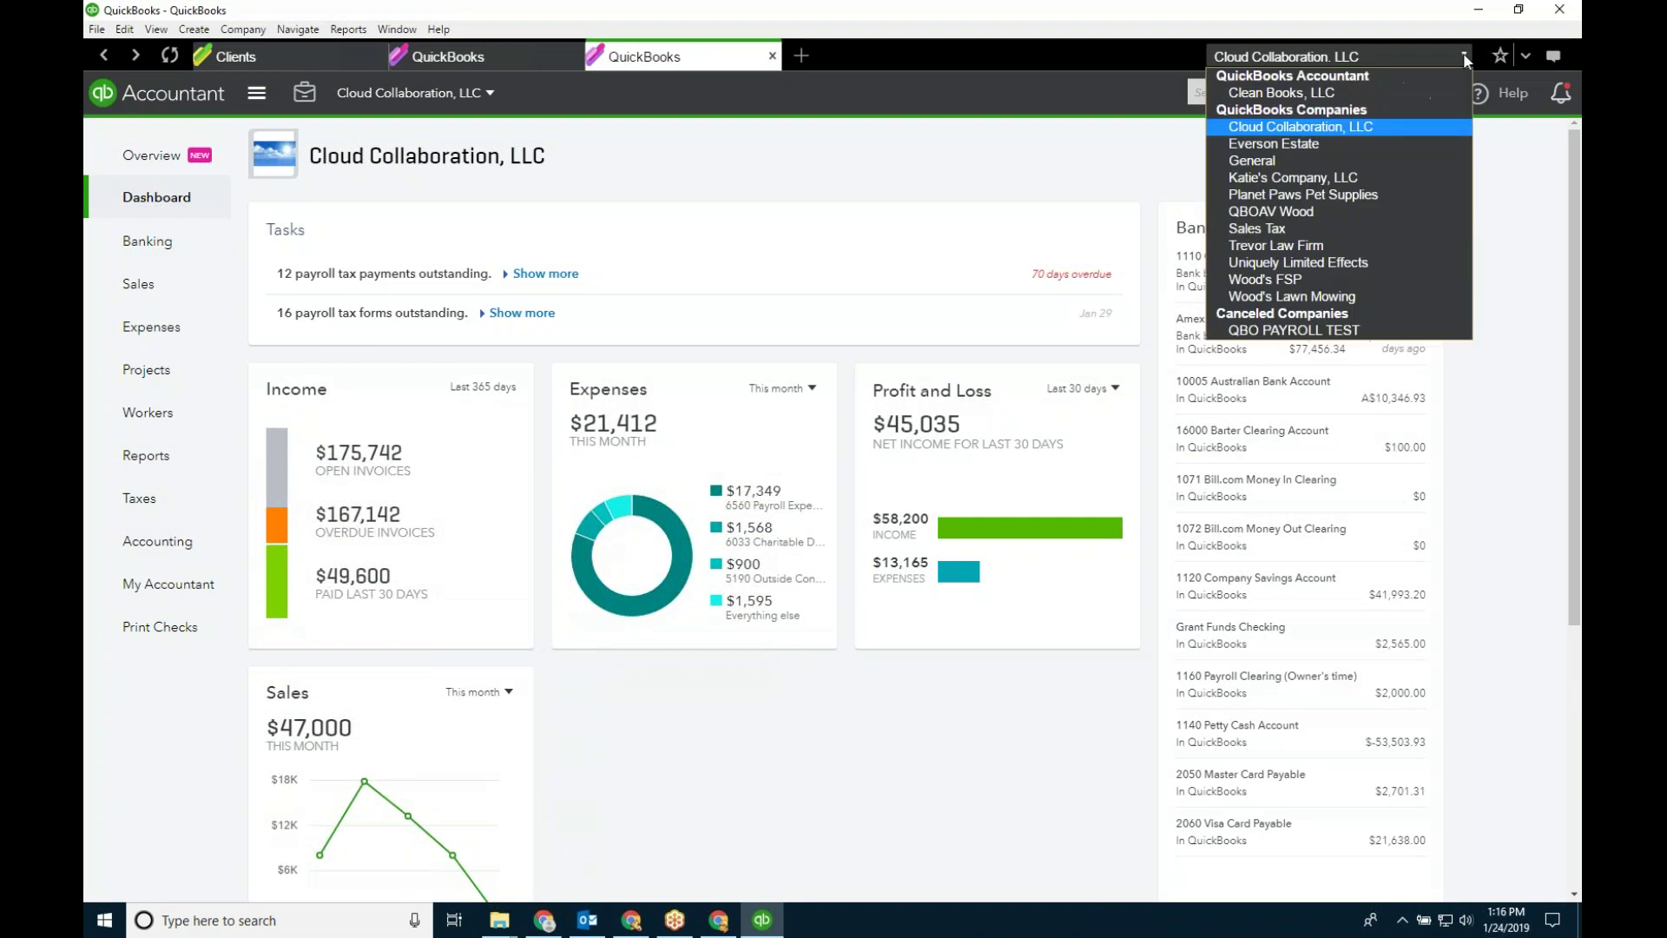
pyautogui.click(1298, 180)
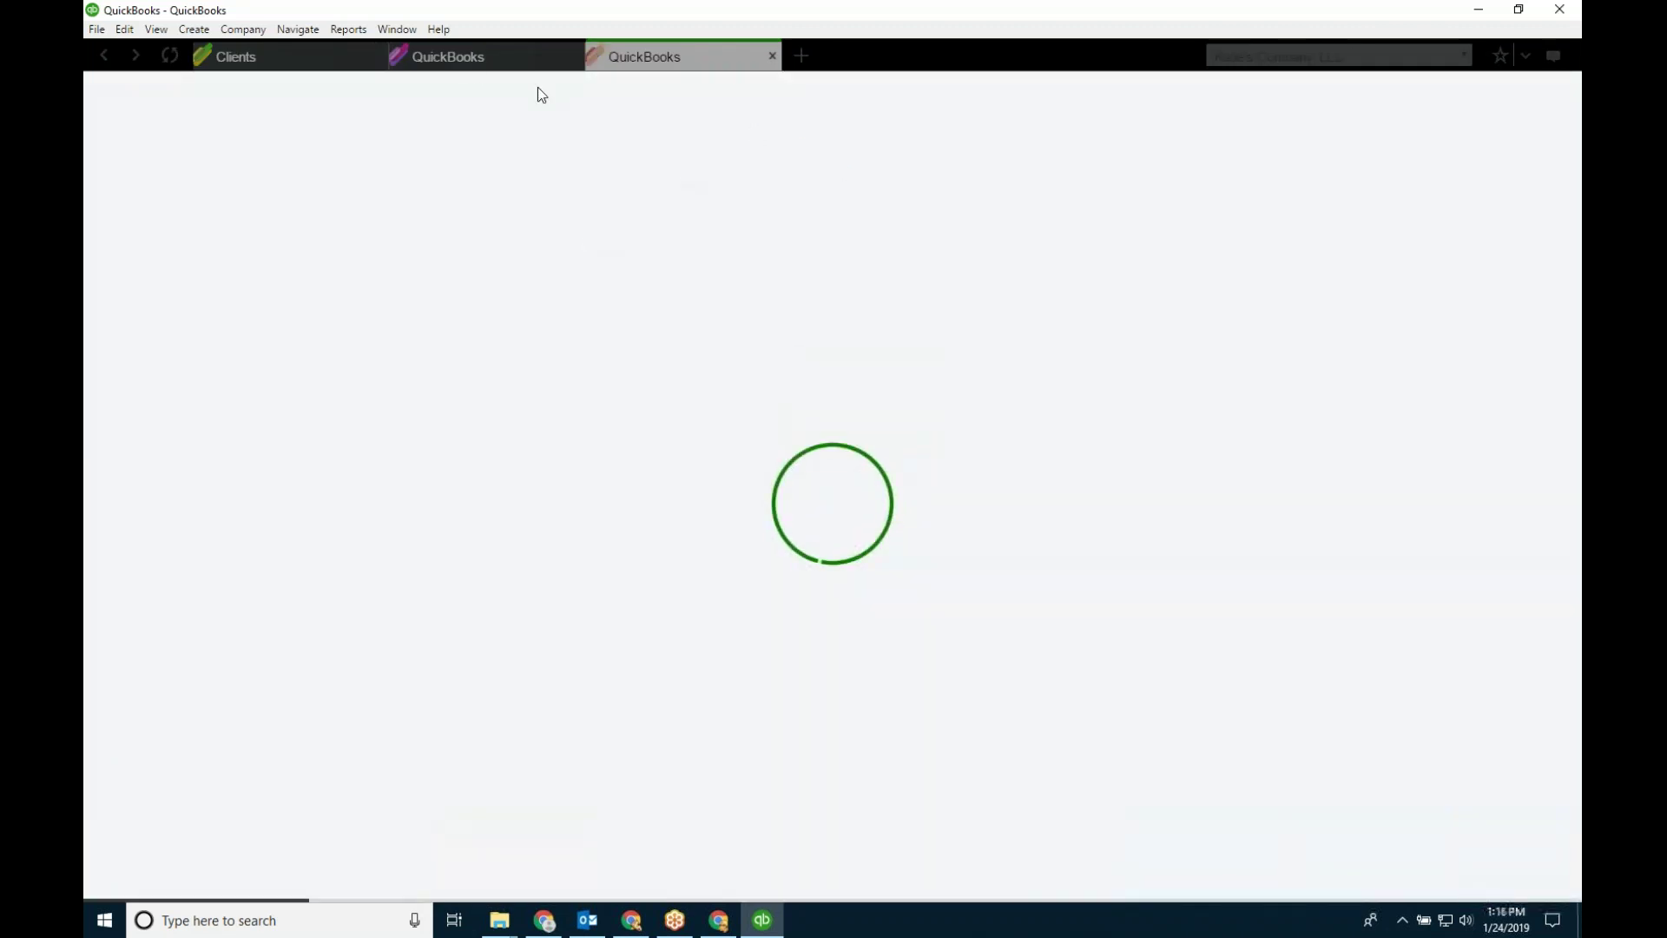
# Step: Switch between the Cloud Collaboration and Katie's Company tabs while Katie's dashboard loads
pyautogui.click(471, 56)
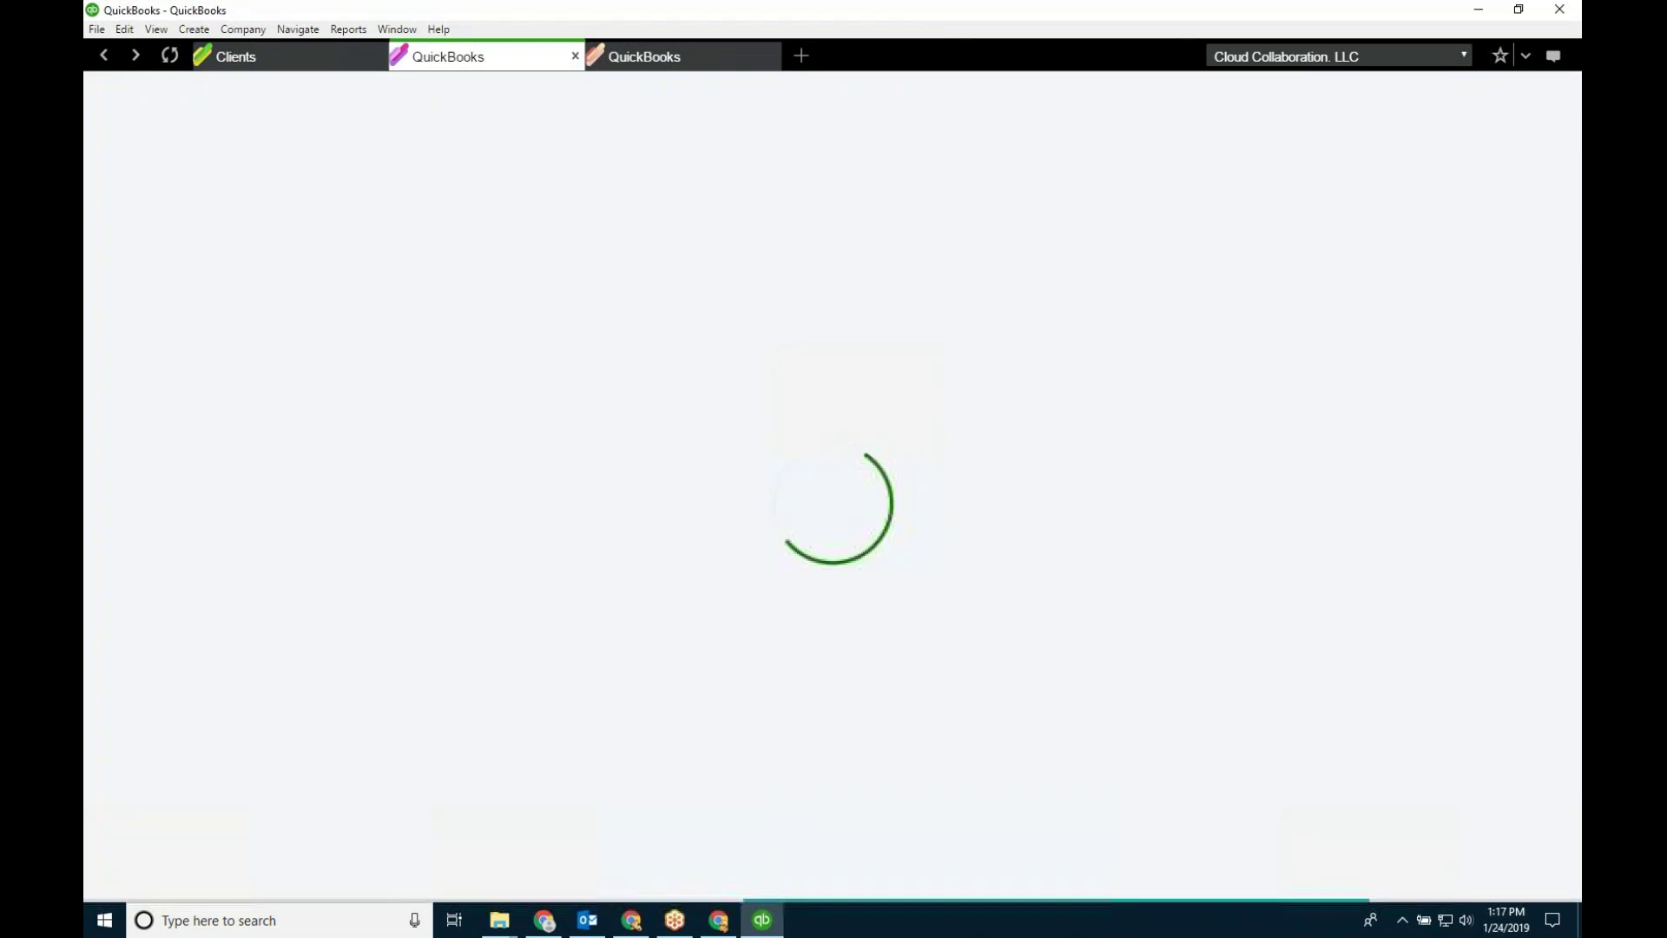
pyautogui.click(684, 57)
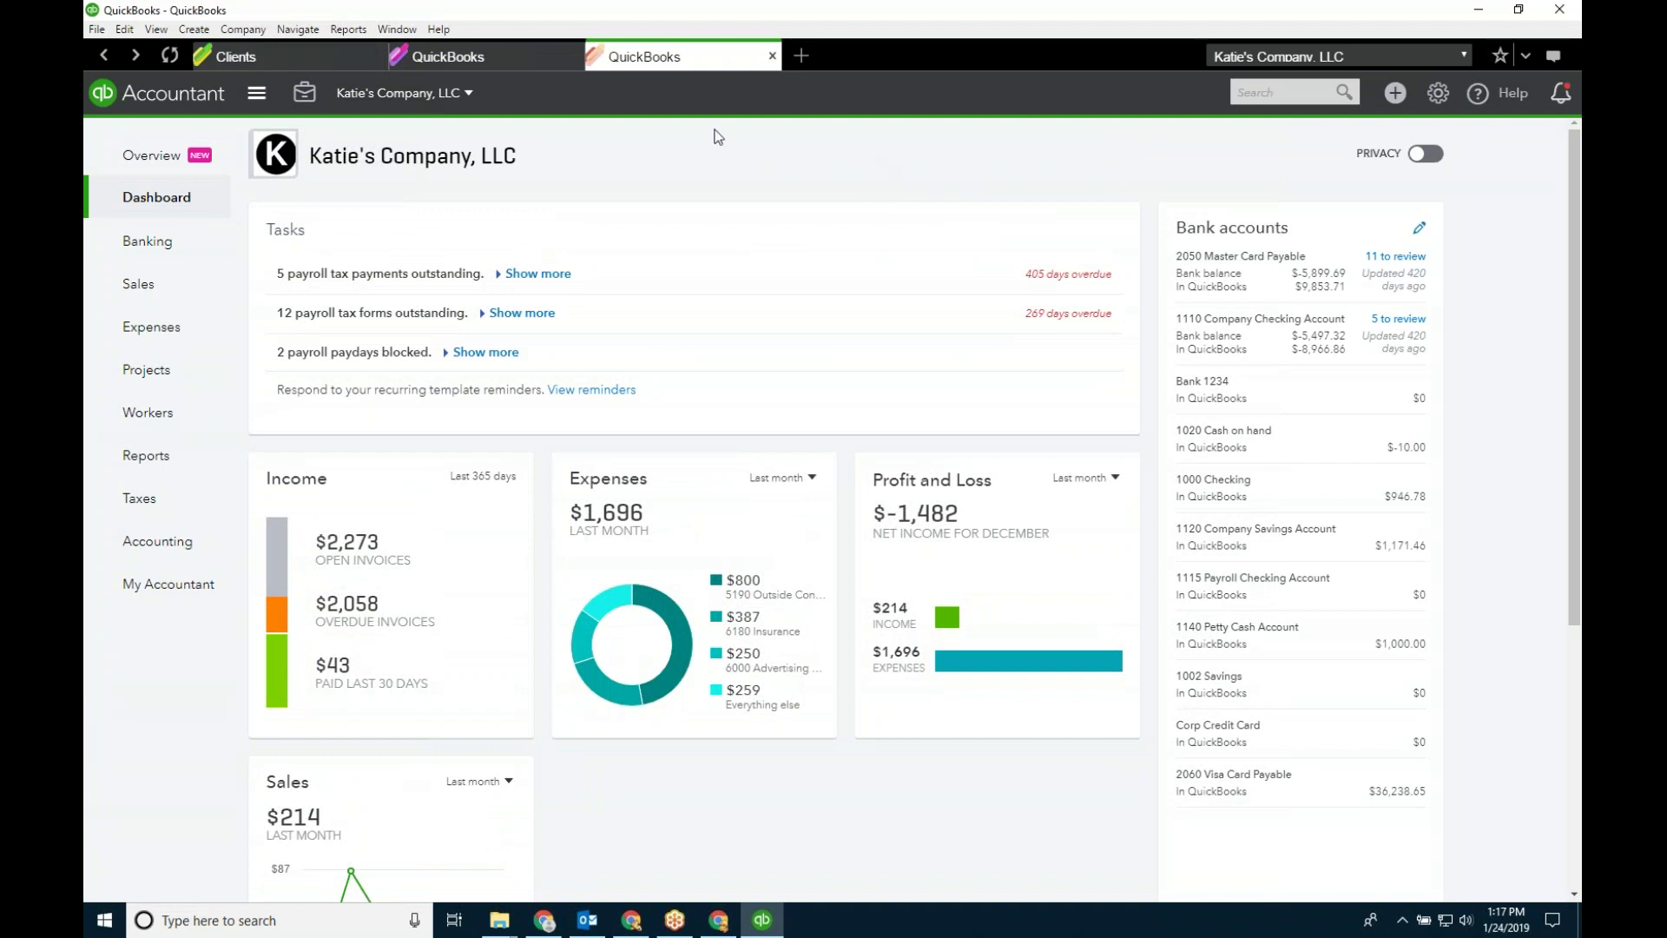
pyautogui.click(481, 58)
pyautogui.moveTo(673, 56)
pyautogui.mouseDown()
pyautogui.moveTo(795, 159)
pyautogui.moveTo(689, 56)
pyautogui.mouseUp()
# Step: Bring Cloud Collaboration, LLC's dashboard forward and browse the File and Create menus
pyautogui.click(491, 67)
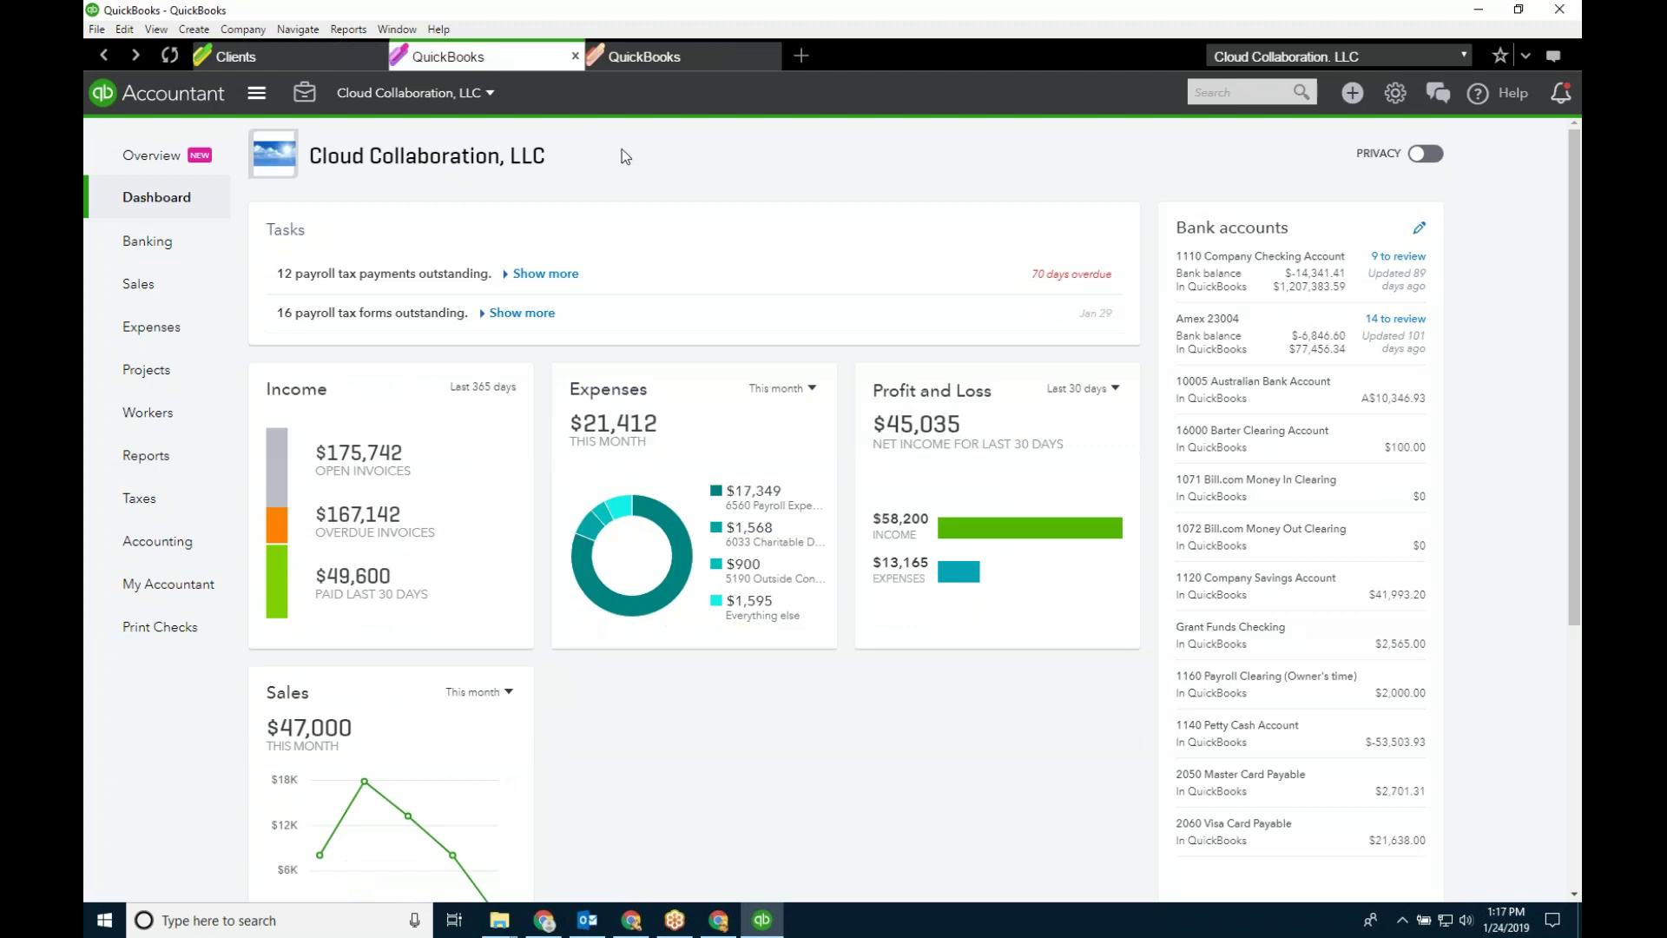
pyautogui.click(98, 31)
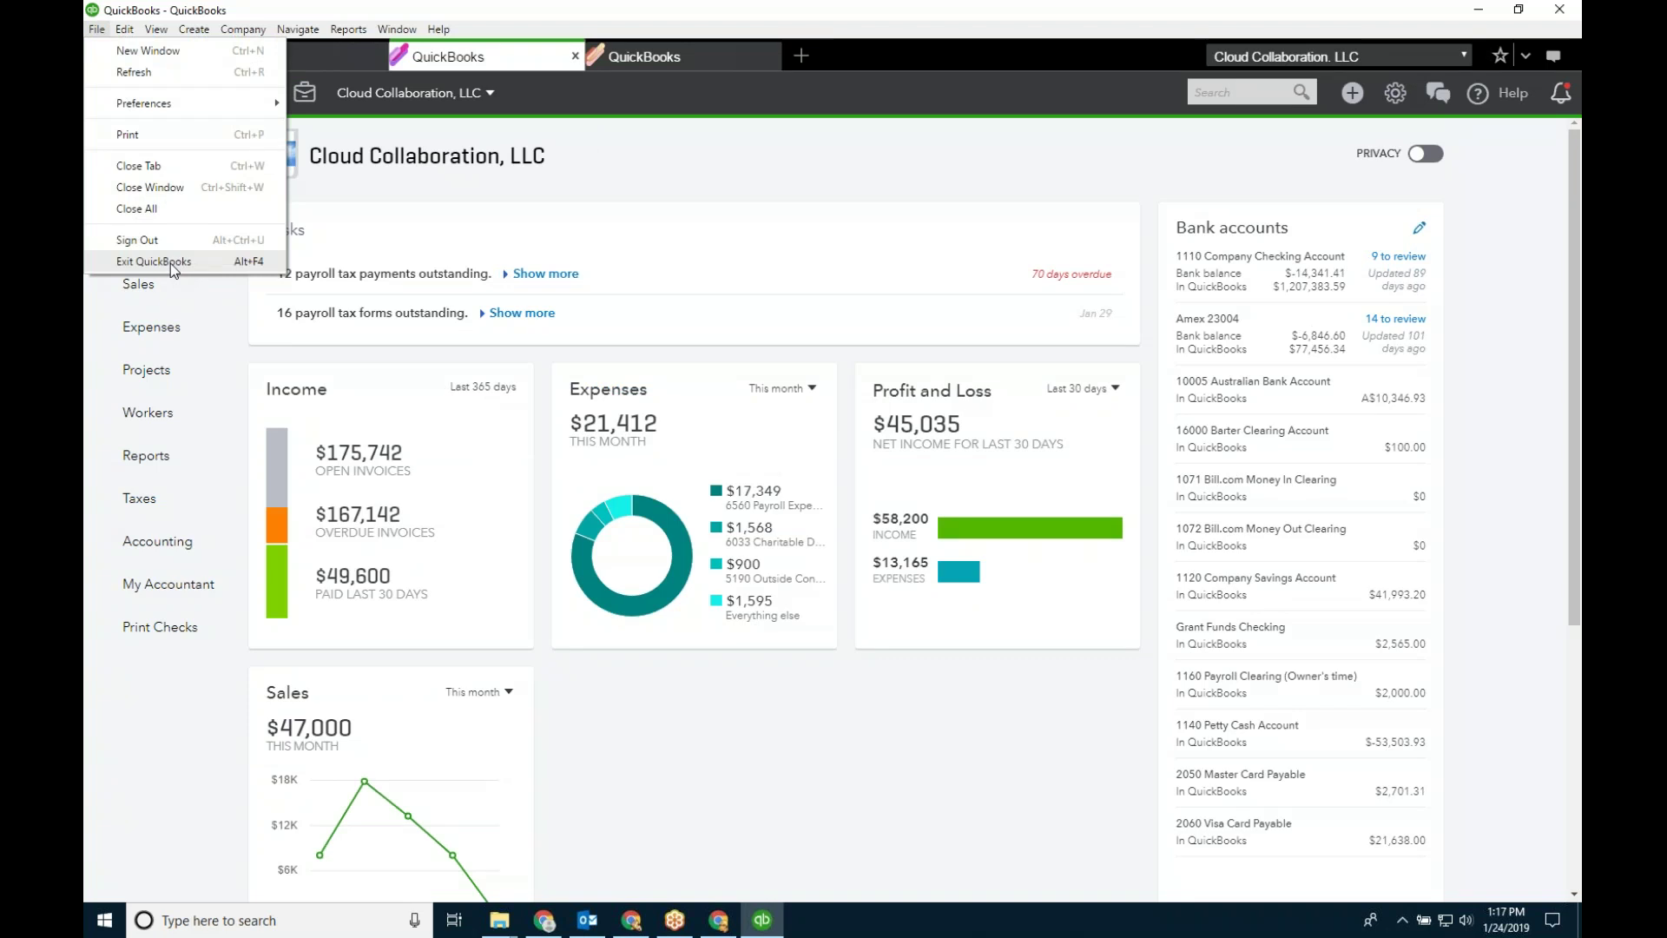
pyautogui.moveTo(192, 32)
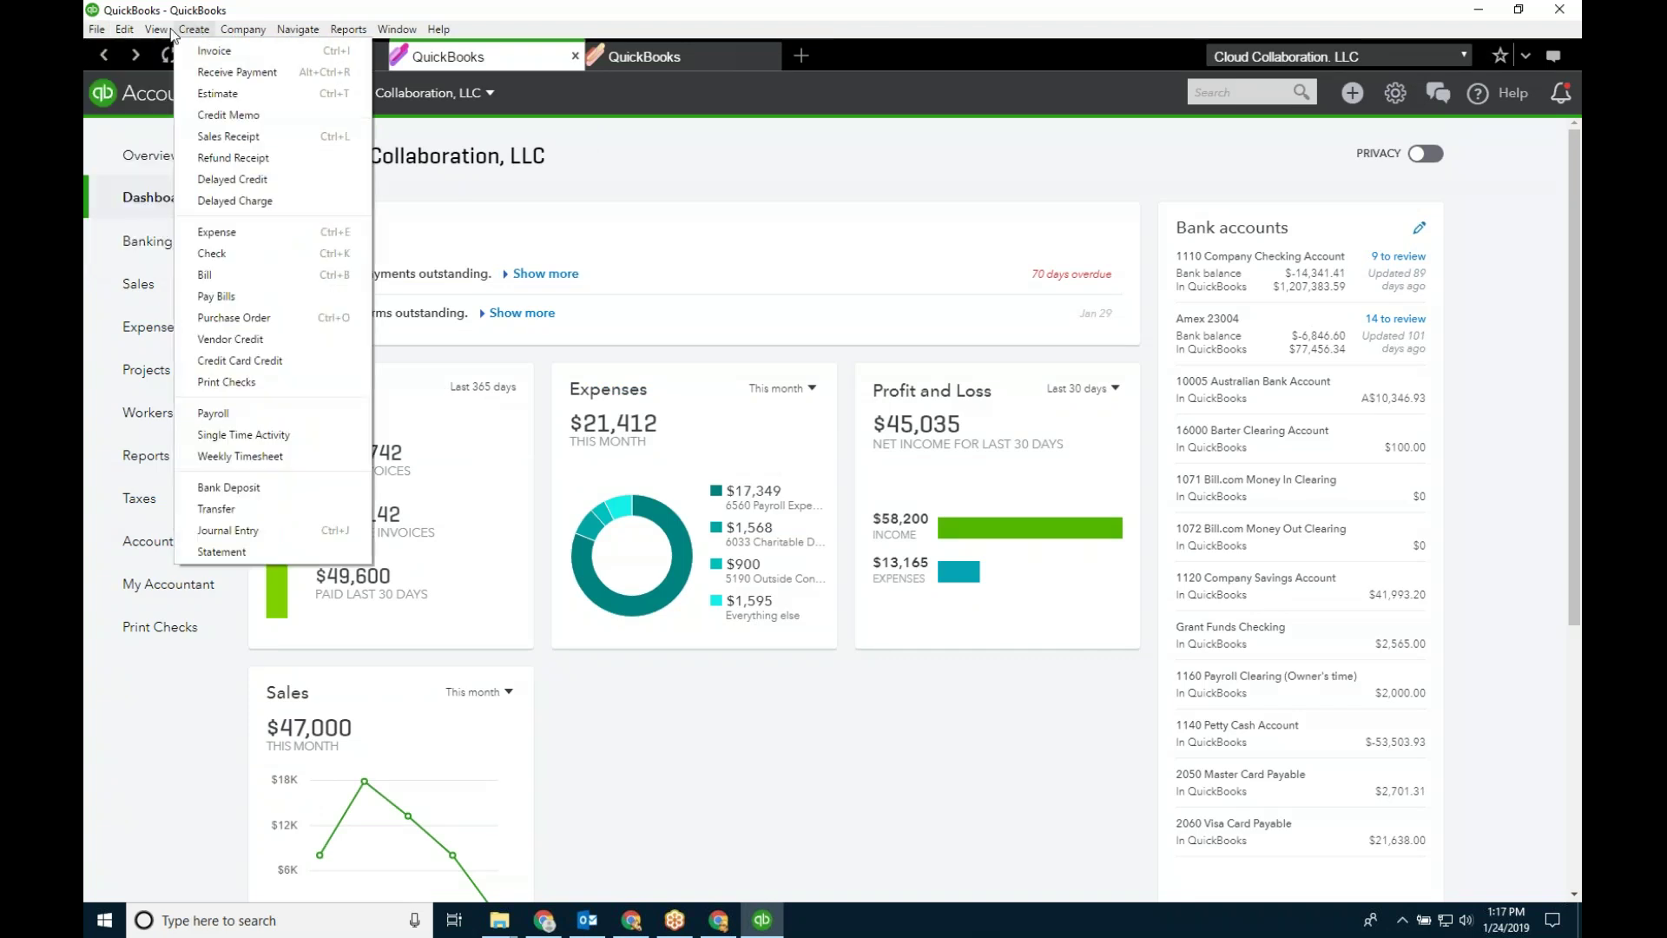
pyautogui.click(192, 31)
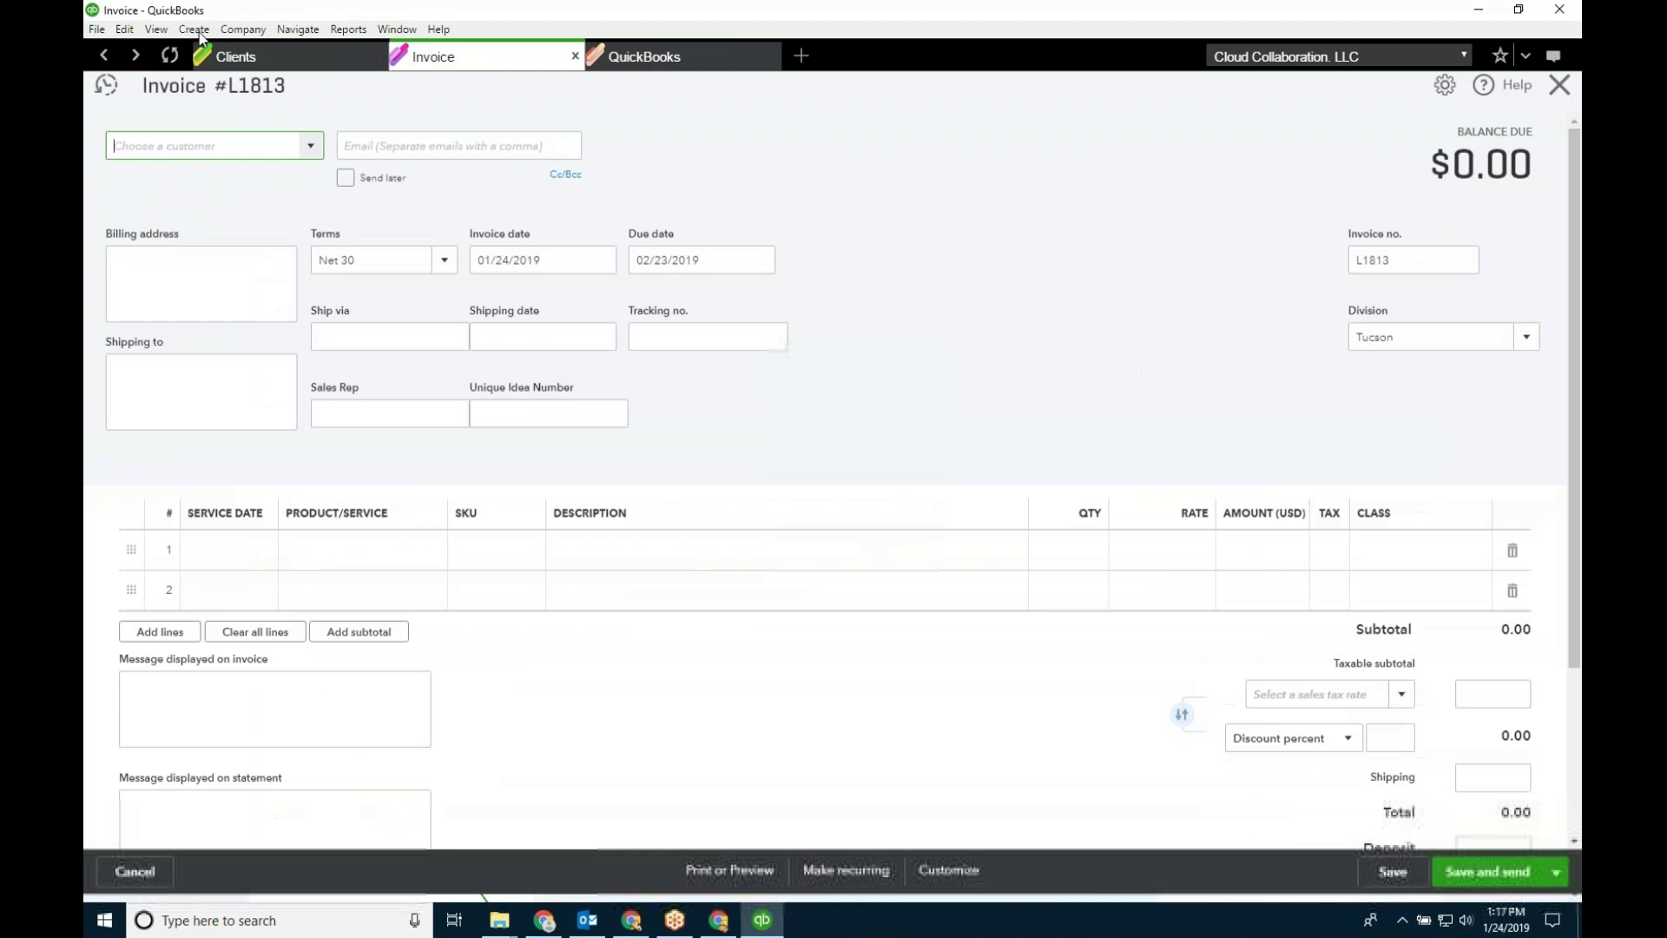
pyautogui.click(1559, 93)
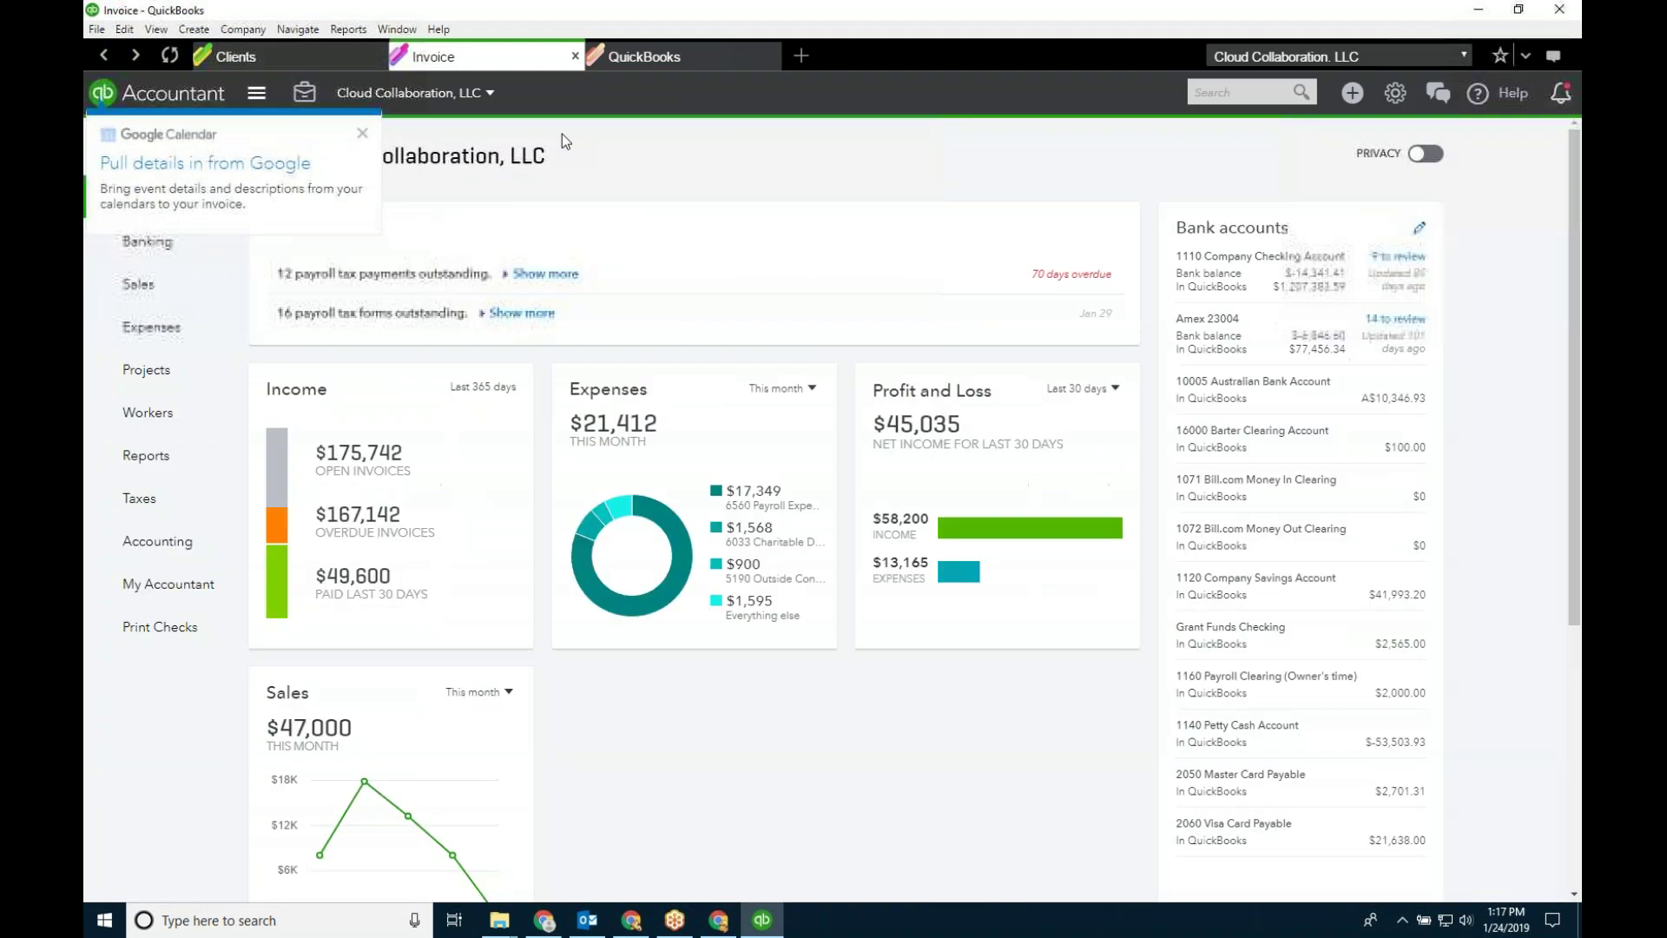
pyautogui.click(246, 30)
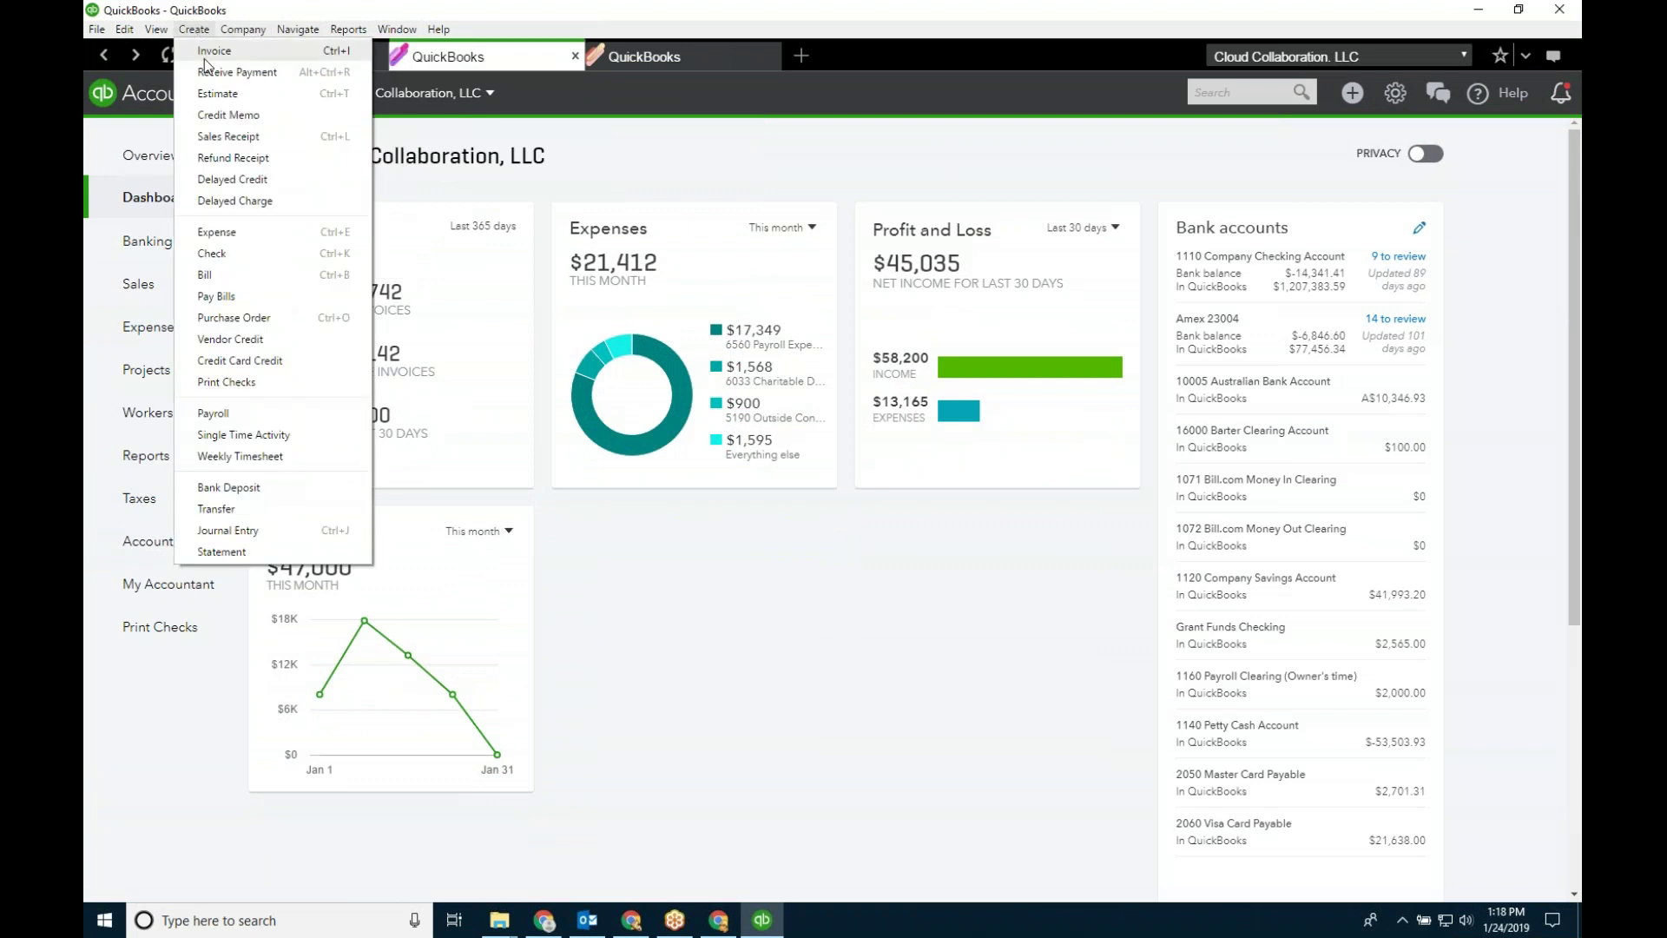
pyautogui.click(219, 276)
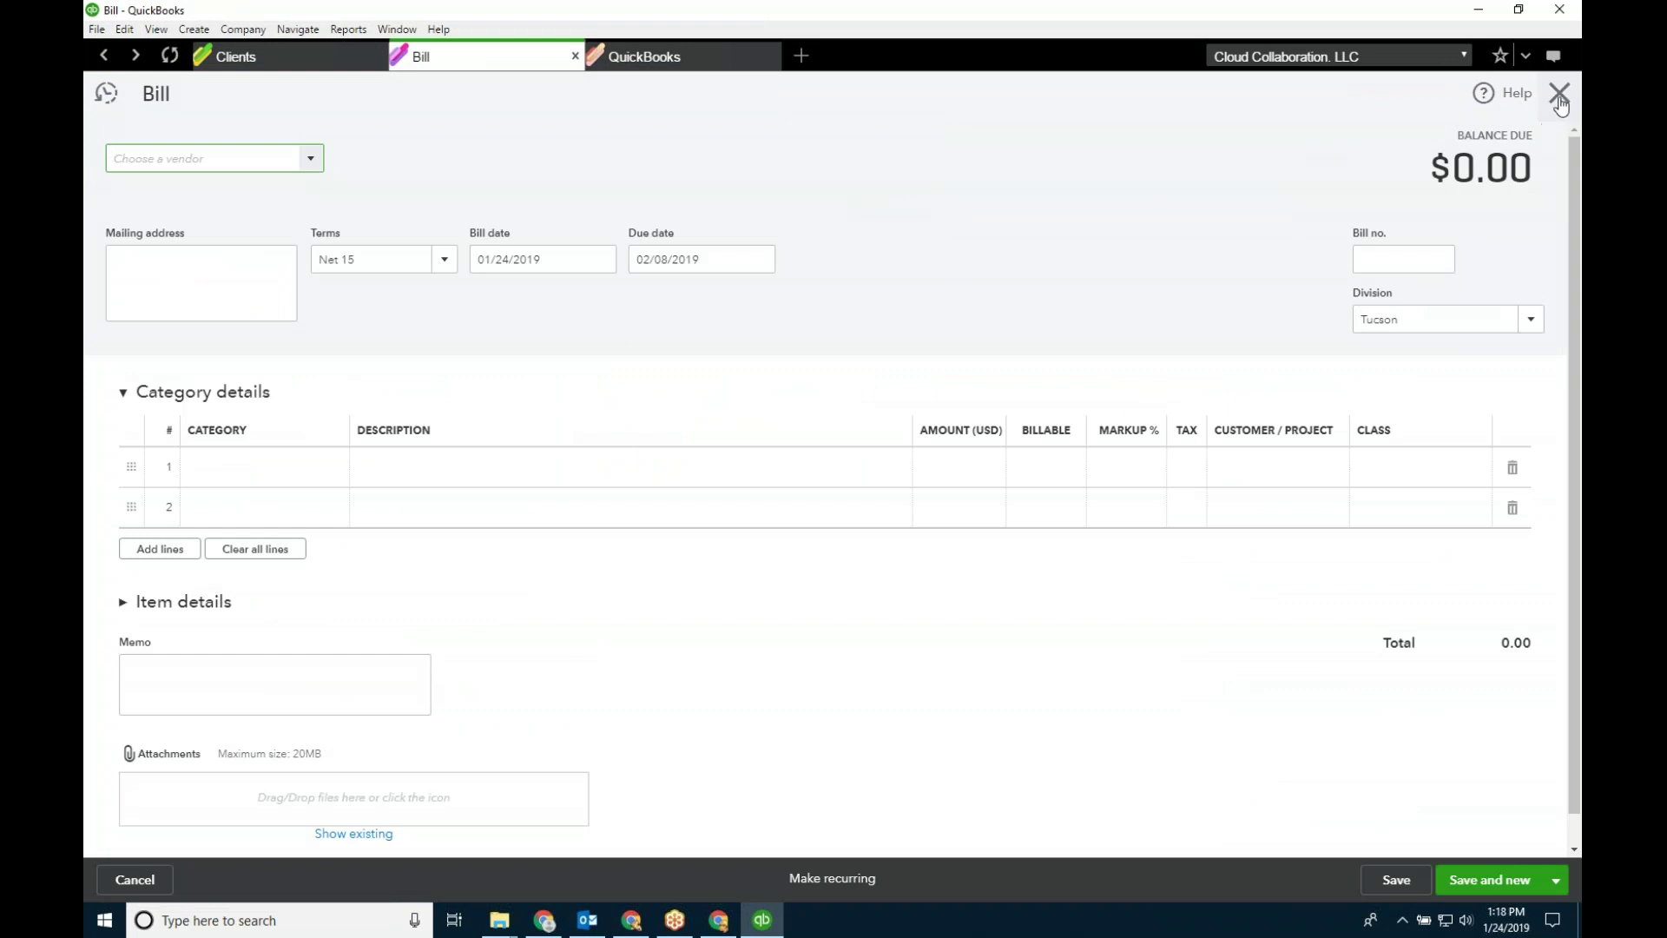
pyautogui.click(1560, 95)
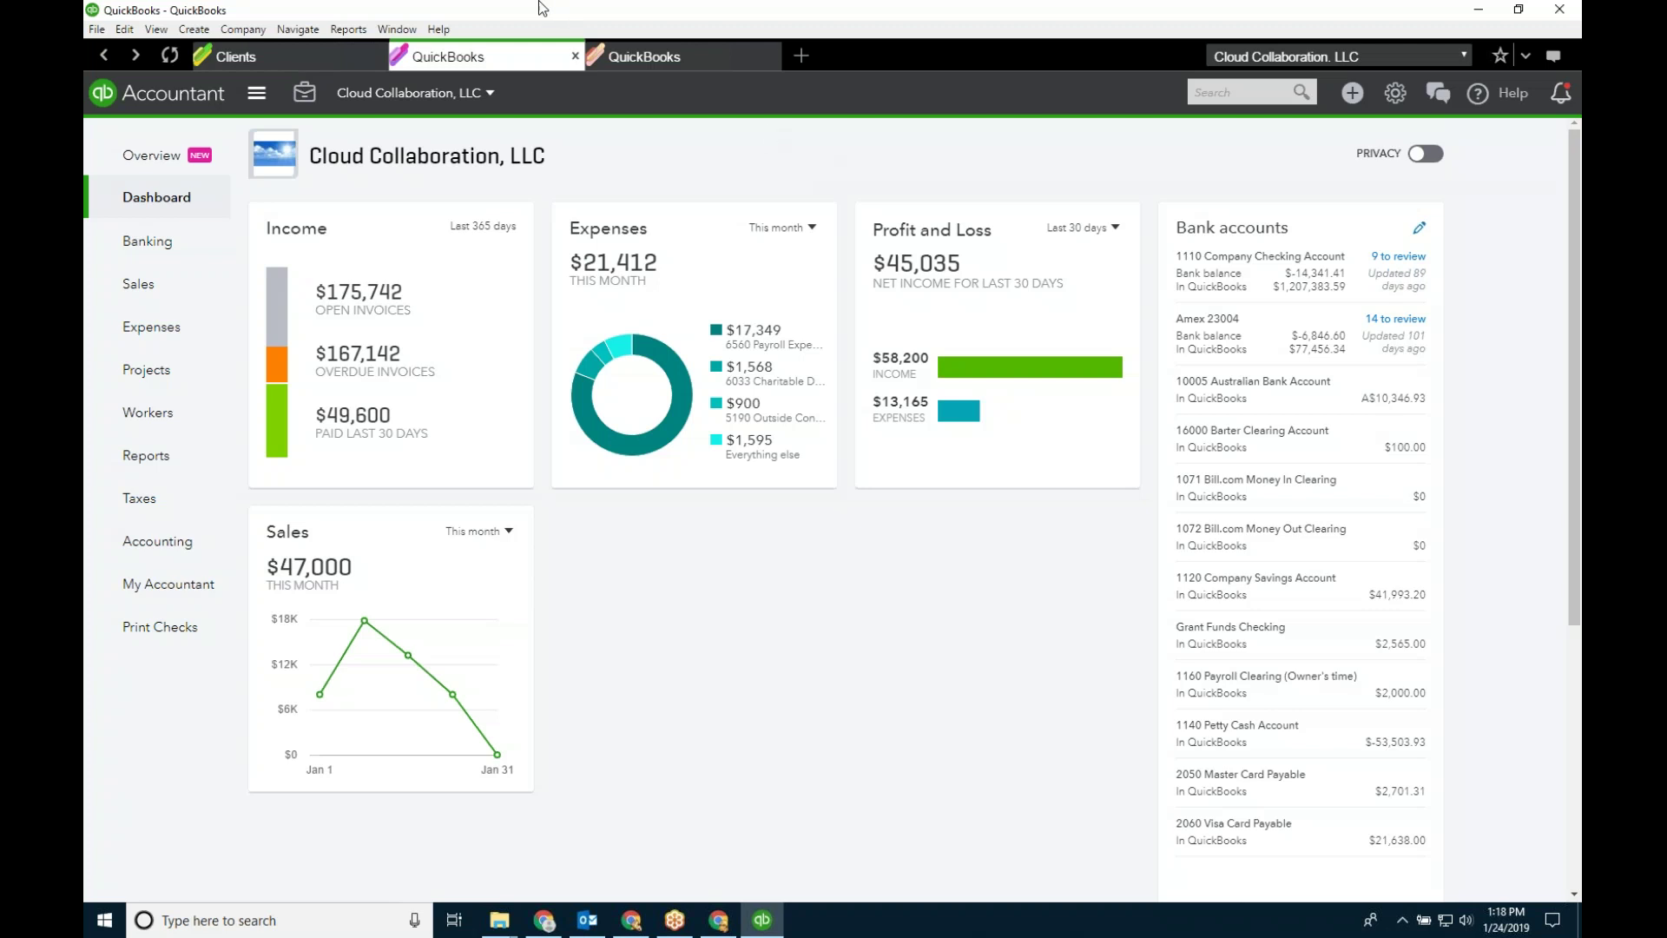
# Step: Look over the Window menu and File > Preferences without changing anything
pyautogui.click(401, 31)
pyautogui.click(435, 85)
pyautogui.click(98, 30)
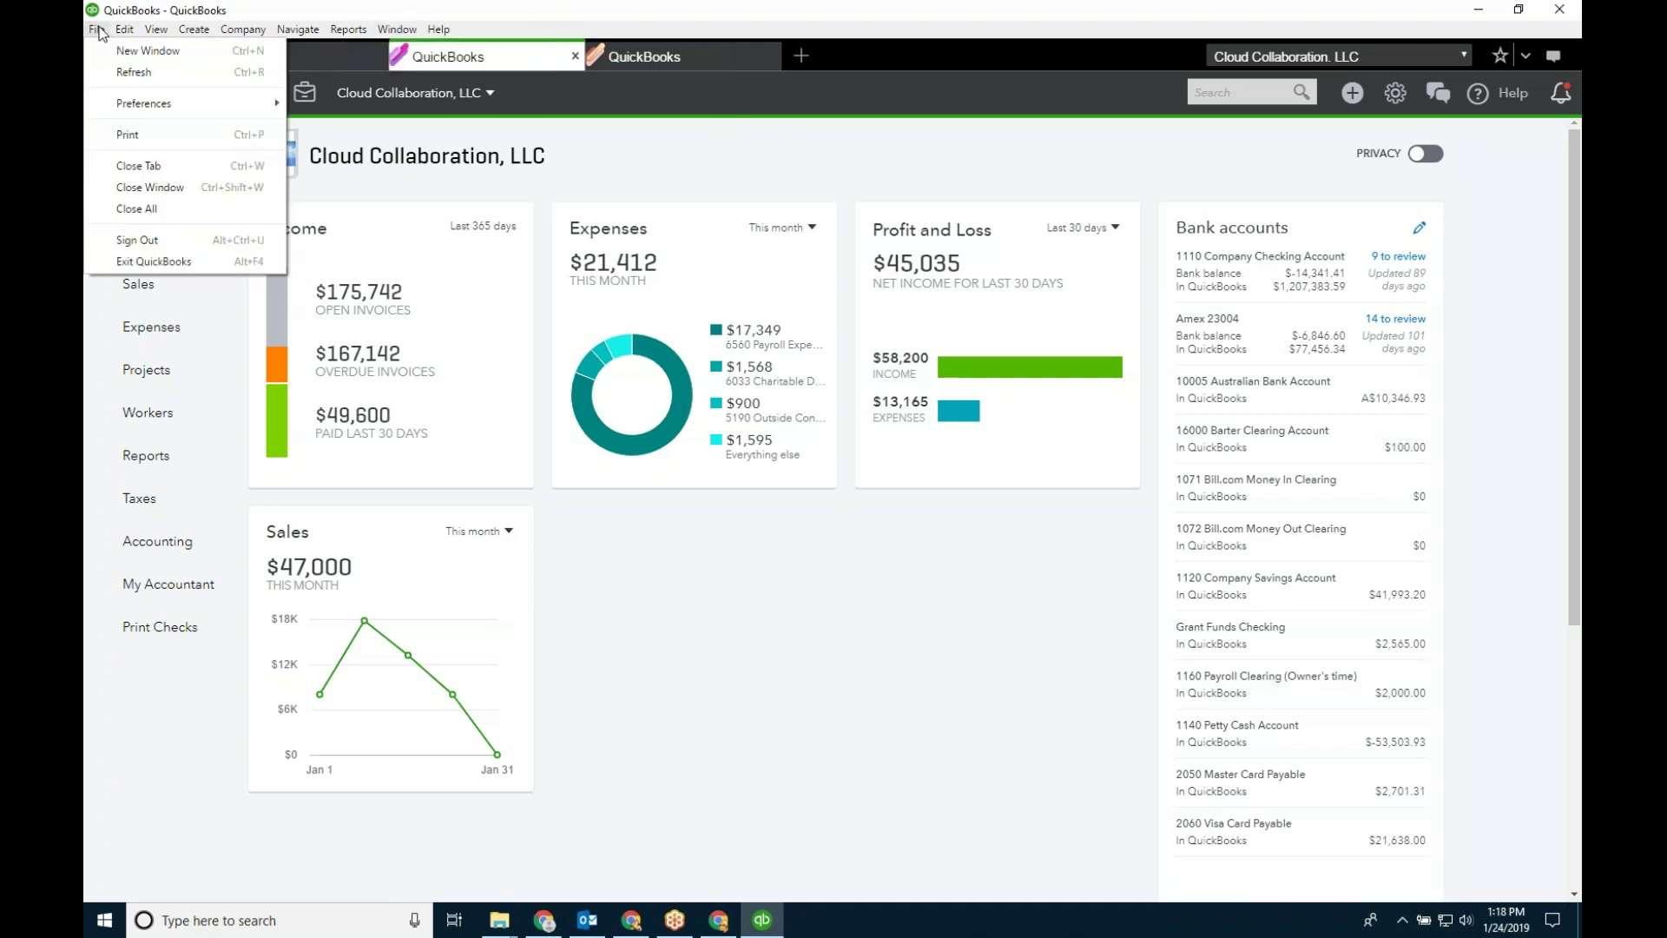
pyautogui.moveTo(165, 105)
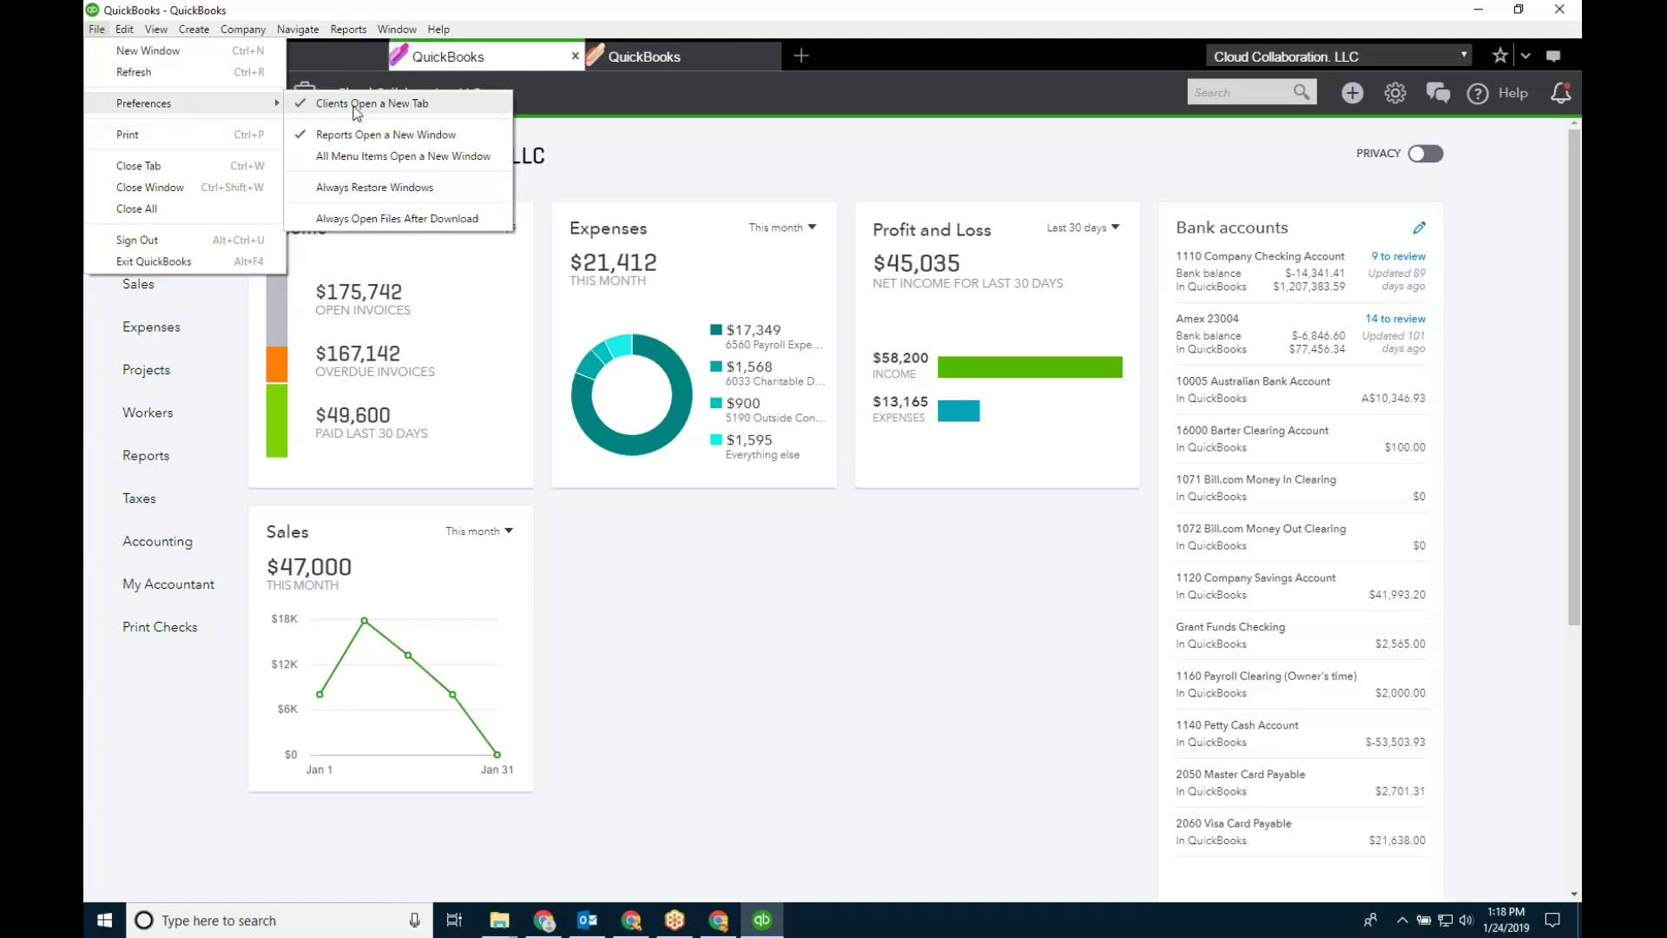
pyautogui.click(380, 163)
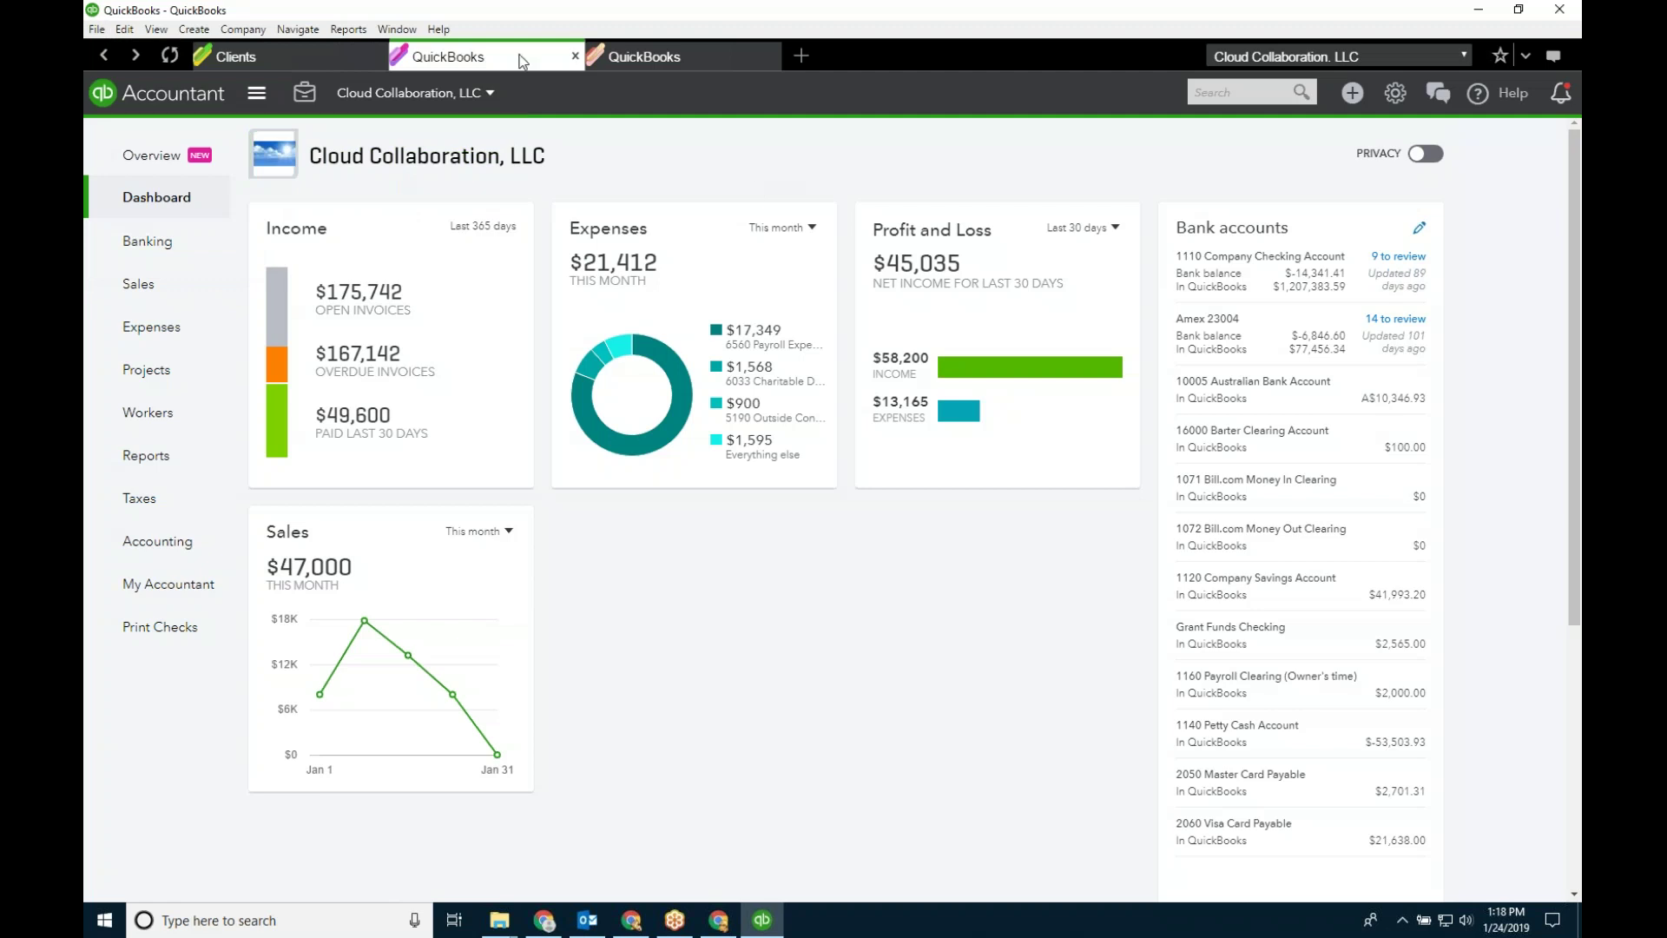
# Step: Open a new invoice in a separate window, resize and close it, then minimize QuickBooks
pyautogui.click(193, 31)
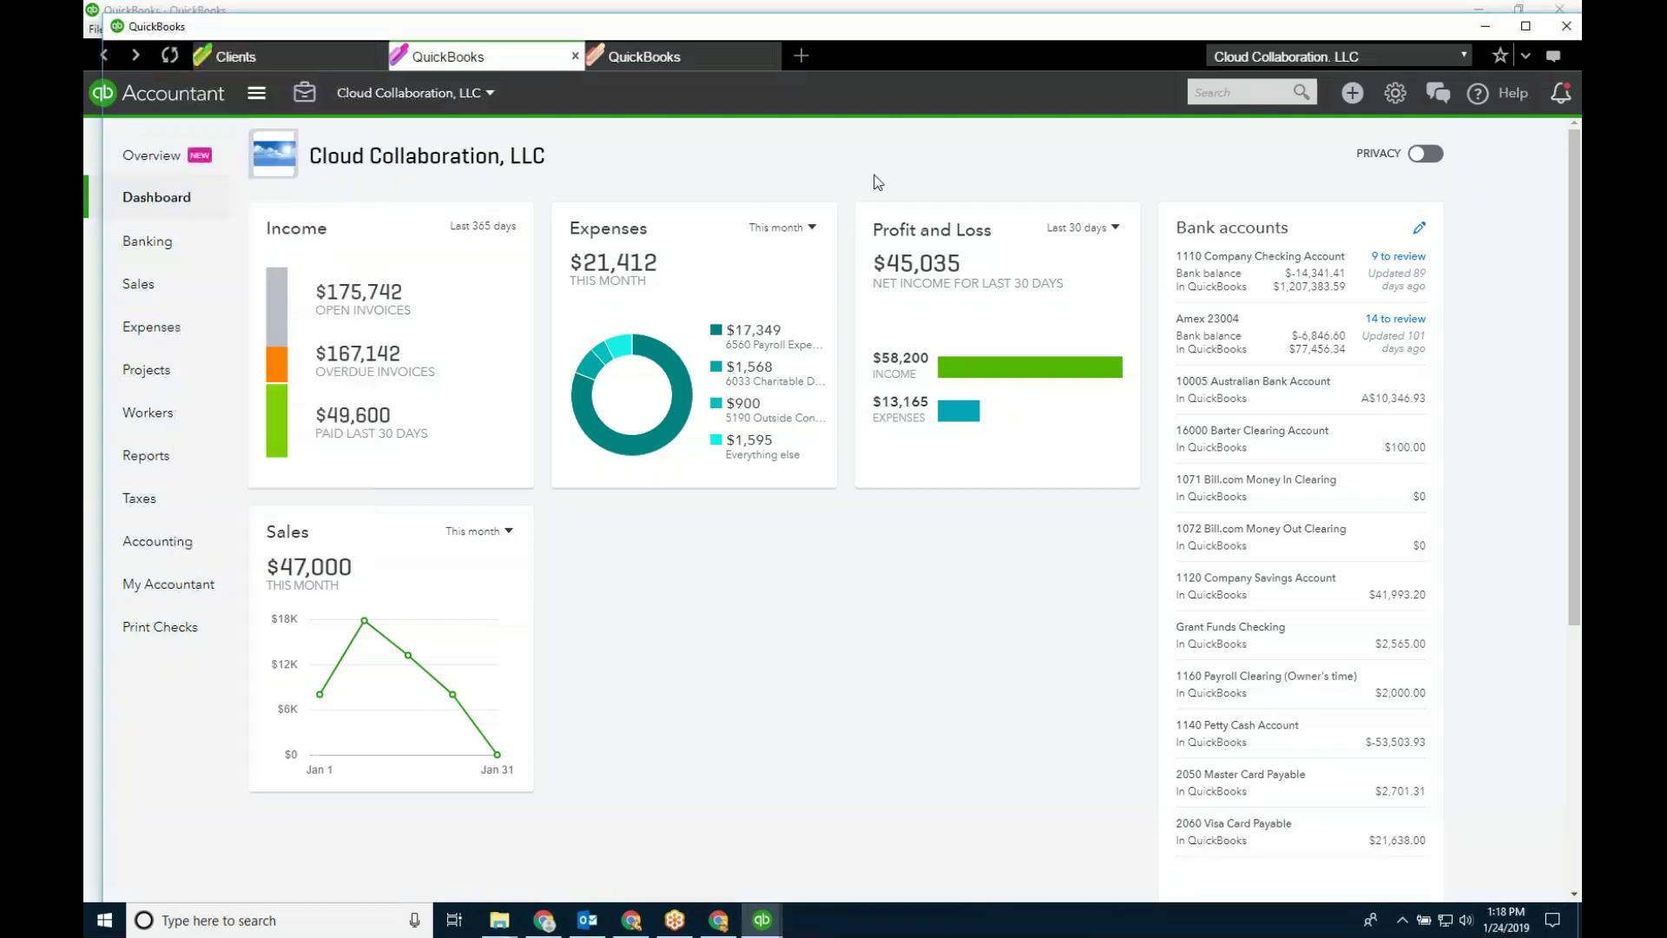
pyautogui.click(215, 51)
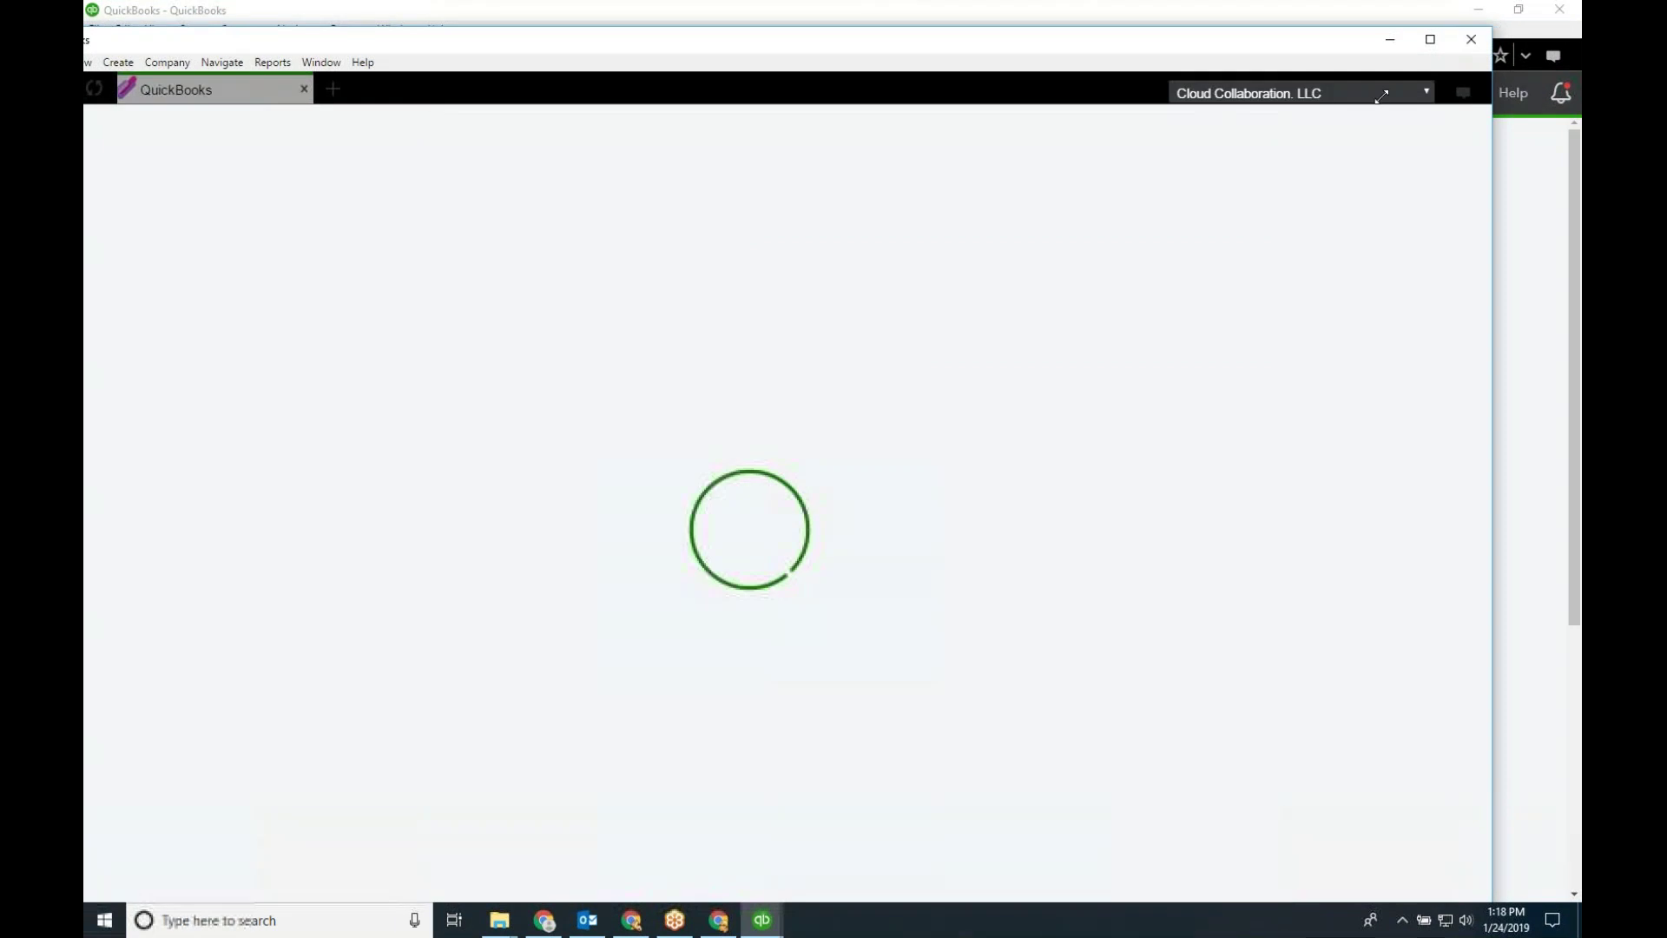
pyautogui.moveTo(1495, 29); pyautogui.dragTo(1115, 245)
pyautogui.moveTo(929, 262); pyautogui.dragTo(1169, 73)
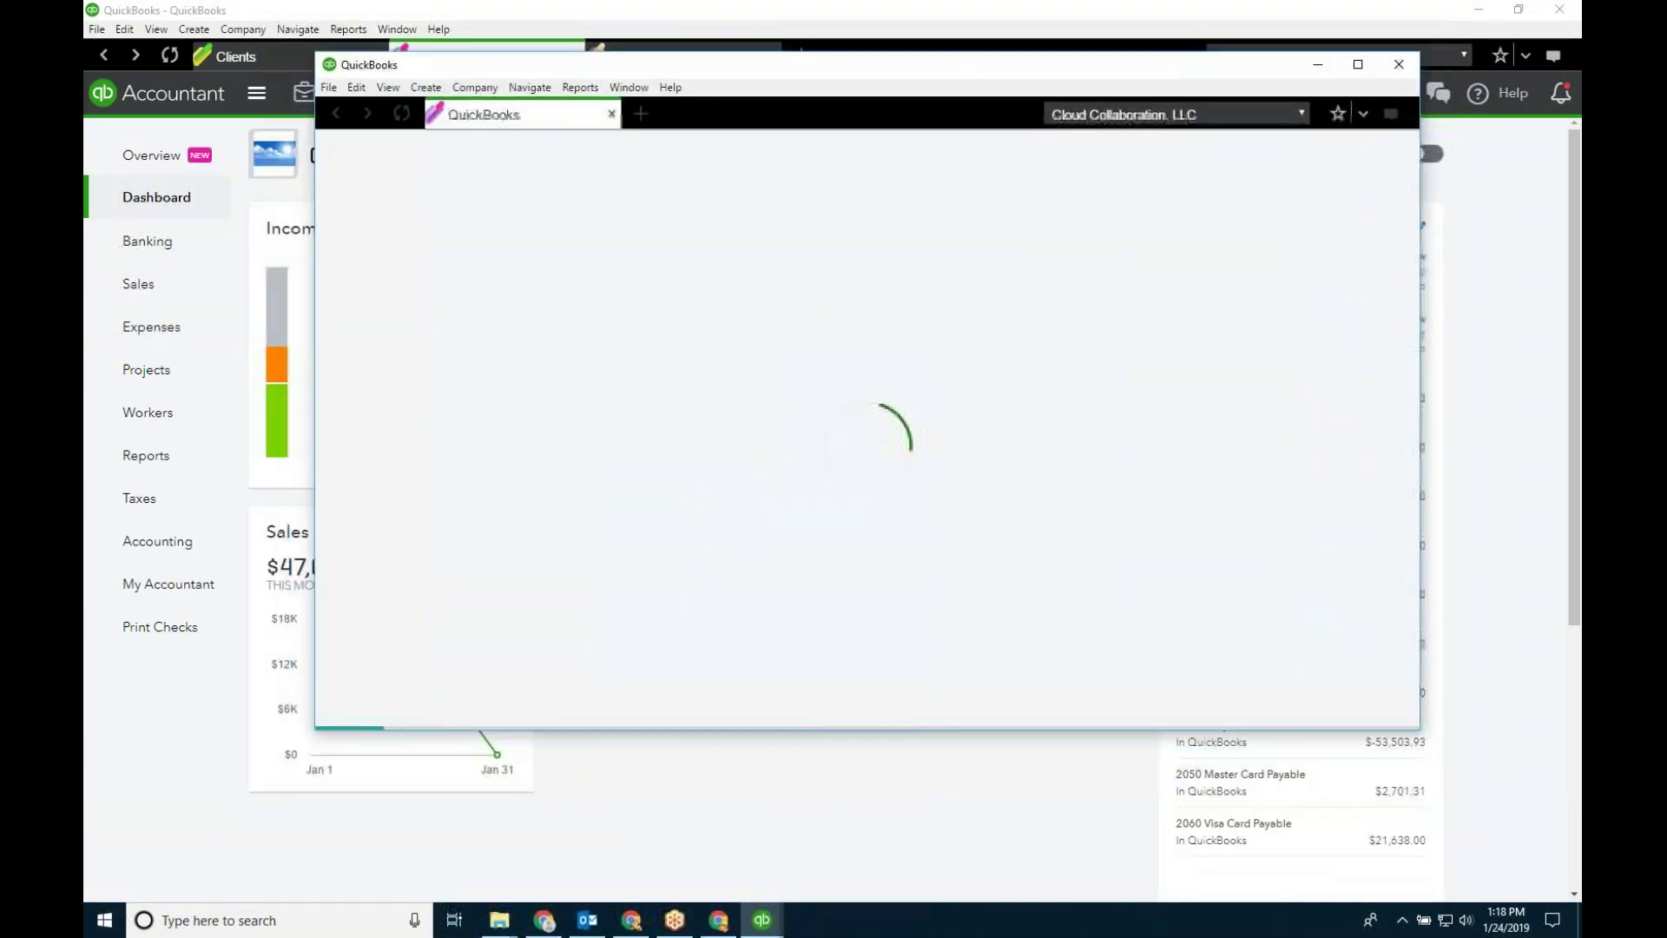
pyautogui.click(1399, 65)
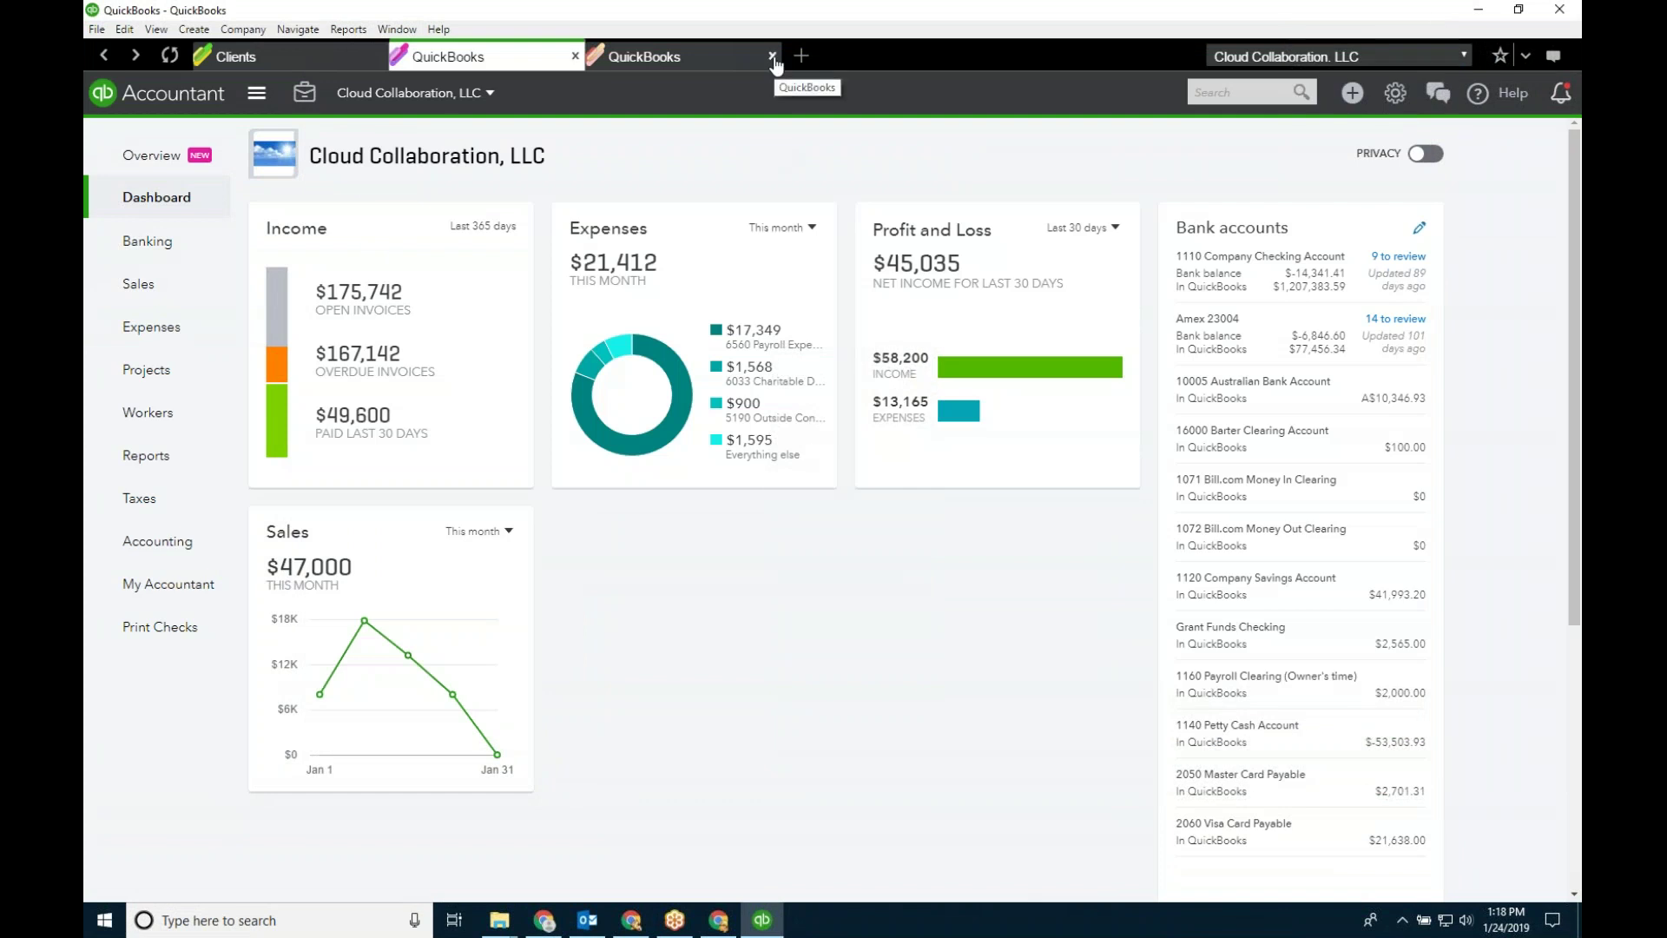
pyautogui.click(1479, 10)
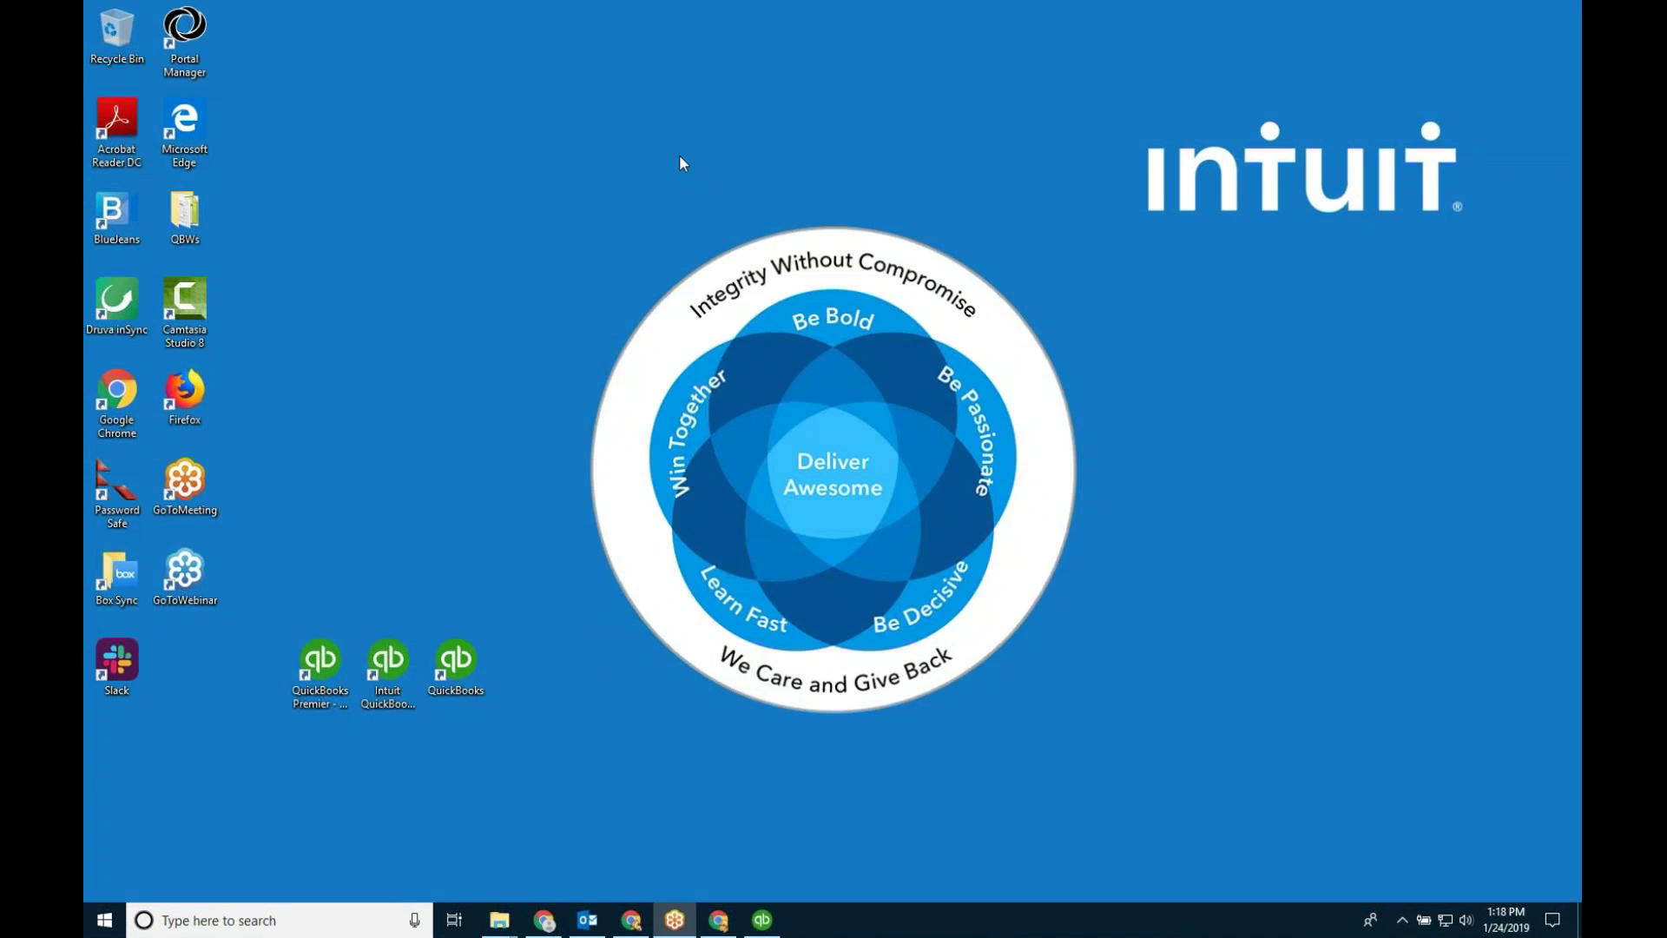
# Step: Open ProAdvisor > Benefits in the browser, showing 2425 points at the Elite tier
pyautogui.click(632, 920)
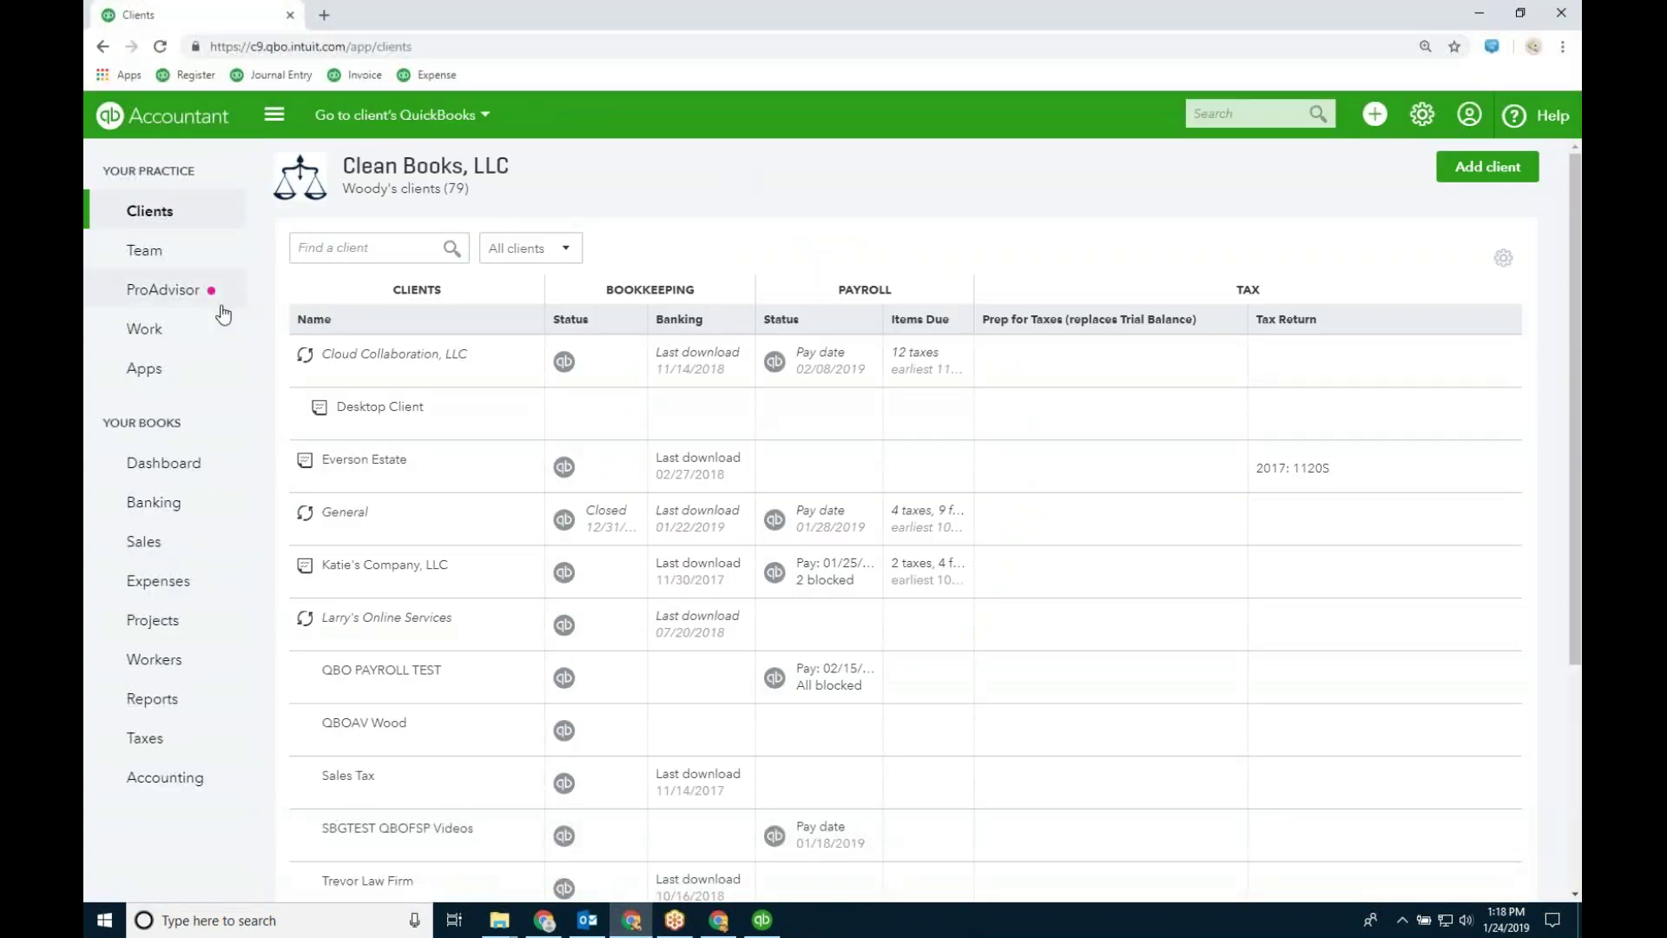
pyautogui.moveTo(146, 282)
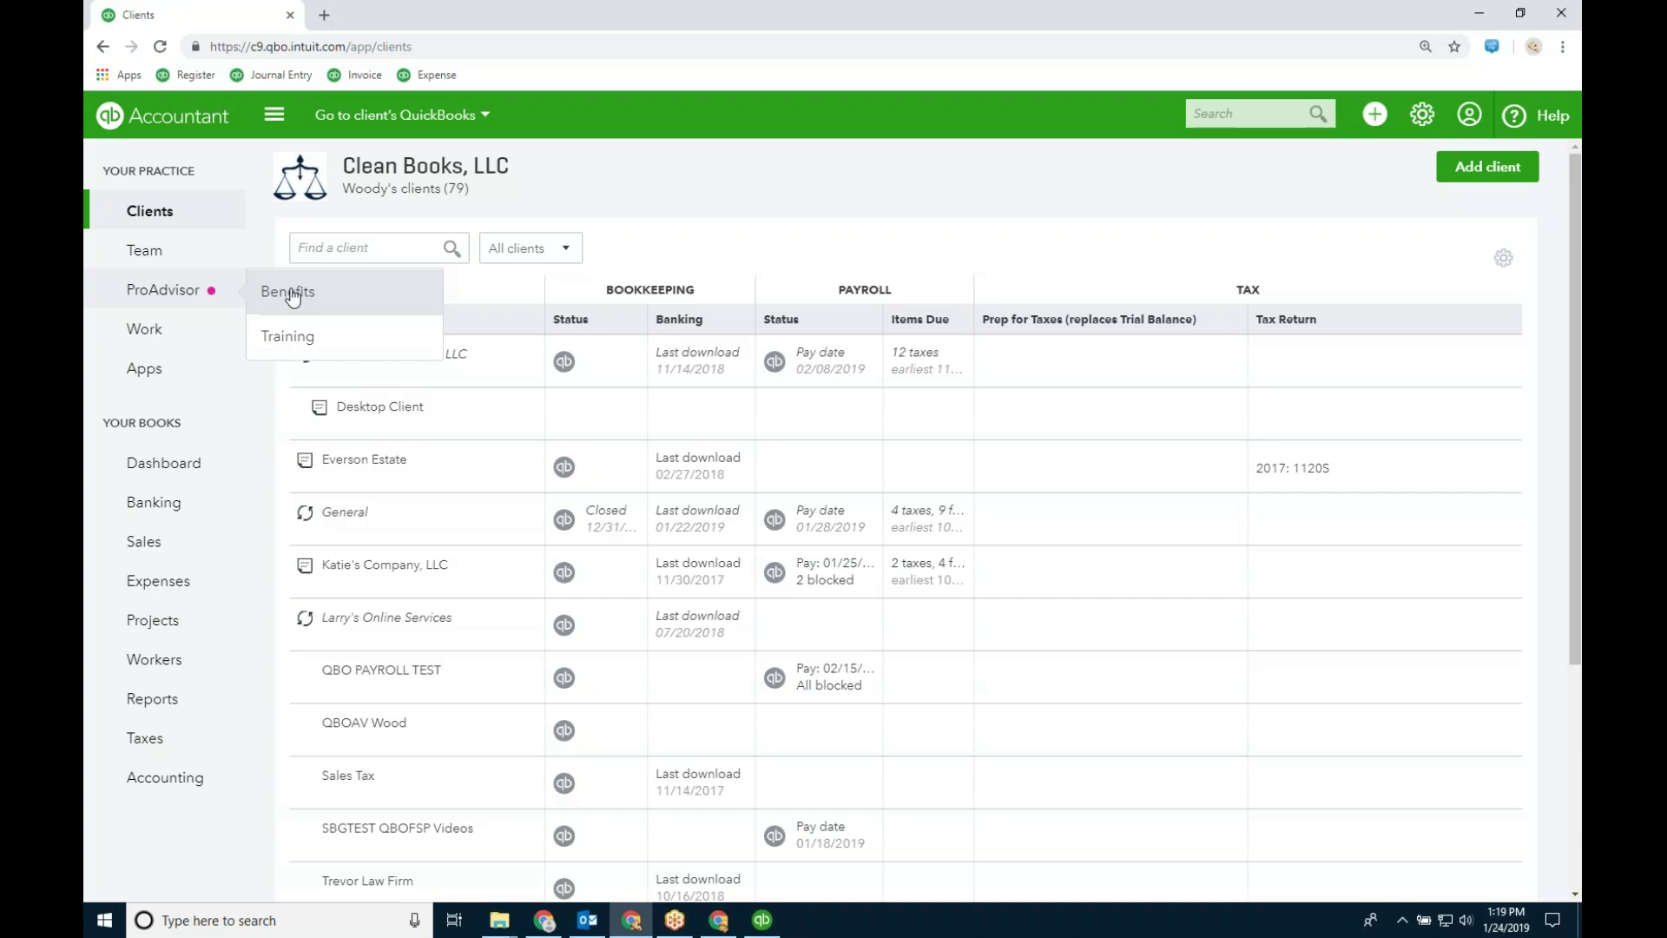
pyautogui.click(300, 299)
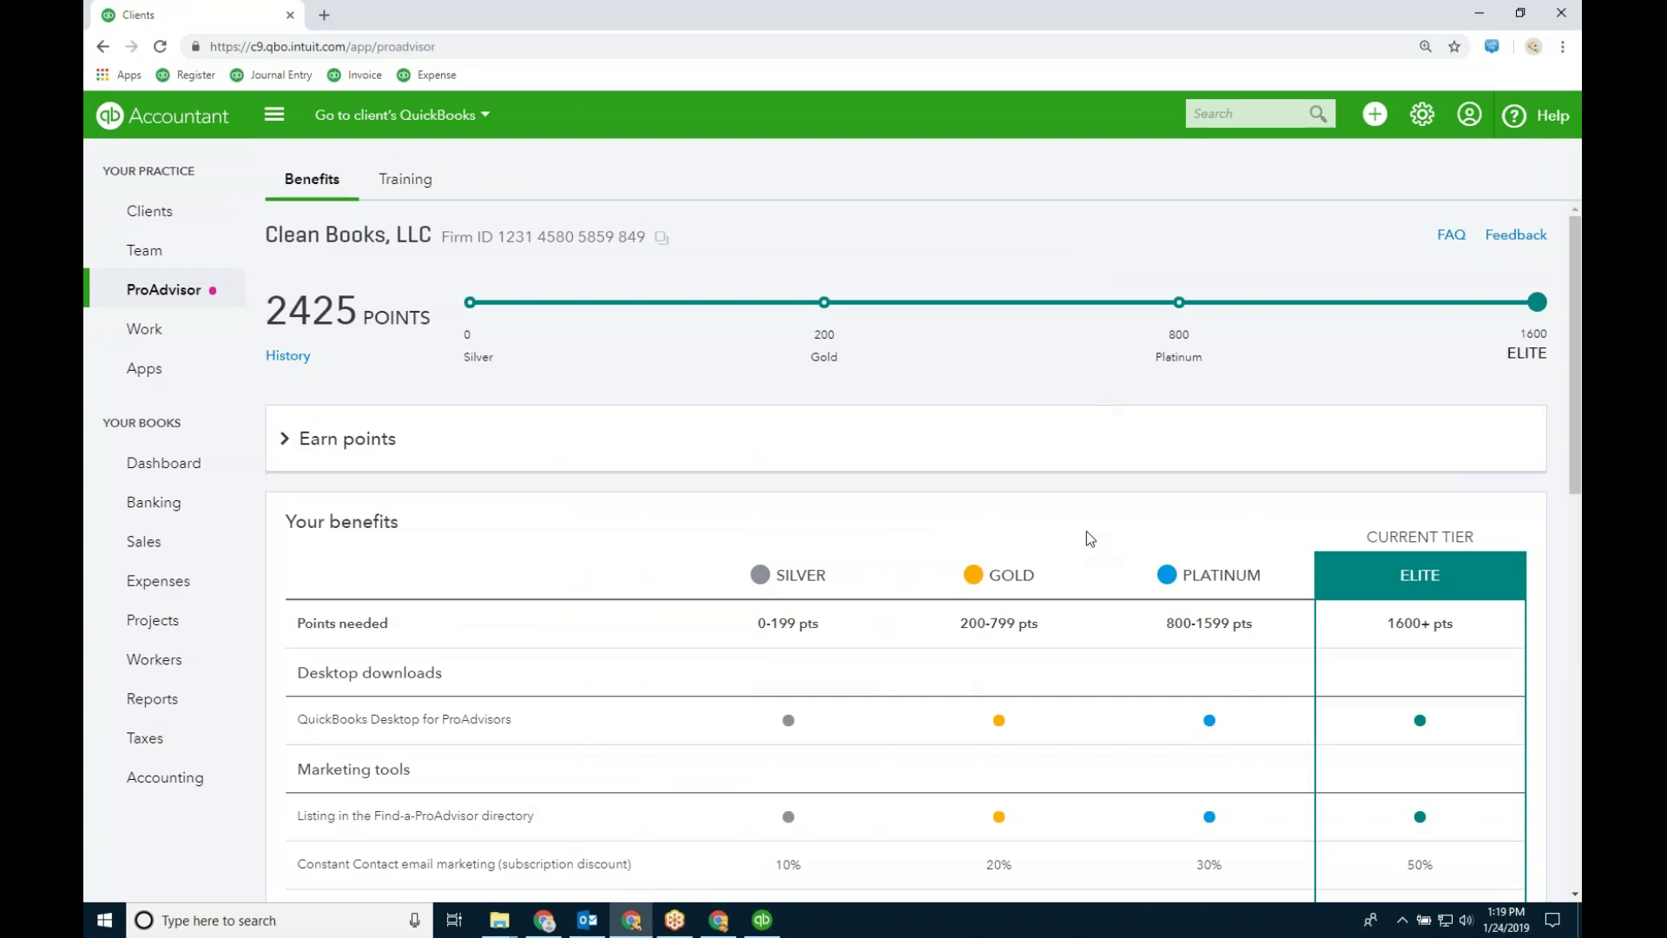
# Step: Expand the Intuit Marketing Hub benefit row to reveal its description and visit-hub option
pyautogui.scroll(-2, 1087, 539)
pyautogui.scroll(-3, 1064, 573)
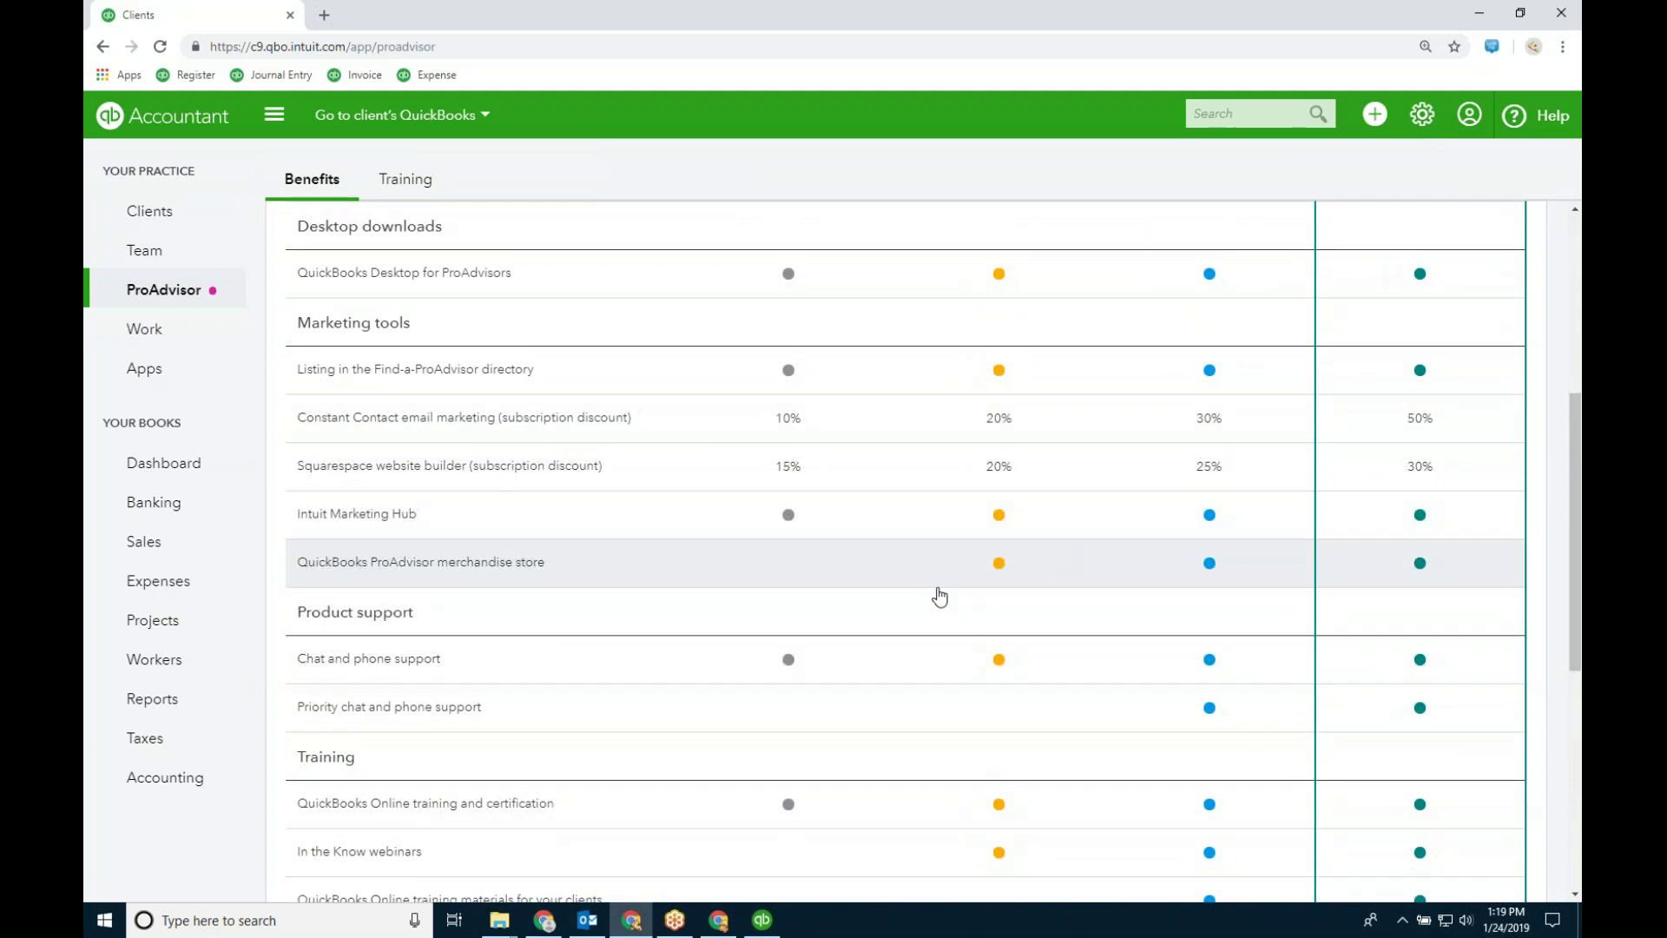
pyautogui.click(646, 527)
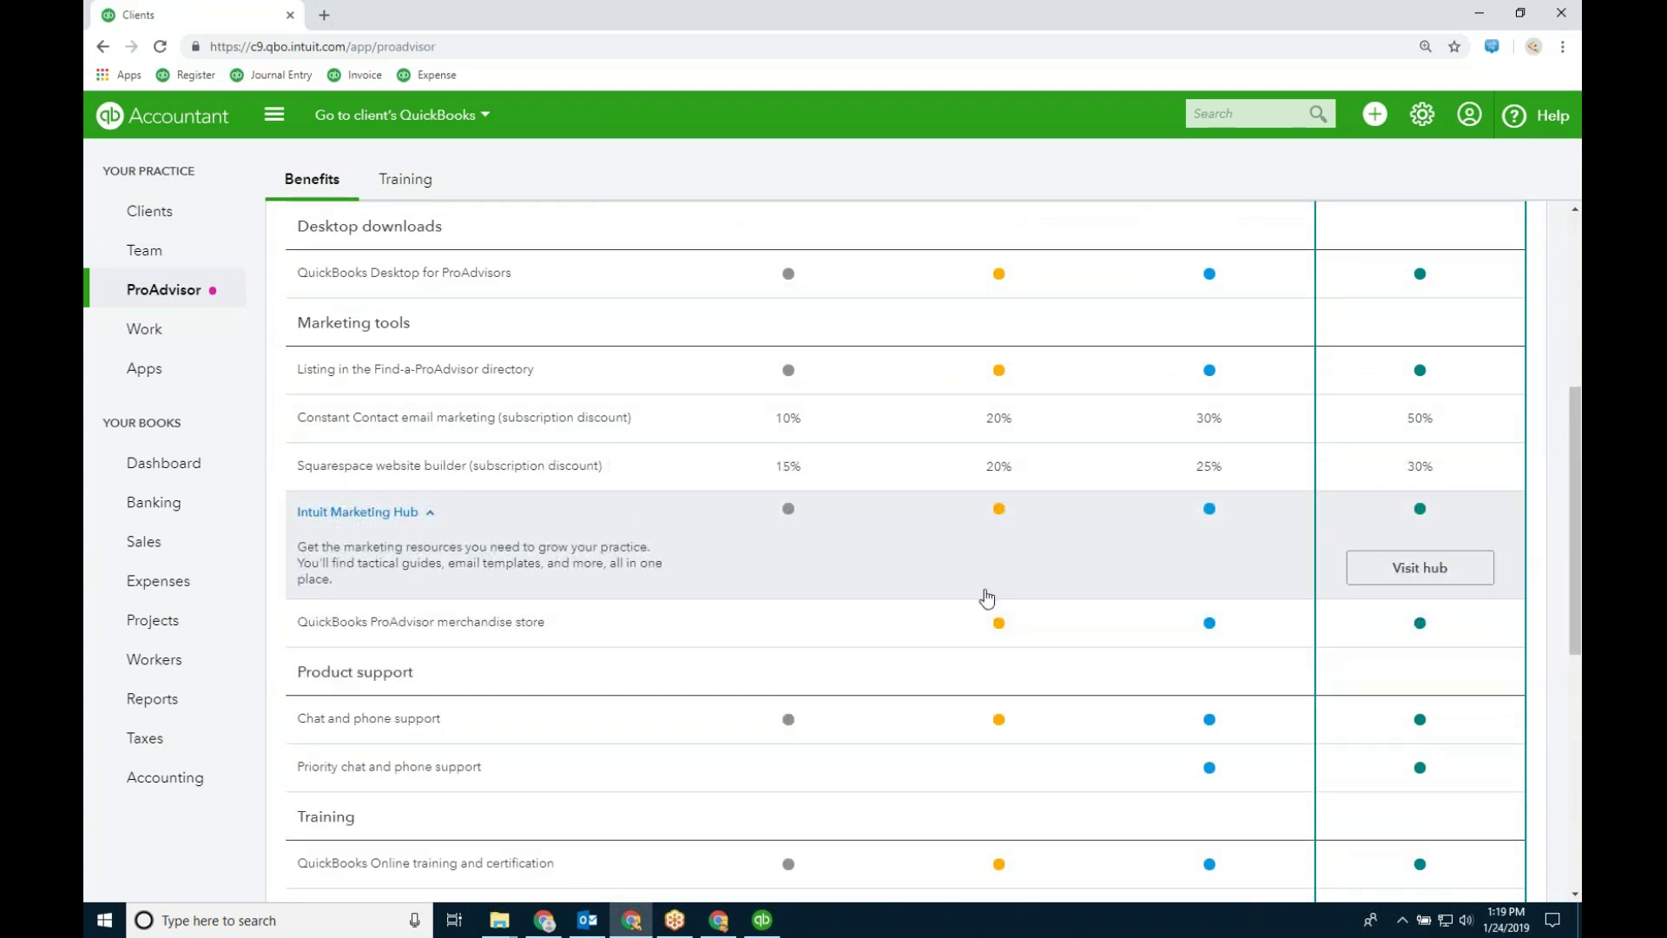
pyautogui.scroll(5, 986, 598)
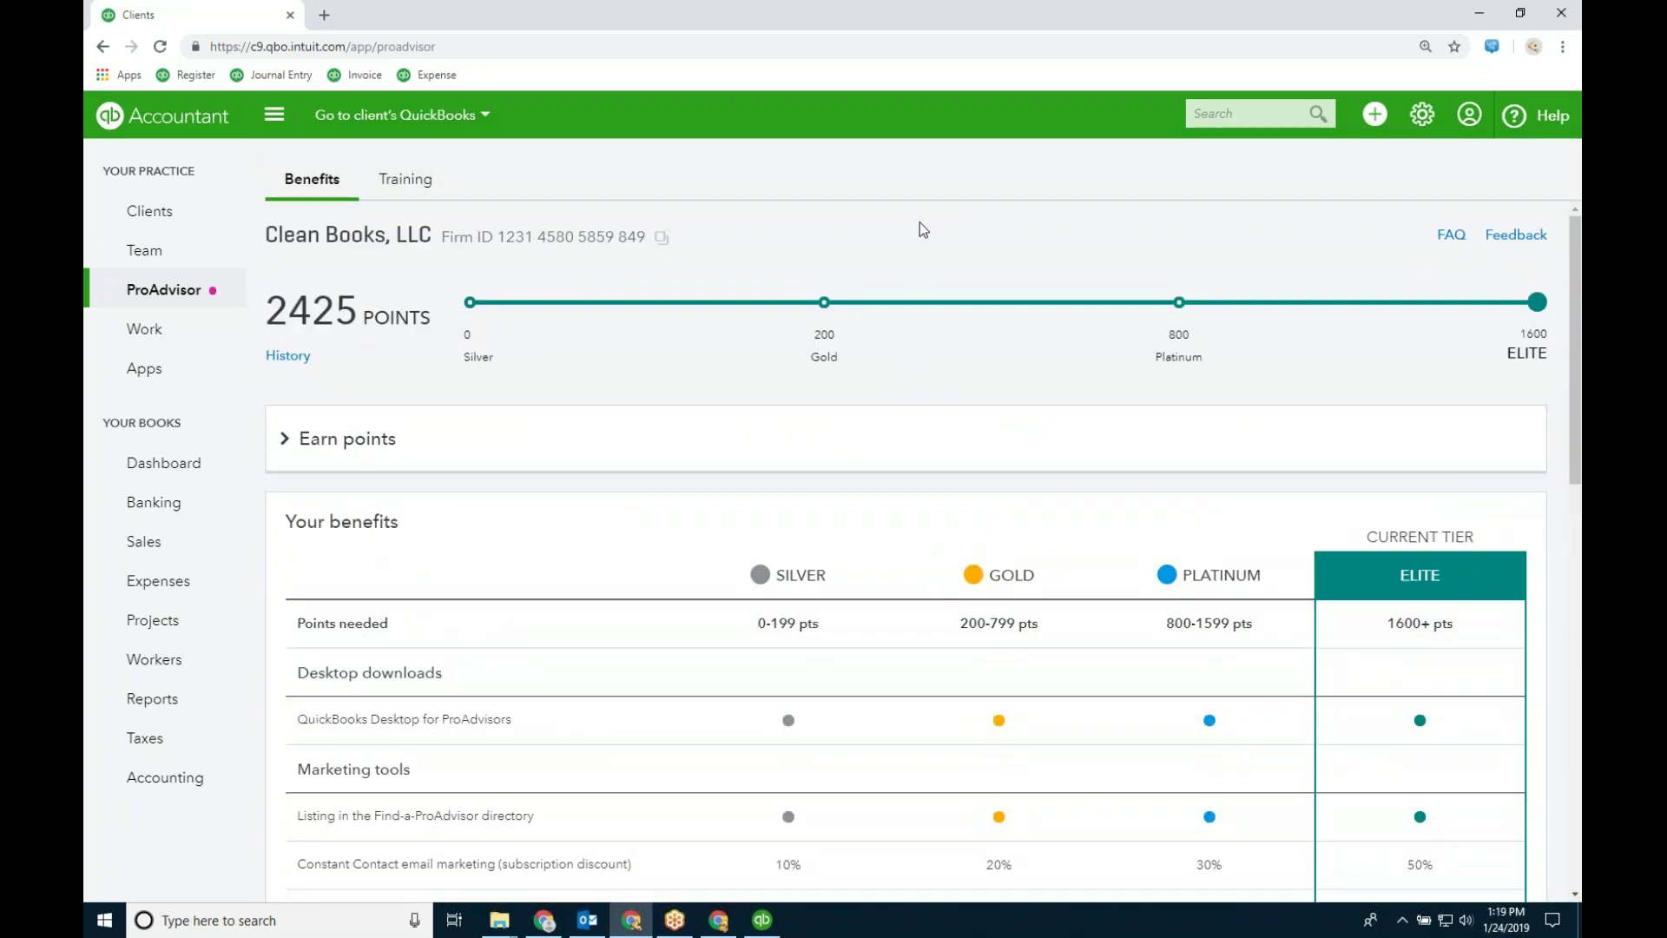
pyautogui.scroll(-2, 920, 224)
pyautogui.scroll(2, 919, 235)
# Step: Expand Earn points, then the Chat and phone support and training and certification benefit rows
pyautogui.click(287, 439)
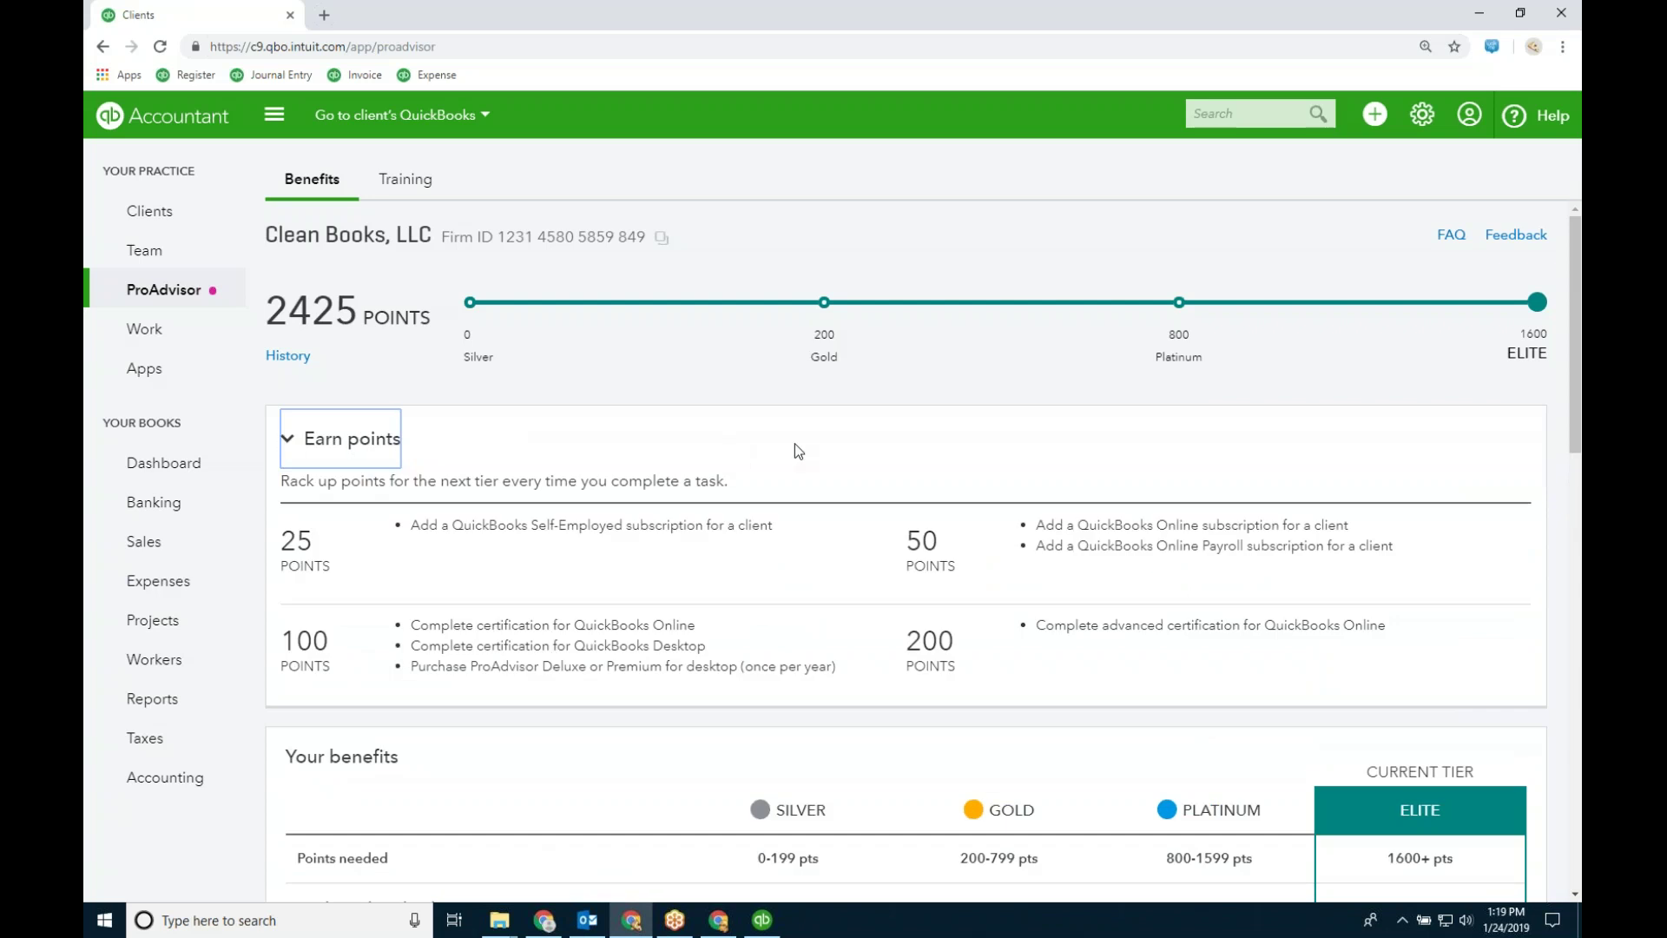
pyautogui.scroll(-1, 797, 447)
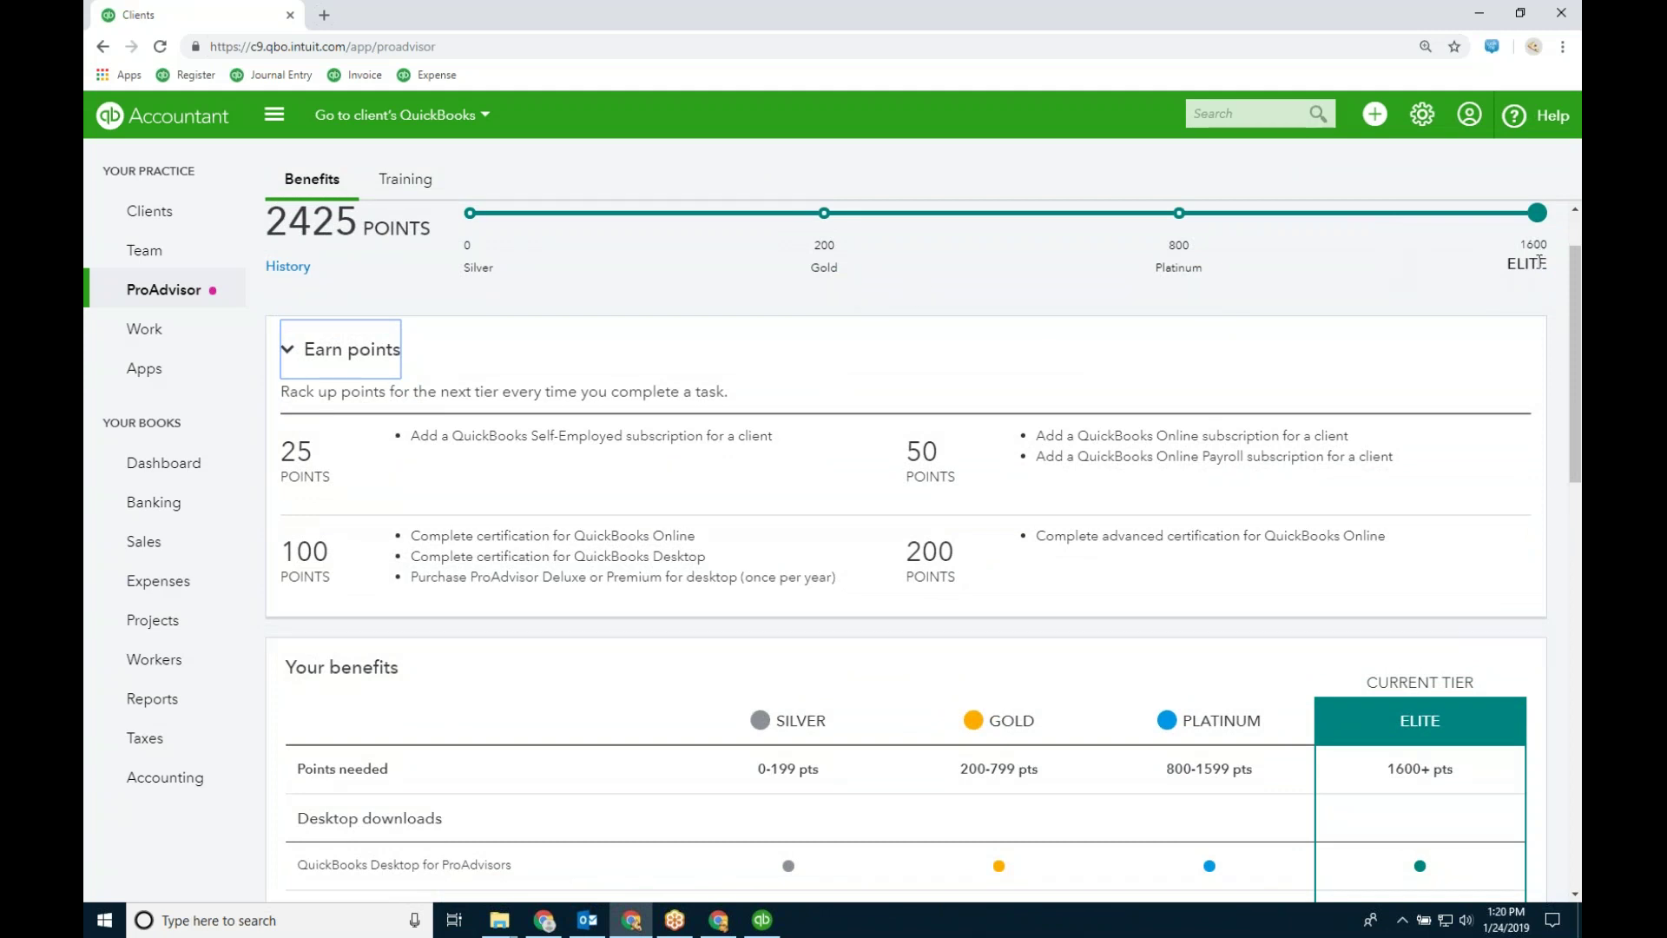
pyautogui.moveTo(1579, 279); pyautogui.dragTo(1578, 547)
pyautogui.click(520, 533)
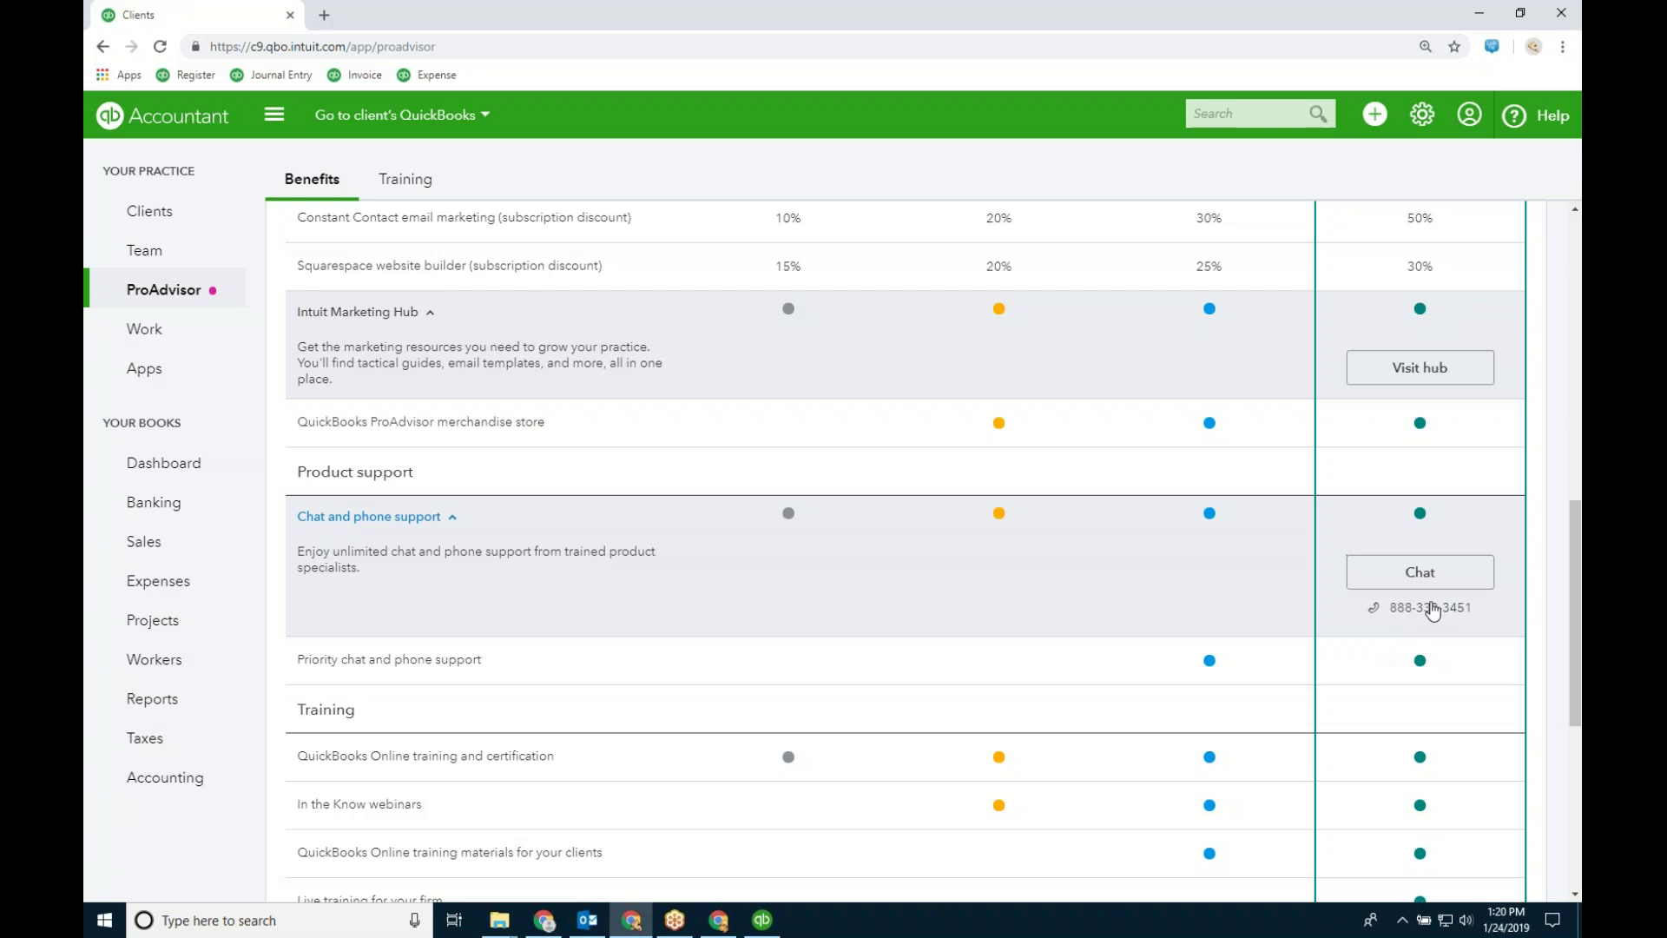
pyautogui.moveTo(1578, 580); pyautogui.dragTo(1580, 664)
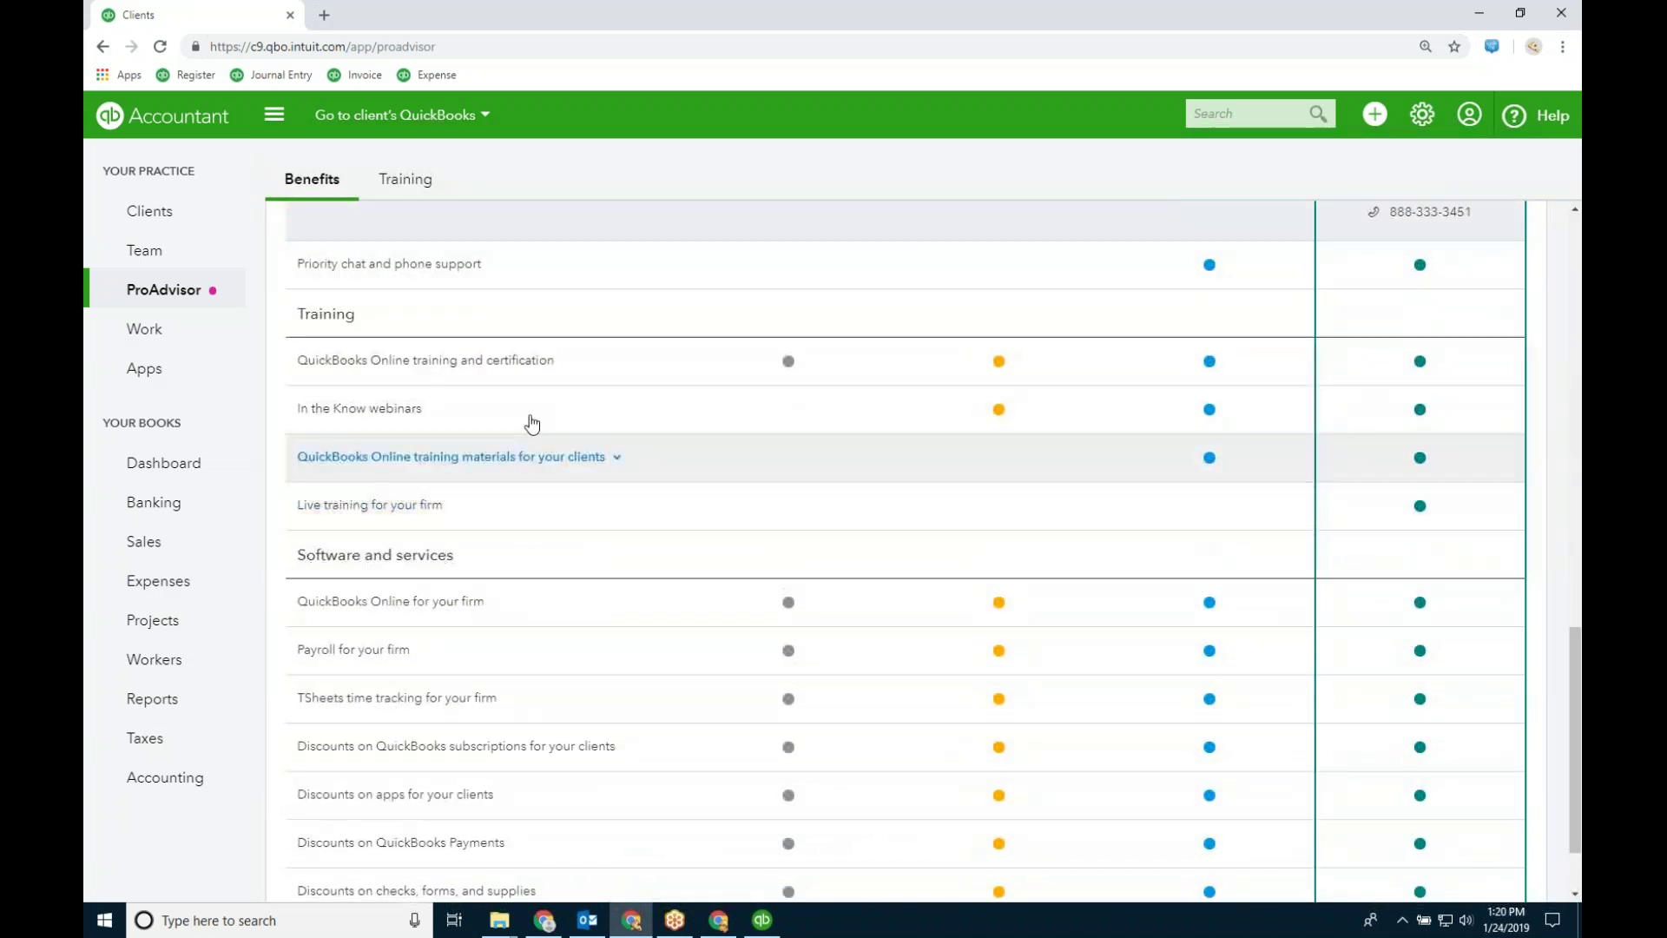
pyautogui.click(589, 375)
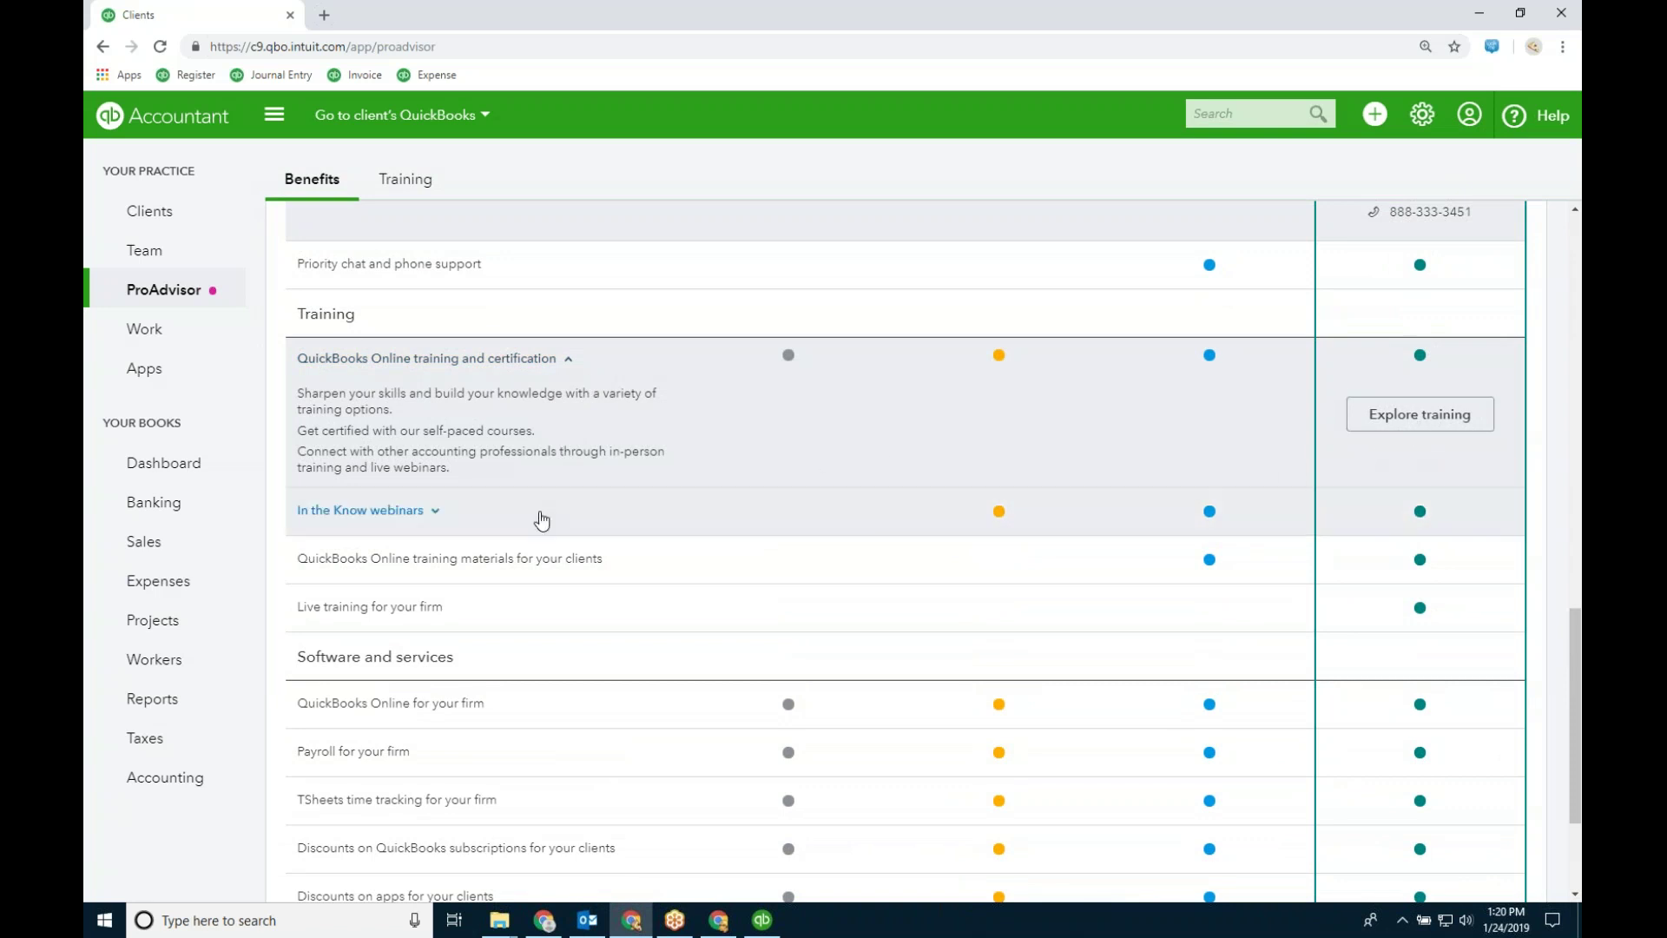
# Step: Expand the Payroll for your firm and TSheets time tracking benefit rows
pyautogui.scroll(-2, 439, 604)
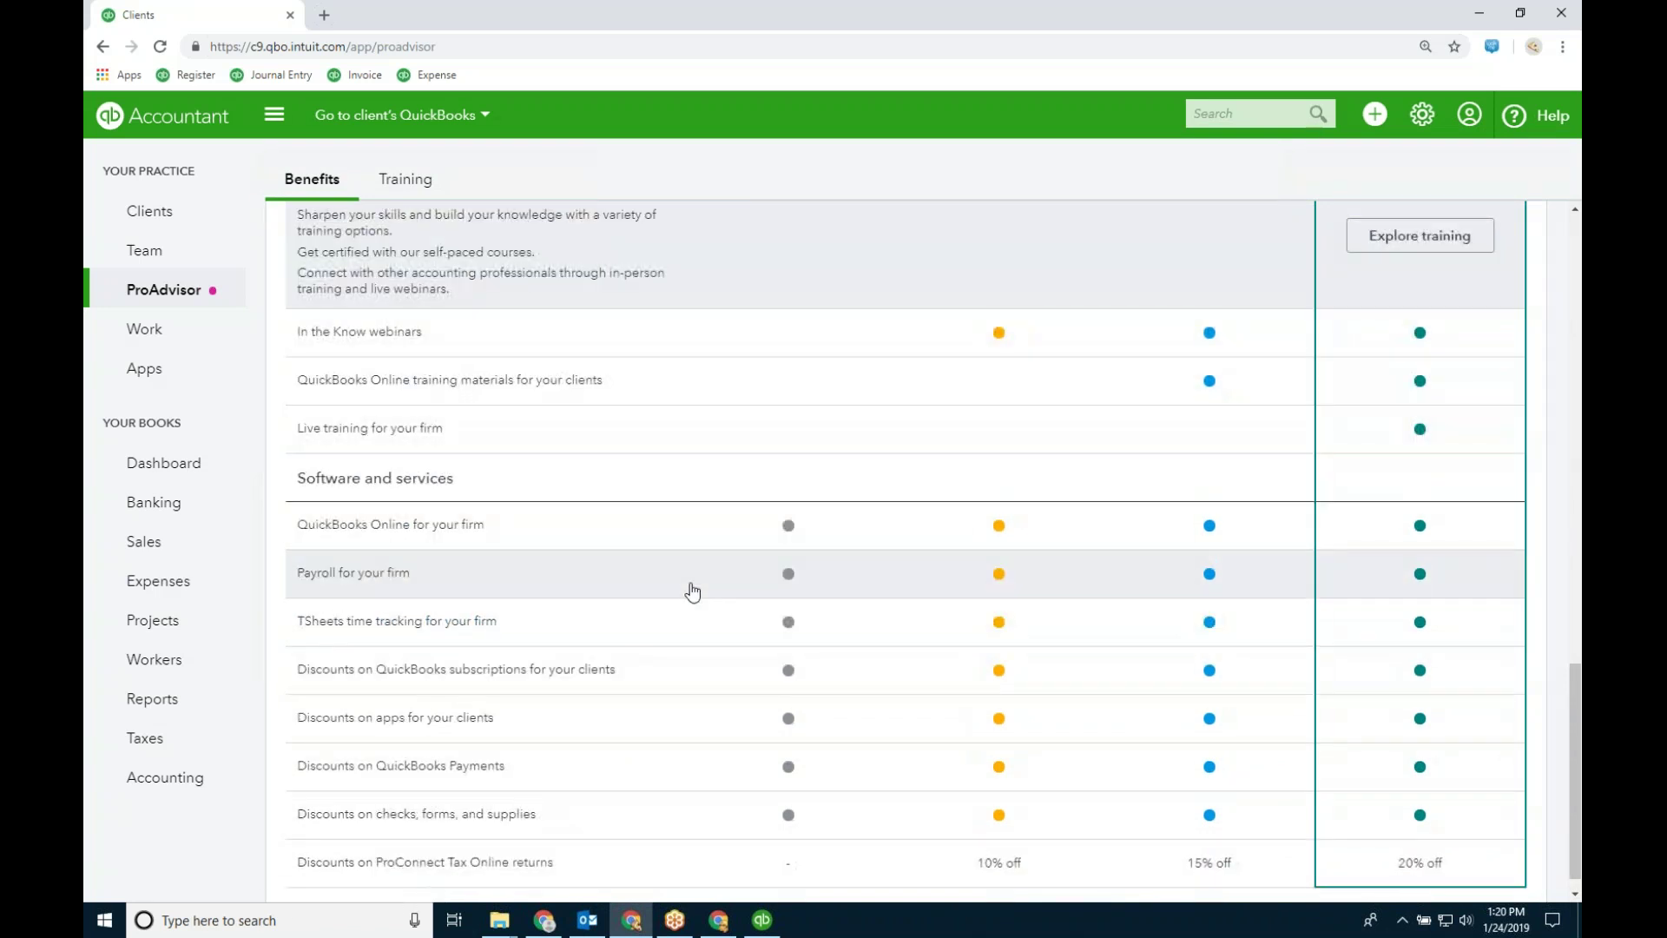
pyautogui.scroll(-1, 686, 586)
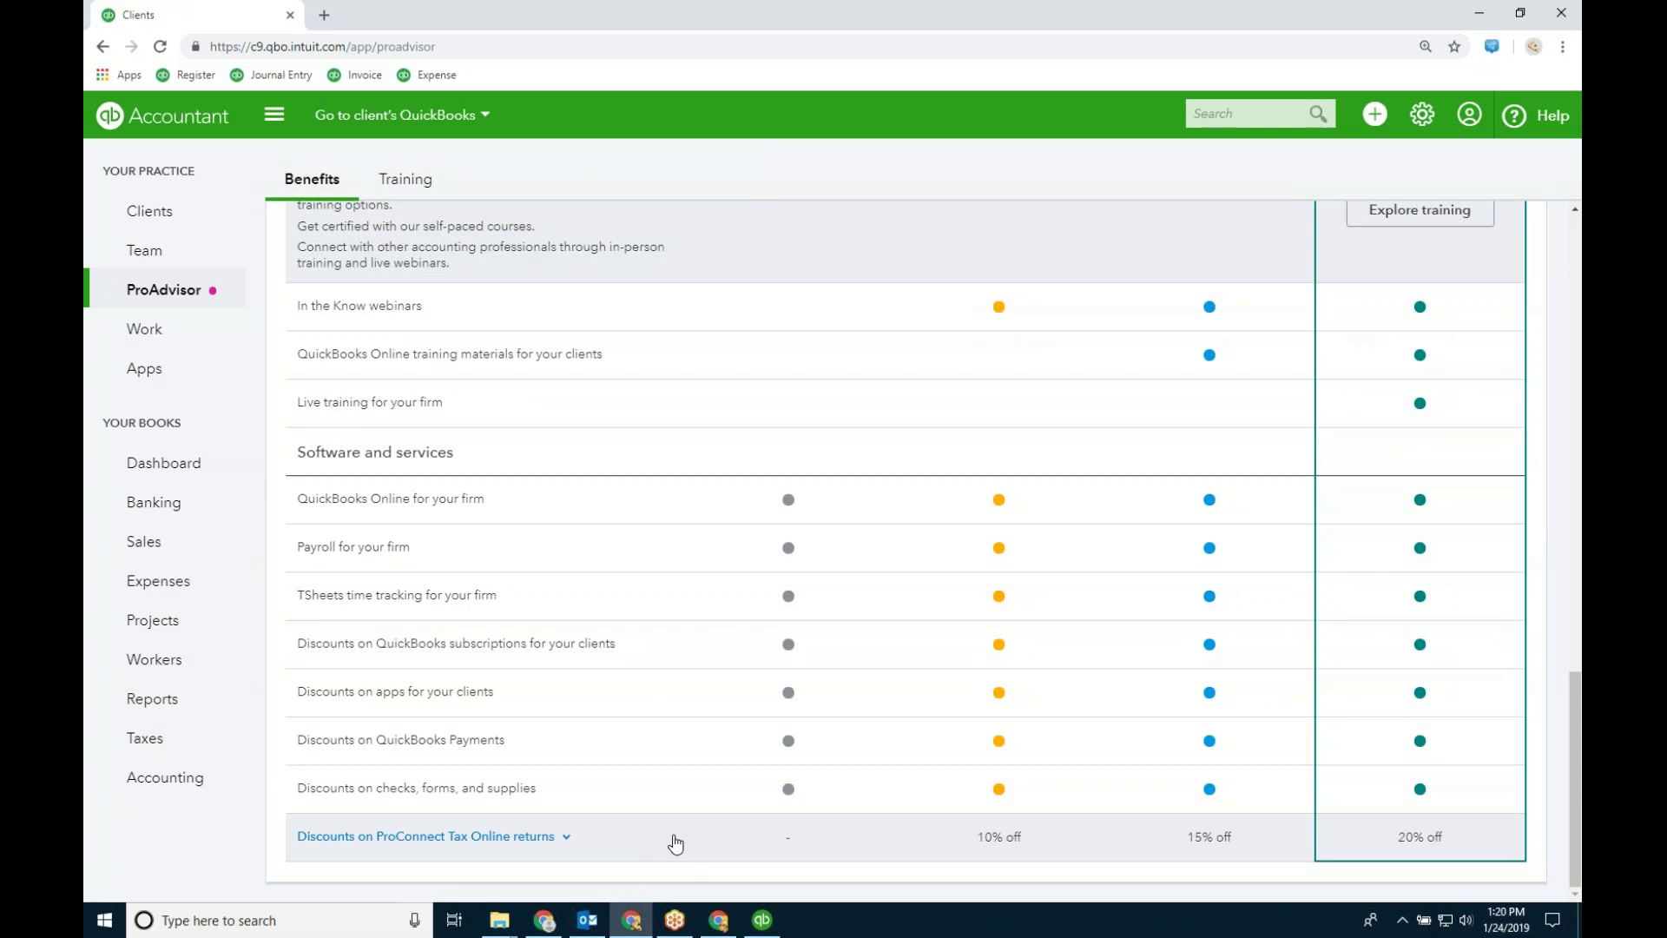
pyautogui.click(646, 564)
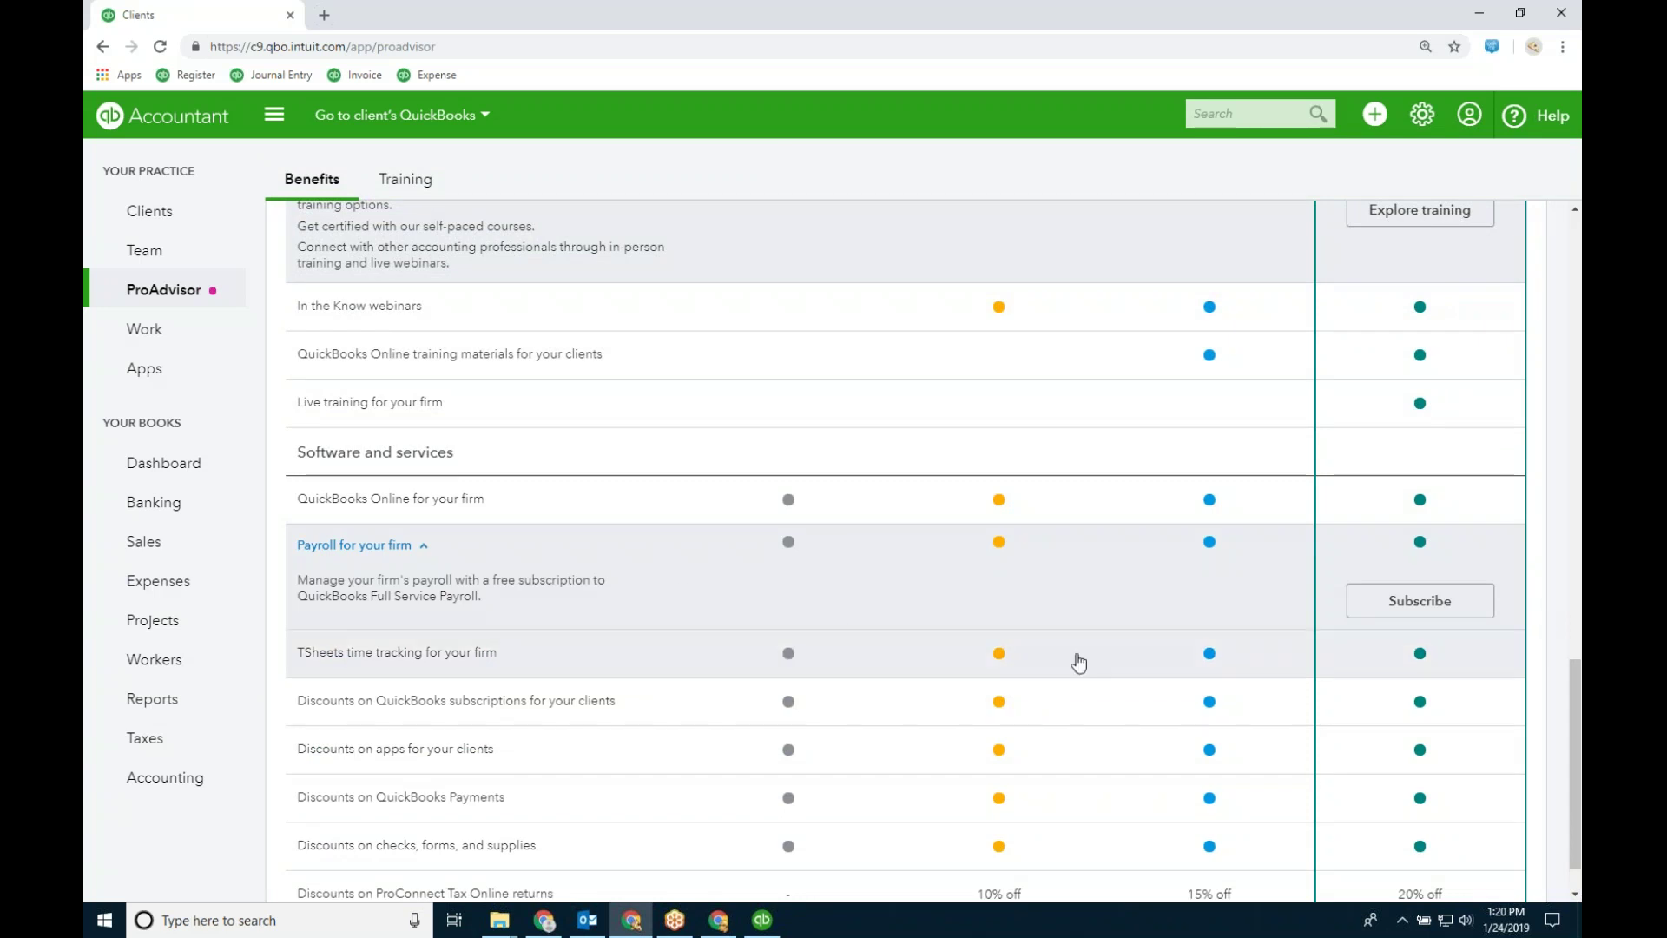
pyautogui.click(685, 668)
# Step: Open the Points history breakdown of the 2425 total points
pyautogui.scroll(3, 941, 644)
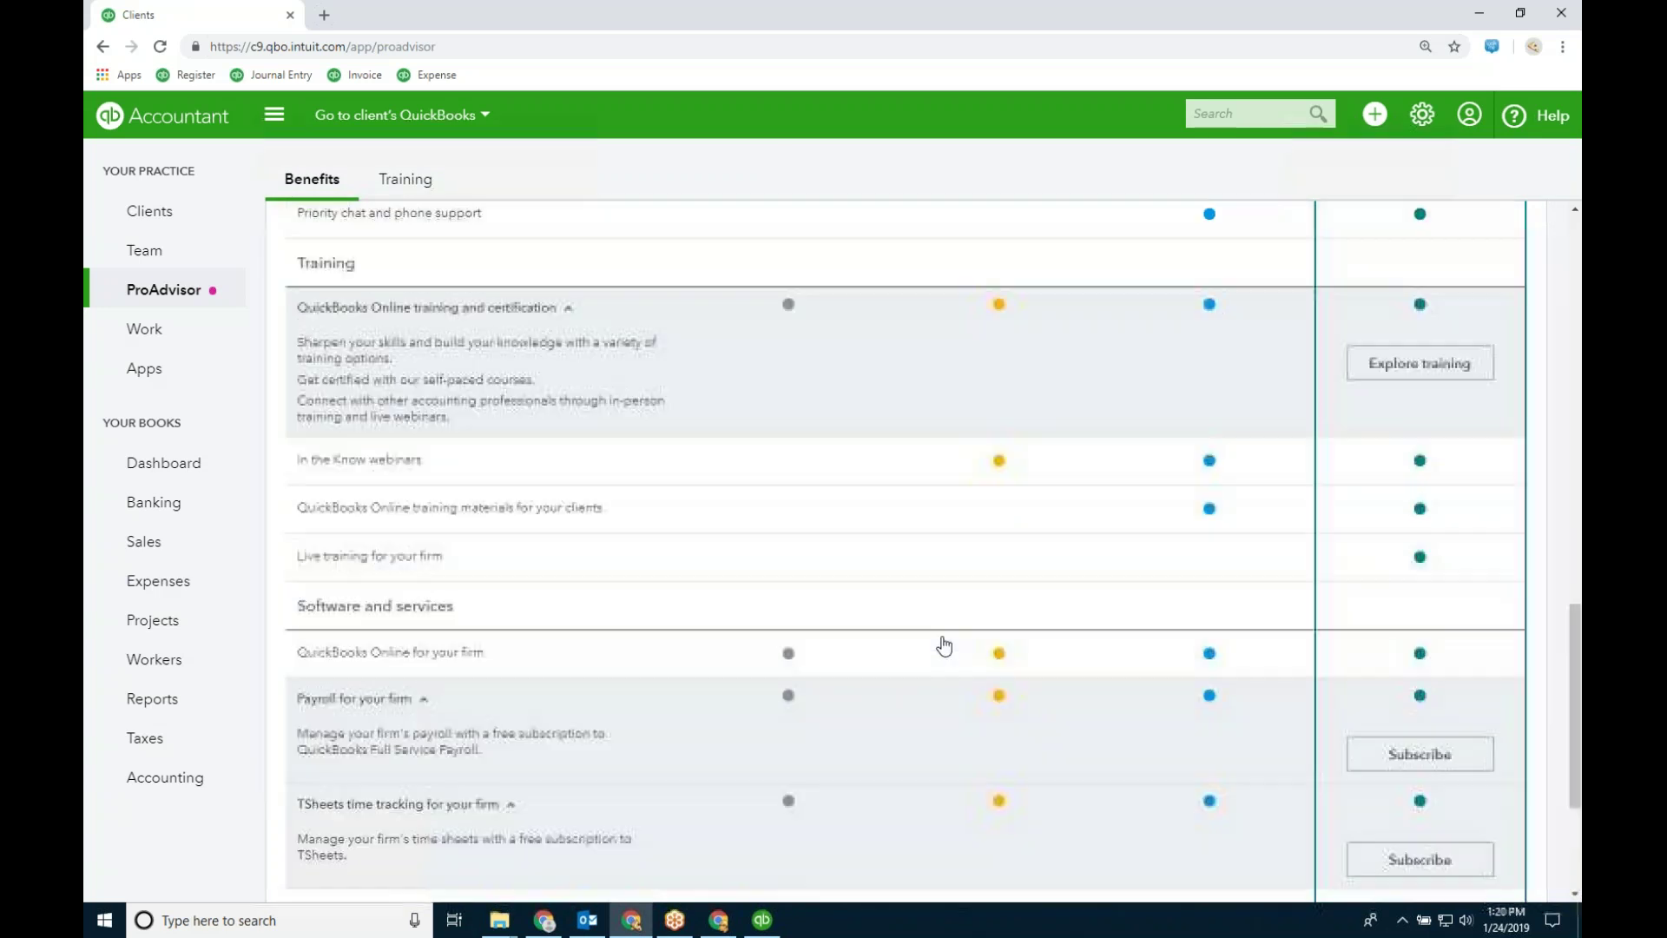
pyautogui.scroll(2, 1215, 347)
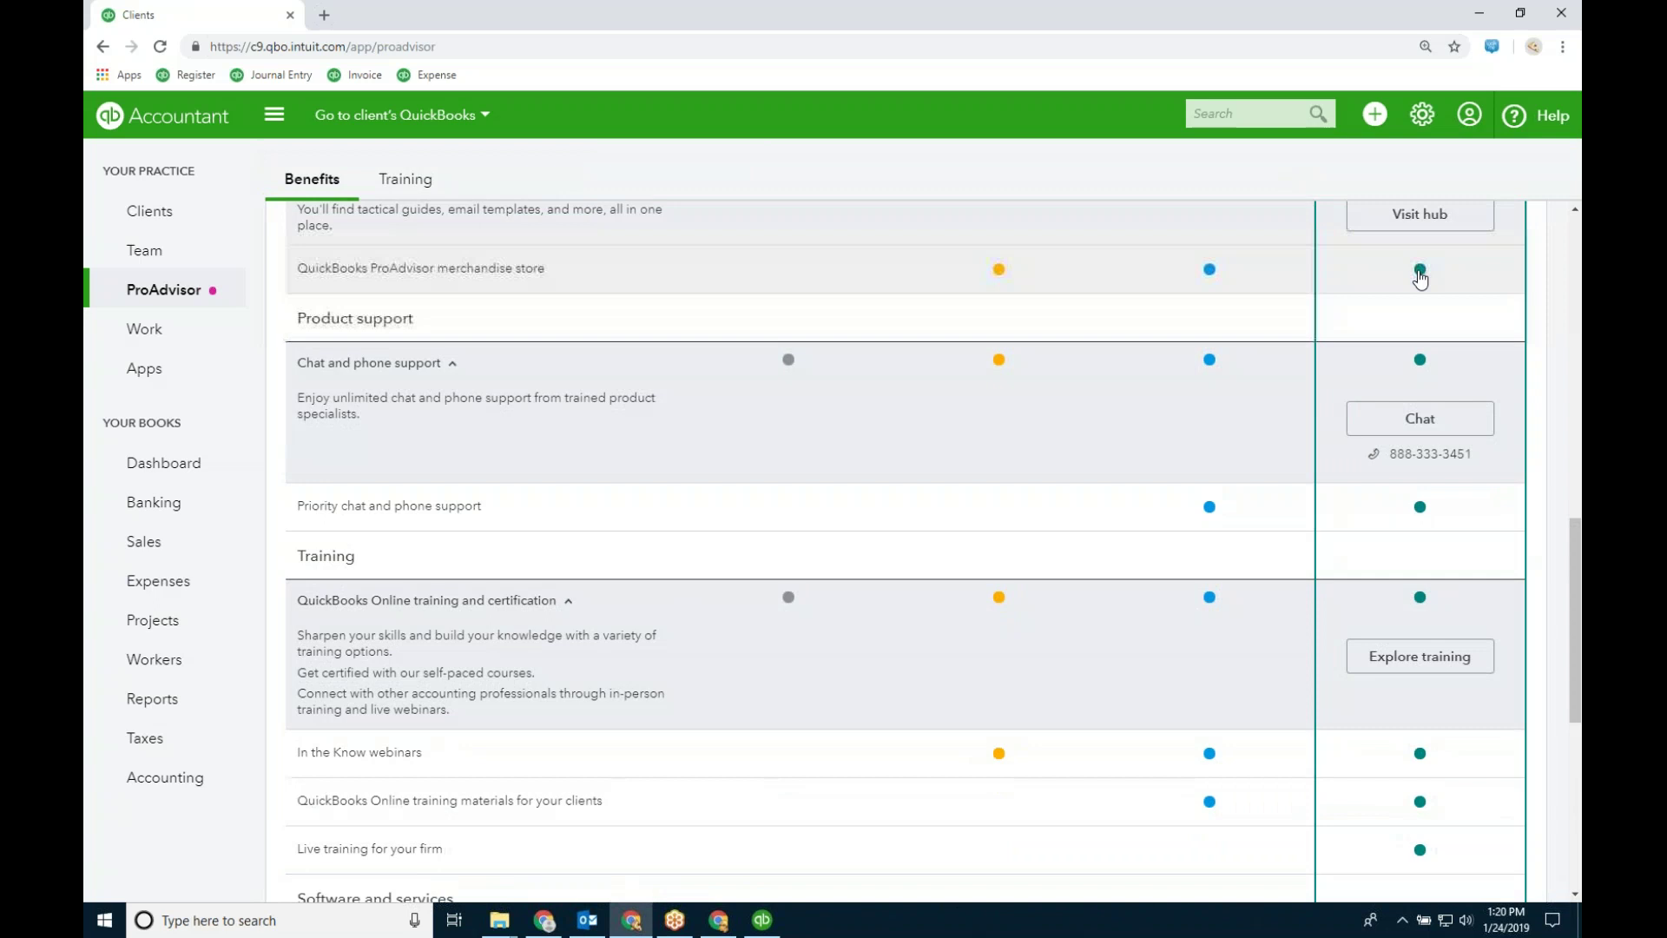
pyautogui.scroll(-1, 1007, 407)
pyautogui.scroll(6, 1008, 408)
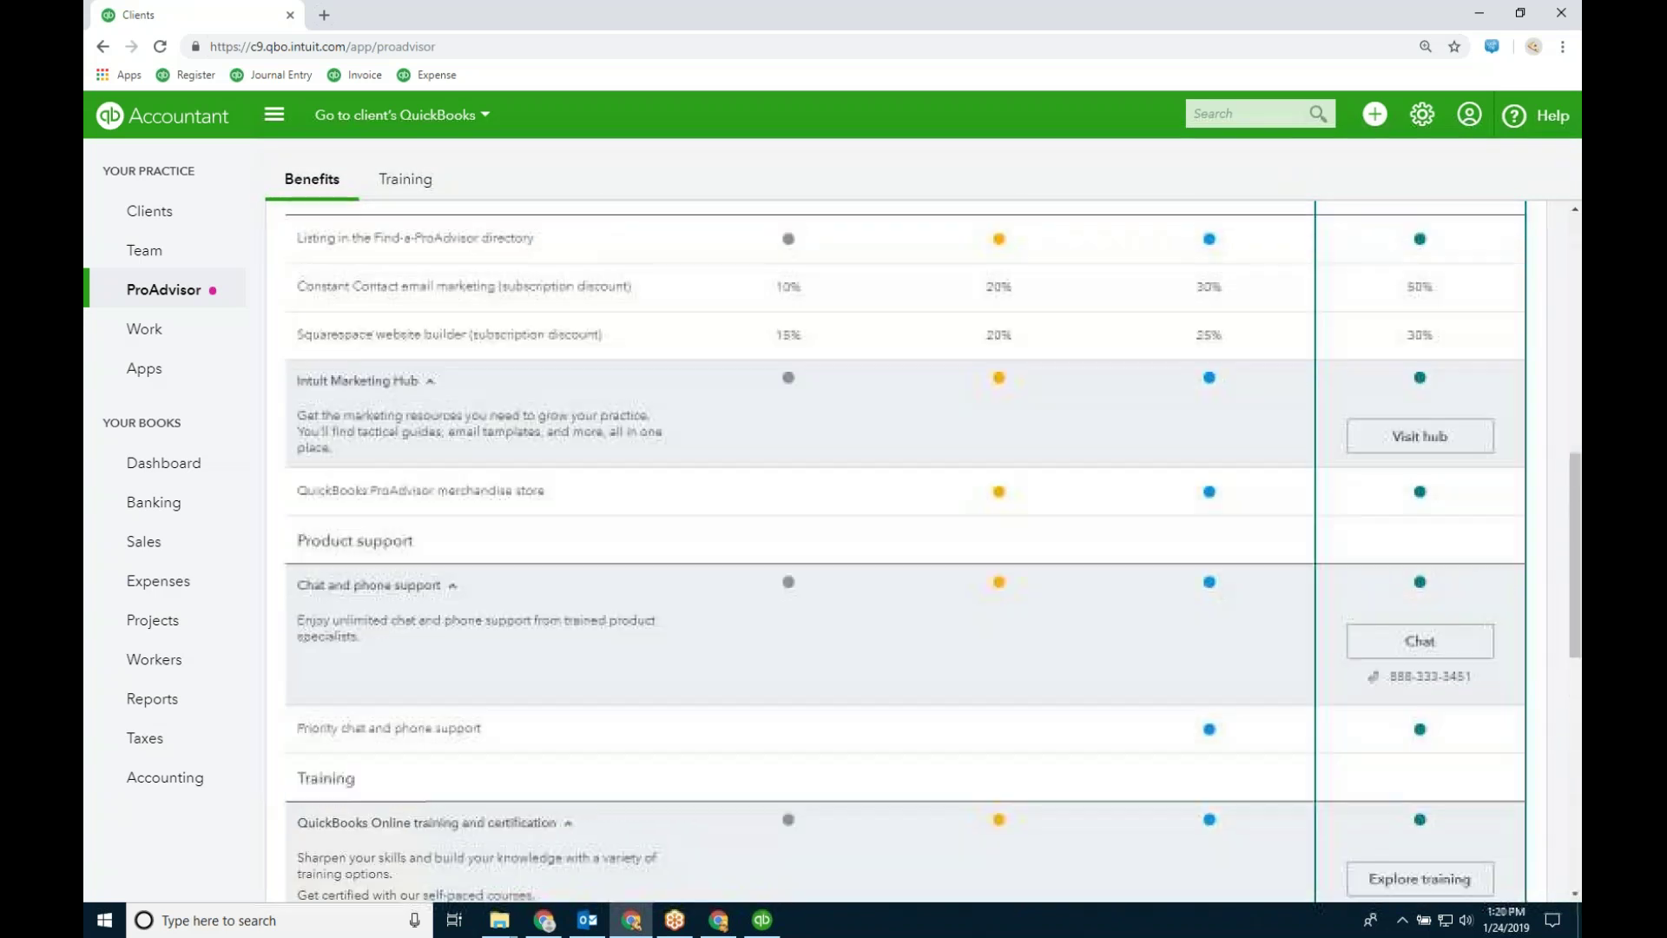
pyautogui.scroll(5, 954, 387)
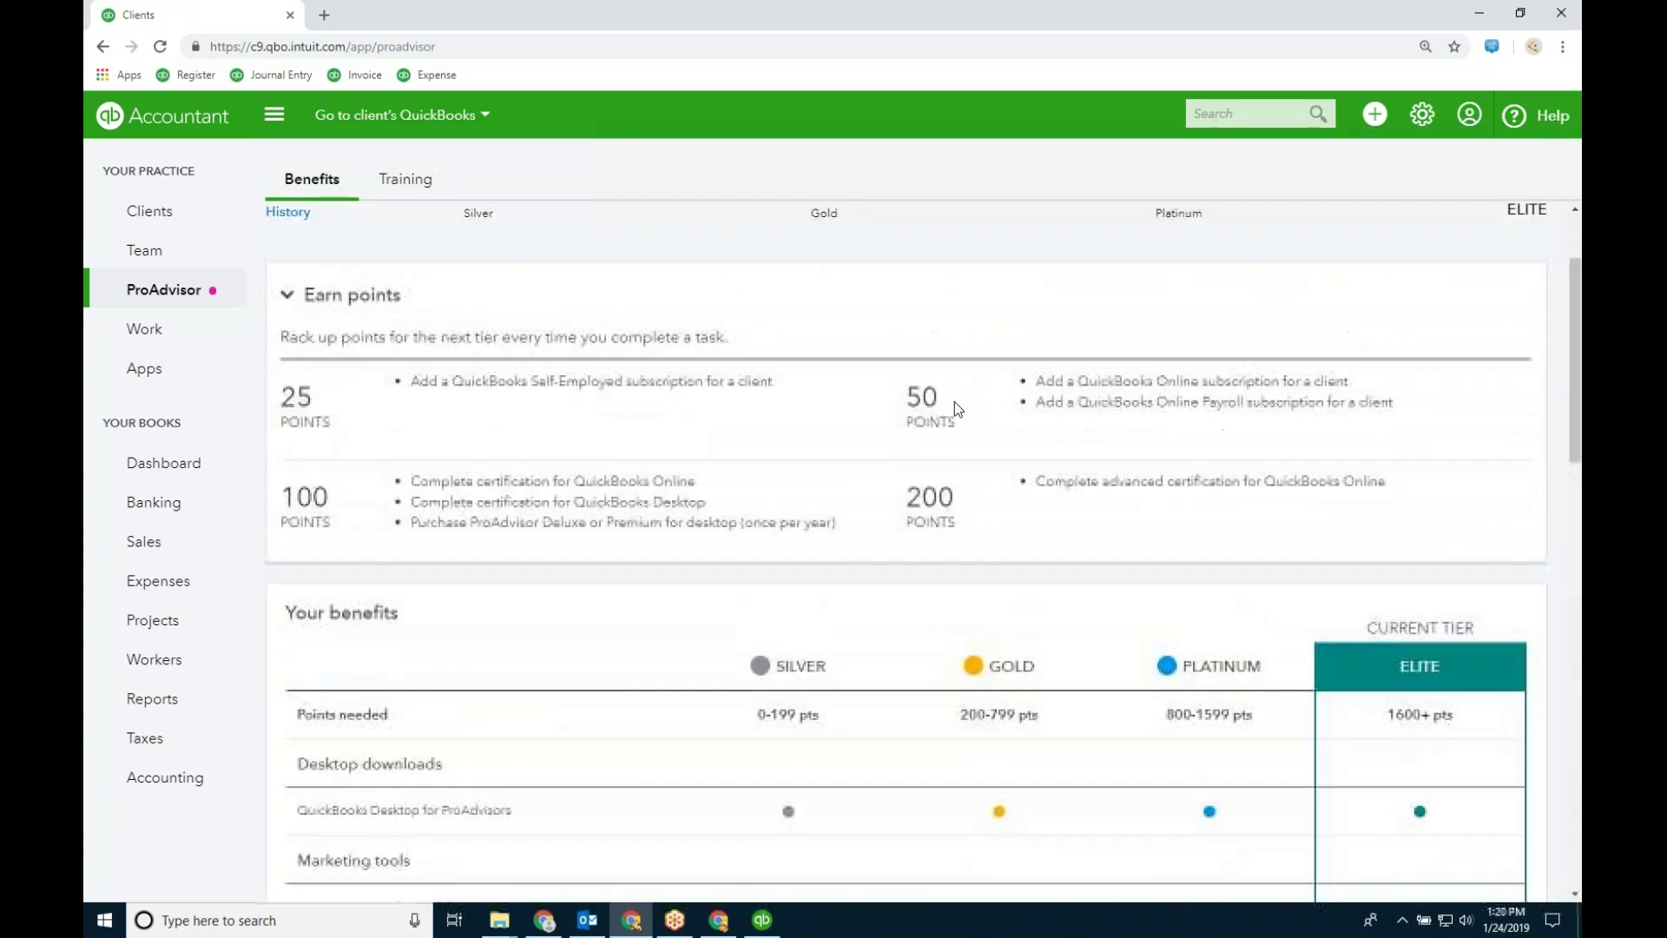
pyautogui.scroll(2, 946, 401)
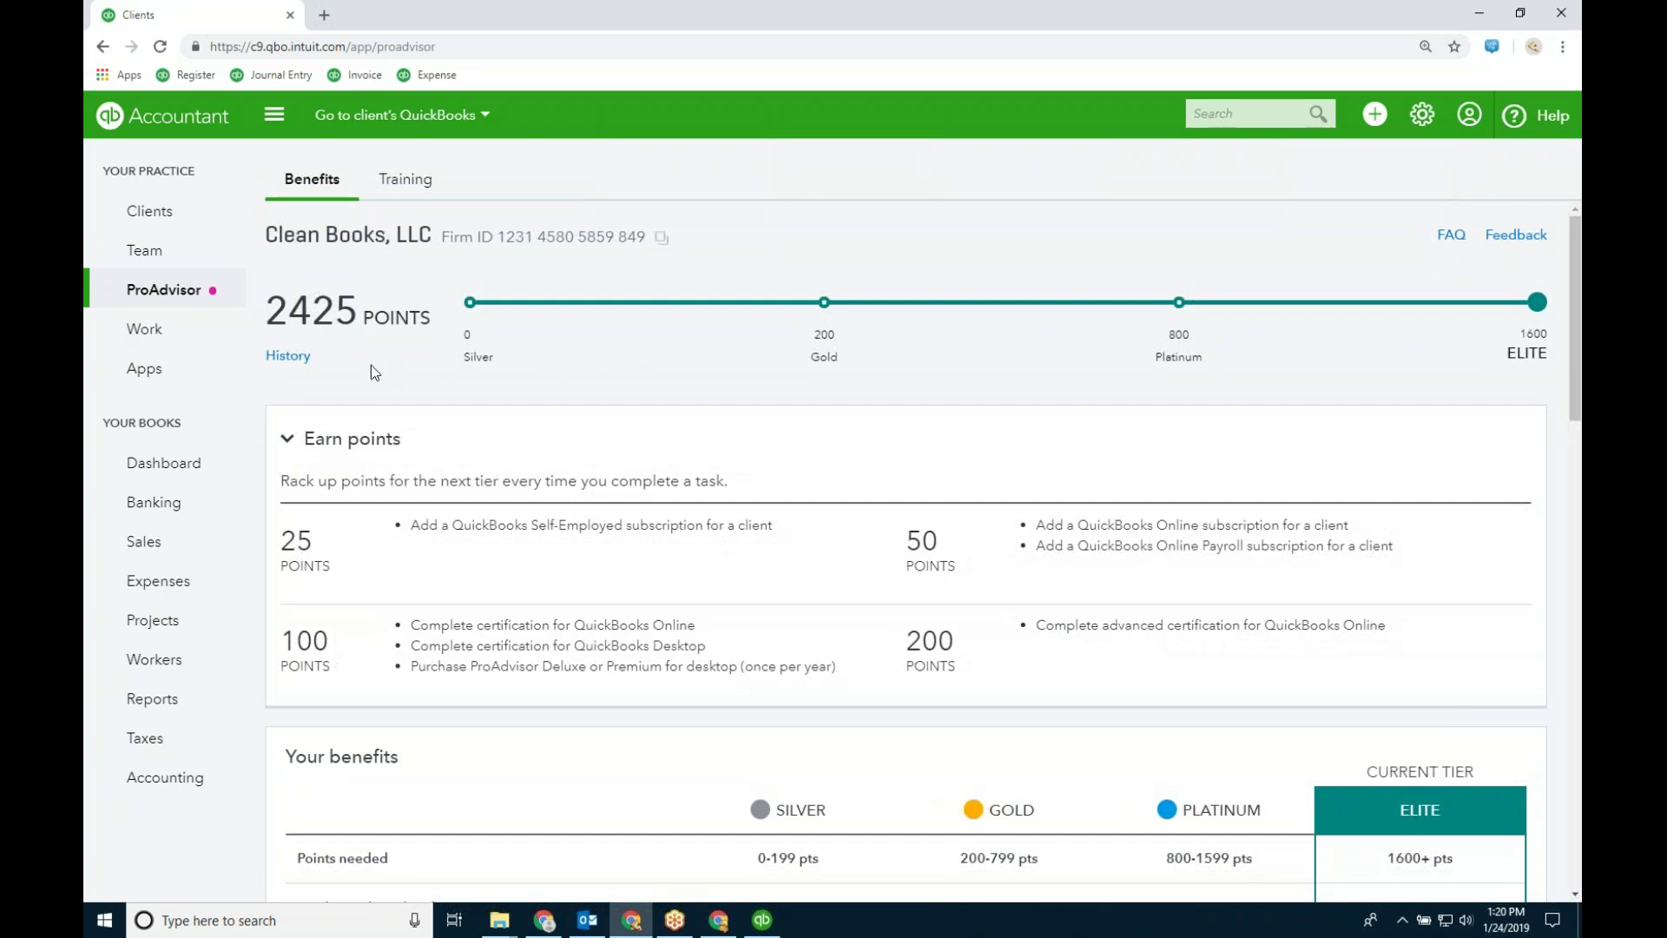
pyautogui.click(288, 356)
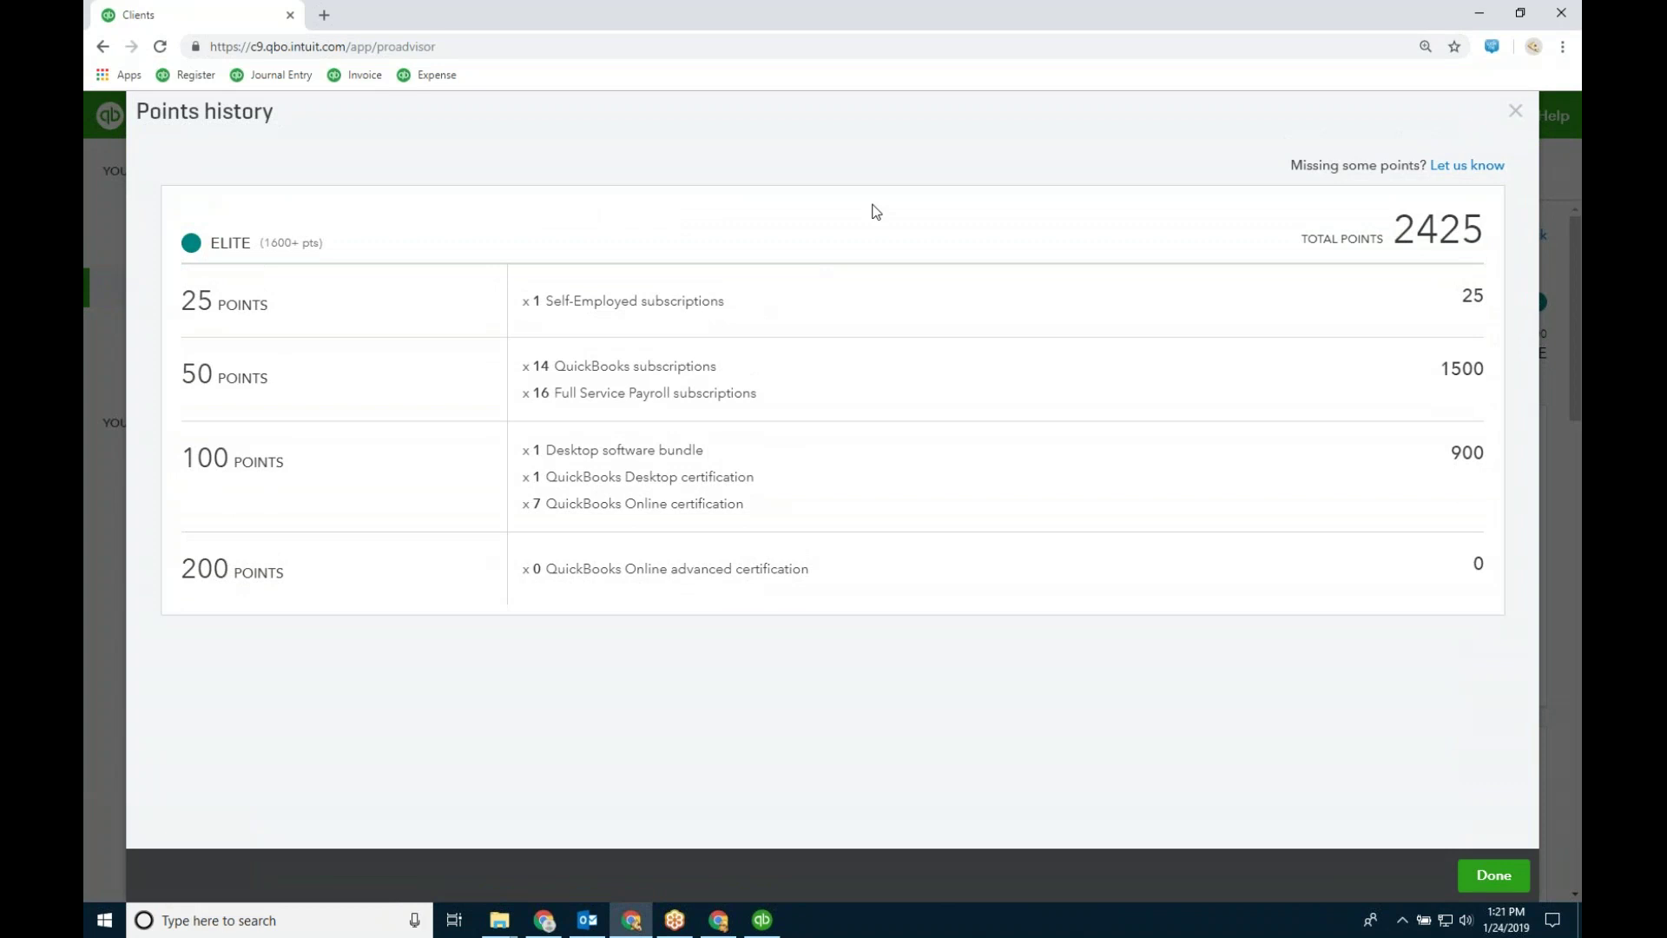
# Step: Close the Points history dialog to return to the ProAdvisor Benefits page
pyautogui.click(1516, 113)
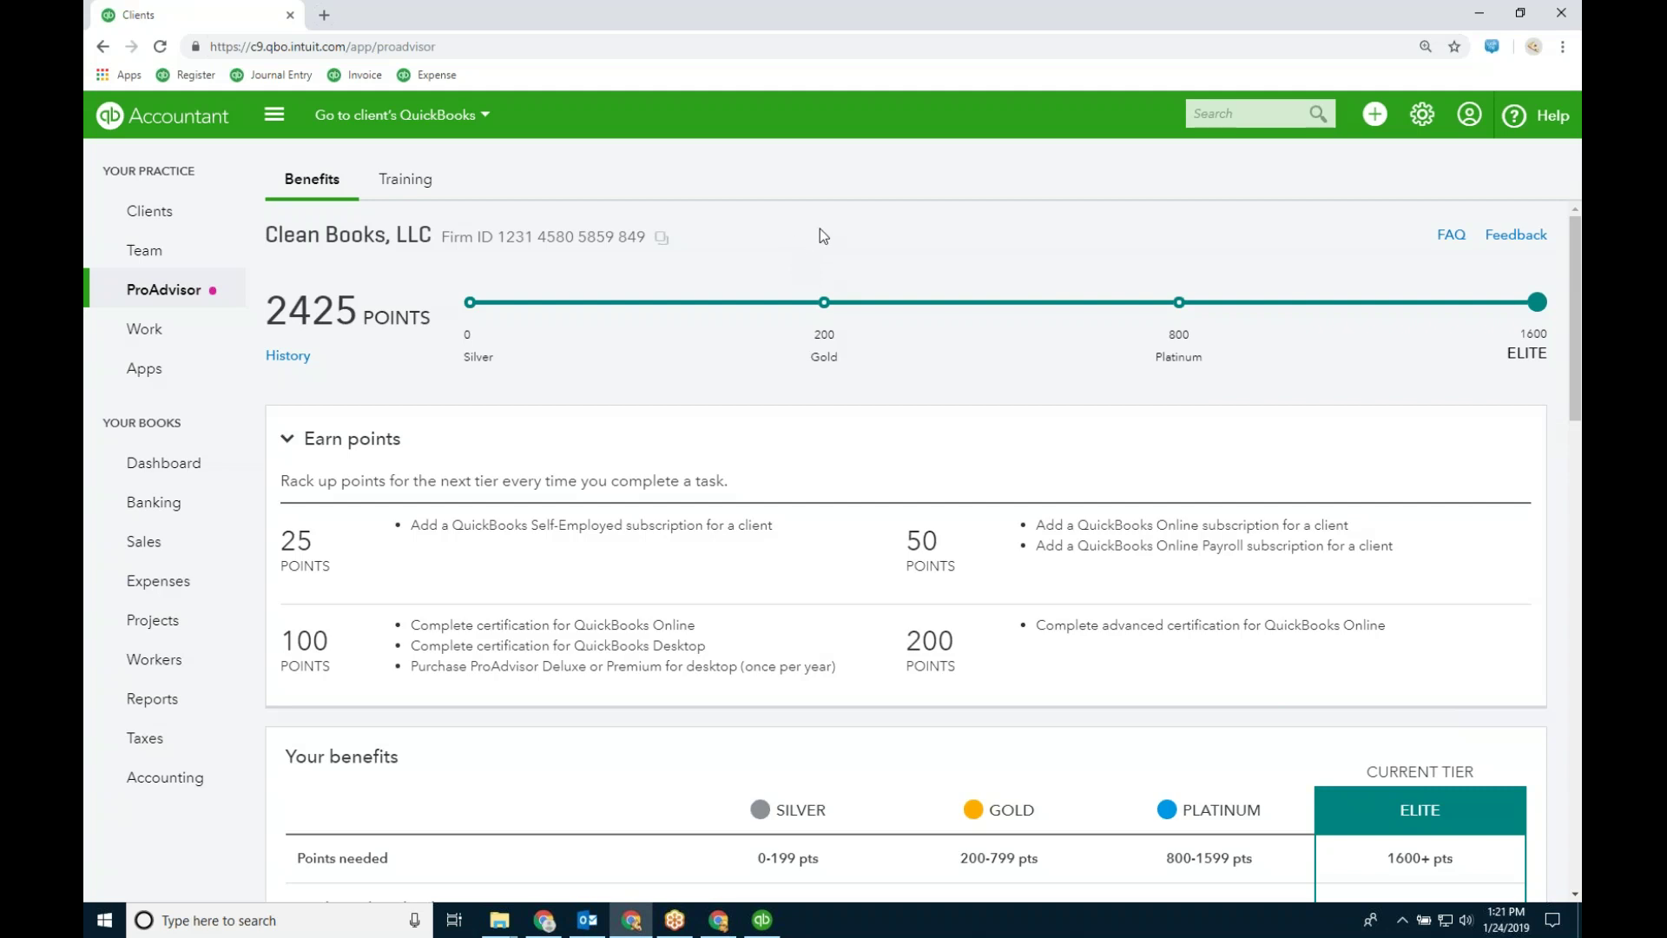
pyautogui.scroll(-3, 1108, 549)
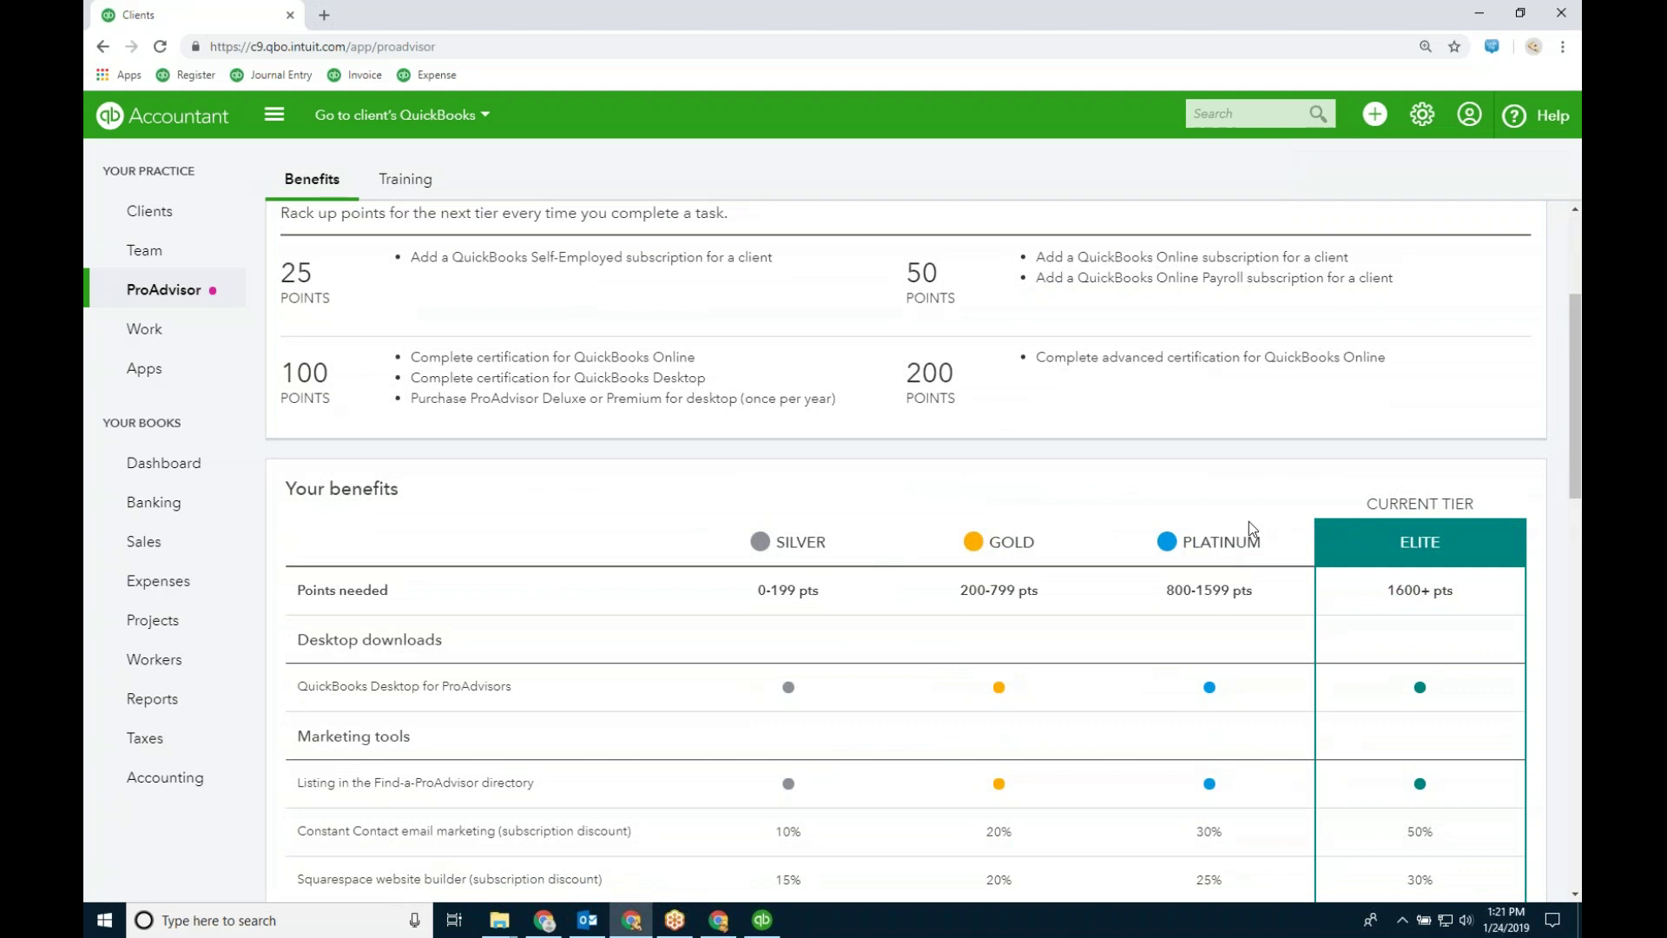
pyautogui.scroll(-2, 1374, 465)
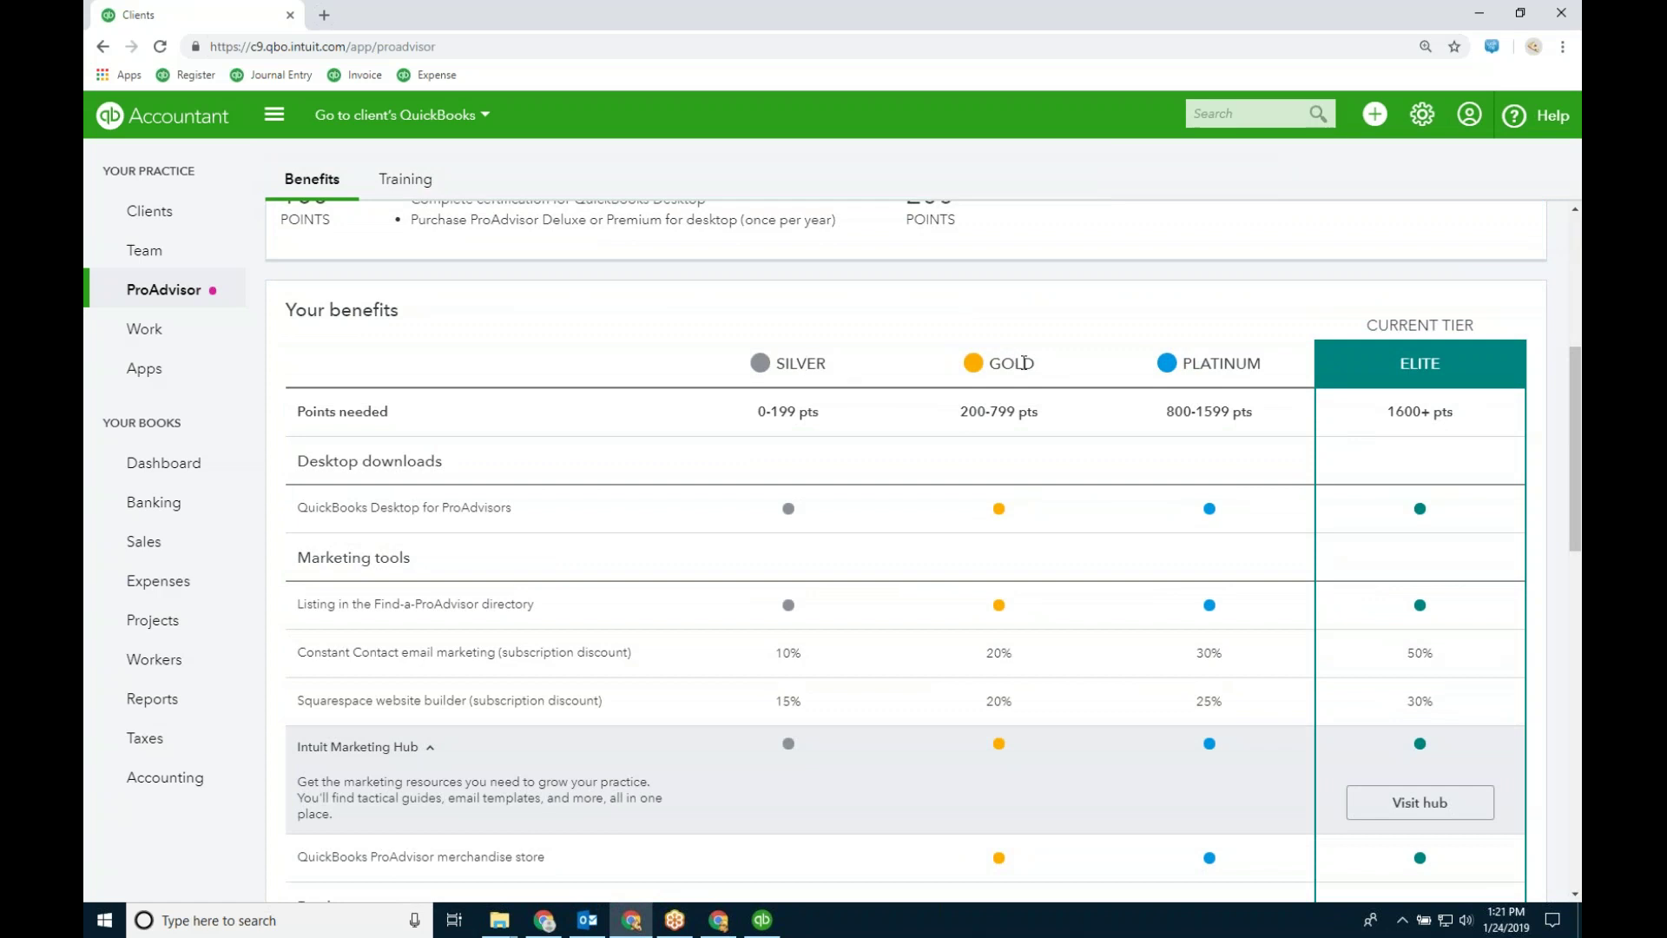
pyautogui.moveTo(1575, 380); pyautogui.dragTo(1575, 715)
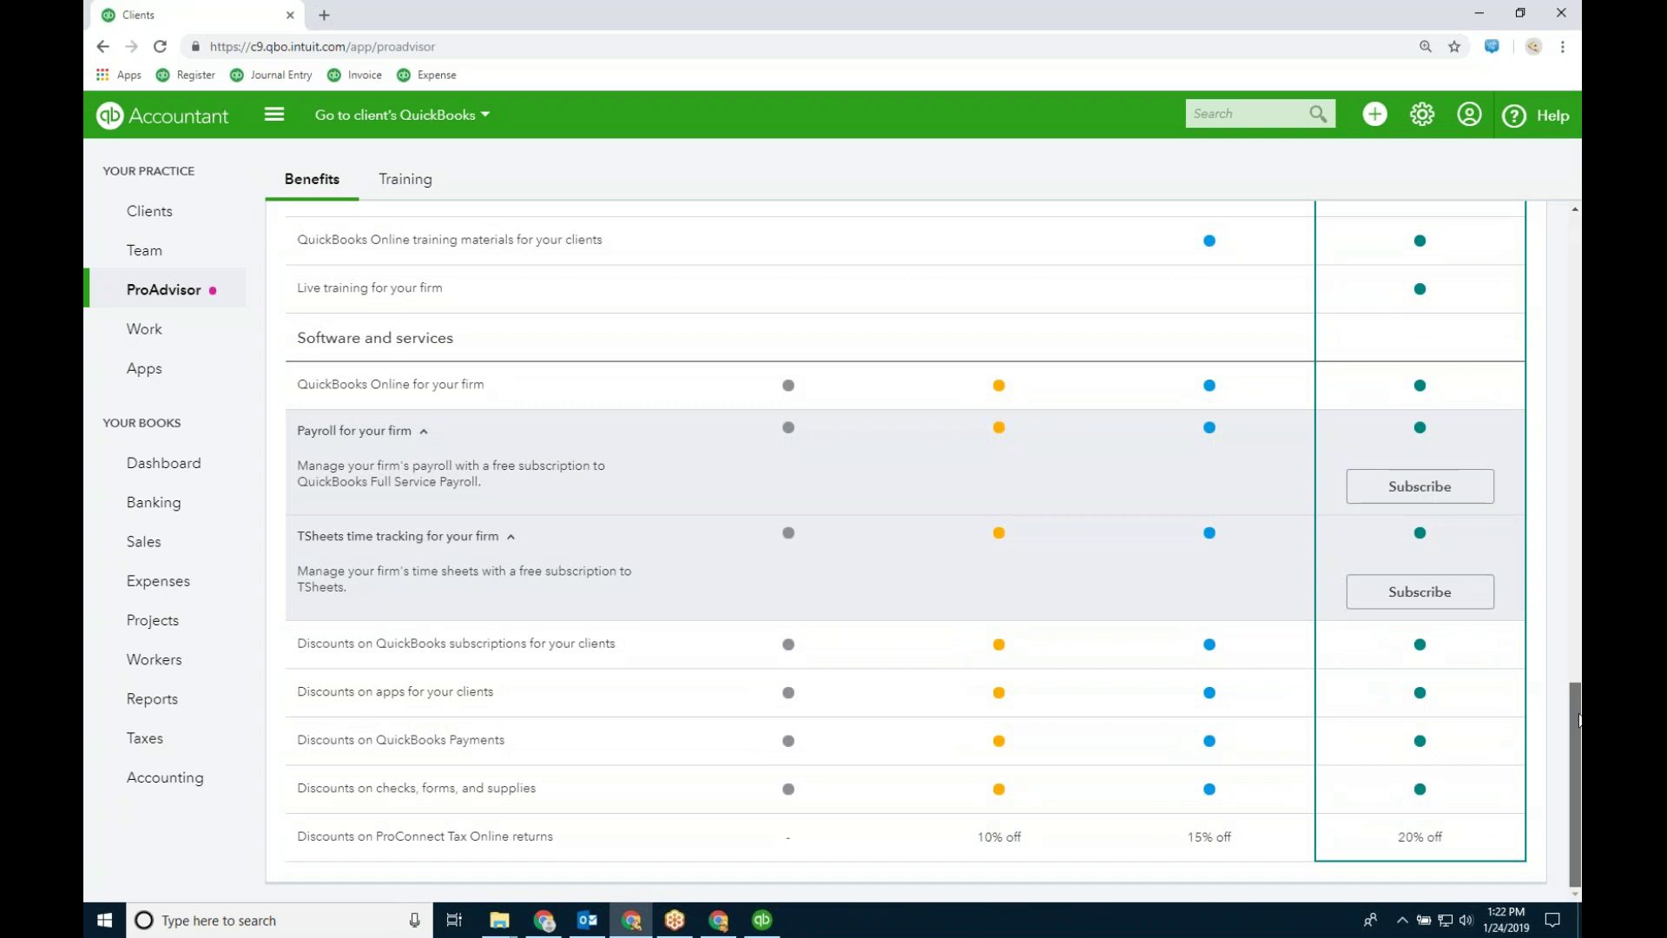
pyautogui.moveTo(1578, 716); pyautogui.dragTo(1579, 460)
pyautogui.scroll(8, 1092, 235)
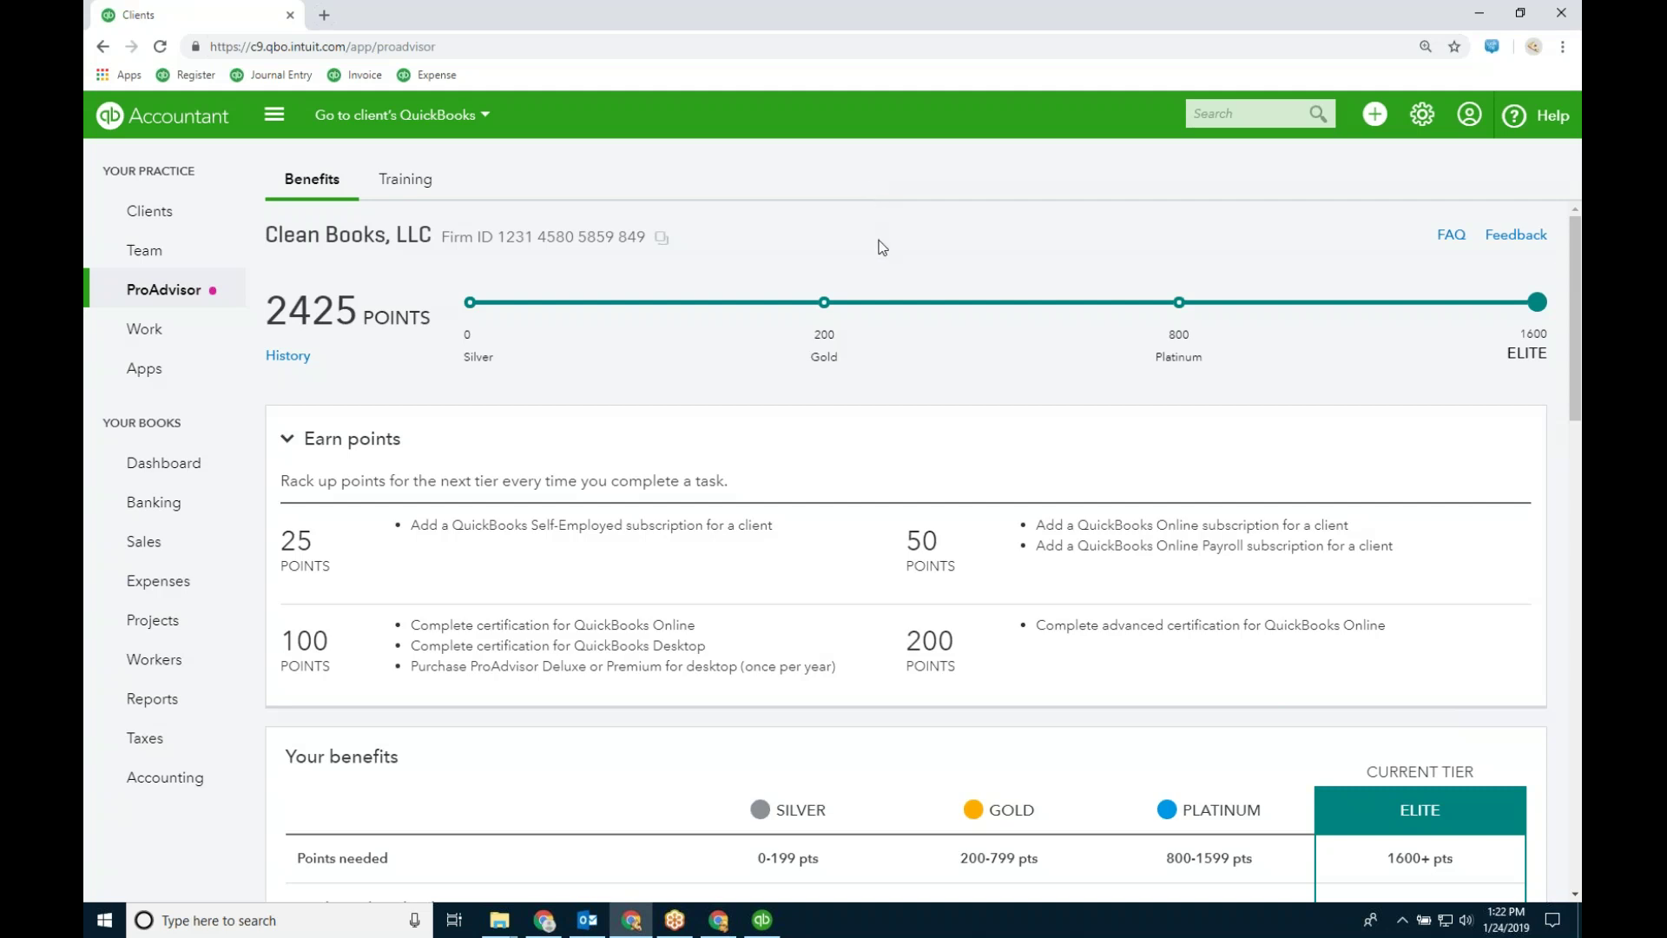
# Step: Expand QuickBooks Desktop for ProAdvisors and start its download, opening the QuickBooks account page
pyautogui.scroll(-5, 882, 246)
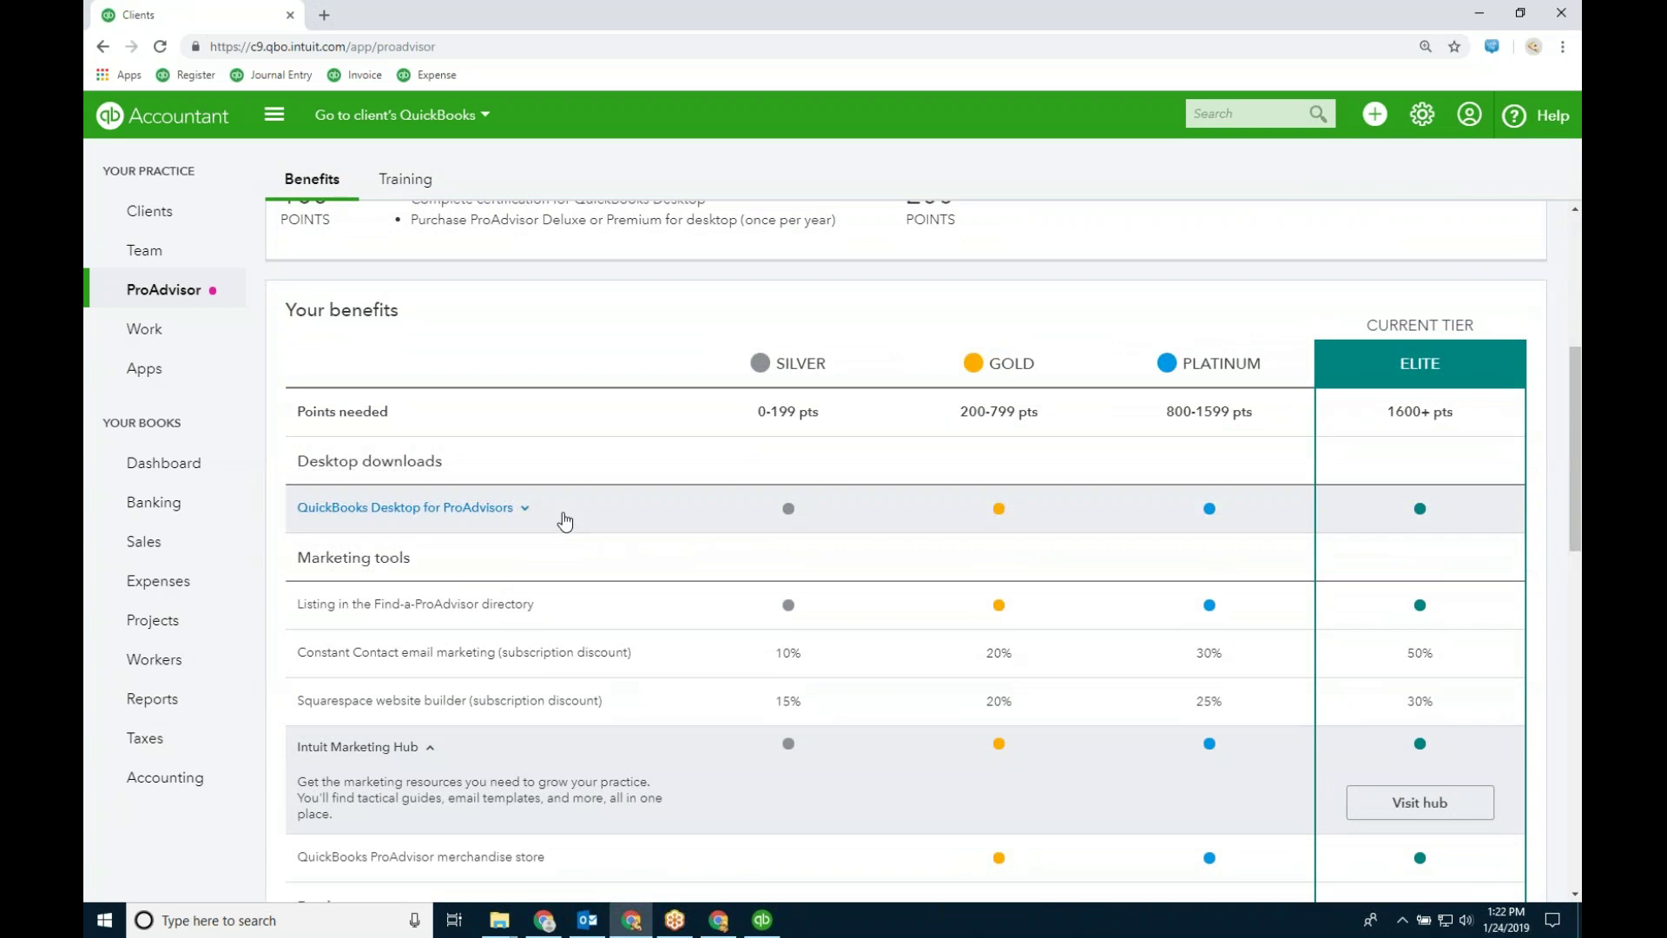
pyautogui.click(563, 518)
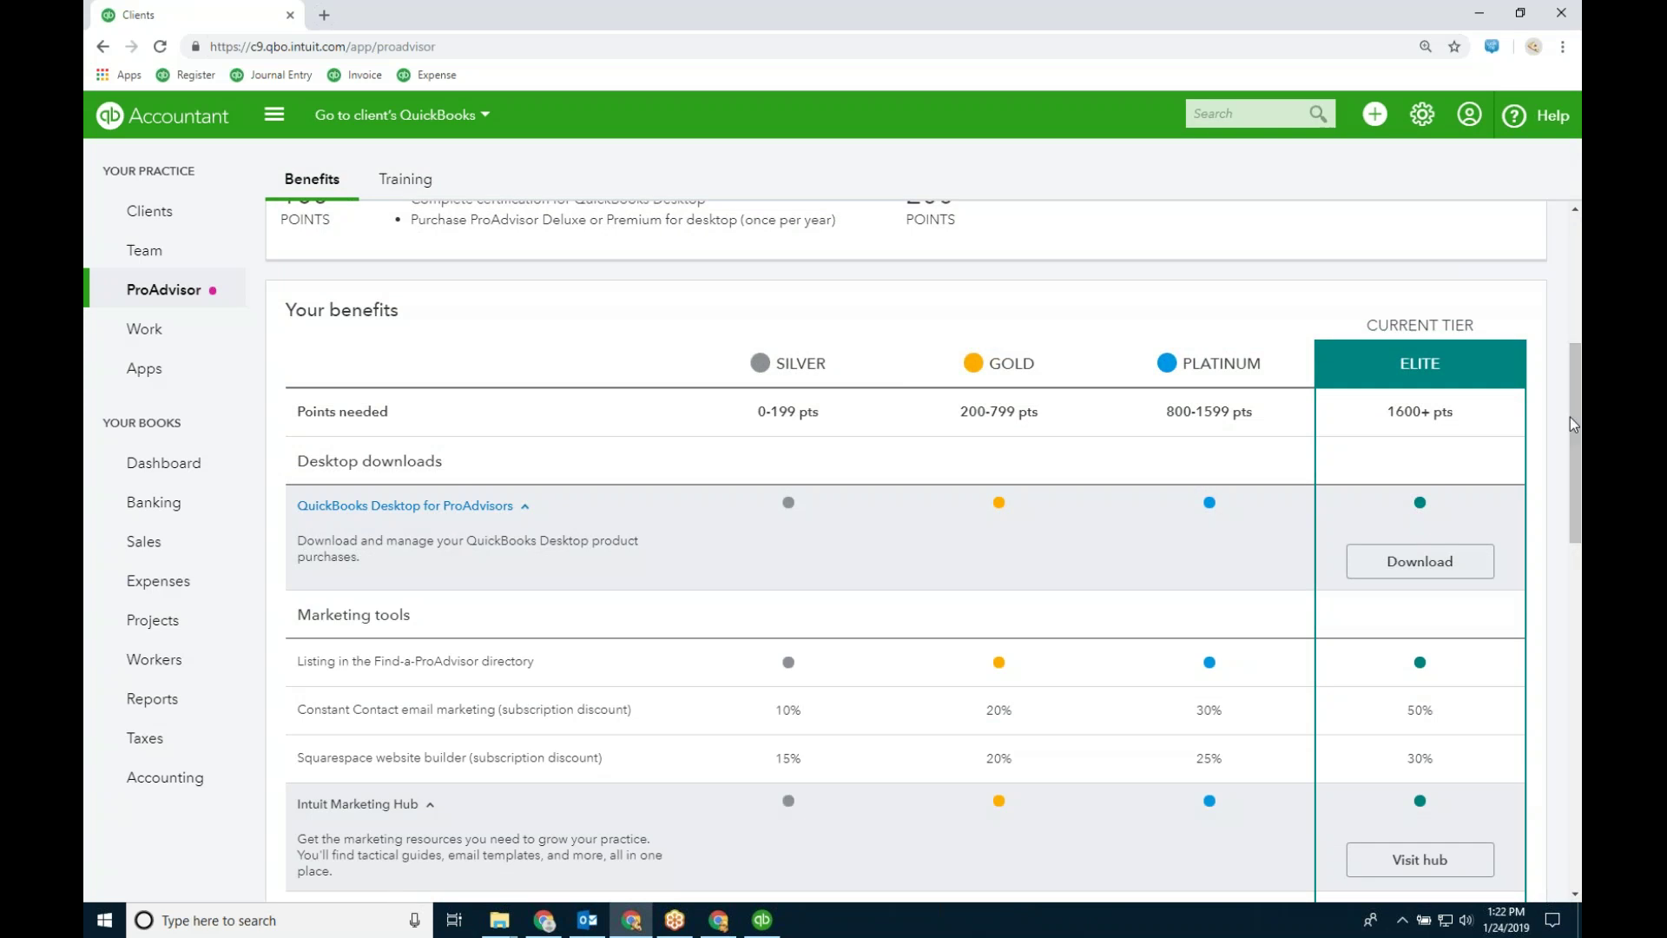
pyautogui.moveTo(1570, 416); pyautogui.dragTo(1570, 291)
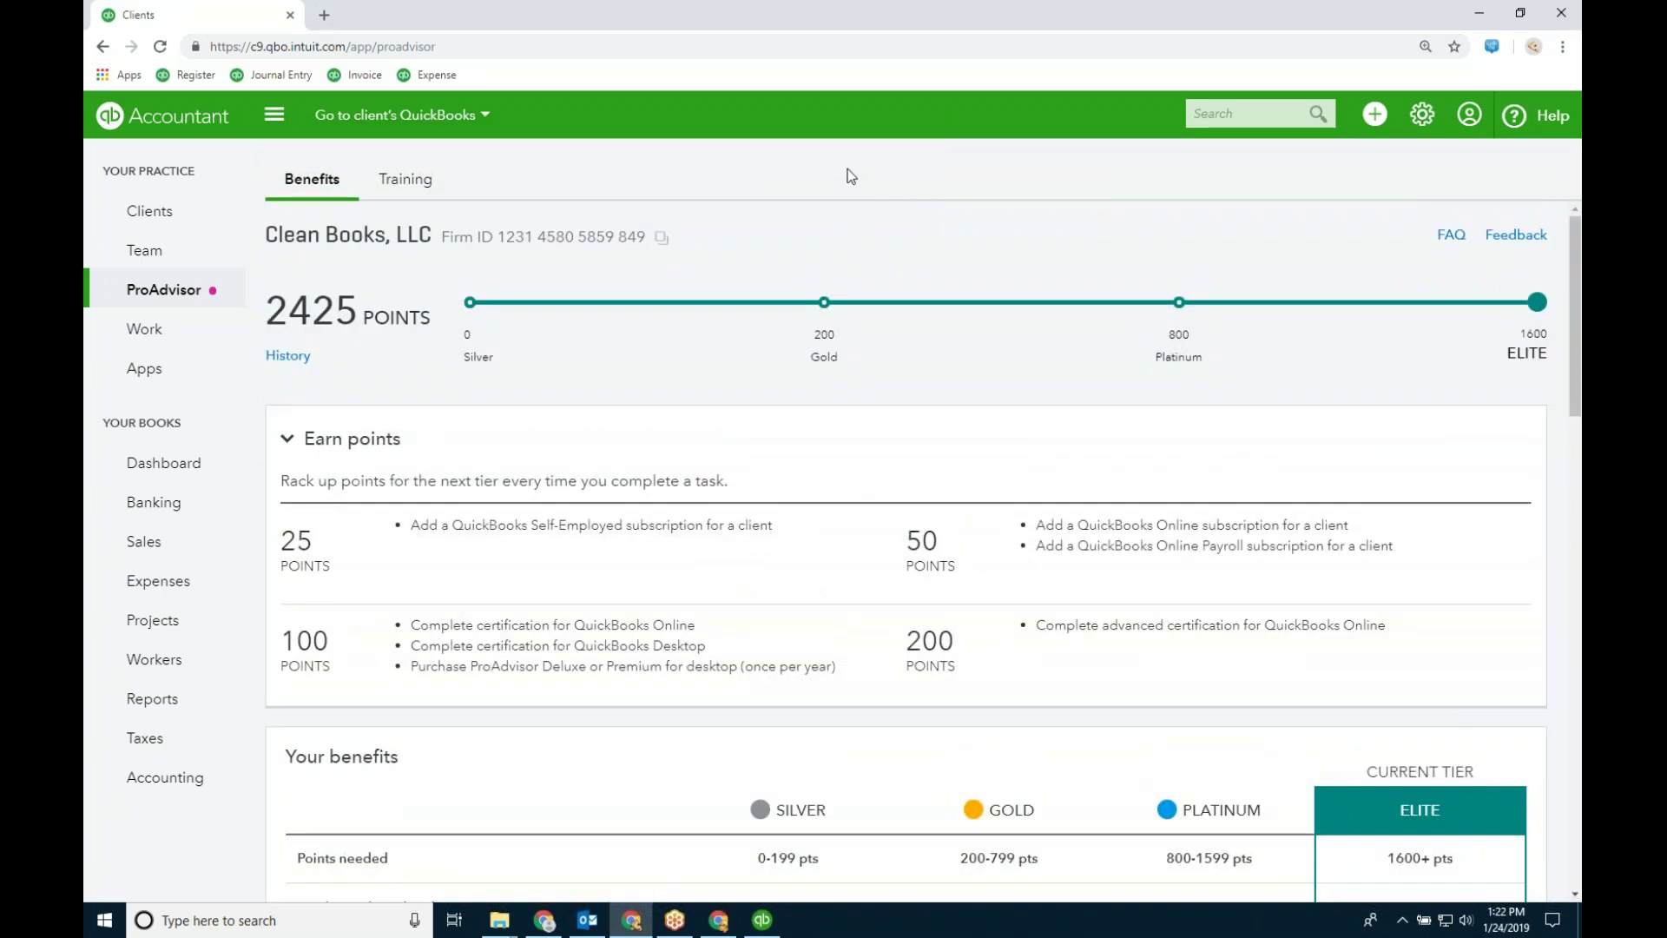
pyautogui.scroll(-4, 919, 674)
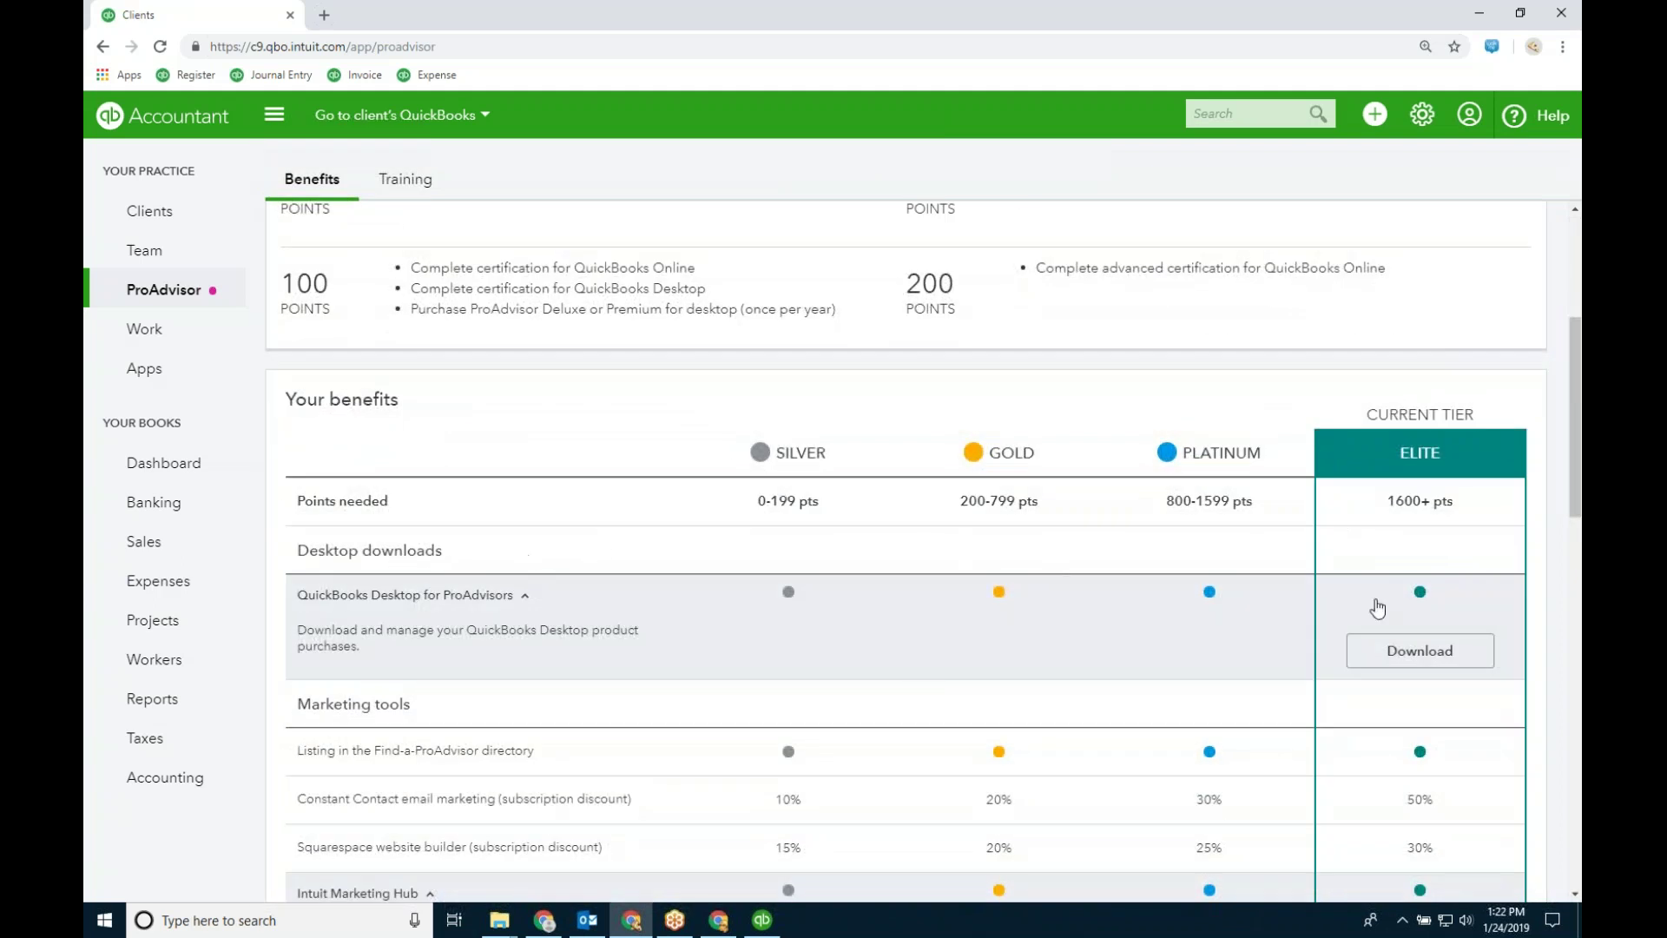
pyautogui.click(1421, 653)
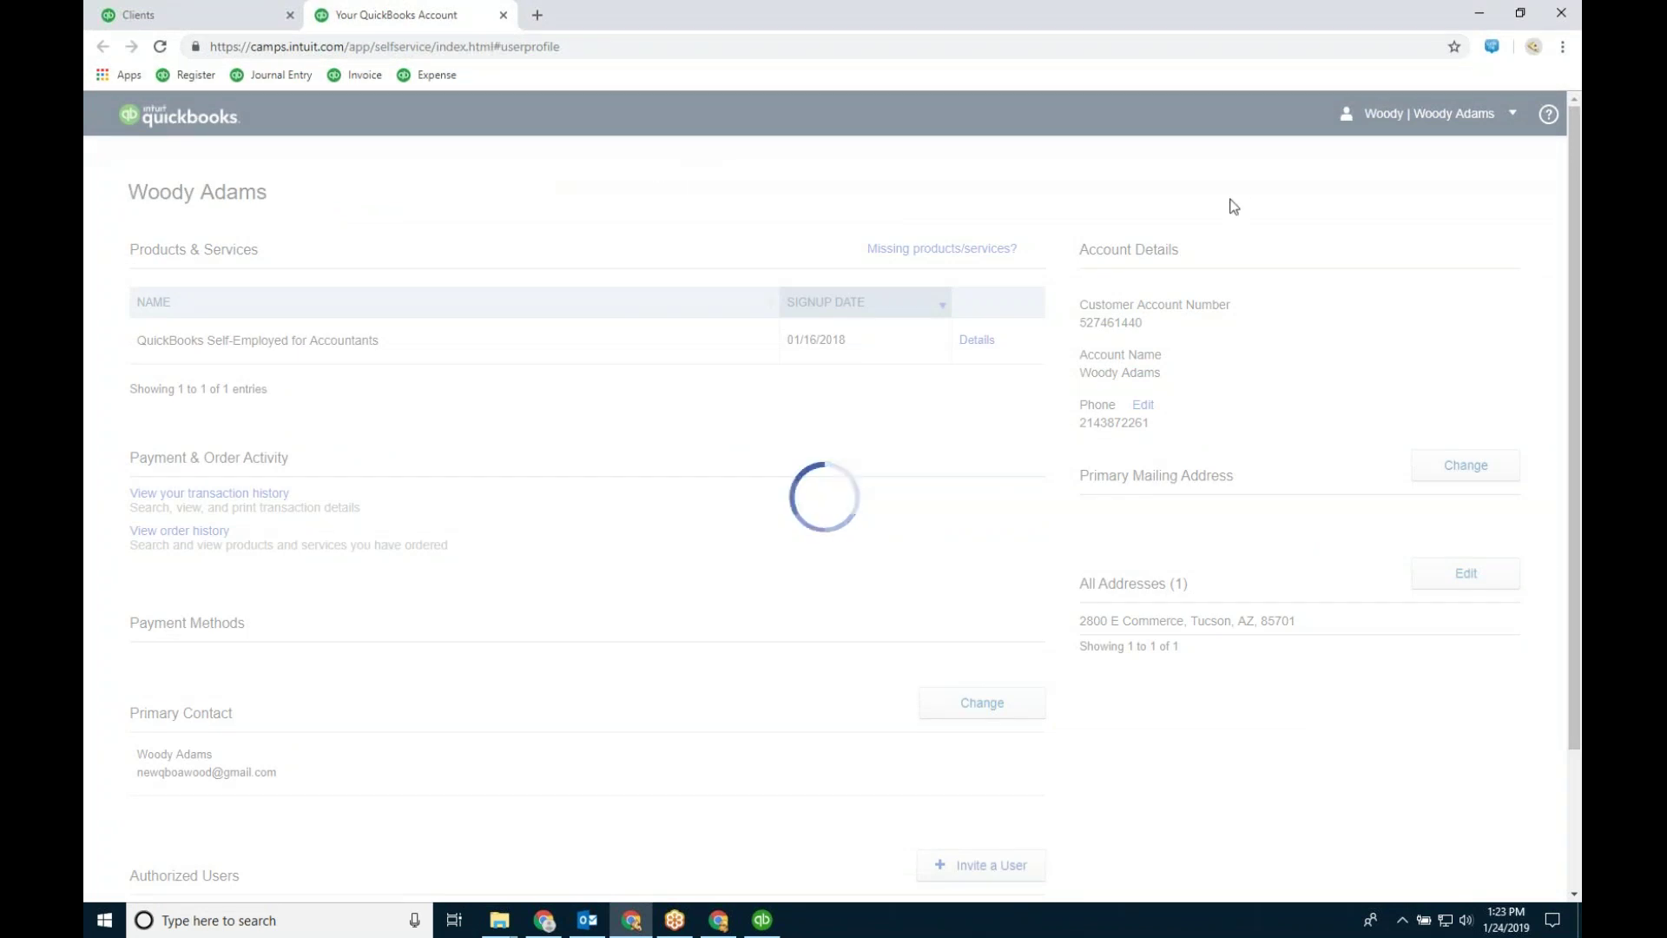
# Step: Look over the Your QuickBooks Account page, then close that browser tab
pyautogui.click(1515, 131)
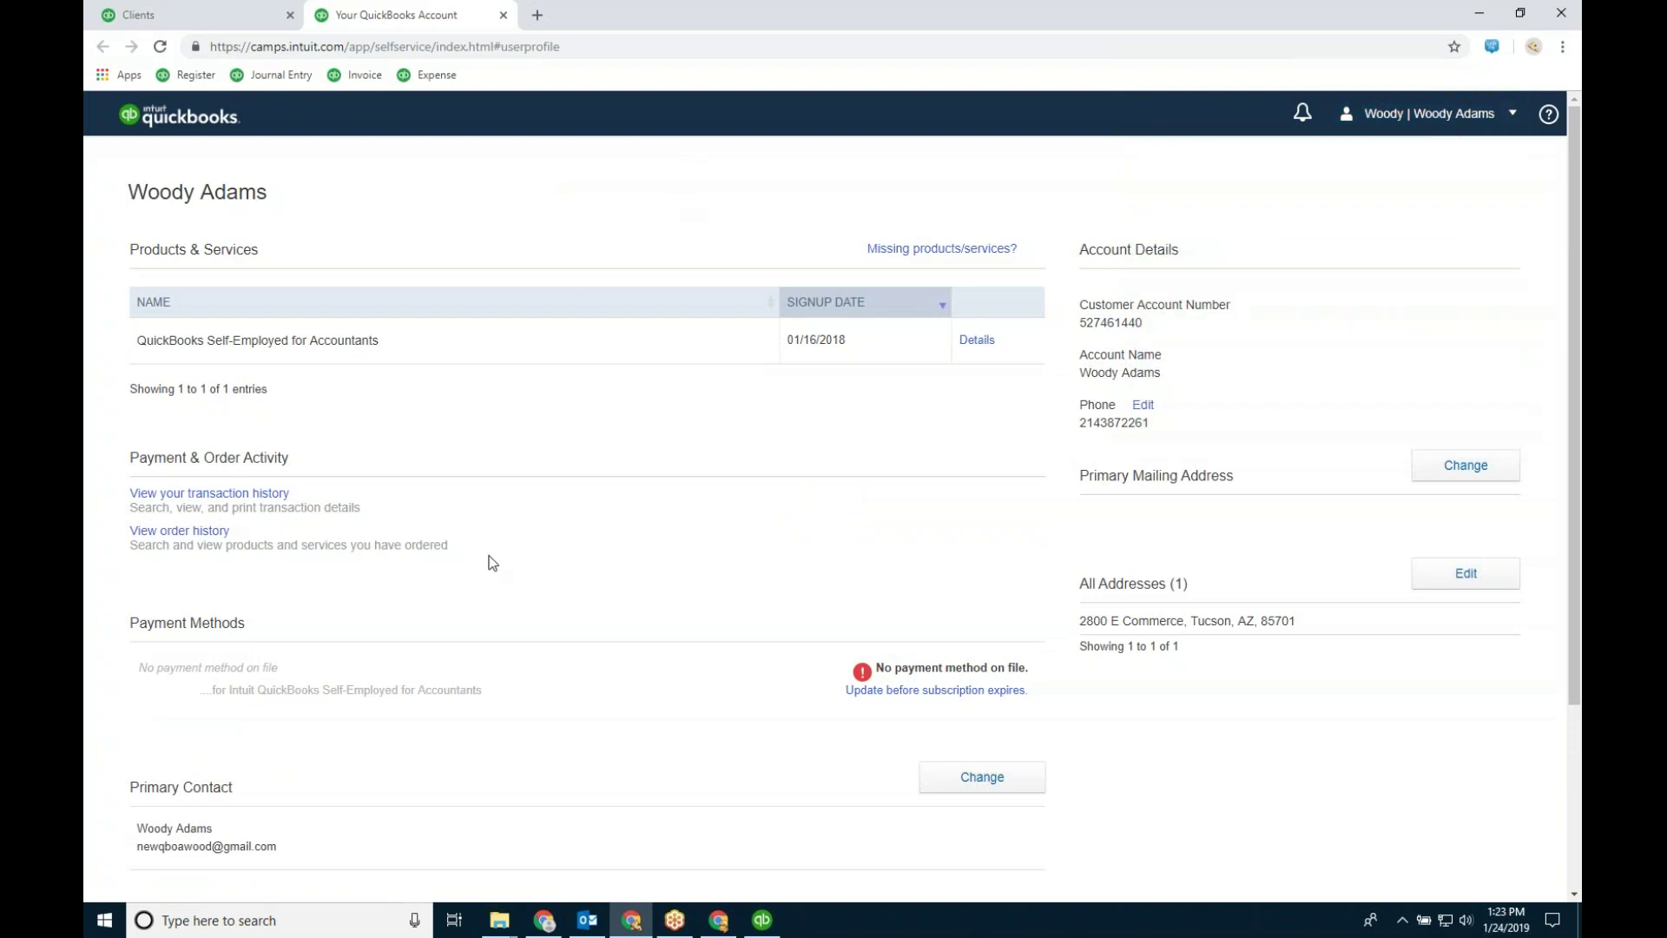
pyautogui.scroll(-2, 555, 428)
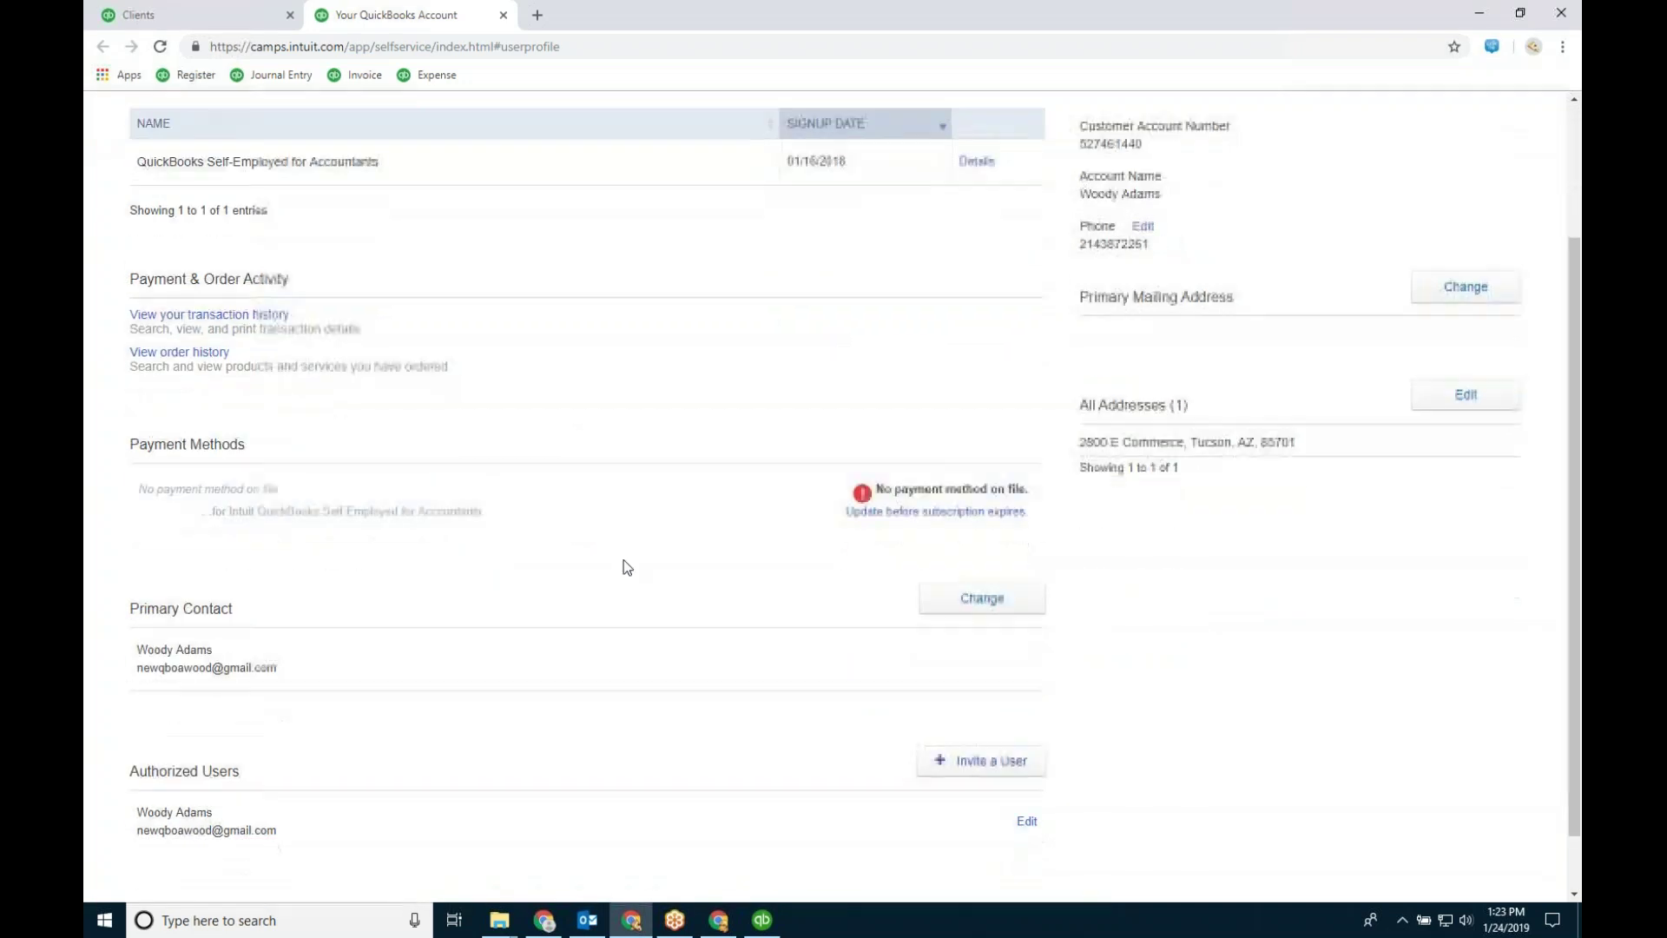
pyautogui.scroll(1, 602, 430)
pyautogui.scroll(1, 605, 432)
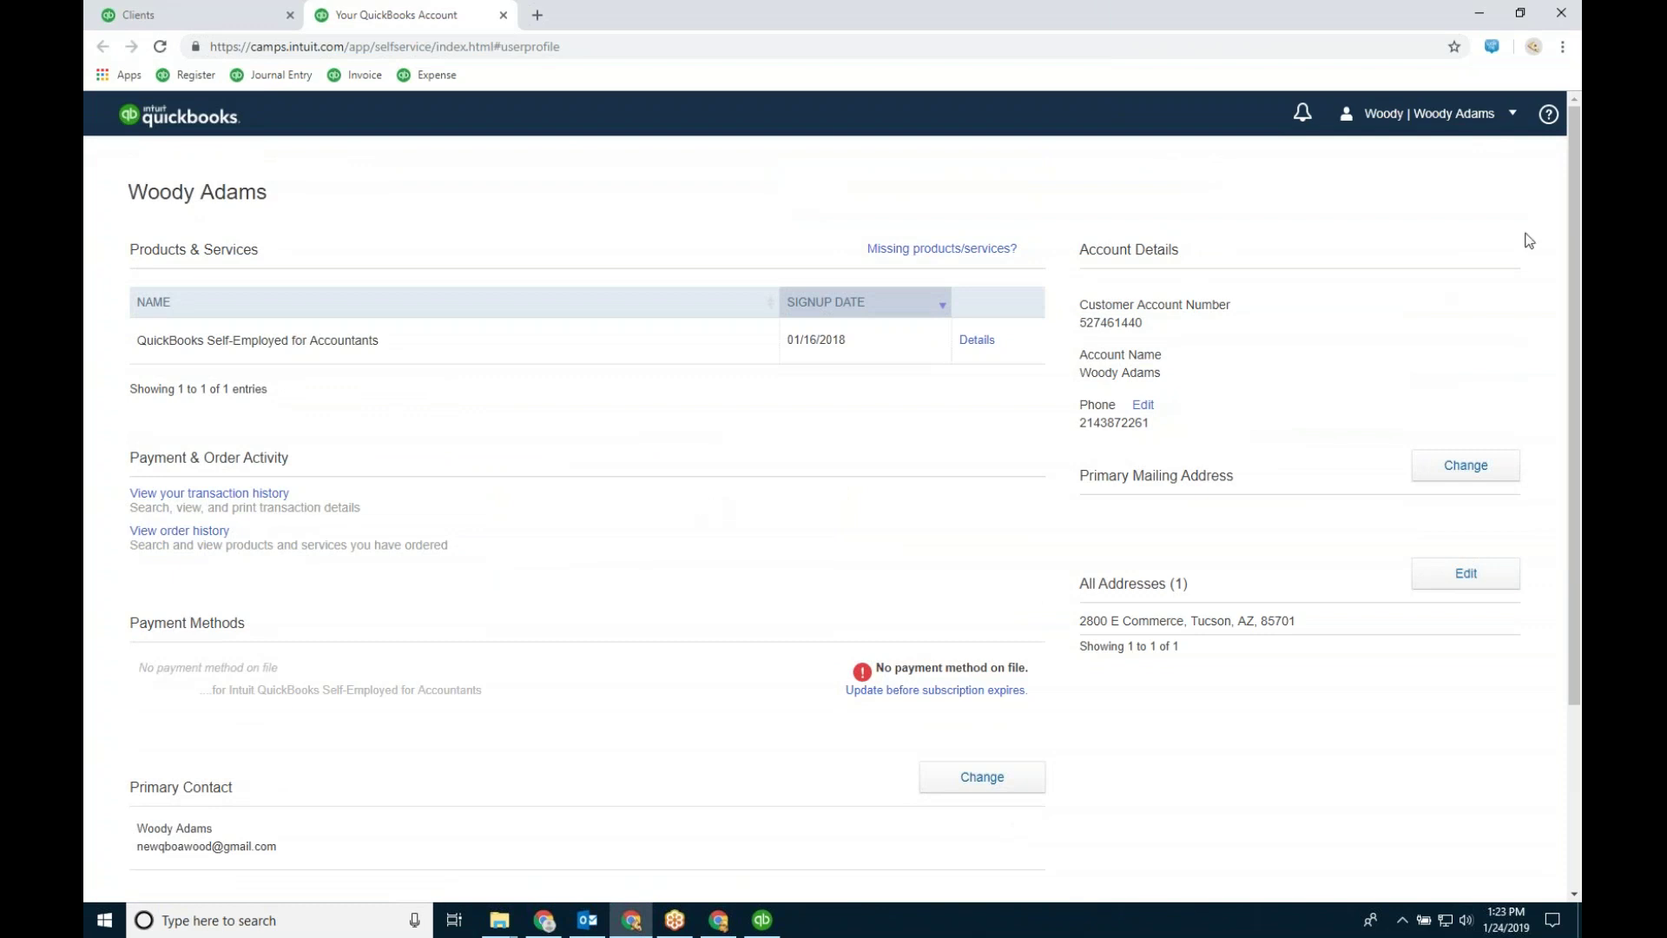
pyautogui.click(503, 15)
# Step: Switch to ProAdvisor Training and browse the QuickBooks Online and Specialty course lists
pyautogui.click(404, 178)
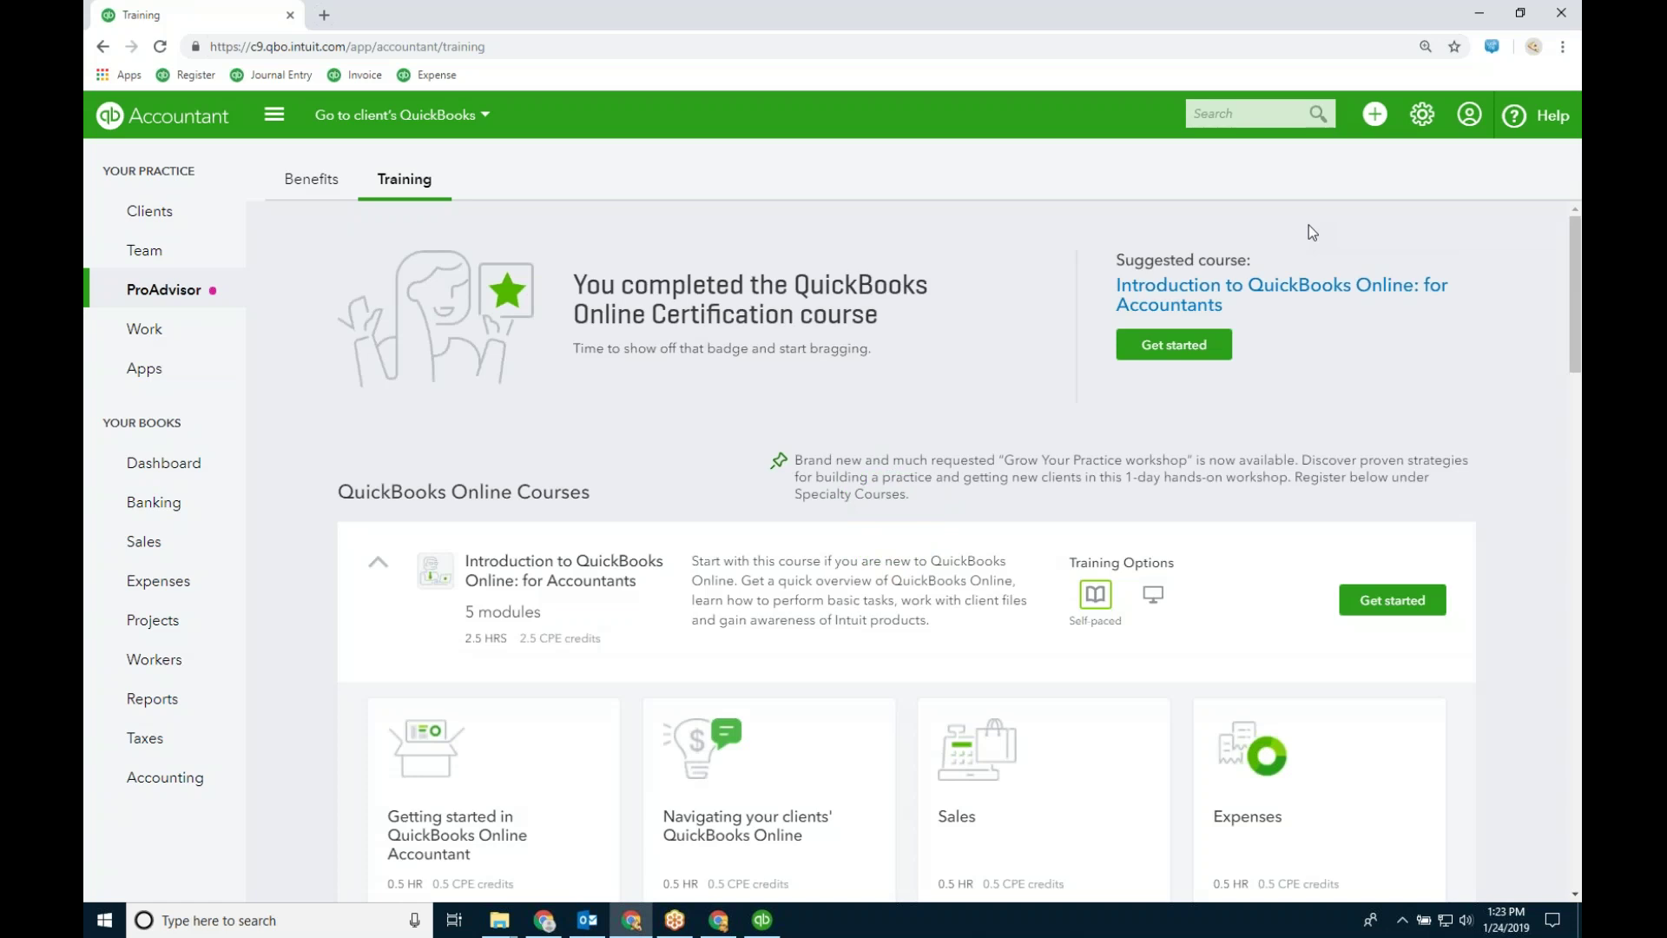
pyautogui.scroll(-6, 1498, 435)
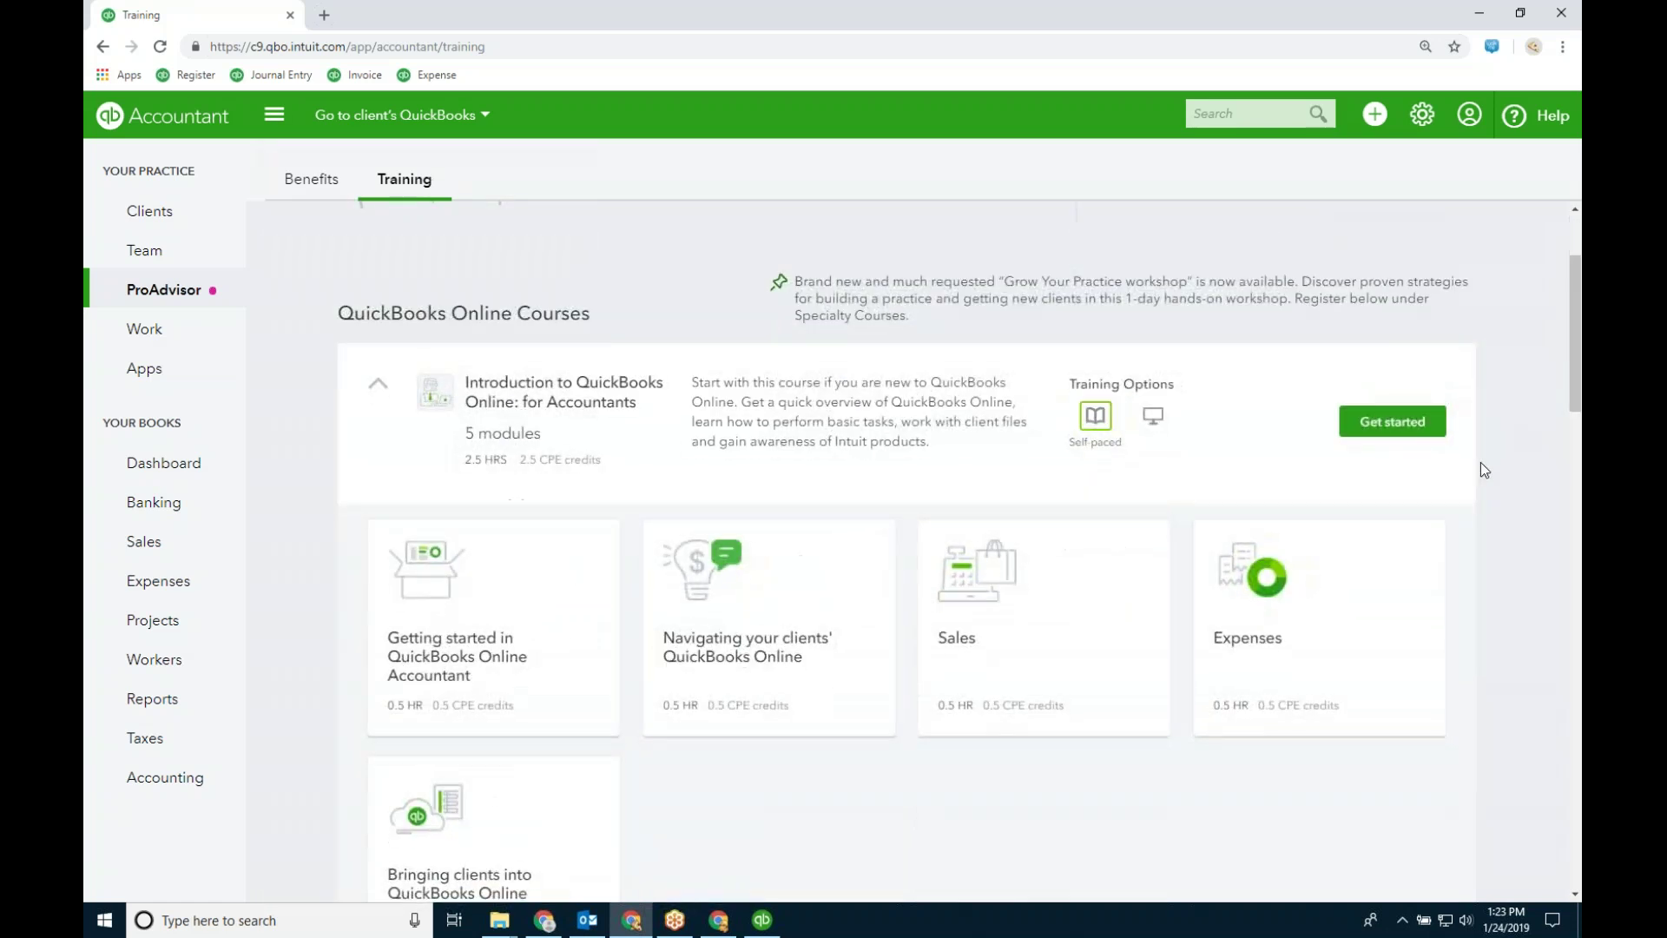
pyautogui.scroll(2, 1474, 483)
pyautogui.scroll(-4, 1474, 480)
pyautogui.scroll(-1, 1471, 482)
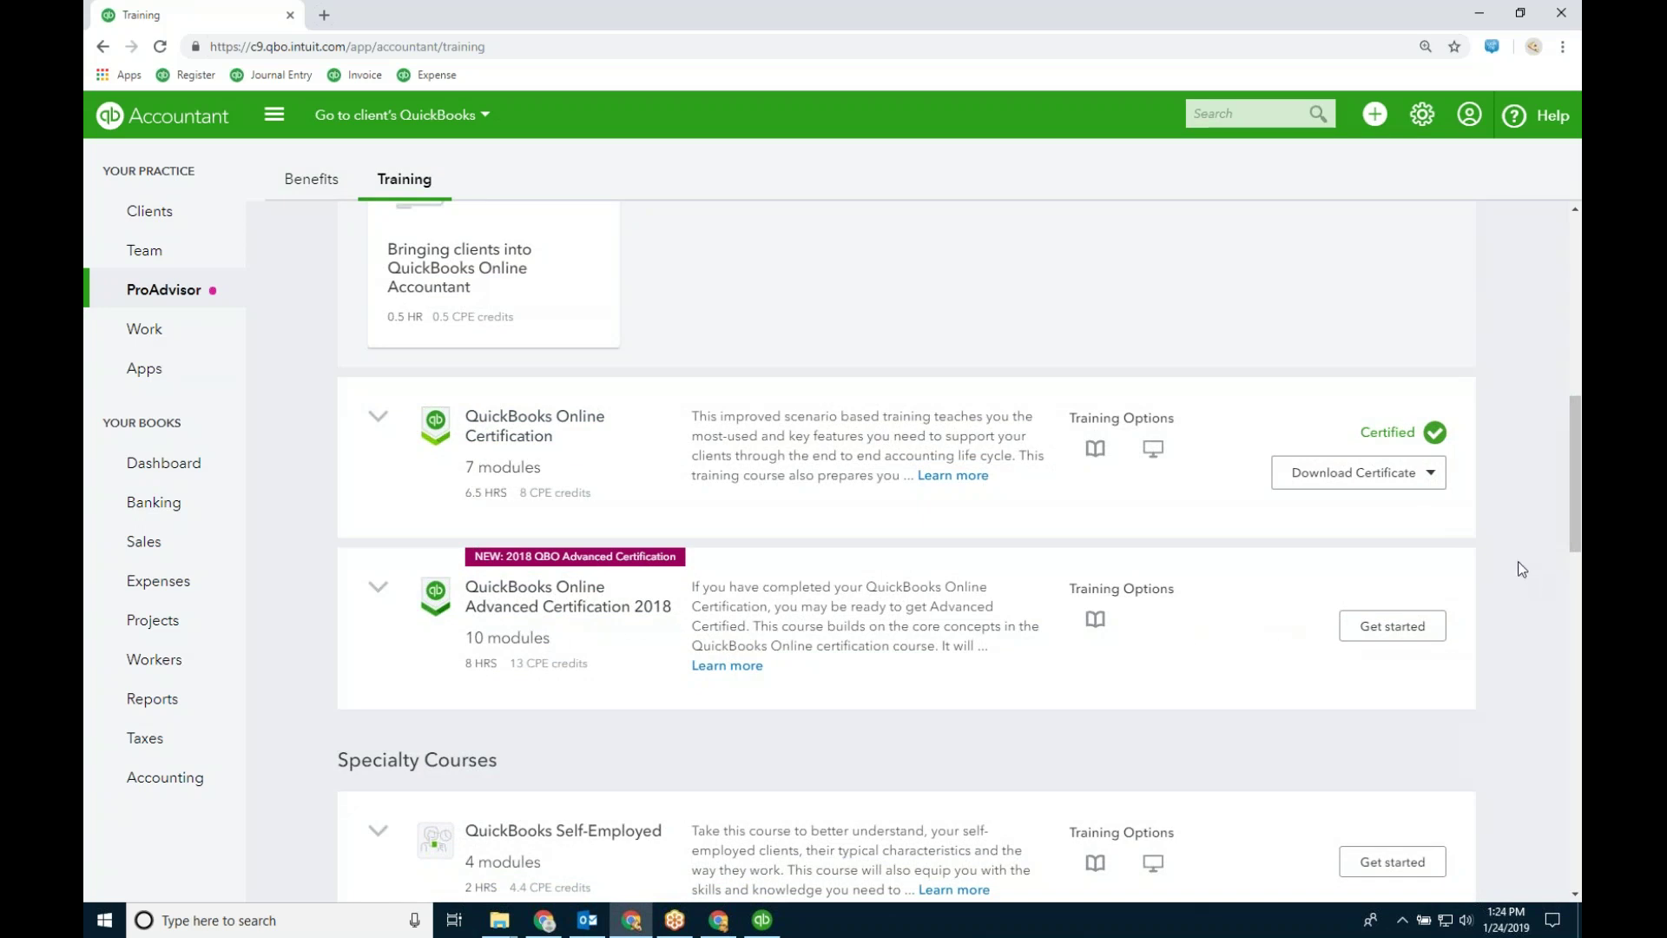
pyautogui.scroll(-2, 1518, 563)
pyautogui.scroll(-2, 1517, 563)
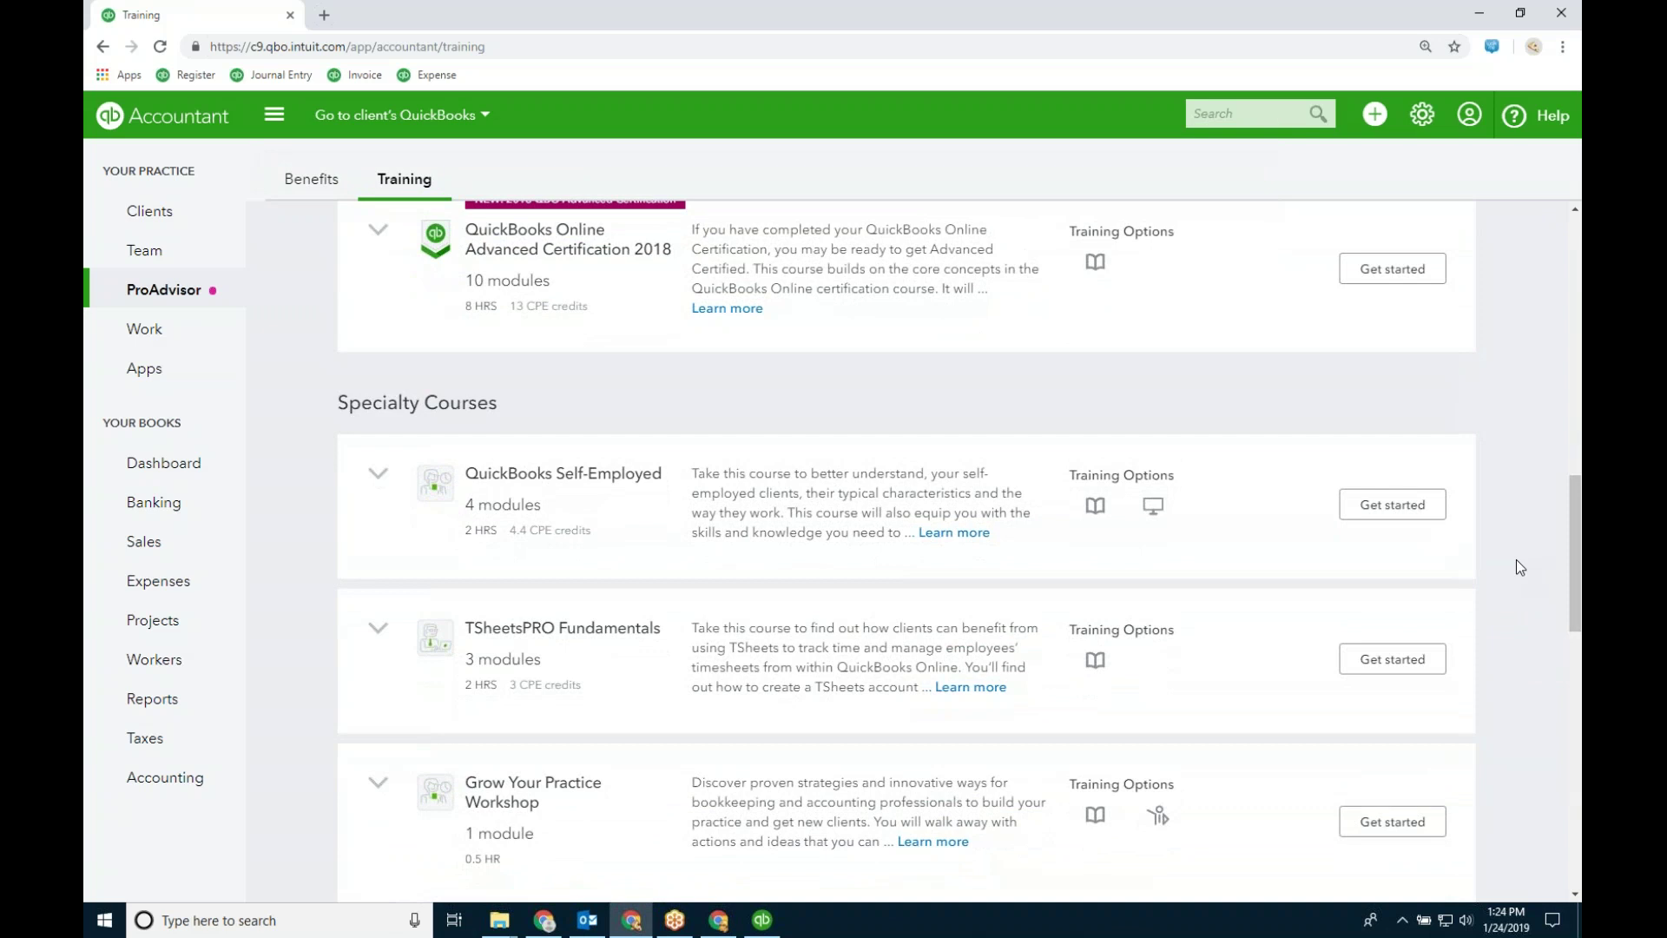
pyautogui.scroll(4, 1517, 563)
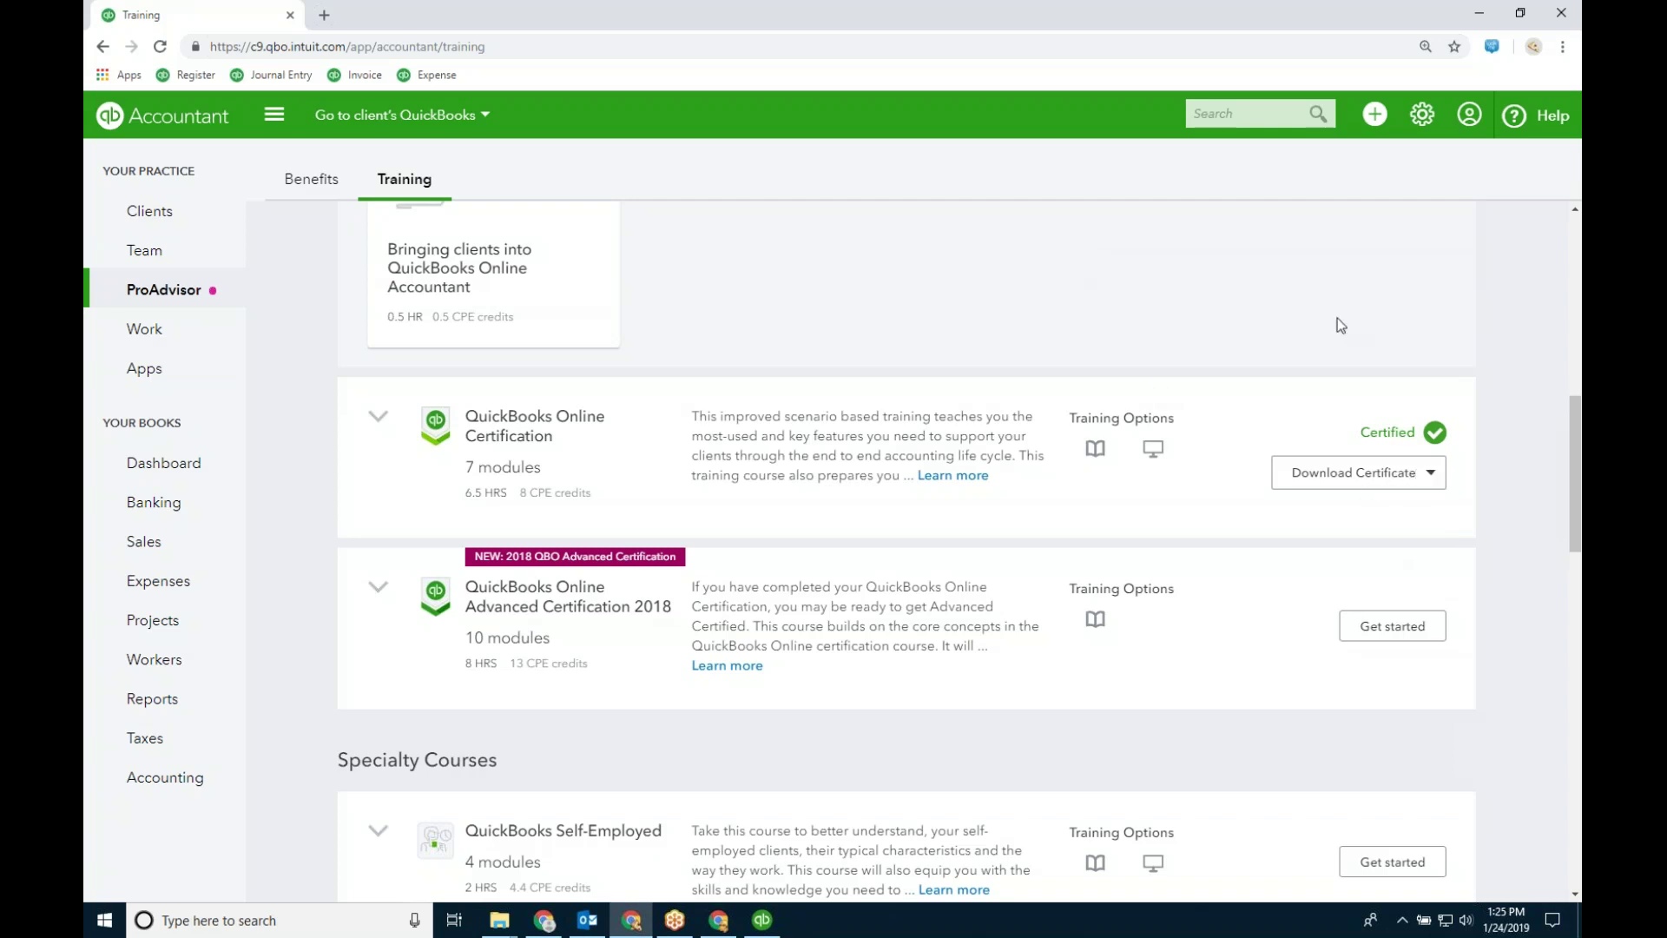
pyautogui.scroll(-15, 1338, 298)
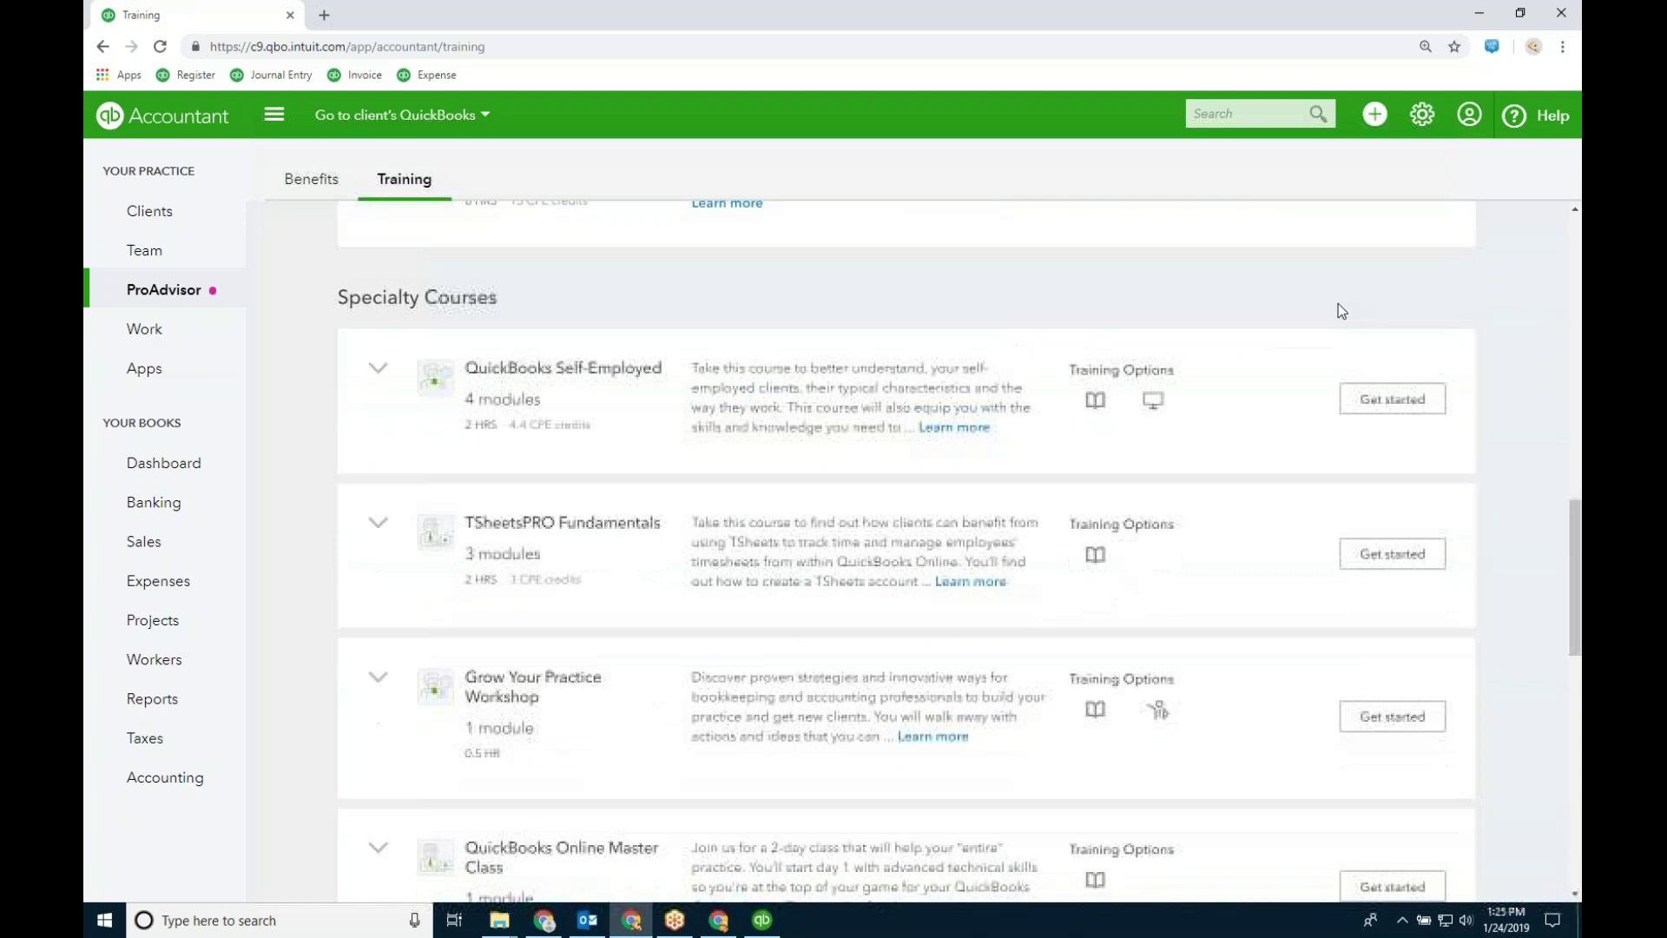
pyautogui.scroll(3, 1551, 401)
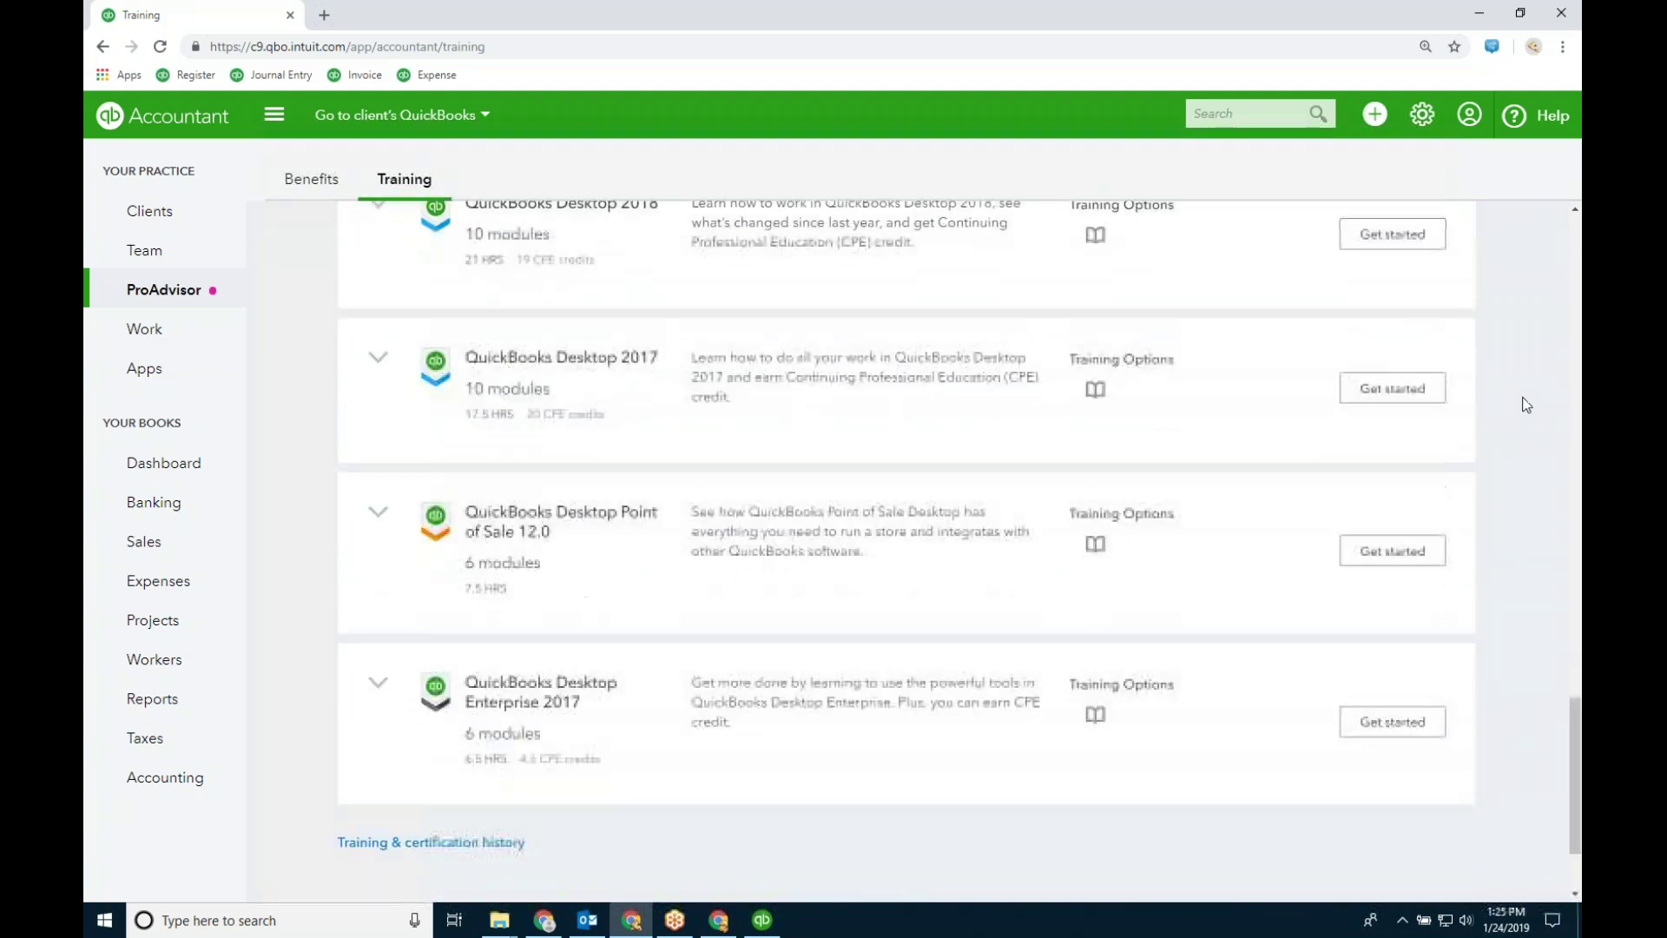
pyautogui.scroll(-3, 1553, 403)
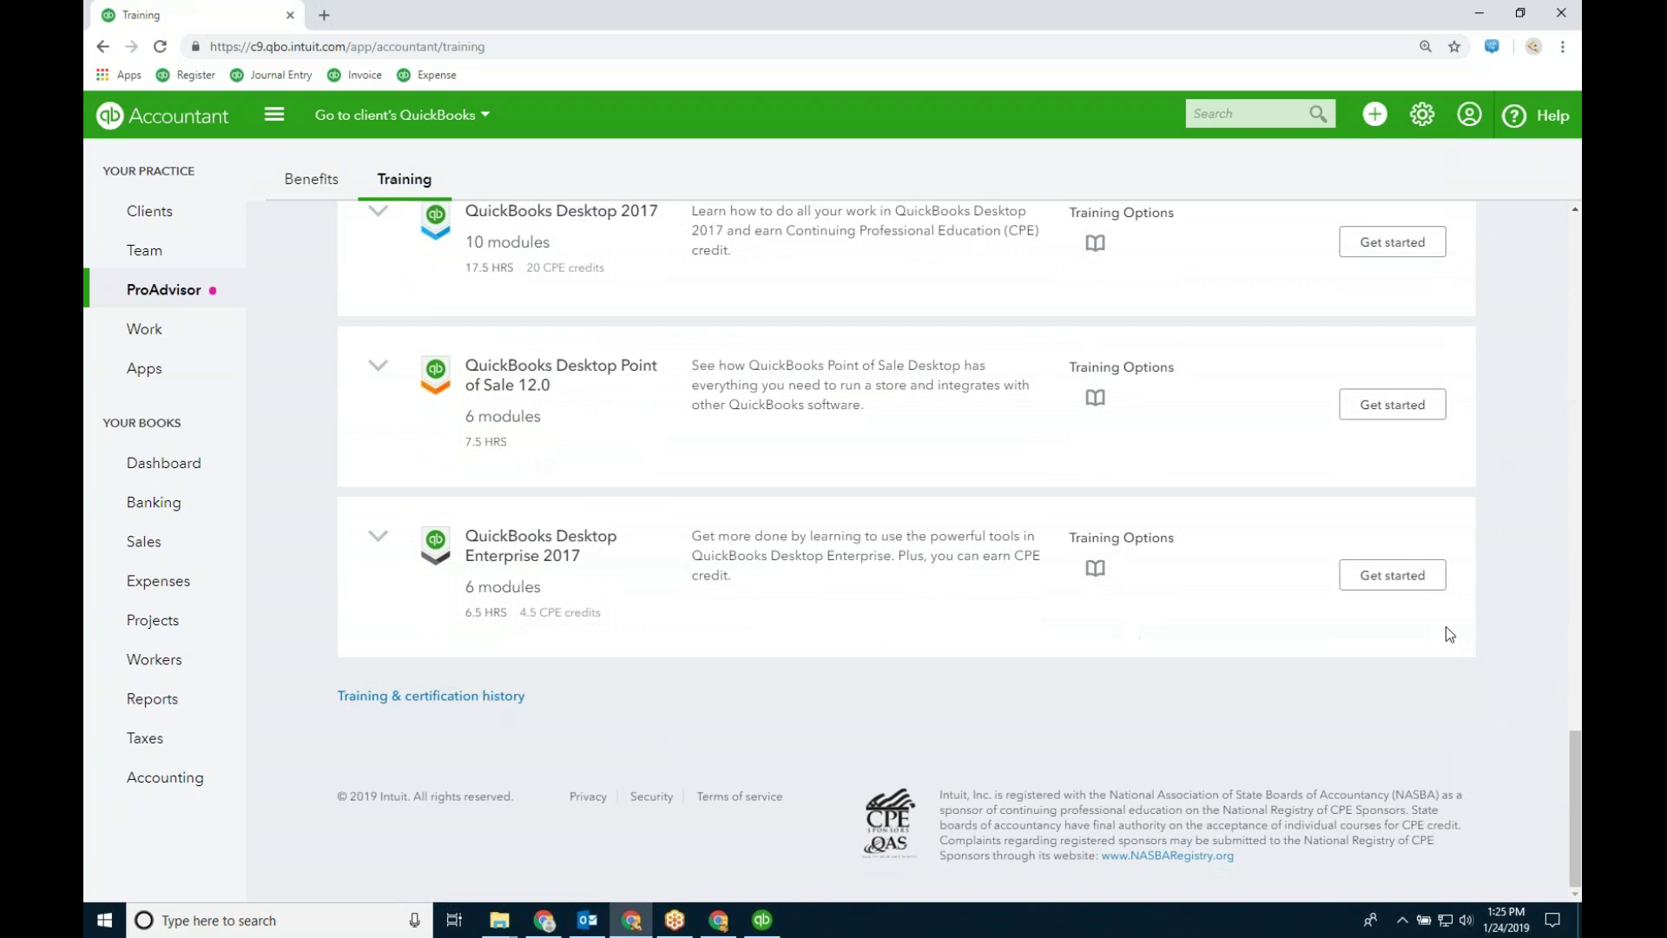
pyautogui.scroll(15, 1446, 625)
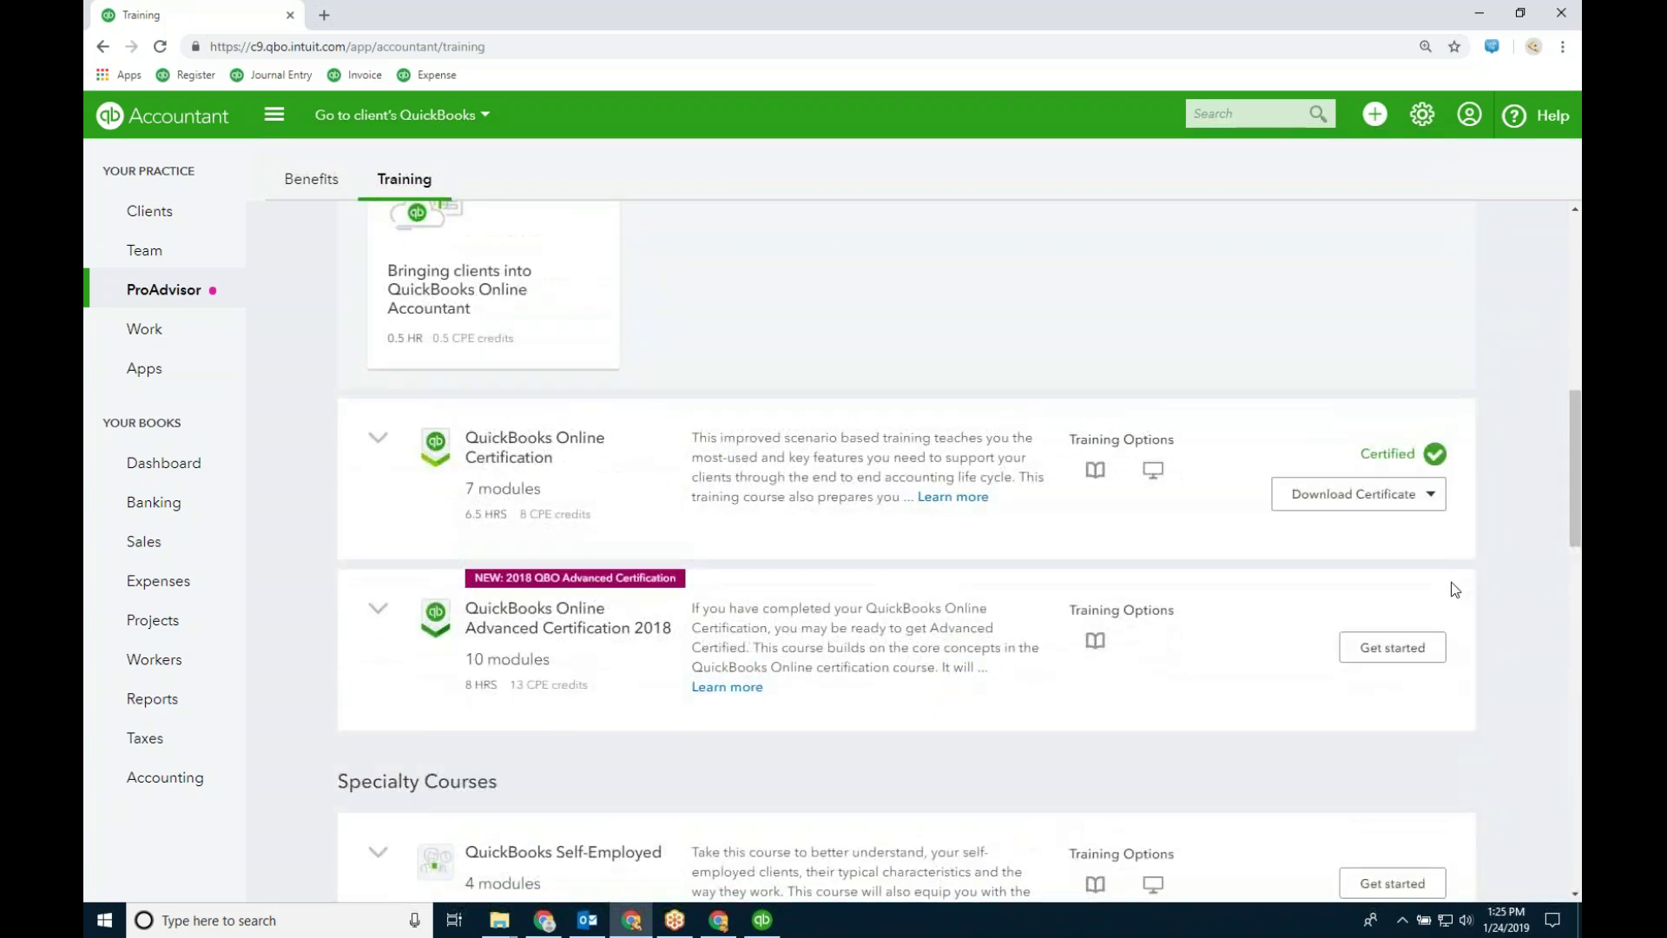
pyautogui.scroll(1, 1437, 556)
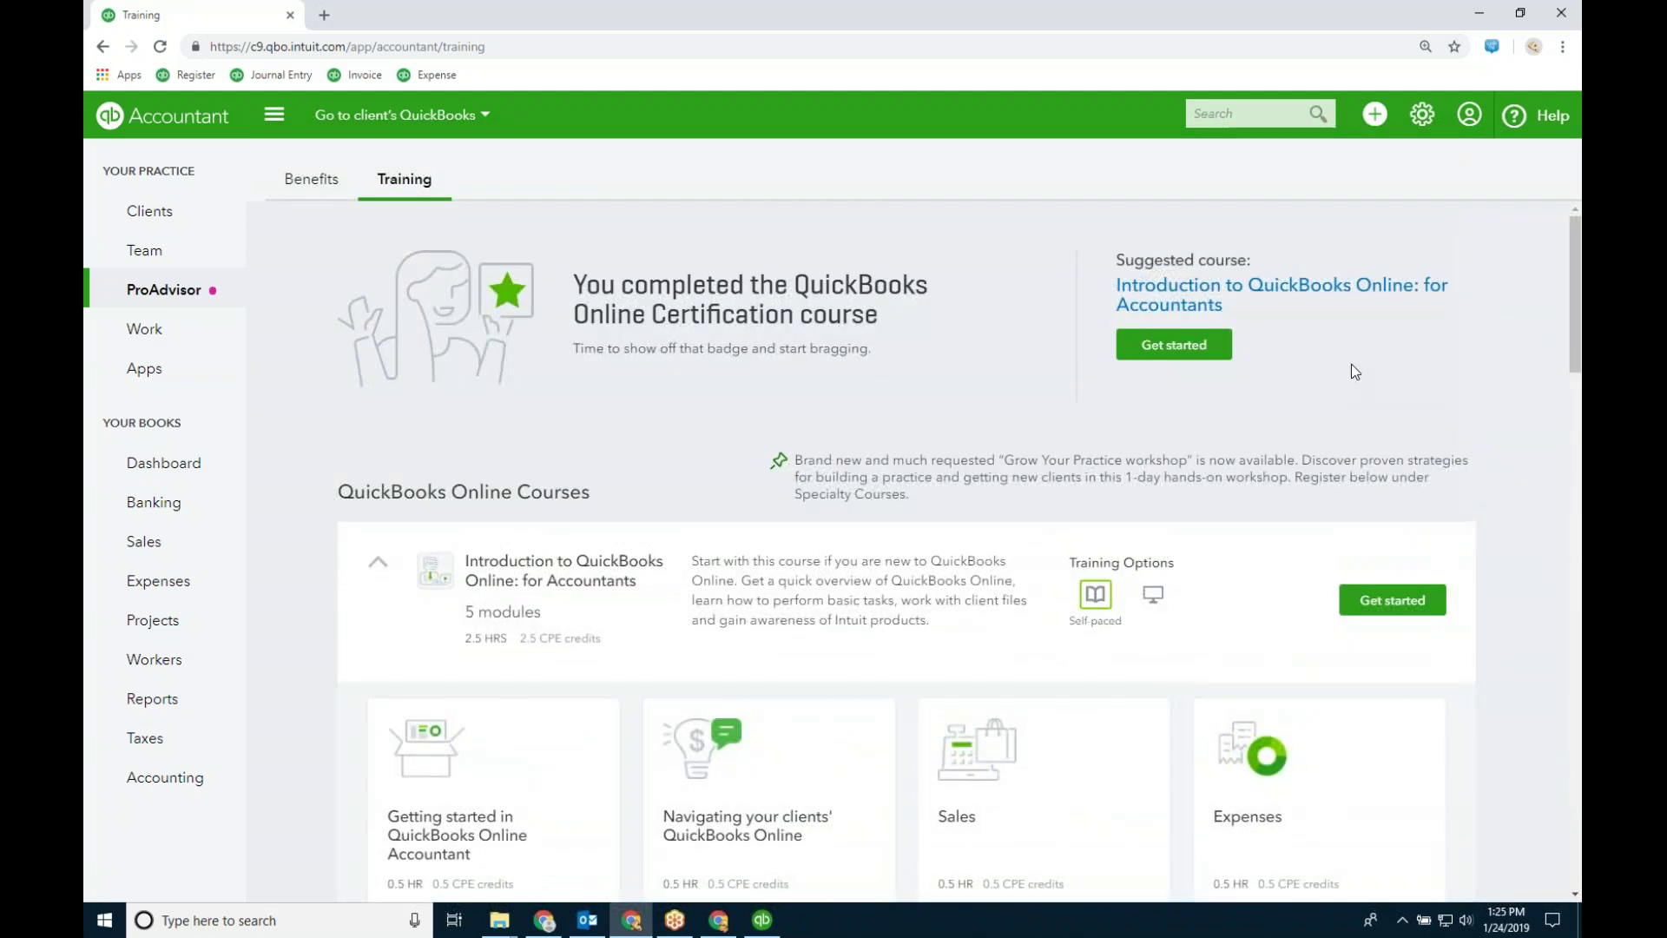
# Step: Open the ProAdvisor Profile page via the account icon in the top green bar
pyautogui.click(1470, 122)
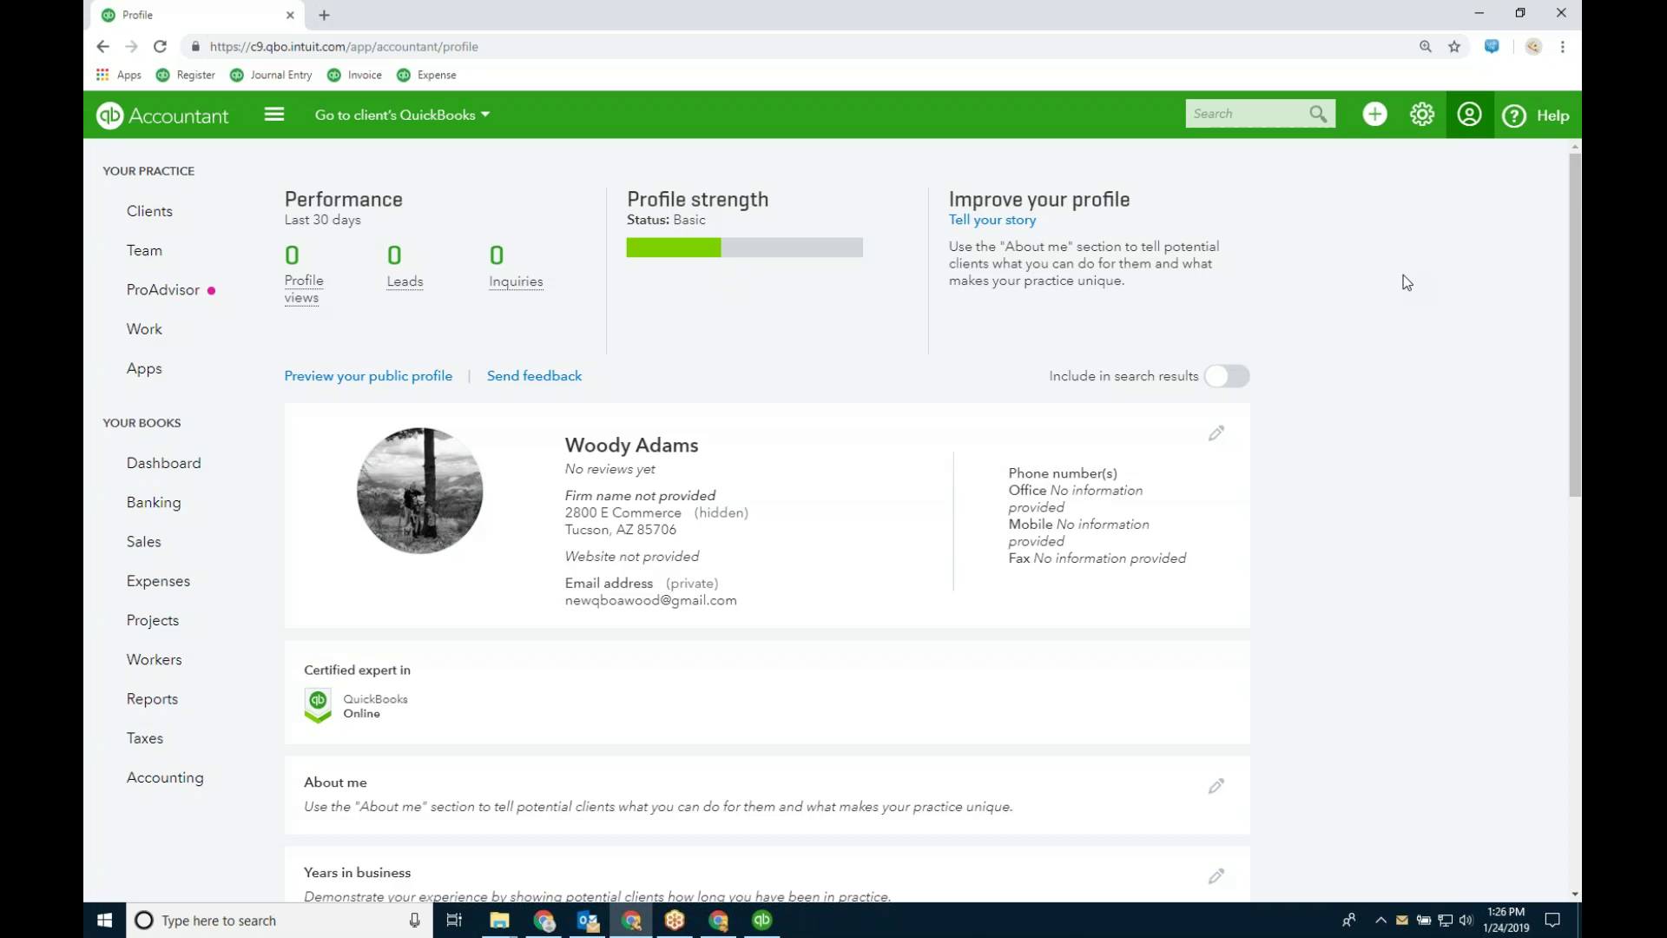
pyautogui.scroll(-1, 1393, 446)
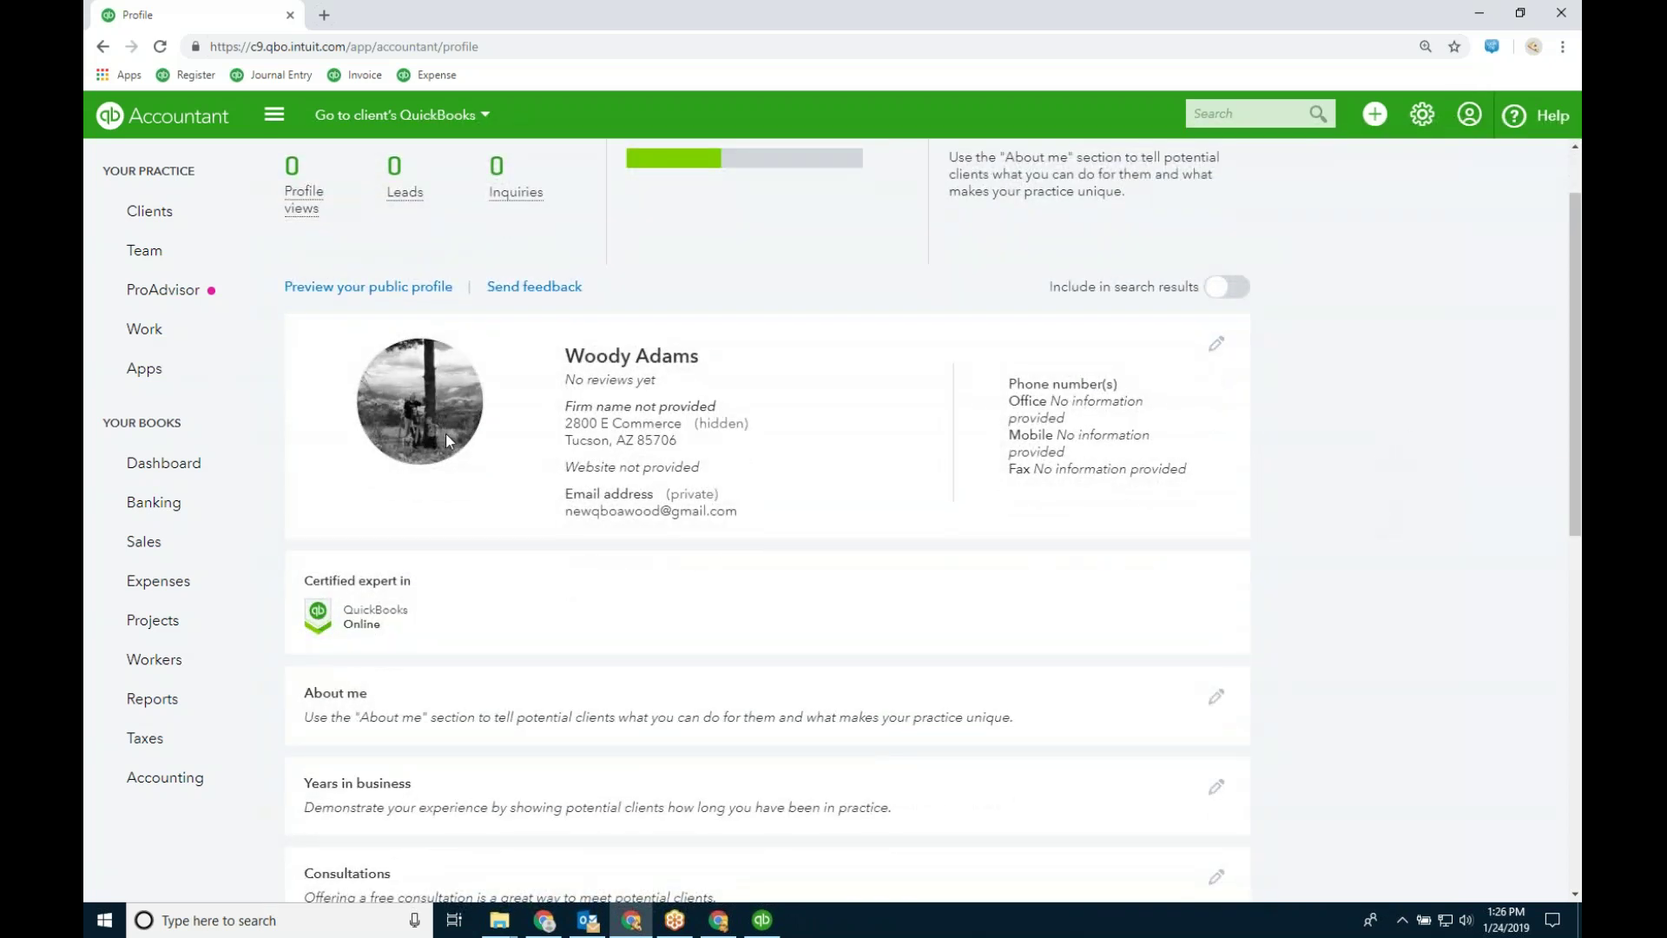
pyautogui.scroll(-2, 725, 608)
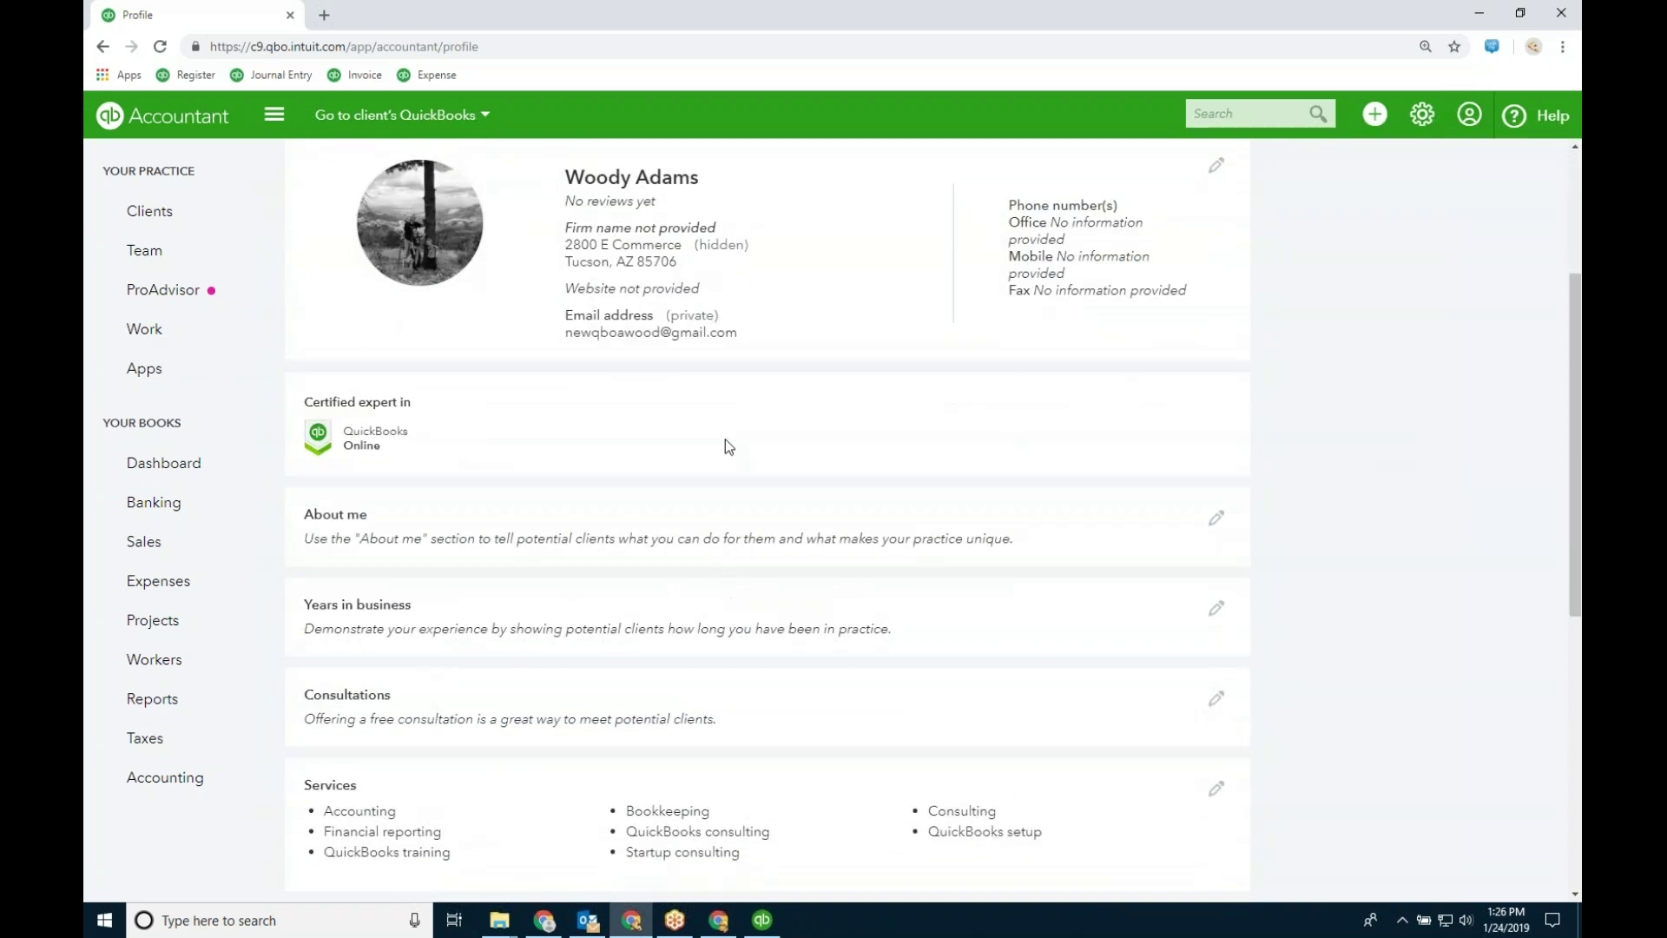
pyautogui.click(1215, 518)
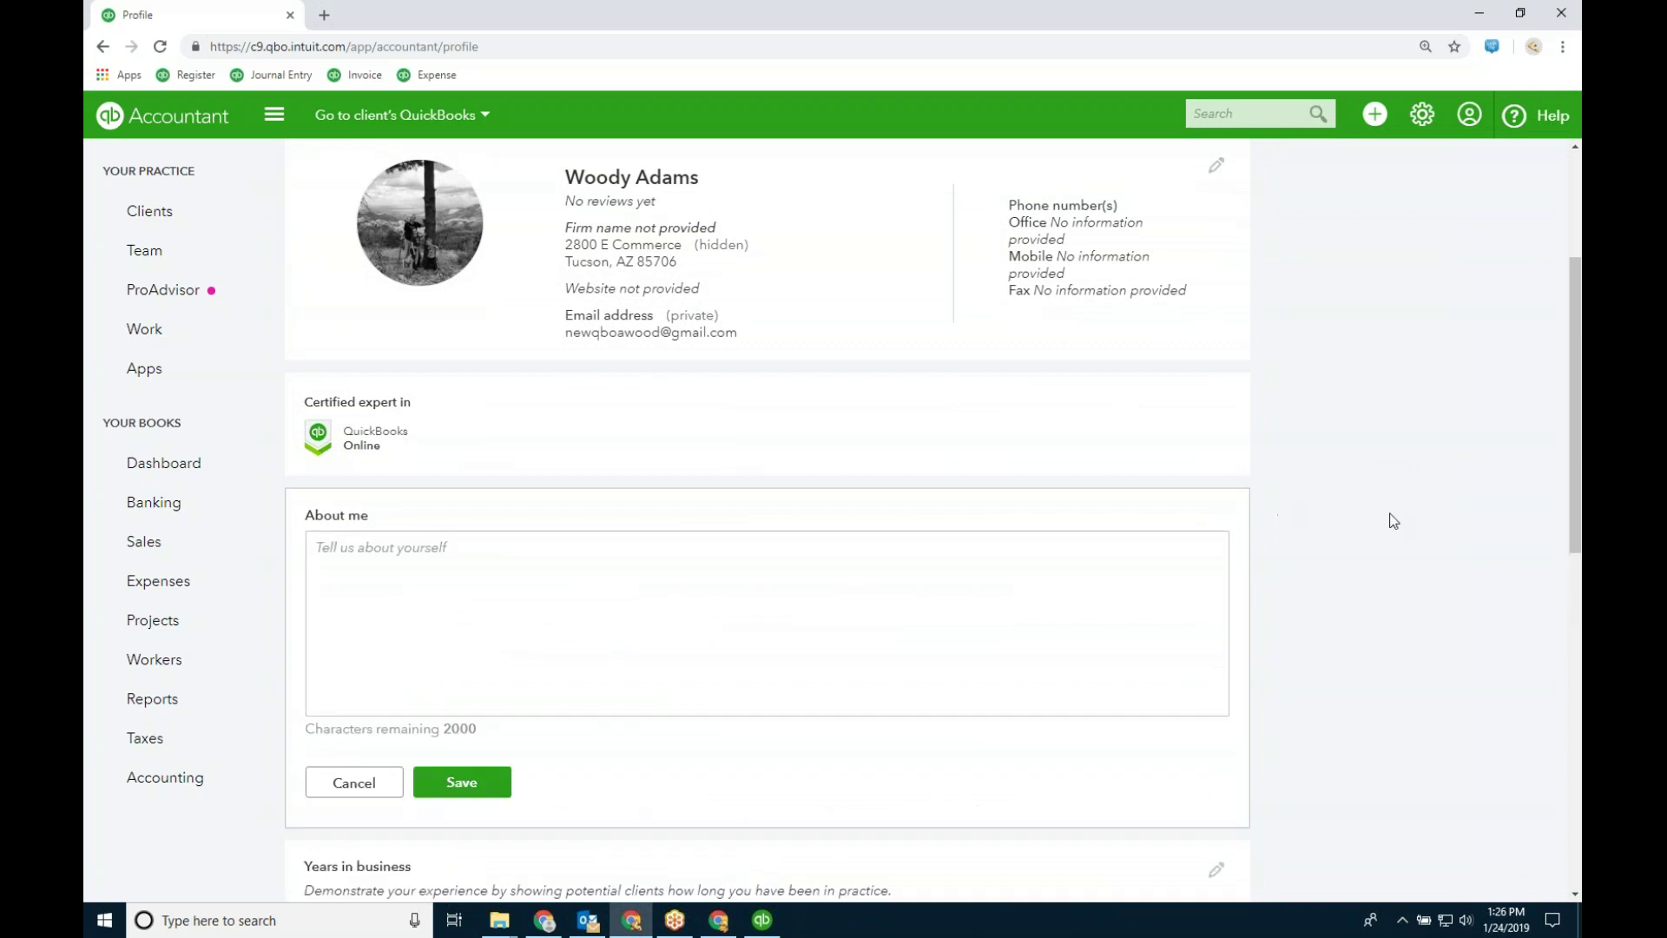
pyautogui.click(360, 784)
pyautogui.scroll(-2, 1159, 571)
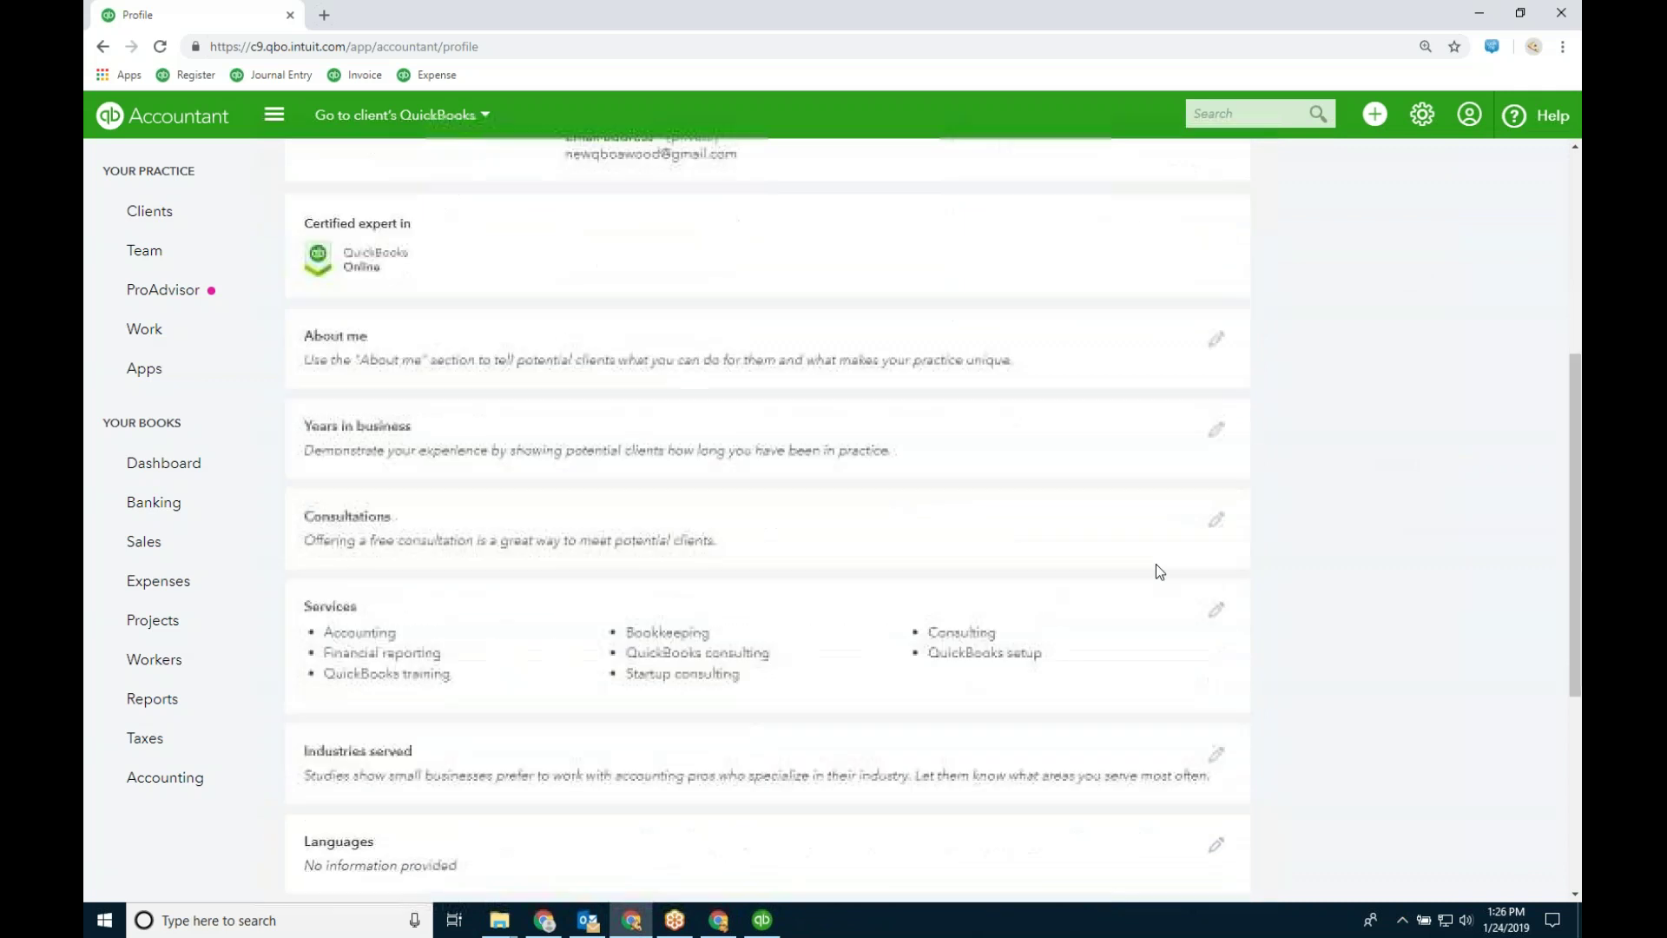
pyautogui.scroll(-2, 1413, 457)
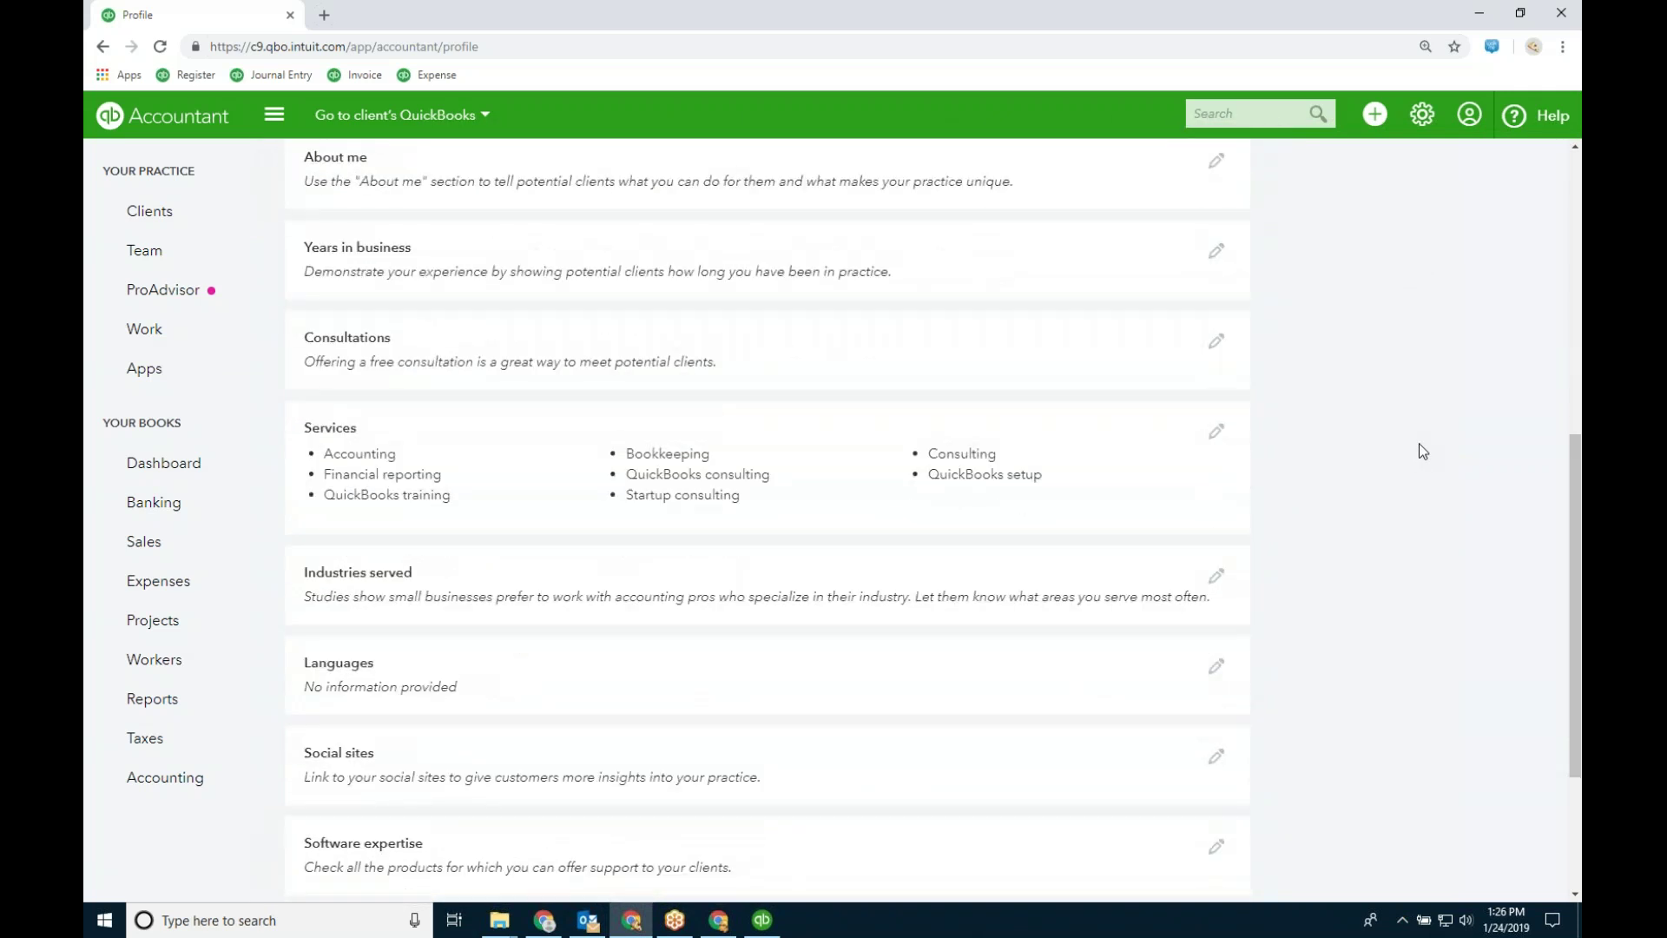
pyautogui.scroll(-3, 1423, 451)
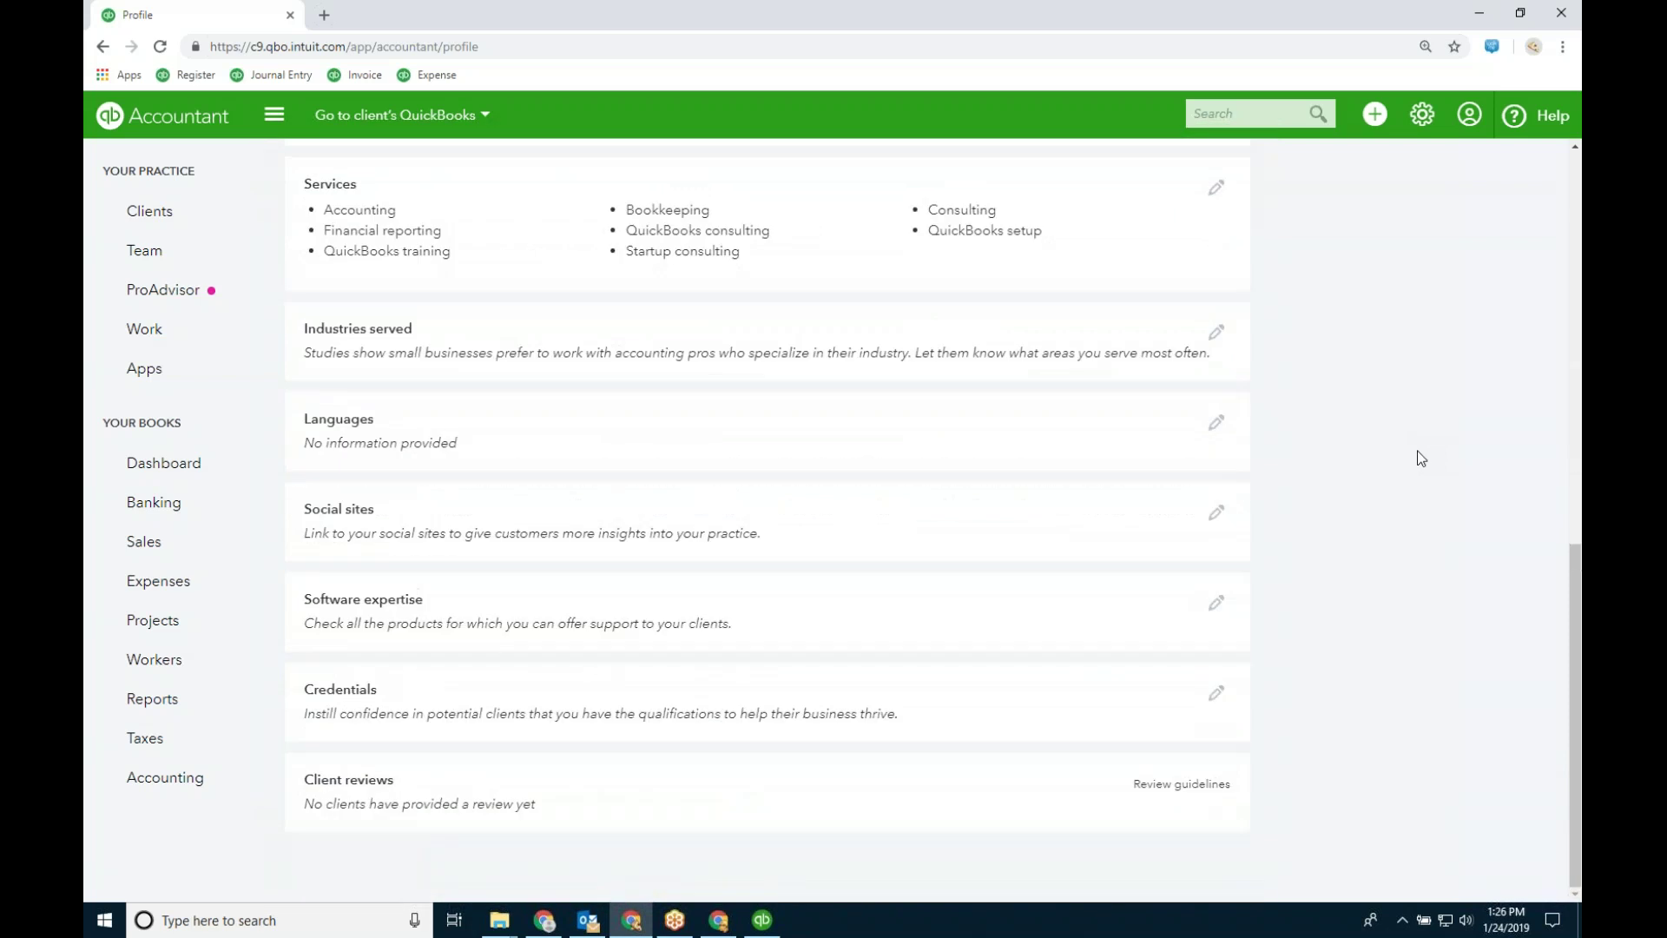
pyautogui.click(1216, 605)
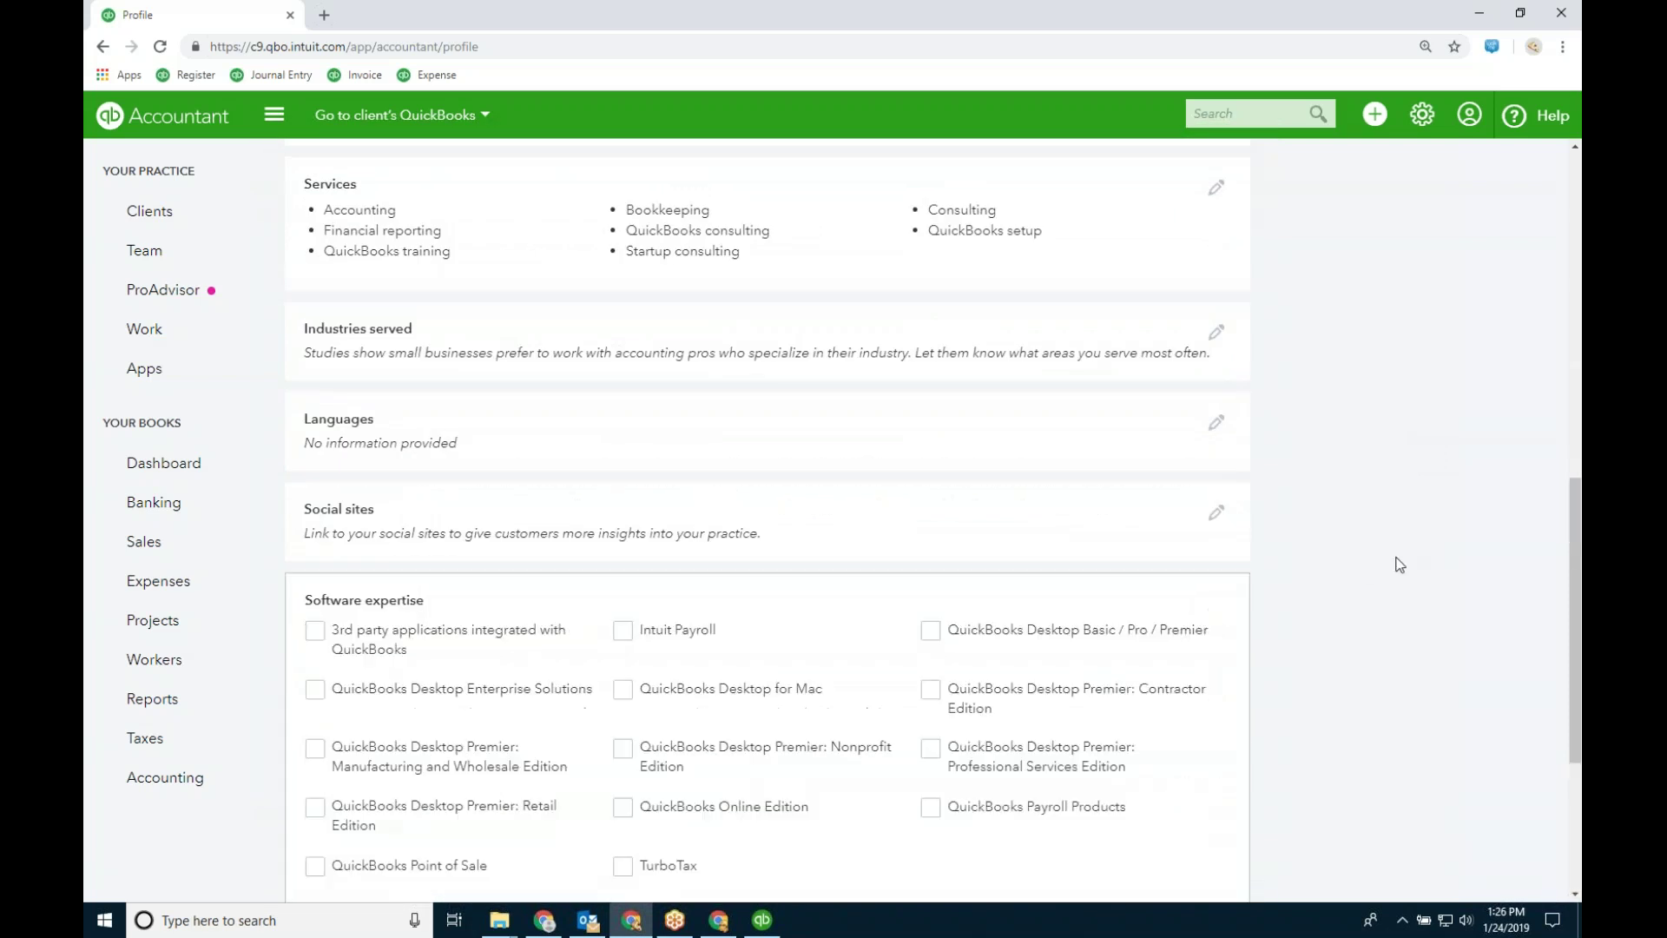
pyautogui.scroll(-2, 1396, 551)
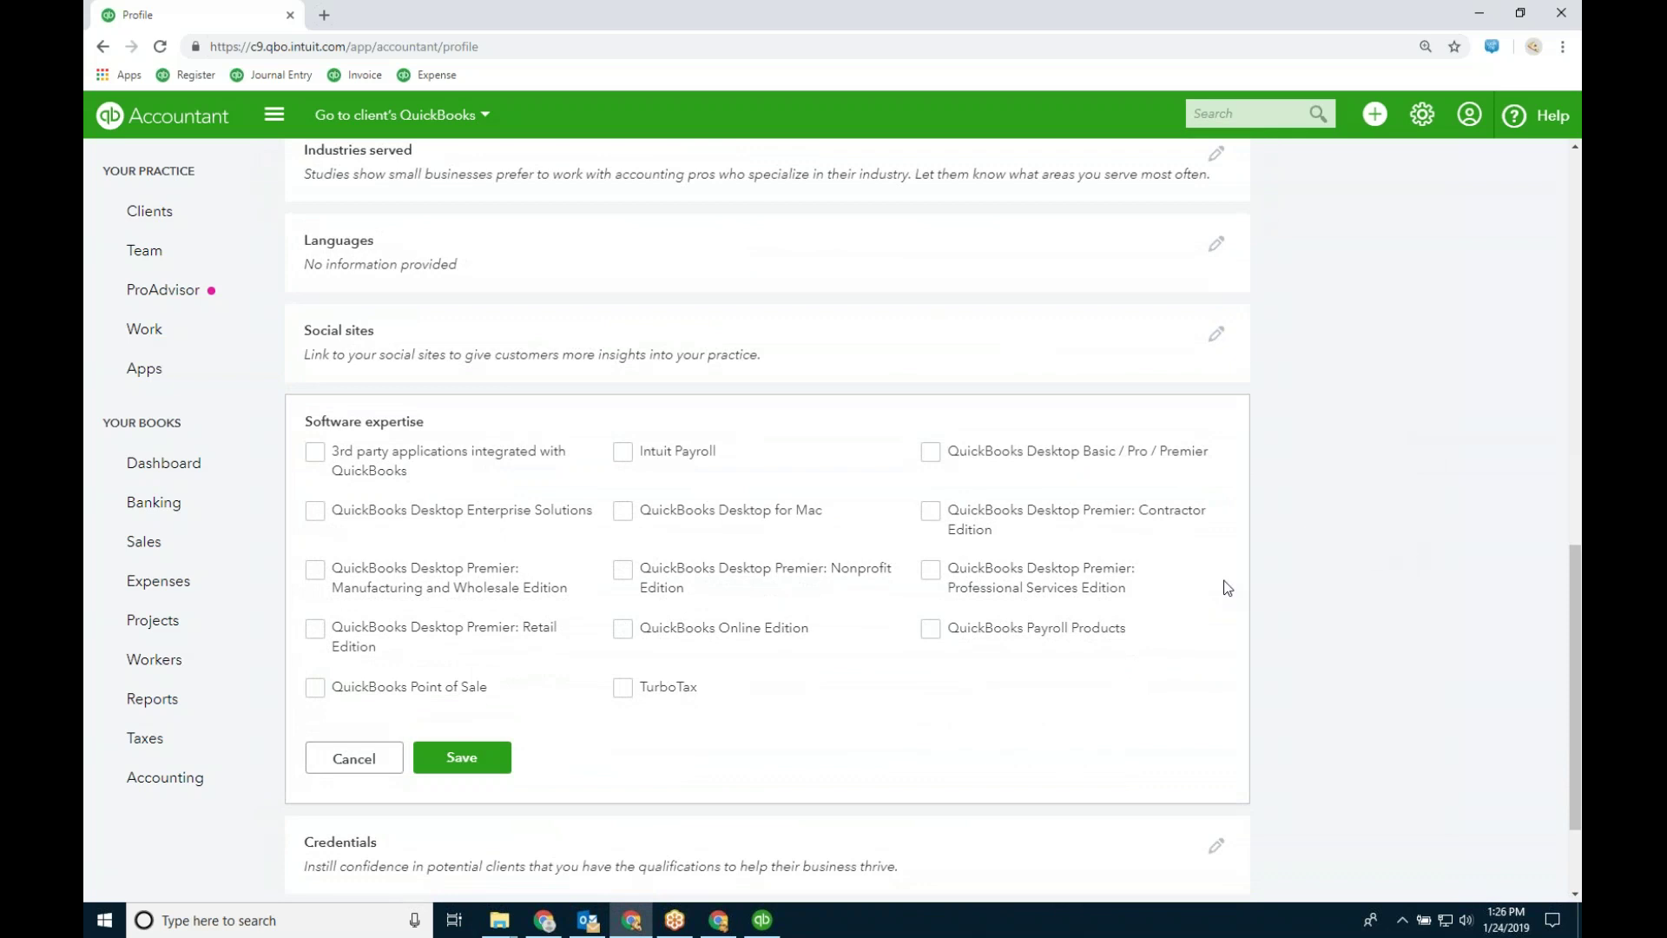
pyautogui.click(373, 762)
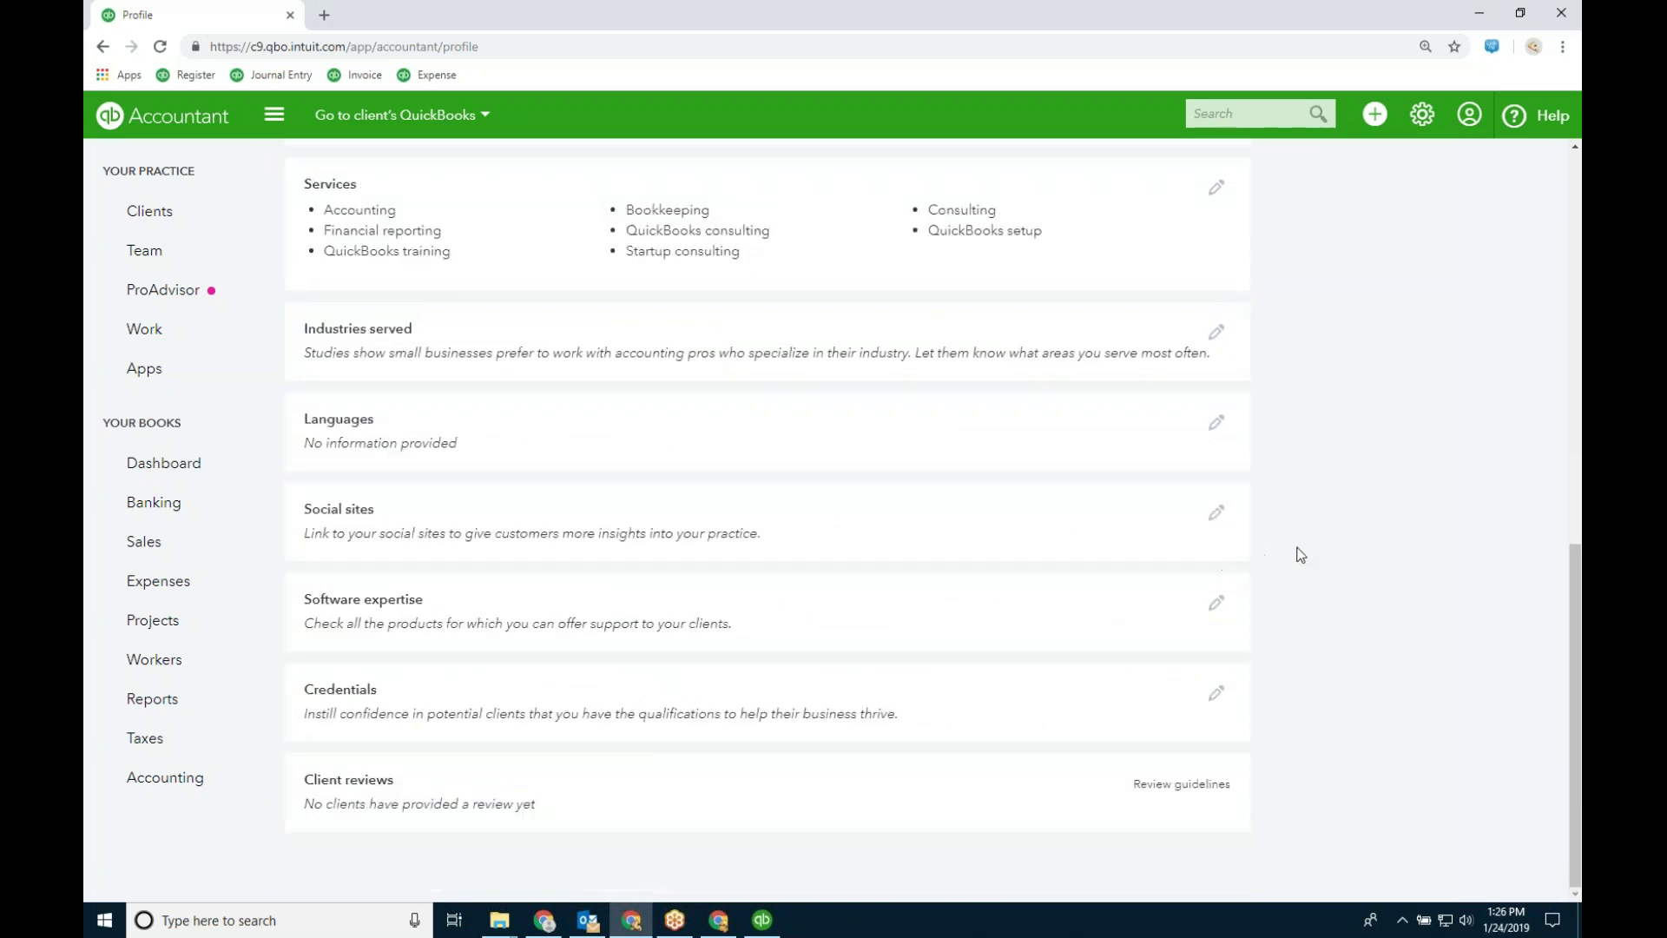
pyautogui.scroll(10, 1300, 554)
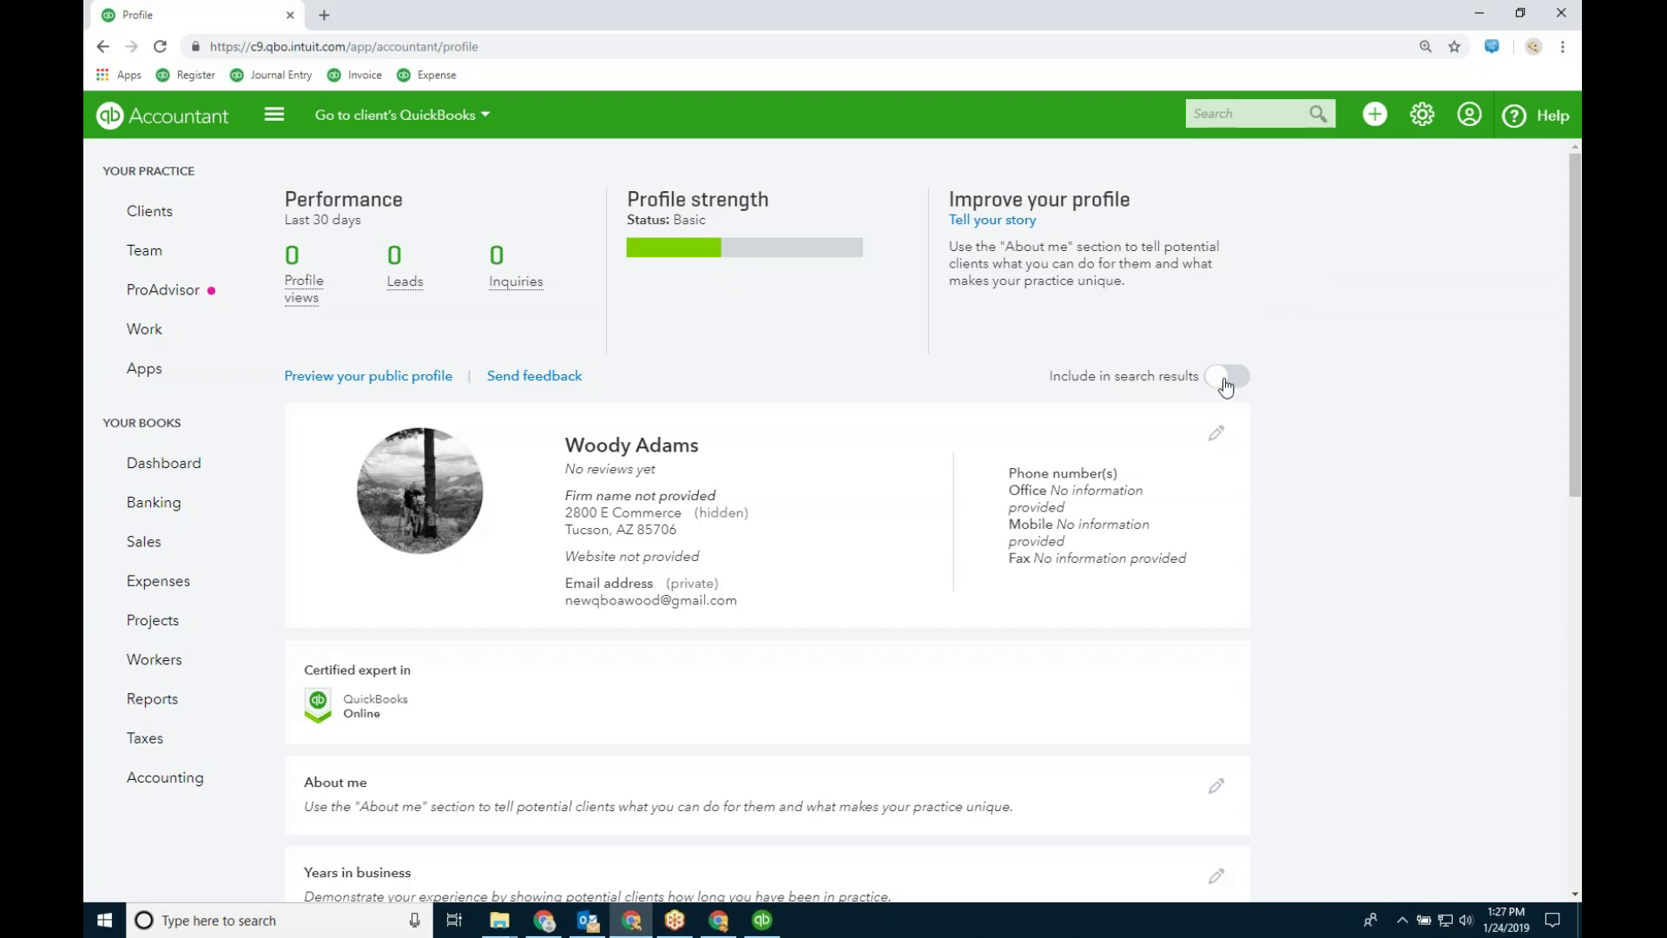
pyautogui.moveTo(1049, 377); pyautogui.dragTo(1199, 384)
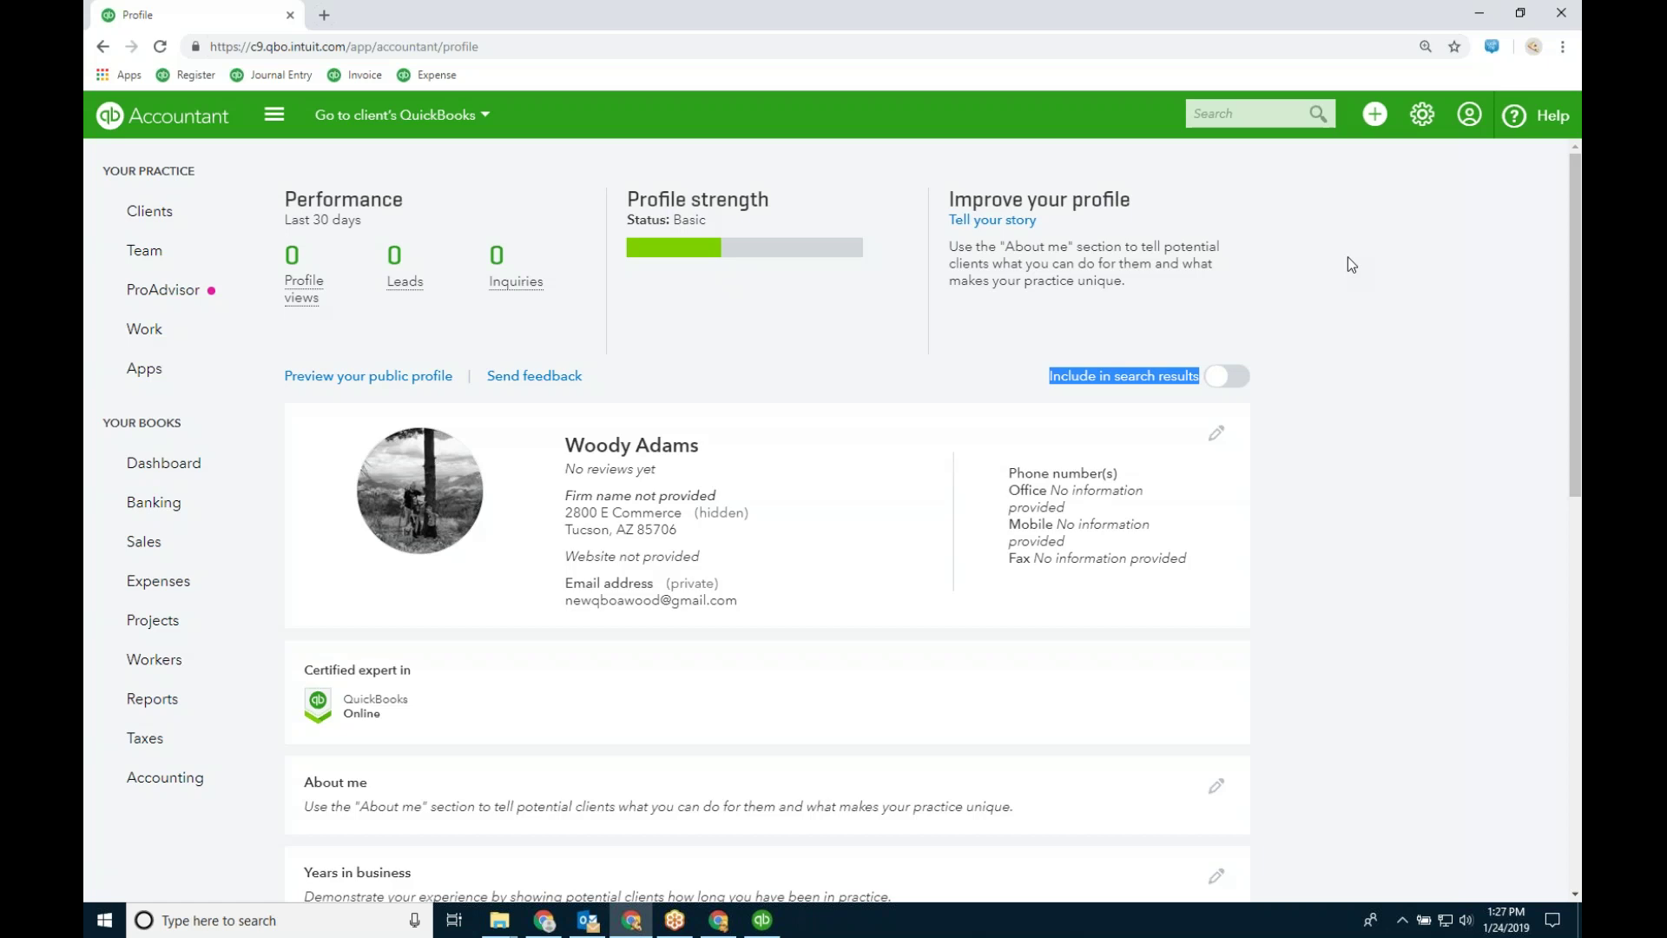
# Step: Briefly switch to Outlook, then clear the stray text selection on the ProAdvisor profile page
pyautogui.click(588, 920)
pyautogui.moveTo(185, 298)
pyautogui.click(1433, 272)
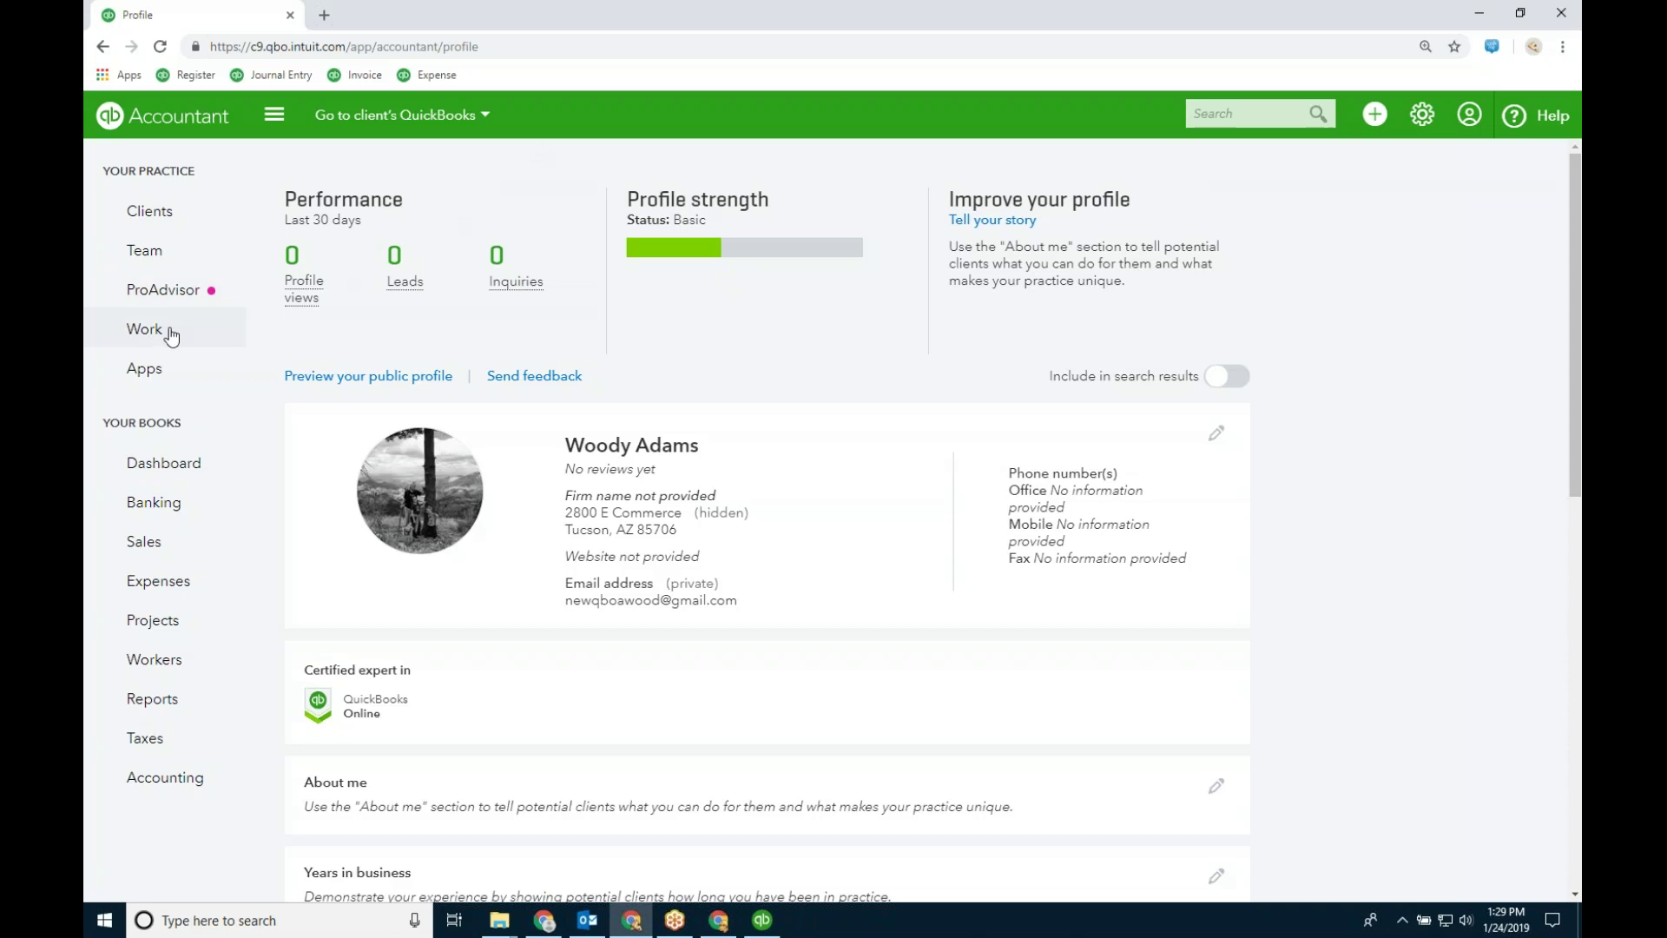
# Step: Go through Work to the Apps marketplace's Find apps tab
pyautogui.click(144, 330)
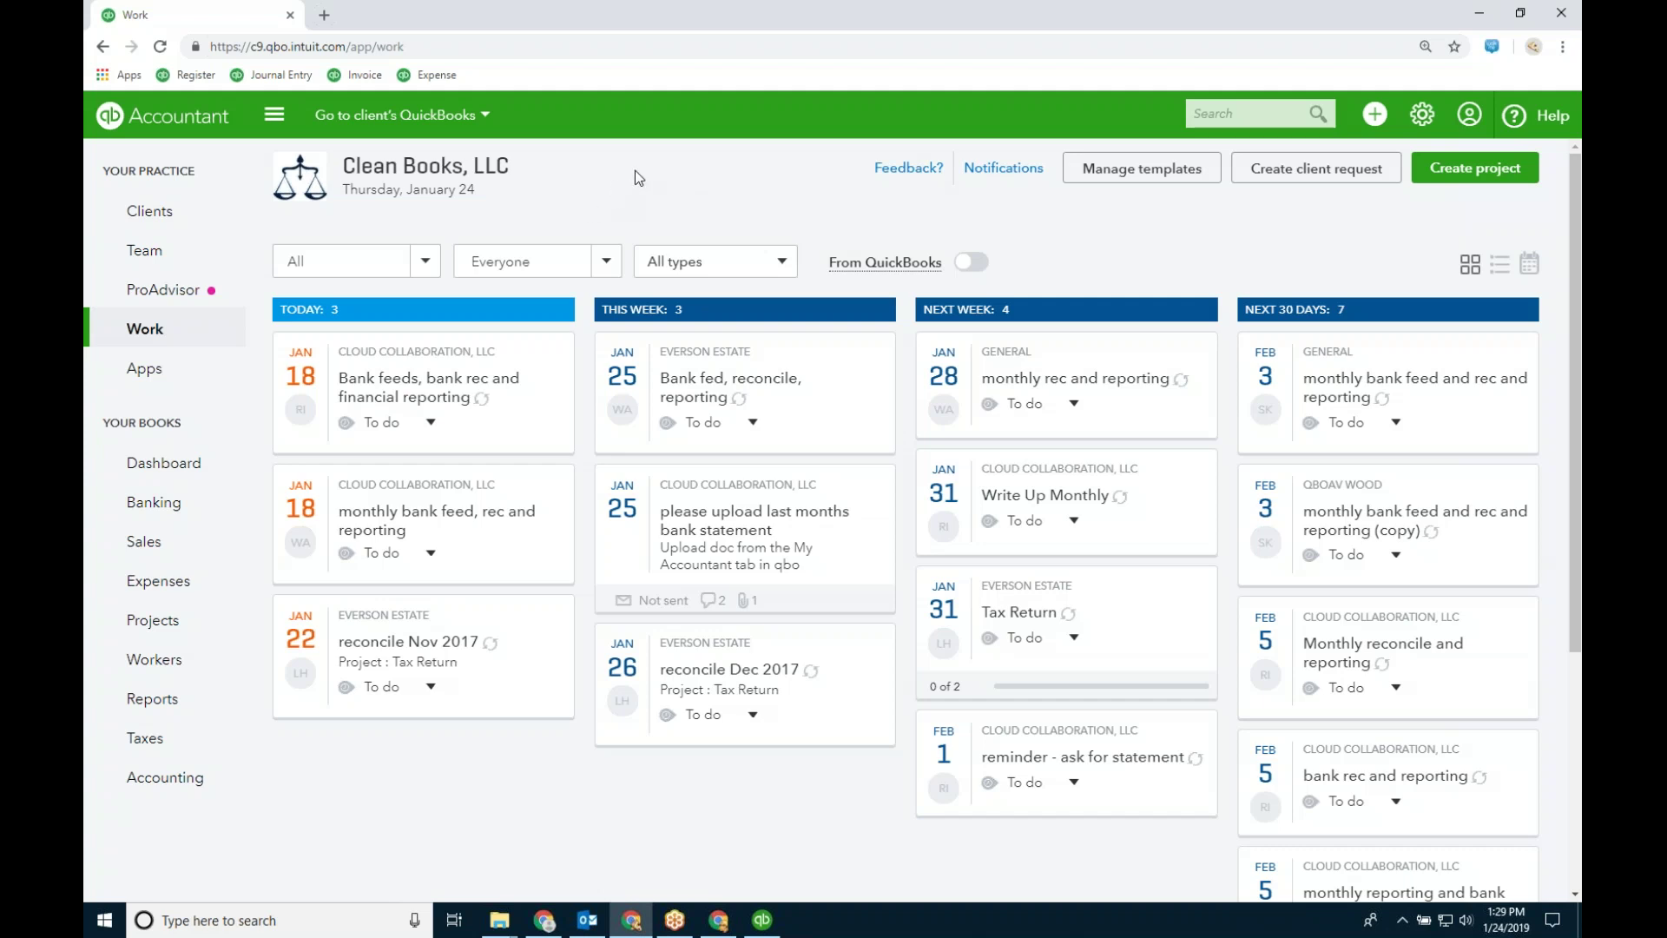
pyautogui.click(153, 371)
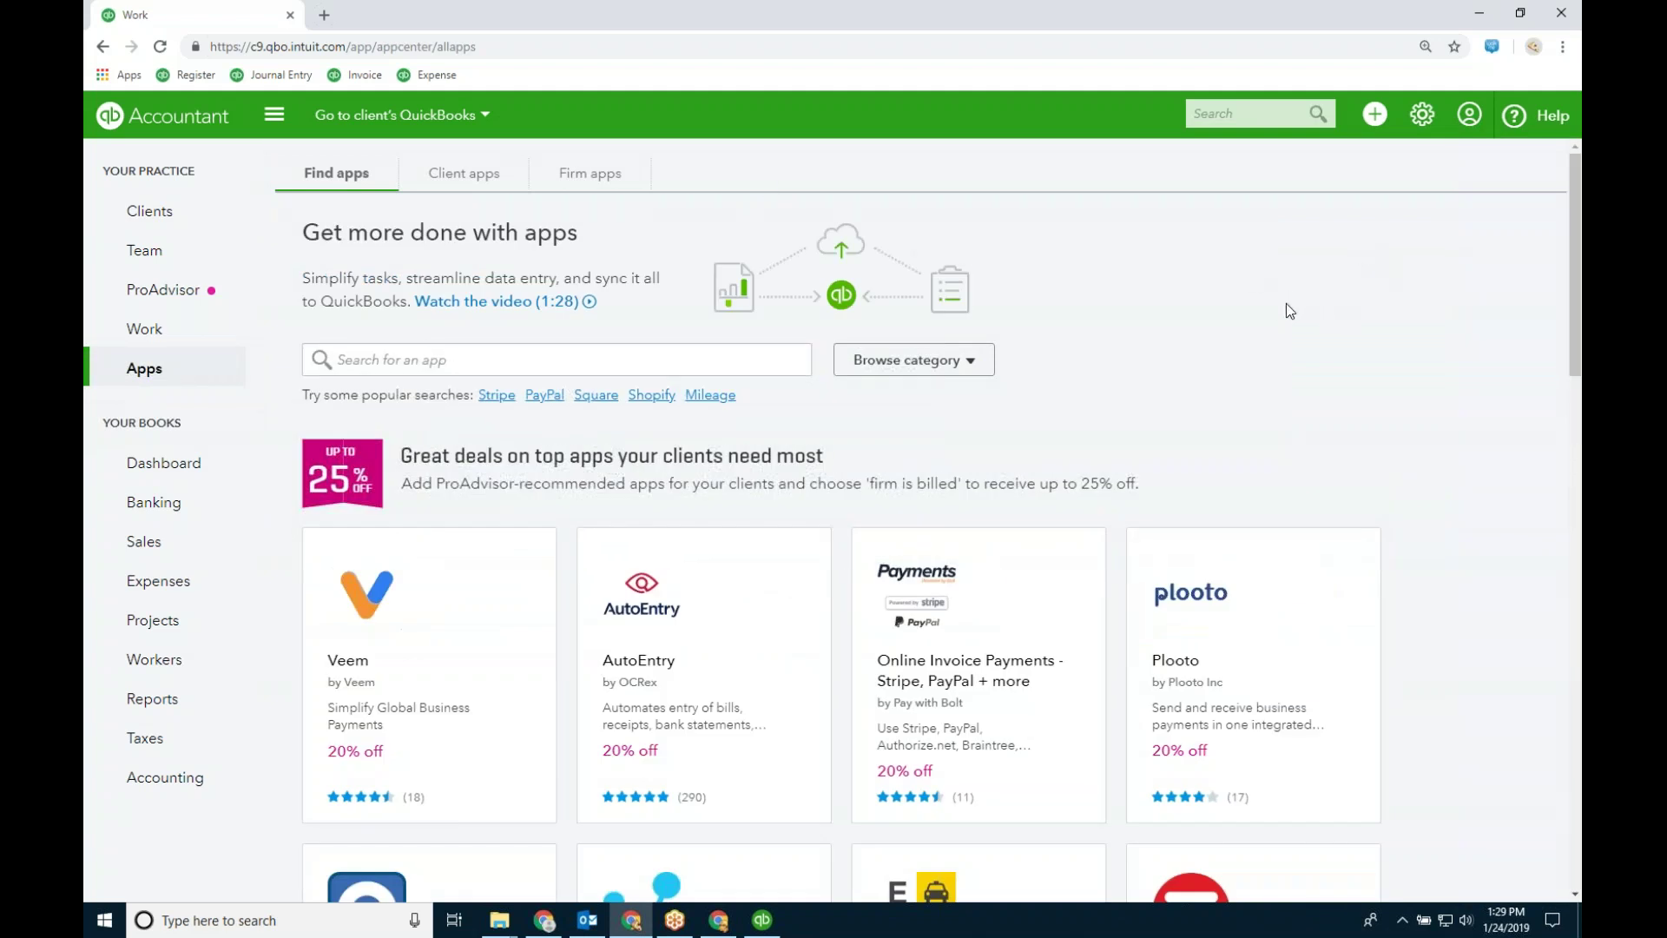
# Step: Browse the Manufacturing app category and open the SOS Inventory details
pyautogui.click(977, 372)
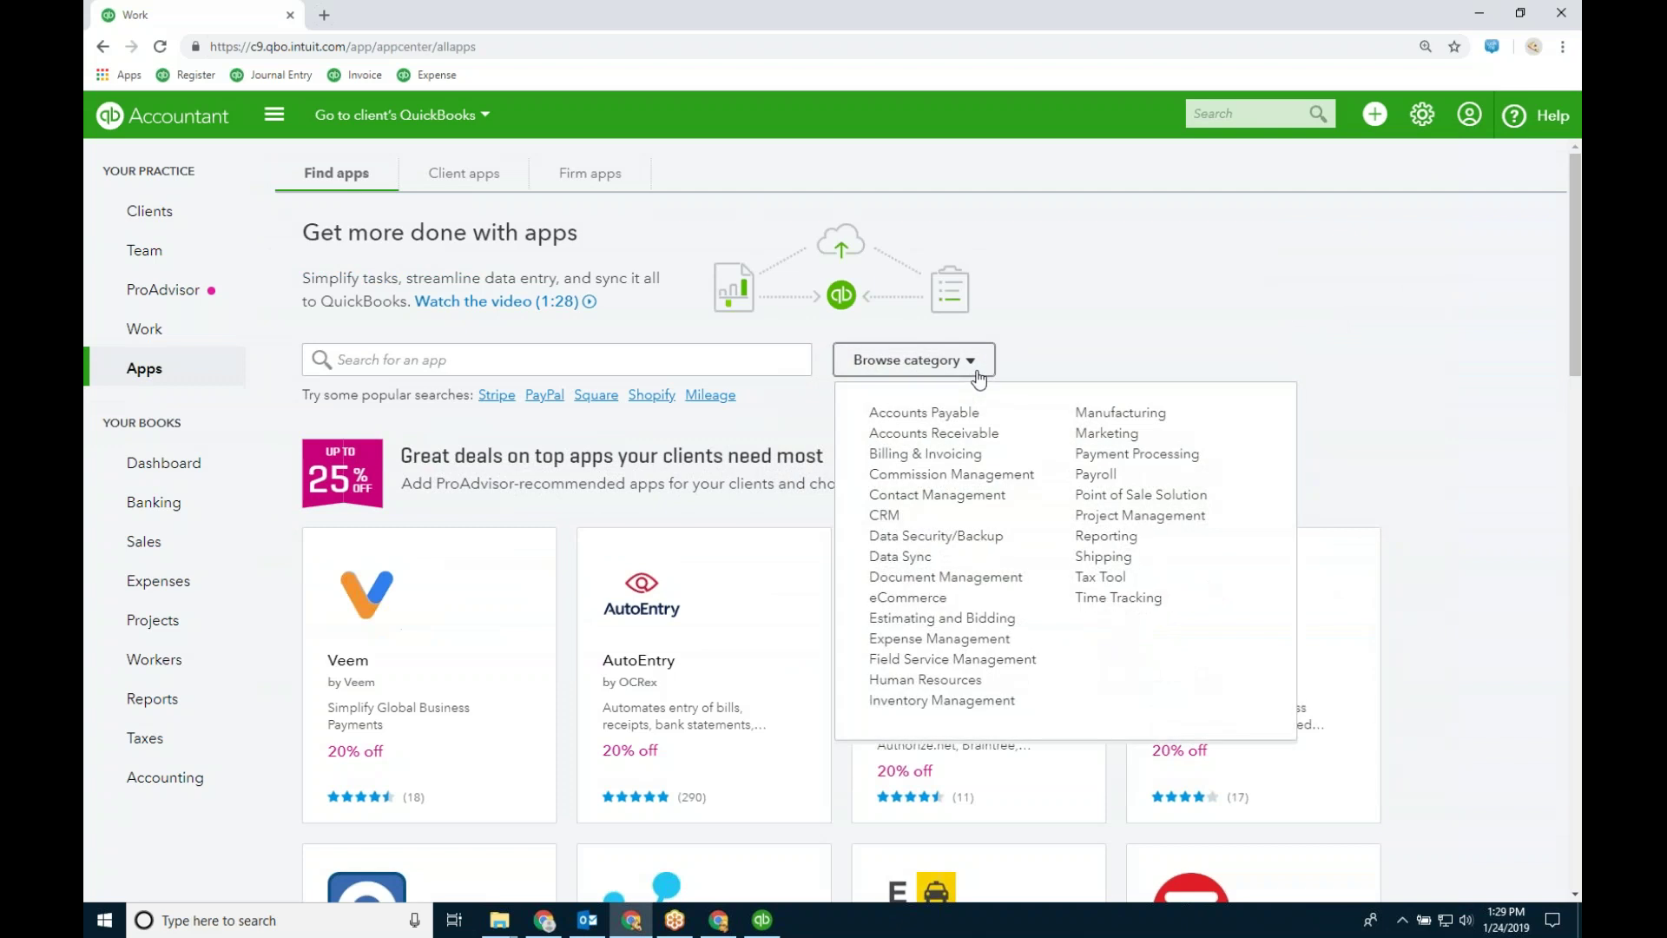
pyautogui.click(1144, 423)
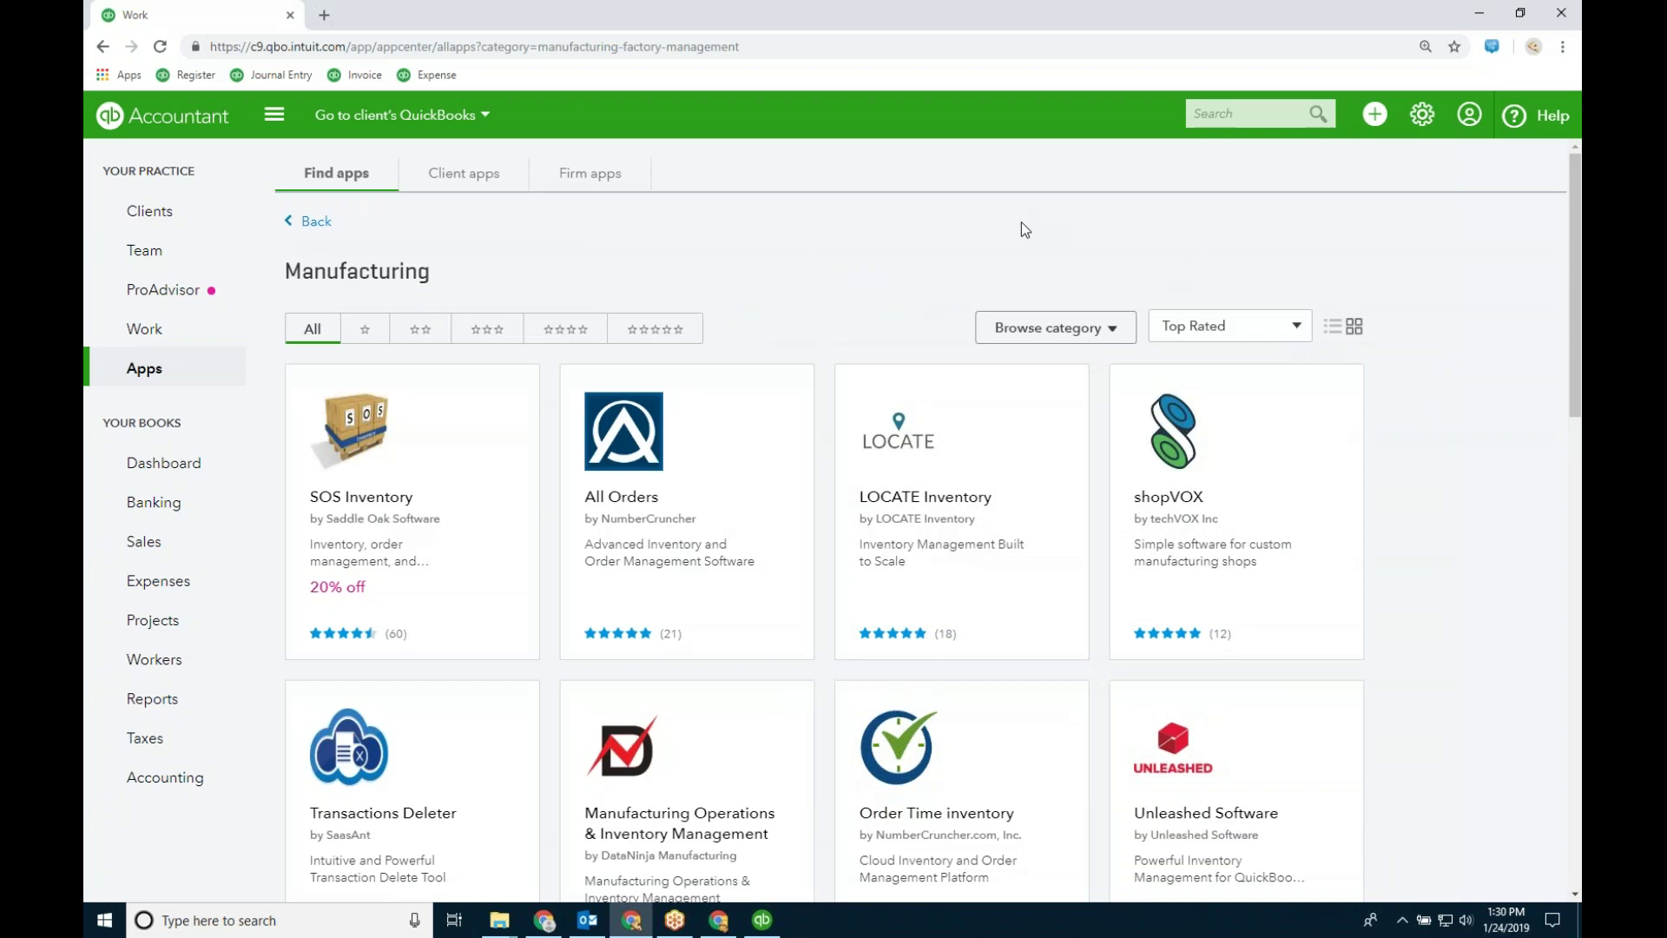
pyautogui.moveTo(327, 518)
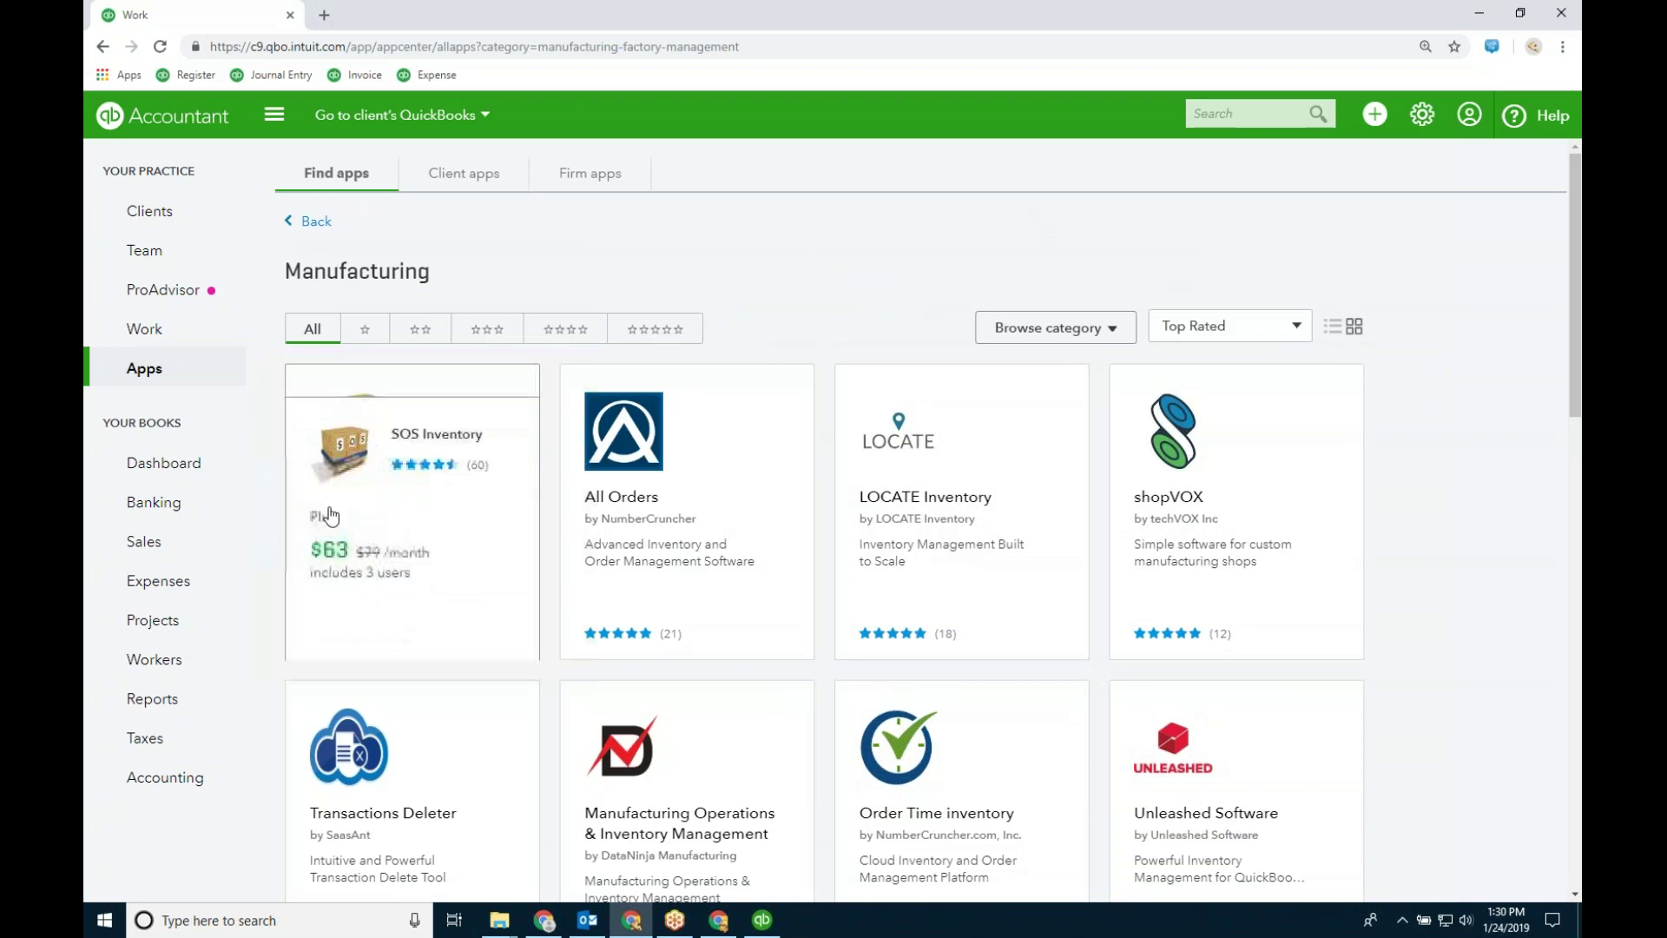
pyautogui.click(395, 486)
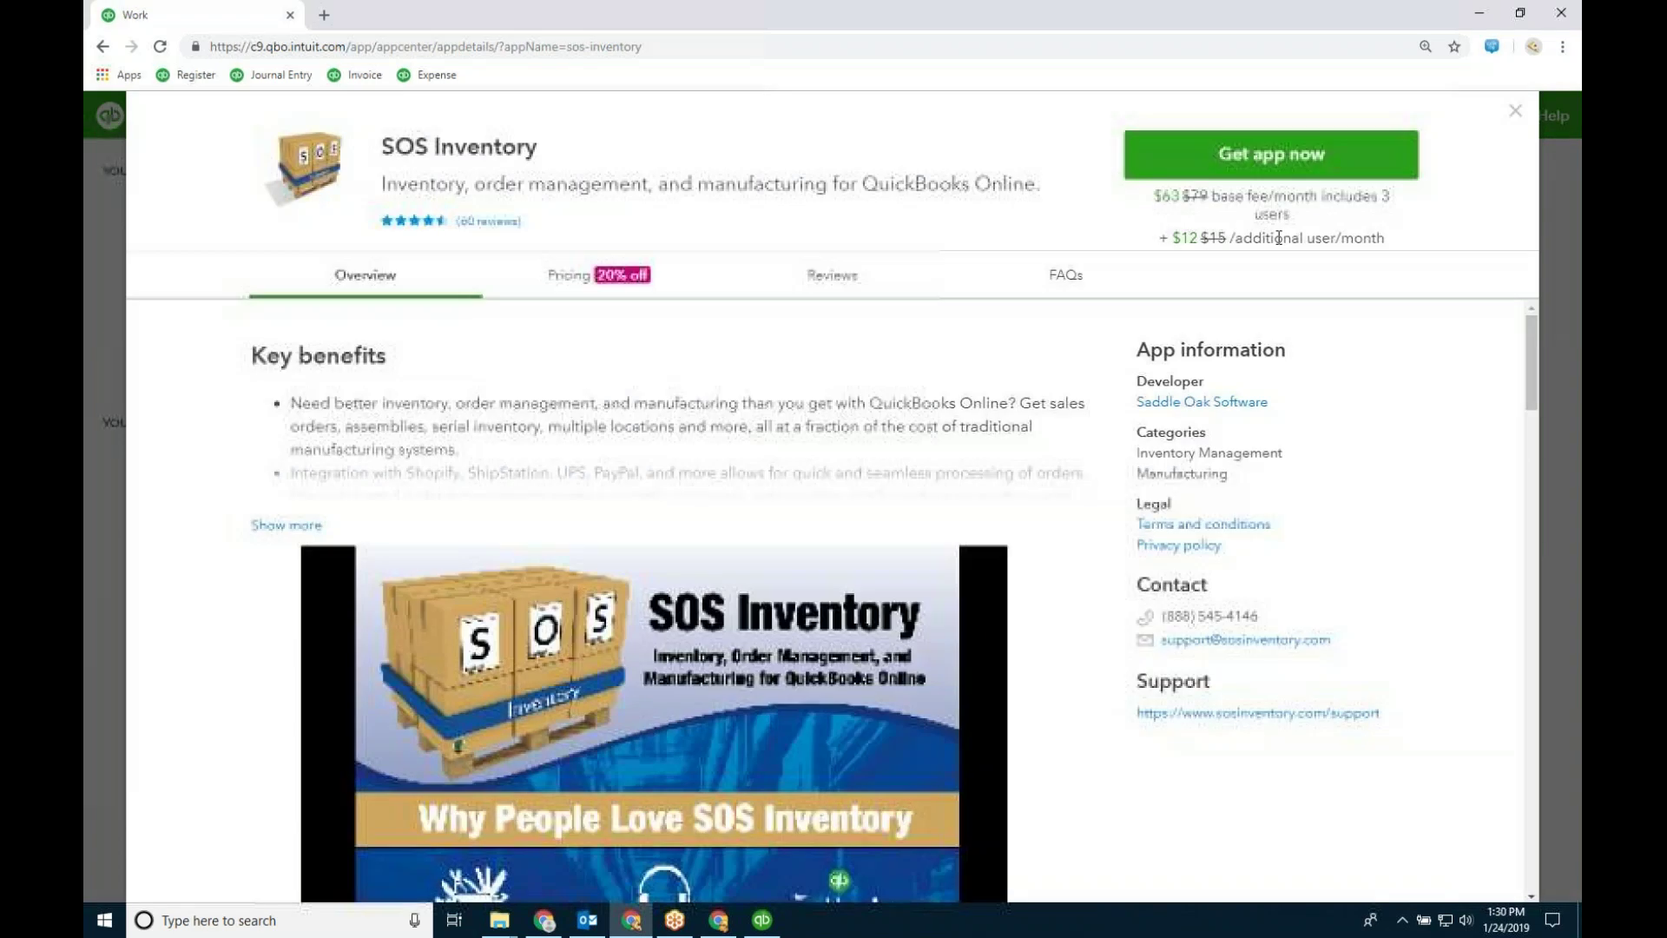
# Step: Review SOS Inventory's Get app pricing for Cloud Collaboration, LLC, then close without installing
pyautogui.click(1294, 162)
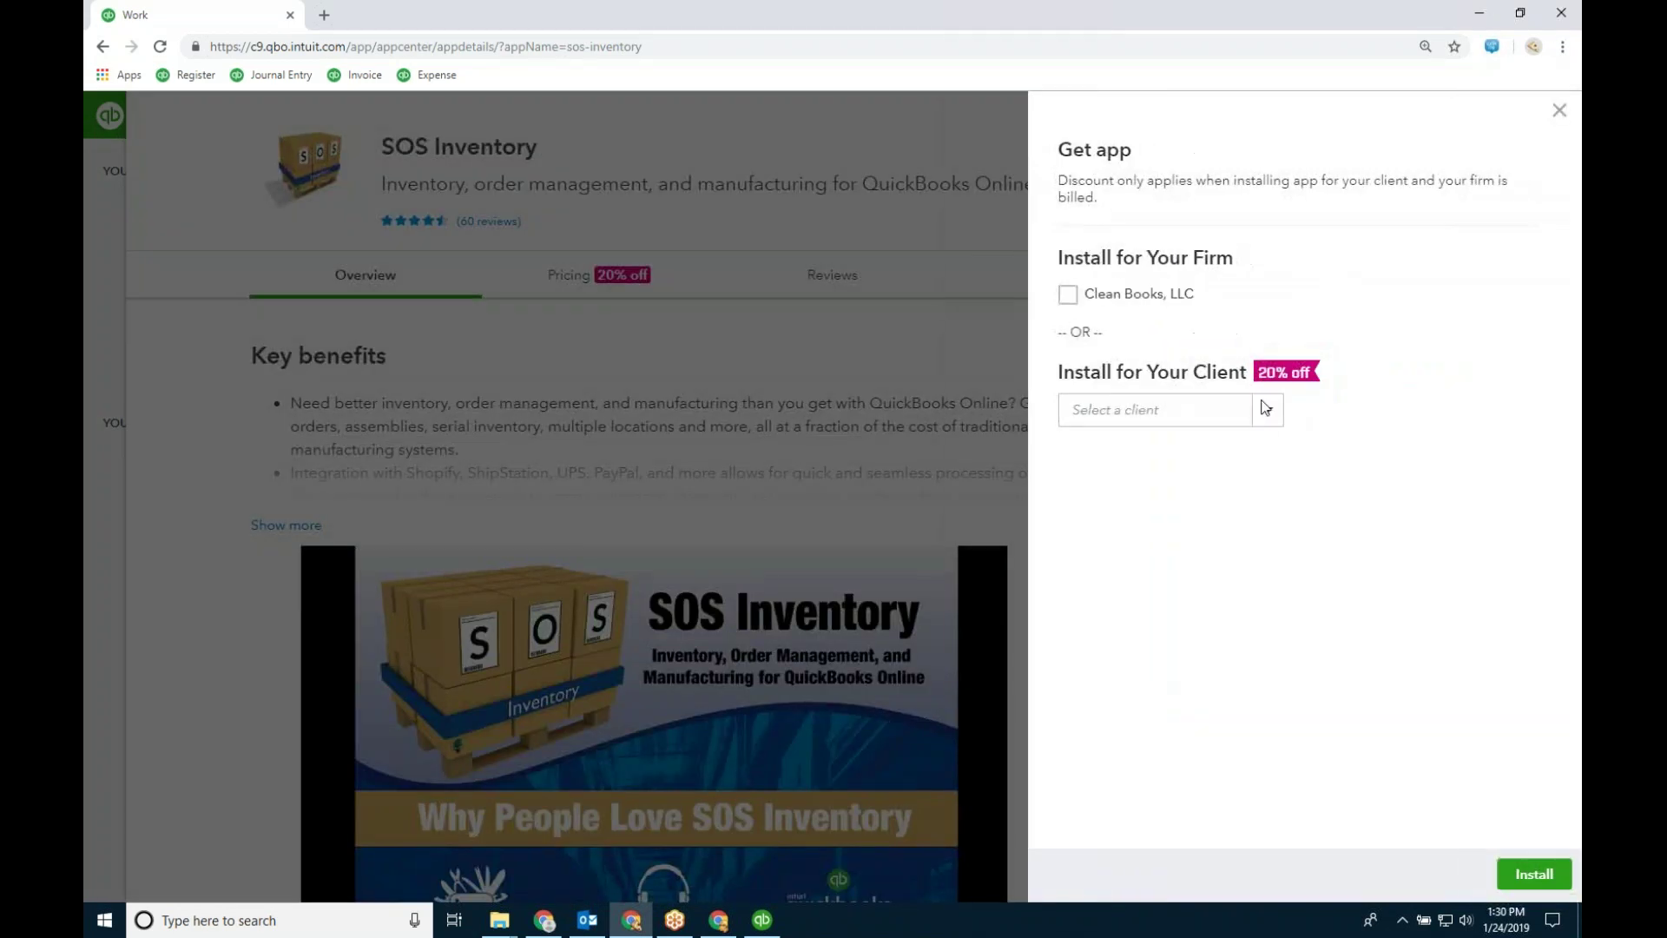
pyautogui.click(1269, 415)
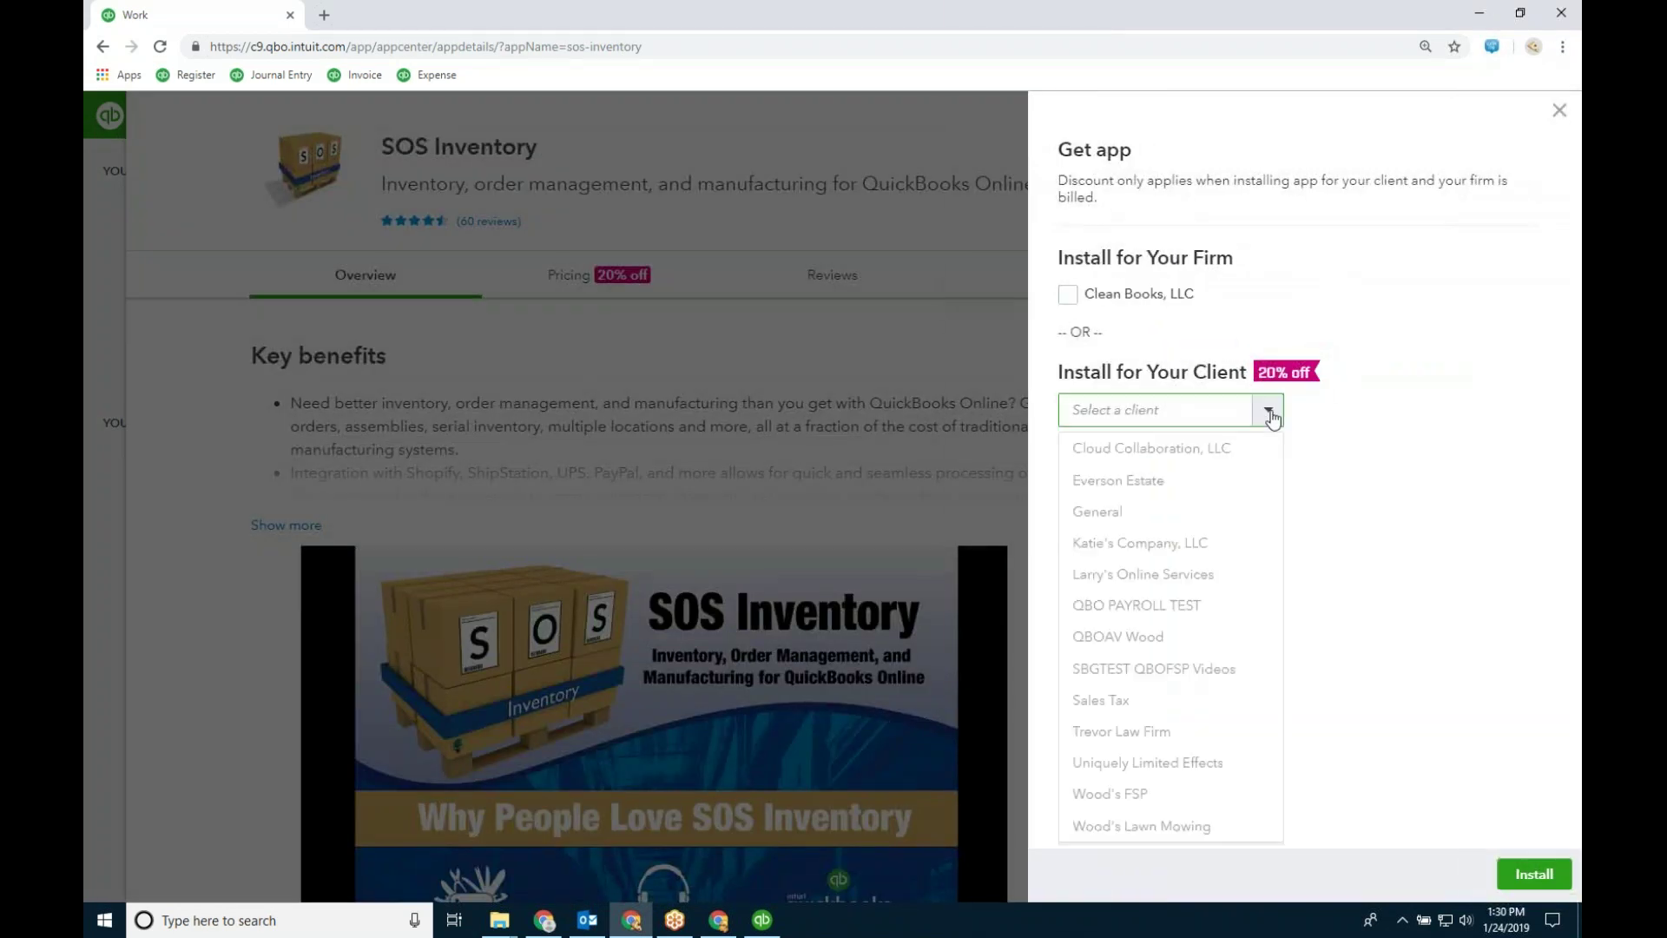
pyautogui.click(1191, 452)
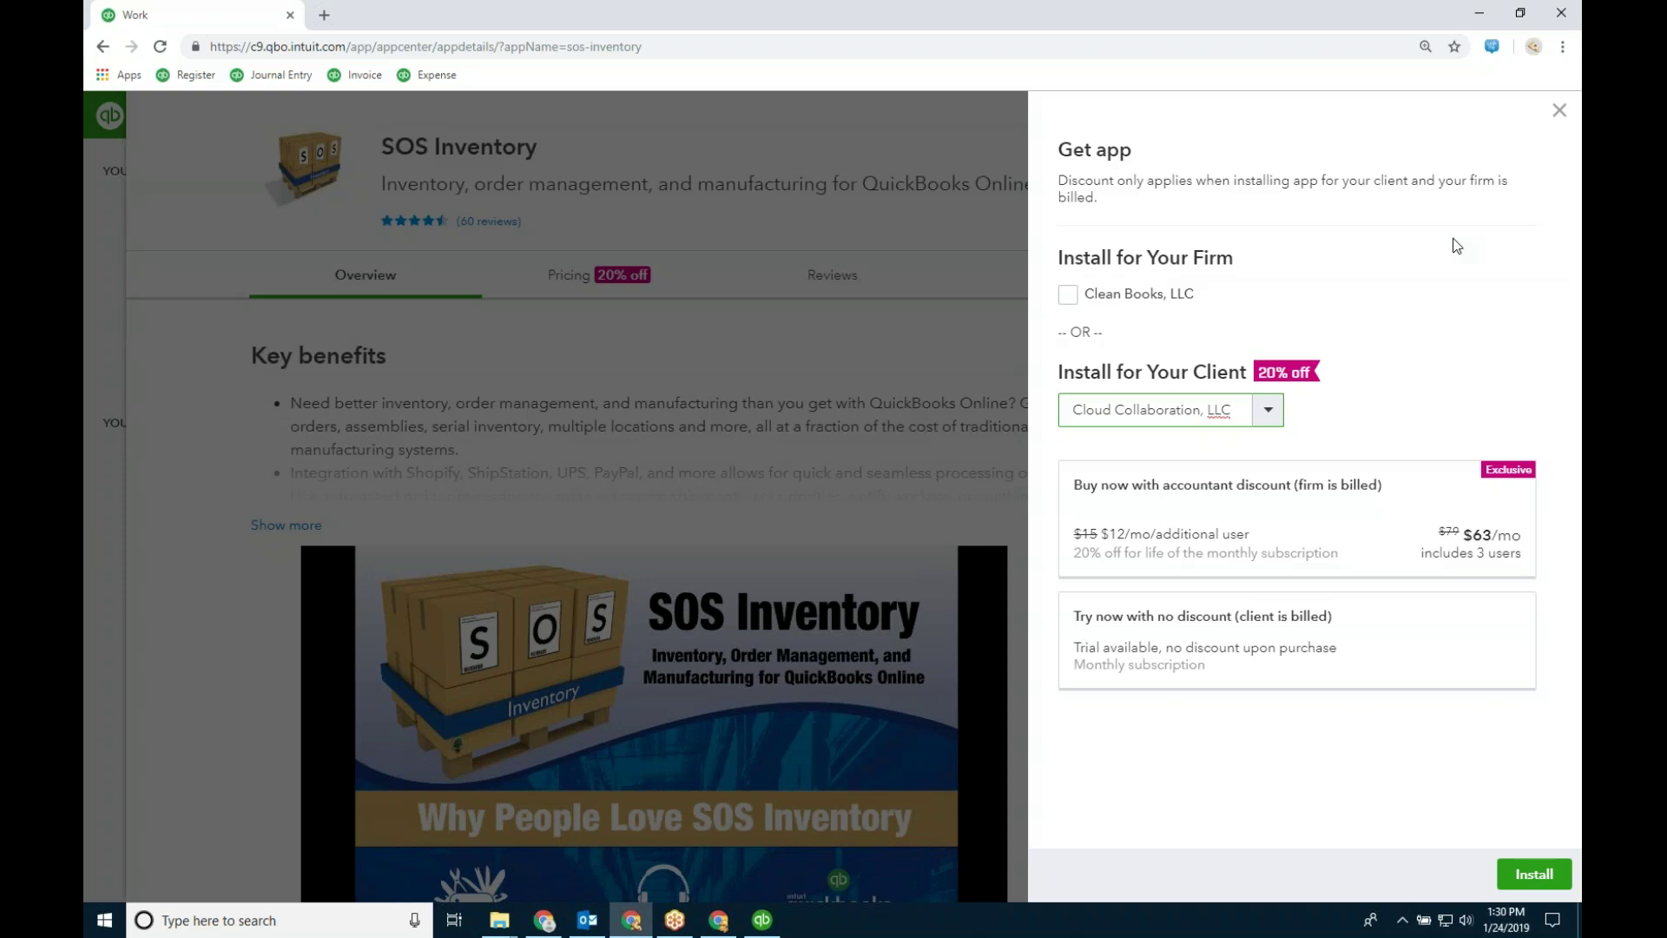
pyautogui.click(1559, 110)
pyautogui.click(1515, 121)
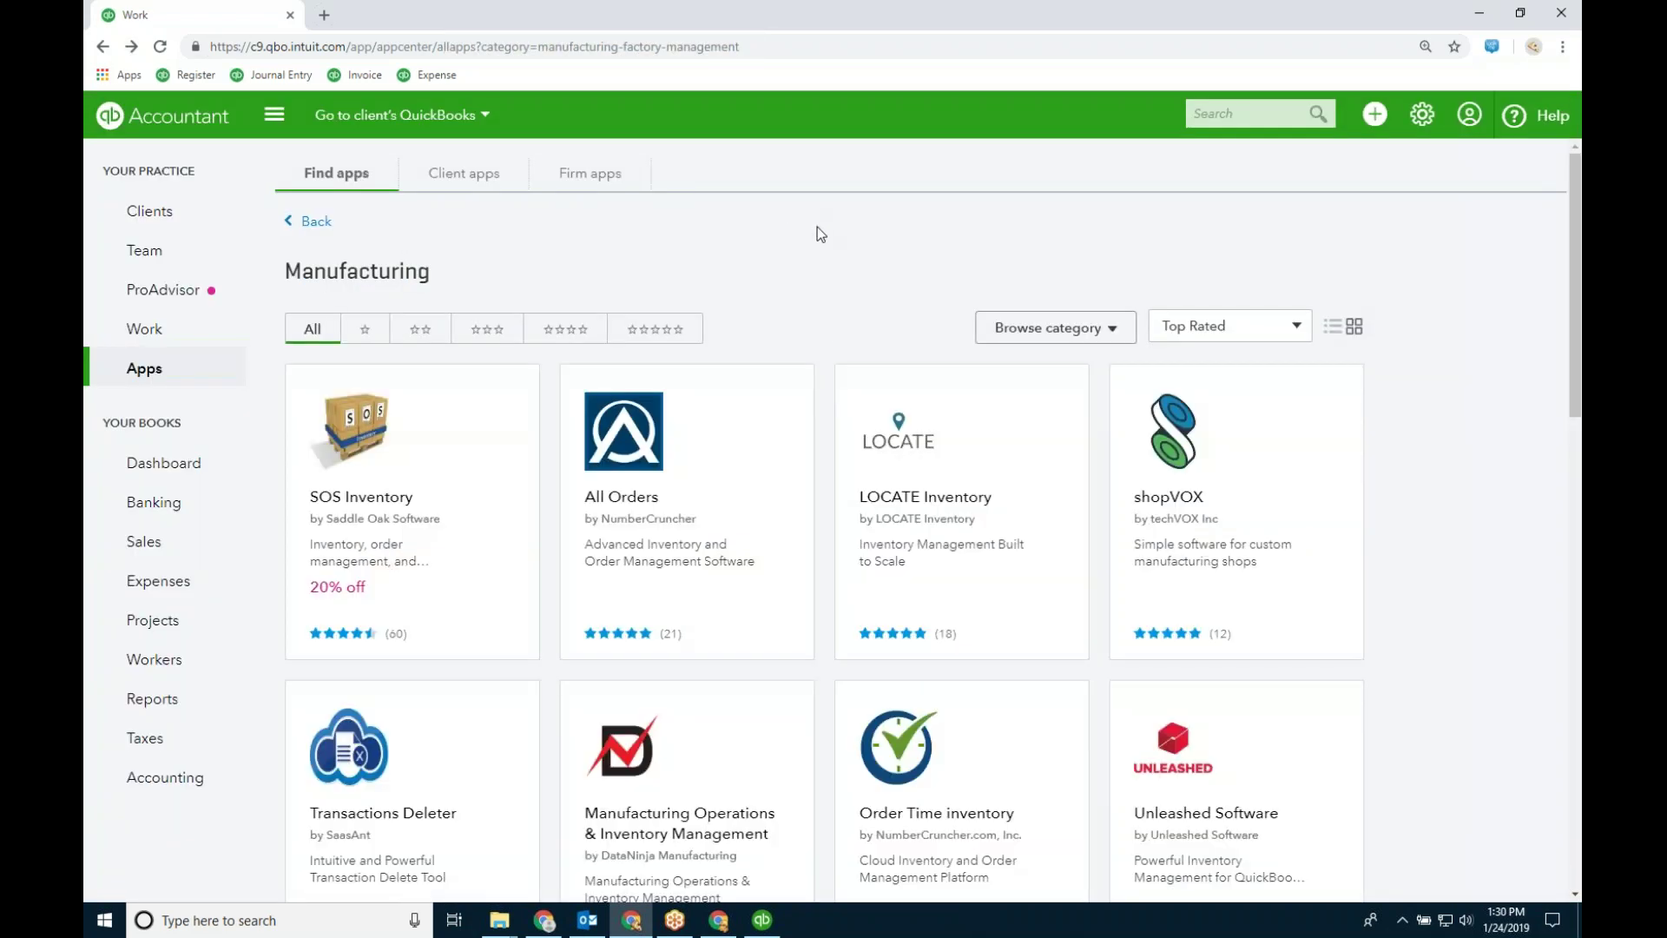
# Step: Filter the Manufacturing apps to six-star ratings and scroll through the results
pyautogui.click(660, 330)
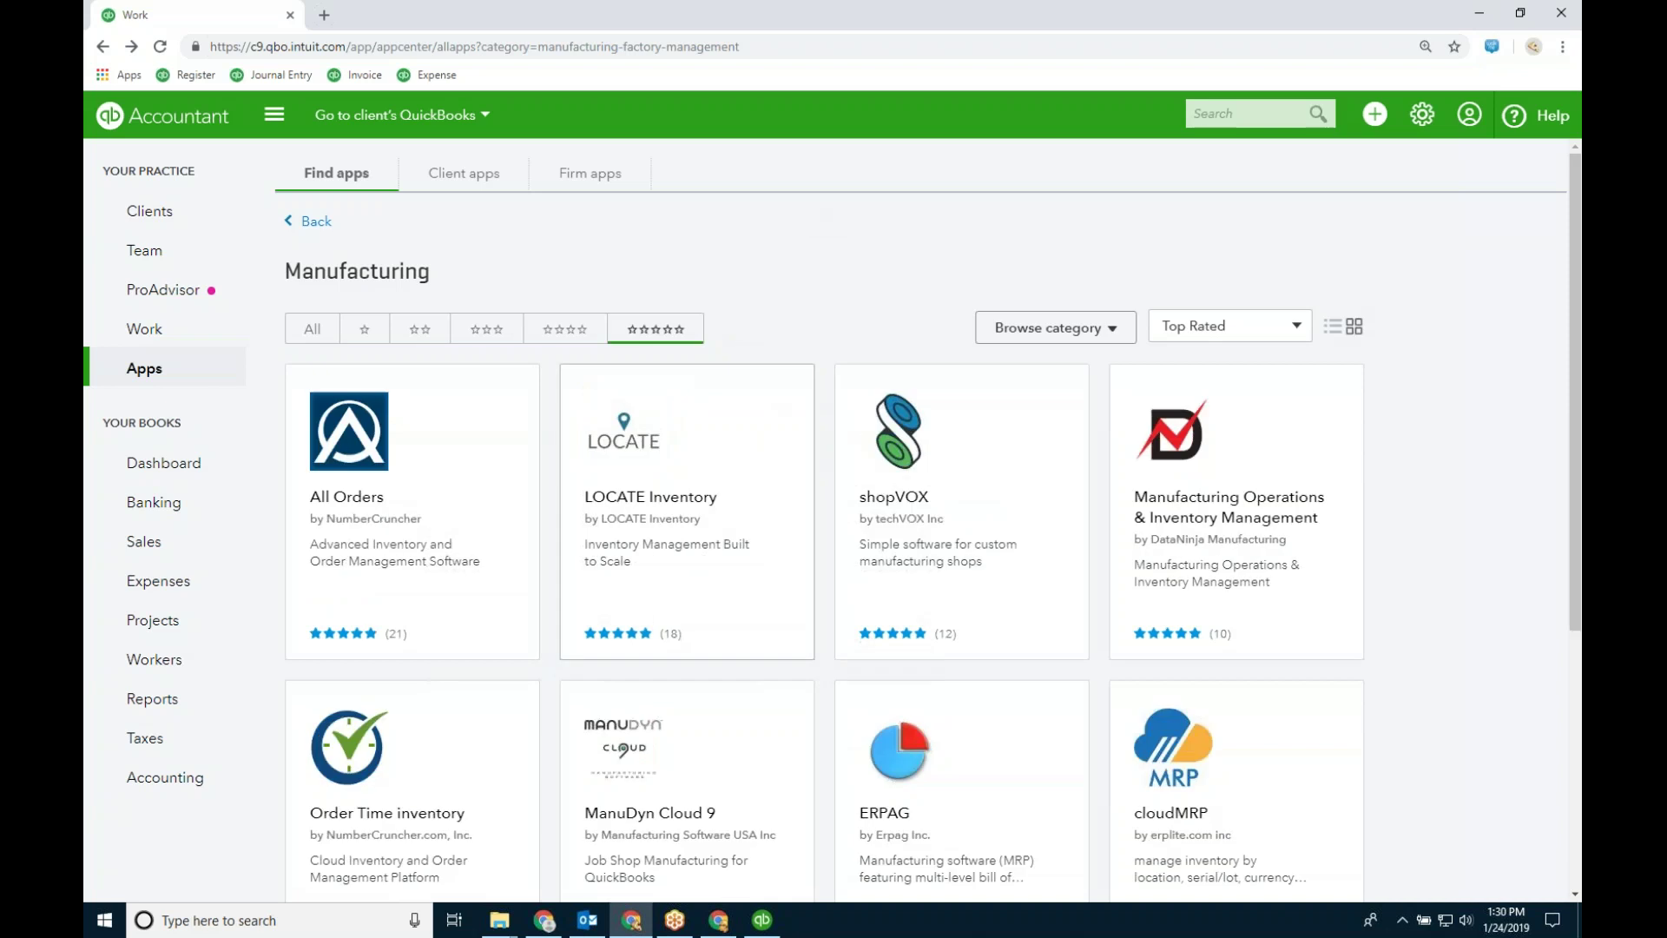
pyautogui.scroll(-4, 1388, 472)
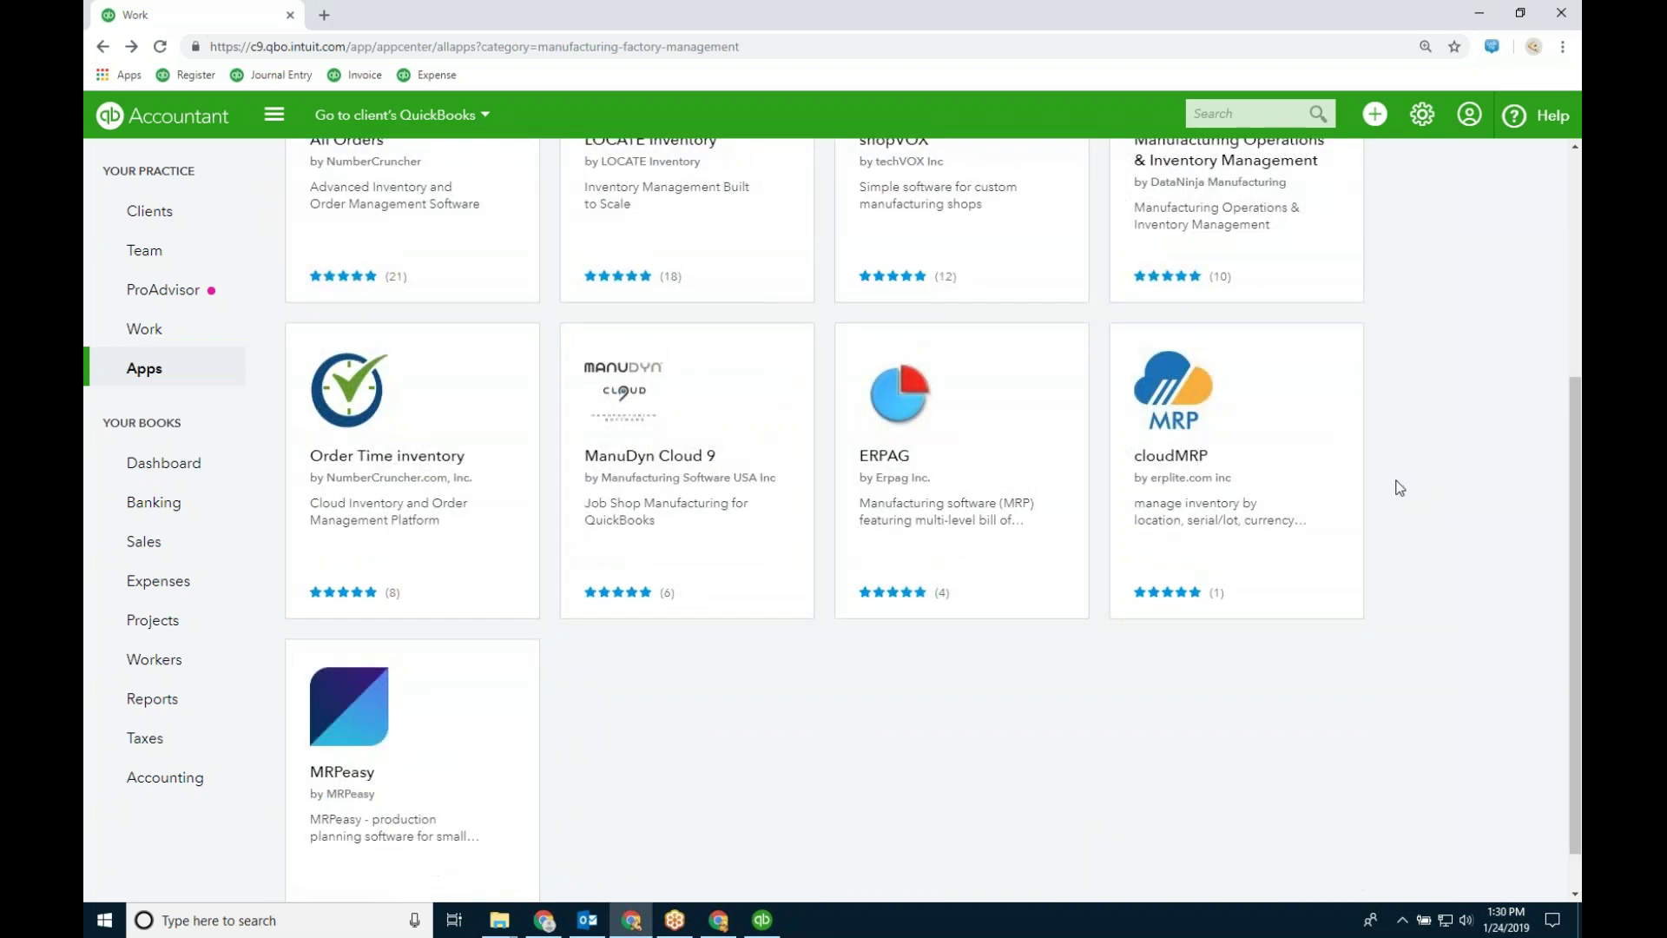
pyautogui.scroll(-1, 1396, 481)
pyautogui.scroll(5, 1400, 481)
pyautogui.scroll(-5, 1405, 482)
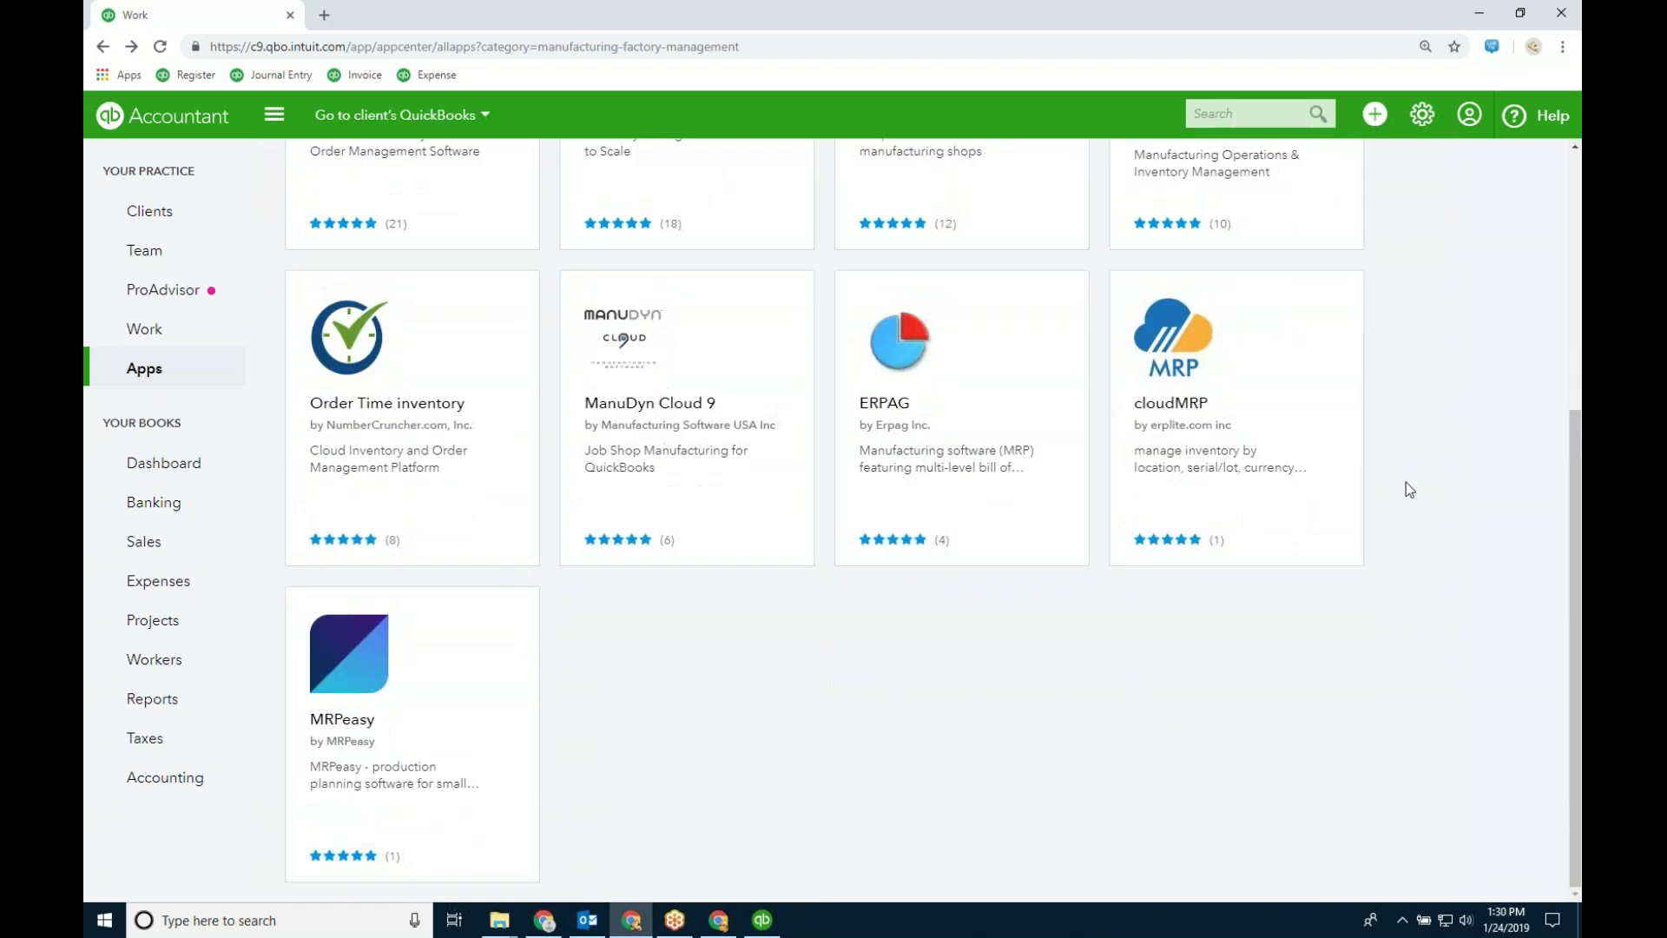
pyautogui.scroll(4, 1405, 482)
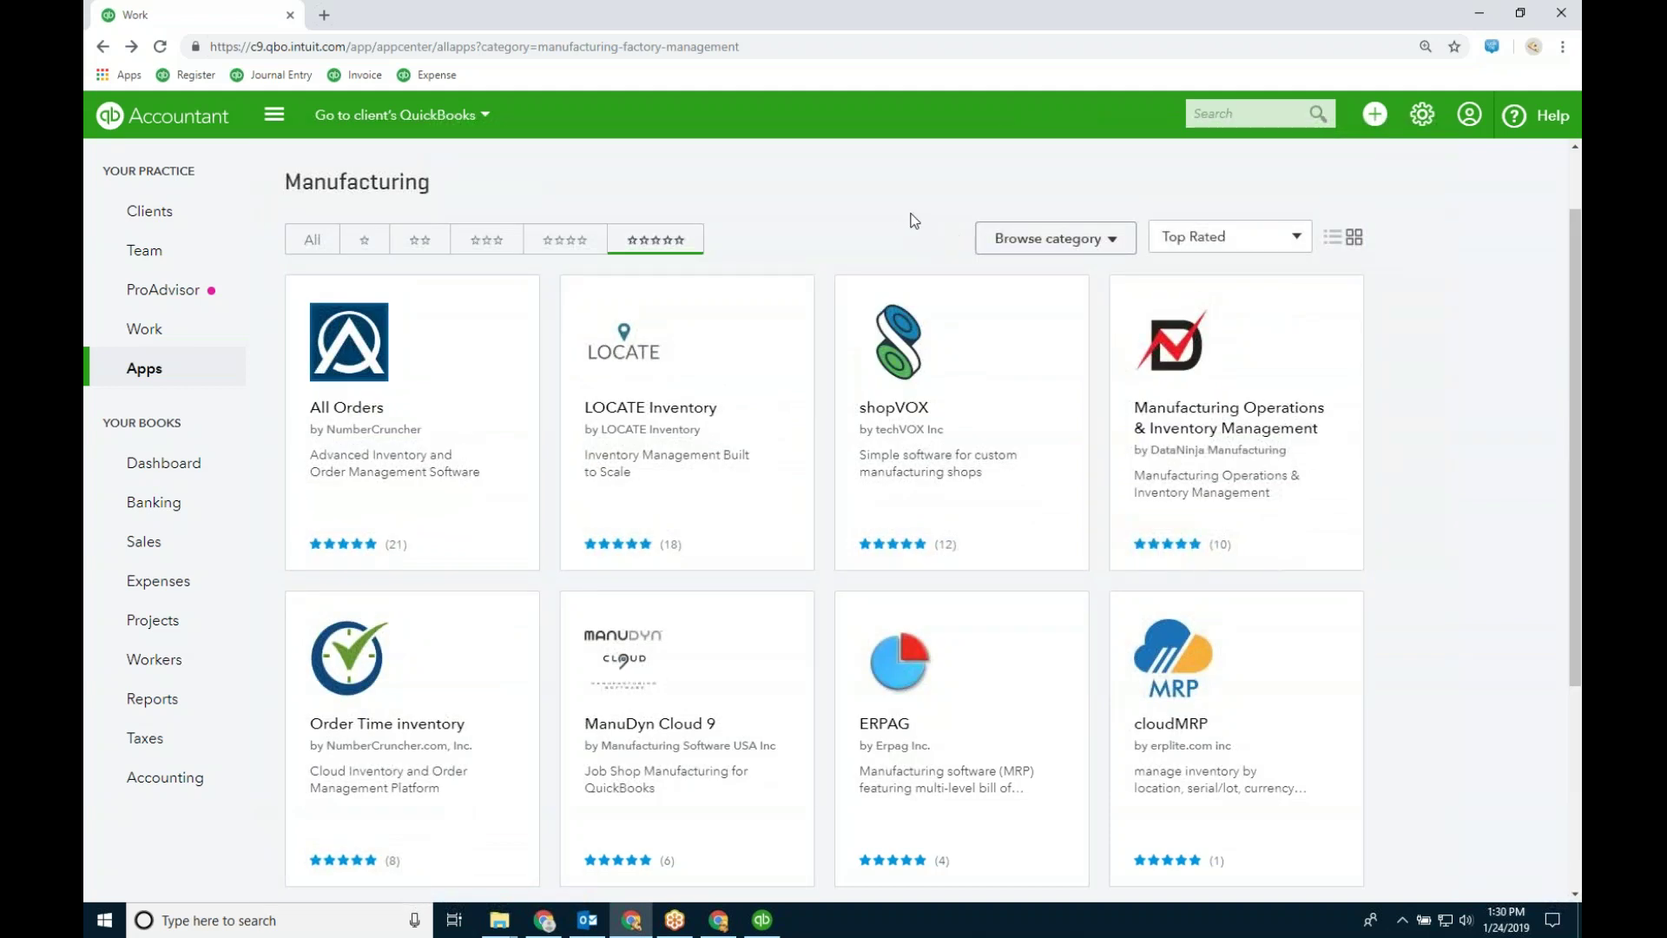
# Step: Show and dismiss the app category list, then return to the Clients list
pyautogui.click(1105, 246)
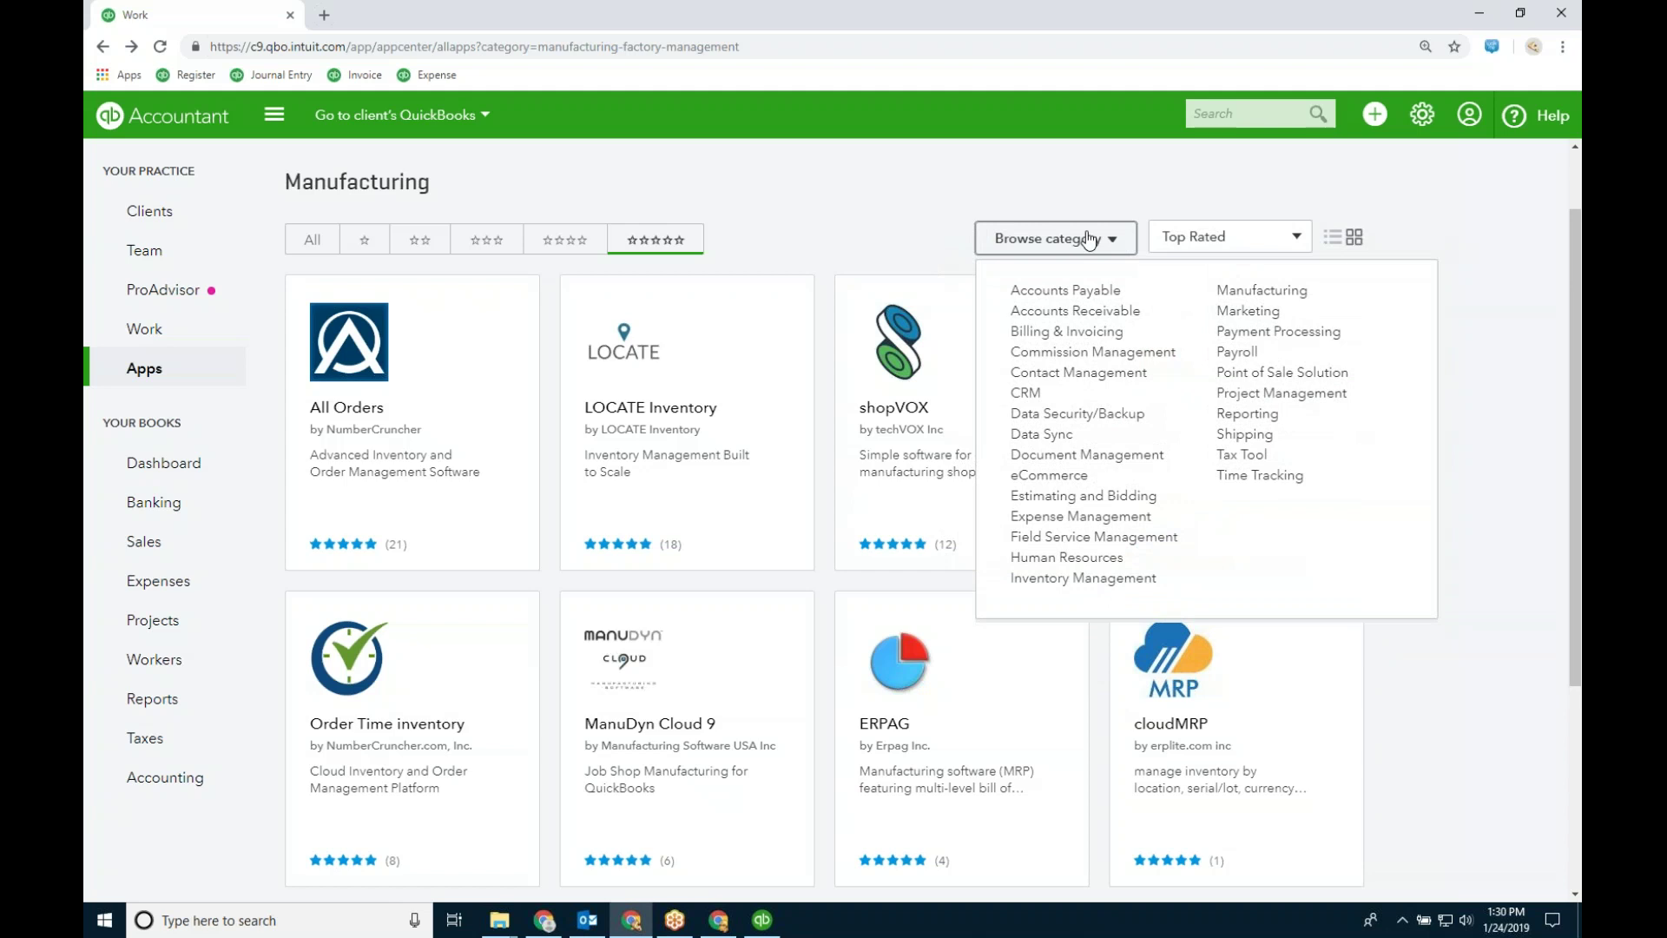
pyautogui.click(865, 179)
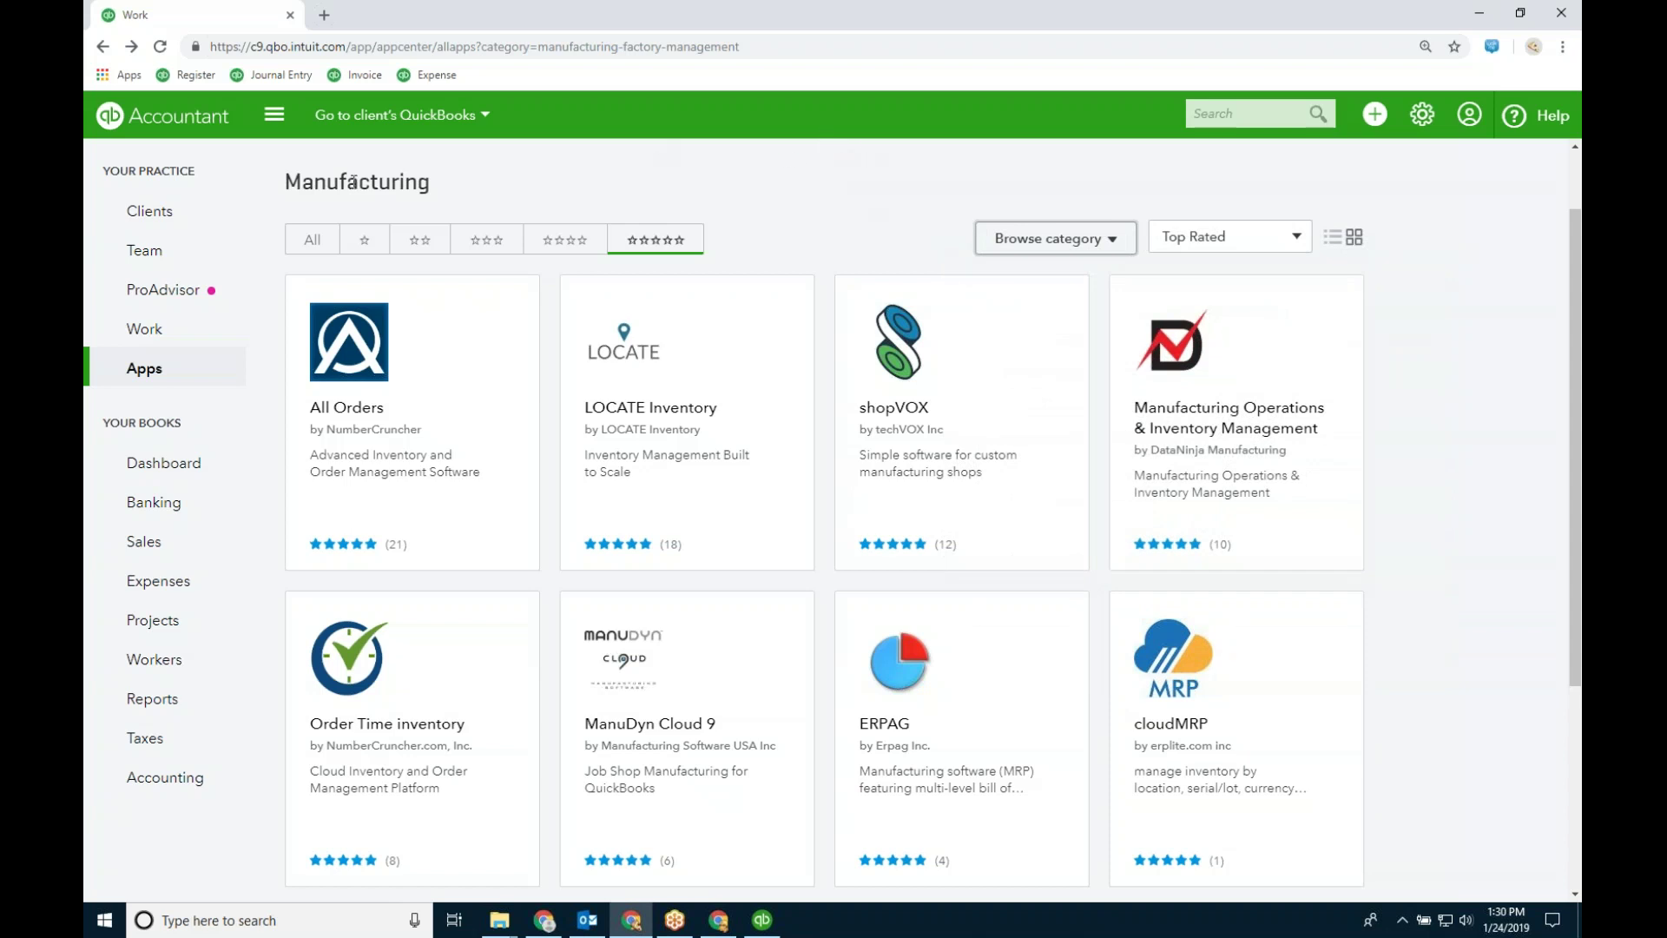
pyautogui.click(154, 215)
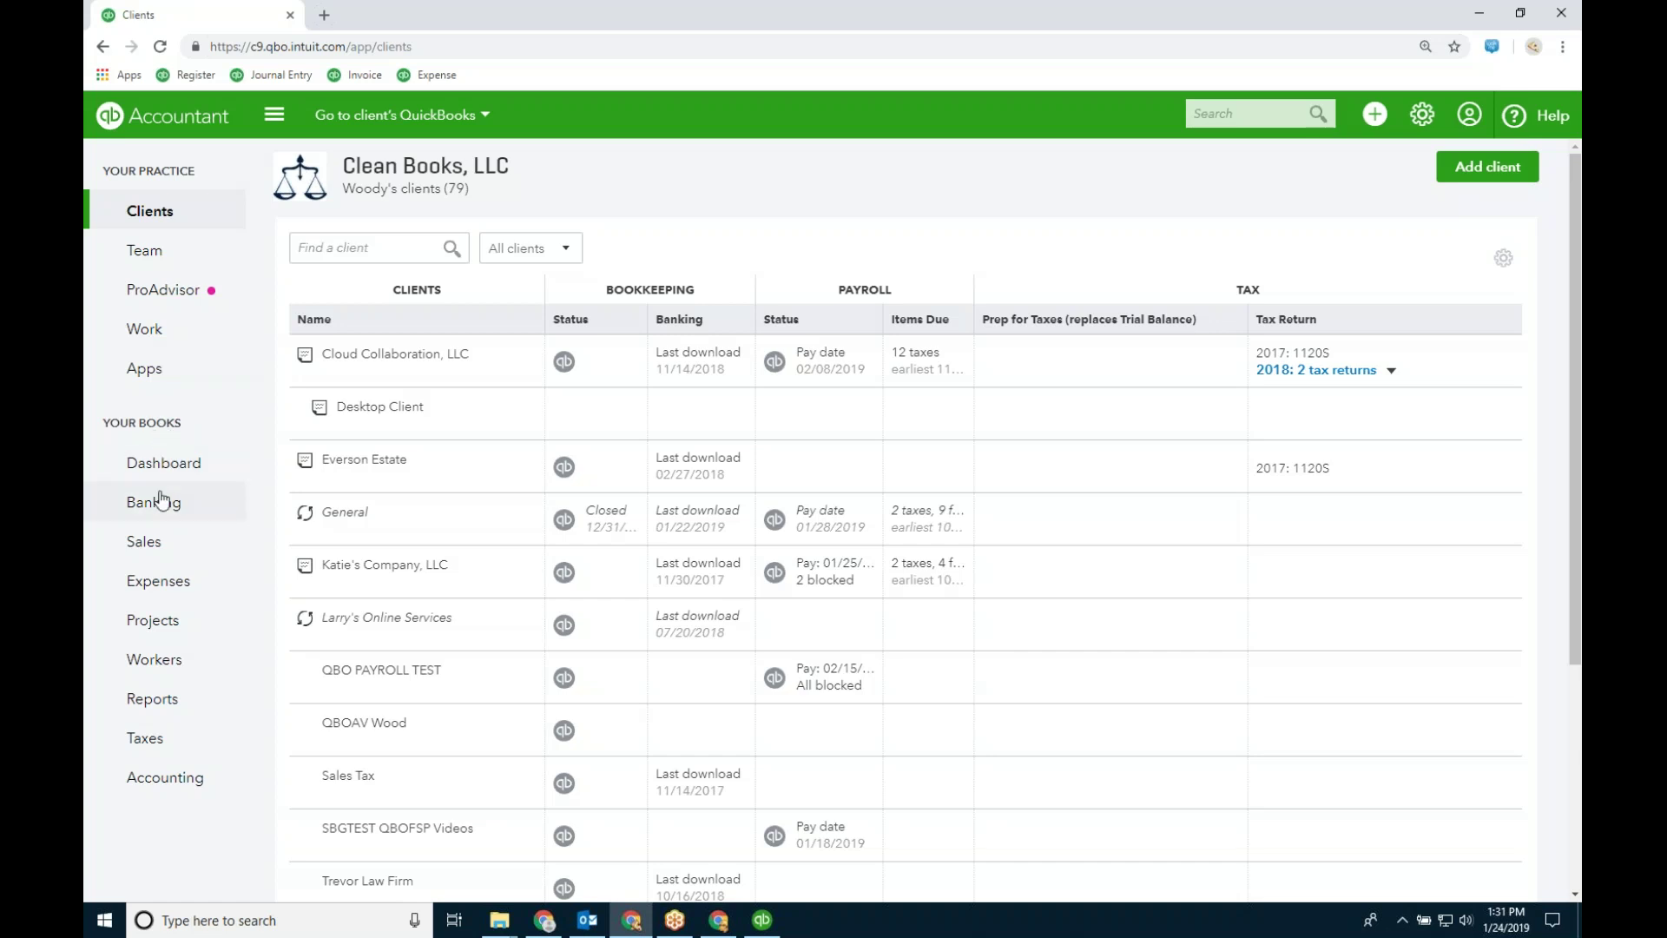
pyautogui.click(156, 549)
pyautogui.click(291, 635)
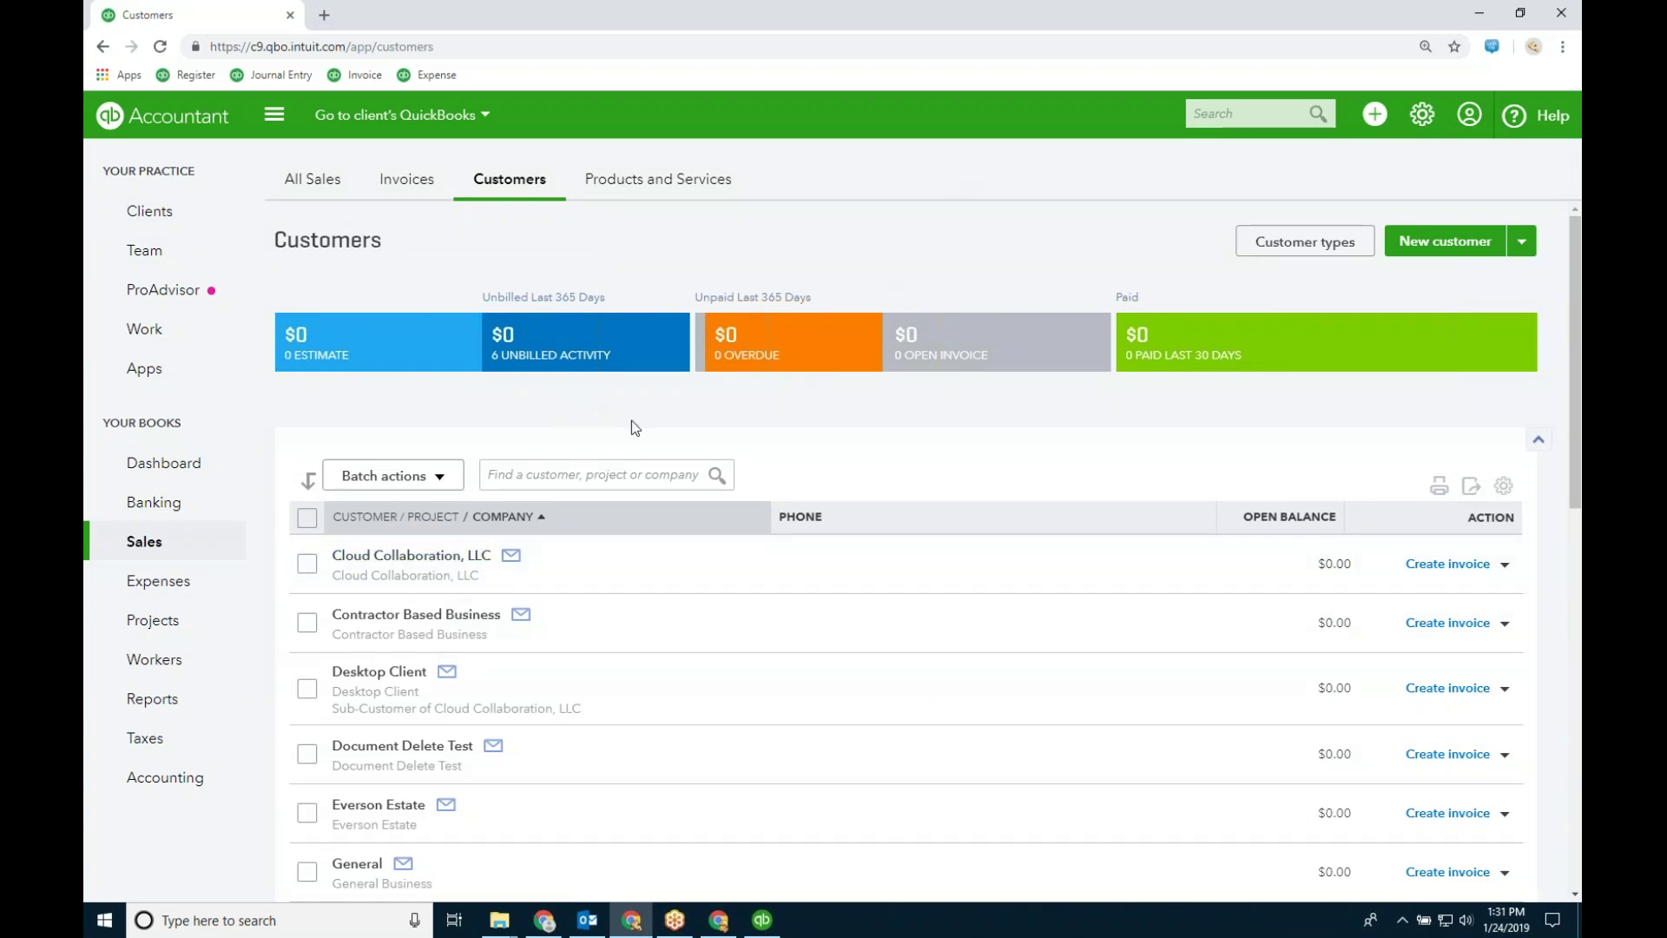
pyautogui.click(163, 215)
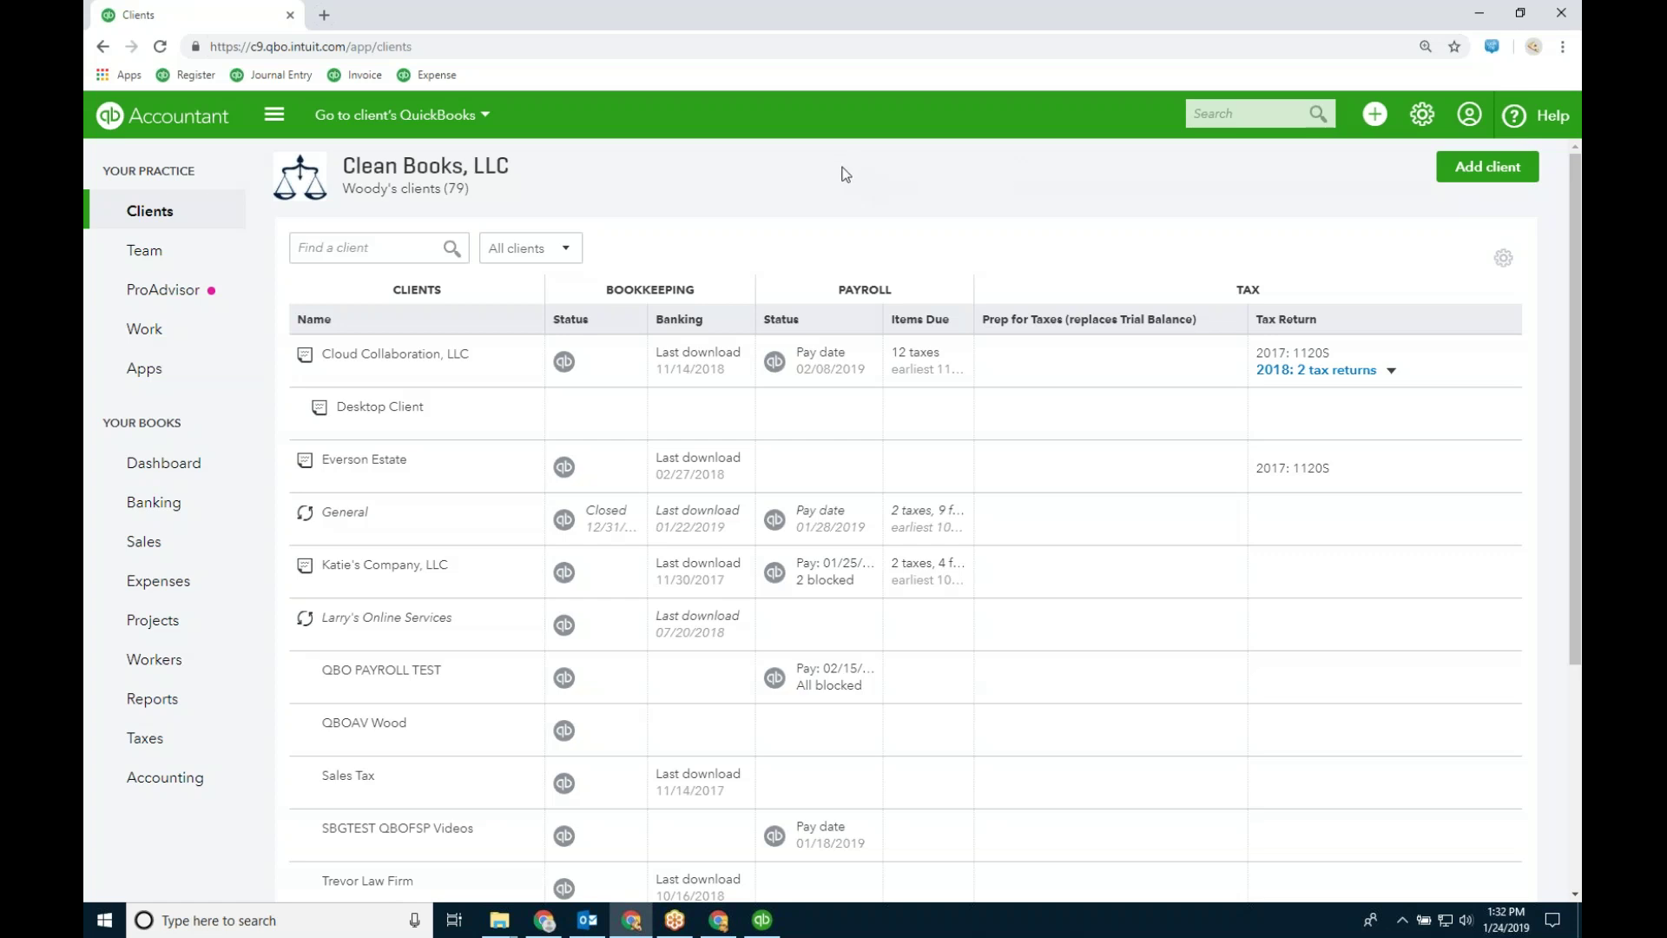
pyautogui.moveTo(148, 545)
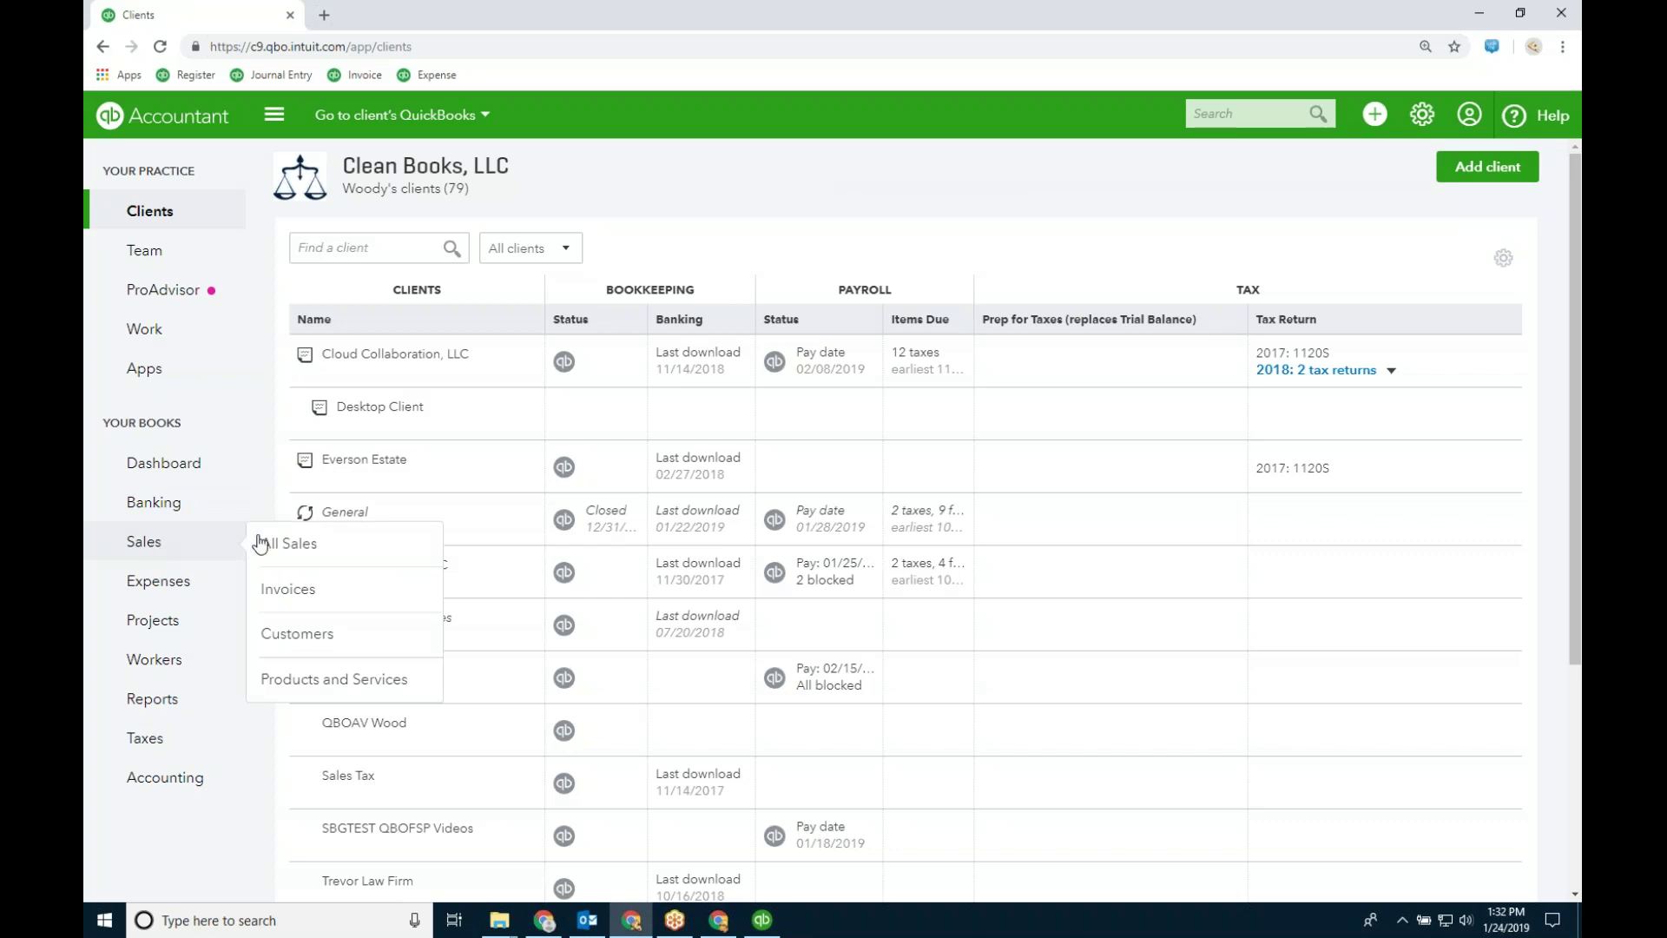
pyautogui.click(294, 590)
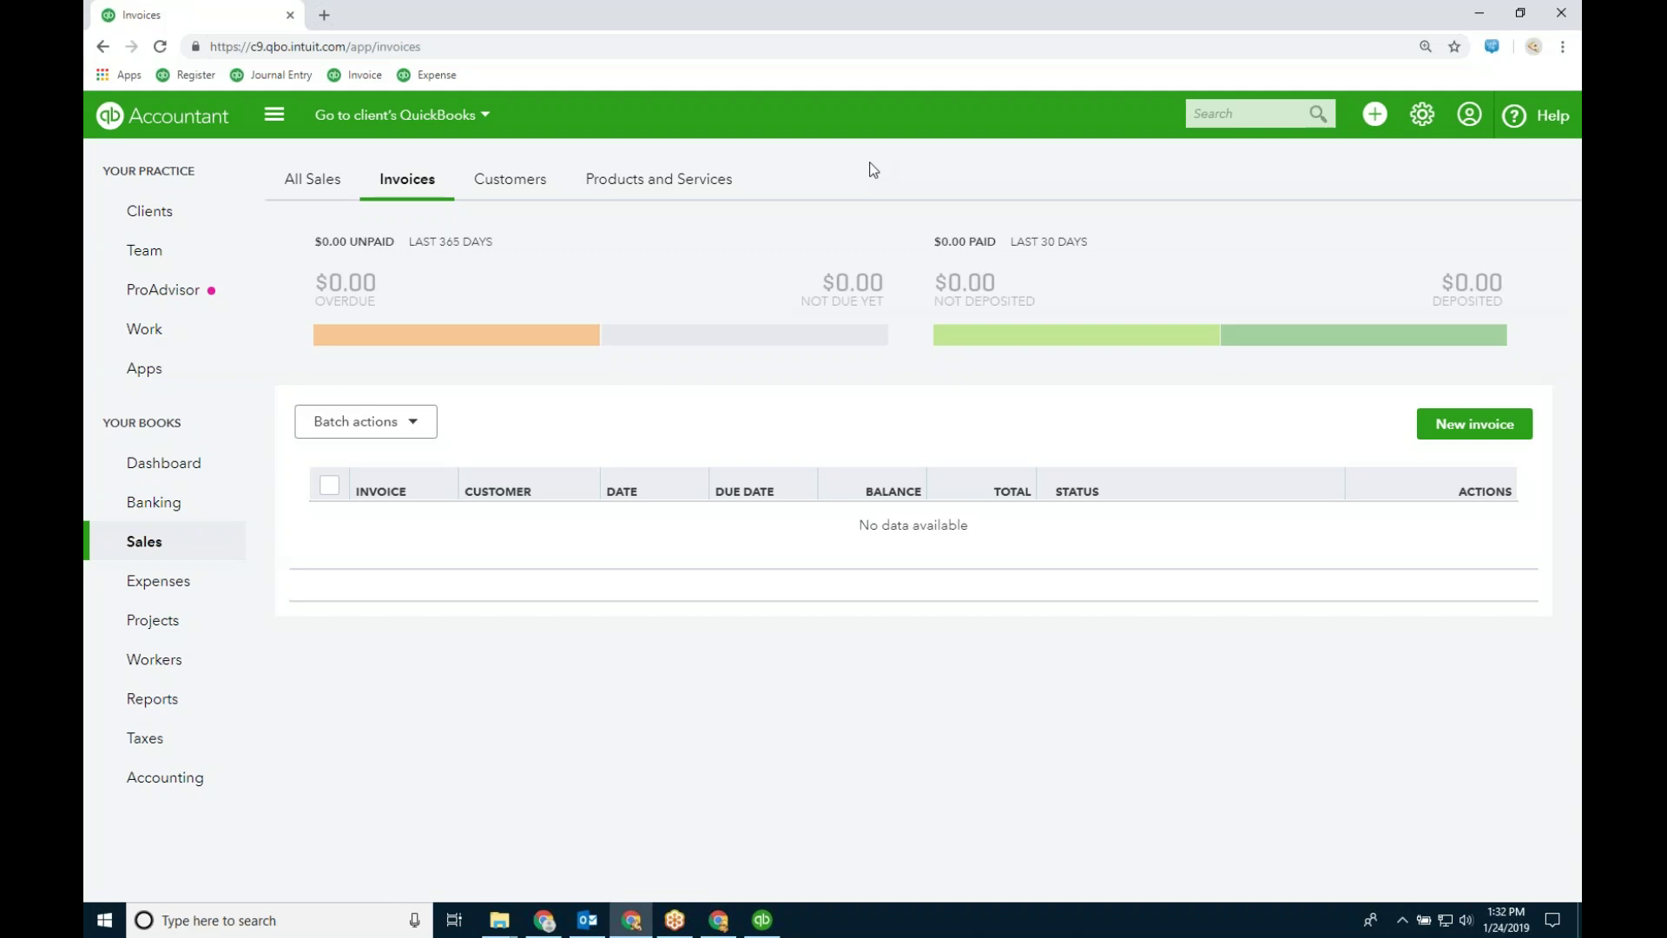
pyautogui.click(161, 223)
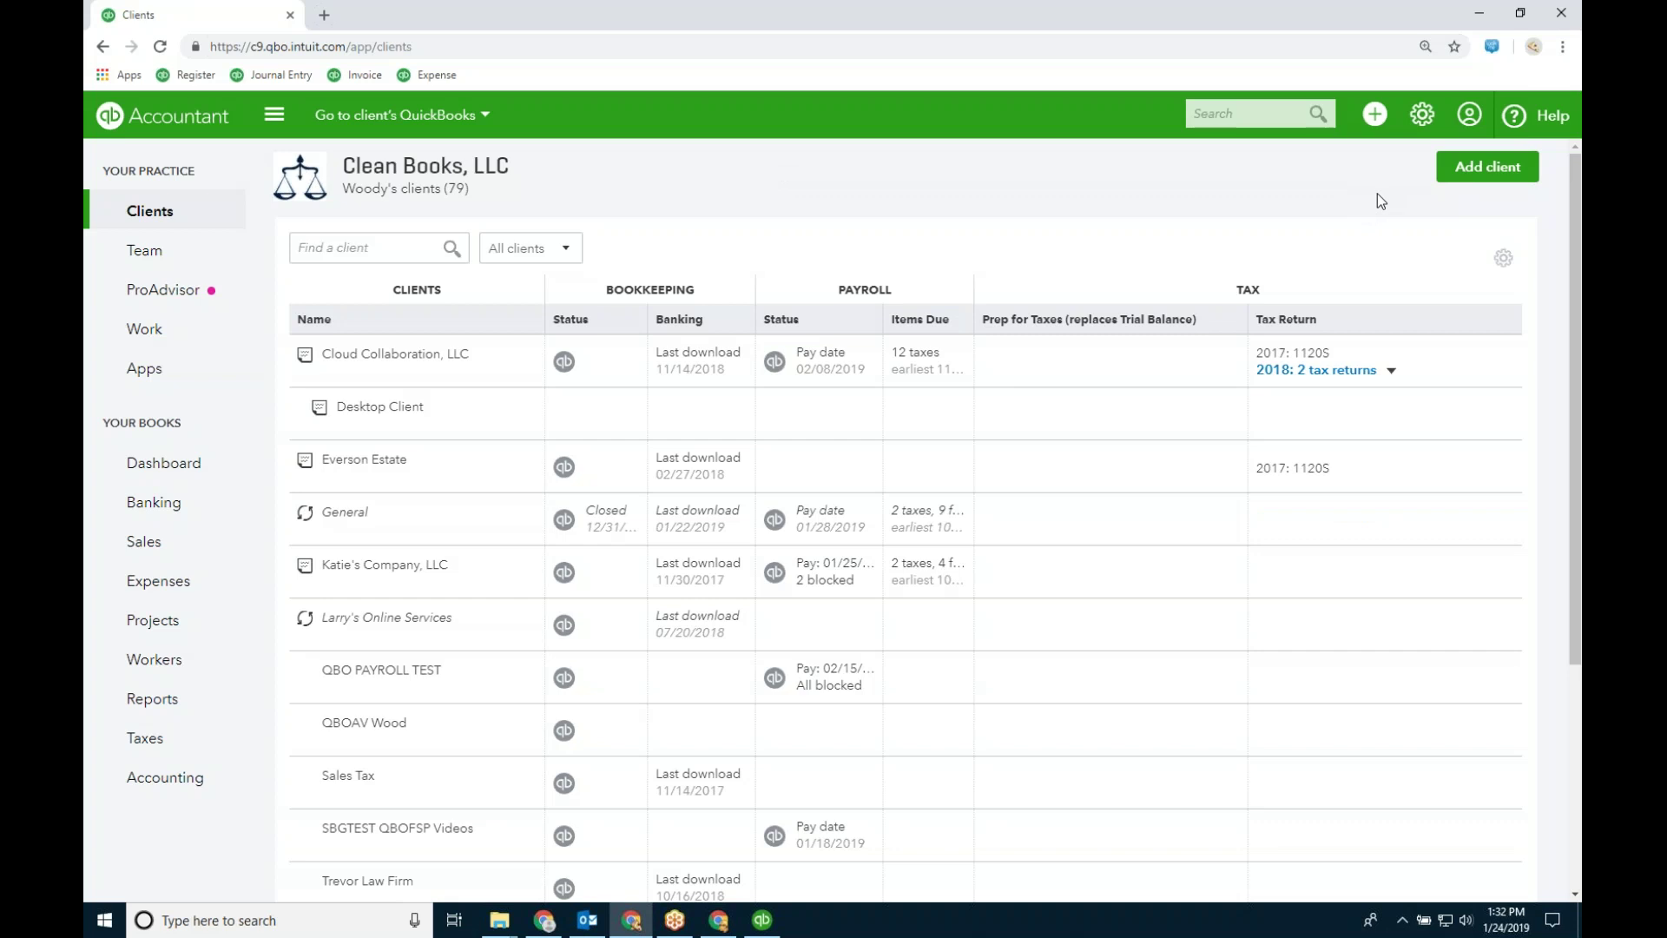
pyautogui.click(1421, 114)
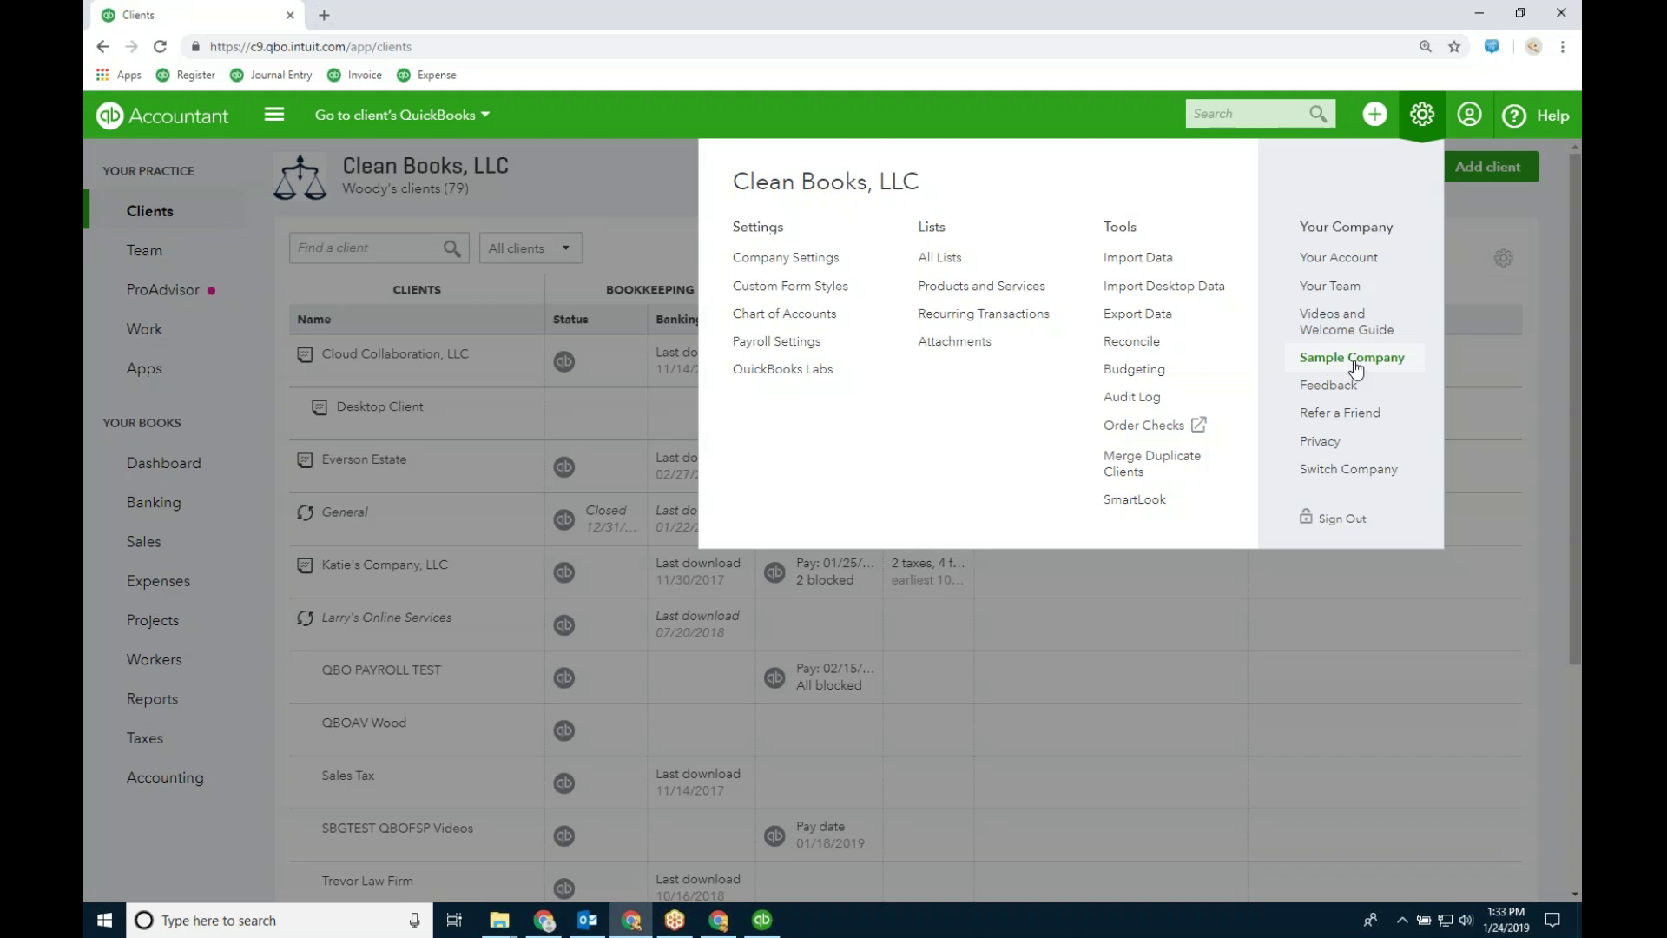
pyautogui.click(1148, 111)
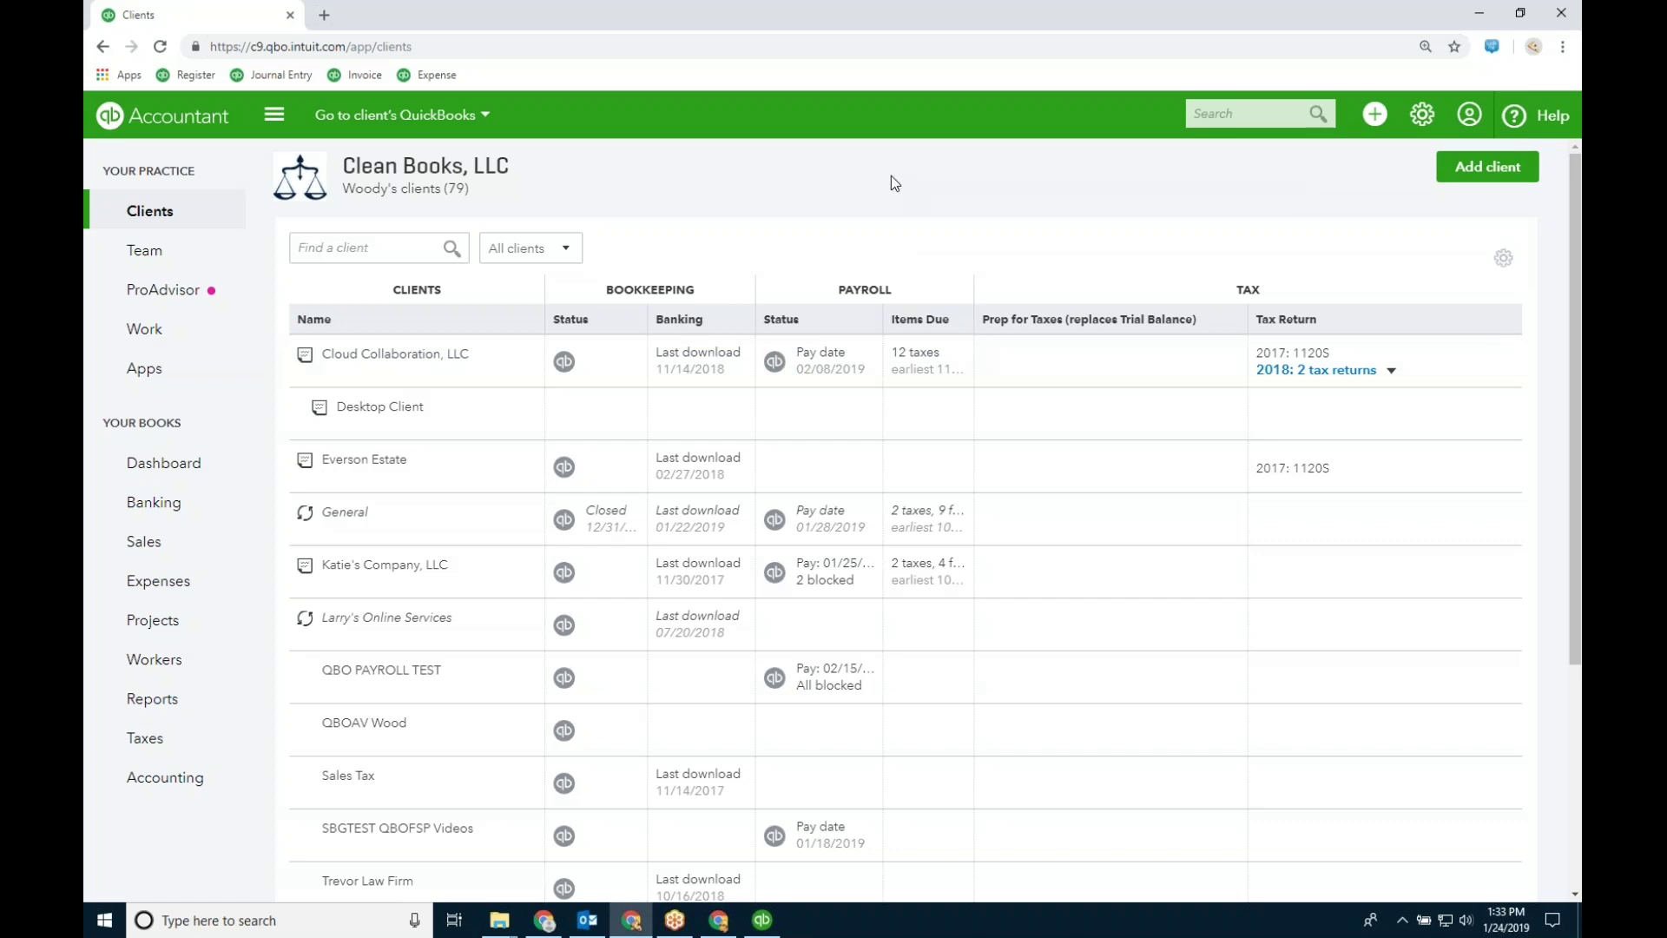
# Step: Open Cloud Collaboration, LLC's books from the QuickBooks icon in its client row
pyautogui.click(565, 361)
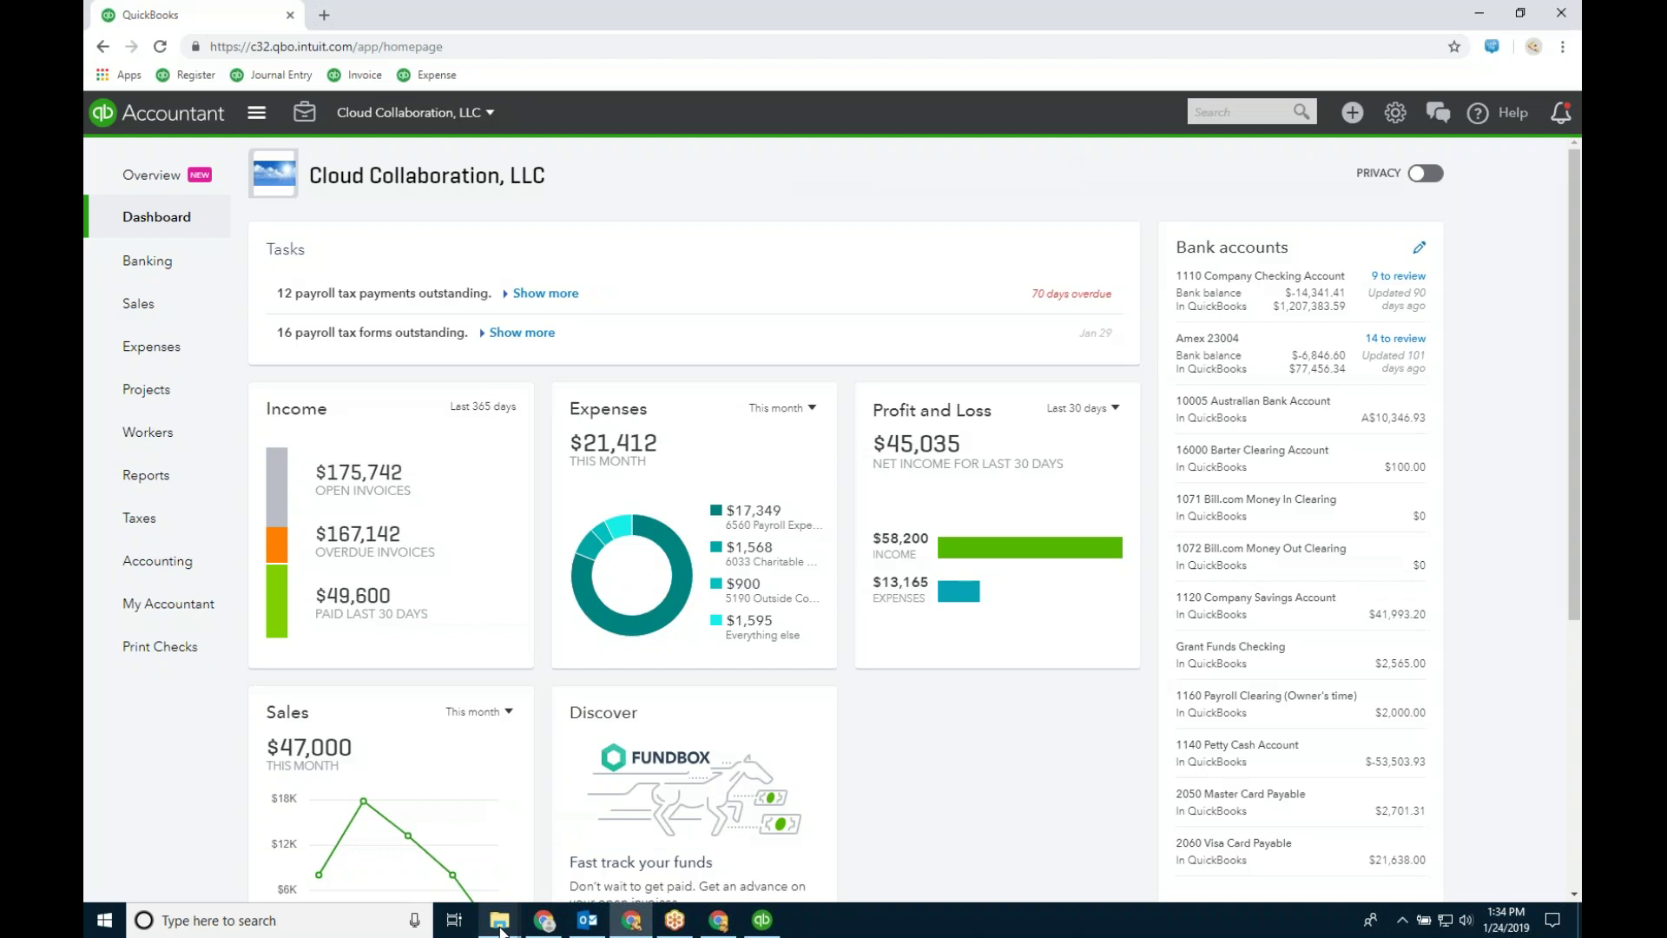
pyautogui.moveTo(500, 921)
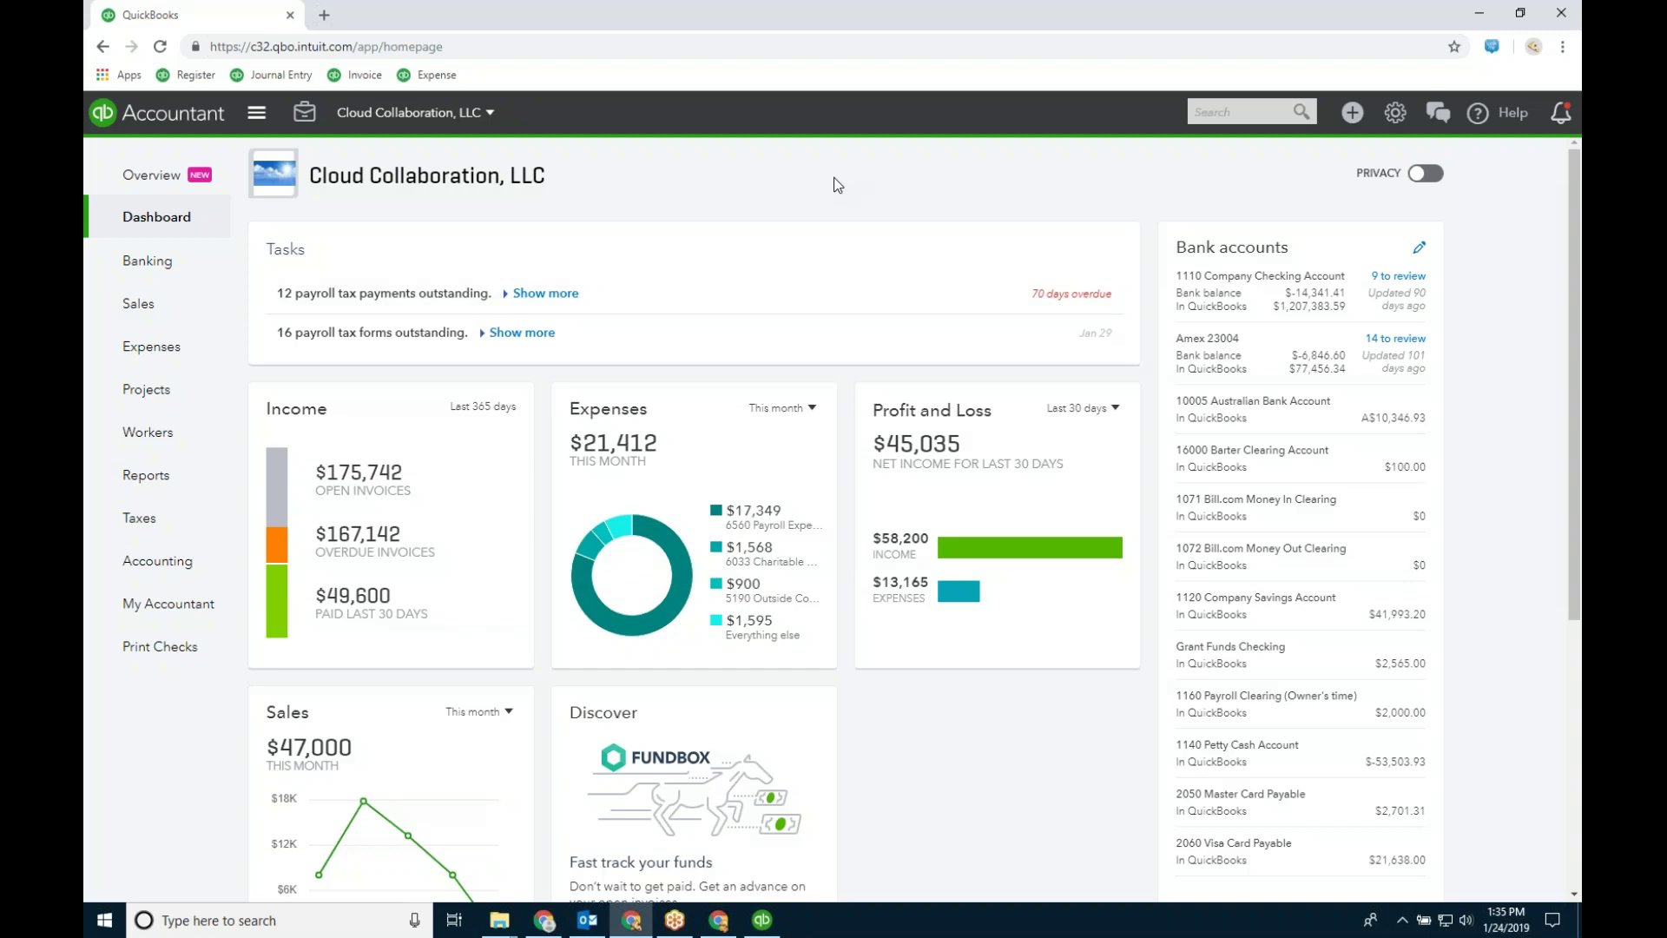
# Step: Open the BTB ProdServ_bolt_wa.pptx deck from the PS Webinar Decks folder in PowerPoint
pyautogui.moveTo(500, 919)
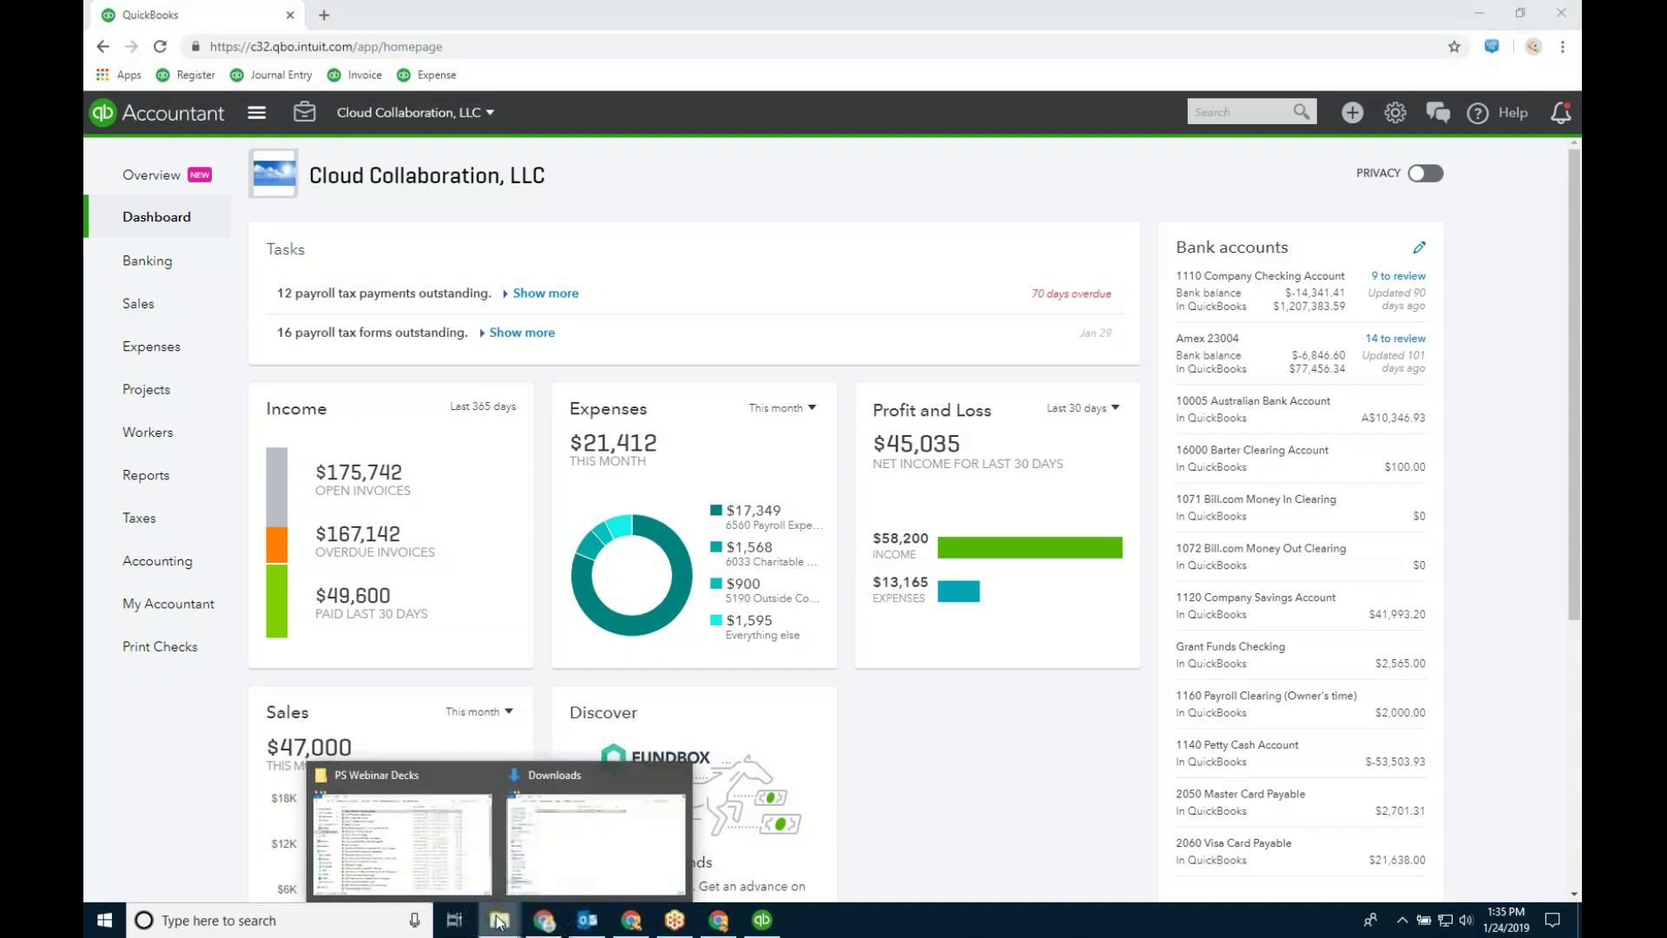
pyautogui.click(467, 870)
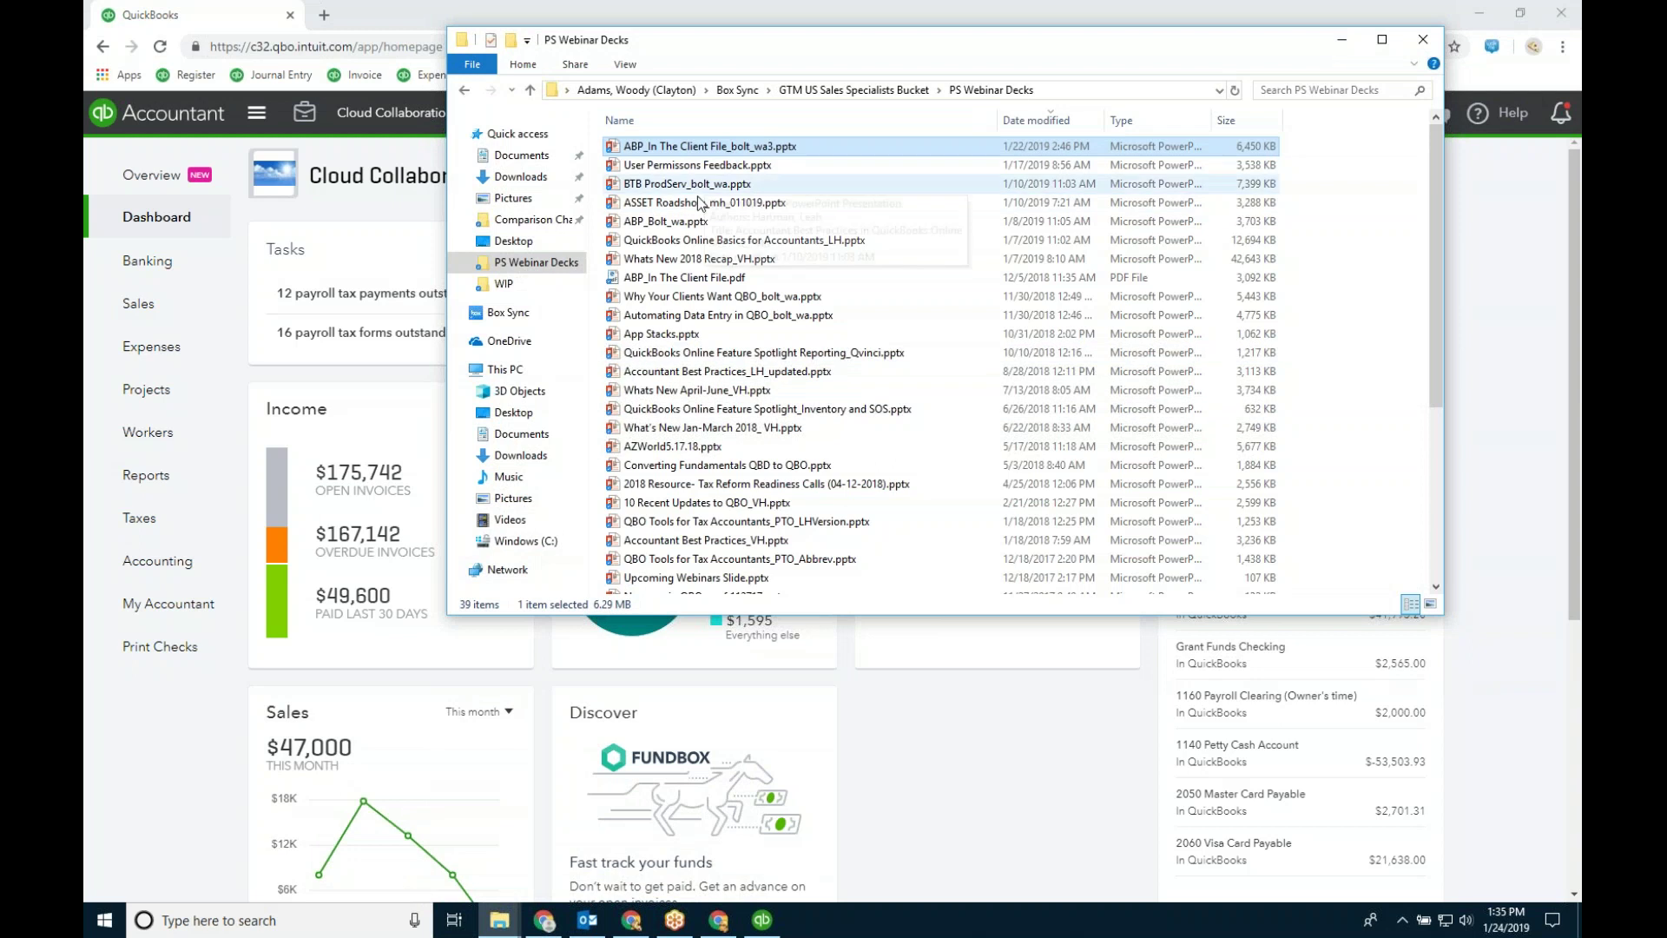
pyautogui.doubleClick(721, 185)
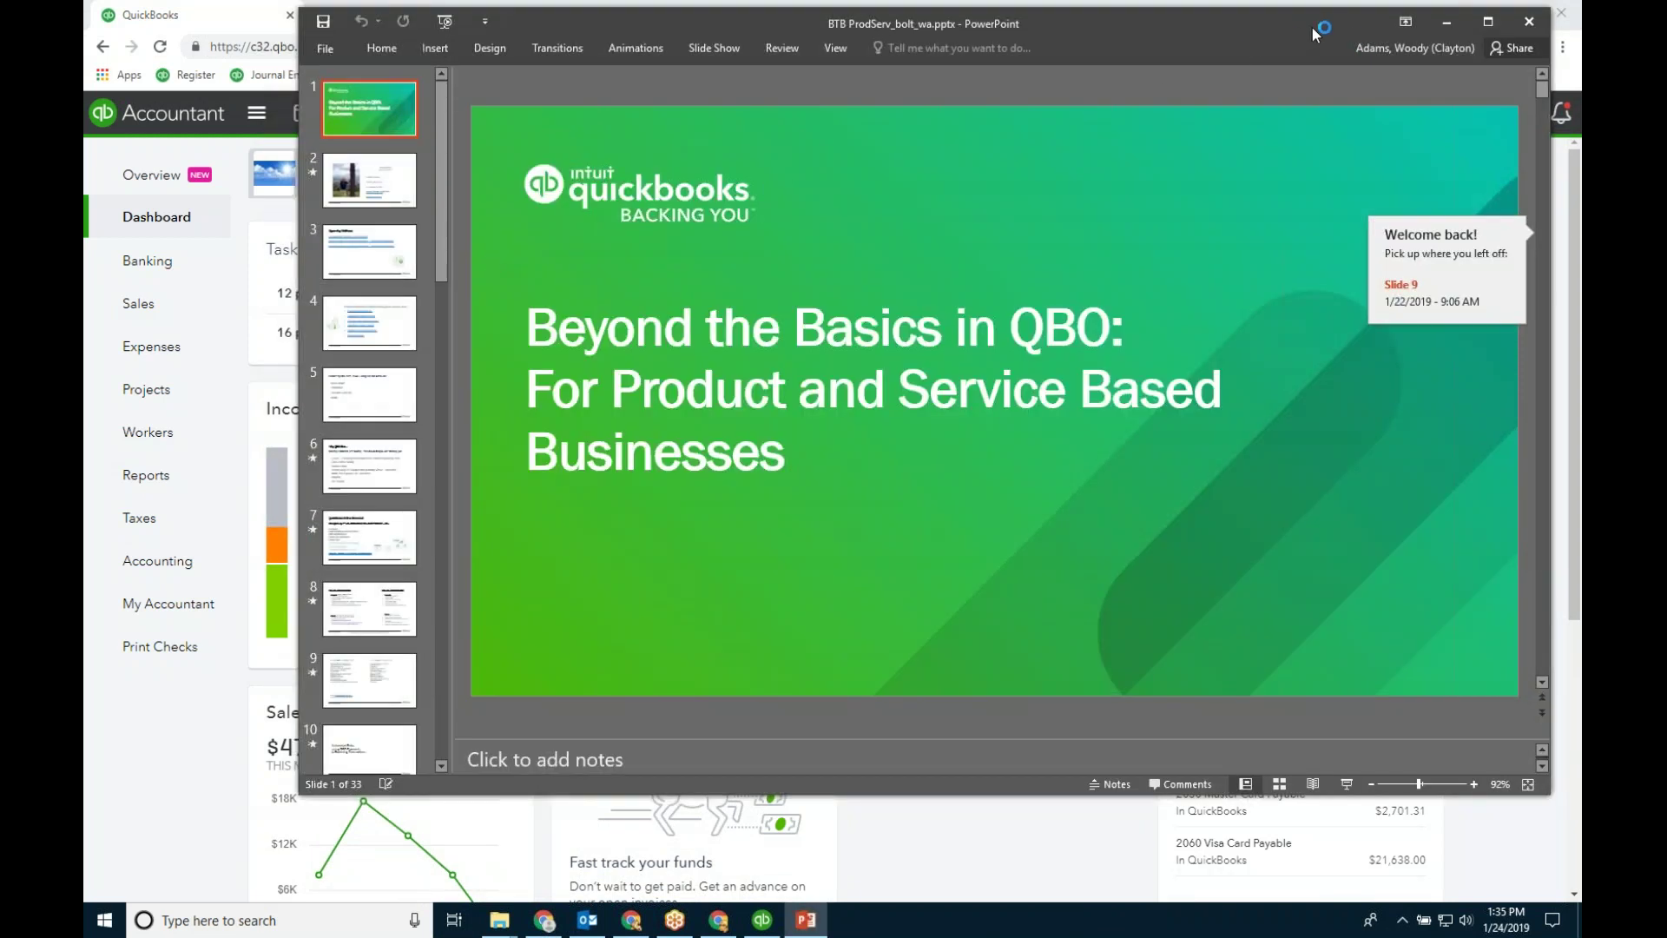
# Step: Rearrange the windows so PowerPoint sits in front with the folder window hidden
pyautogui.moveTo(1318, 32); pyautogui.dragTo(1295, 88)
pyautogui.click(1281, 45)
pyautogui.click(1351, 40)
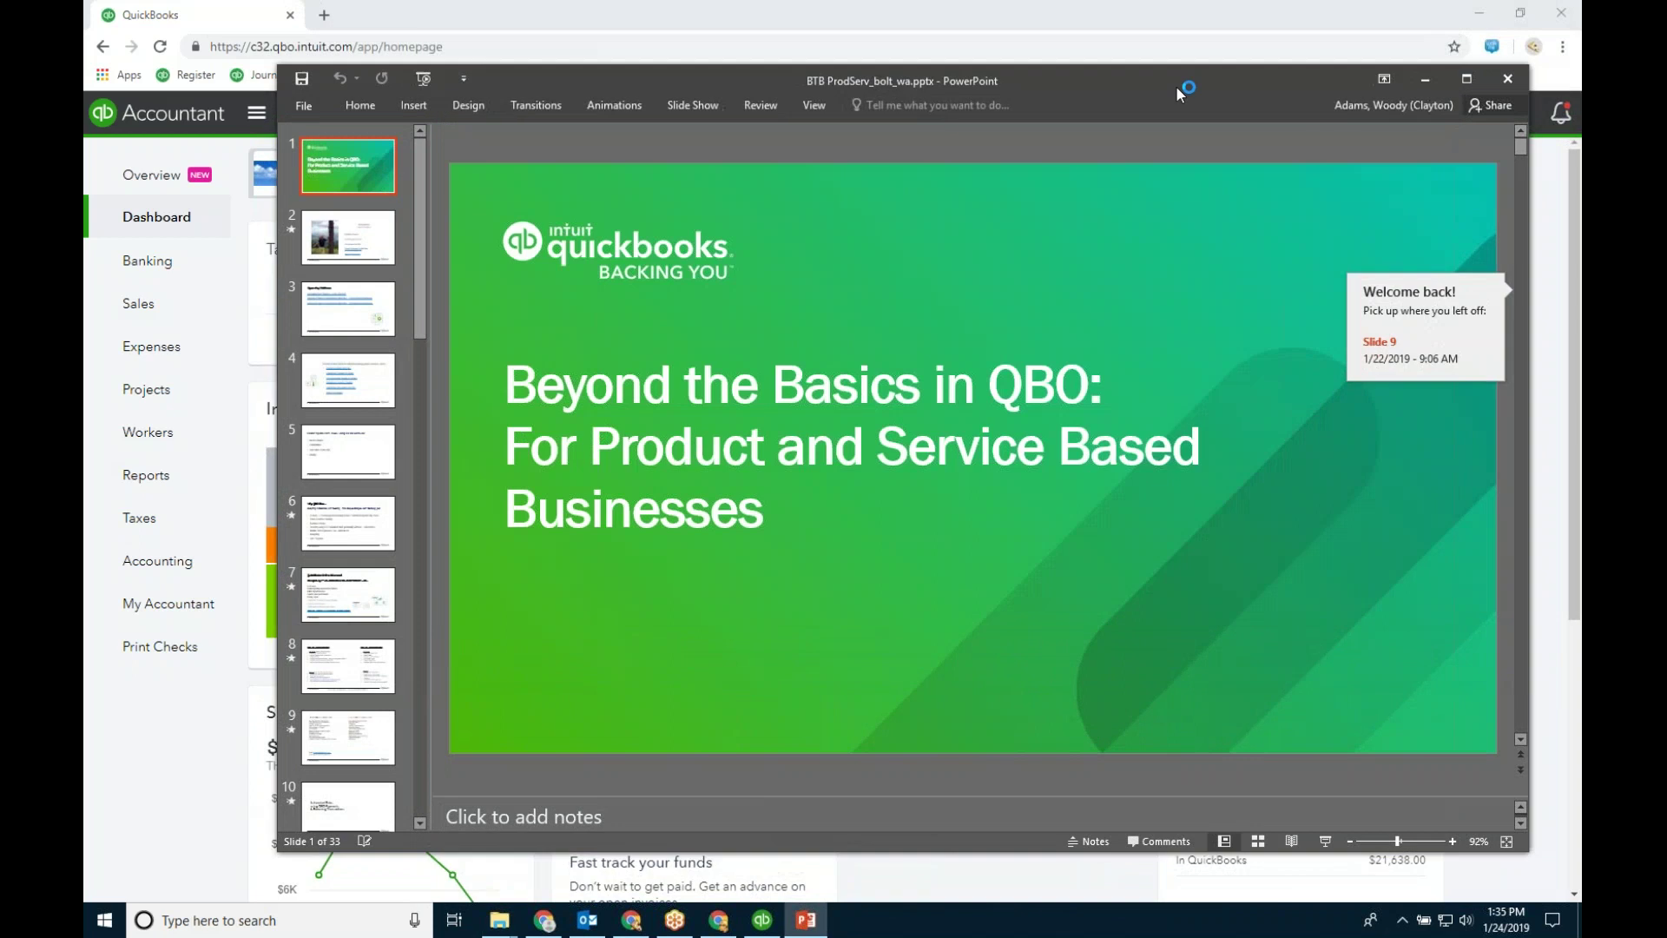
pyautogui.moveTo(1176, 85); pyautogui.dragTo(1196, 48)
# Step: Go to slide 8, QBD vs QBO features, and present it as a full-screen slide show
pyautogui.click(368, 413)
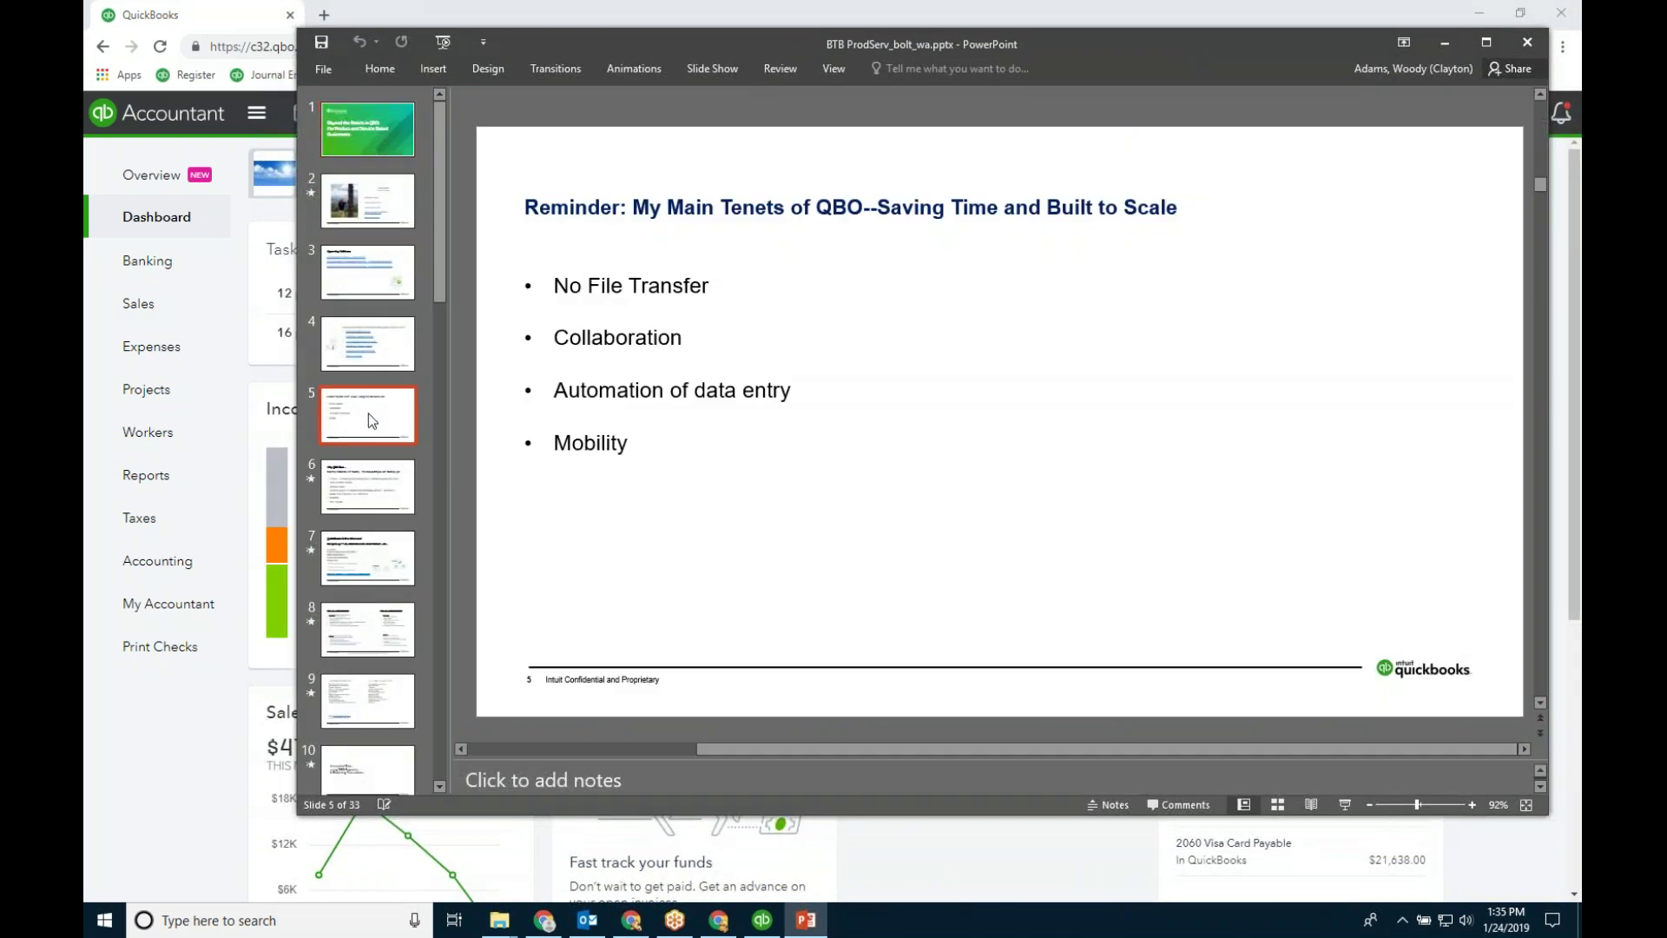
pyautogui.press('Down')
pyautogui.press('Down')
pyautogui.press('Down')
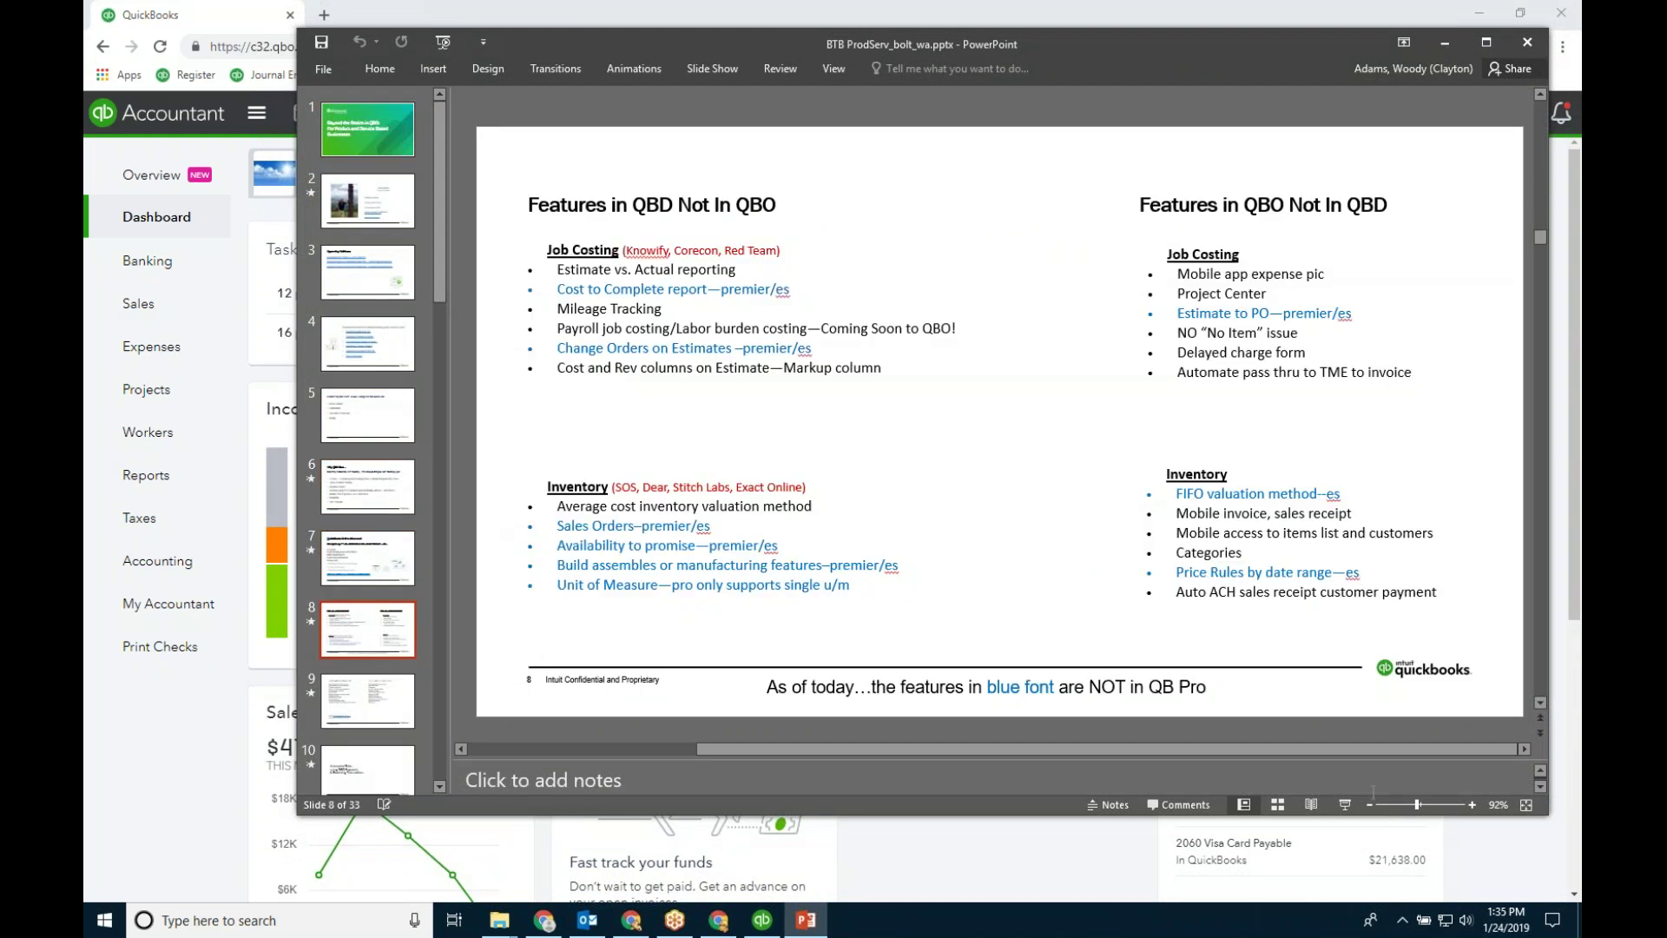
pyautogui.click(1345, 805)
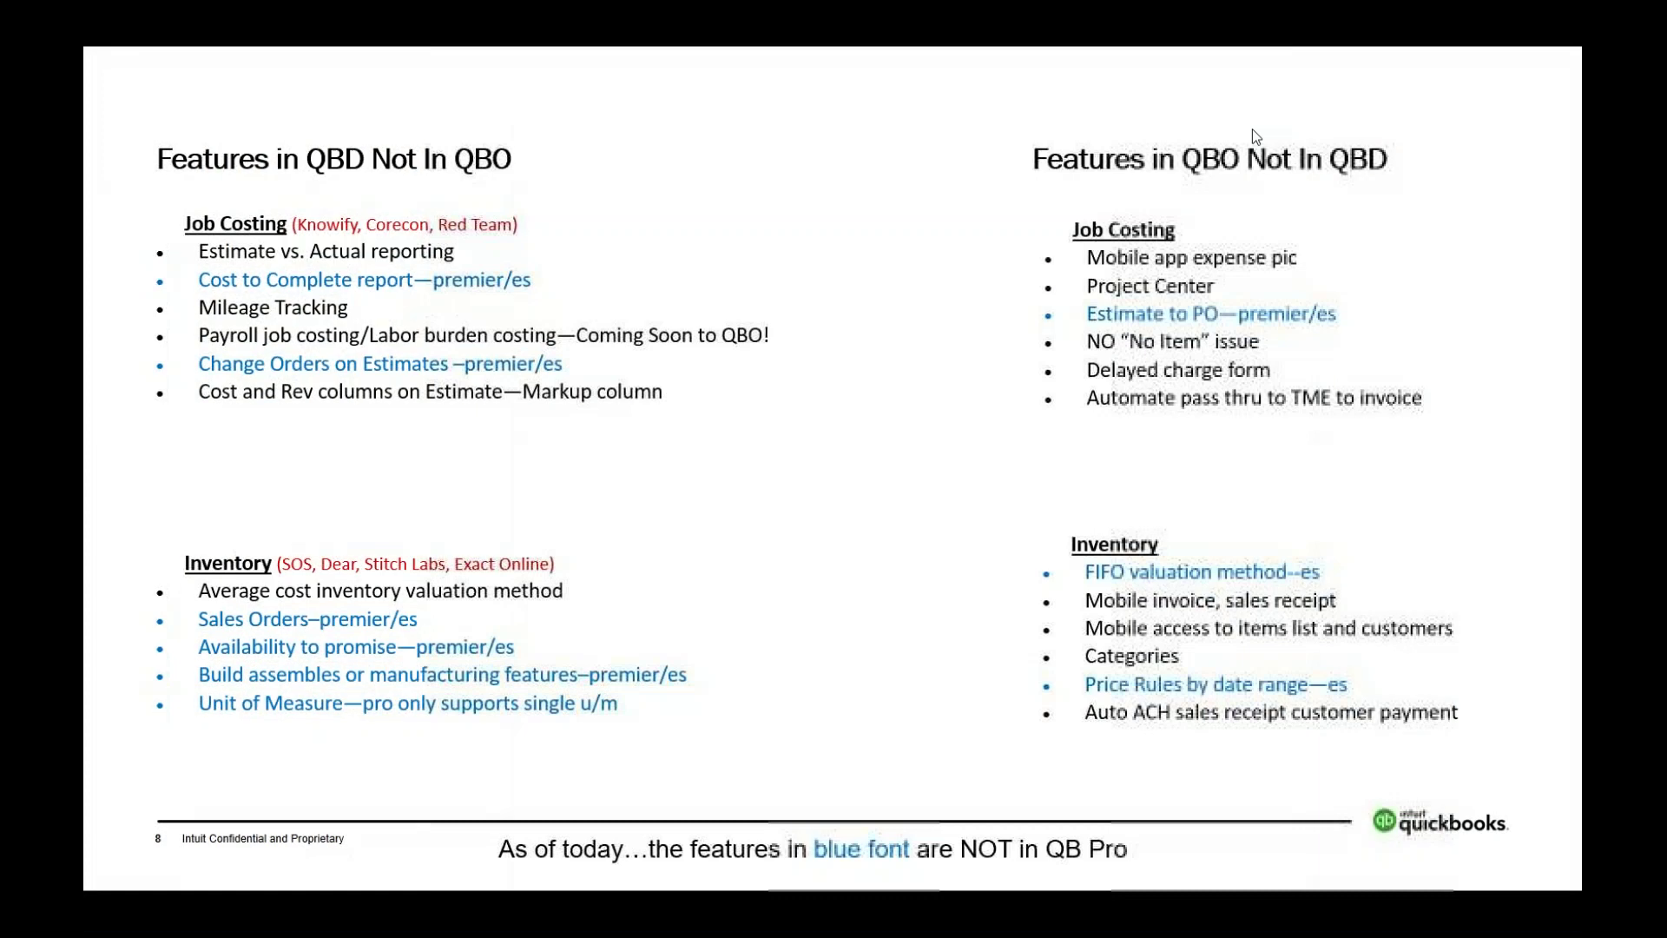
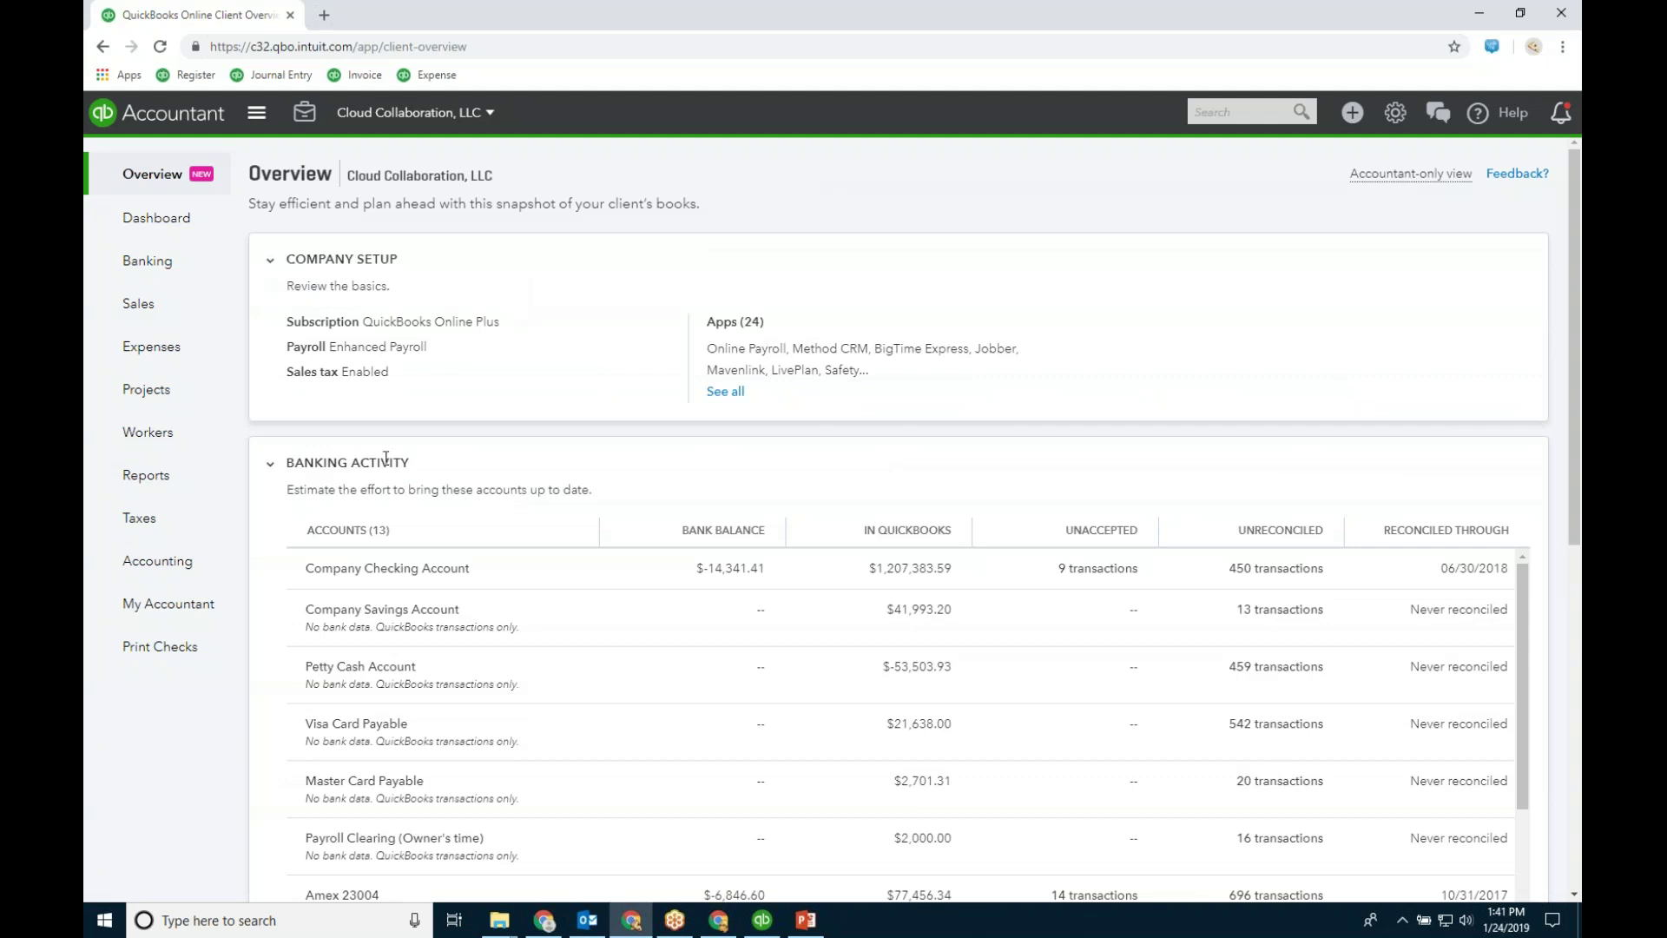
# Step: Check the client list for Cloud Collaboration, LLC, then bring up the Accountant Tools menu
pyautogui.scroll(-10, 499, 447)
pyautogui.scroll(-4, 549, 692)
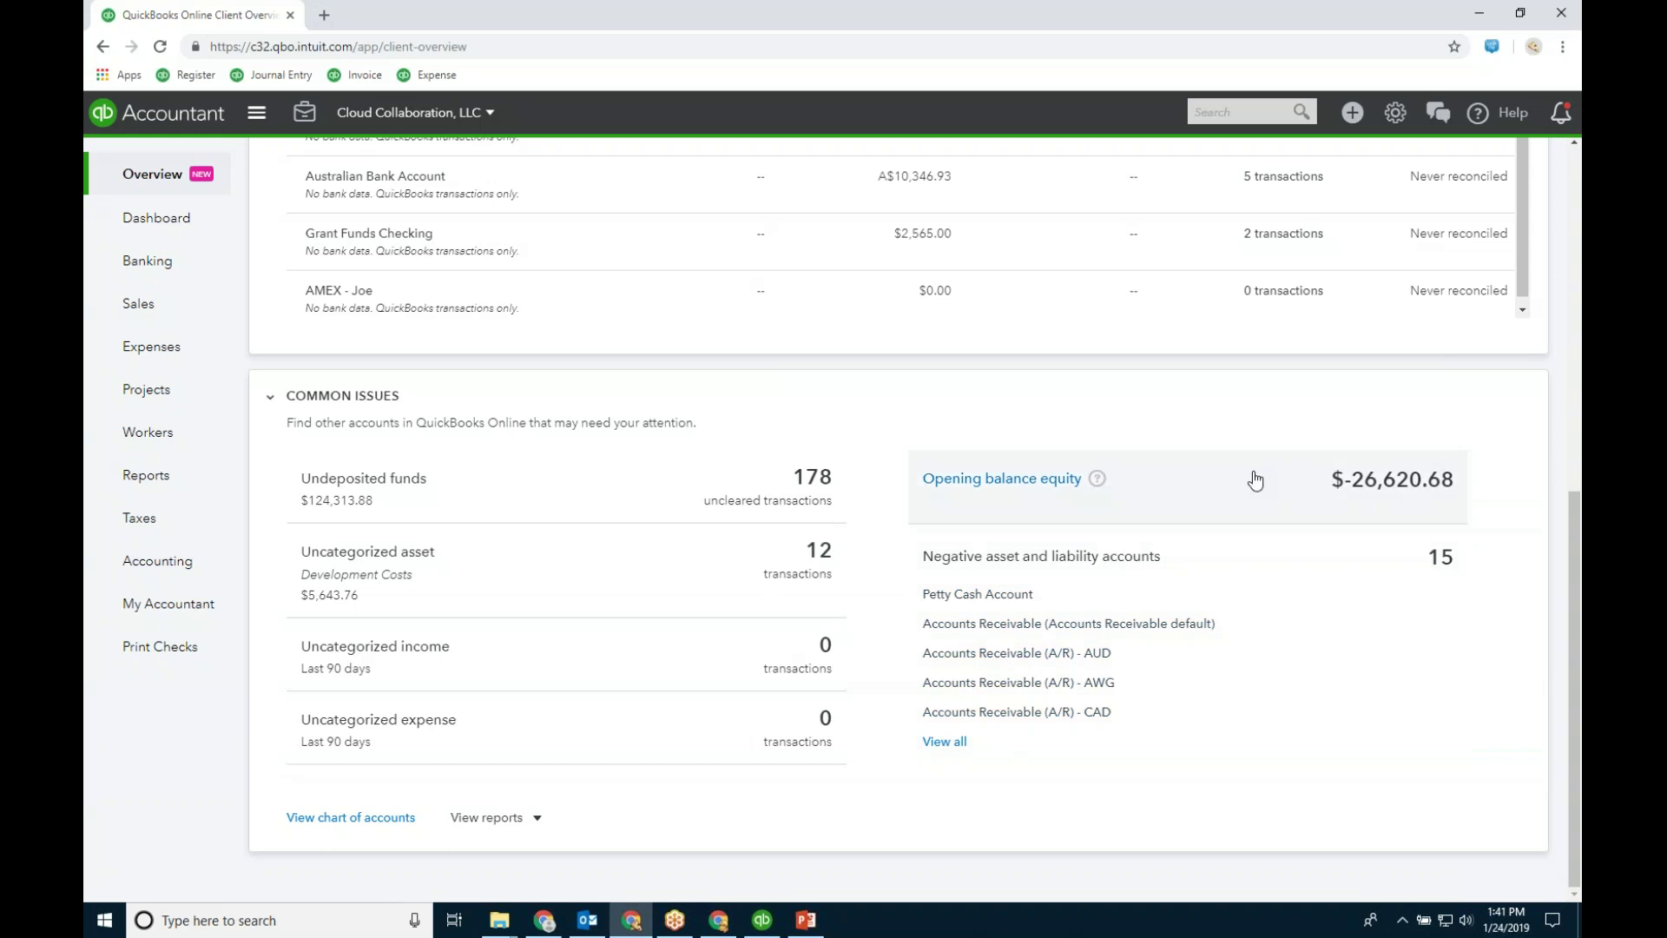
pyautogui.scroll(8, 1255, 480)
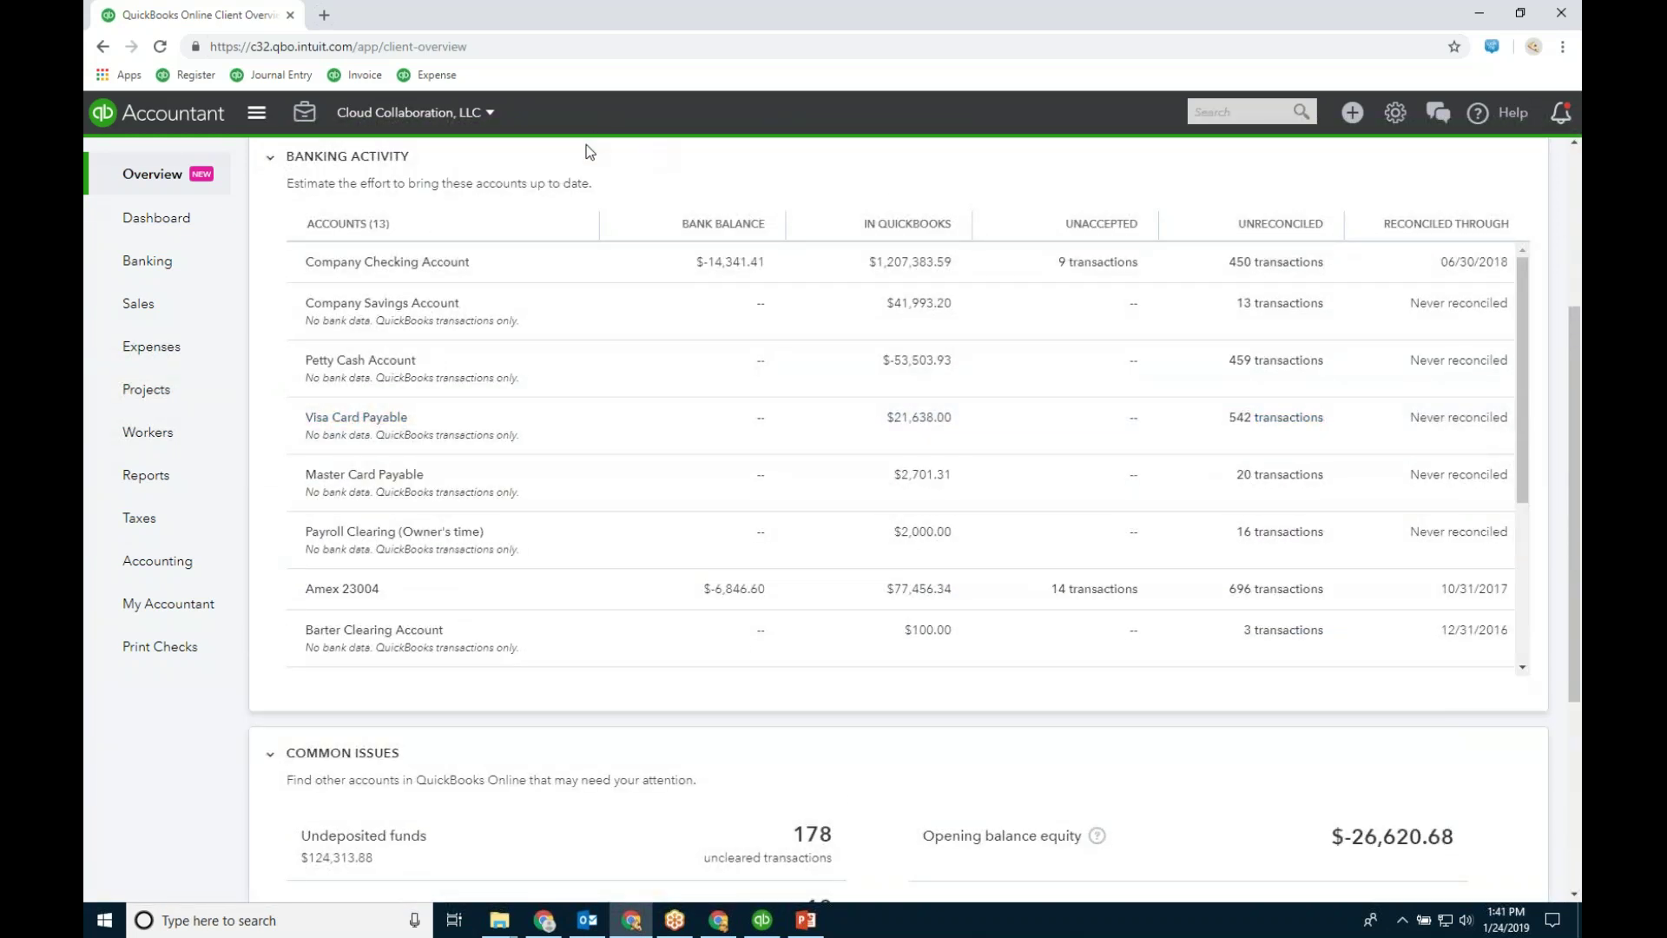
pyautogui.click(449, 129)
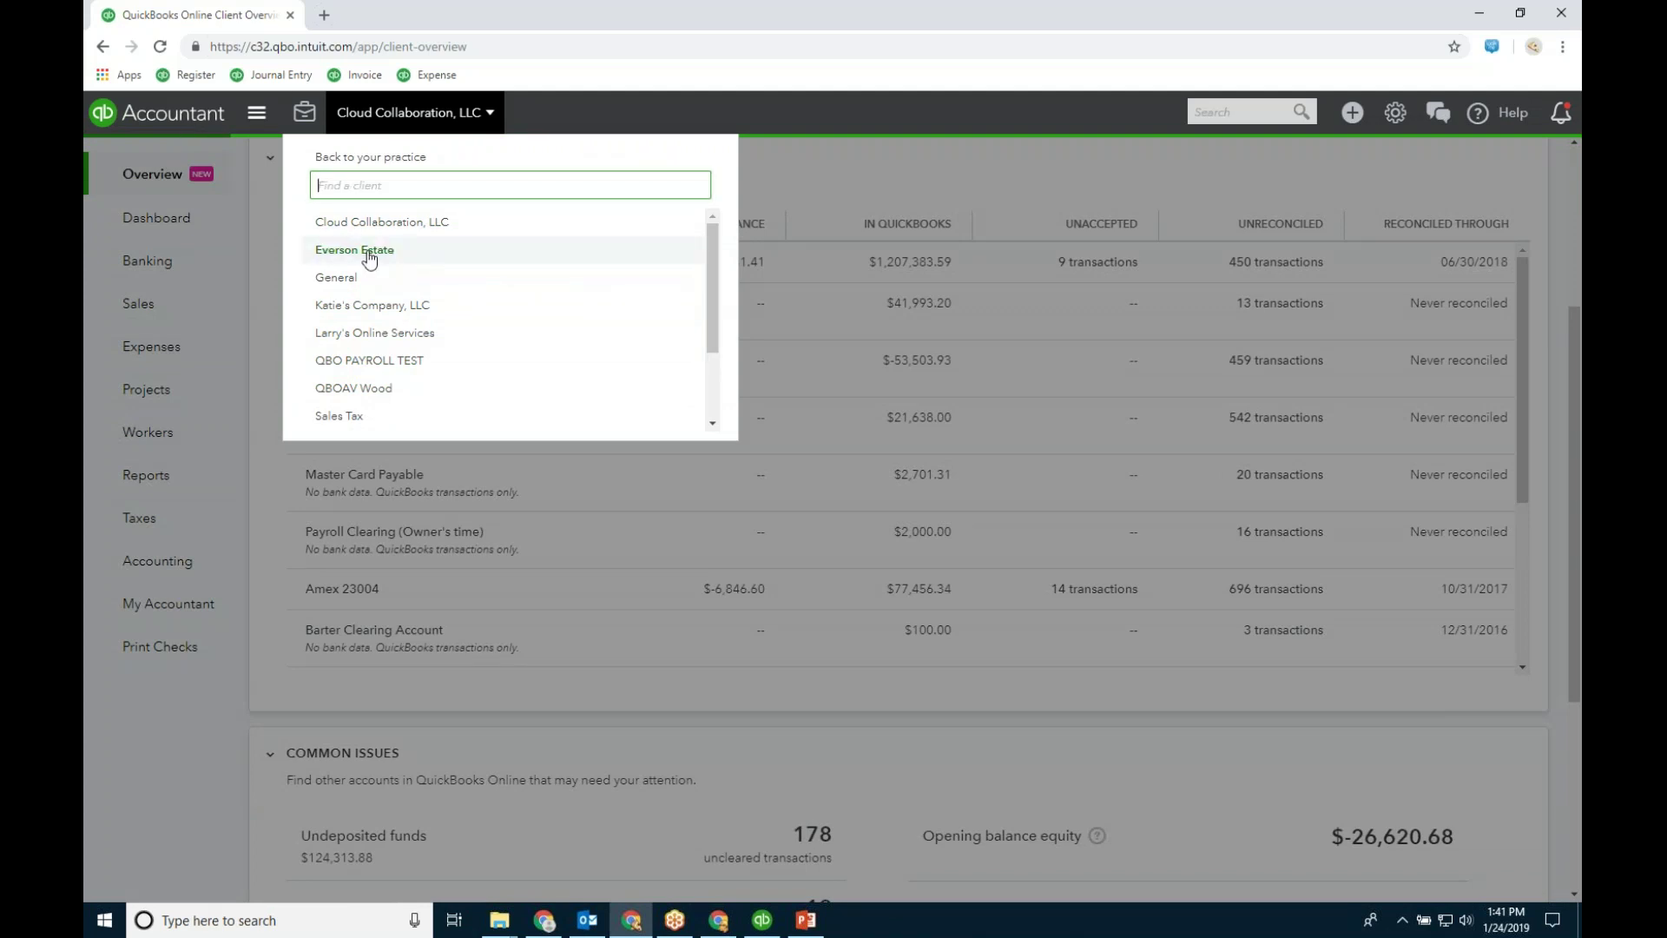
pyautogui.click(306, 125)
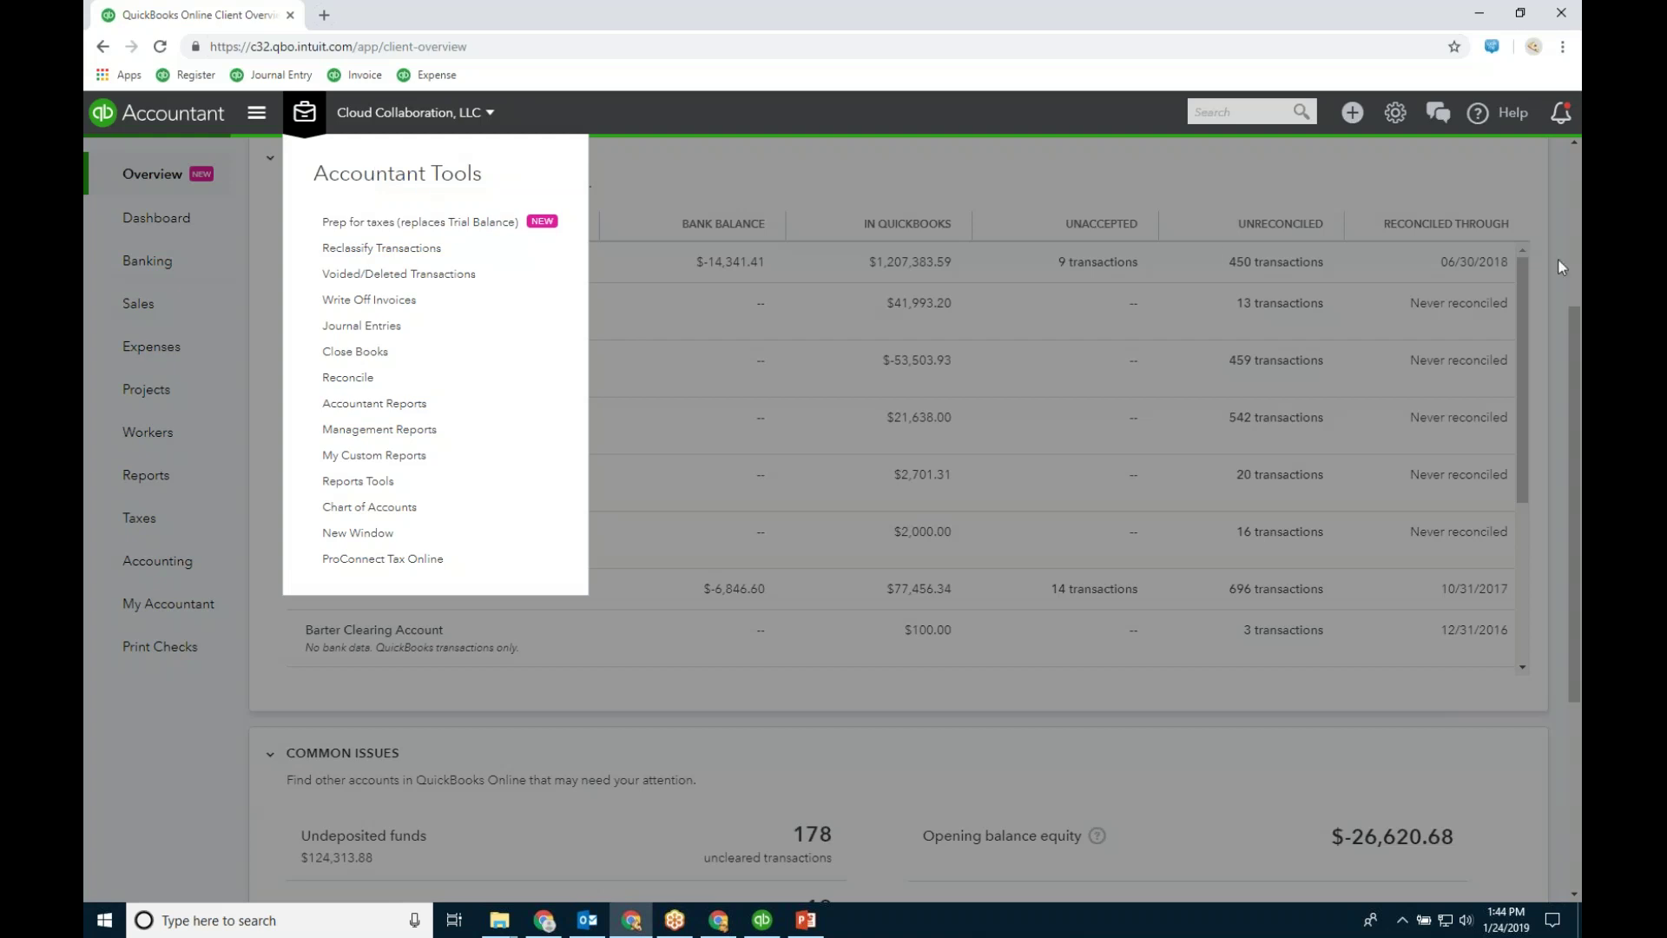
# Step: Go to Reclassify Transactions from Accountant Tools, showing the six 01/11/2019 payroll checks posted to Wages
pyautogui.click(1568, 335)
pyautogui.moveTo(1573, 342); pyautogui.dragTo(1574, 529)
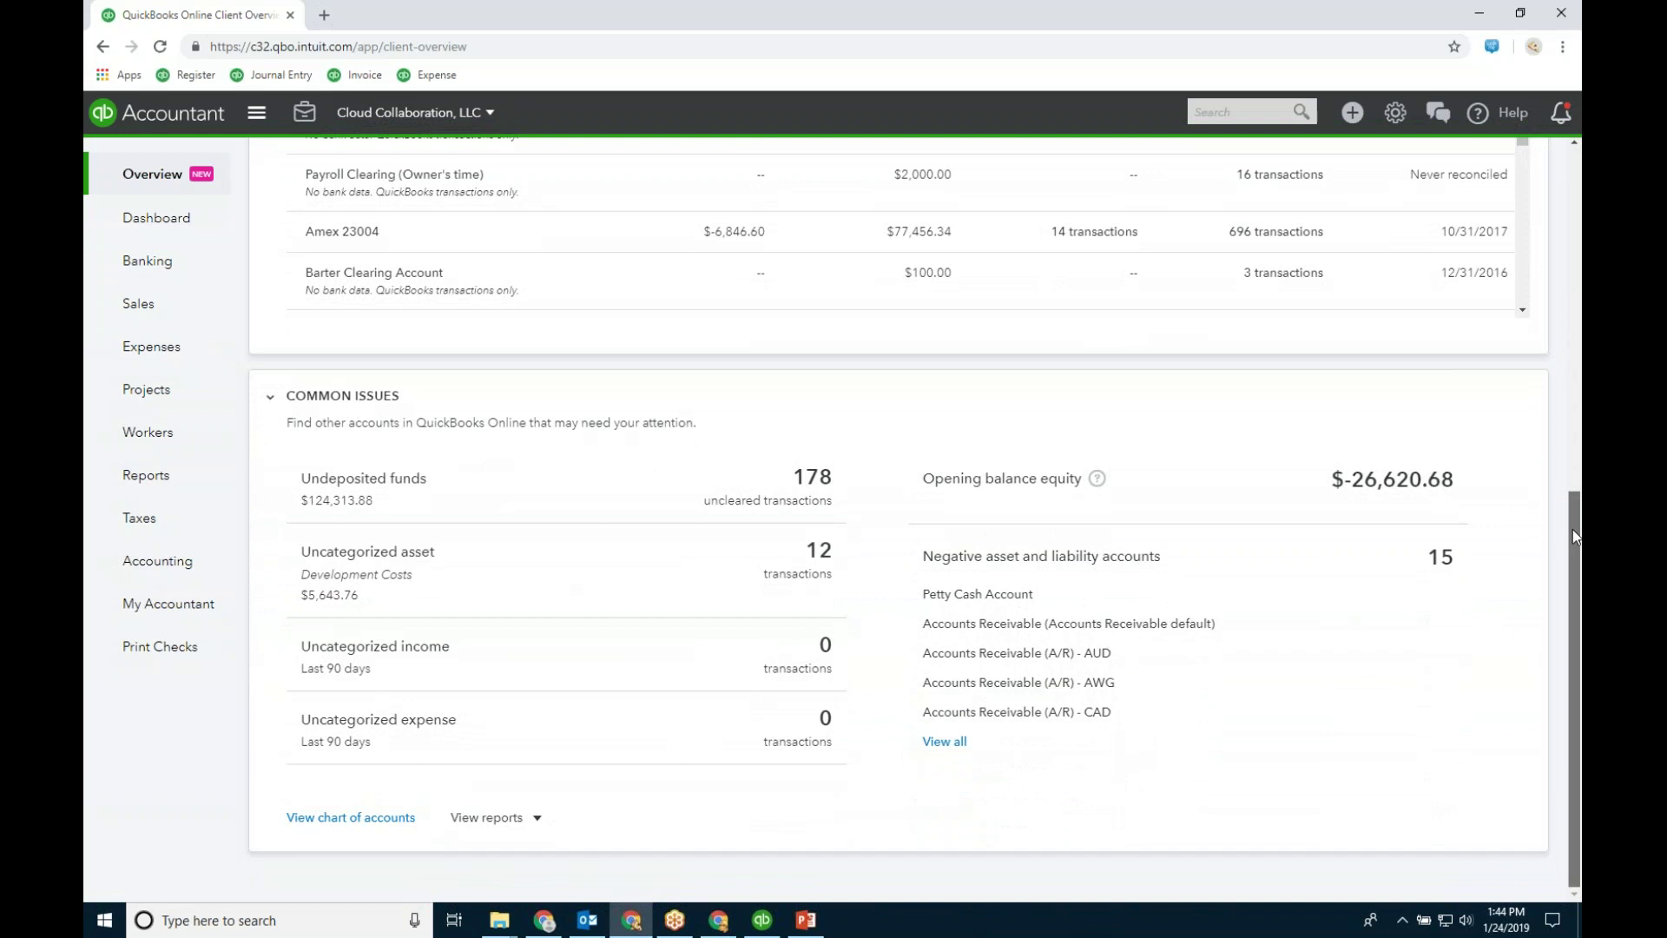
pyautogui.moveTo(1573, 535); pyautogui.dragTo(1579, 190)
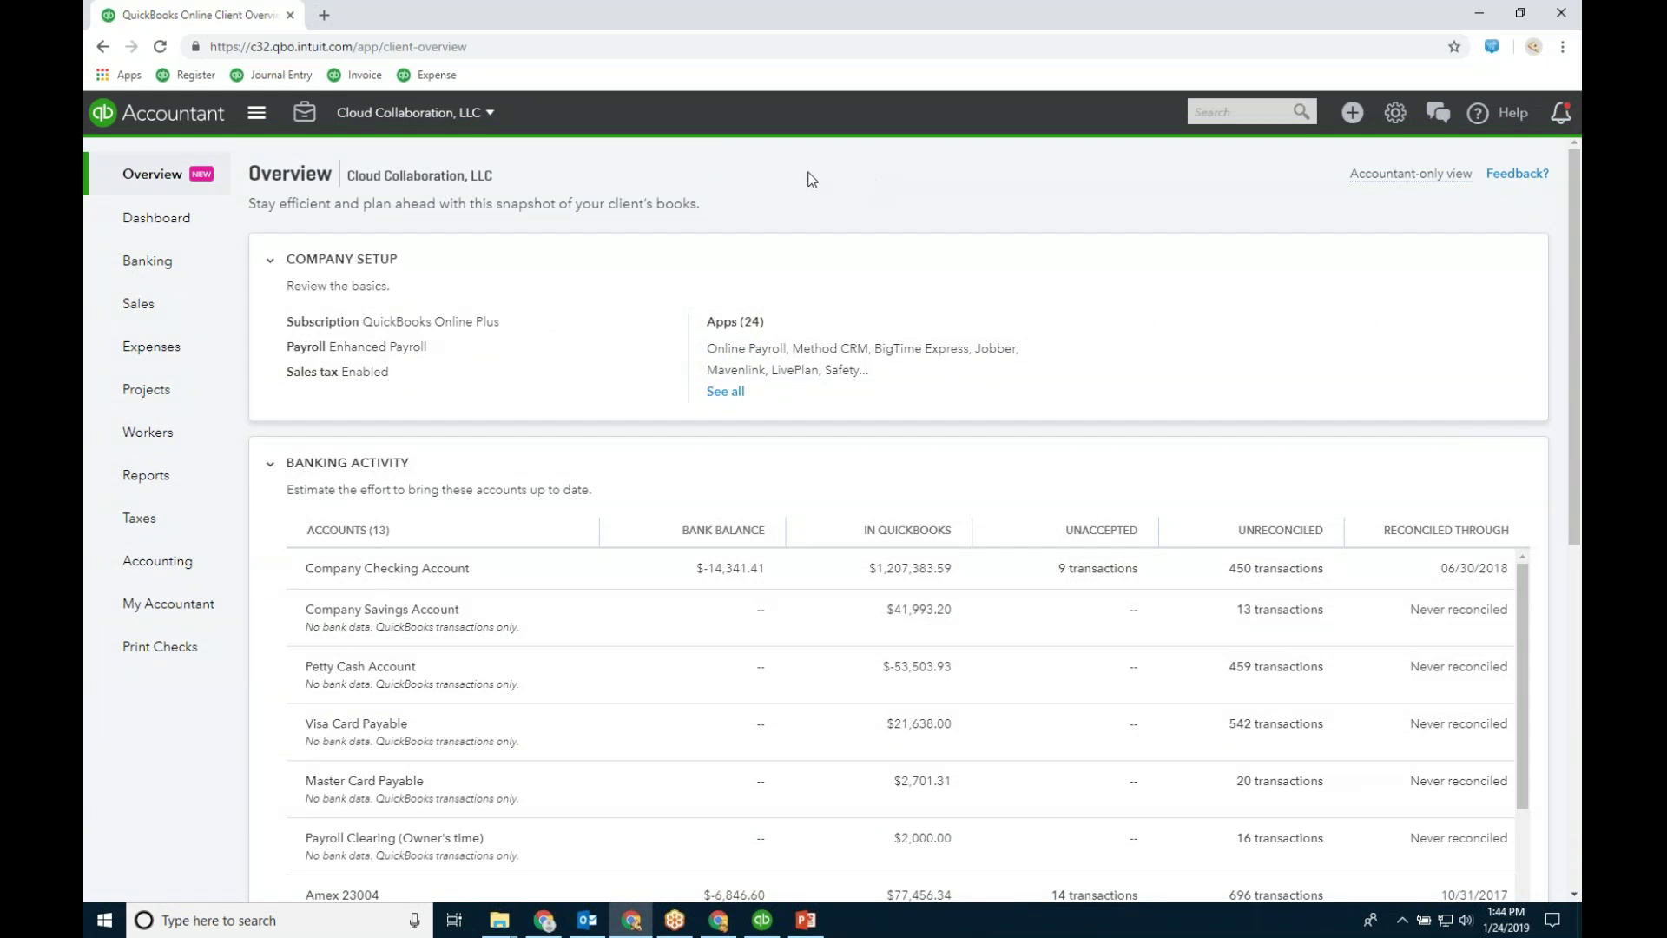
pyautogui.click(306, 114)
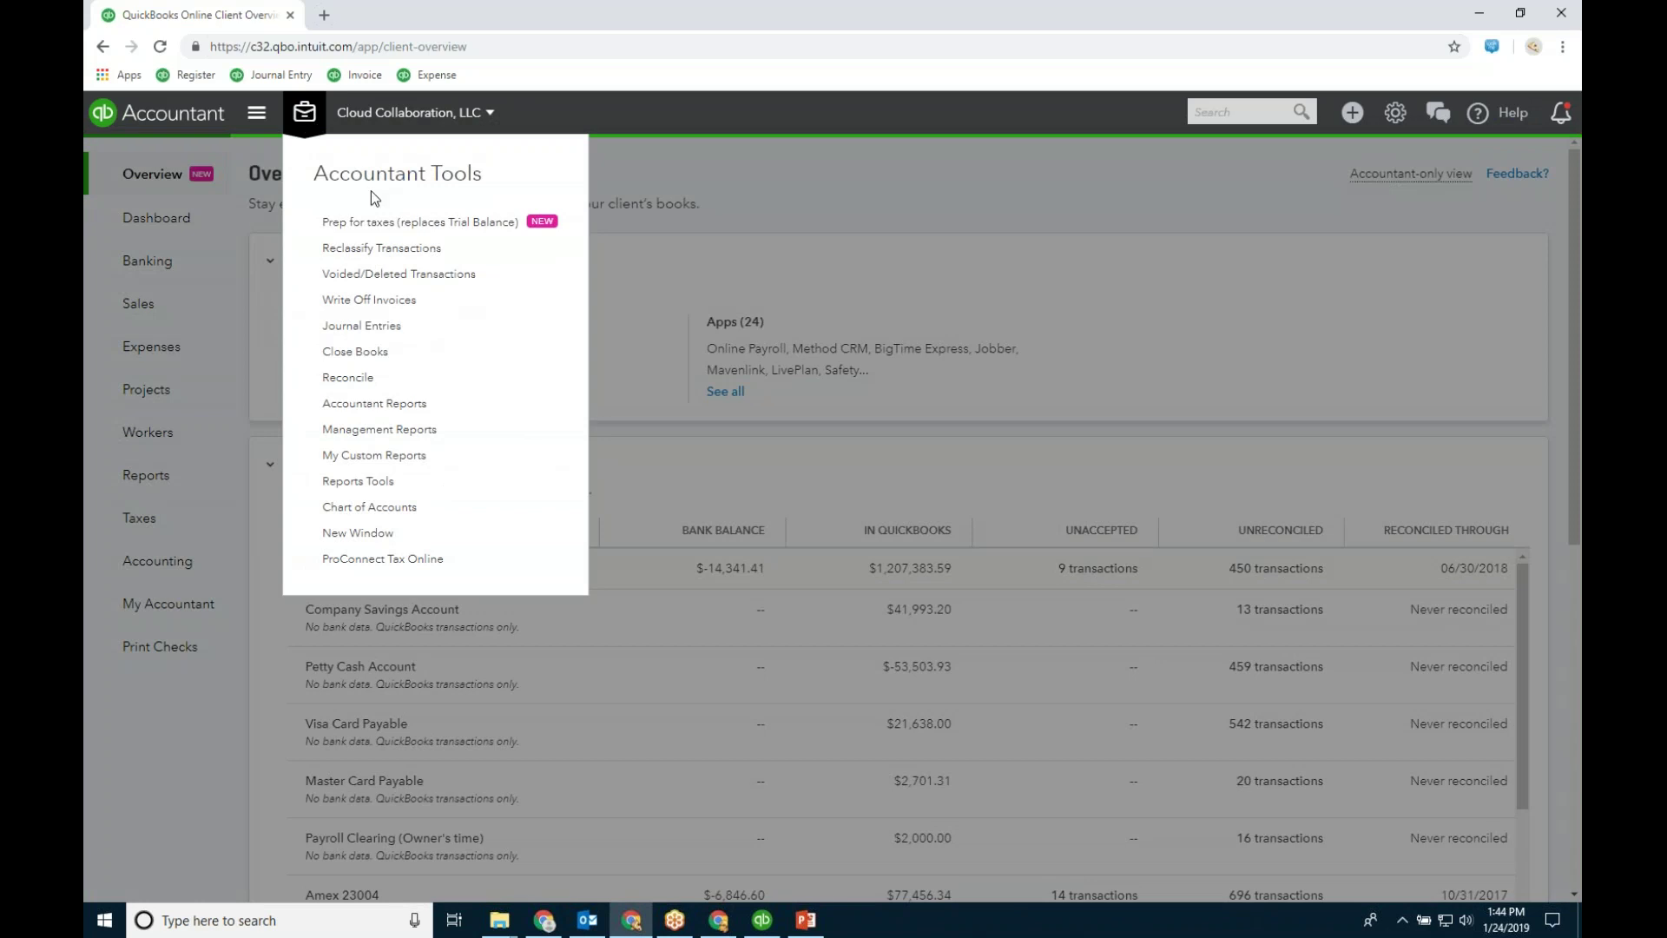
pyautogui.click(404, 254)
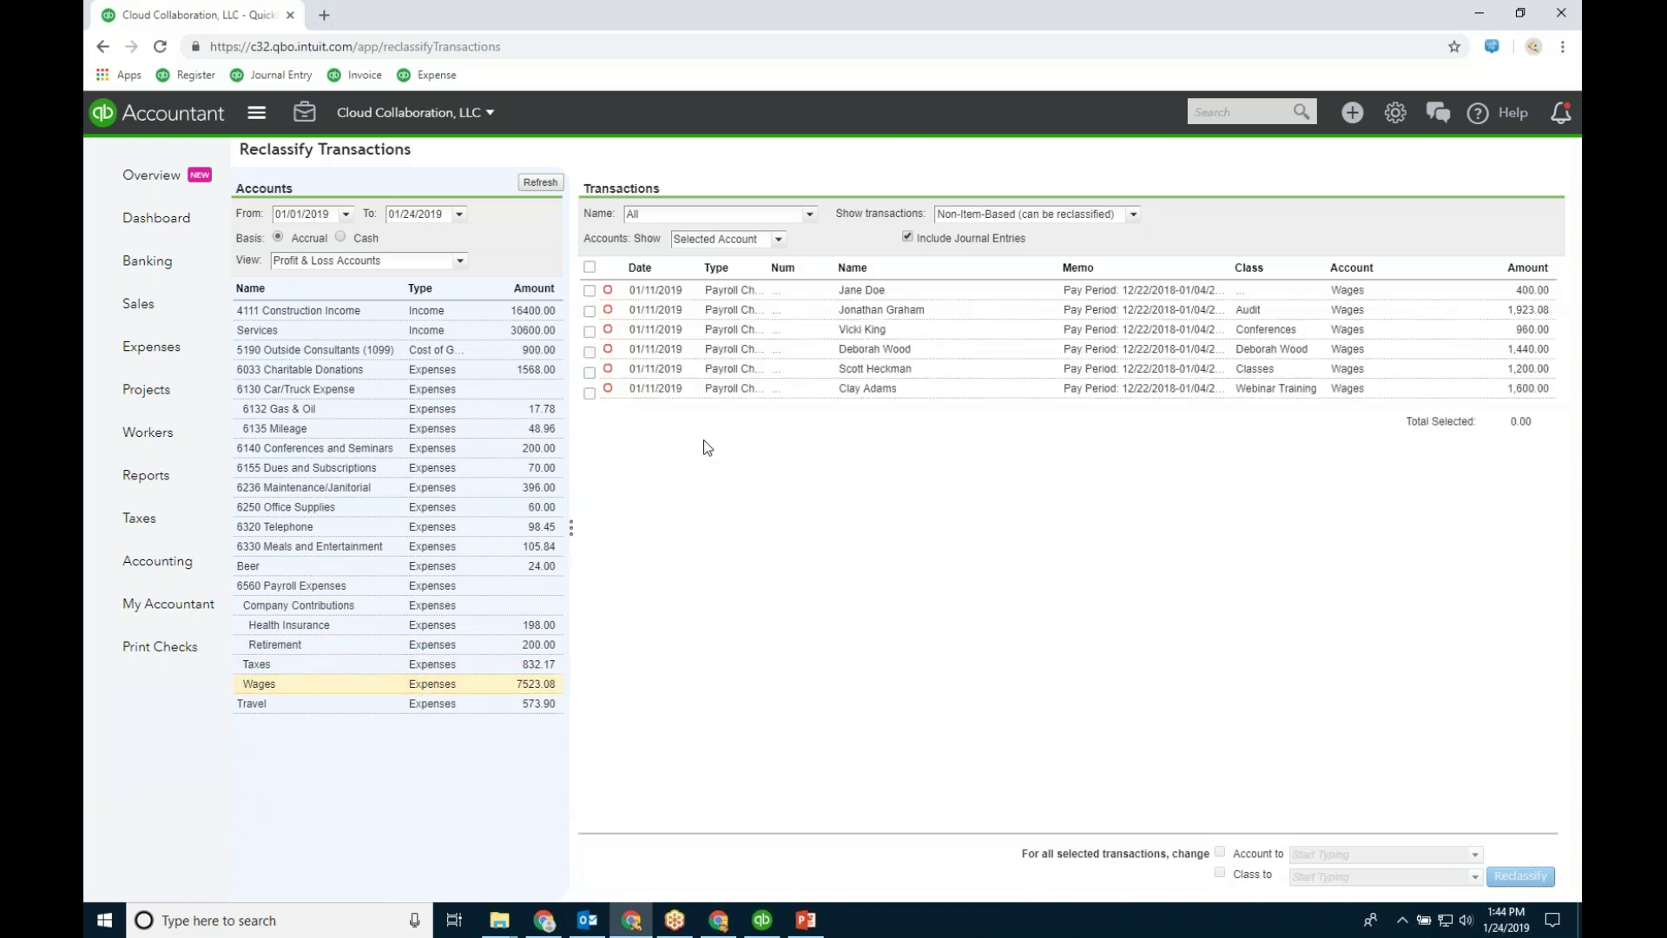
# Step: Browse the Taxes, Retirement, Health Insurance, Payroll and Beer accounts, trying an account change on the Beer bills
pyautogui.click(443, 663)
pyautogui.click(445, 644)
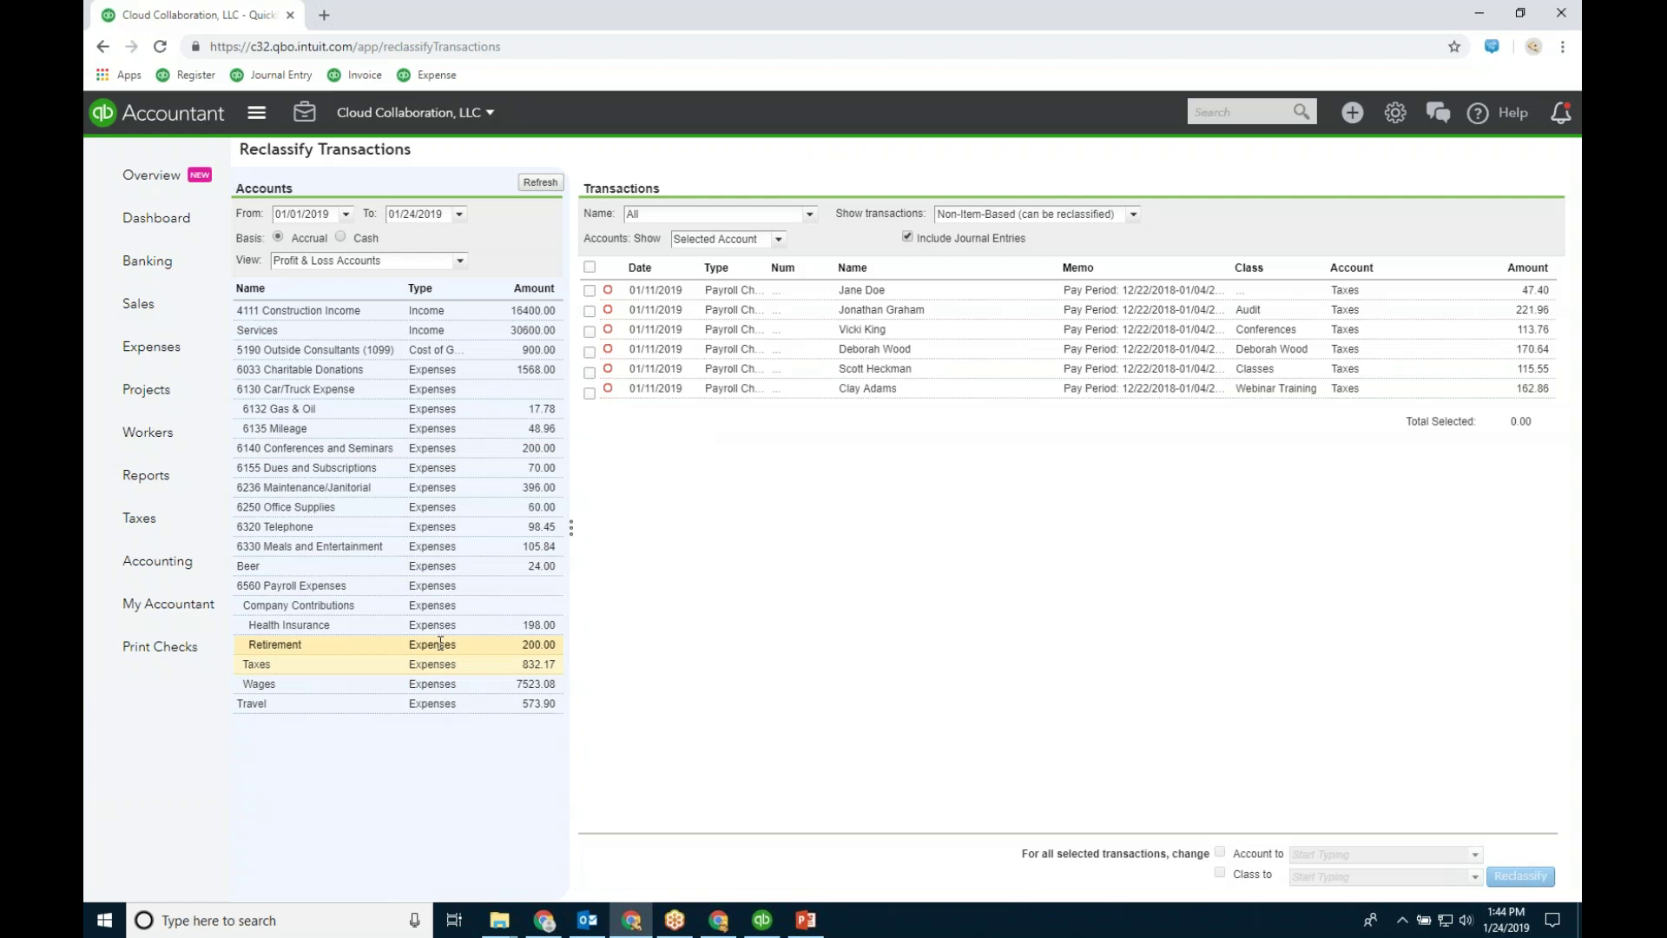
pyautogui.click(447, 623)
pyautogui.click(436, 587)
pyautogui.click(449, 565)
pyautogui.click(590, 266)
pyautogui.click(1220, 852)
pyautogui.click(1474, 854)
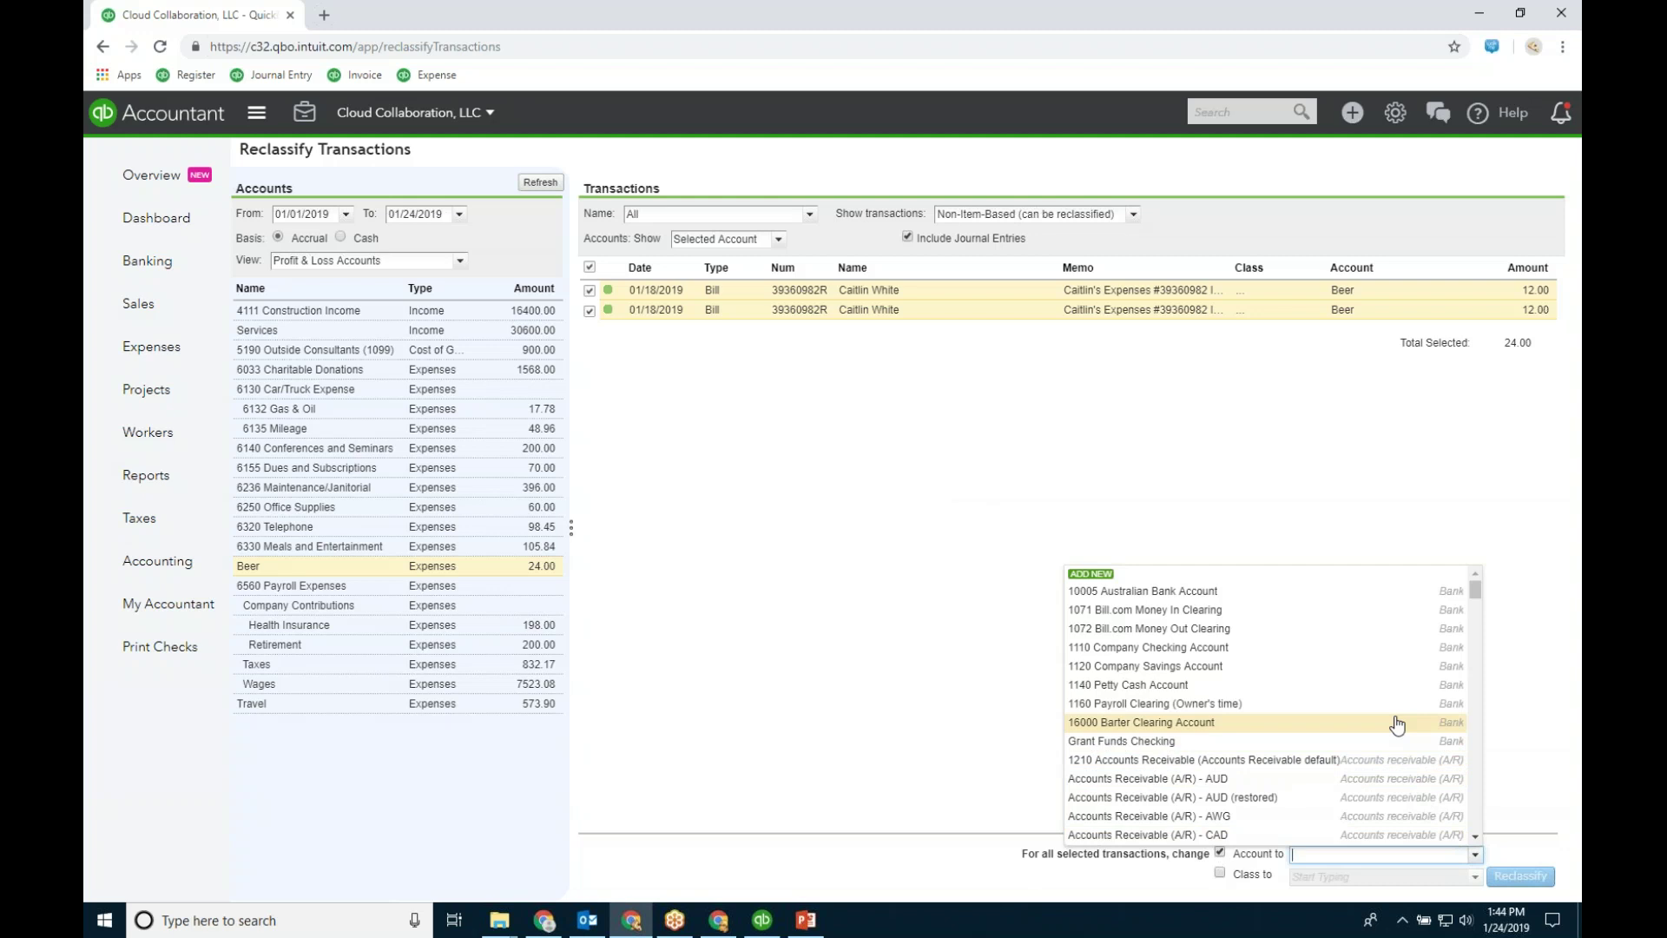
pyautogui.click(1089, 400)
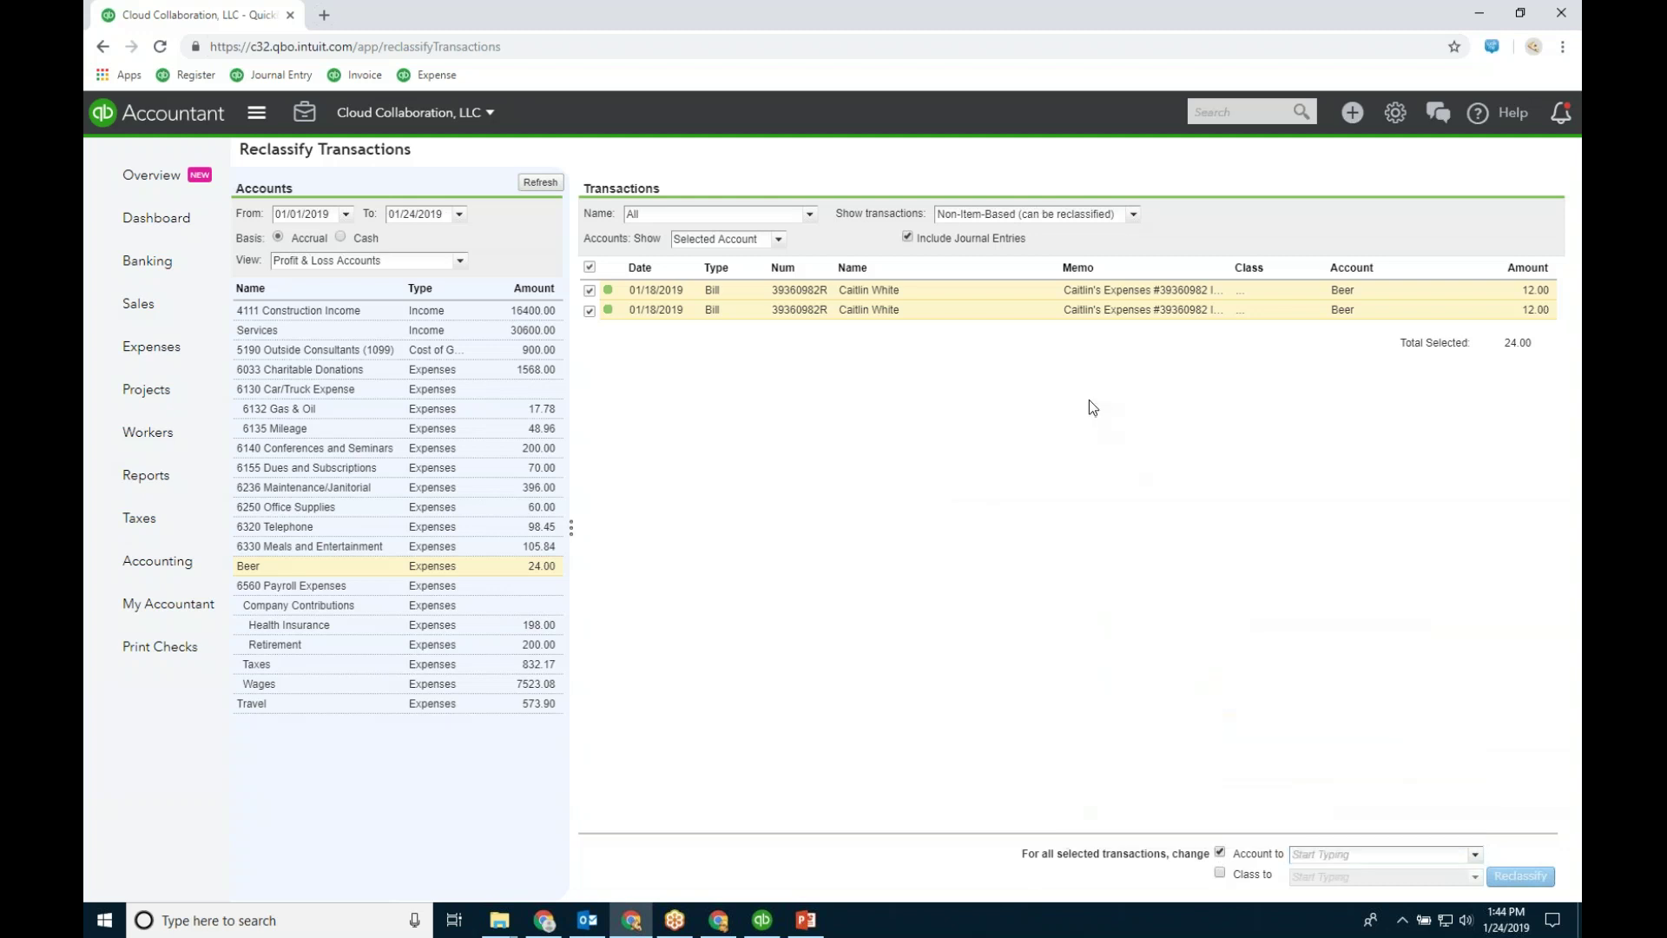
pyautogui.click(589, 267)
# Step: Reclassify the three 5190 Outside Consultants (1099) bills from class Training to Audit
pyautogui.click(323, 312)
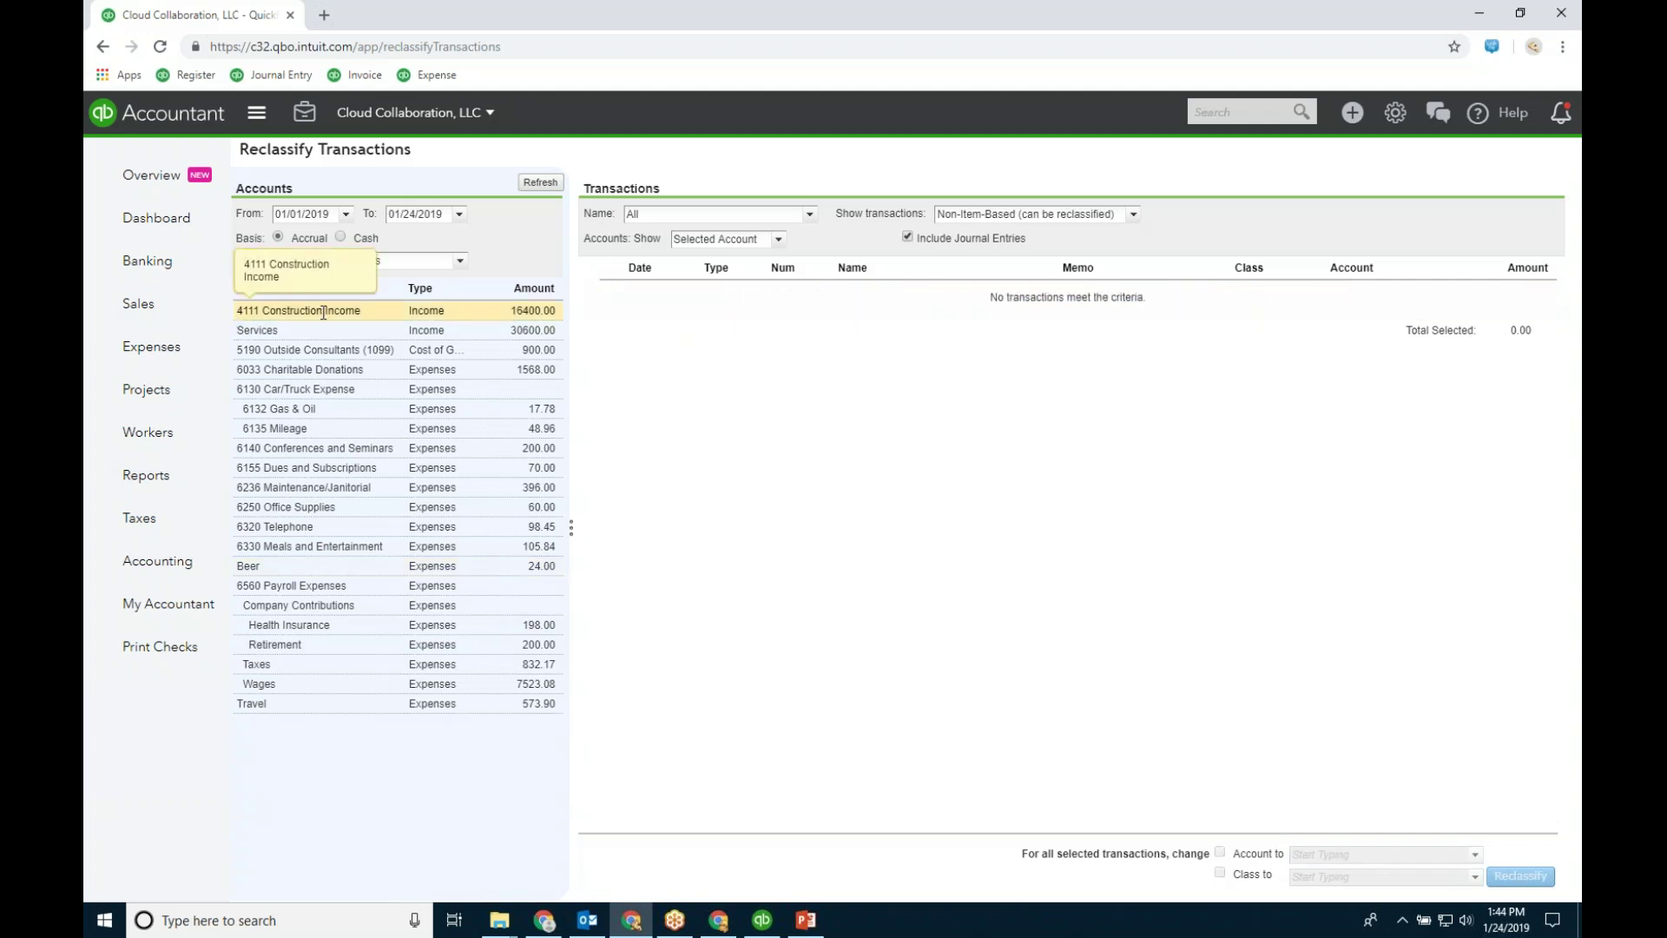
pyautogui.click(337, 351)
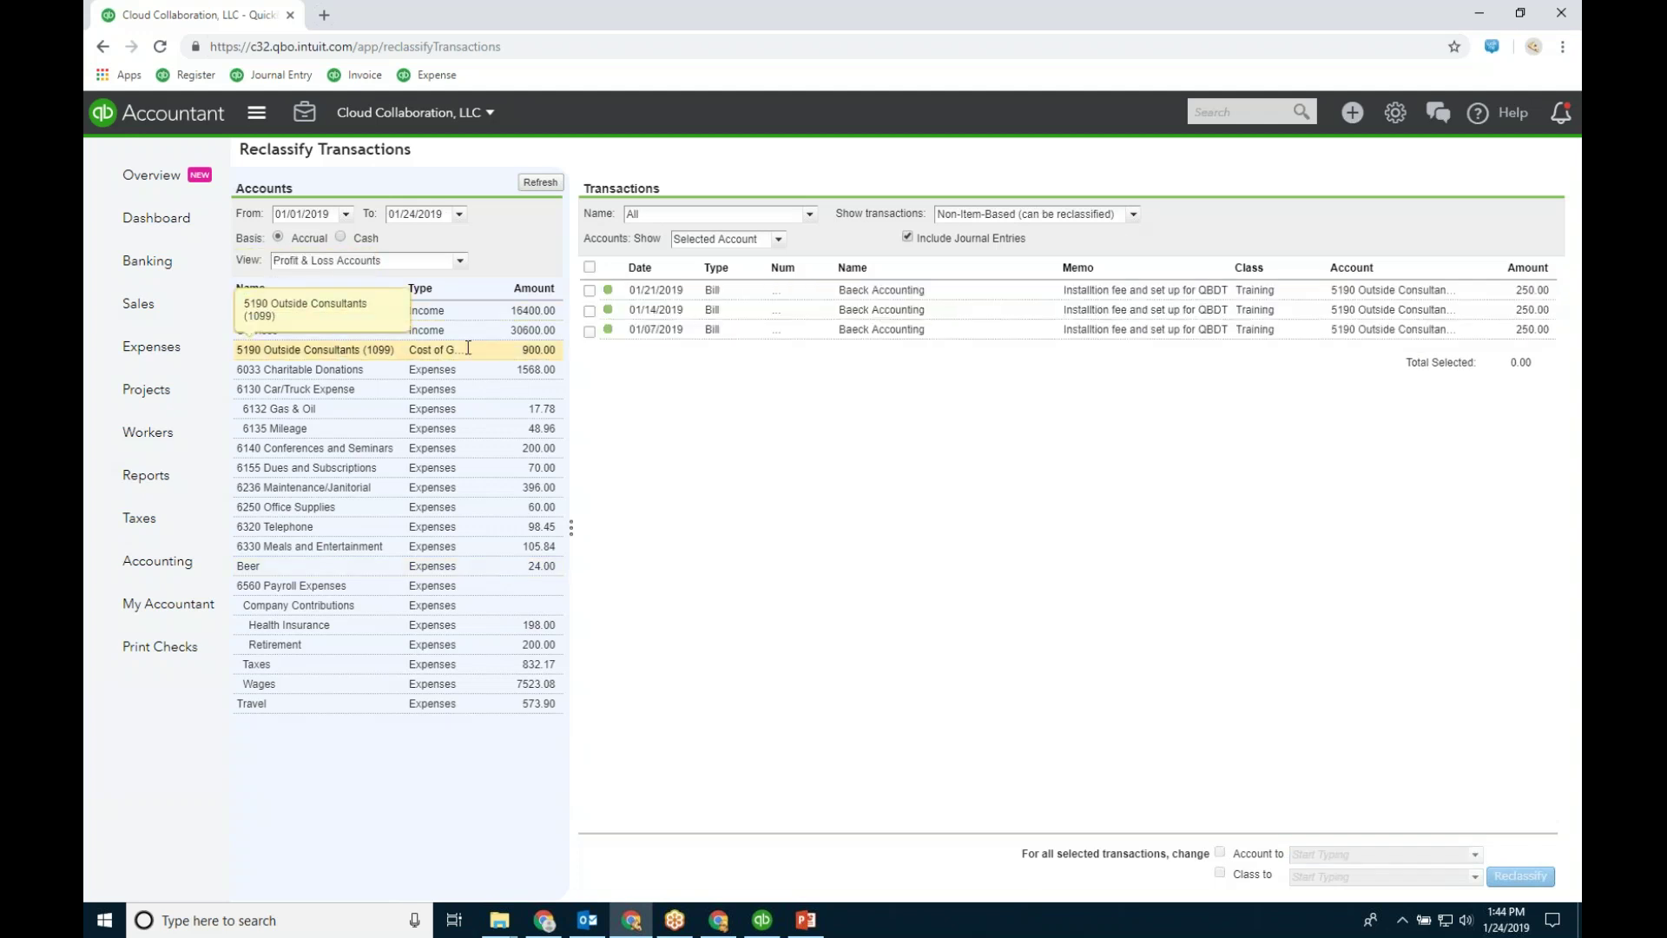
pyautogui.click(590, 266)
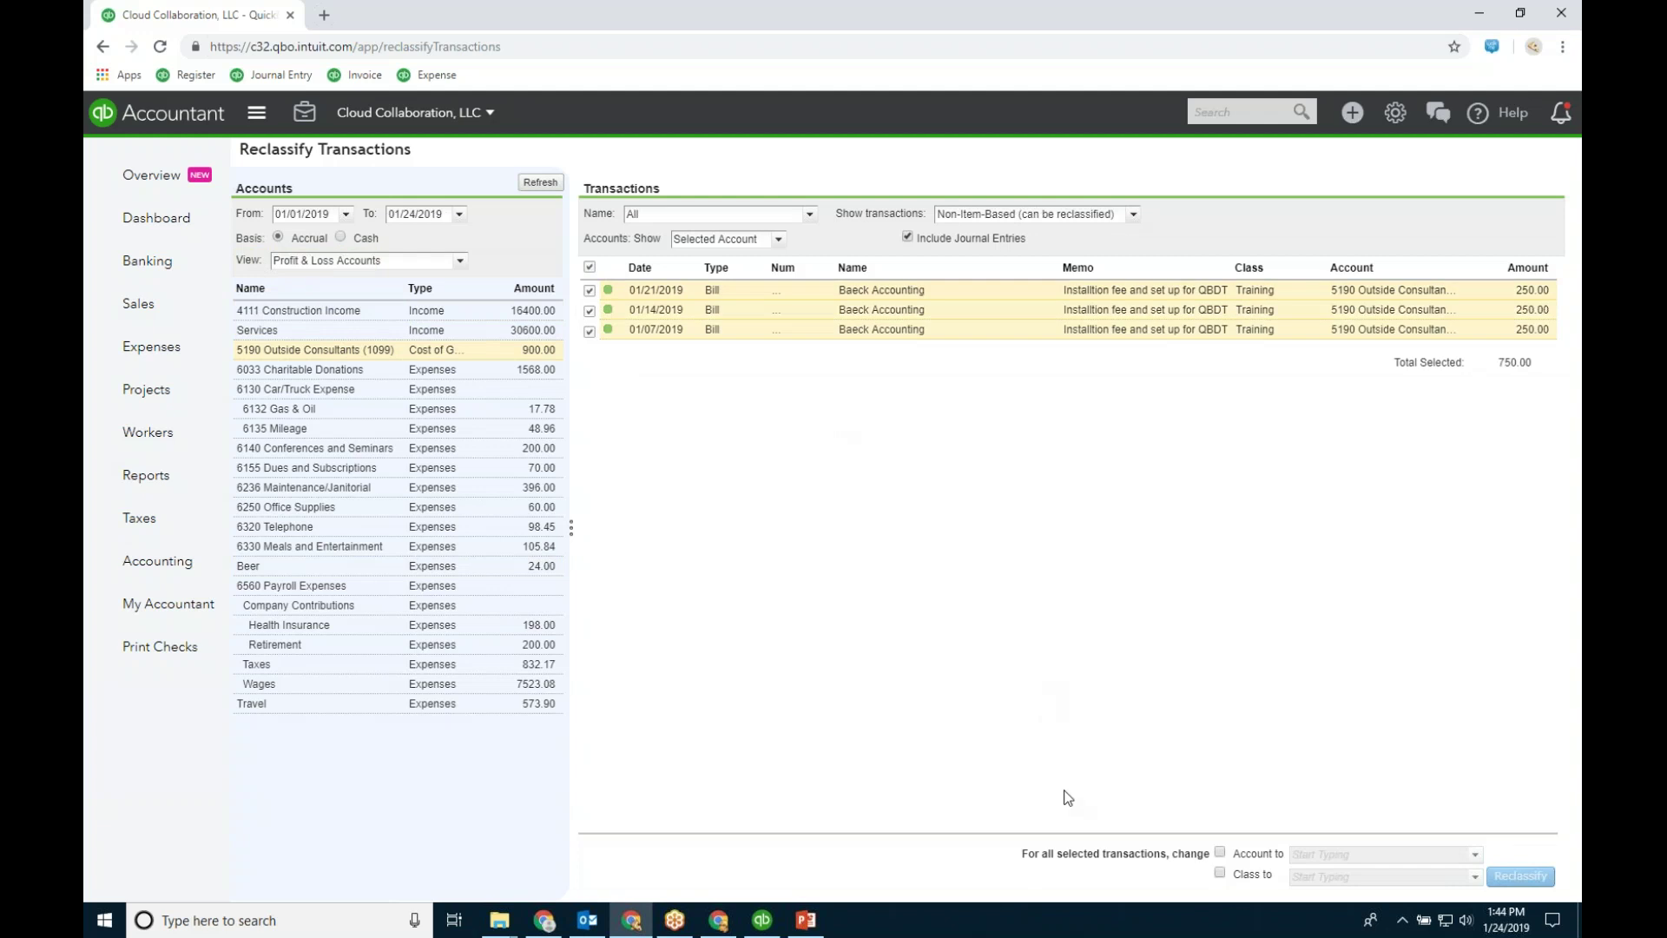
pyautogui.click(1220, 874)
pyautogui.click(1475, 877)
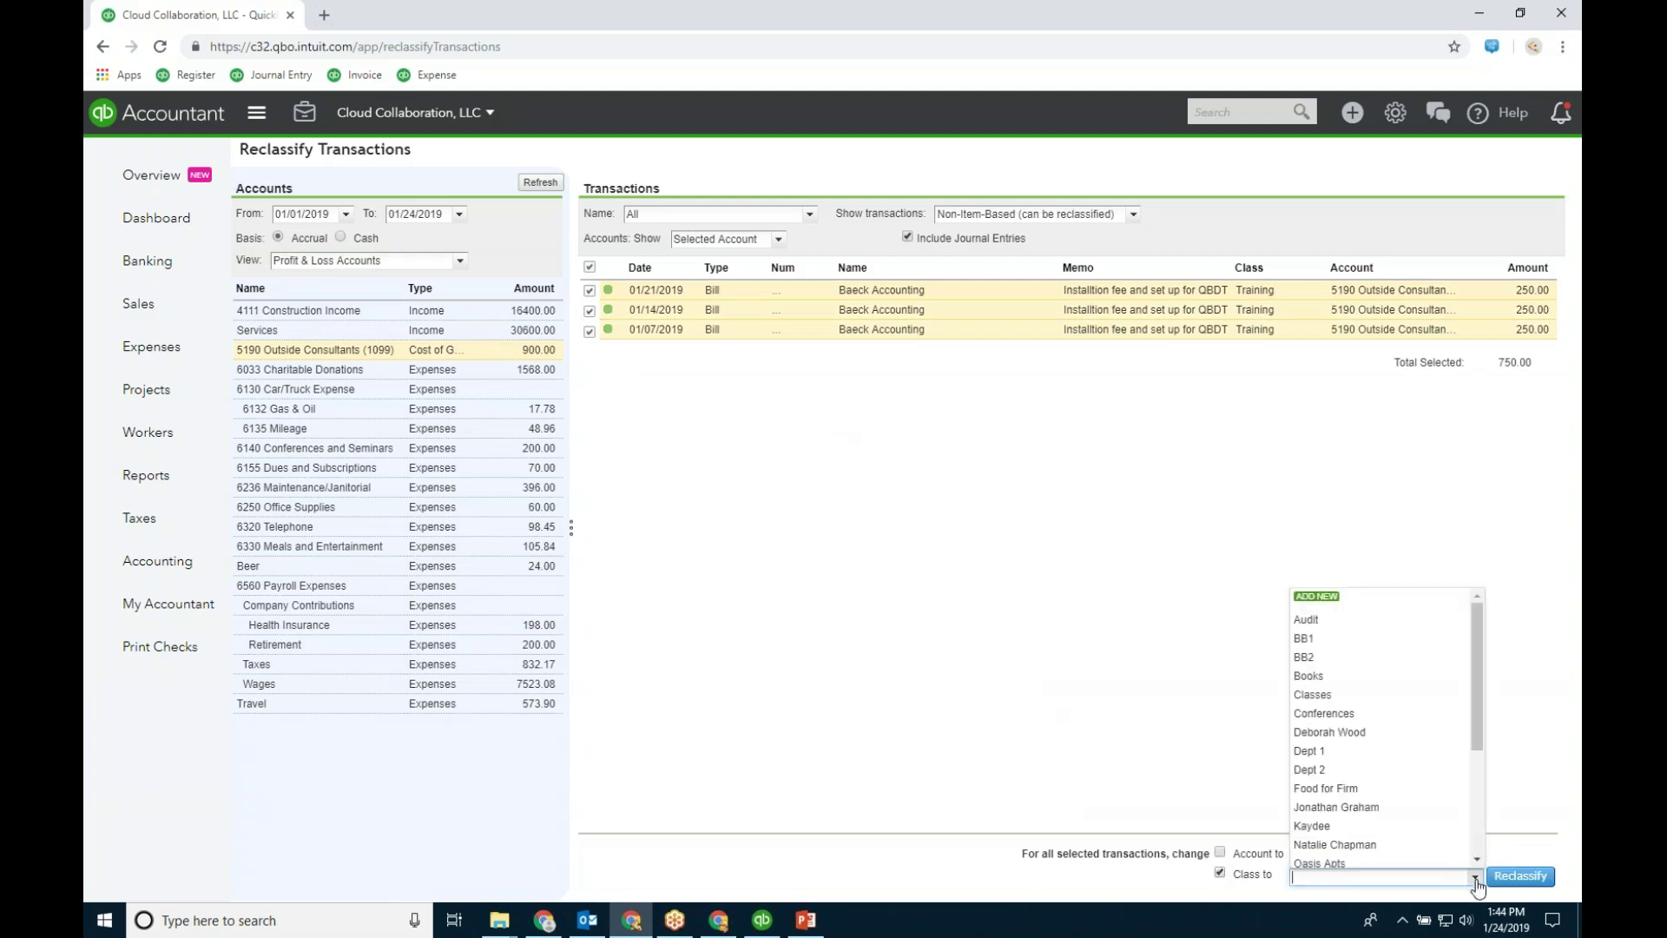
pyautogui.click(1375, 636)
pyautogui.click(1524, 875)
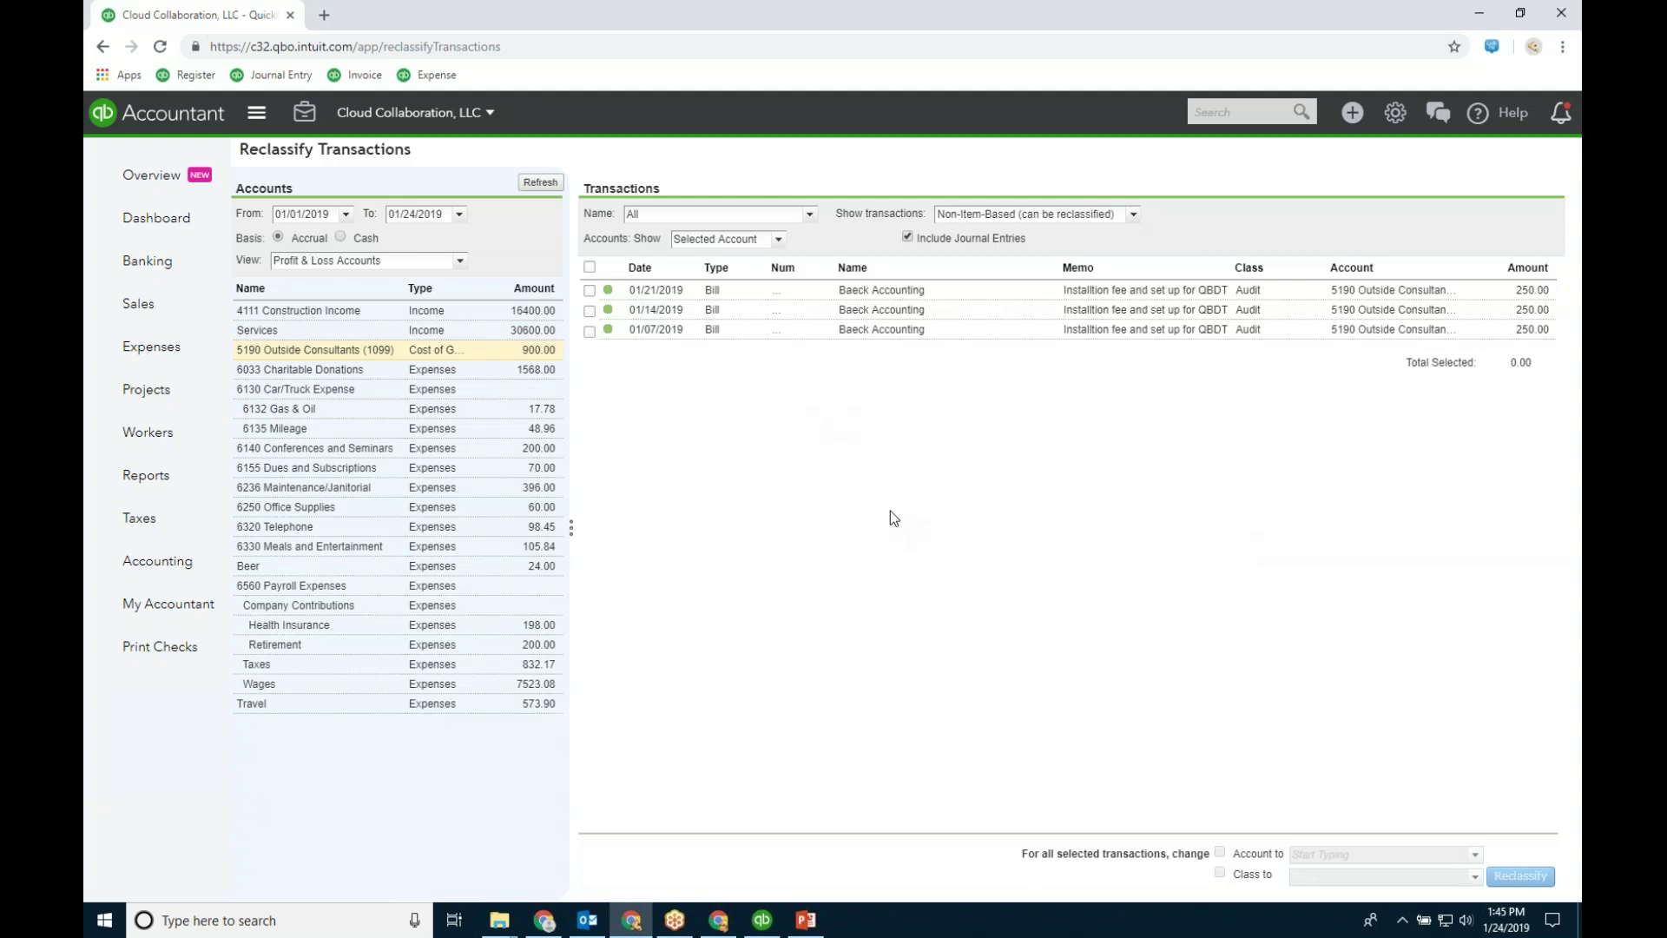
pyautogui.click(305, 127)
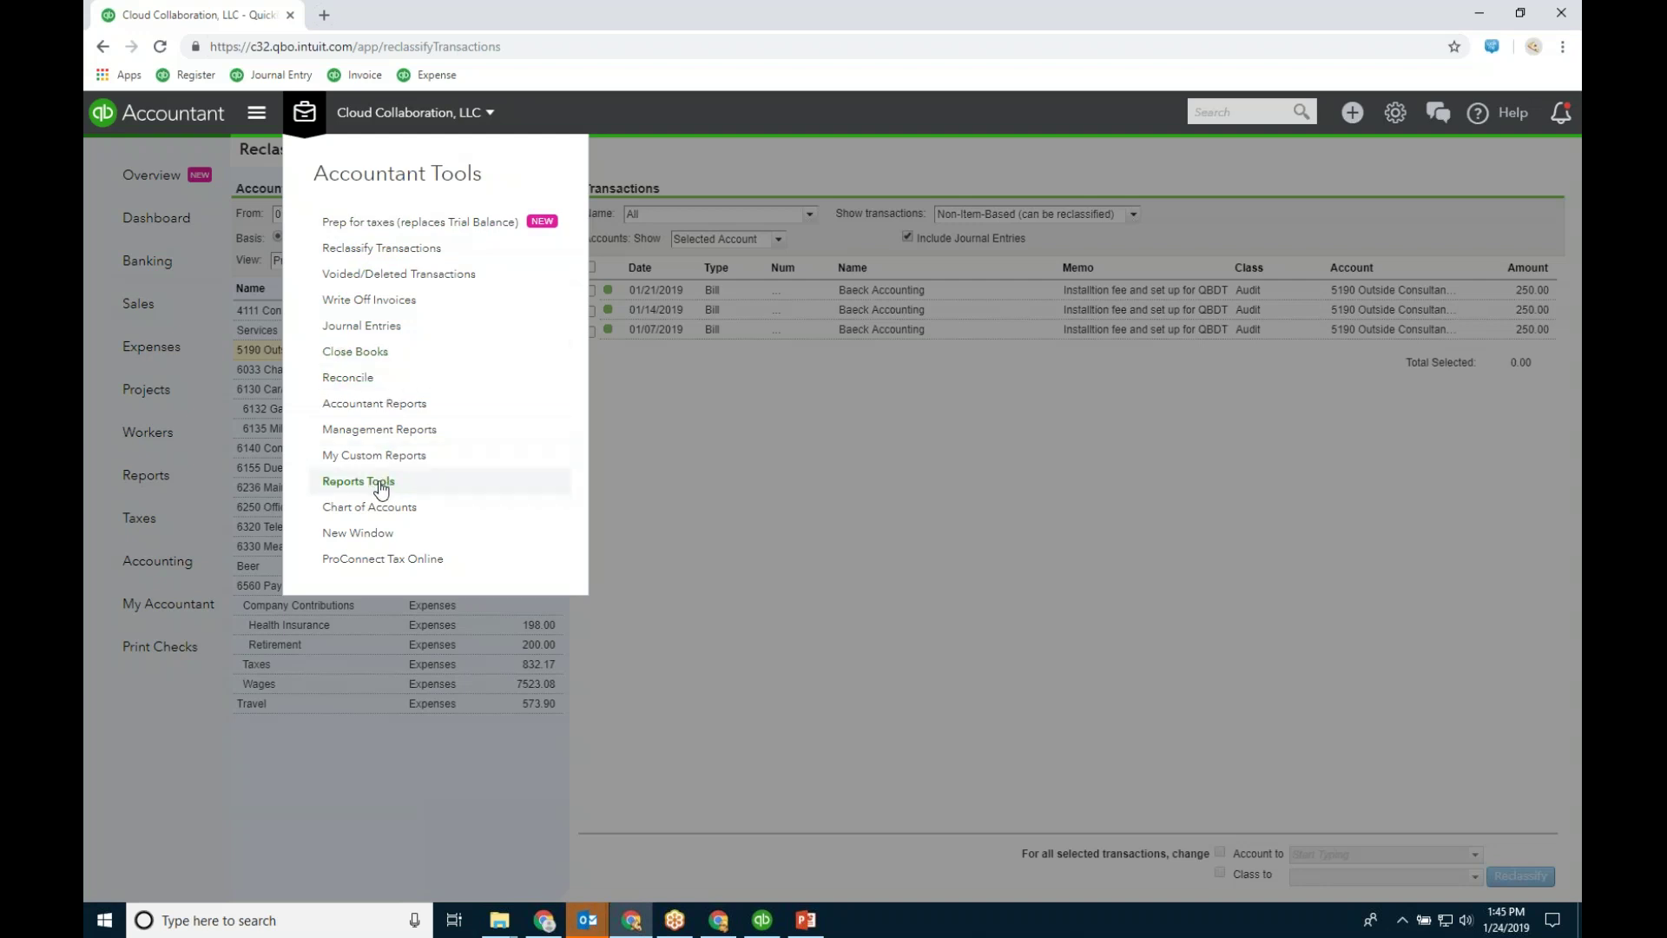
# Step: In Report Tools, make Last Year (01/01/2018–12/31/2018) on a Cash basis the report defaults
pyautogui.click(383, 484)
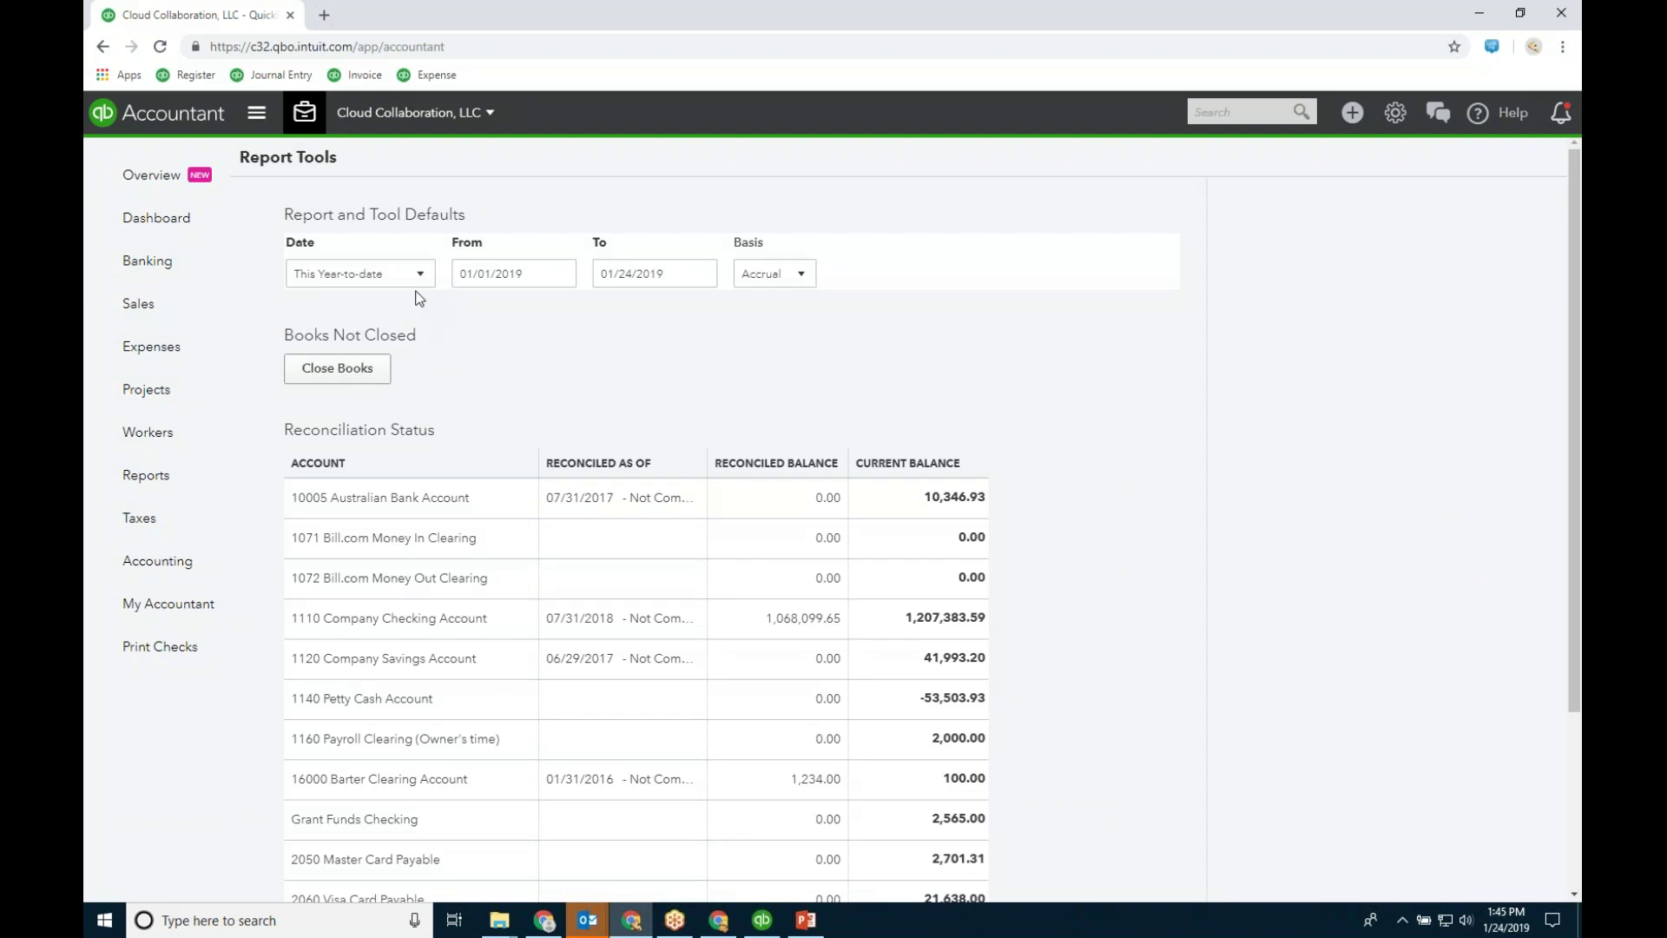
pyautogui.click(419, 275)
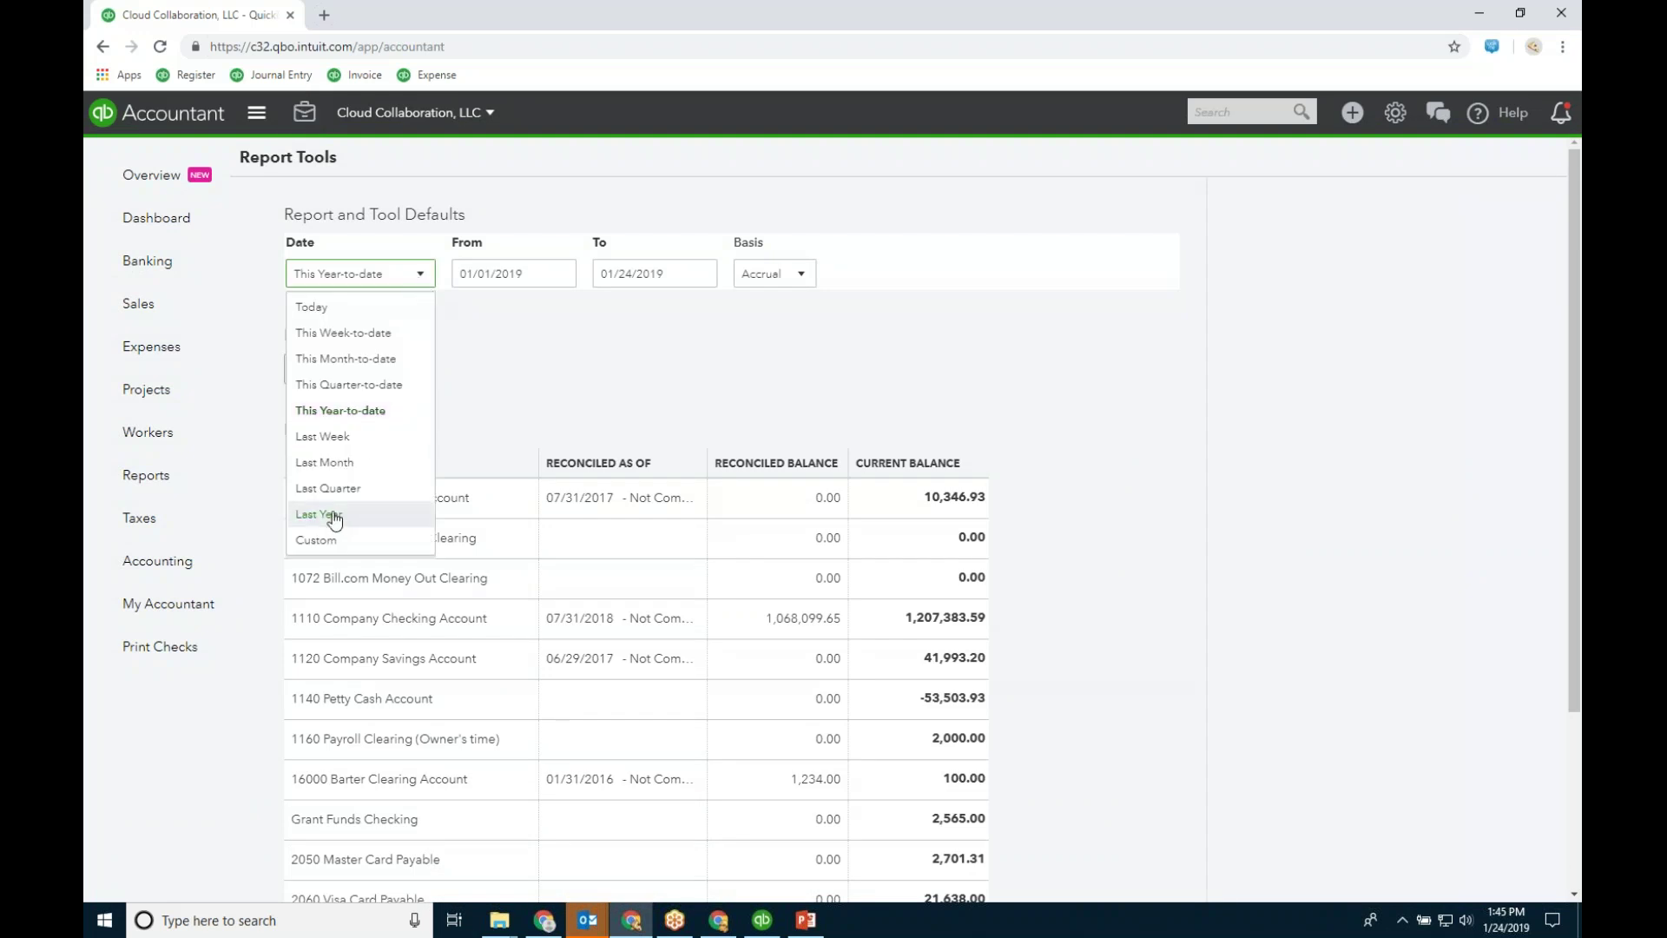
pyautogui.click(387, 515)
pyautogui.click(790, 277)
pyautogui.click(777, 335)
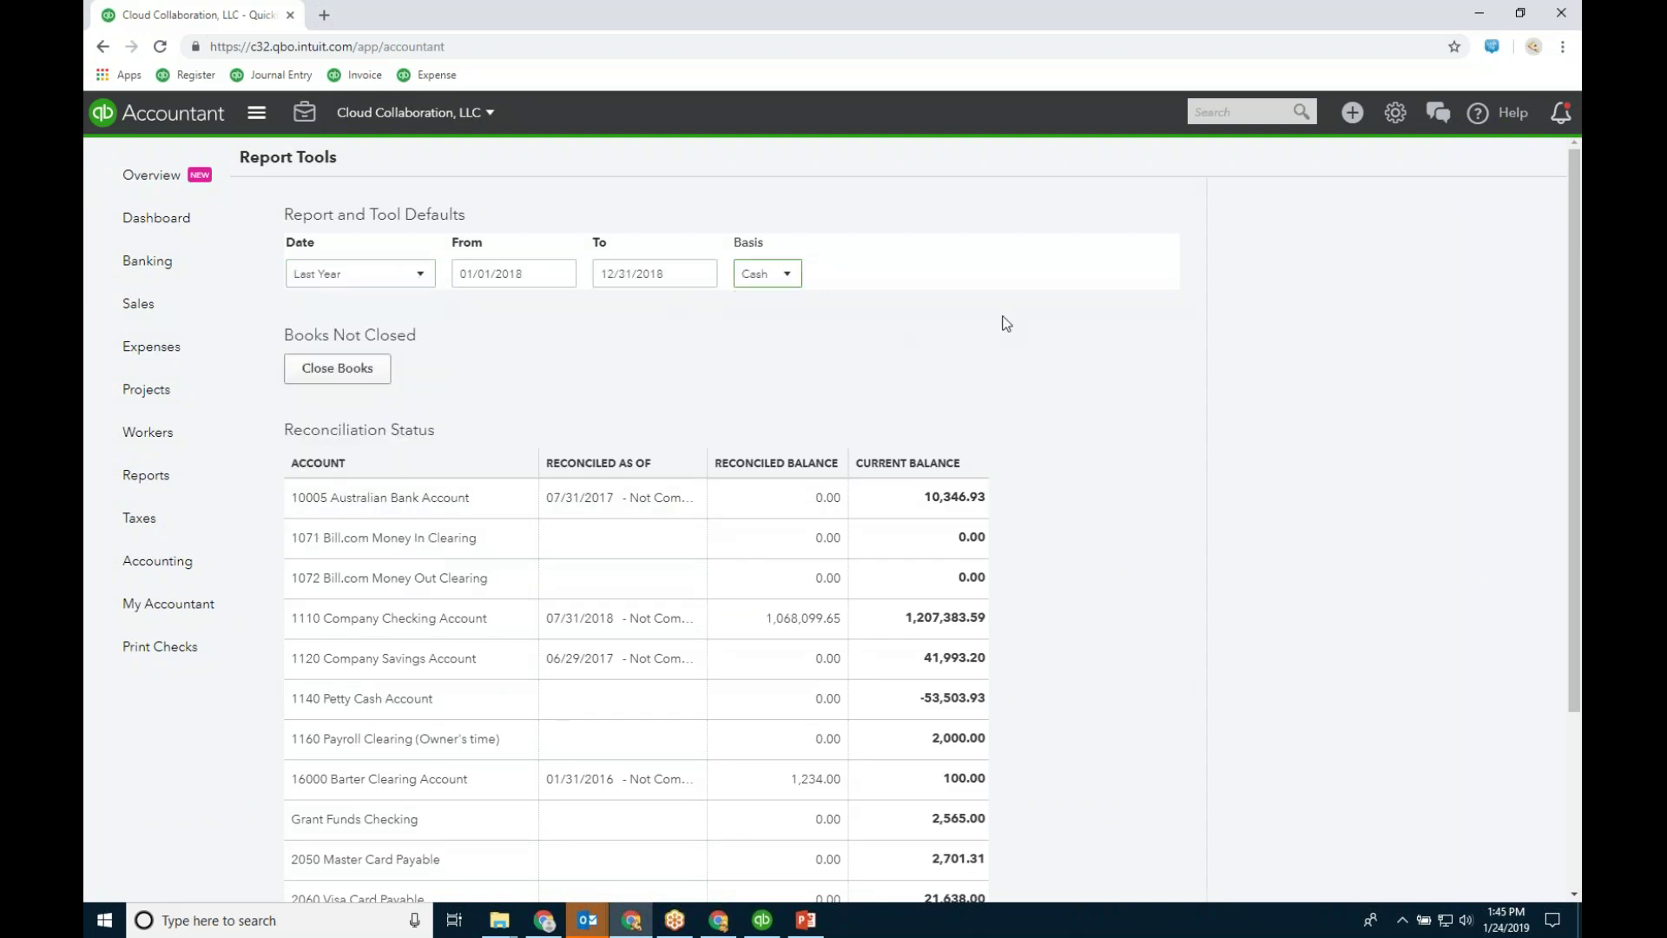
pyautogui.rightClick(212, 14)
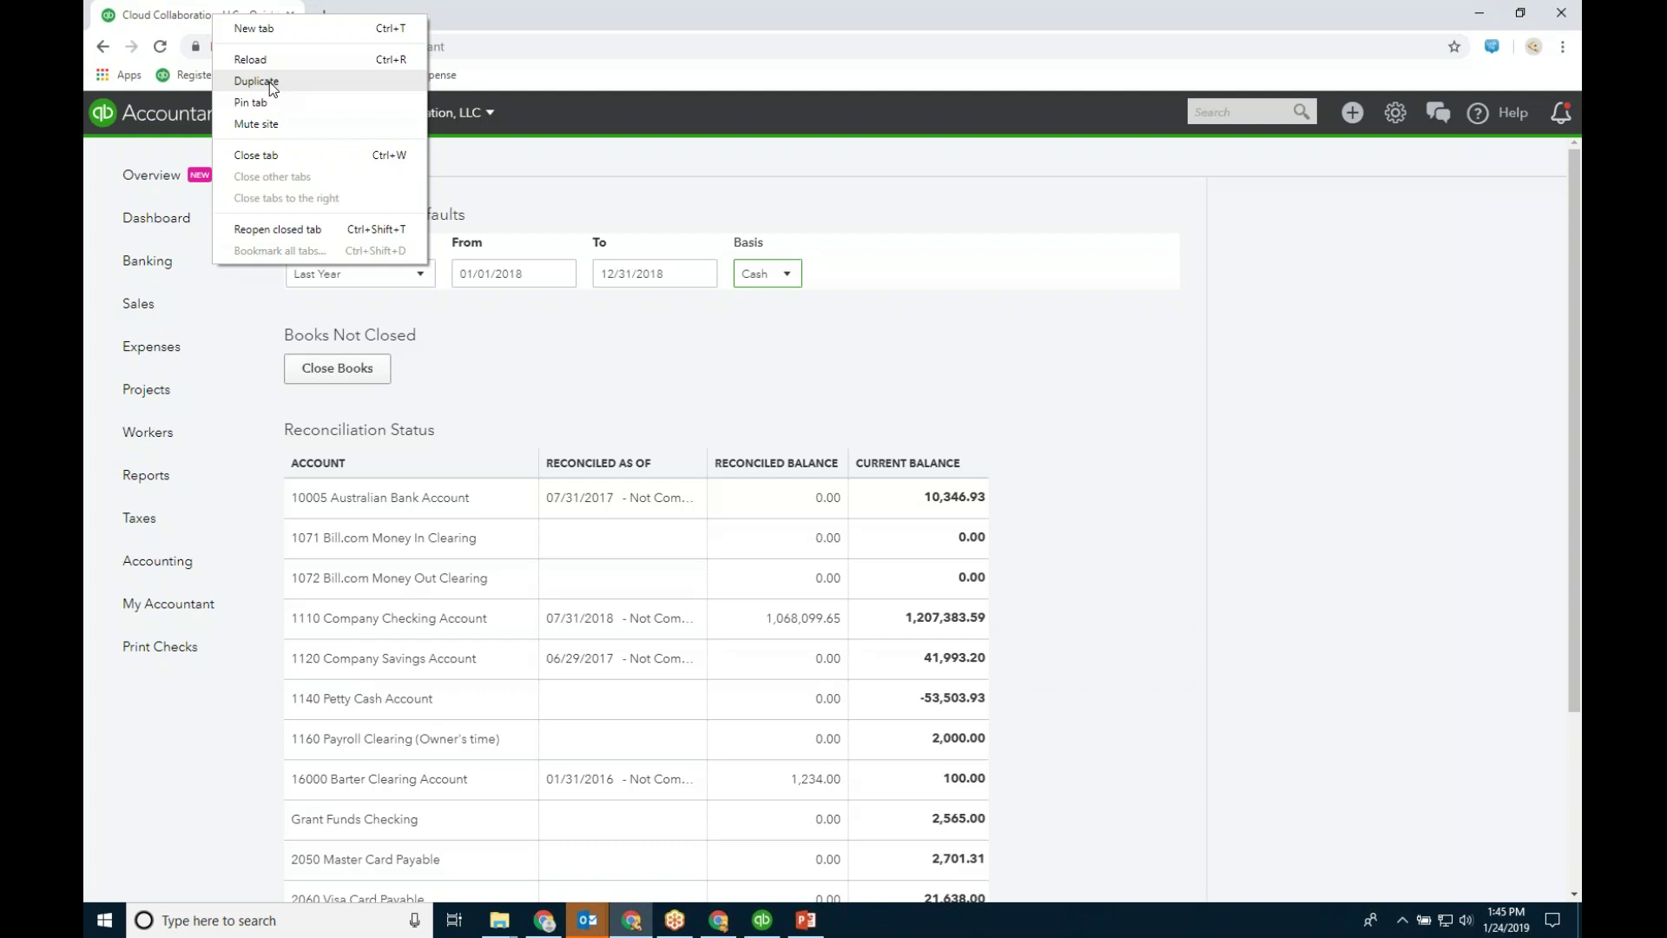
# Step: Open the 2018 Cash-basis Profit and Loss report in a duplicate tab, then duplicate that tab
pyautogui.click(269, 82)
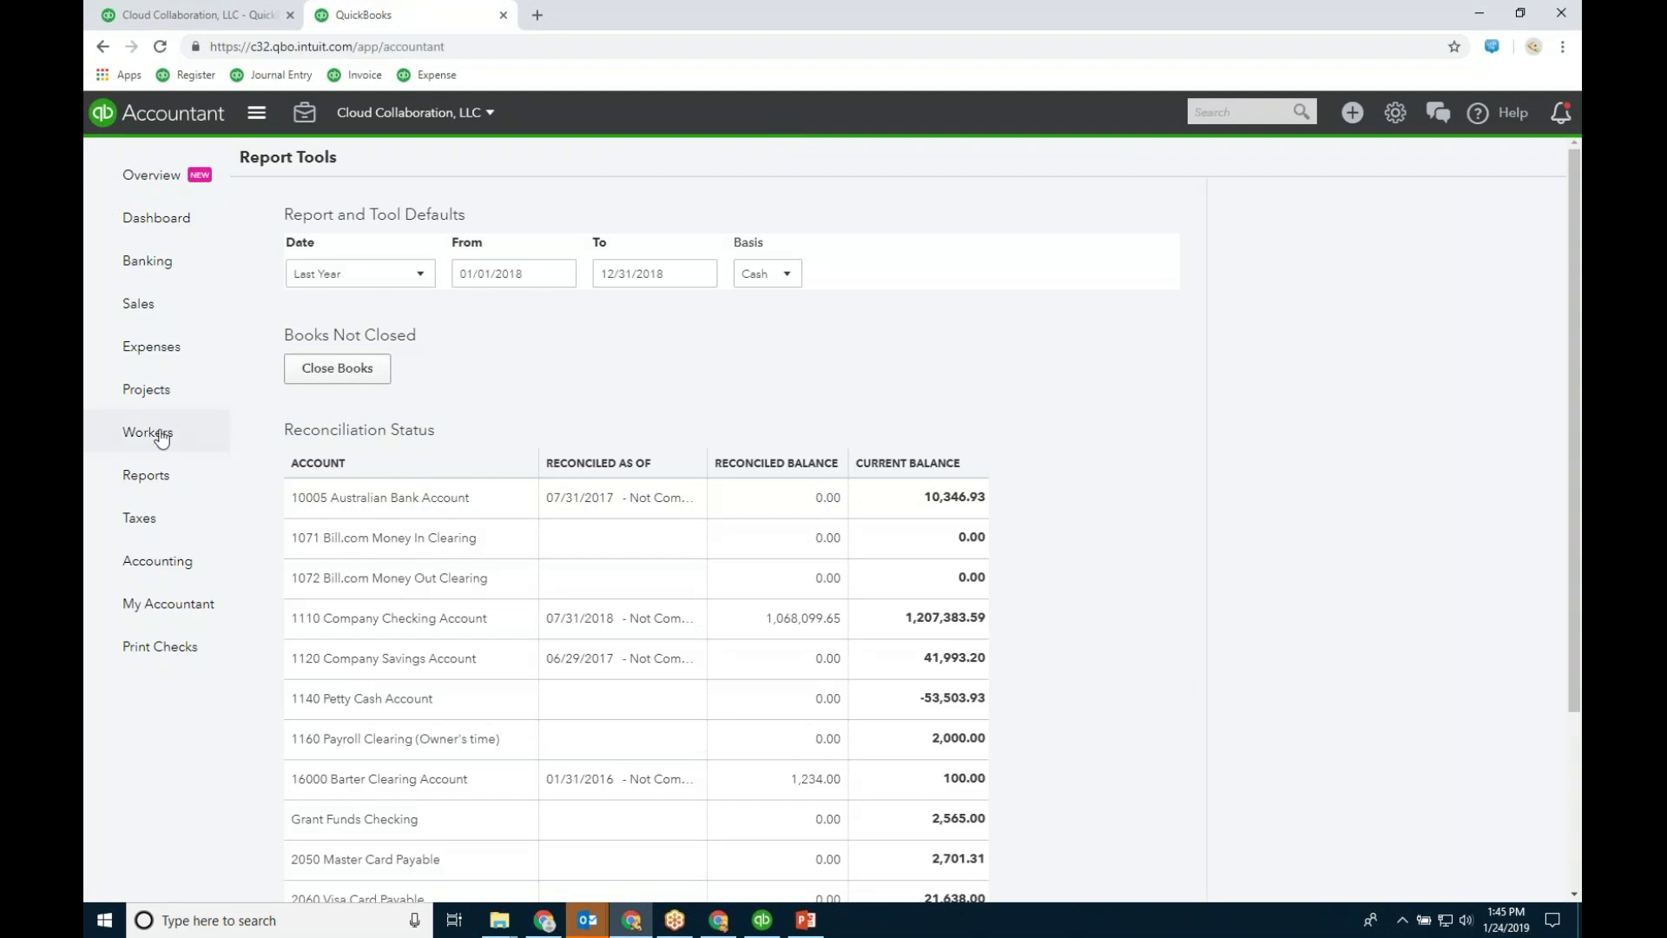
pyautogui.click(163, 480)
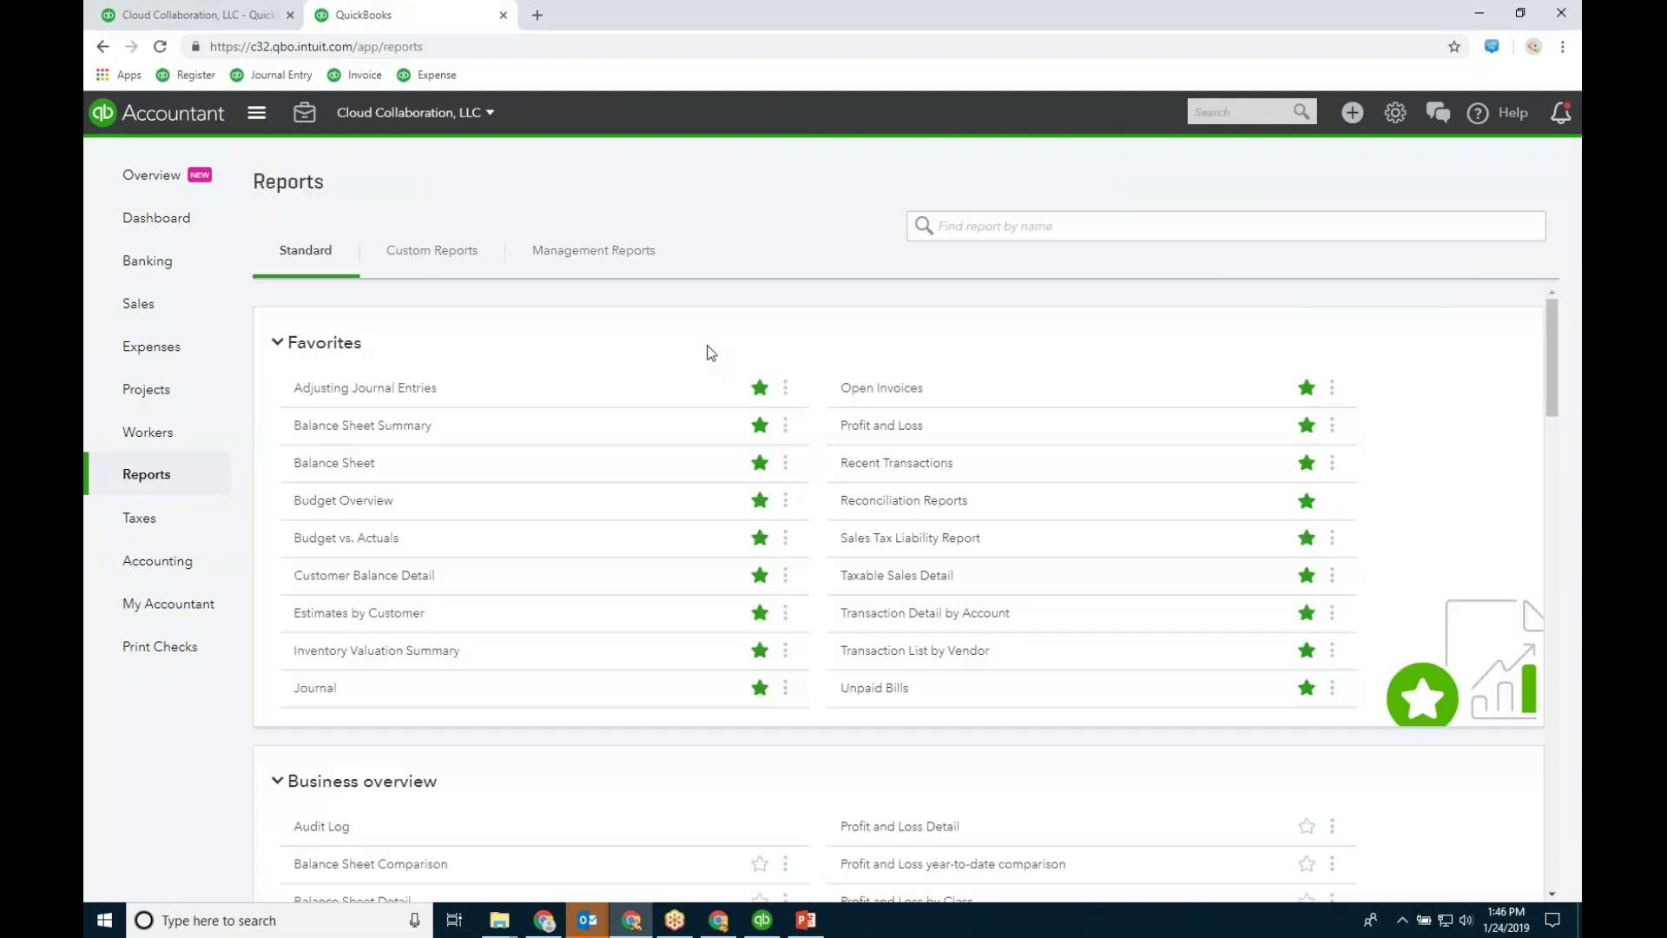
pyautogui.click(878, 426)
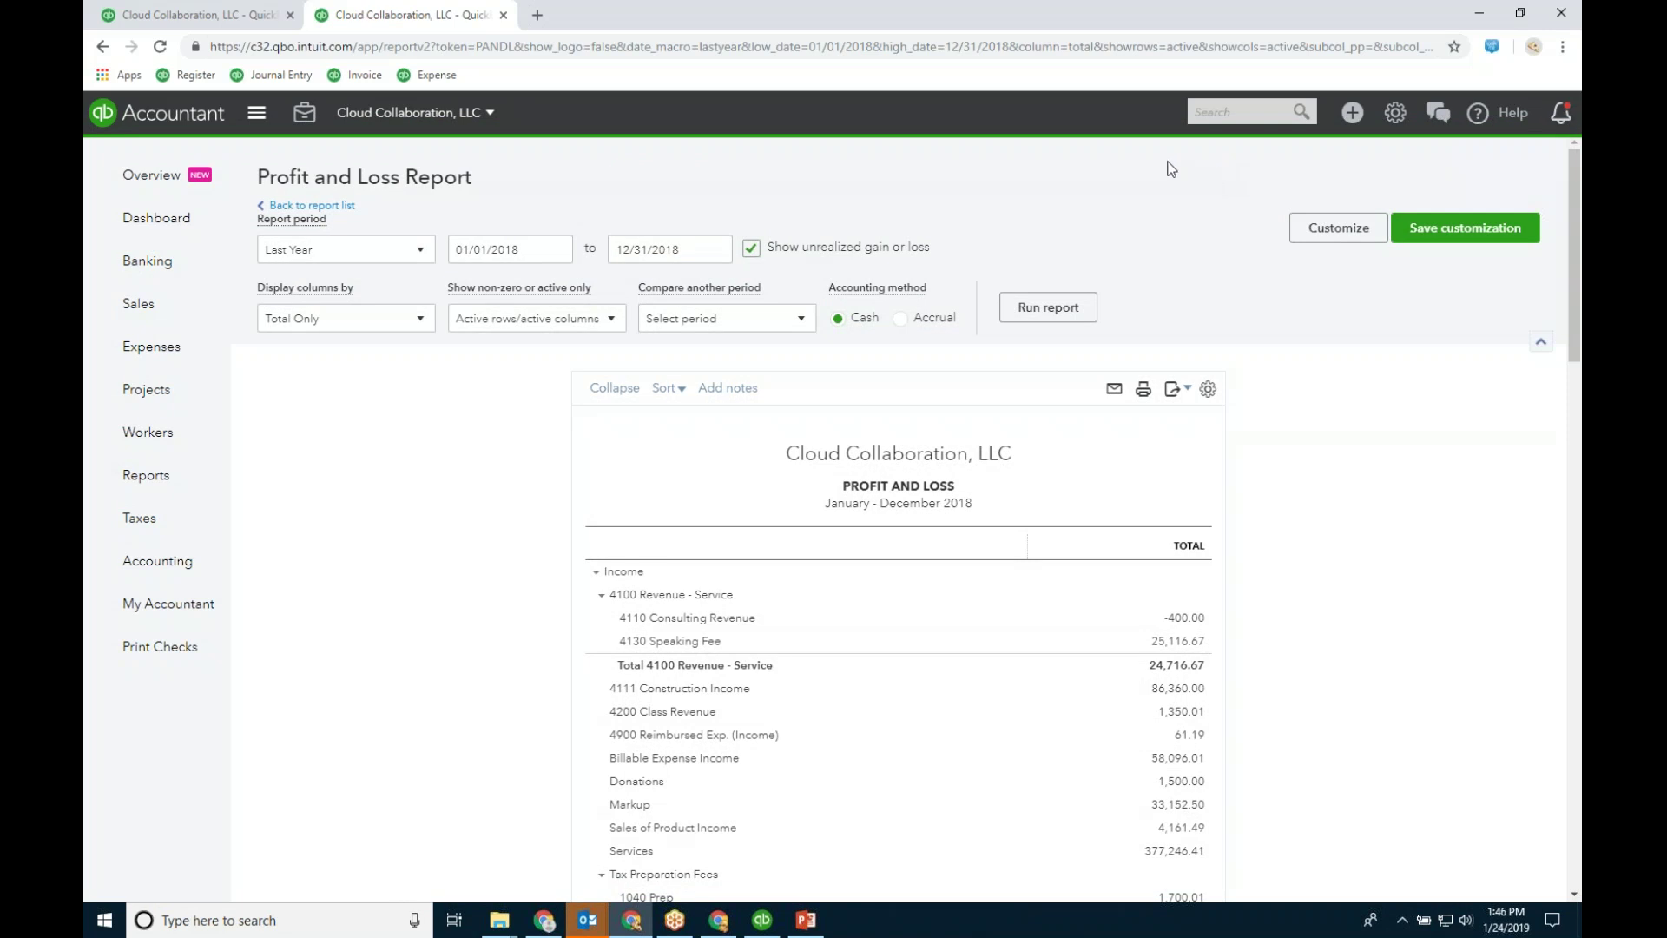
pyautogui.rightClick(424, 13)
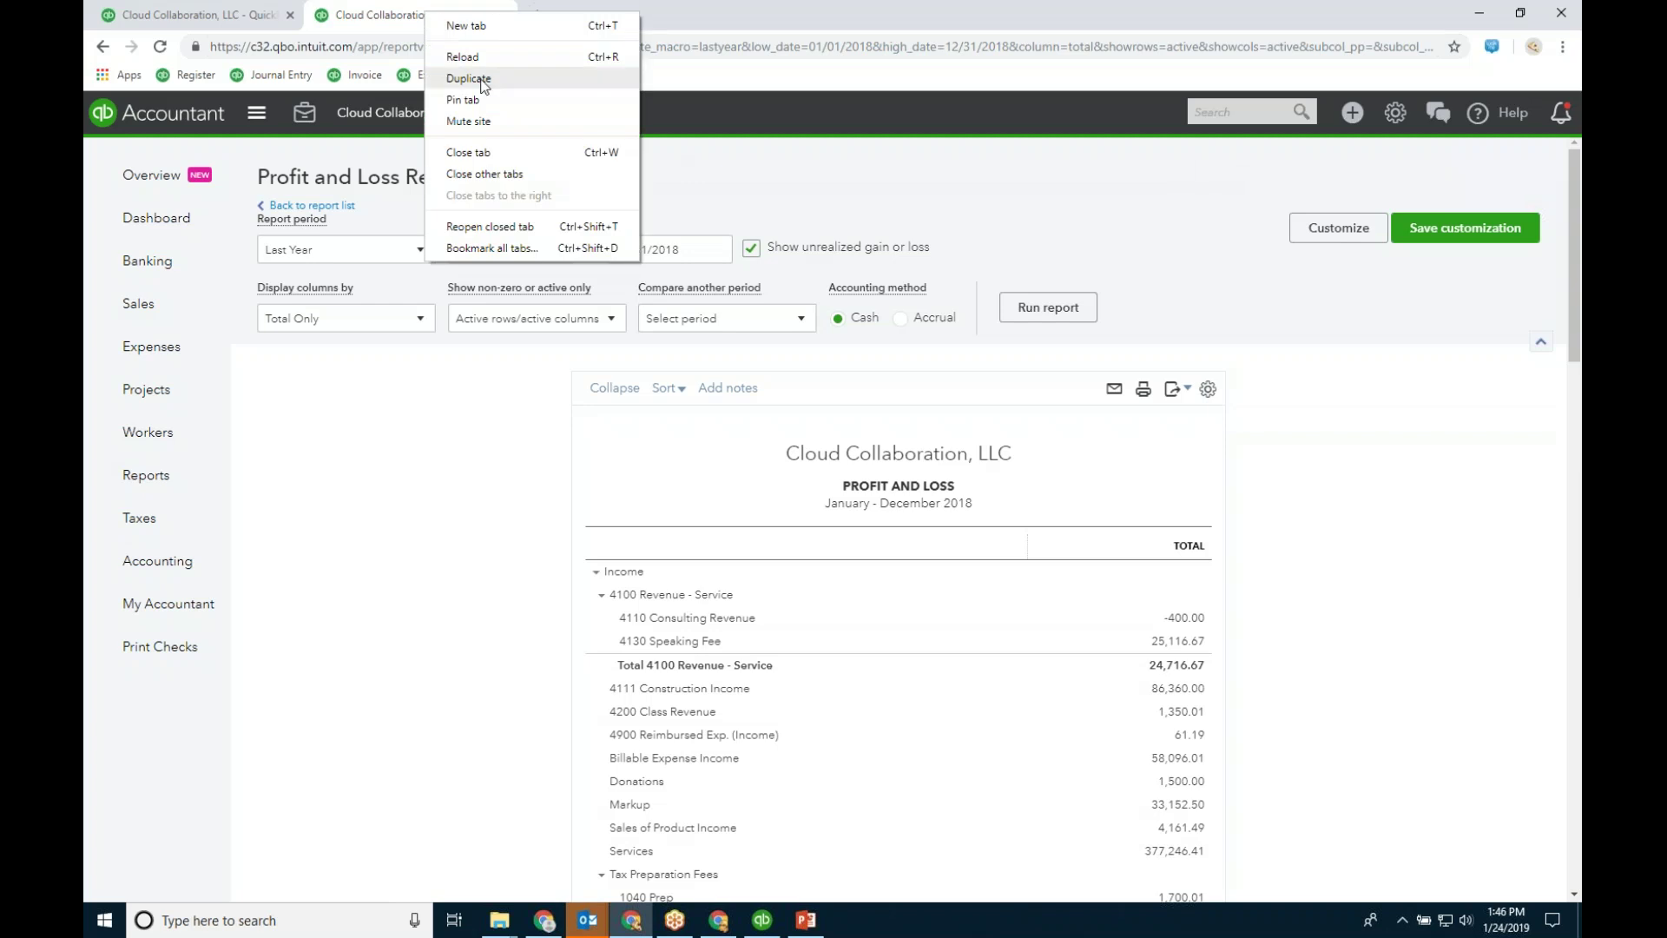
pyautogui.click(480, 79)
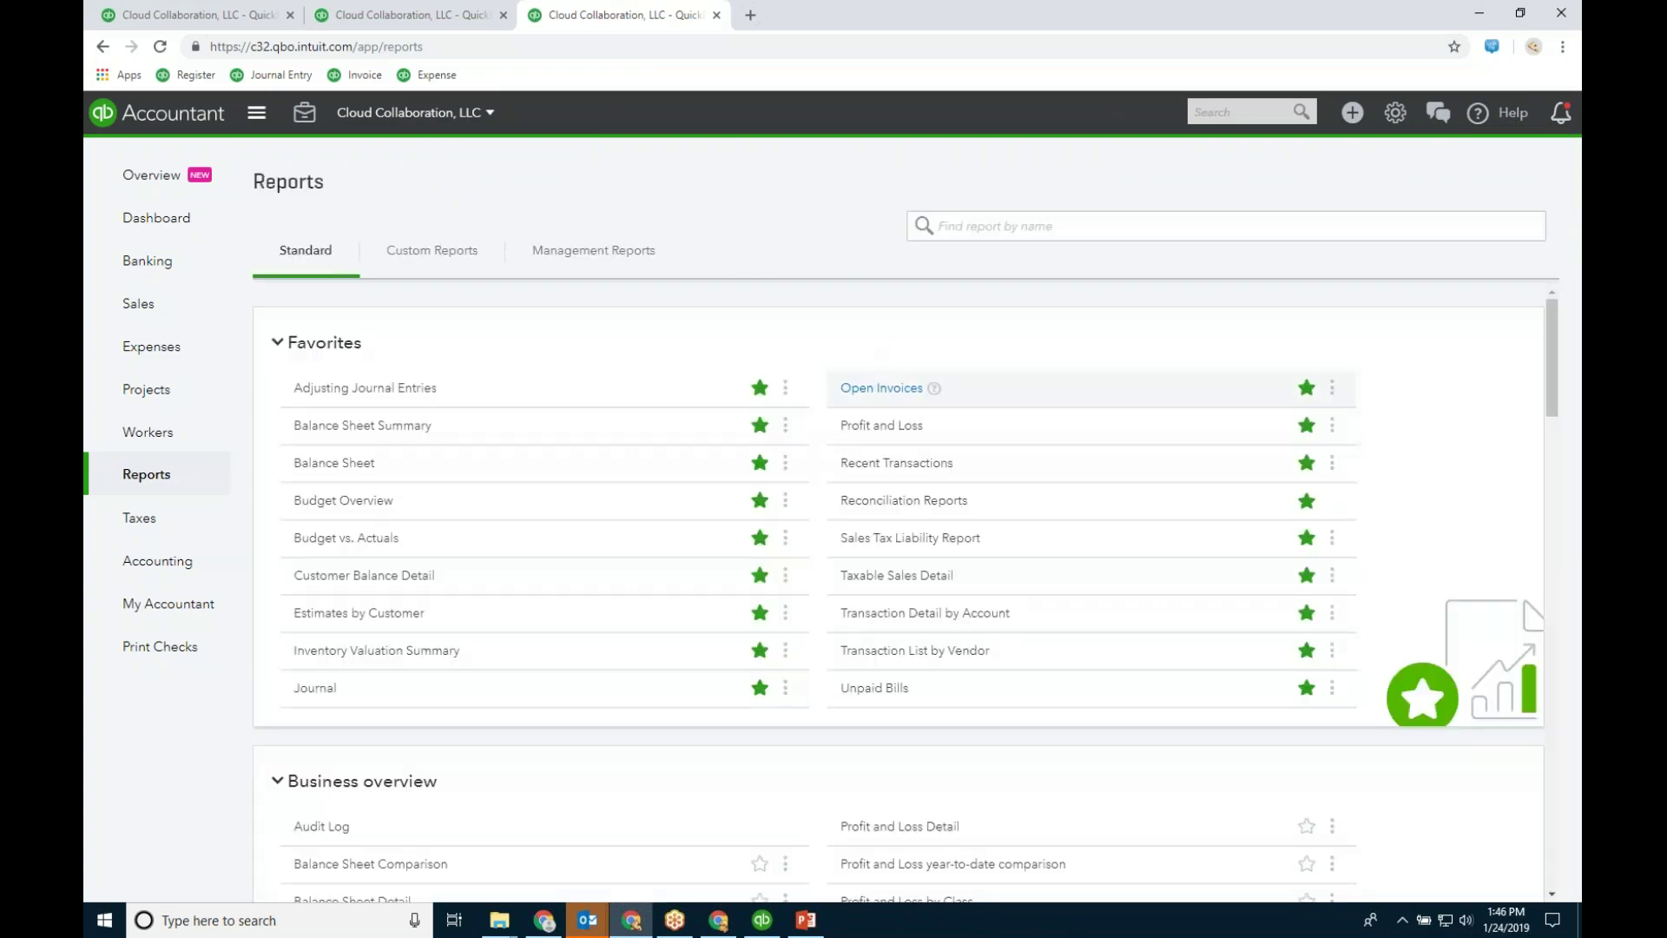
# Step: Open the Balance Sheet report, duplicate its tab, and return to the reports list there
pyautogui.click(343, 464)
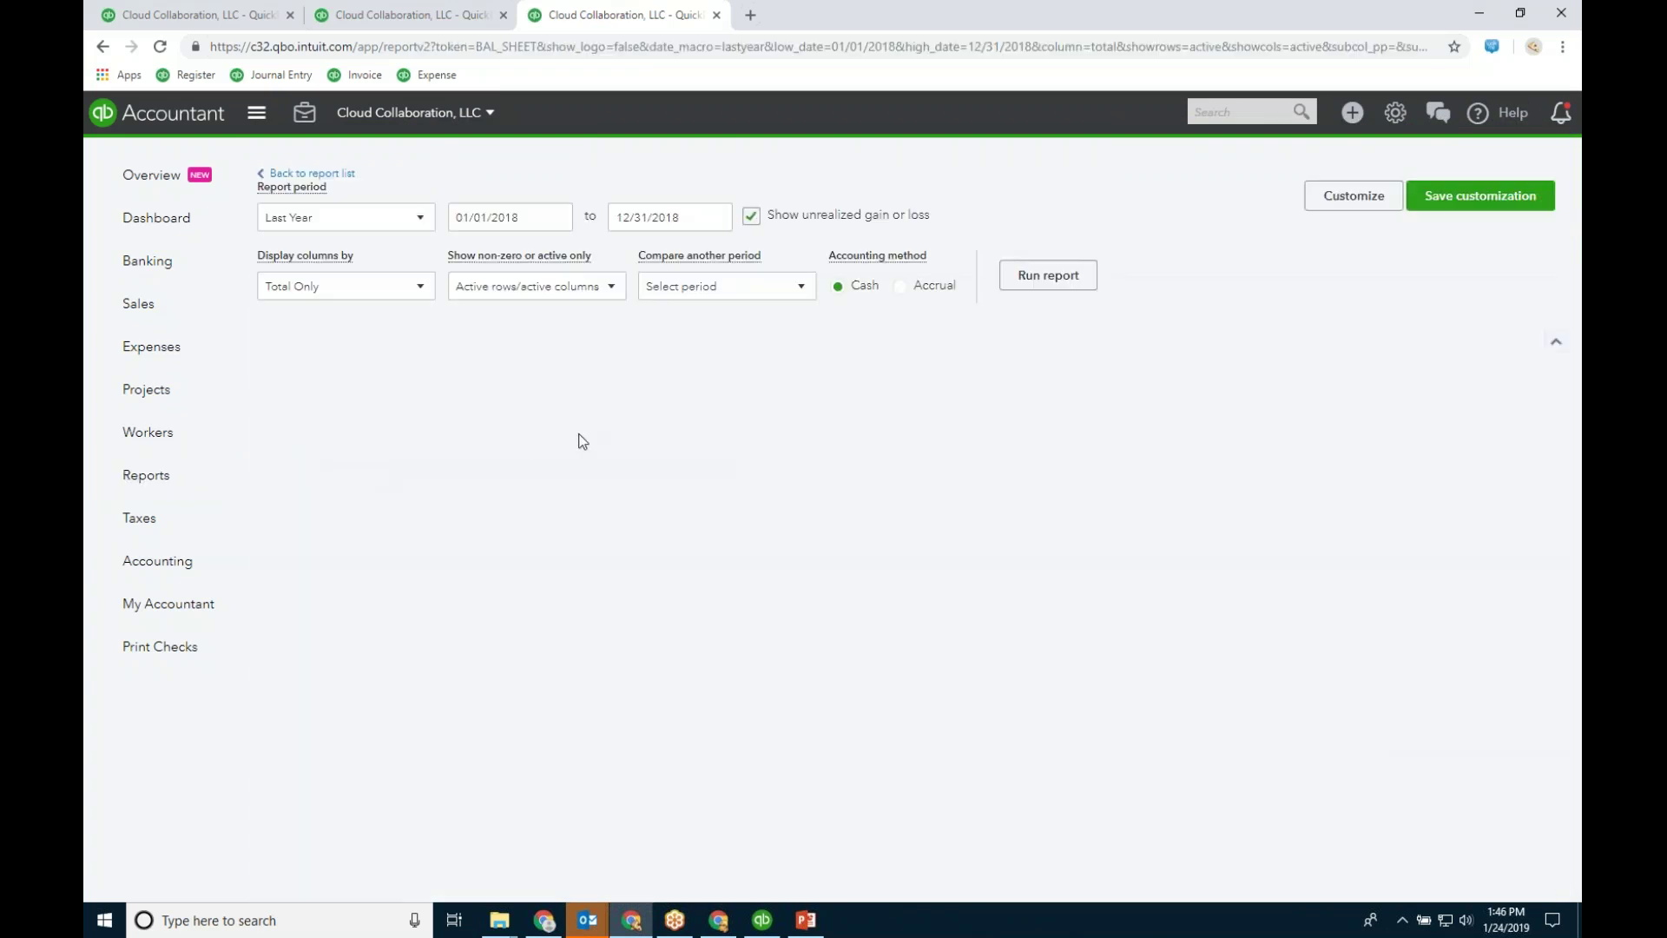
pyautogui.rightClick(601, 19)
pyautogui.click(664, 85)
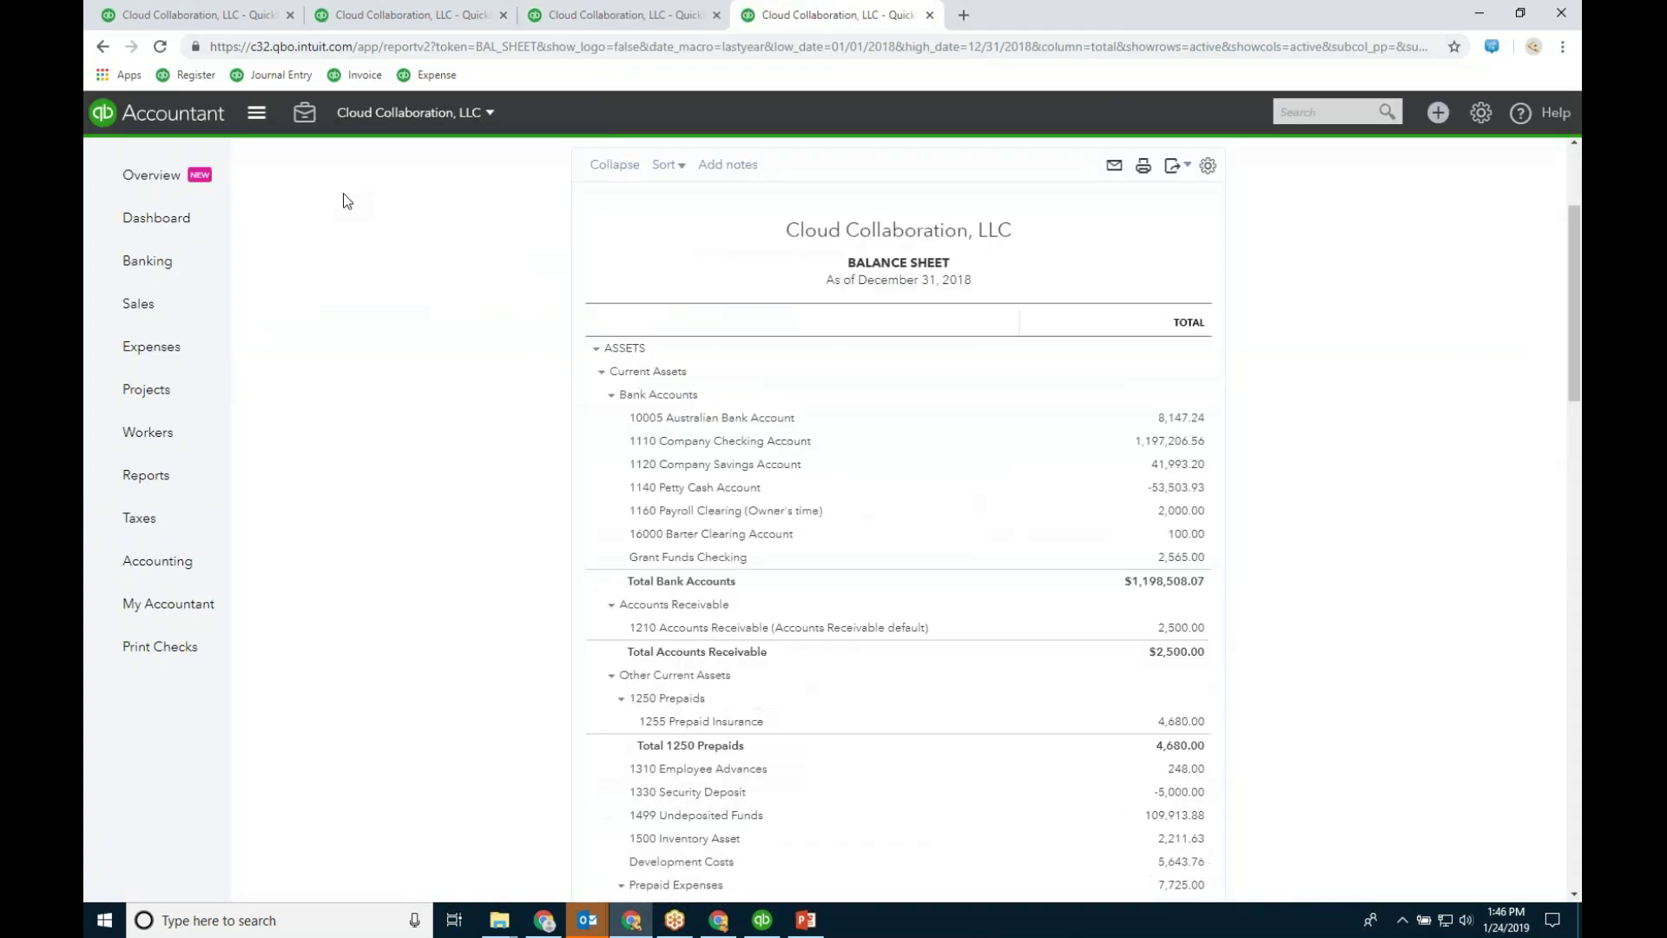
pyautogui.click(347, 210)
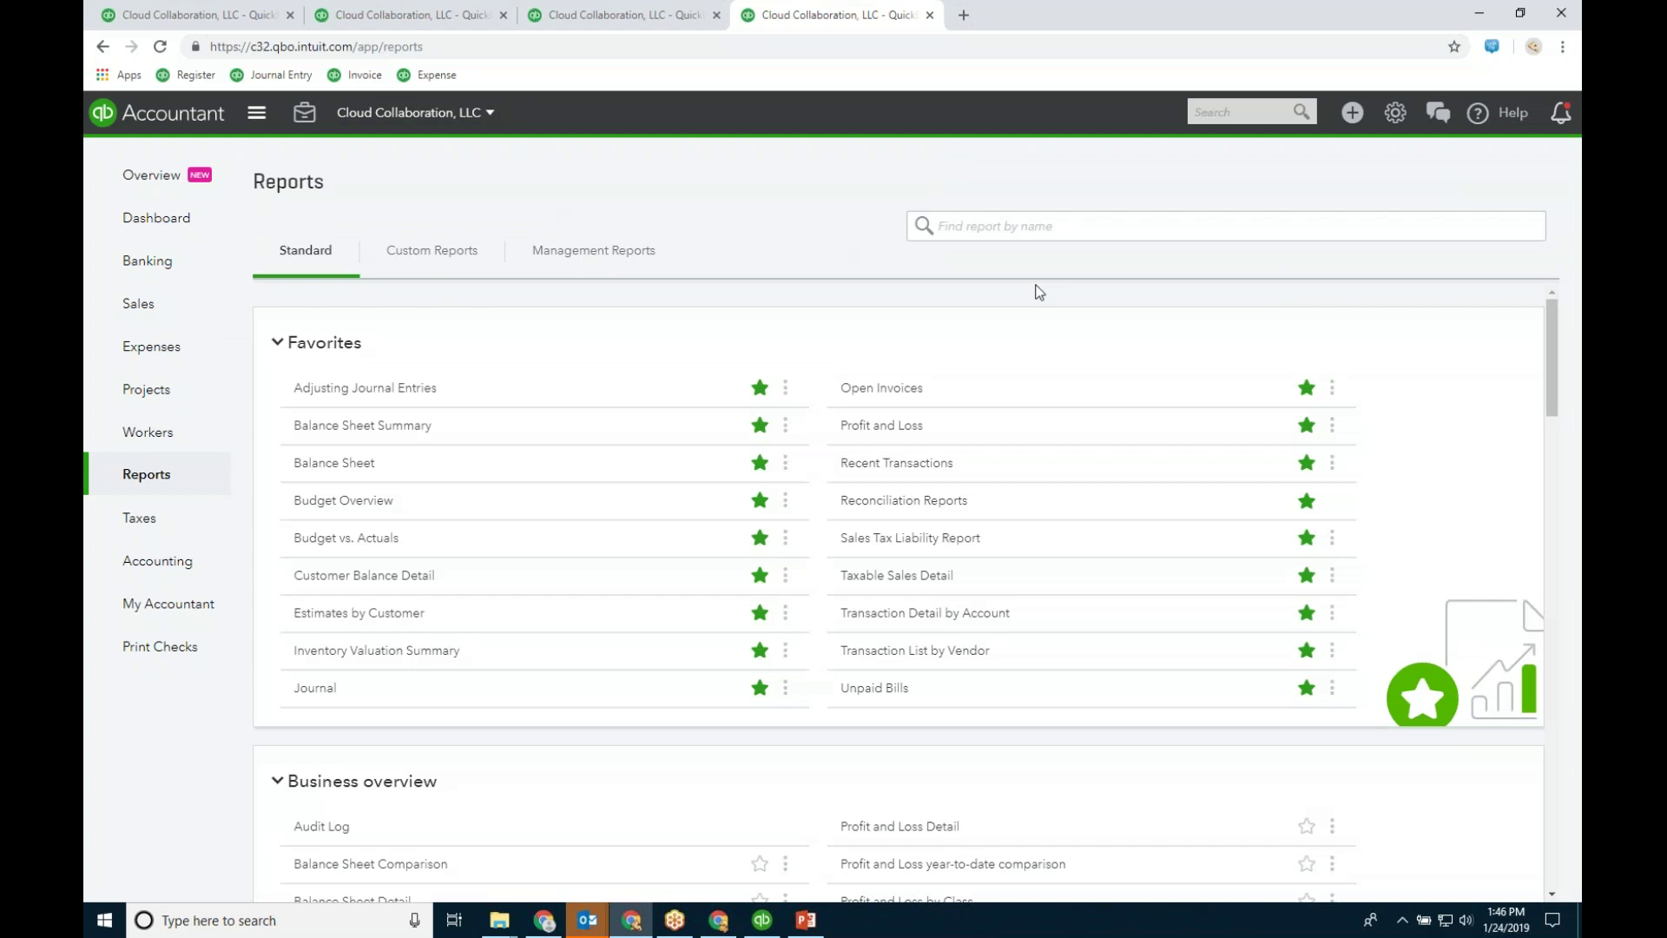
# Step: Scroll through the Standard report categories and back up to the Favorites at the top
pyautogui.scroll(-4, 983, 384)
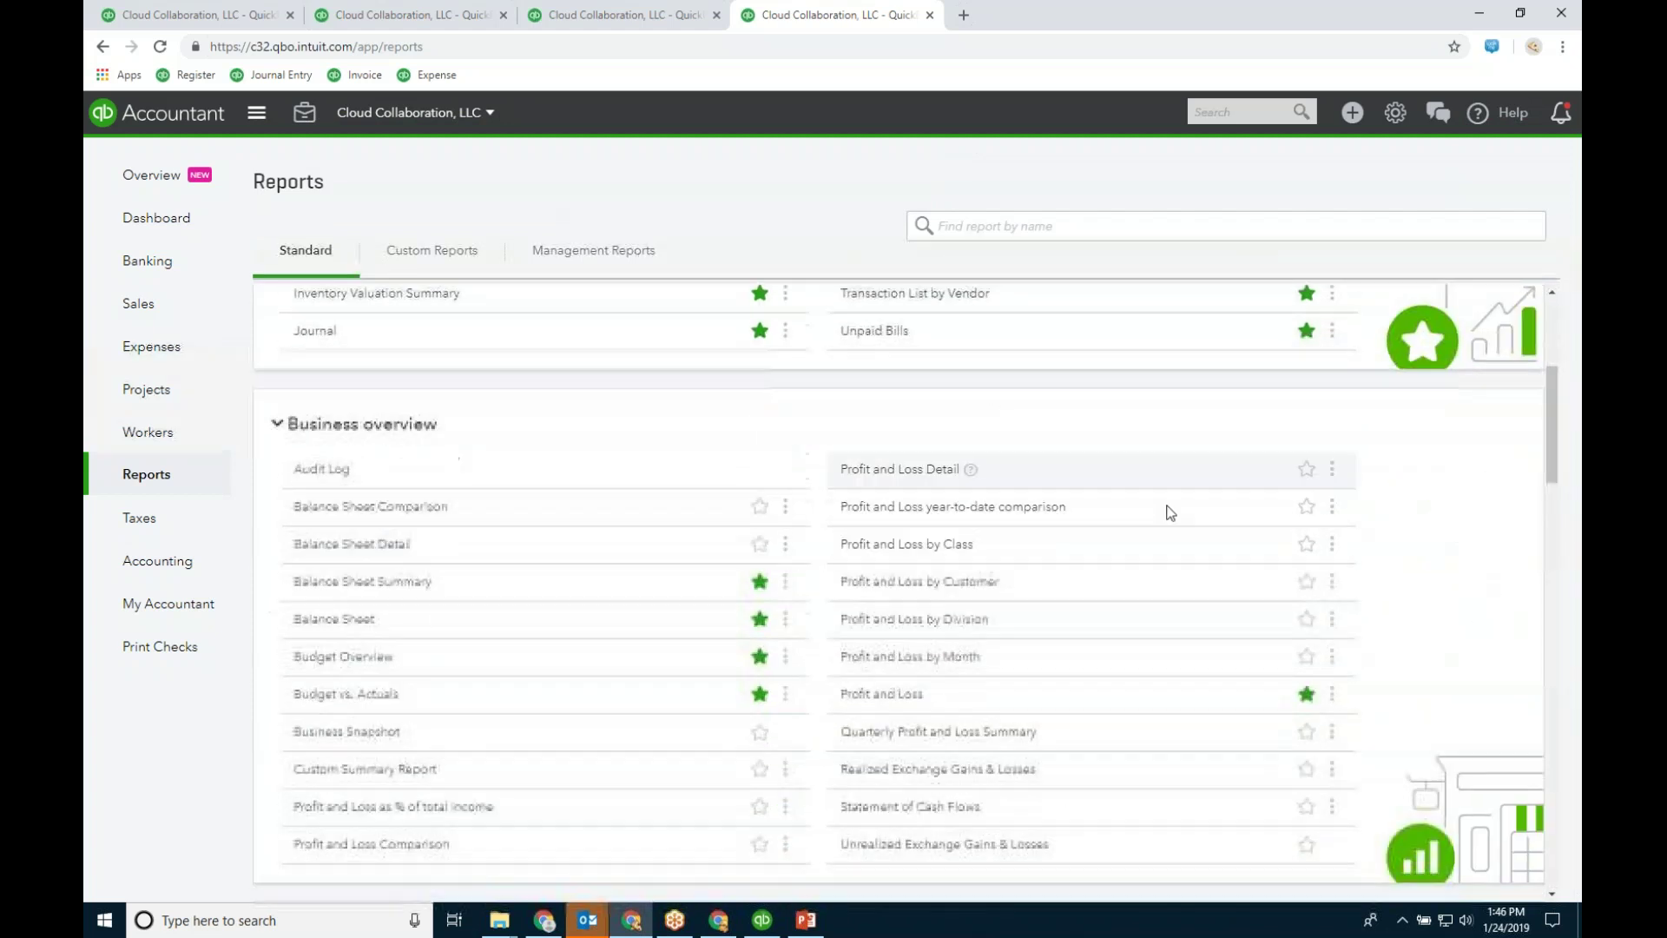
pyautogui.scroll(-1, 1415, 457)
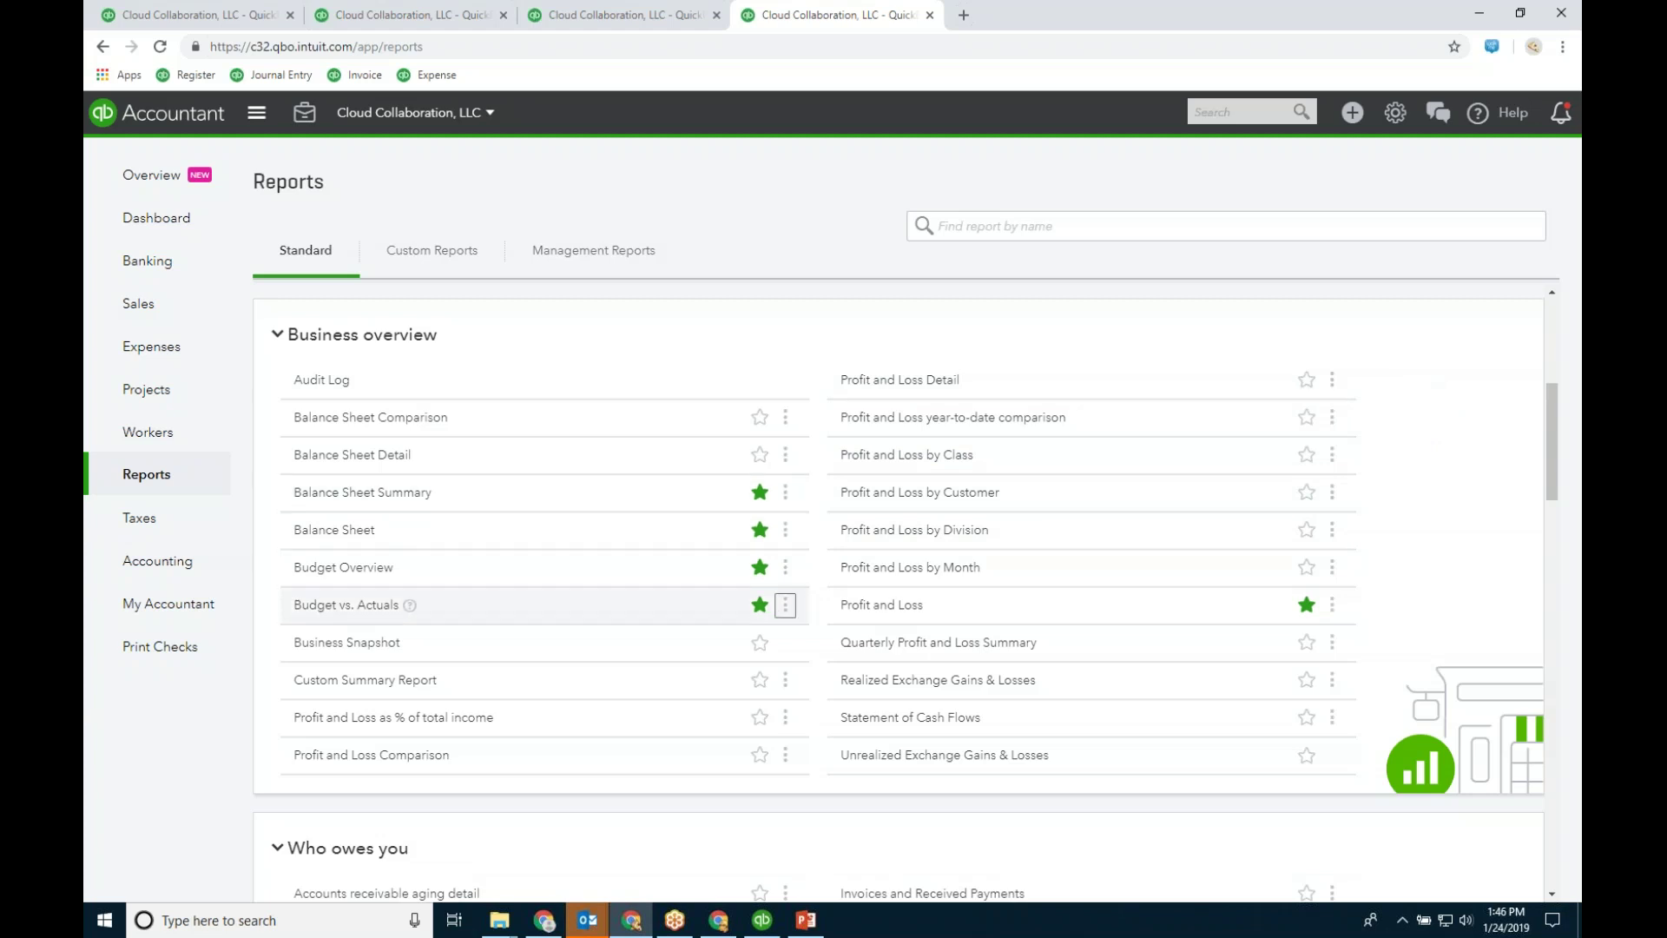
pyautogui.scroll(5, 1071, 495)
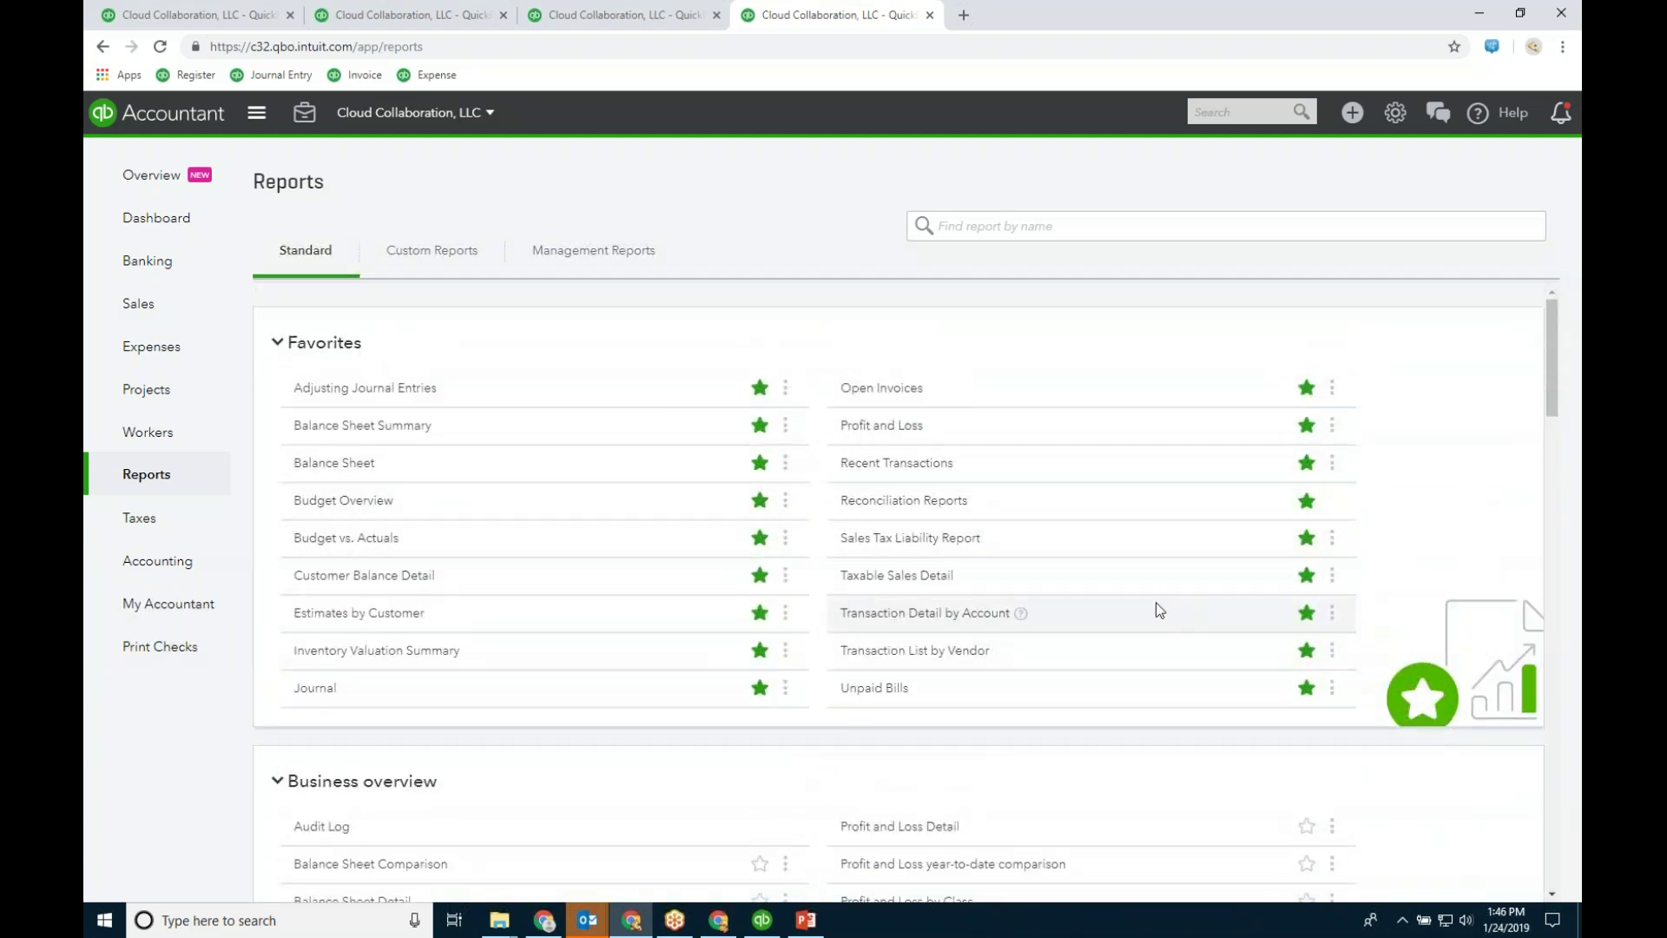
pyautogui.scroll(-7, 1161, 608)
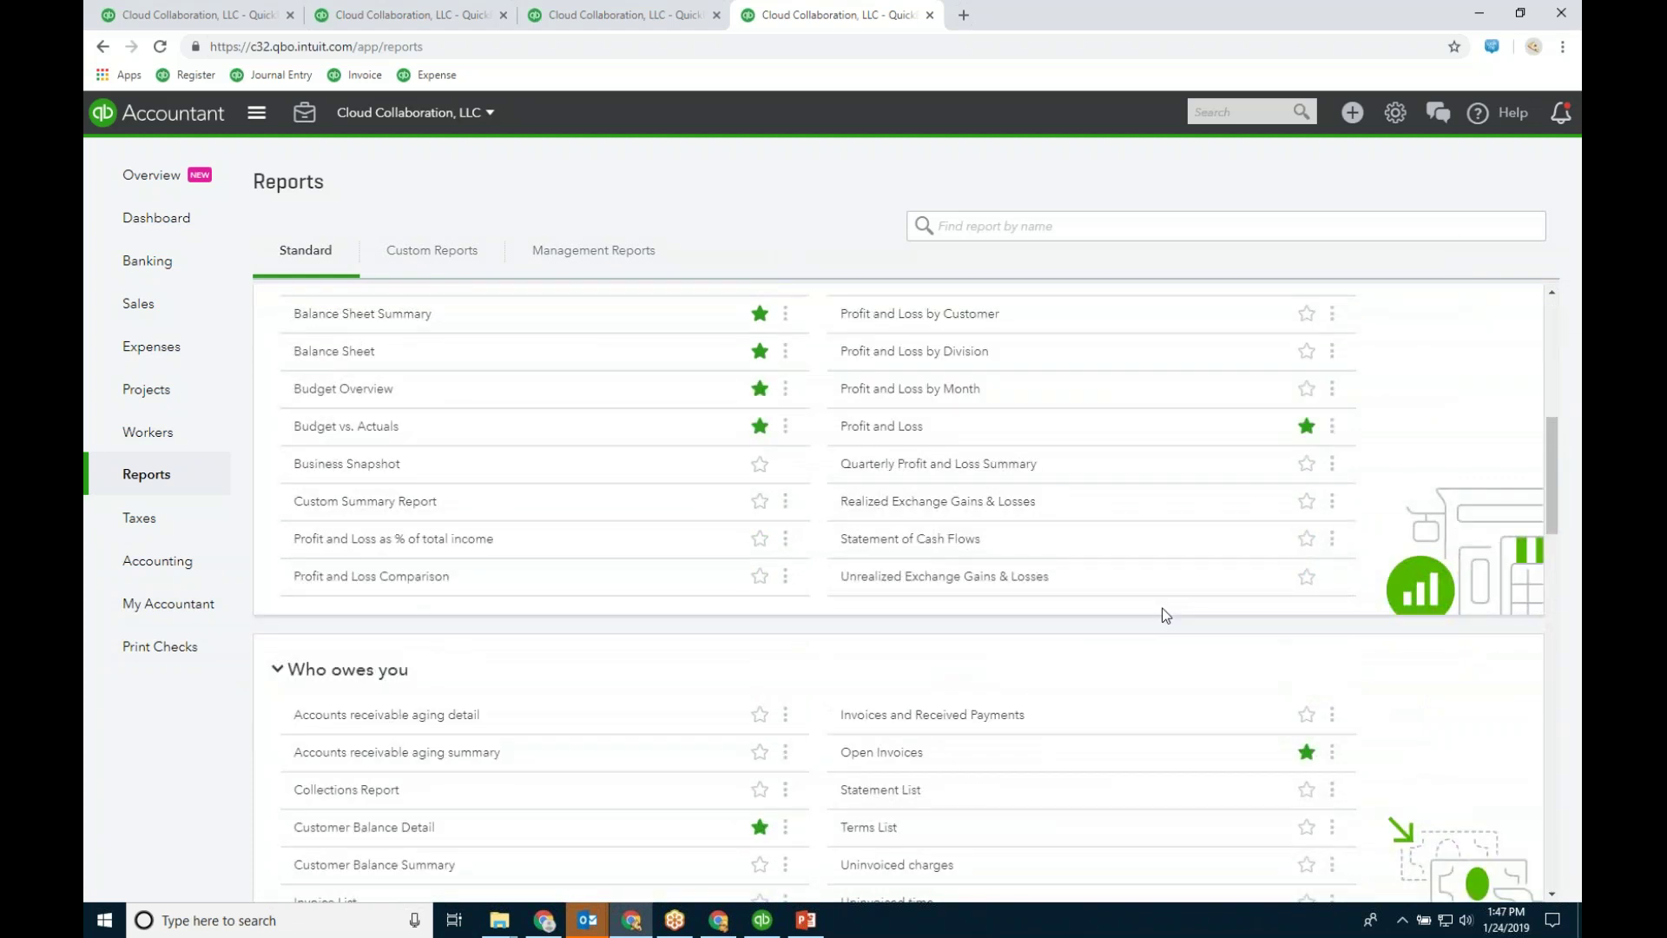
pyautogui.scroll(-2, 1163, 615)
pyautogui.scroll(-1, 1170, 615)
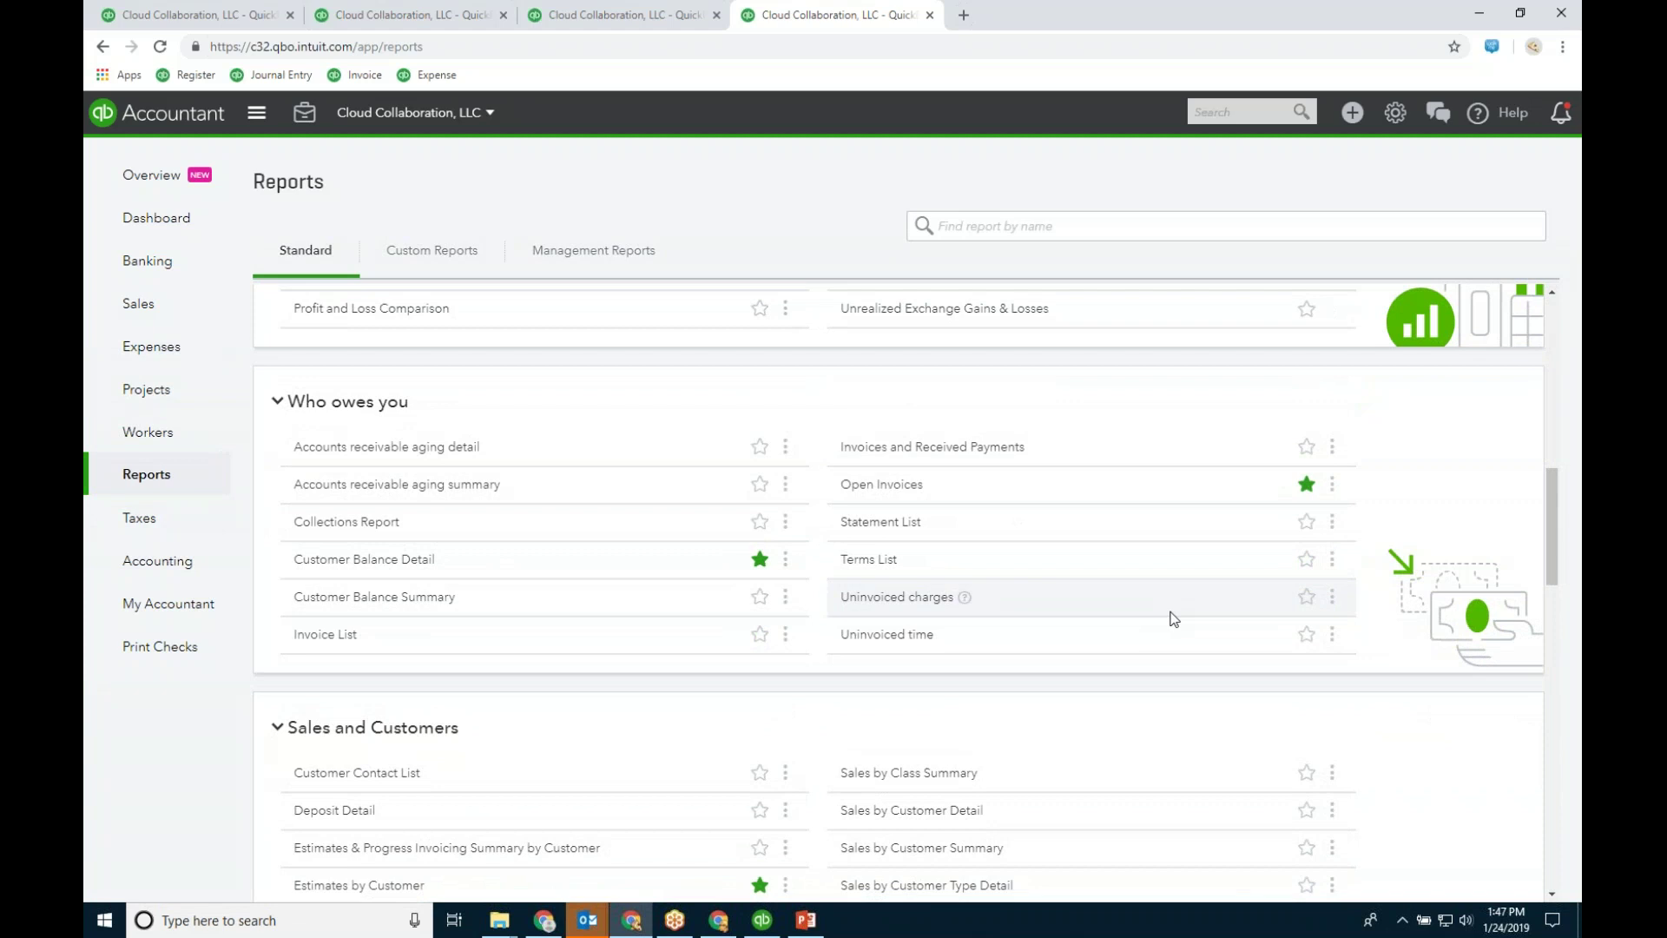
pyautogui.scroll(-4, 1174, 618)
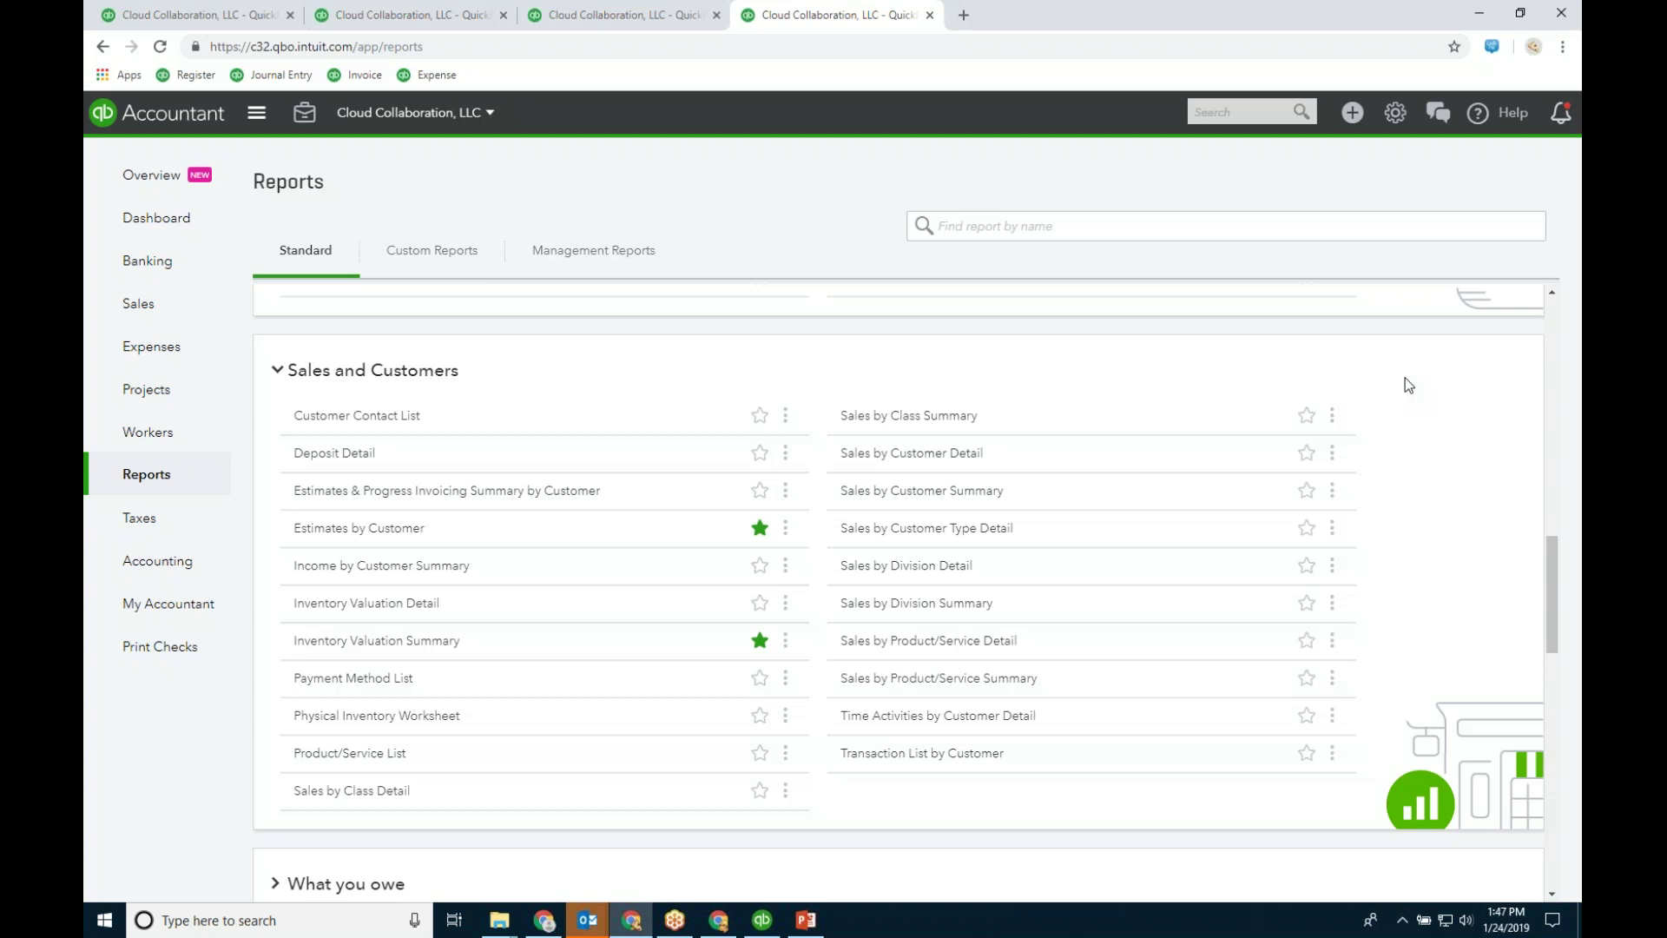
pyautogui.scroll(-3, 1405, 382)
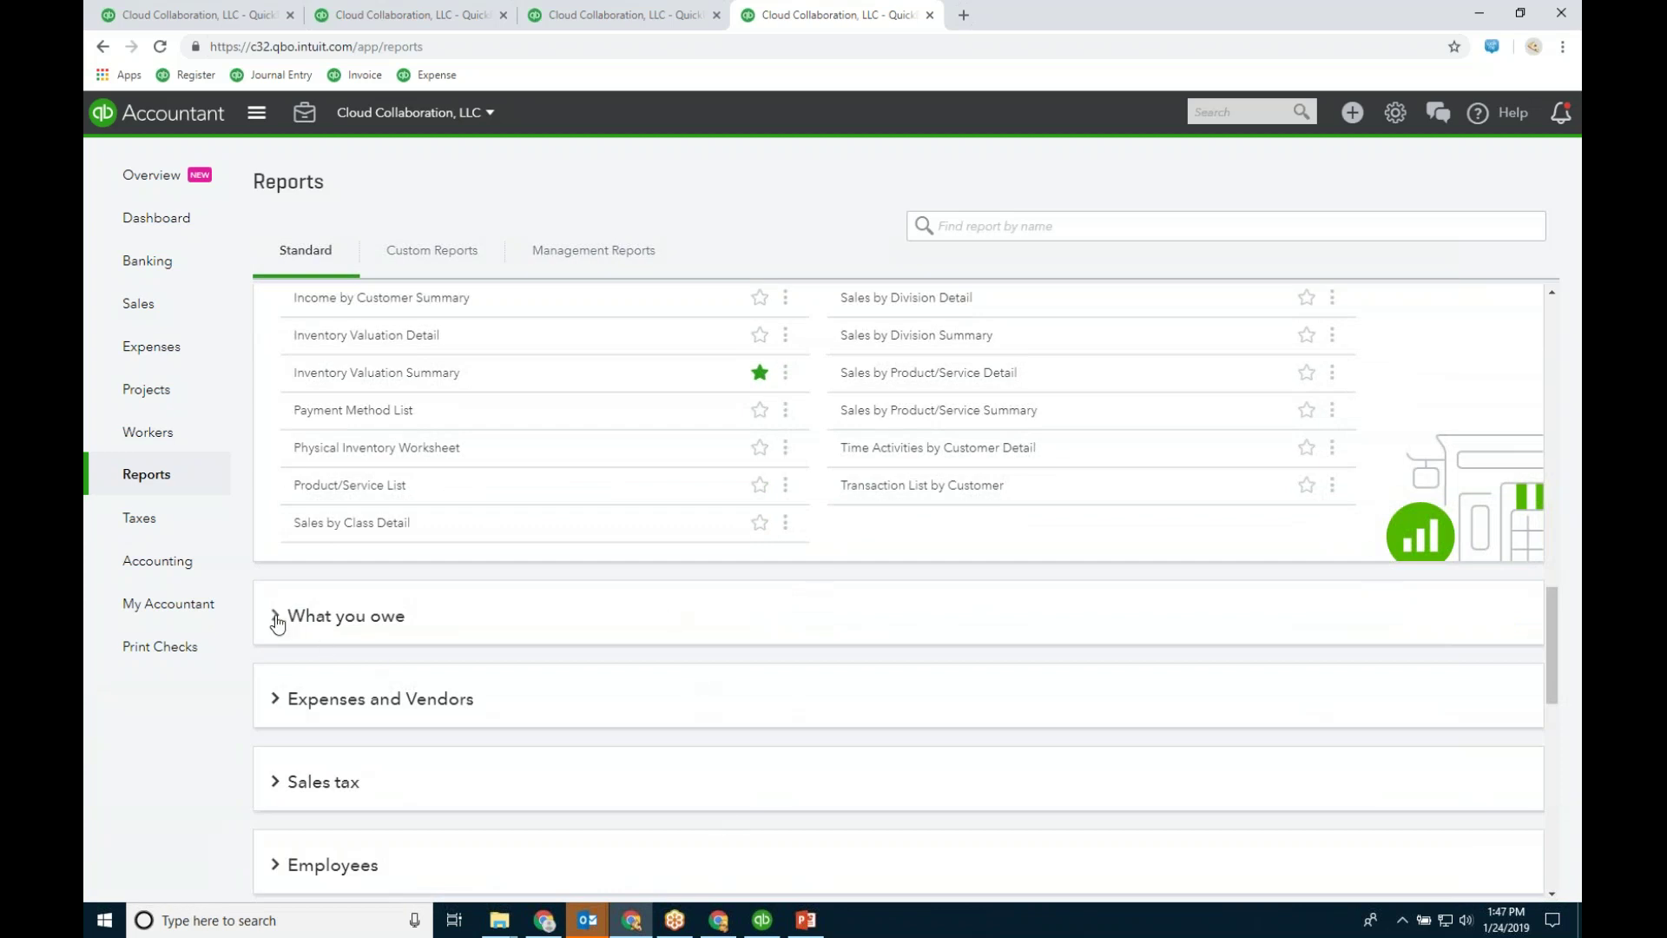
pyautogui.scroll(3, 680, 545)
pyautogui.scroll(10, 680, 544)
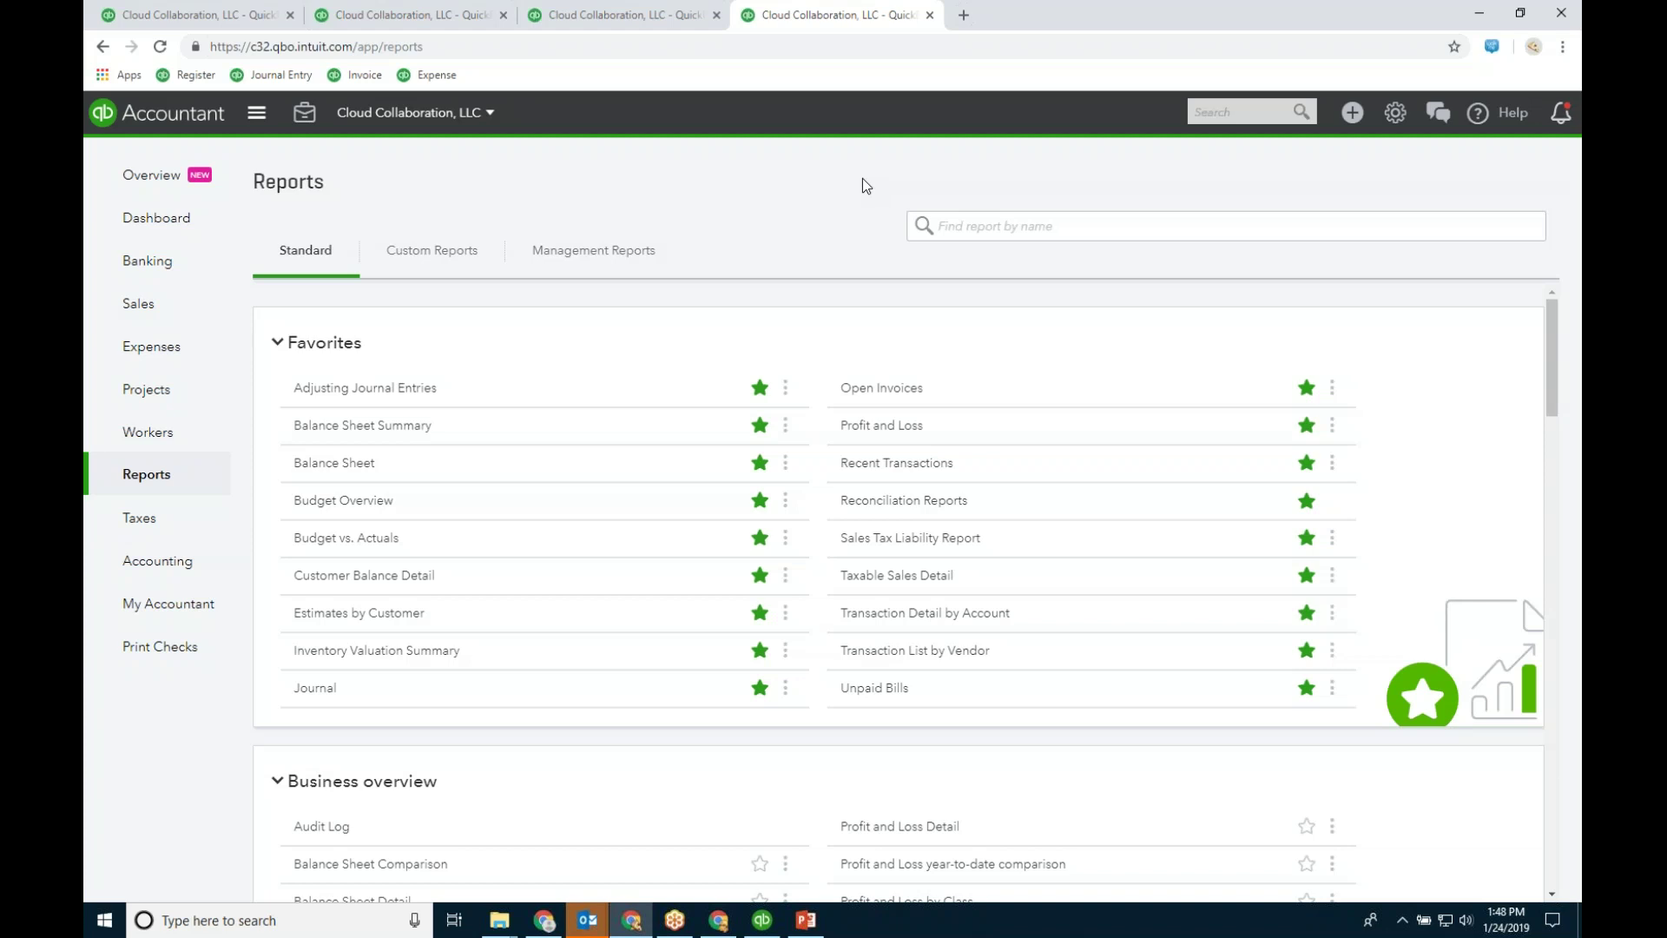
pyautogui.click(1395, 112)
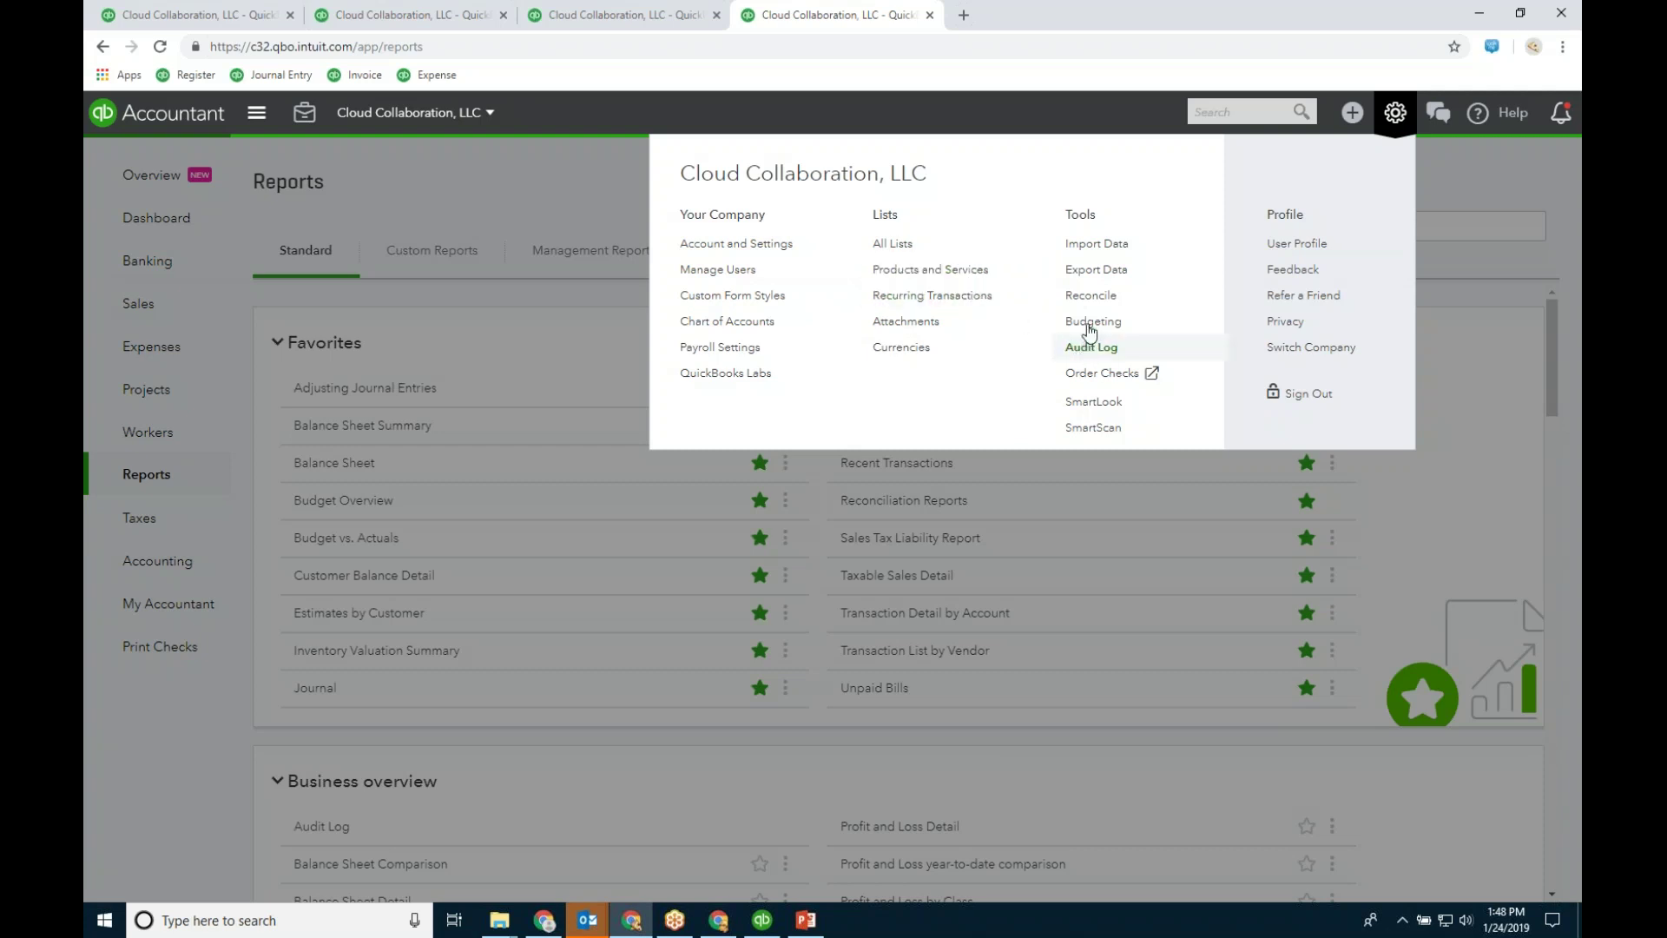
# Step: Review Manage Users and the Accounting firms with access, then start adding a Company admin user
pyautogui.click(762, 245)
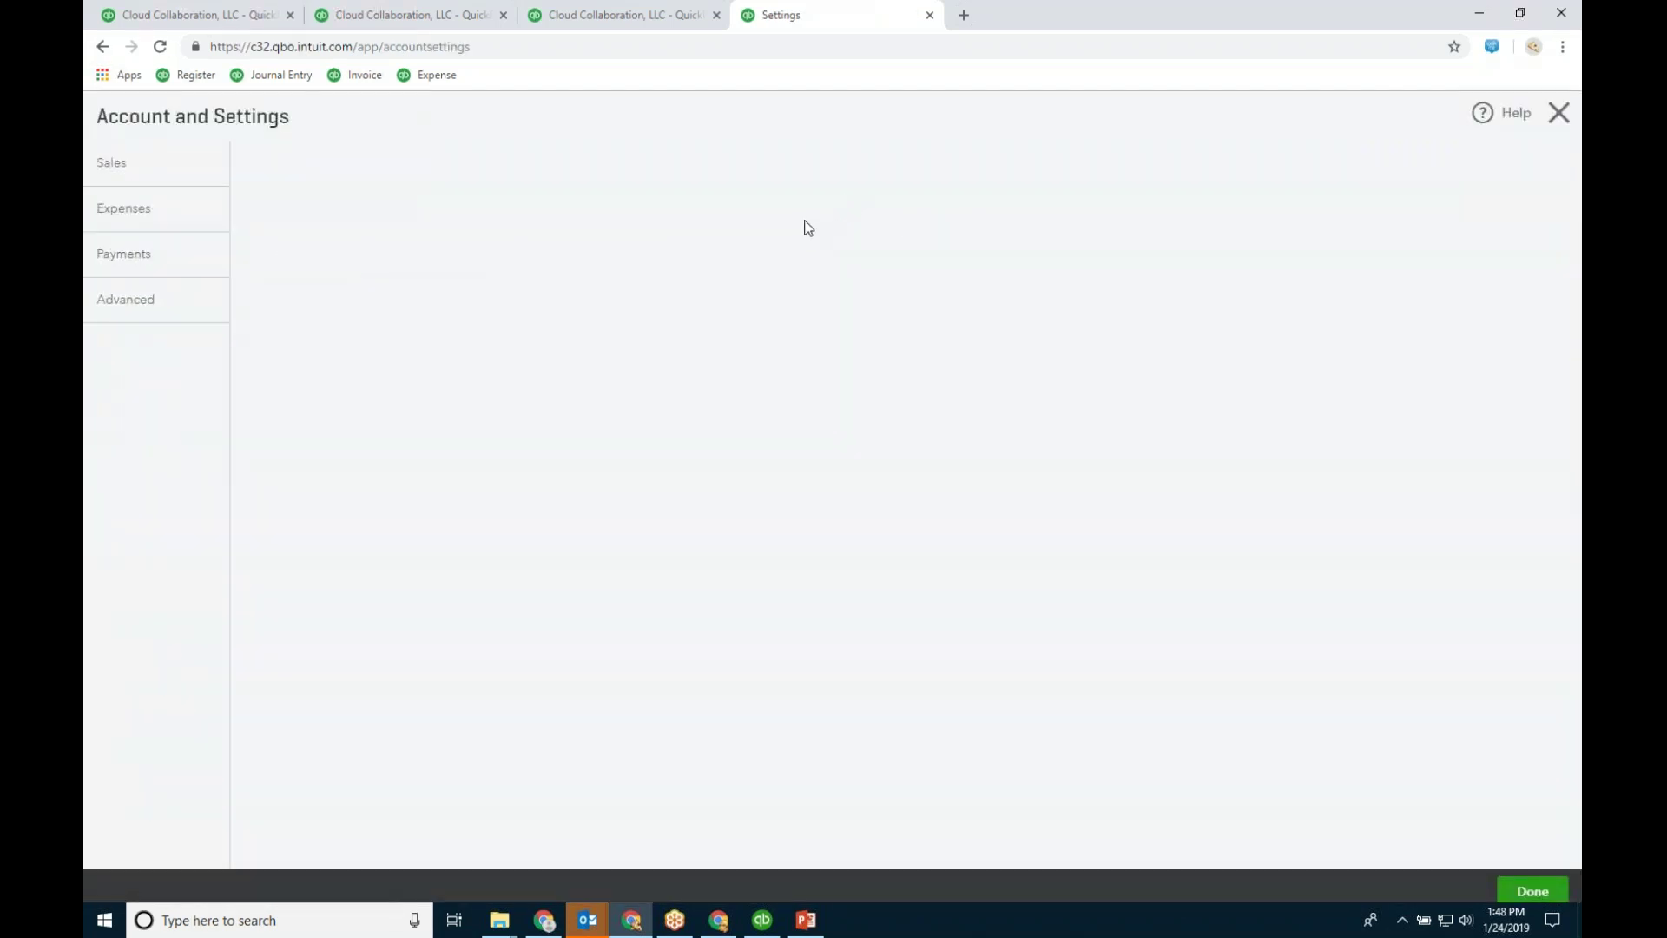
pyautogui.click(1560, 113)
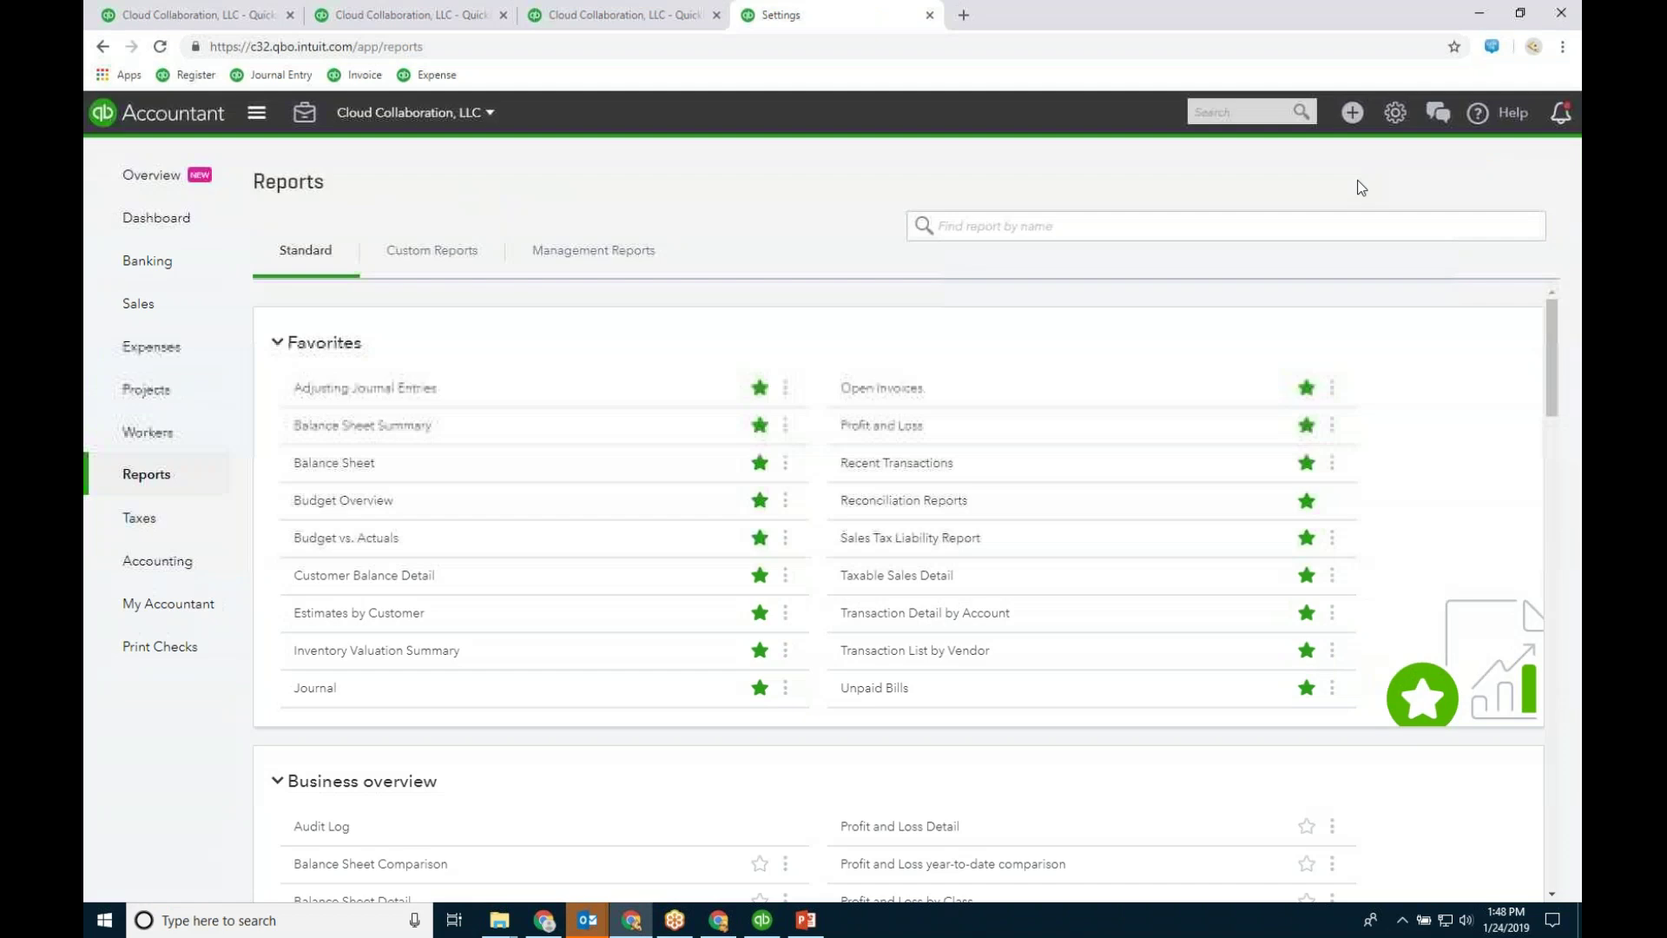
pyautogui.click(1395, 112)
pyautogui.click(752, 271)
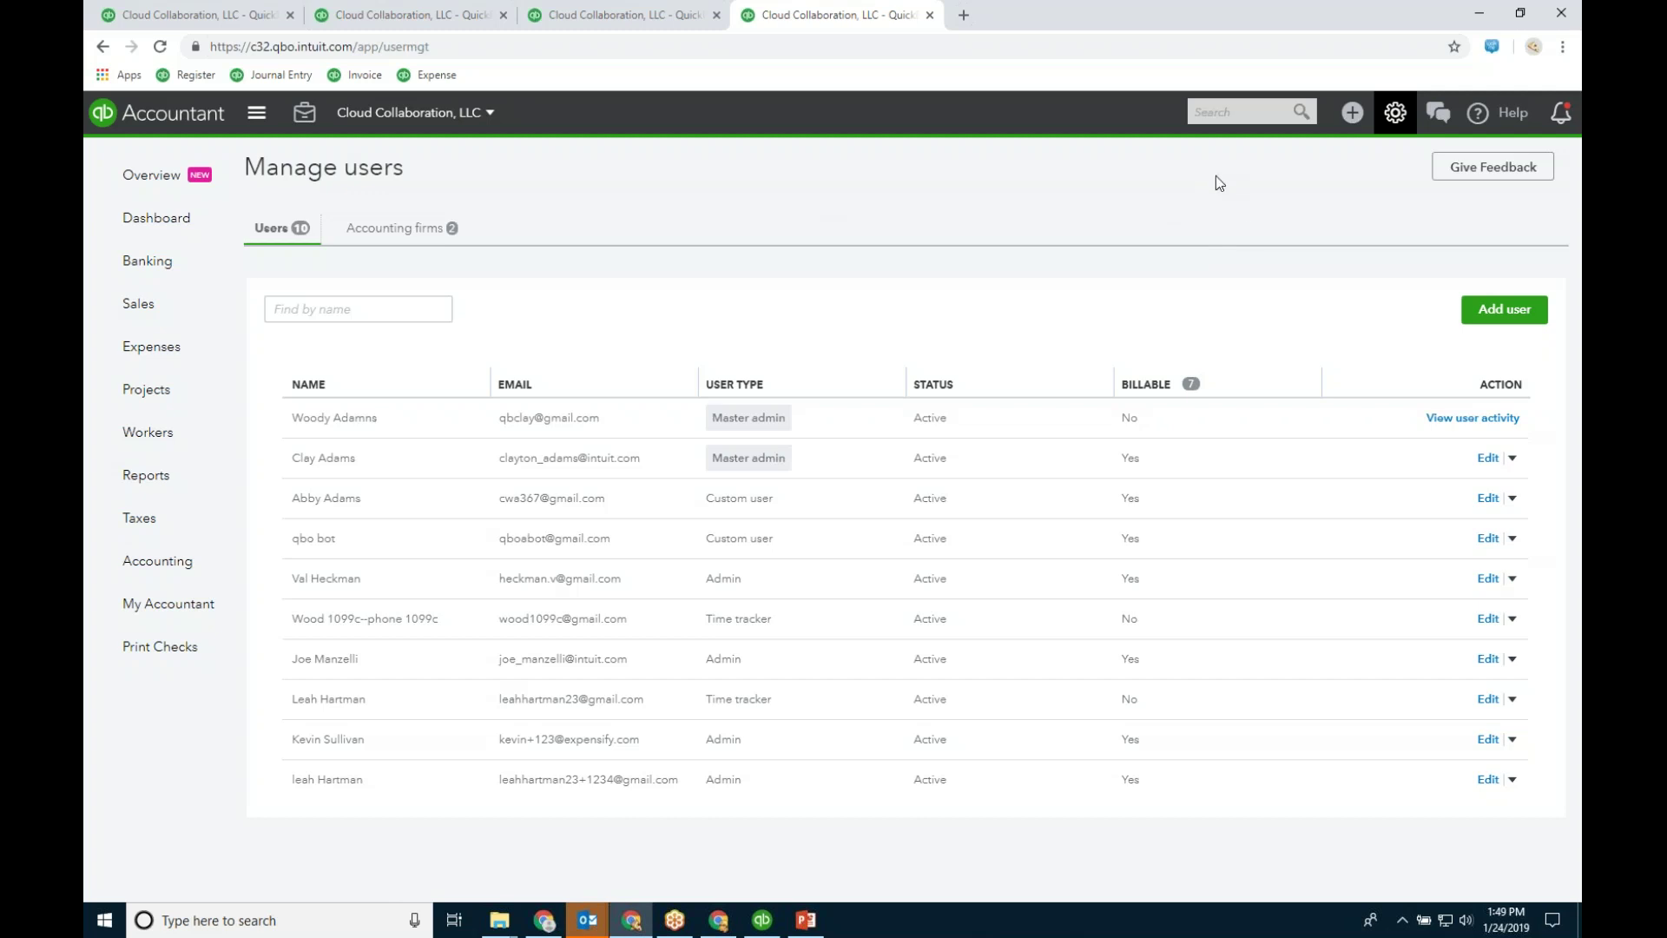
pyautogui.click(409, 233)
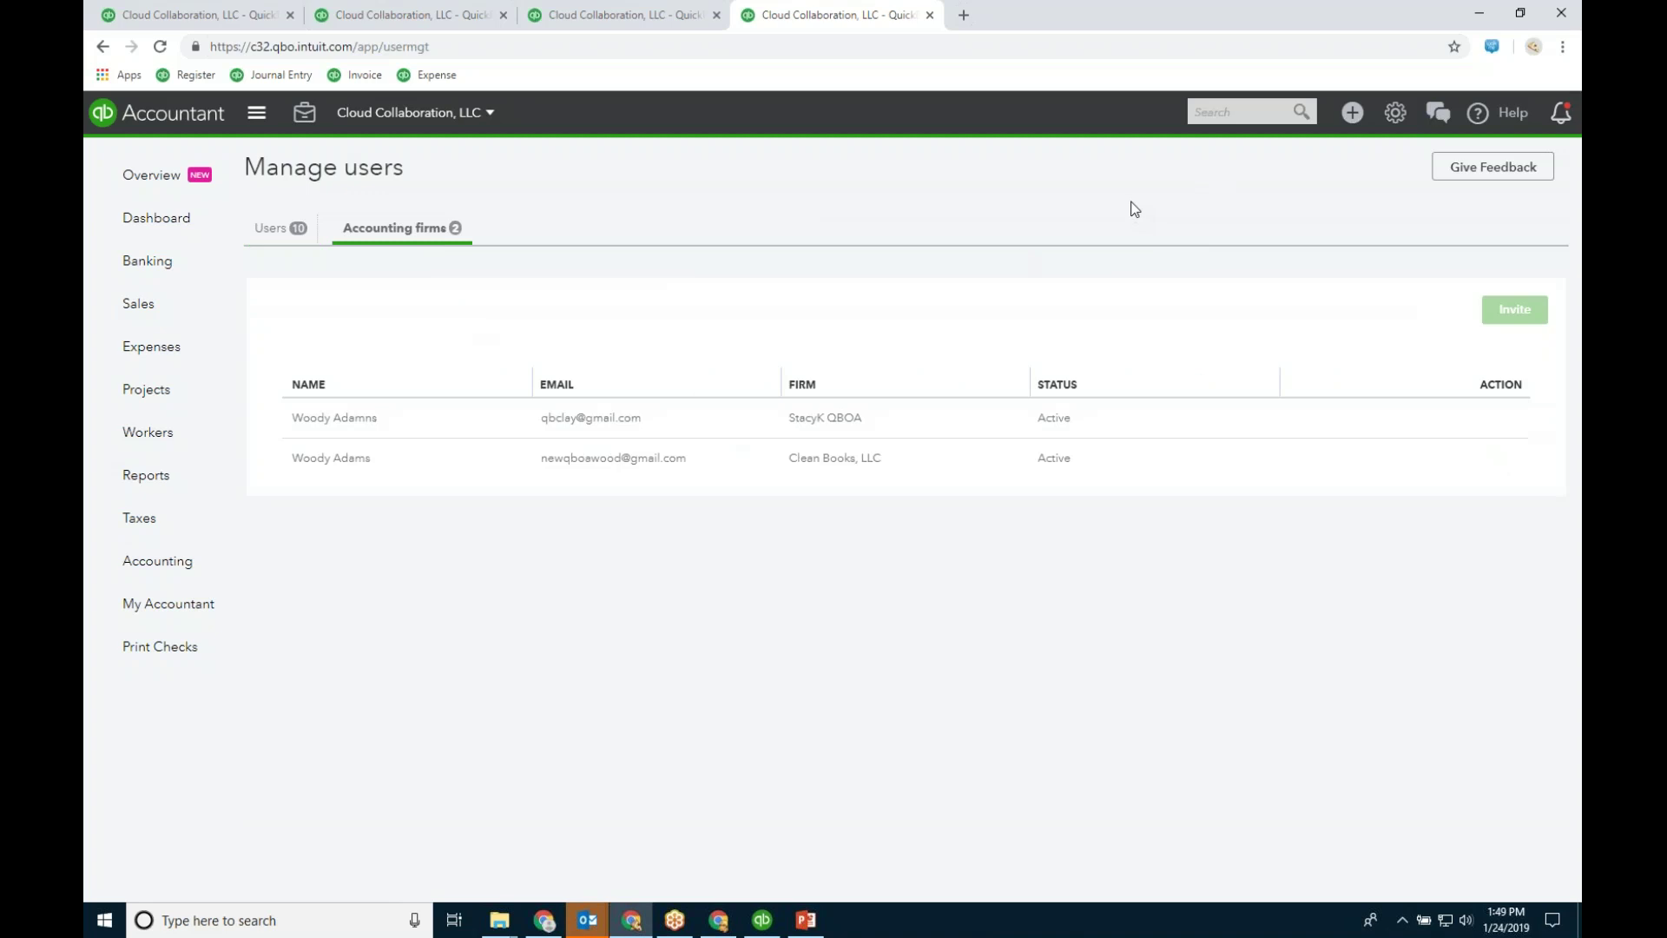
pyautogui.click(286, 231)
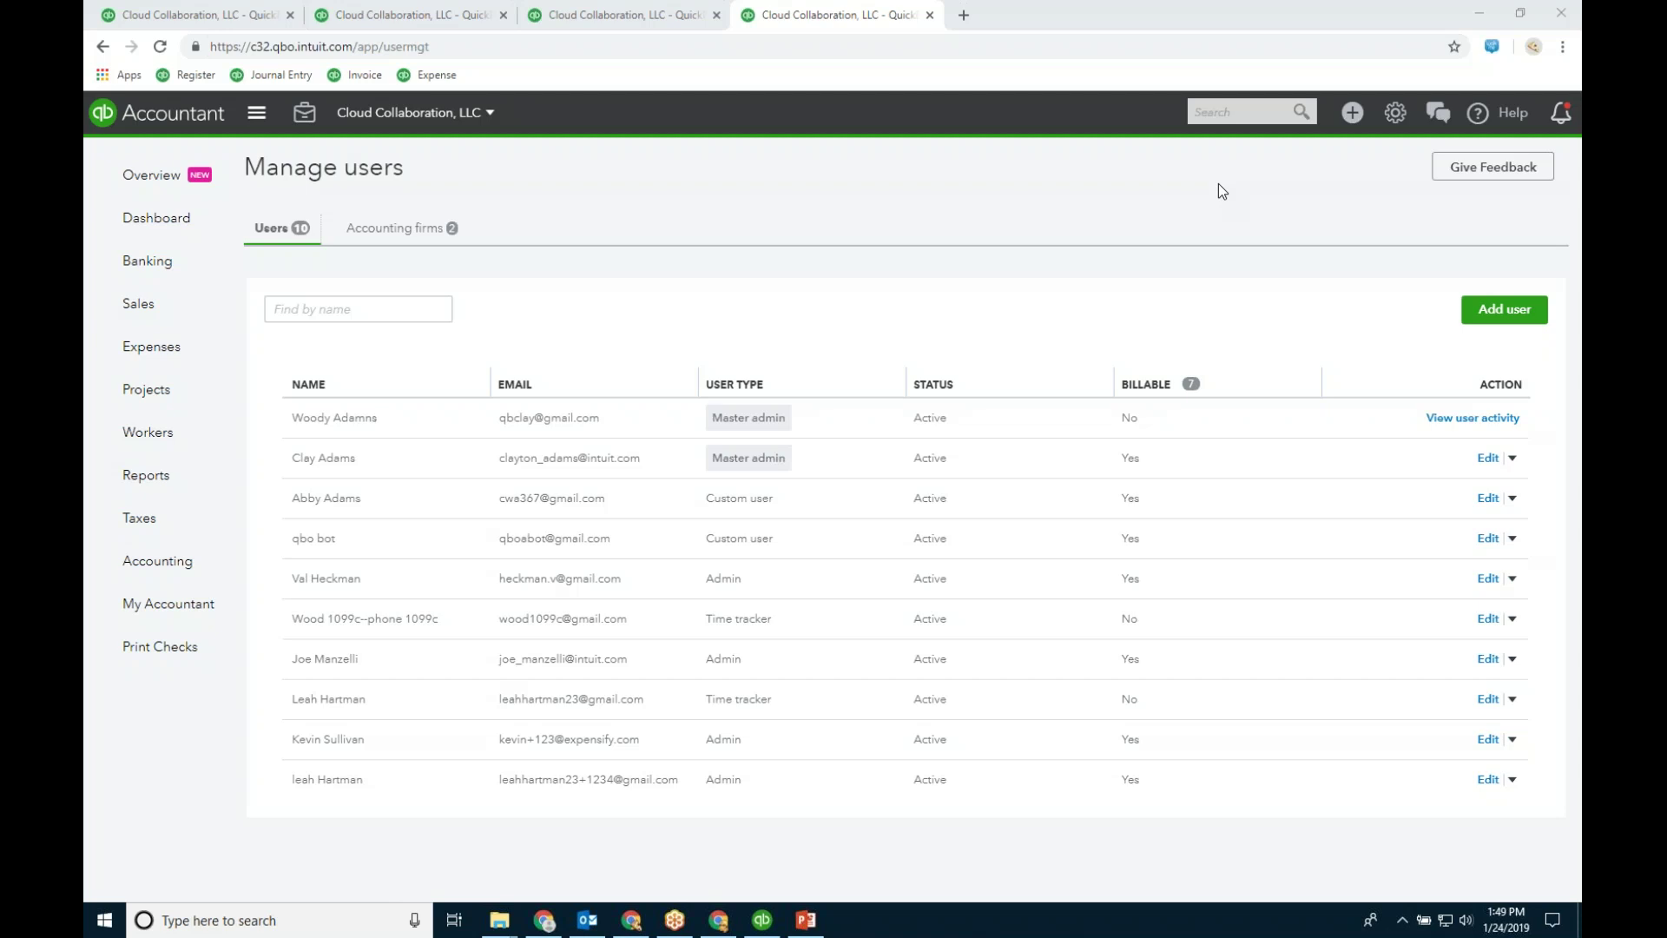
pyautogui.click(1526, 322)
pyautogui.click(304, 314)
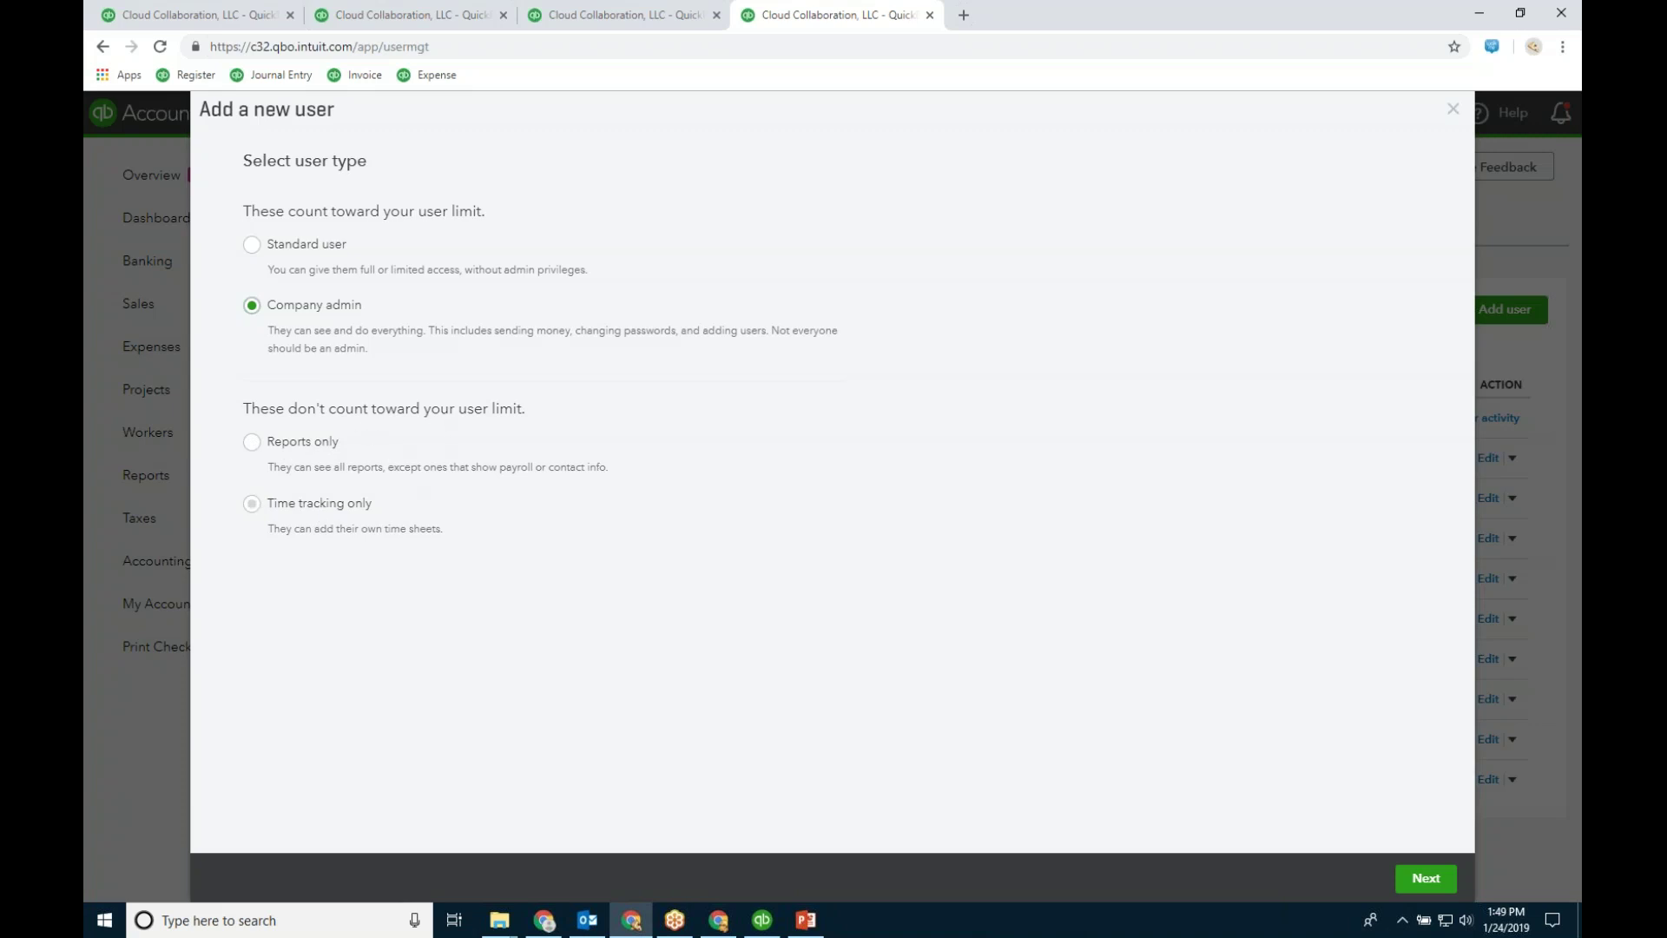
# Step: Compare Standard user access options (All/Limited, Payroll, Customers, Vendors), then cancel and close Manage users
pyautogui.click(253, 246)
pyautogui.click(1422, 879)
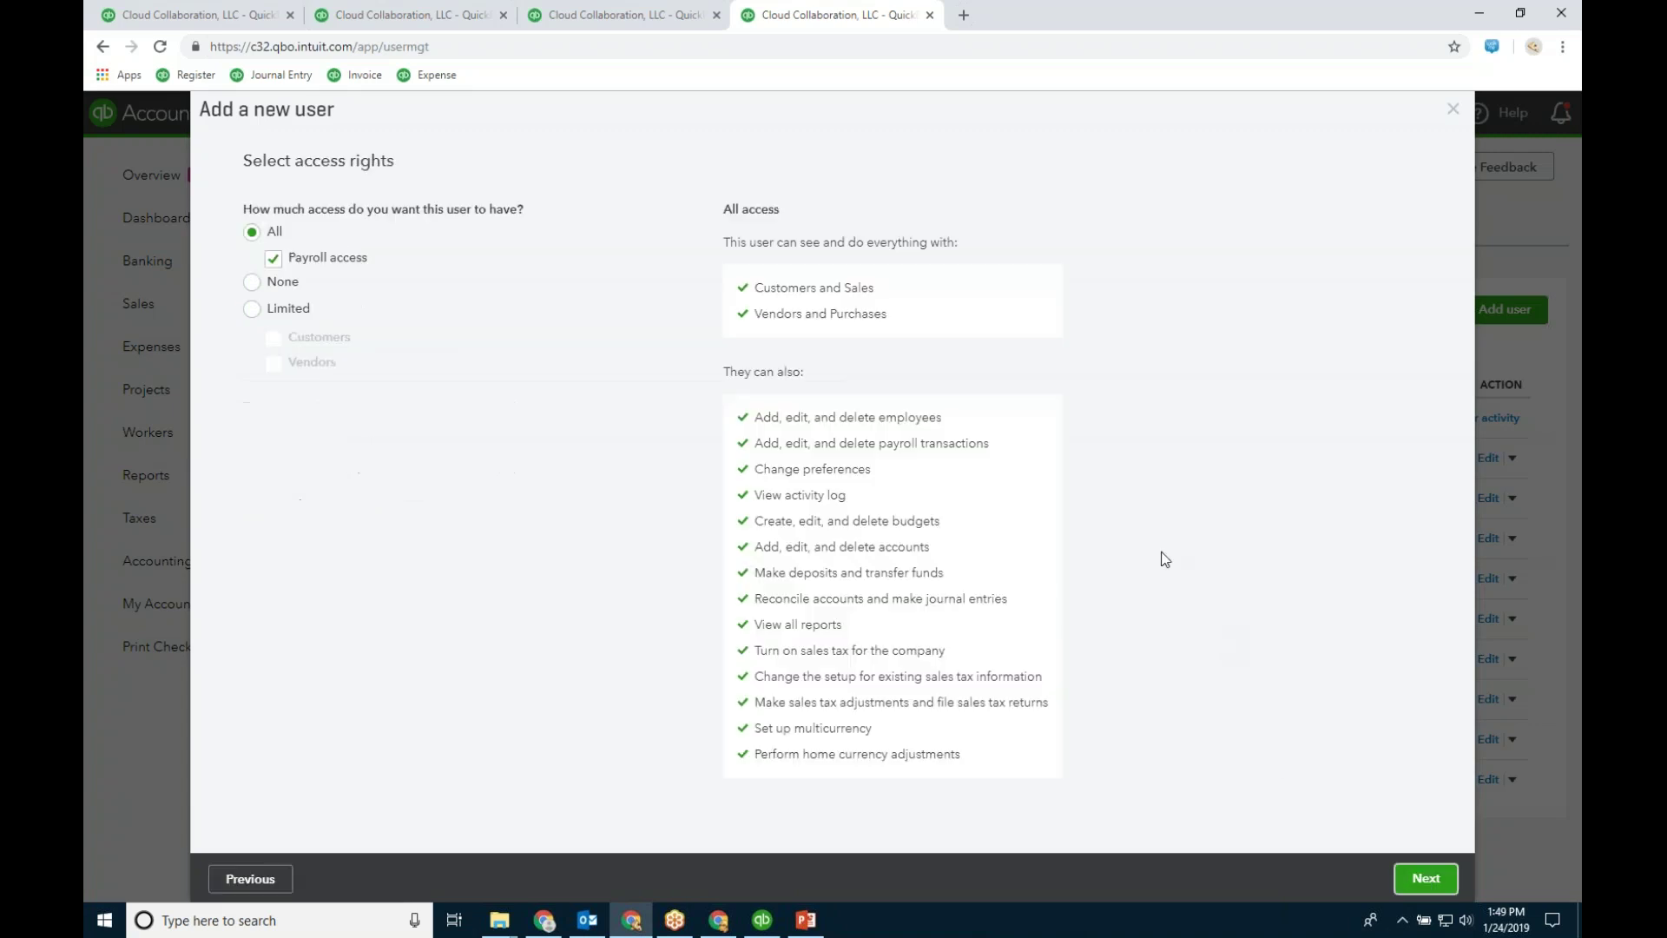
pyautogui.click(274, 260)
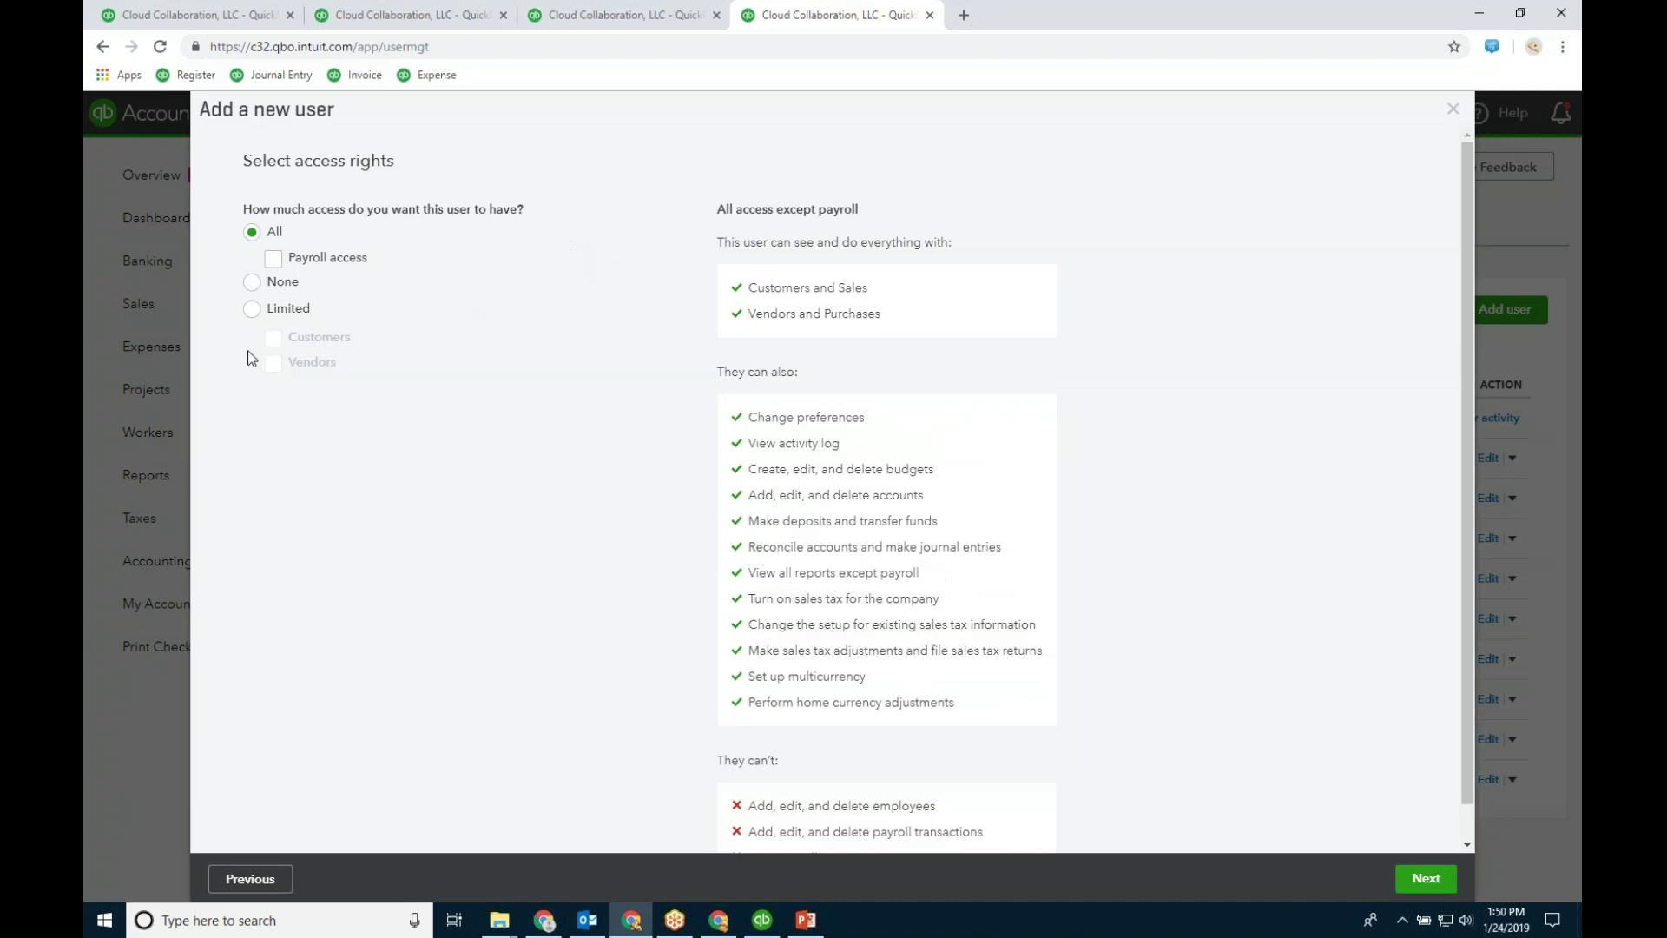
pyautogui.click(252, 309)
pyautogui.click(276, 341)
pyautogui.click(273, 363)
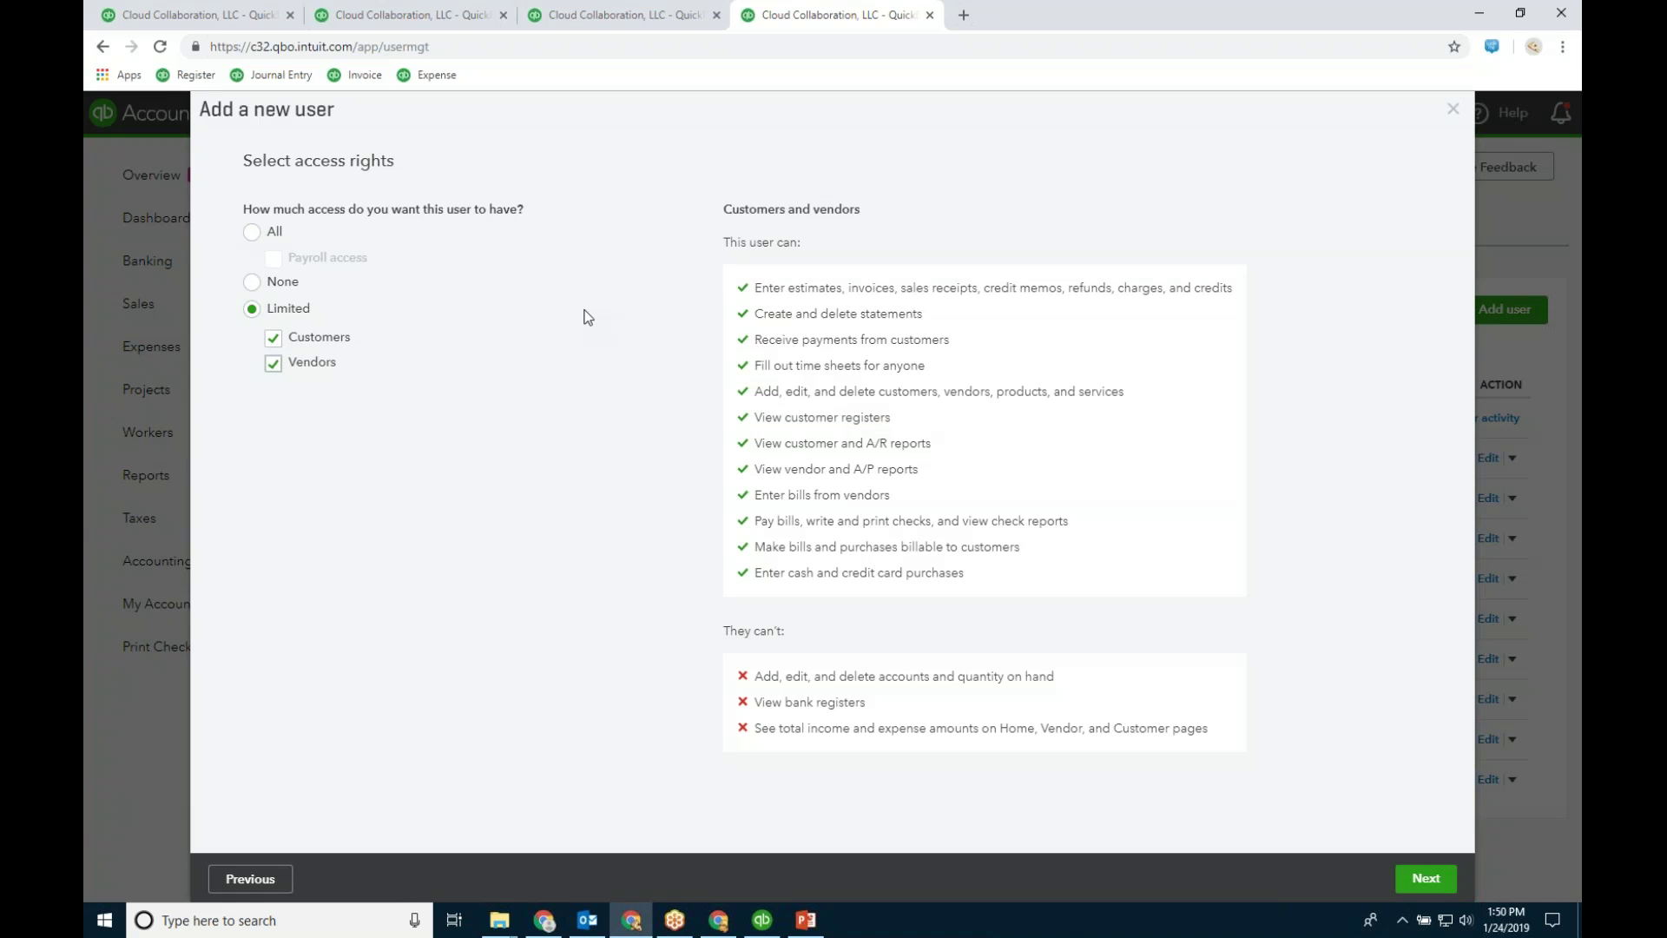
pyautogui.click(273, 363)
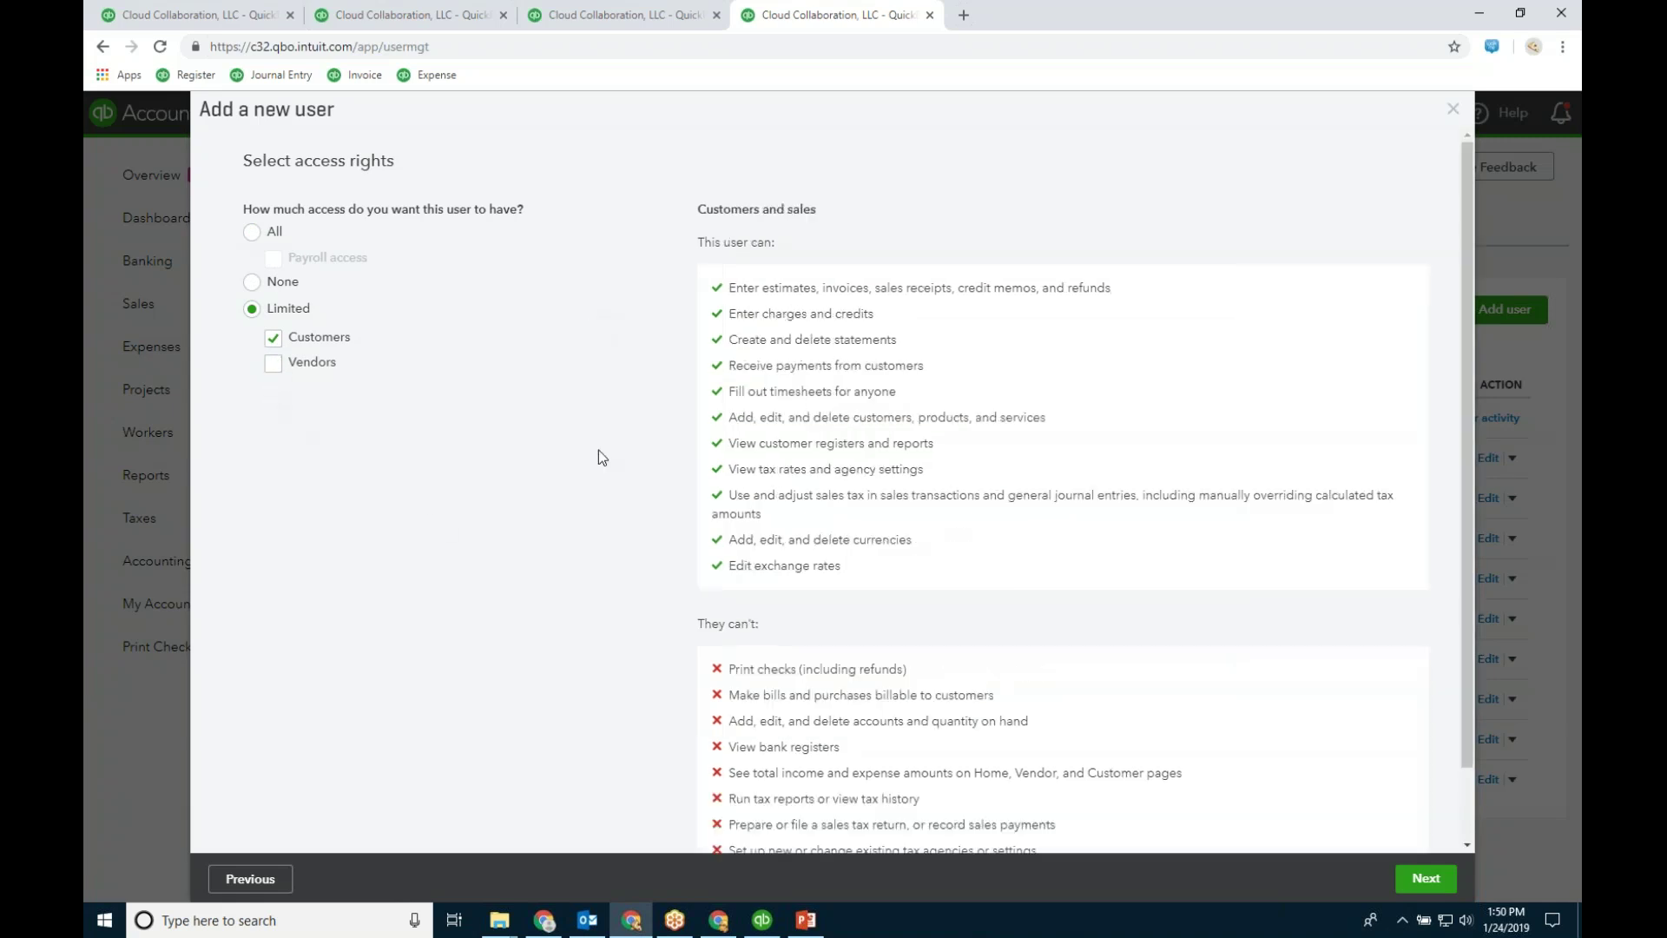
pyautogui.click(252, 231)
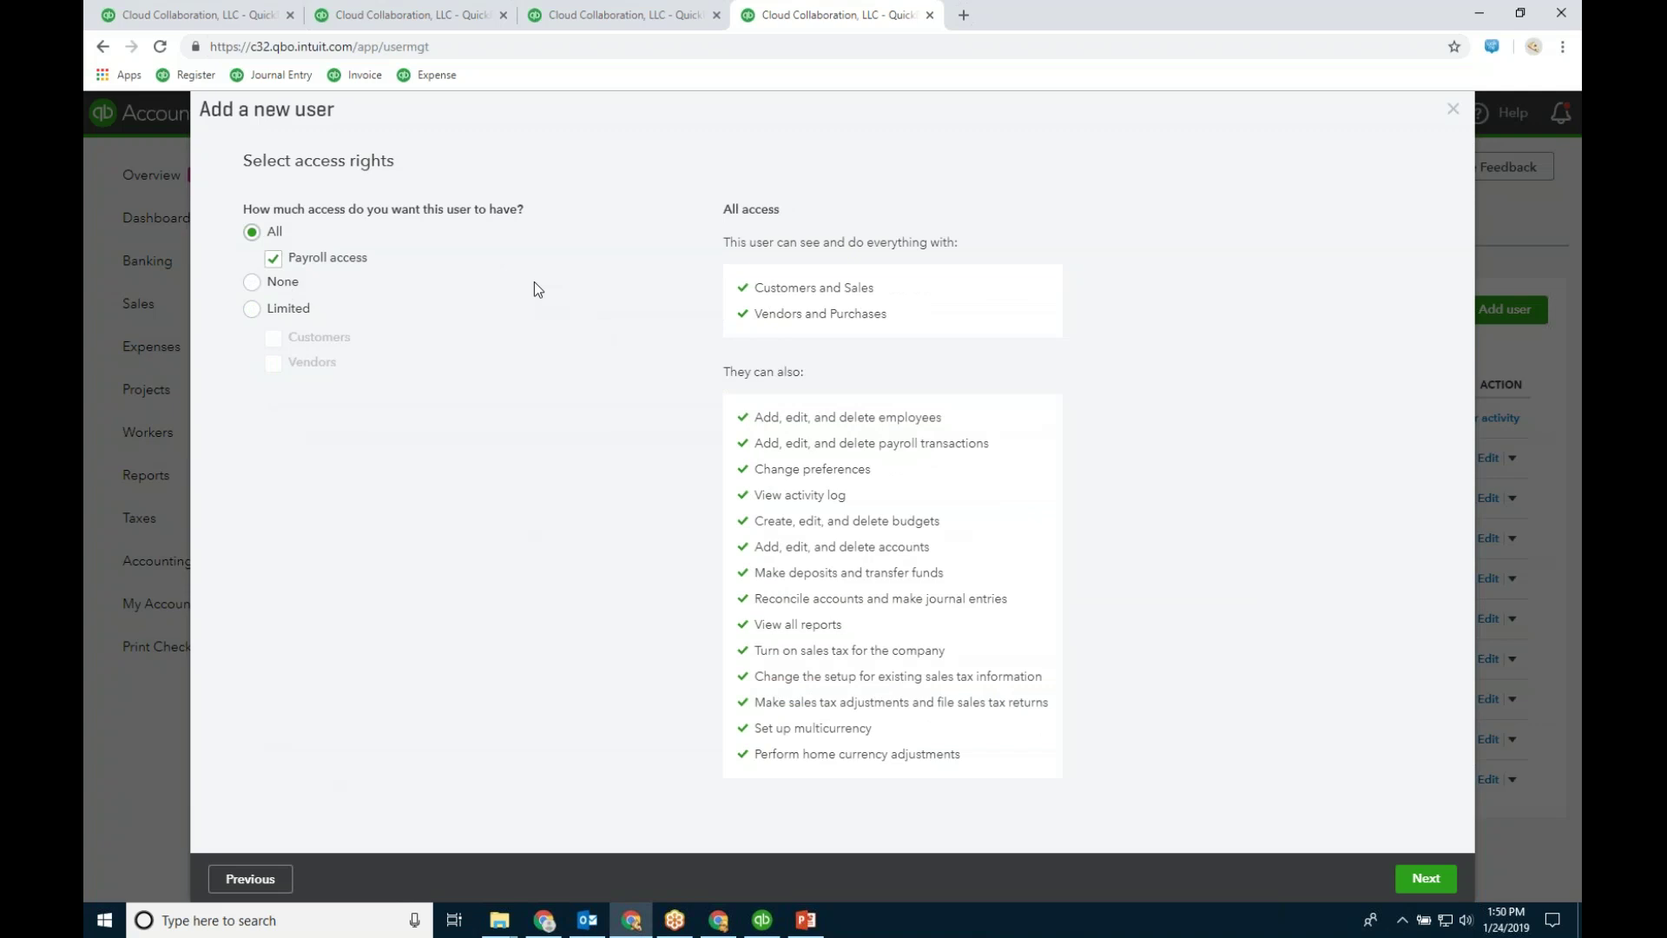
pyautogui.click(274, 261)
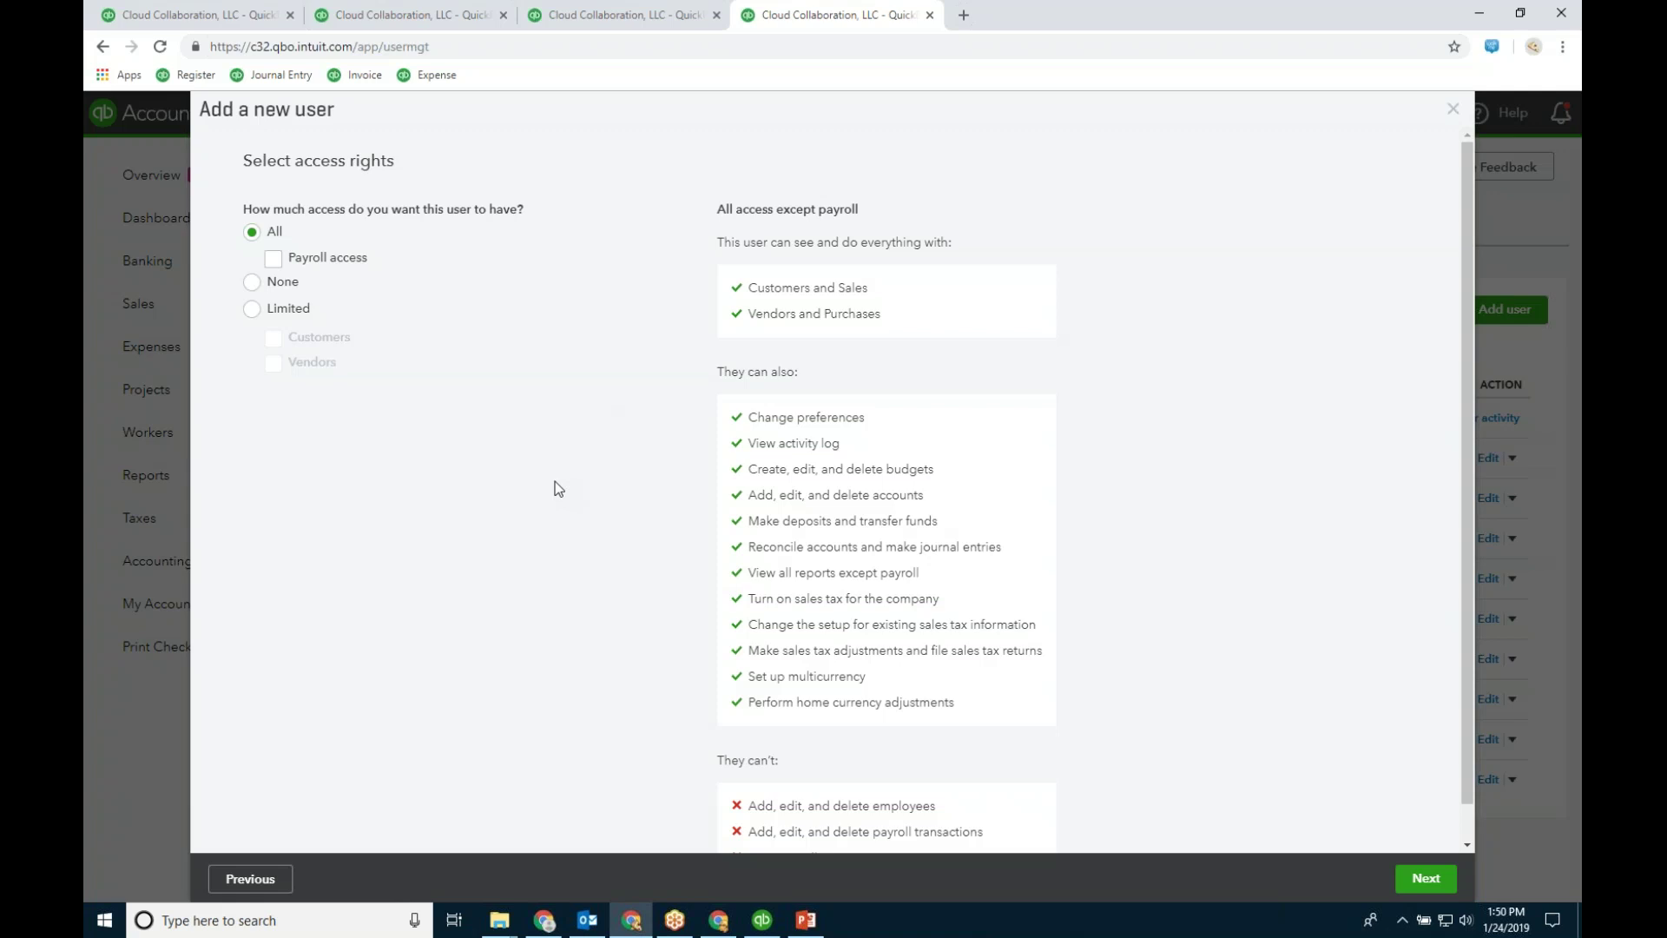
pyautogui.click(1452, 110)
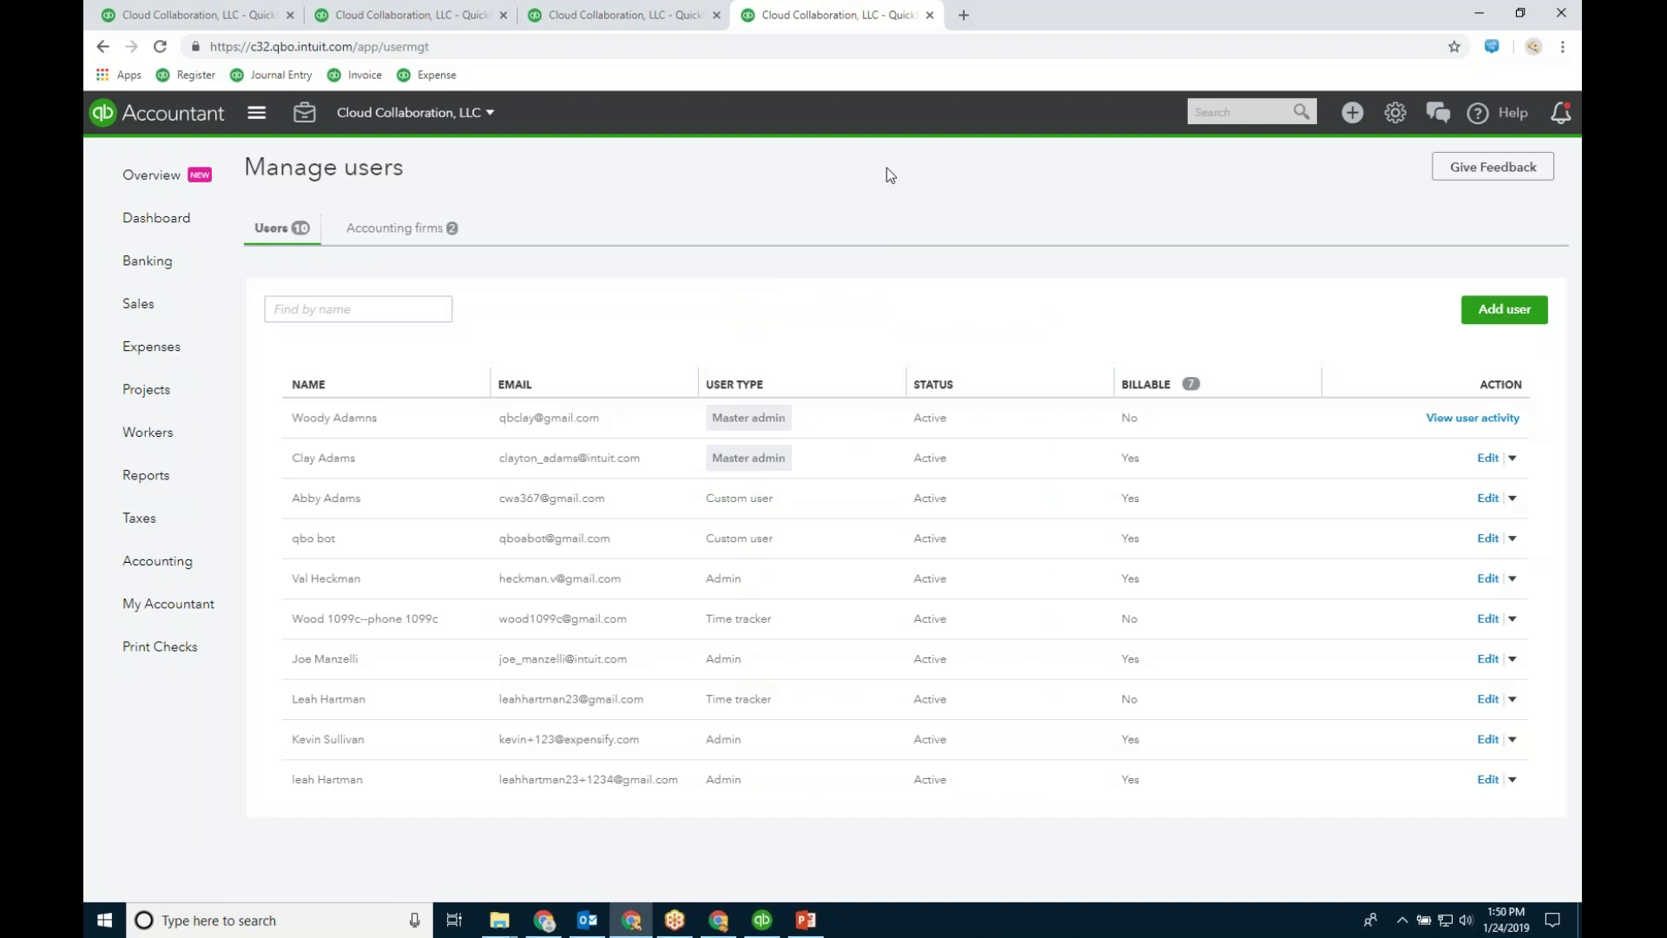
pyautogui.click(930, 14)
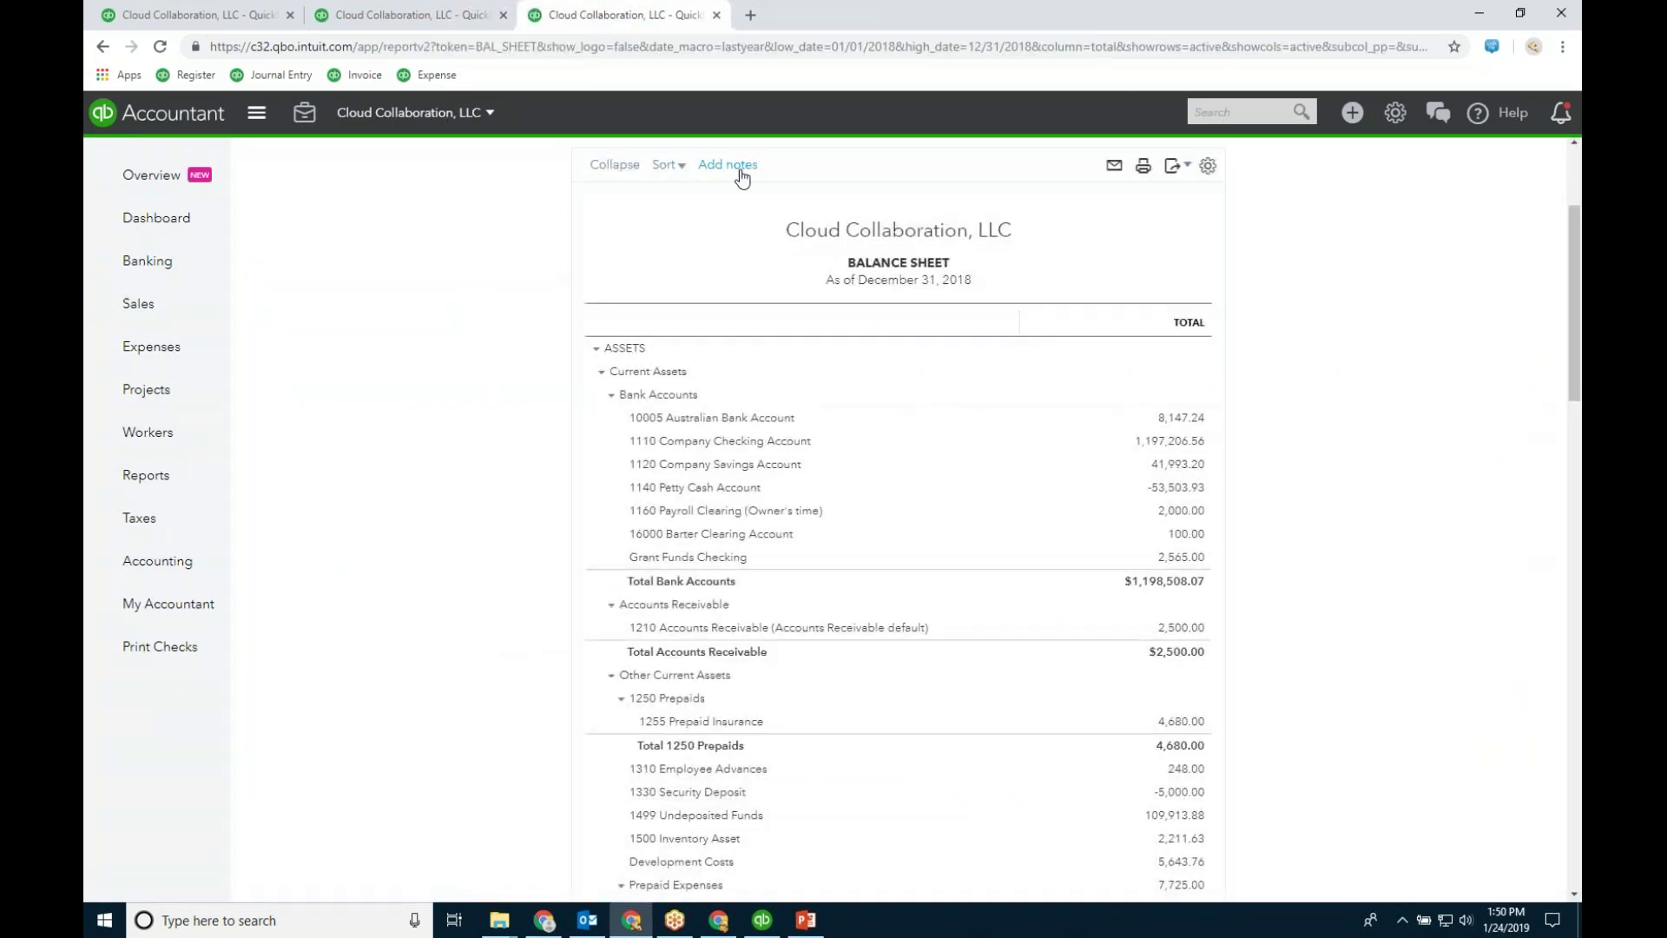
# Step: Scroll to the top of the Balance Sheet and go to the Cloud Collaboration, LLC dashboard
pyautogui.scroll(3, 1368, 340)
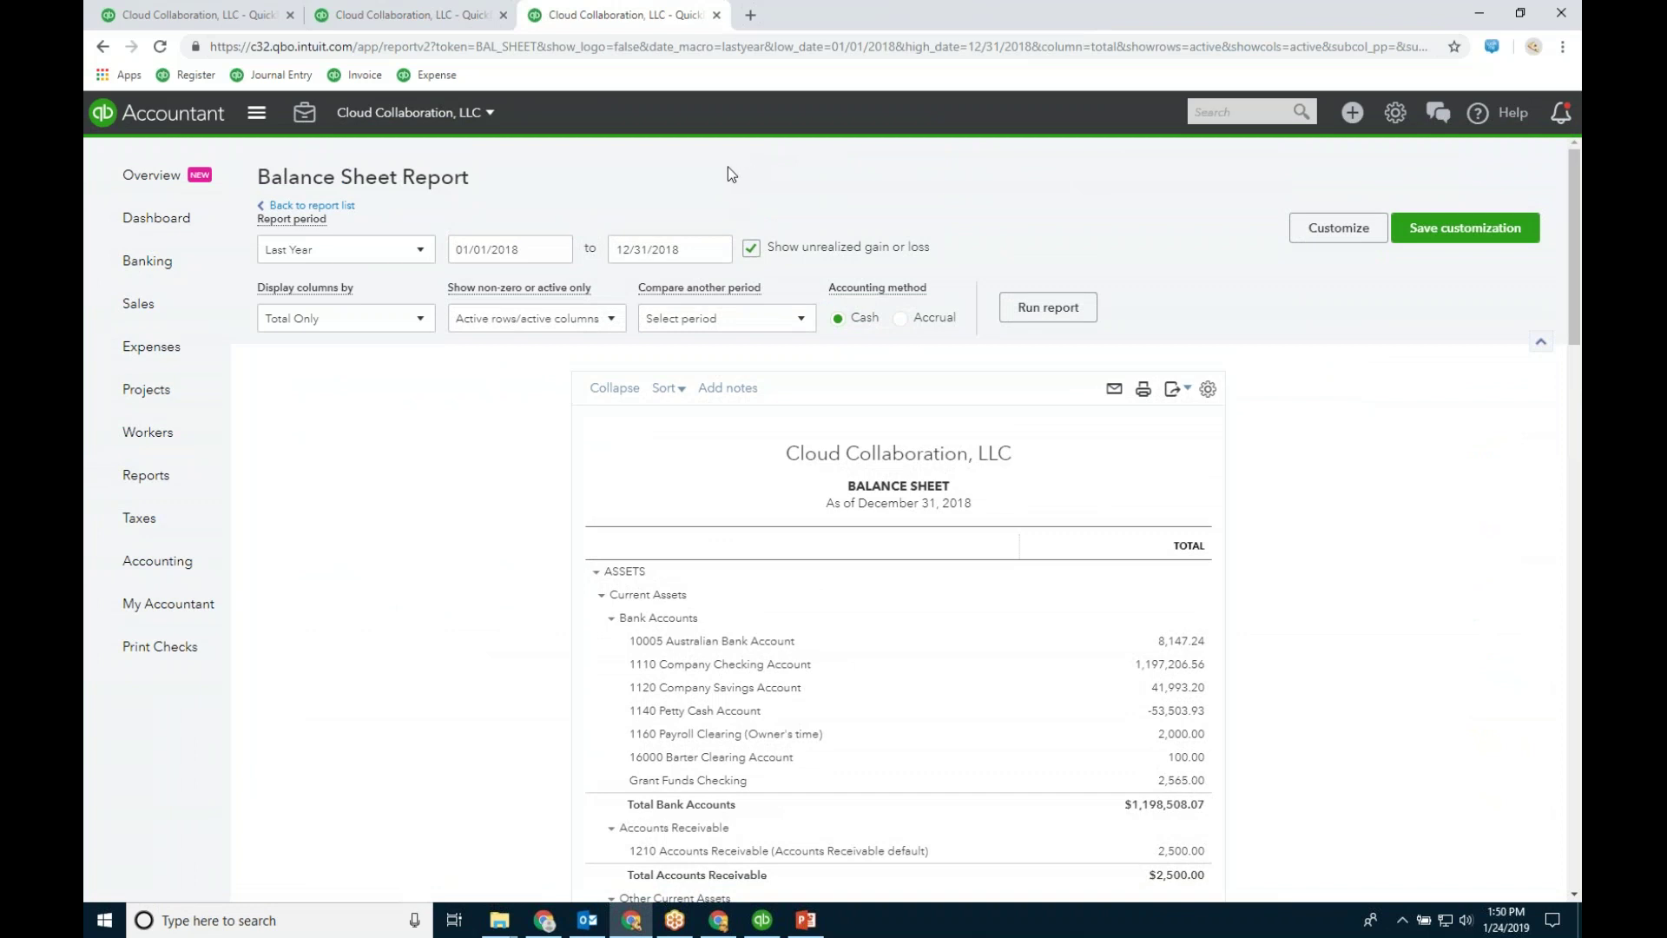
pyautogui.moveTo(169, 262)
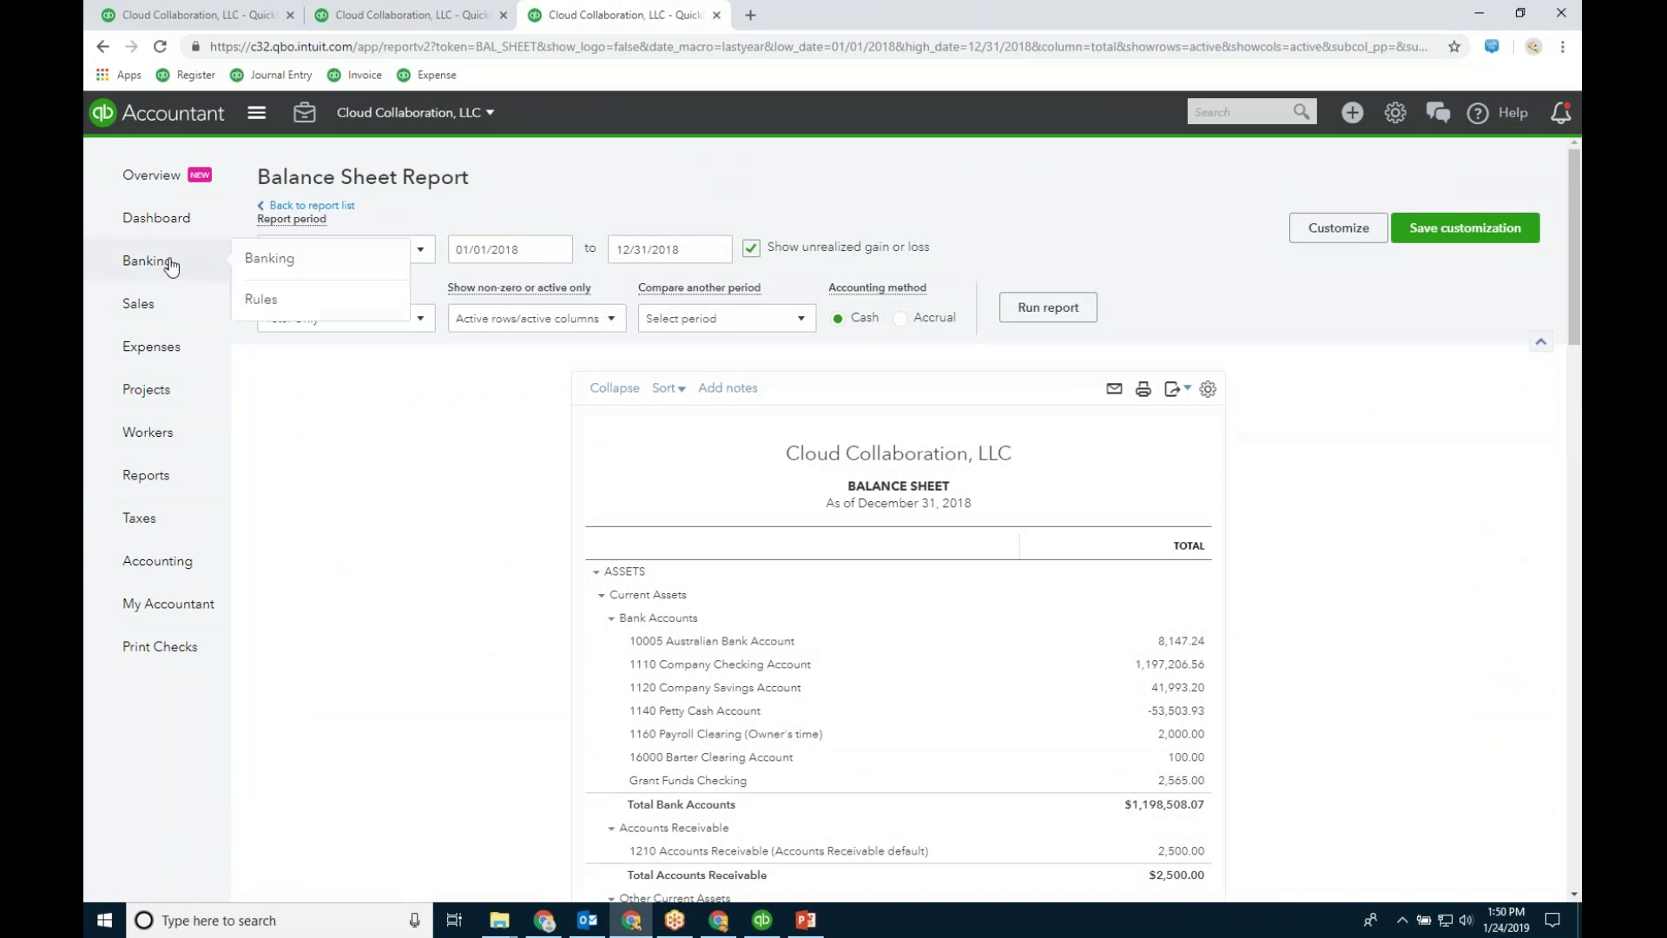
pyautogui.click(165, 218)
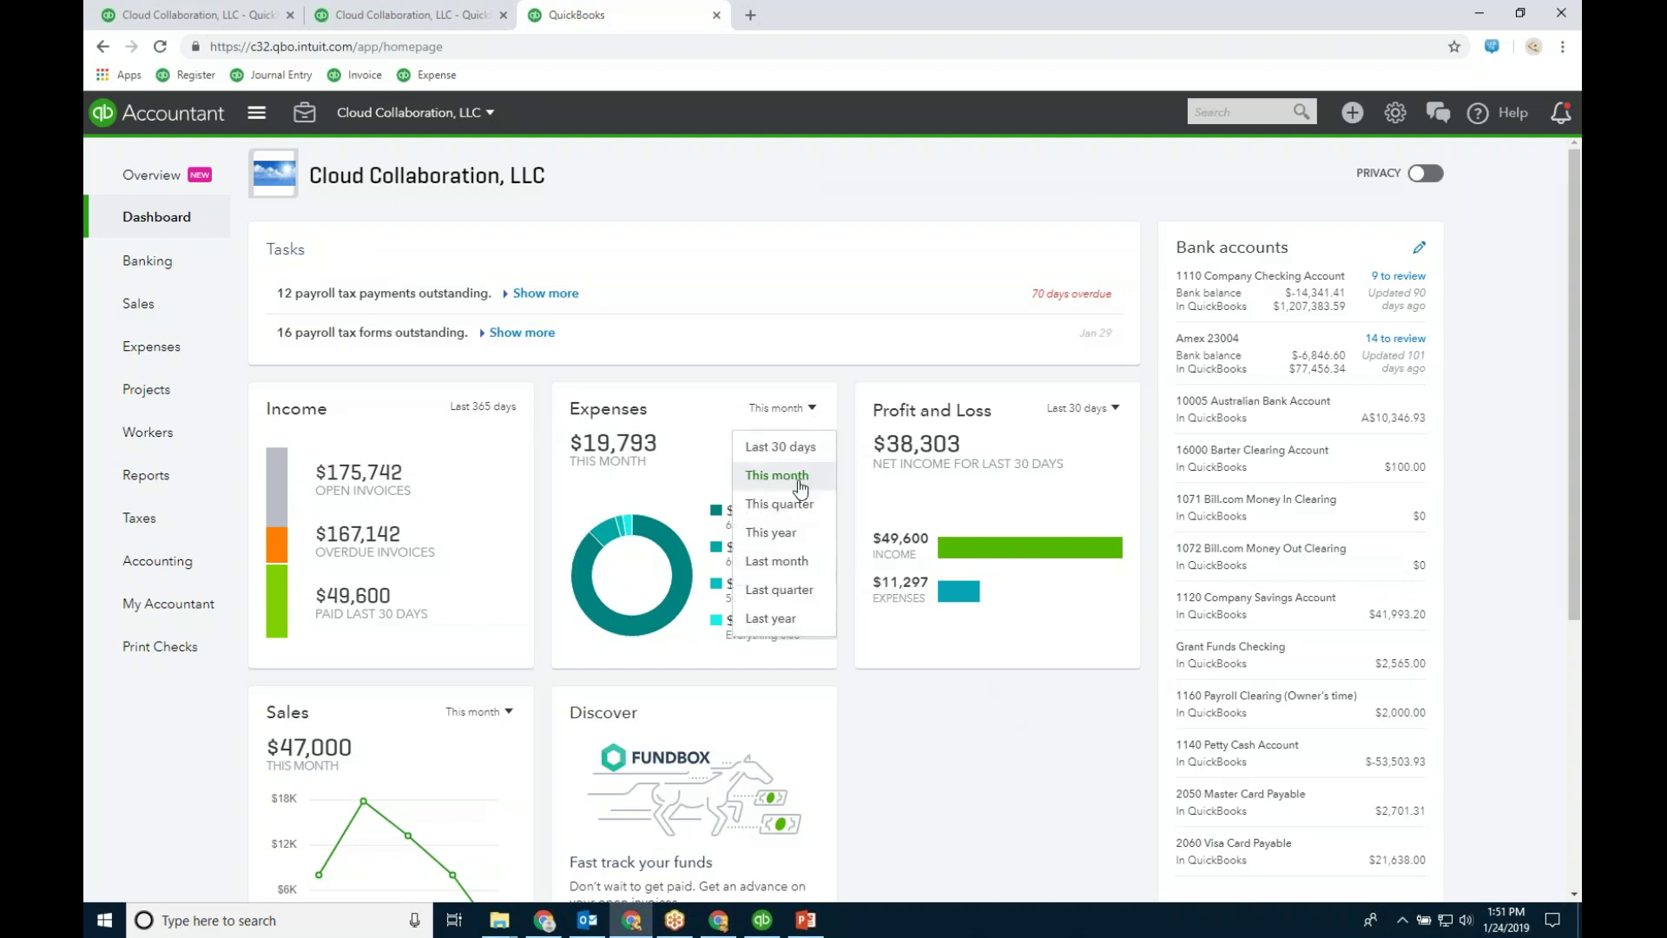
# Step: Set the Expenses widget to Last year, then open Banking to see the nine For Review transactions
pyautogui.click(786, 620)
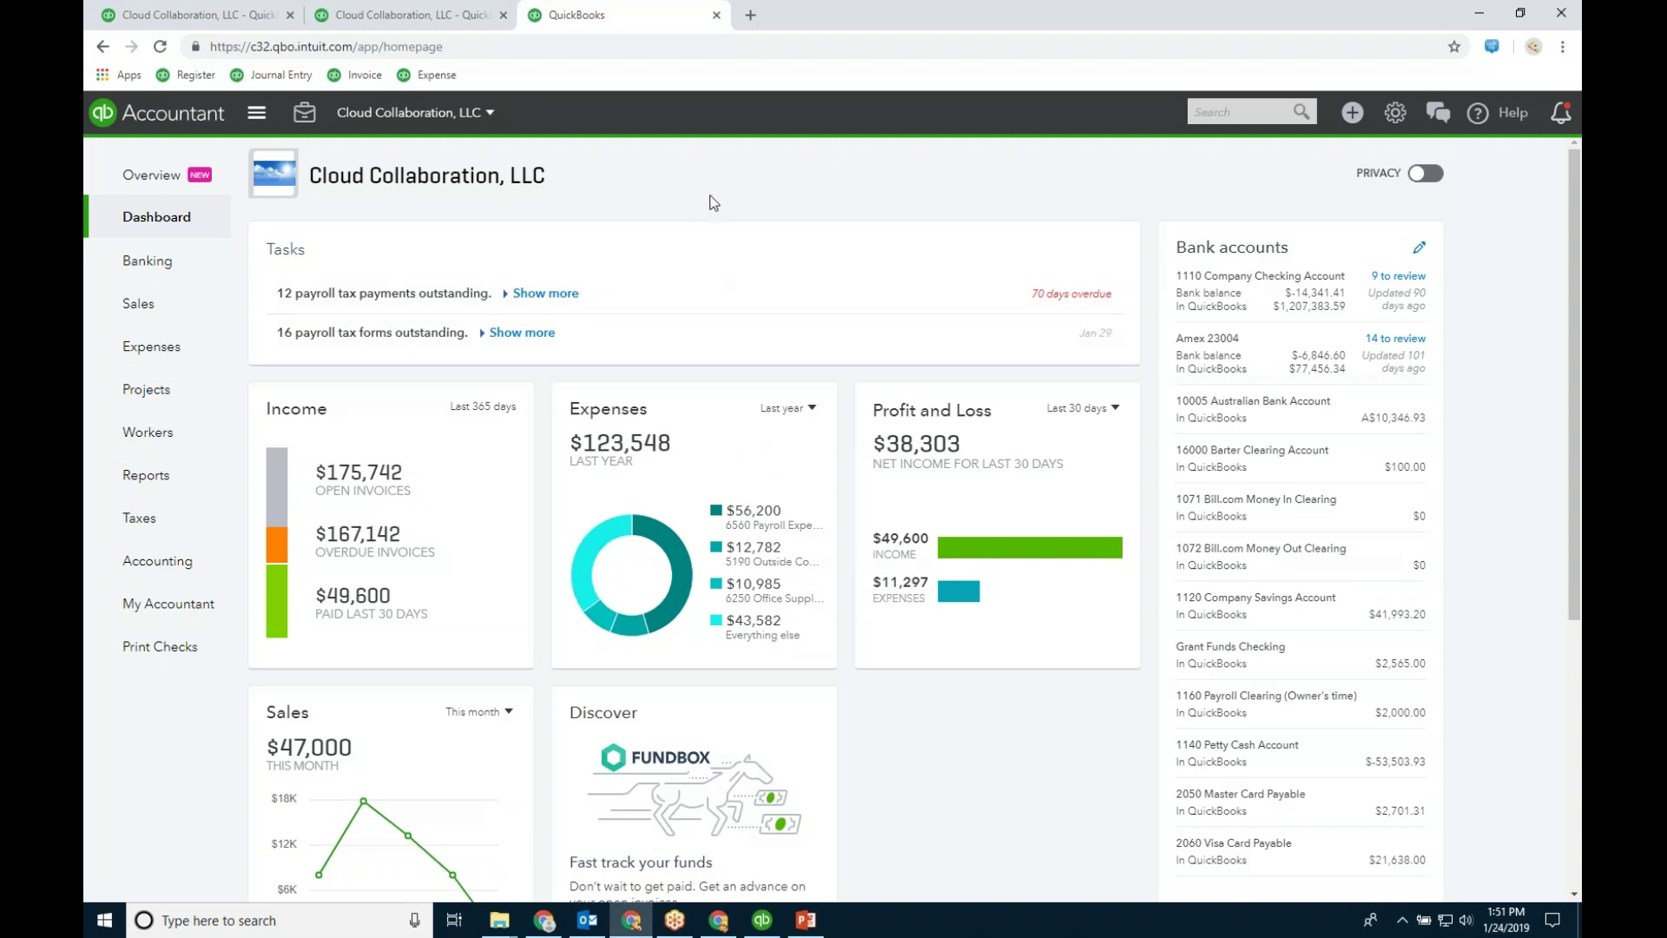
pyautogui.moveTo(159, 266)
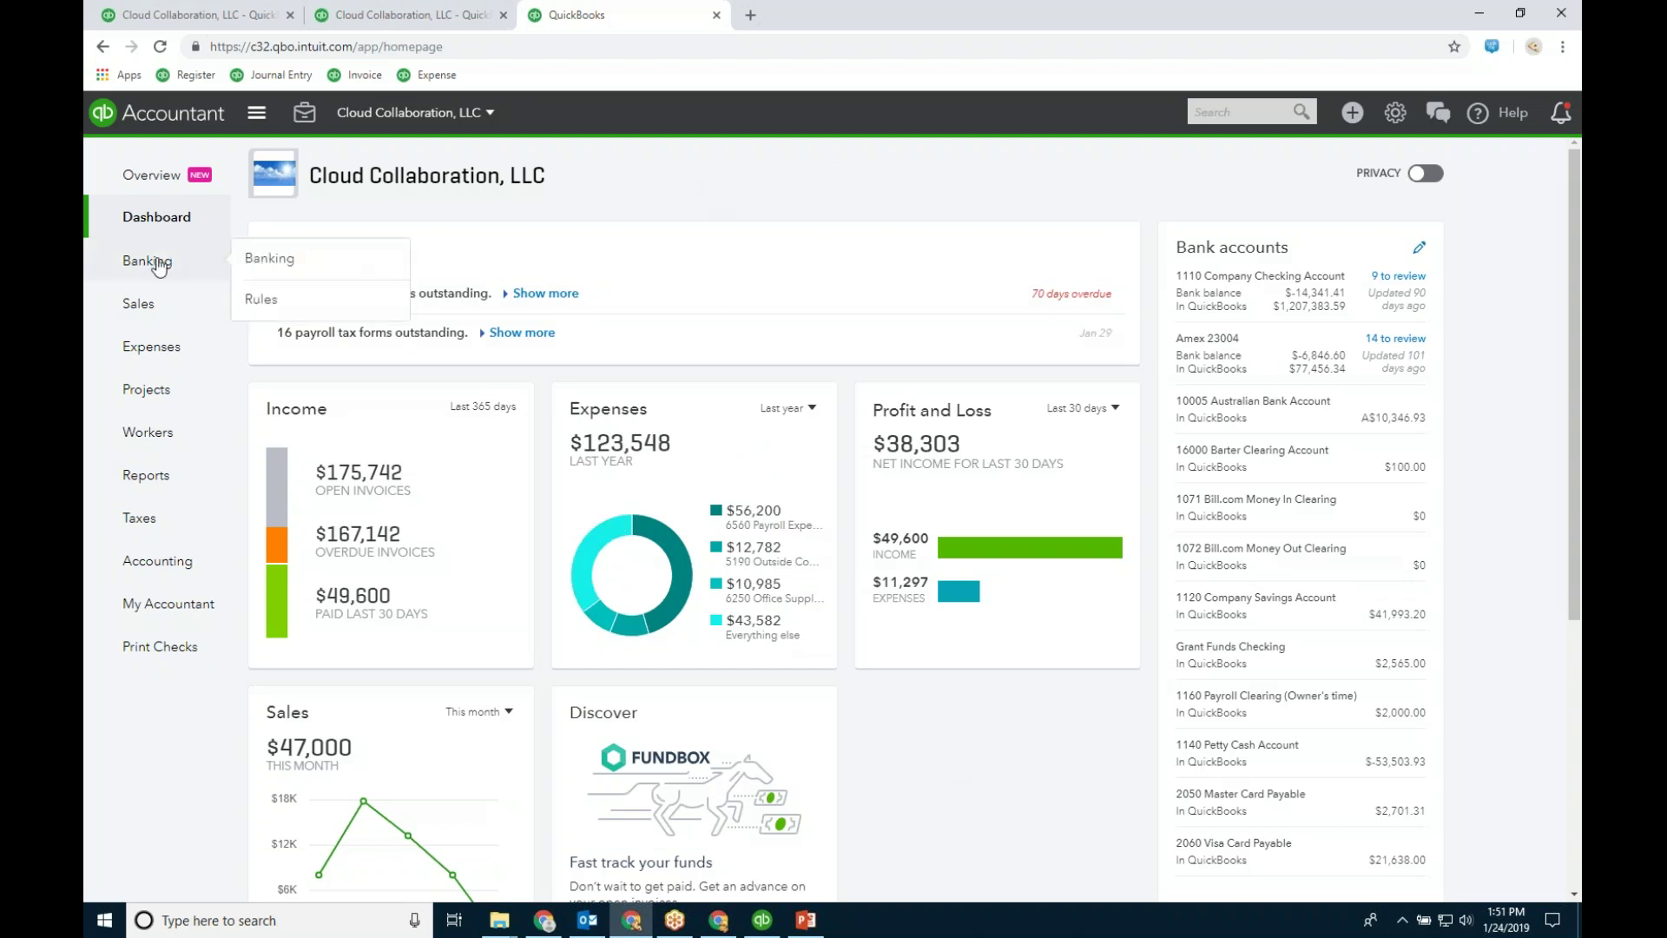
pyautogui.click(286, 269)
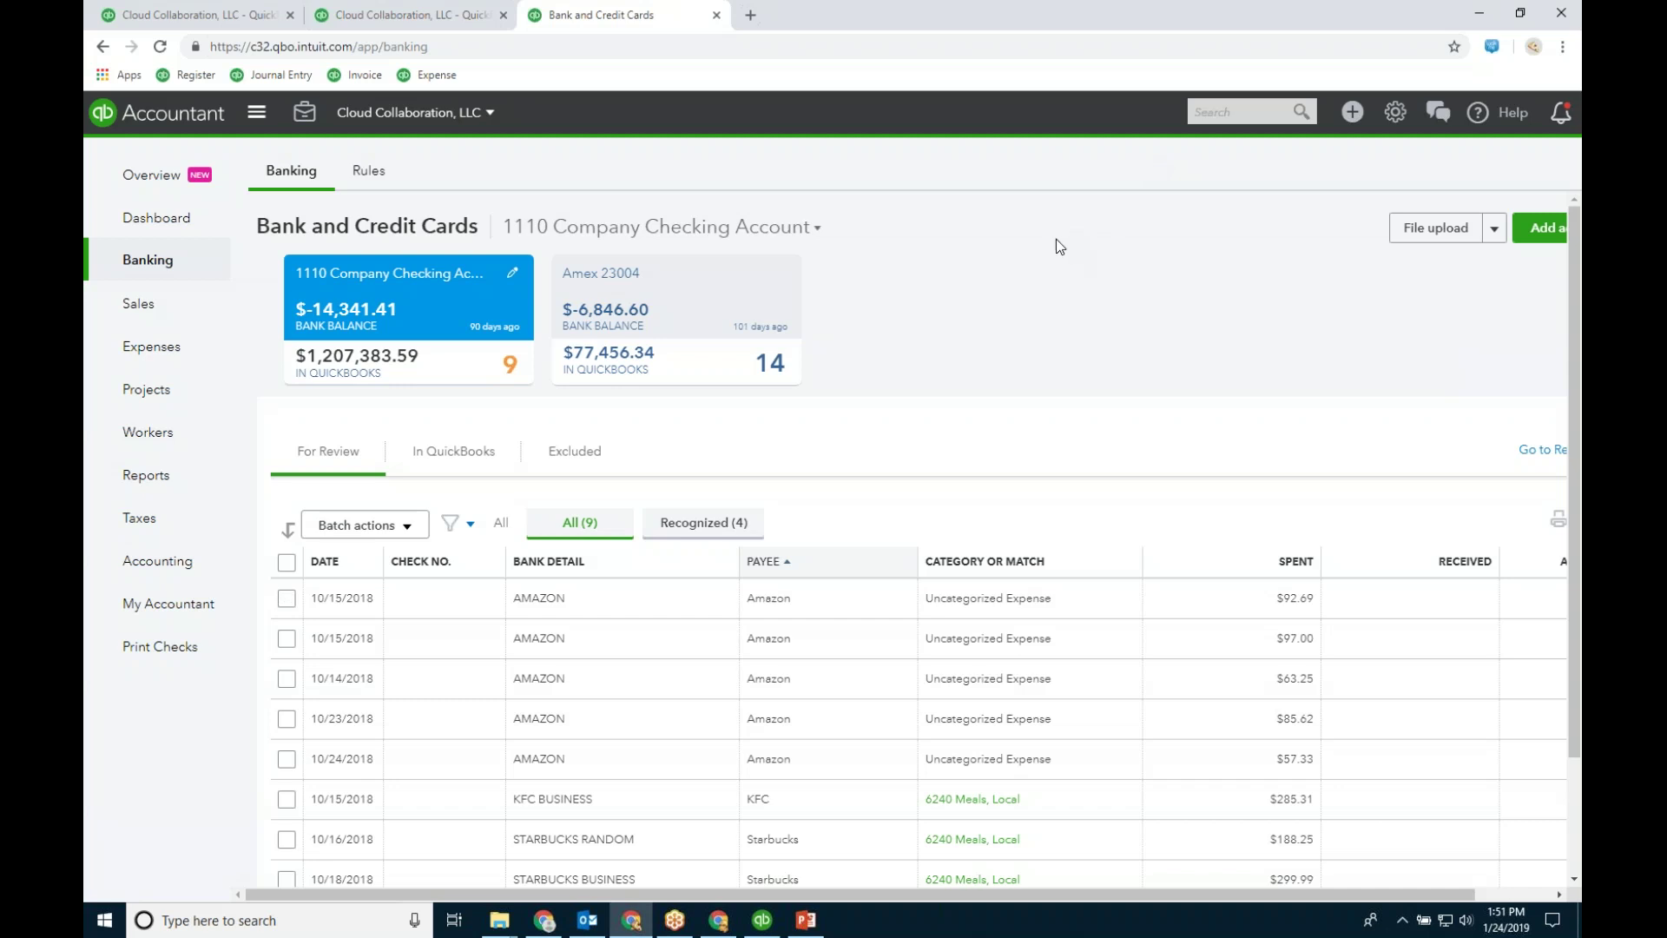
# Step: From the bank Rules list, open the Google rule (6100 Advertising Expense, Overhead, Tucson) for editing
pyautogui.scroll(-1, 1056, 238)
pyautogui.scroll(1, 1049, 242)
pyautogui.click(372, 173)
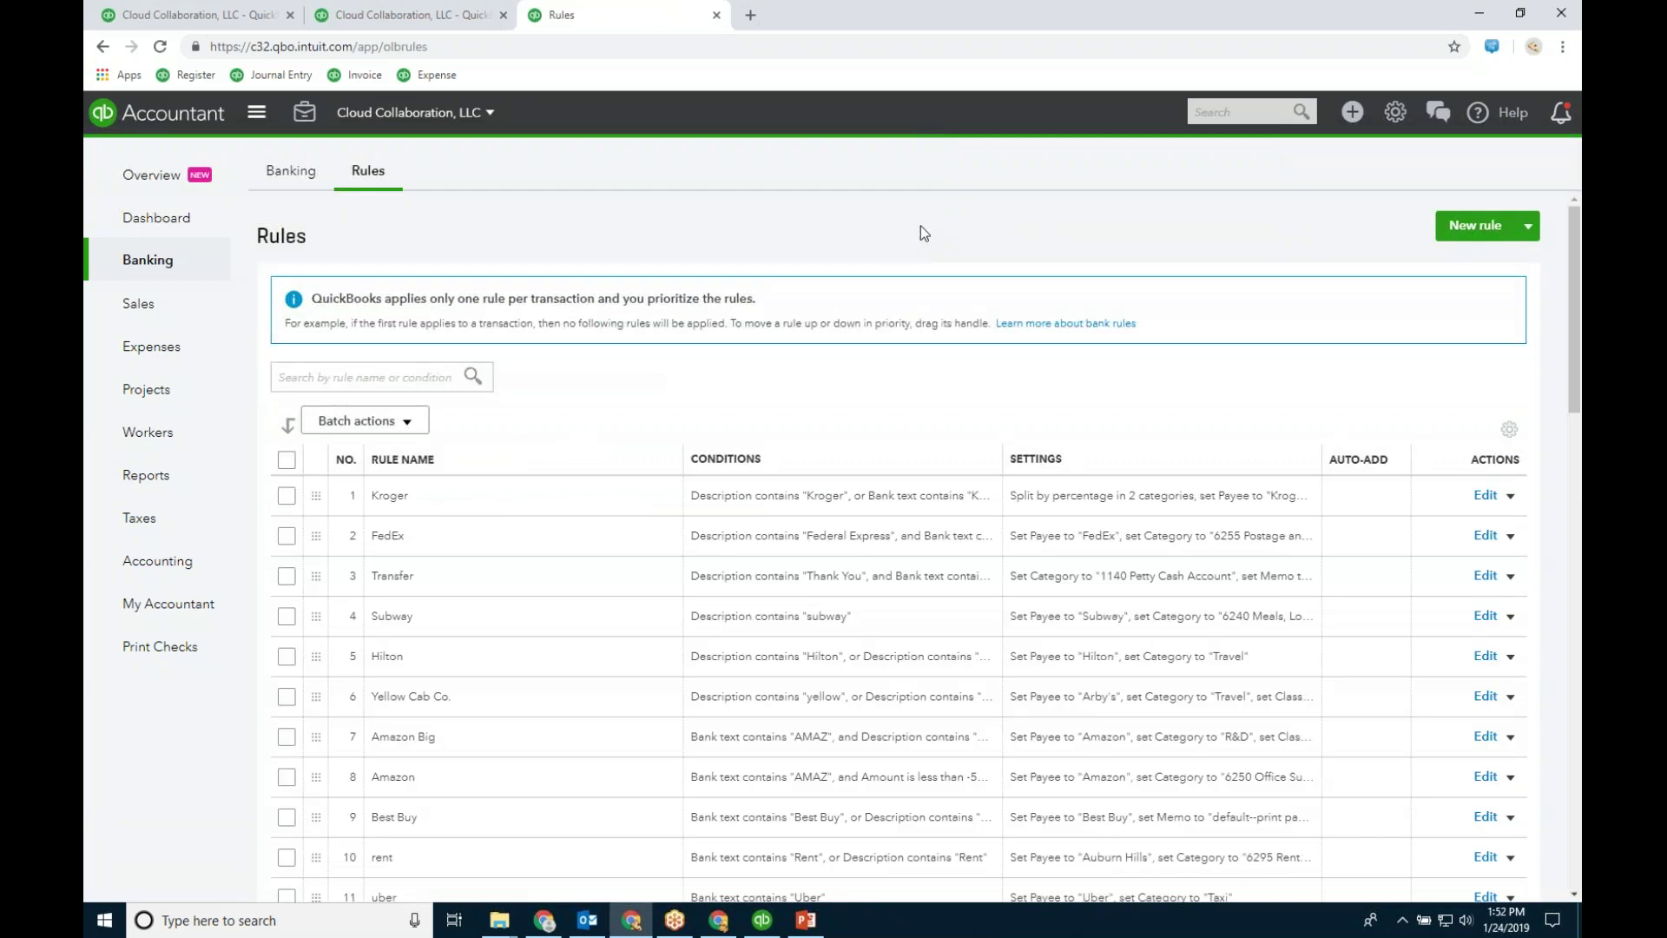
pyautogui.scroll(-1, 933, 219)
pyautogui.scroll(-1, 931, 402)
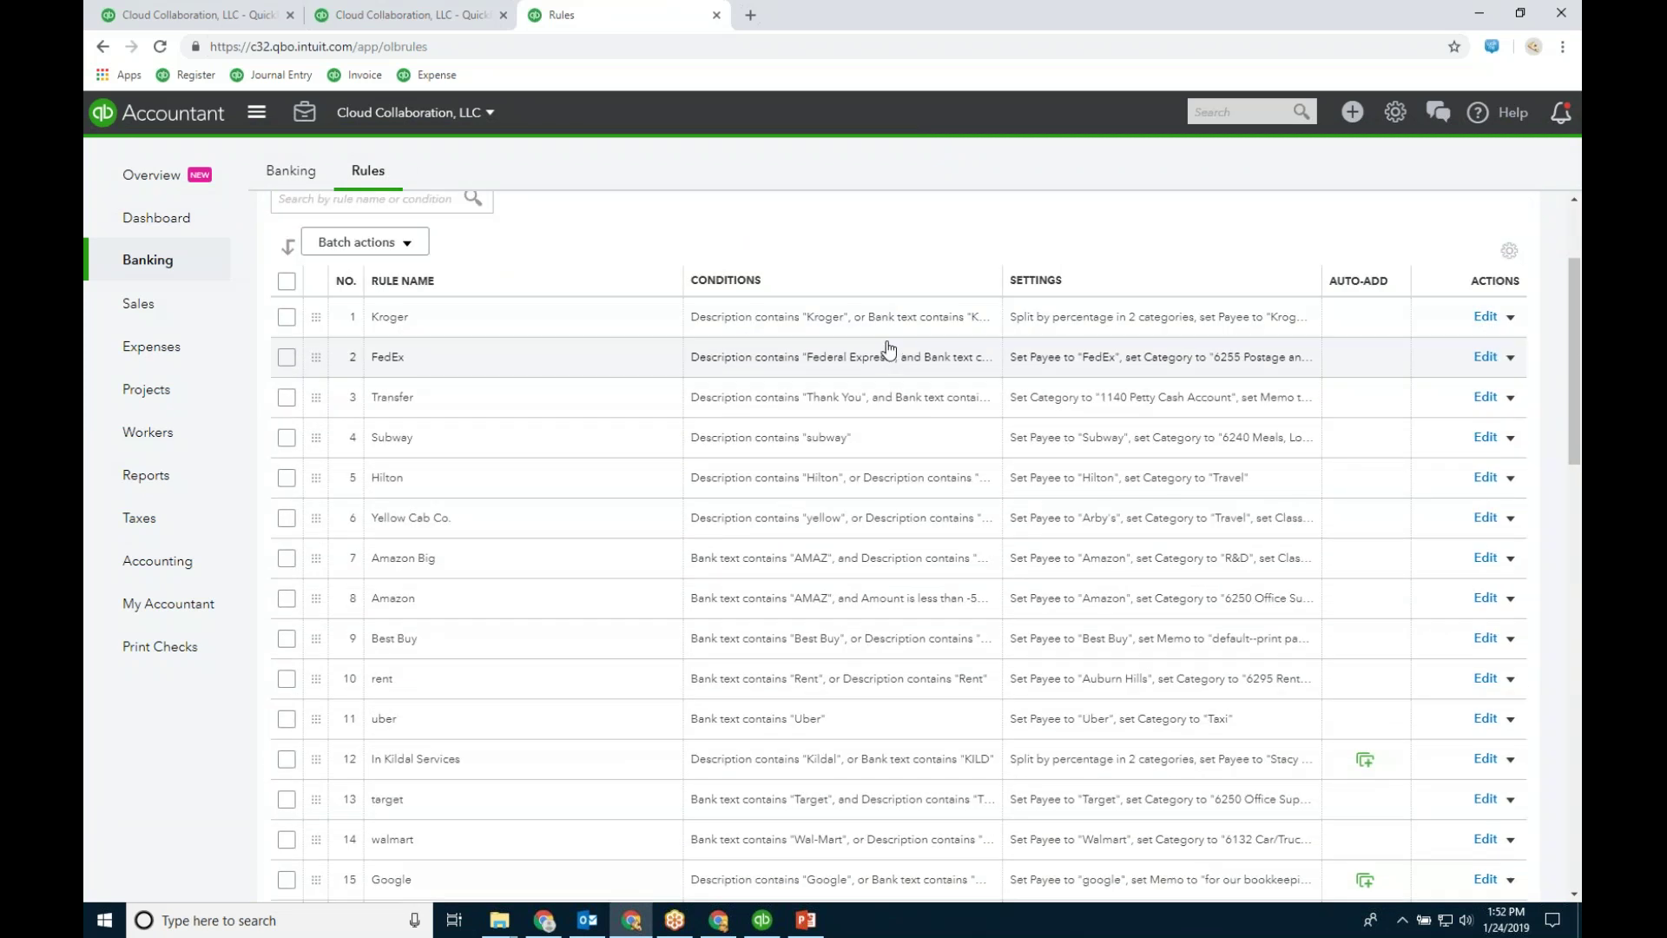
pyautogui.scroll(-1, 888, 348)
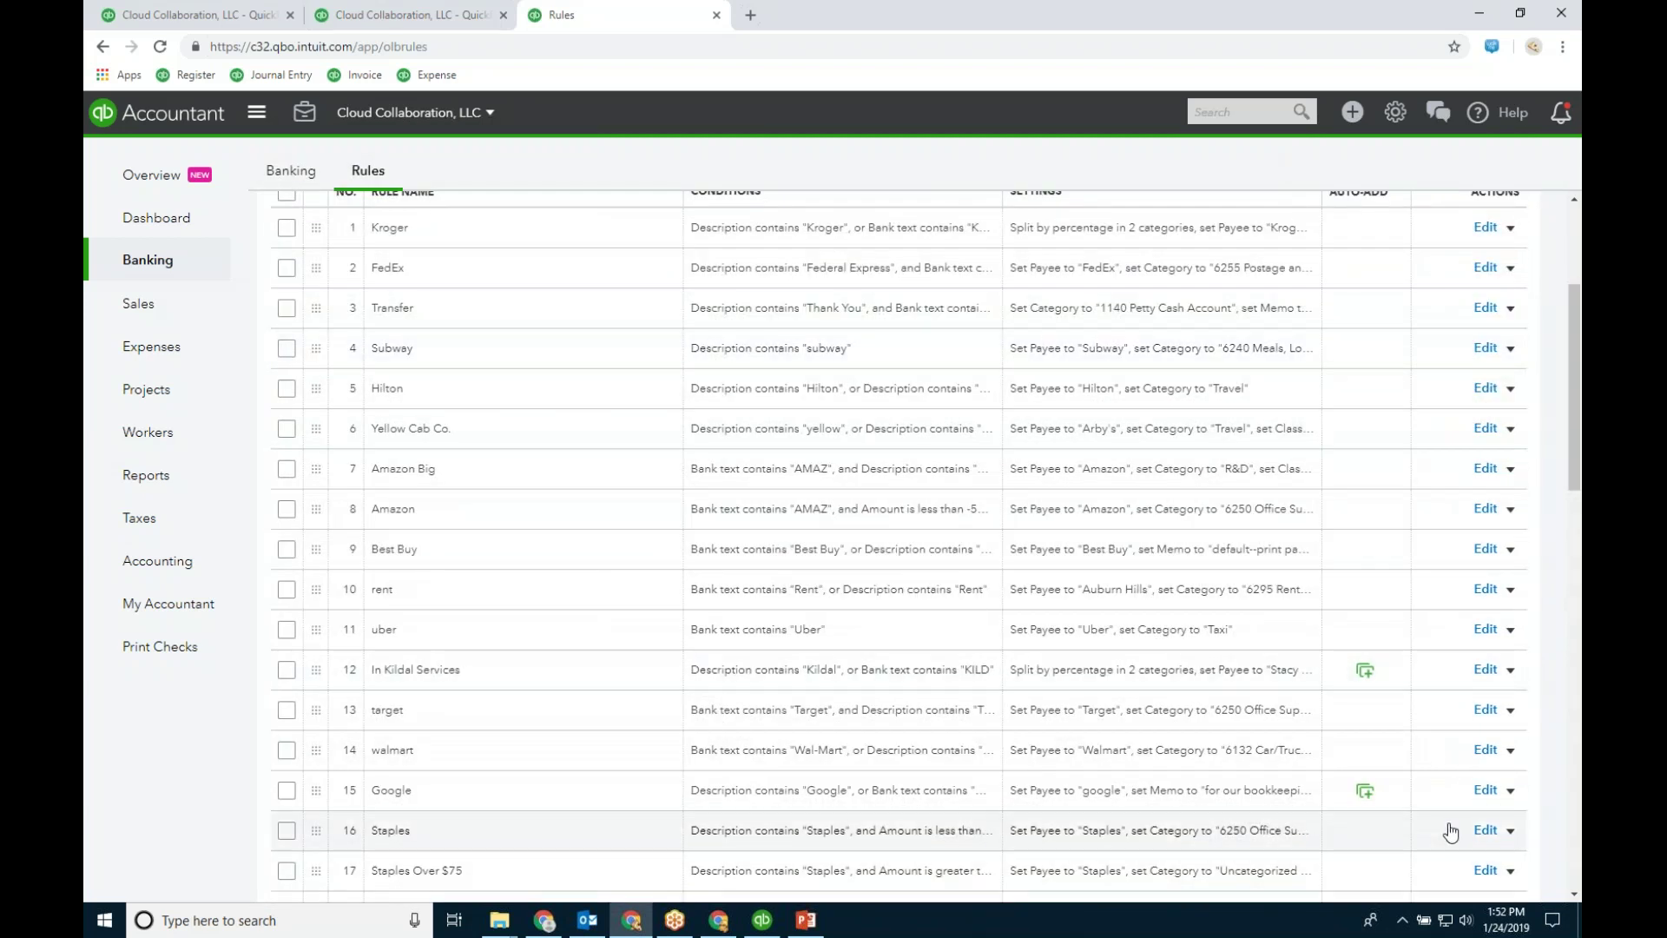
pyautogui.click(1485, 792)
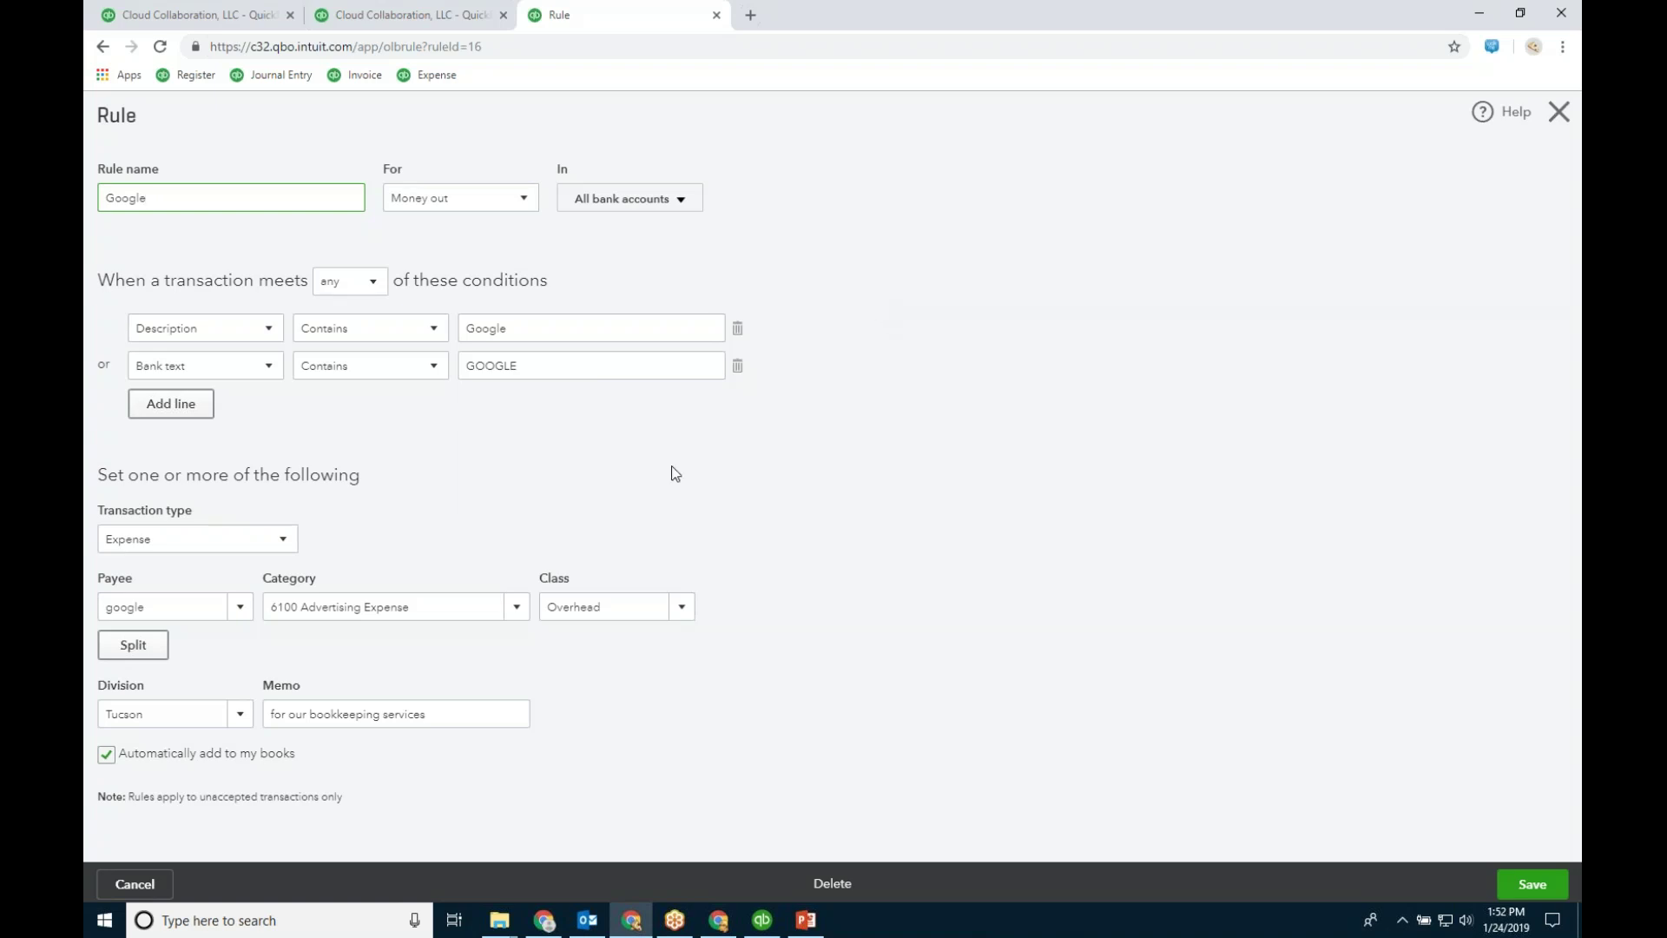
# Step: Toggle Automatically add off and on, review the Google conditions, then leave the rule without saving
pyautogui.click(107, 754)
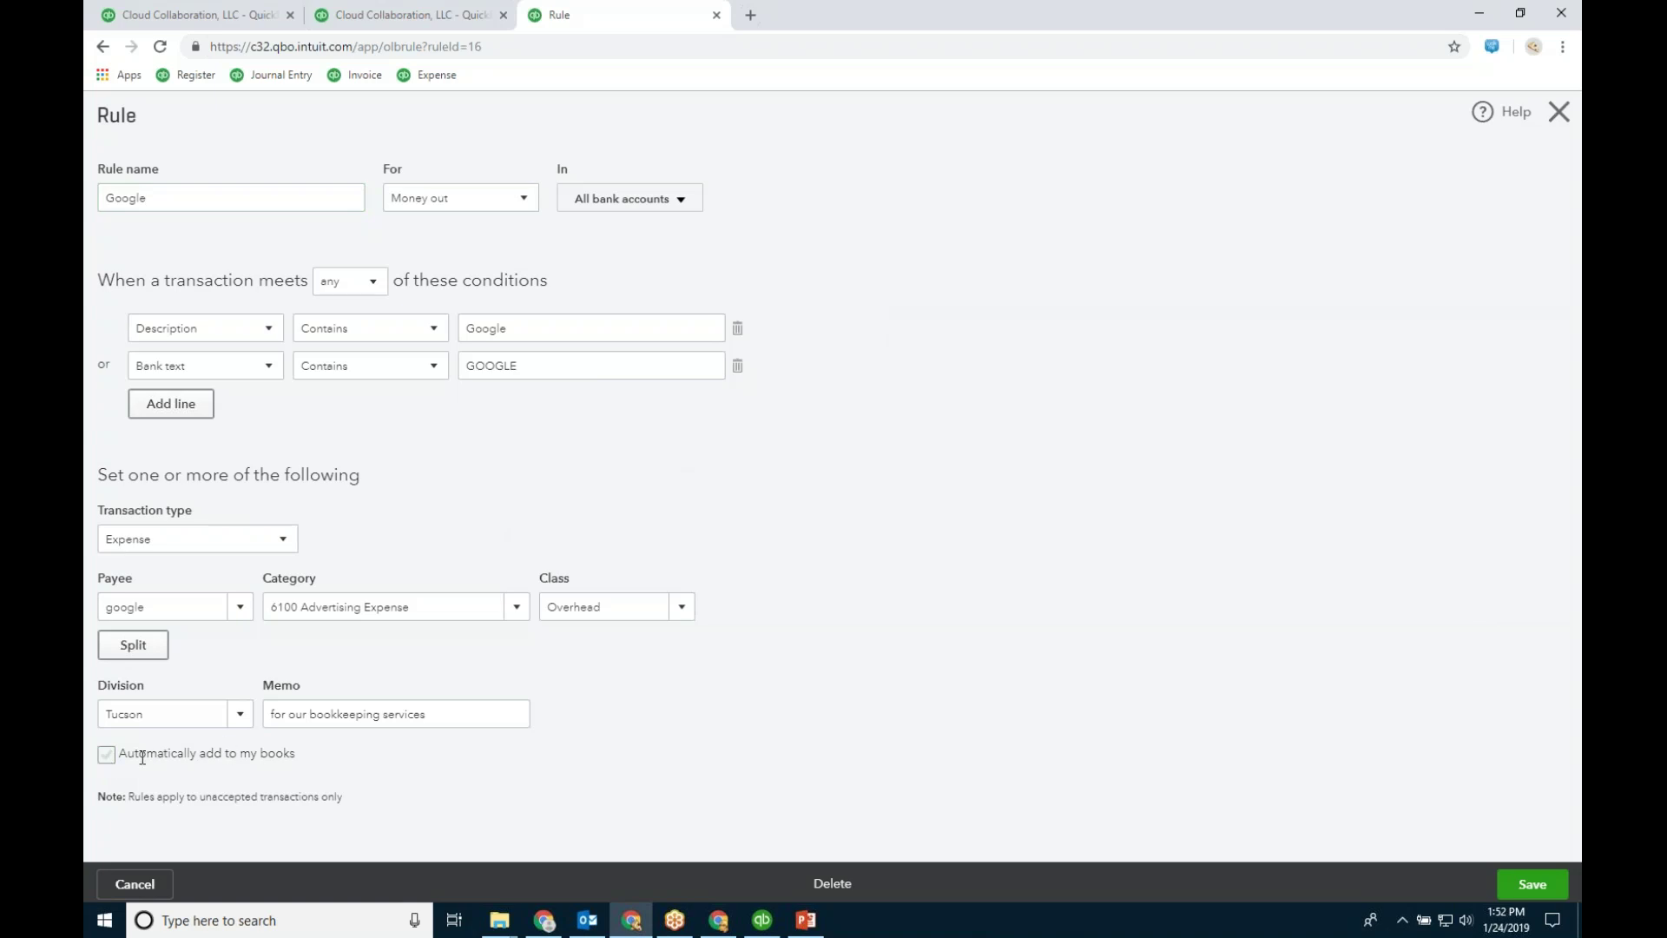
pyautogui.click(107, 758)
pyautogui.moveTo(525, 331); pyautogui.dragTo(409, 339)
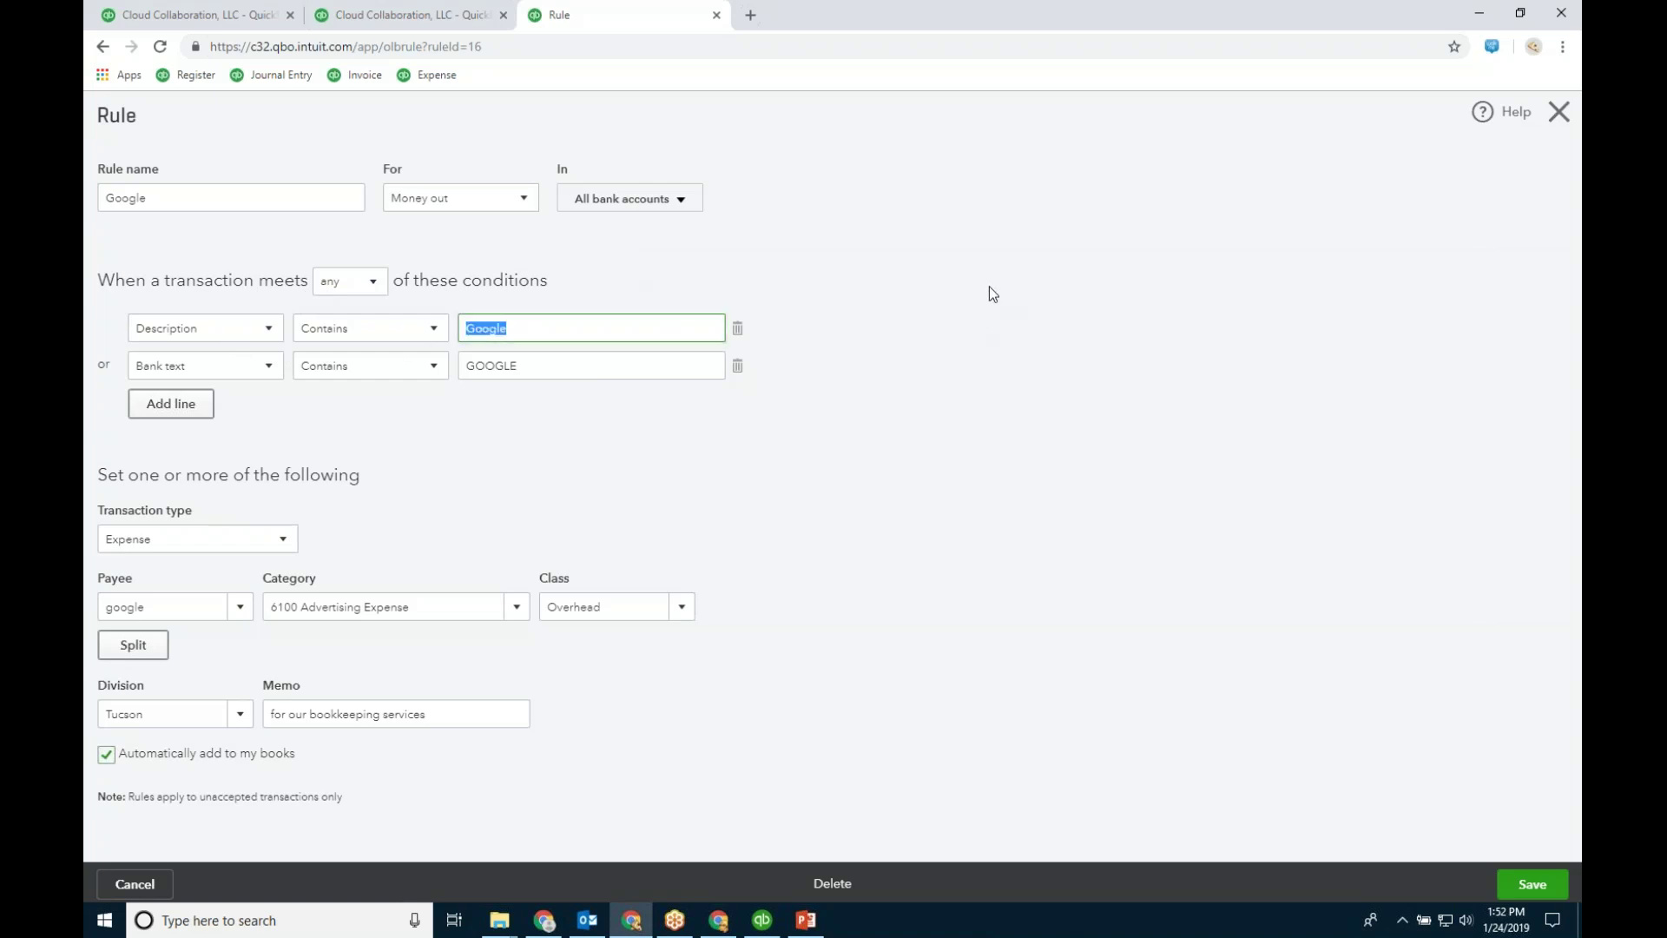
pyautogui.moveTo(534, 365); pyautogui.dragTo(454, 383)
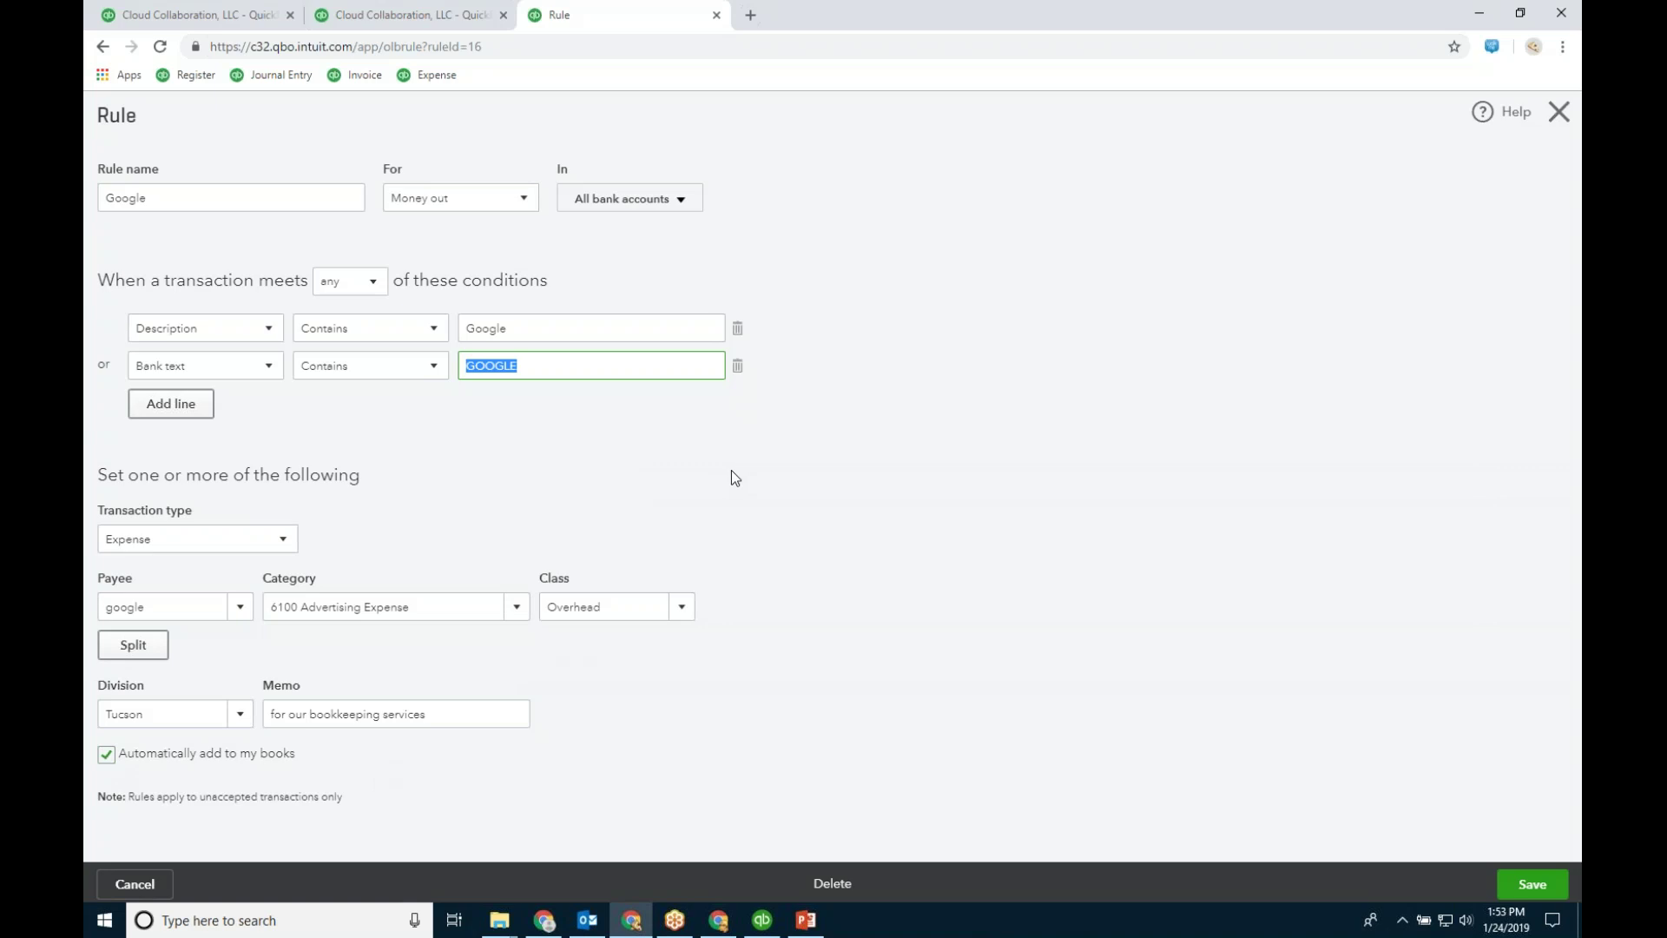
pyautogui.click(142, 886)
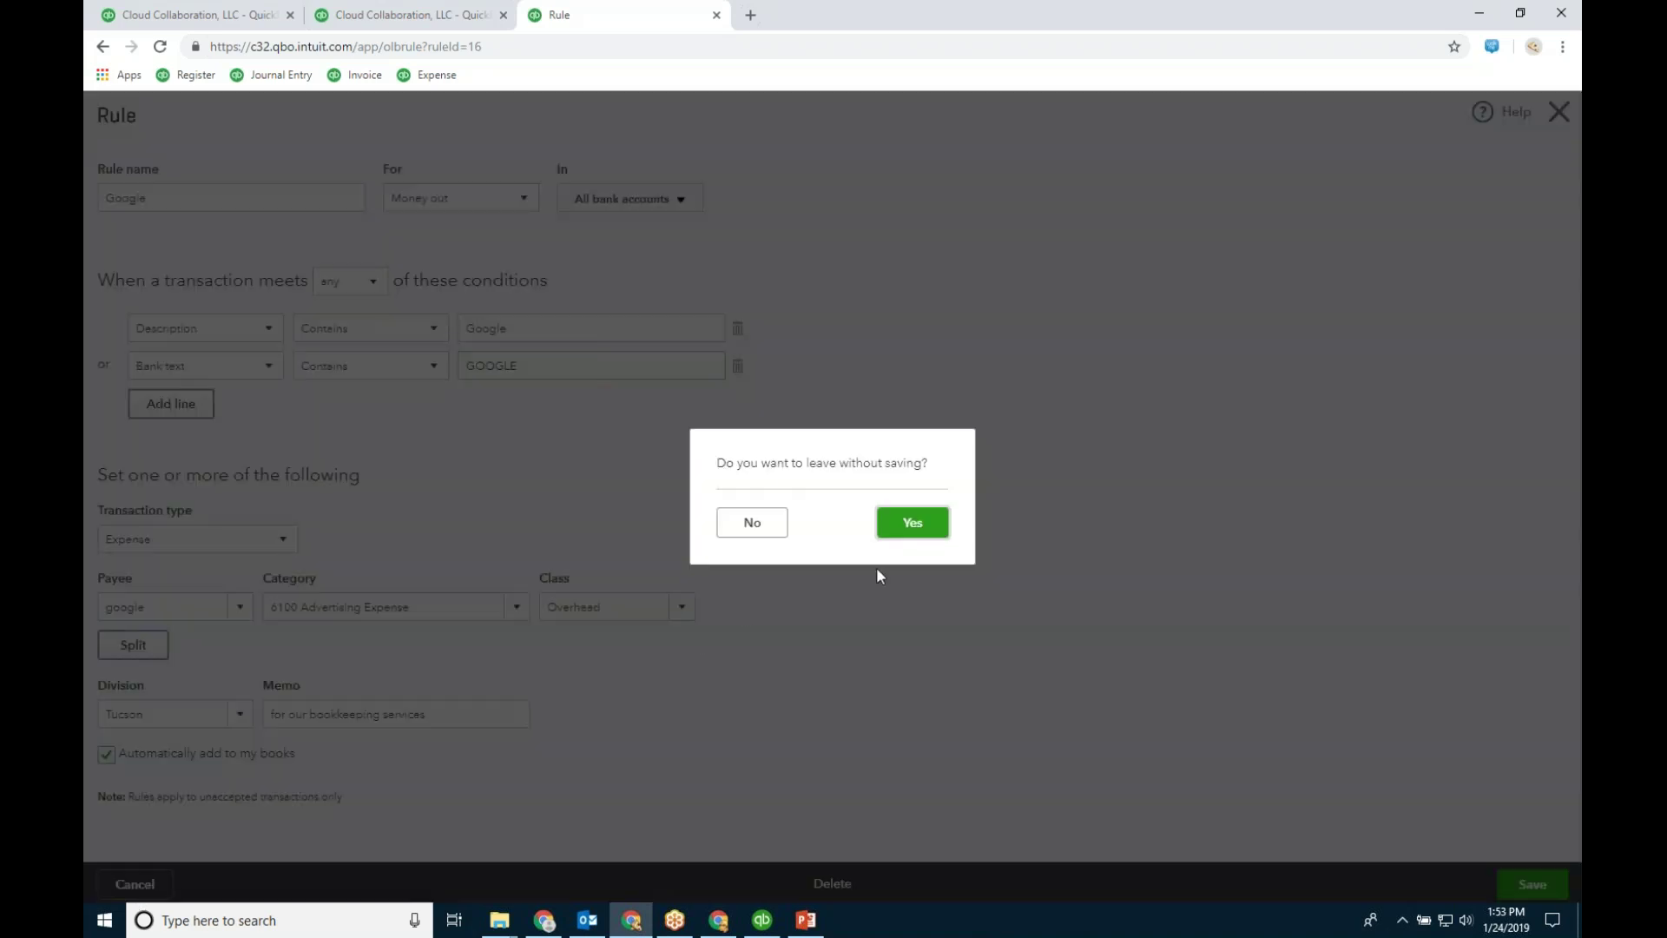
pyautogui.click(928, 523)
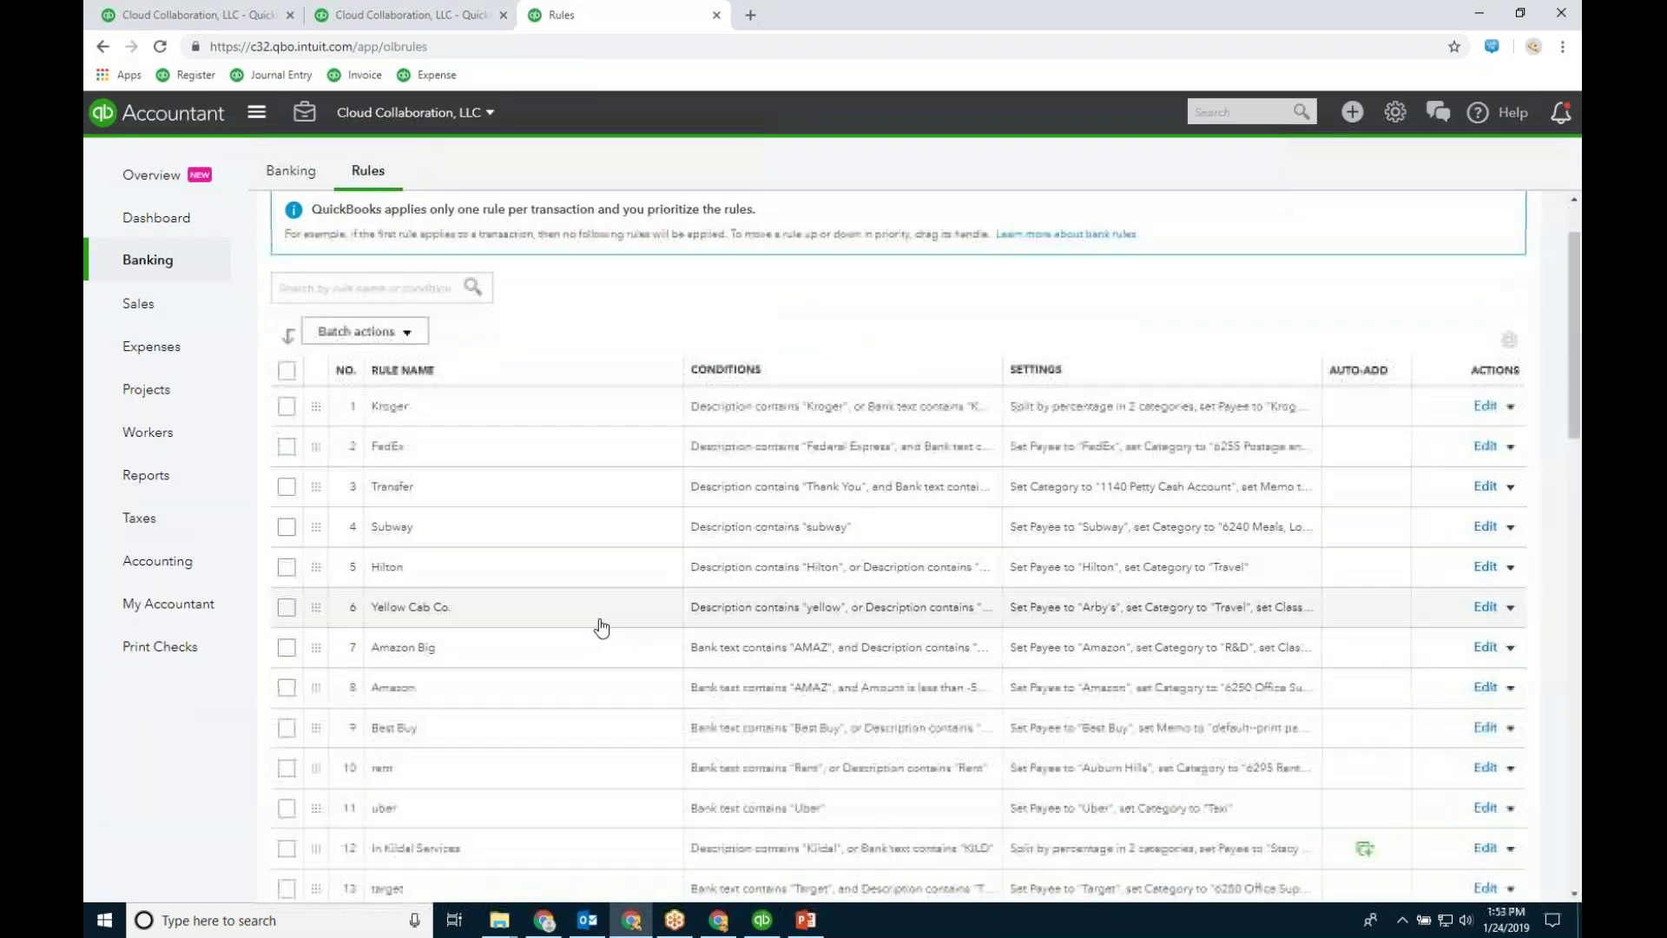
# Step: Open the Amazon Big rule and browse its category account list, keeping R&D selected
pyautogui.click(1485, 647)
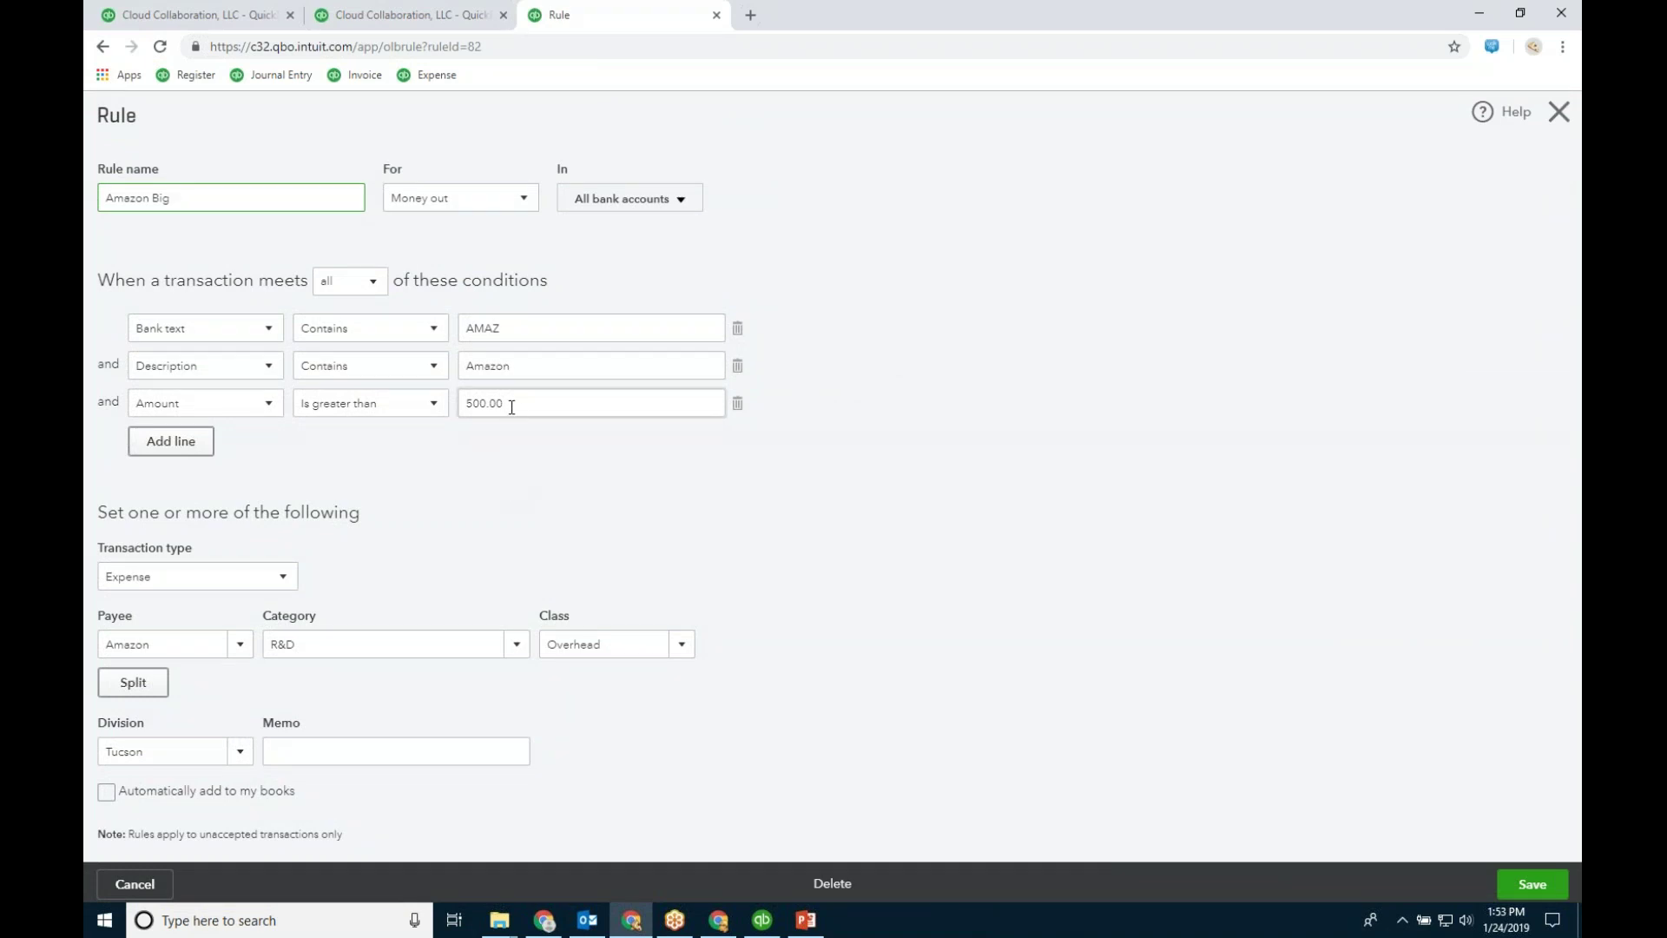
pyautogui.click(376, 643)
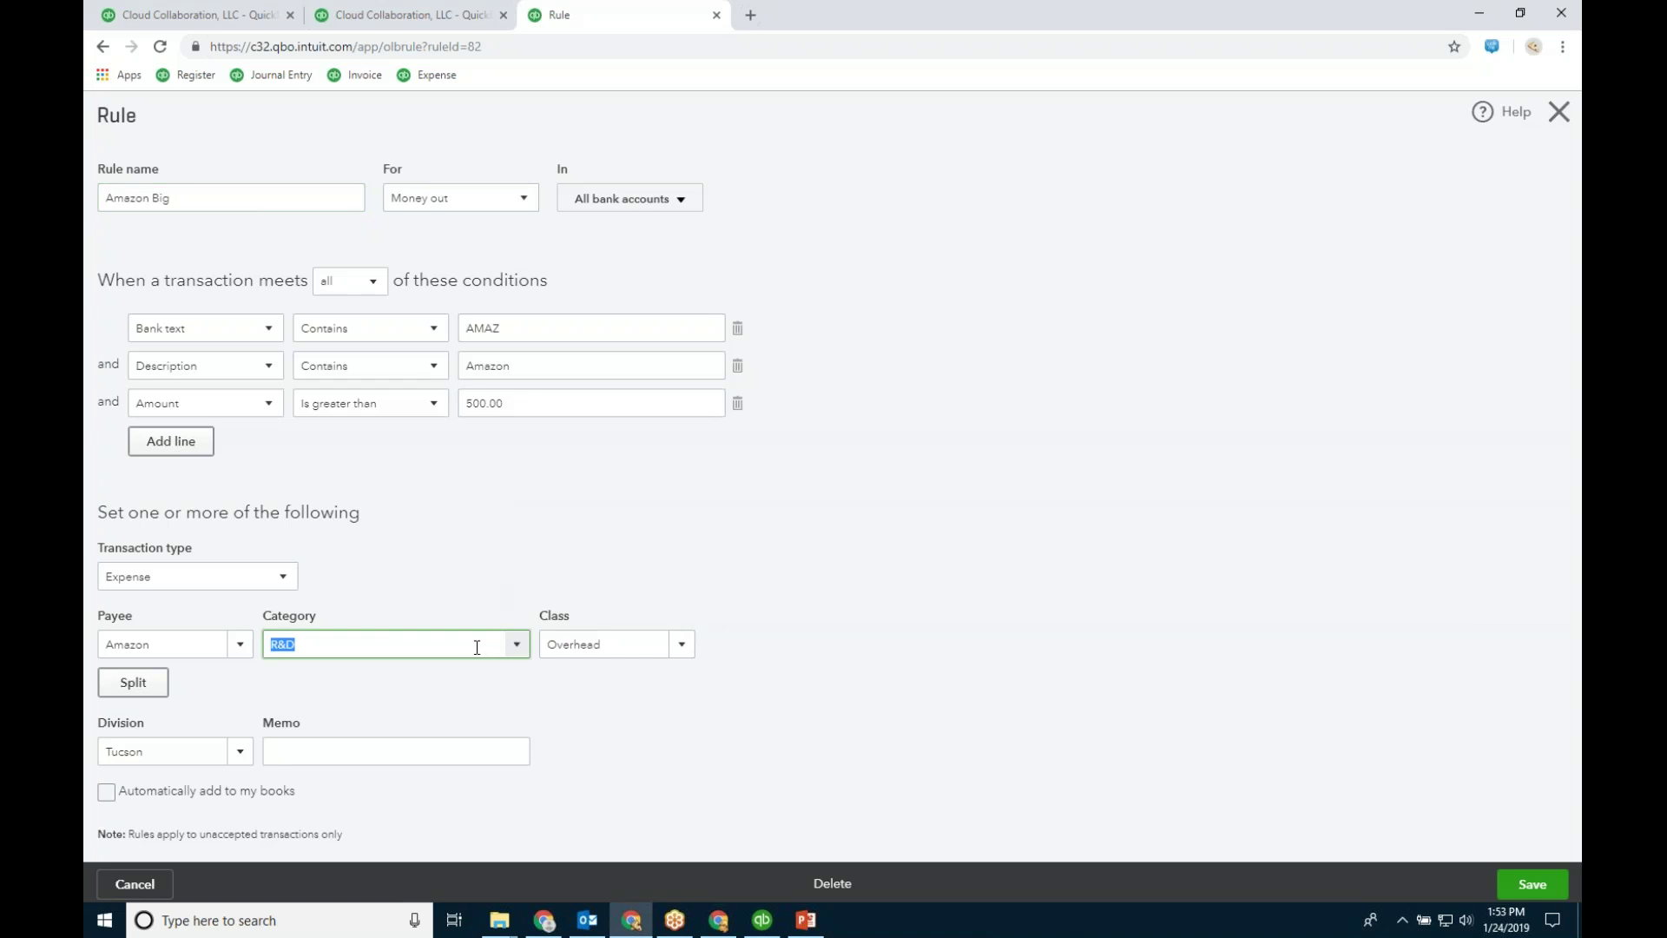
pyautogui.click(521, 650)
pyautogui.click(936, 434)
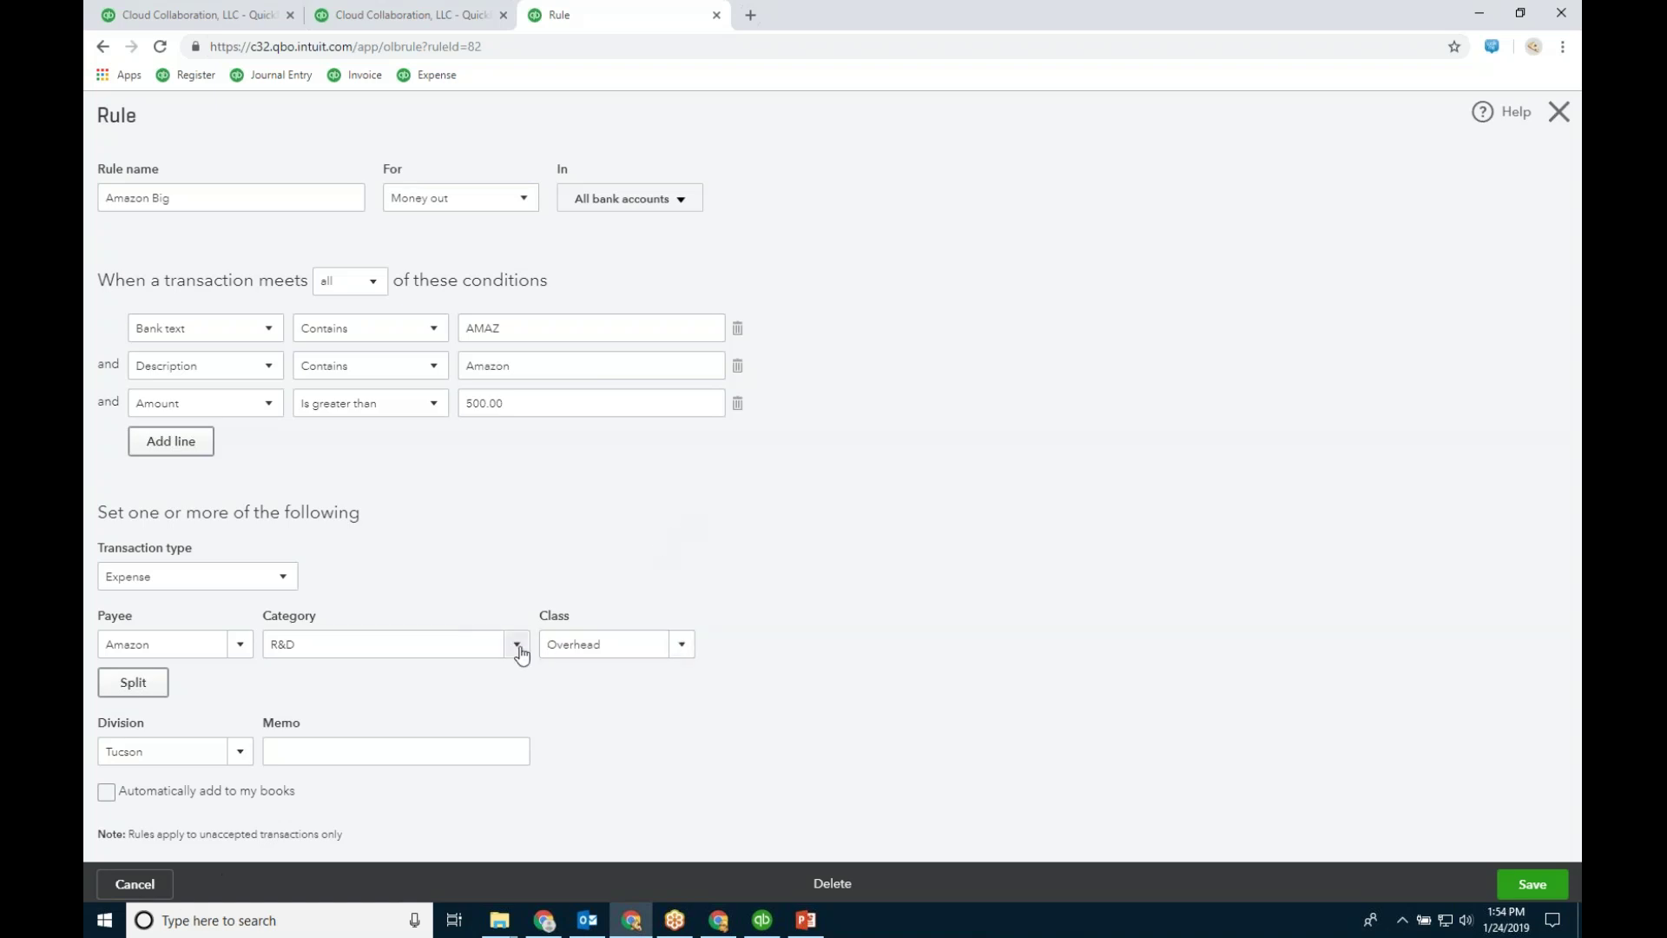
pyautogui.click(519, 648)
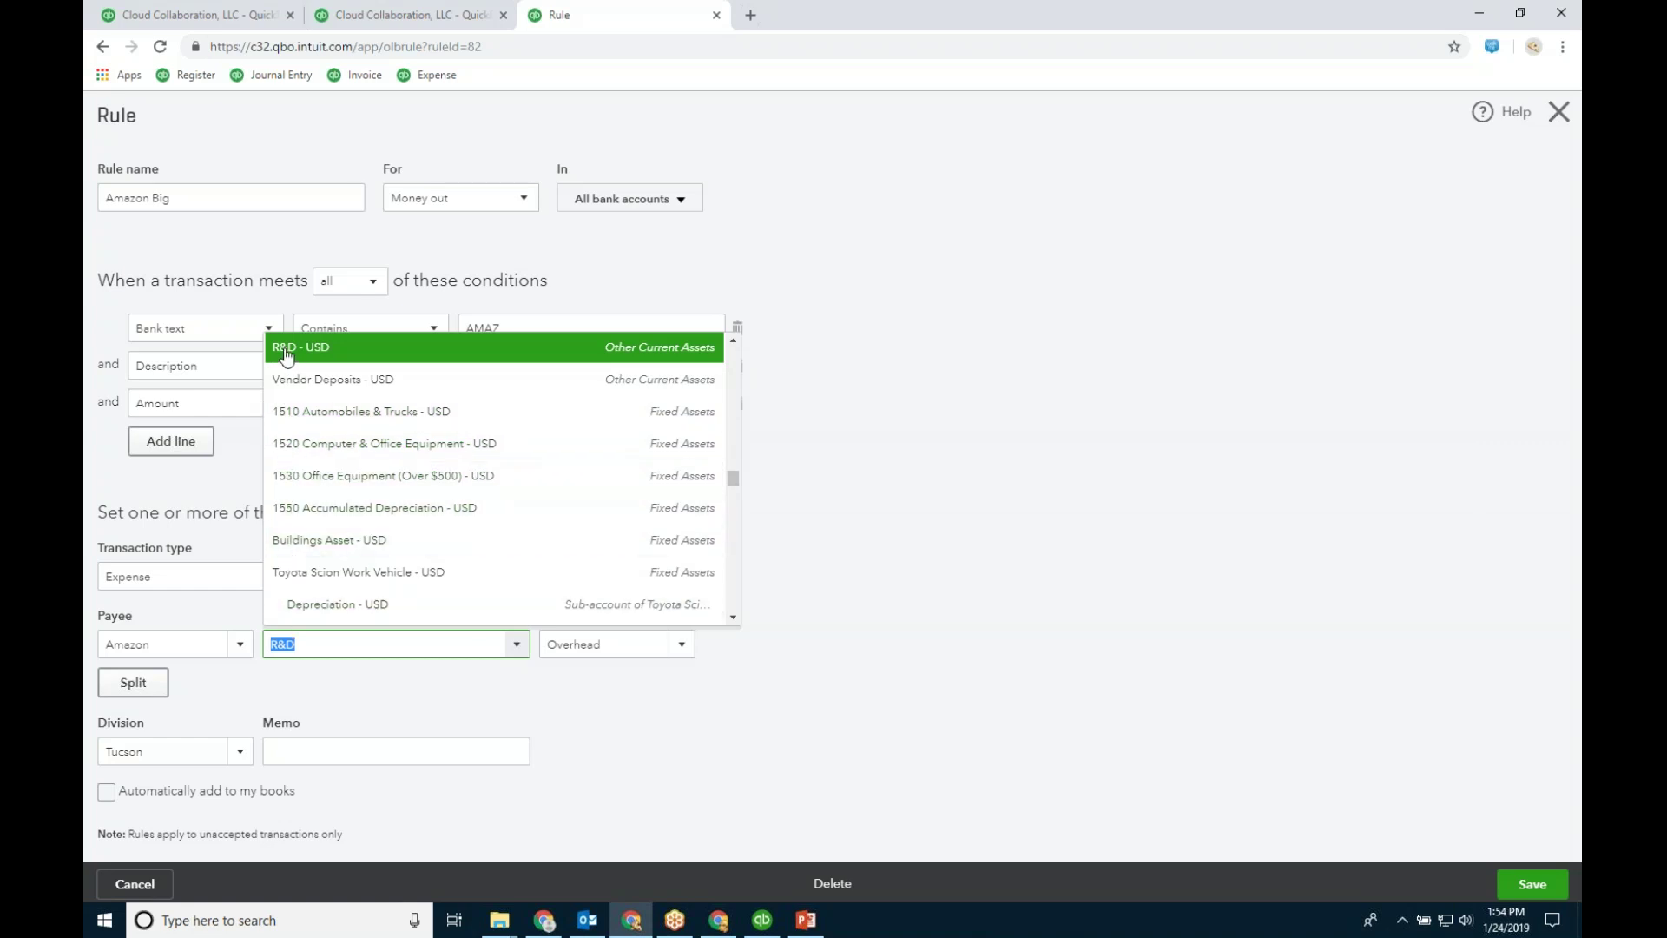
pyautogui.click(321, 356)
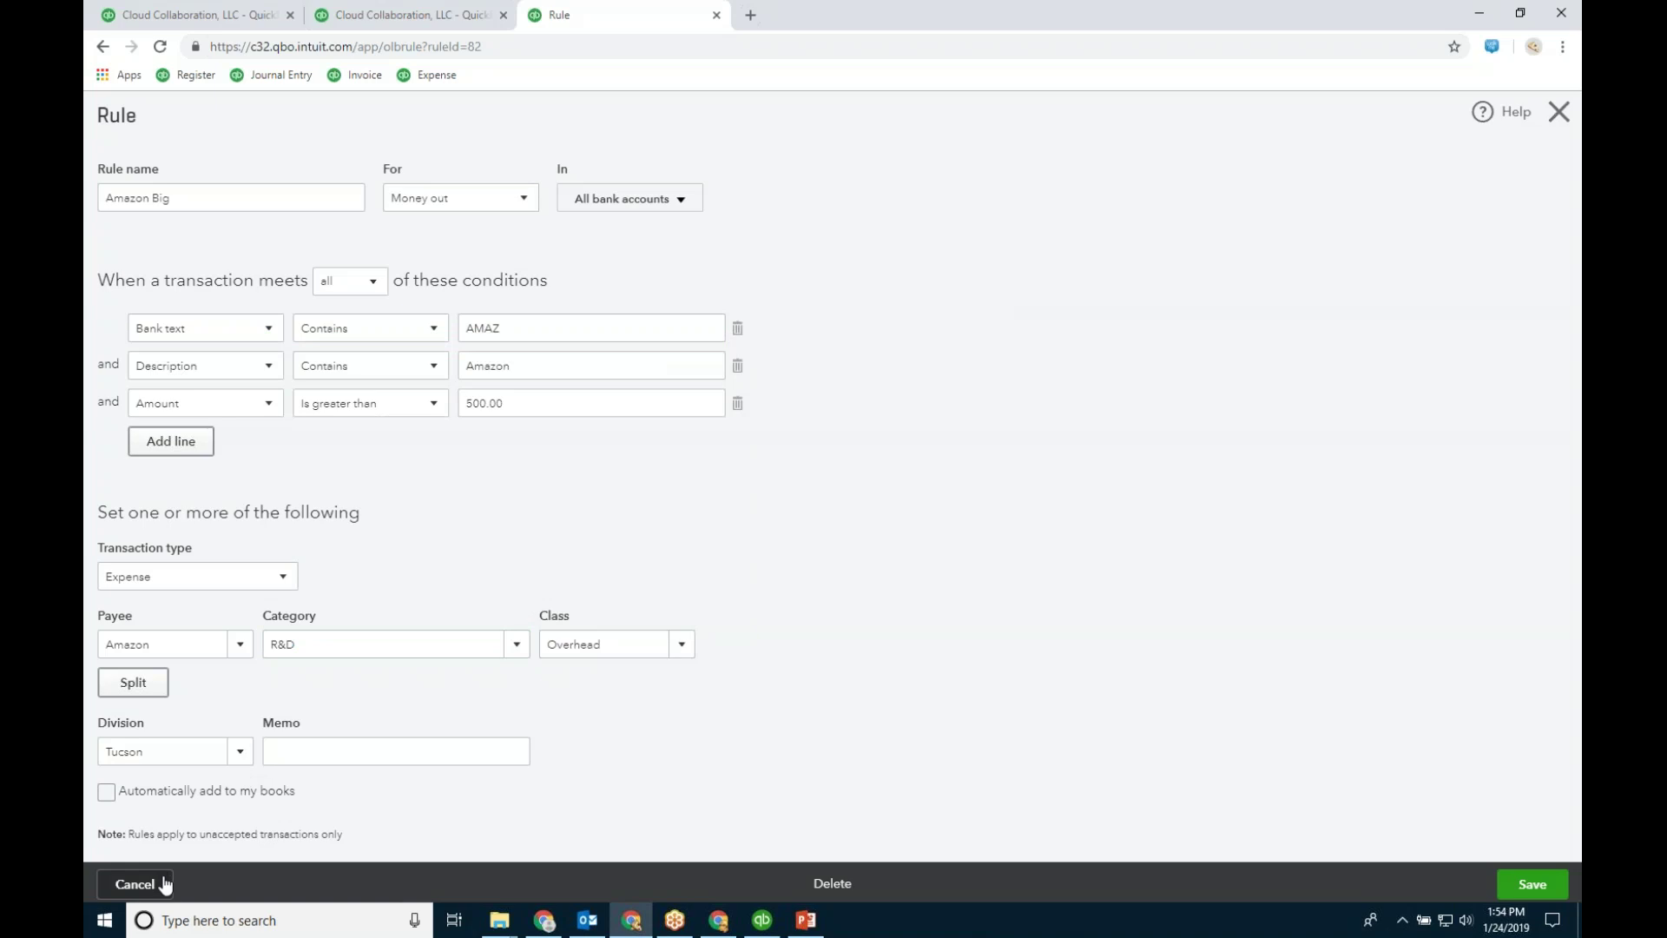
# Step: Duplicate the Amazon Big rule's browser tab and go to the dashboard in the copy
pyautogui.rightClick(597, 14)
pyautogui.click(673, 83)
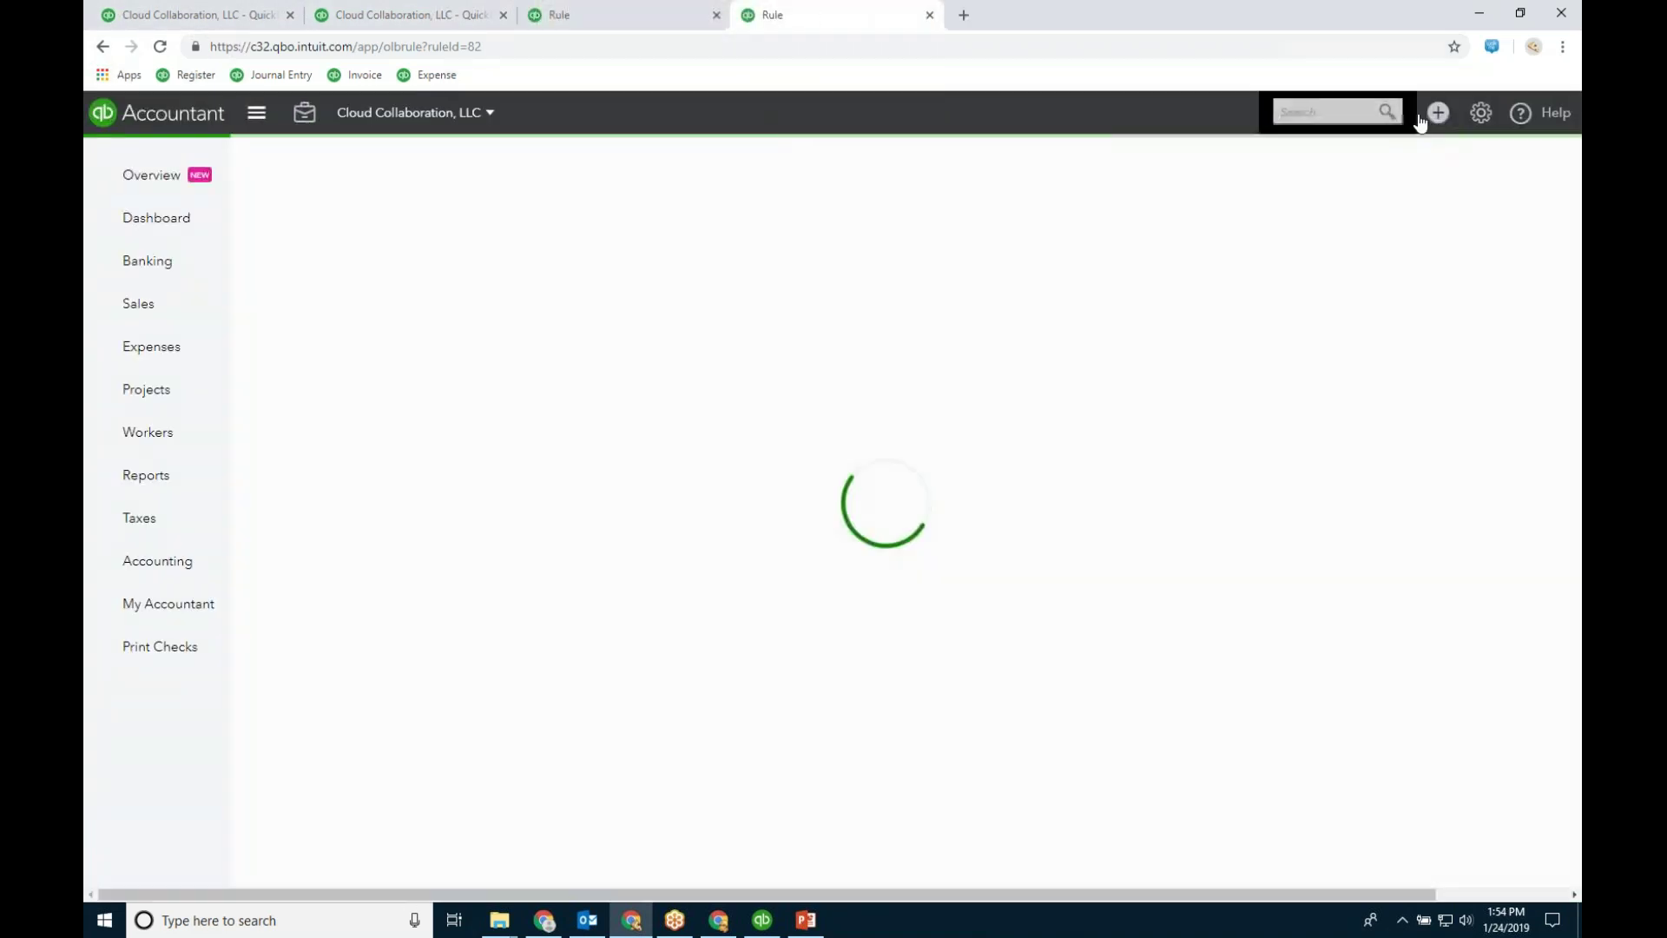
pyautogui.click(1557, 114)
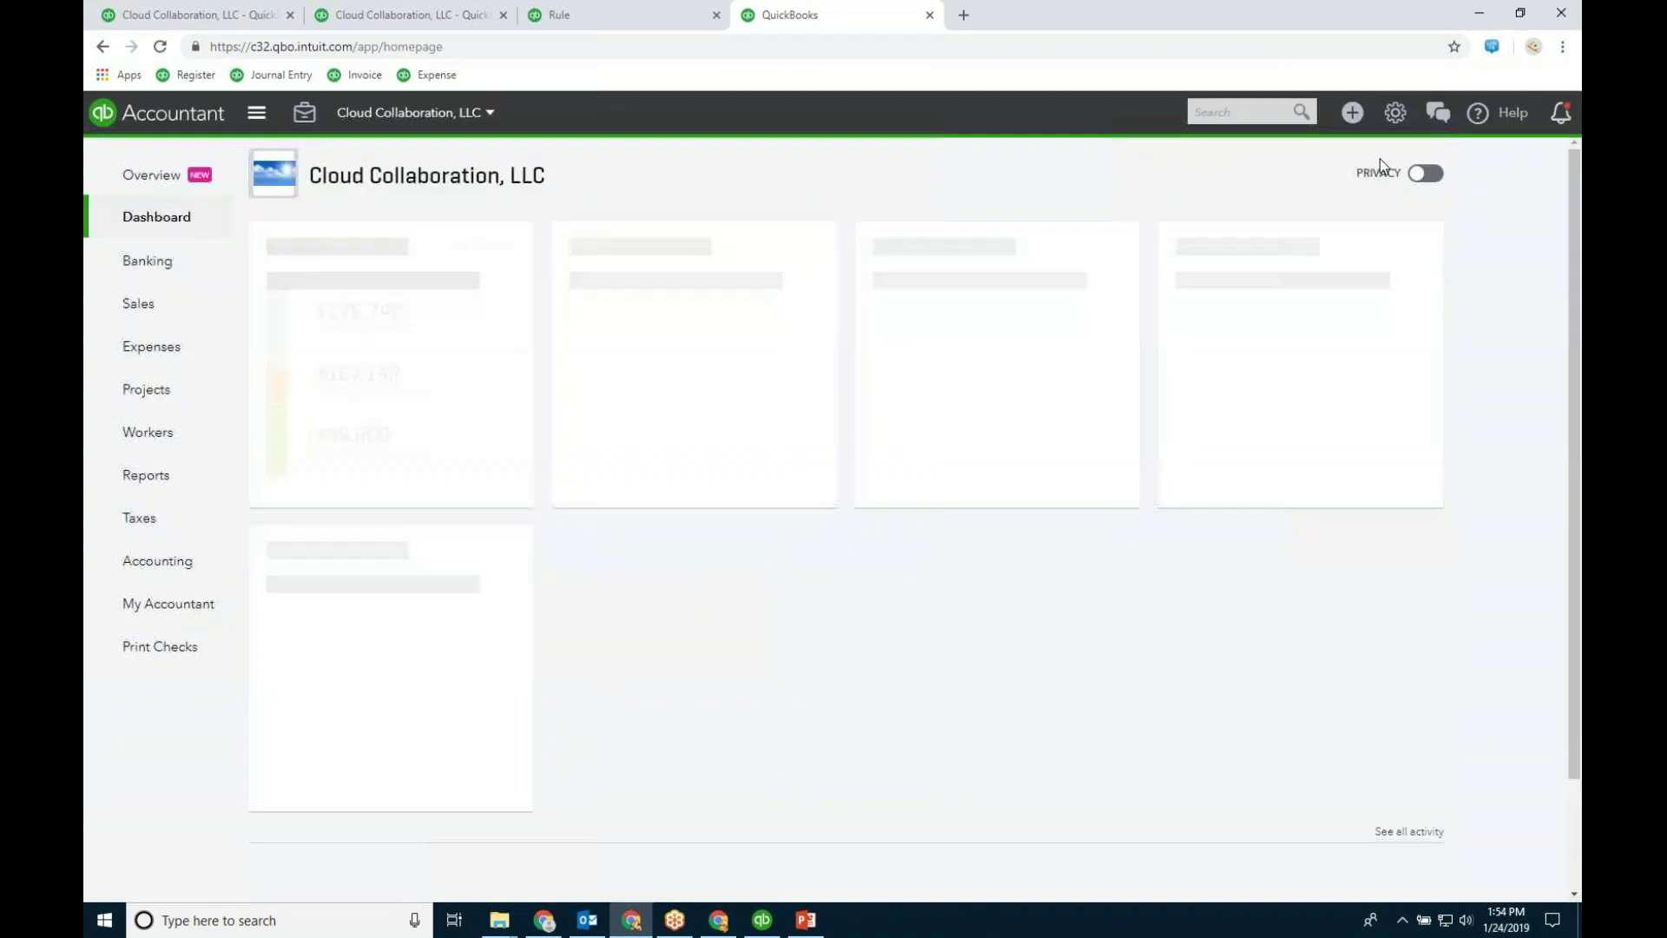
# Step: Enable account numbers in the Advanced chart of accounts settings and save
pyautogui.click(1396, 113)
pyautogui.click(752, 246)
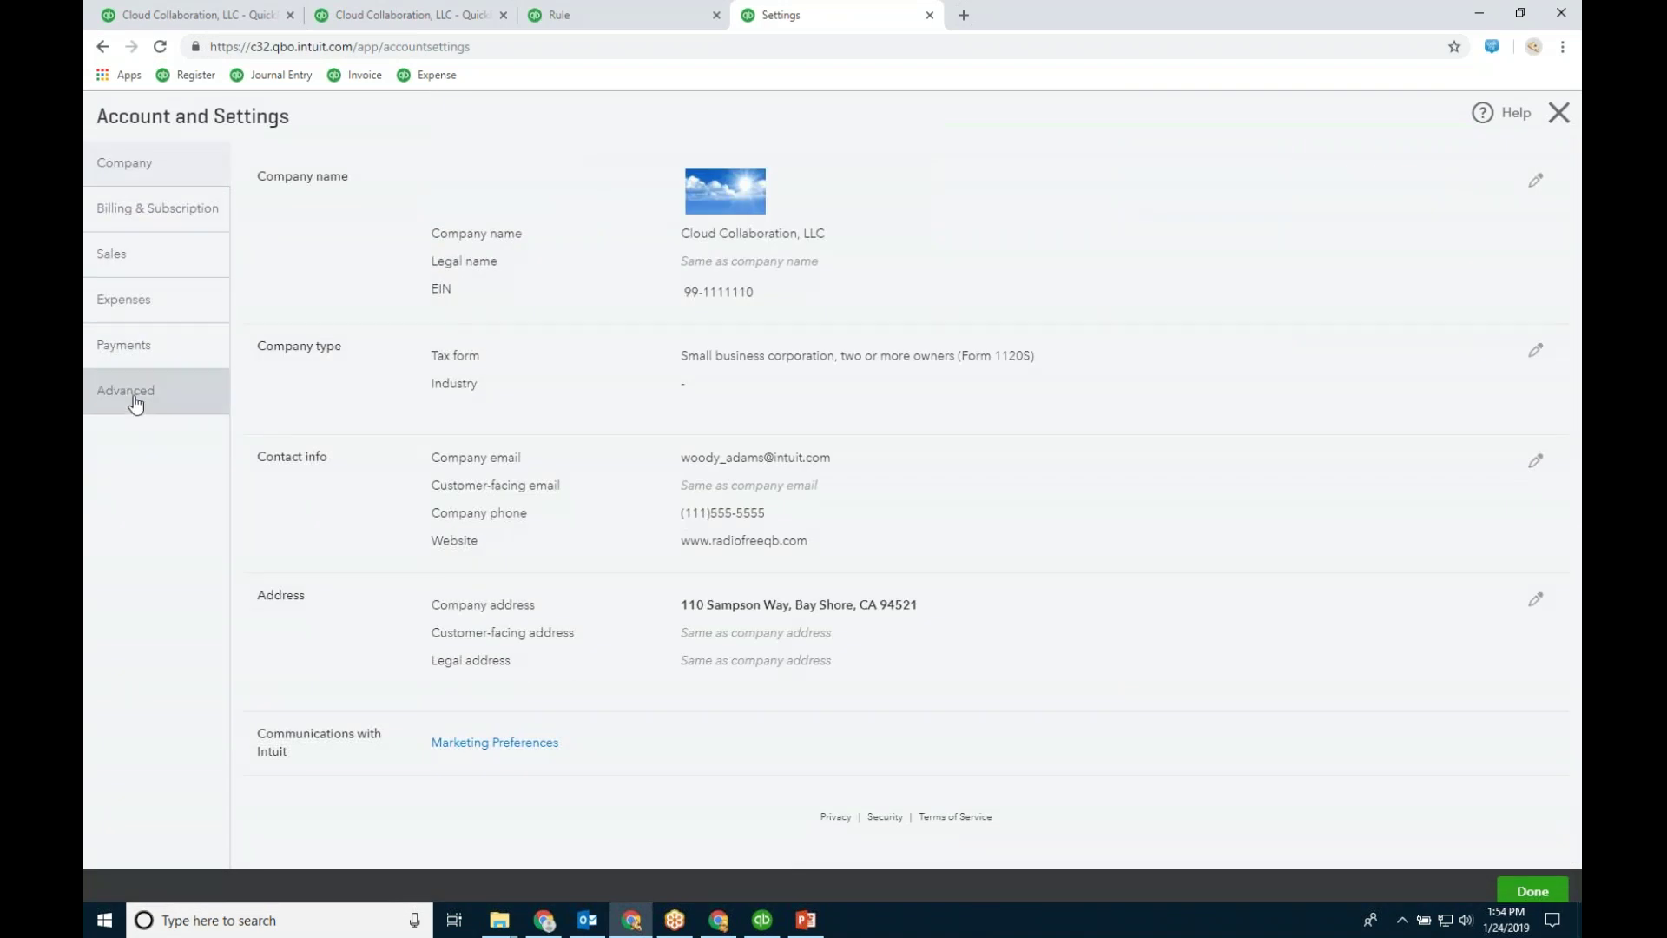
pyautogui.click(137, 389)
pyautogui.click(988, 445)
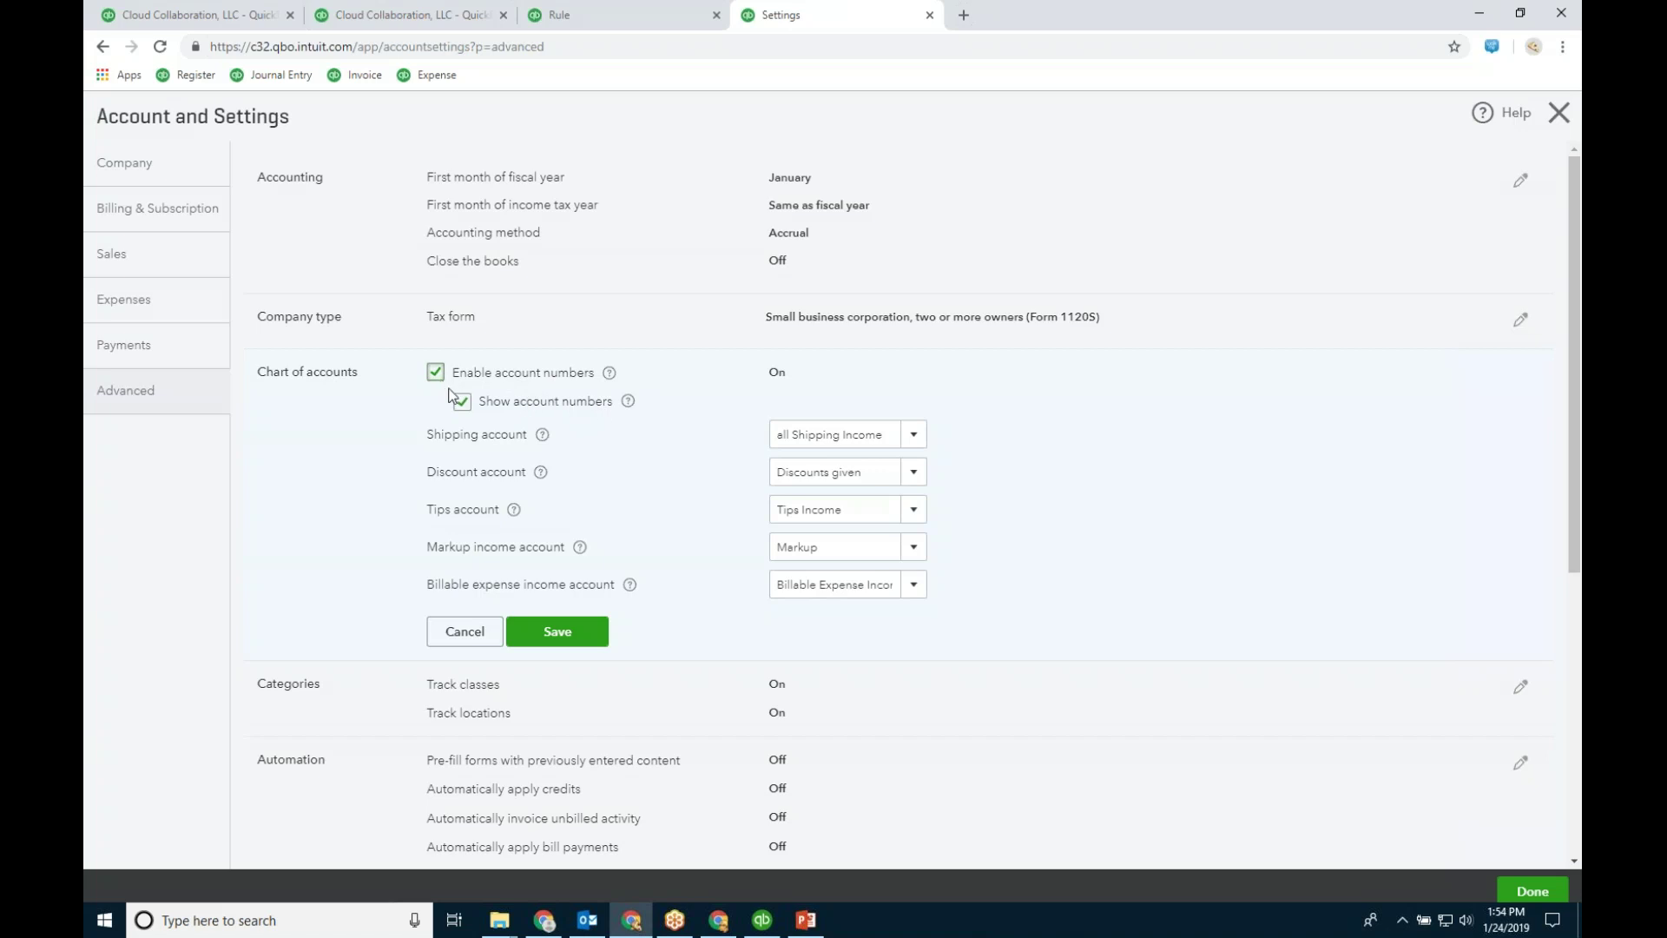
pyautogui.click(595, 635)
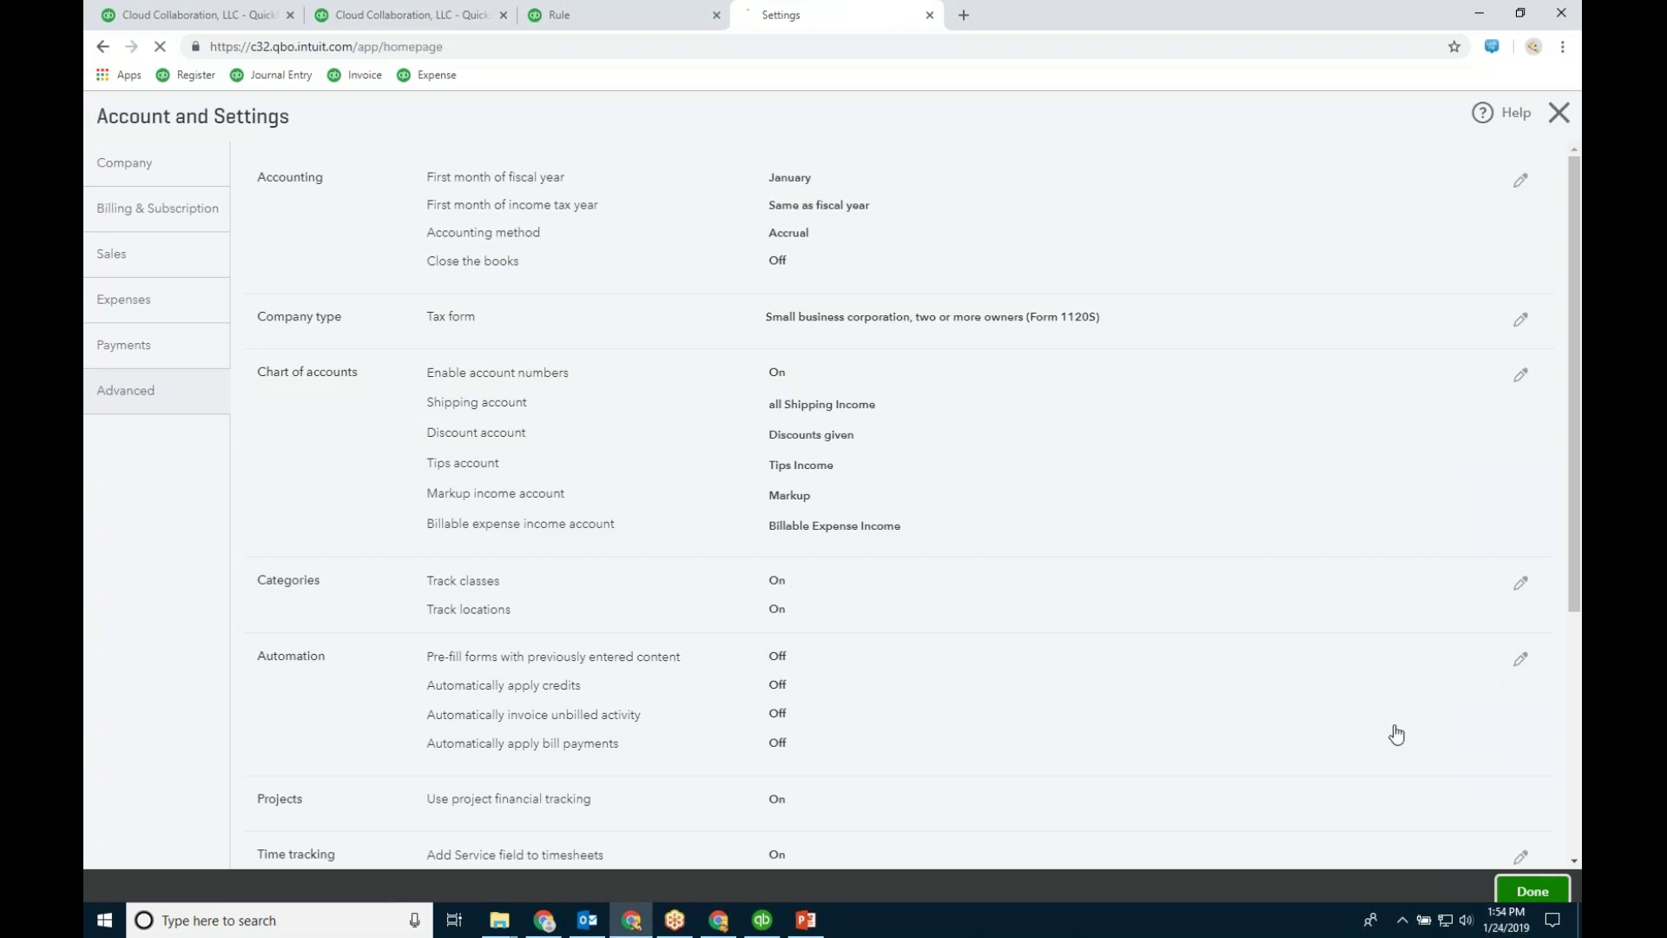
pyautogui.click(1527, 889)
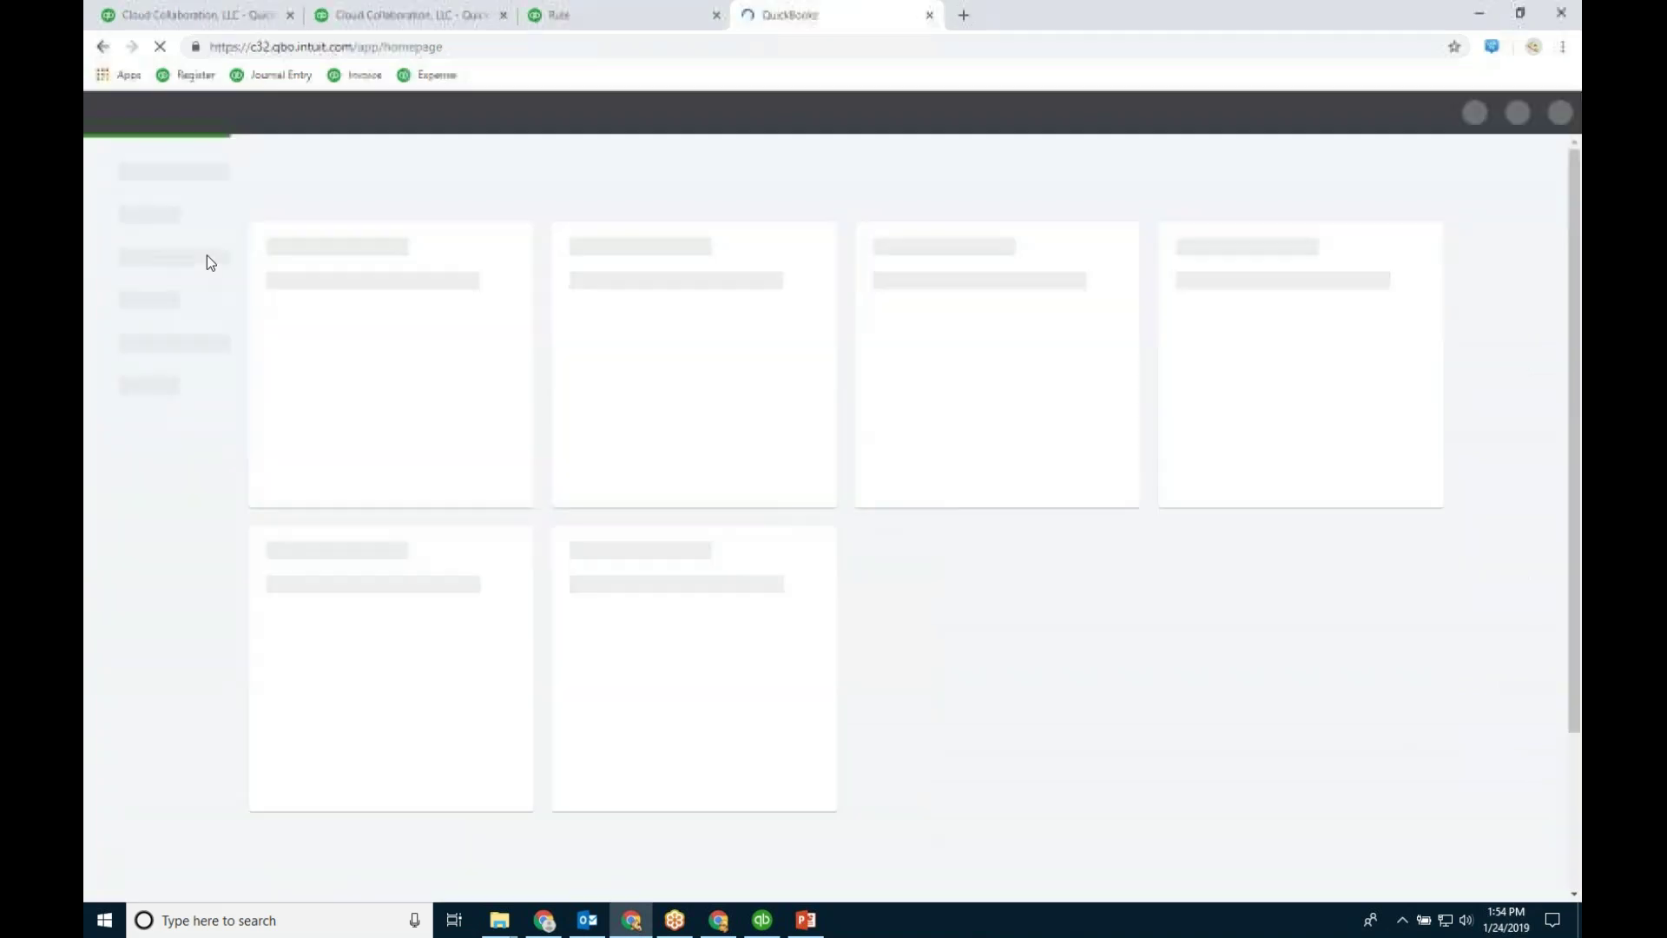
pyautogui.moveTo(172, 569)
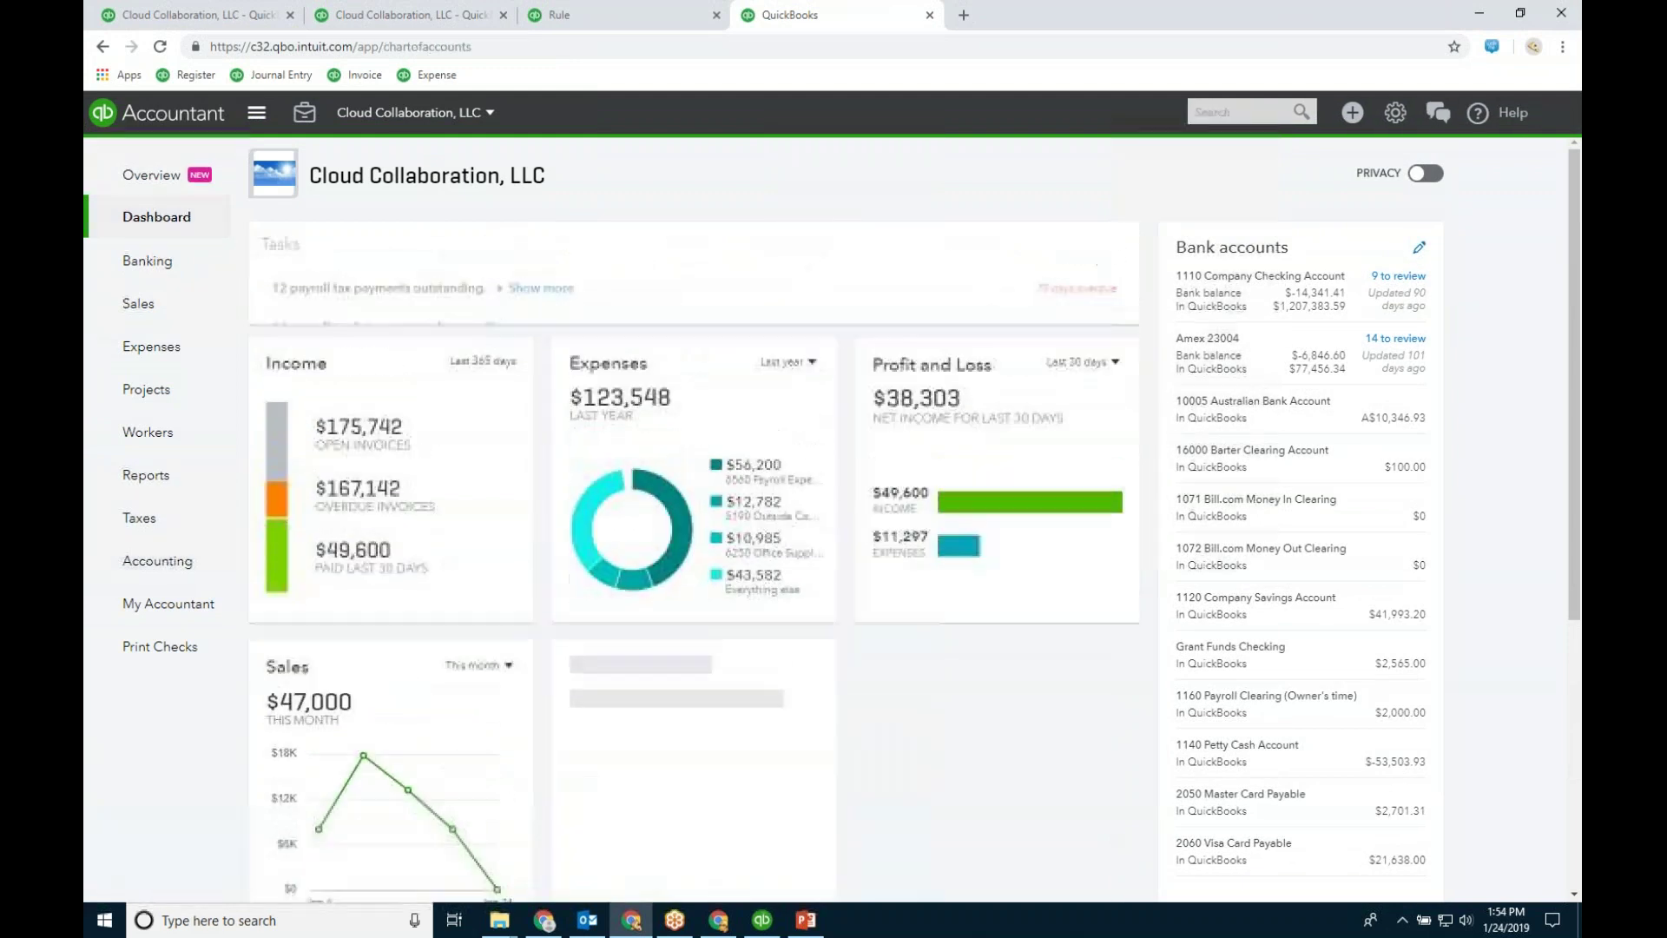
# Step: Scroll the Chart of Accounts batch-edit list, then cancel to show accounts numbered 10005, 1110, 1210
pyautogui.click(335, 558)
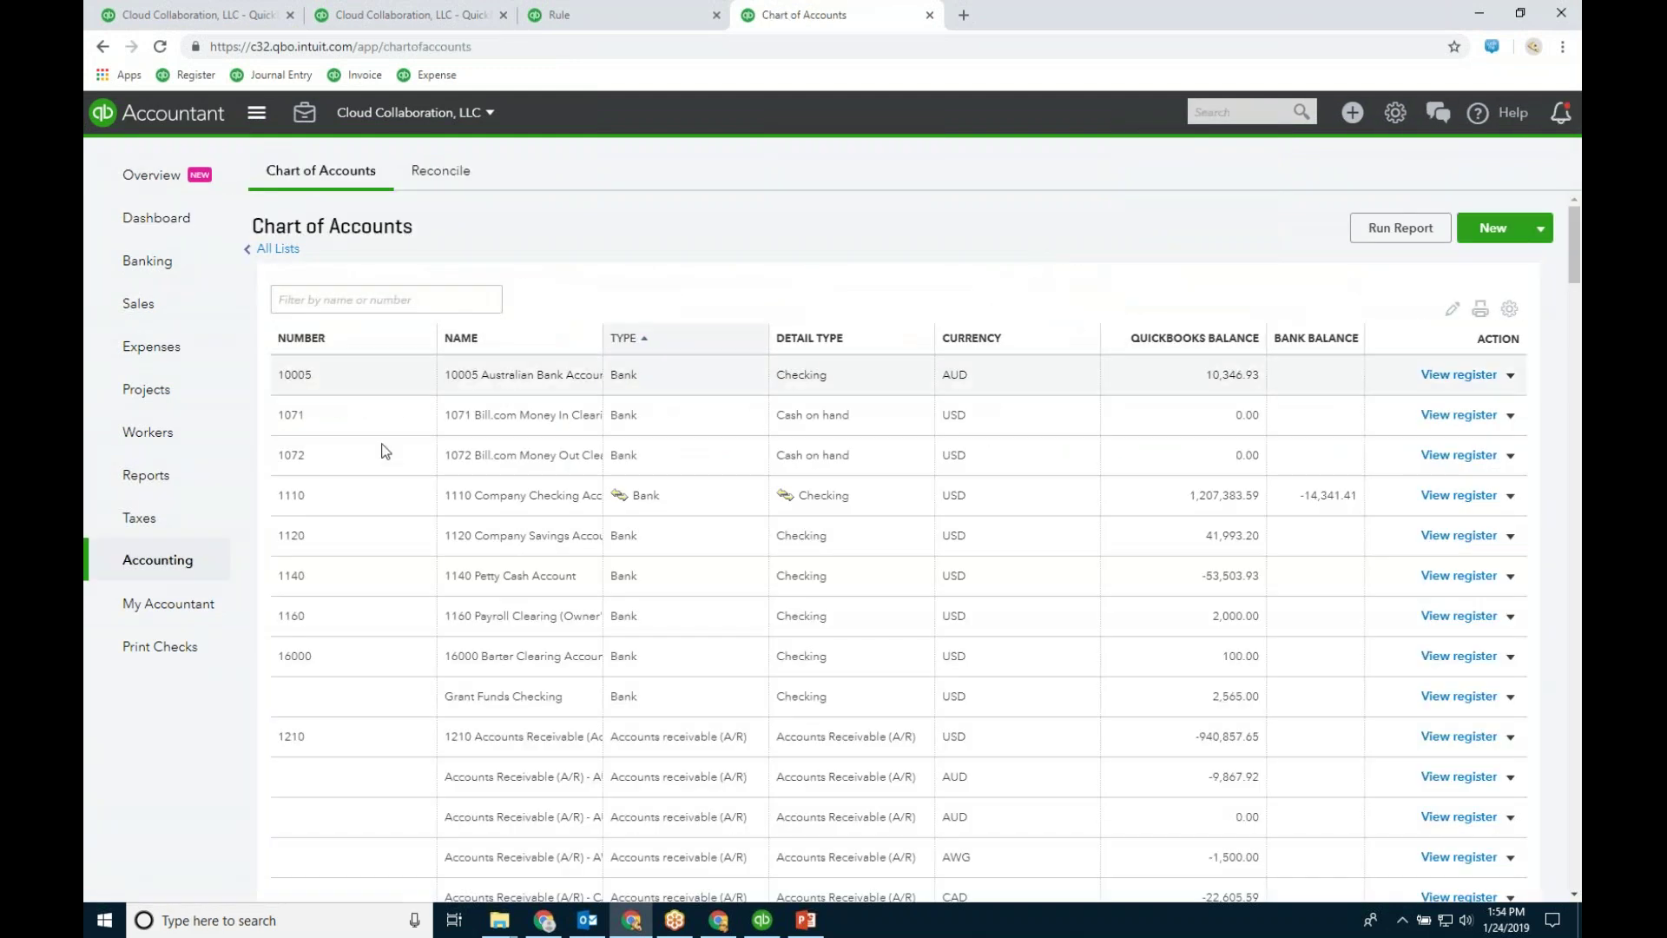
pyautogui.scroll(-1, 342, 786)
pyautogui.scroll(-3, 342, 786)
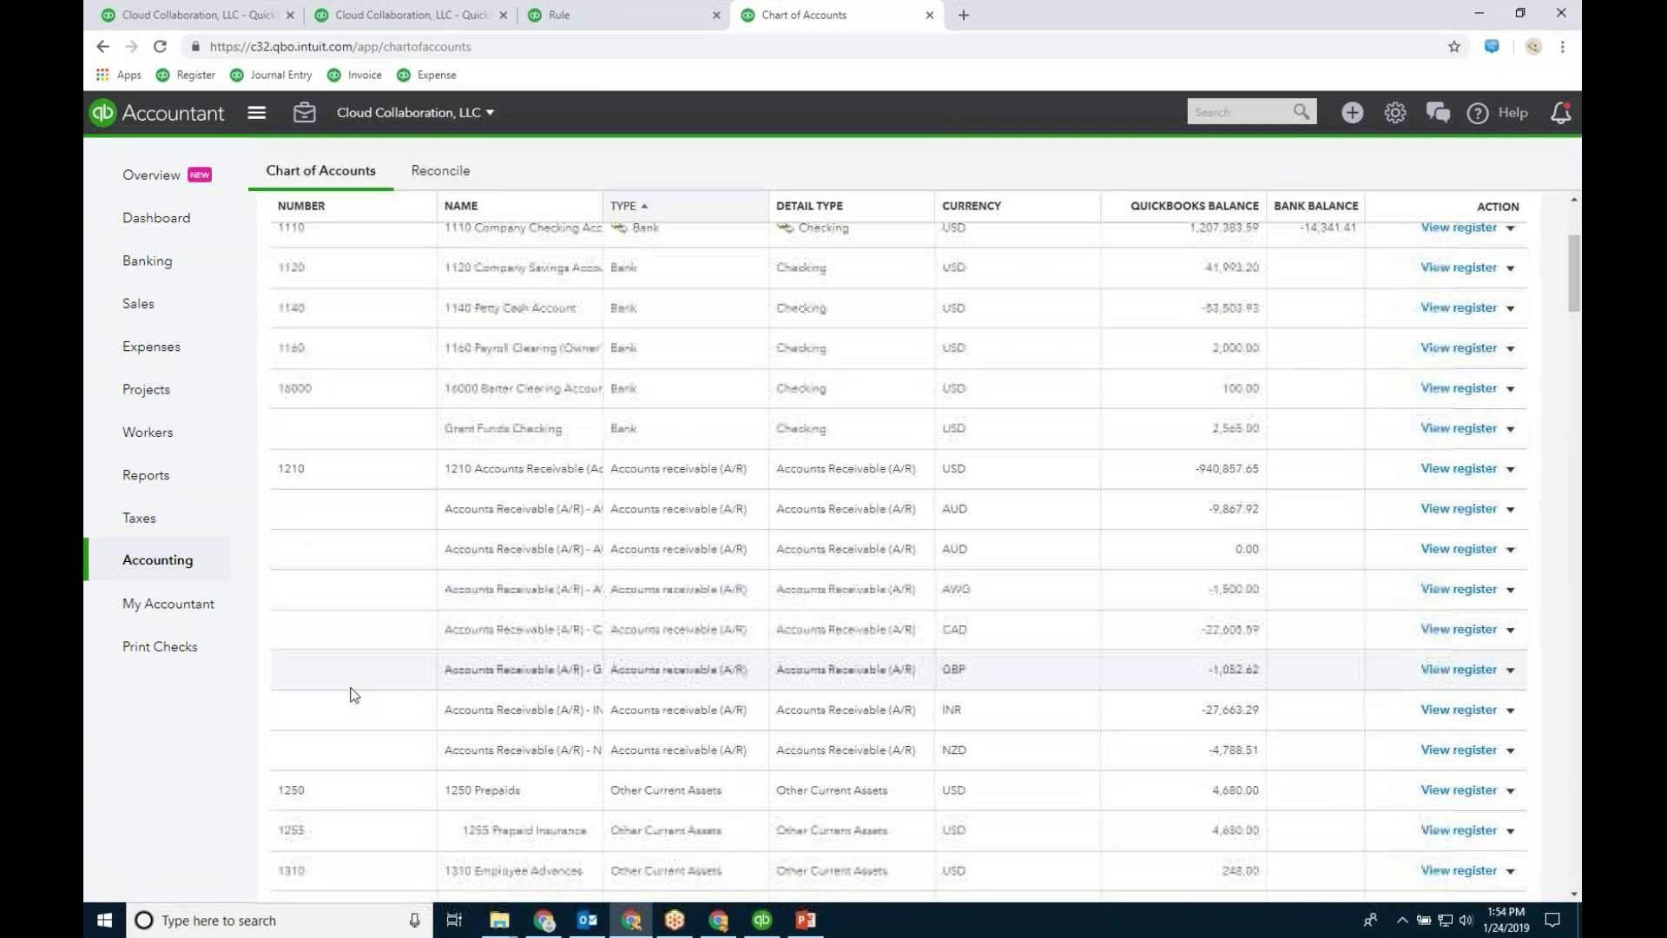
pyautogui.scroll(4, 370, 629)
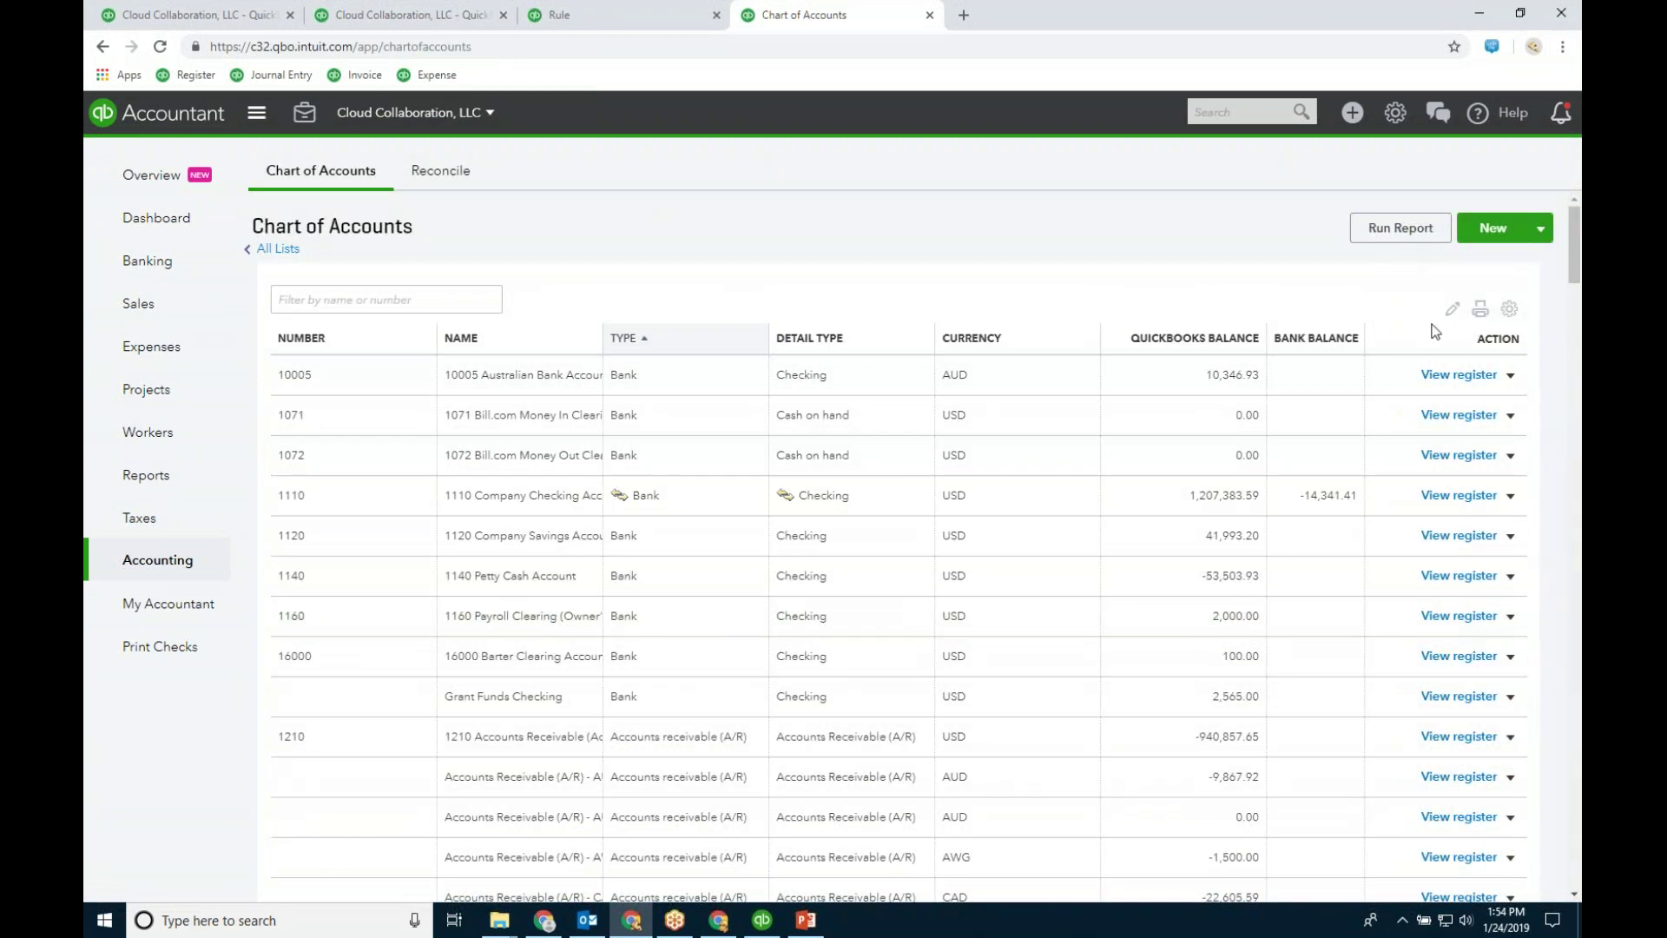
pyautogui.scroll(-5, 346, 730)
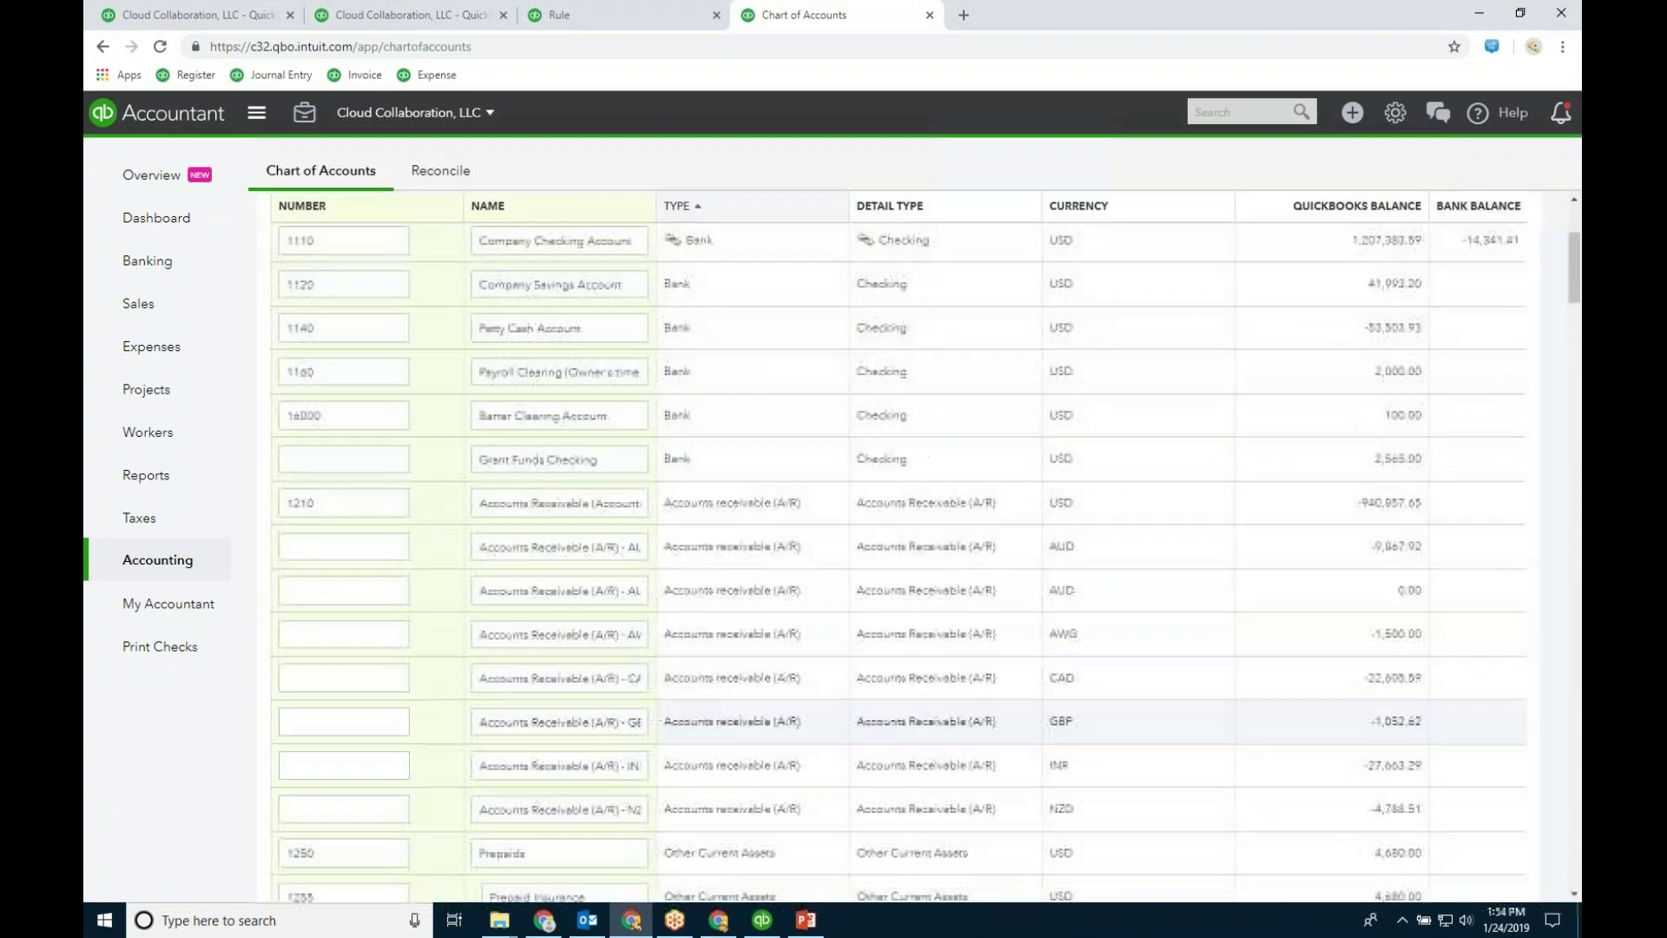
pyautogui.scroll(-4, 350, 740)
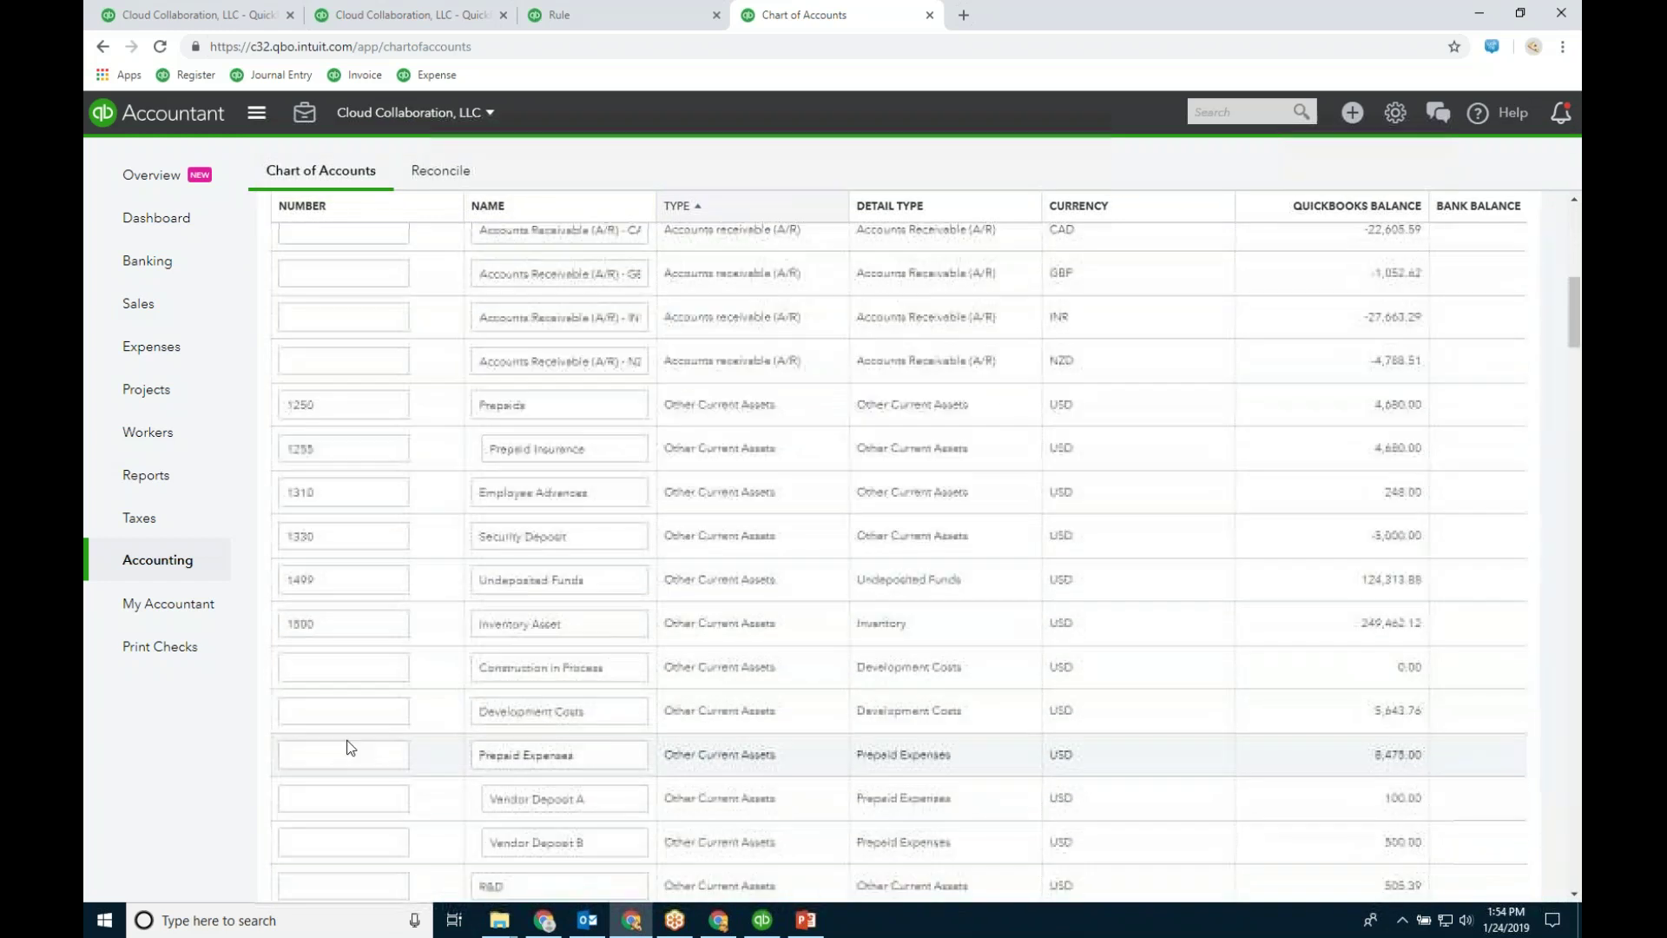
pyautogui.scroll(-6, 350, 740)
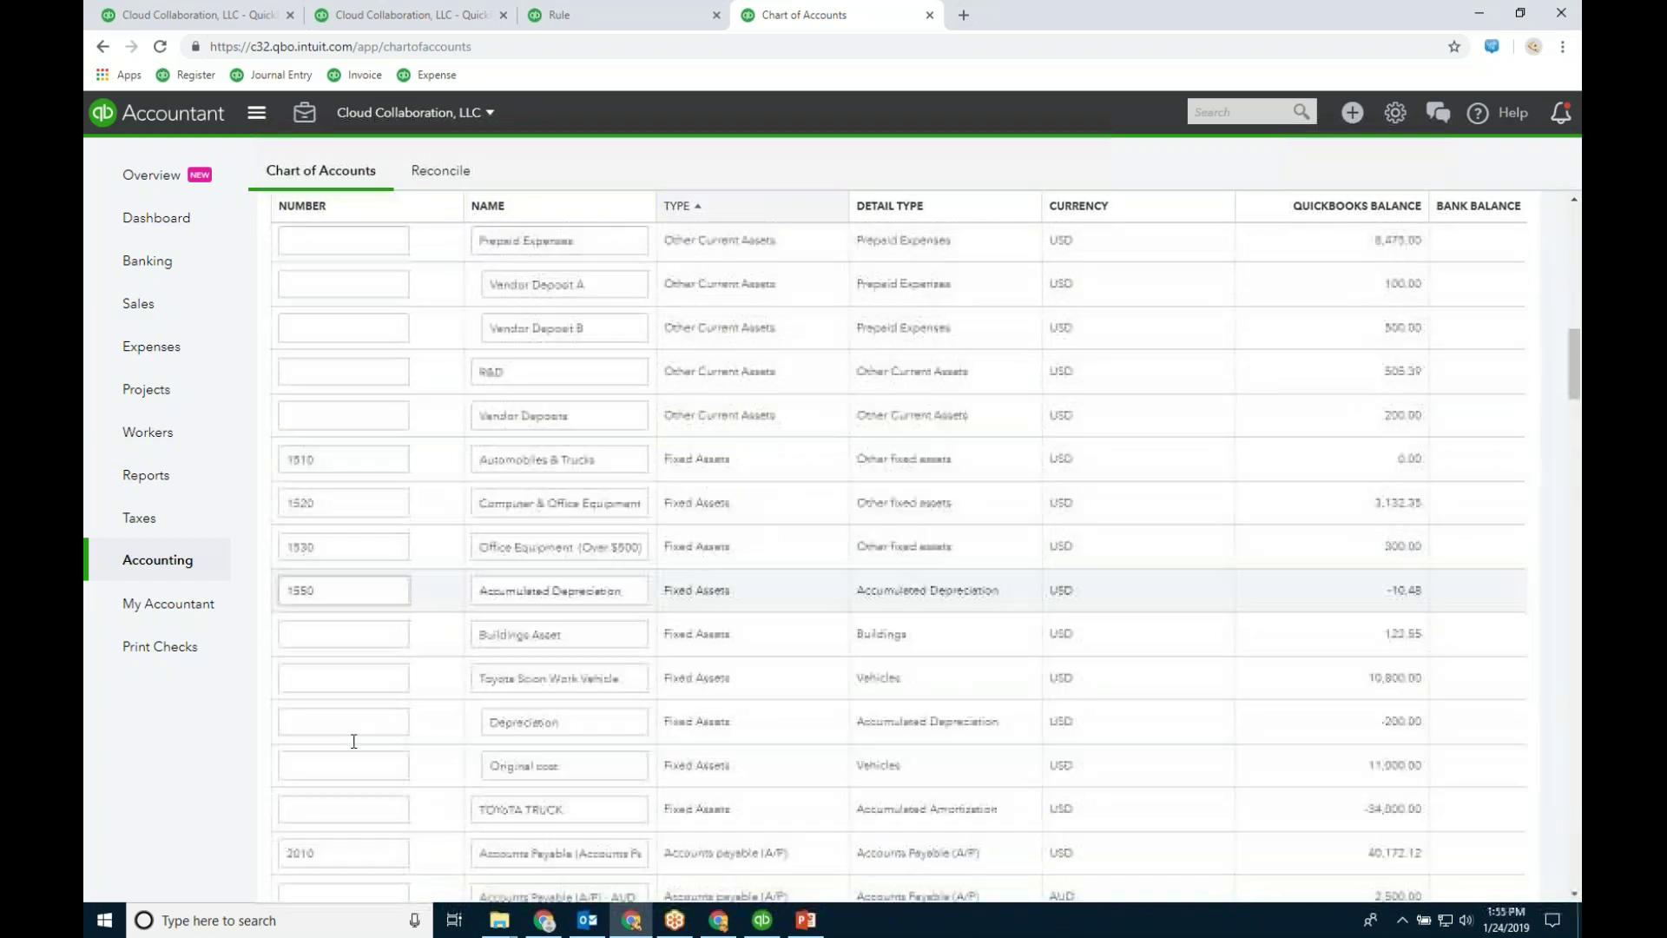
pyautogui.scroll(-7, 353, 742)
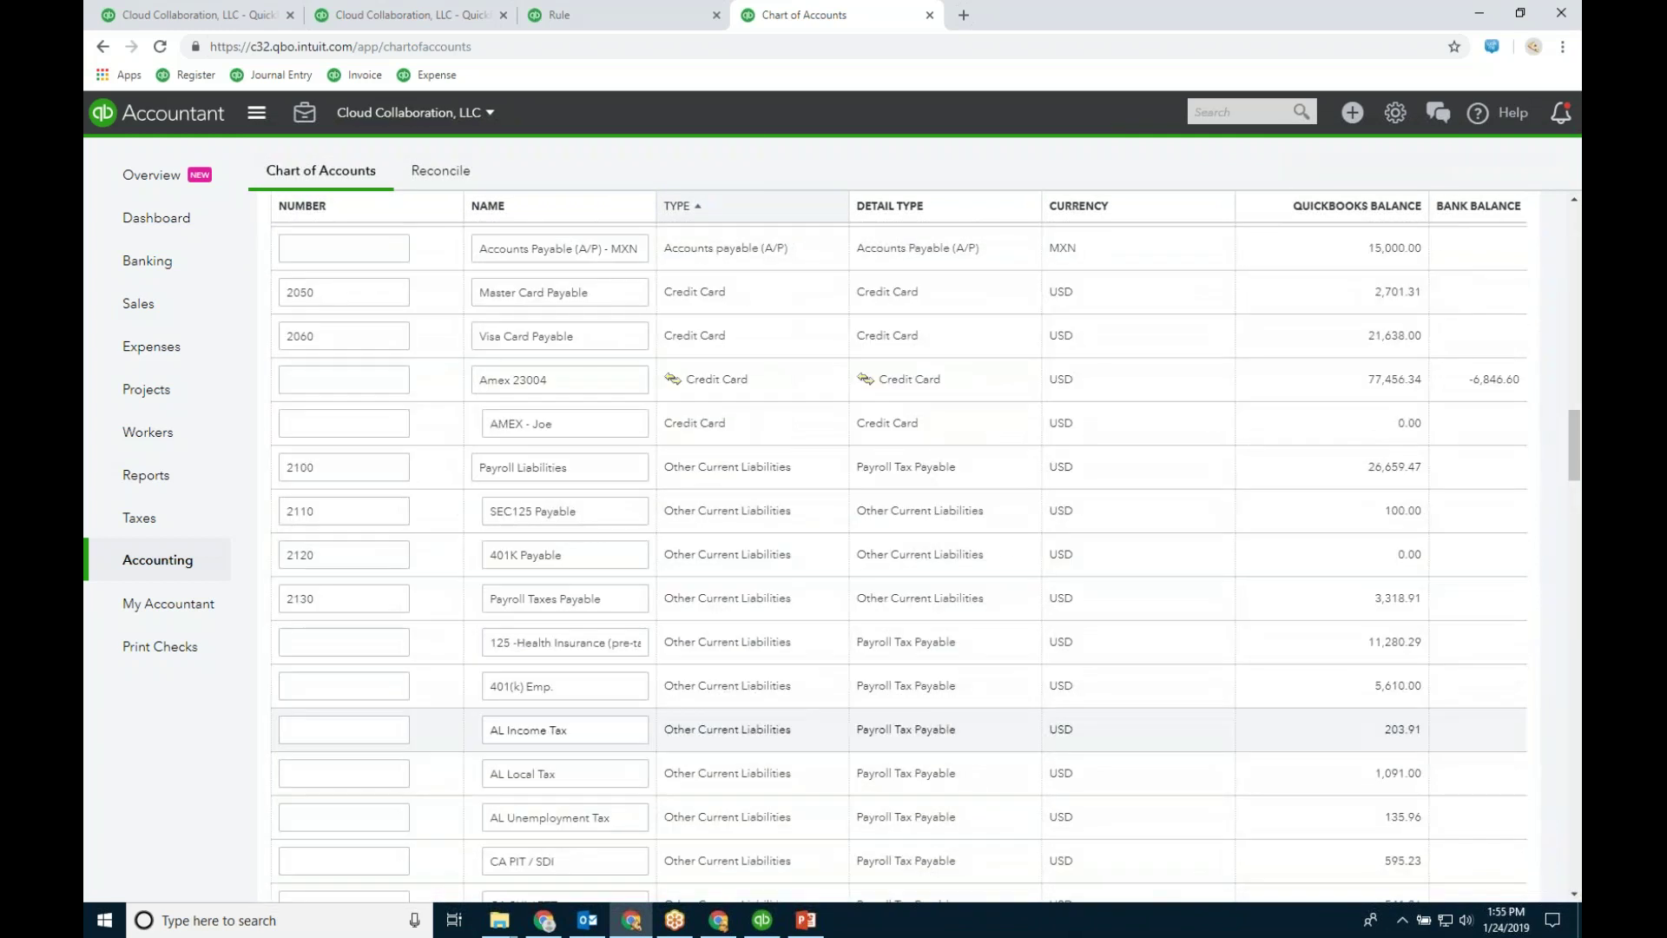
pyautogui.scroll(15, 421, 608)
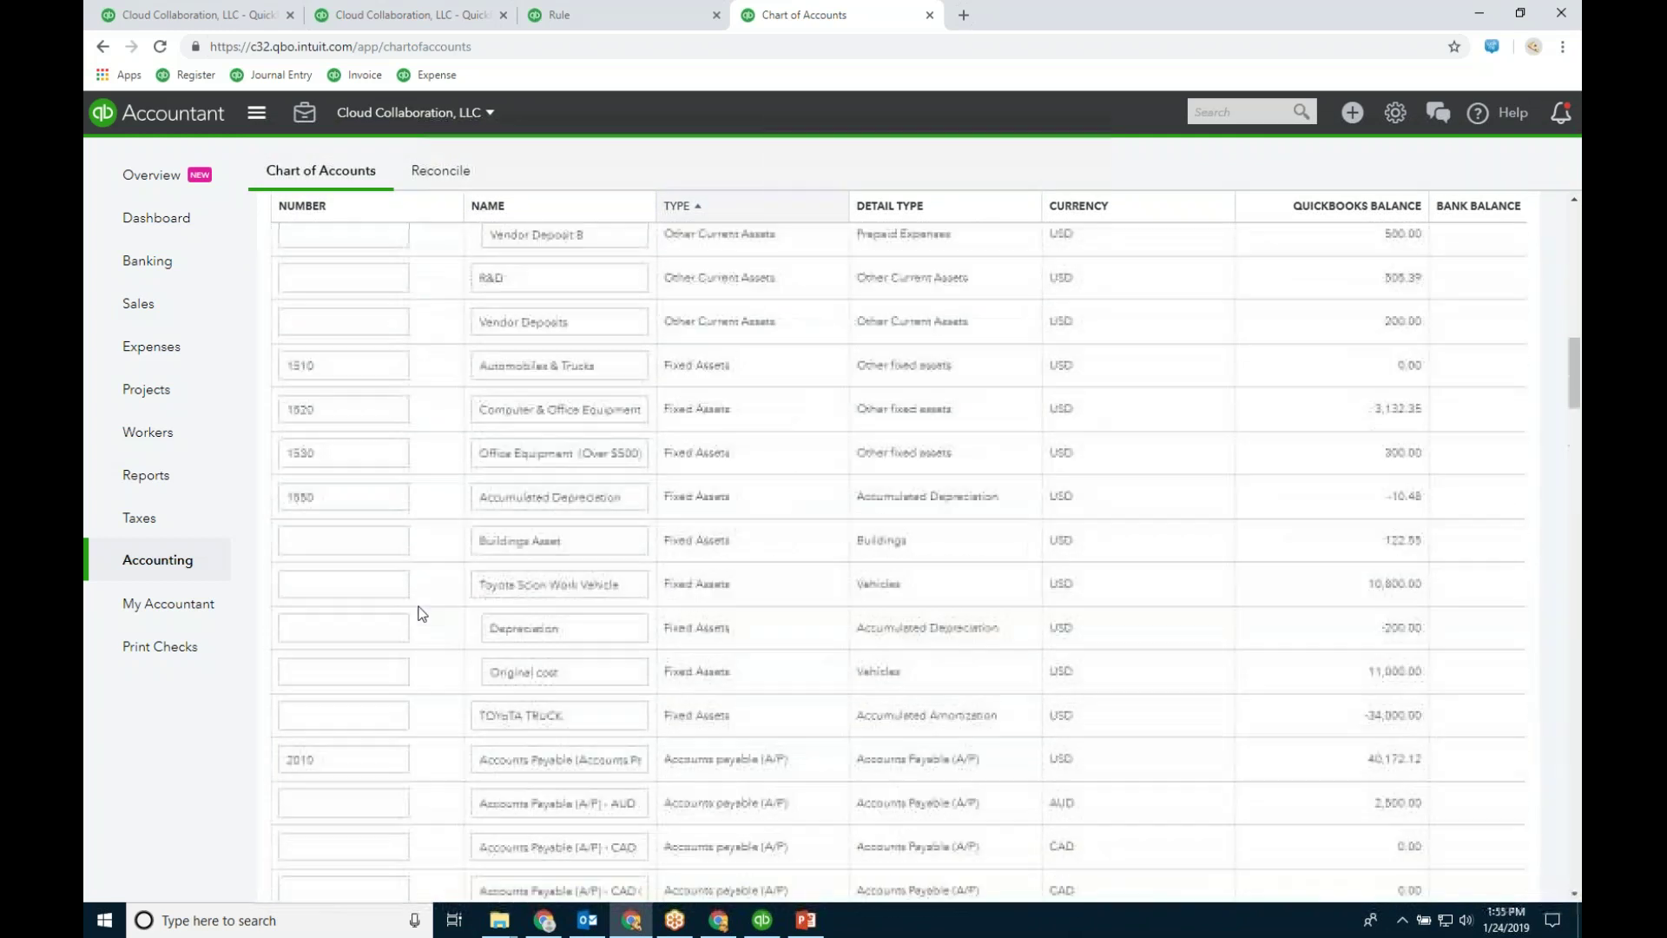
pyautogui.scroll(1, 420, 613)
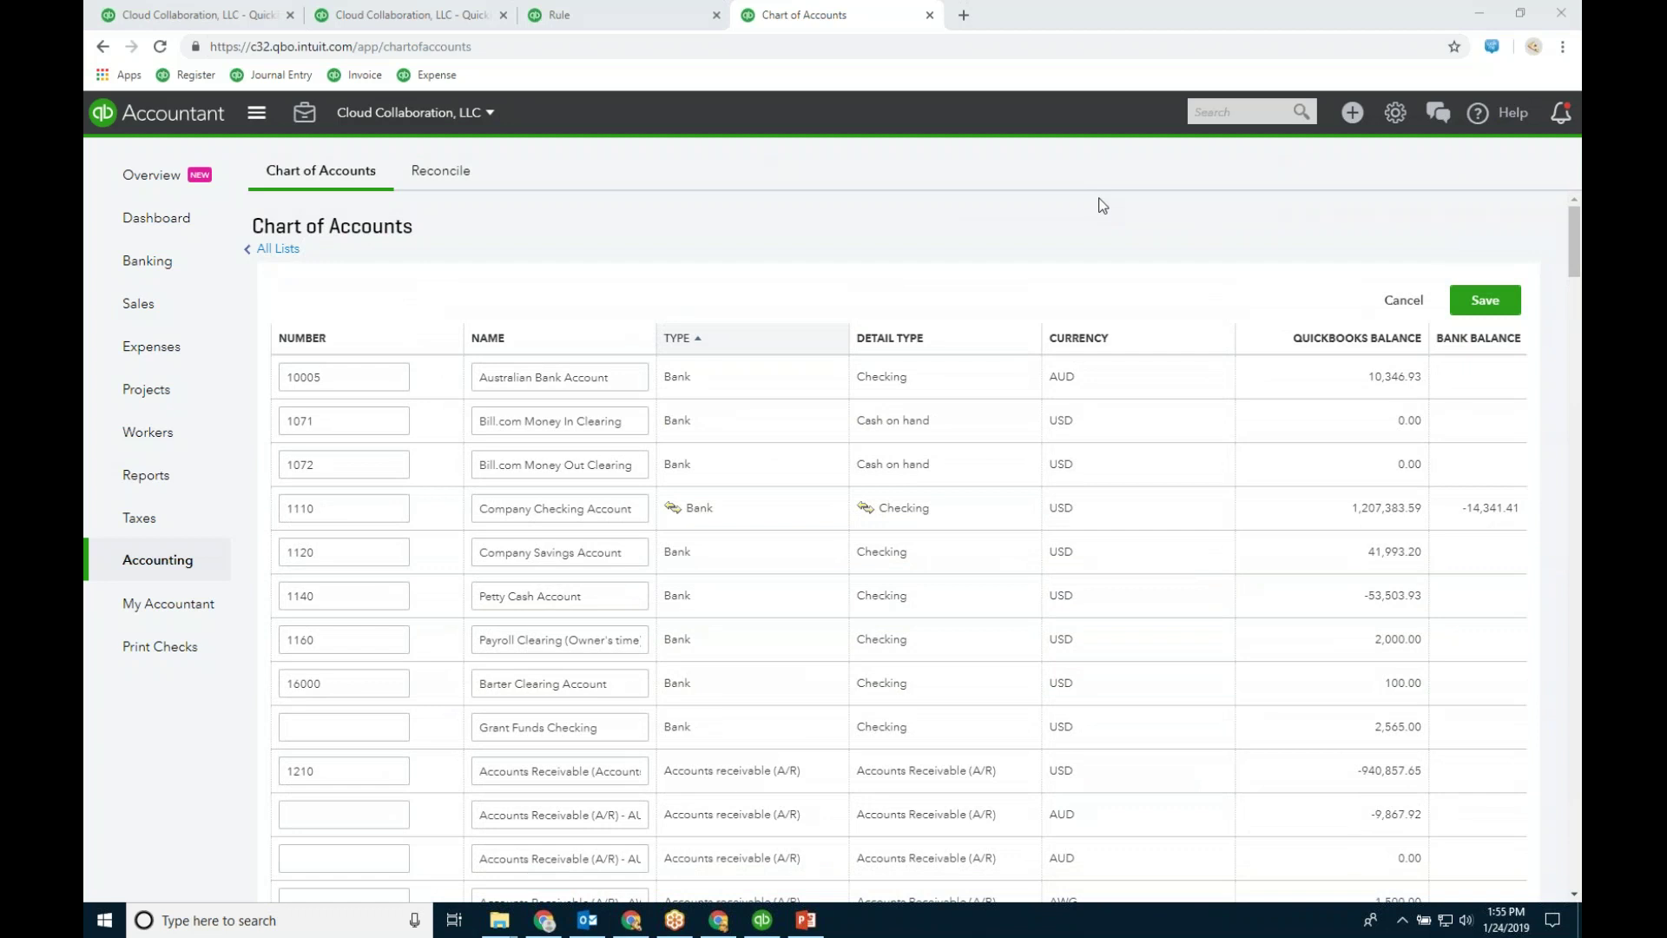
pyautogui.click(1414, 299)
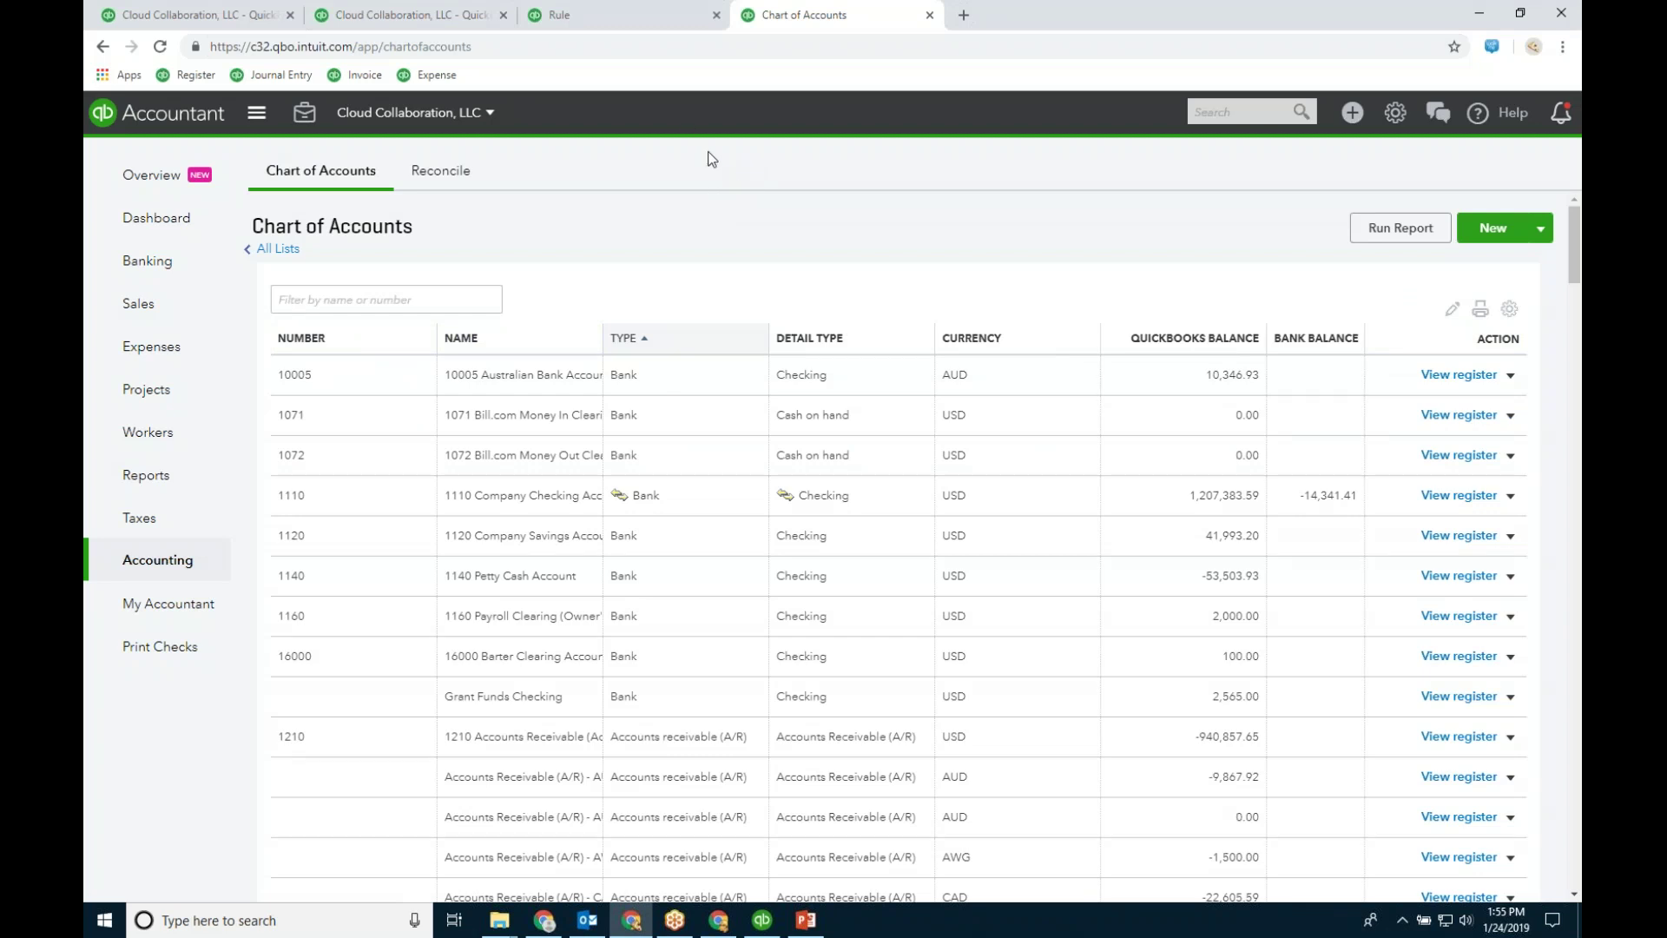
# Step: On the Amazon Big rule tab, look through the category account choices
pyautogui.click(647, 19)
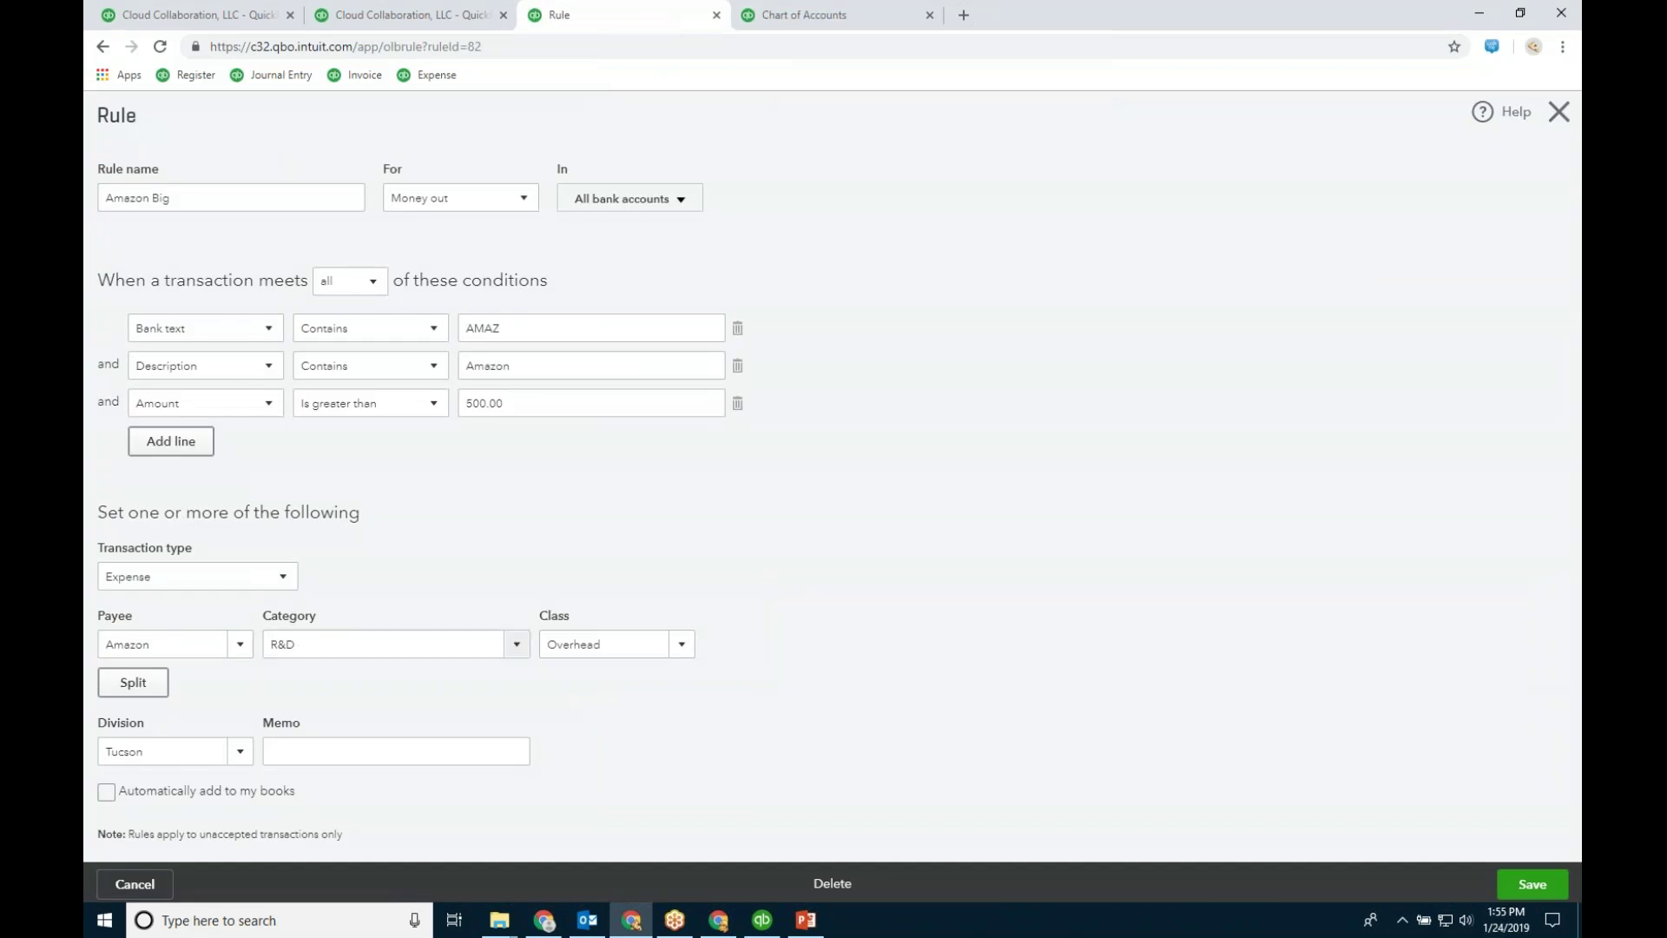
pyautogui.click(296, 644)
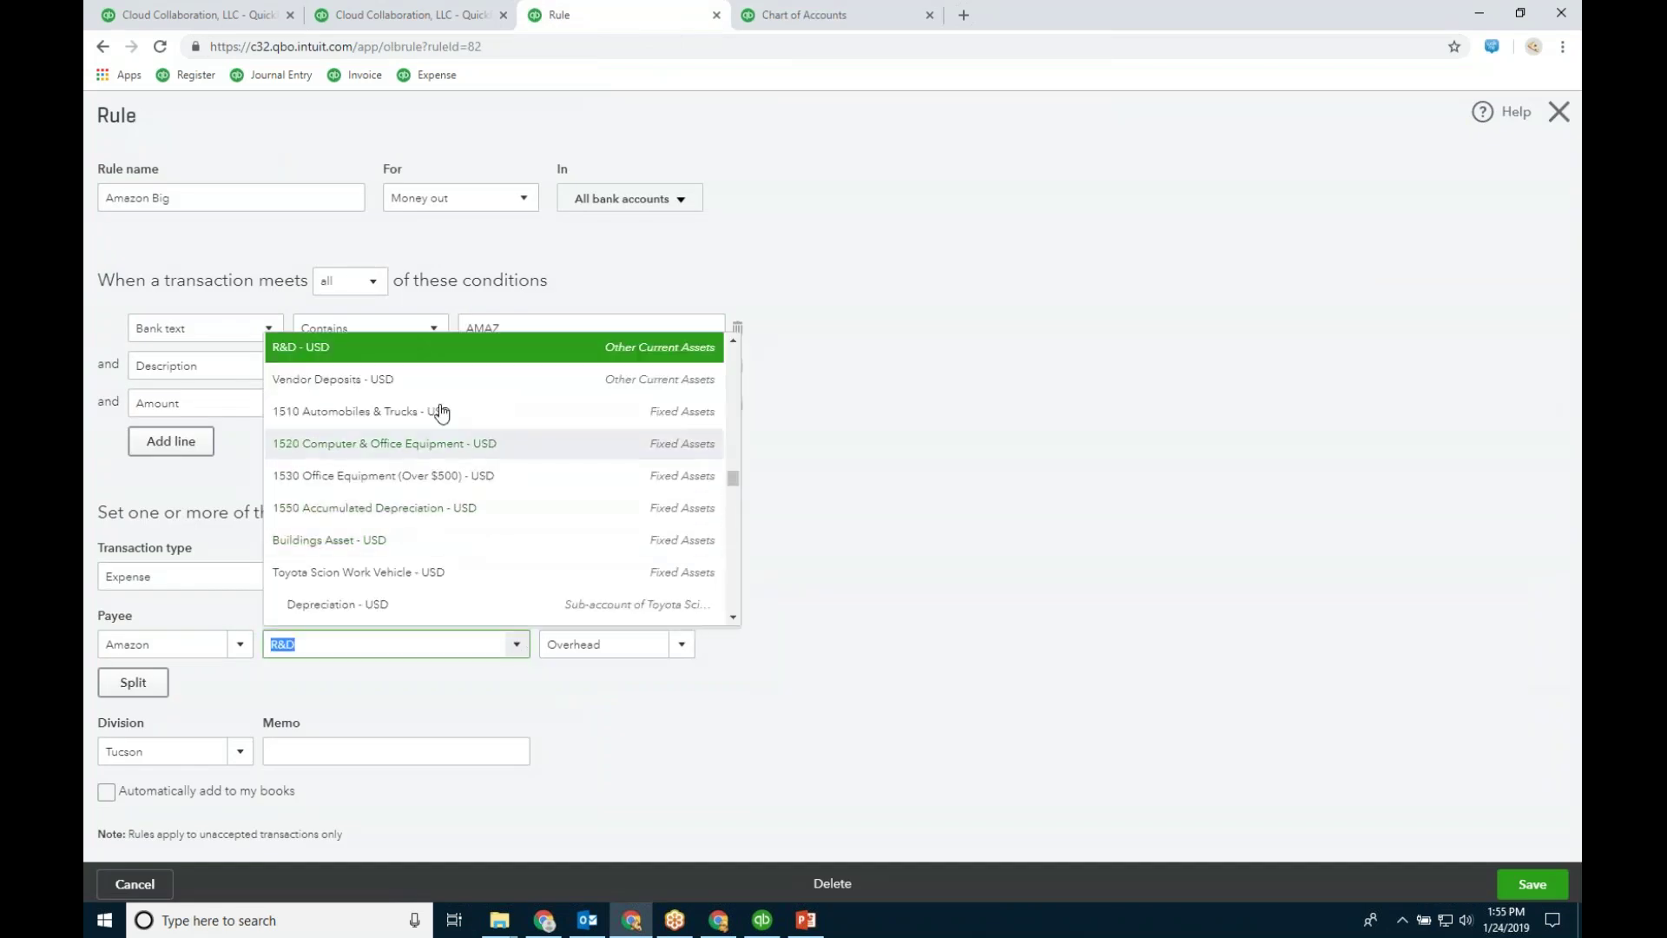
pyautogui.scroll(-1, 340, 488)
pyautogui.scroll(3, 334, 408)
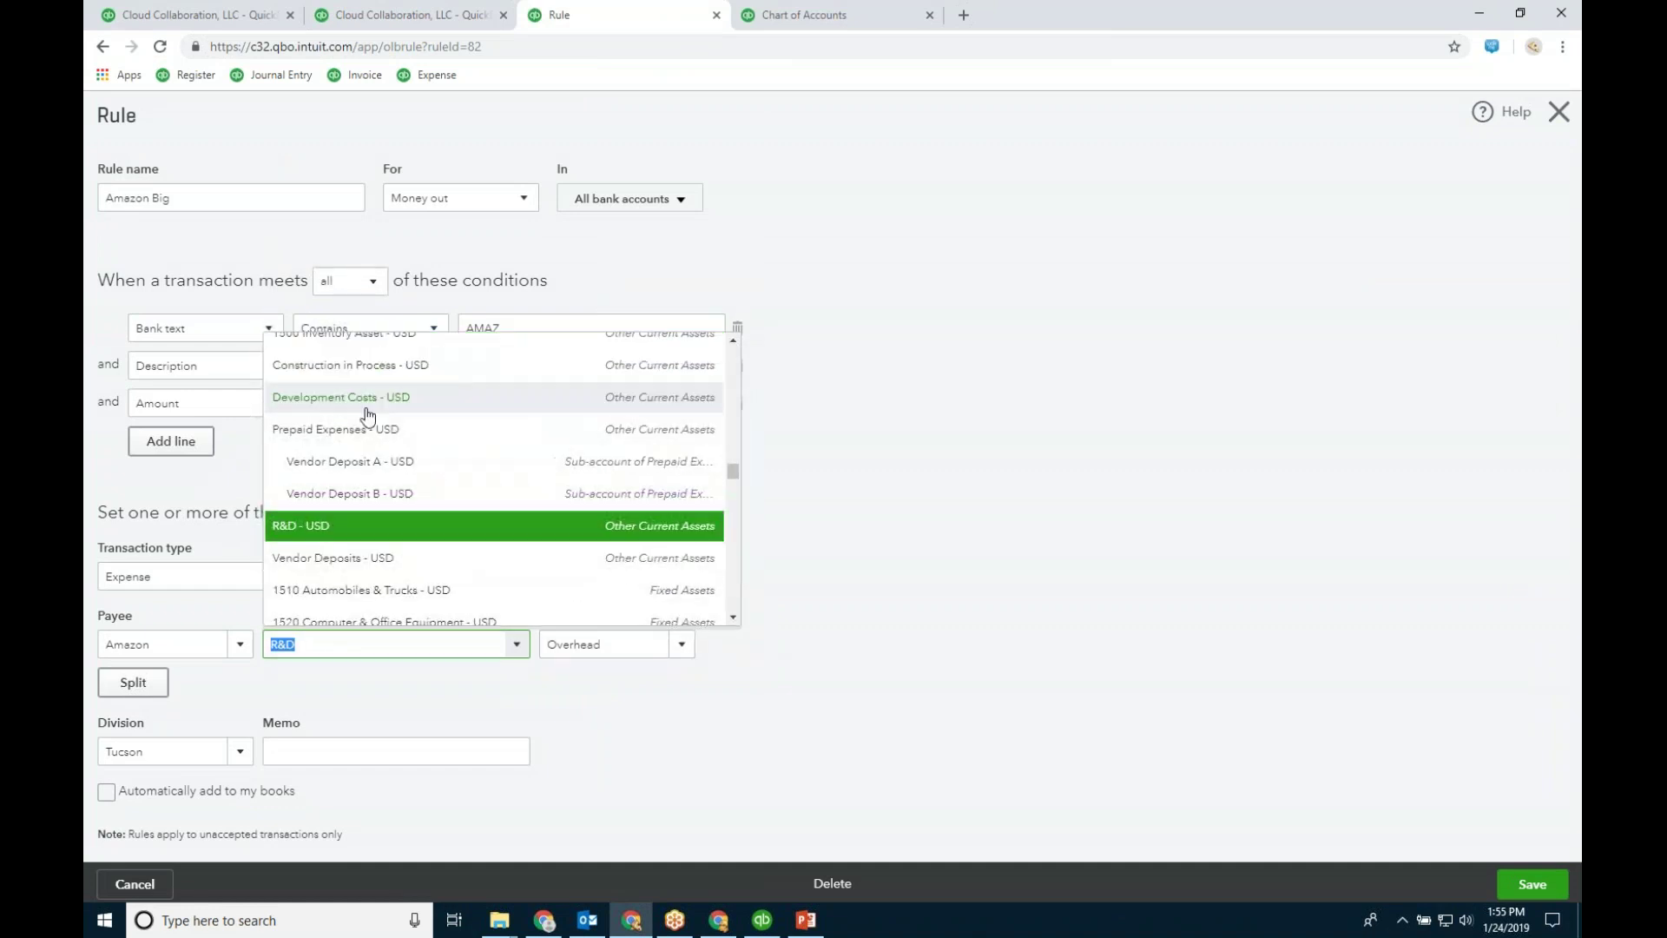
# Step: Filter the Chart of Accounts for R&D and give that account number 10255
pyautogui.click(821, 16)
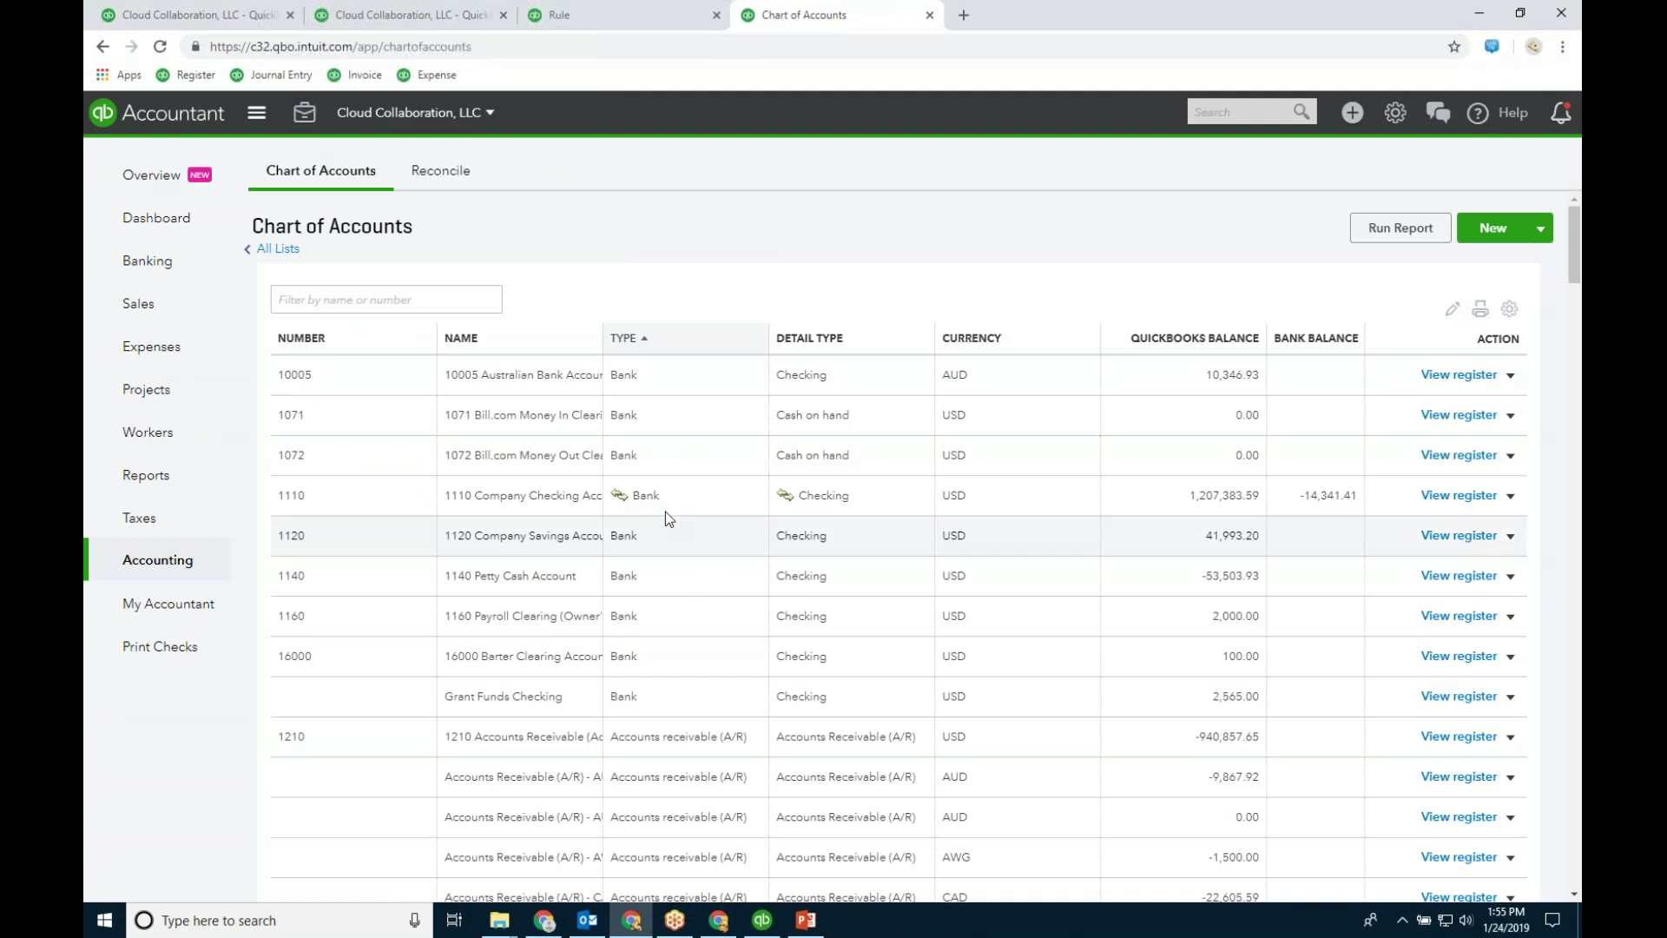
pyautogui.click(439, 303)
pyautogui.write('R')
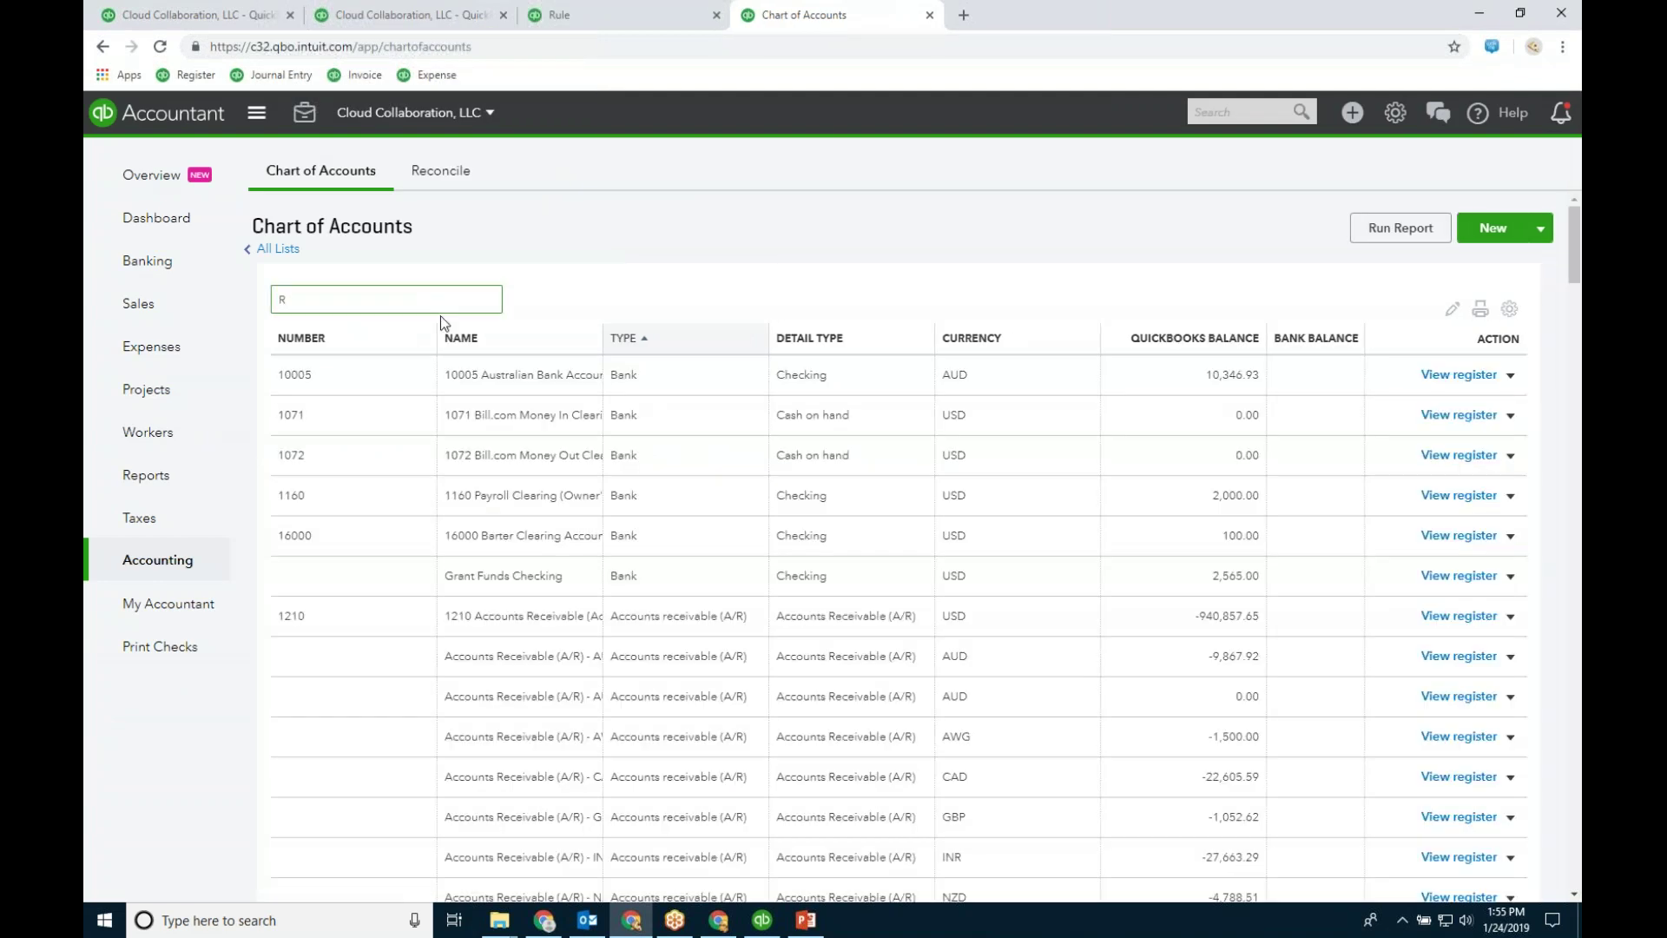
pyautogui.write('&D')
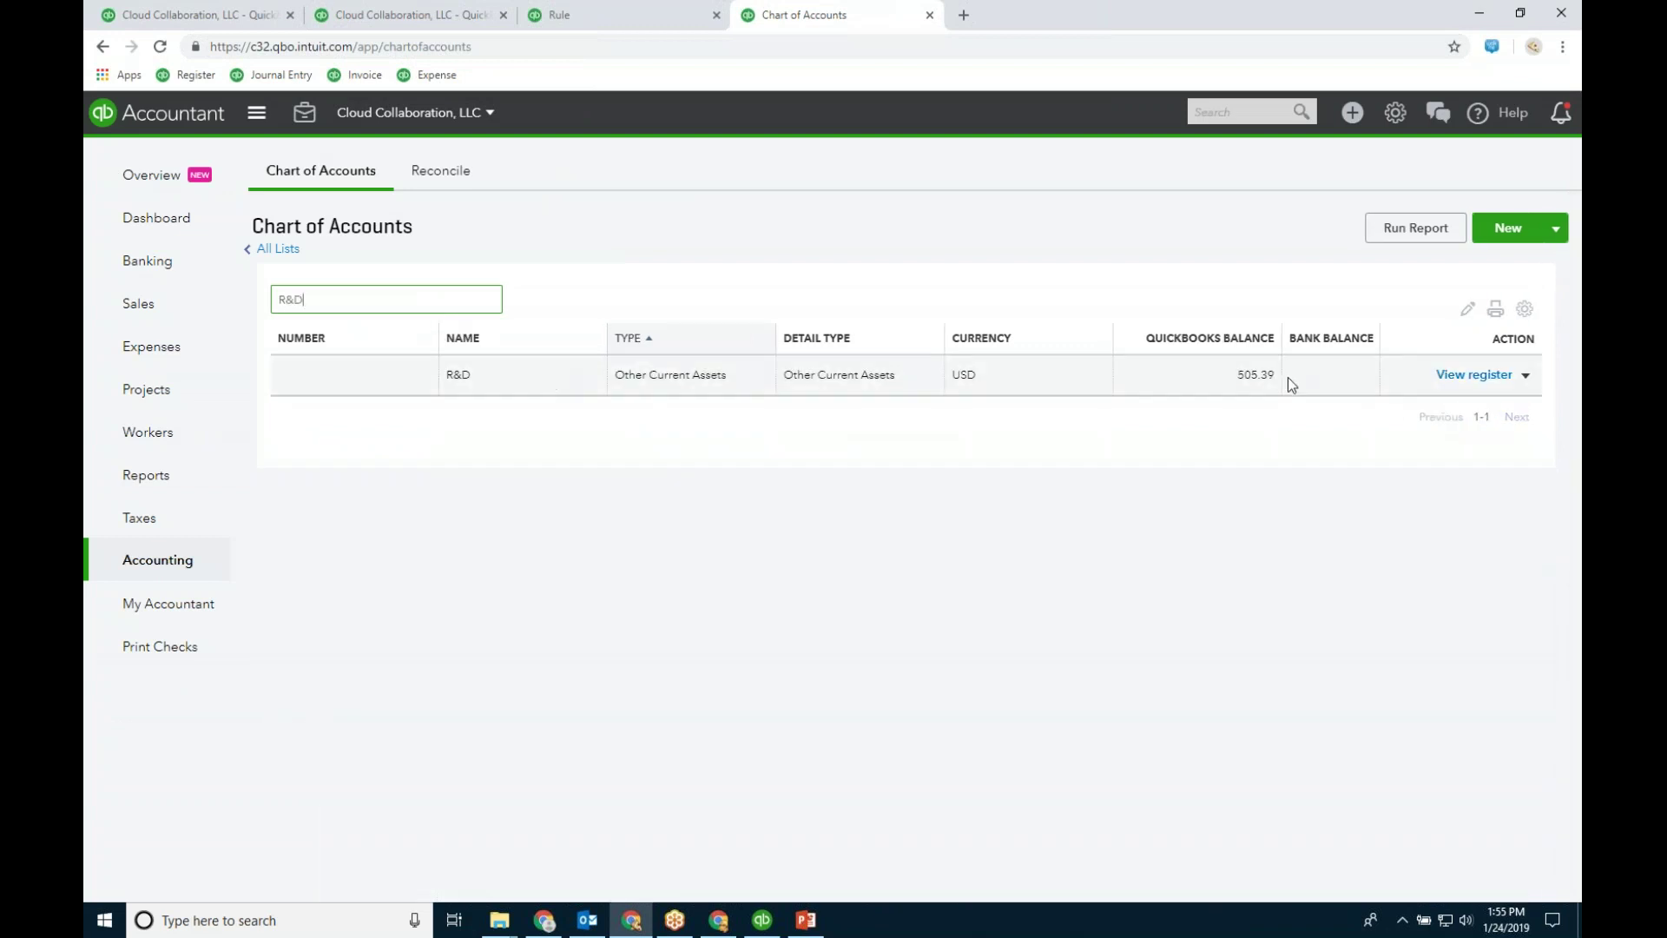
pyautogui.click(1525, 376)
pyautogui.click(1413, 404)
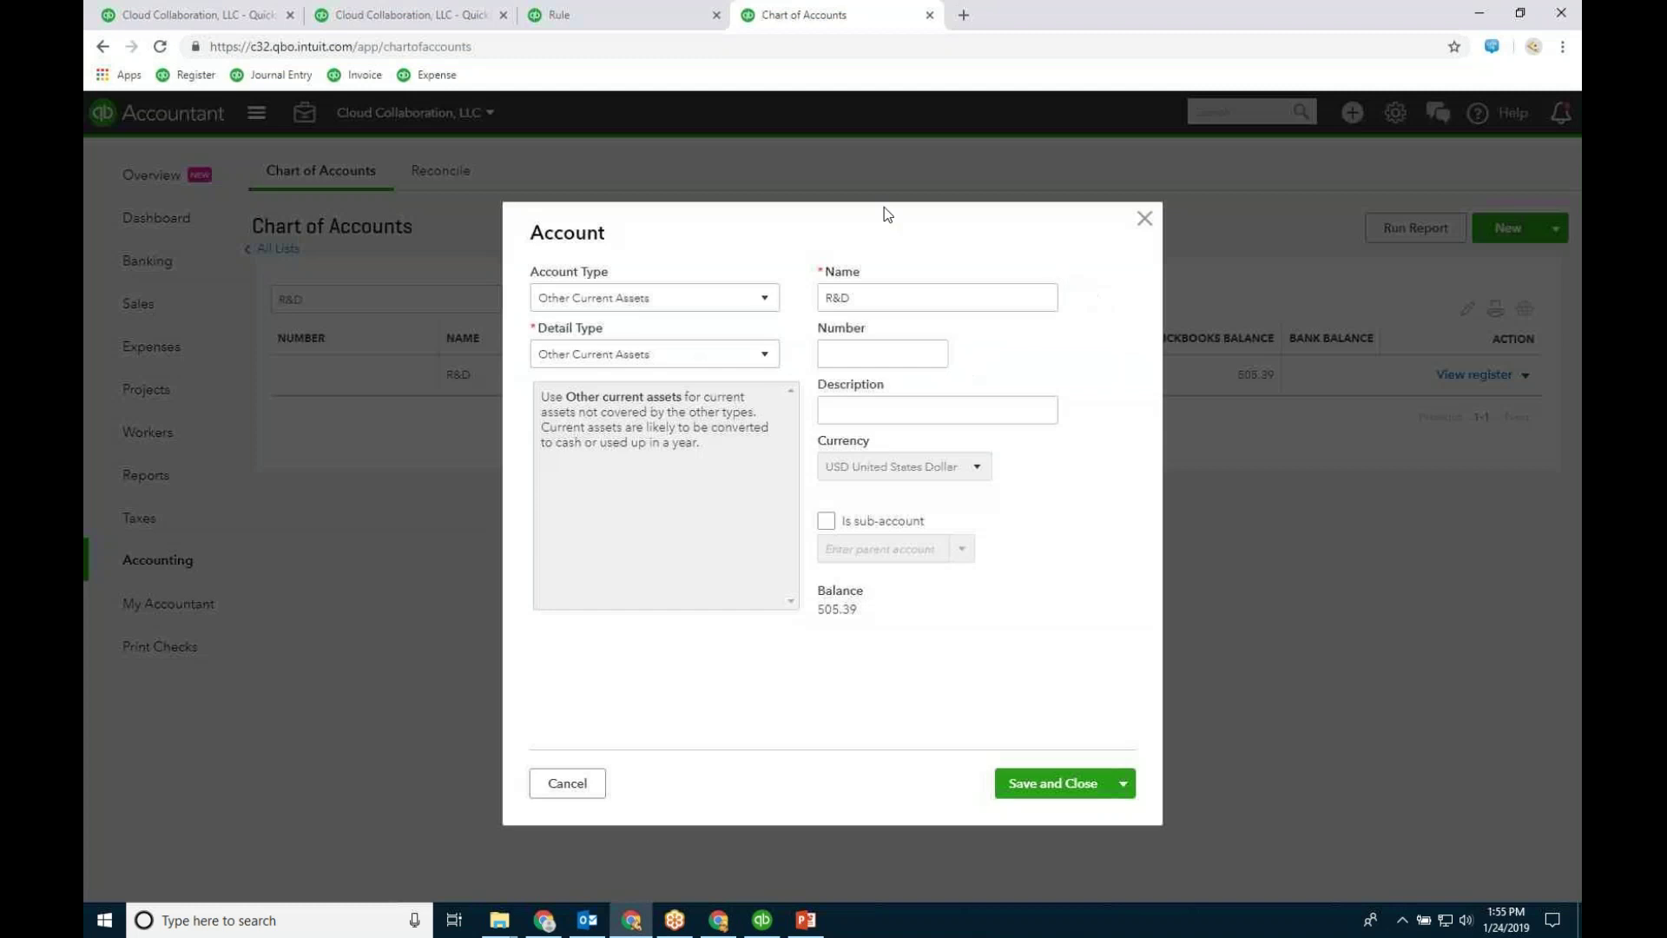
pyautogui.press('Tab')
pyautogui.write('10255')
pyautogui.click(1072, 785)
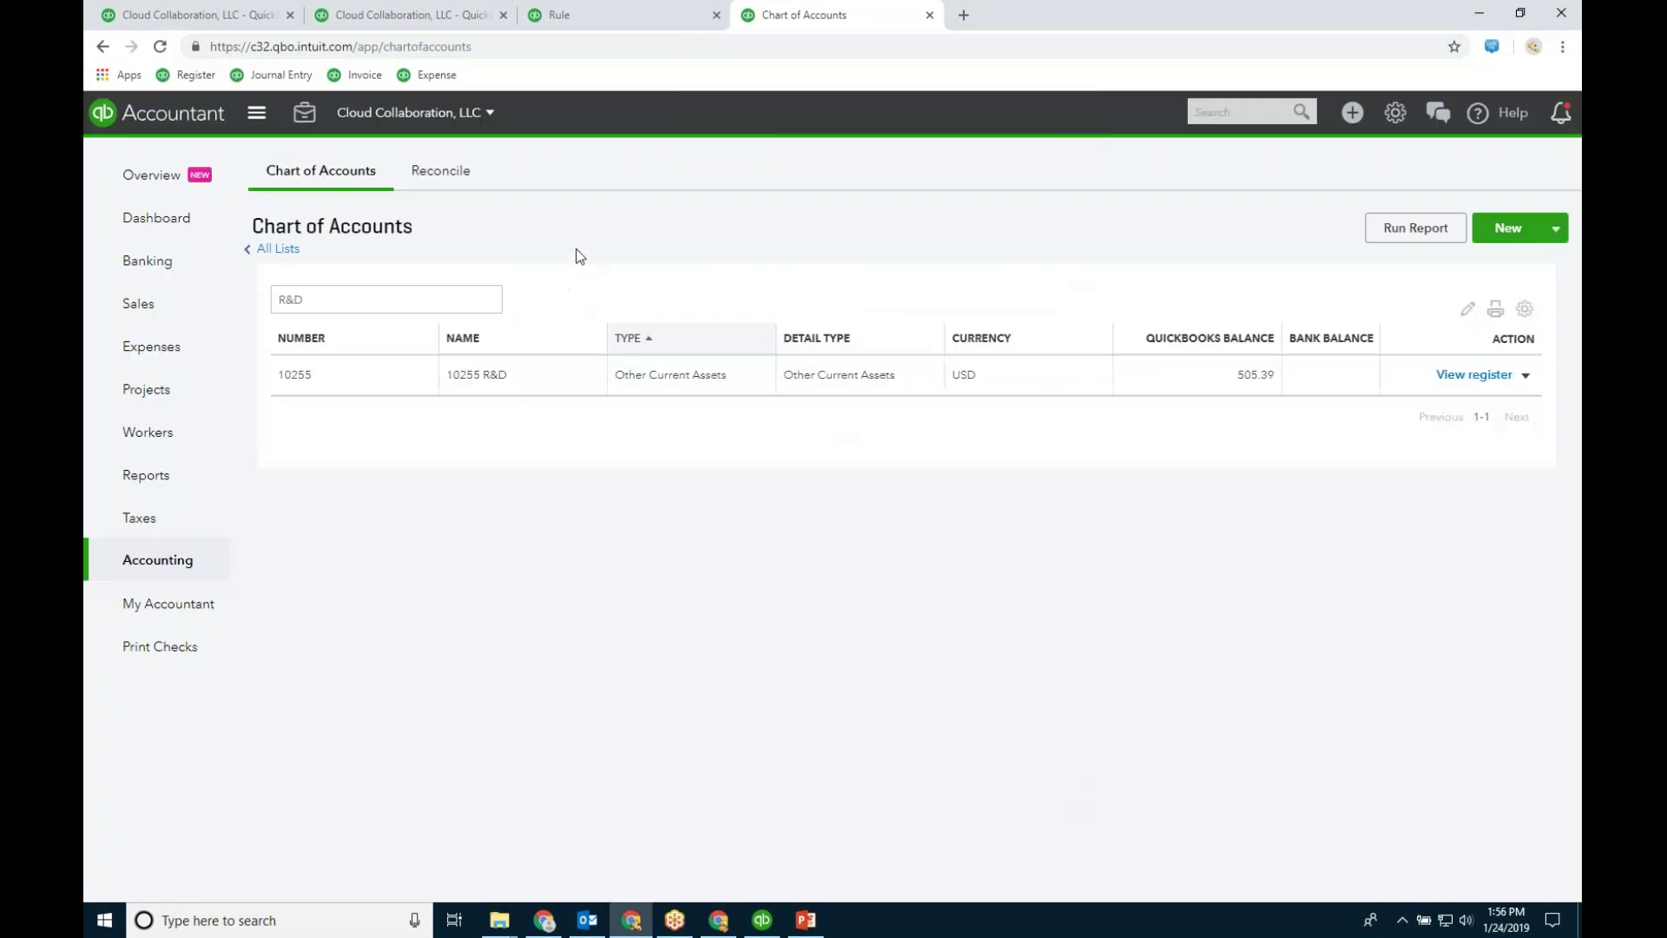
pyautogui.click(636, 17)
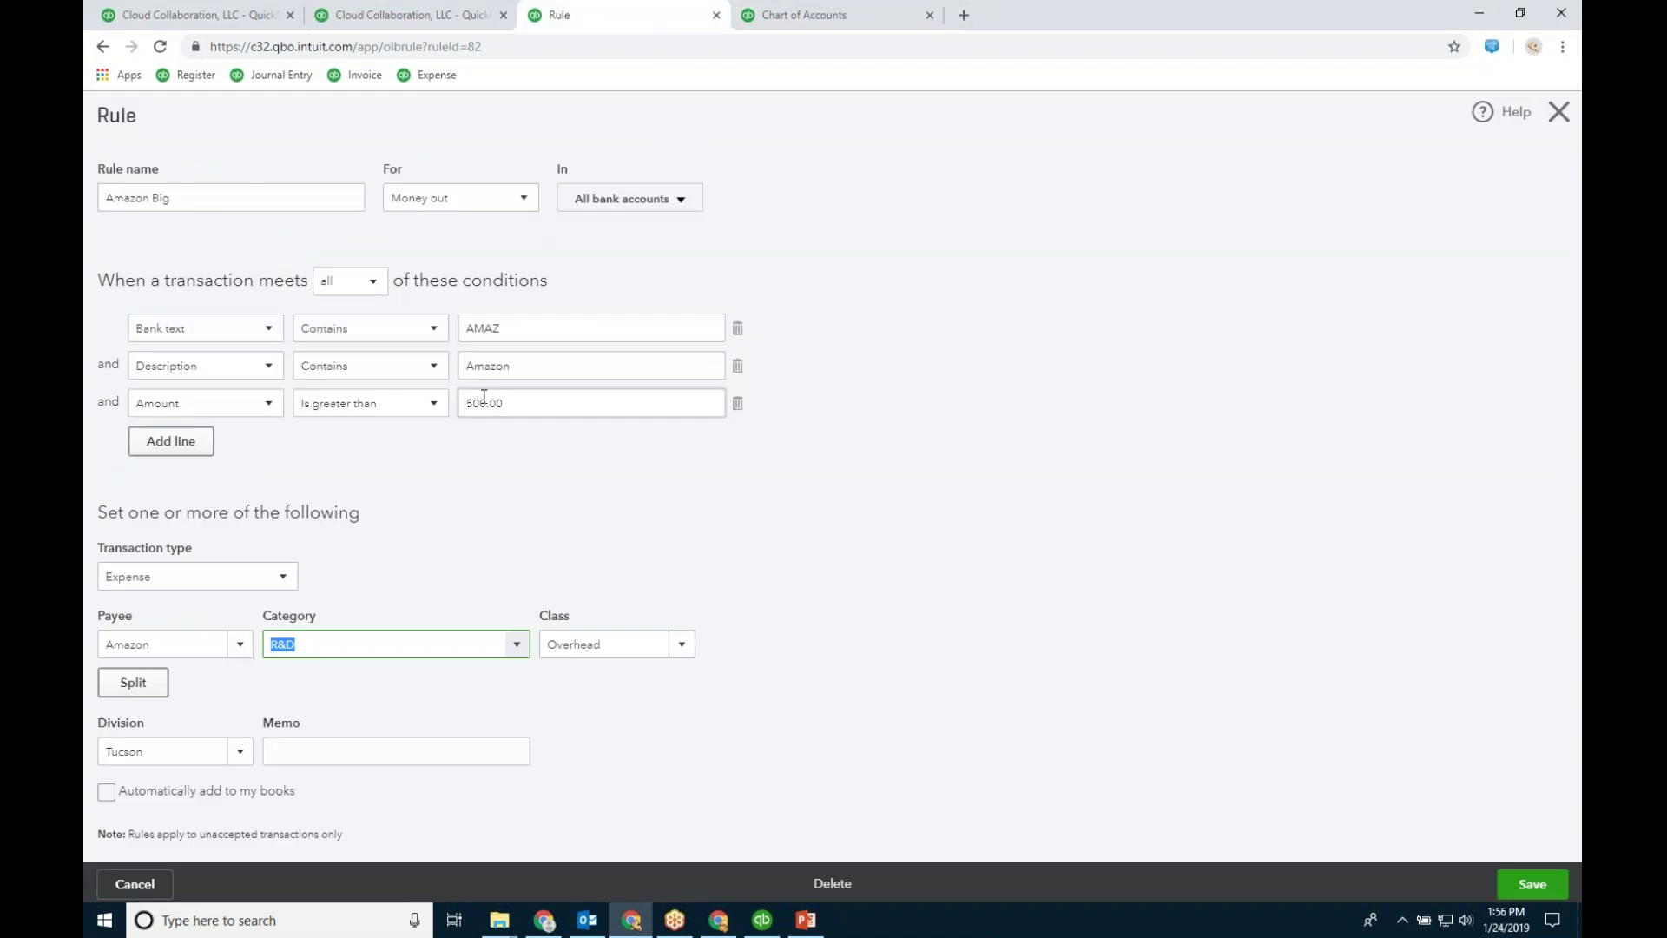
# Step: Reload the Amazon Big rule so its category reads 10255 R&D, then cancel it
pyautogui.click(160, 46)
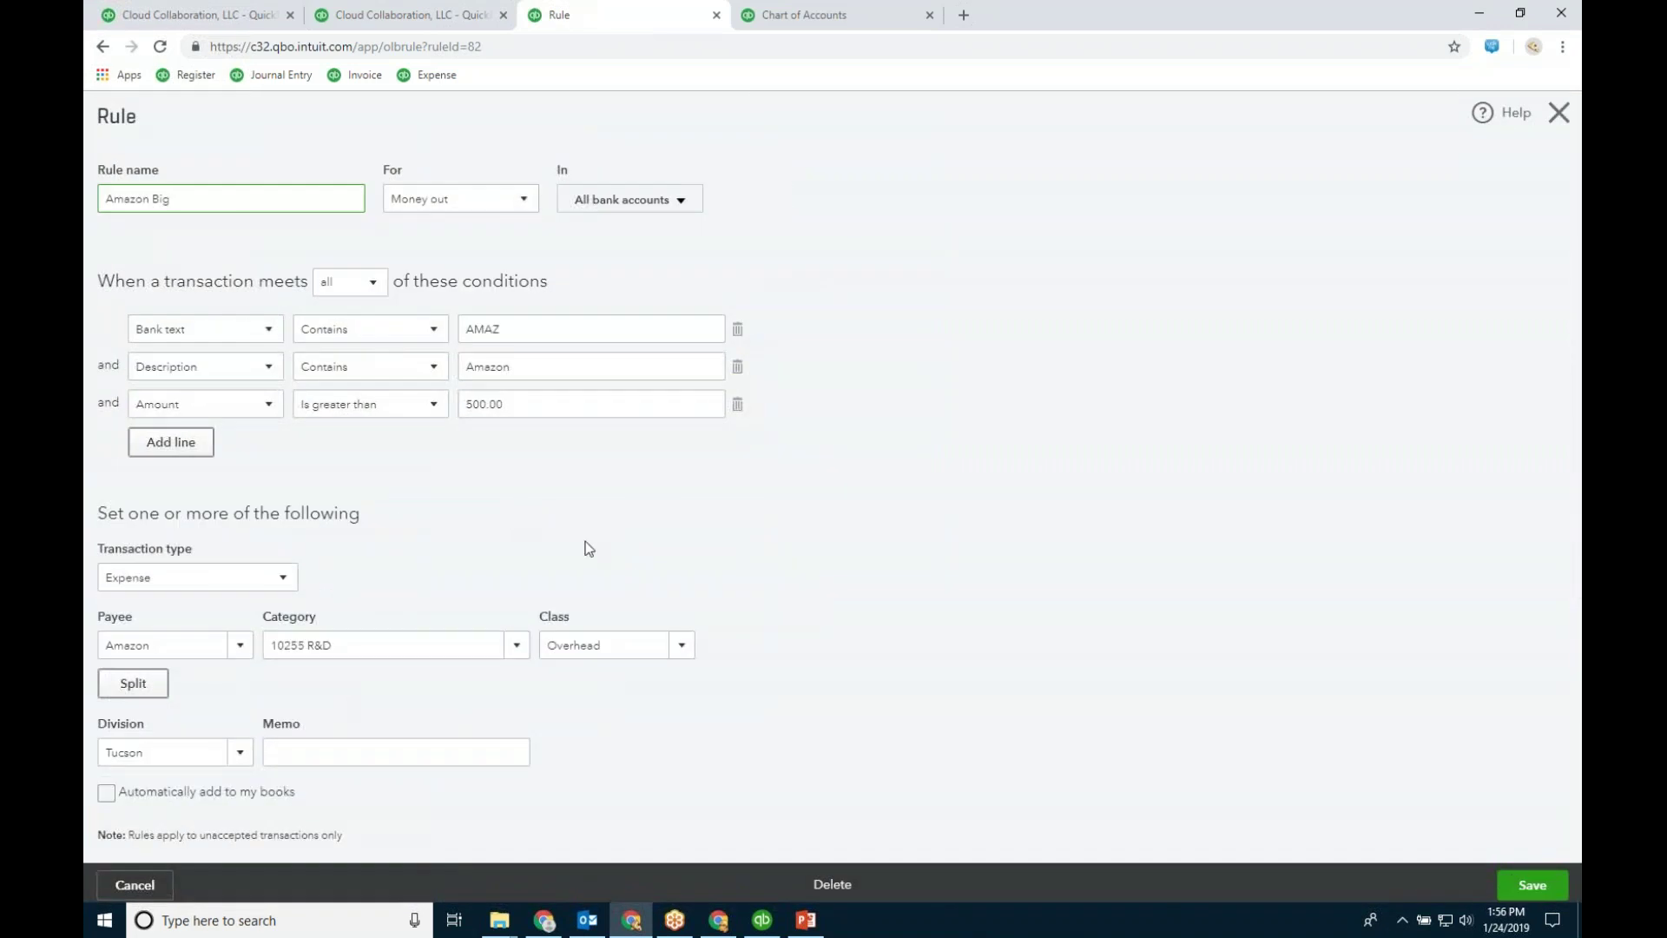
pyautogui.click(570, 492)
pyautogui.click(1535, 886)
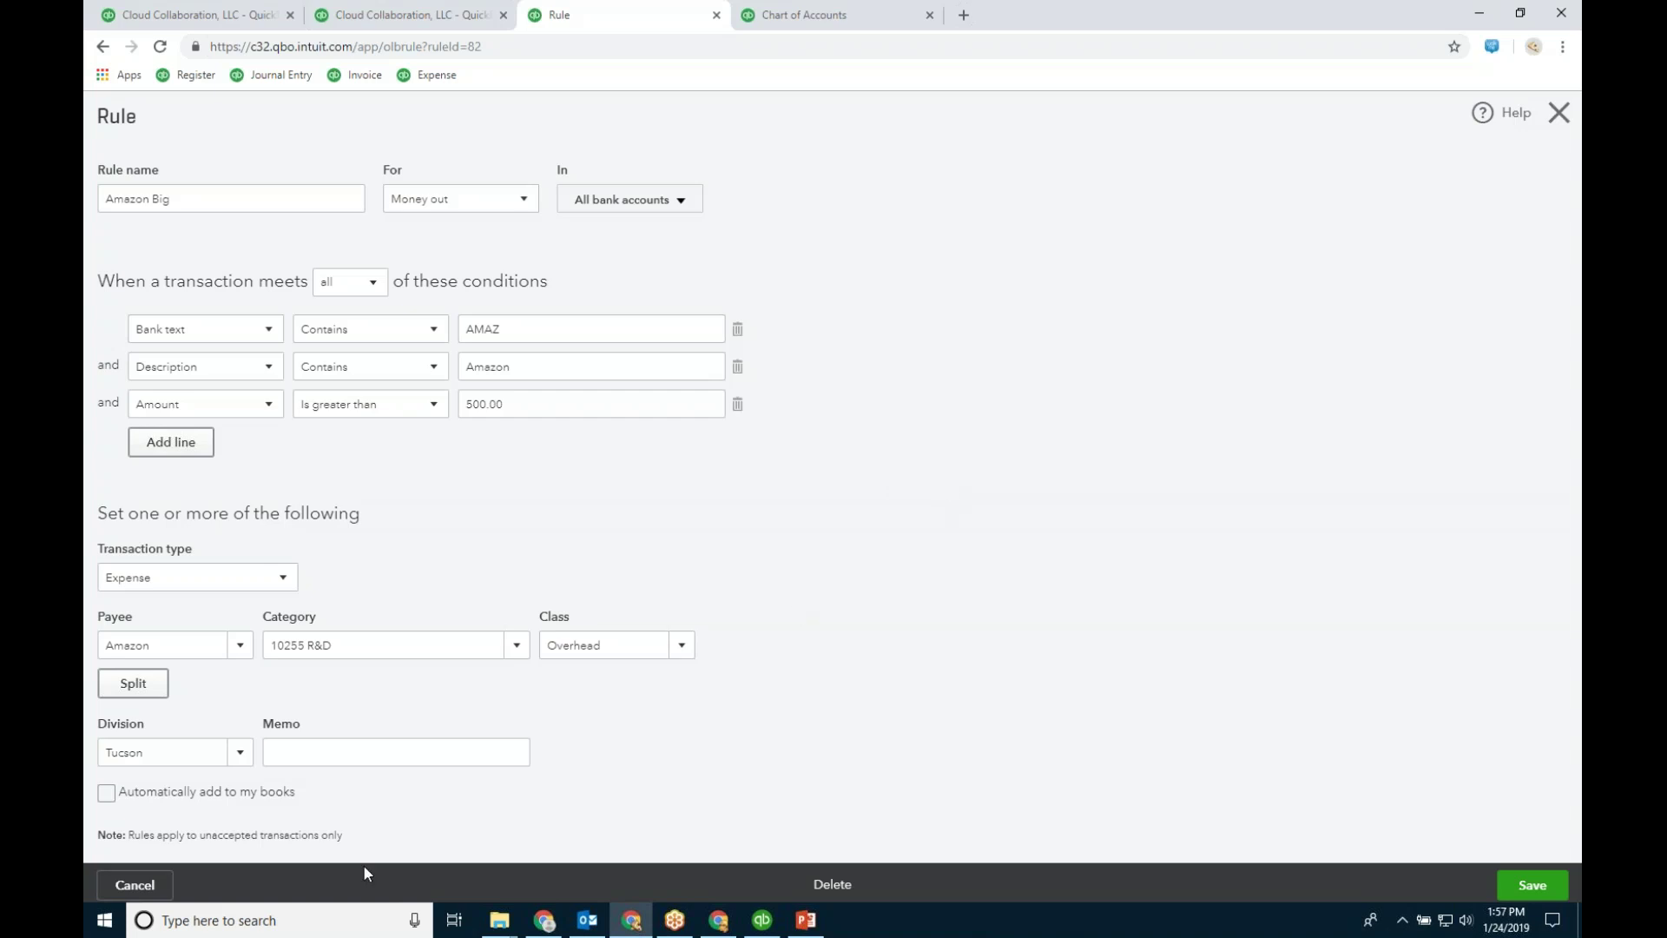
pyautogui.click(135, 885)
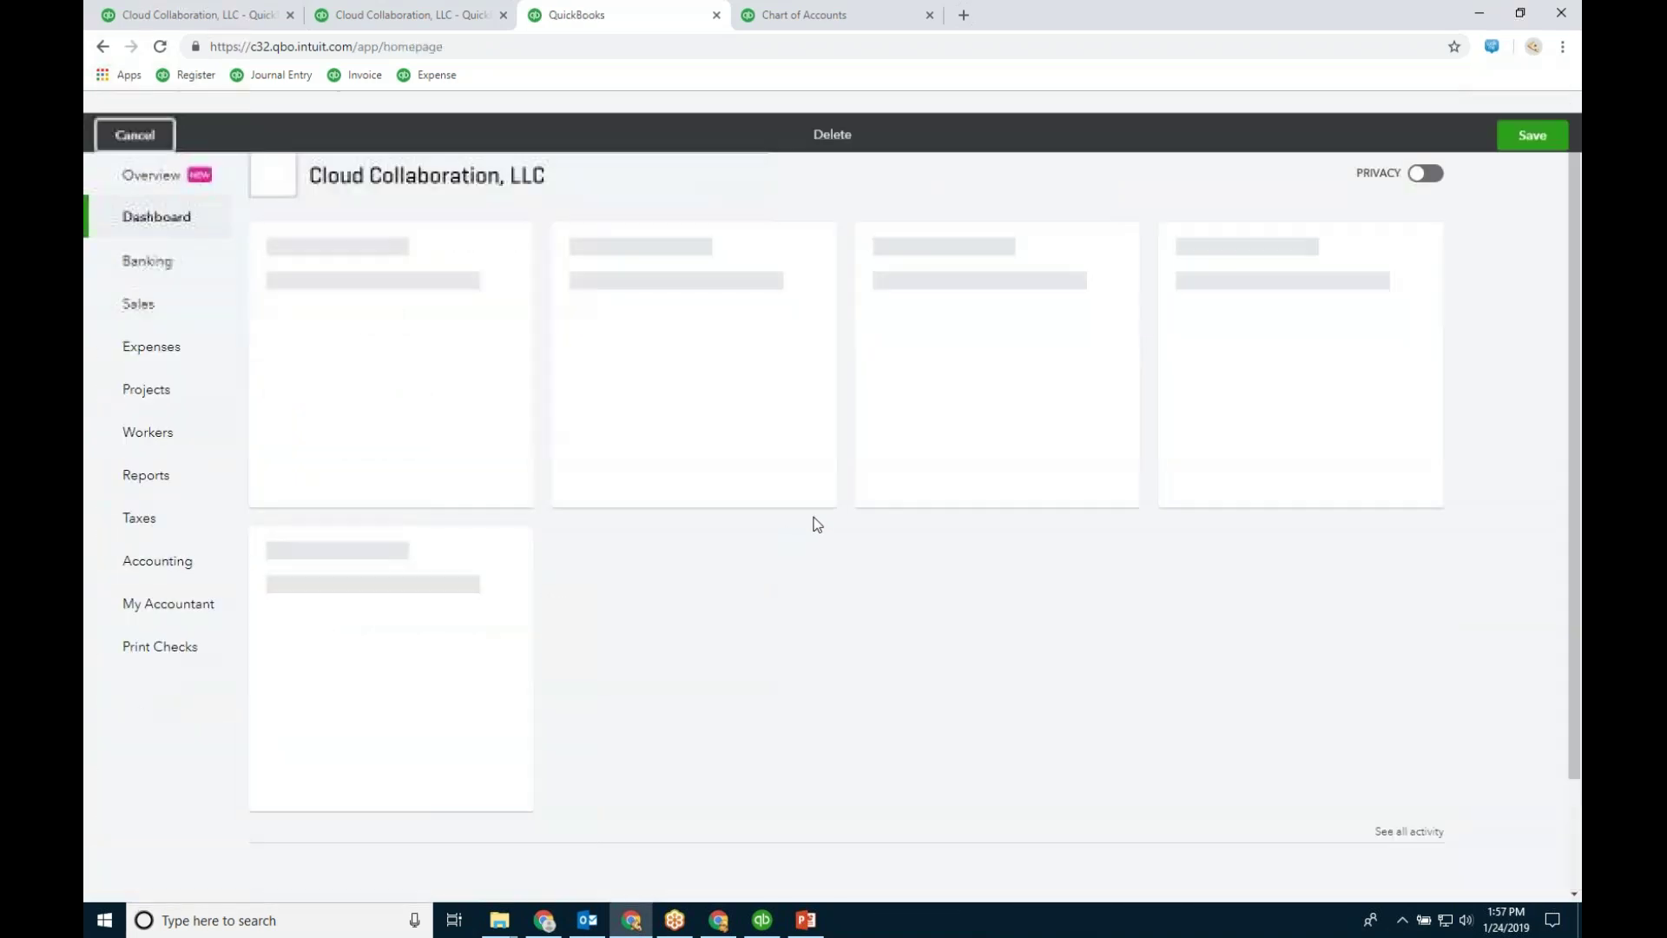
# Step: Open the bank feed transactions and zoom the browser out to fit more rows
pyautogui.moveTo(144, 270)
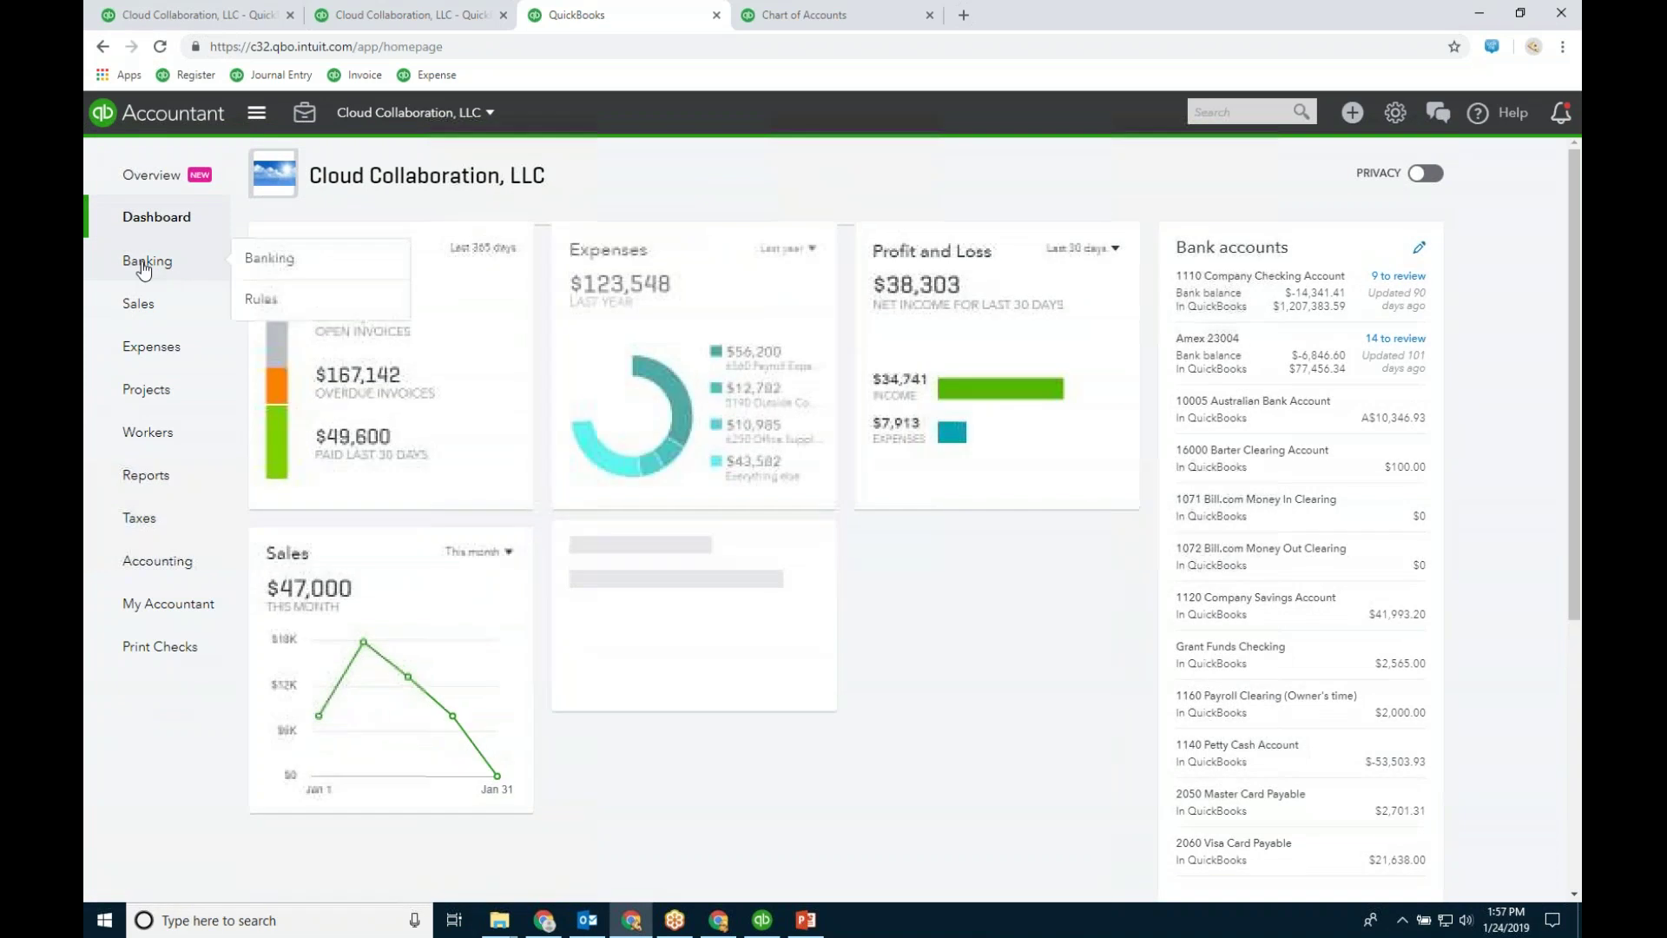
pyautogui.click(269, 258)
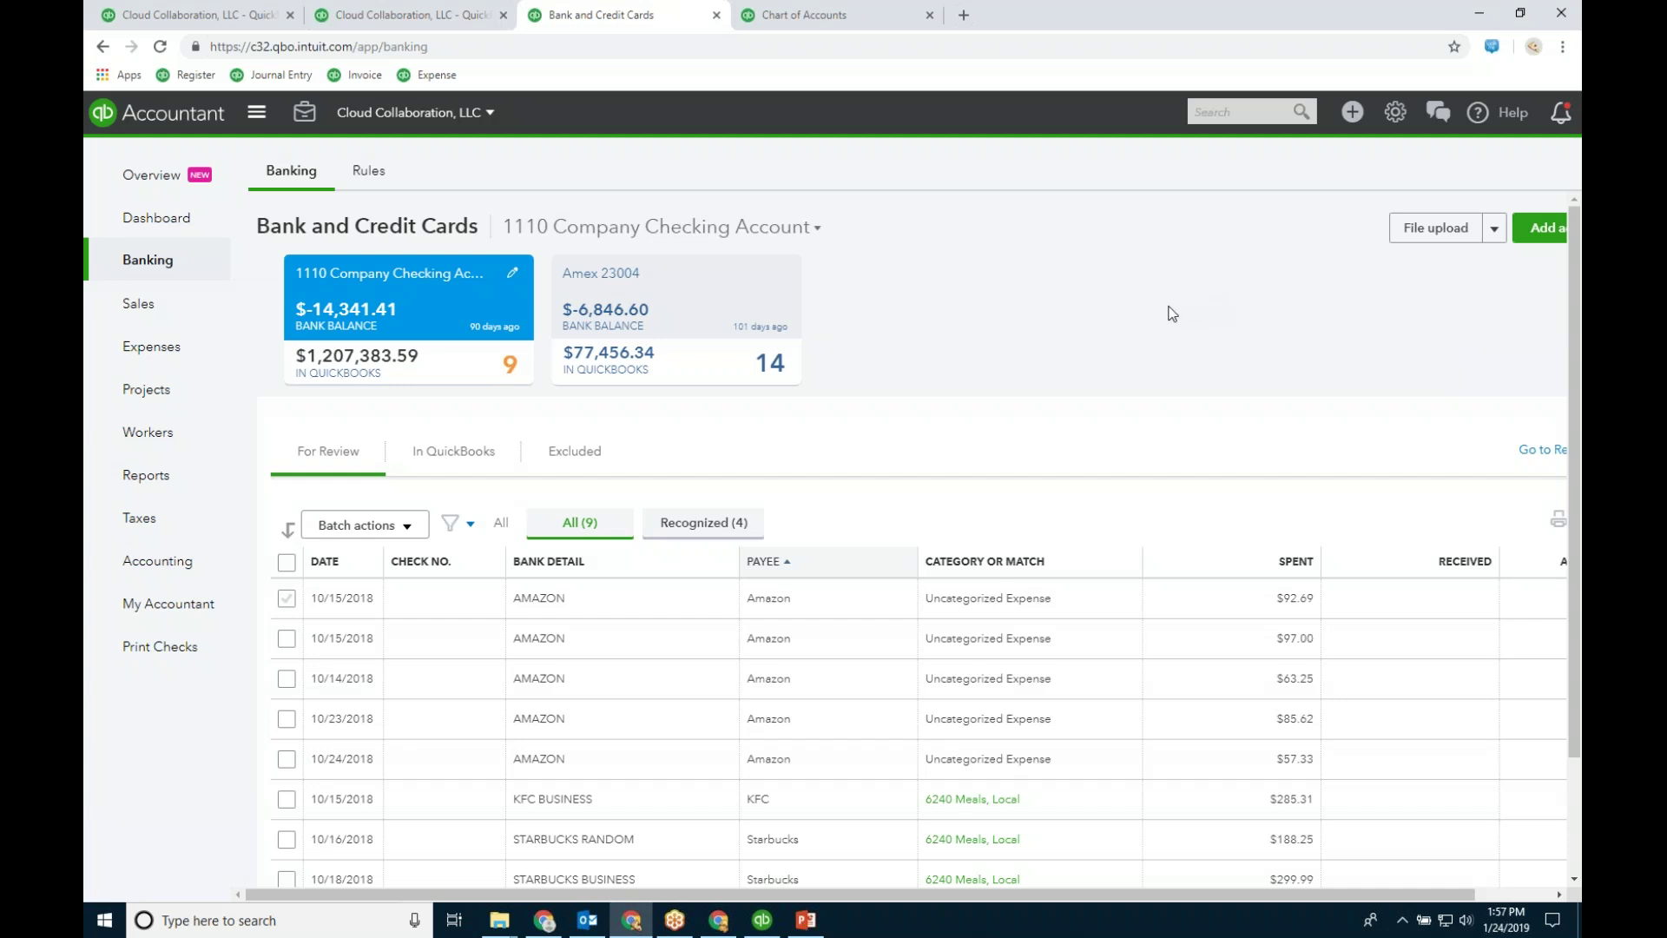
pyautogui.hotkey('ctrl', '-')
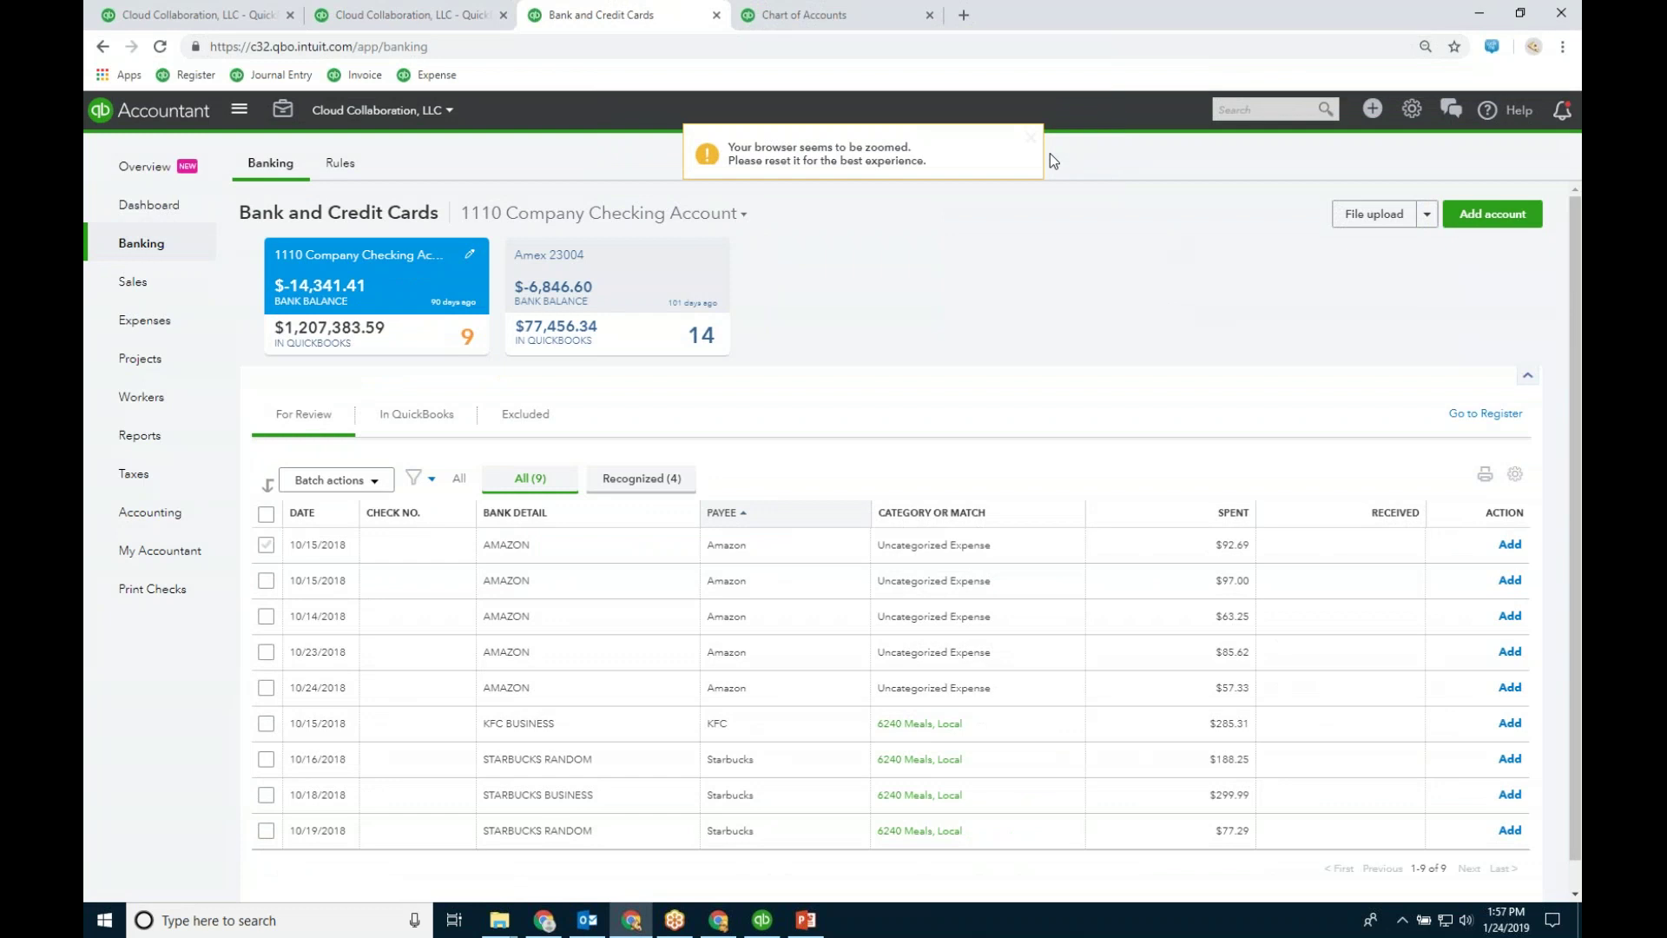
pyautogui.click(1032, 138)
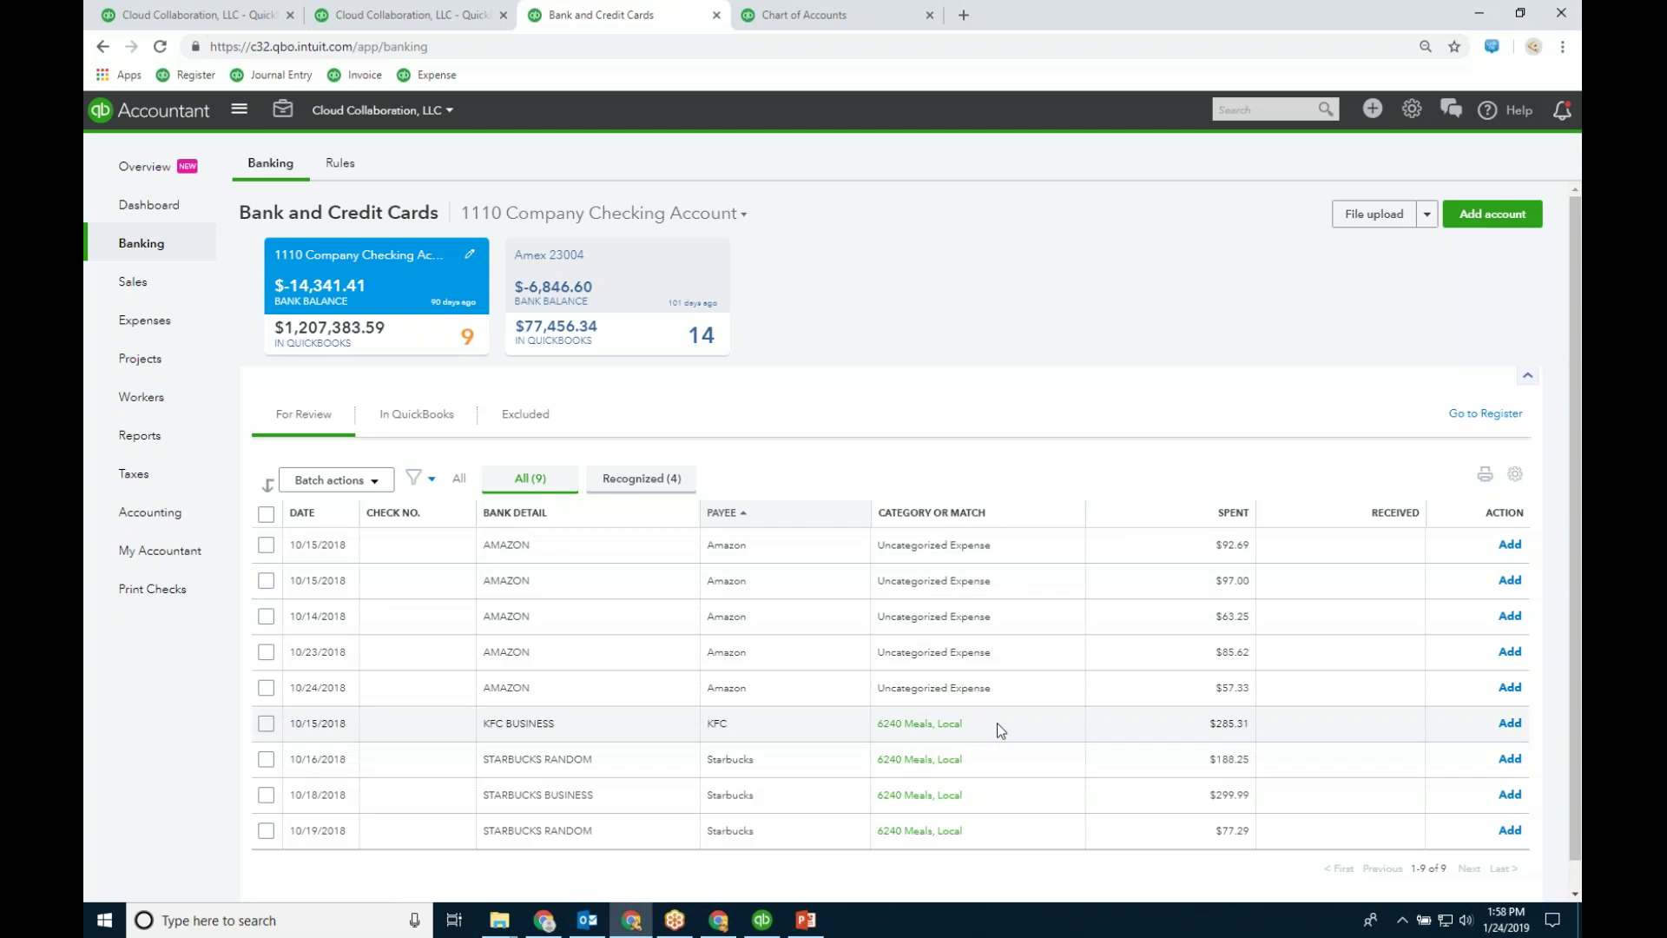
# Step: Expand the KFC transaction and enter check number 1055
pyautogui.click(1049, 730)
pyautogui.scroll(-1, 1049, 724)
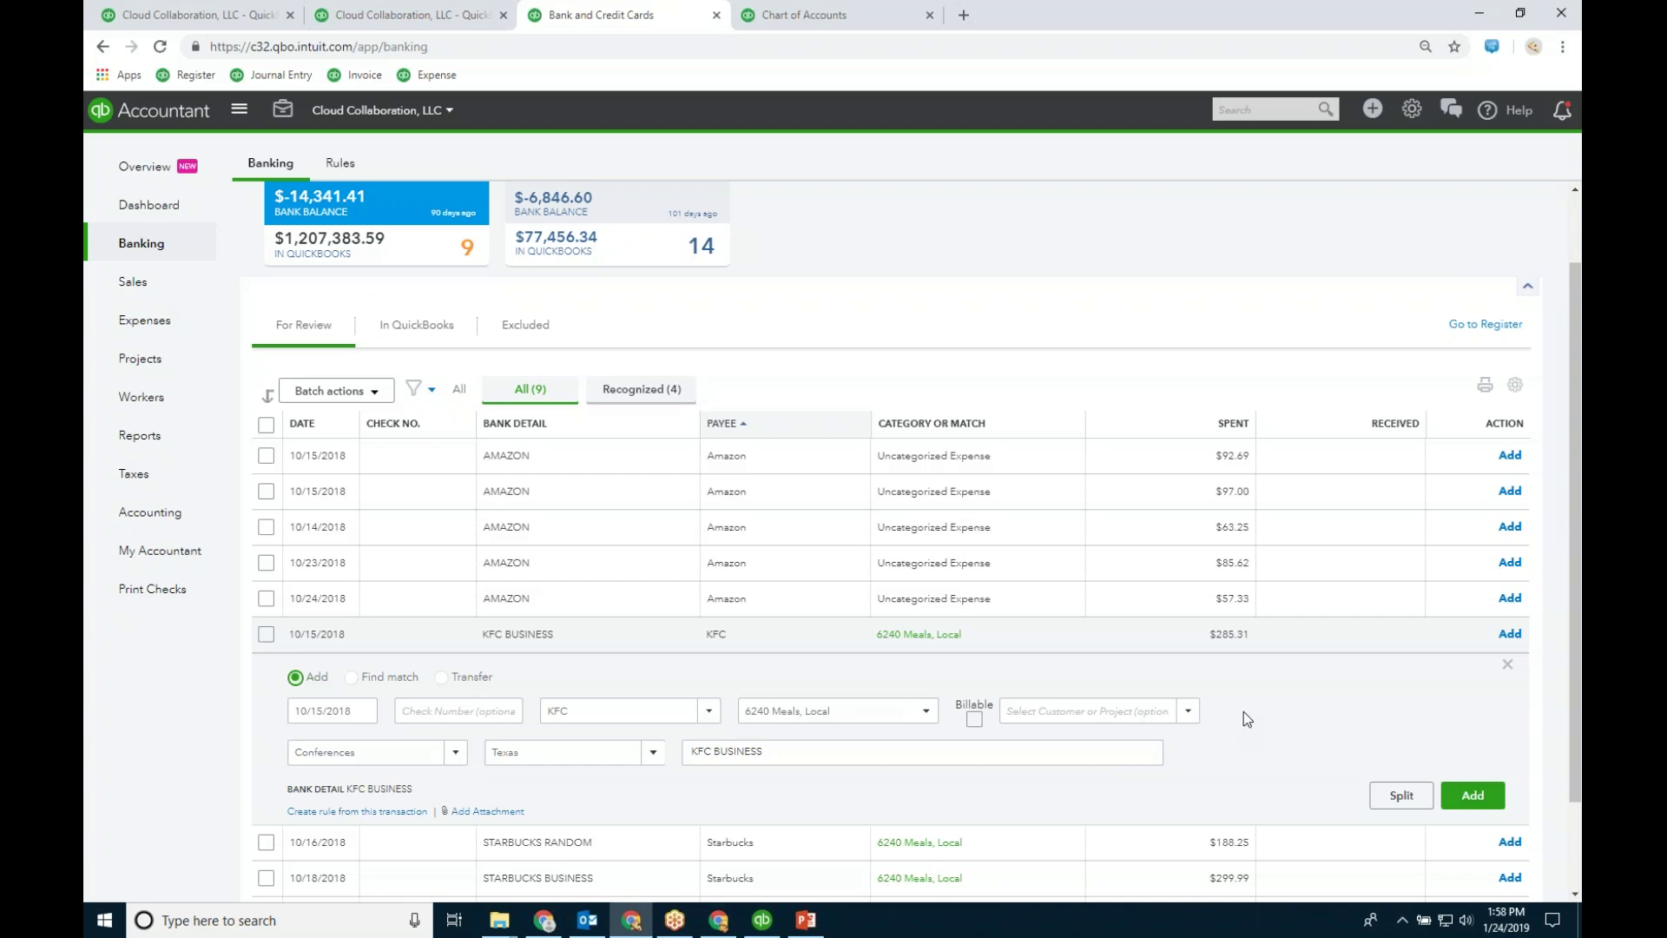
pyautogui.scroll(-1, 1247, 707)
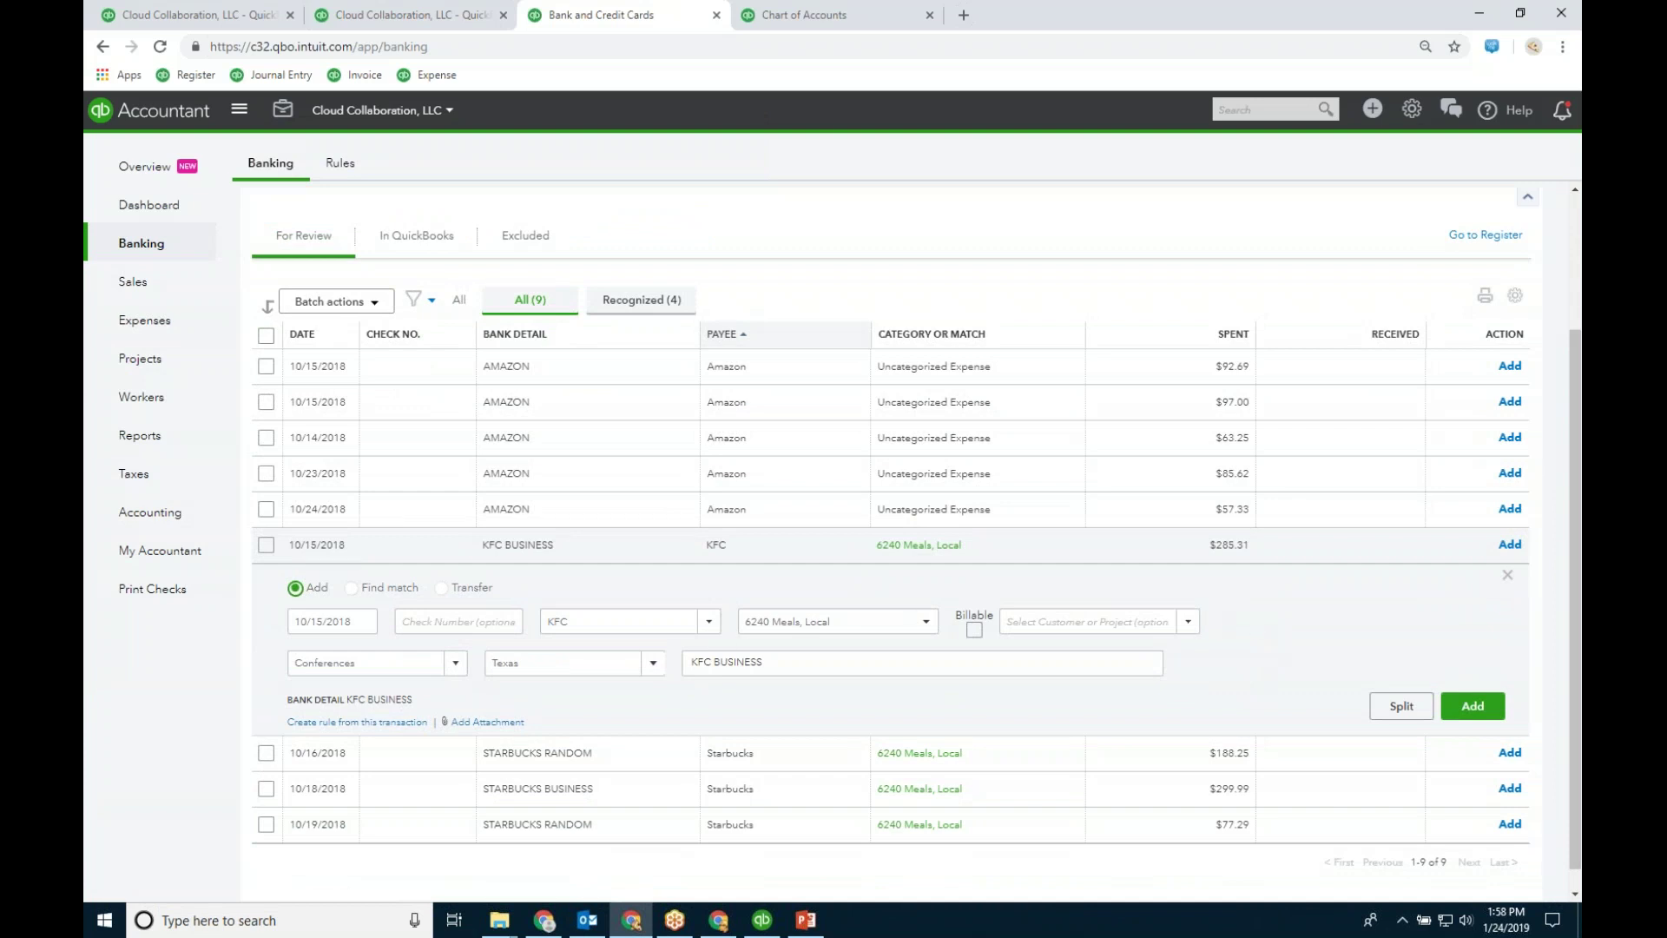
pyautogui.click(474, 627)
pyautogui.write('1055')
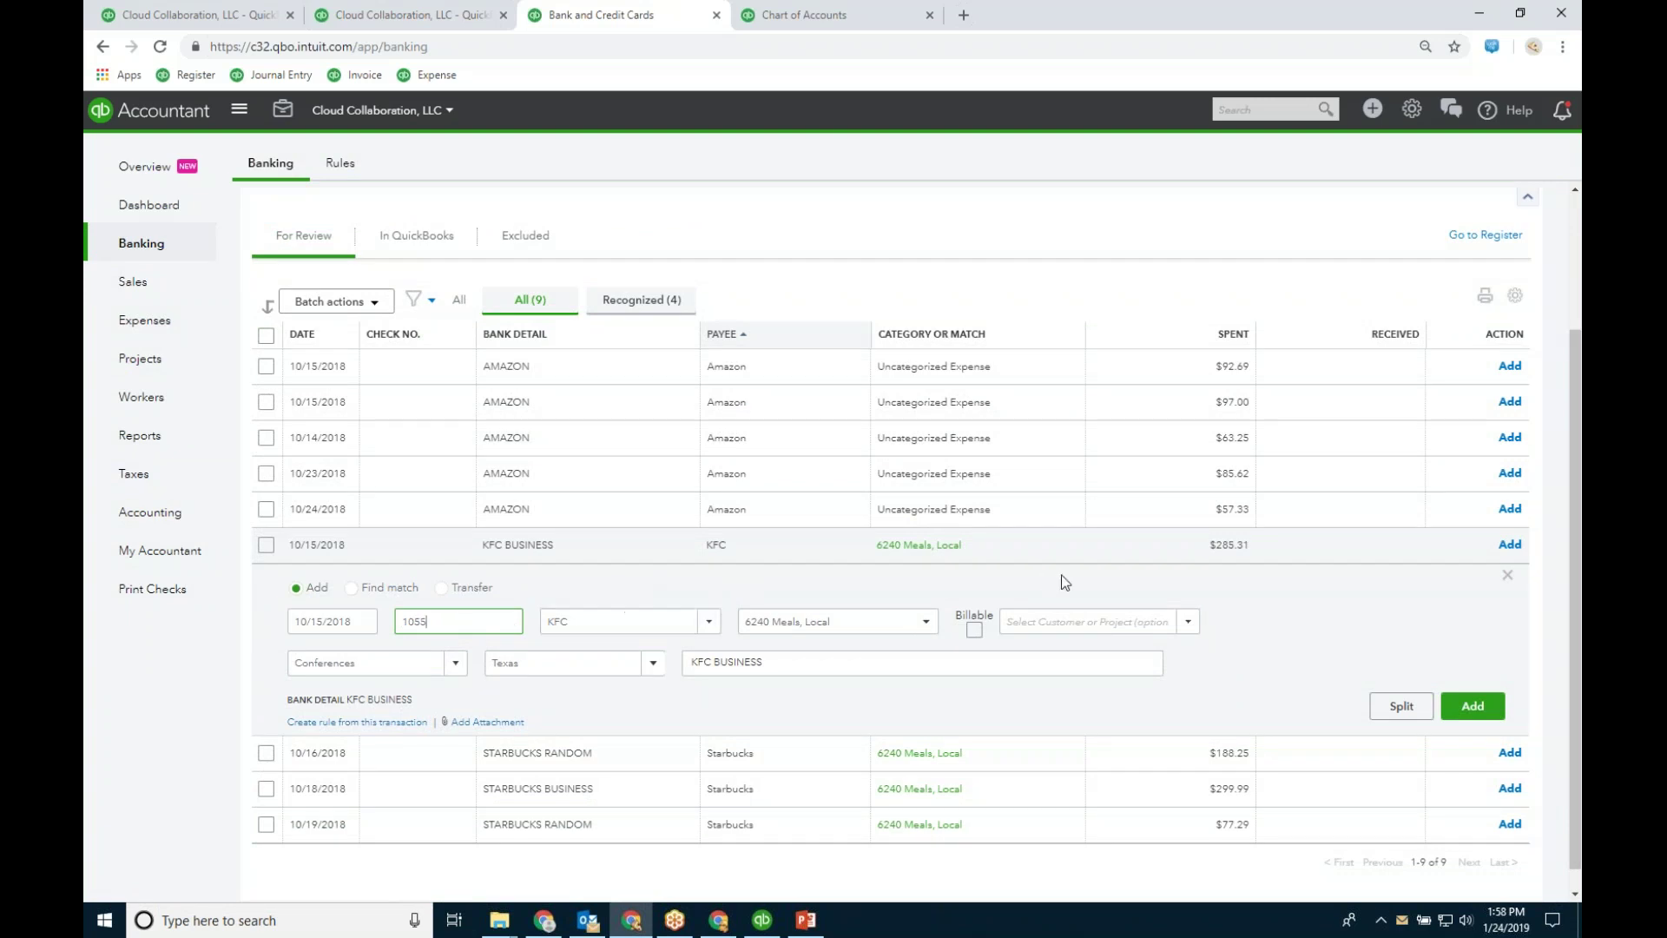
pyautogui.click(588, 919)
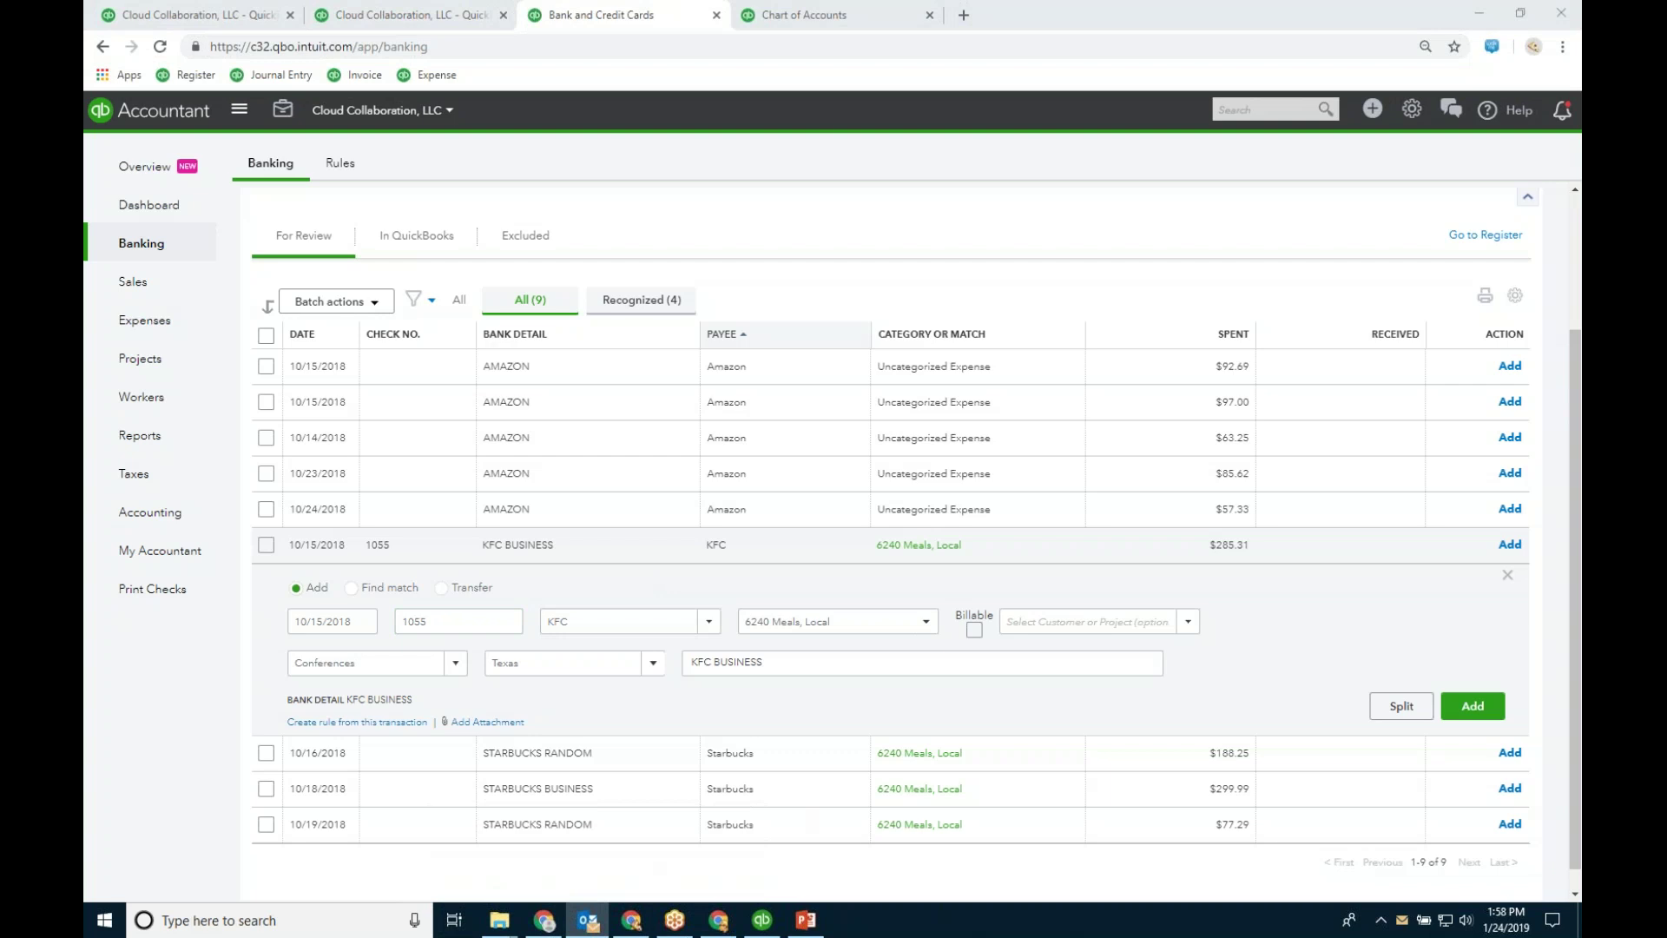
pyautogui.hotkey('alt', 'Tab')
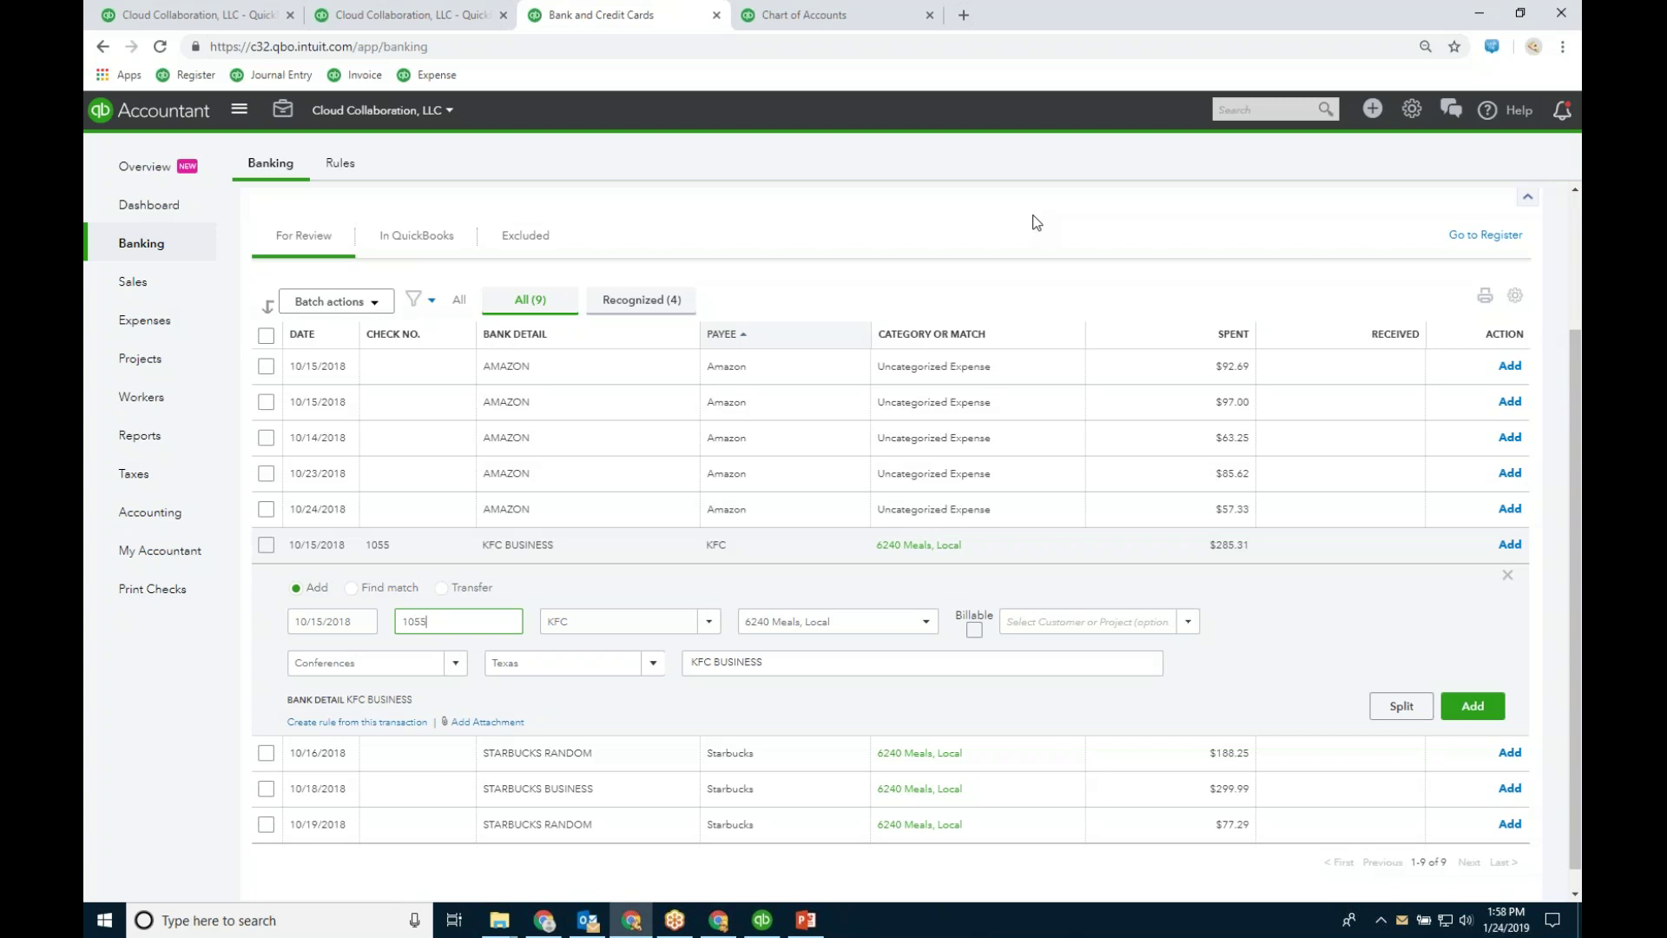
pyautogui.click(340, 165)
# Step: Start a new rule matching any condition where Bank text is exactly a value, then discard it unsaved
pyautogui.click(1482, 212)
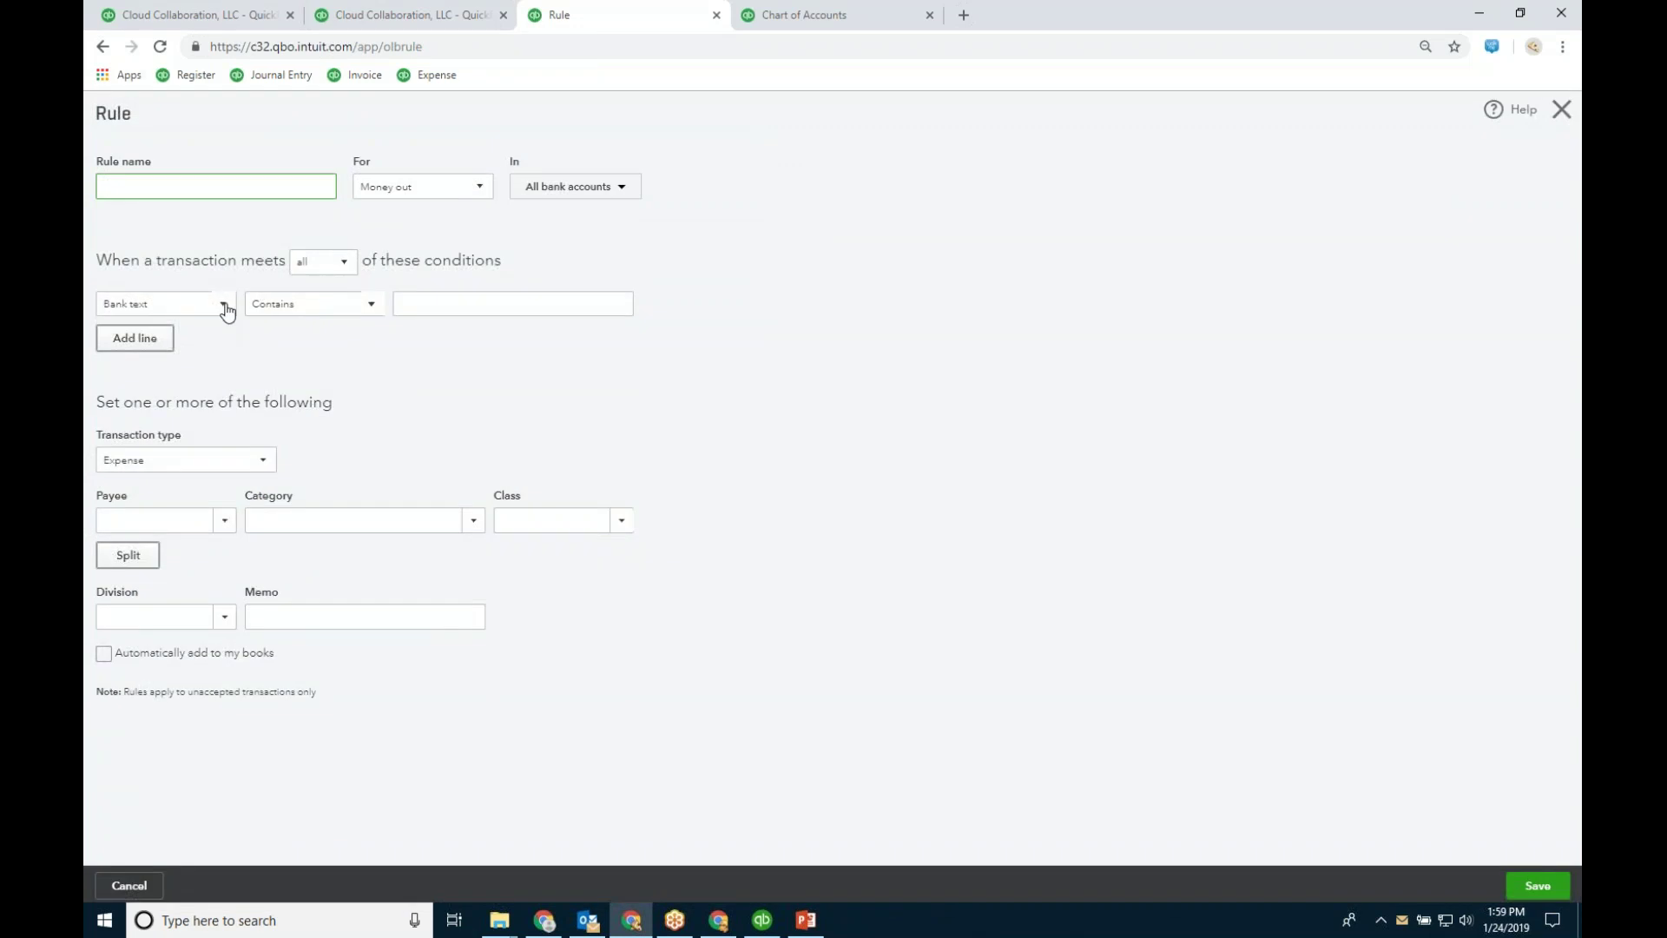
pyautogui.click(343, 263)
pyautogui.click(312, 317)
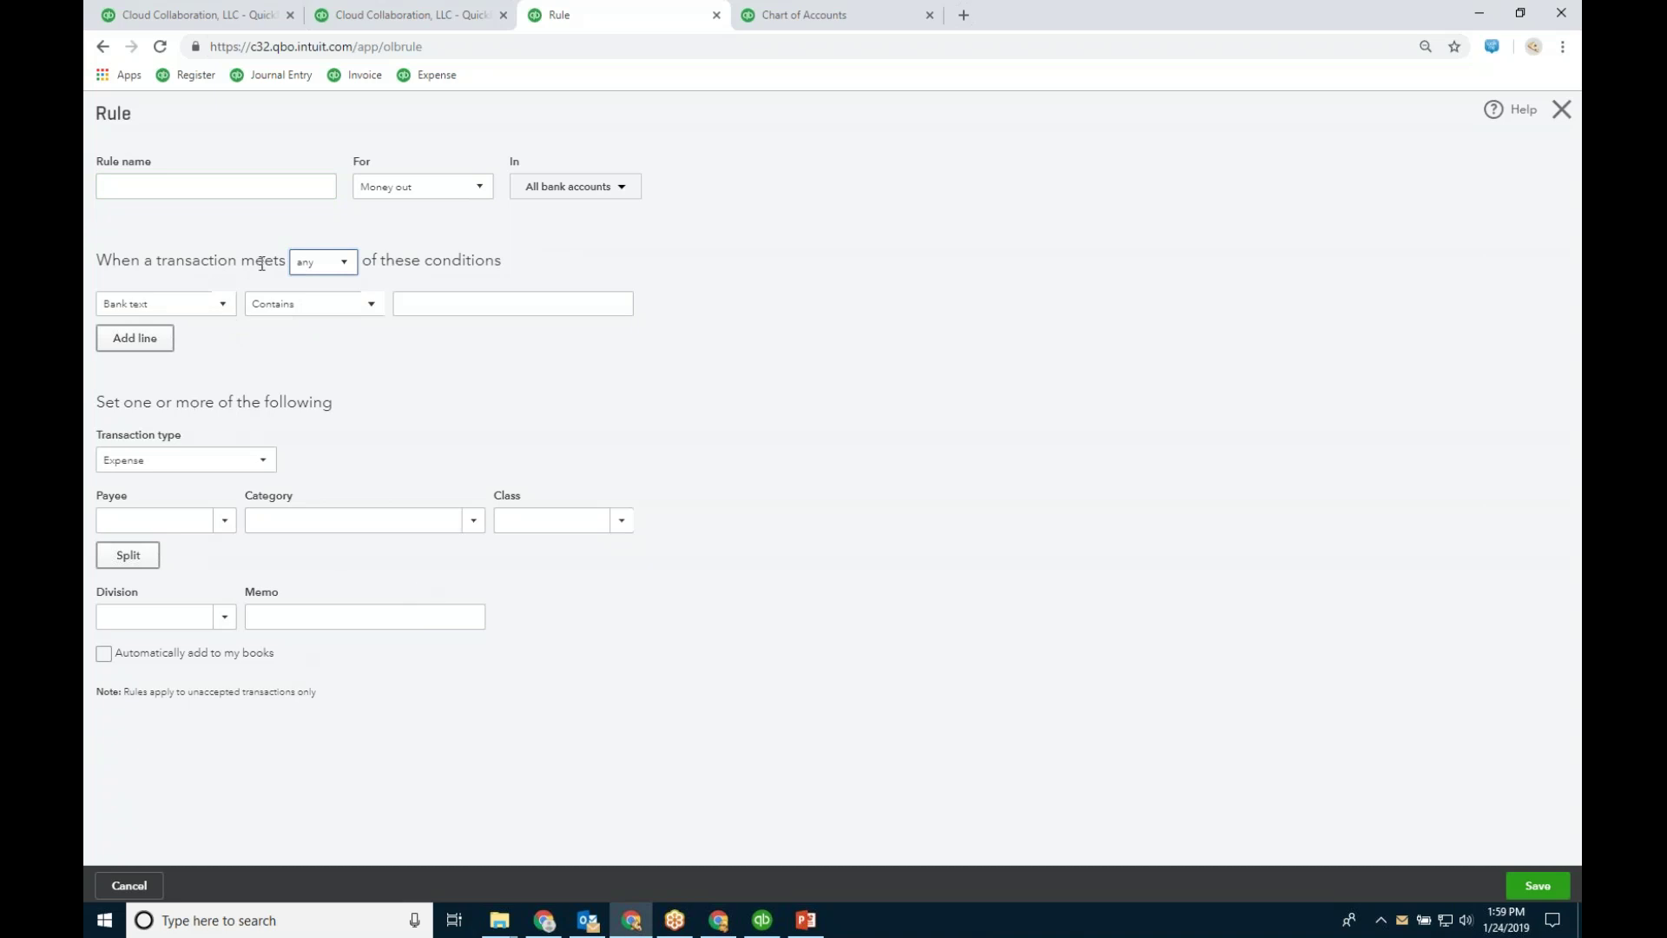
pyautogui.click(195, 304)
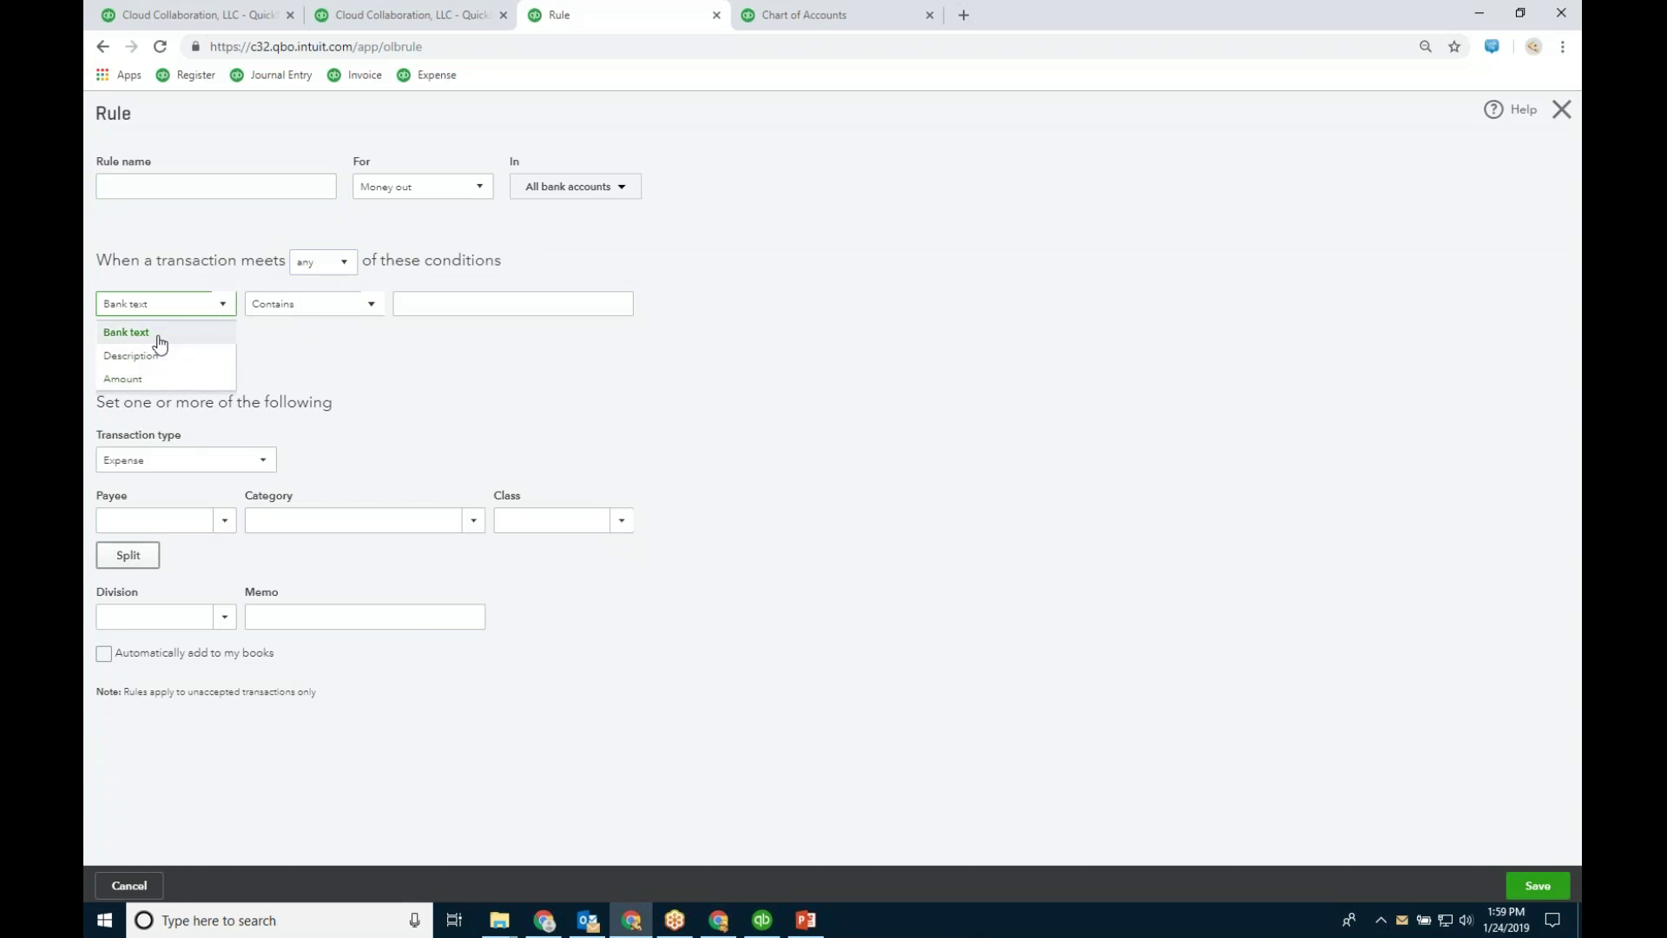
pyautogui.click(158, 339)
pyautogui.click(368, 311)
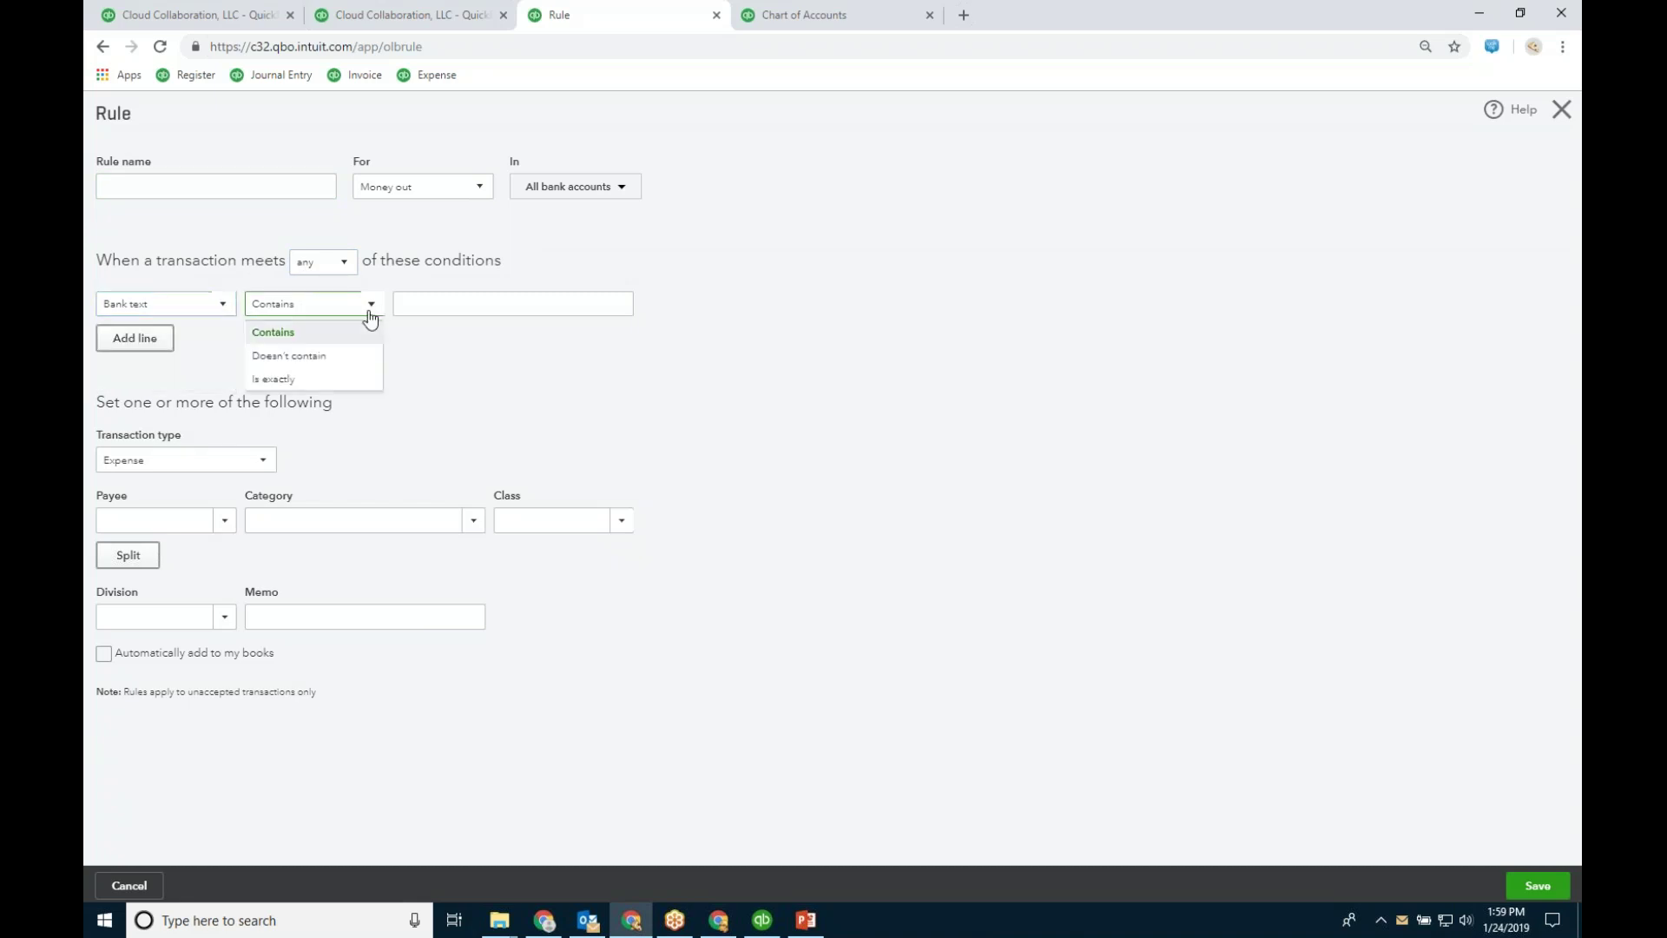
pyautogui.click(293, 379)
pyautogui.click(462, 303)
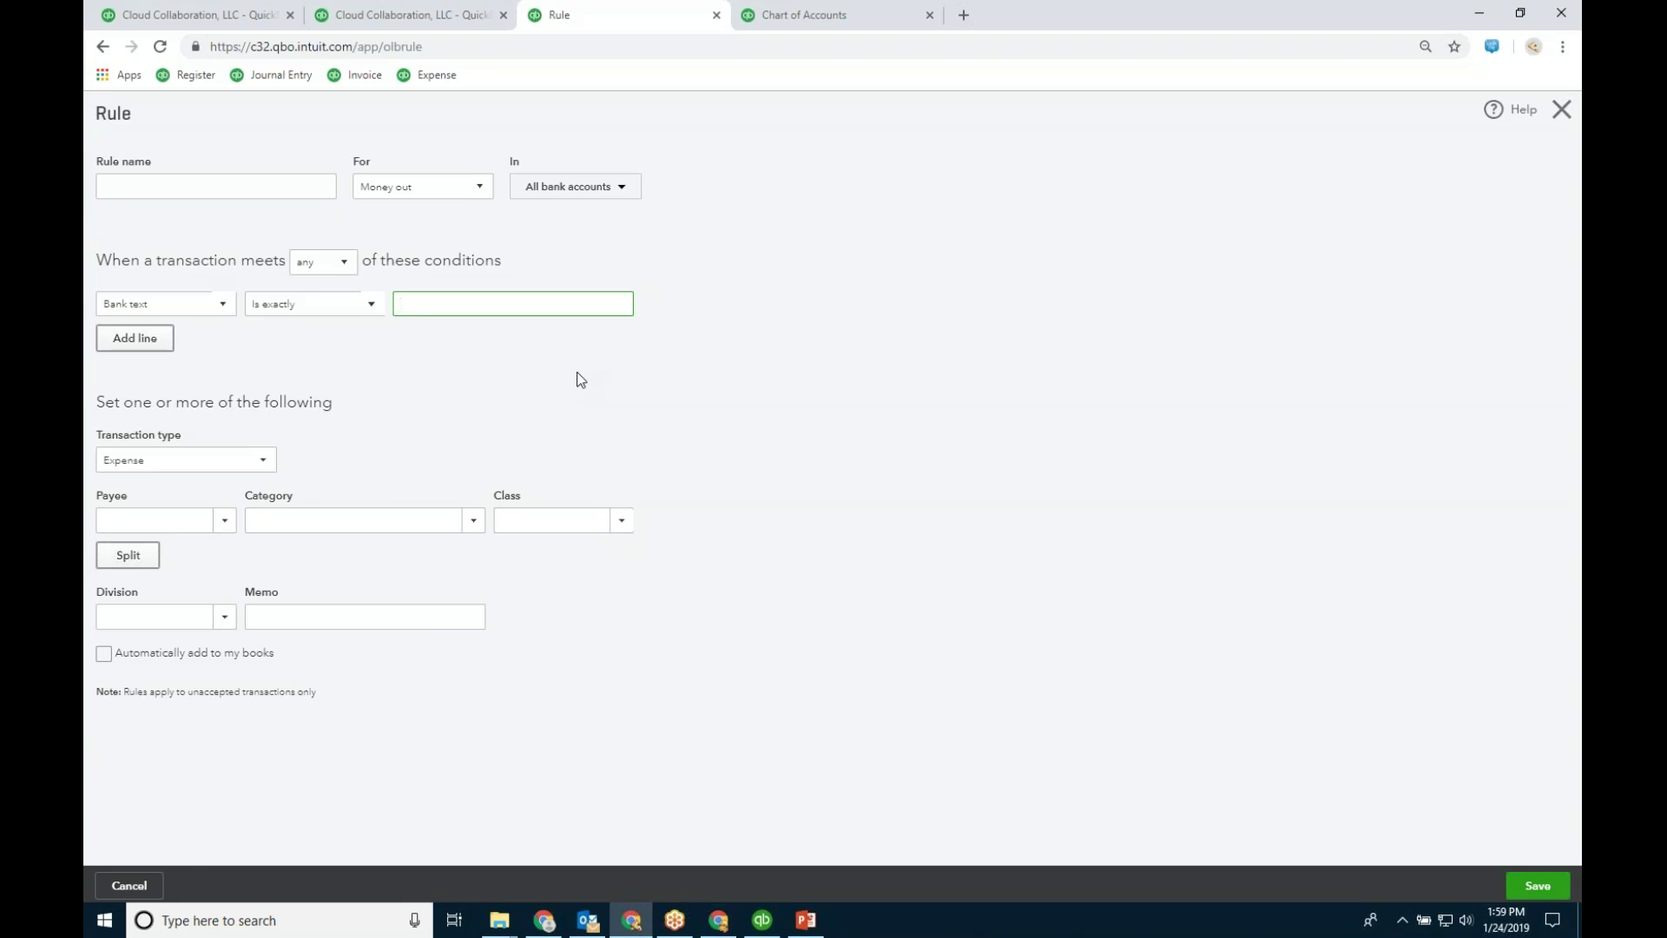
pyautogui.click(121, 886)
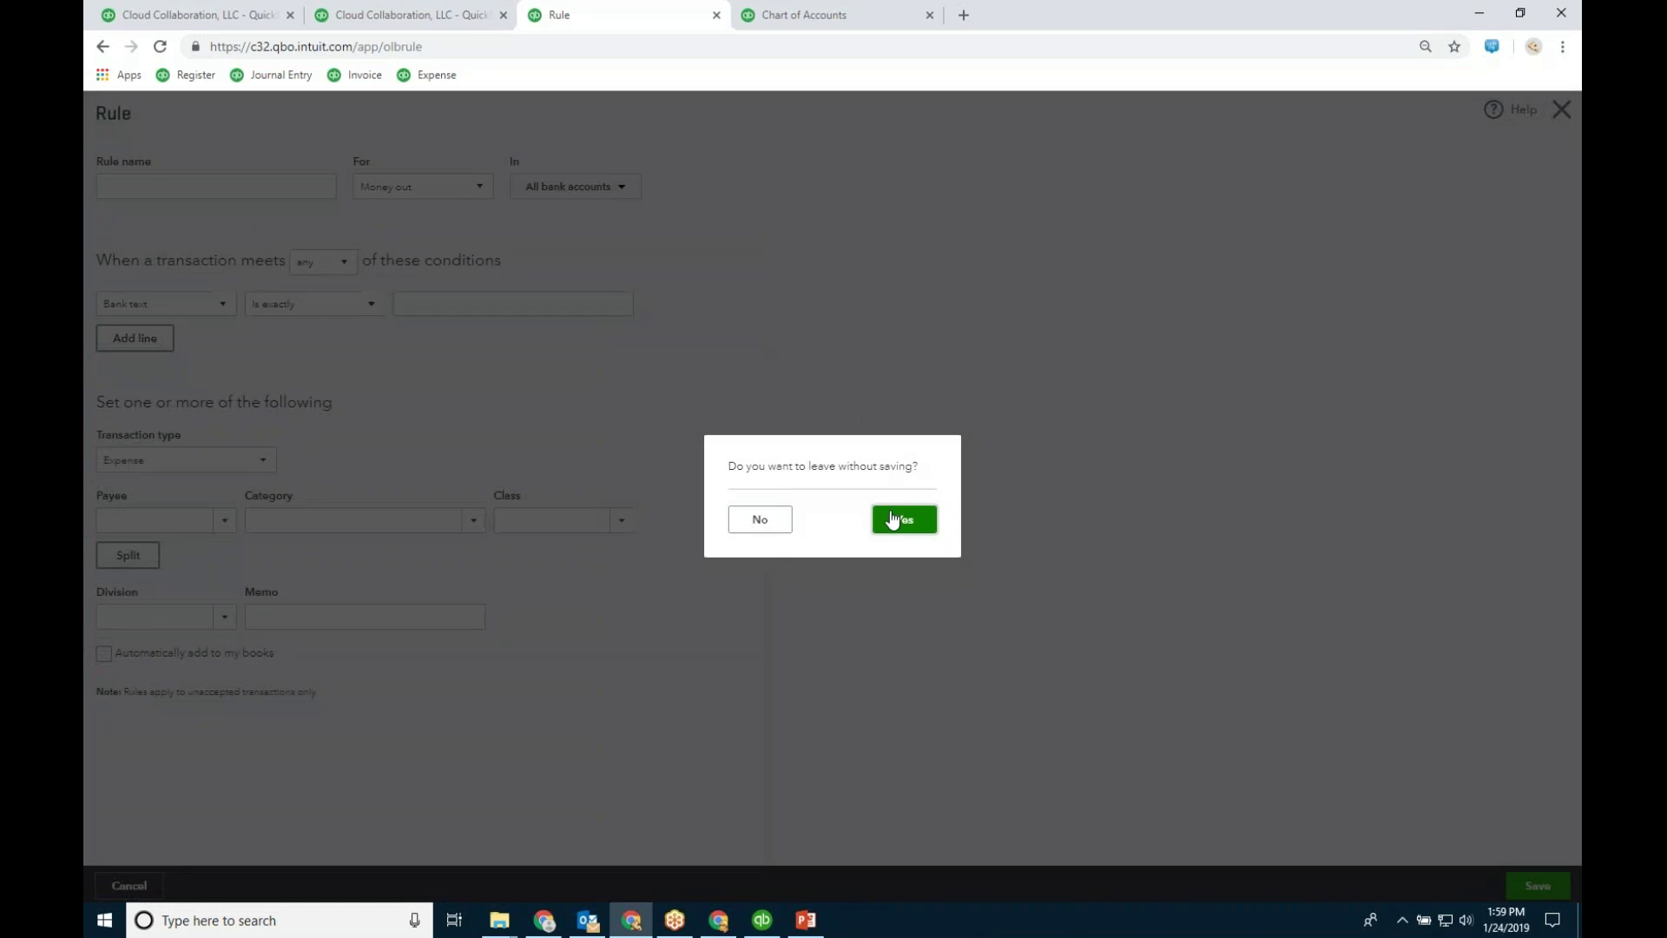
pyautogui.click(893, 518)
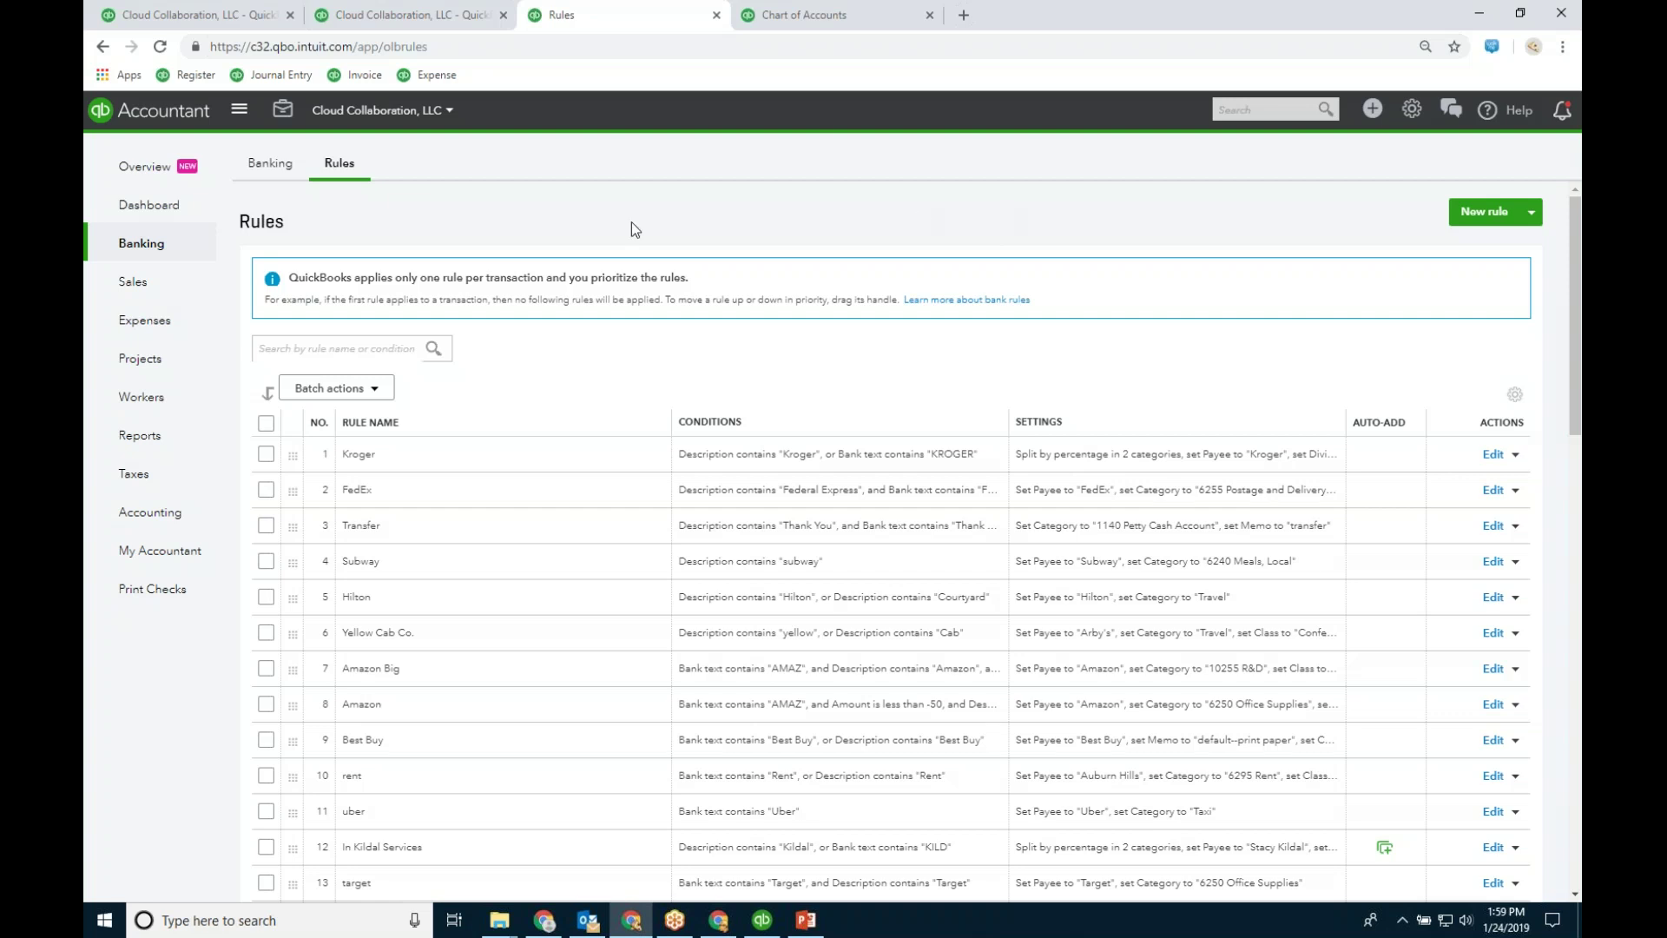
# Step: On Banking, expand and close the $92.69 Amazon charge in the 1110 Company Checking feed
pyautogui.click(269, 163)
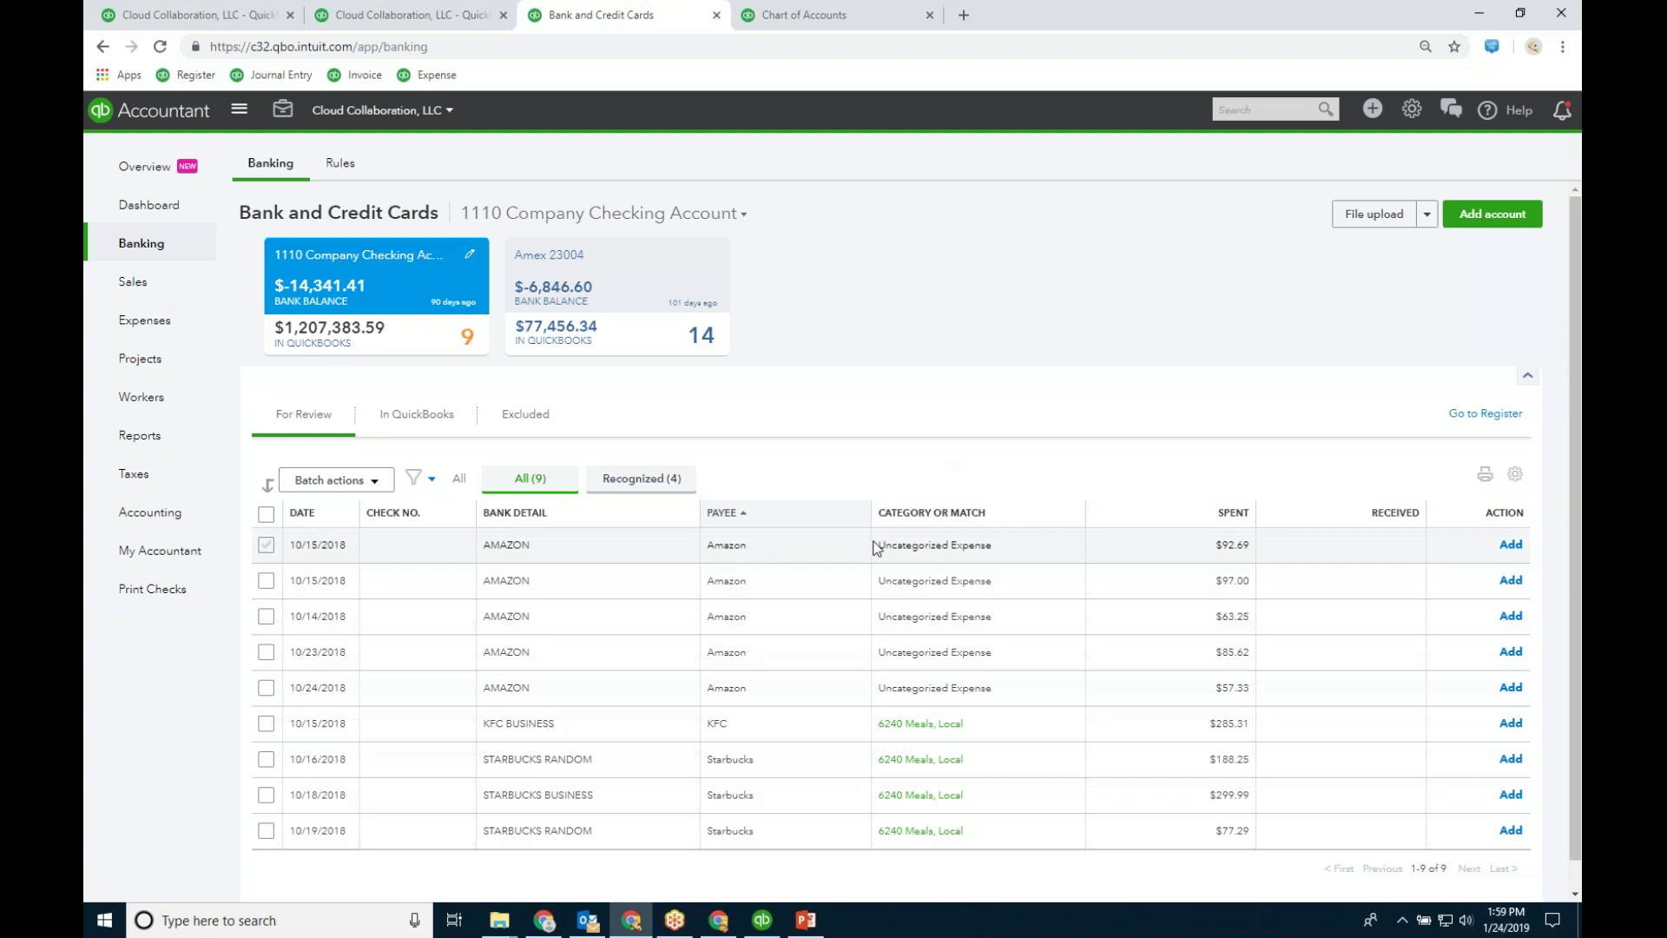
pyautogui.click(820, 548)
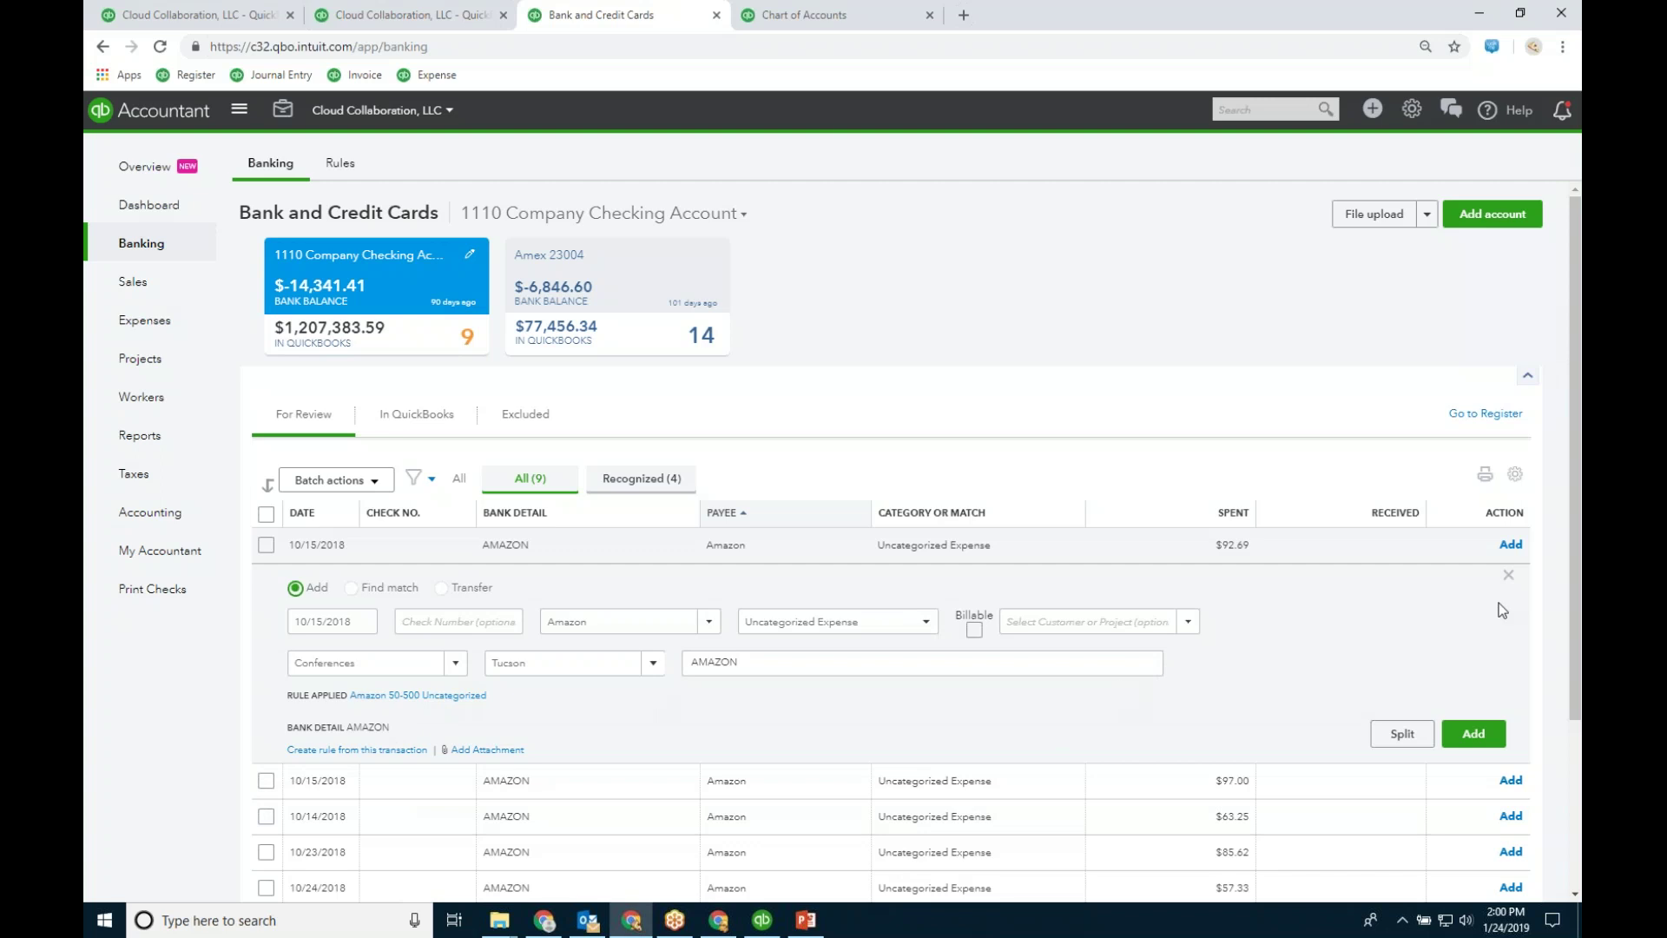
pyautogui.click(1509, 577)
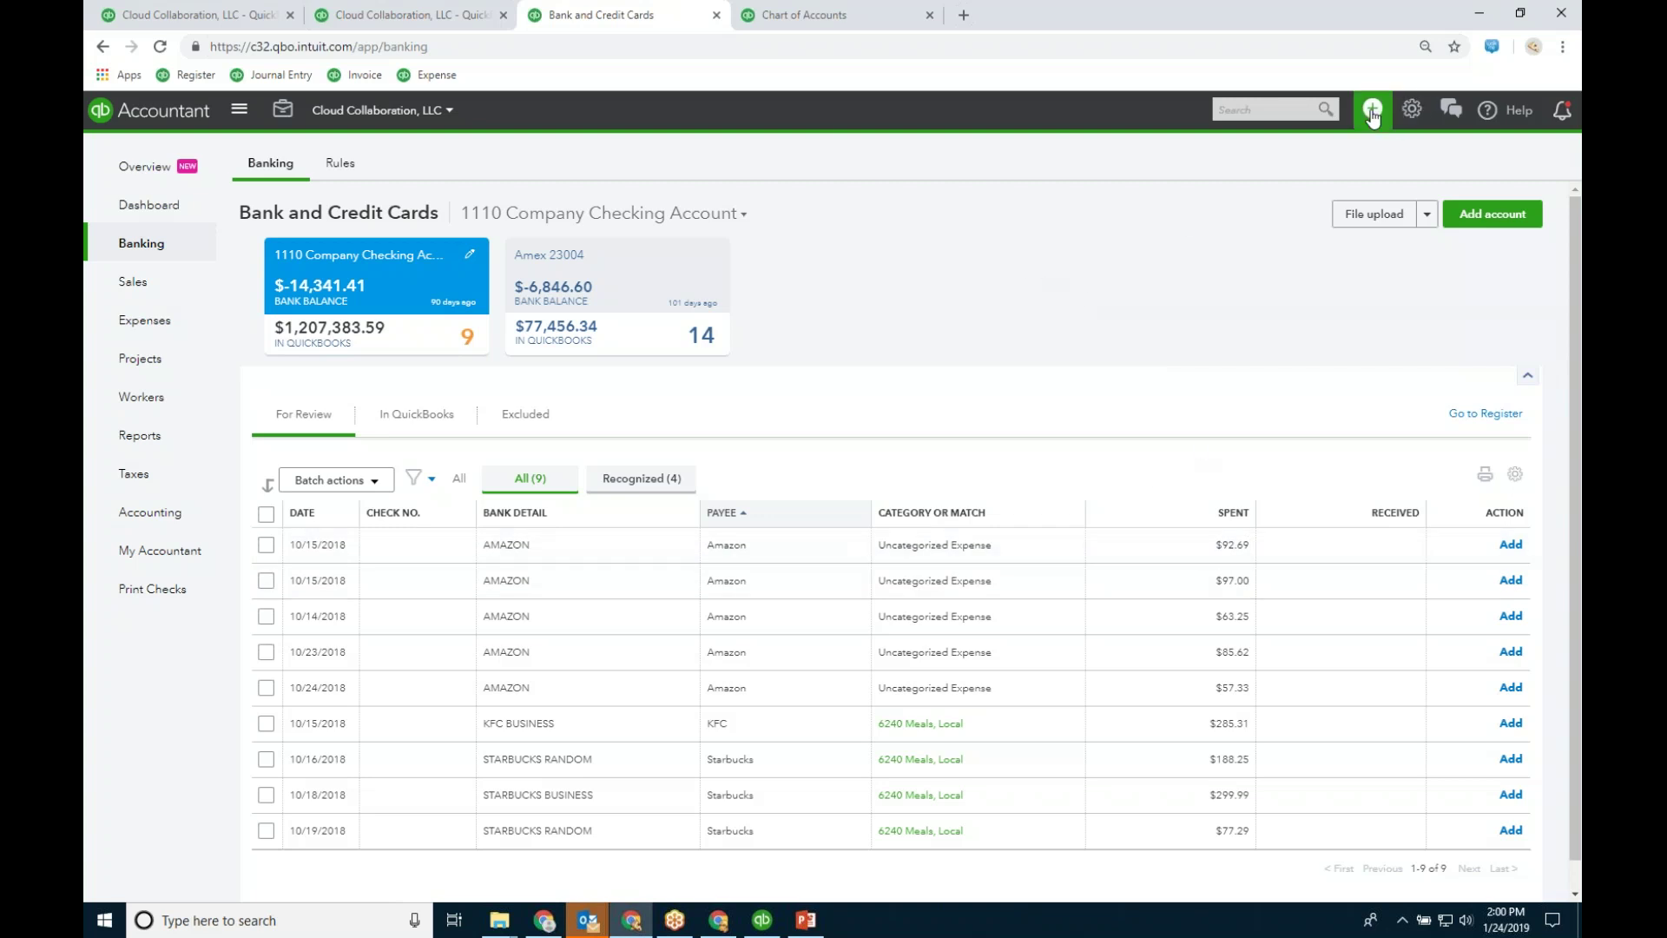
# Step: Create a new vendor bill from the Create (+) menu on the Chart of Accounts tab
pyautogui.click(838, 15)
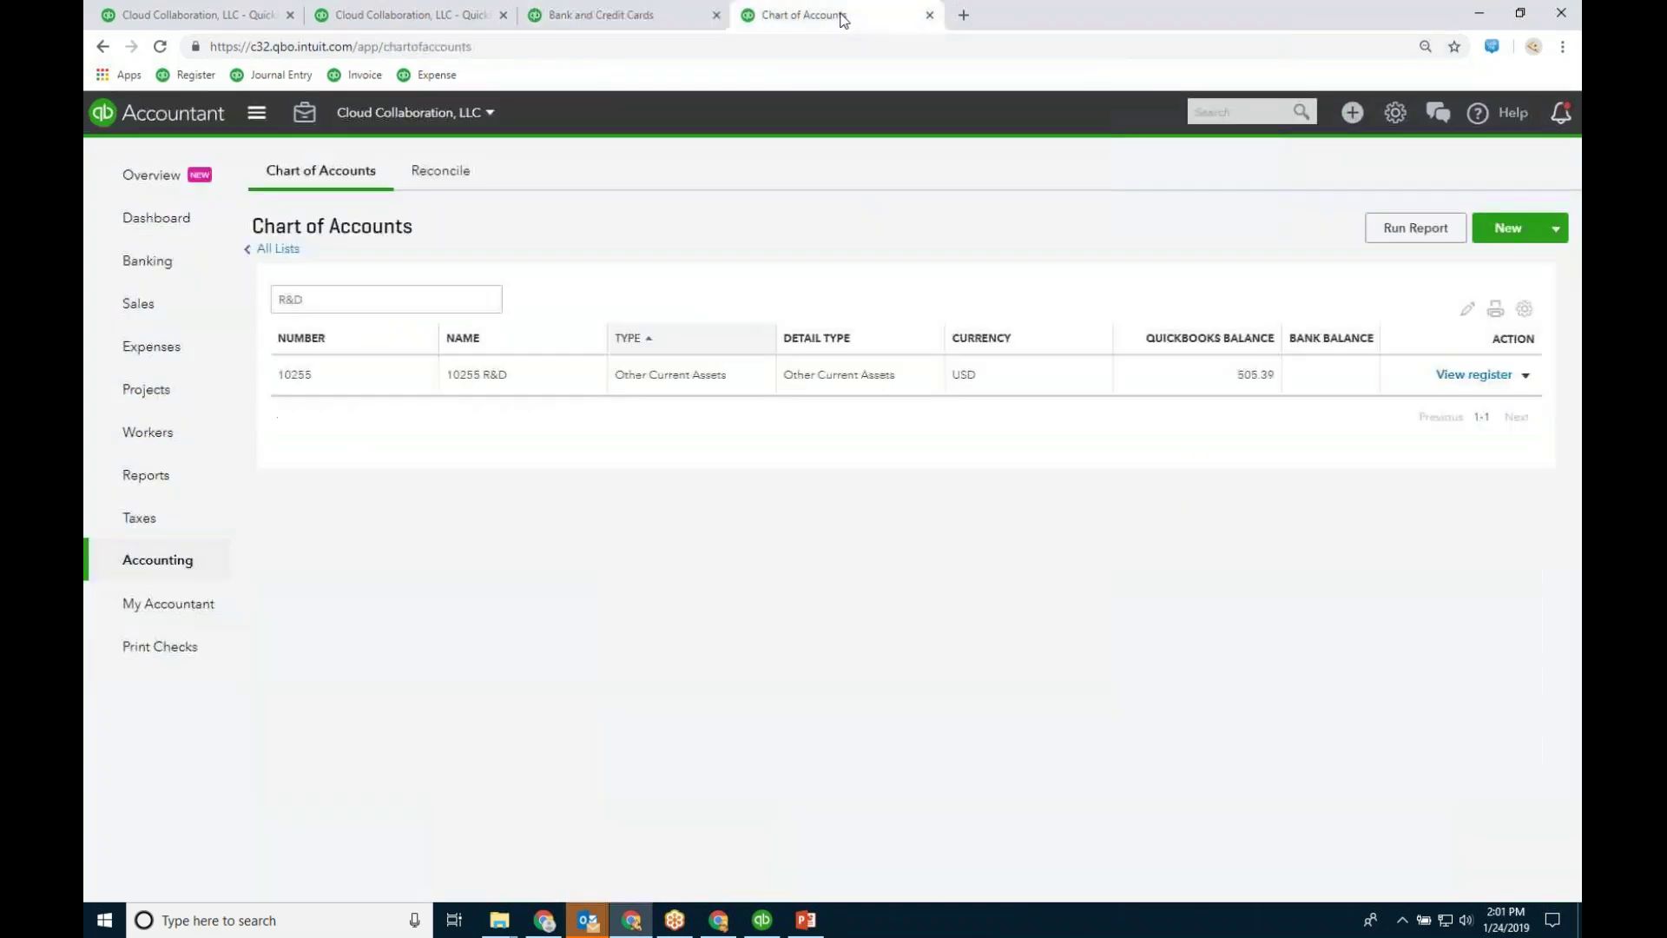
pyautogui.click(647, 17)
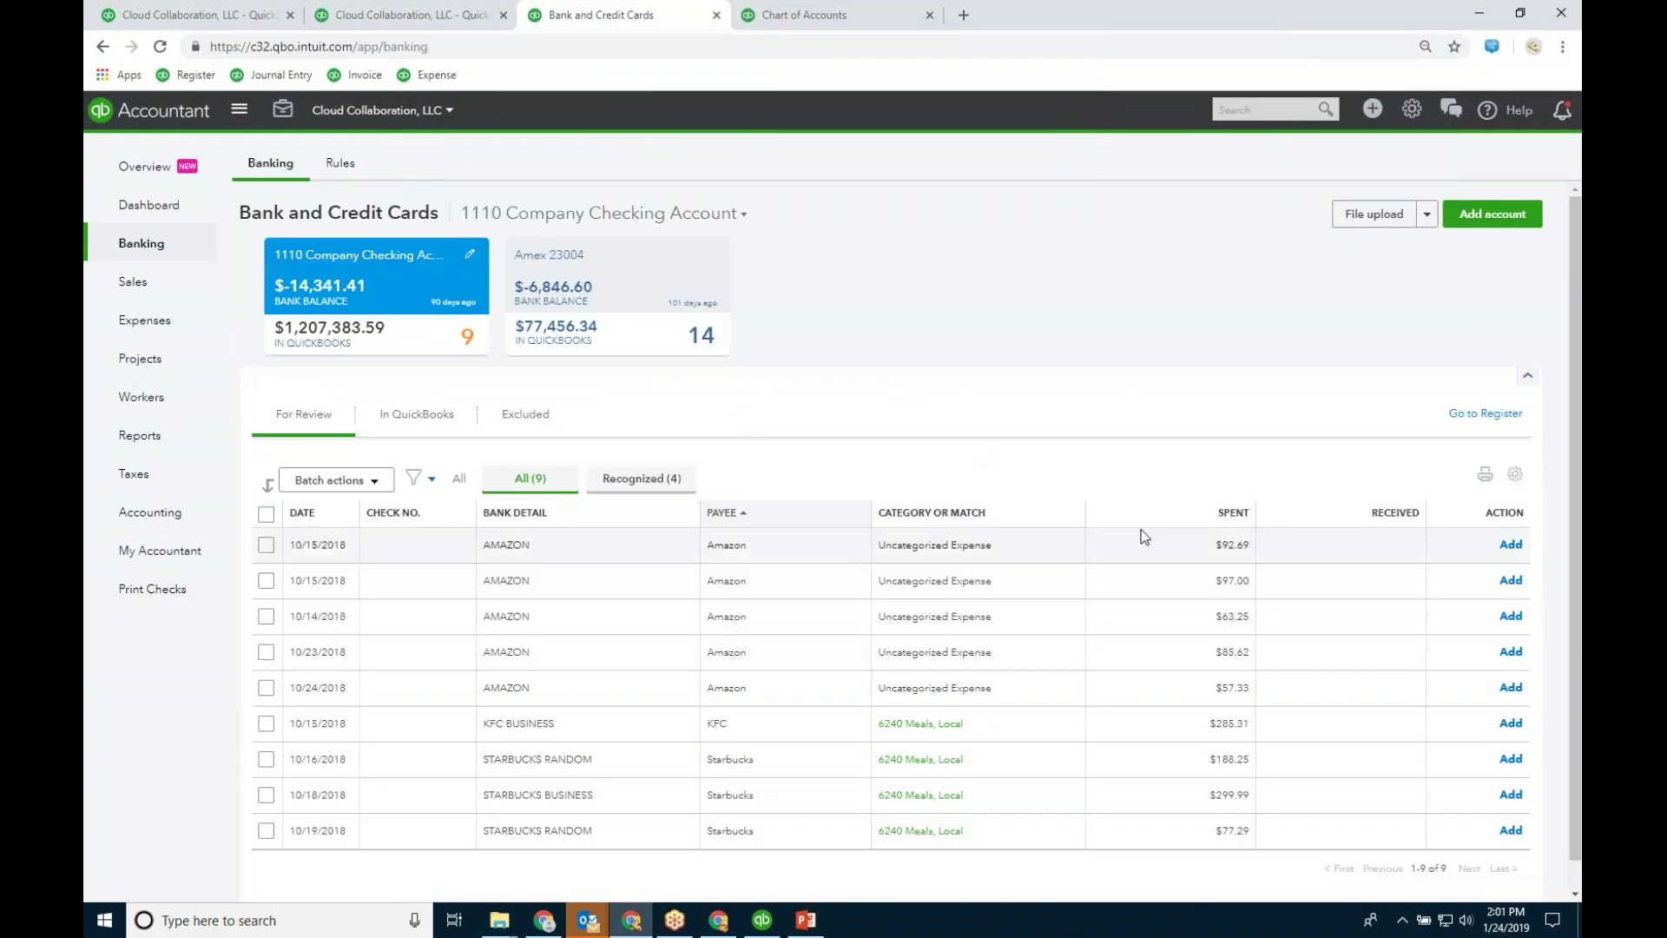
pyautogui.click(838, 16)
pyautogui.click(1371, 118)
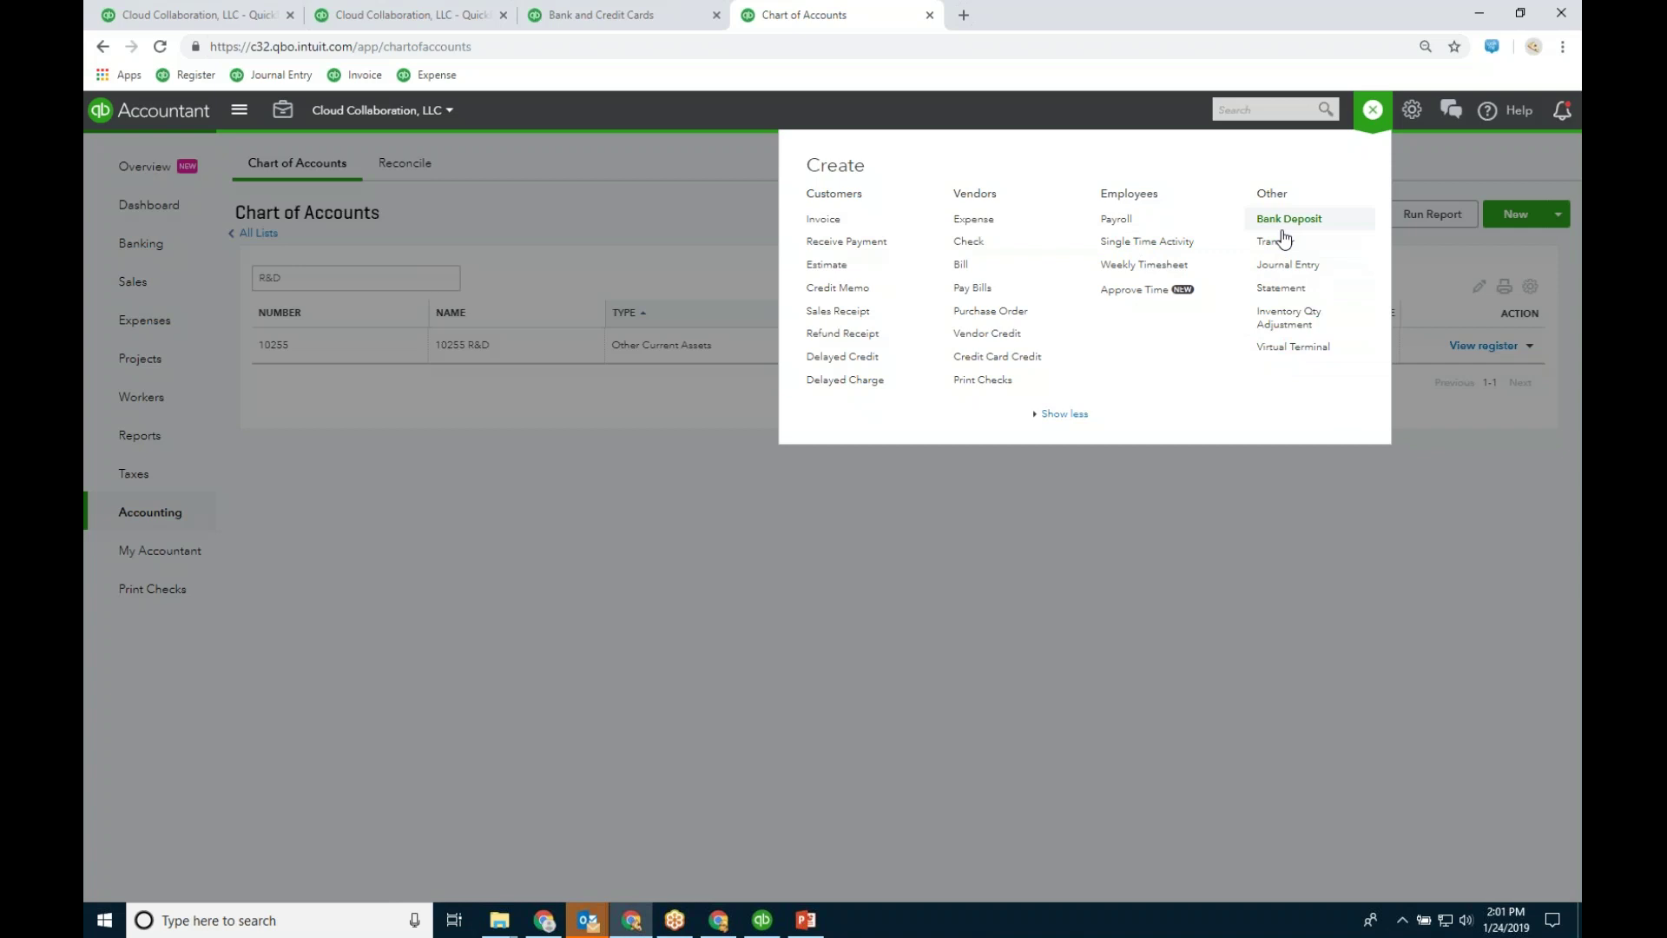
pyautogui.click(959, 264)
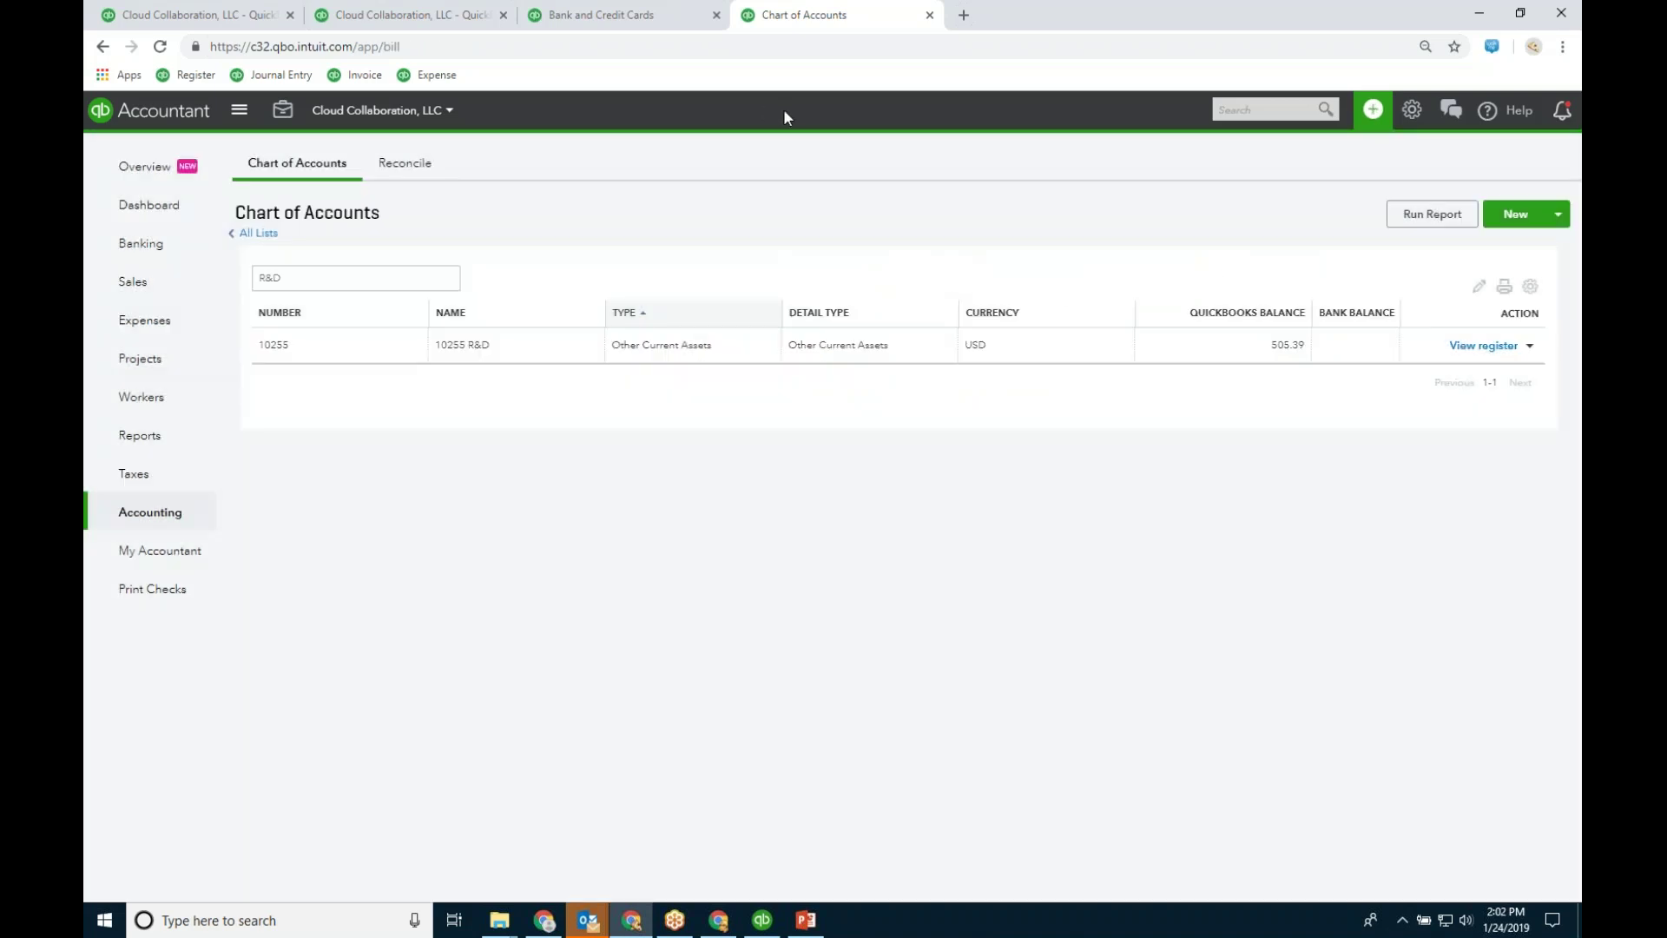
pyautogui.click(642, 17)
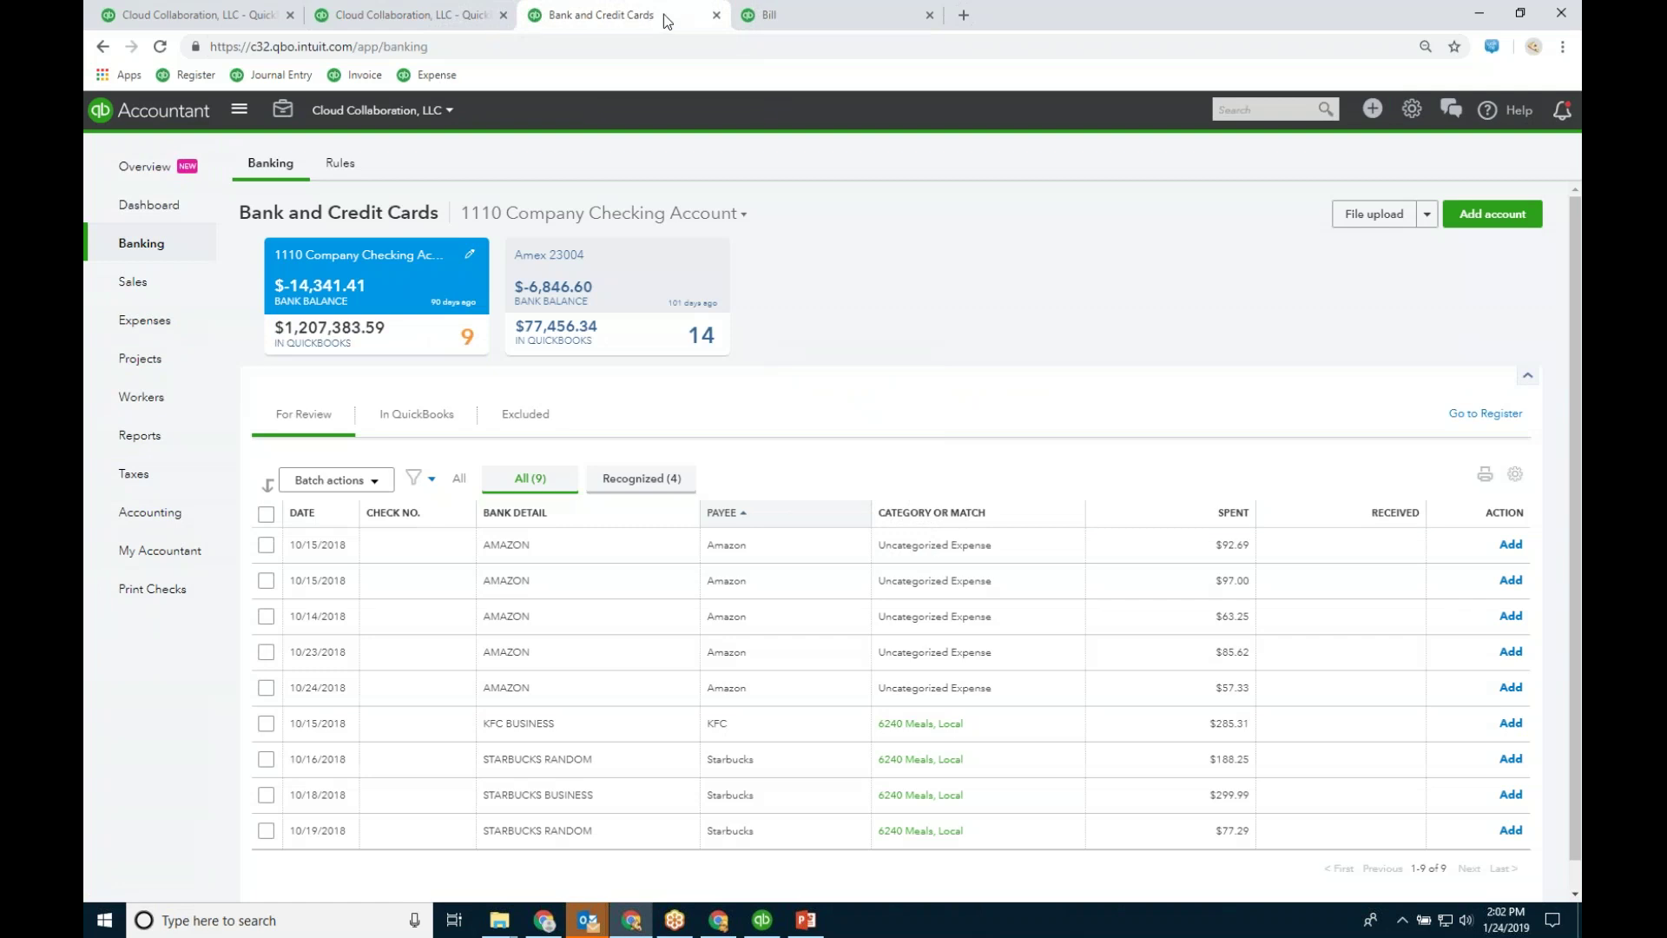
pyautogui.click(786, 14)
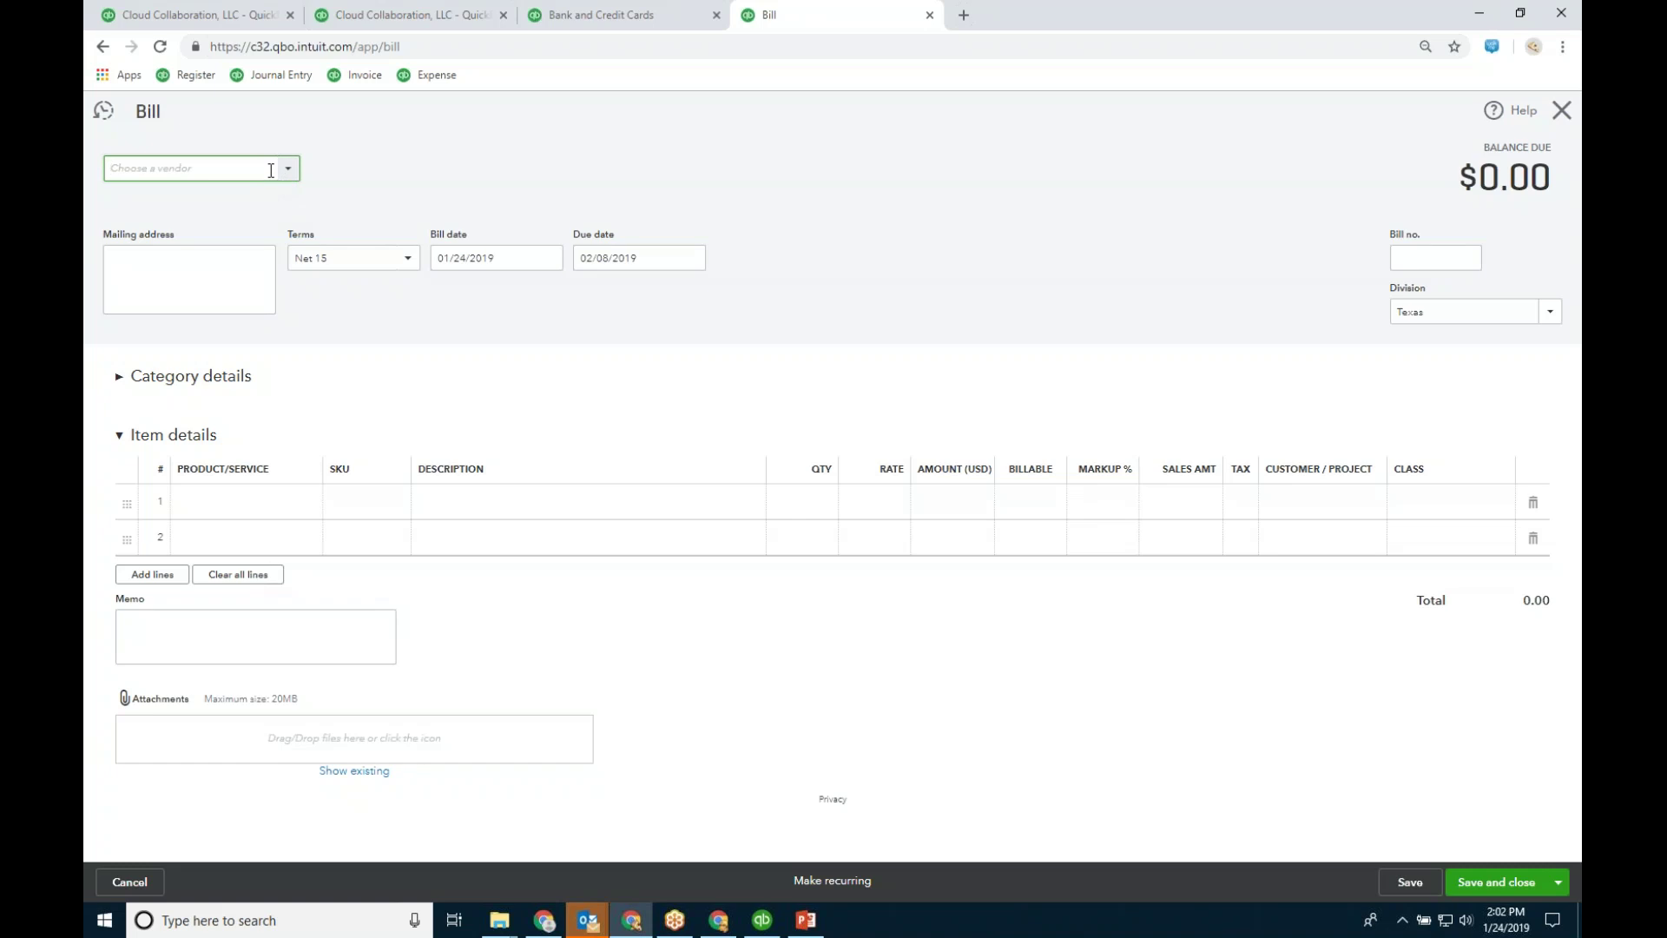
# Step: Choose Amazon - USD as the bill's vendor and hide the open purchase orders panel
pyautogui.write('ama')
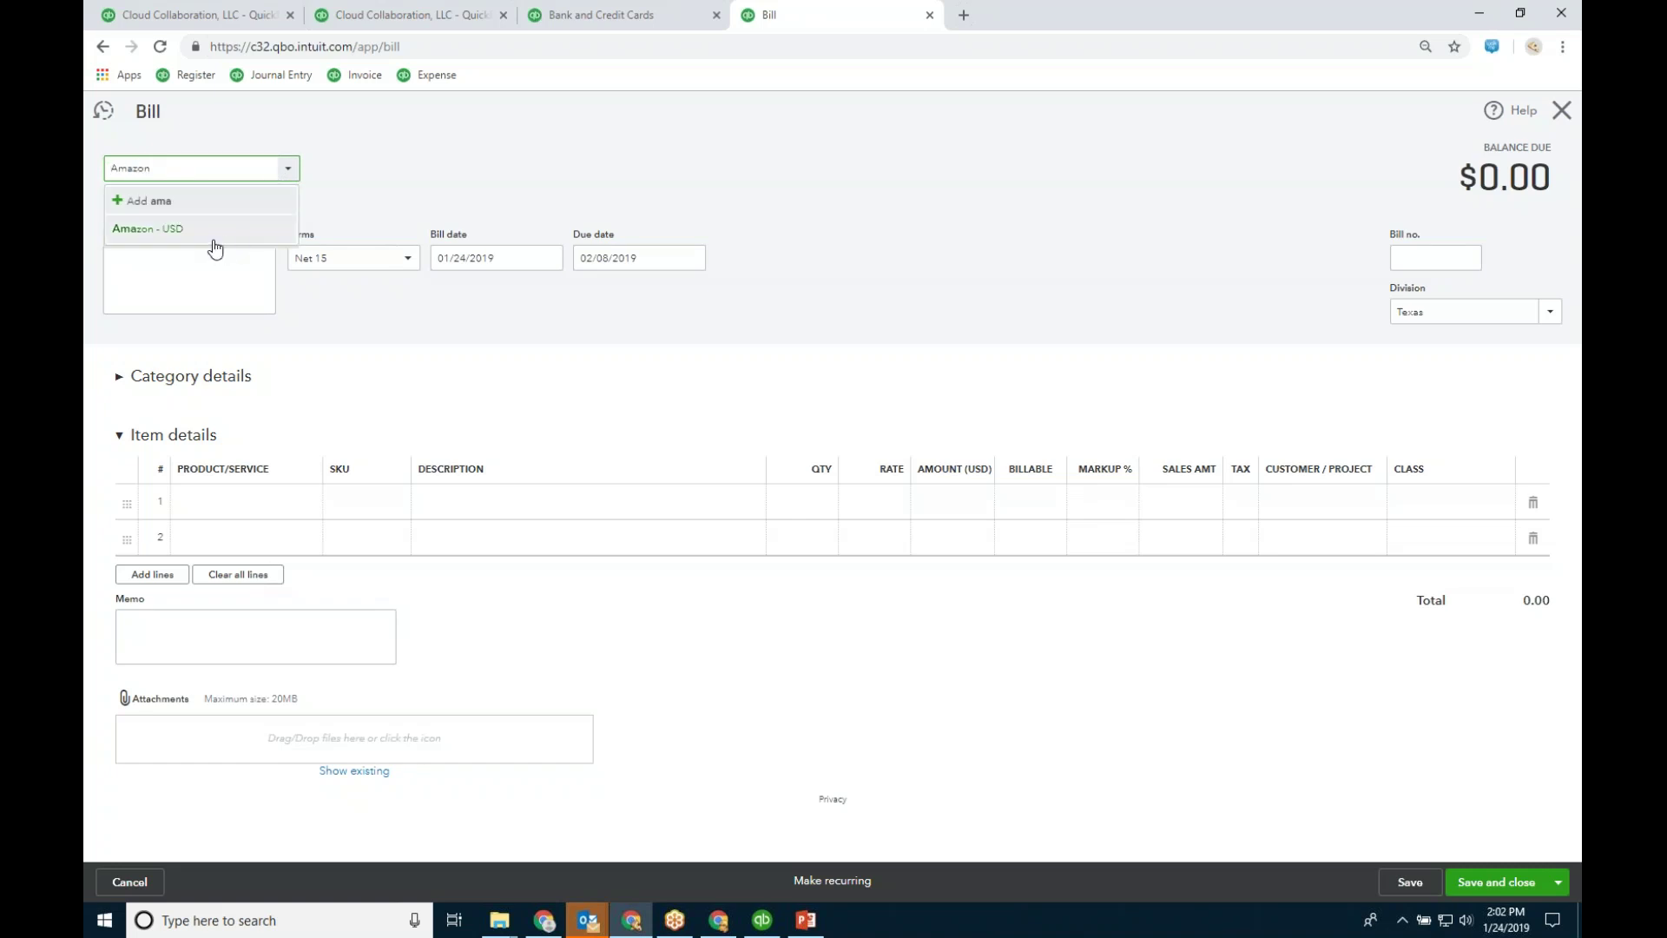
pyautogui.click(213, 246)
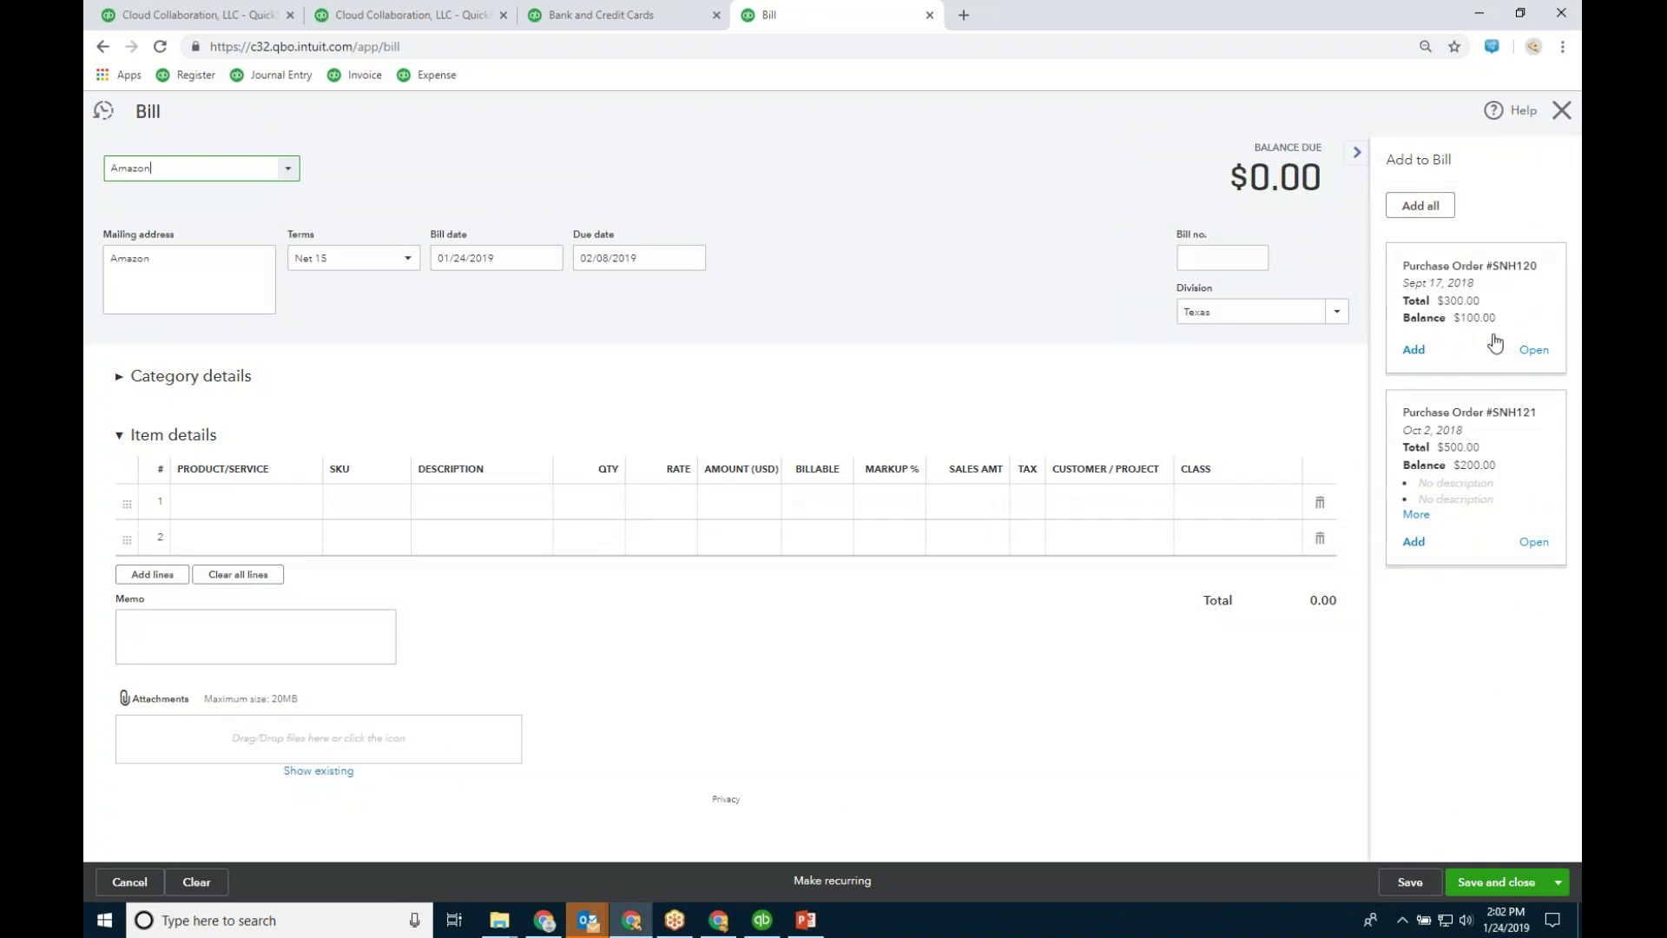
pyautogui.click(1358, 152)
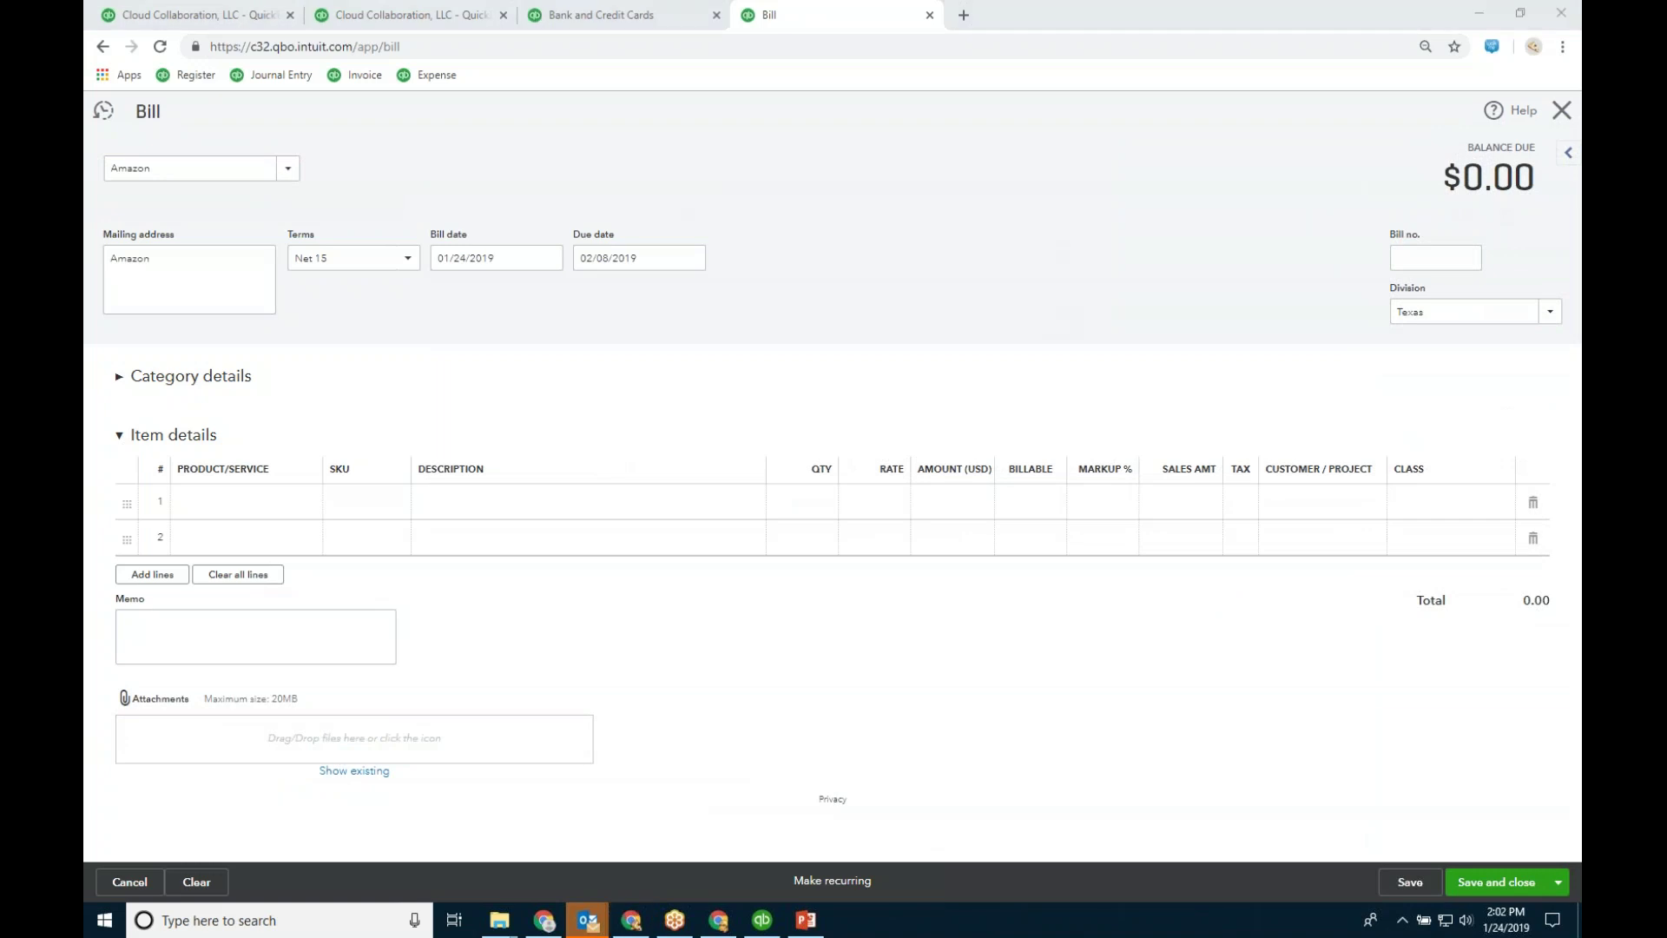
pyautogui.click(1101, 207)
# Step: Add a first category line for 6250 Office Supplies with amount 92.65
pyautogui.click(122, 379)
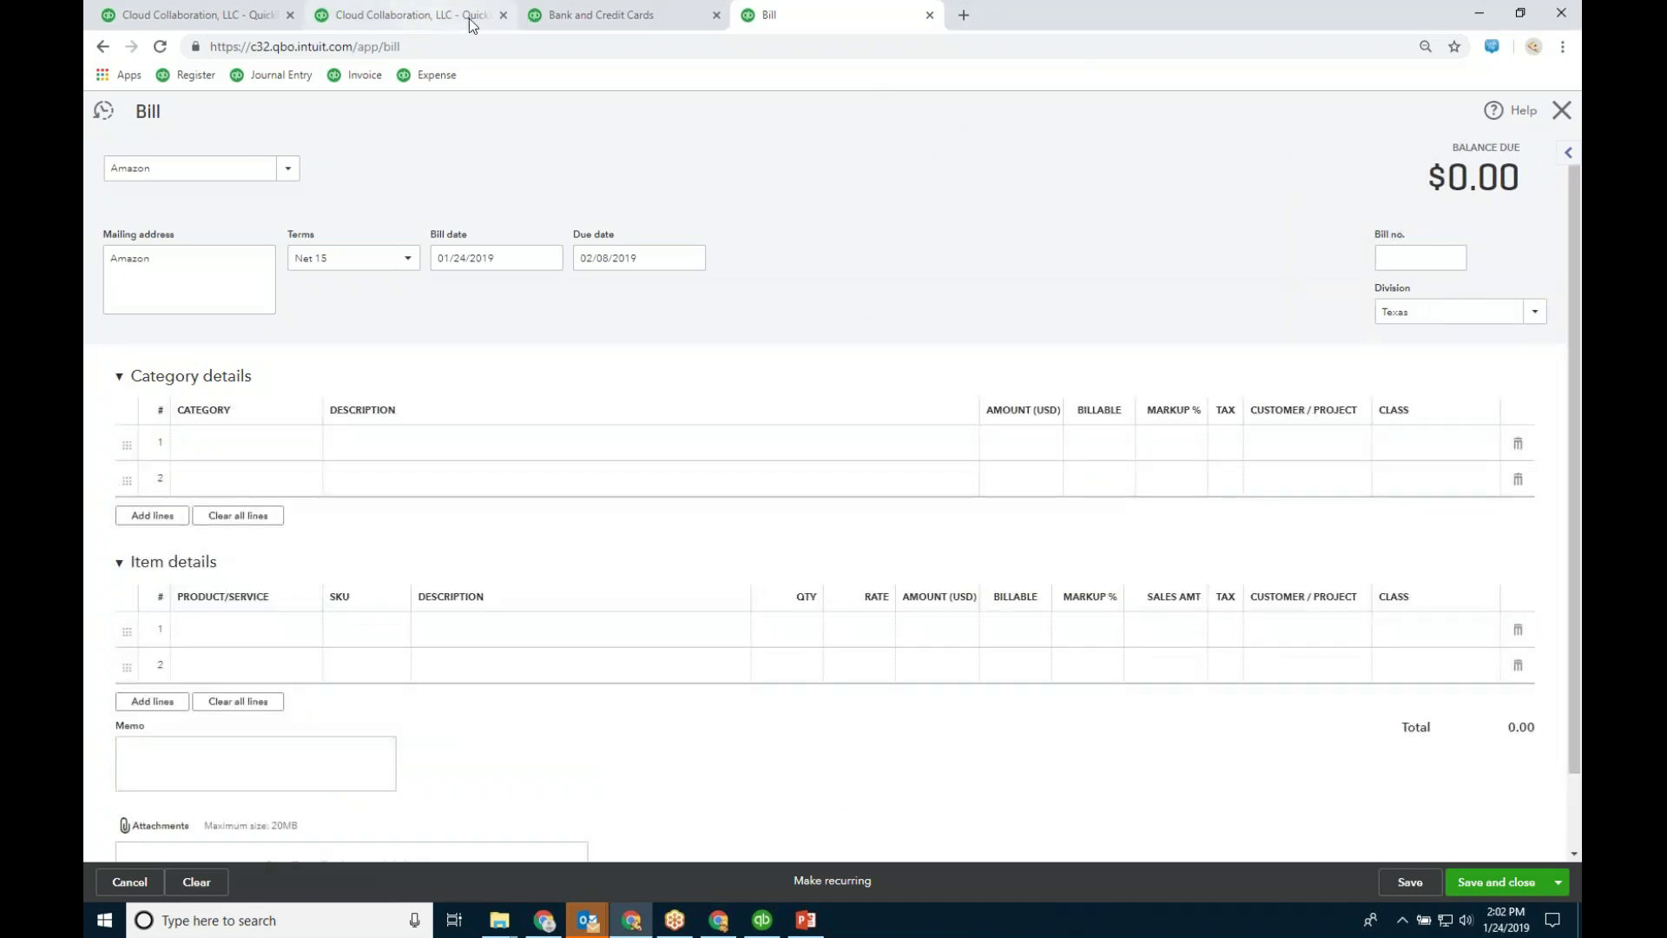
pyautogui.click(608, 19)
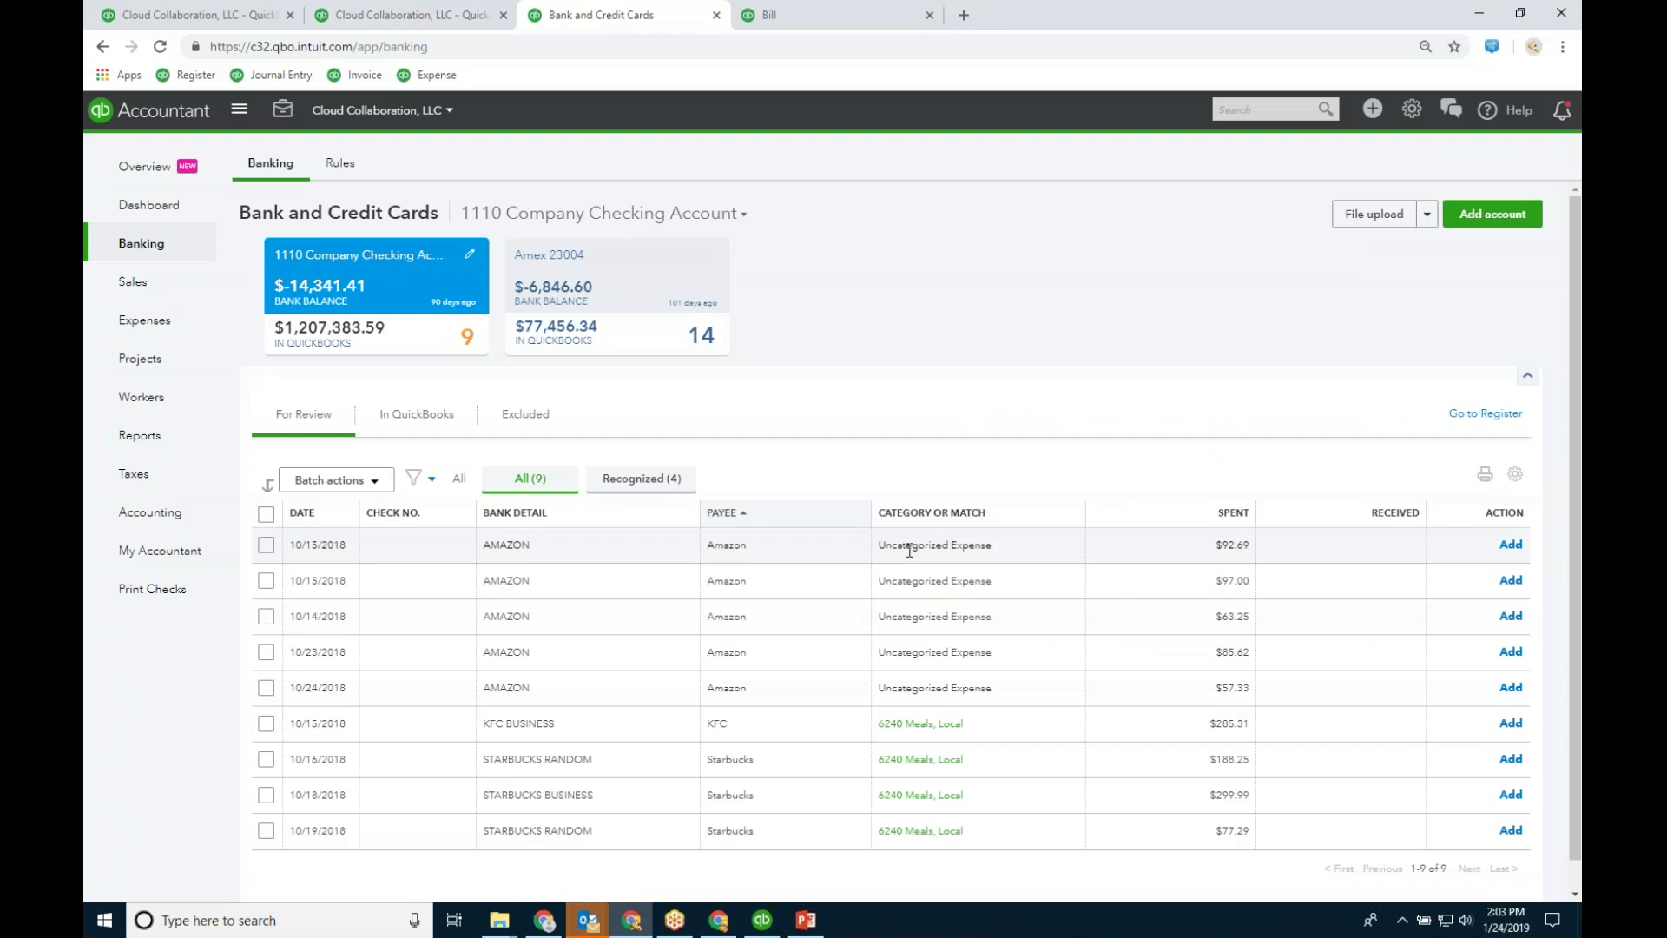
pyautogui.click(800, 21)
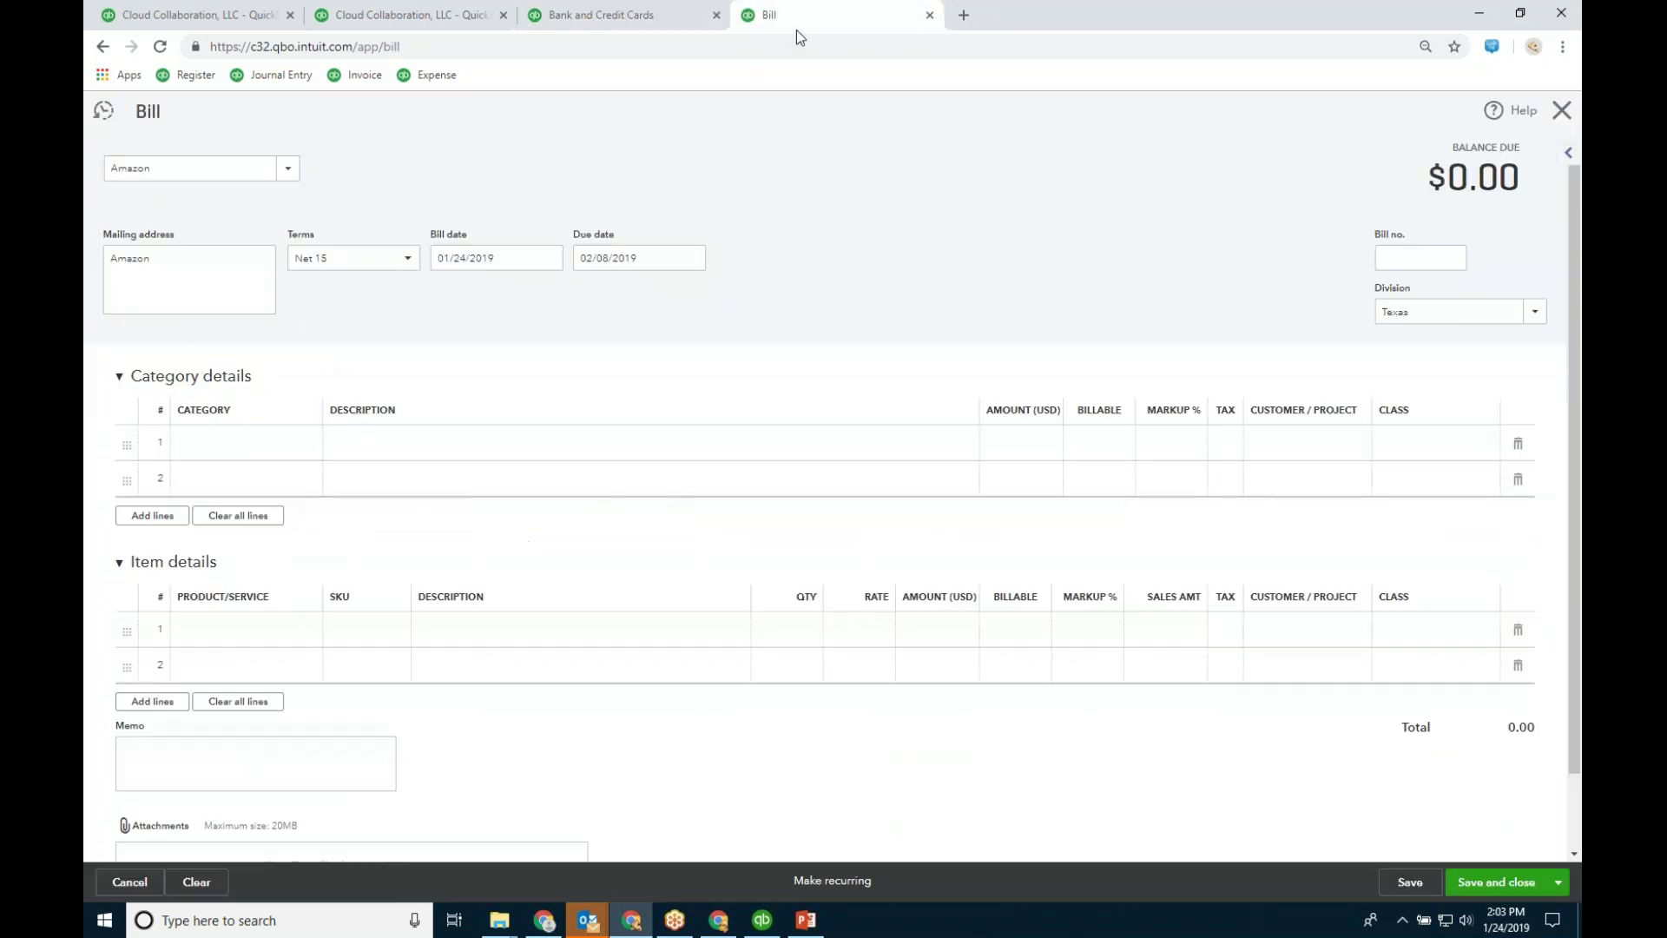
pyautogui.click(266, 448)
pyautogui.write('off')
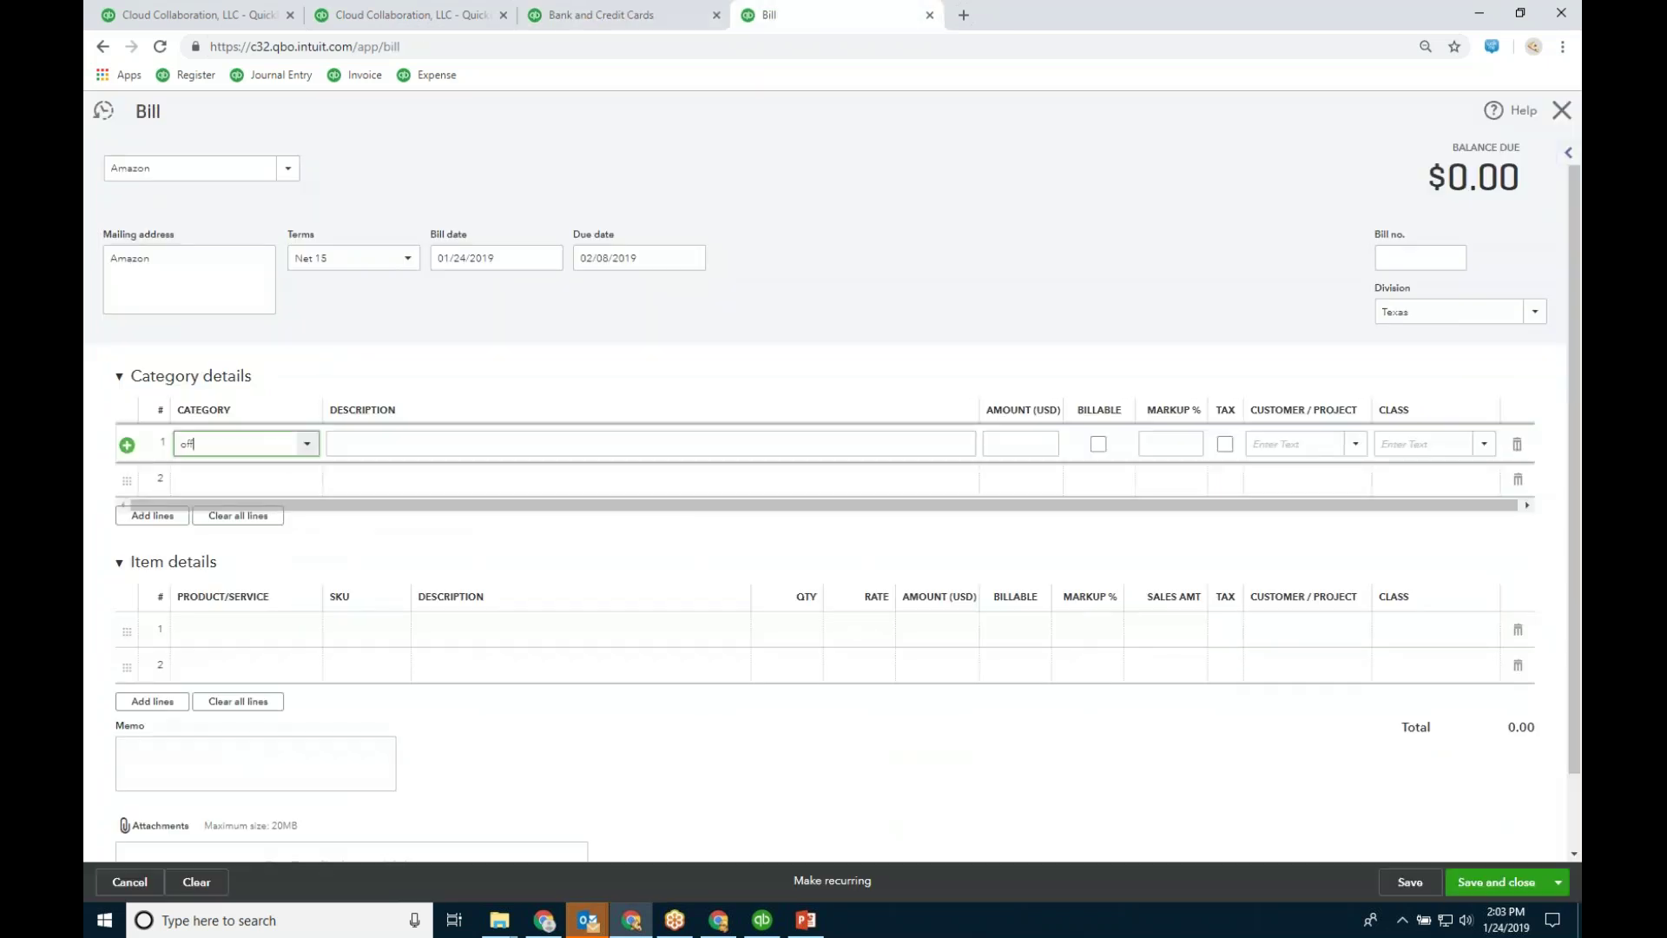
pyautogui.click(286, 509)
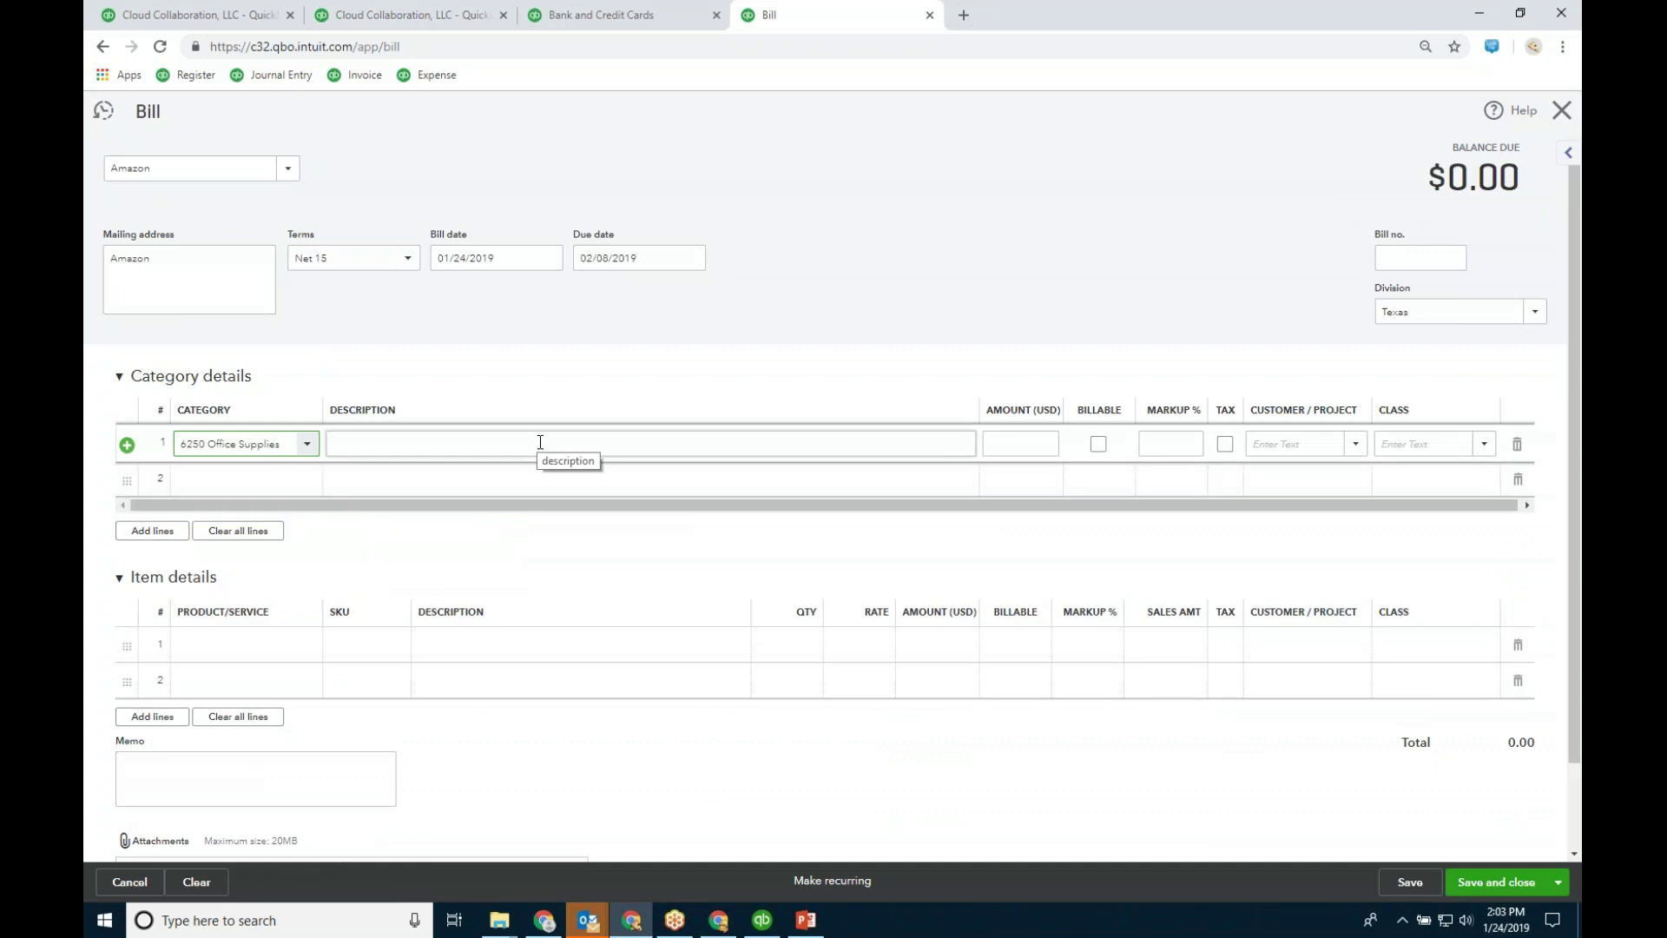
pyautogui.click(540, 443)
pyautogui.click(1042, 443)
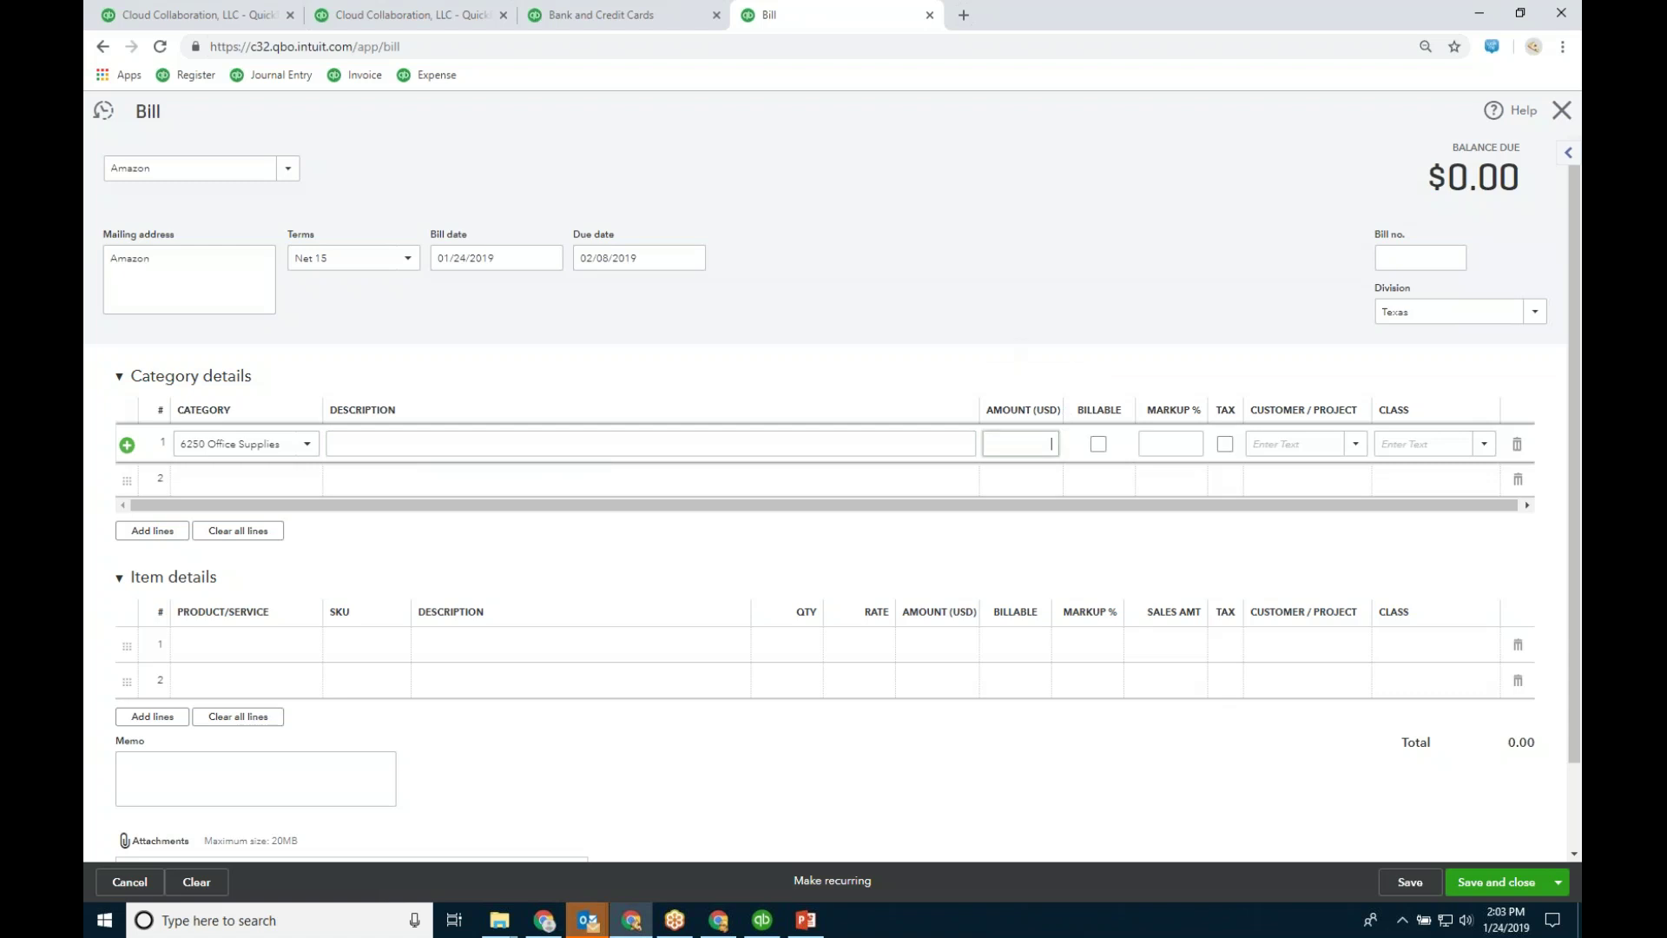
pyautogui.write('92.65')
# Step: Set the bill date to 10/15/2018
pyautogui.click(527, 266)
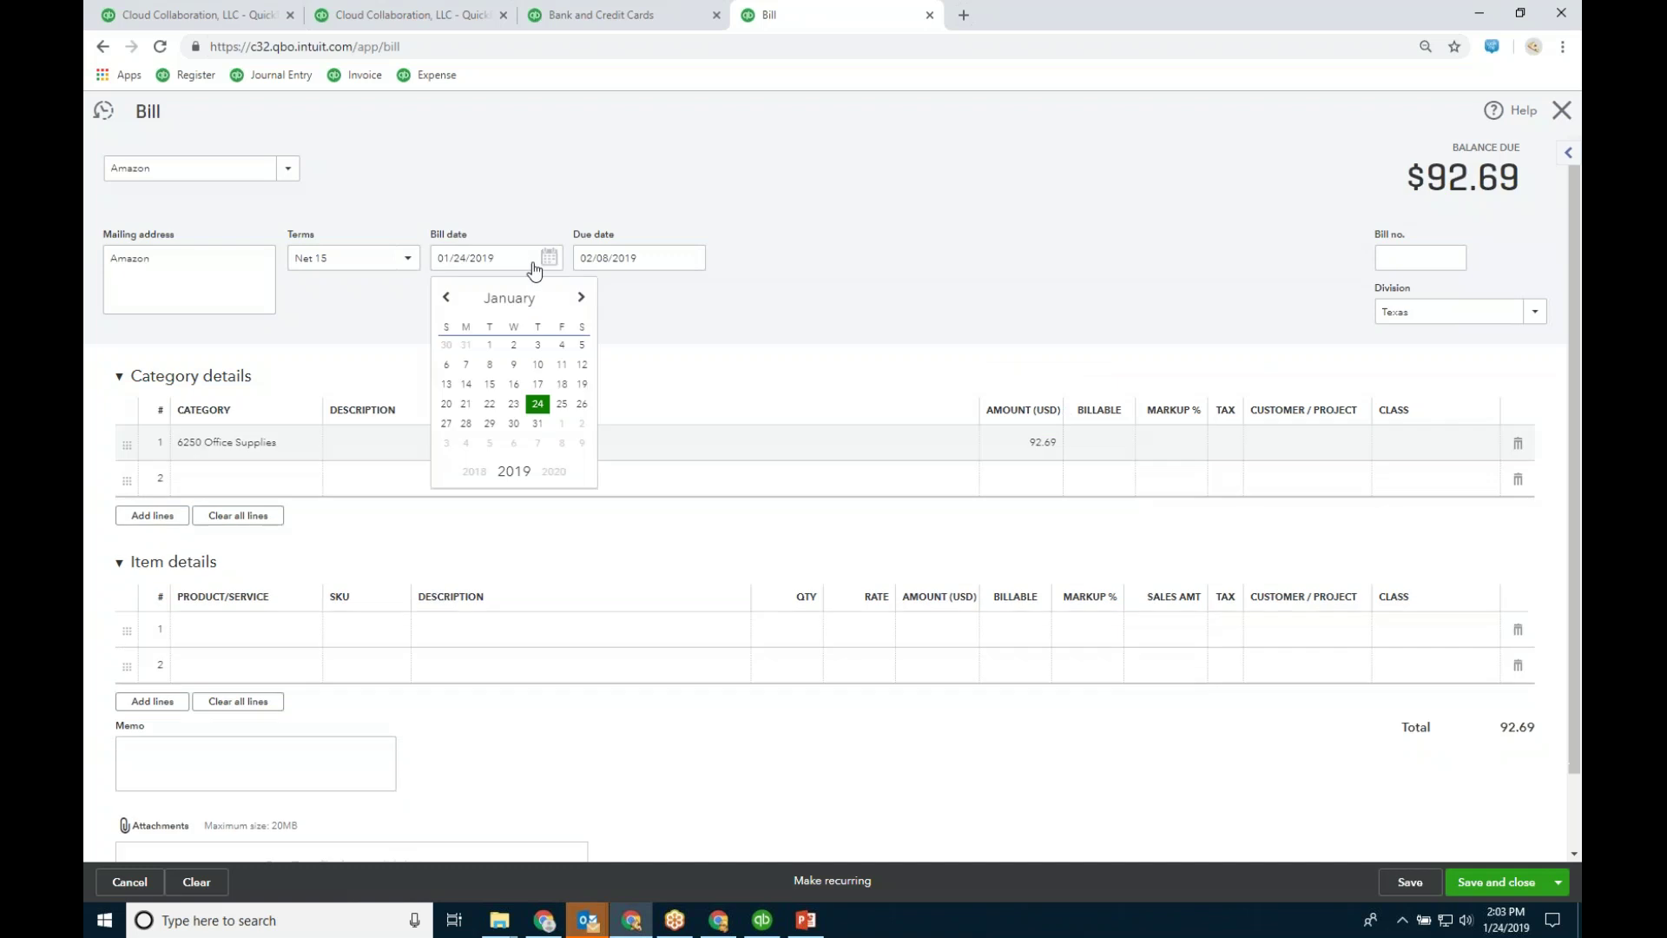
pyautogui.click(446, 300)
pyautogui.click(446, 300)
pyautogui.click(446, 301)
pyautogui.click(467, 384)
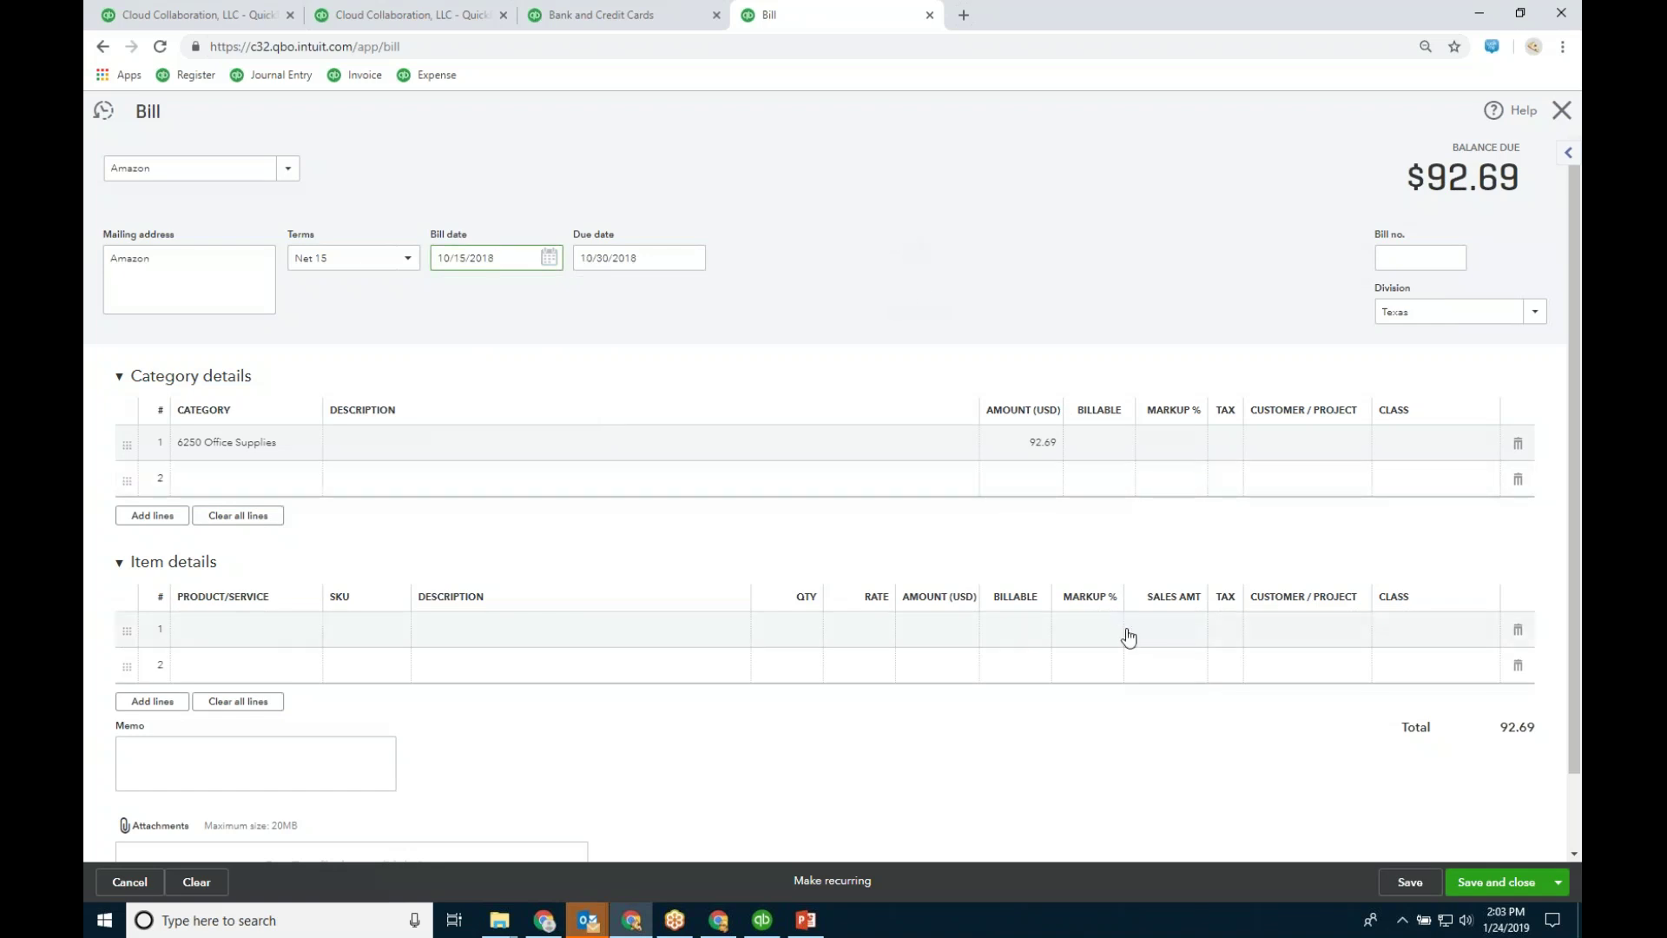
# Step: Assign class BB1 to the Office Supplies line
pyautogui.click(1448, 446)
pyautogui.click(1485, 445)
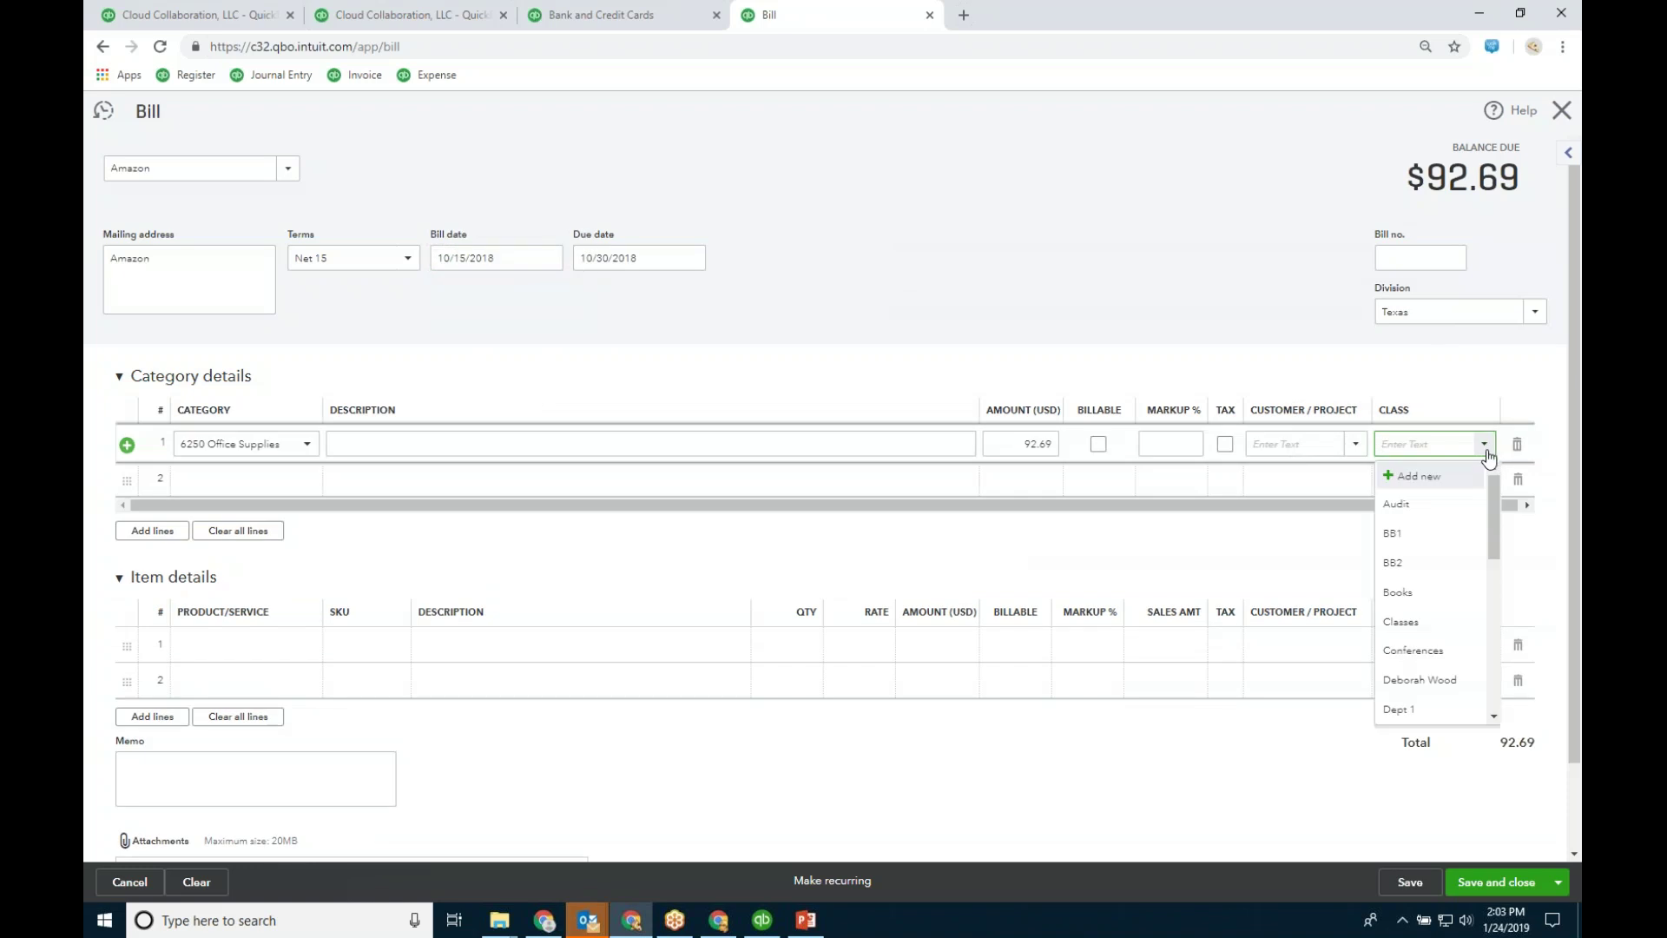
pyautogui.click(1417, 533)
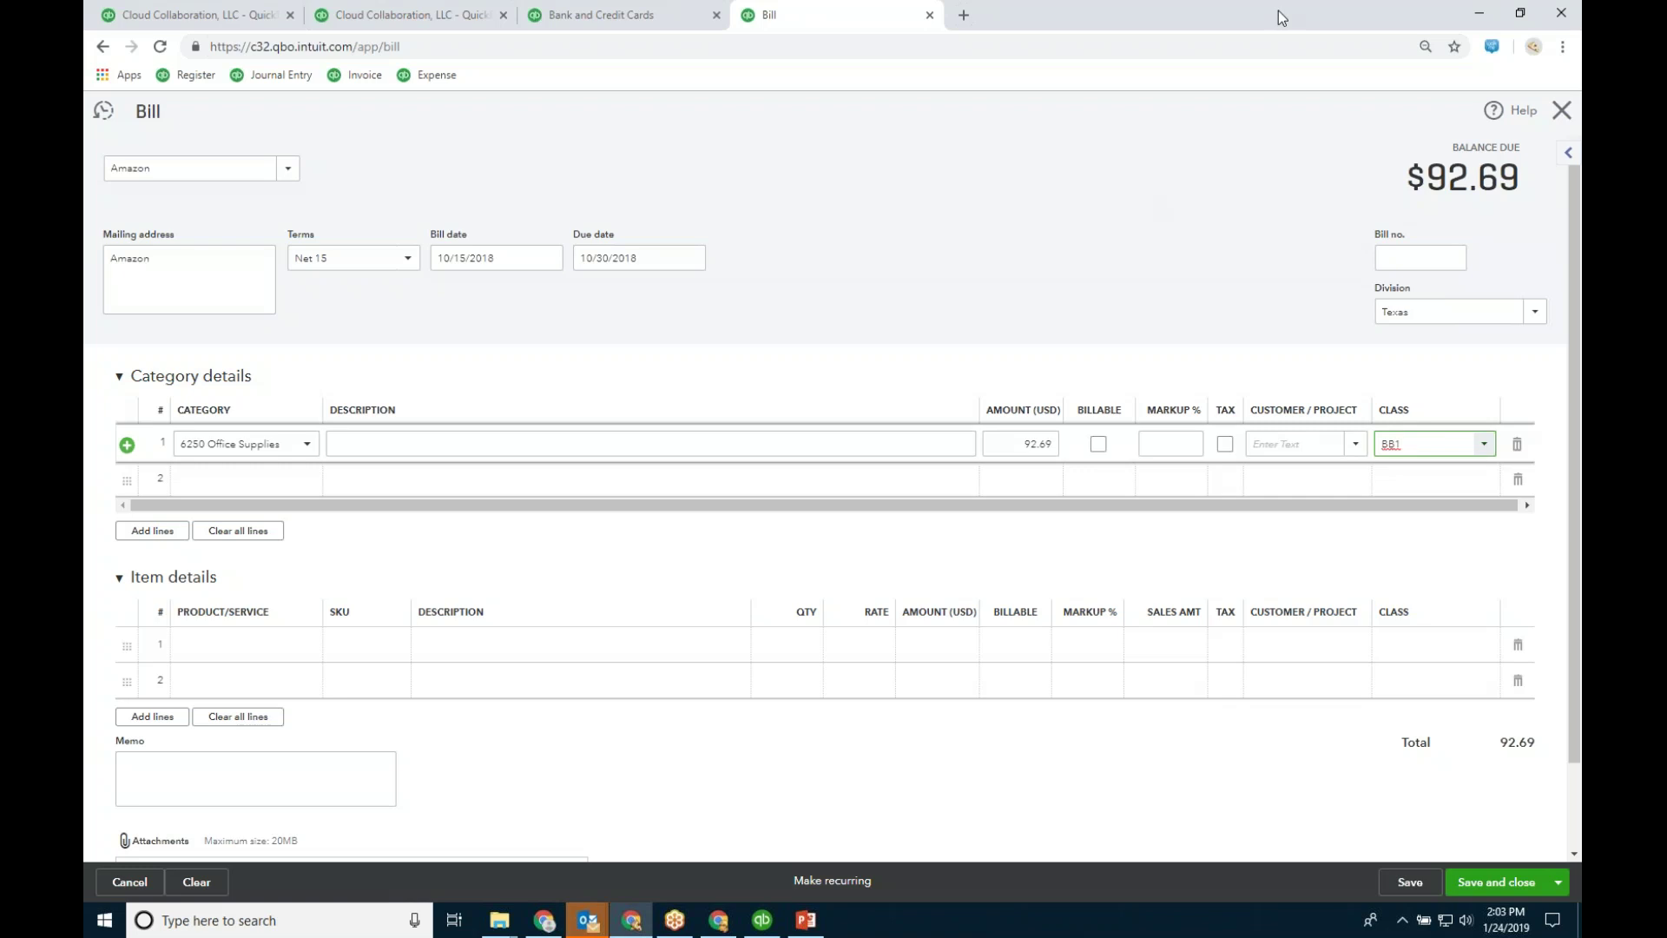
pyautogui.click(1425, 310)
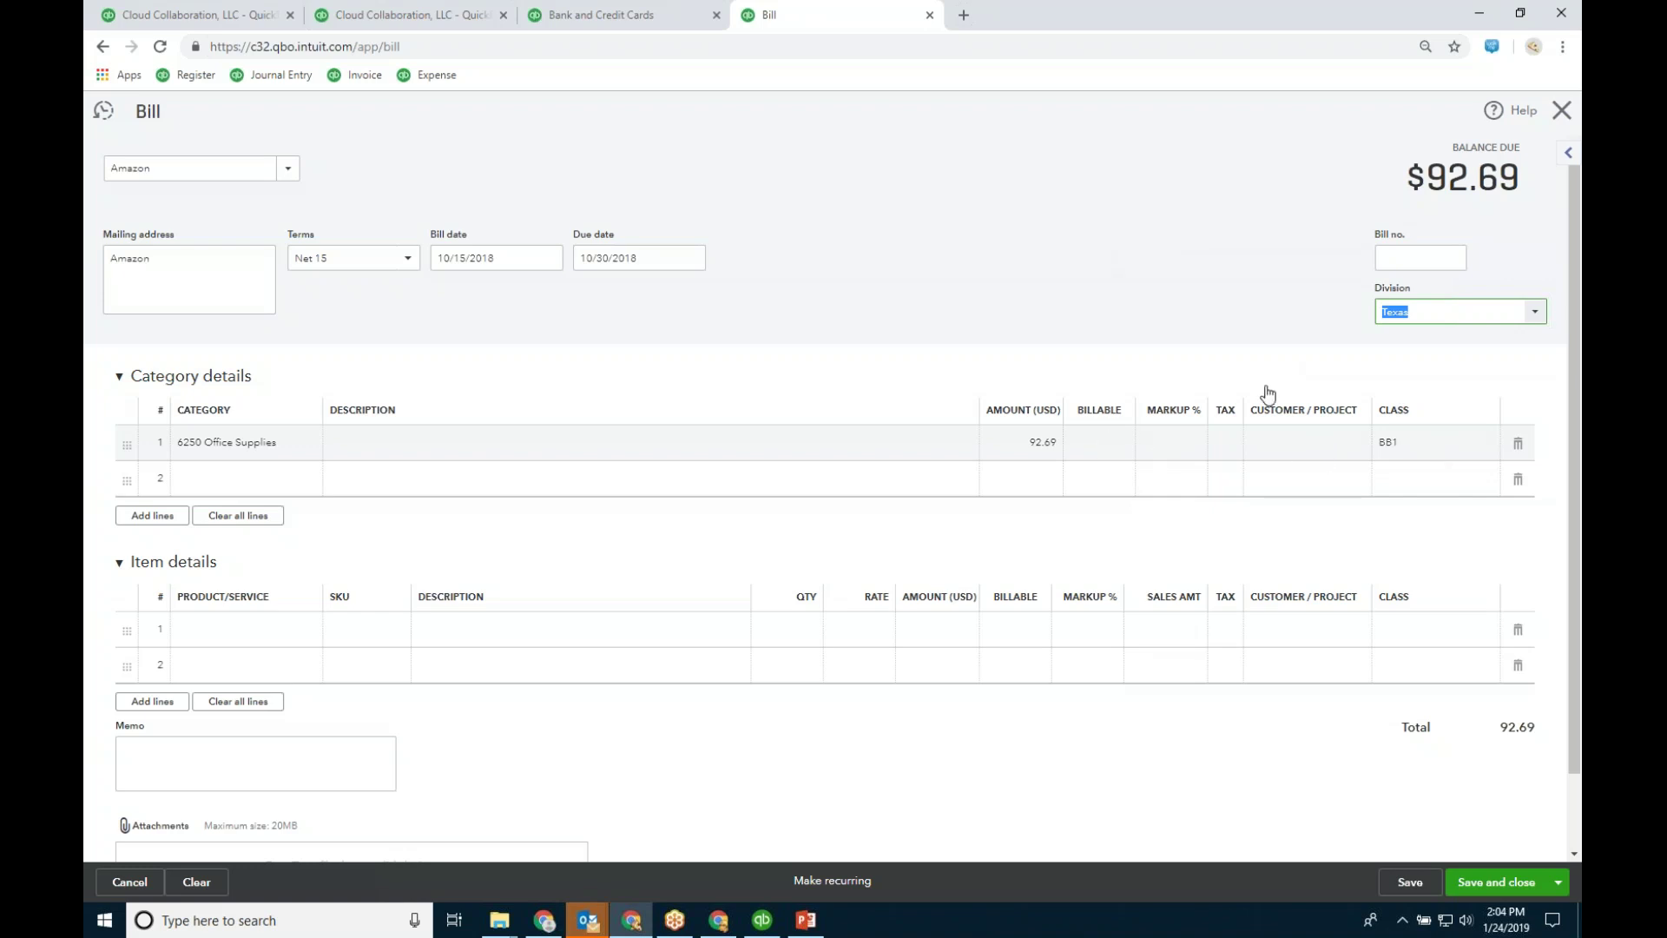
# Step: Save the $92.69 Amazon bill for 6250 Office Supplies, Division Texas, and return to the bank feed
pyautogui.click(1213, 144)
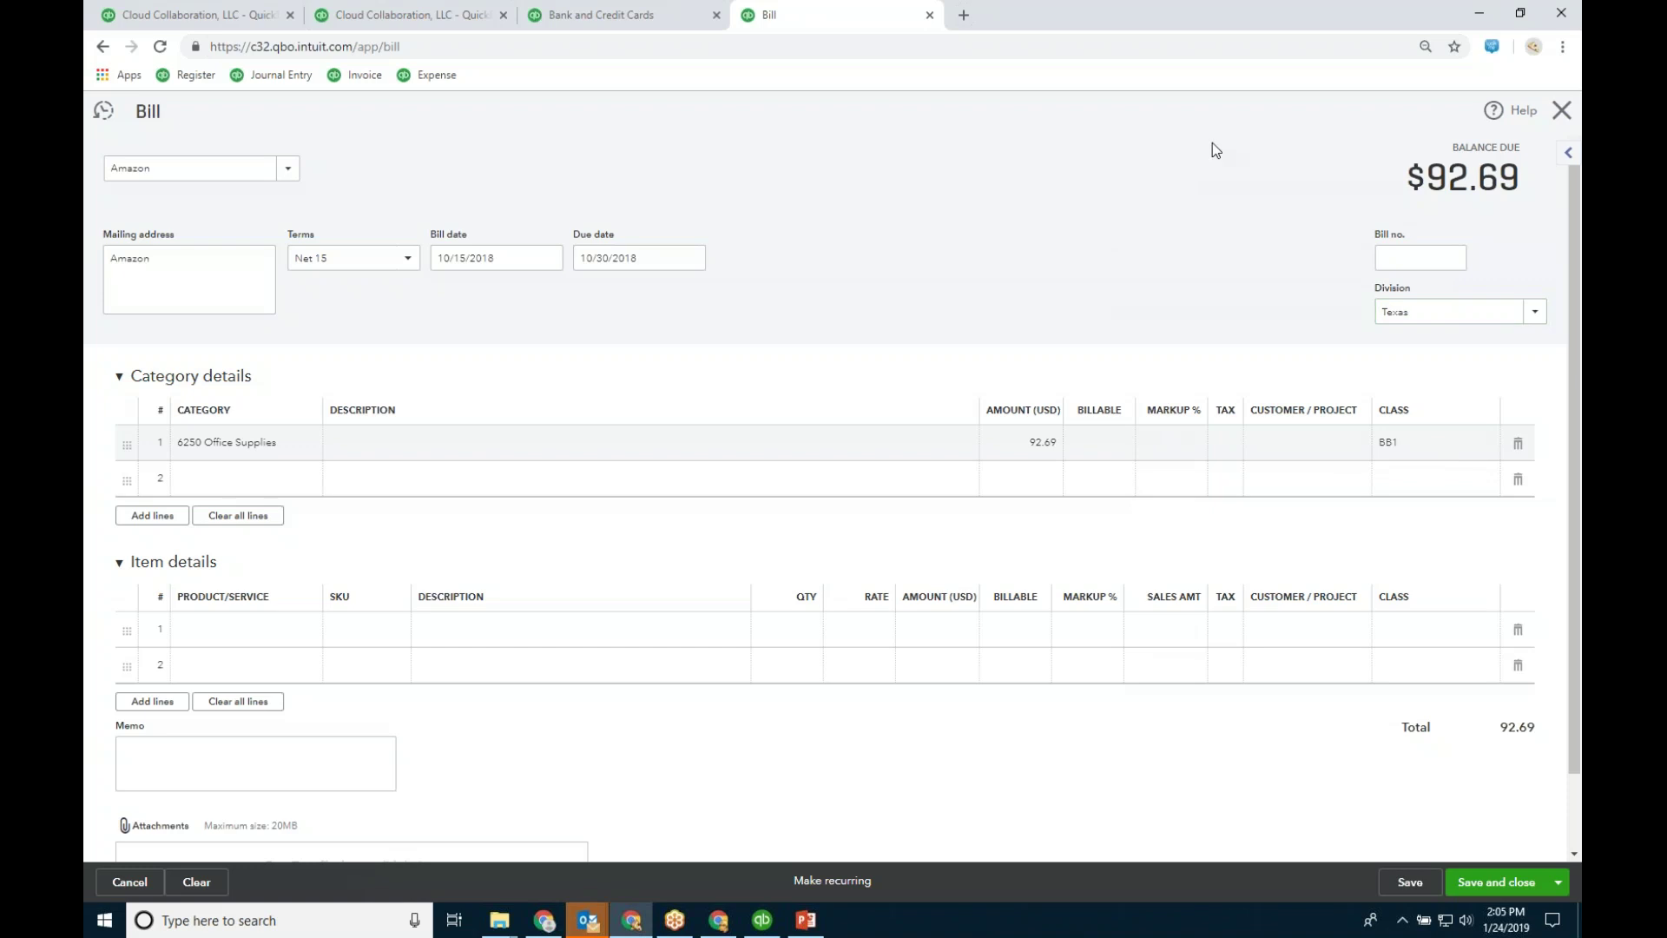
pyautogui.click(1417, 885)
pyautogui.click(640, 16)
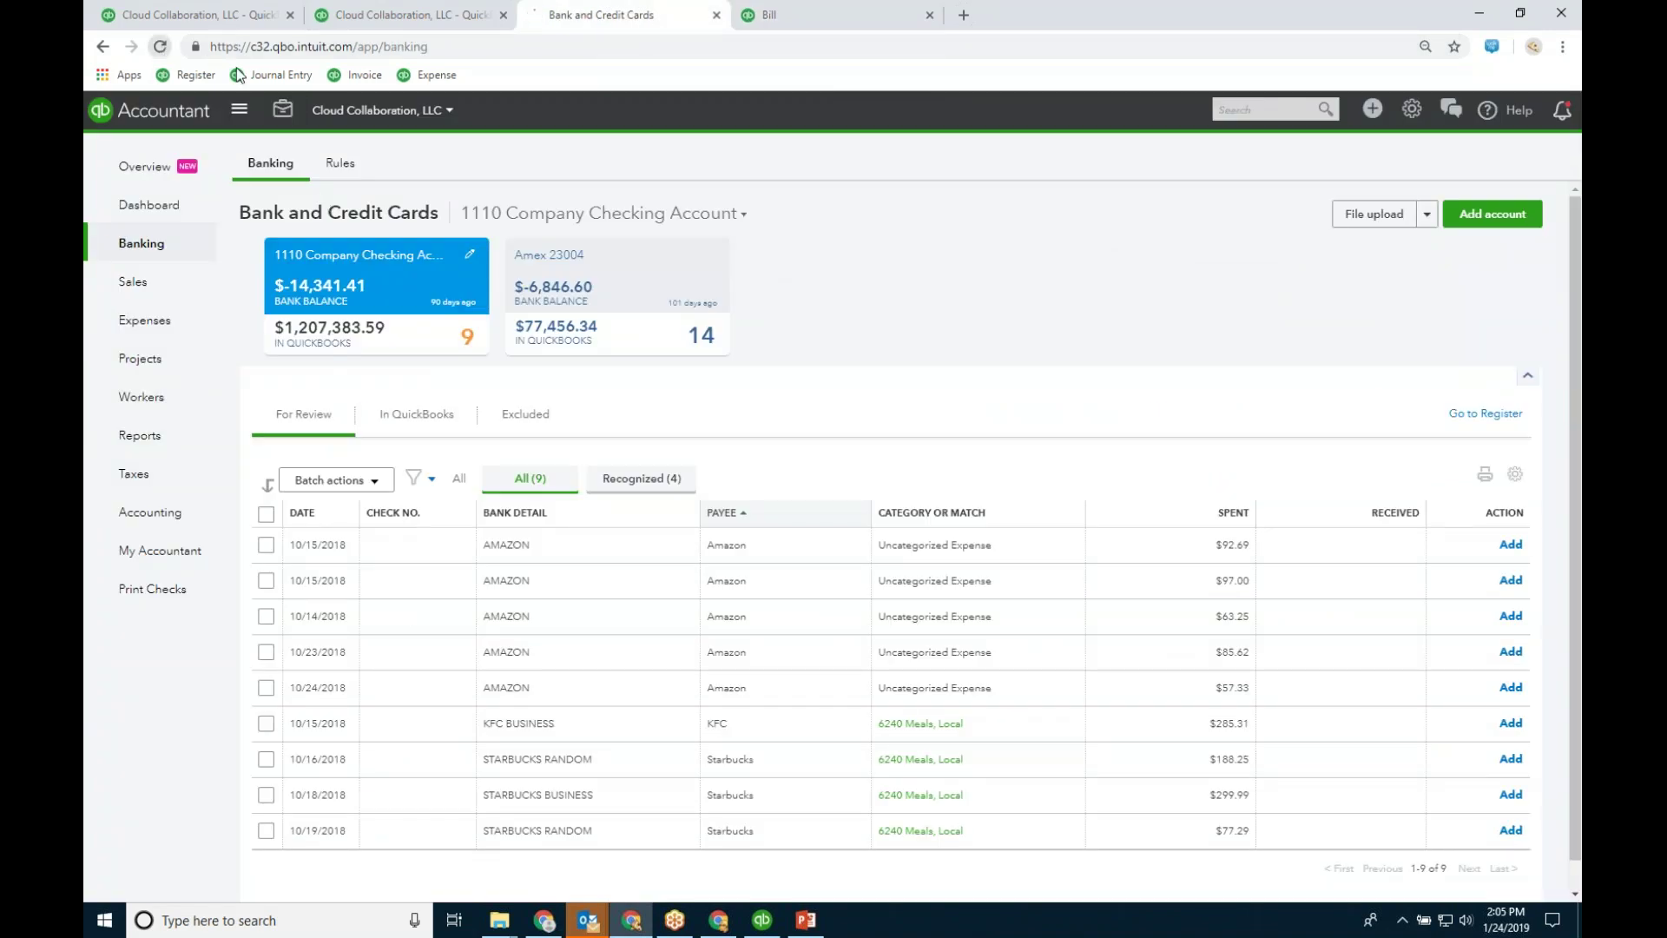
# Step: Refresh the bank feed and expand the $92.69 Amazon transaction to view its matching records
pyautogui.click(159, 46)
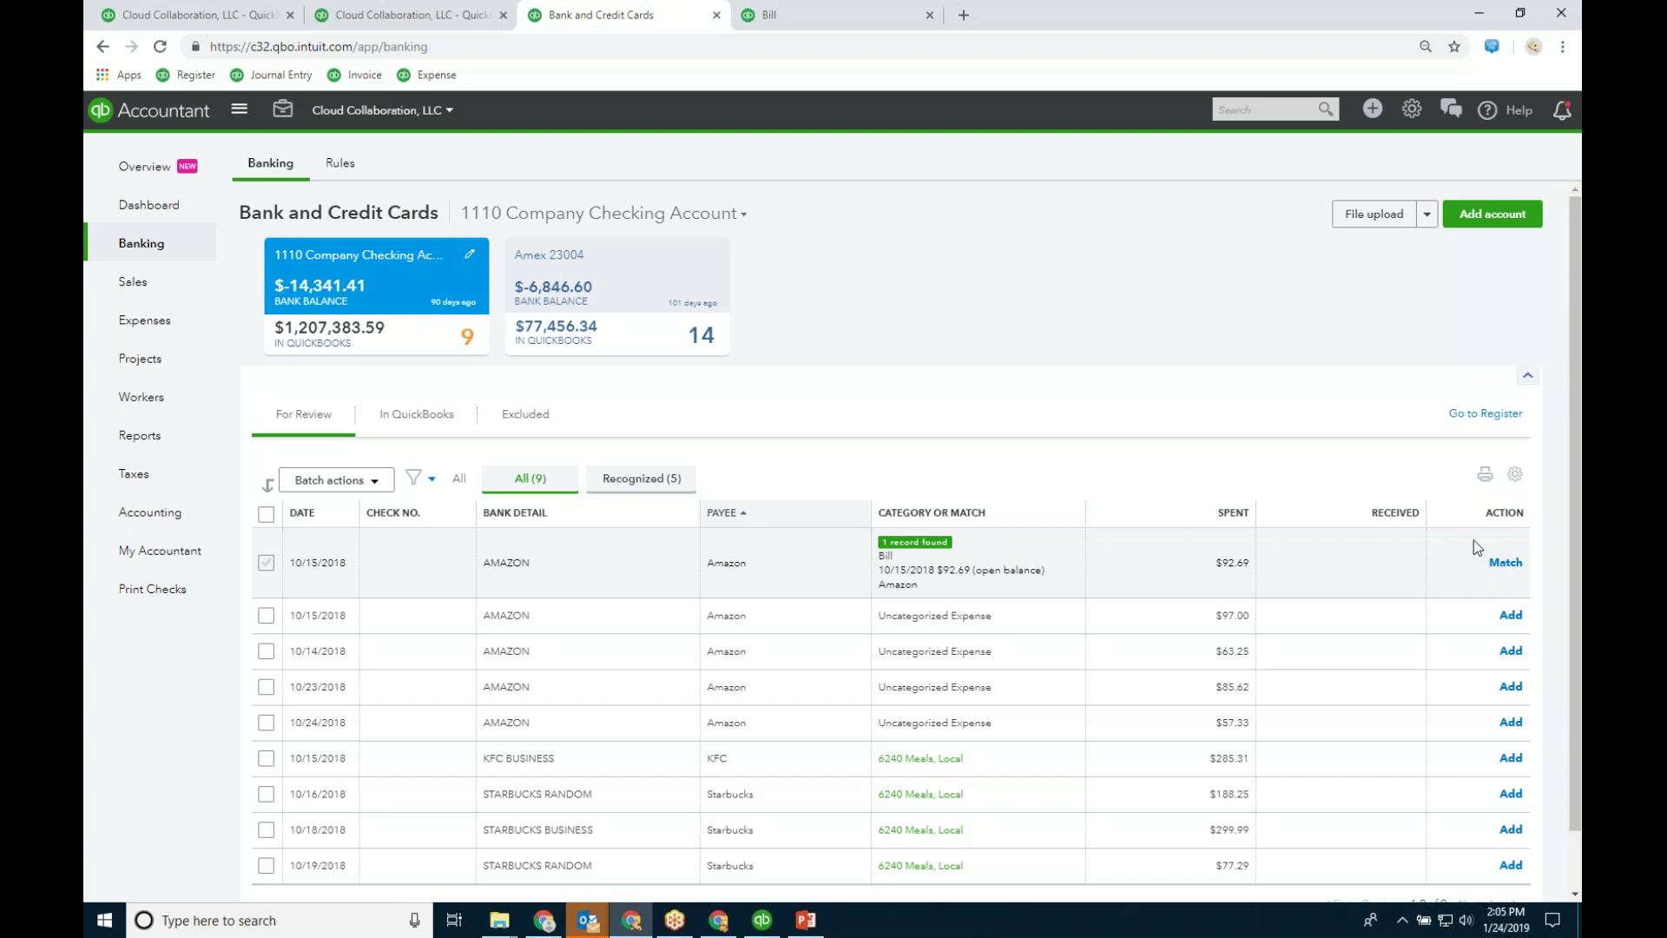
pyautogui.click(847, 565)
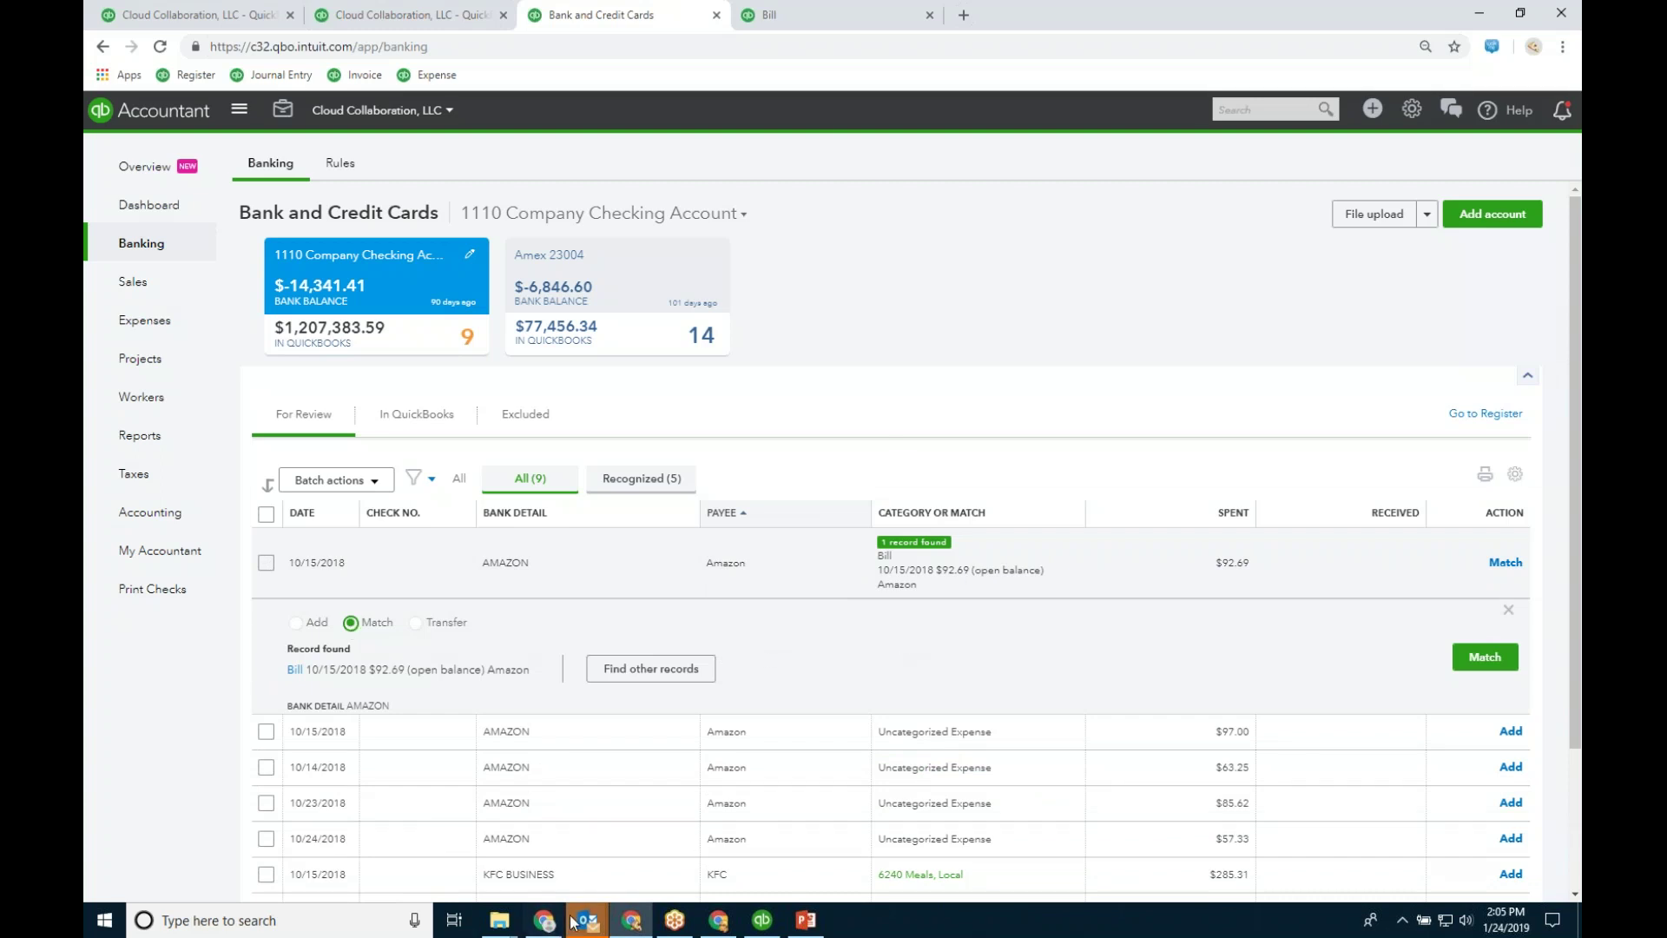
pyautogui.click(1075, 441)
pyautogui.click(670, 672)
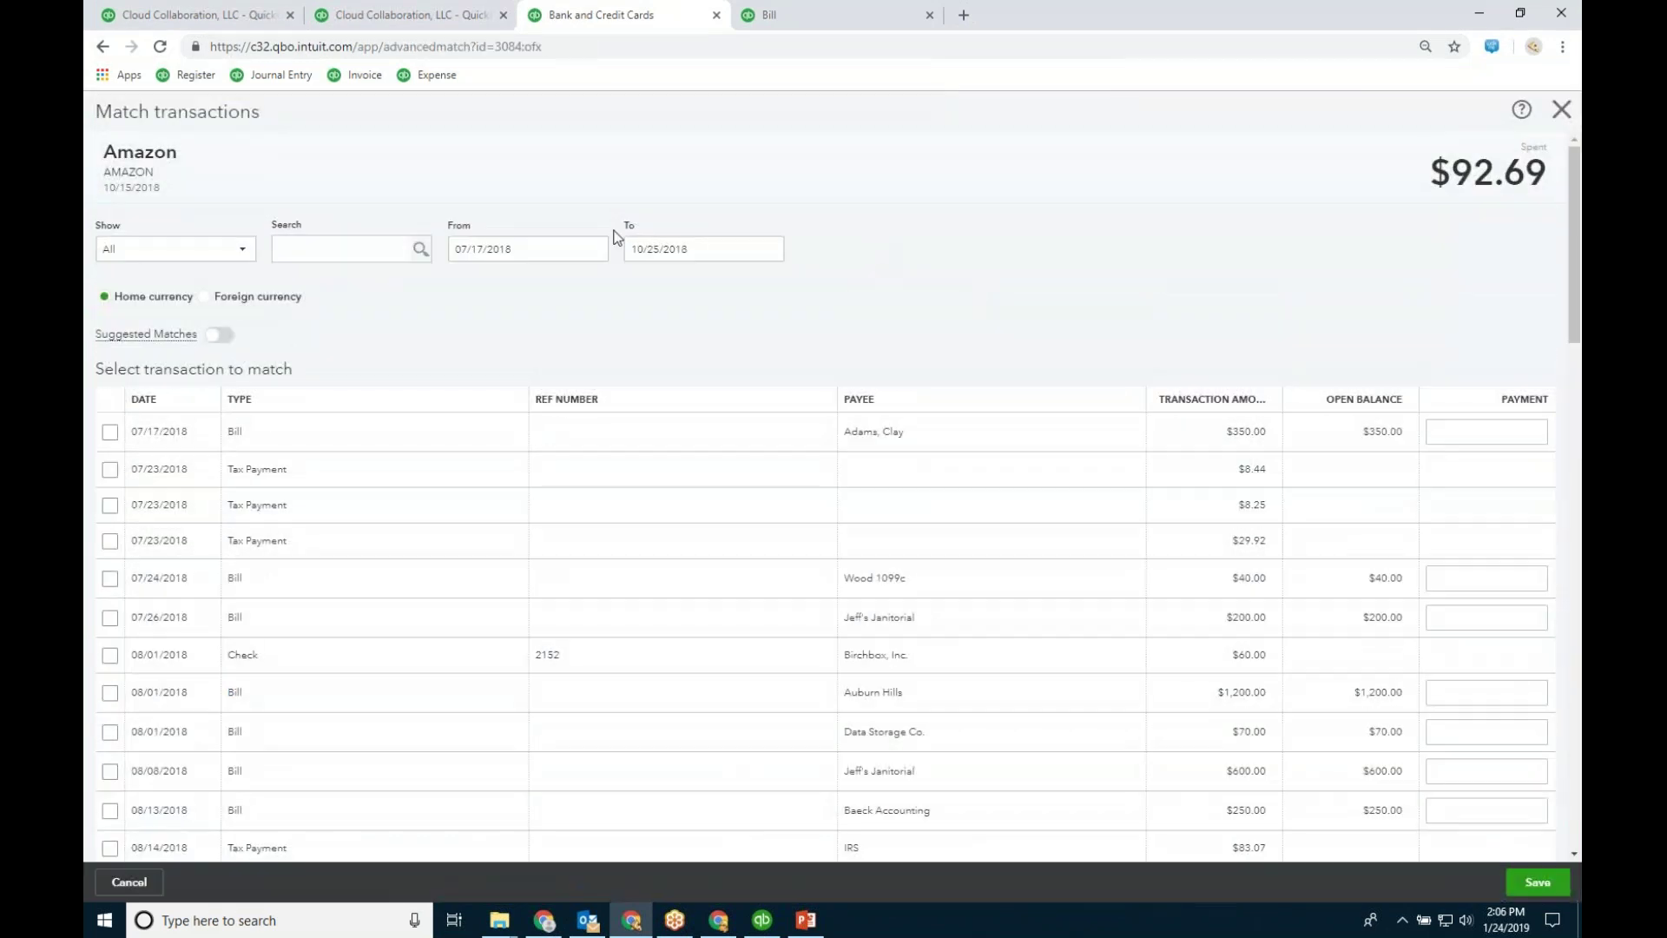
pyautogui.click(222, 254)
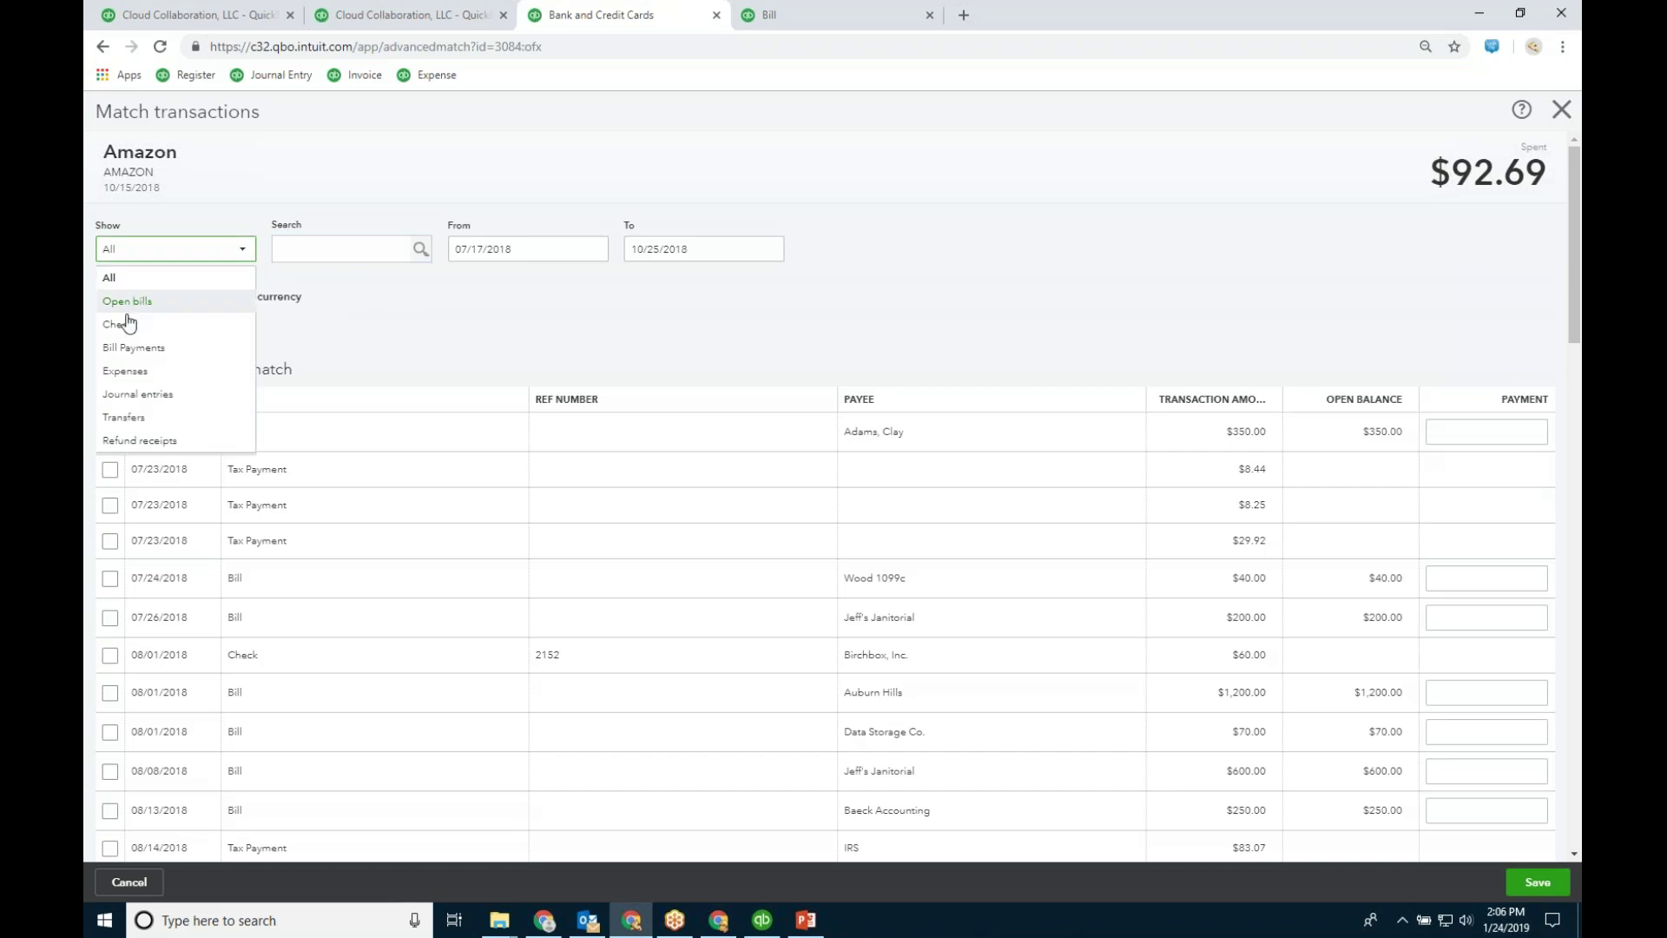
pyautogui.click(156, 302)
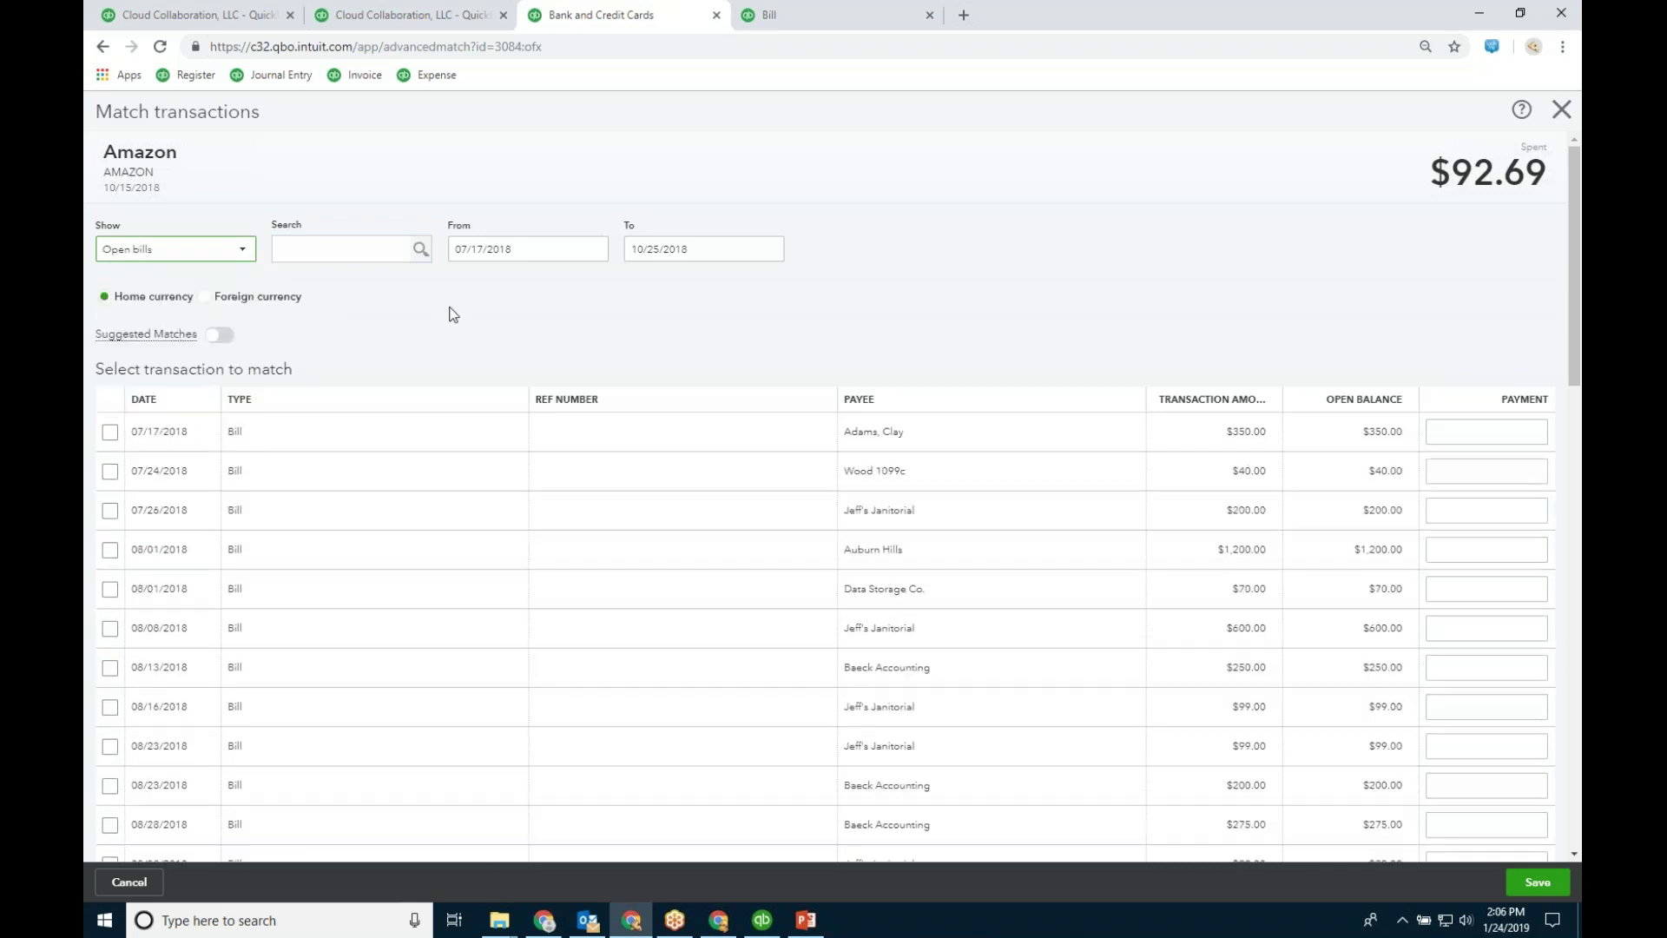
pyautogui.moveTo(1571, 363)
pyautogui.mouseDown()
pyautogui.moveTo(1571, 775)
pyautogui.moveTo(1573, 348)
pyautogui.mouseUp()
pyautogui.click(1562, 110)
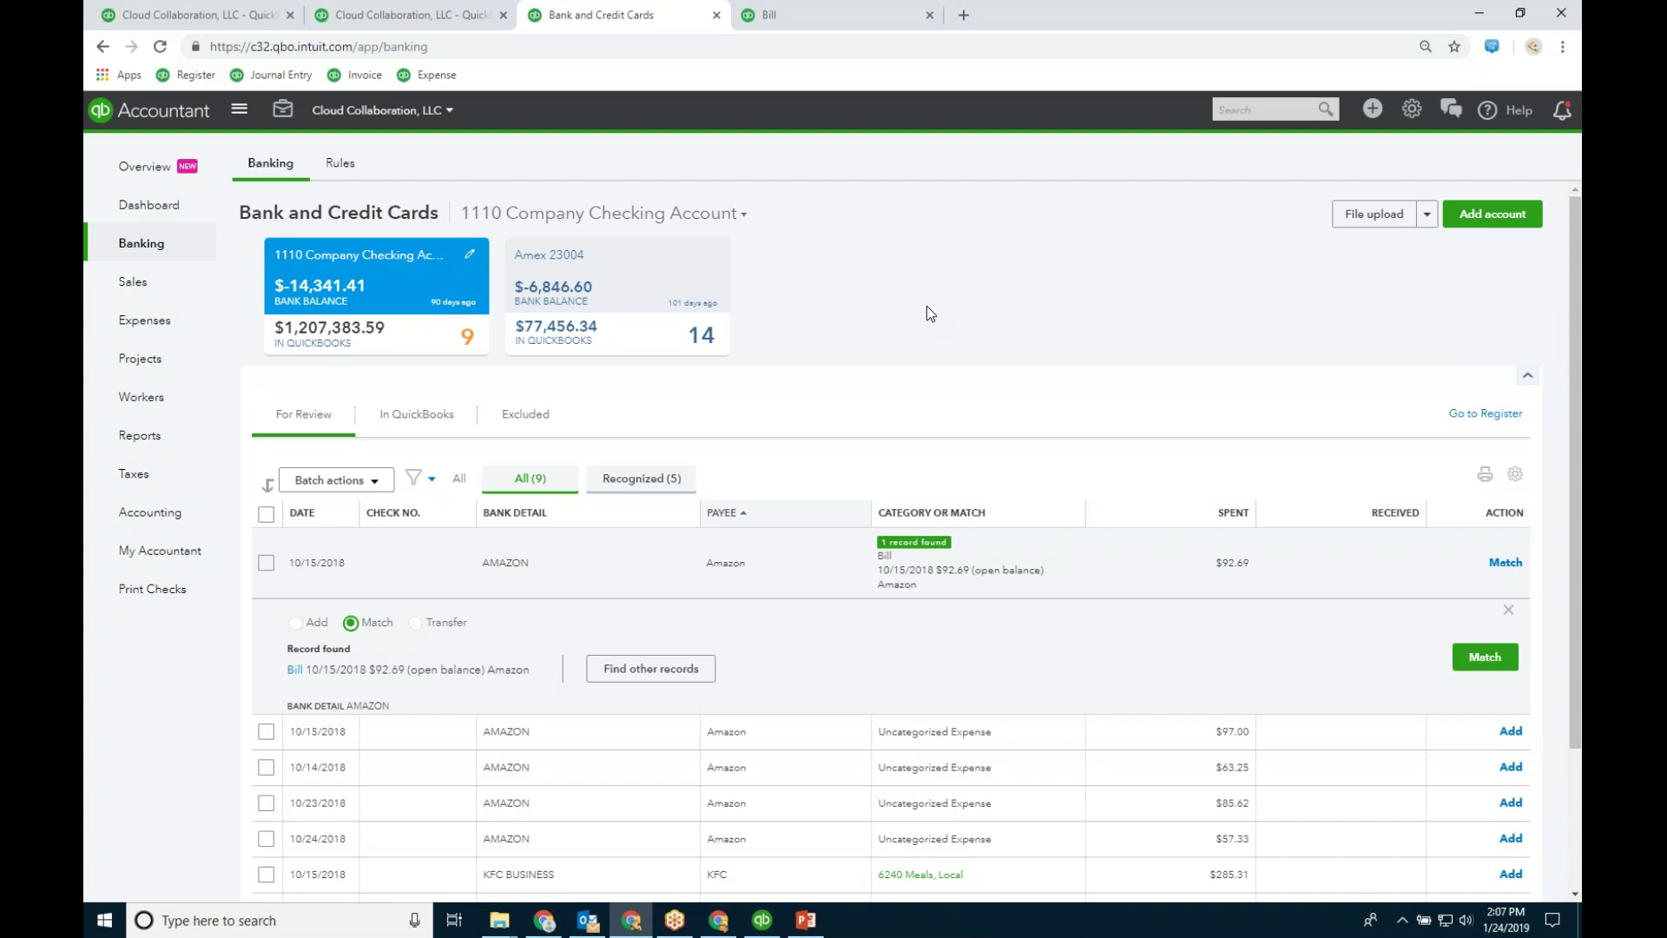
pyautogui.scroll(-2, 925, 306)
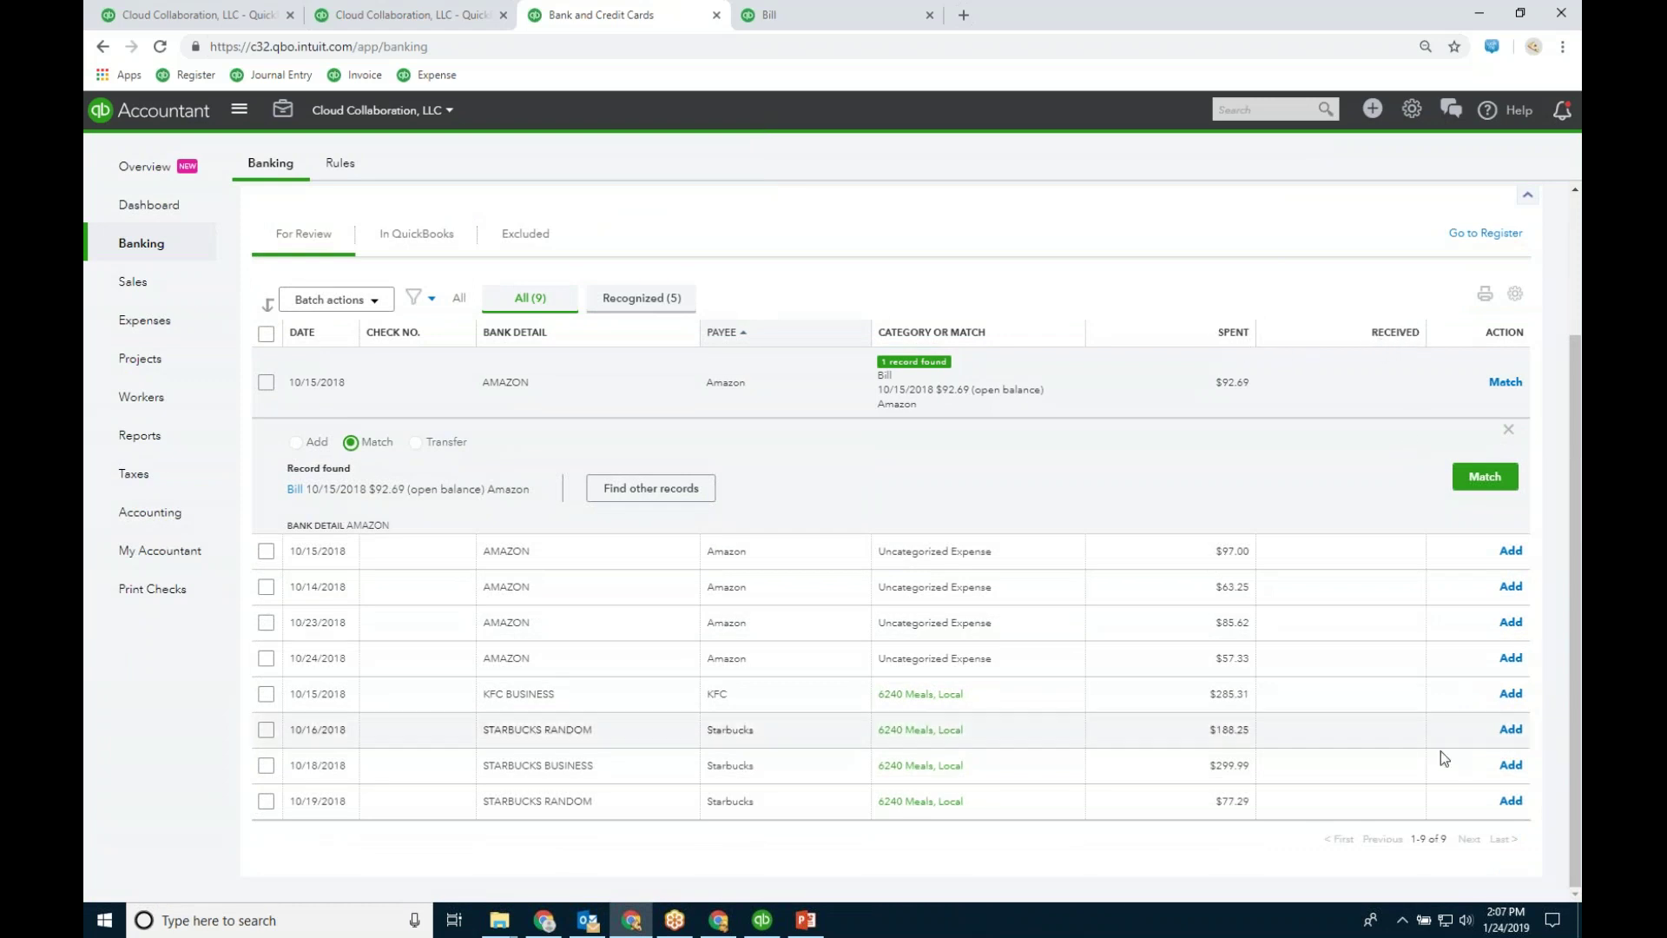
pyautogui.scroll(2, 1104, 373)
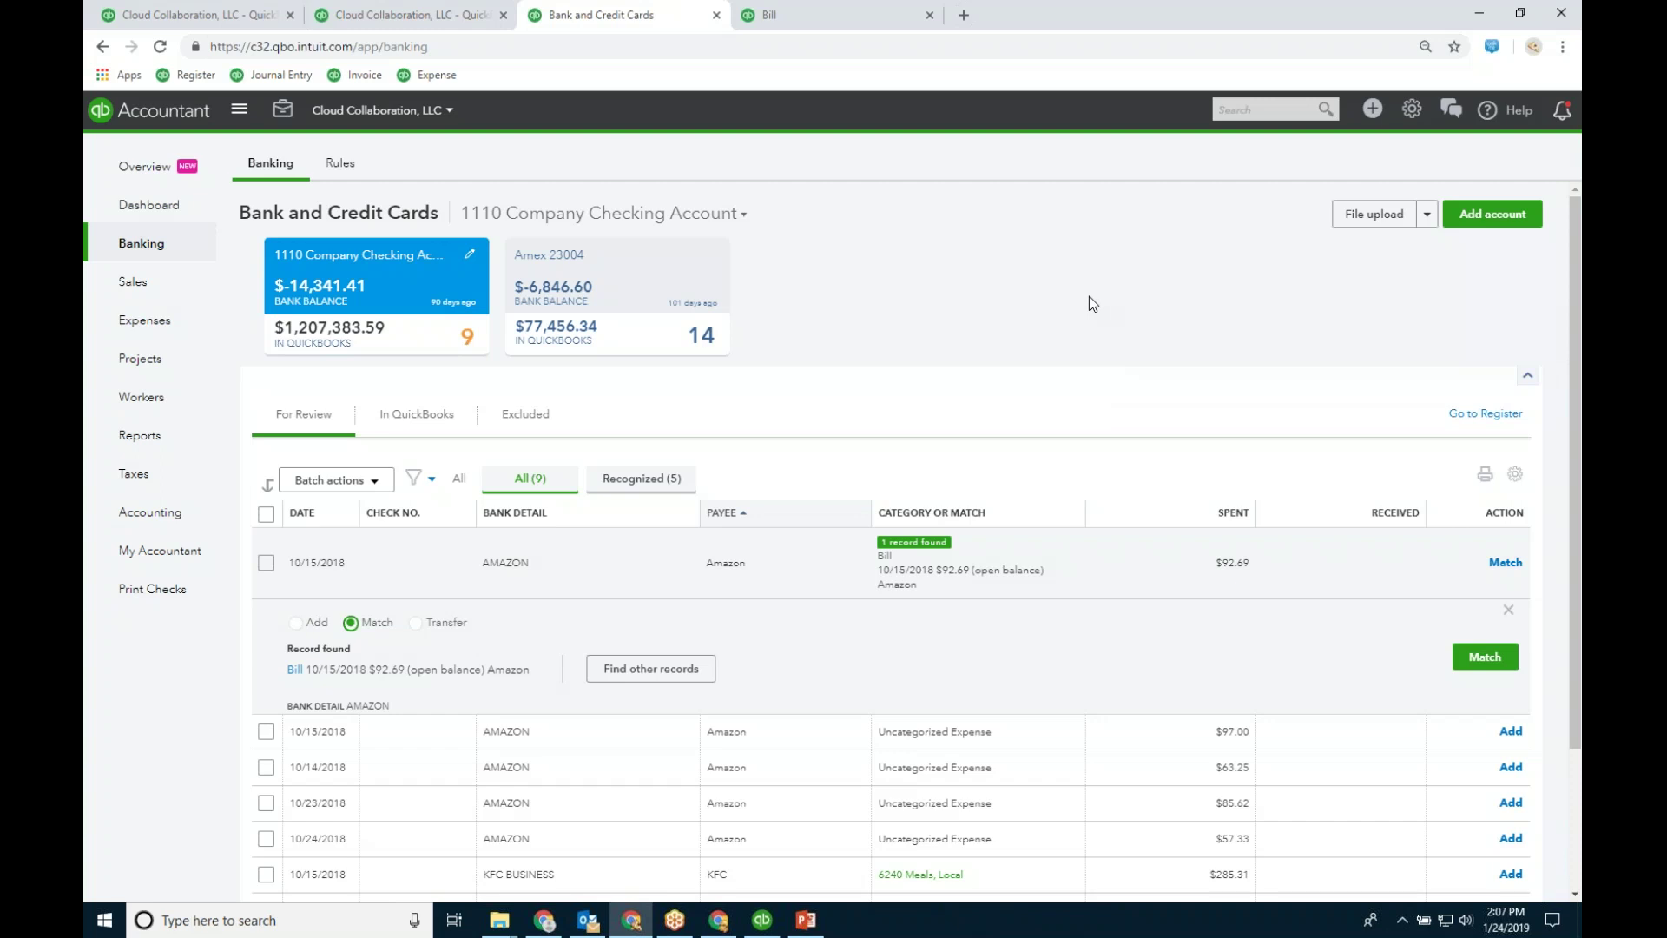
# Step: Close the Amazon bill and check it among open bills in Pay Bills before returning to banking
pyautogui.click(856, 18)
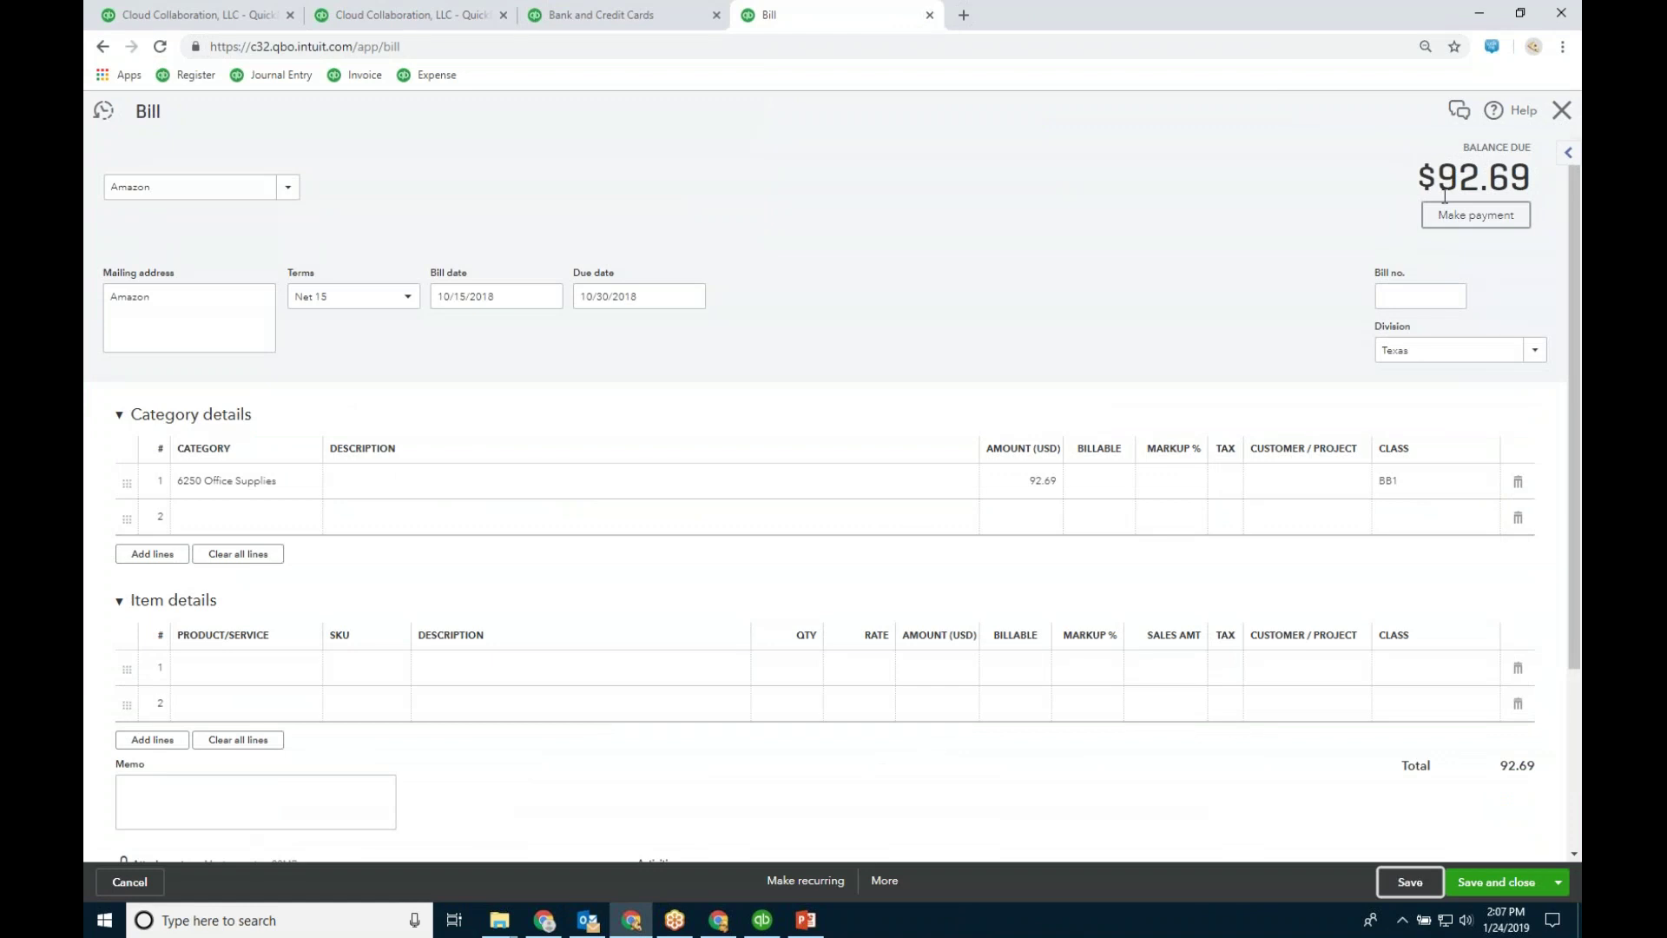
pyautogui.click(1560, 110)
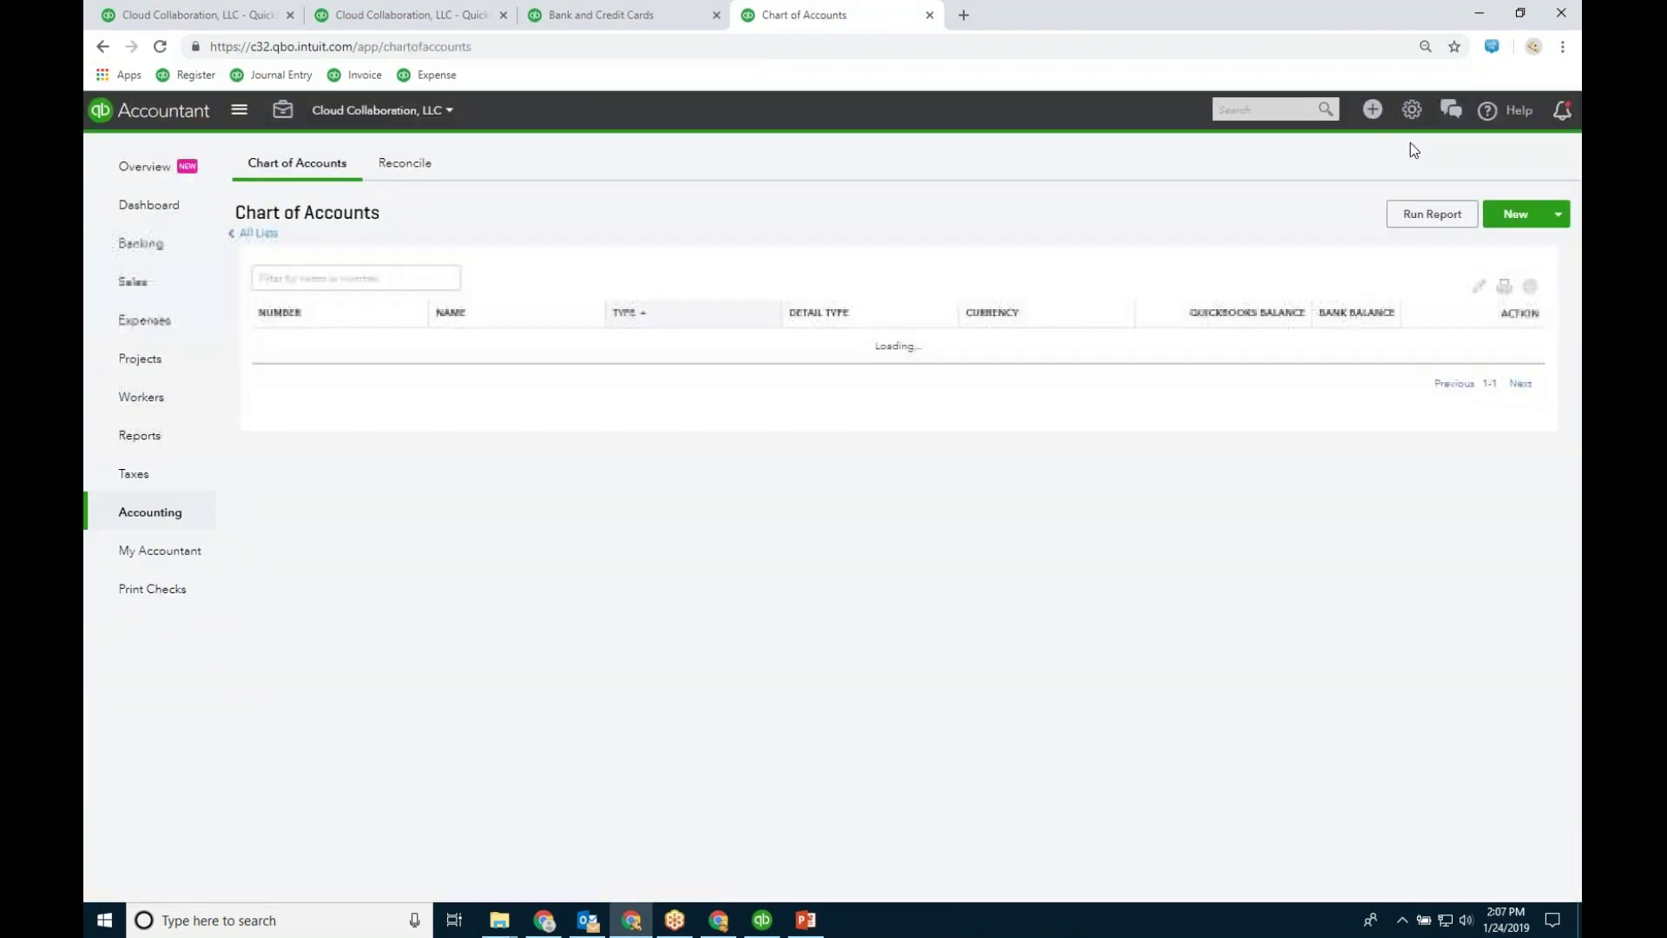
pyautogui.click(1373, 110)
pyautogui.click(999, 288)
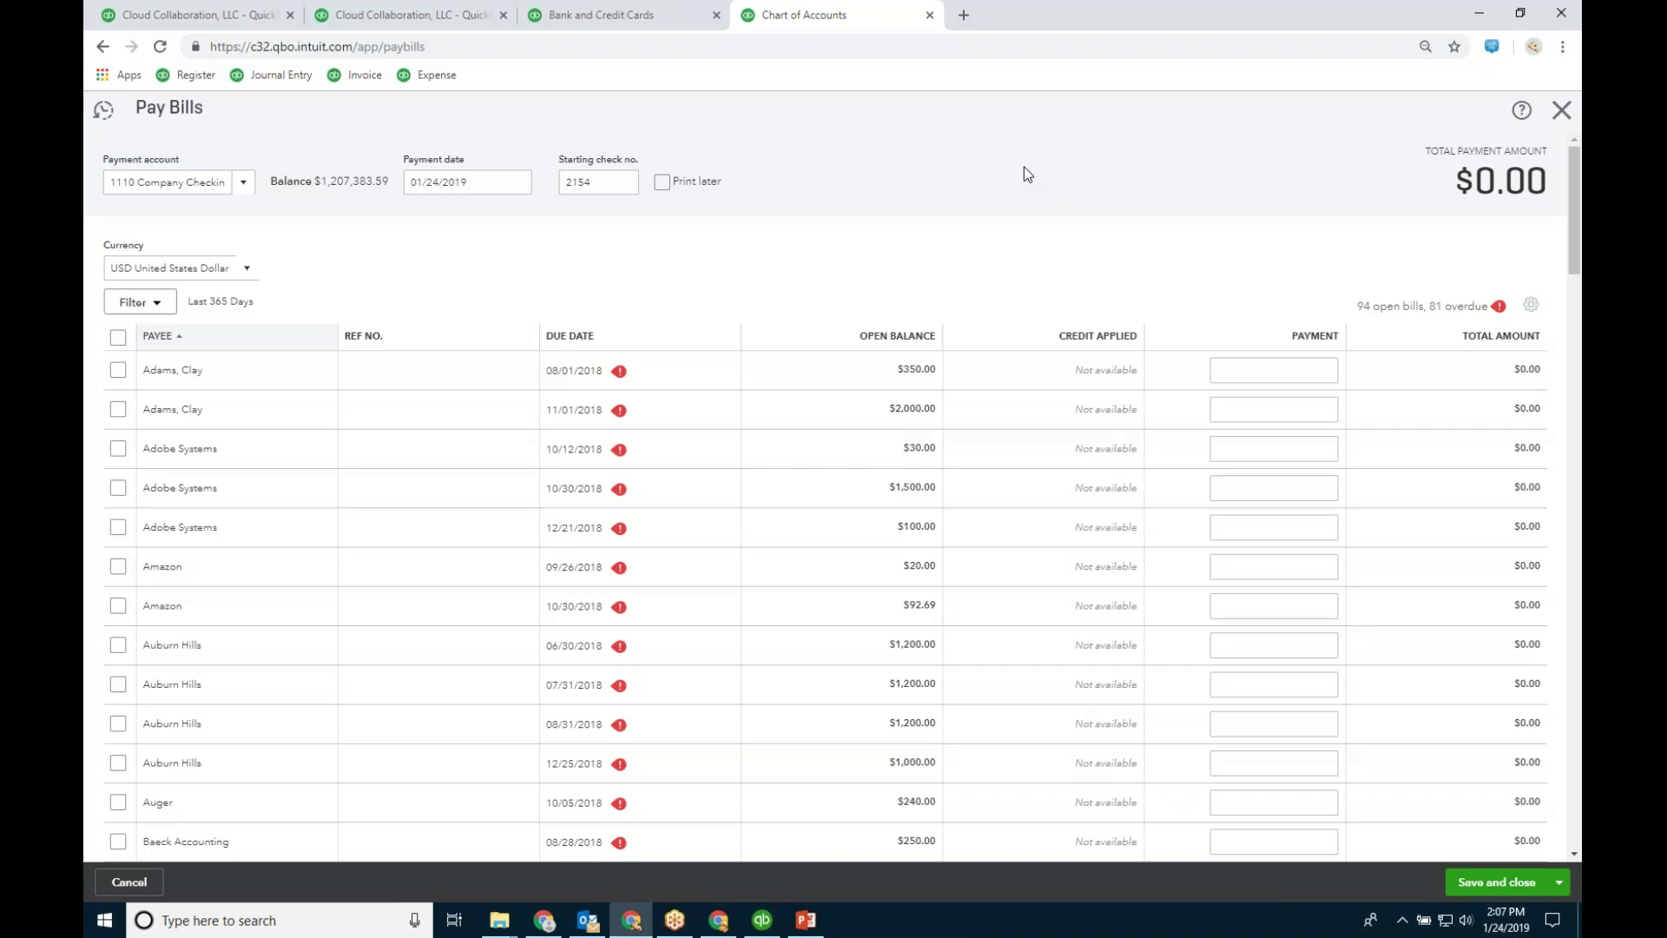
pyautogui.click(638, 15)
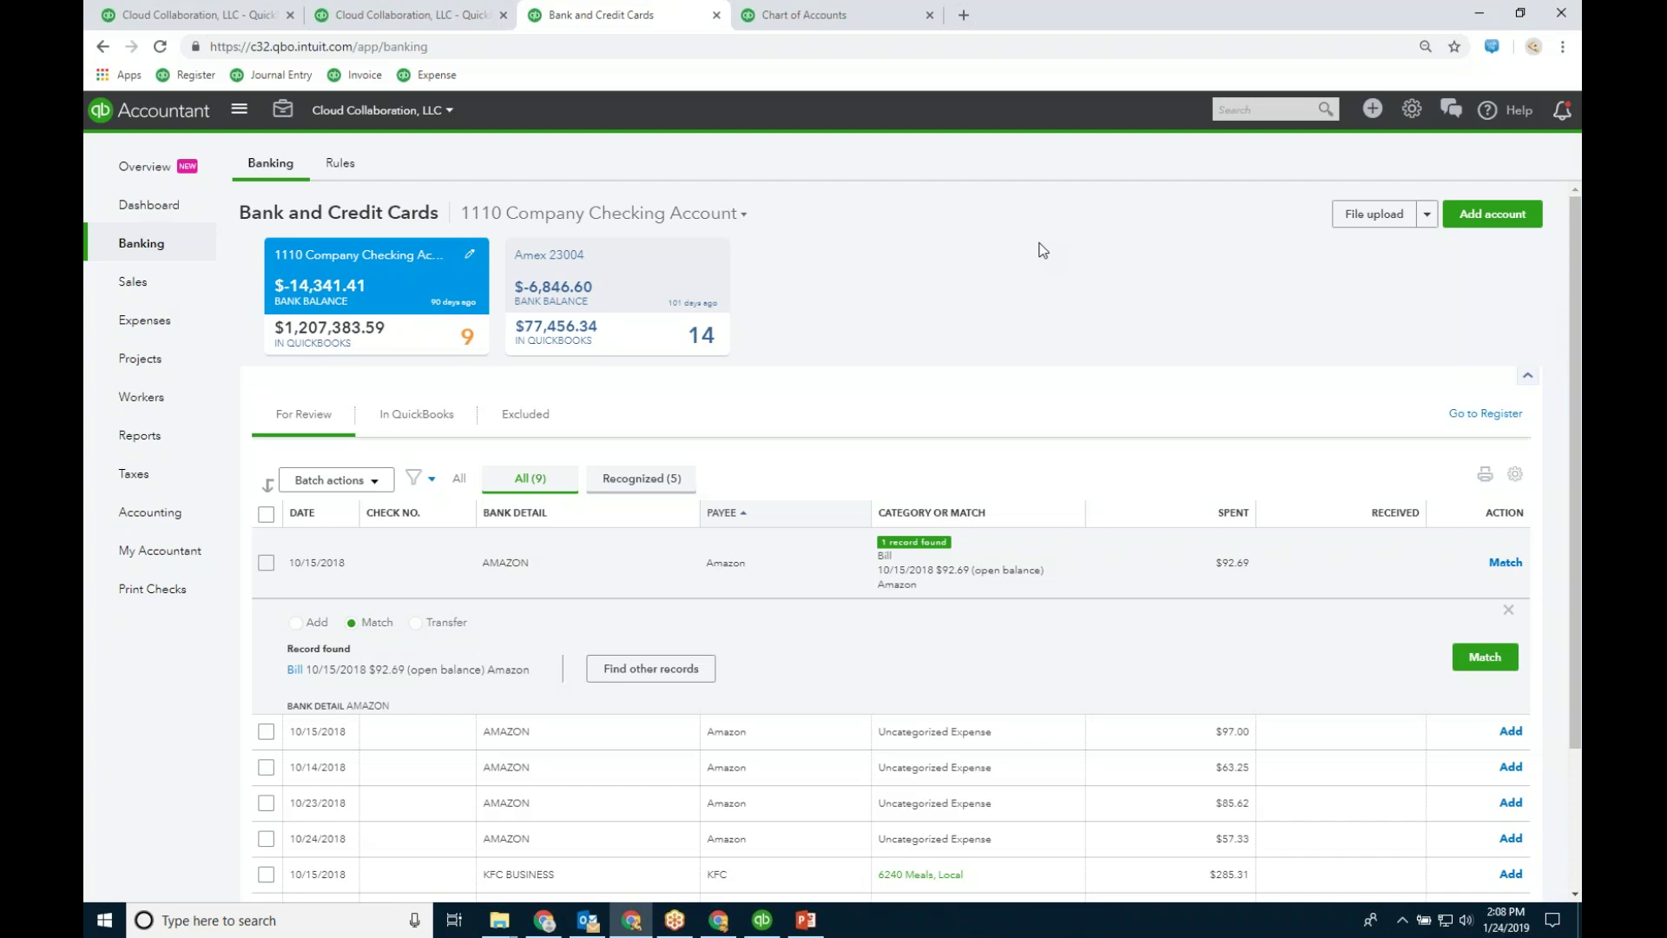
# Step: Undo the added Starbucks transactions of $63.58 and $149.02, returning them to For Review
pyautogui.click(431, 417)
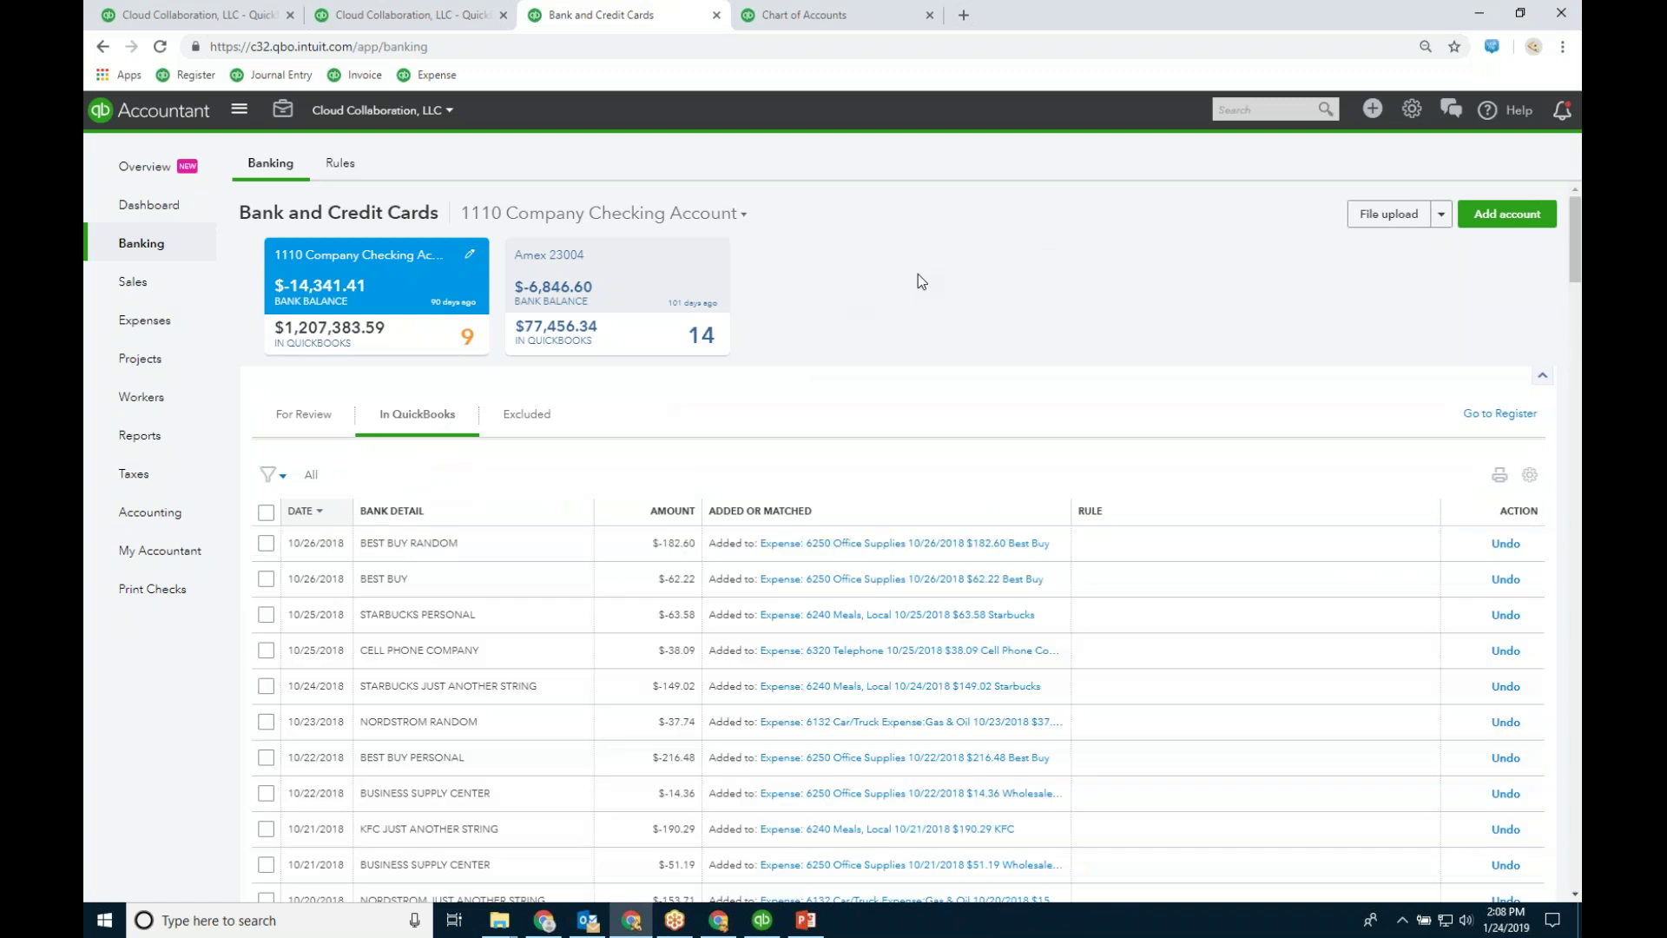
pyautogui.scroll(-2, 920, 278)
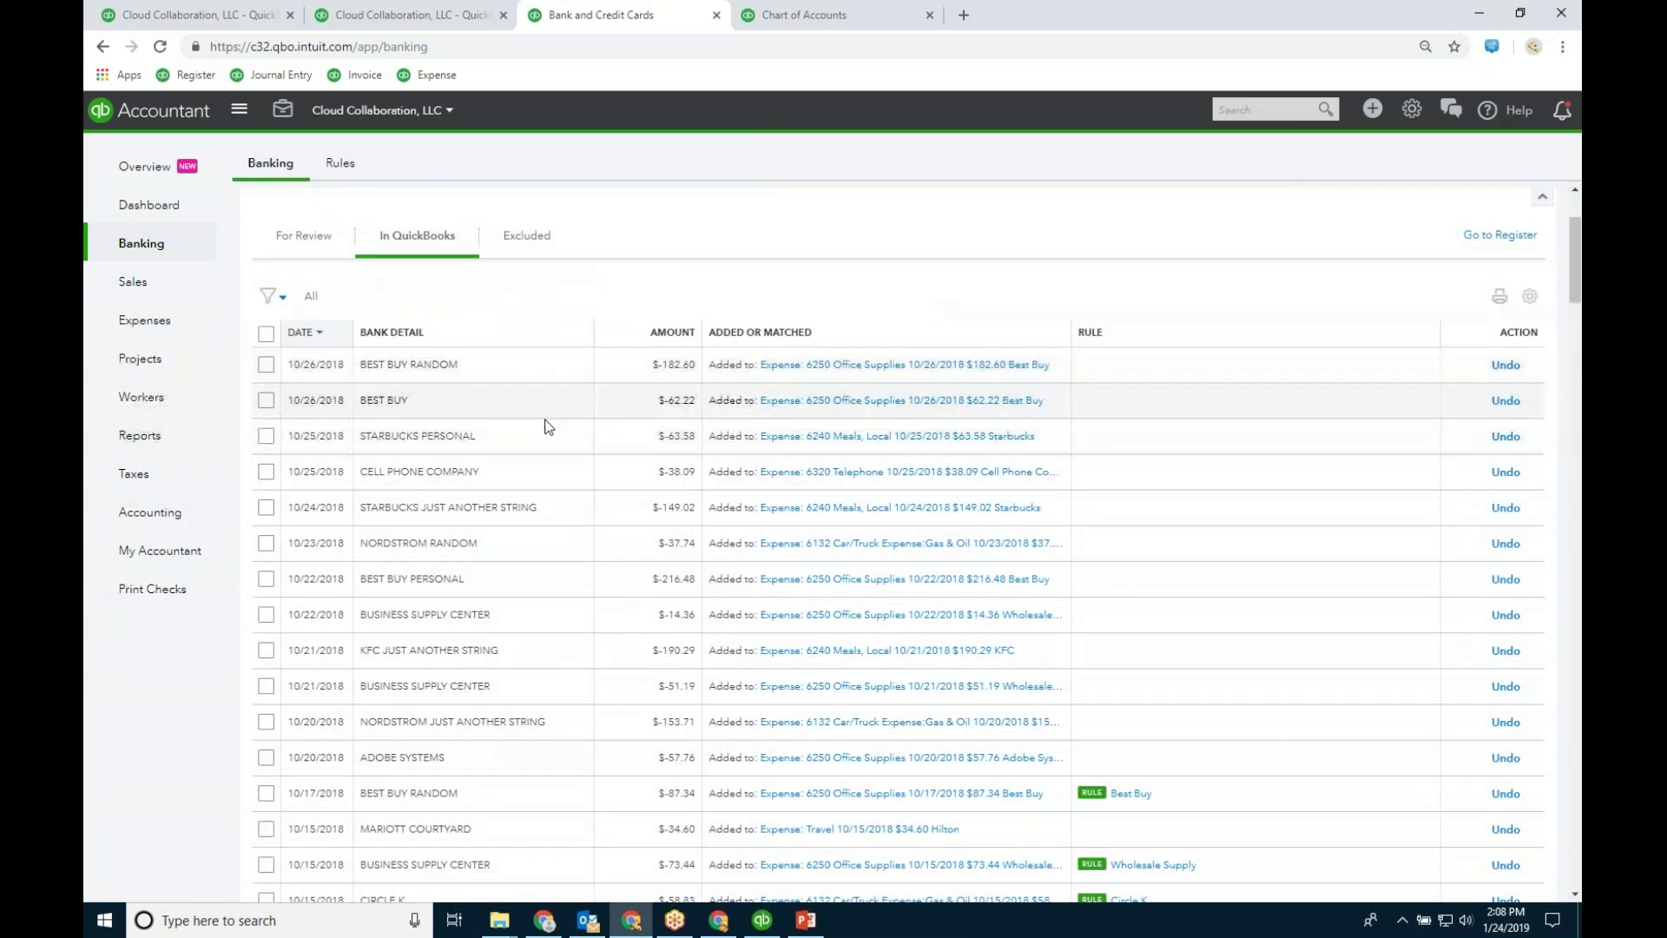
pyautogui.click(266, 436)
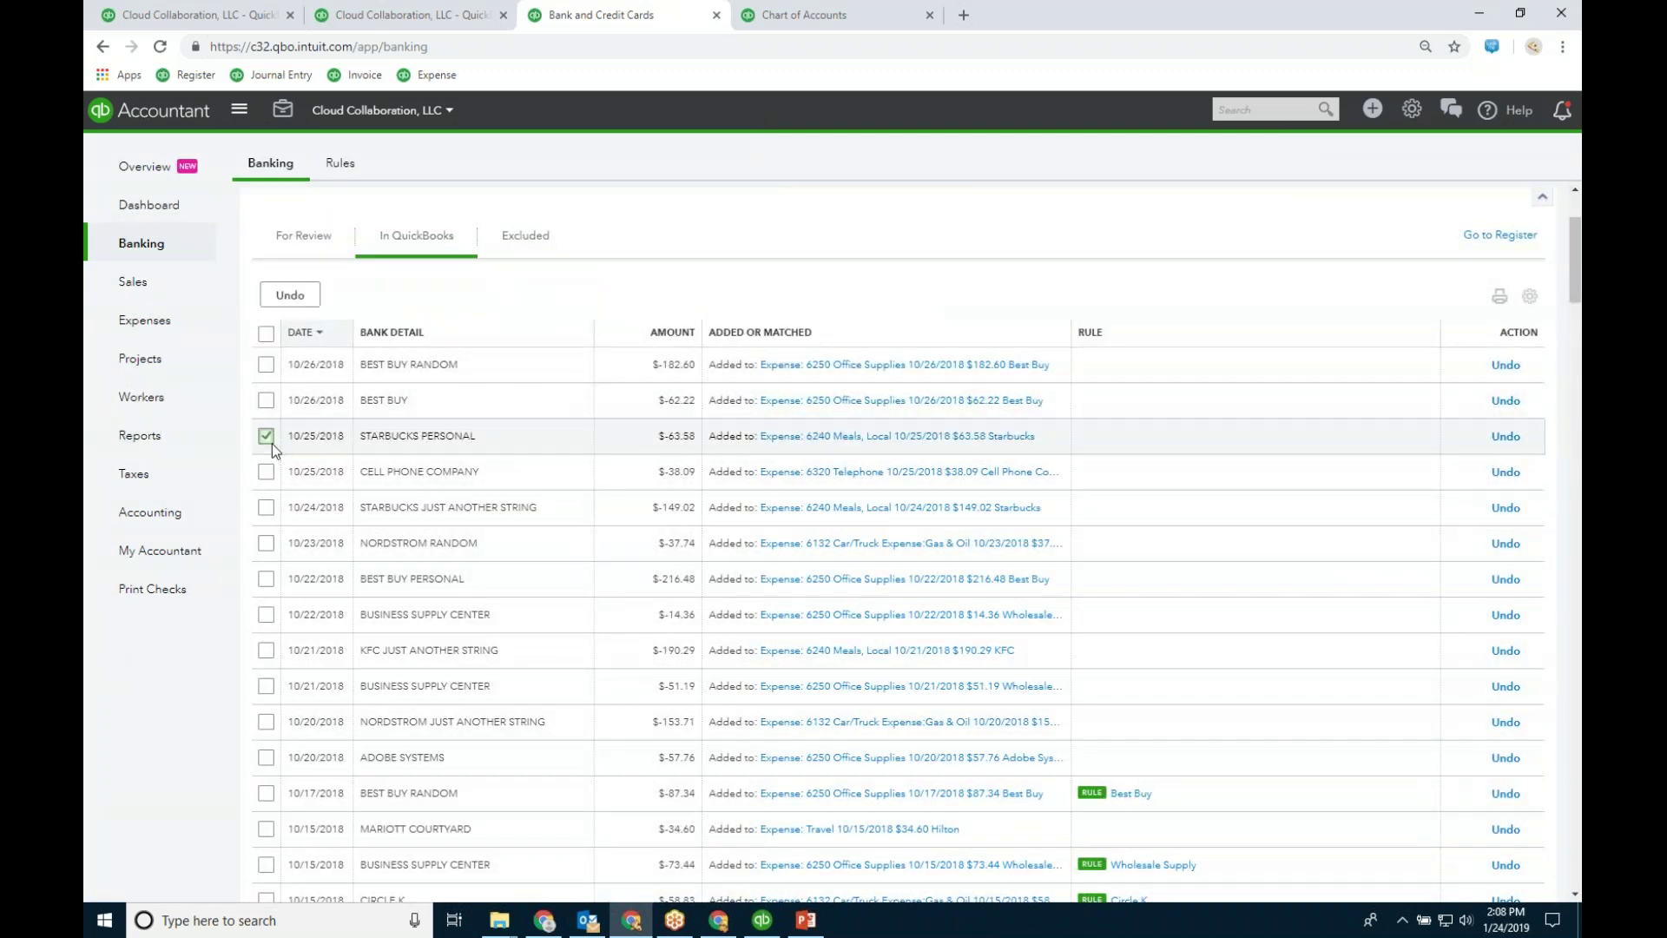
pyautogui.click(267, 508)
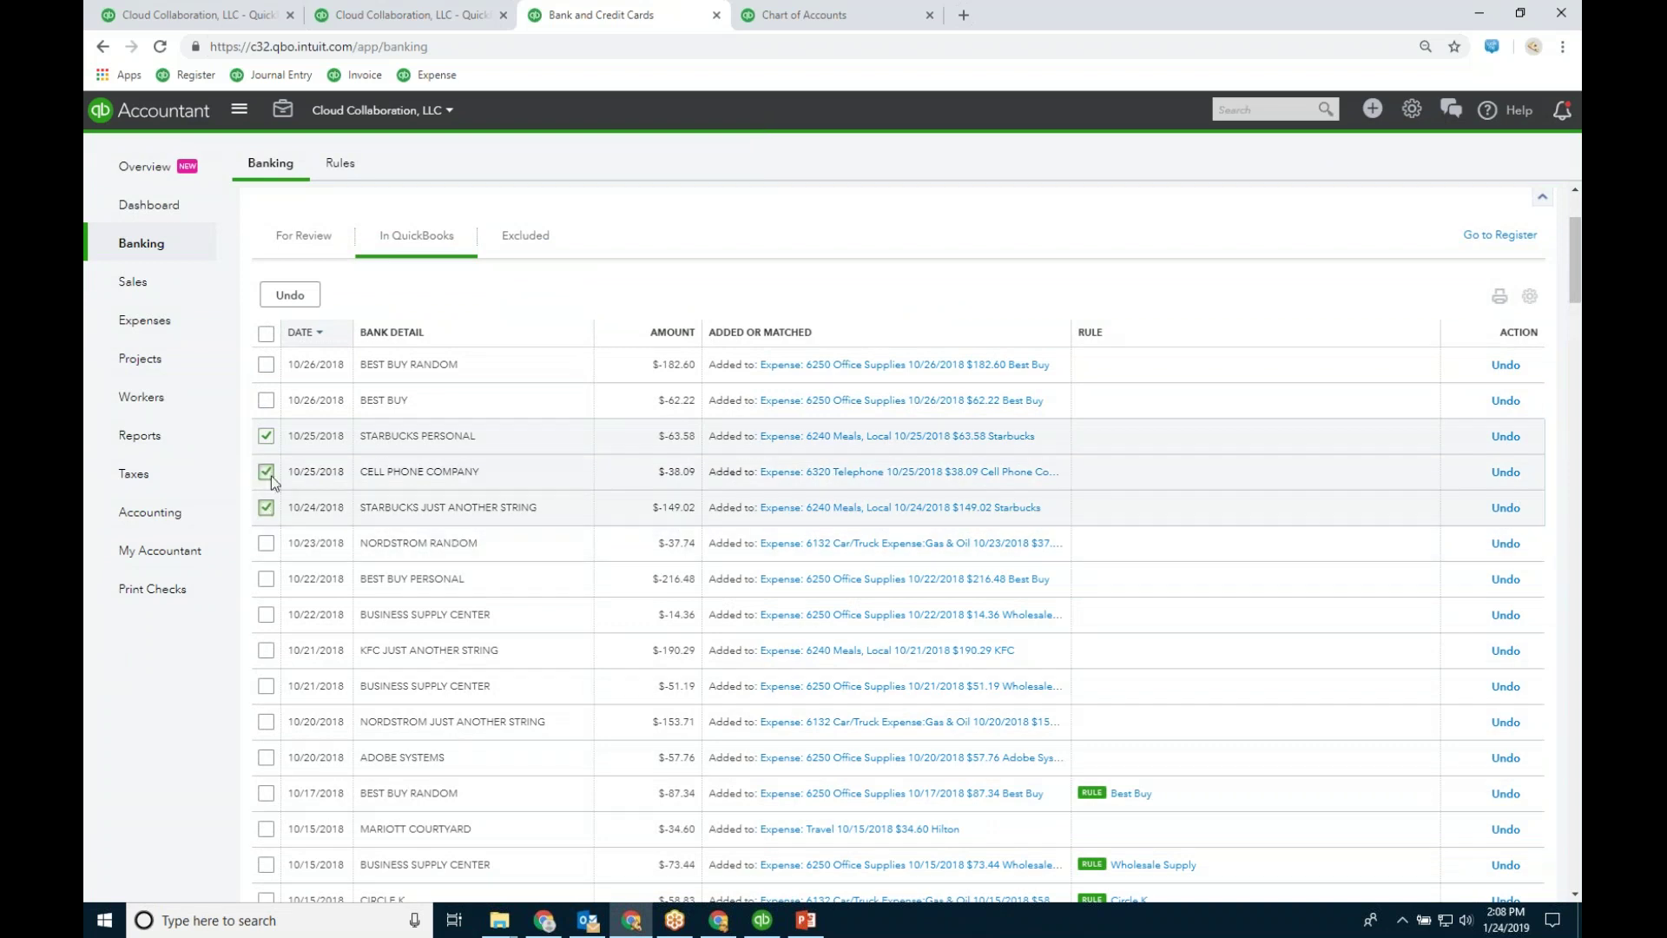
pyautogui.scroll(-2, 599, 462)
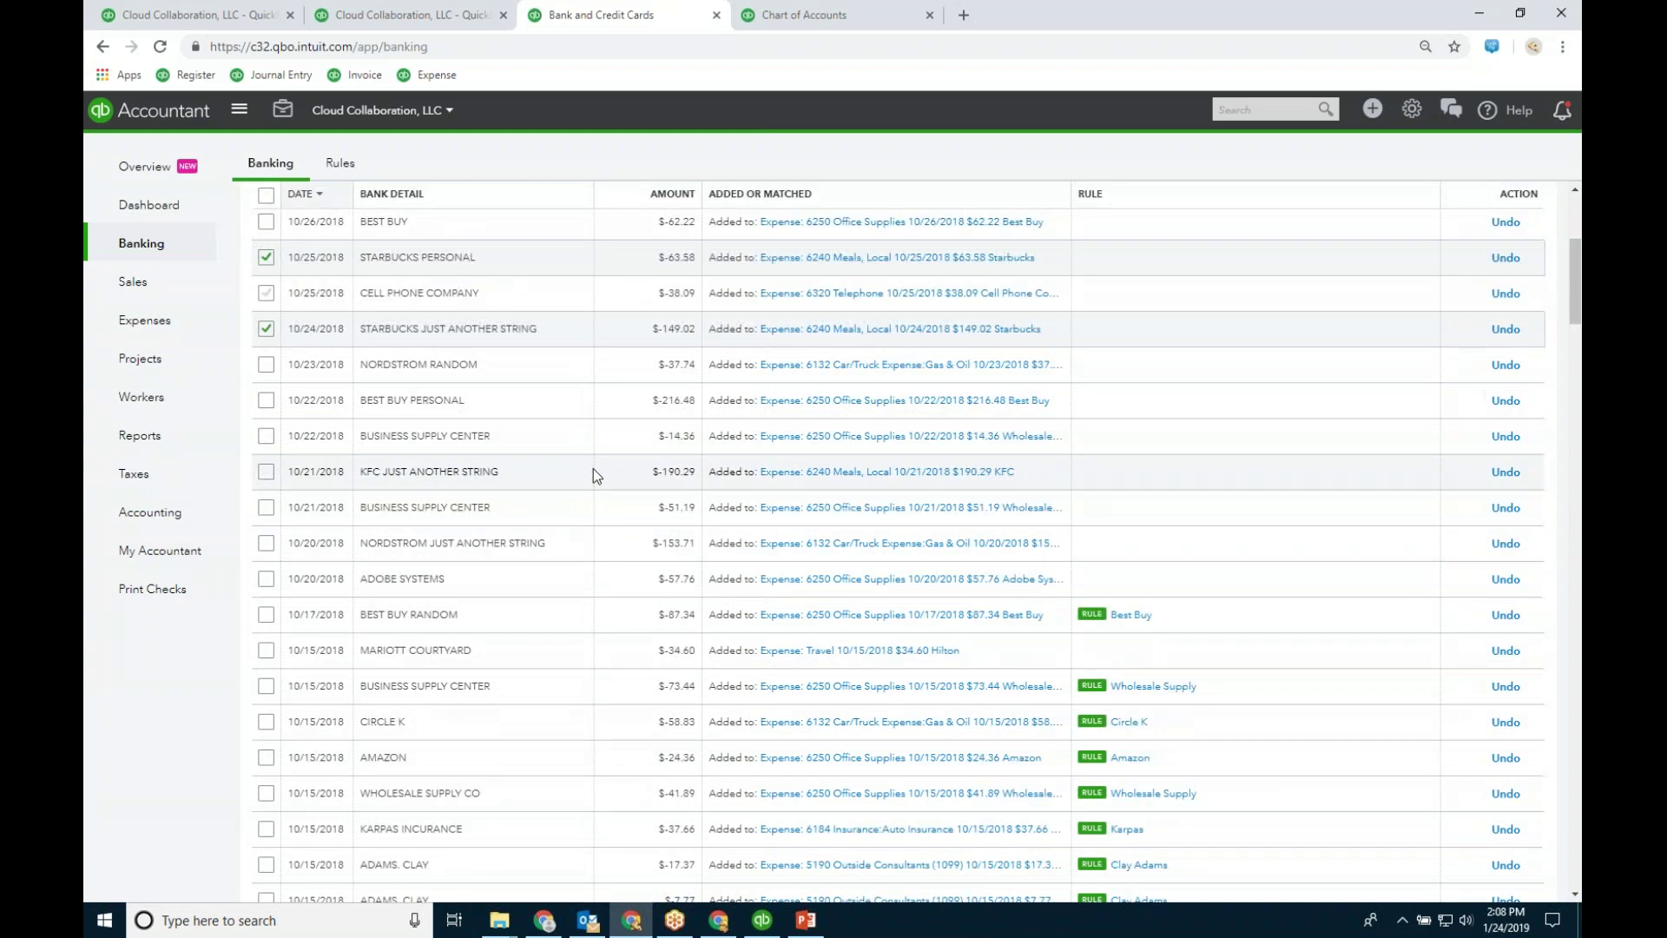
pyautogui.scroll(3, 592, 462)
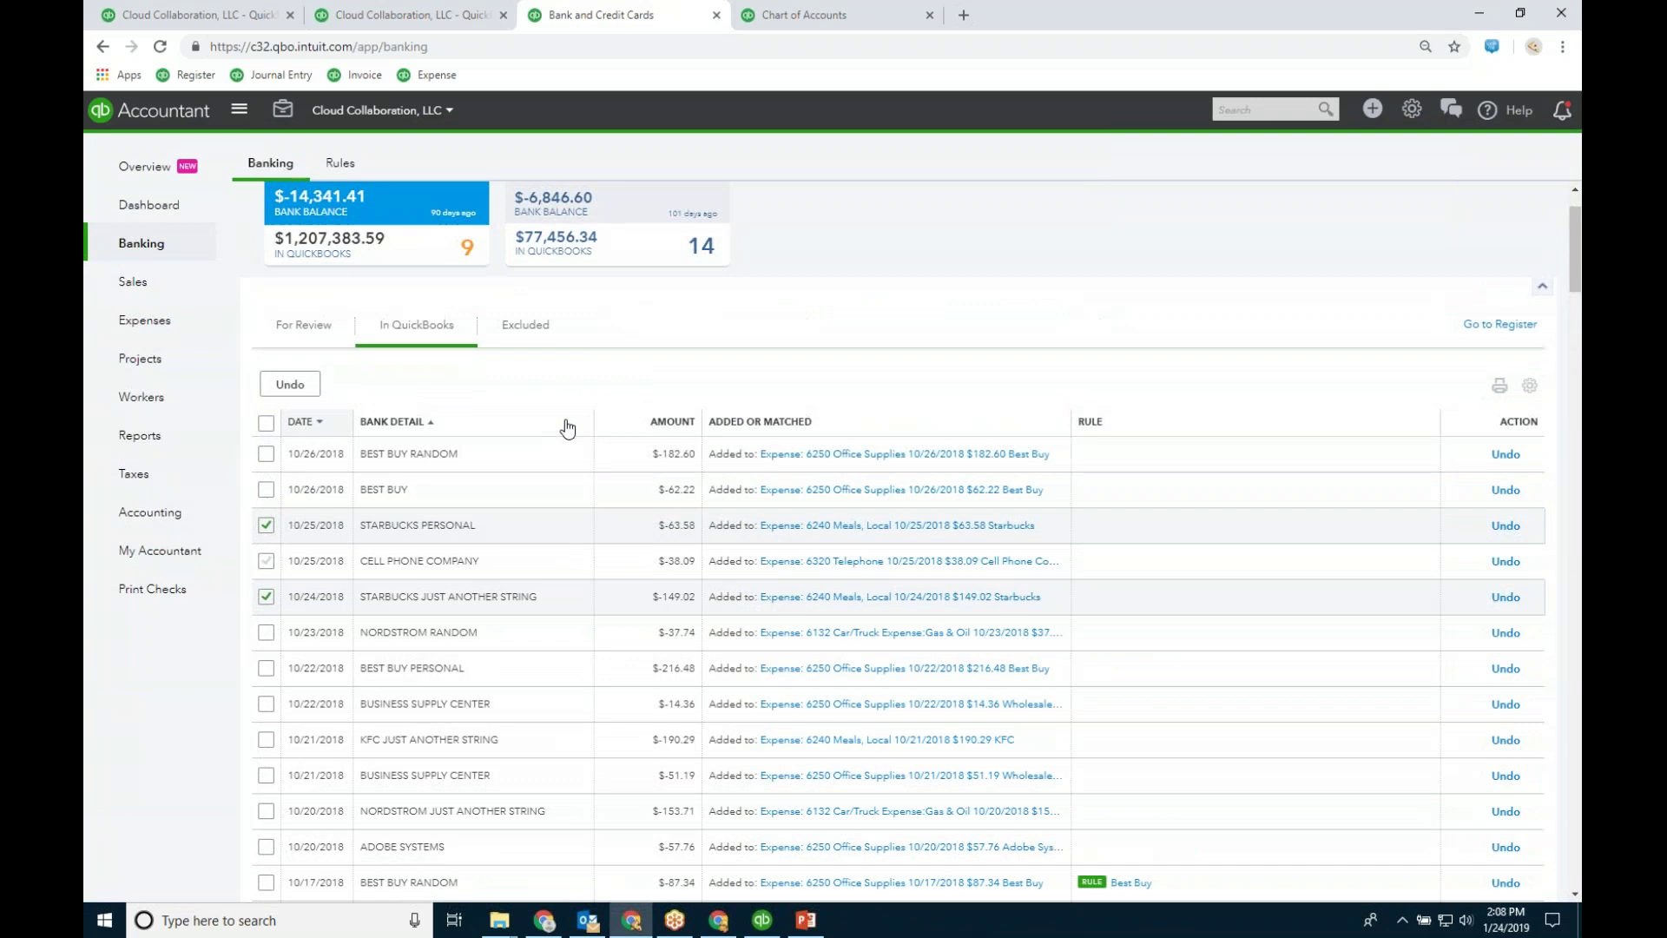
pyautogui.click(306, 388)
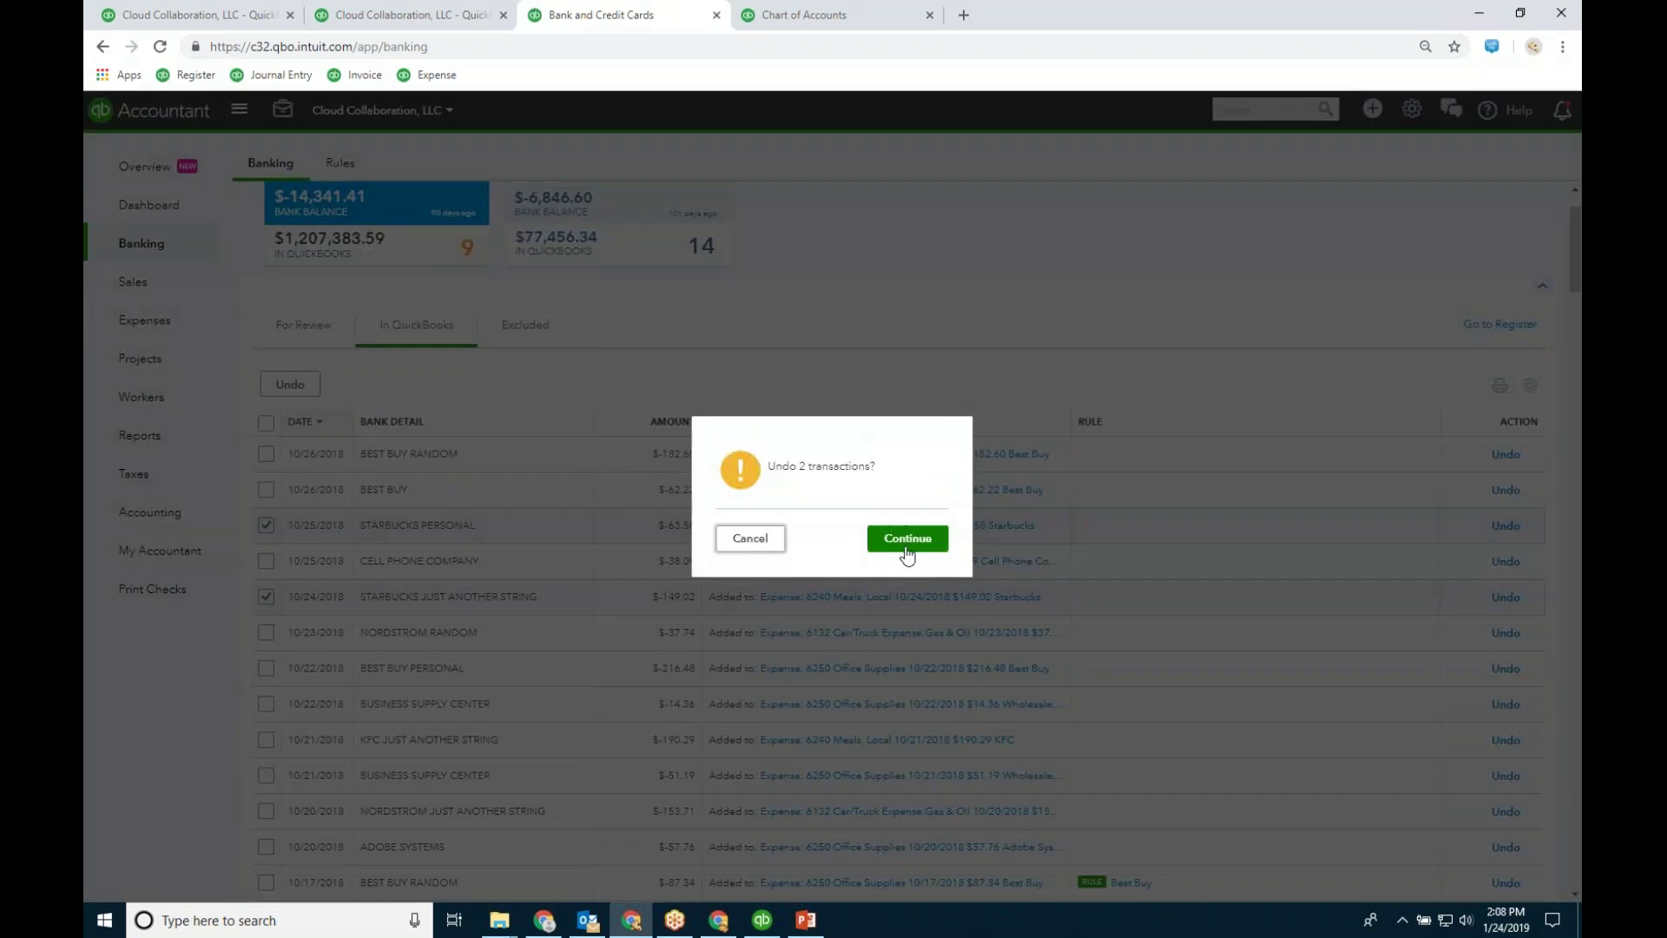
pyautogui.click(908, 539)
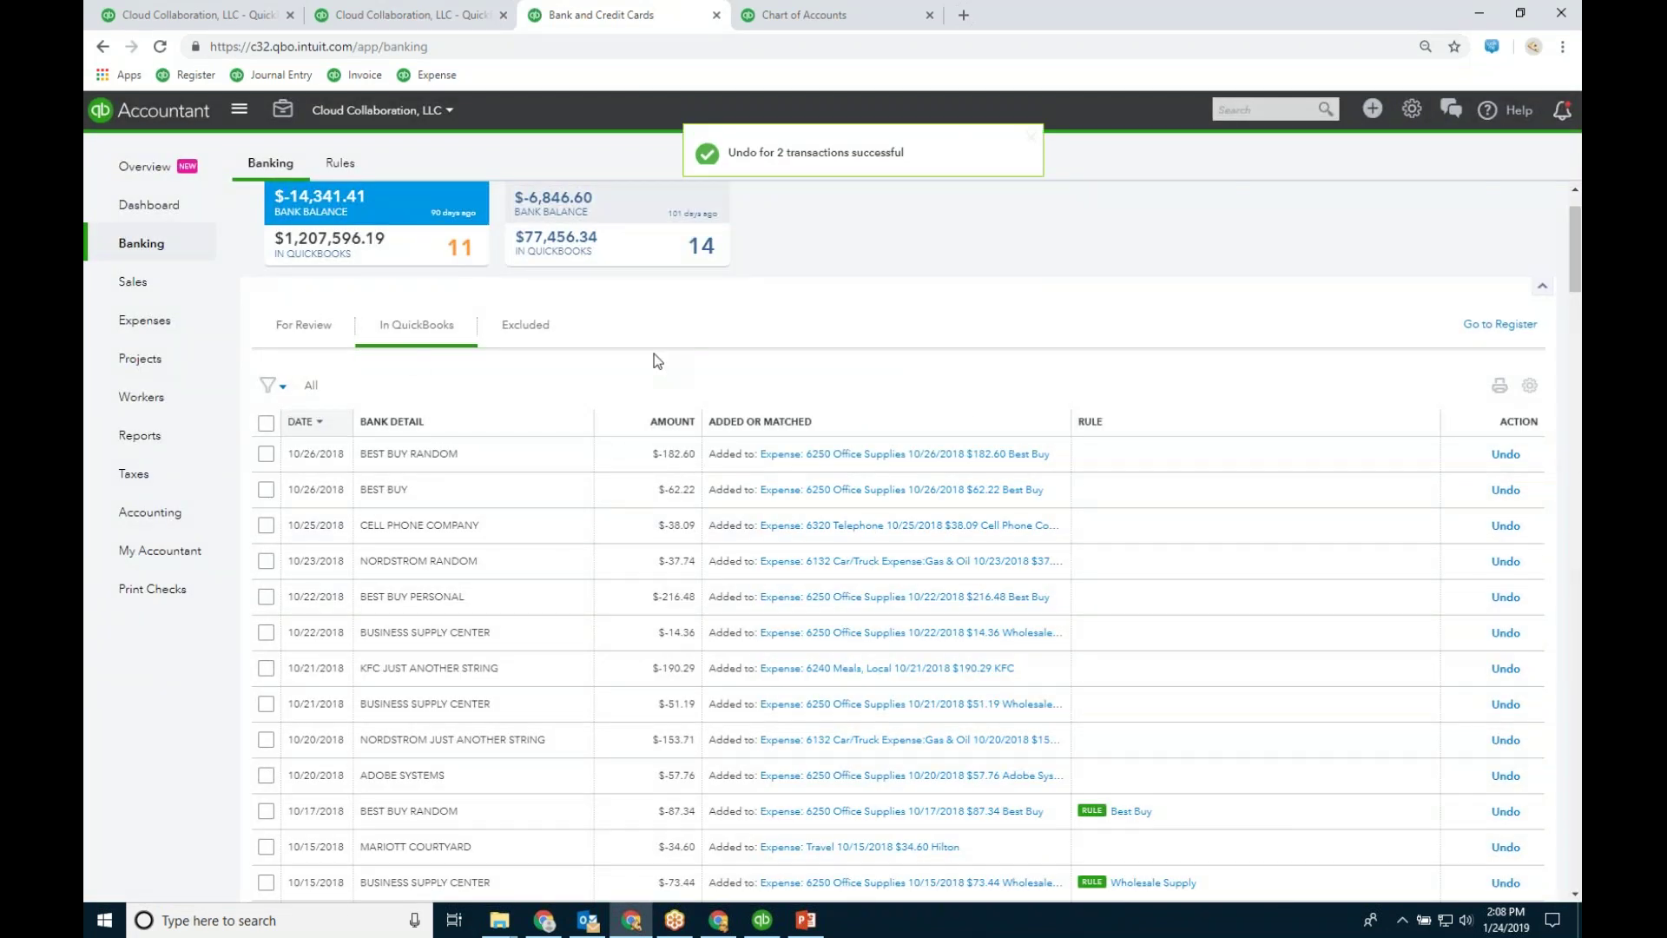
pyautogui.click(318, 326)
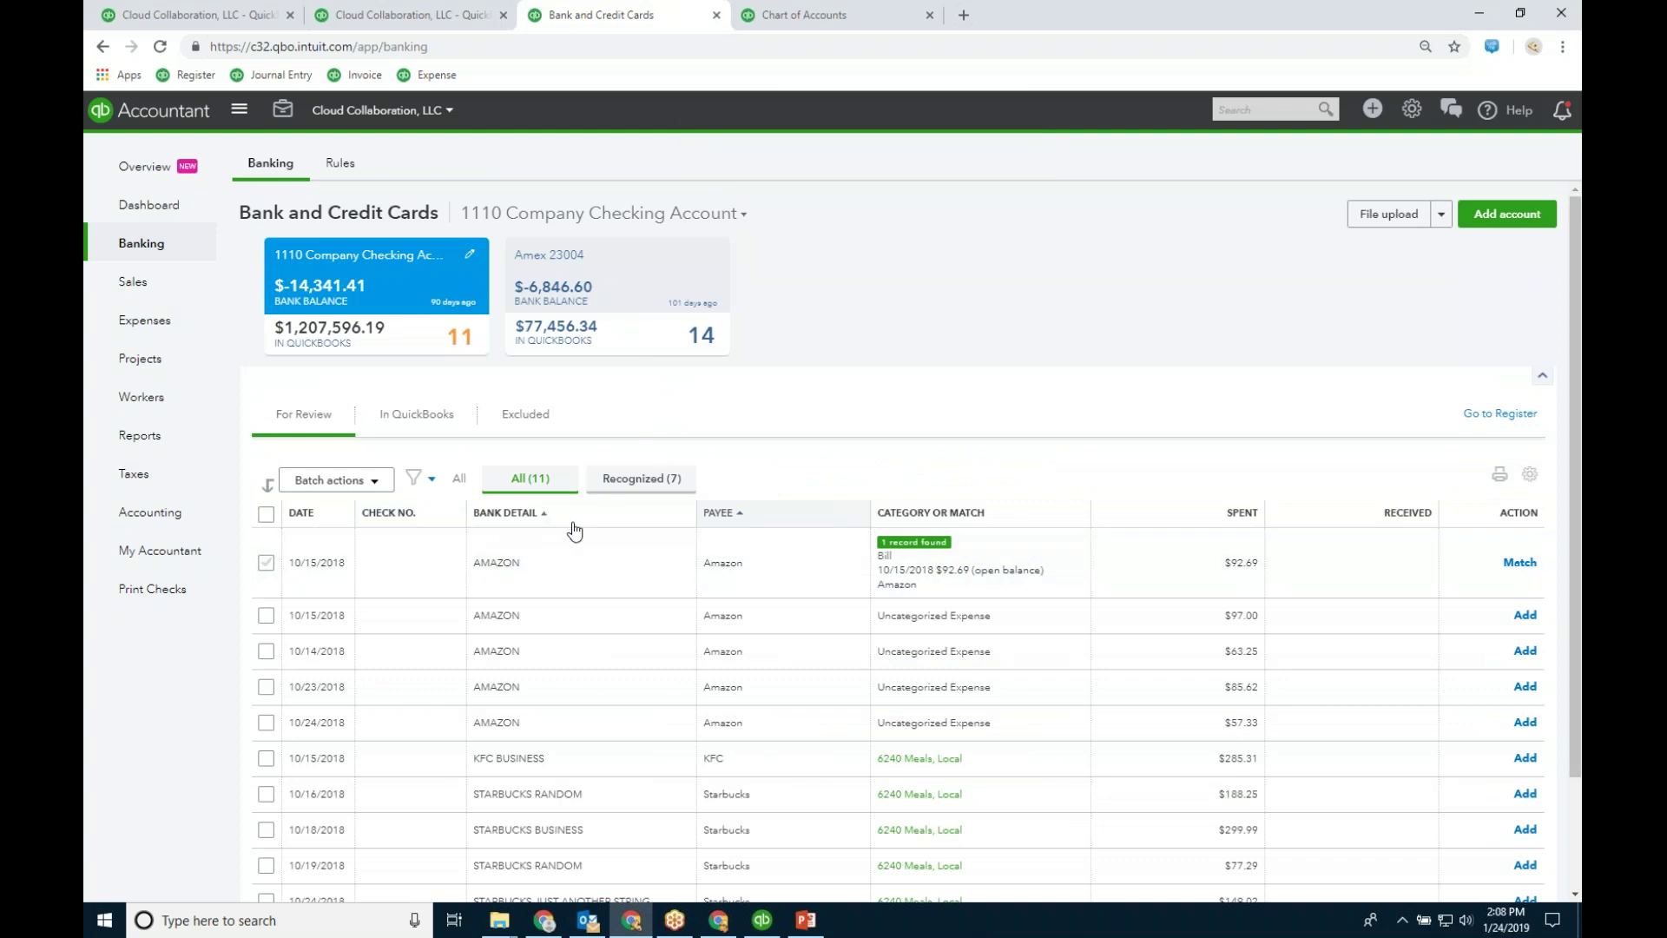
# Step: Exclude the five Starbucks bank entries, leaving 6 transactions for review
pyautogui.click(745, 514)
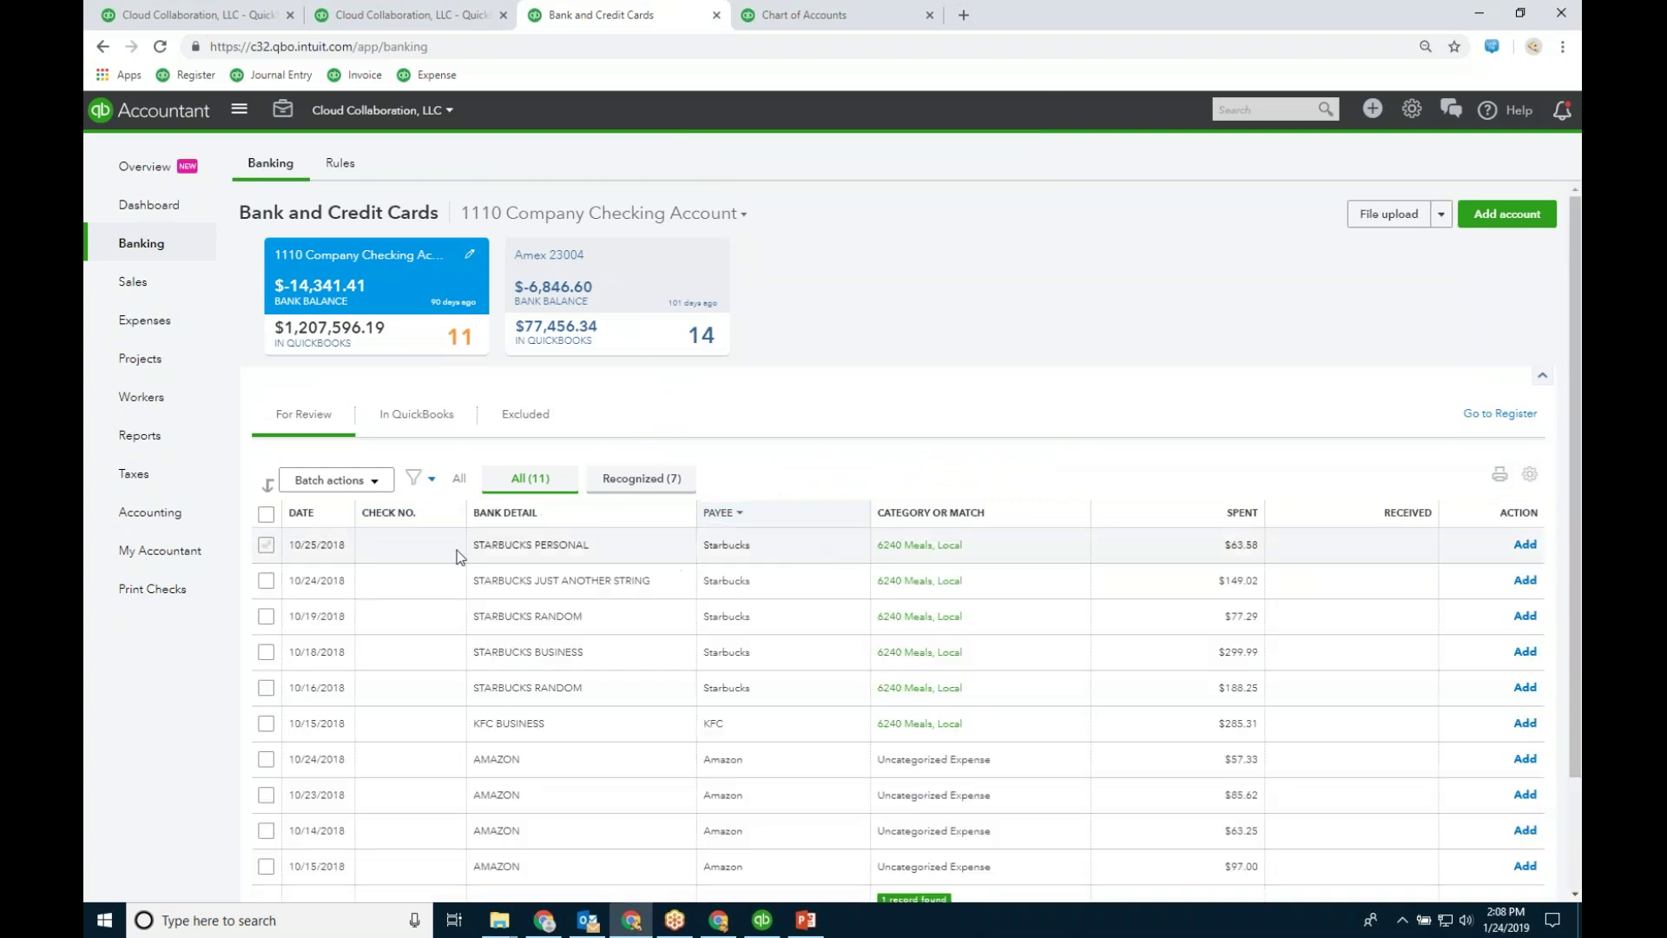
pyautogui.click(266, 545)
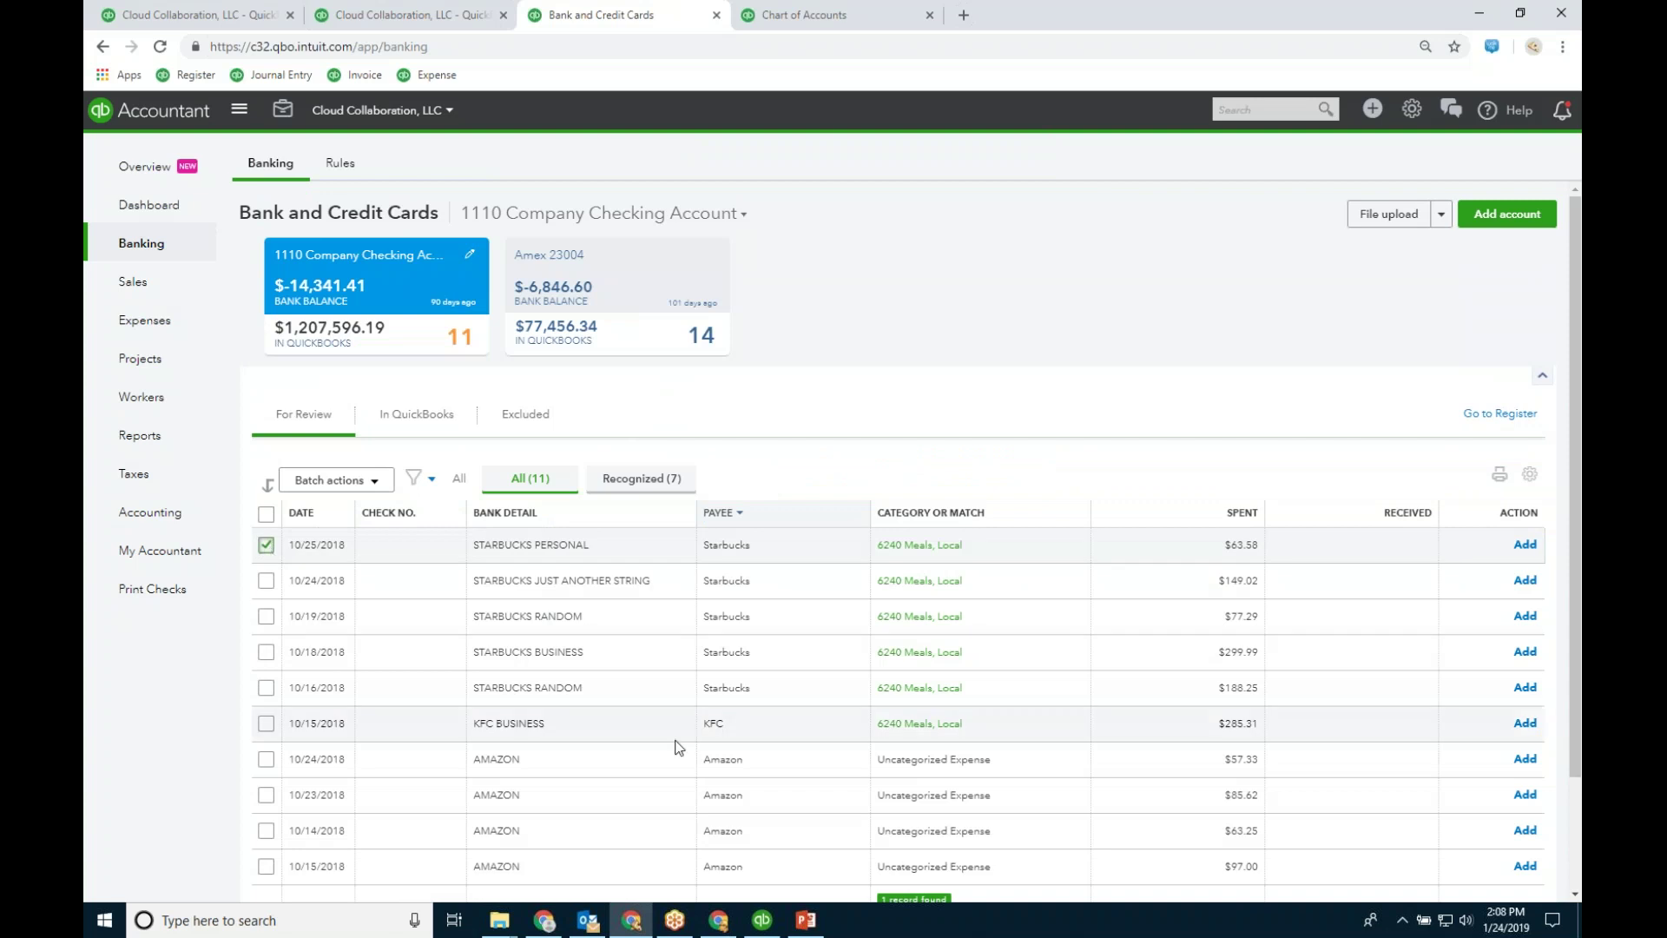
pyautogui.keyDown('shift'); pyautogui.click(266, 688); pyautogui.keyUp('shift')
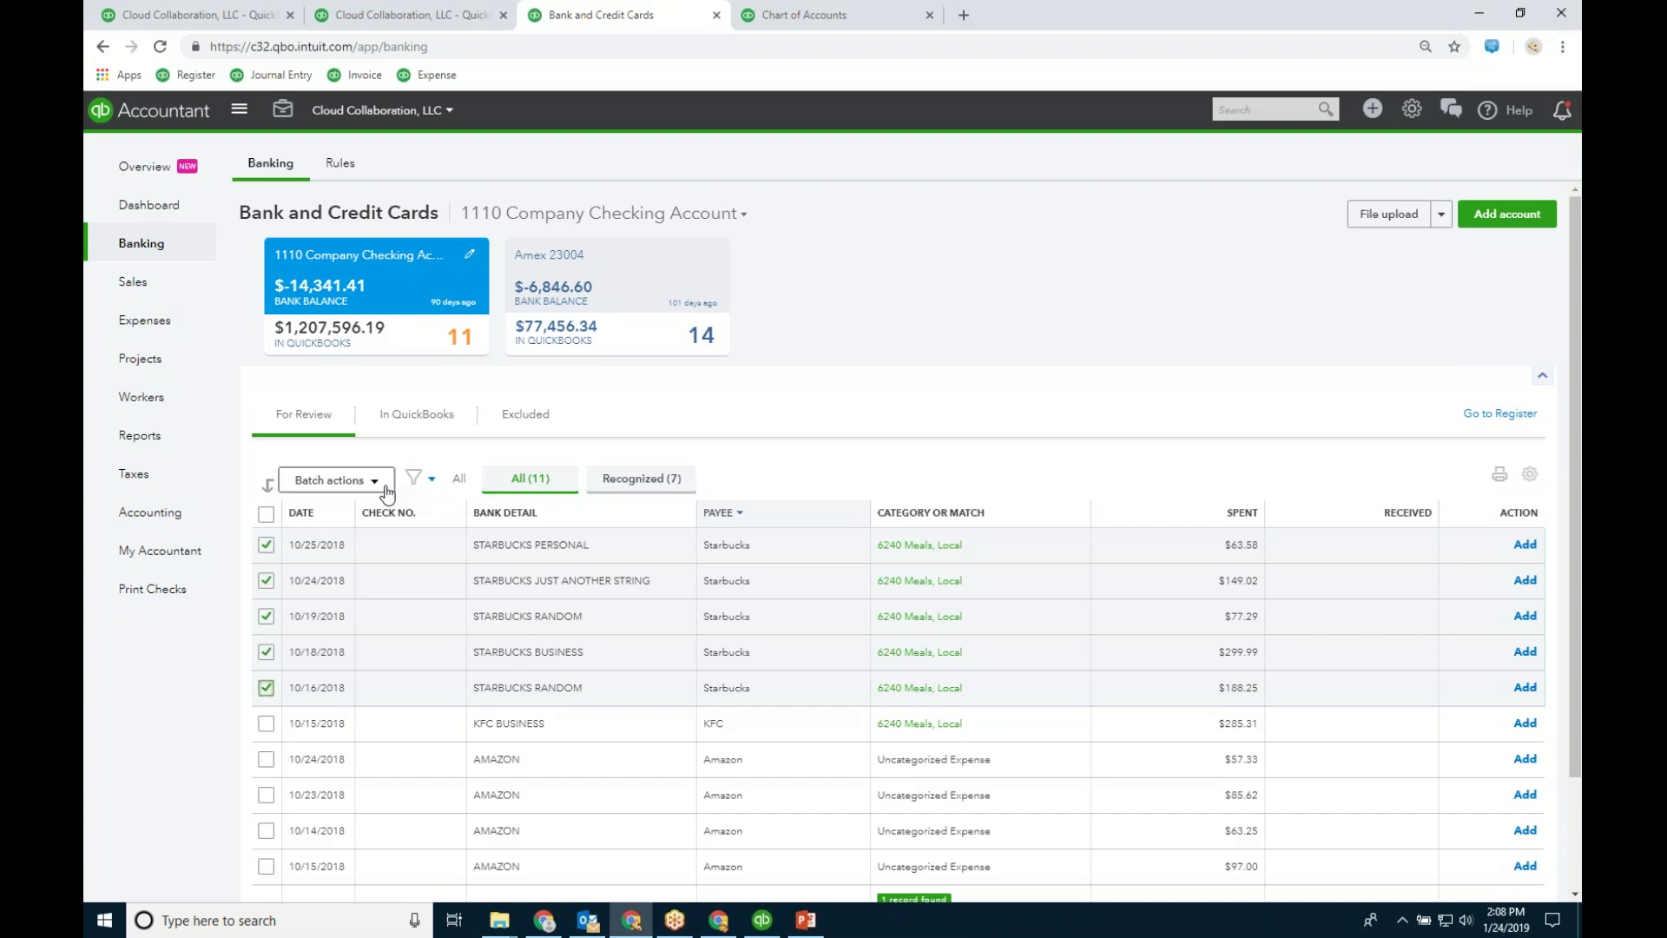
pyautogui.click(337, 481)
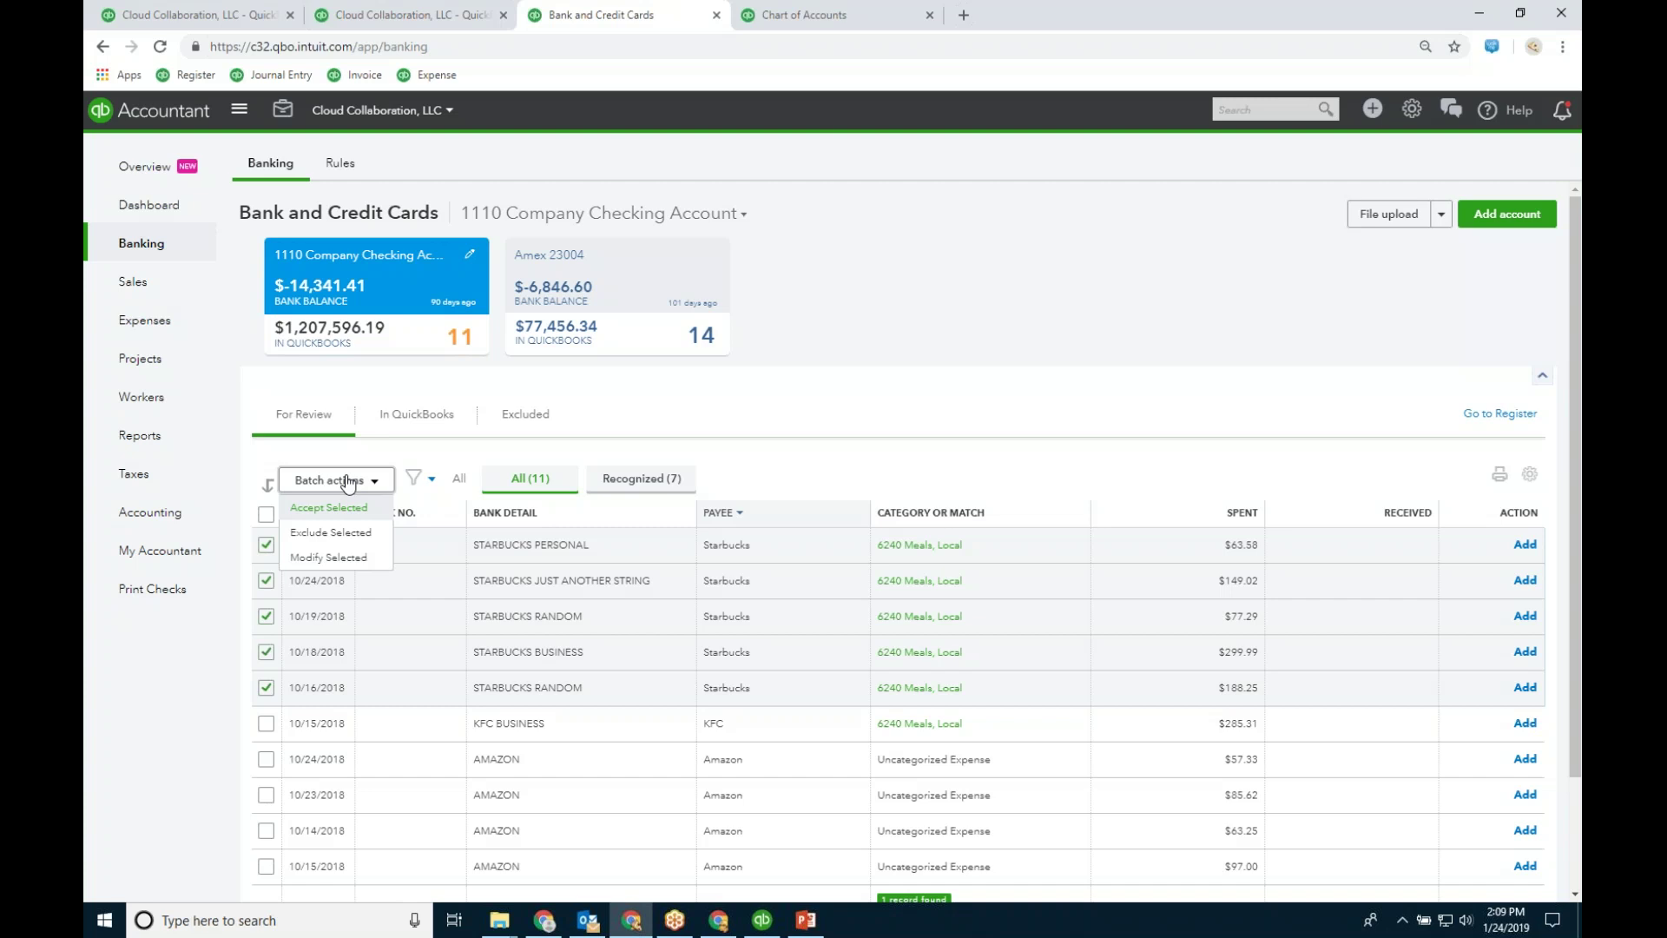
pyautogui.click(331, 532)
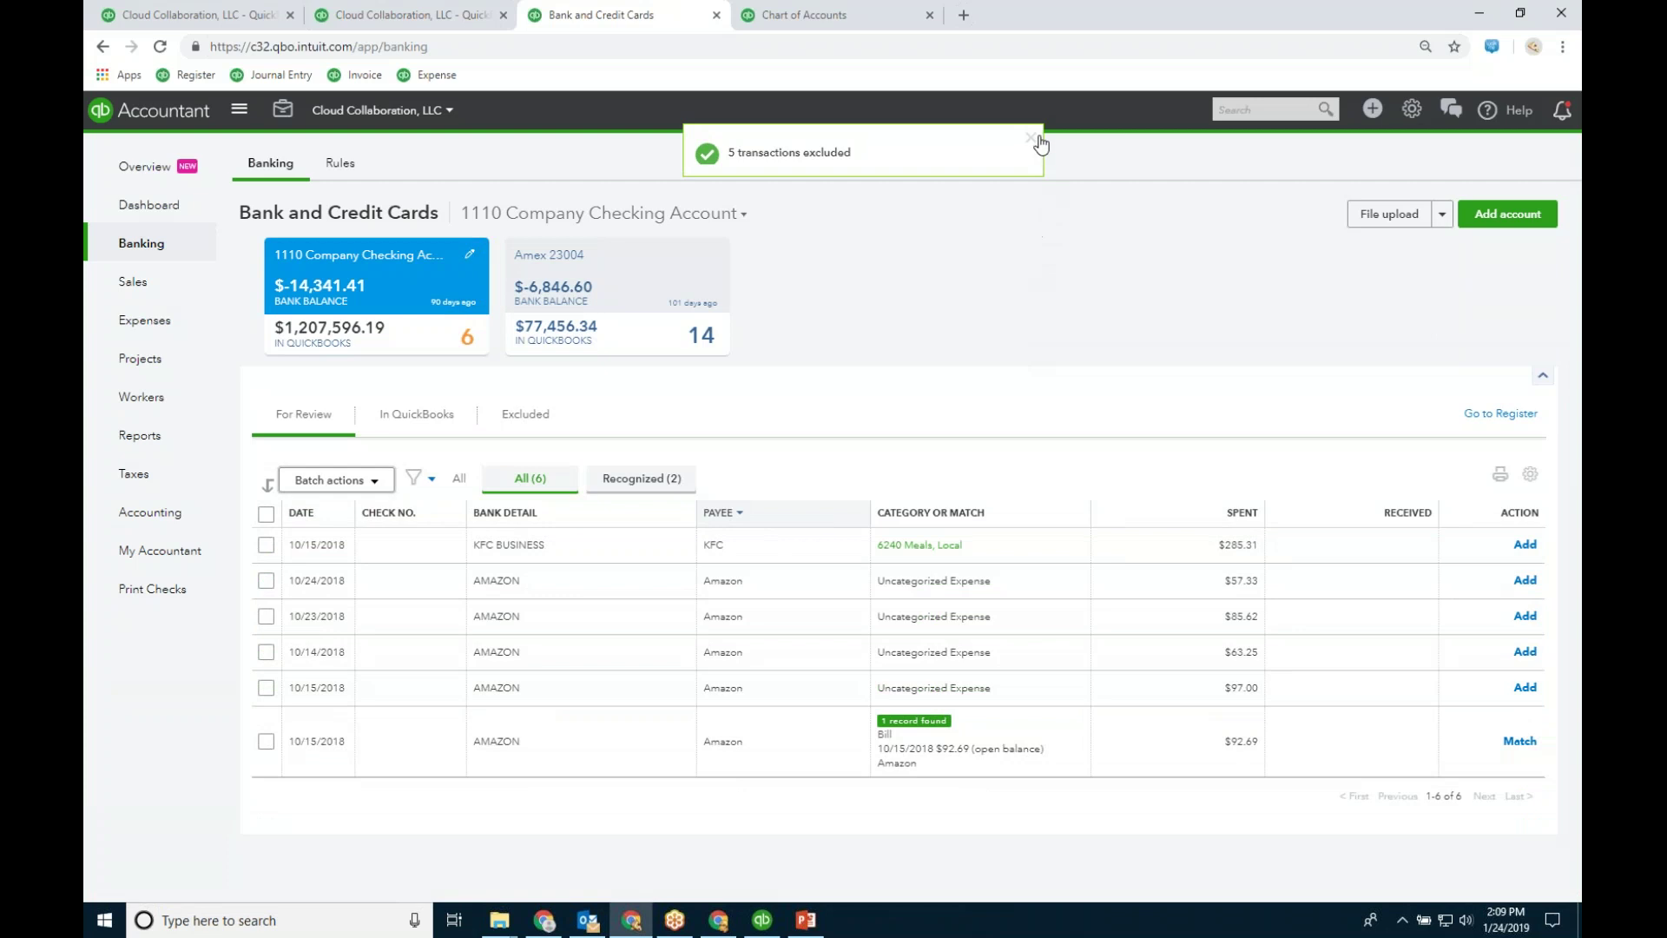
pyautogui.click(1033, 137)
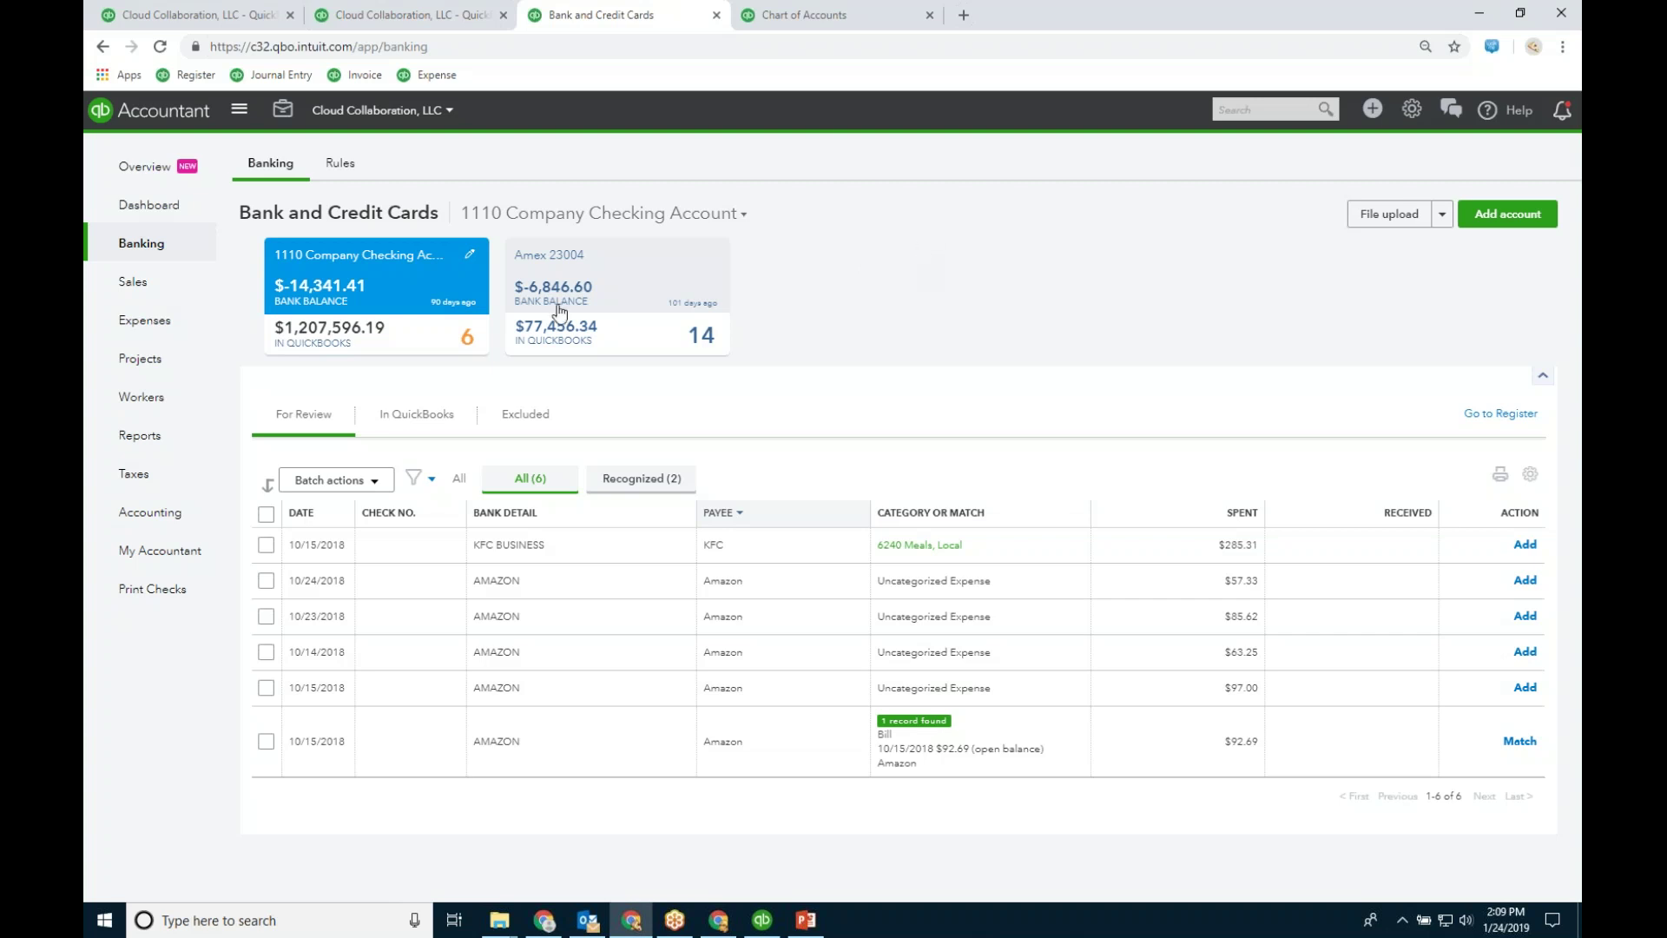
# Step: Show the standard Reports list and close the Chart of Accounts and Cloud Collaboration tabs
pyautogui.click(144, 437)
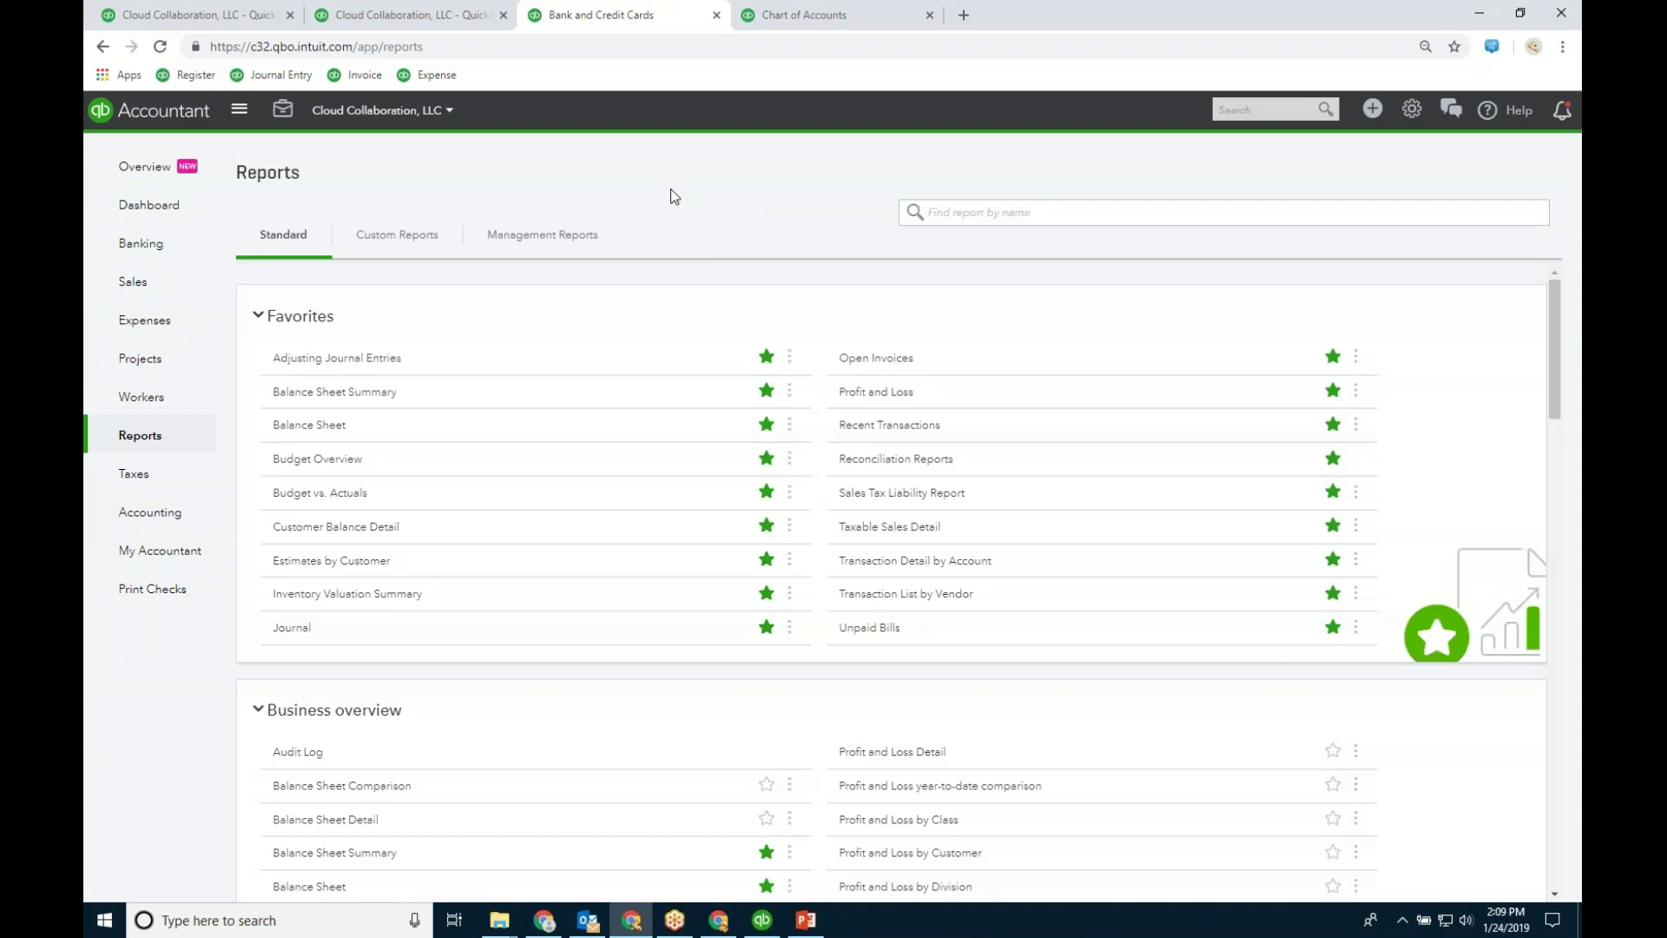
pyautogui.click(929, 15)
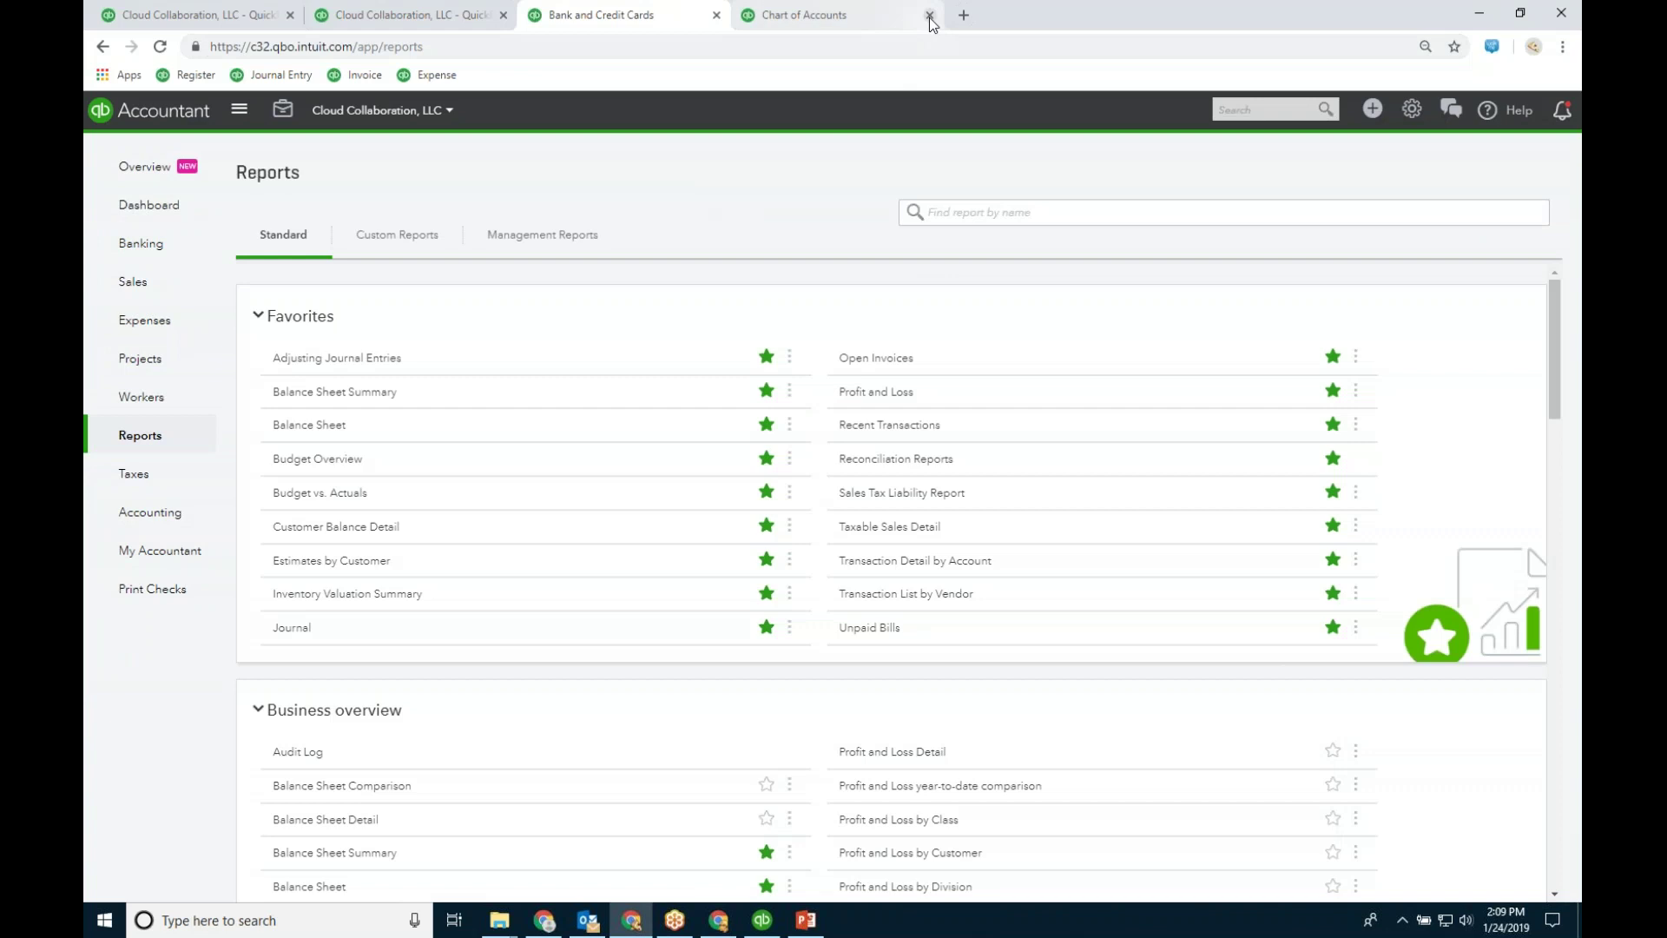
pyautogui.click(503, 14)
pyautogui.click(290, 15)
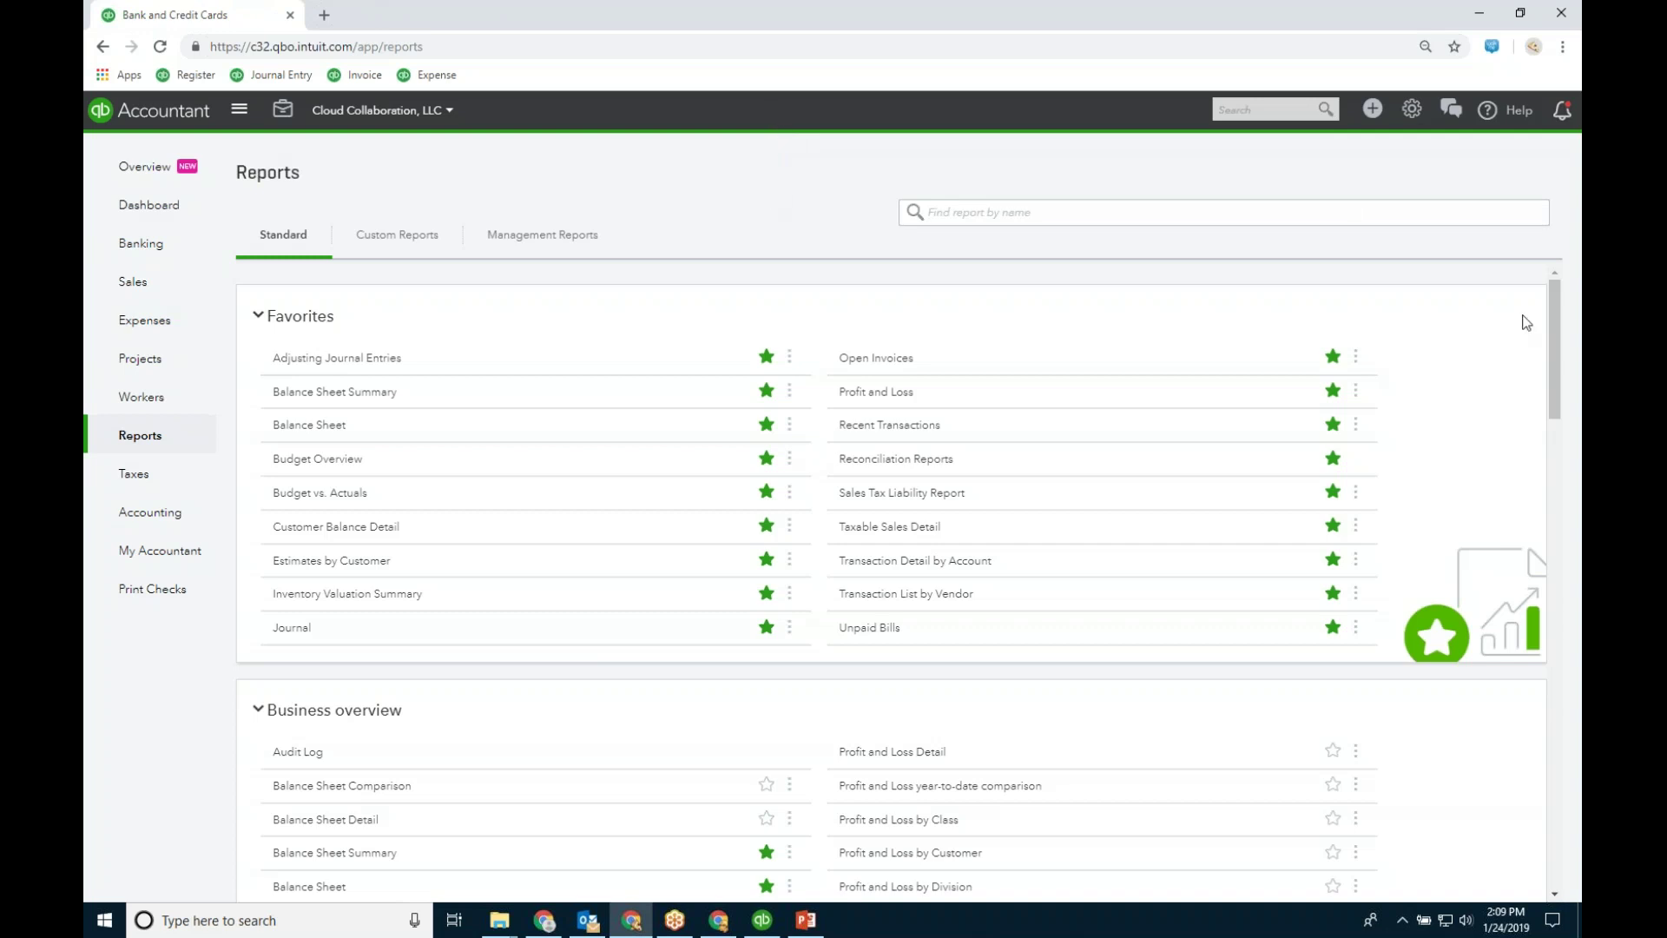
pyautogui.scroll(-8, 956, 286)
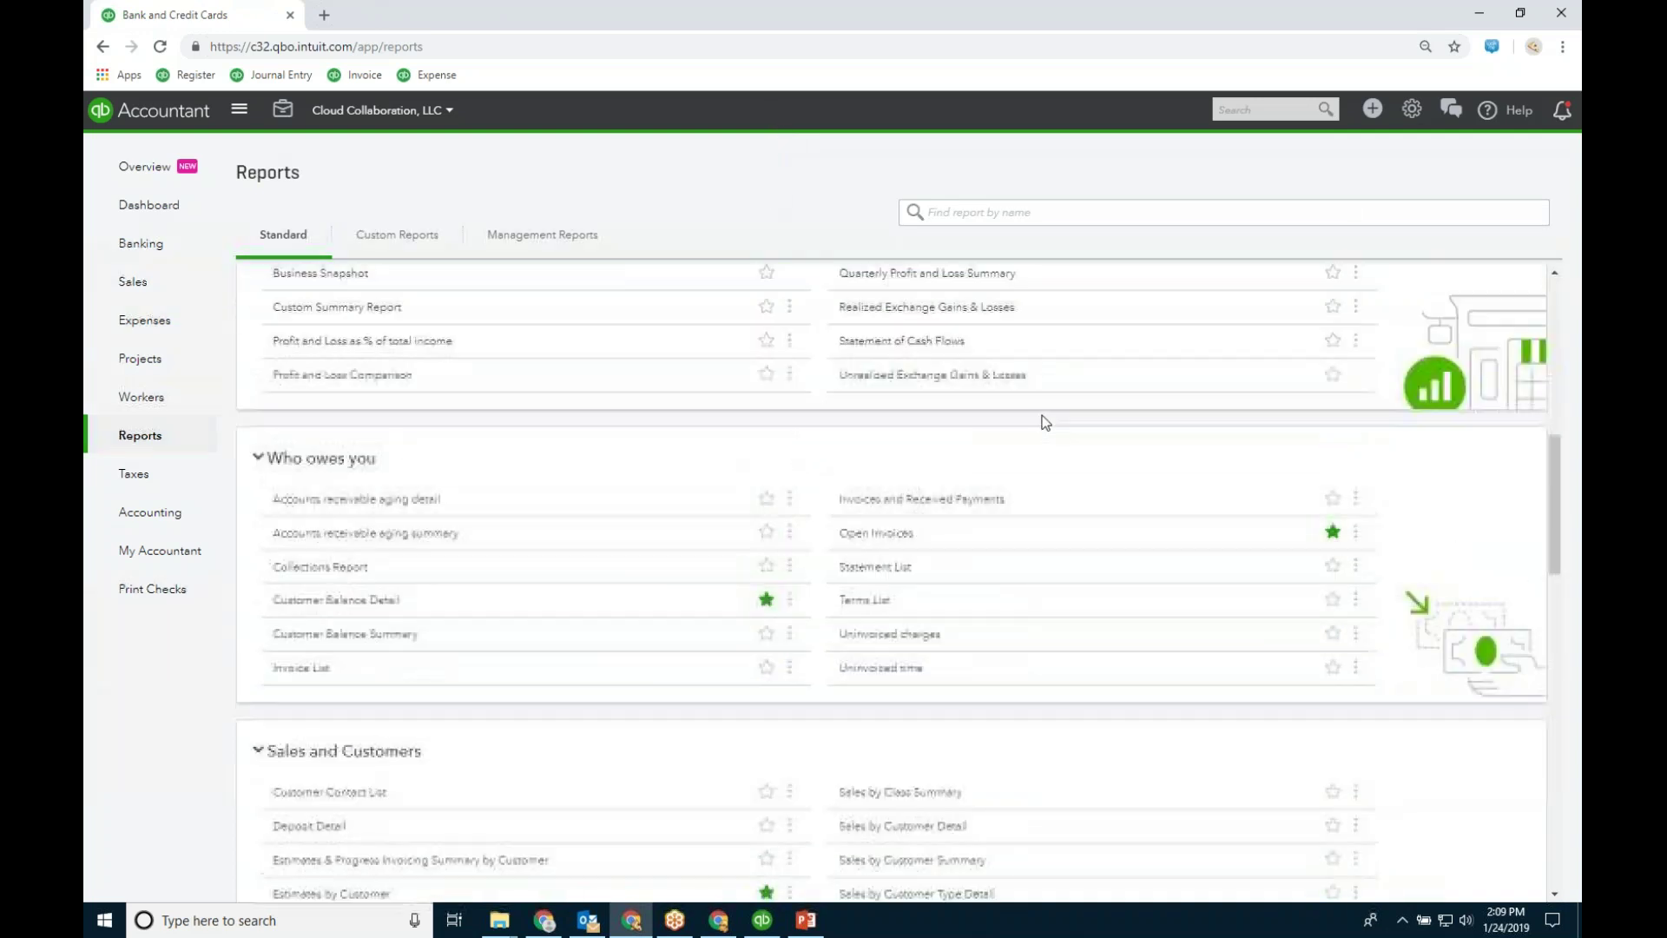
pyautogui.scroll(5, 1046, 423)
pyautogui.scroll(3, 1055, 382)
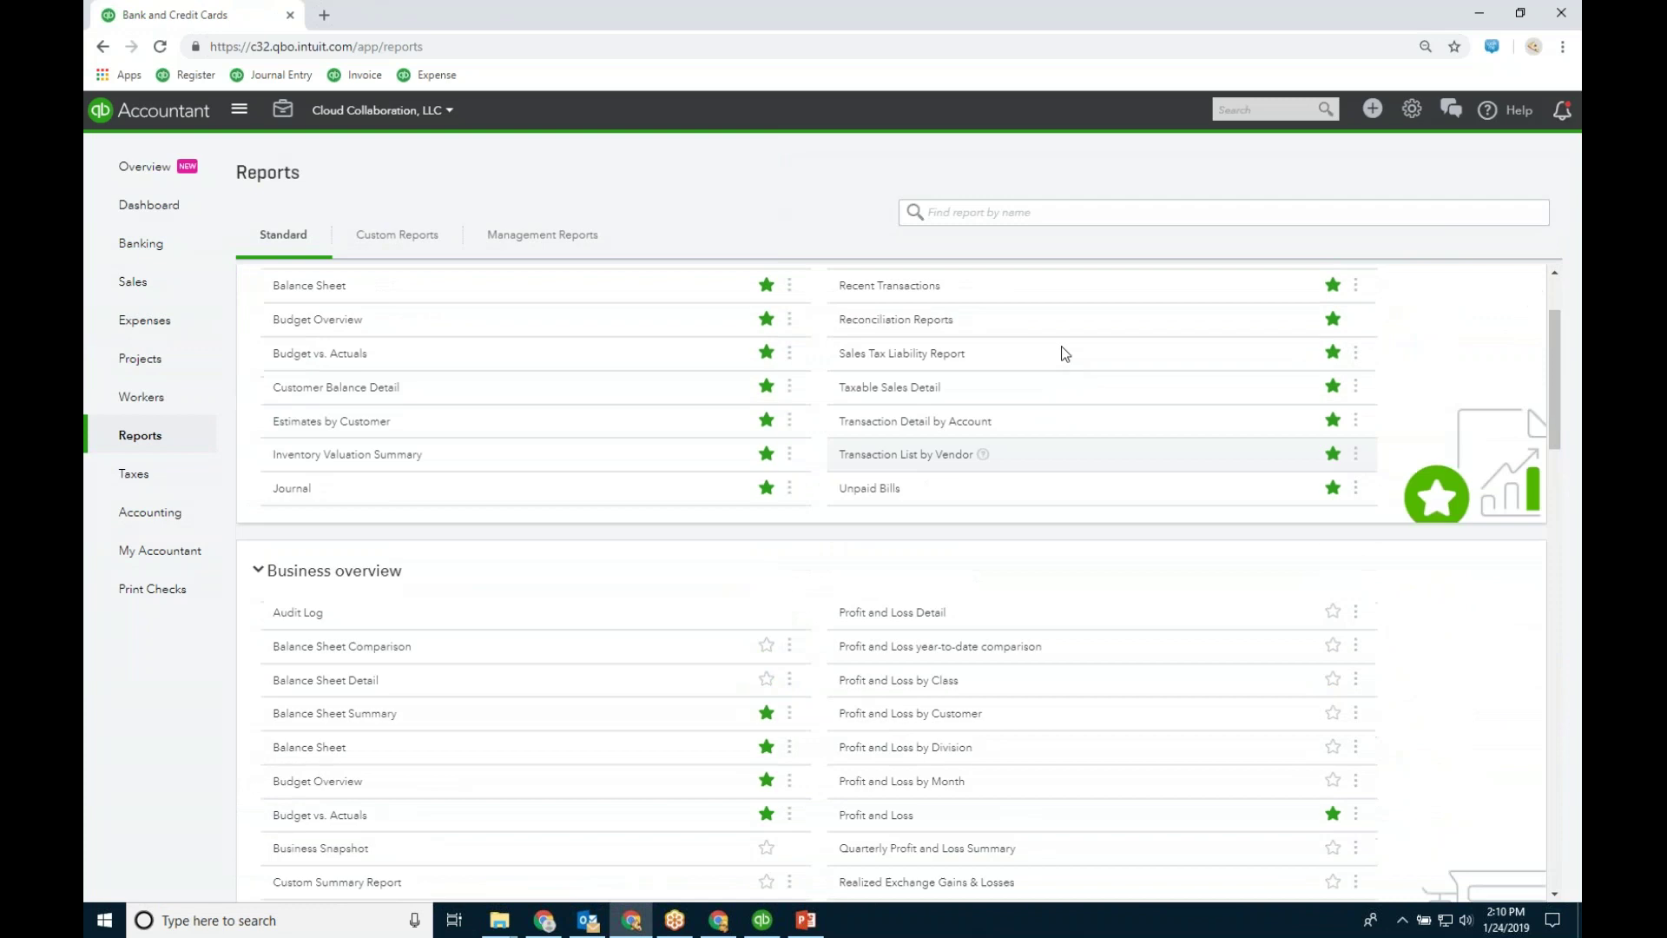
pyautogui.click(1411, 110)
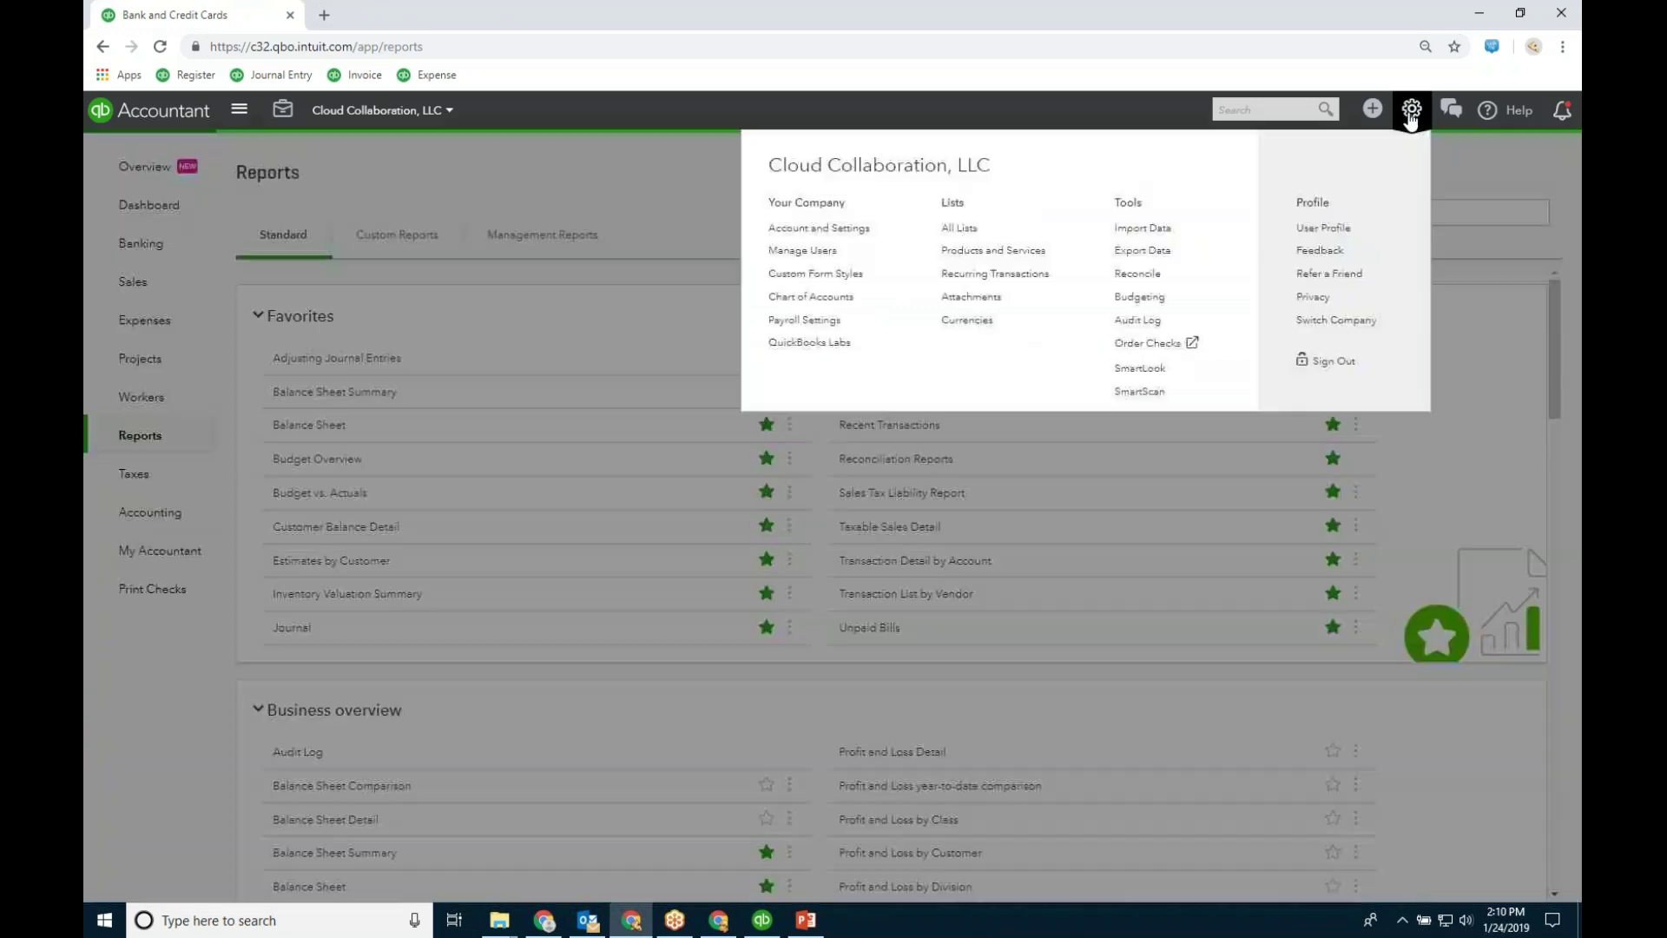
# Step: Open Advanced account settings and inspect class and location tracking without changing them
pyautogui.click(846, 229)
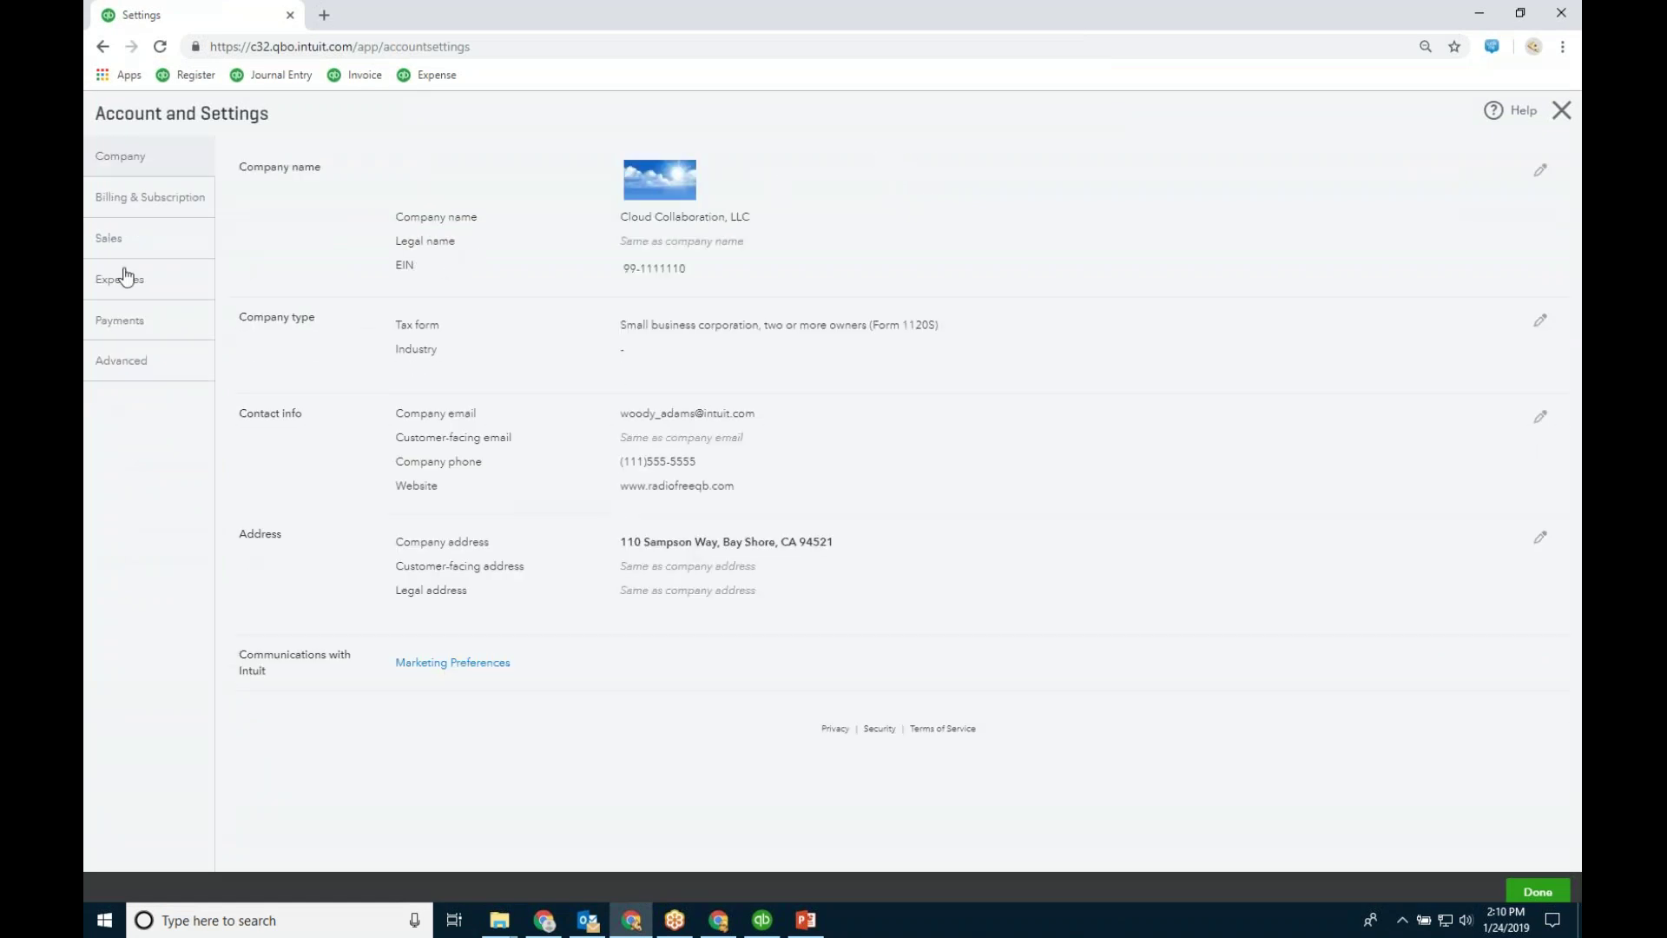
pyautogui.click(156, 365)
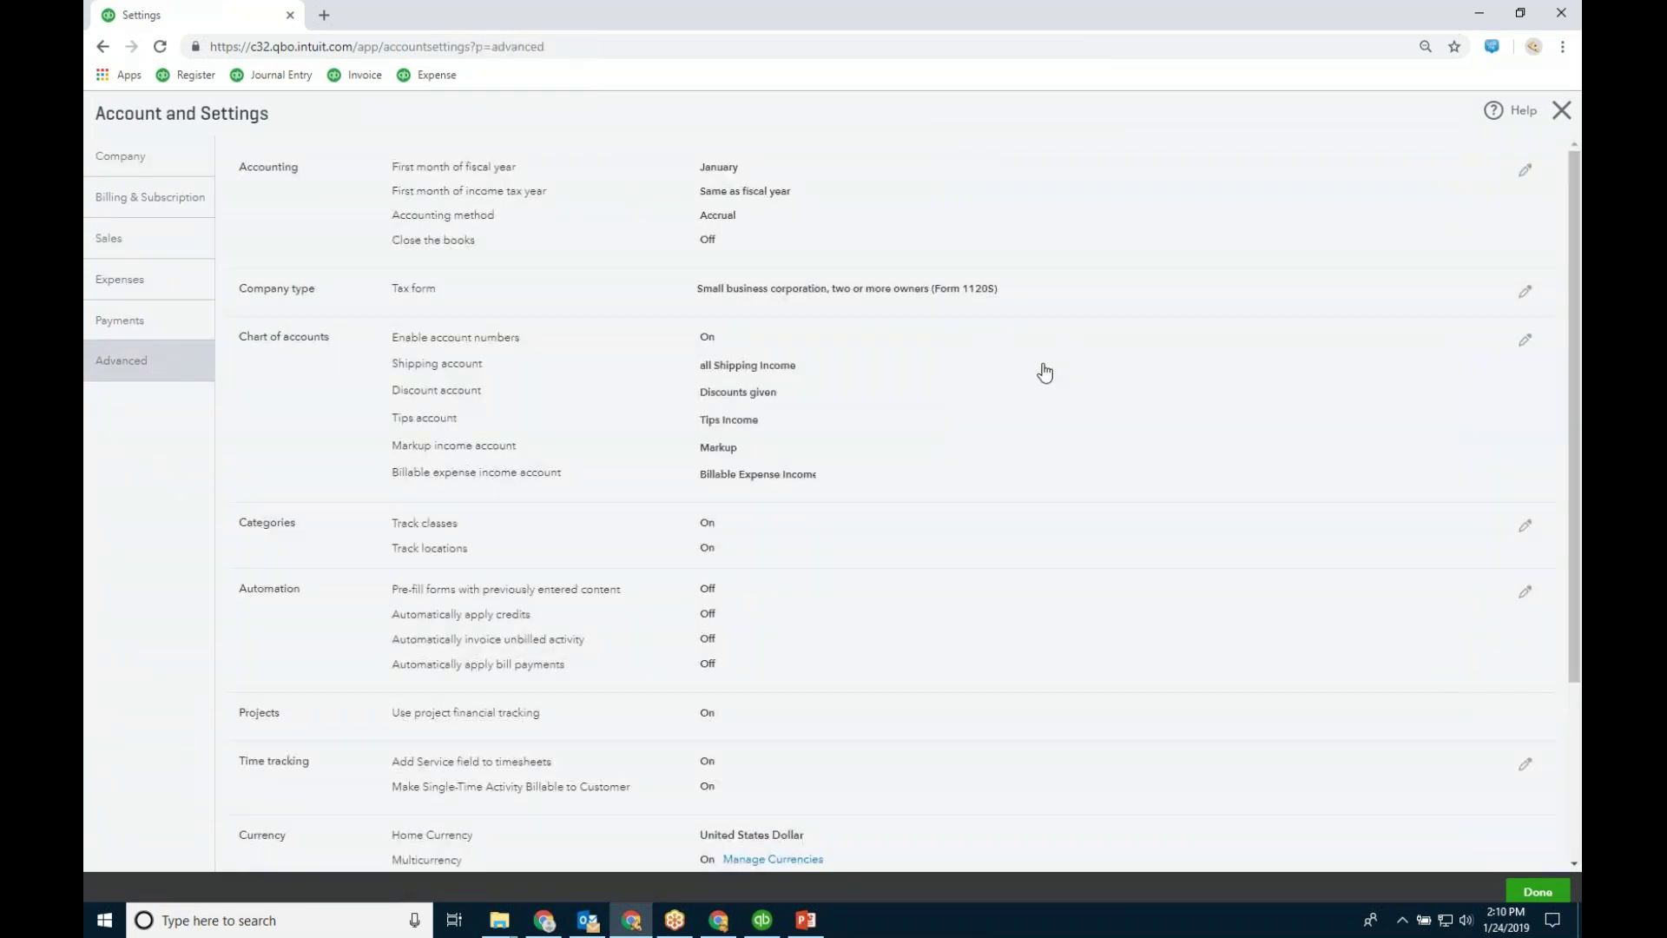
pyautogui.scroll(-2, 1026, 395)
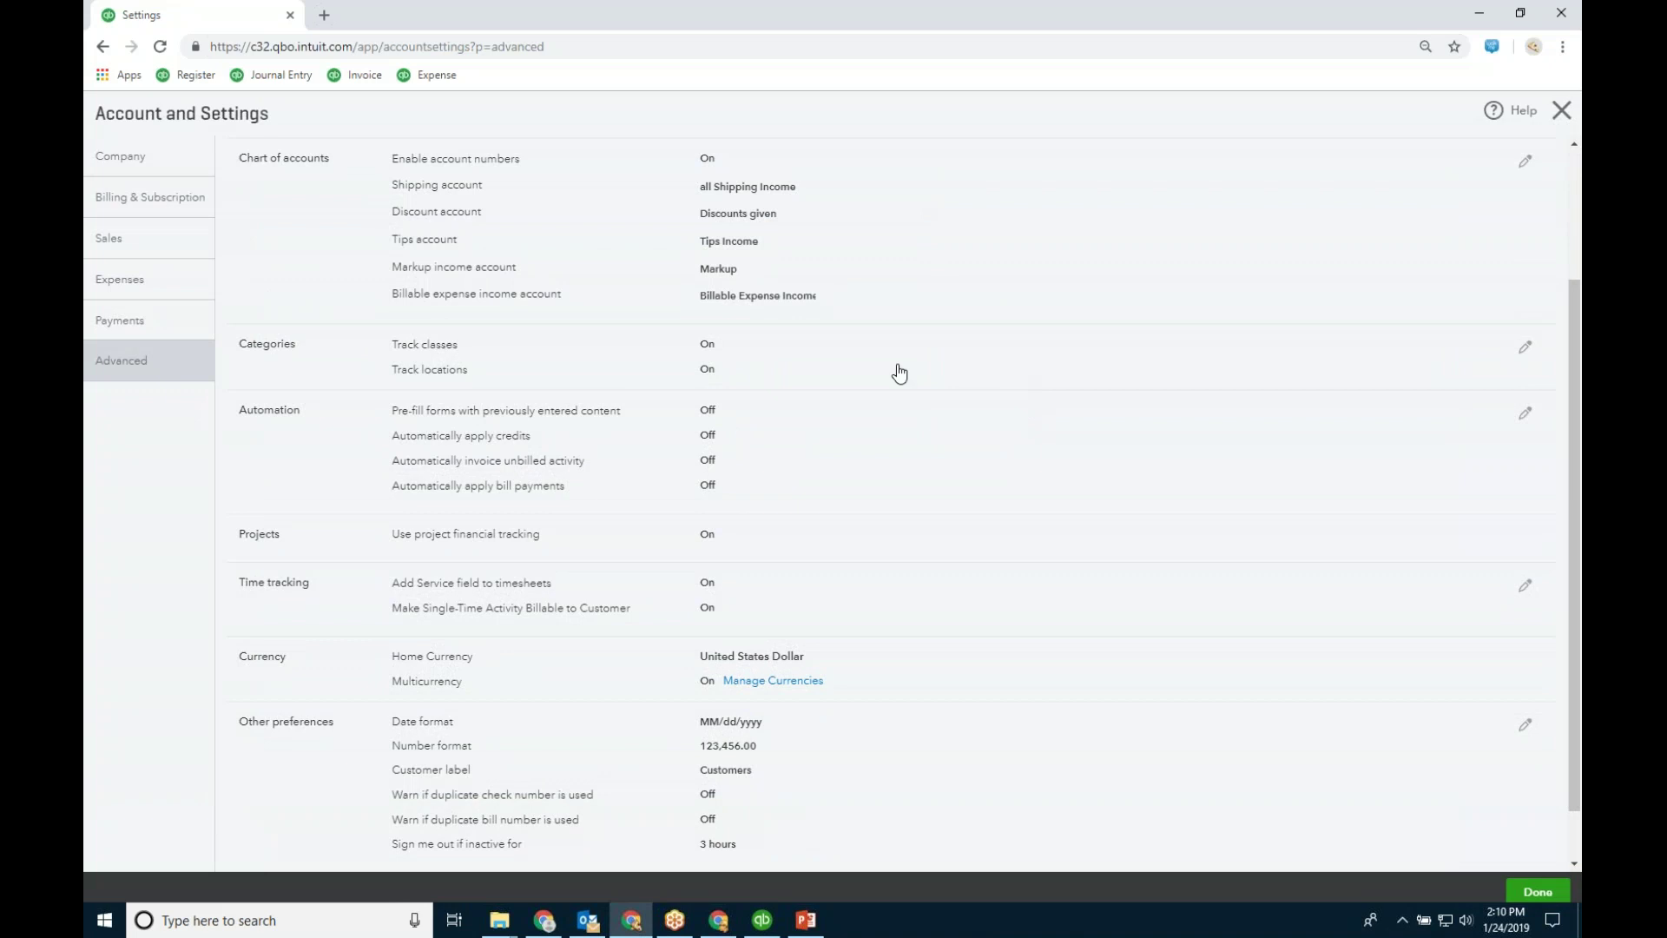
pyautogui.click(838, 374)
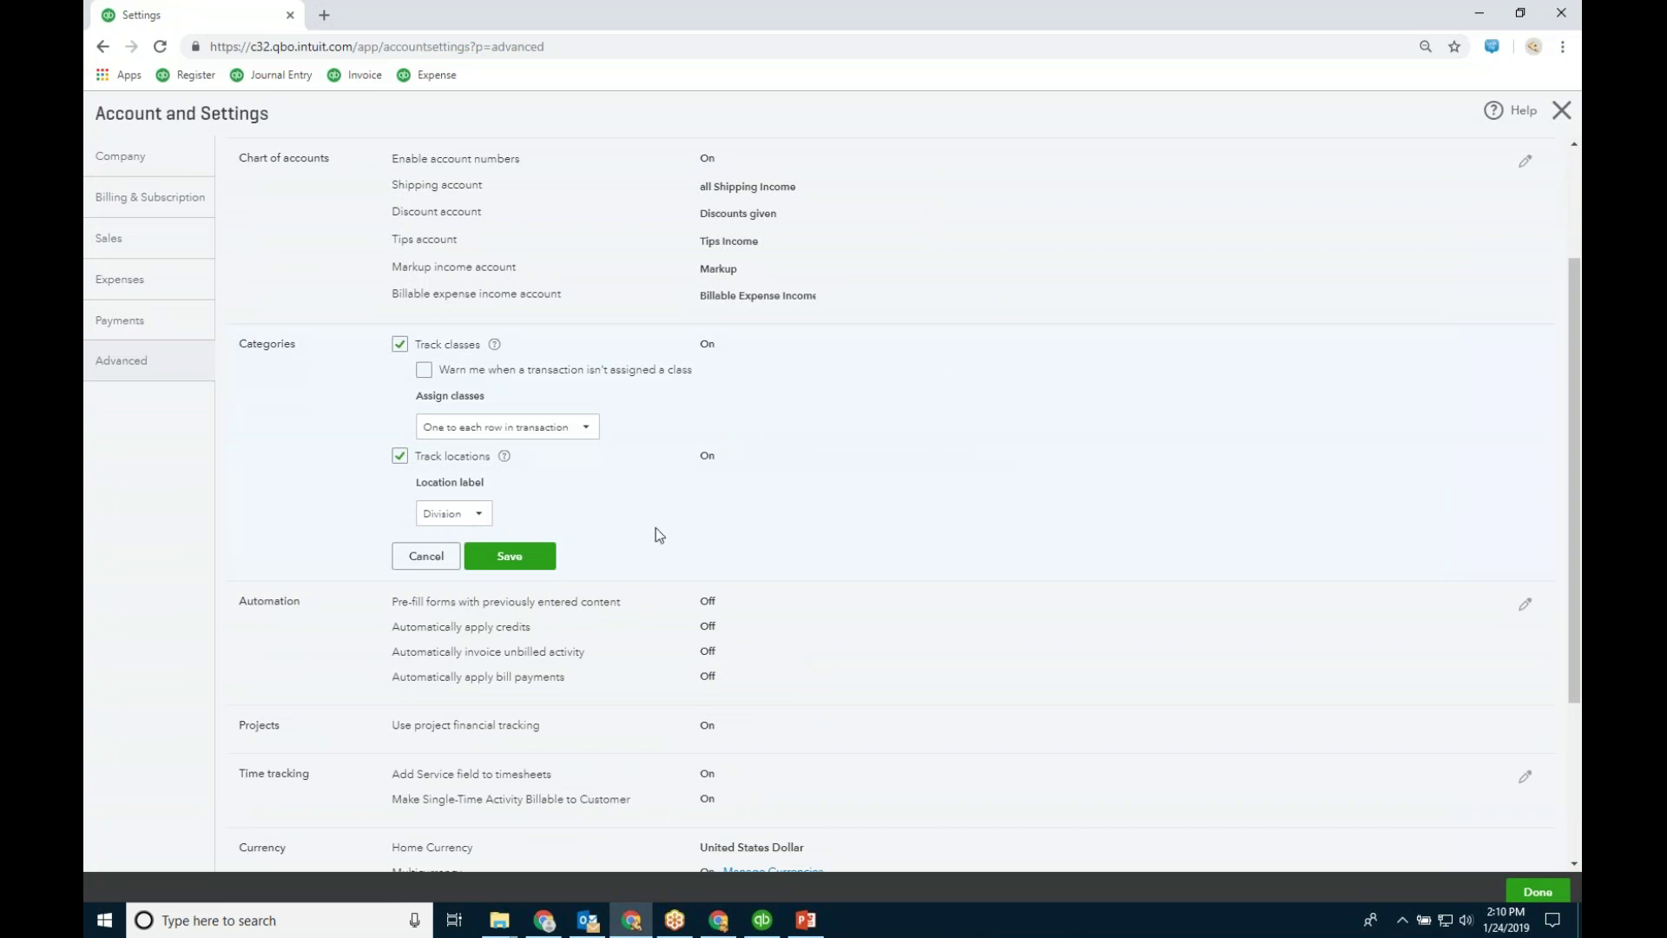
pyautogui.click(436, 563)
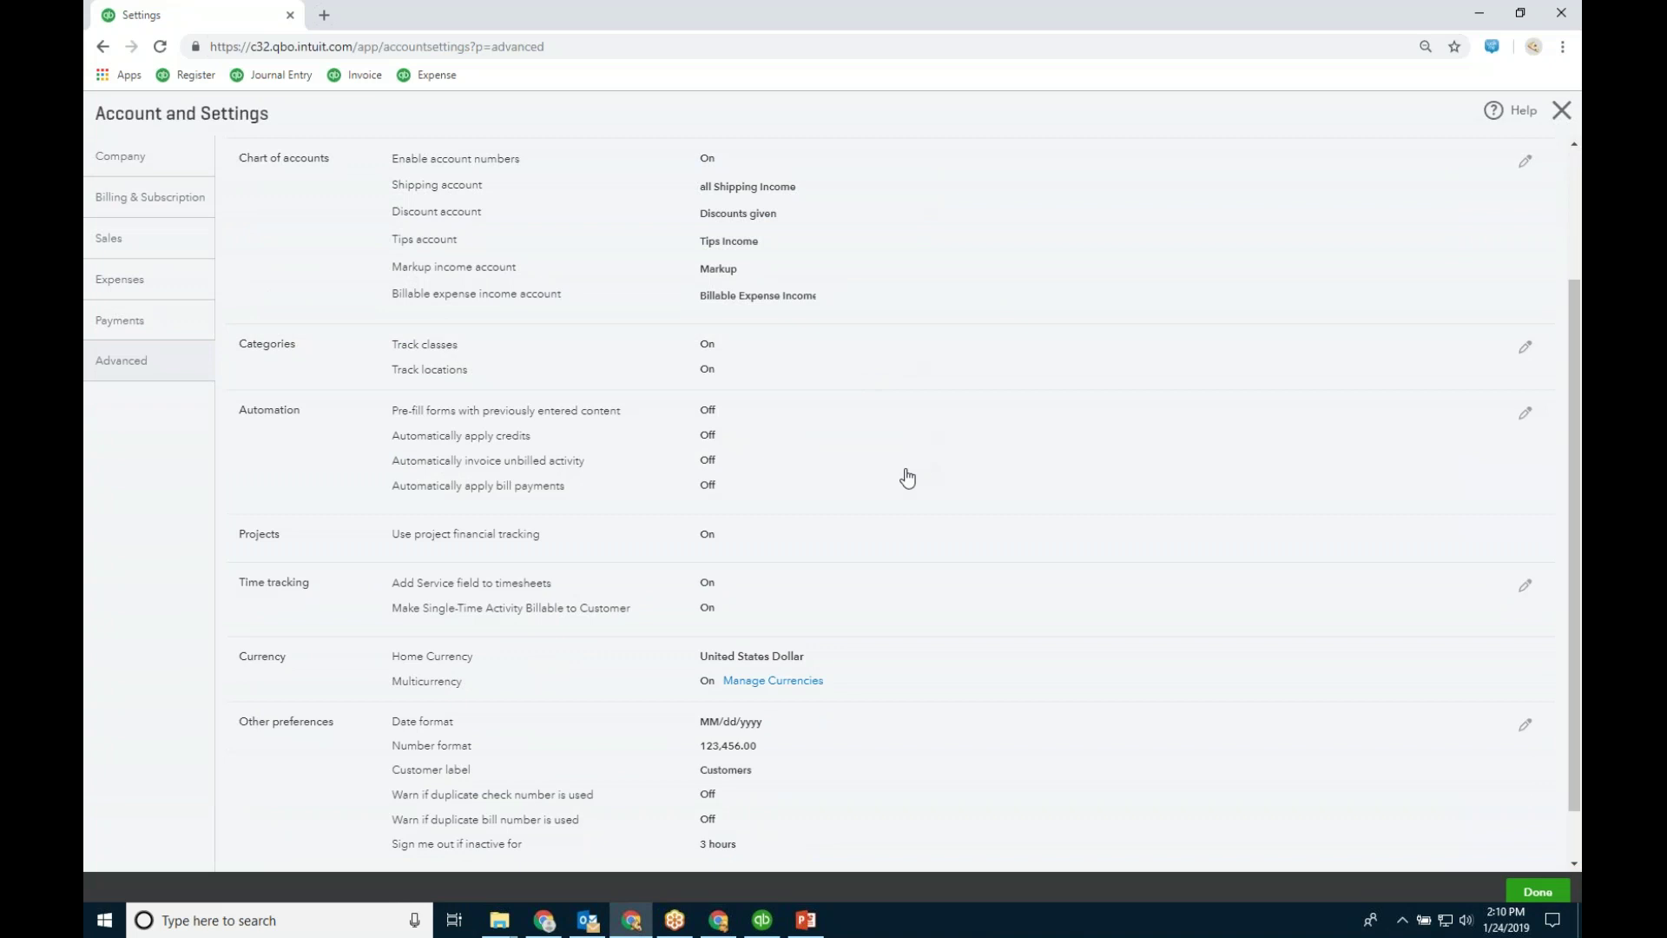
pyautogui.click(885, 436)
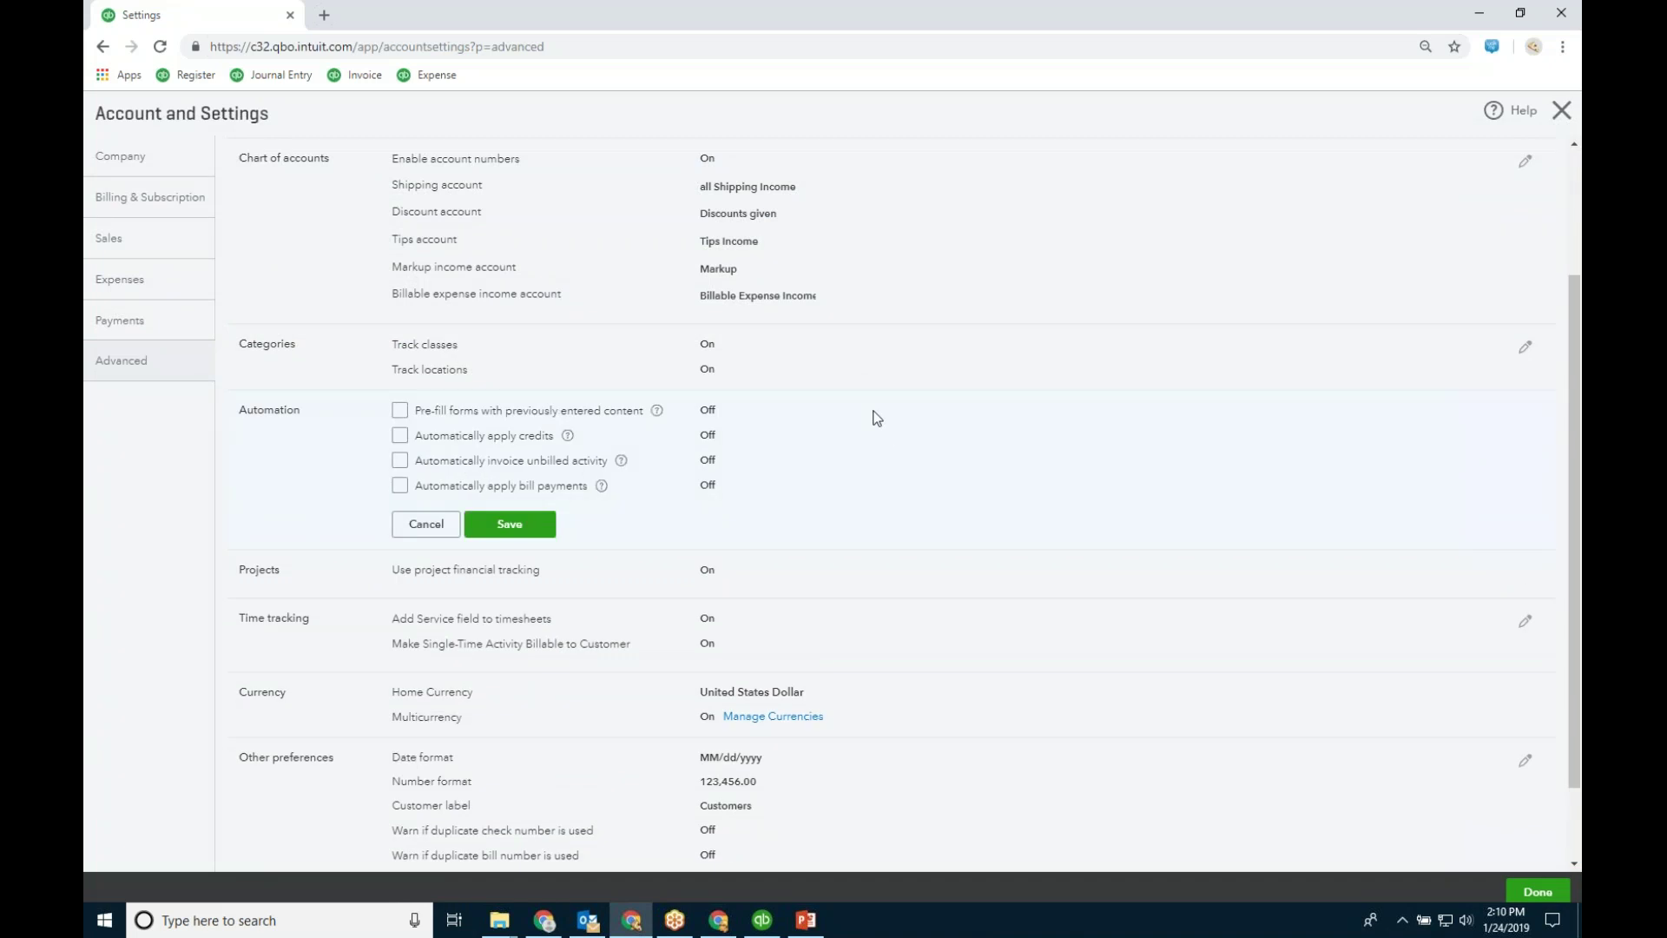
# Step: Try the pre-fill forms, invoice unbilled activity and apply credits toggles, then discard the changes
pyautogui.click(400, 411)
pyautogui.click(401, 461)
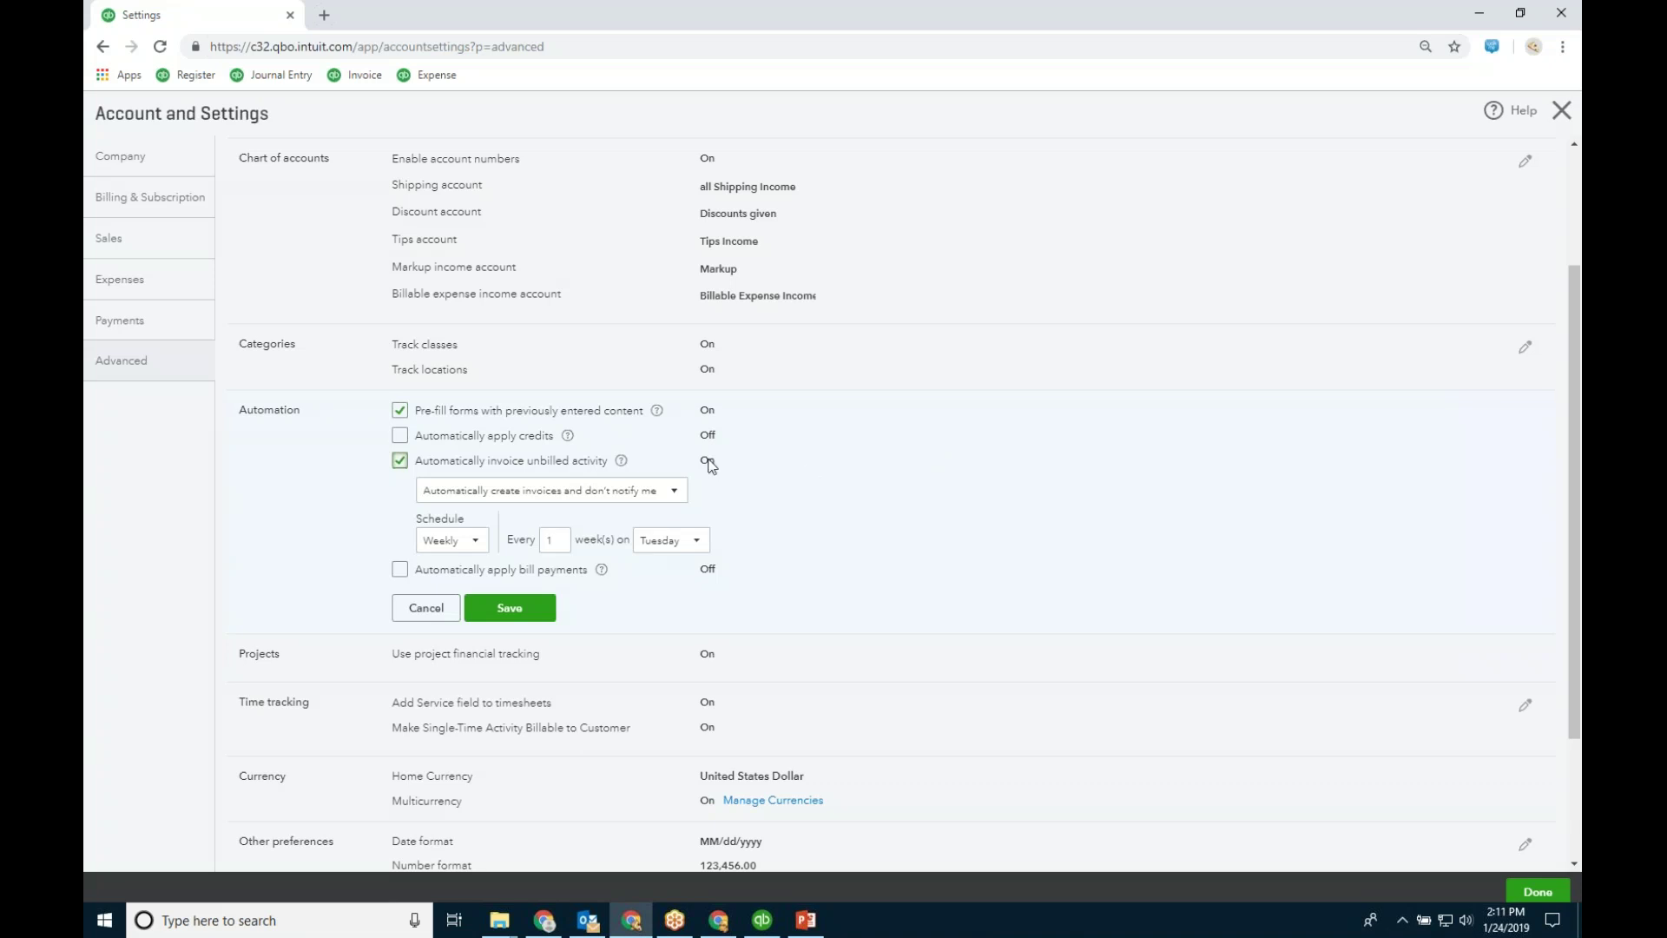
pyautogui.click(401, 461)
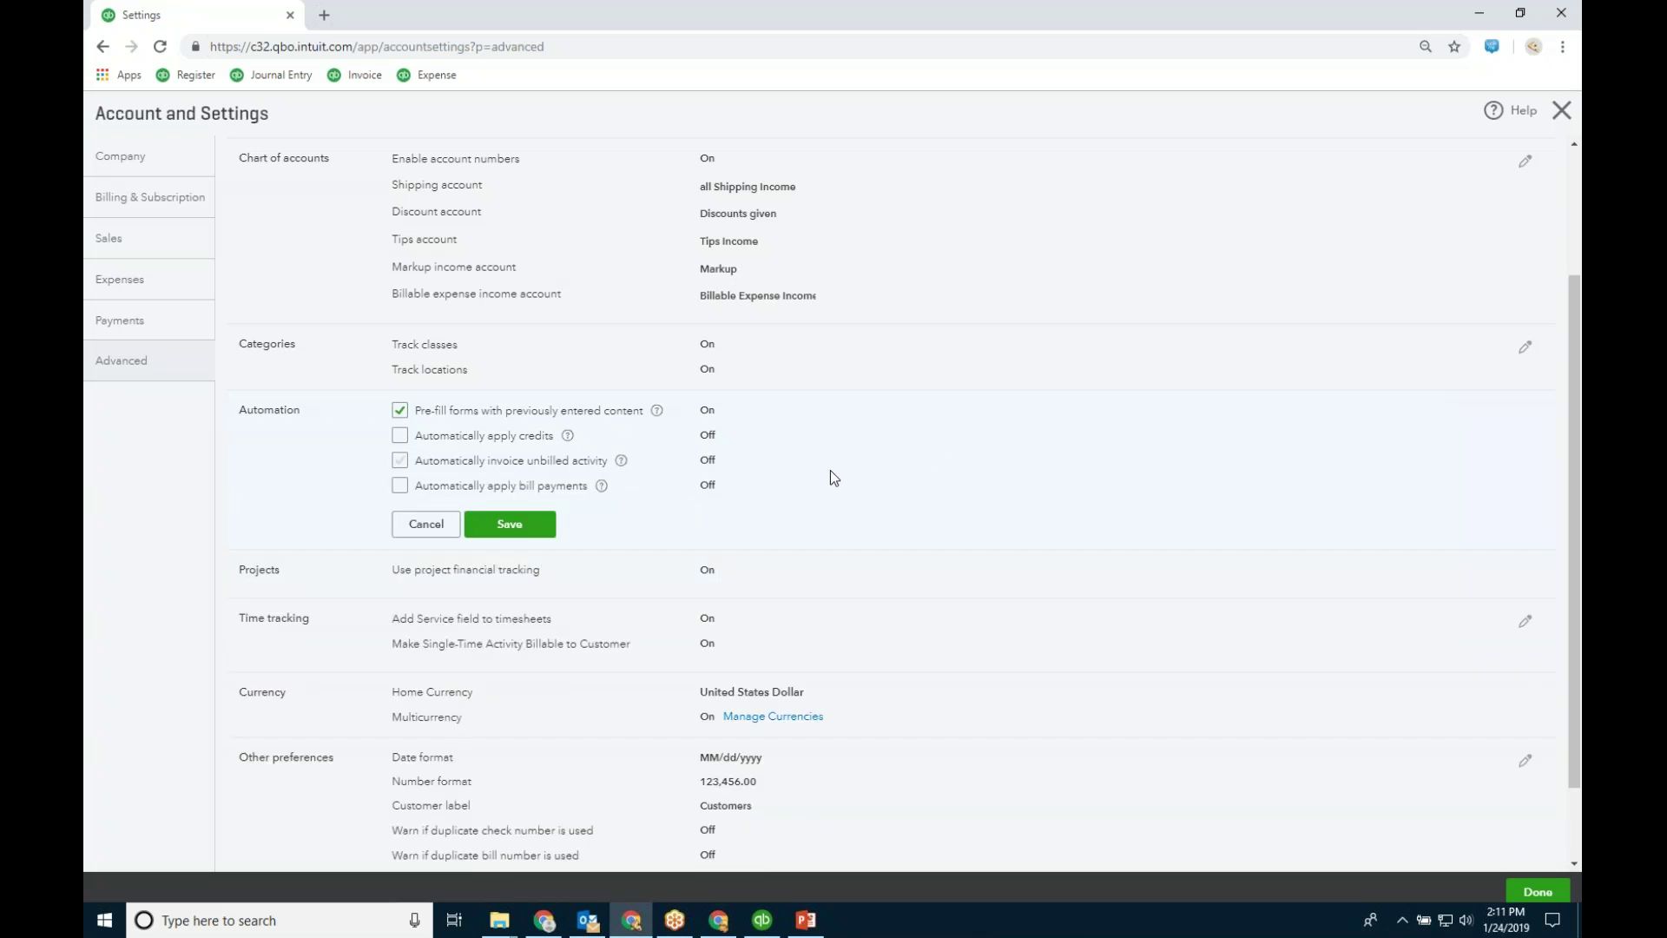
pyautogui.click(452, 411)
pyautogui.click(400, 437)
pyautogui.click(425, 524)
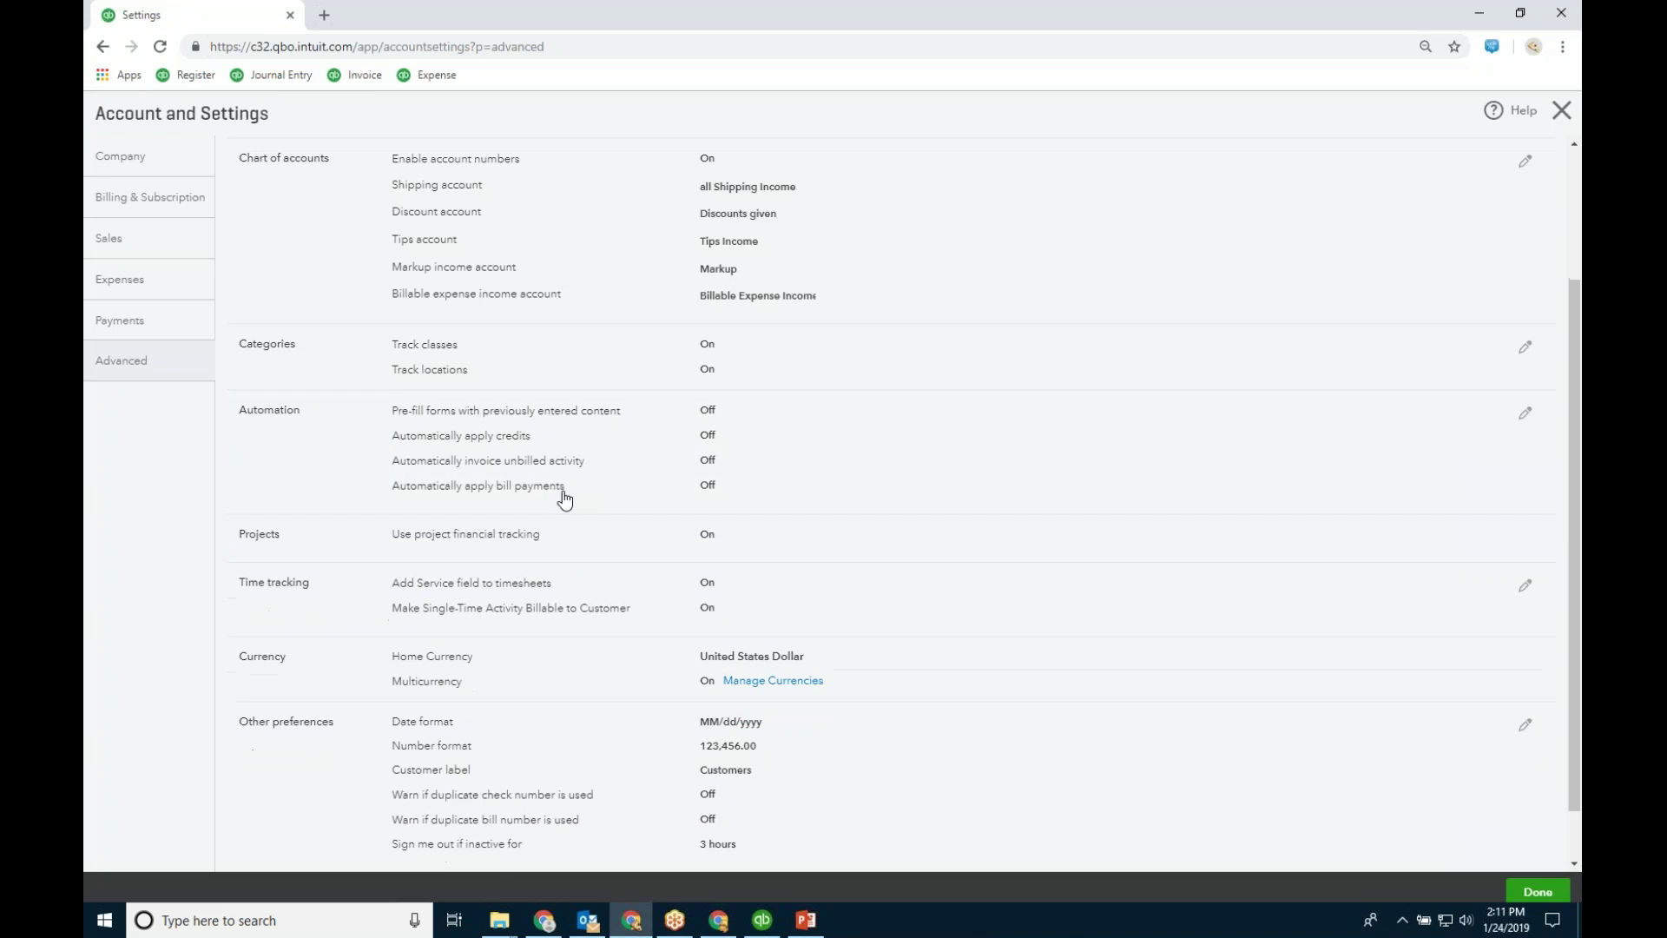
# Step: Turn on automatically invoice unbilled activity and save the automation settings
pyautogui.click(847, 460)
pyautogui.click(400, 461)
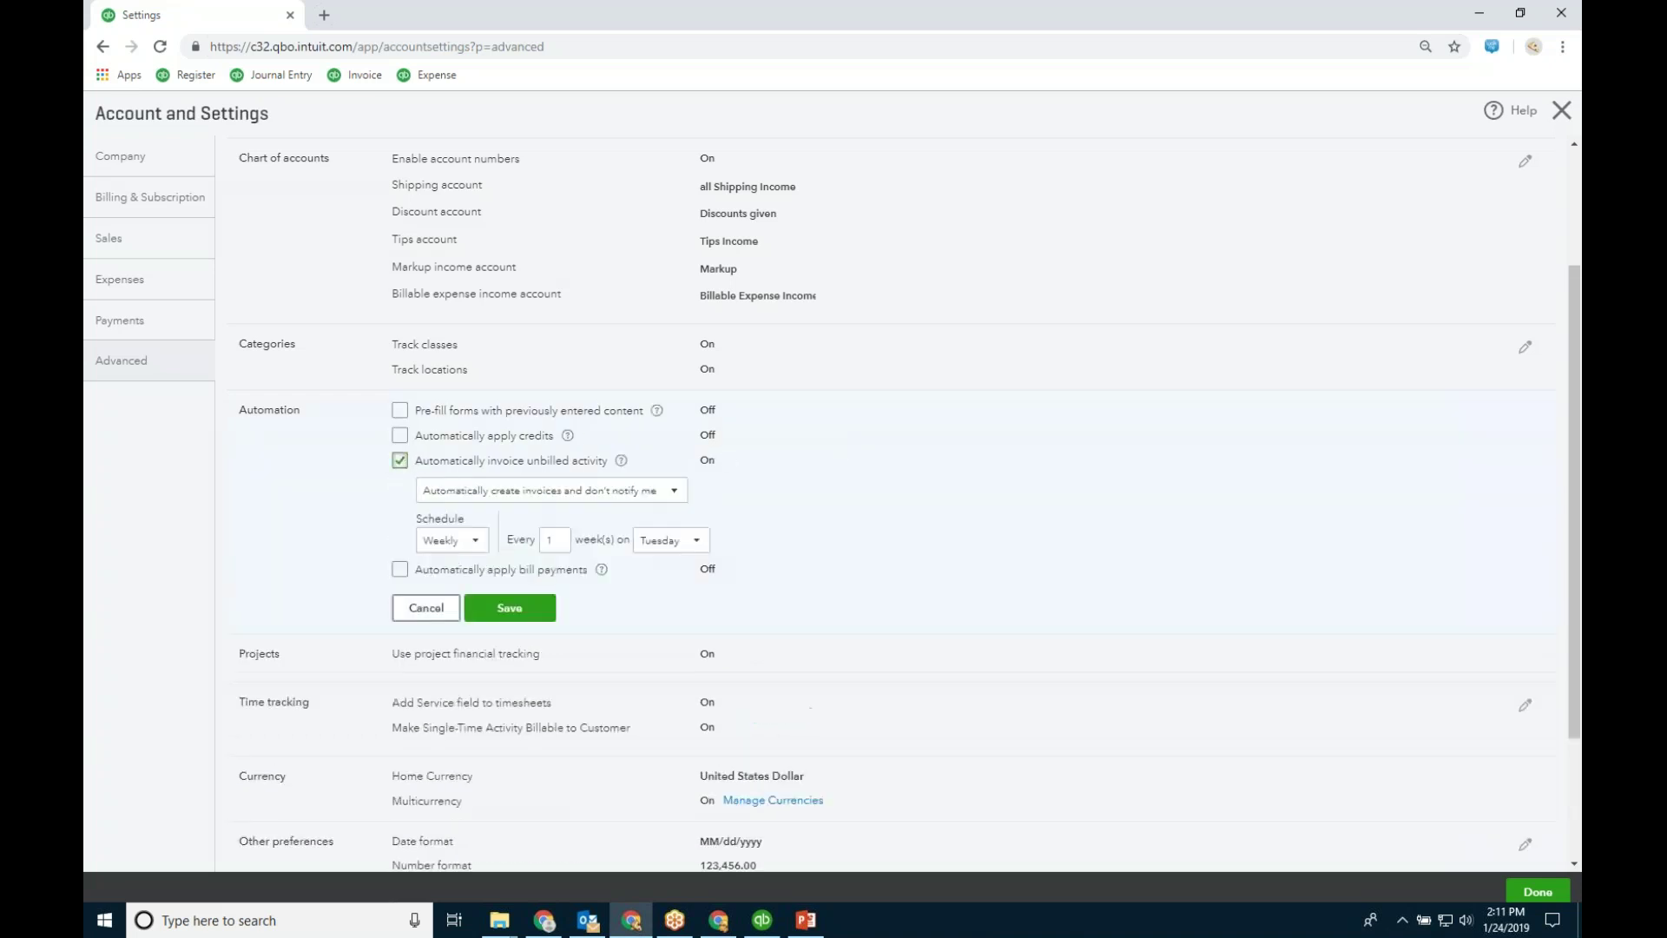
pyautogui.click(525, 611)
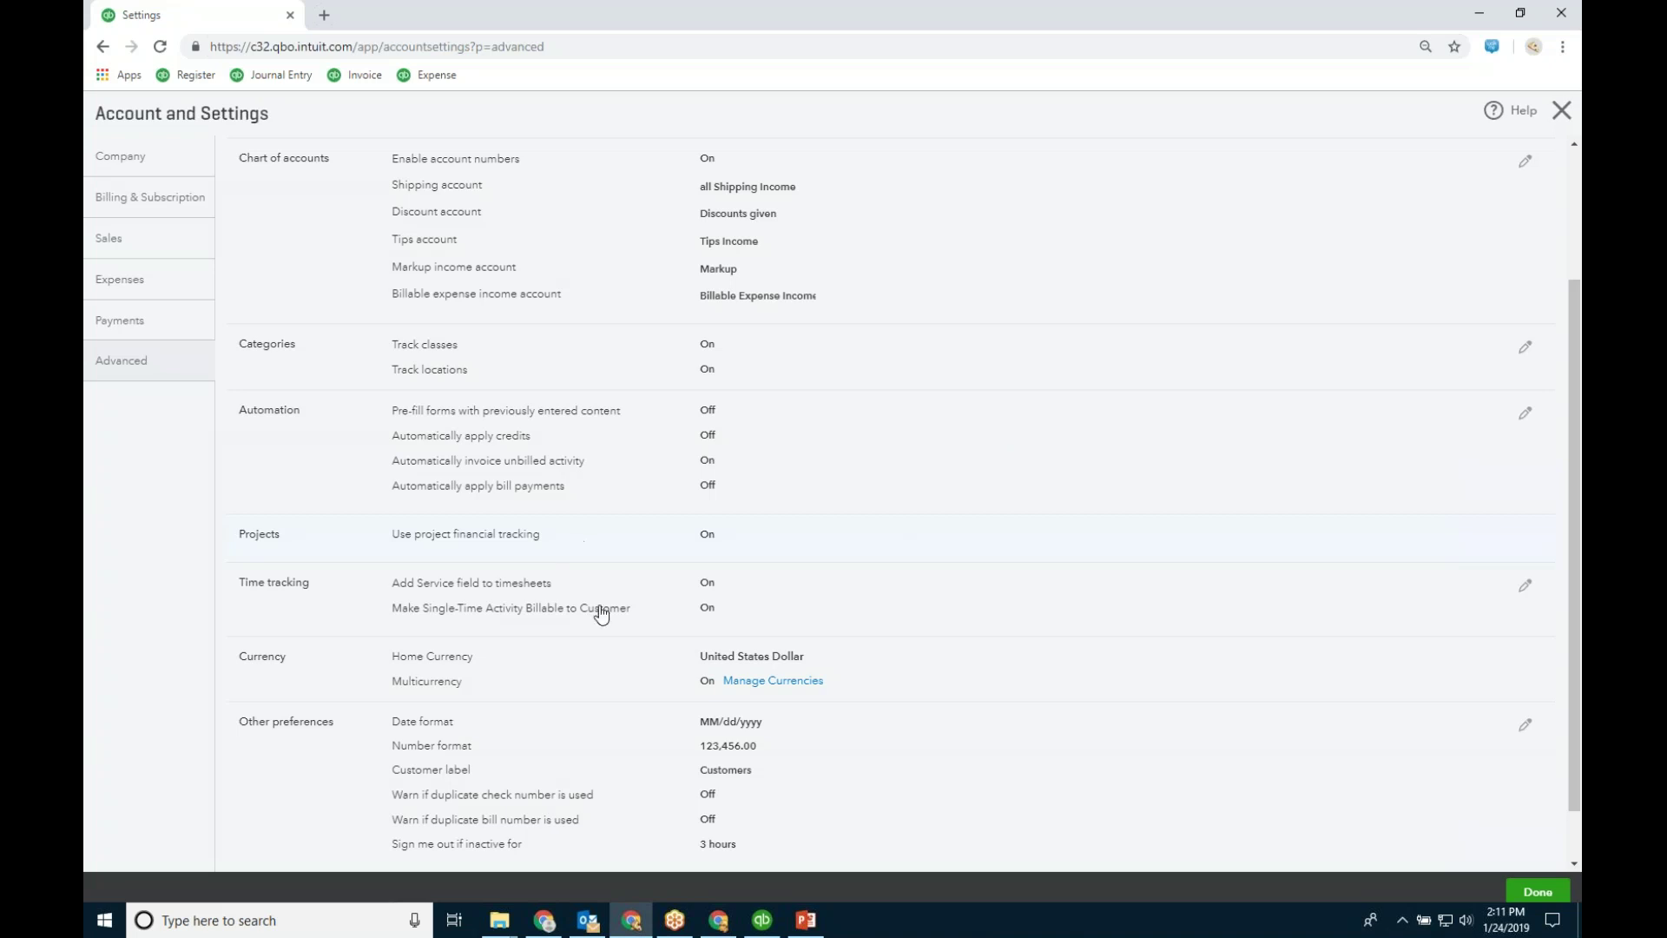
pyautogui.scroll(1, 986, 596)
pyautogui.scroll(2, 930, 461)
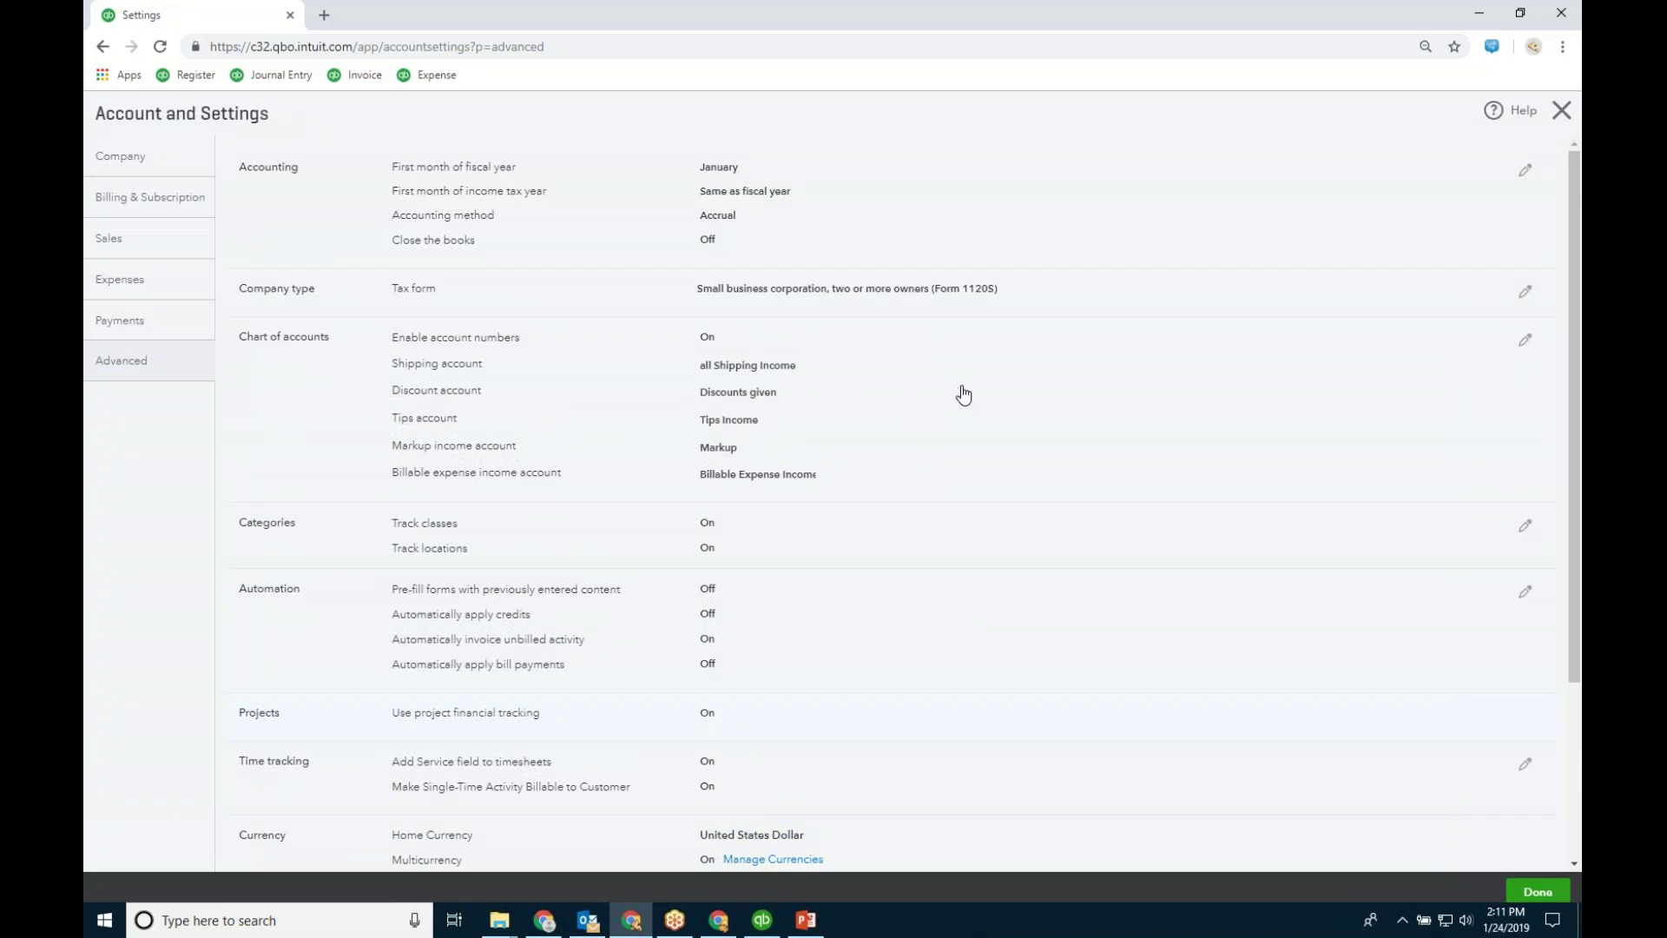
pyautogui.click(935, 193)
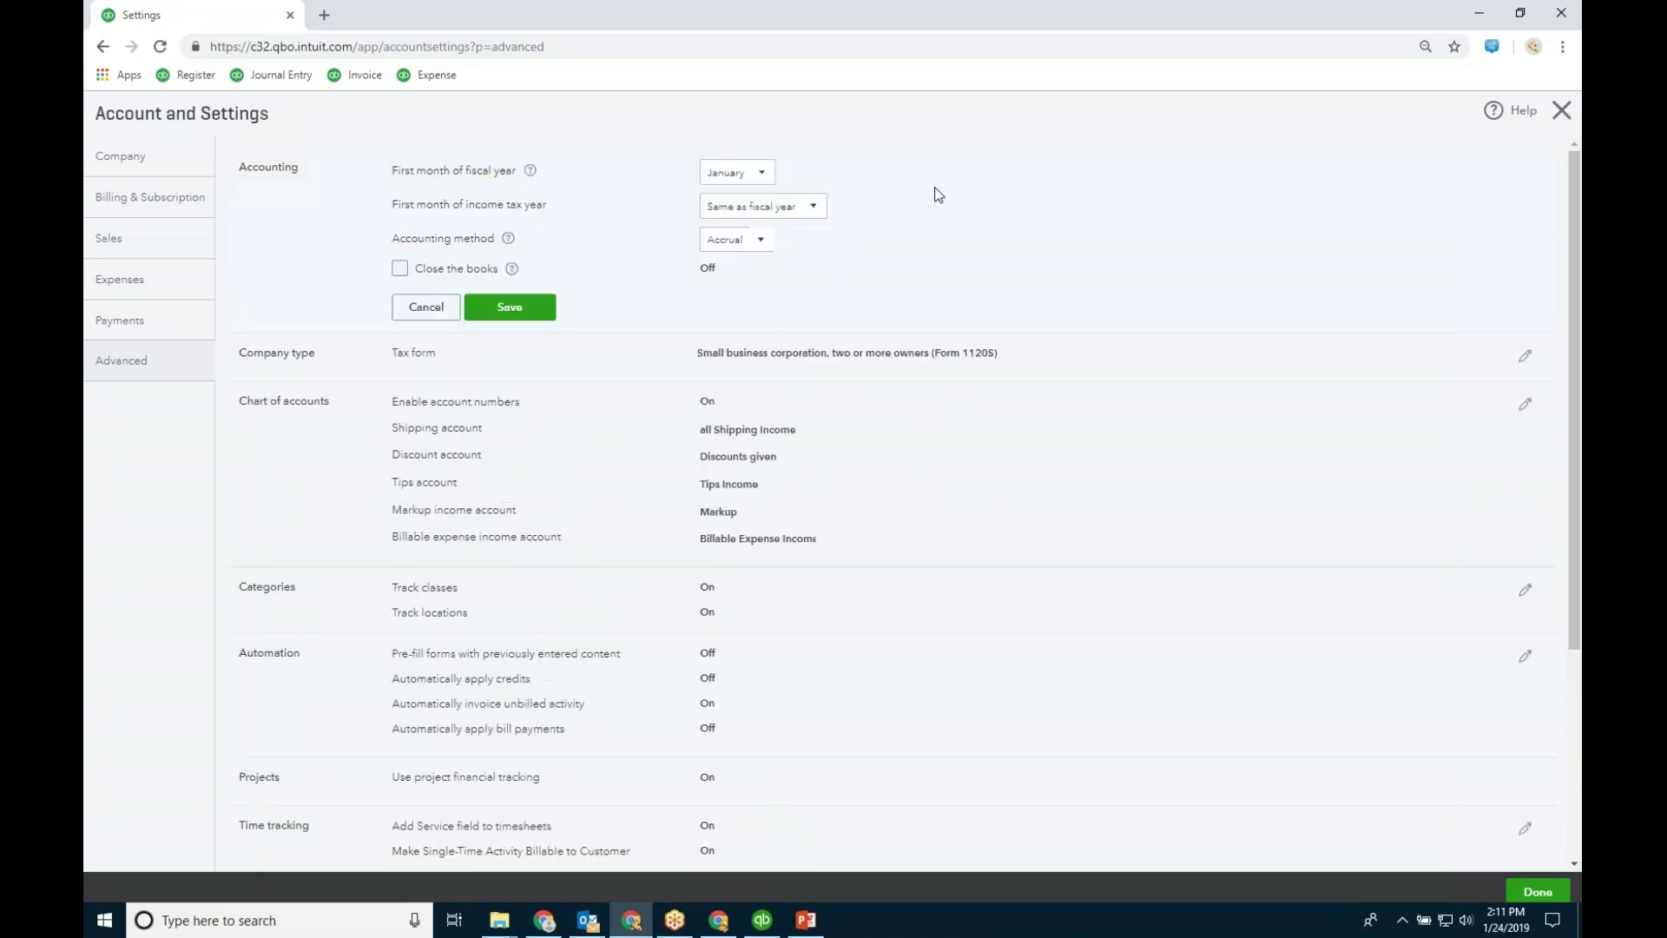
# Step: Try closing the books as of 12/31/2018, then cancel so closing stays off
pyautogui.click(400, 269)
pyautogui.click(530, 316)
pyautogui.click(431, 353)
pyautogui.click(451, 499)
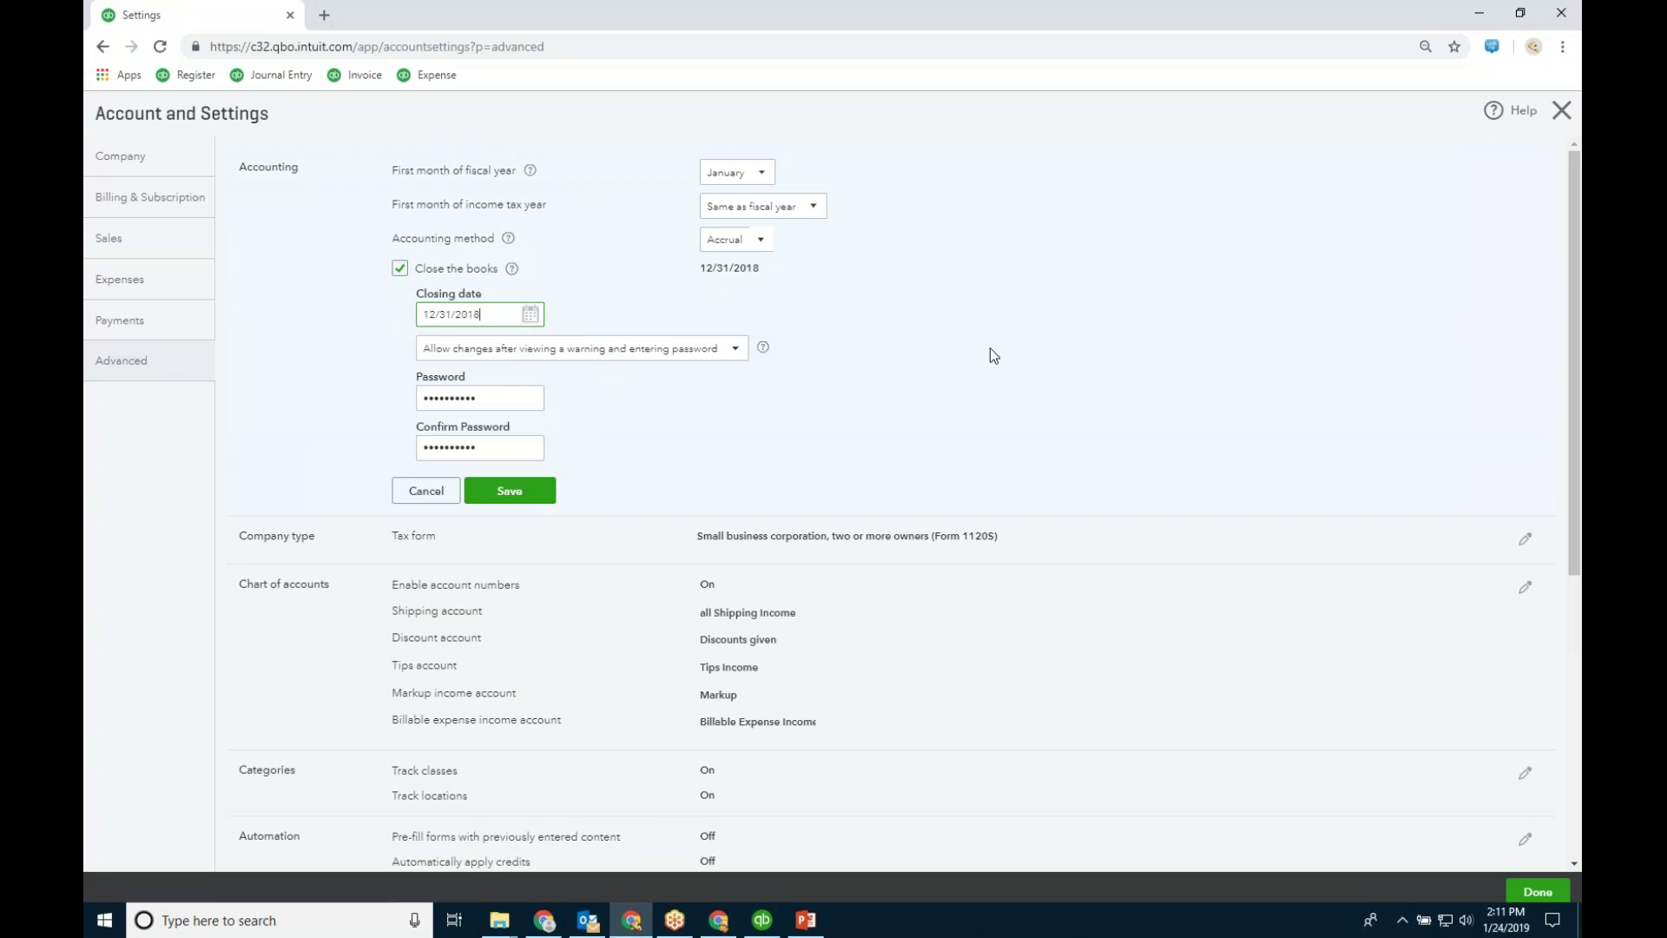
pyautogui.click(440, 492)
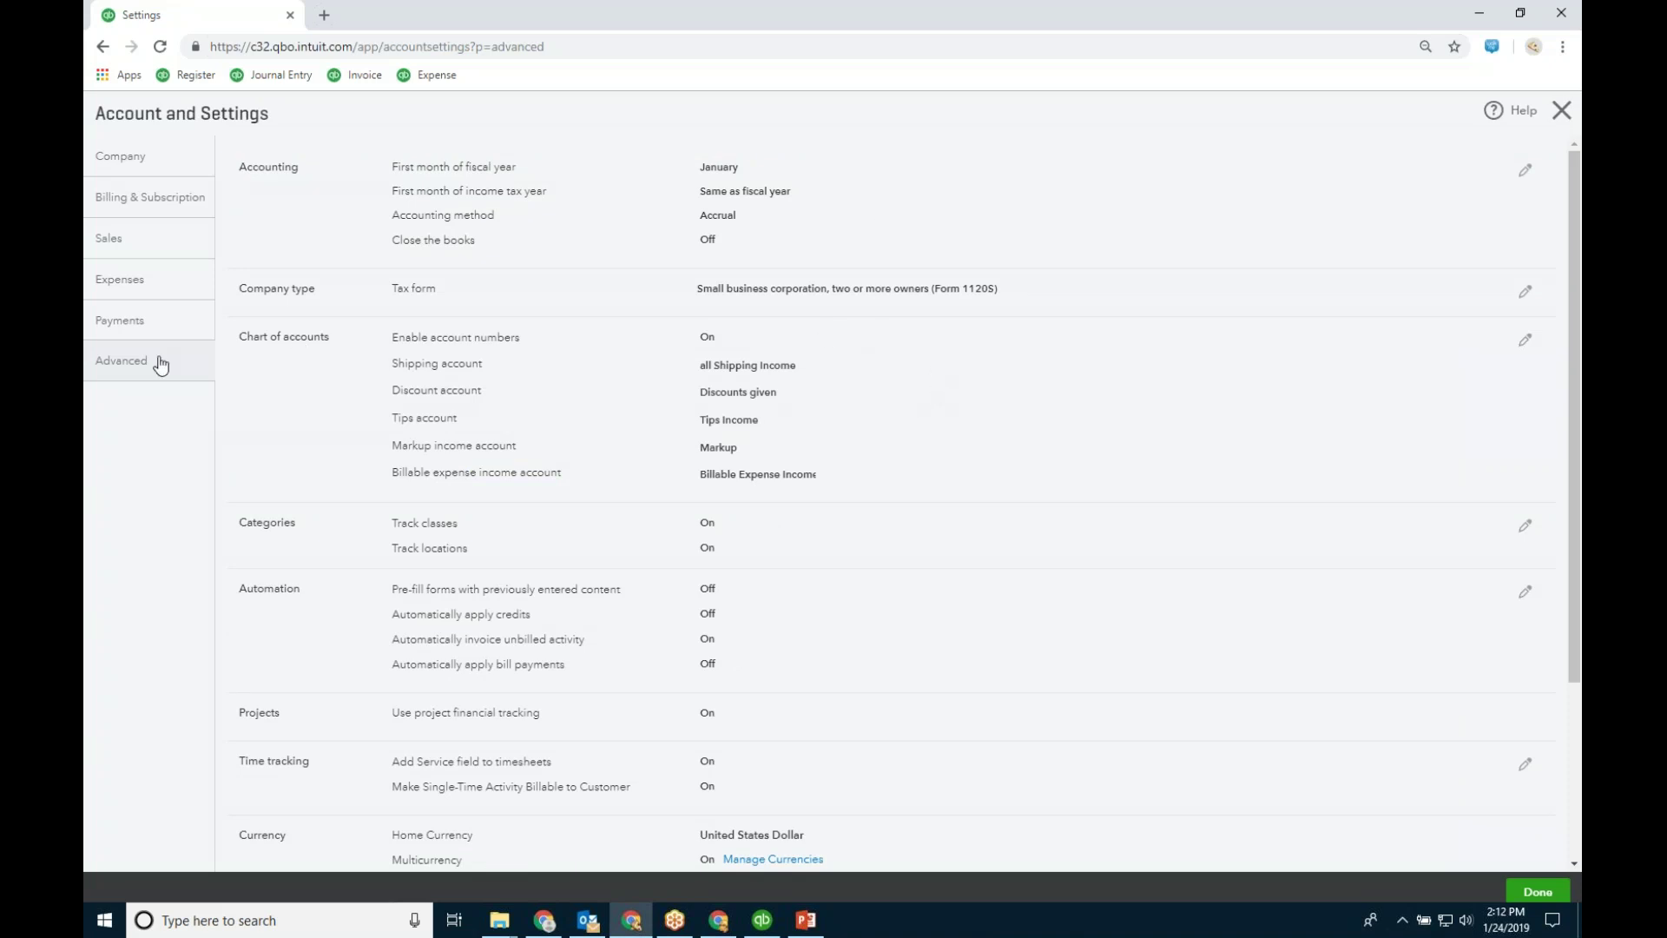
pyautogui.click(164, 241)
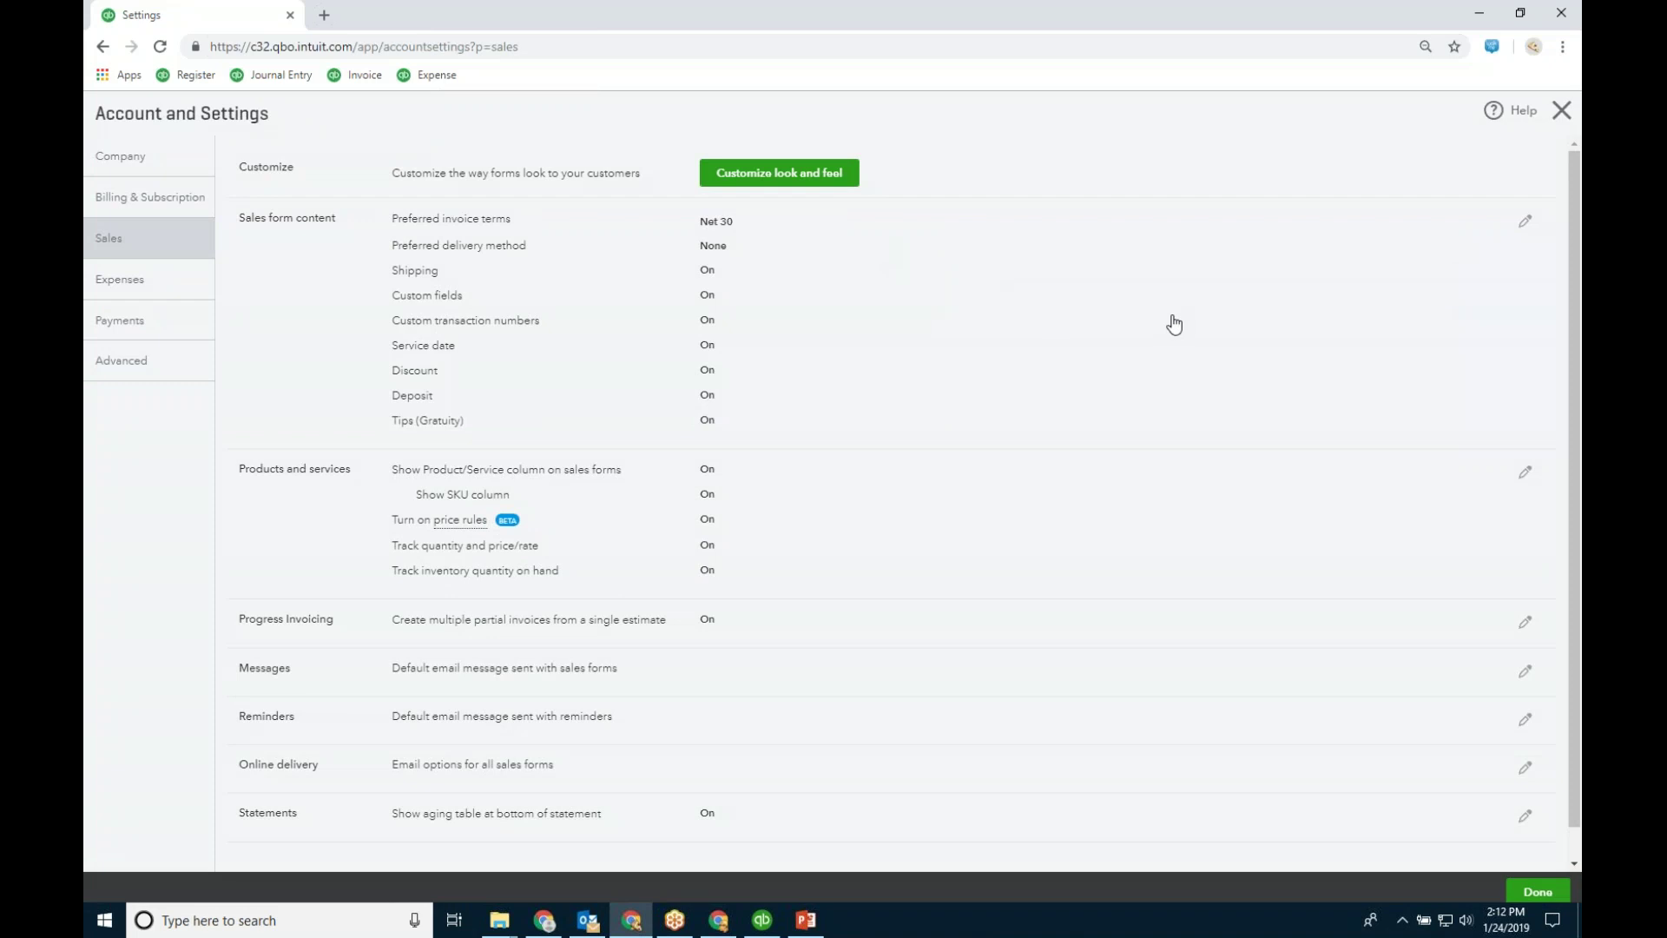
# Step: Step through the sales form content, products and services, and progress invoicing settings
pyautogui.click(990, 318)
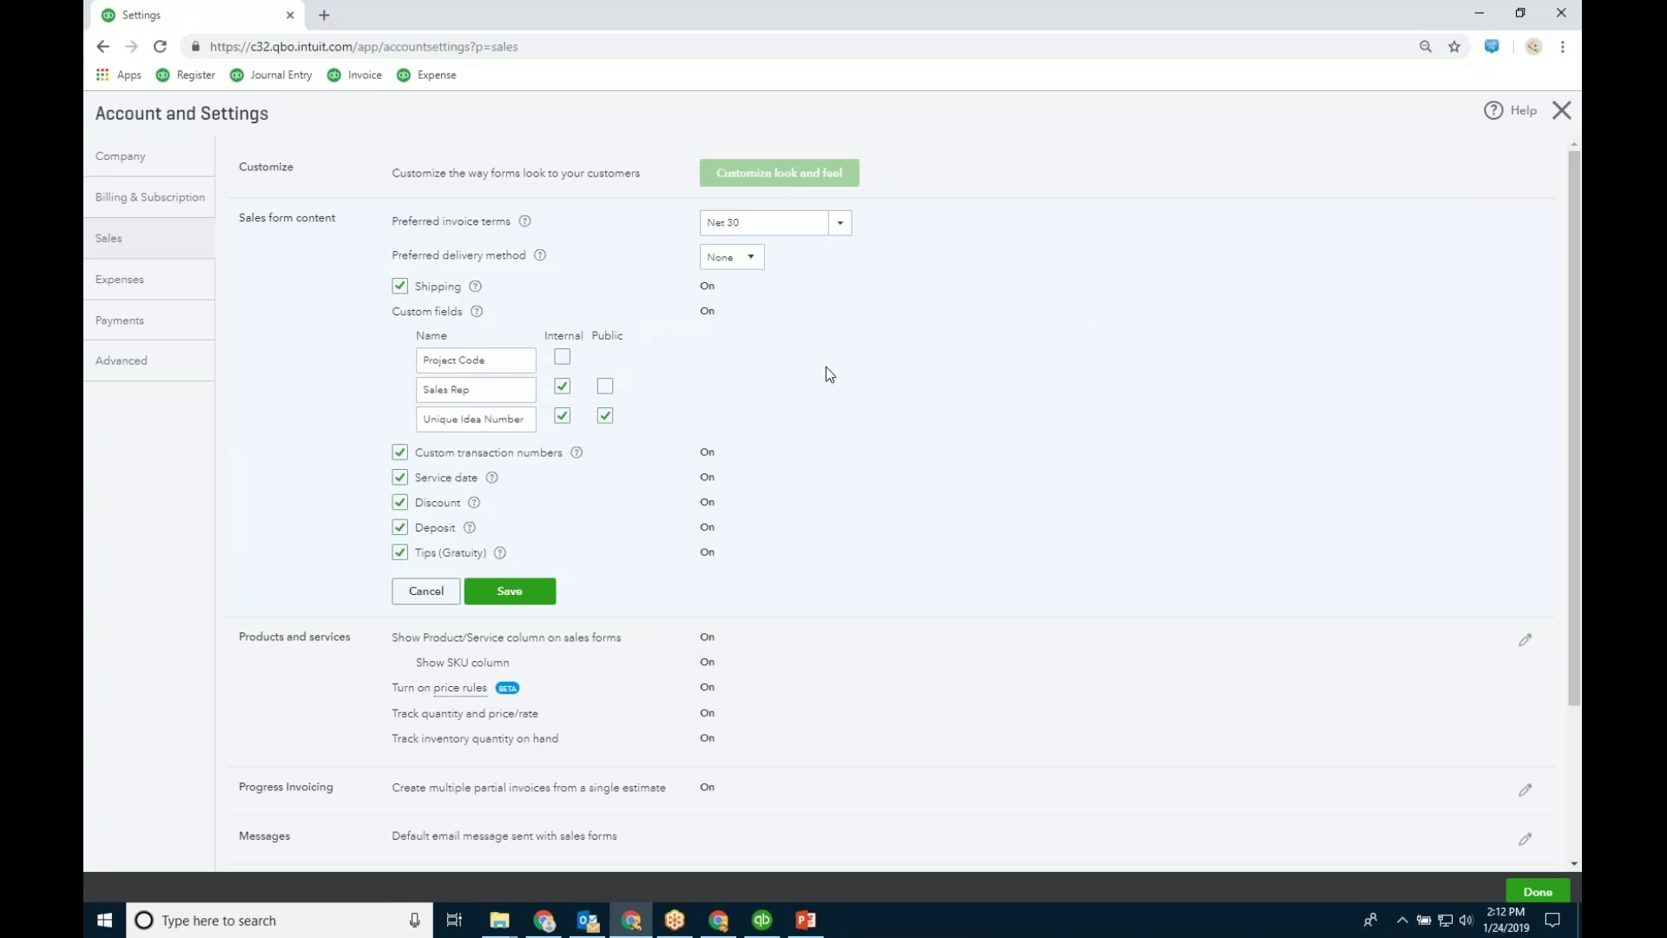
pyautogui.click(427, 591)
pyautogui.click(877, 553)
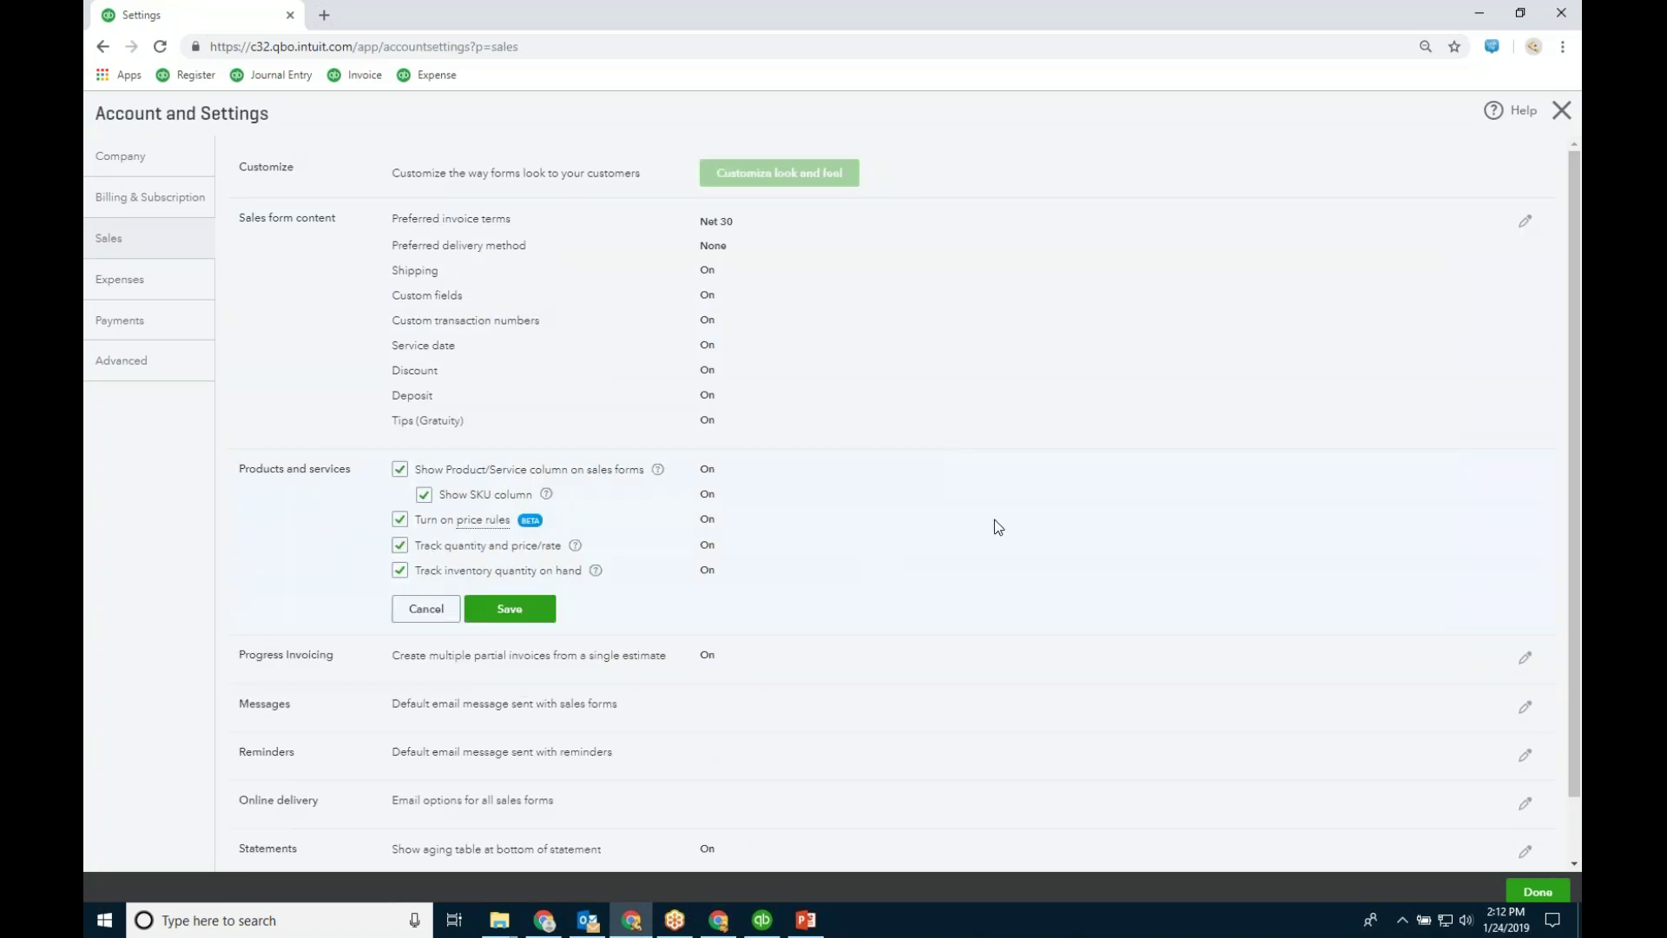
pyautogui.click(511, 609)
pyautogui.scroll(-1, 845, 625)
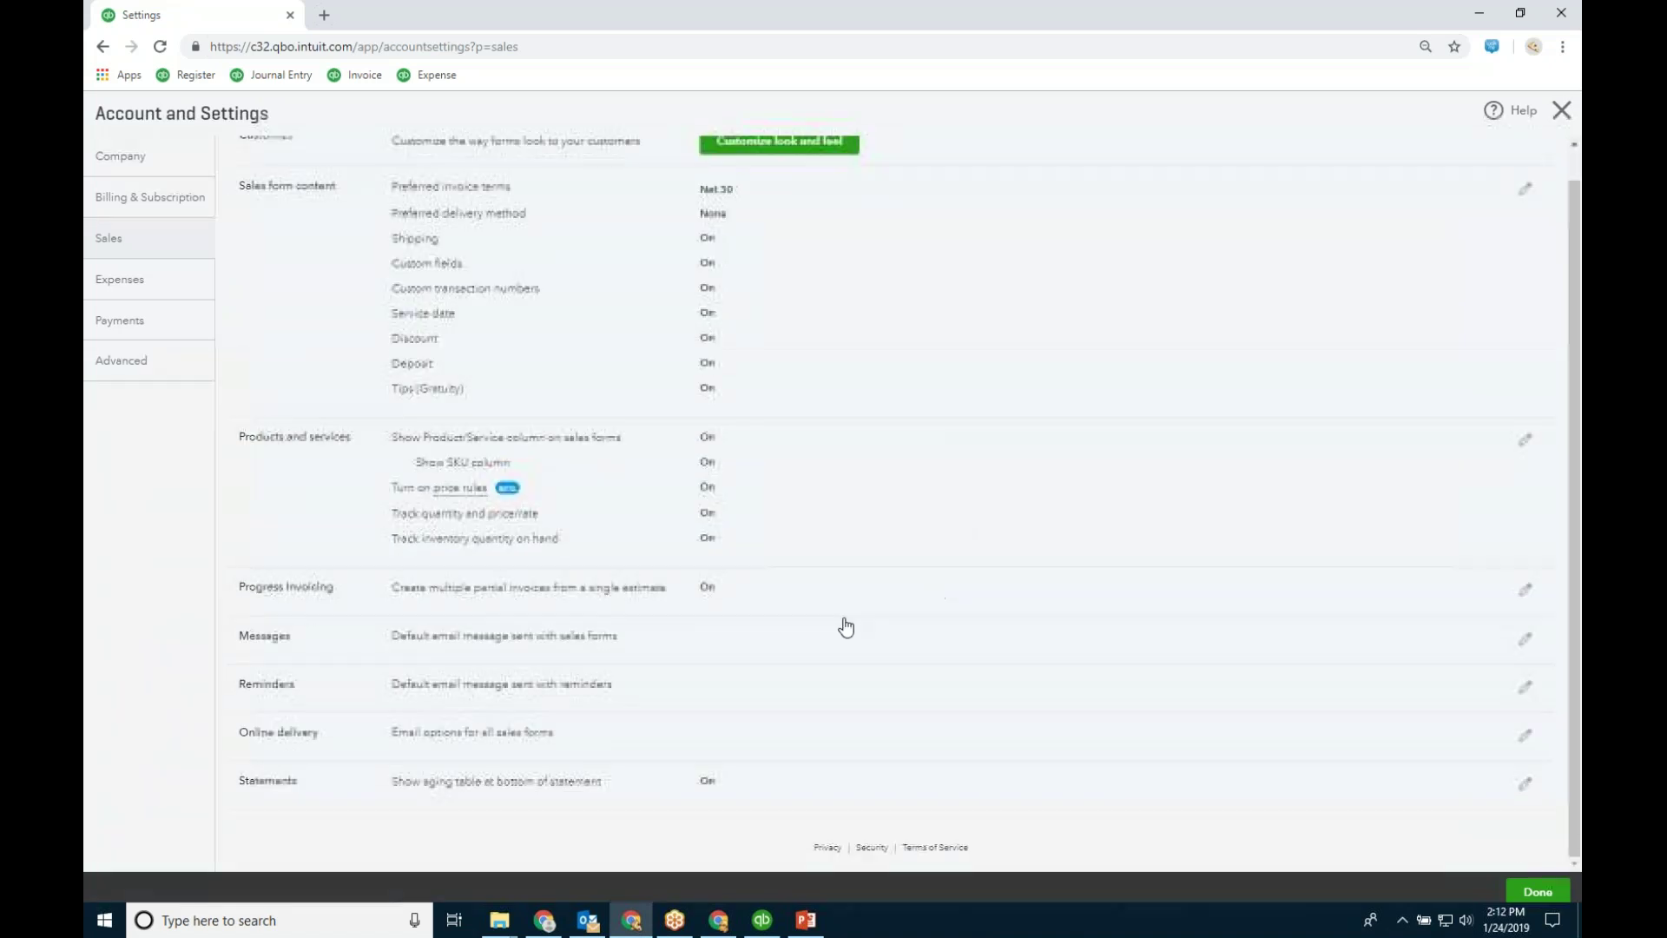
pyautogui.click(775, 607)
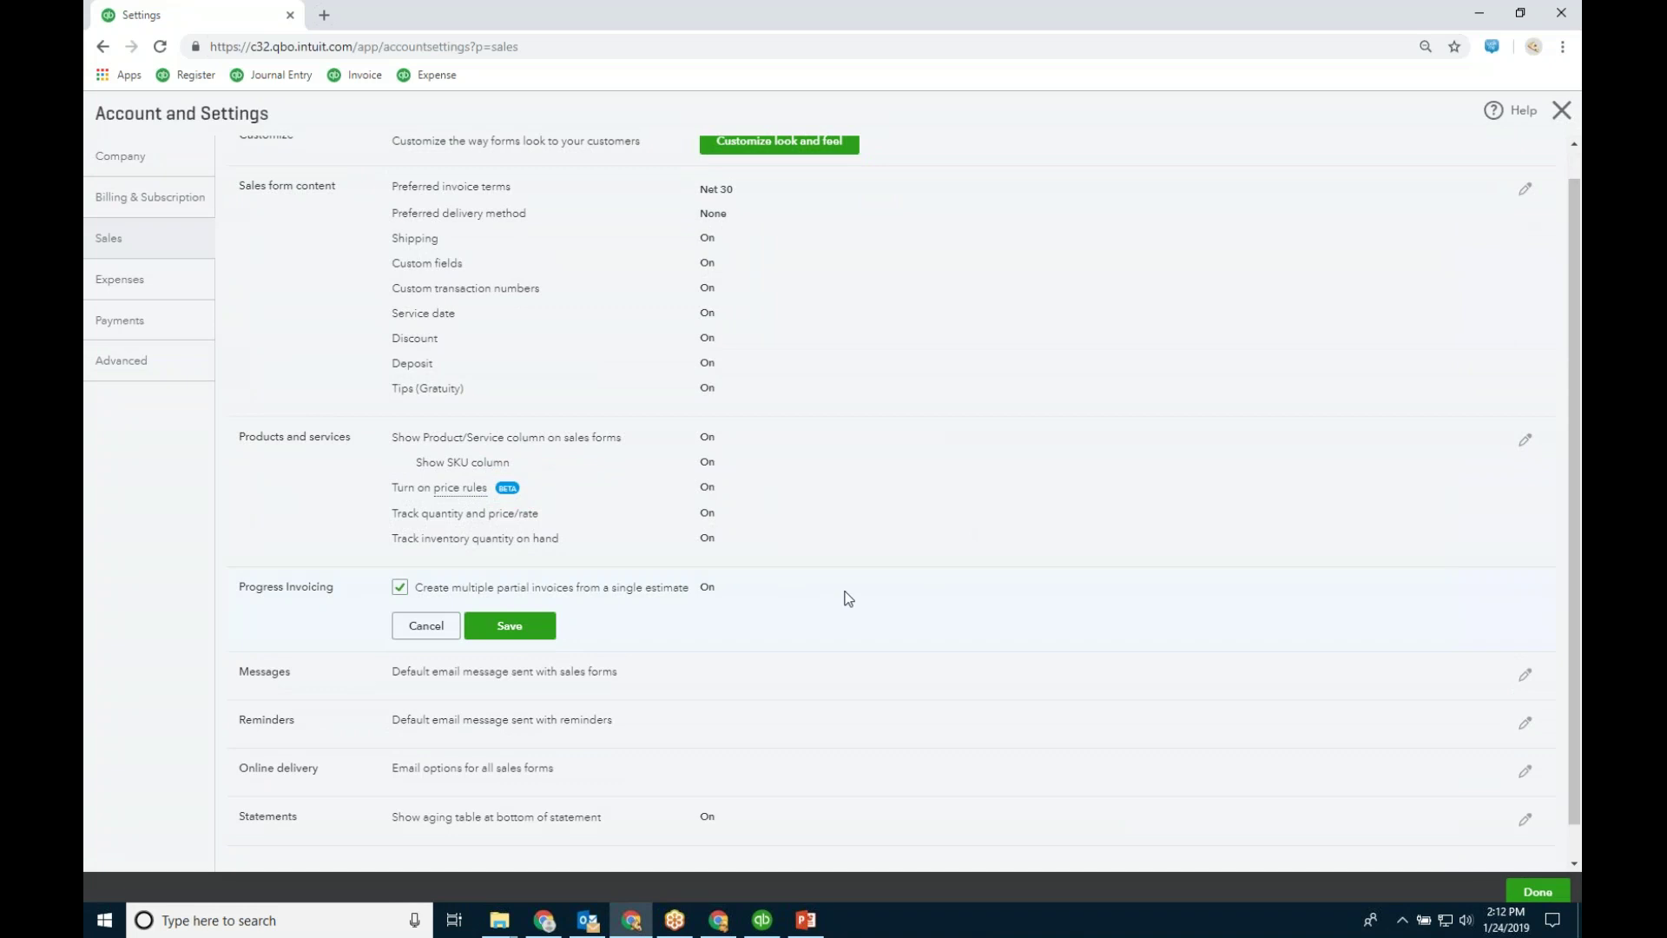
pyautogui.click(521, 627)
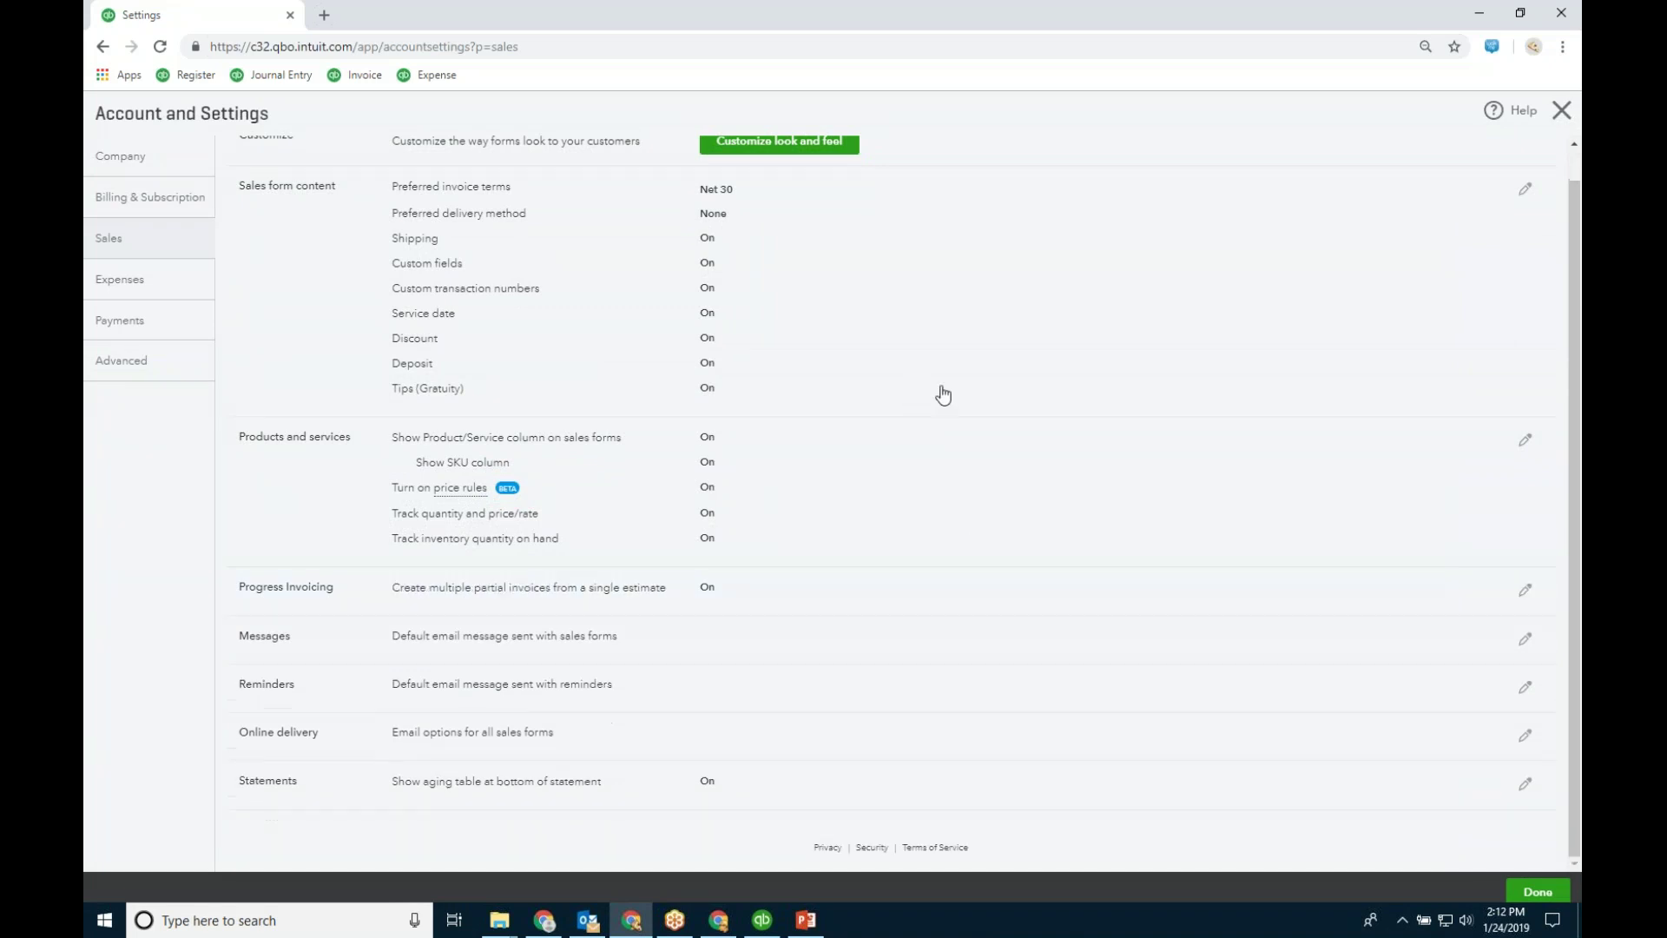
pyautogui.click(184, 292)
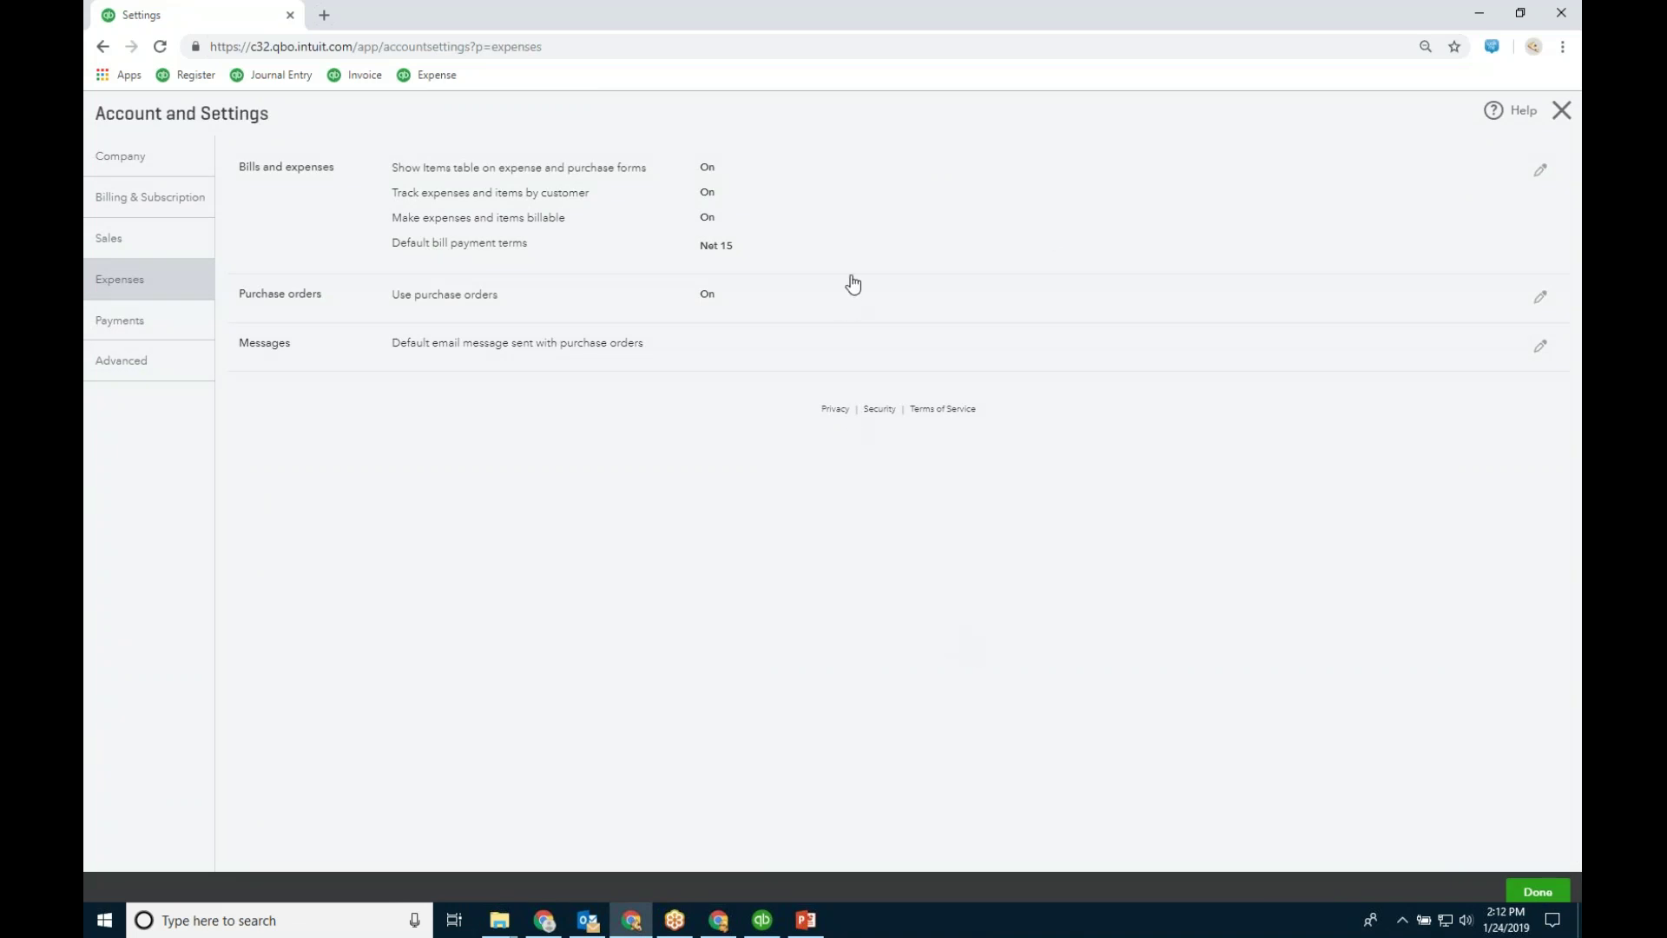
# Step: Open Bills and expenses for editing, then duplicate the settings tab and show the dashboard there
pyautogui.click(839, 228)
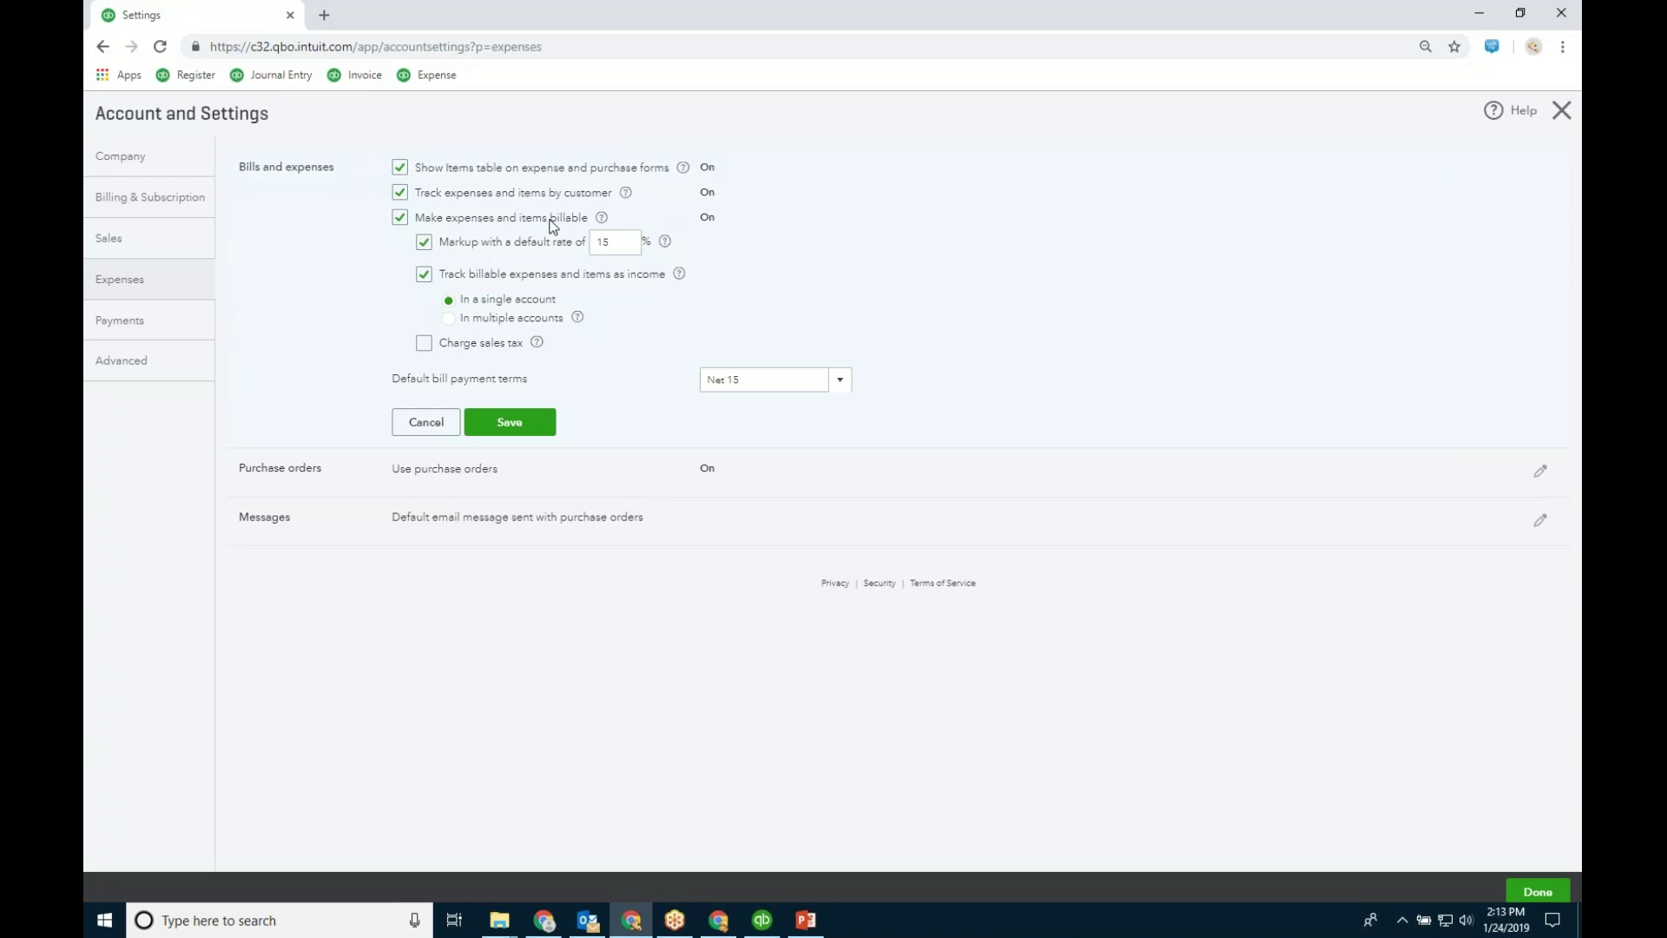
pyautogui.rightClick(229, 12)
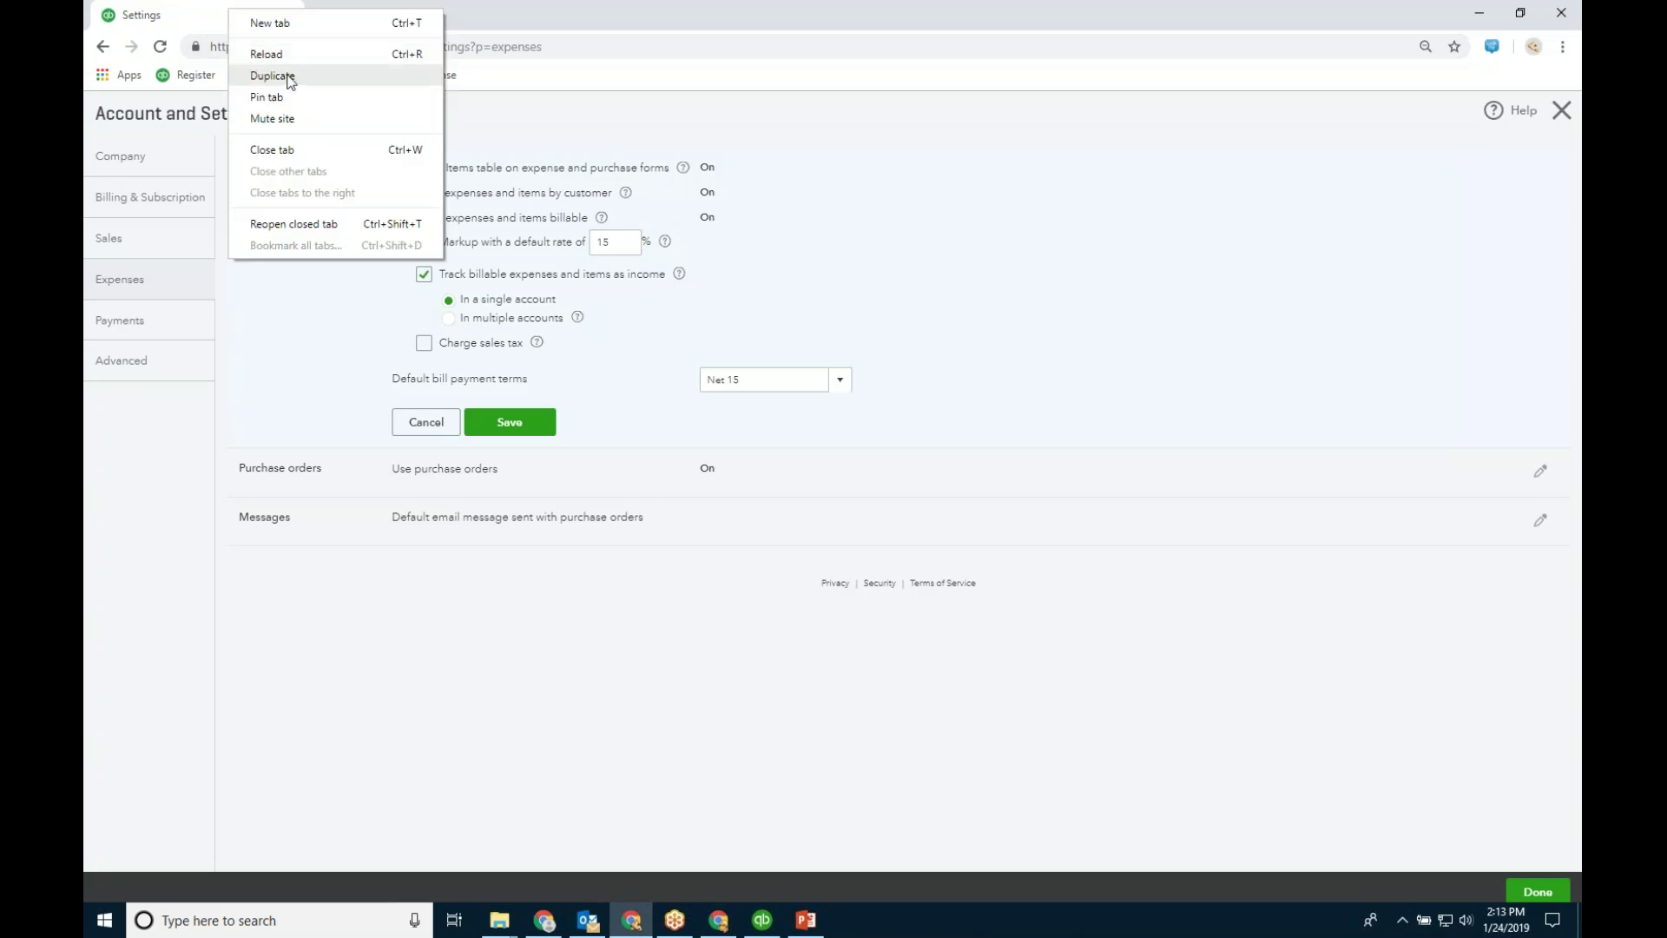
pyautogui.click(290, 78)
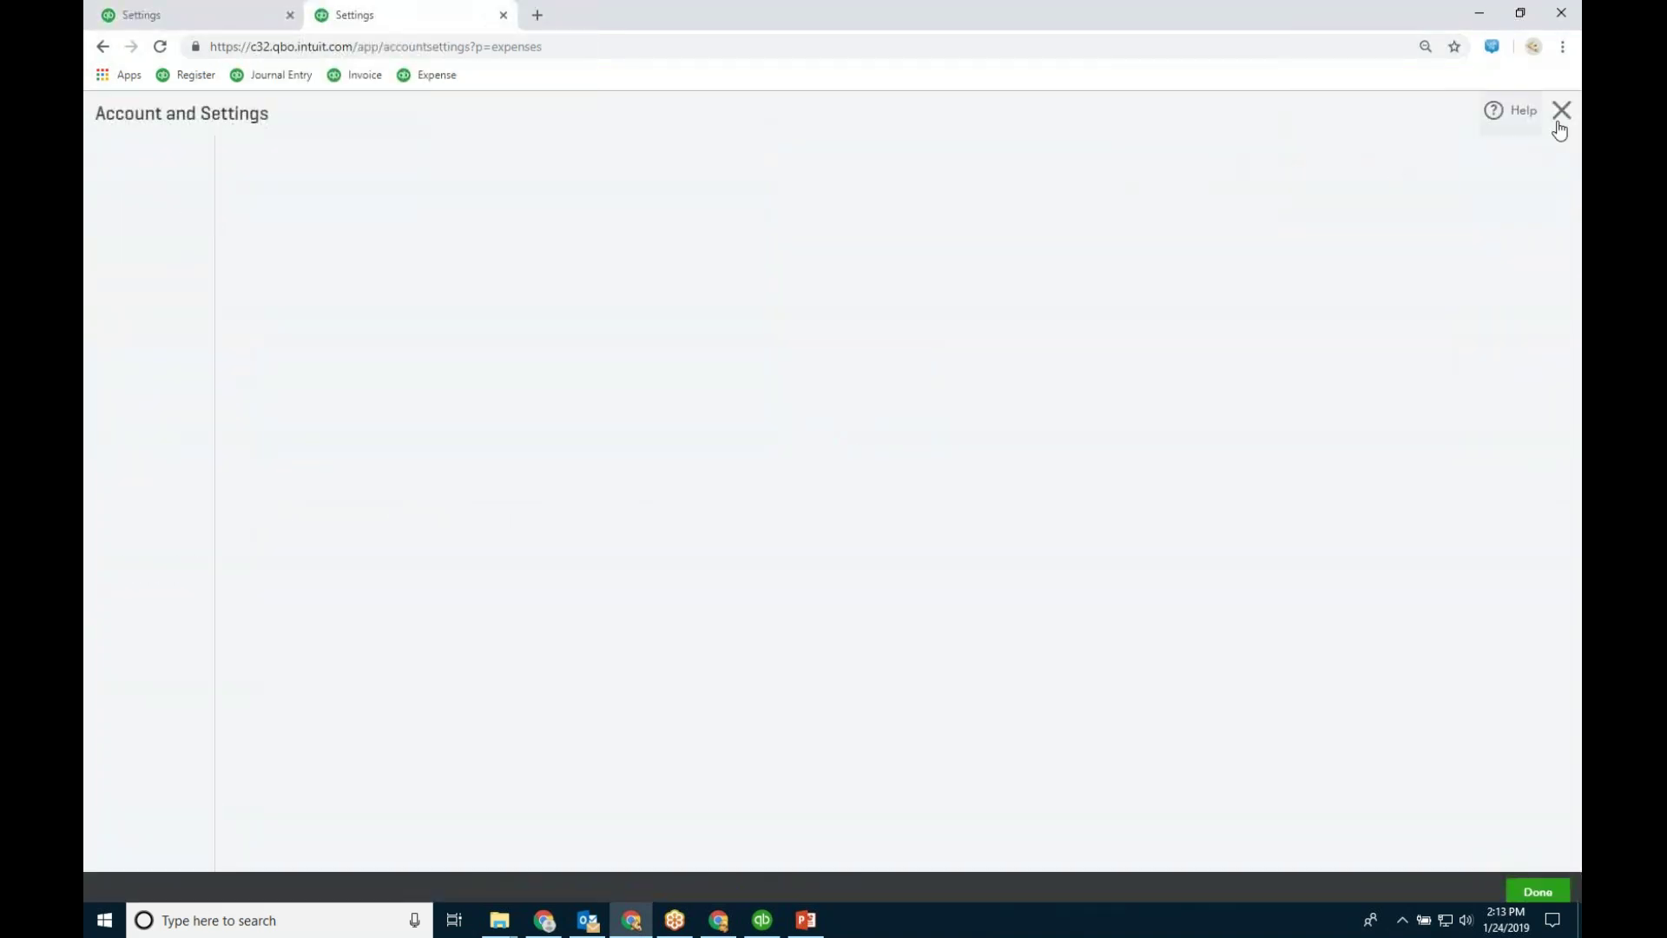
pyautogui.click(1561, 111)
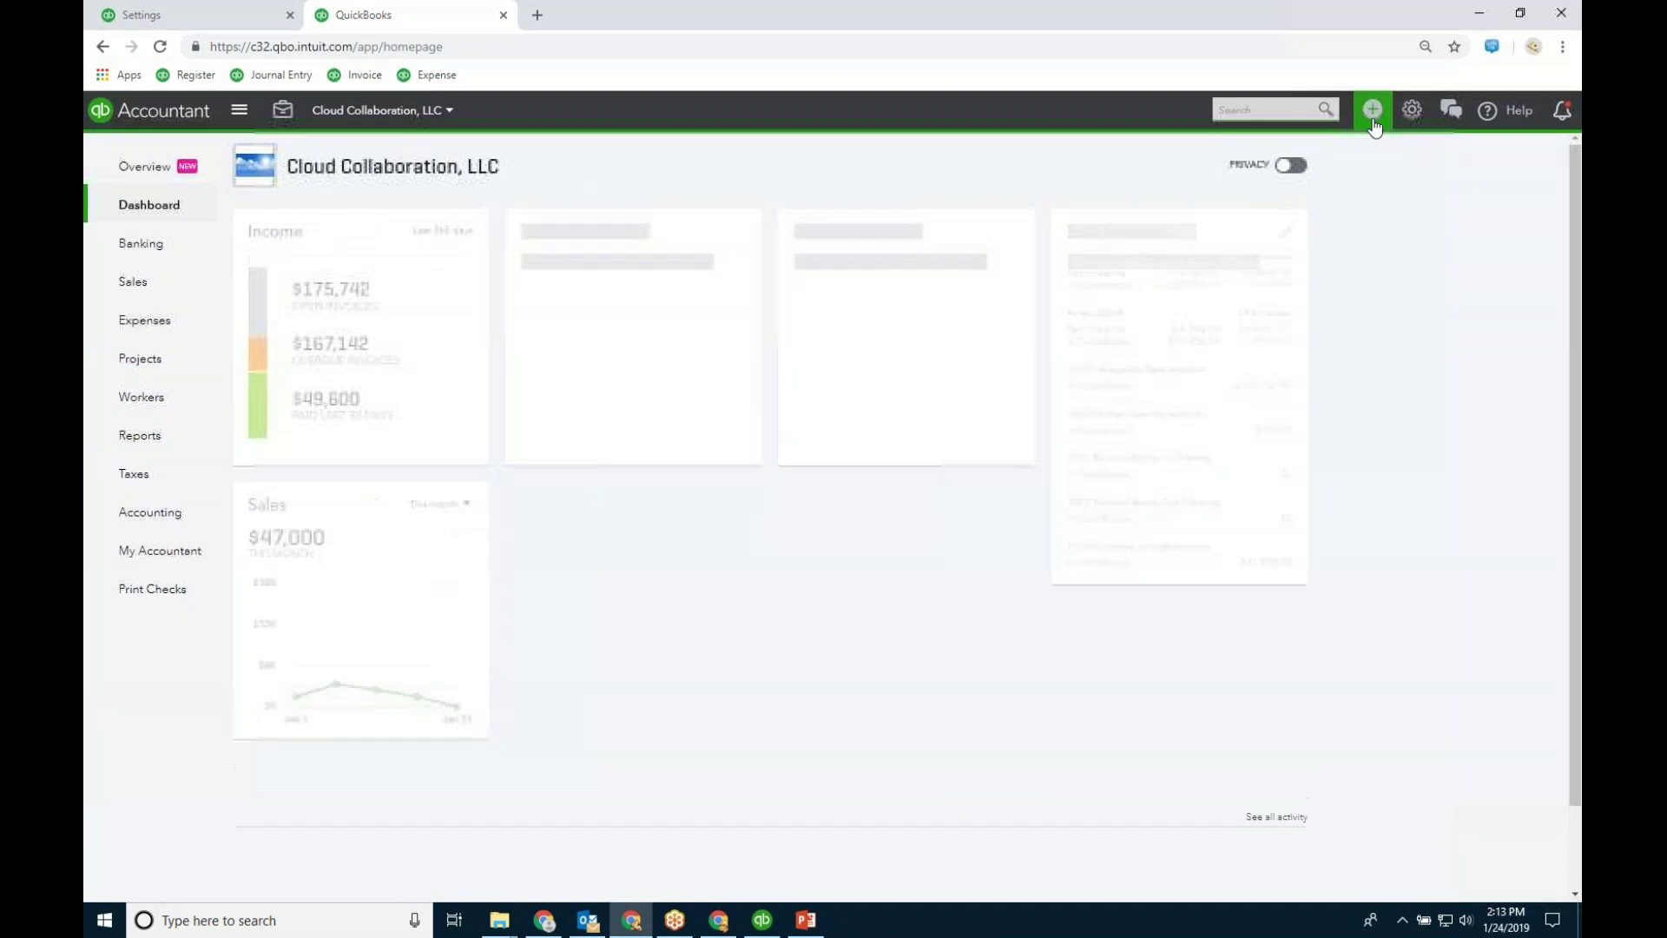
# Step: Start a new expense with the vendor as payee, dismissing the suggested open bills
pyautogui.click(1373, 122)
pyautogui.click(1007, 223)
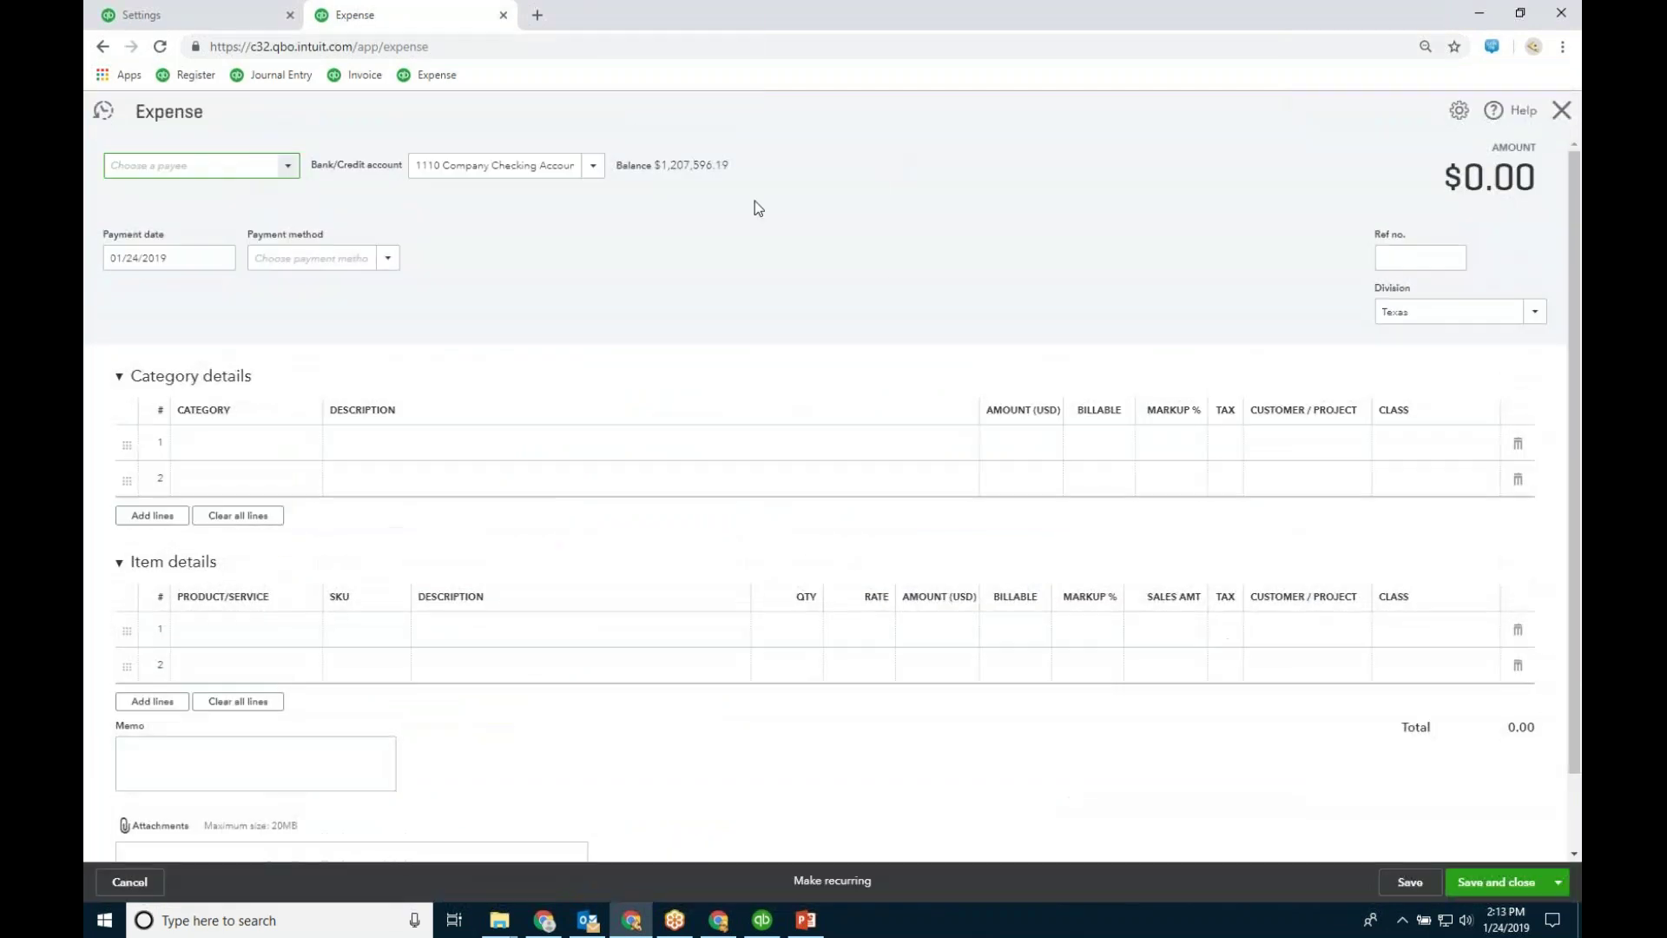
pyautogui.click(288, 169)
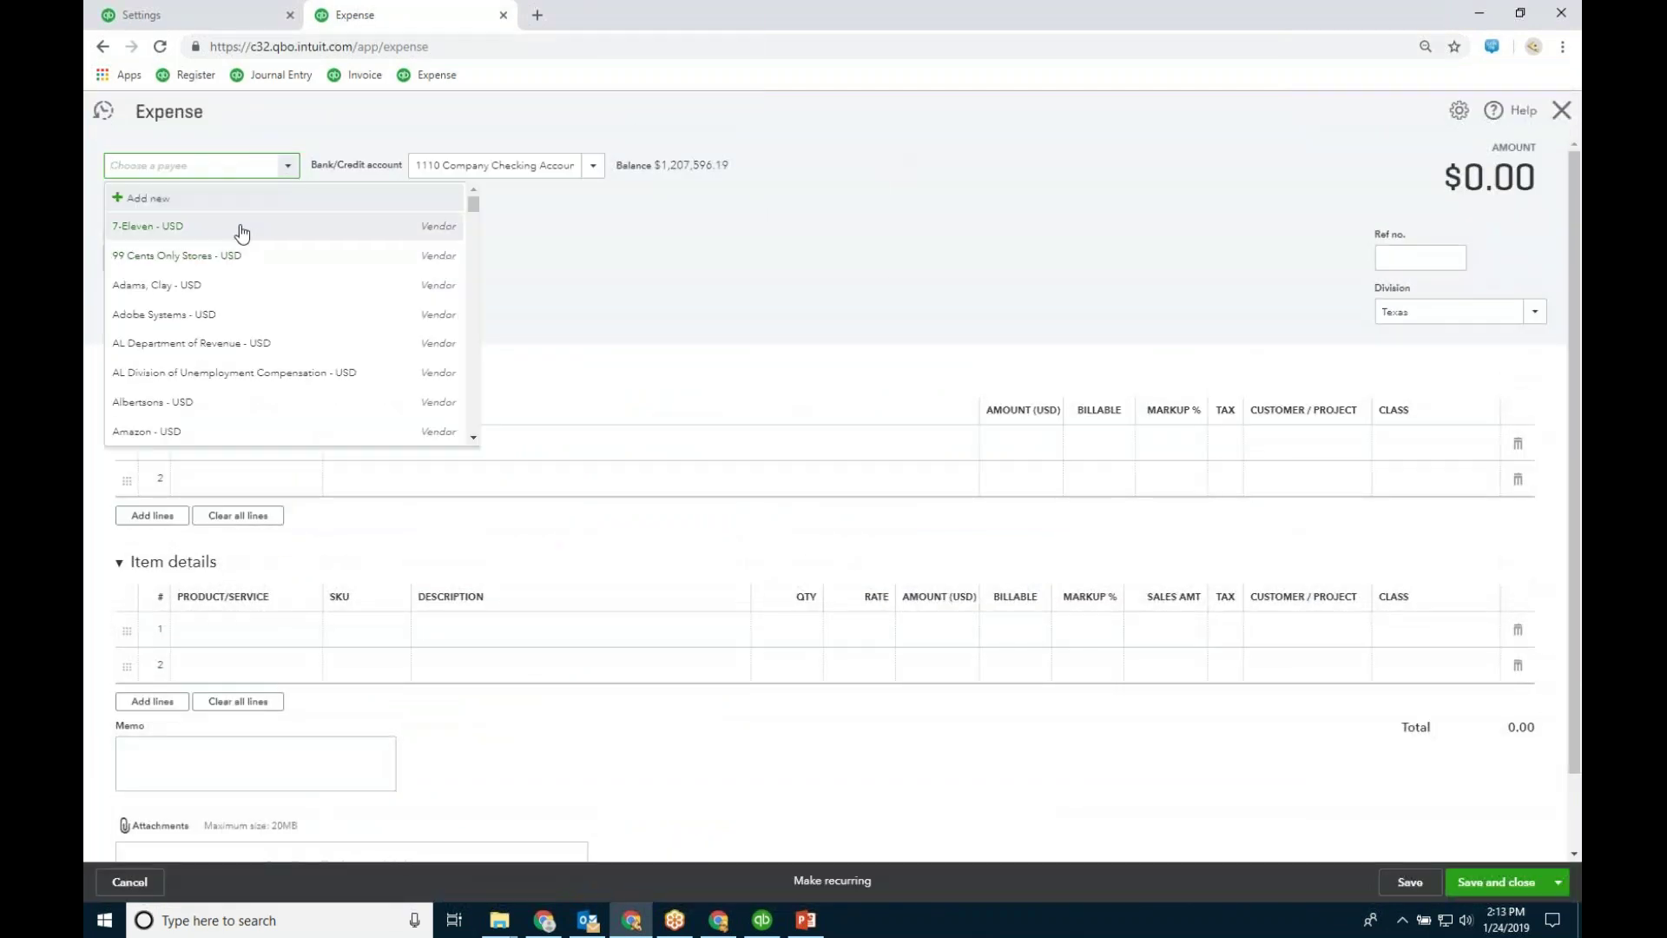
pyautogui.click(225, 287)
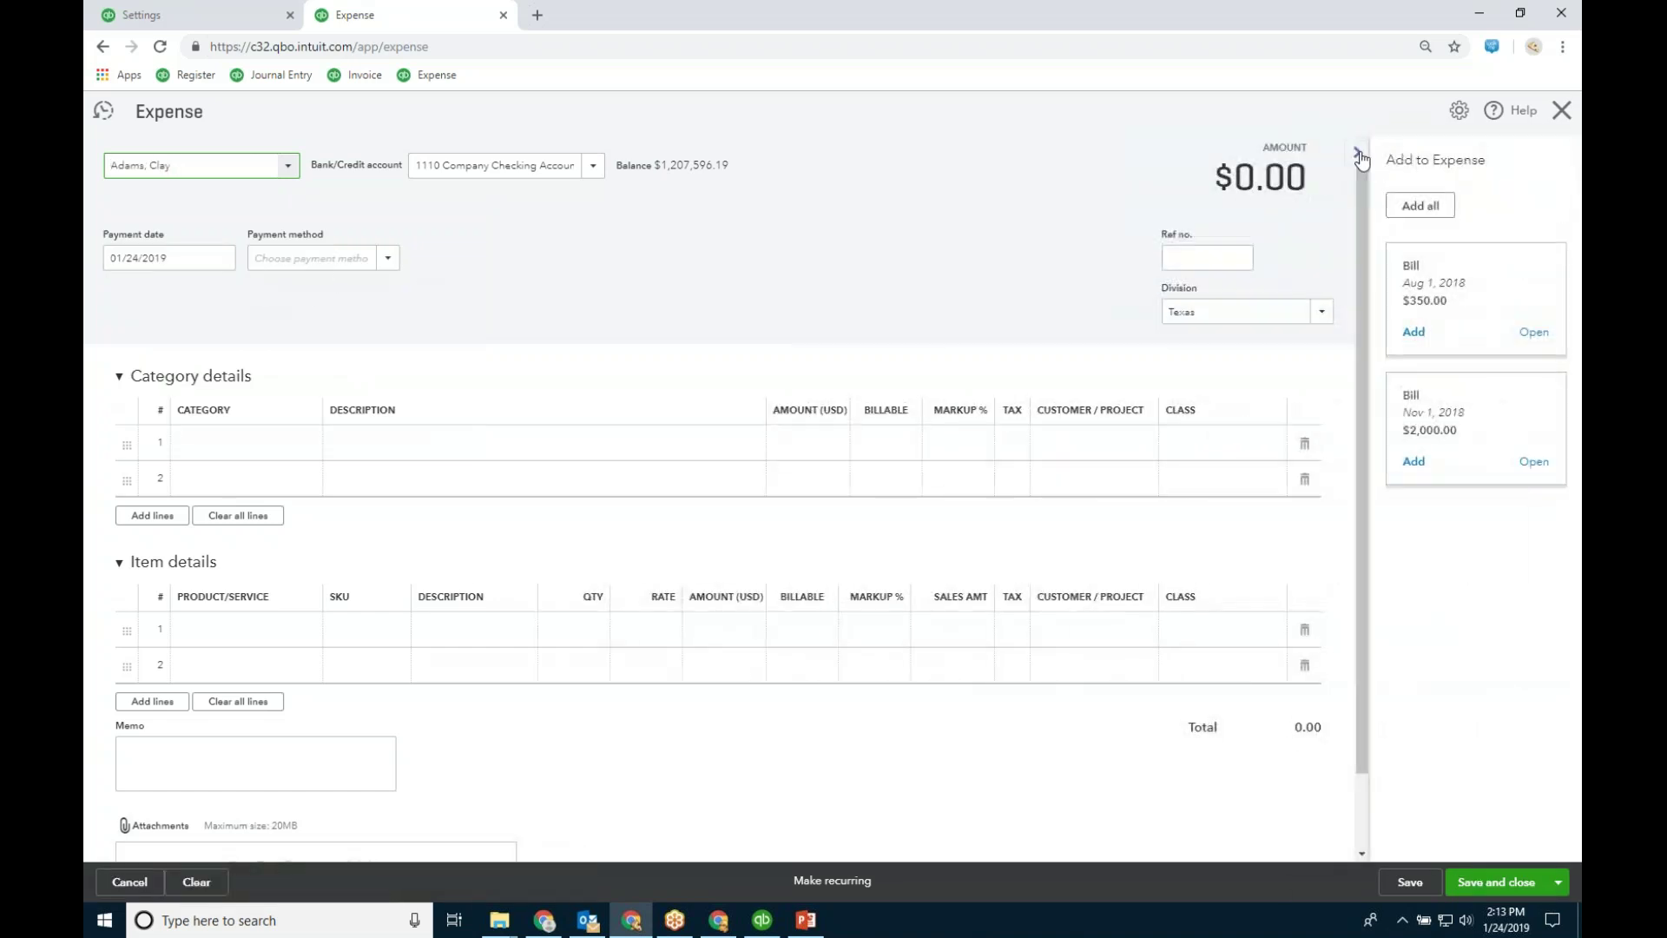
pyautogui.click(1361, 154)
# Step: Fill the first line with category 5190 Outside Consultants (1099) and amount 500
pyautogui.click(294, 444)
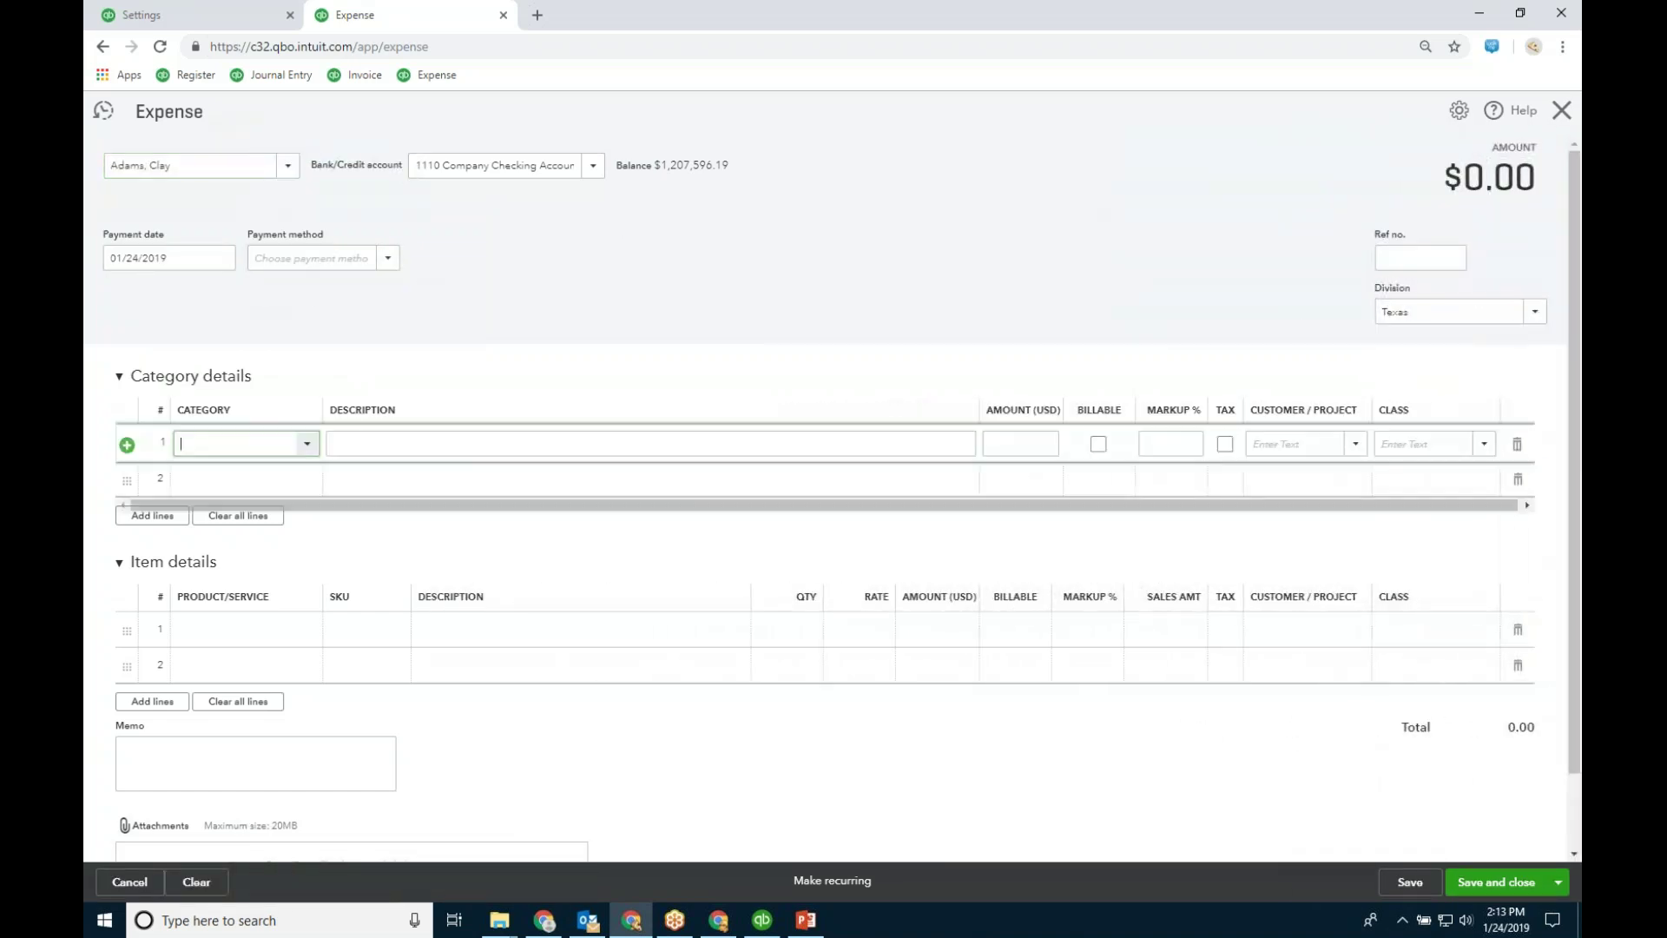
pyautogui.write('sub')
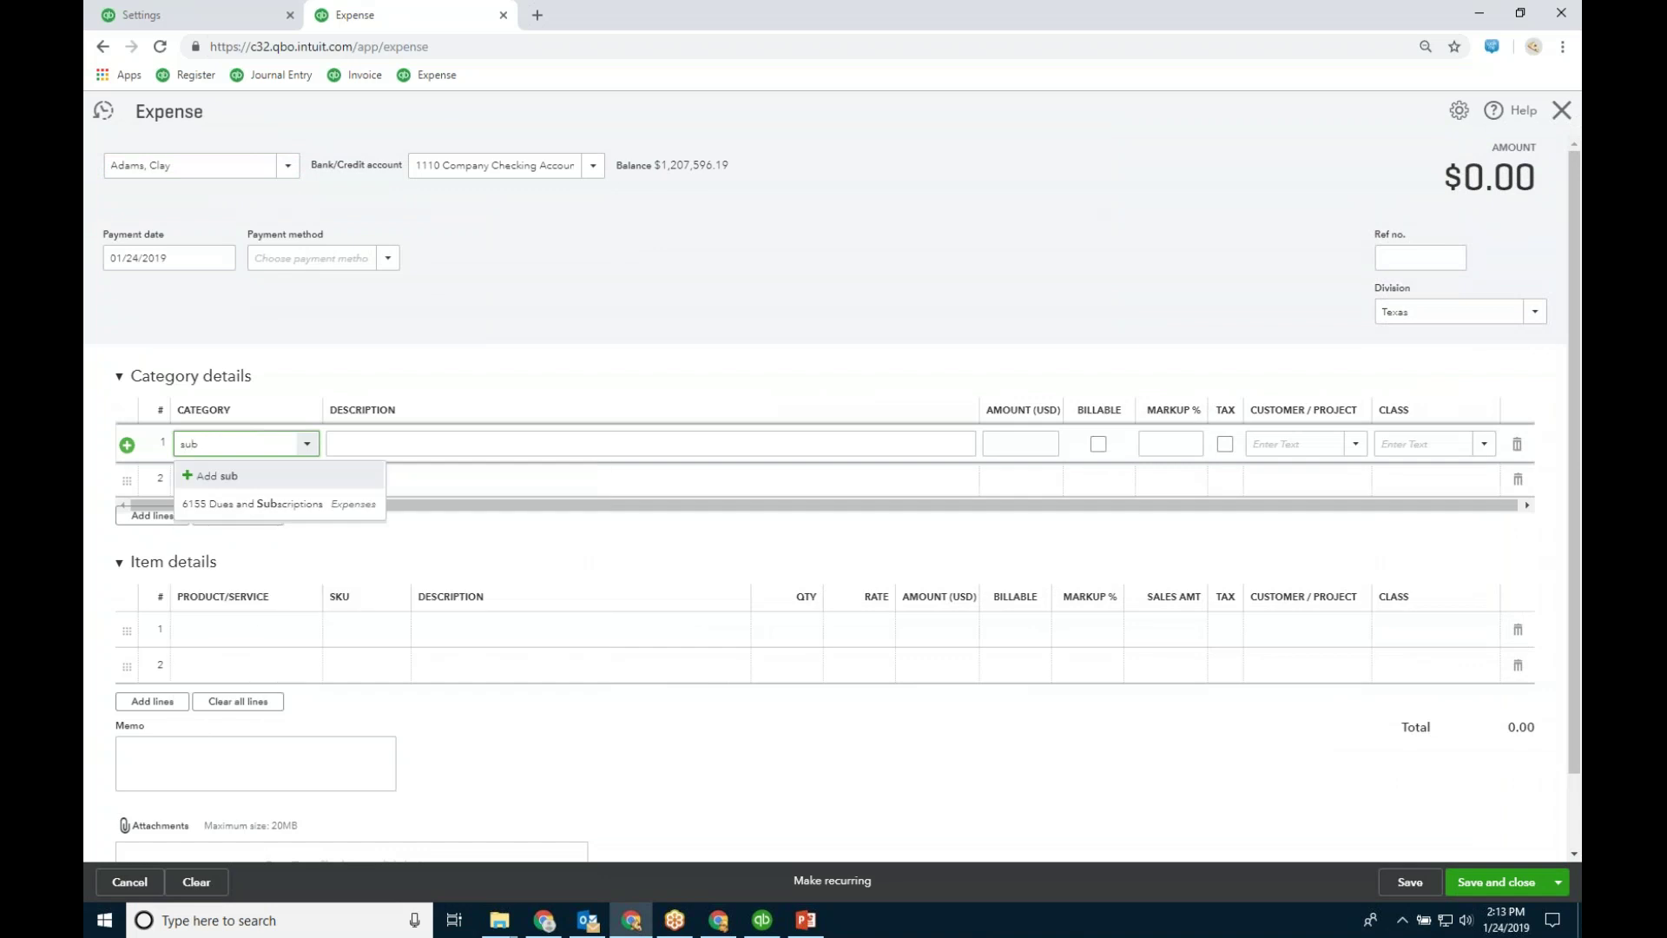
pyautogui.press('BackSpace')
pyautogui.press('BackSpace')
pyautogui.press('BackSpace')
pyautogui.write('109')
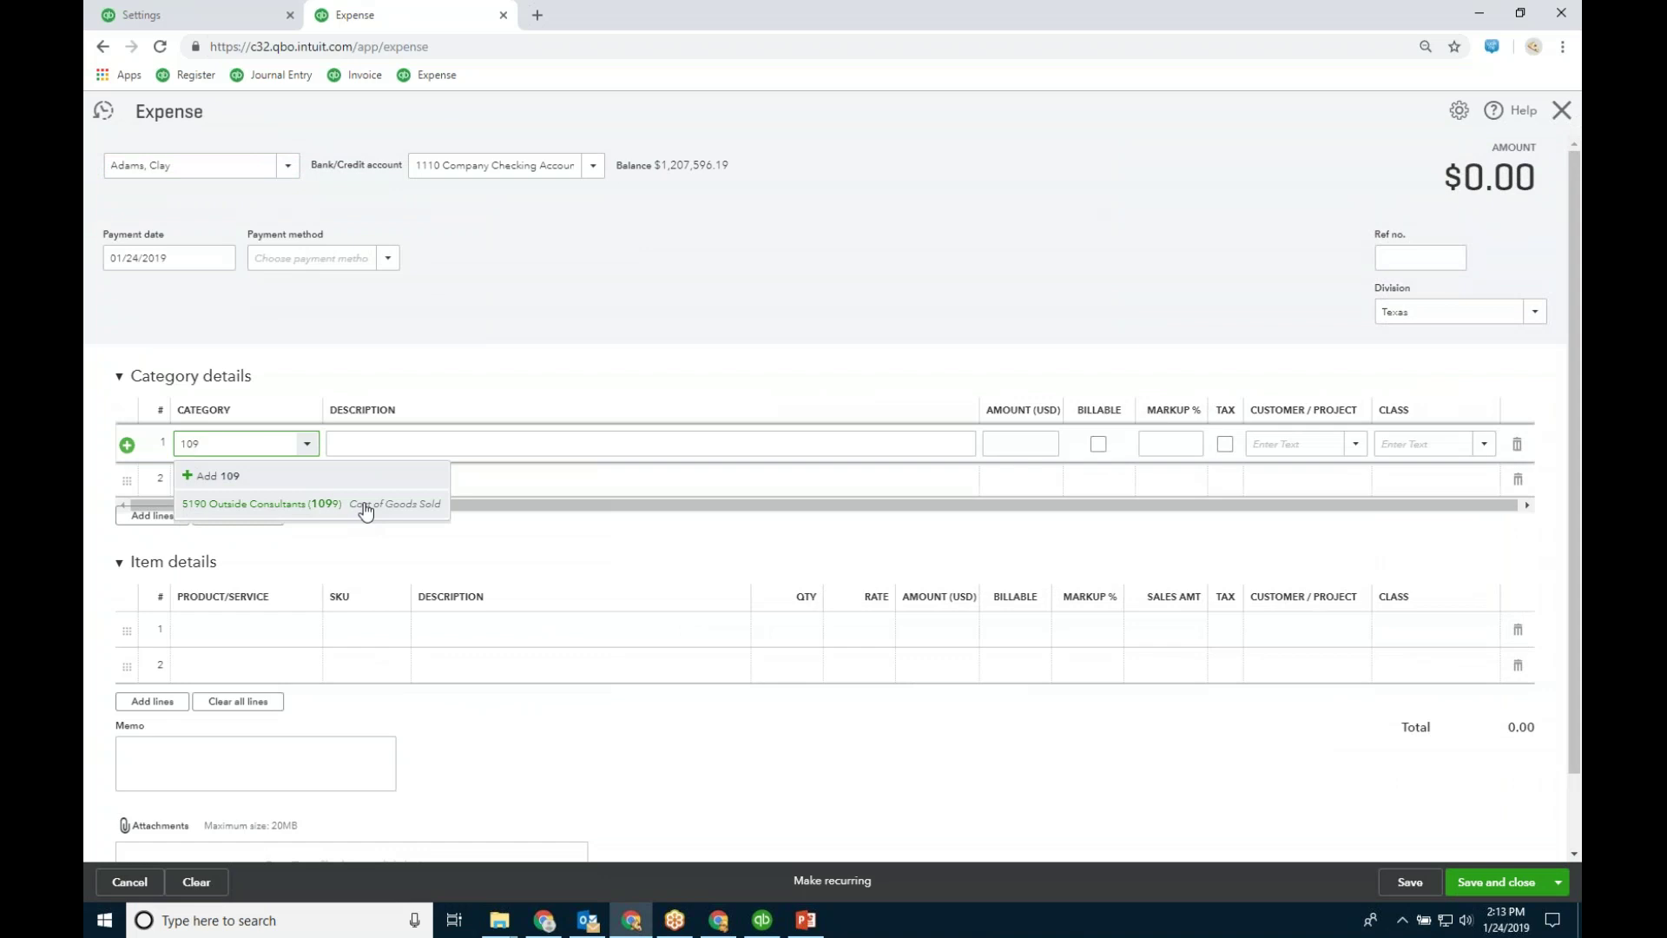
pyautogui.click(362, 504)
pyautogui.click(1035, 443)
pyautogui.write('500')
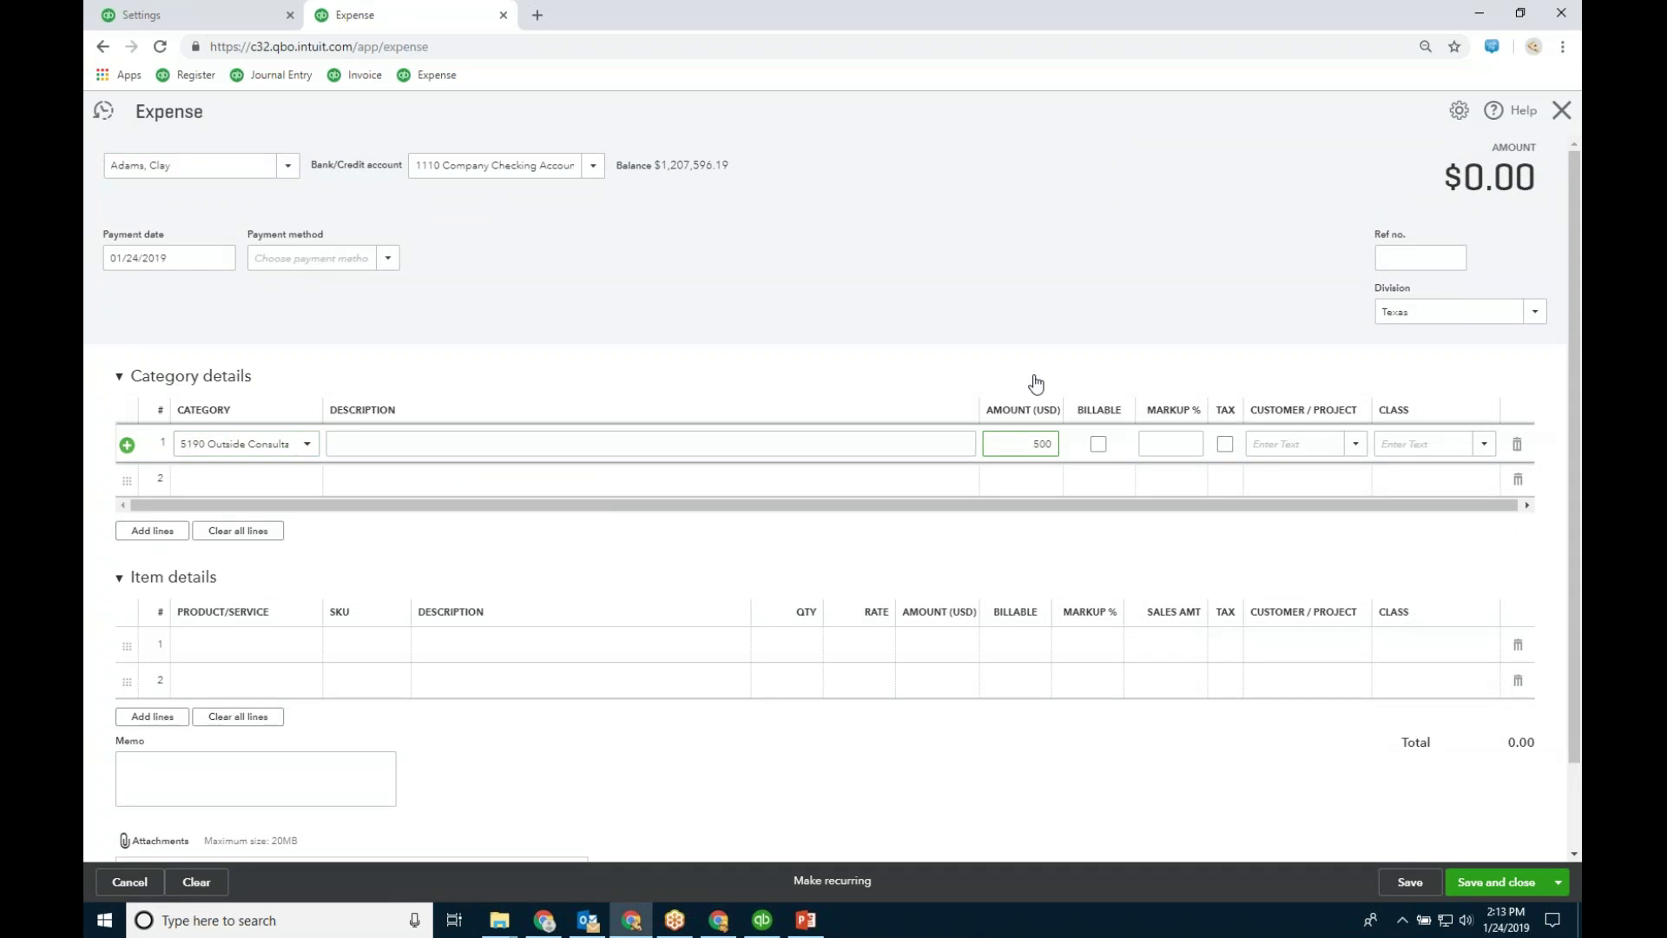
# Step: Make the line billable to AAG Product Specialists, then return to the Expenses settings tab
pyautogui.click(1356, 444)
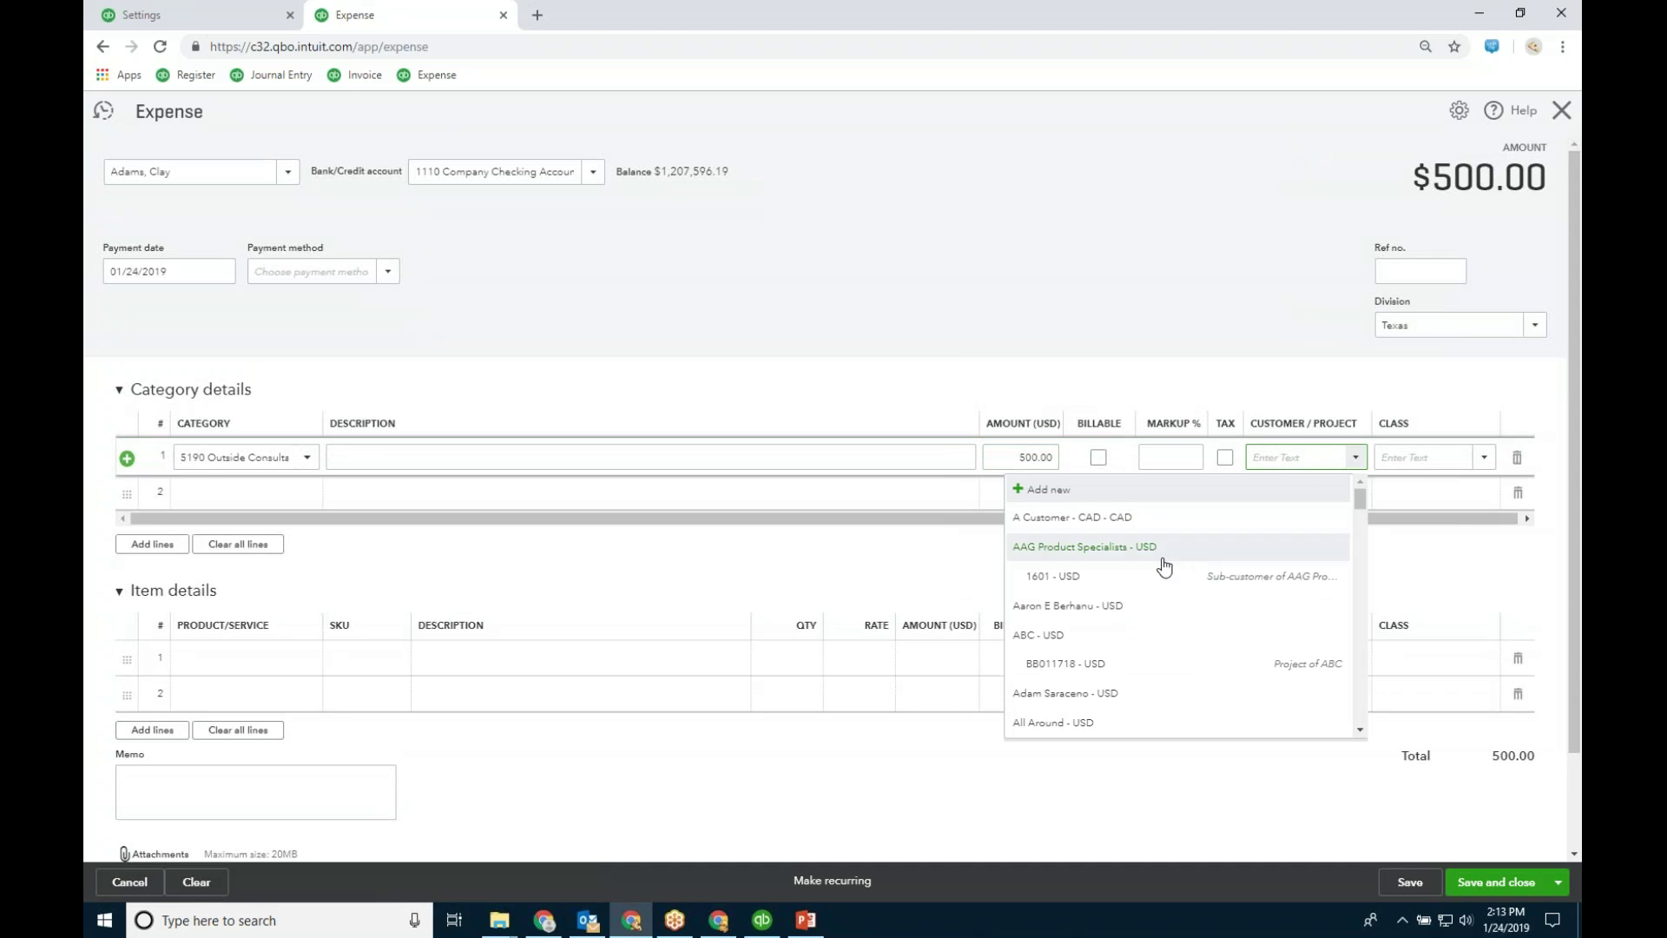
pyautogui.click(1106, 573)
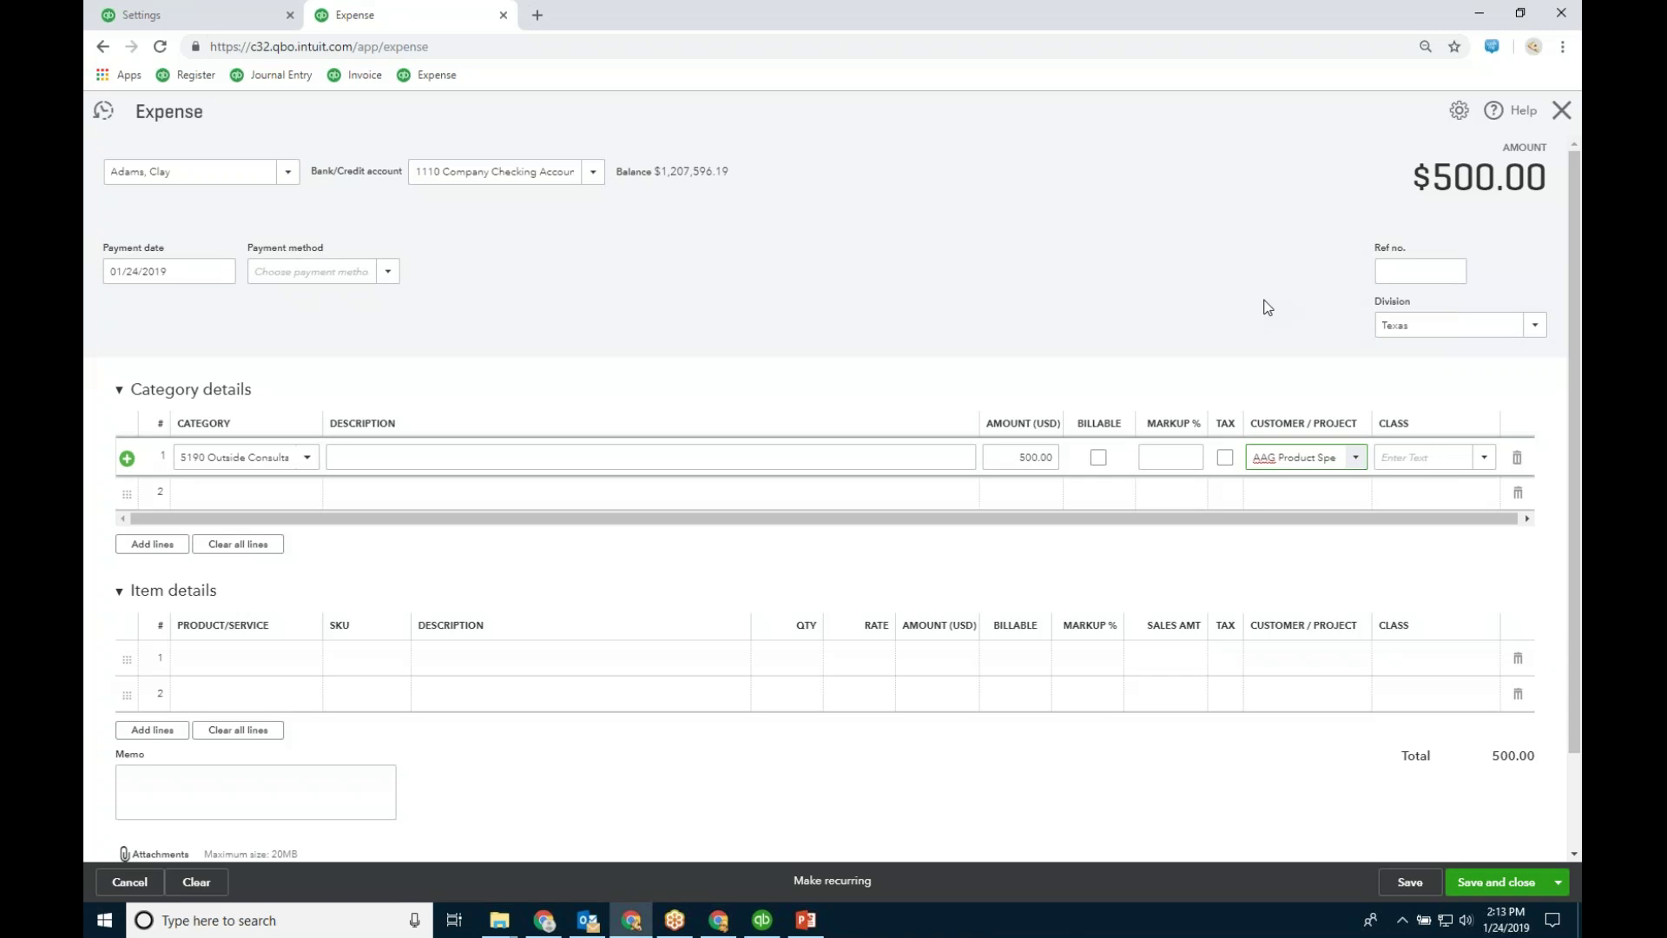
pyautogui.click(1098, 457)
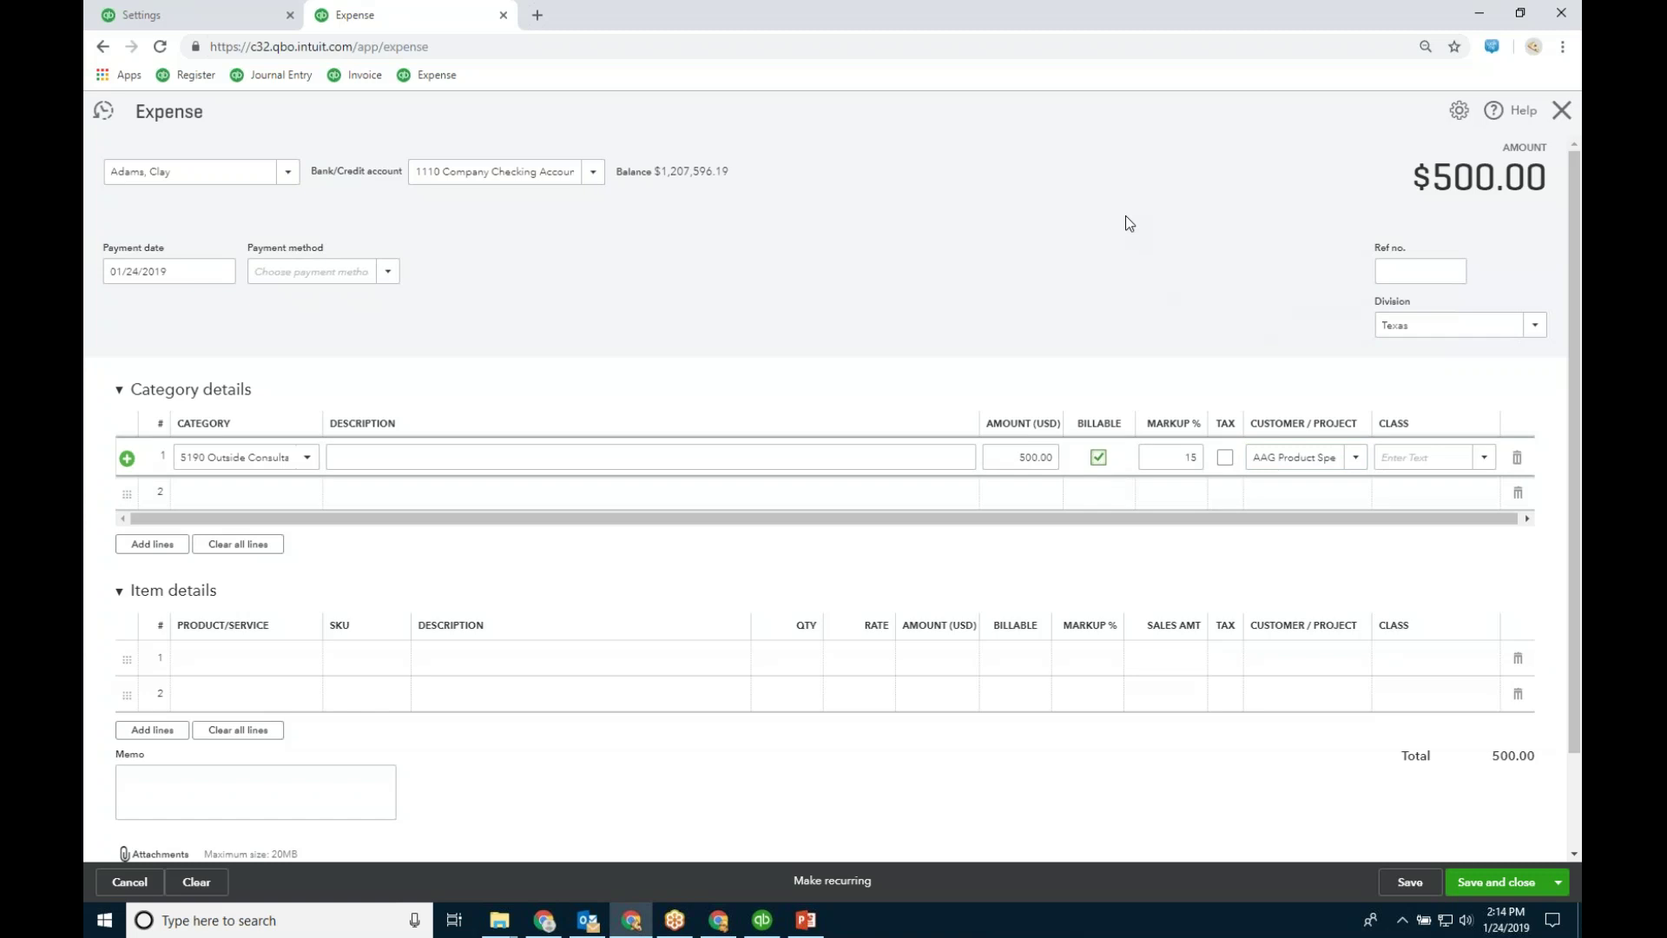
pyautogui.click(224, 15)
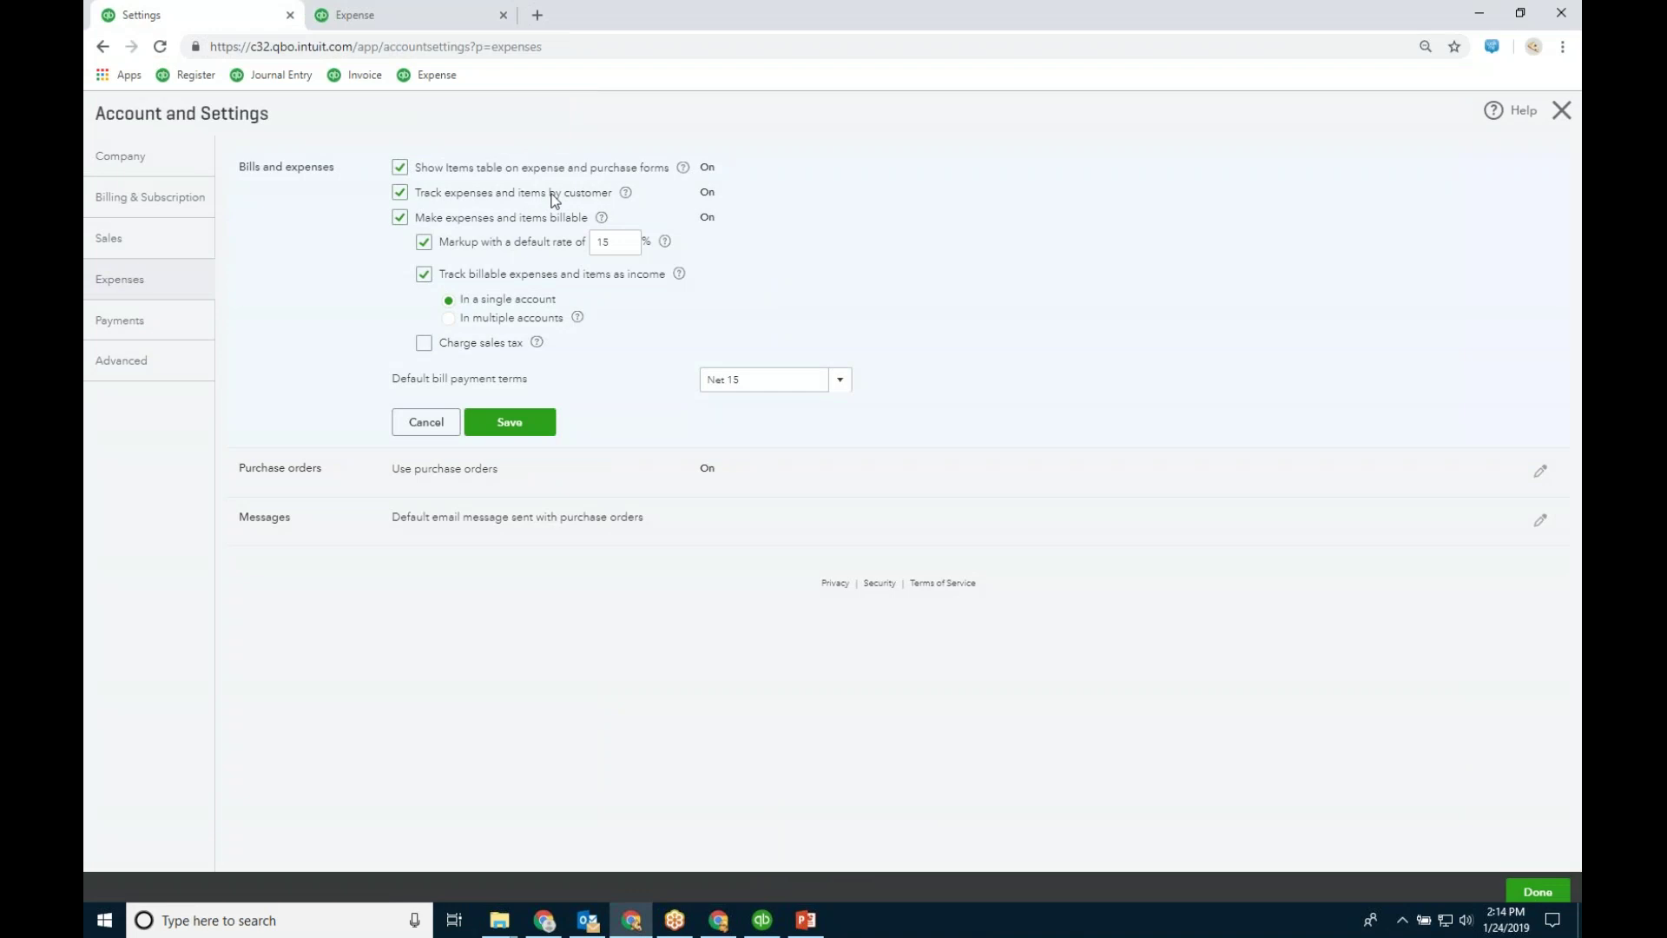
# Step: Save the Bills and expenses settings, discard the unsaved expense tab, and close settings
pyautogui.click(531, 424)
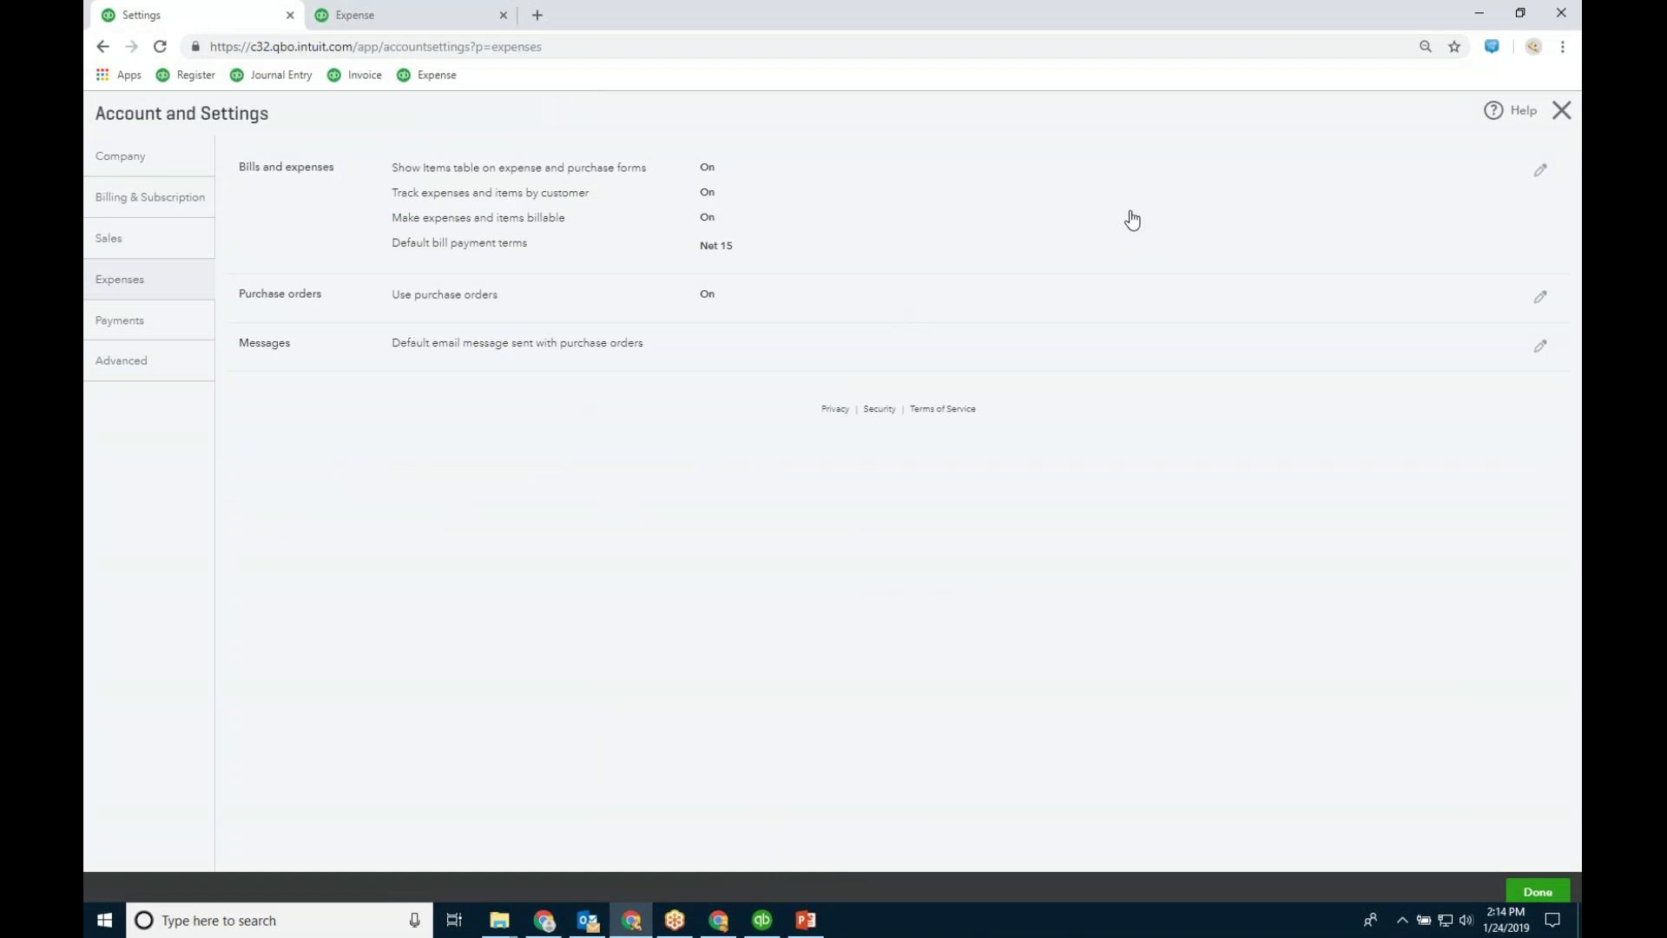
pyautogui.click(208, 154)
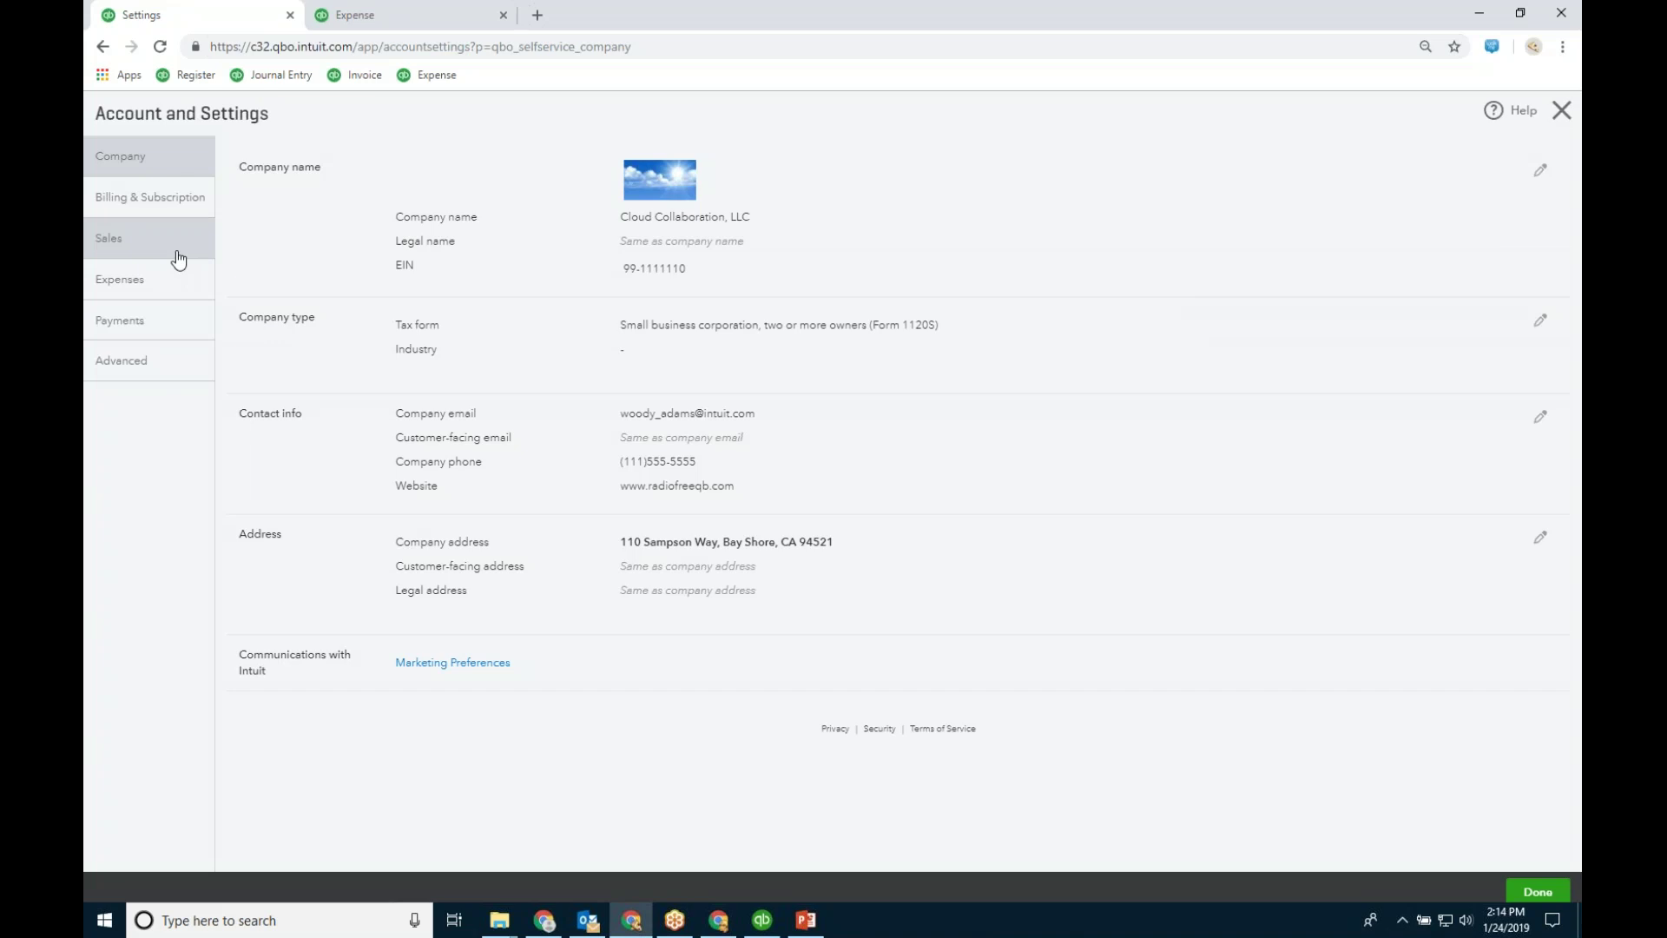
pyautogui.click(503, 15)
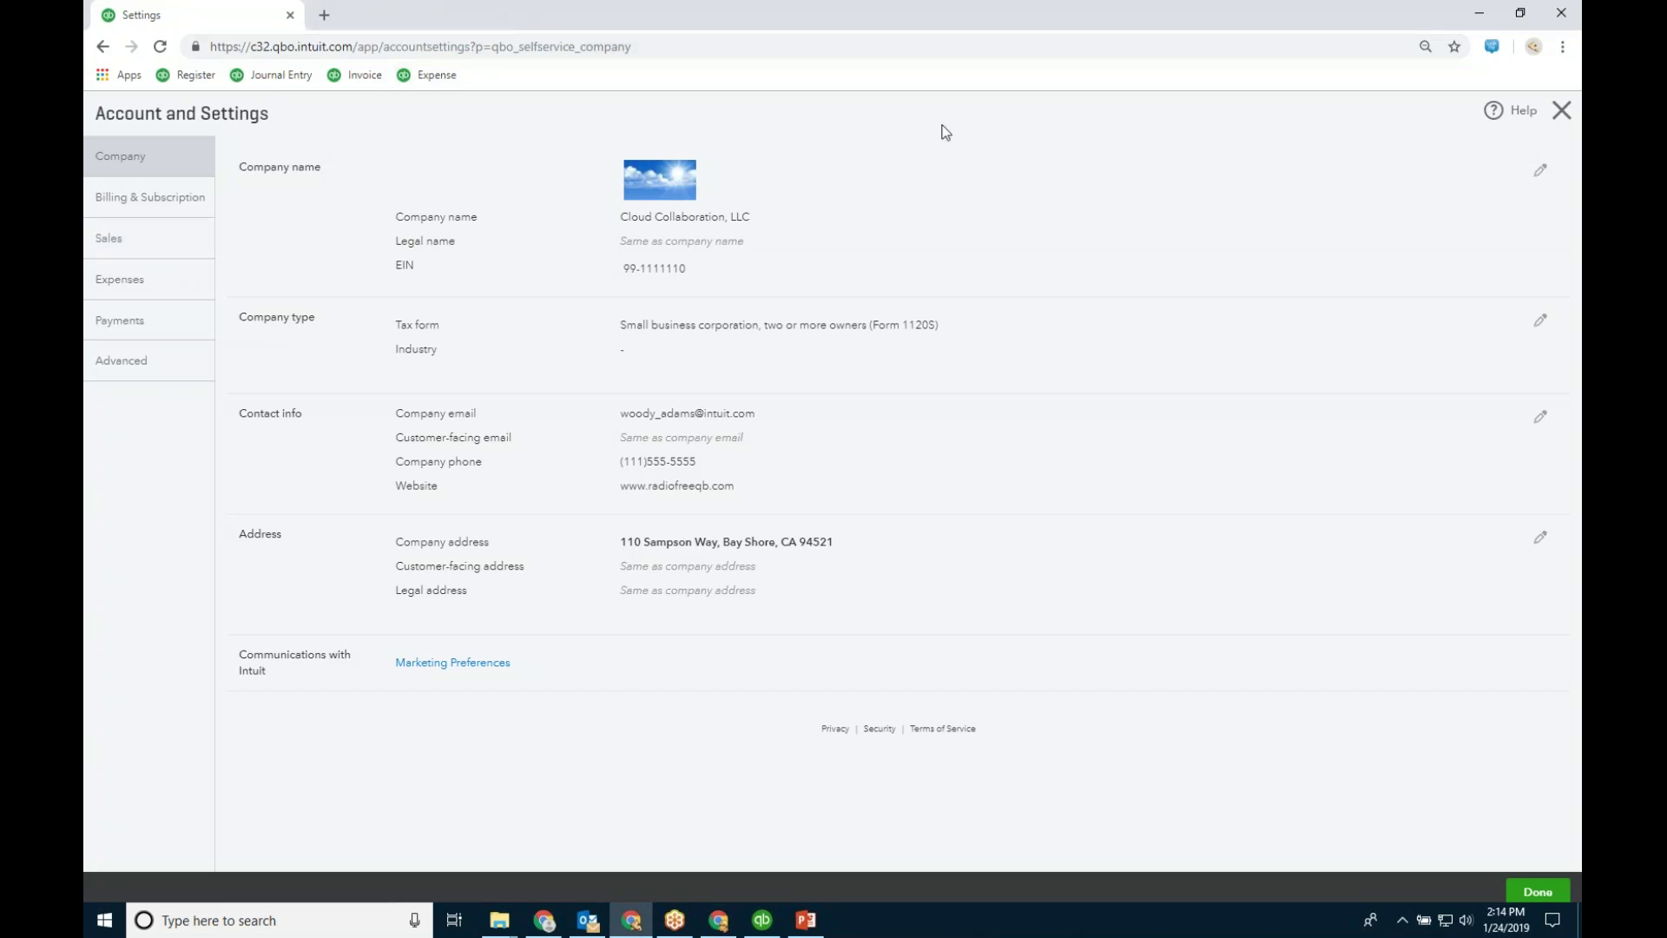
pyautogui.click(1552, 899)
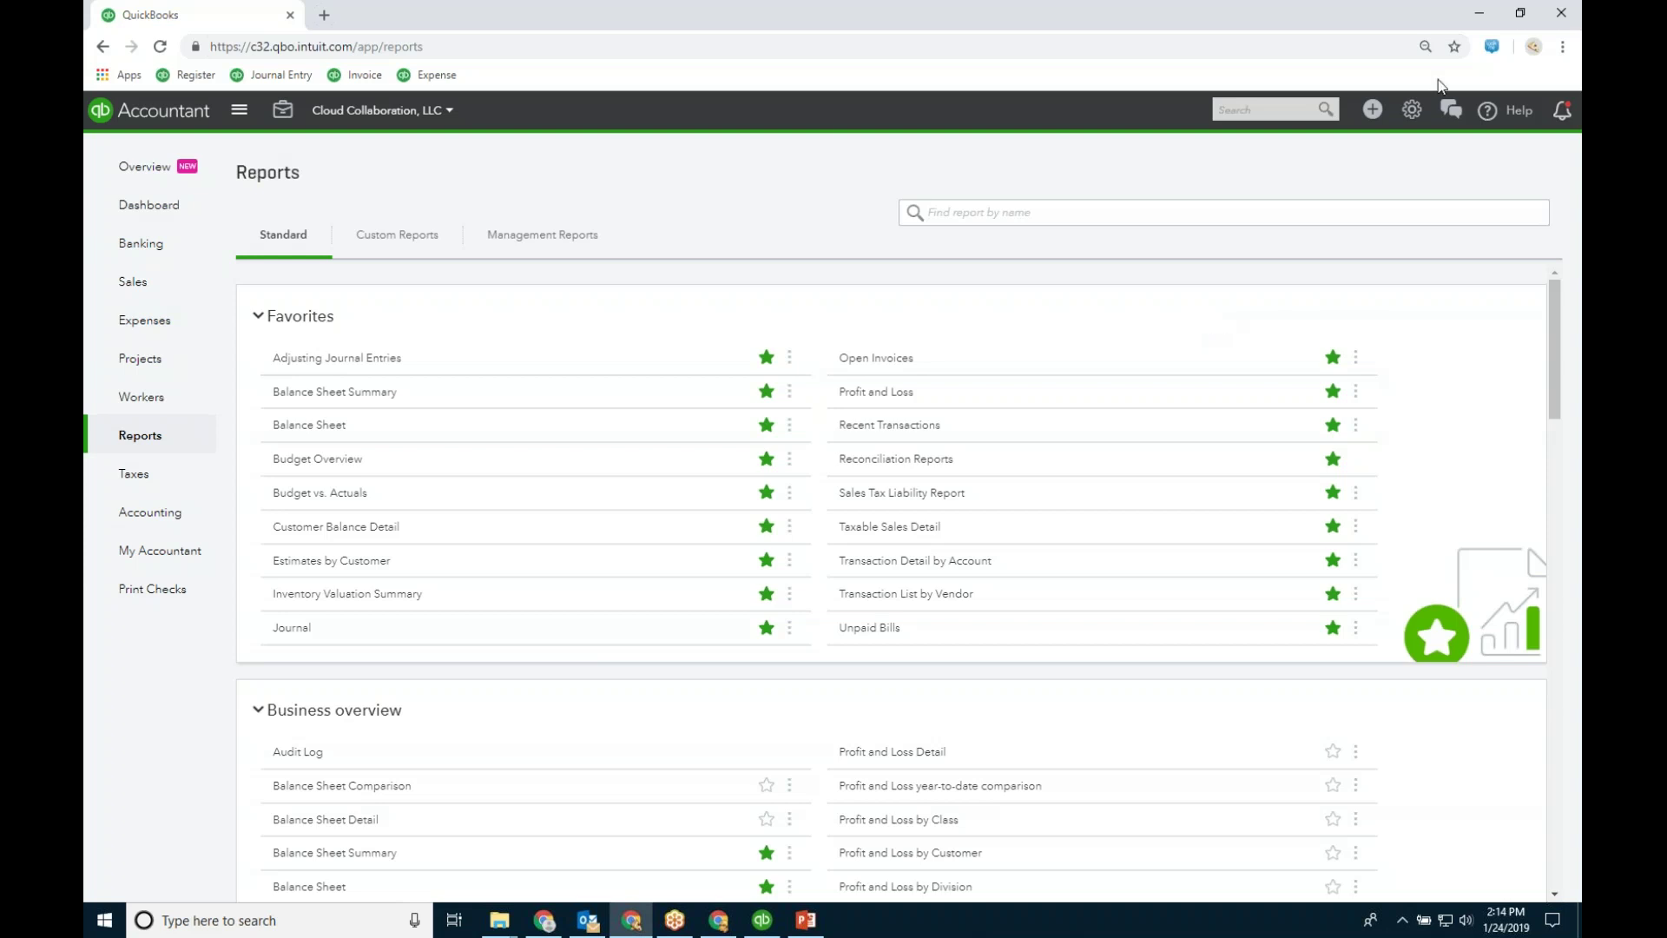
pyautogui.click(1412, 109)
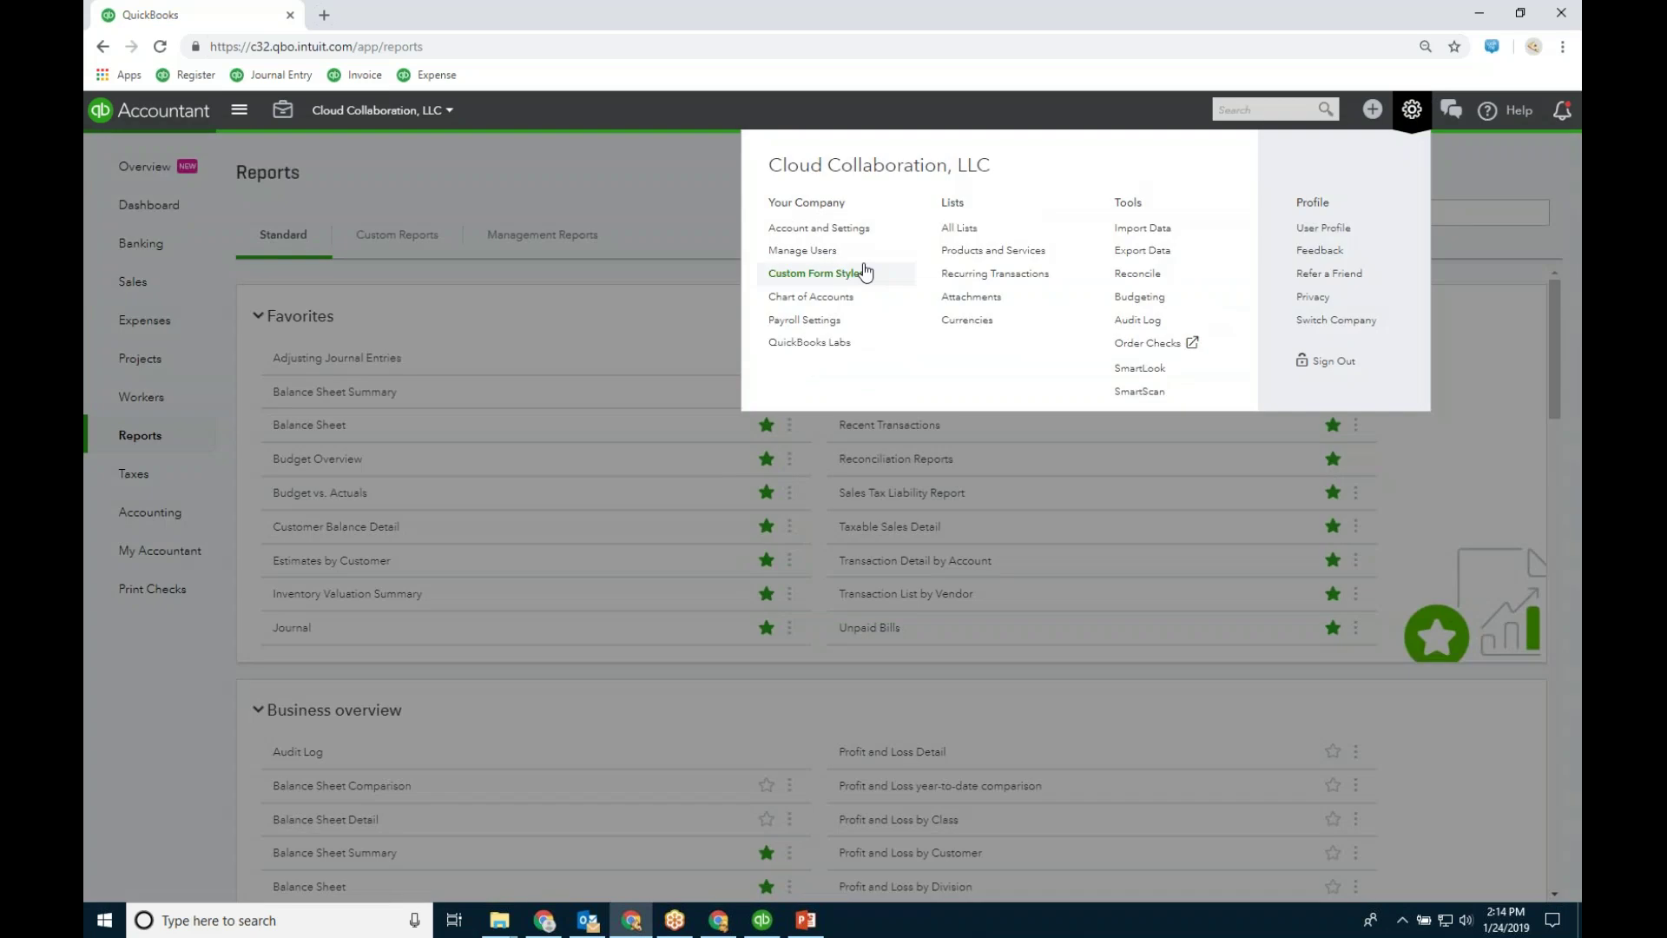
# Step: In Advanced settings, set the Other preferences Customer label to Donors and save
pyautogui.click(823, 228)
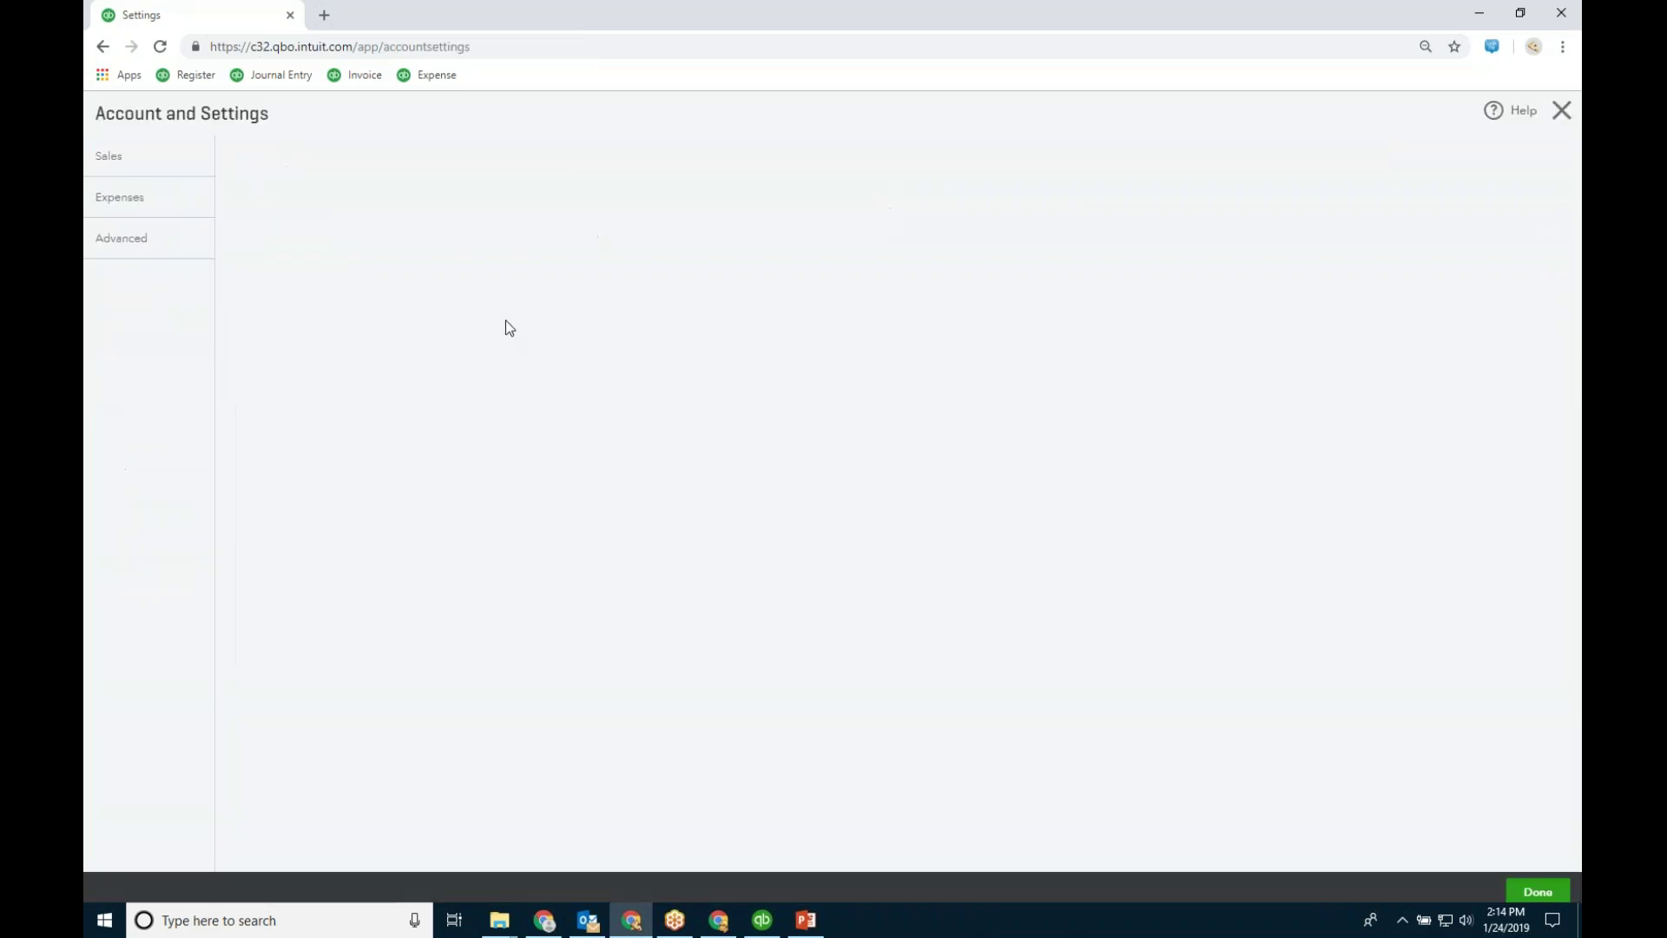
pyautogui.click(180, 373)
pyautogui.scroll(-3, 1253, 595)
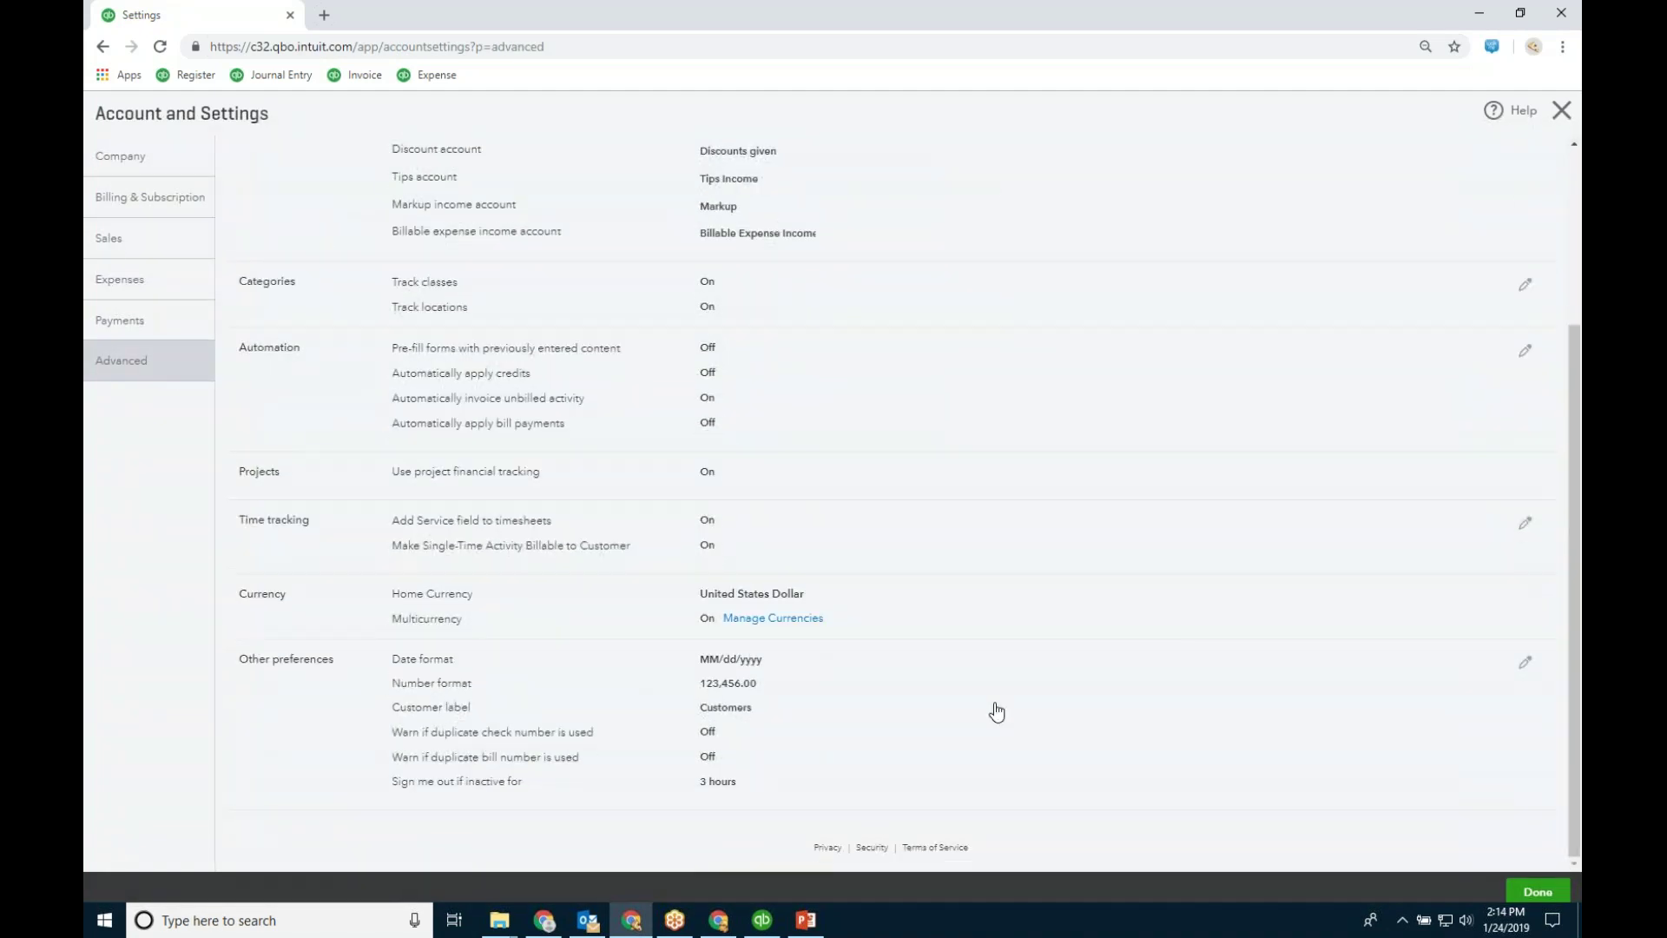
pyautogui.click(881, 747)
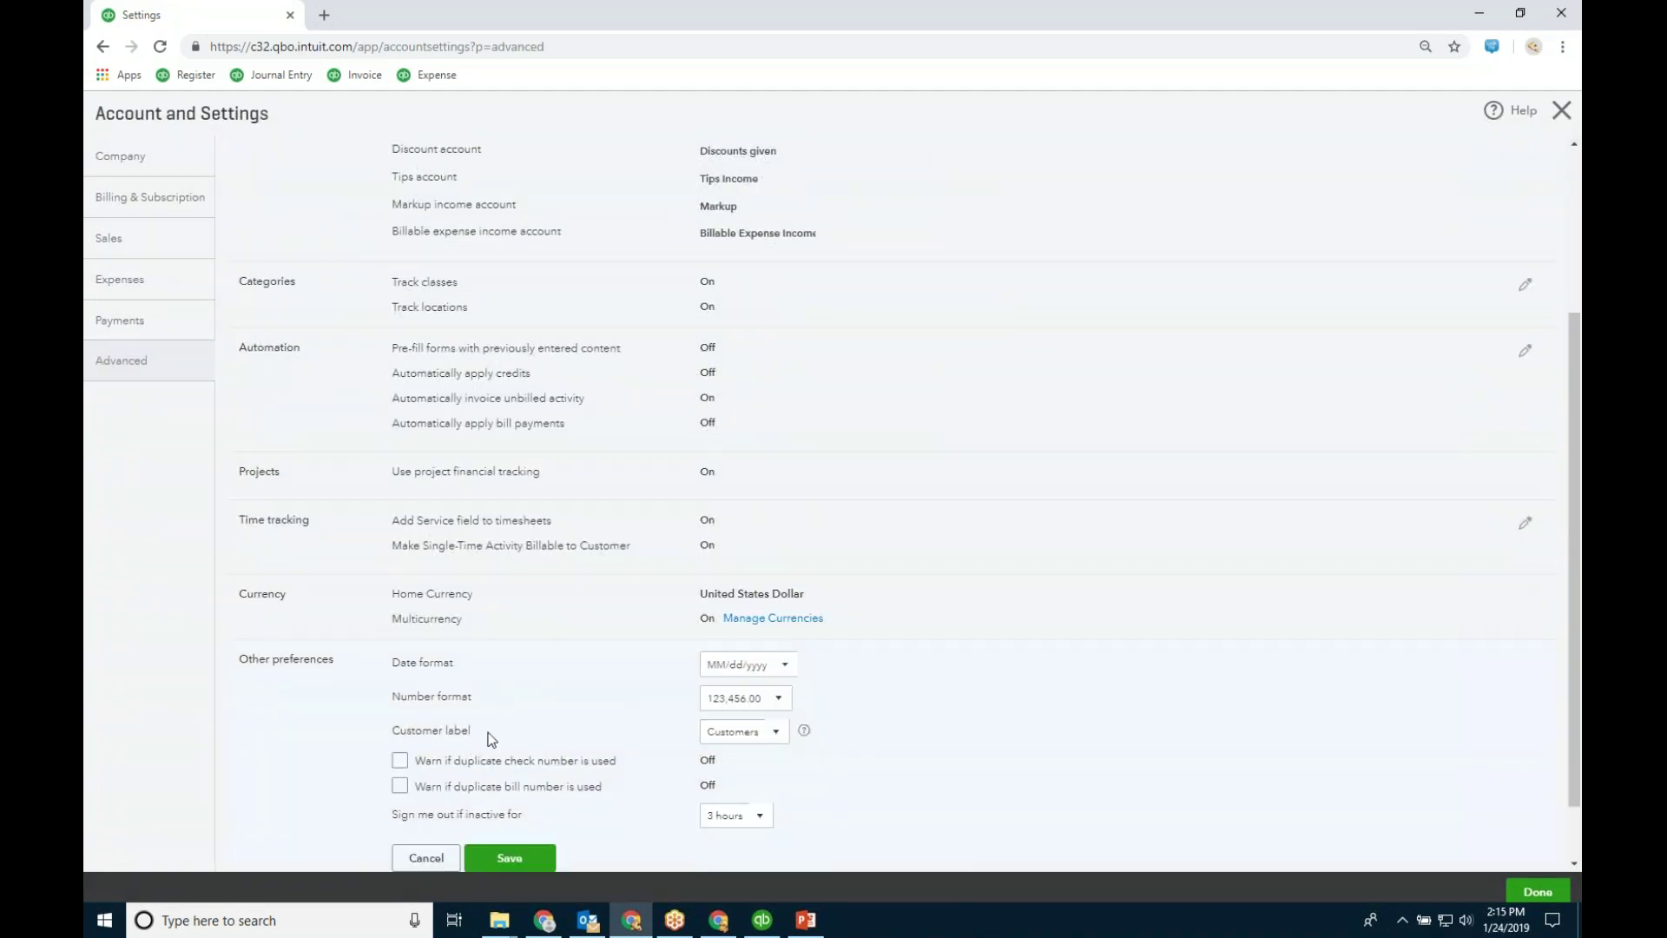
pyautogui.click(770, 734)
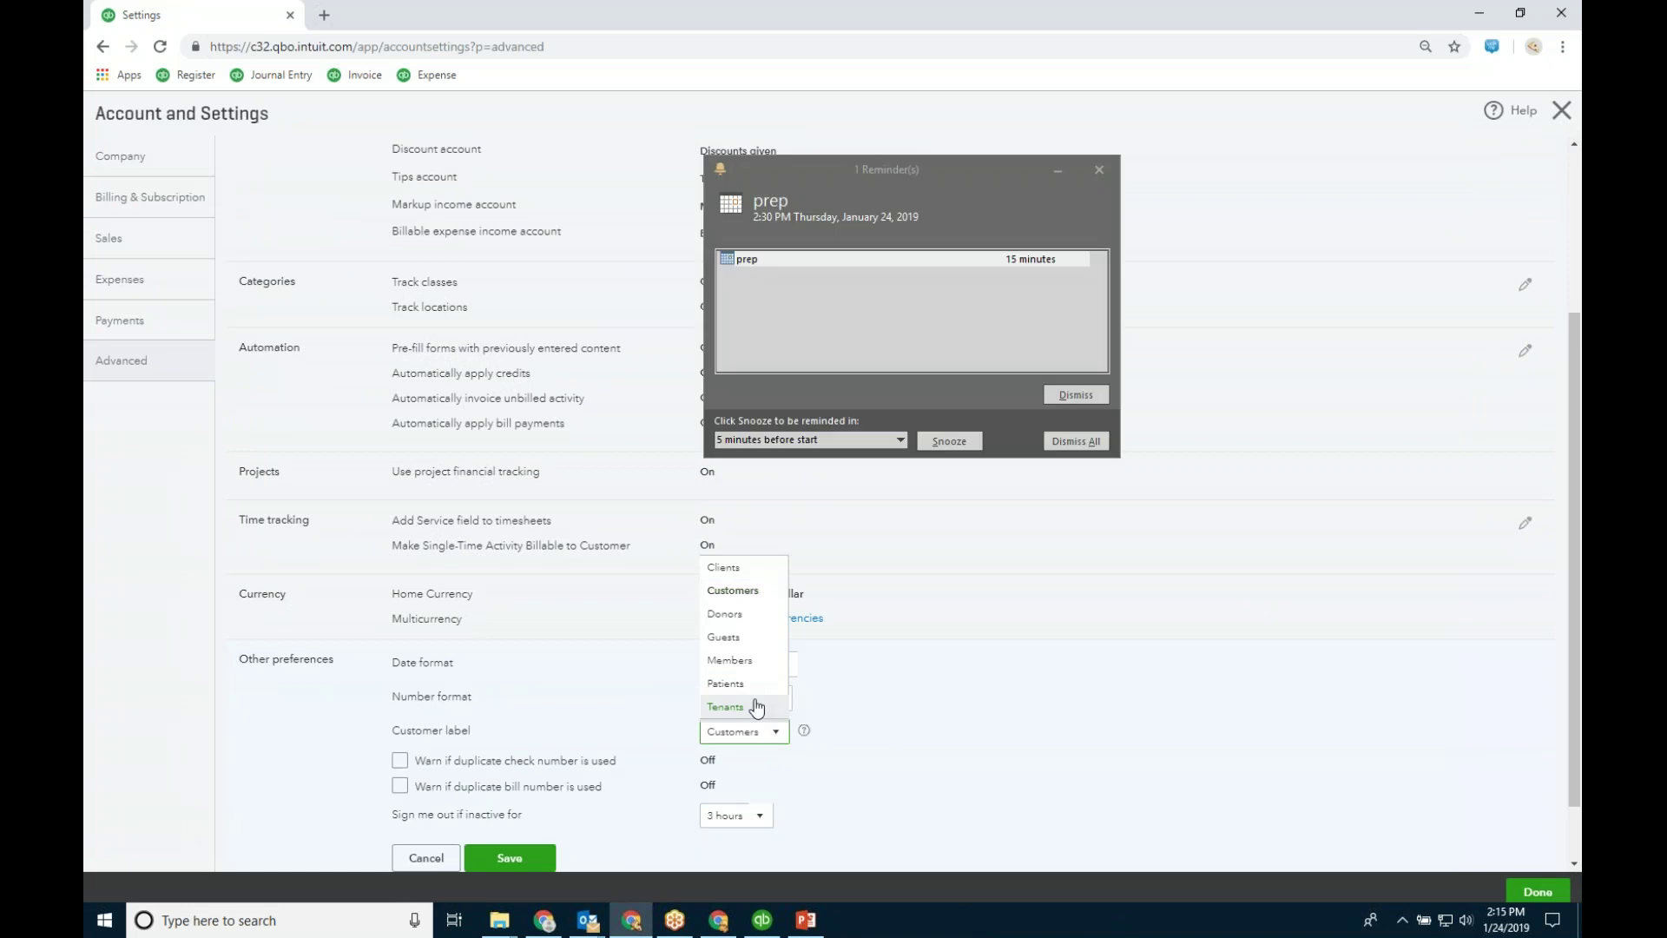
pyautogui.click(743, 617)
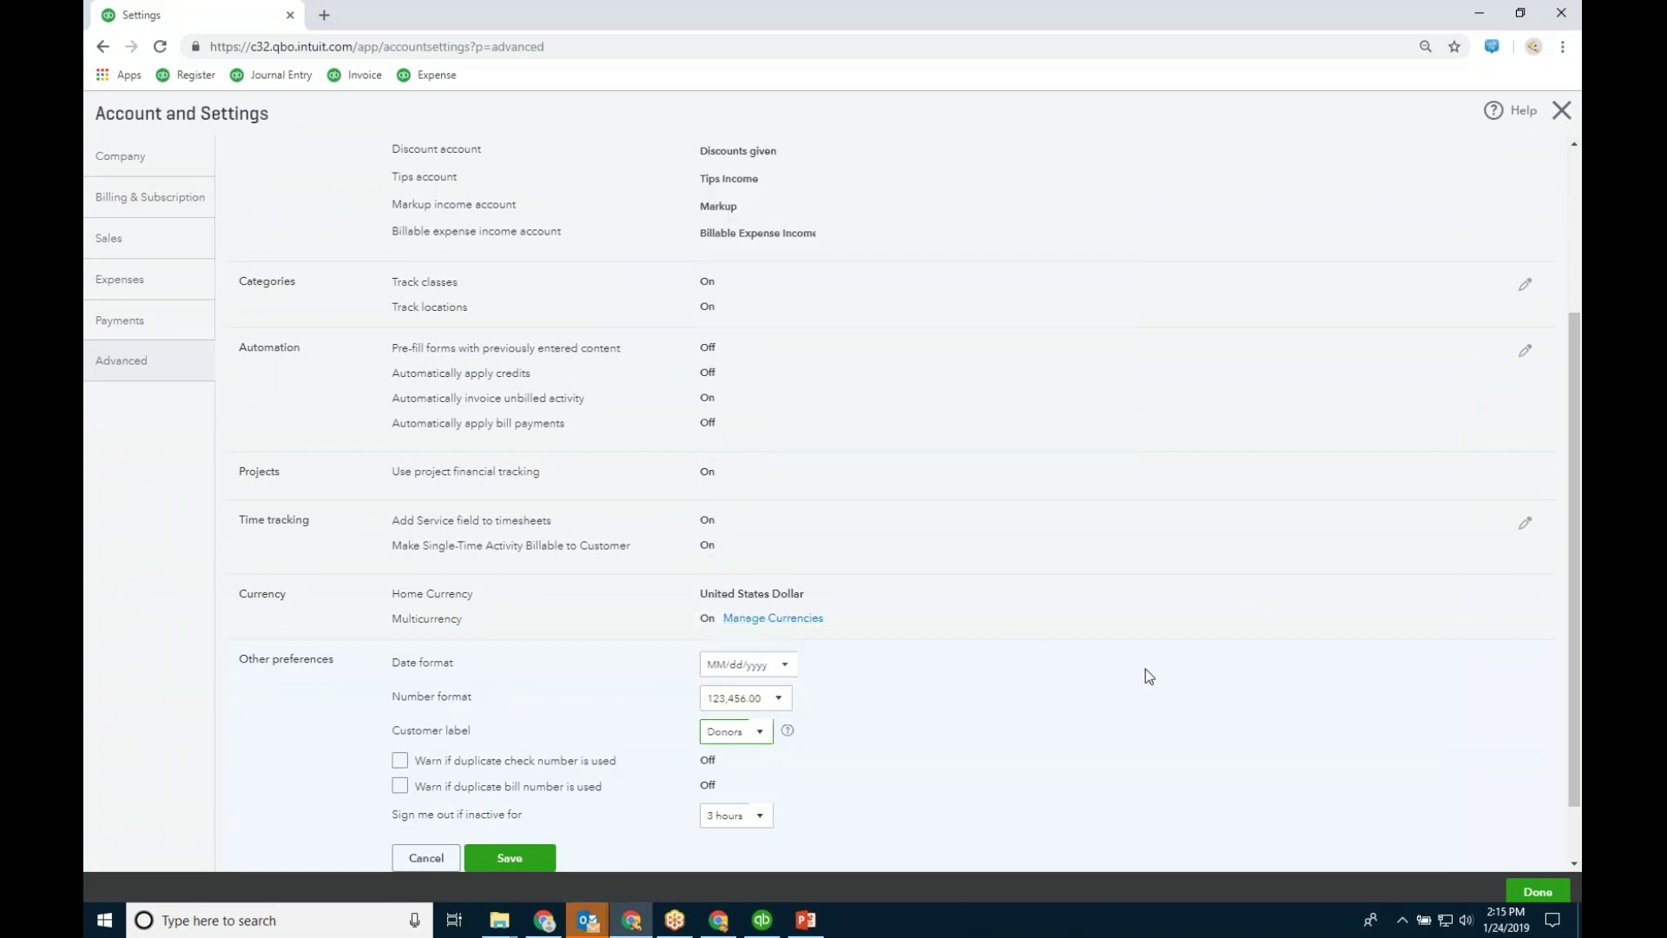
pyautogui.click(537, 860)
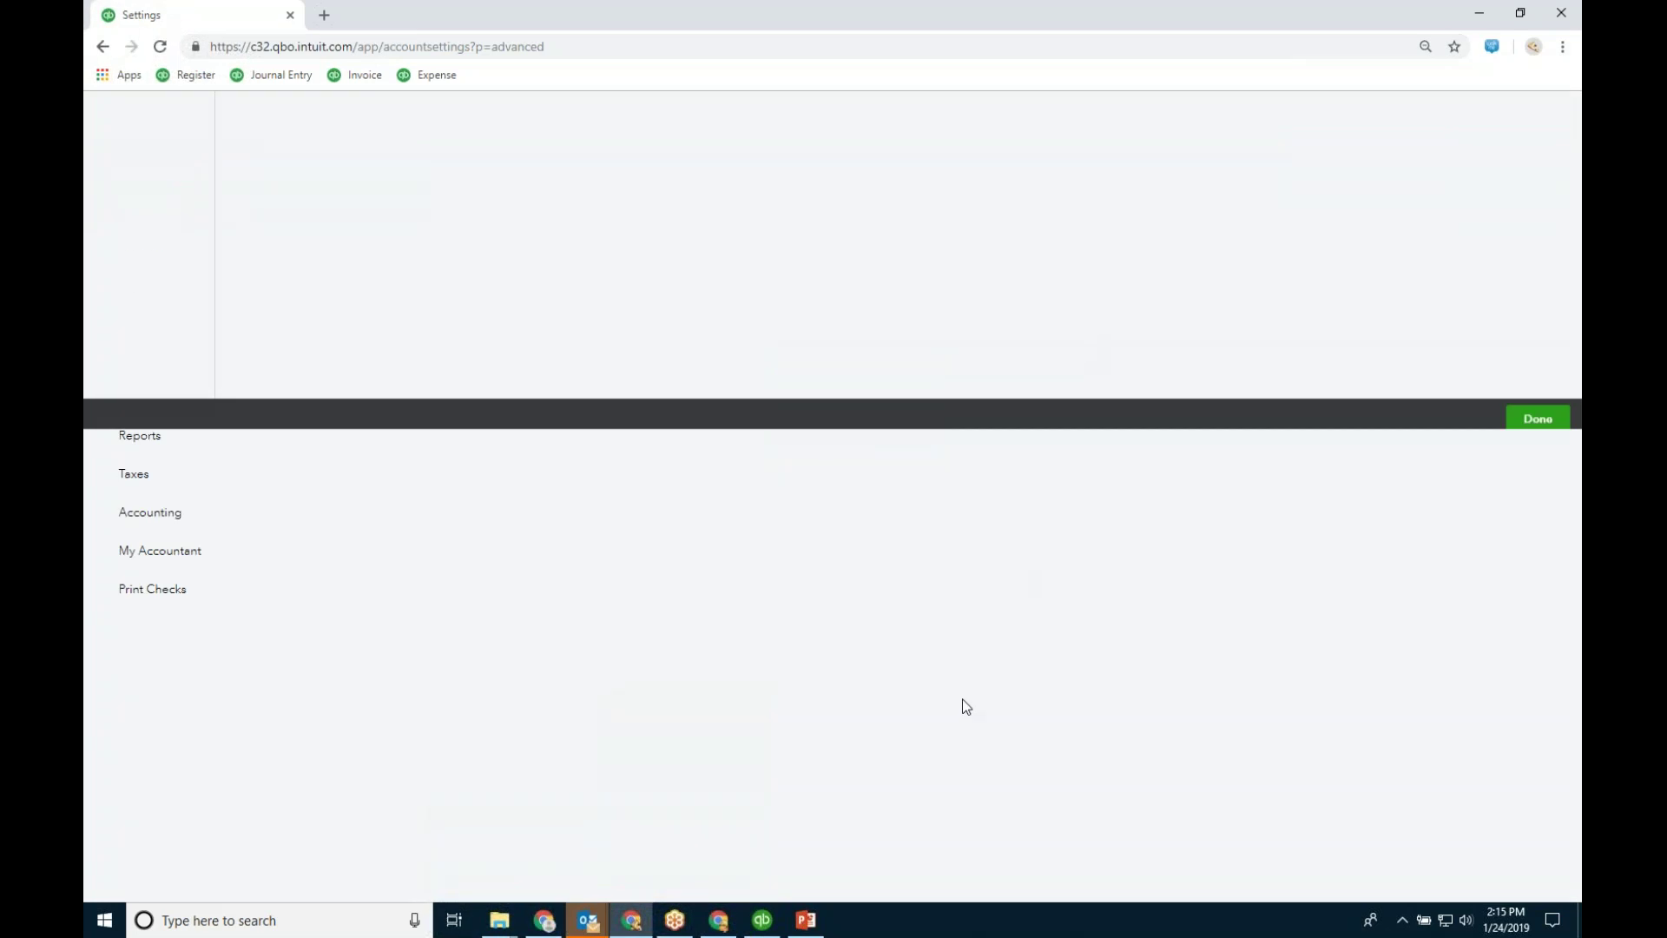
pyautogui.moveTo(719, 929)
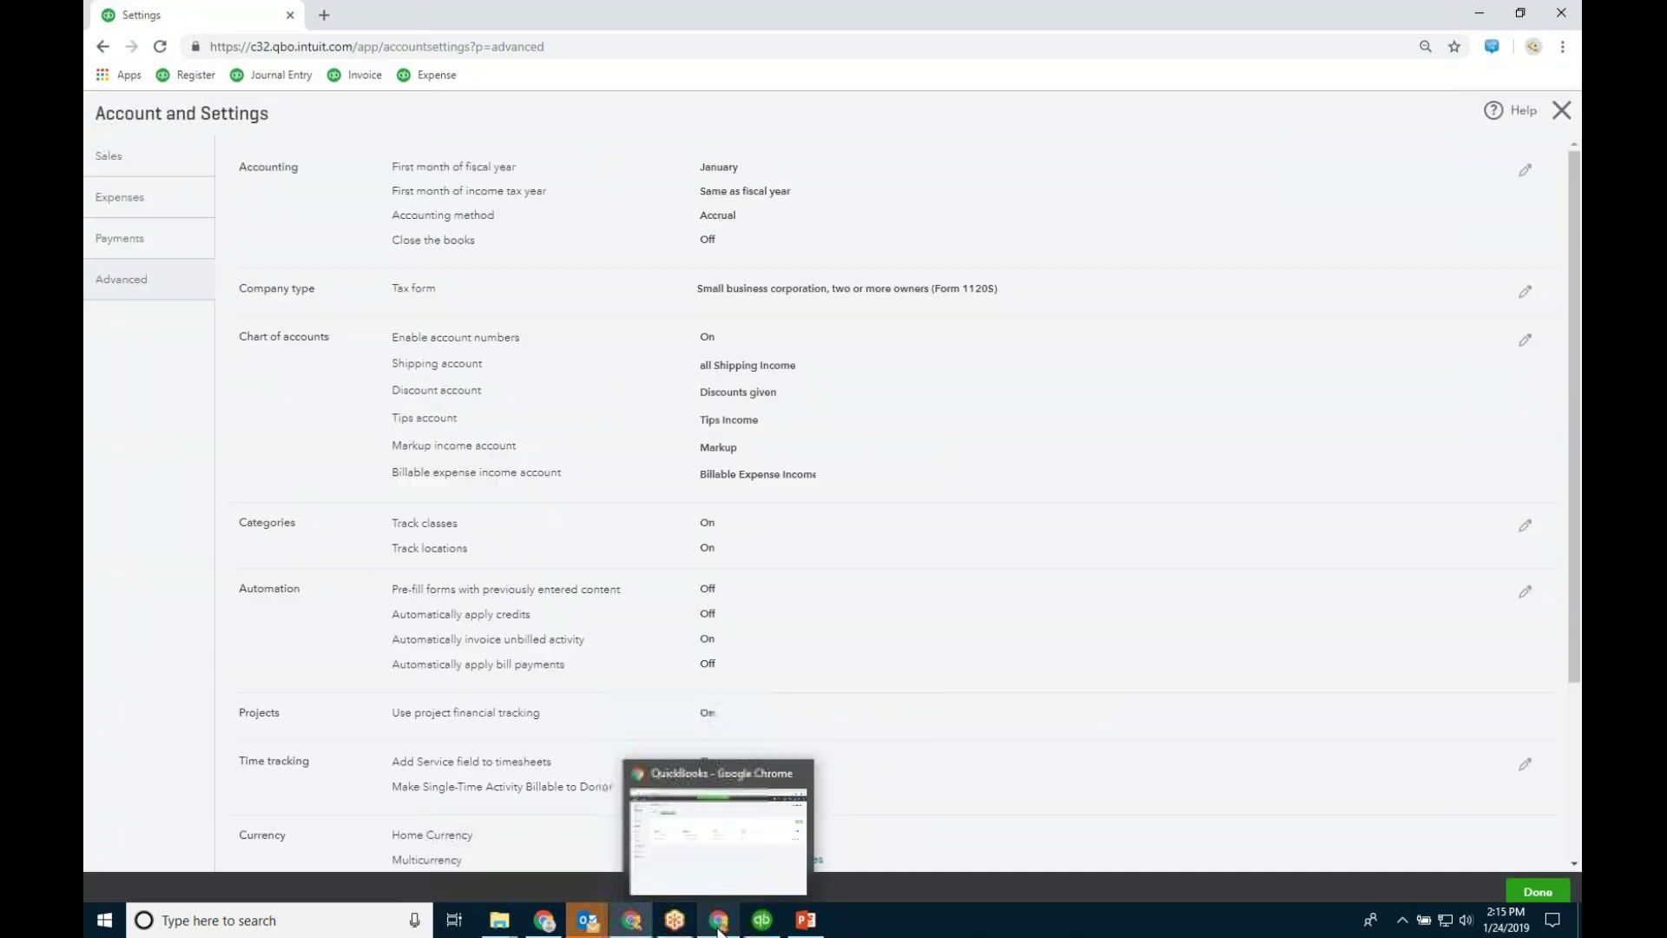
pyautogui.click(1533, 46)
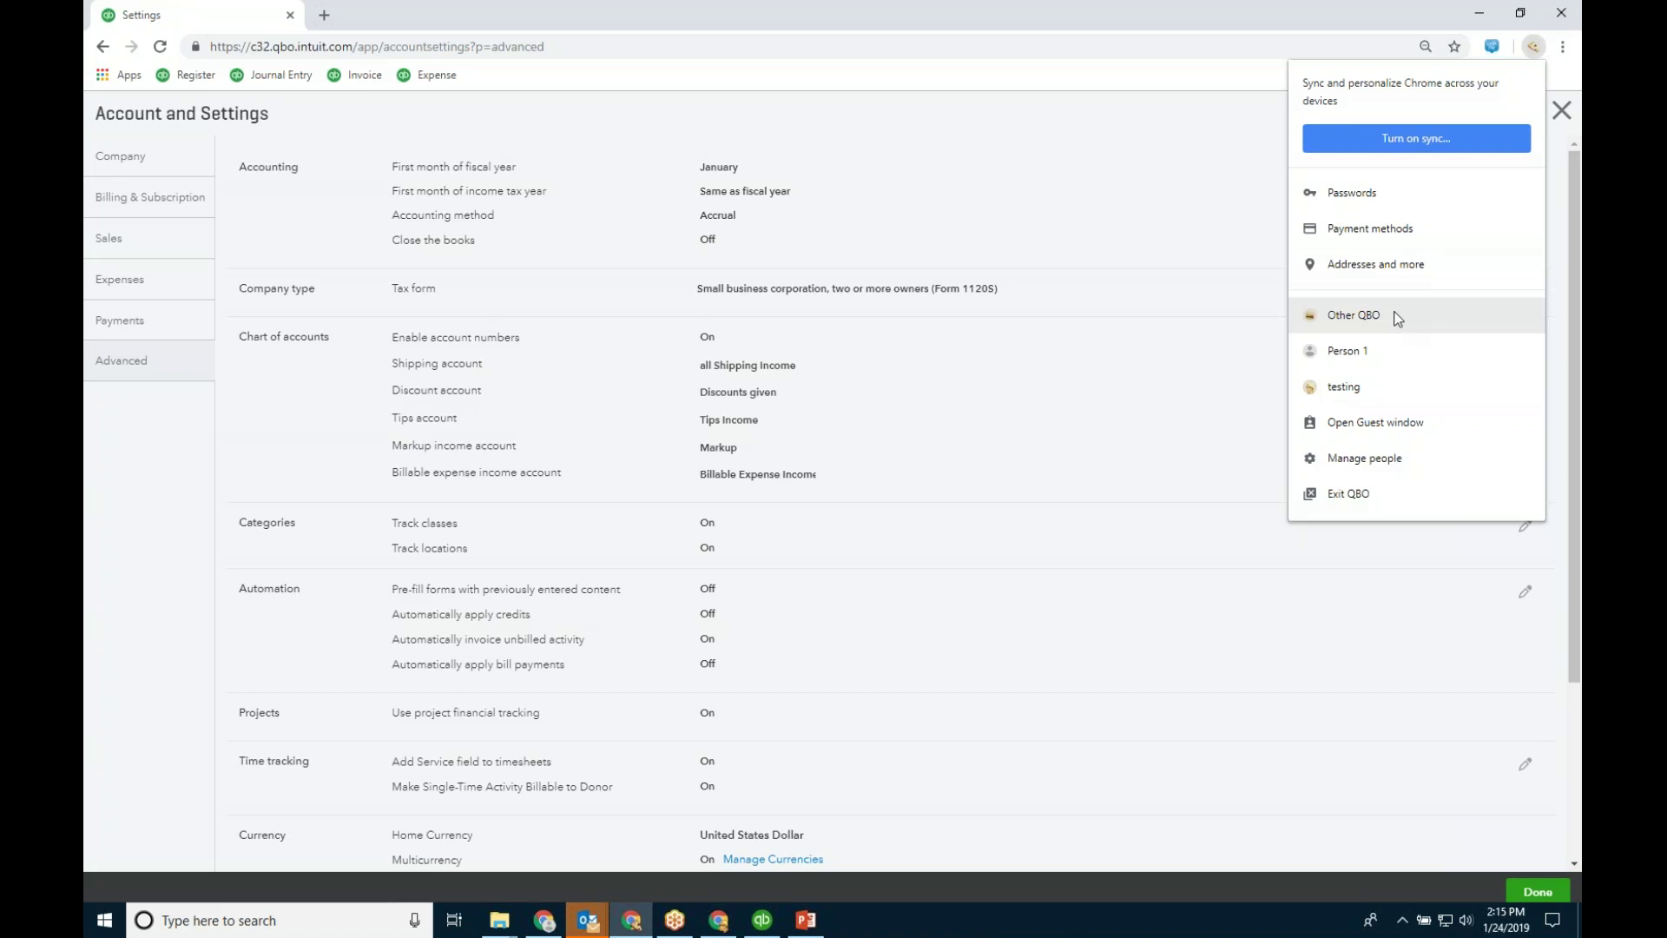
# Step: Switch to the Other QBO browser profile, open QuickBooks, and clear the User ID field
pyautogui.click(1355, 316)
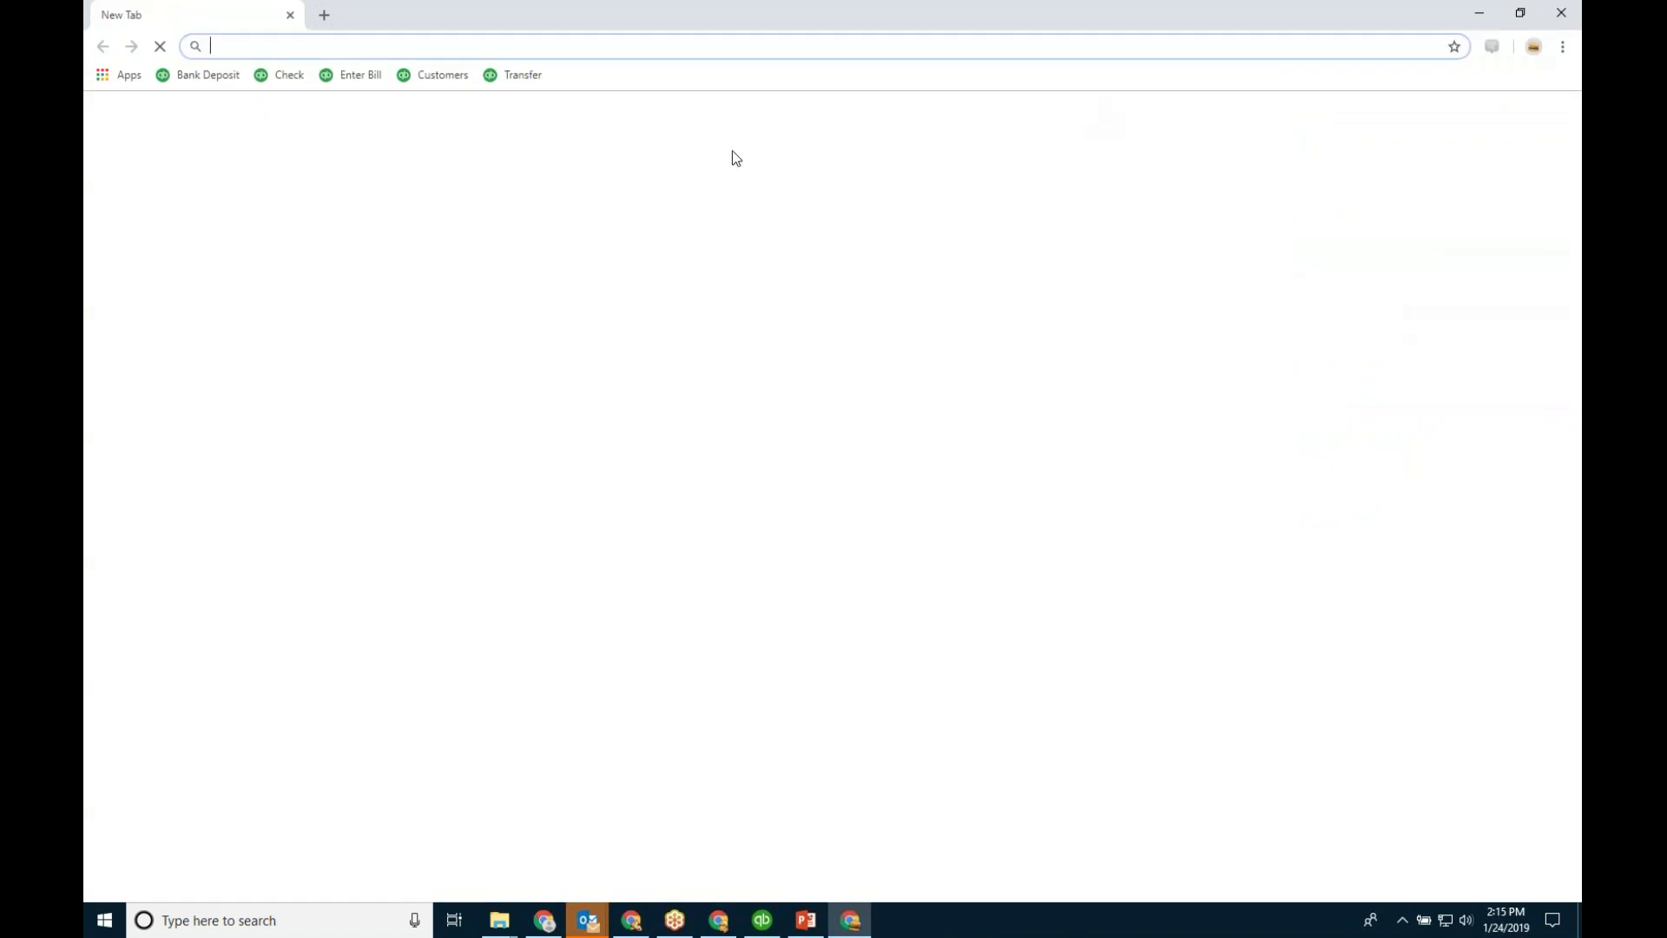
pyautogui.click(681, 438)
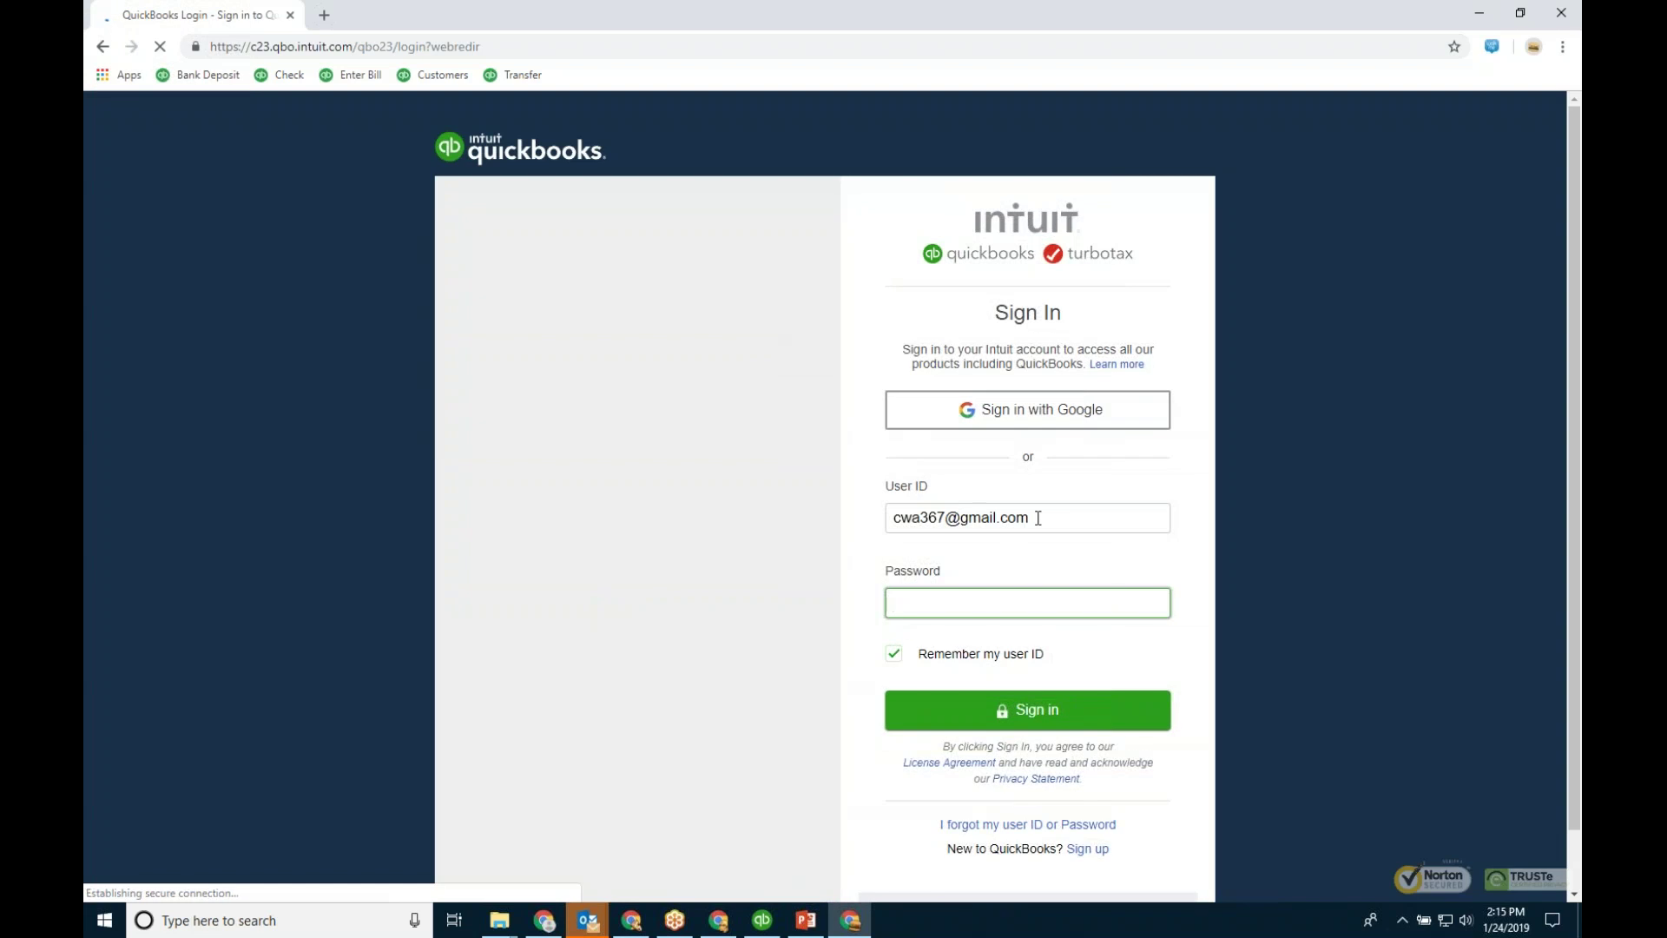
pyautogui.moveTo(1038, 518); pyautogui.dragTo(945, 518)
pyautogui.press('BackSpace')
pyautogui.write('c')
pyautogui.doubleClick(1025, 516)
pyautogui.press('BackSpace')
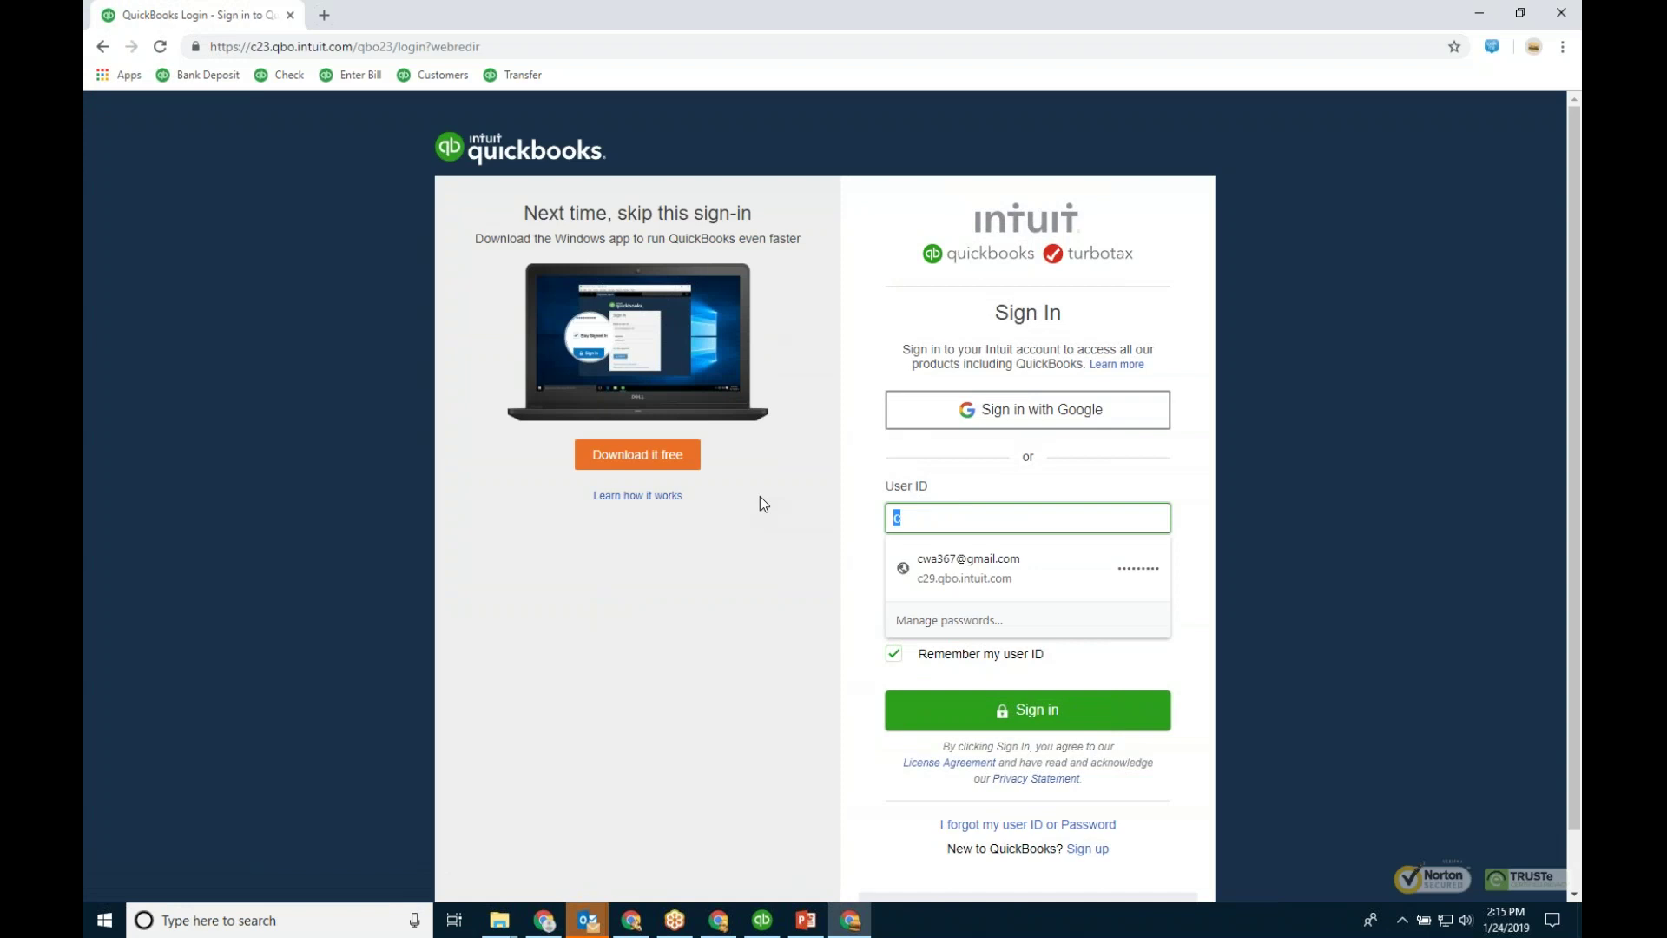
# Step: Enter the accountant's Intuit user ID and password and submit the sign-in
pyautogui.write('laylord')
pyautogui.press('BackSpace')
pyautogui.press('BackSpace')
pyautogui.press('BackSpace')
pyautogui.press('BackSpace')
pyautogui.press('BackSpace')
pyautogui.press('BackSpace')
pyautogui.press('BackSpace')
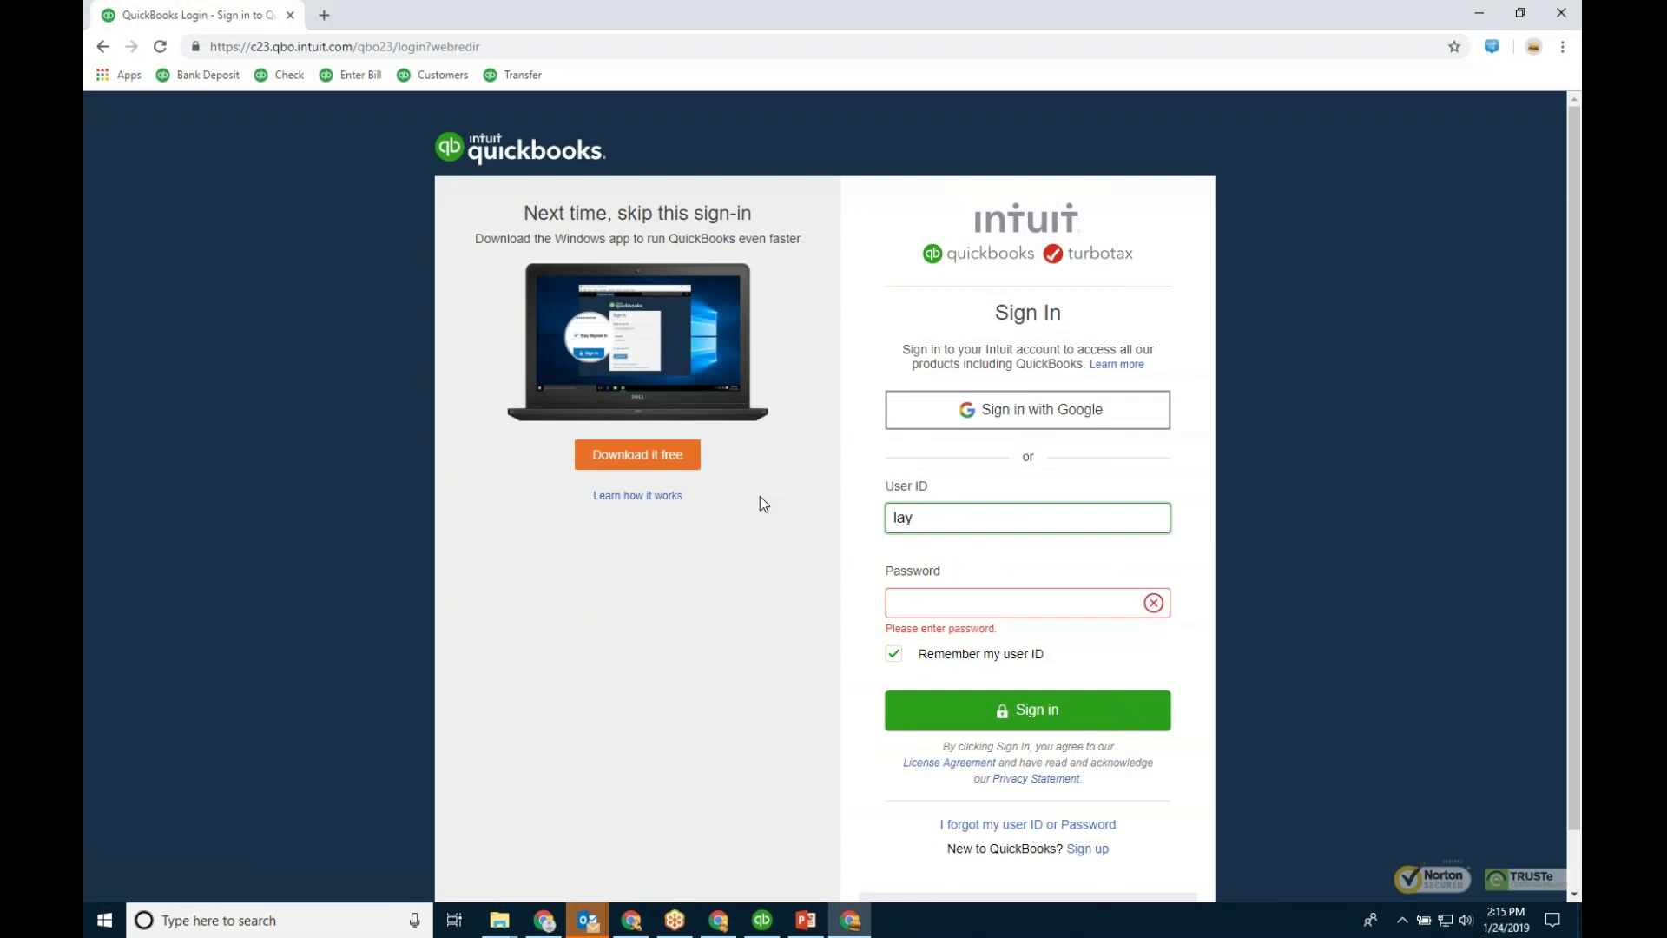
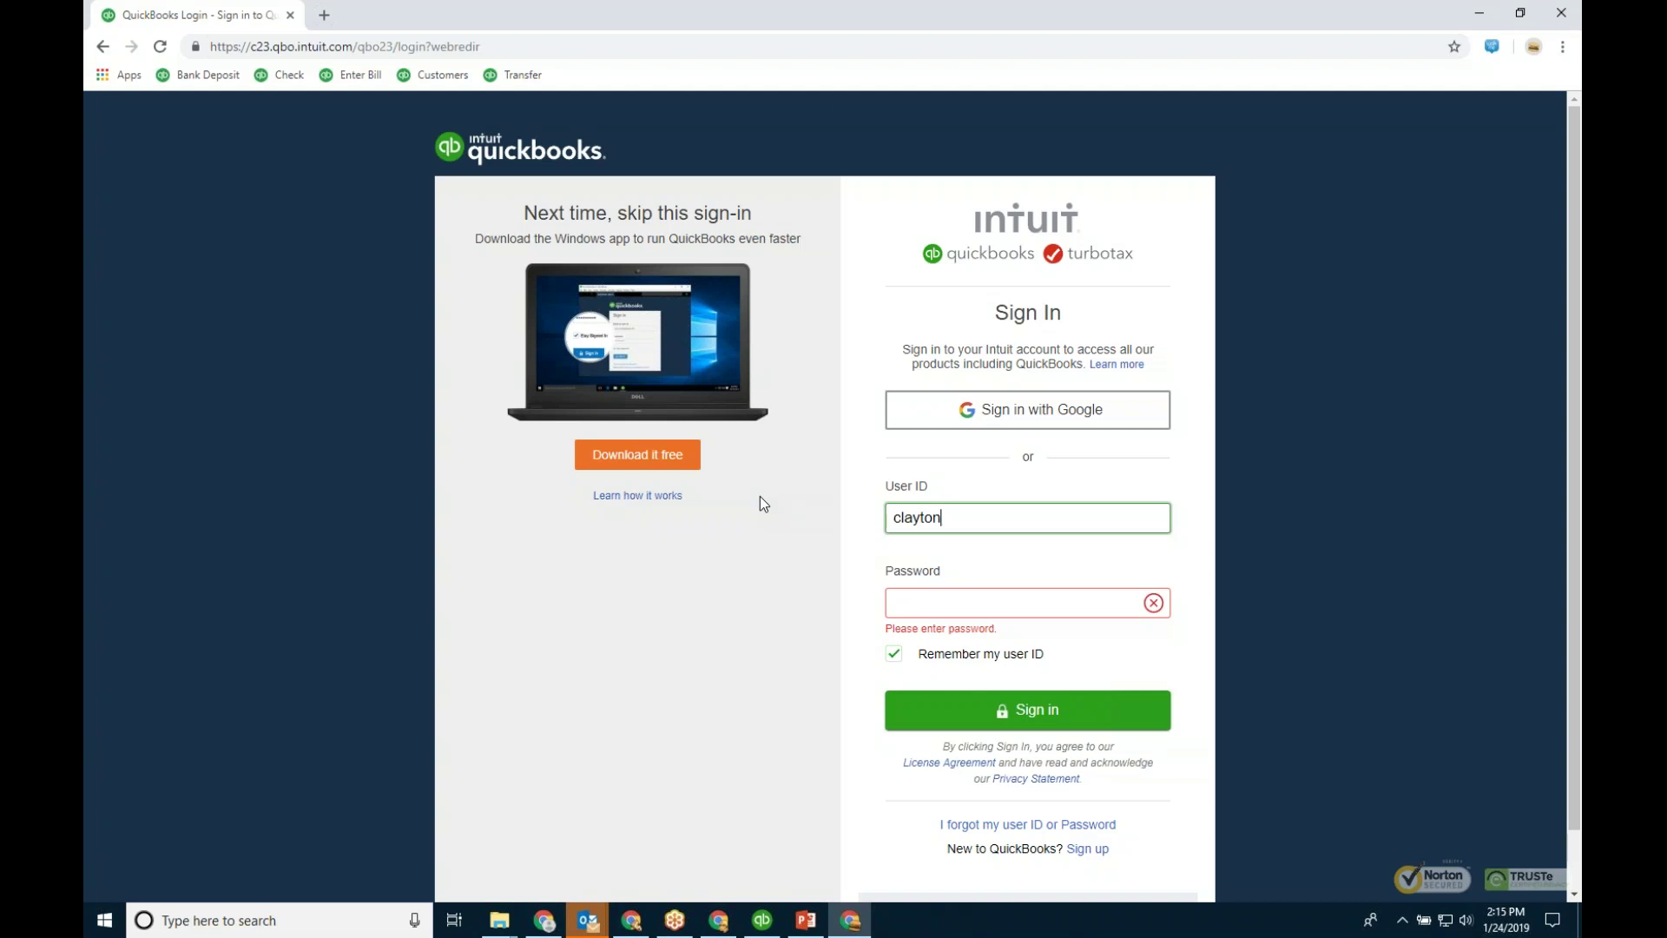
pyautogui.press('Tab')
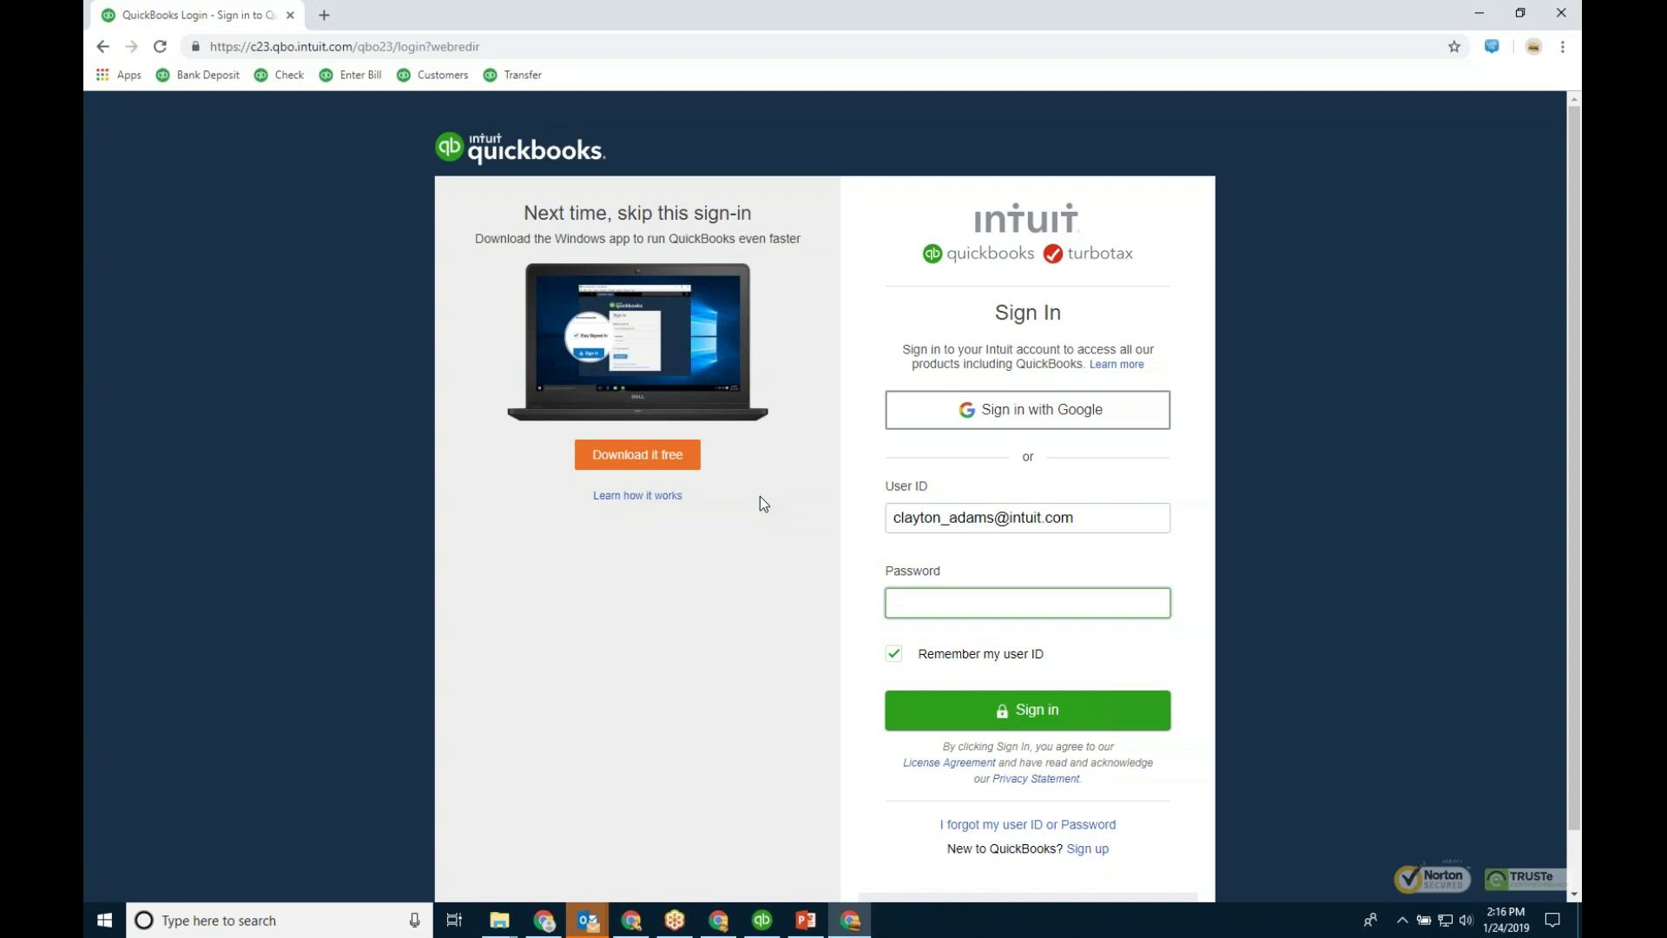
pyautogui.write('•••••••••')
pyautogui.press('Return')
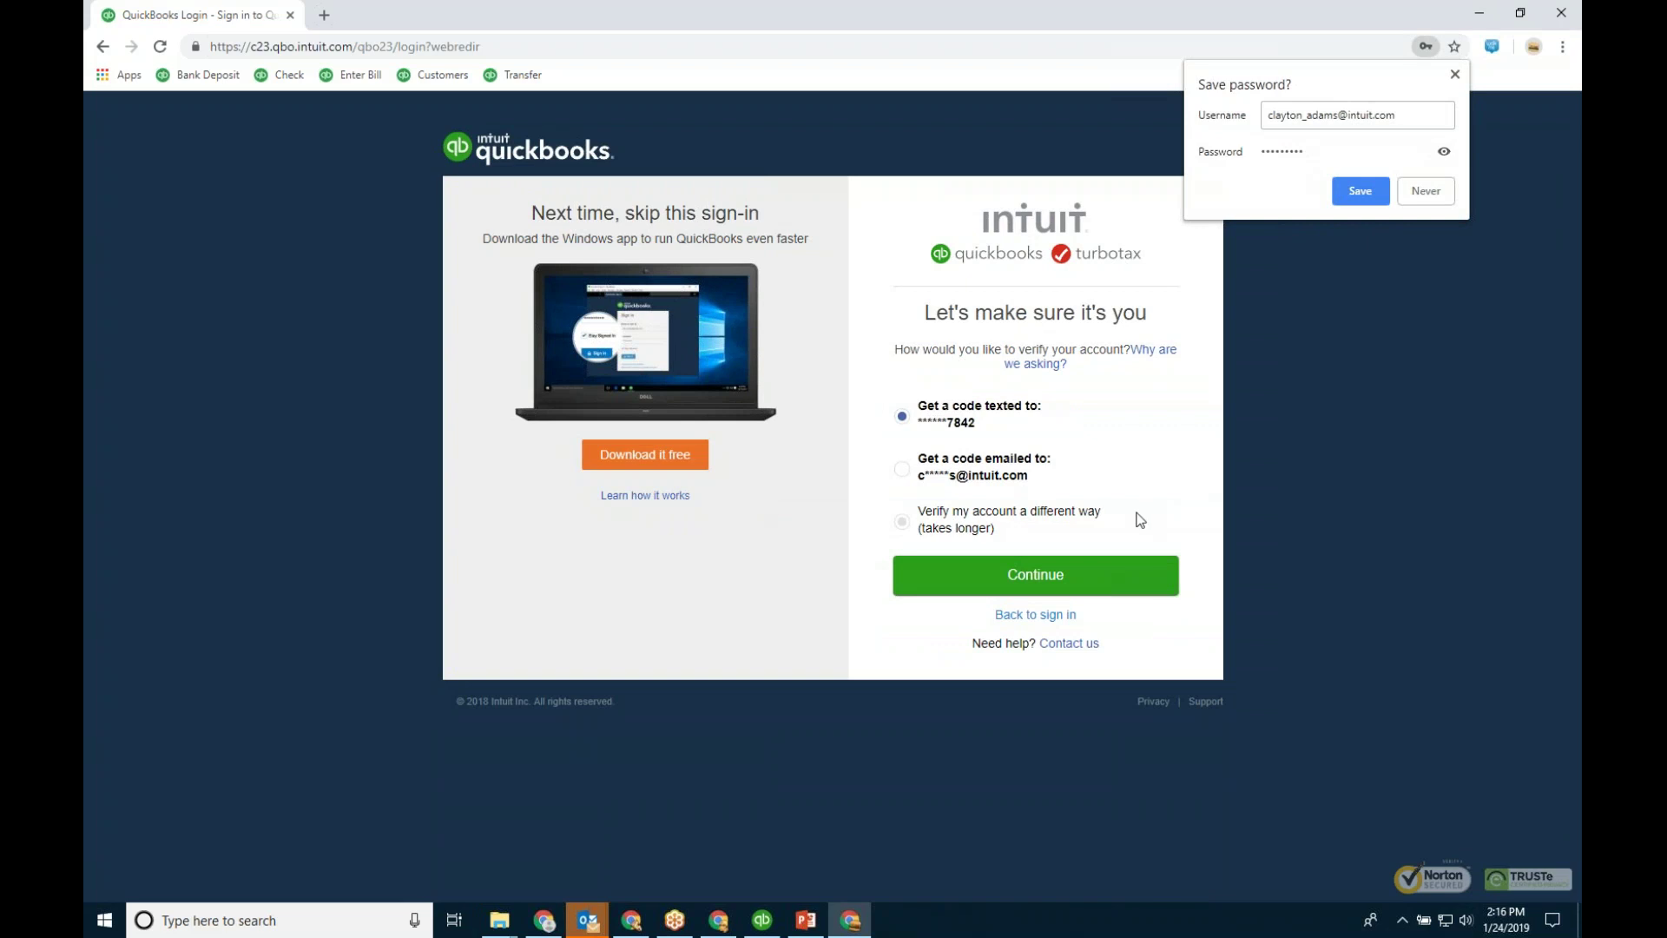
# Step: Choose text-message verification and submit the texted verification code
pyautogui.click(1124, 569)
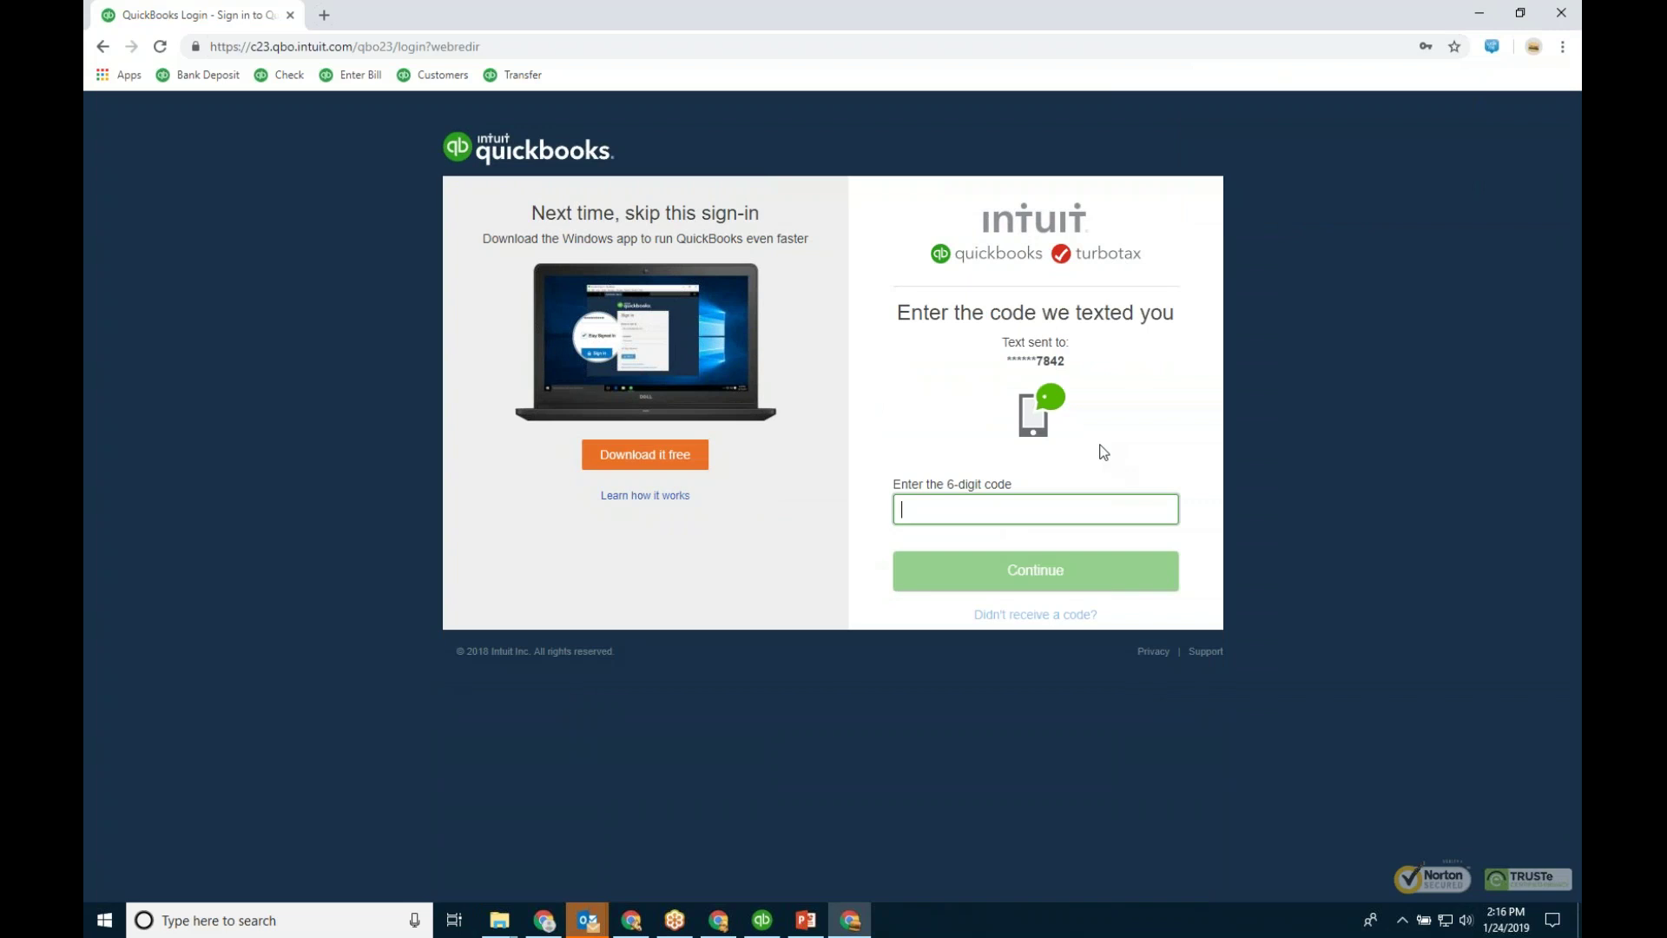
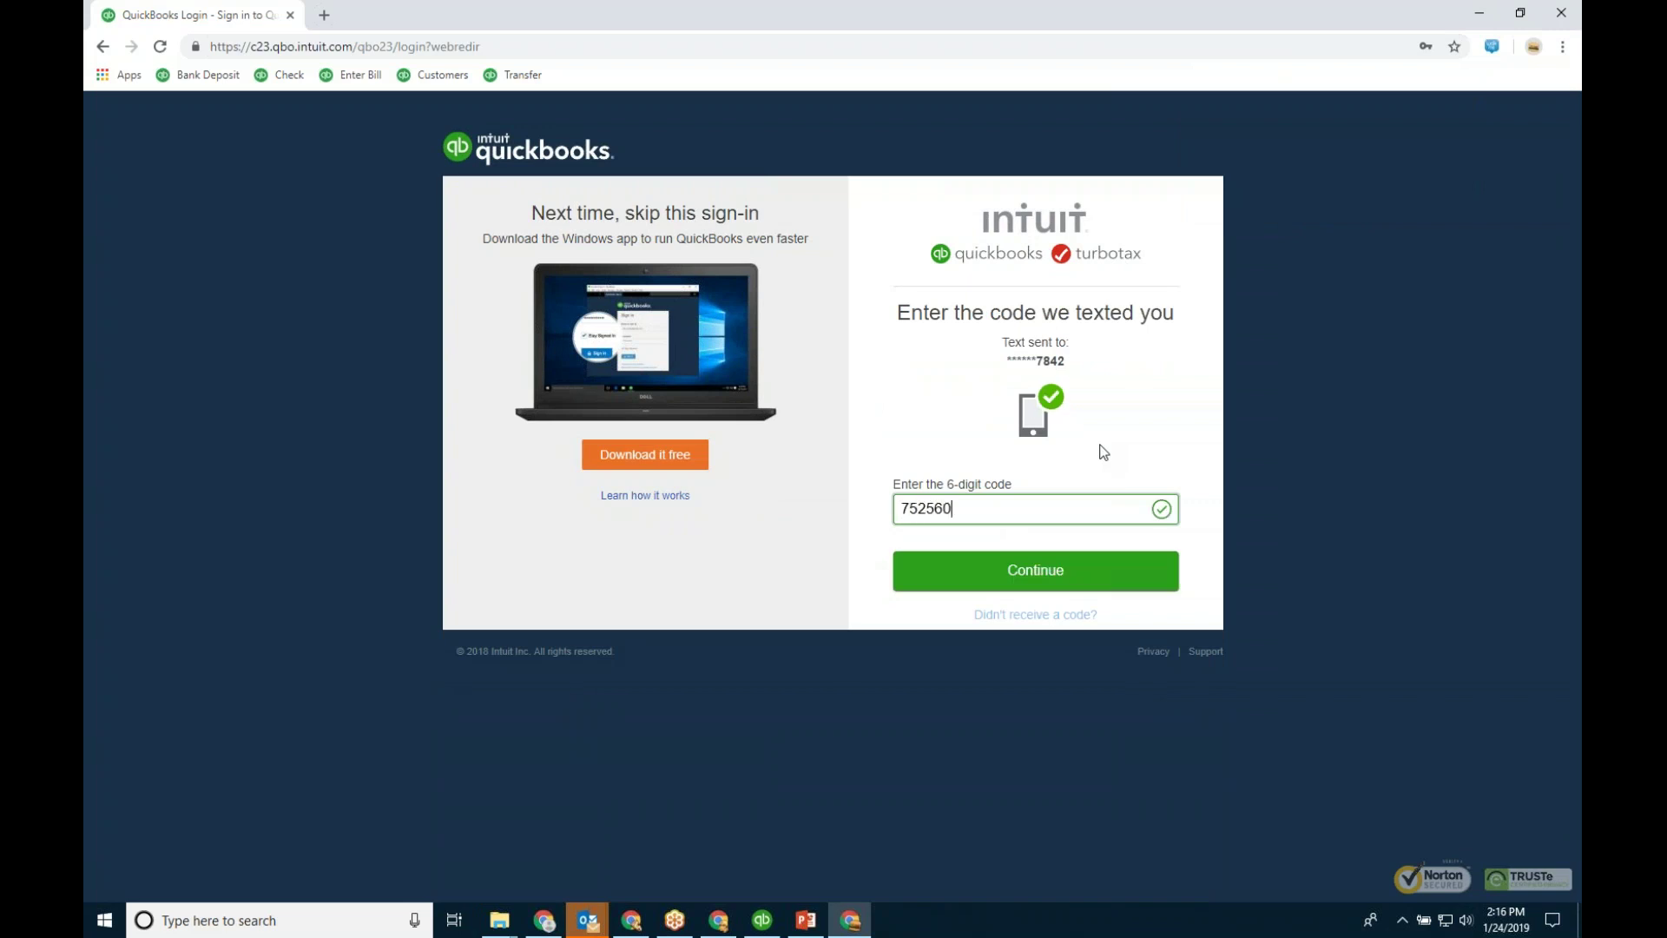
pyautogui.press('Return')
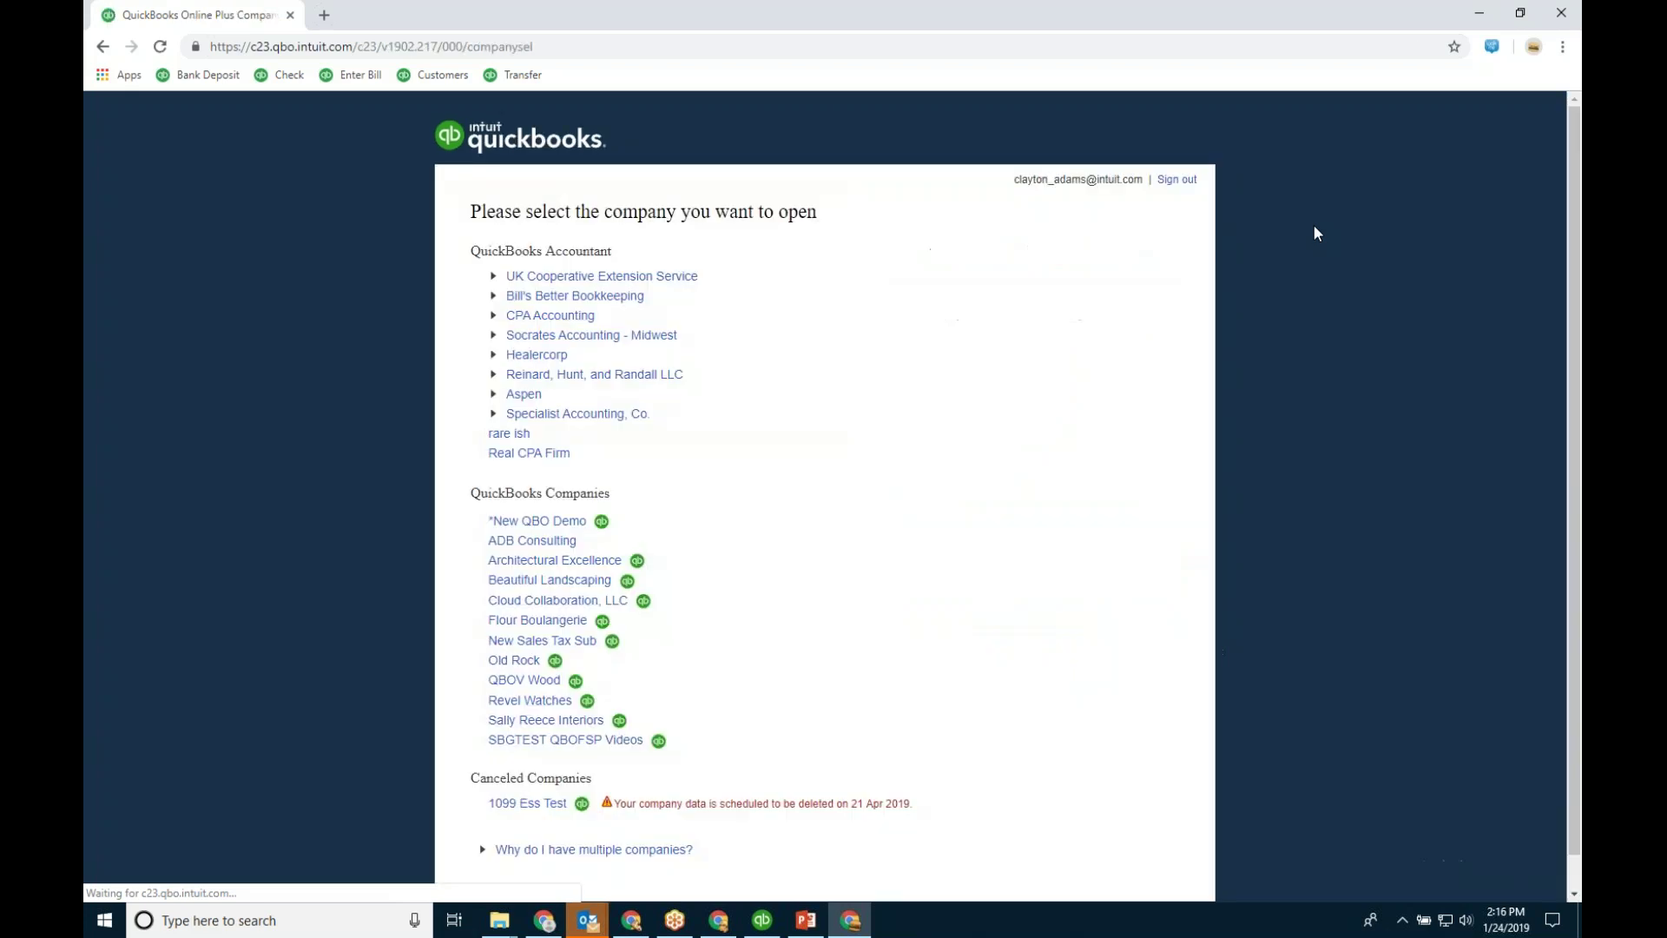
# Step: Open Socrates Accounting - Midwest and launch the Non profit Sample client's books
pyautogui.click(618, 337)
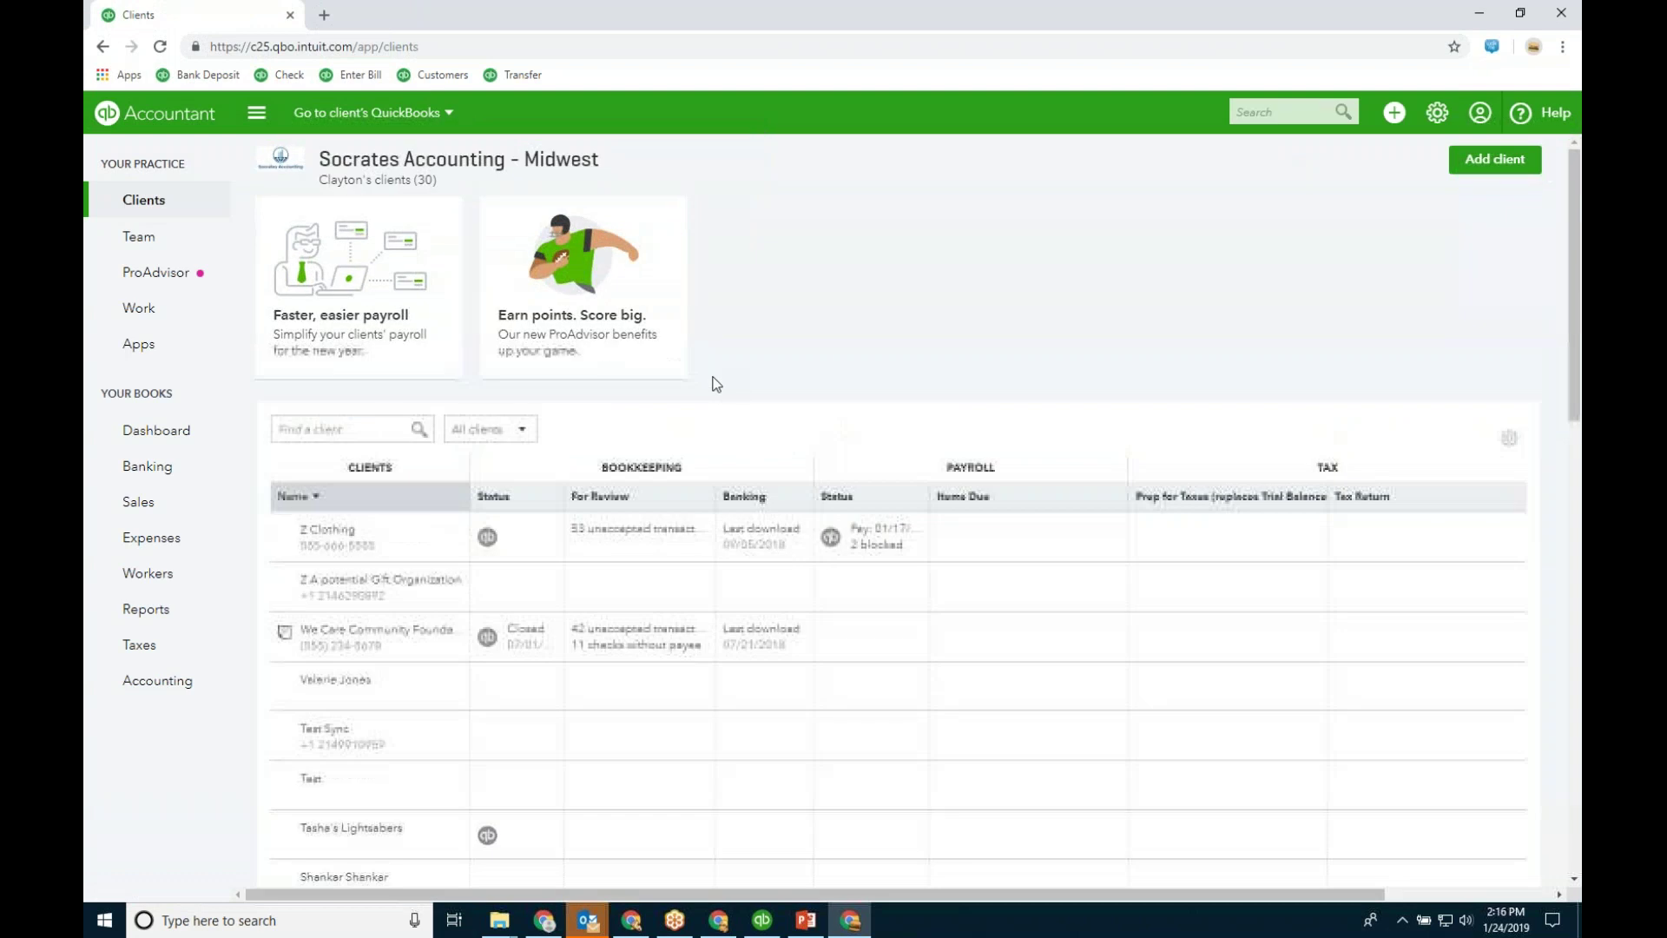
pyautogui.scroll(-4, 726, 387)
pyautogui.scroll(-2, 727, 385)
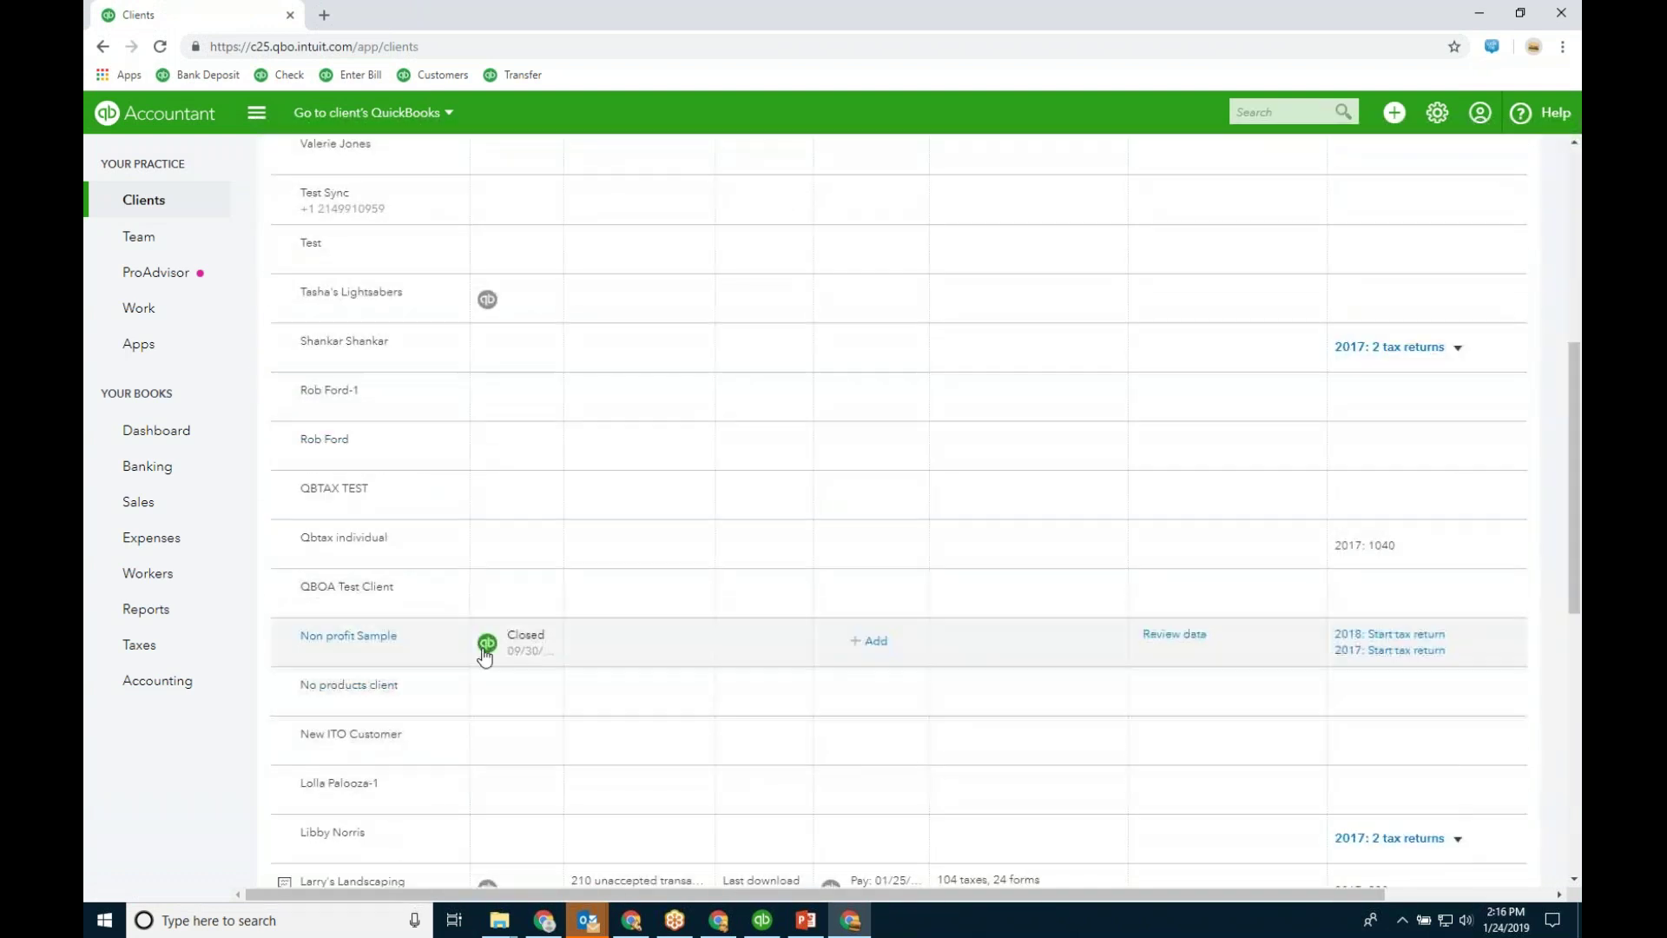
pyautogui.click(479, 650)
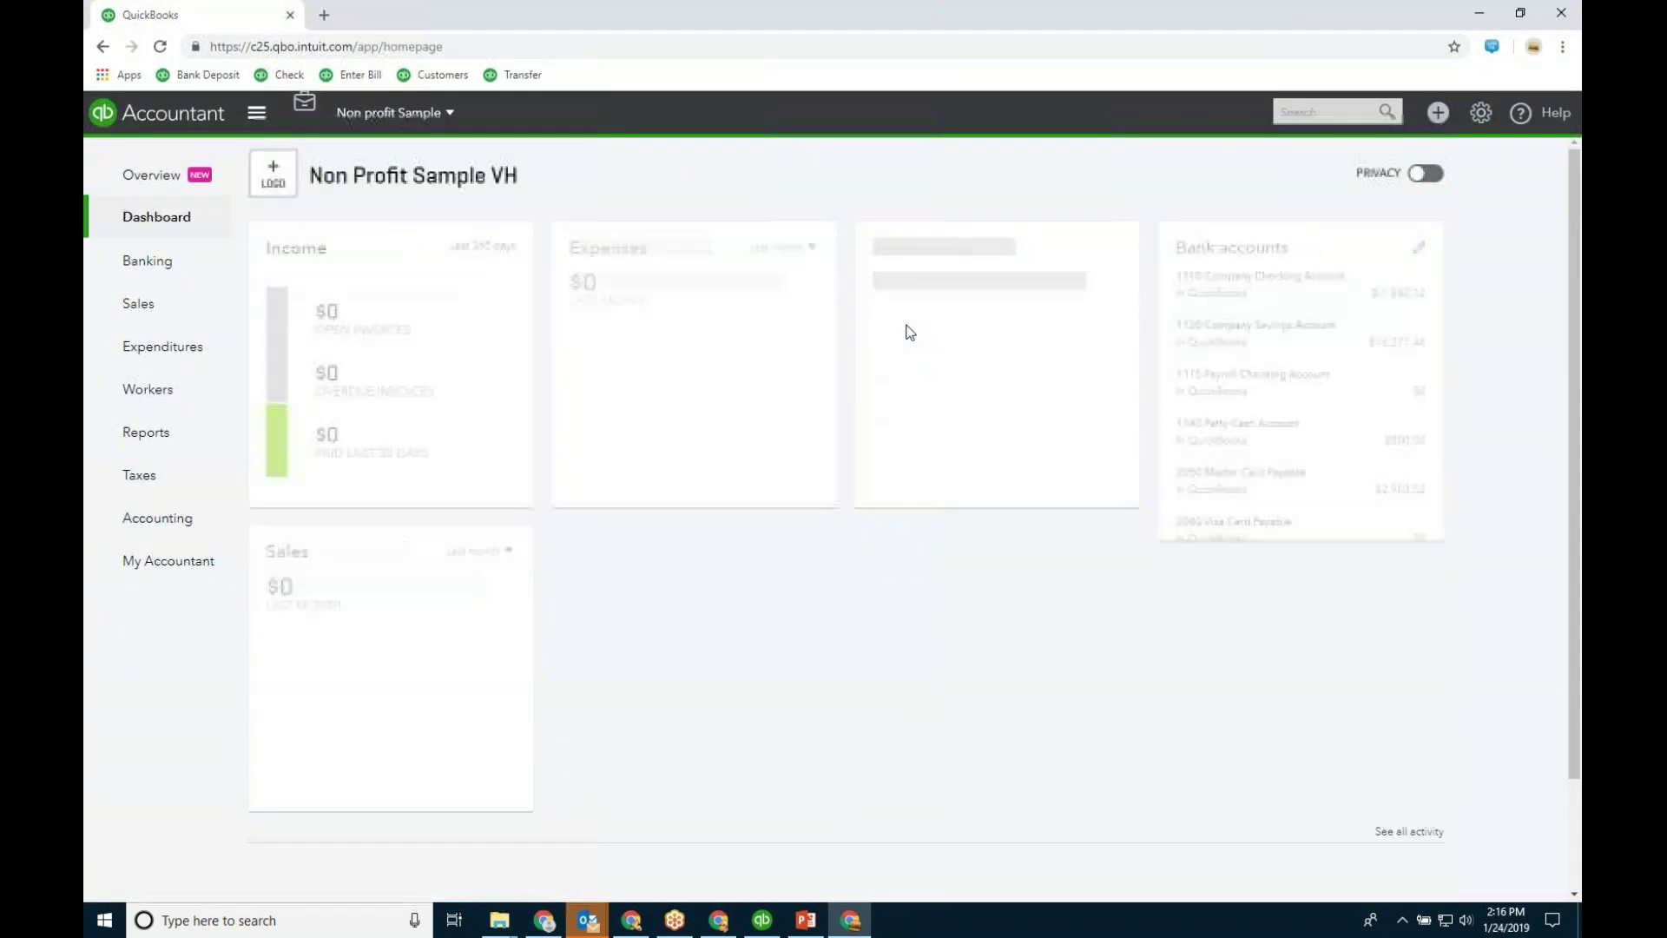
# Step: Close the PowerPoint window from the taskbar
pyautogui.rightClick(797, 929)
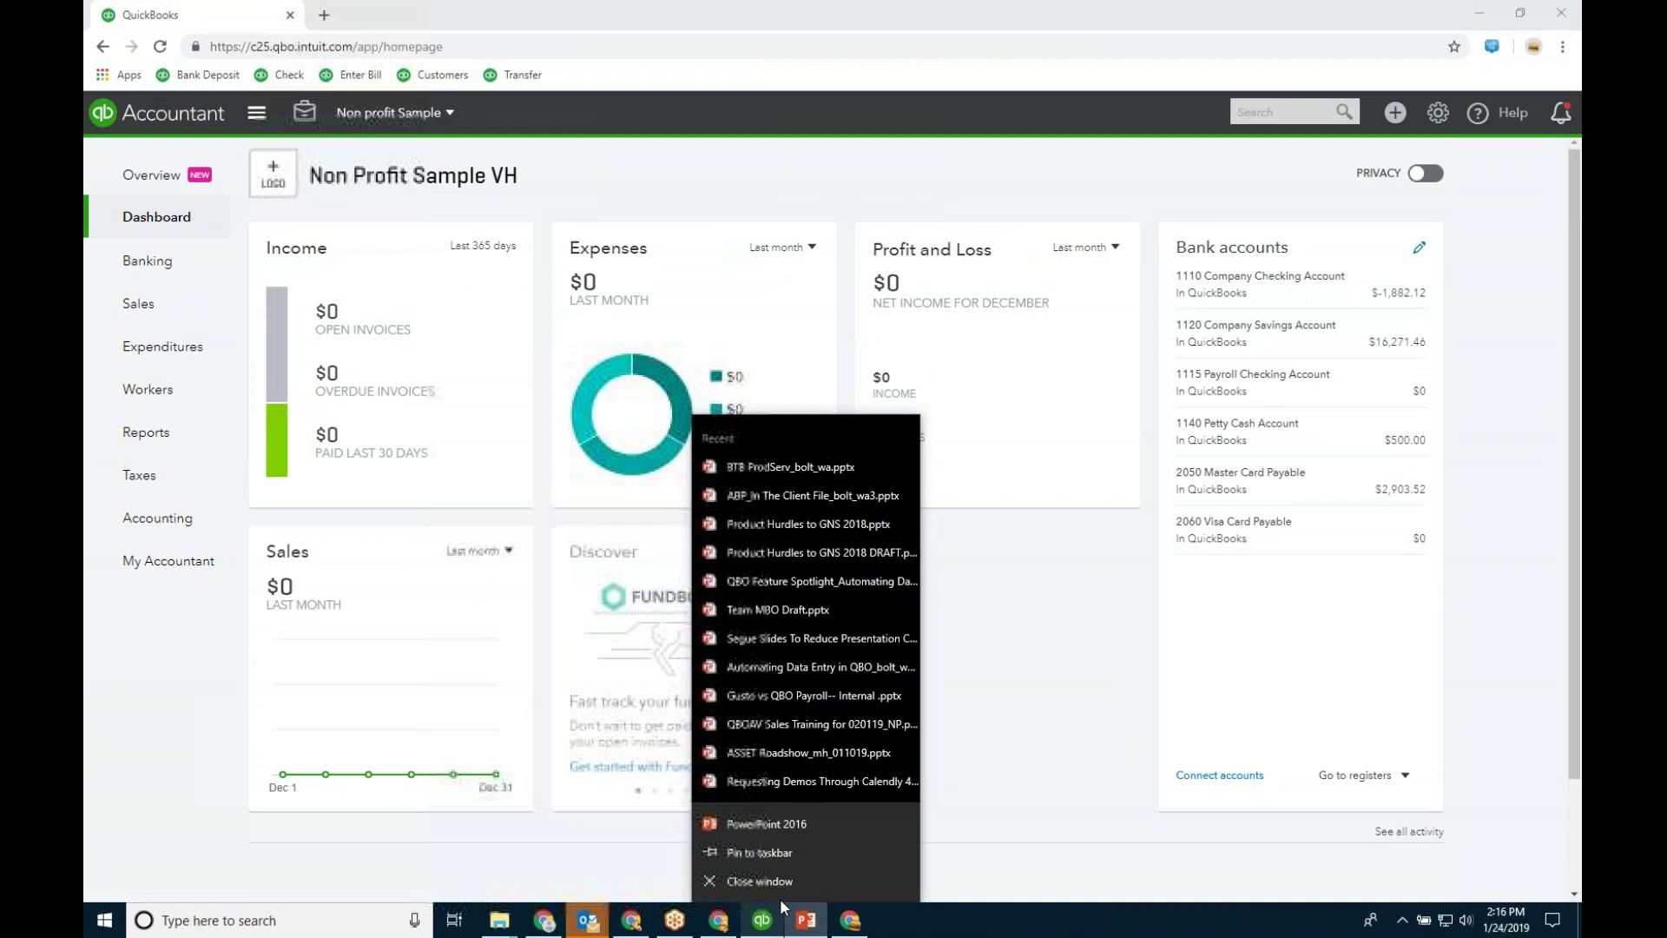
pyautogui.click(780, 883)
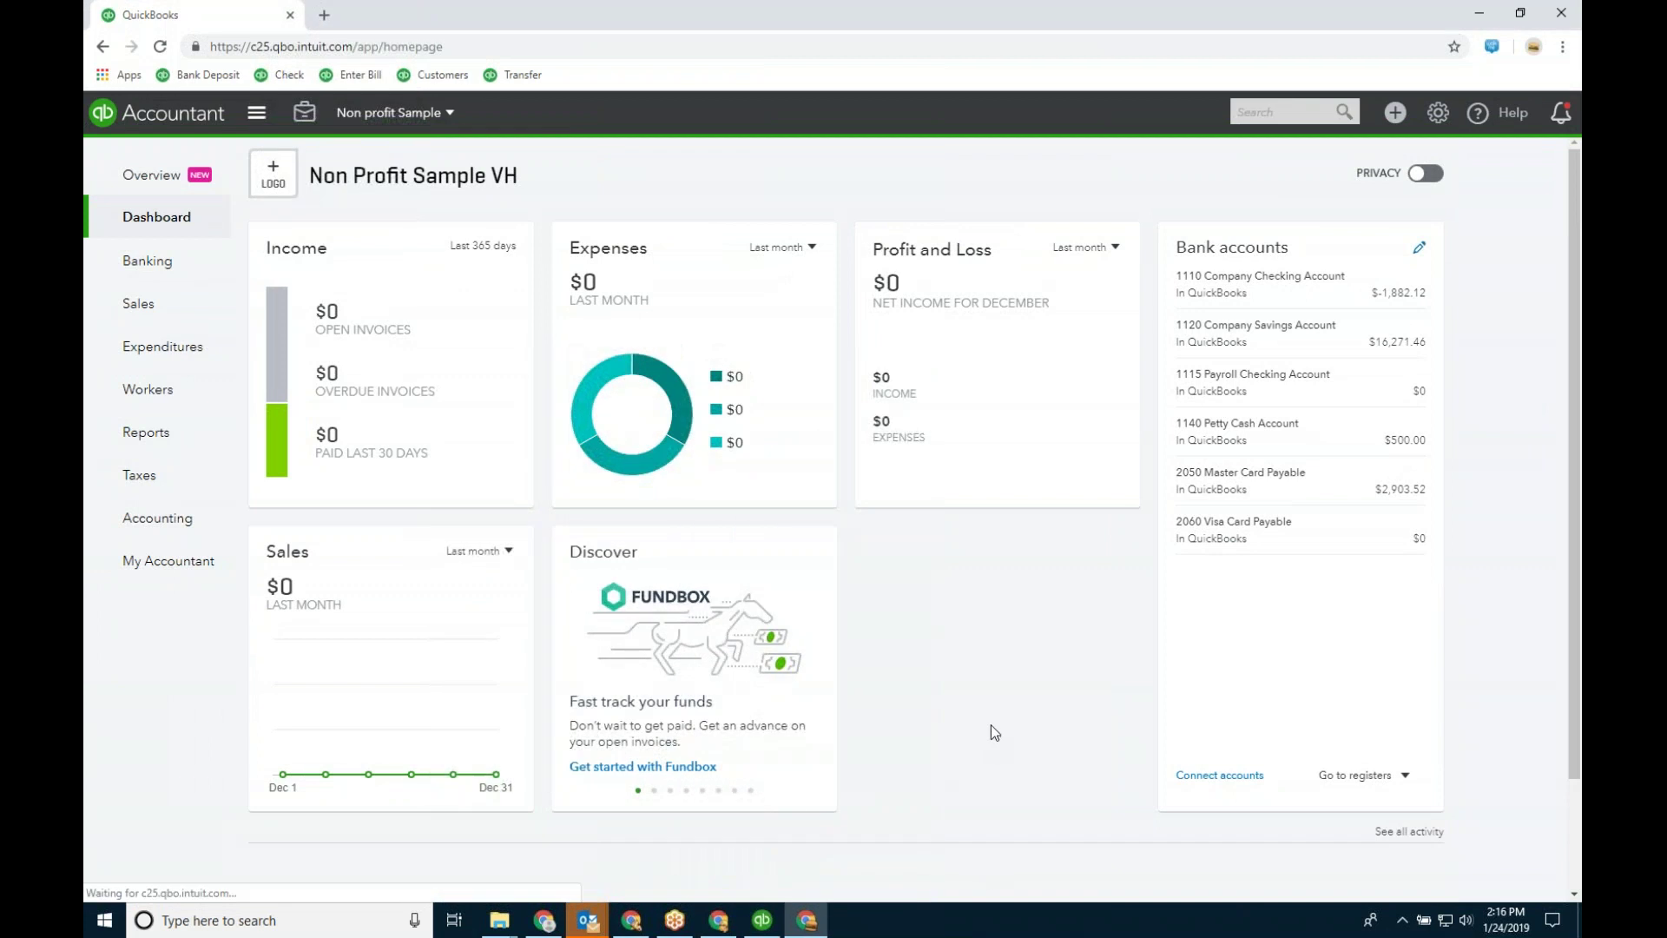
pyautogui.click(1438, 112)
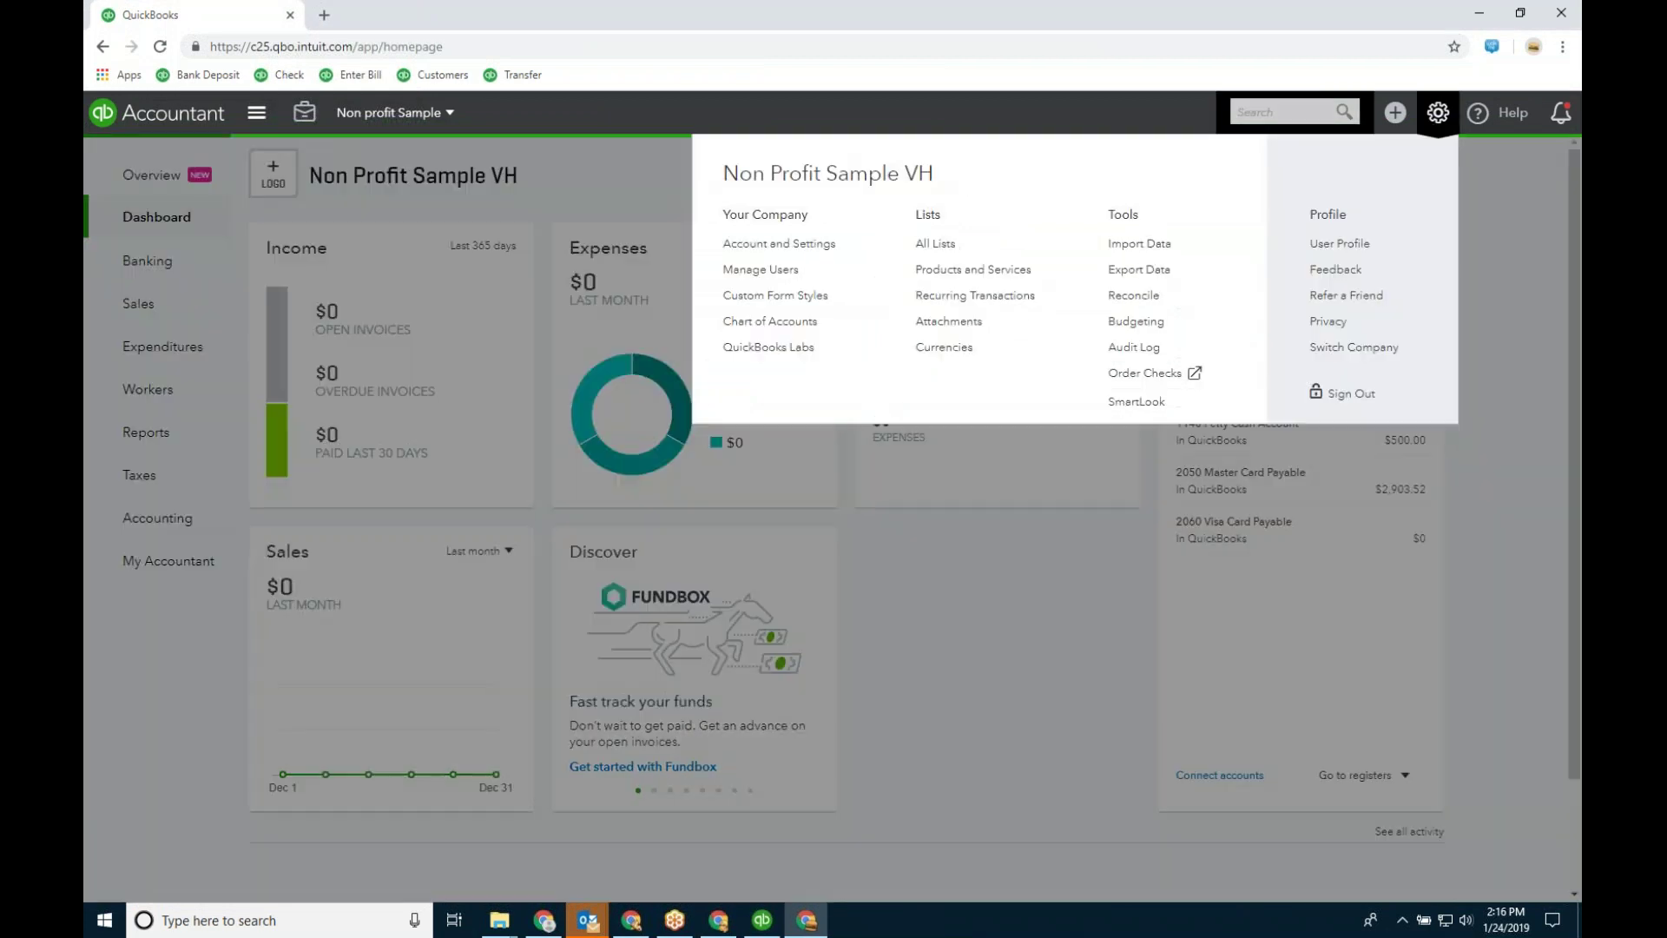
# Step: Change the Company type tax form to Nonprofit organization (Form 990), save, and close settings
pyautogui.click(832, 246)
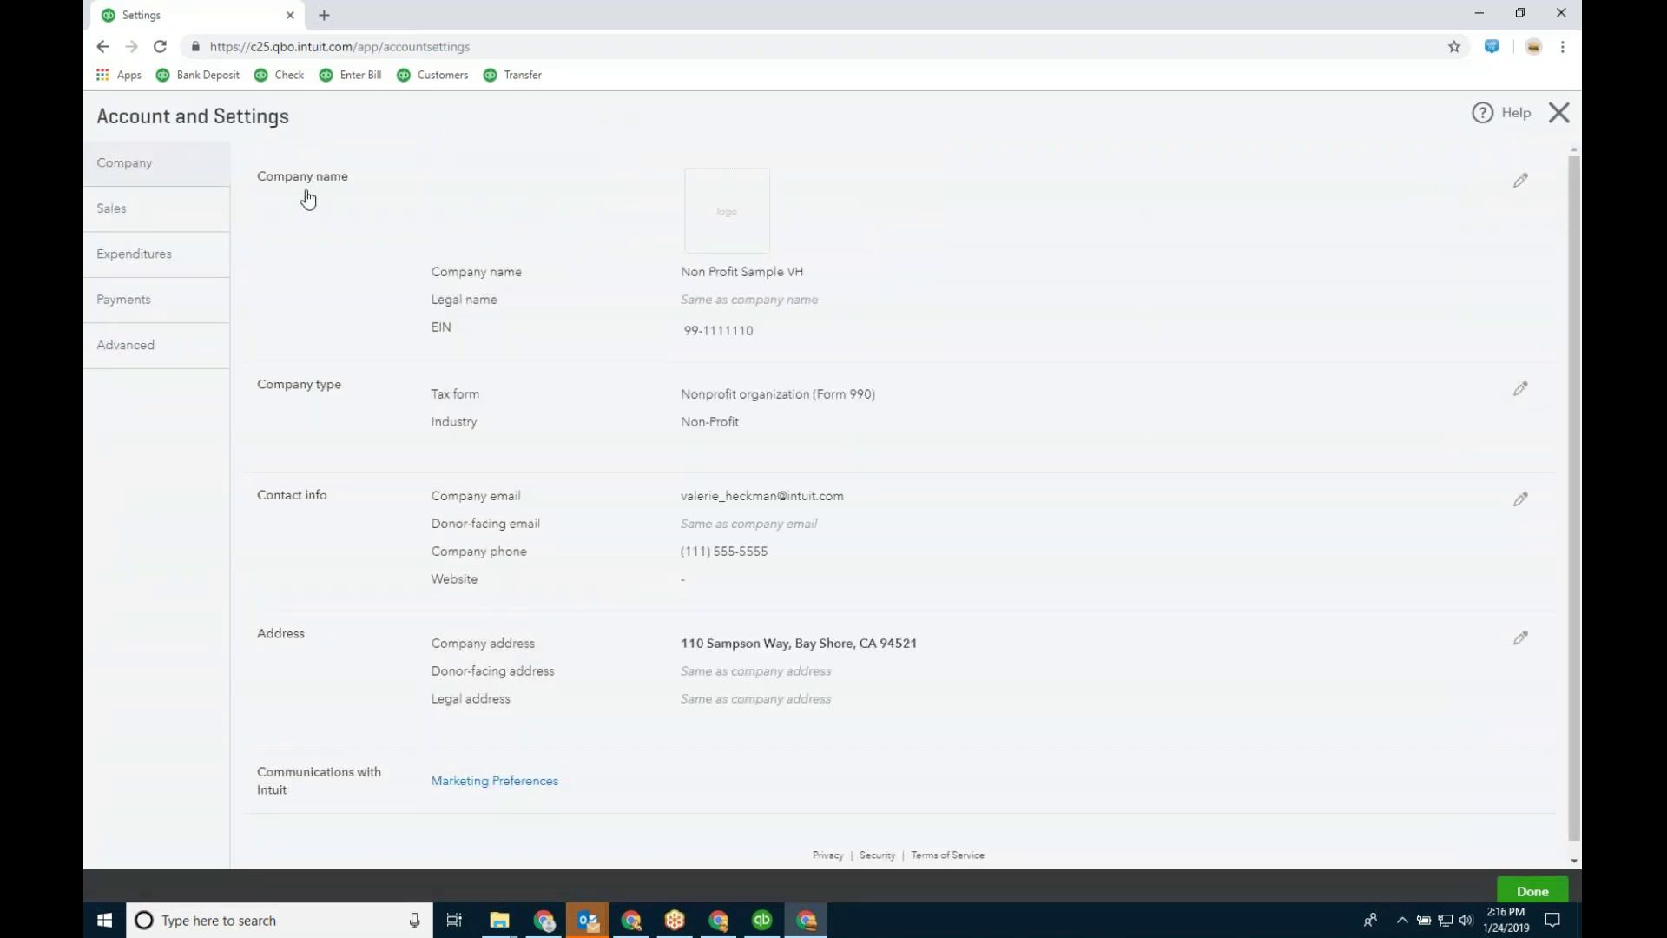
pyautogui.click(1059, 444)
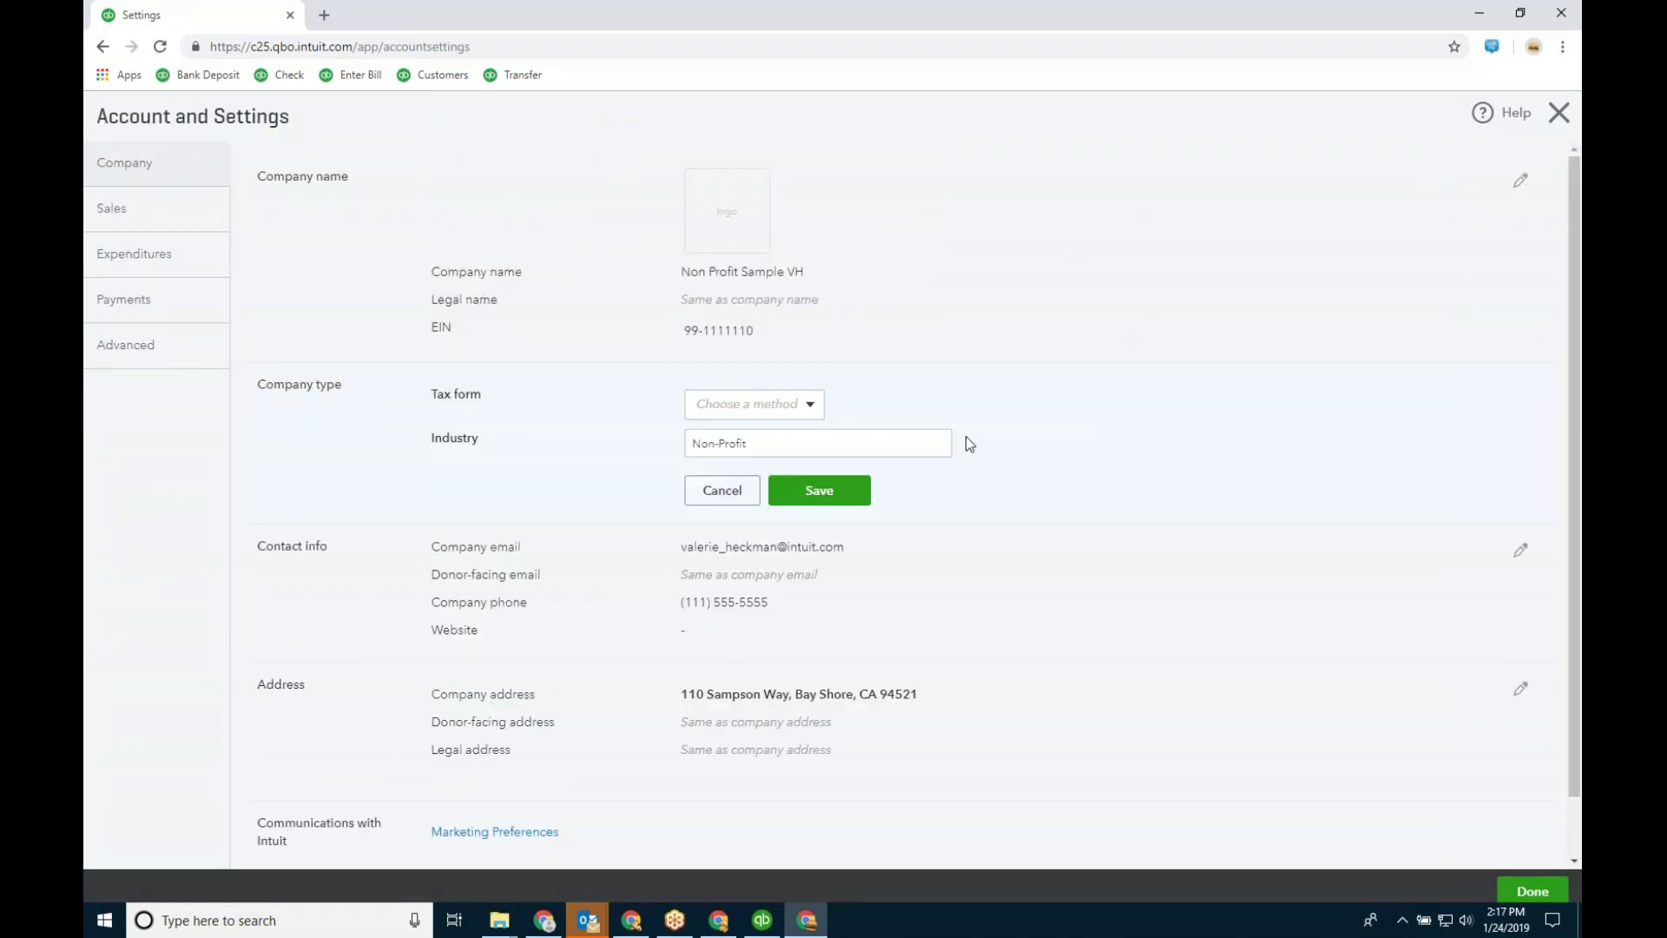
pyautogui.click(810, 406)
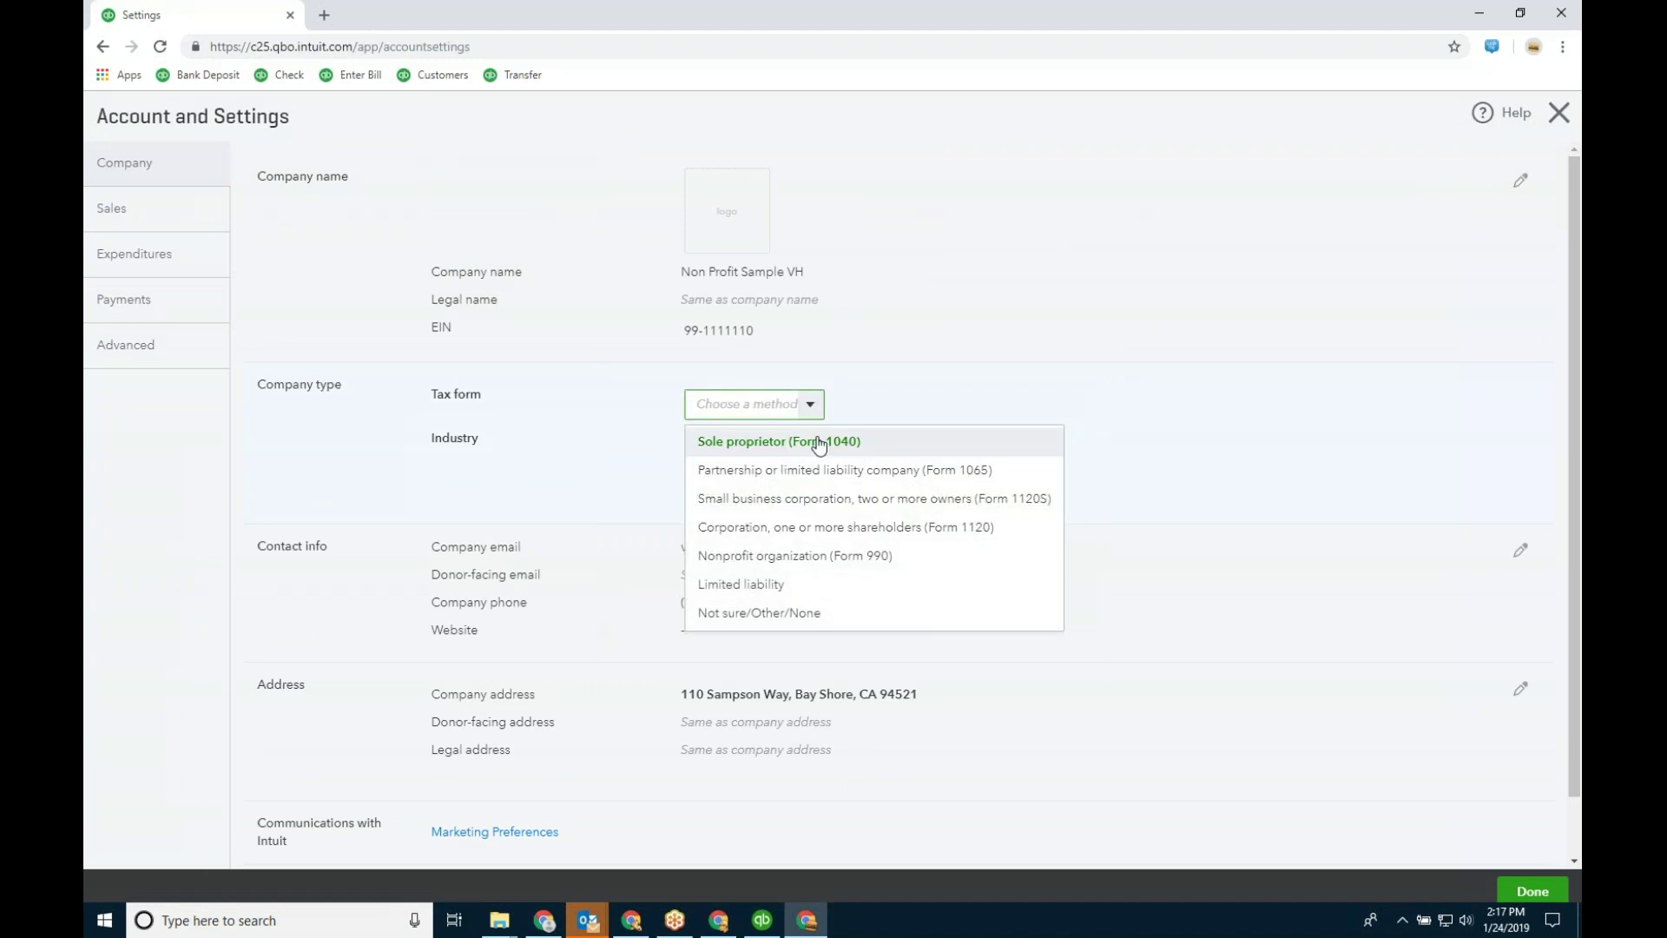
pyautogui.click(842, 557)
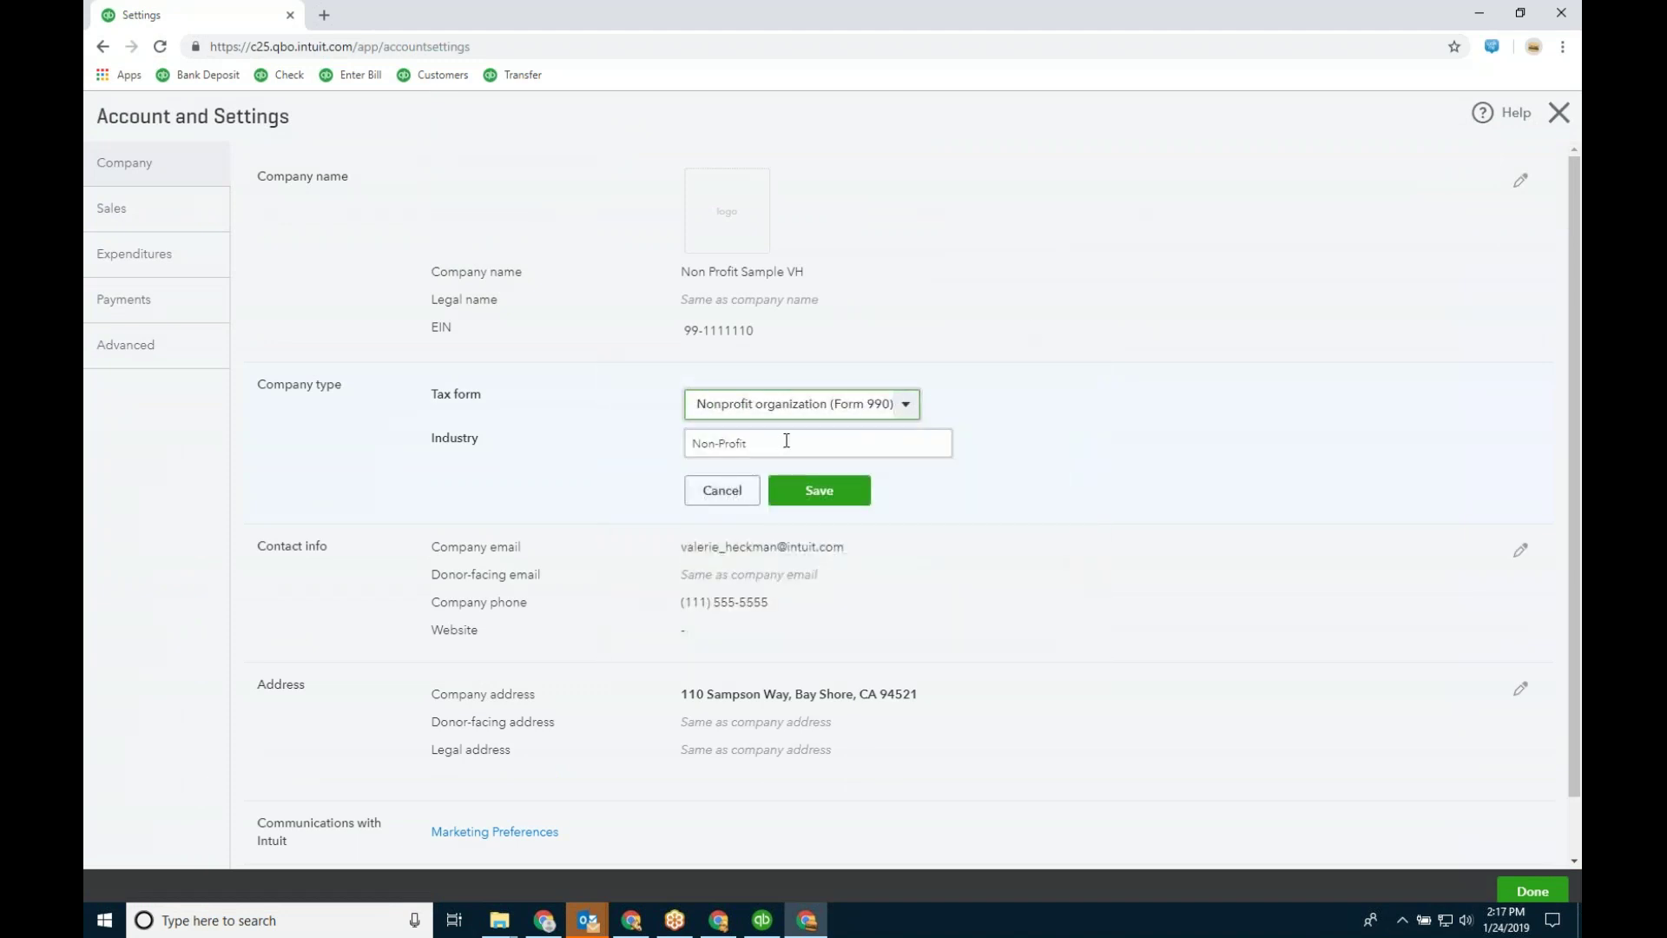
pyautogui.click(820, 492)
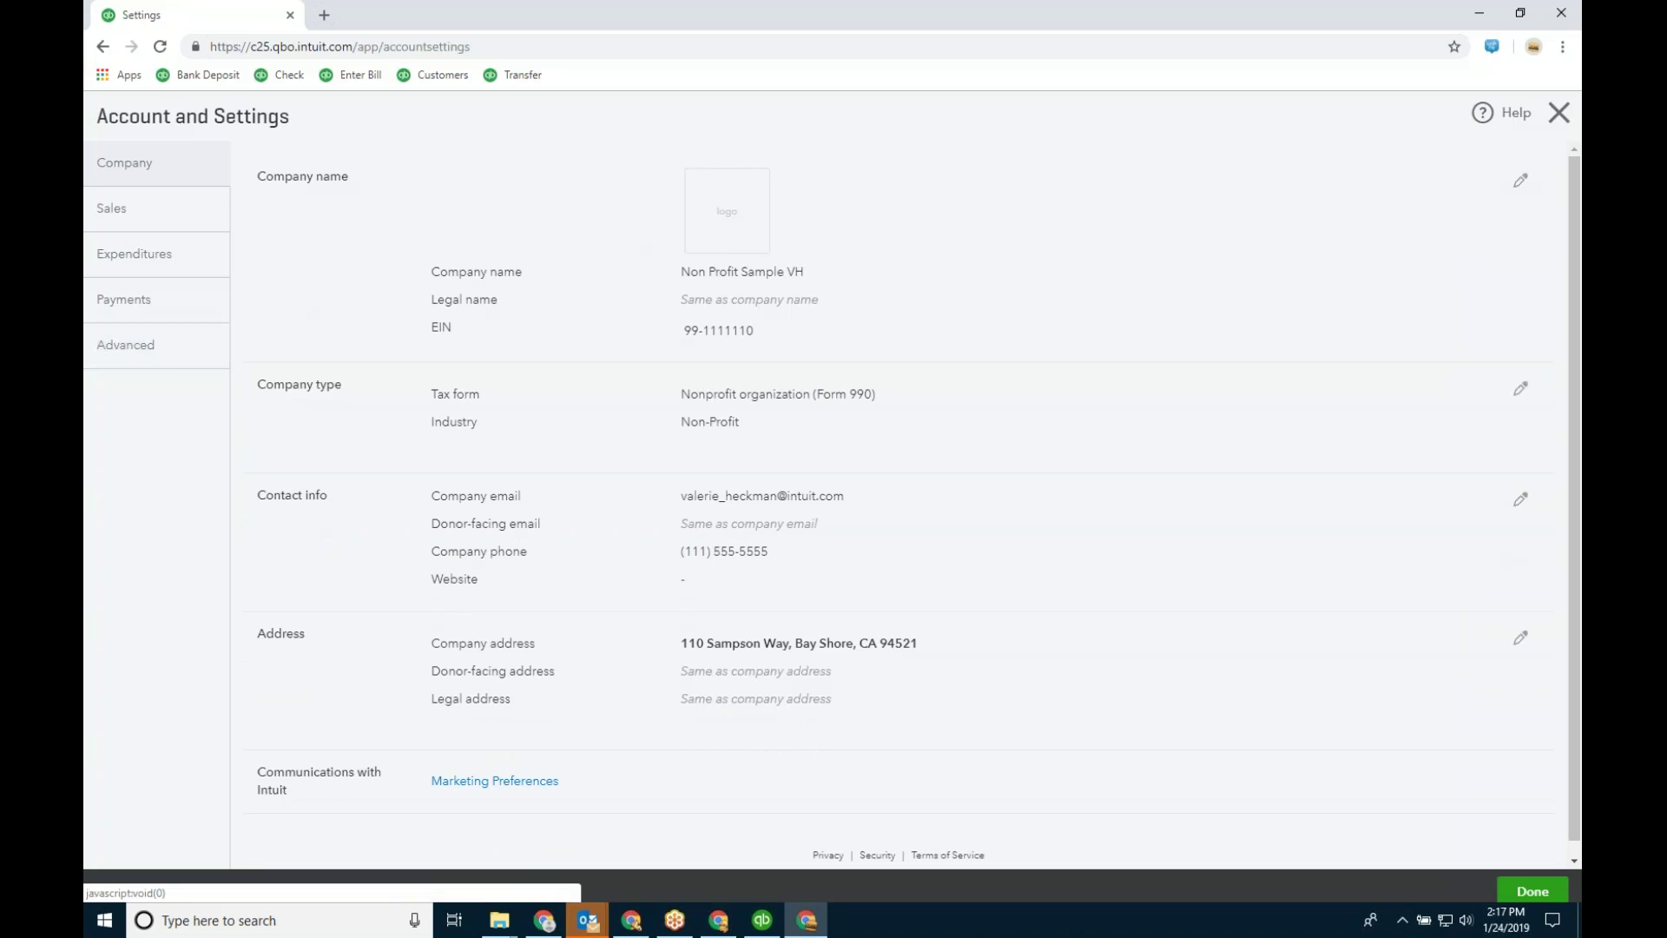
pyautogui.click(1533, 891)
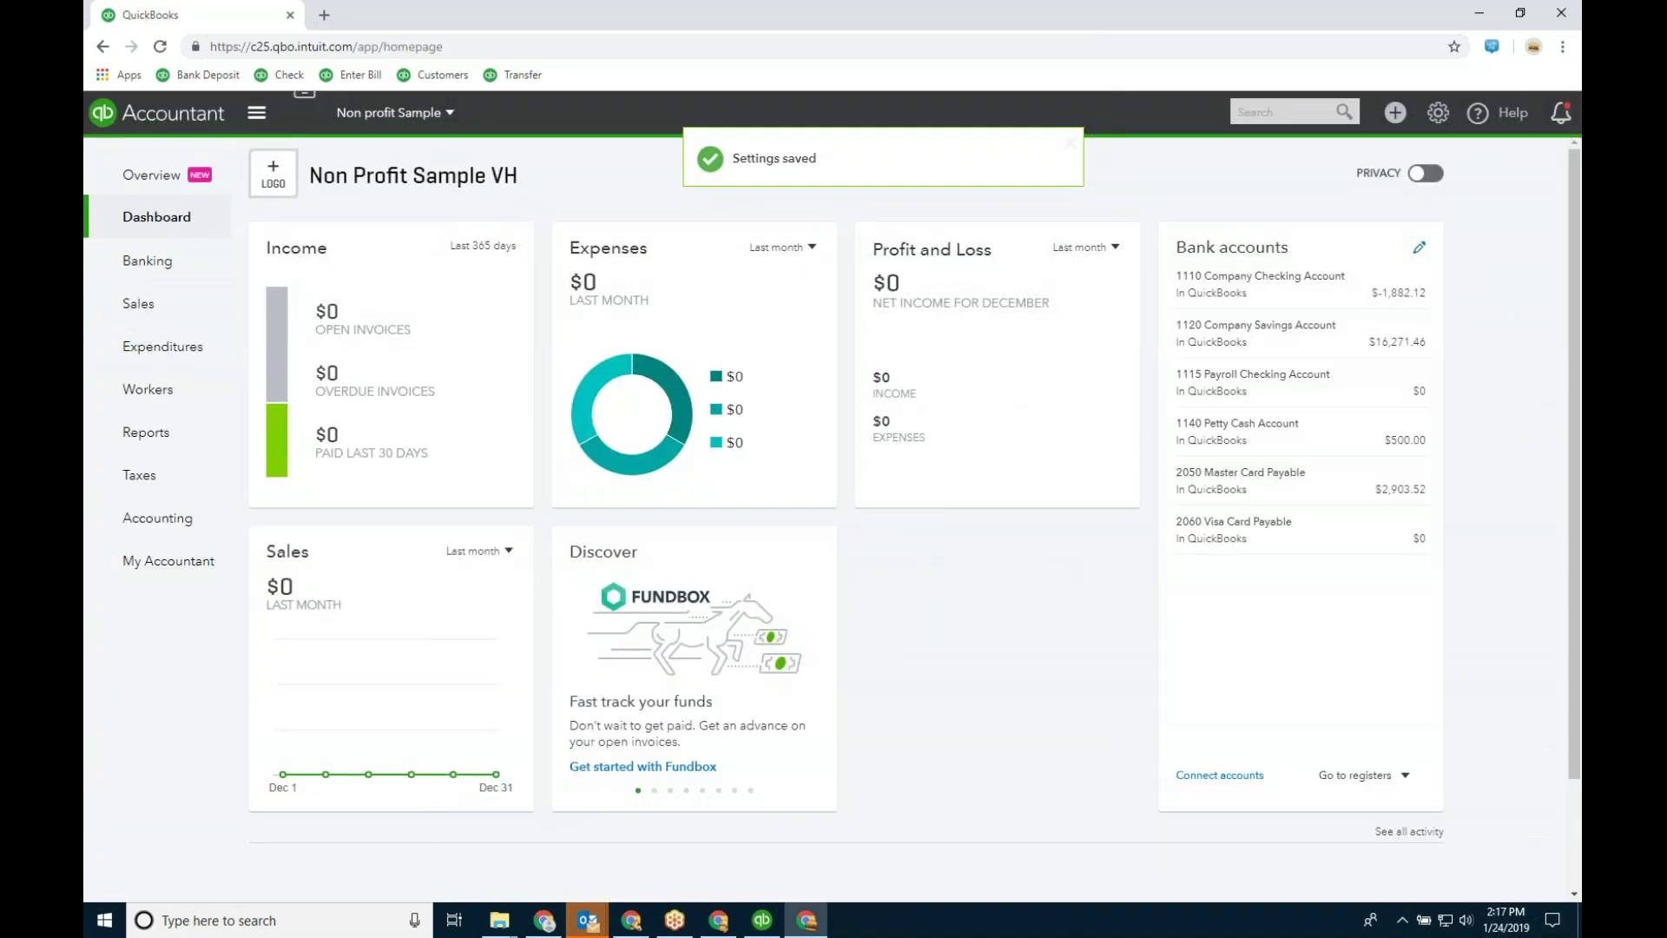
pyautogui.click(168, 435)
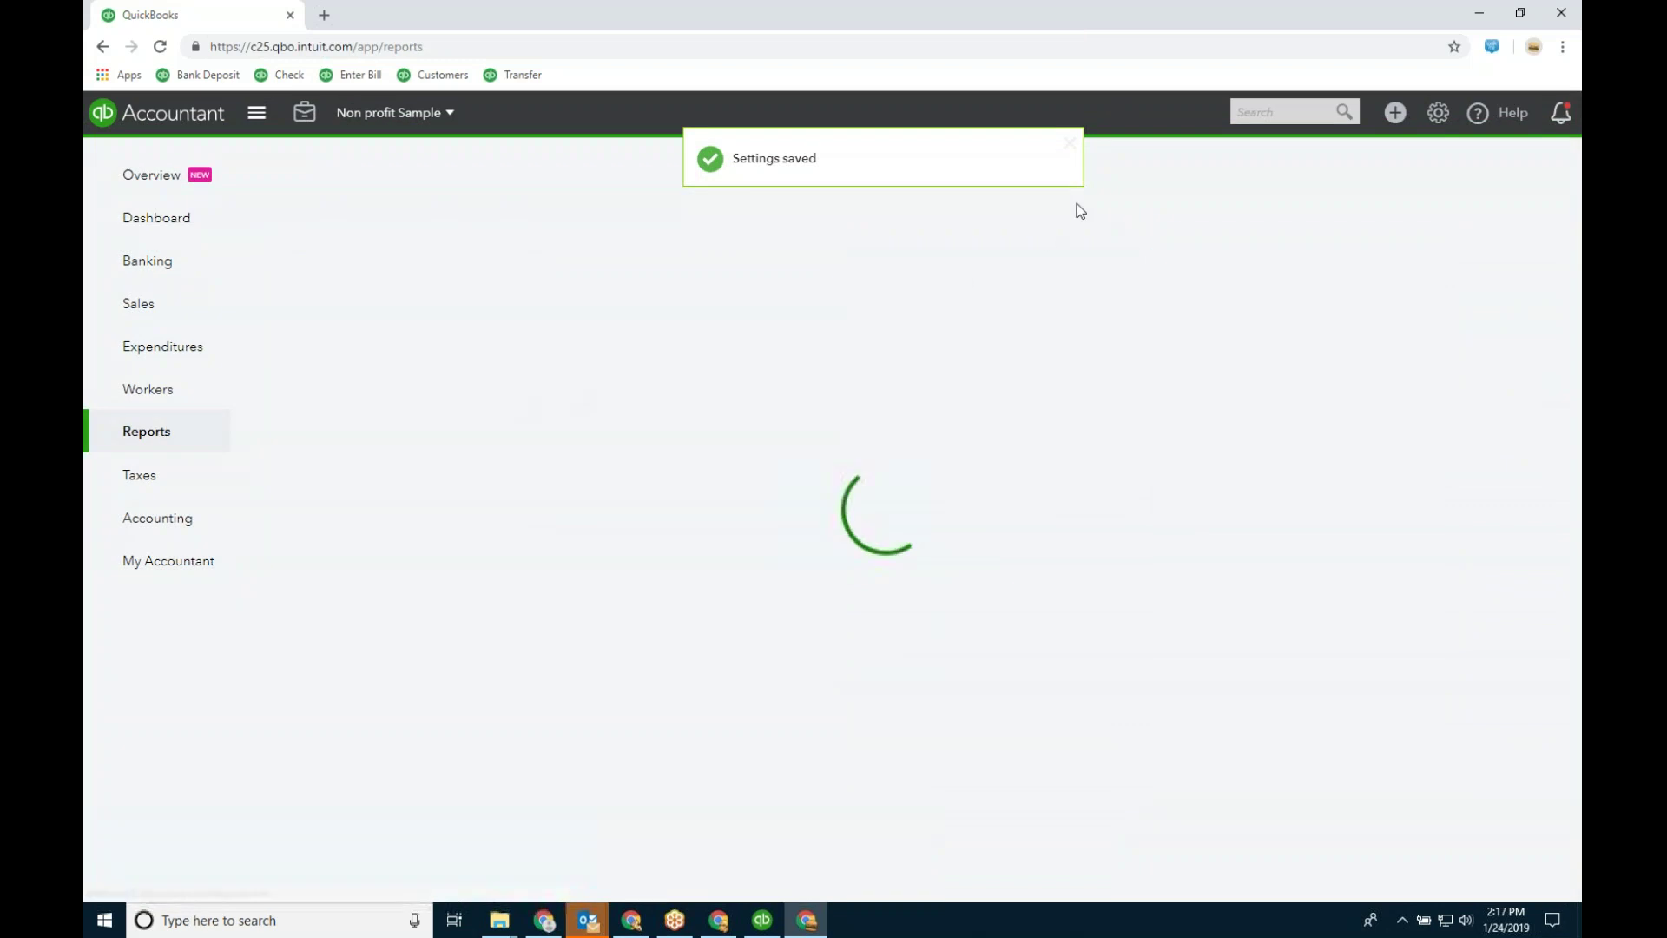
# Step: Open Statement of Activity by Month and run it with the All Dates period
pyautogui.scroll(-1, 1273, 362)
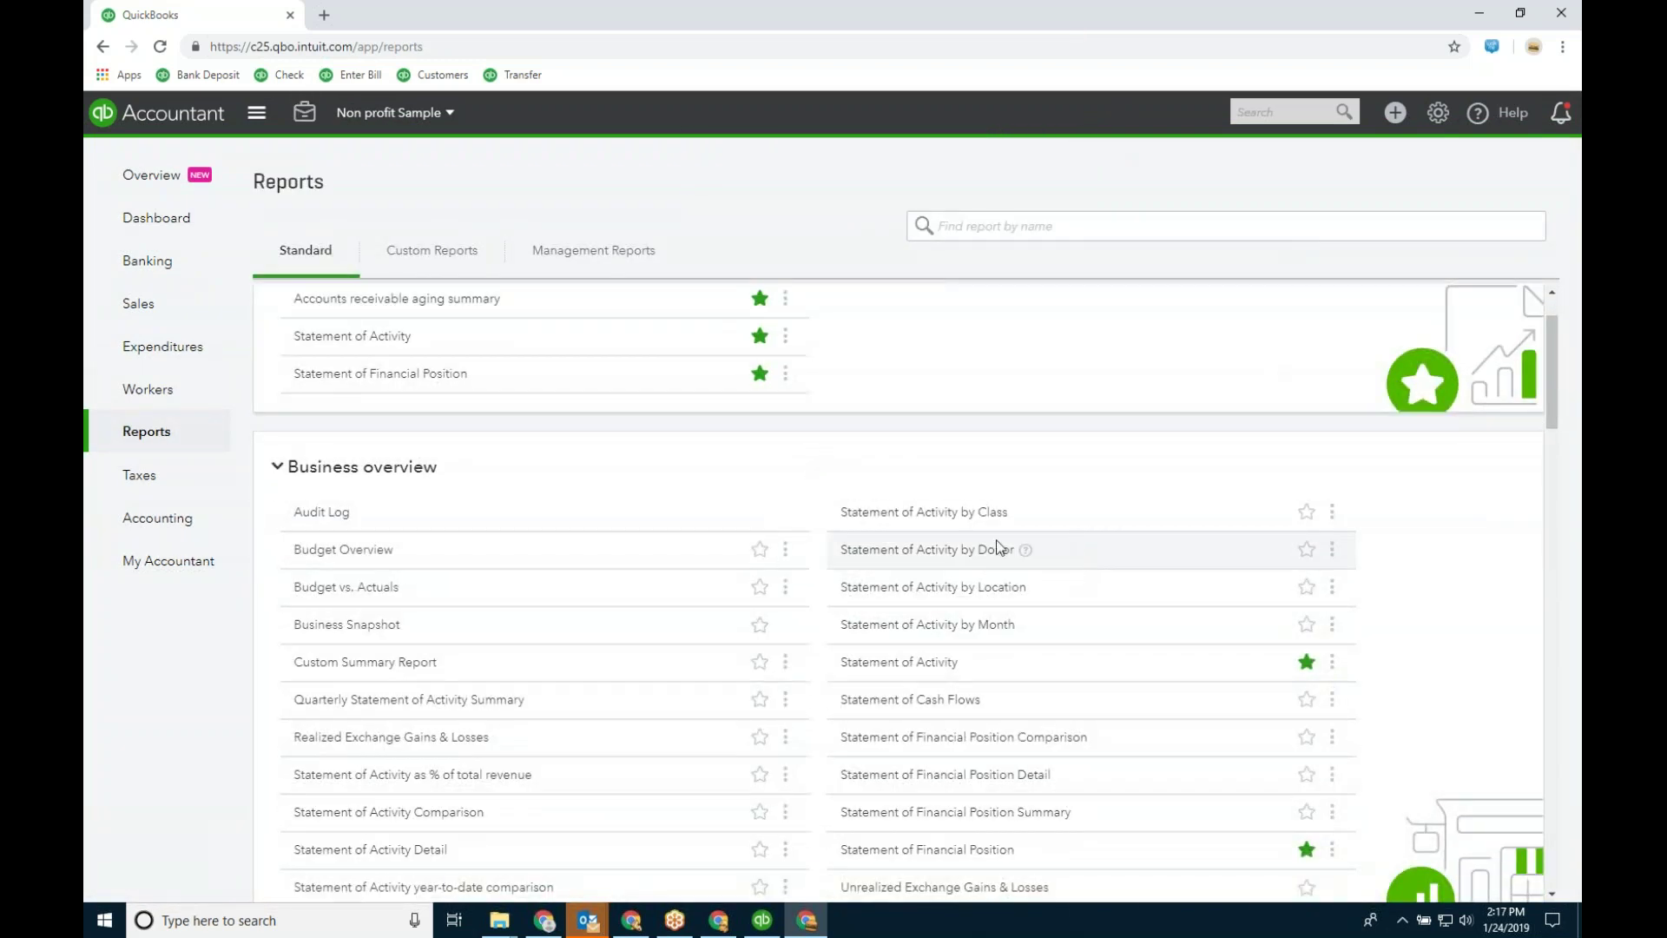
pyautogui.scroll(-1, 759, 547)
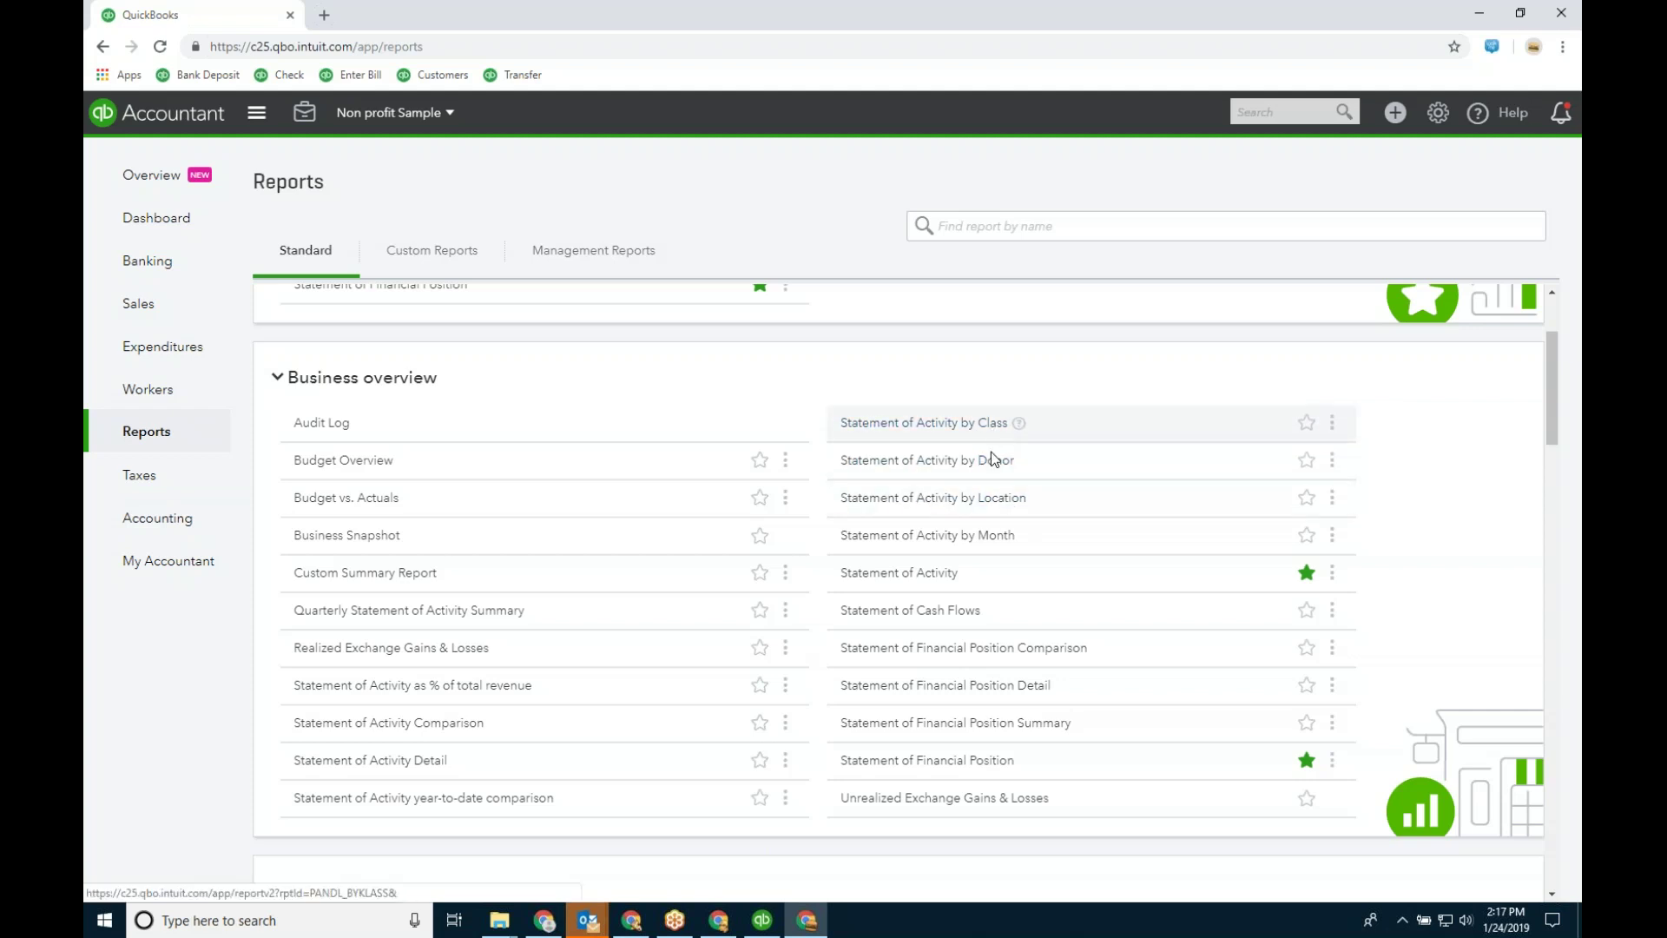
pyautogui.click(990, 538)
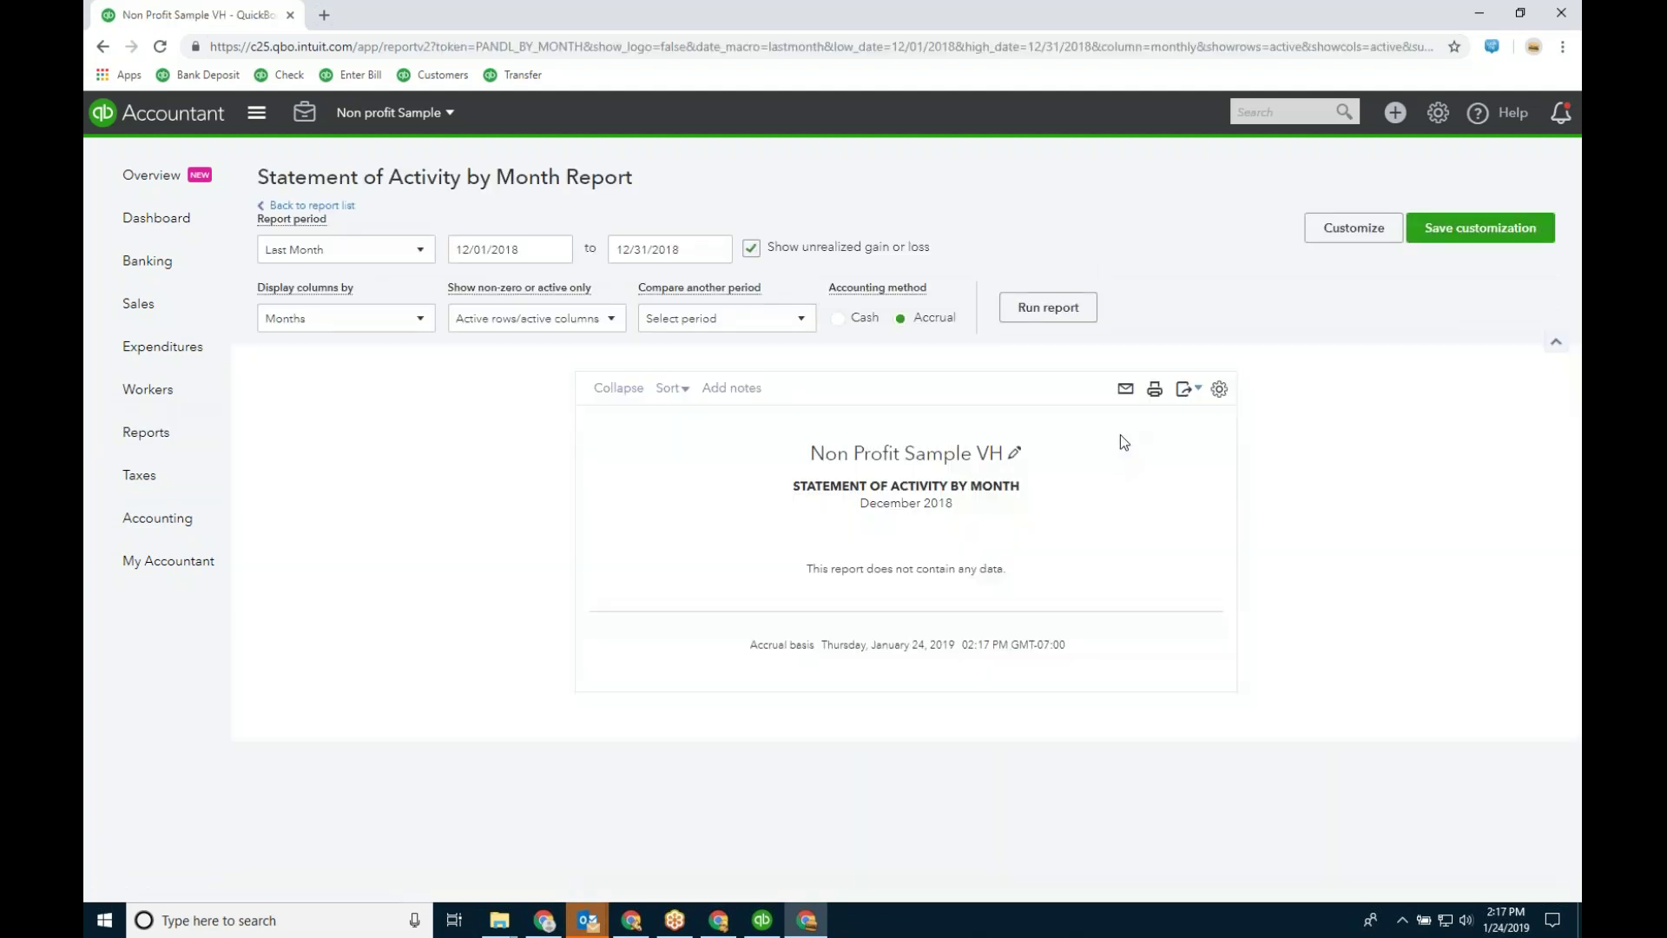
pyautogui.click(419, 250)
pyautogui.moveTo(430, 388); pyautogui.dragTo(439, 276)
pyautogui.click(291, 274)
pyautogui.click(1048, 307)
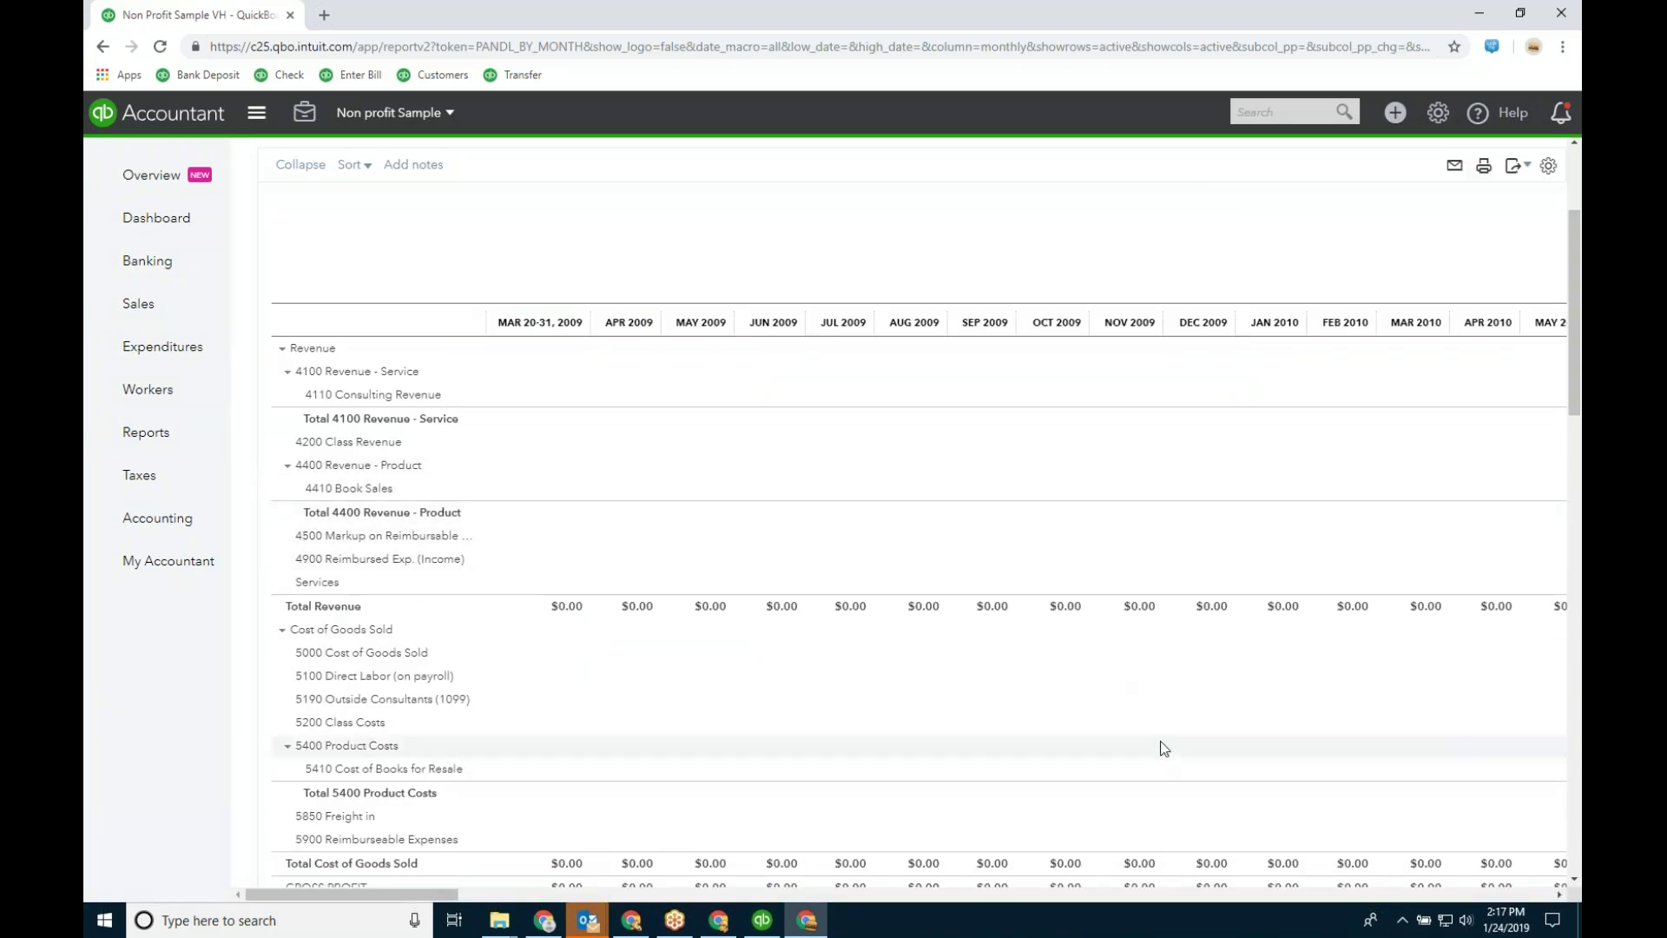
# Step: Rerun the report showing only non-zero rows and non-zero columns
pyautogui.scroll(-3, 1157, 736)
pyautogui.scroll(6, 799, 391)
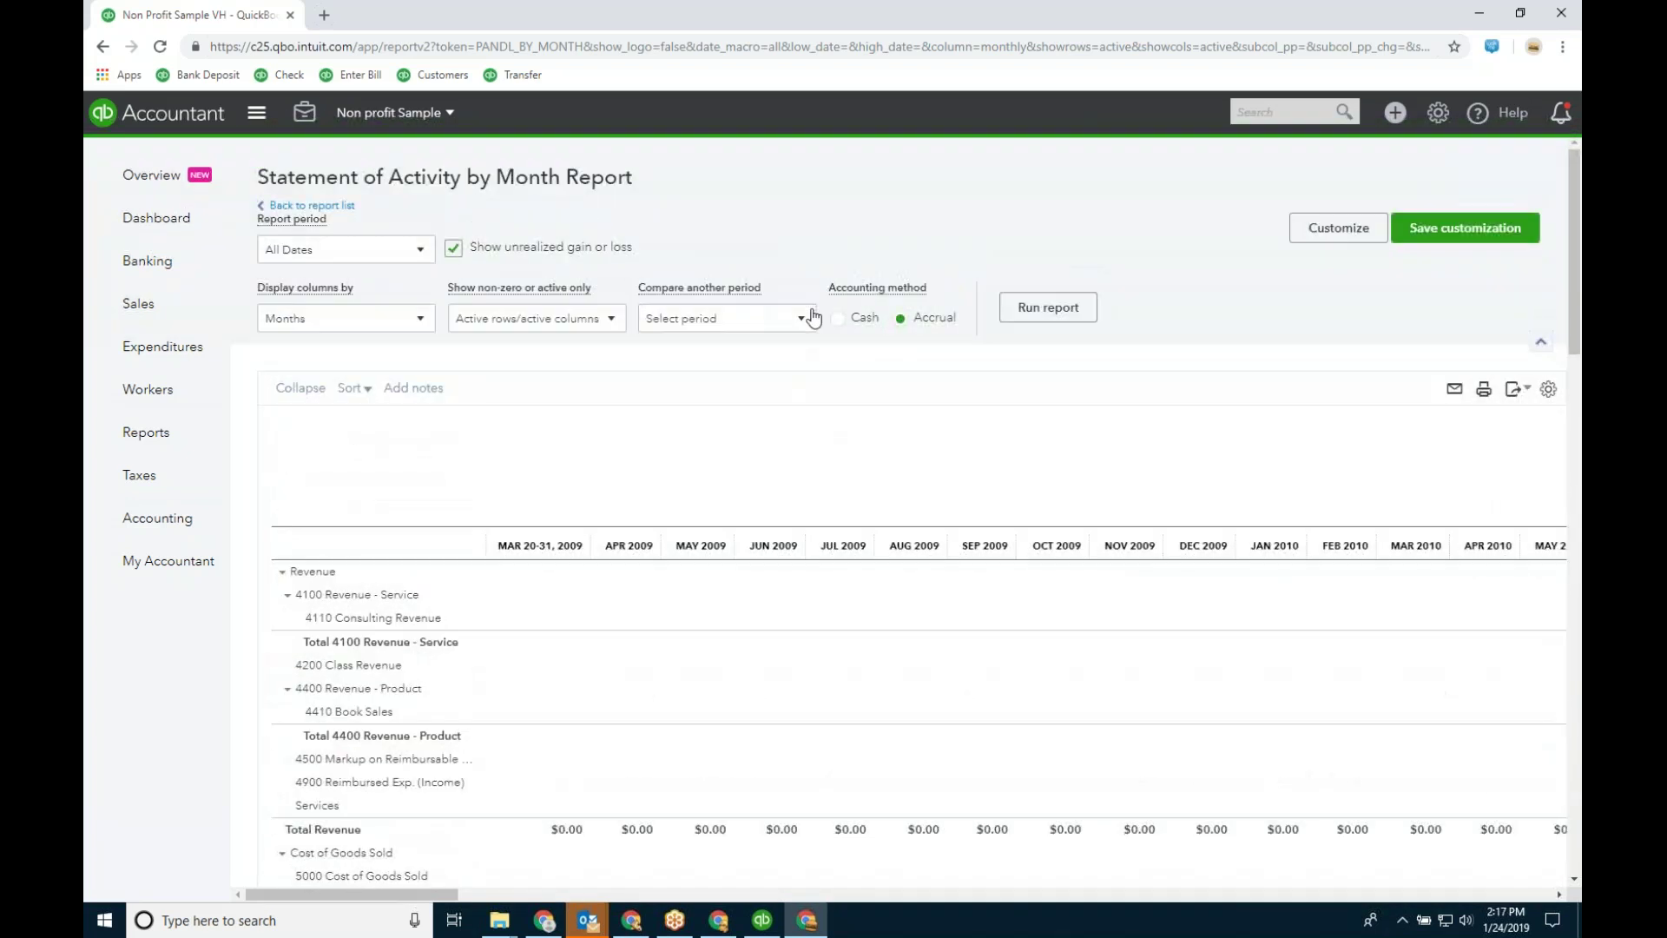
pyautogui.click(612, 321)
pyautogui.click(474, 440)
pyautogui.click(472, 536)
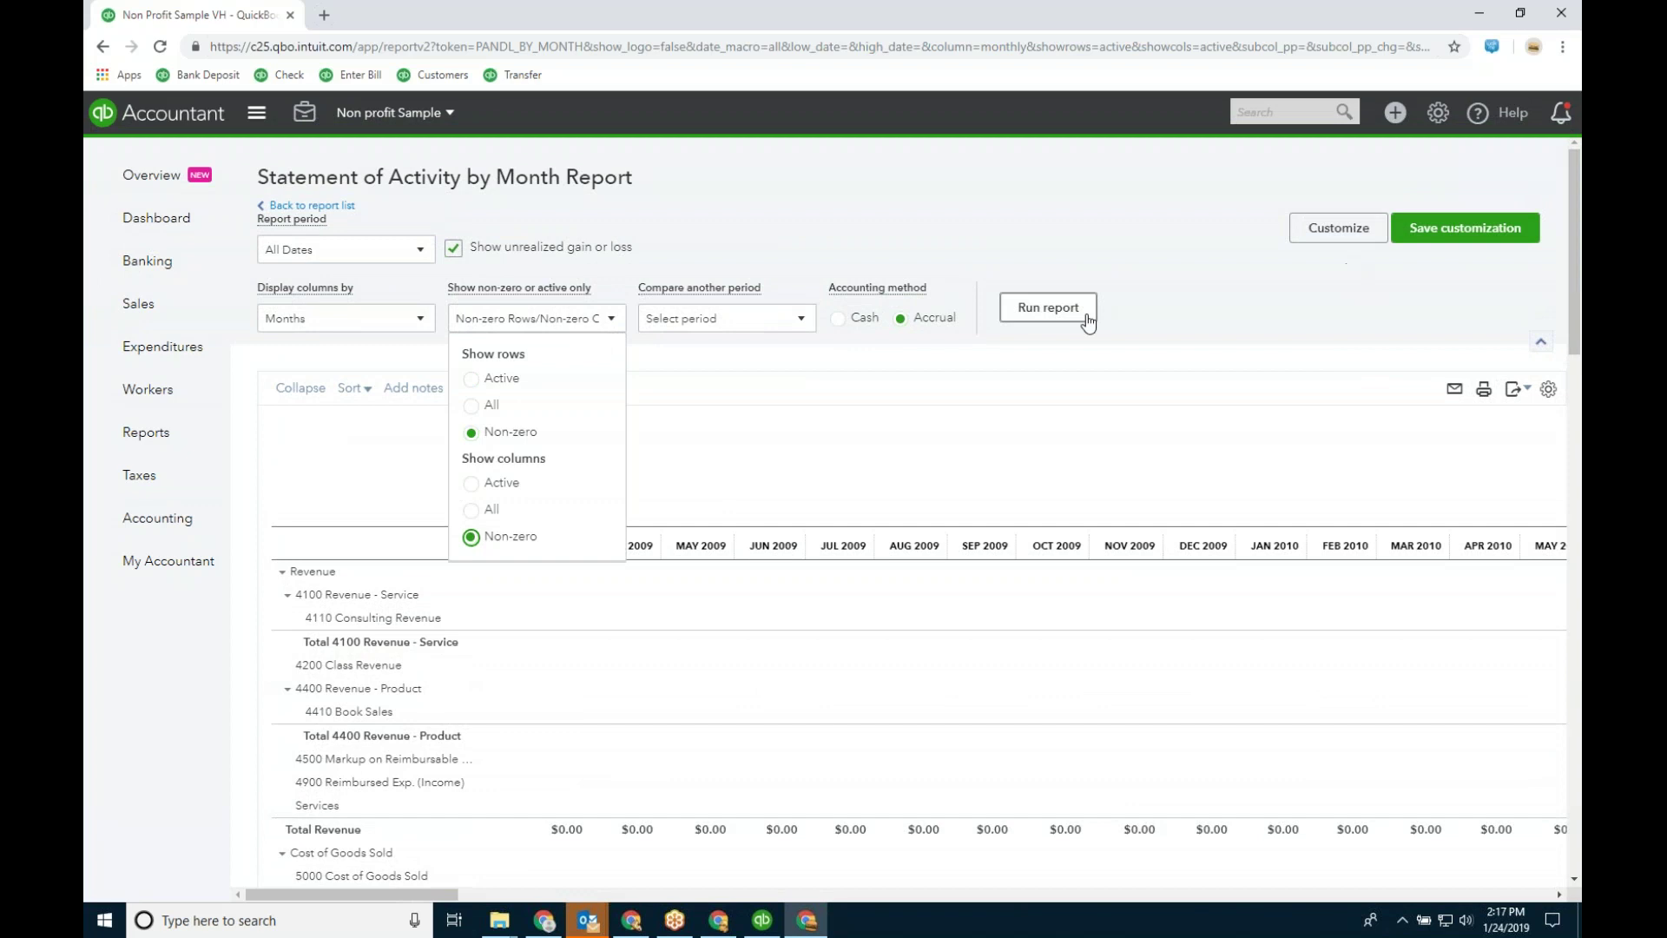
pyautogui.click(1051, 309)
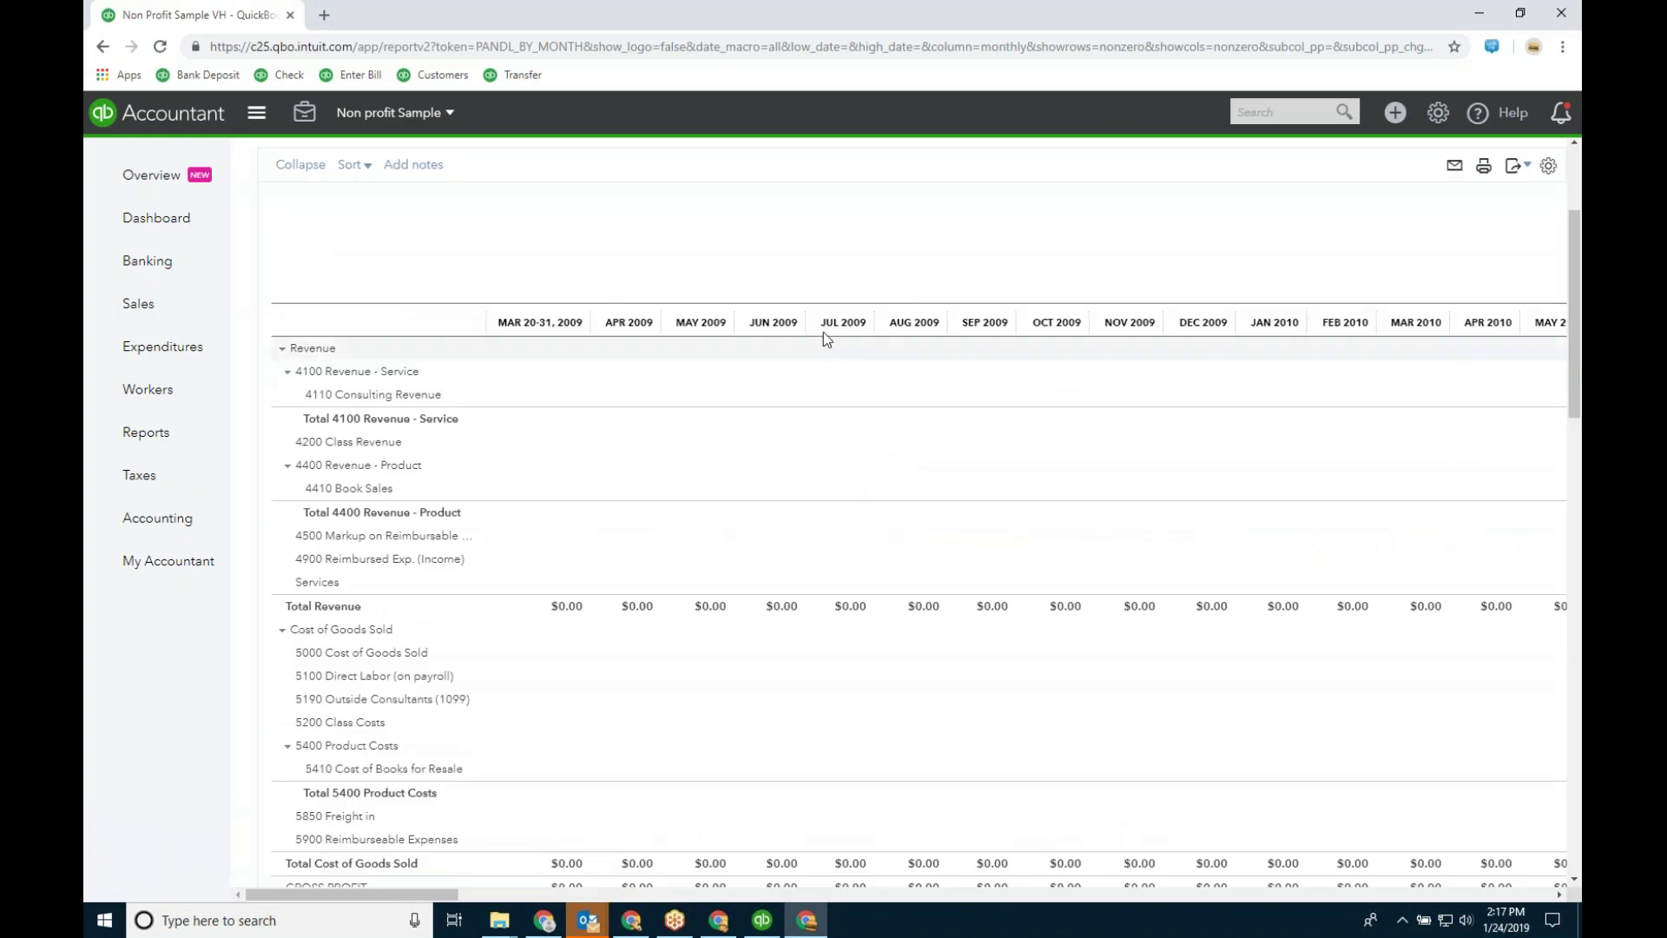
# Step: Set the period to Last Year with start date 01/01/2017 and rerun the report
pyautogui.scroll(3, 886, 336)
pyautogui.click(390, 252)
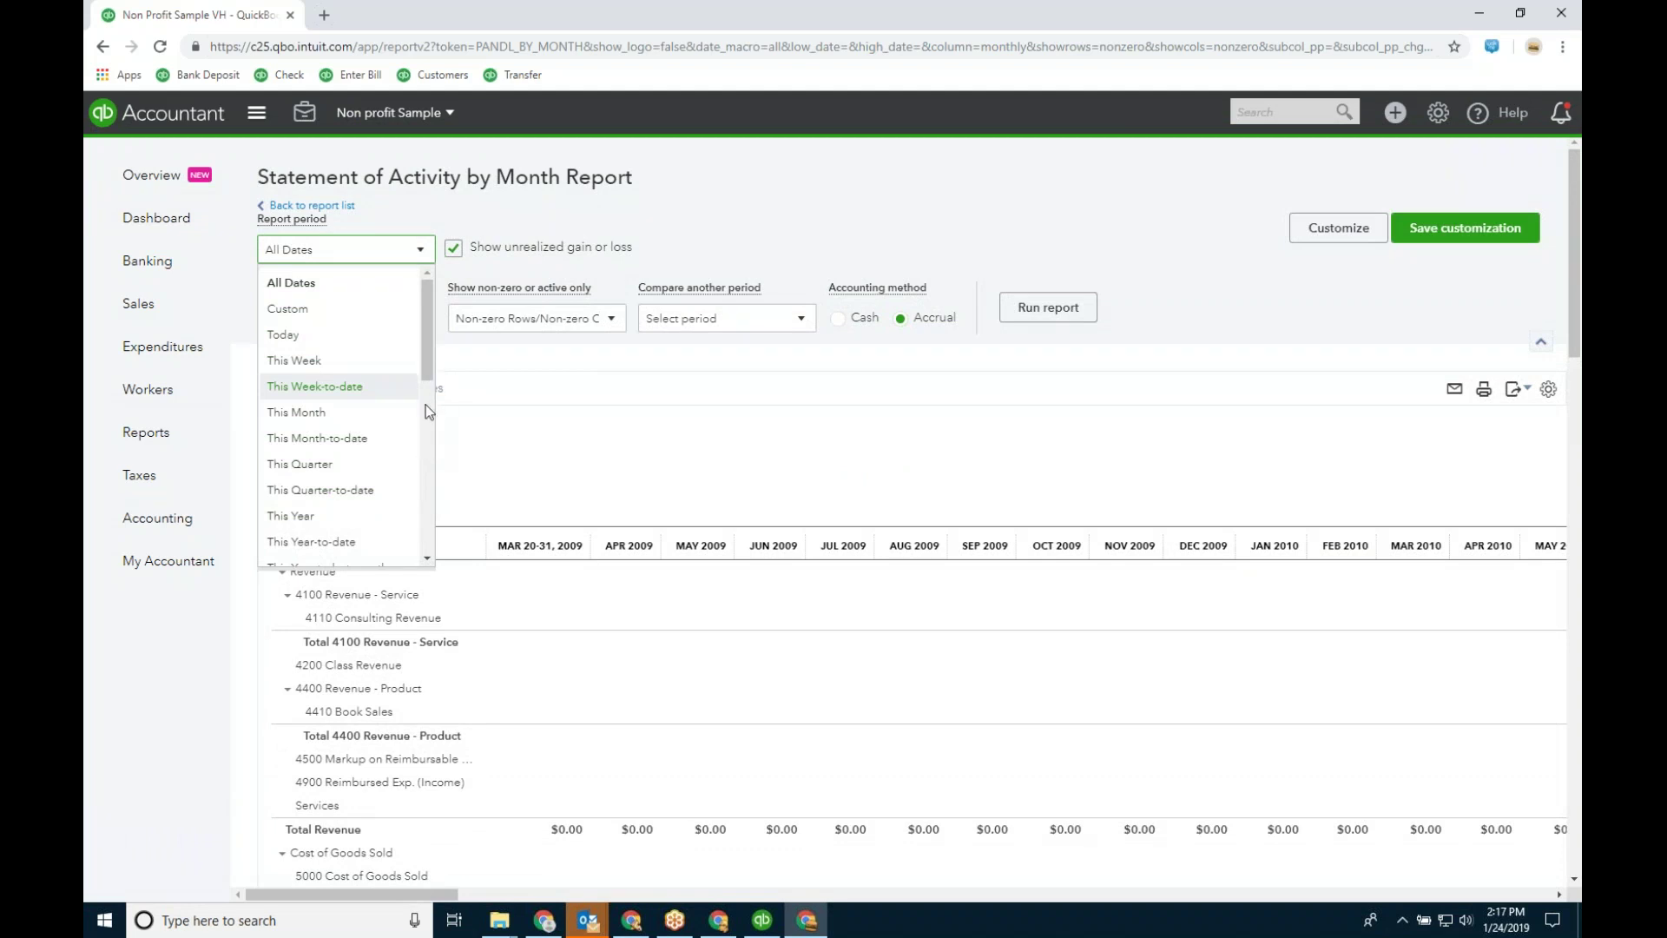
pyautogui.click(401, 250)
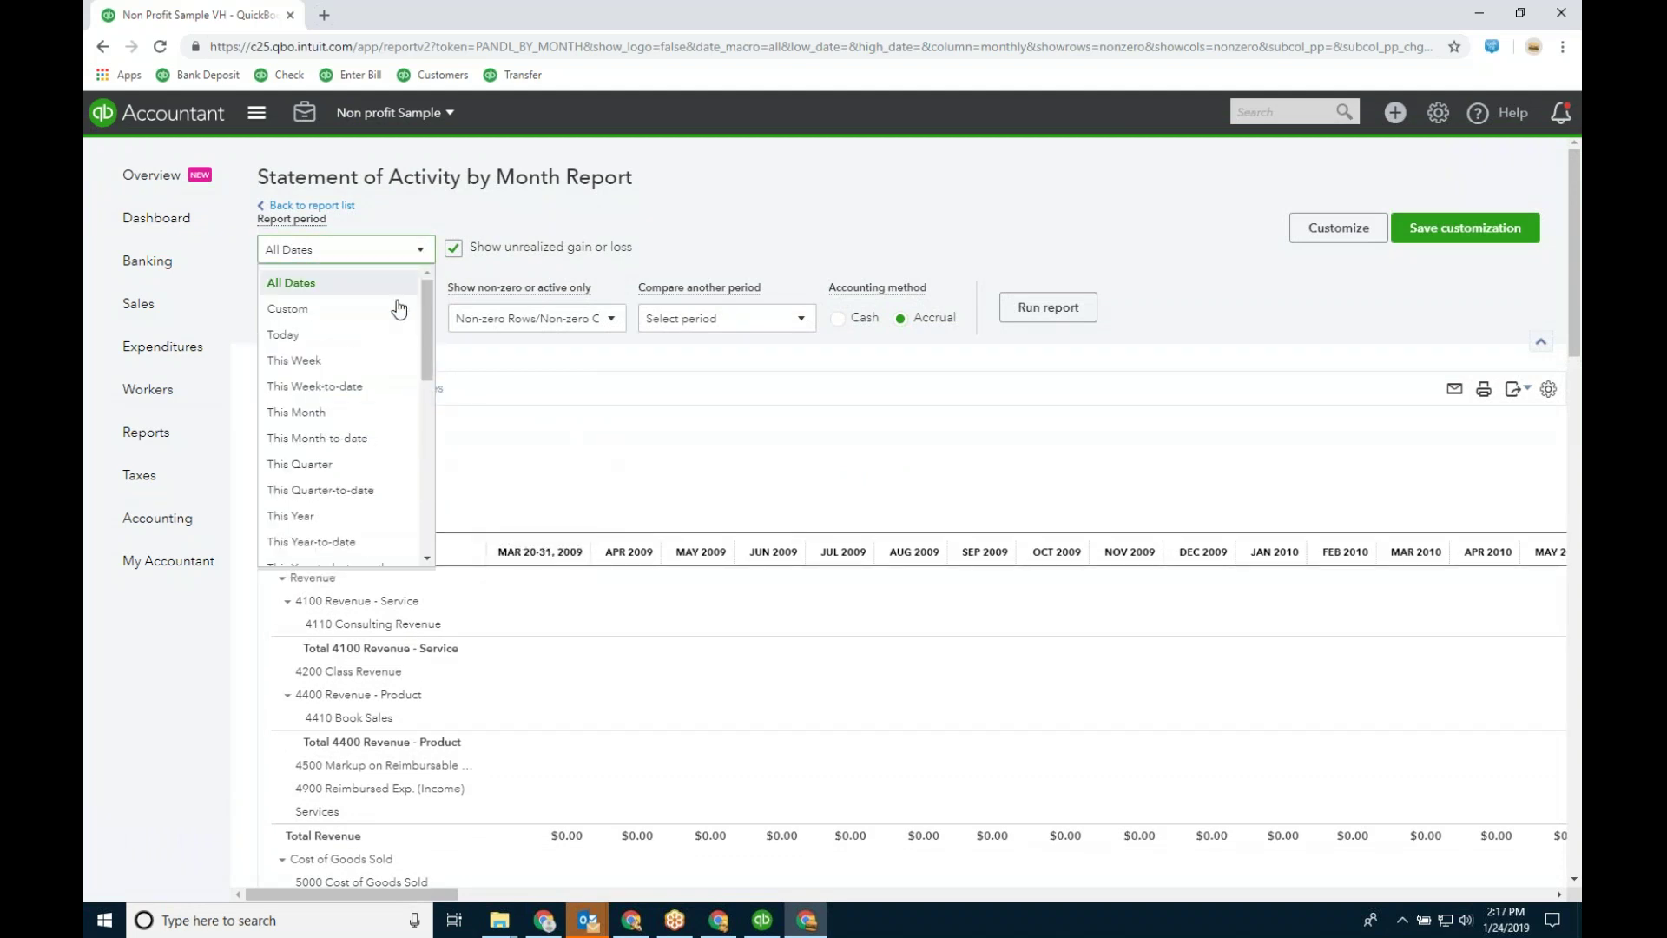
pyautogui.moveTo(434, 365); pyautogui.dragTo(435, 464)
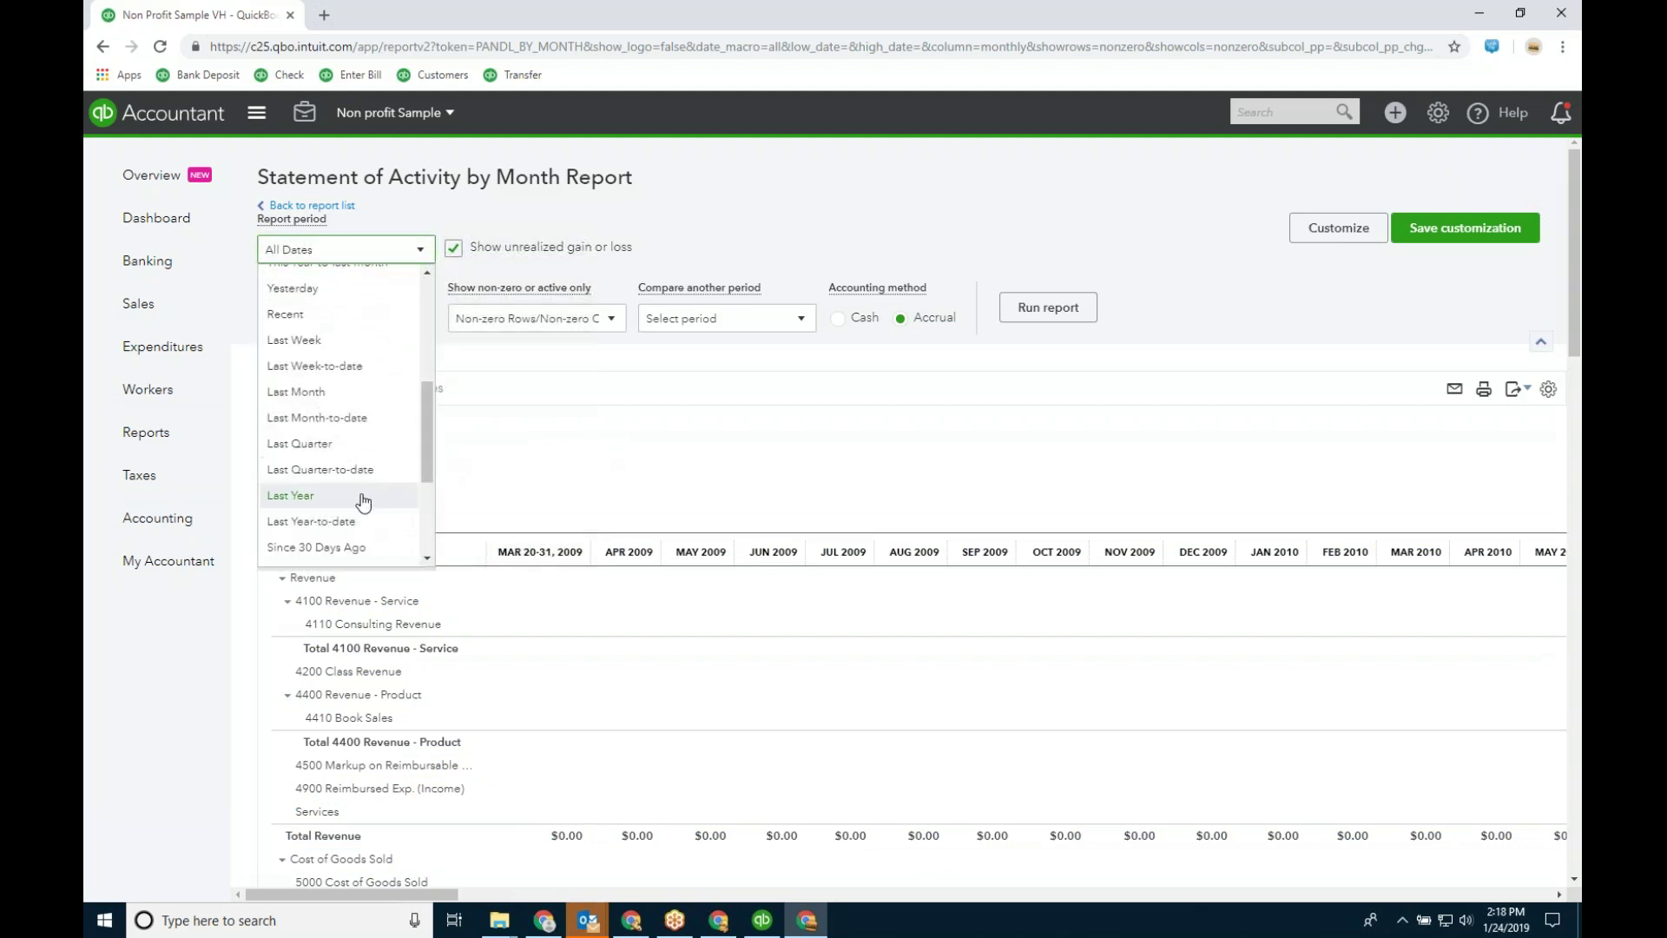
pyautogui.click(363, 502)
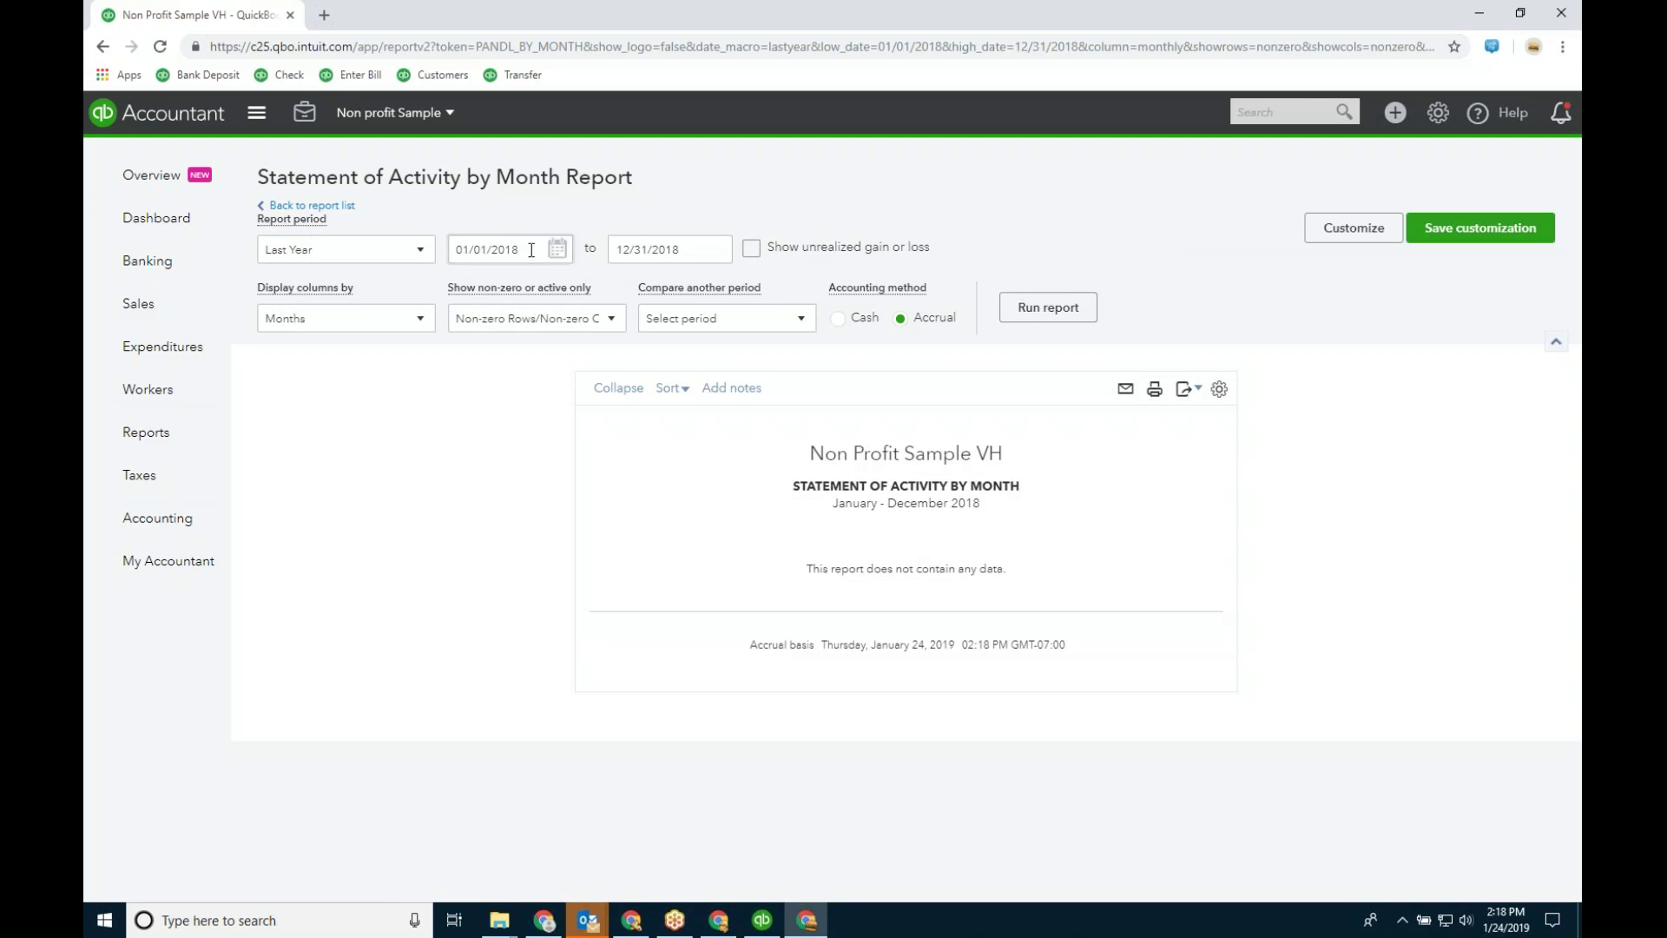
pyautogui.click(559, 254)
pyautogui.write('1/01/2017')
pyautogui.press('Tab')
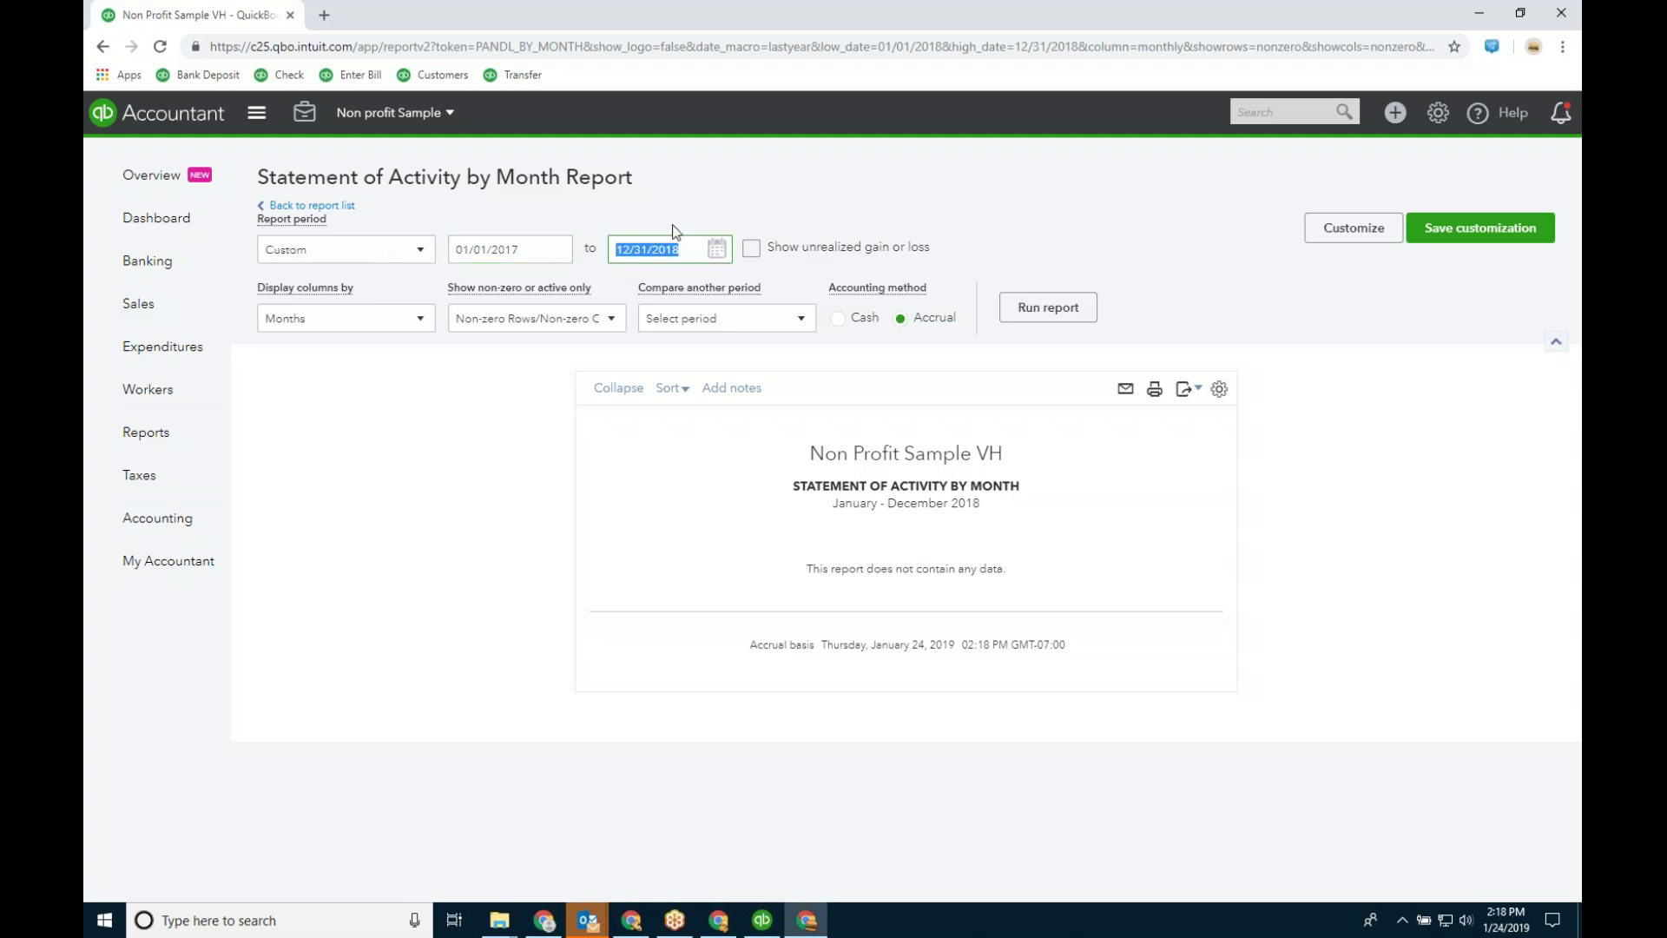
pyautogui.click(1051, 309)
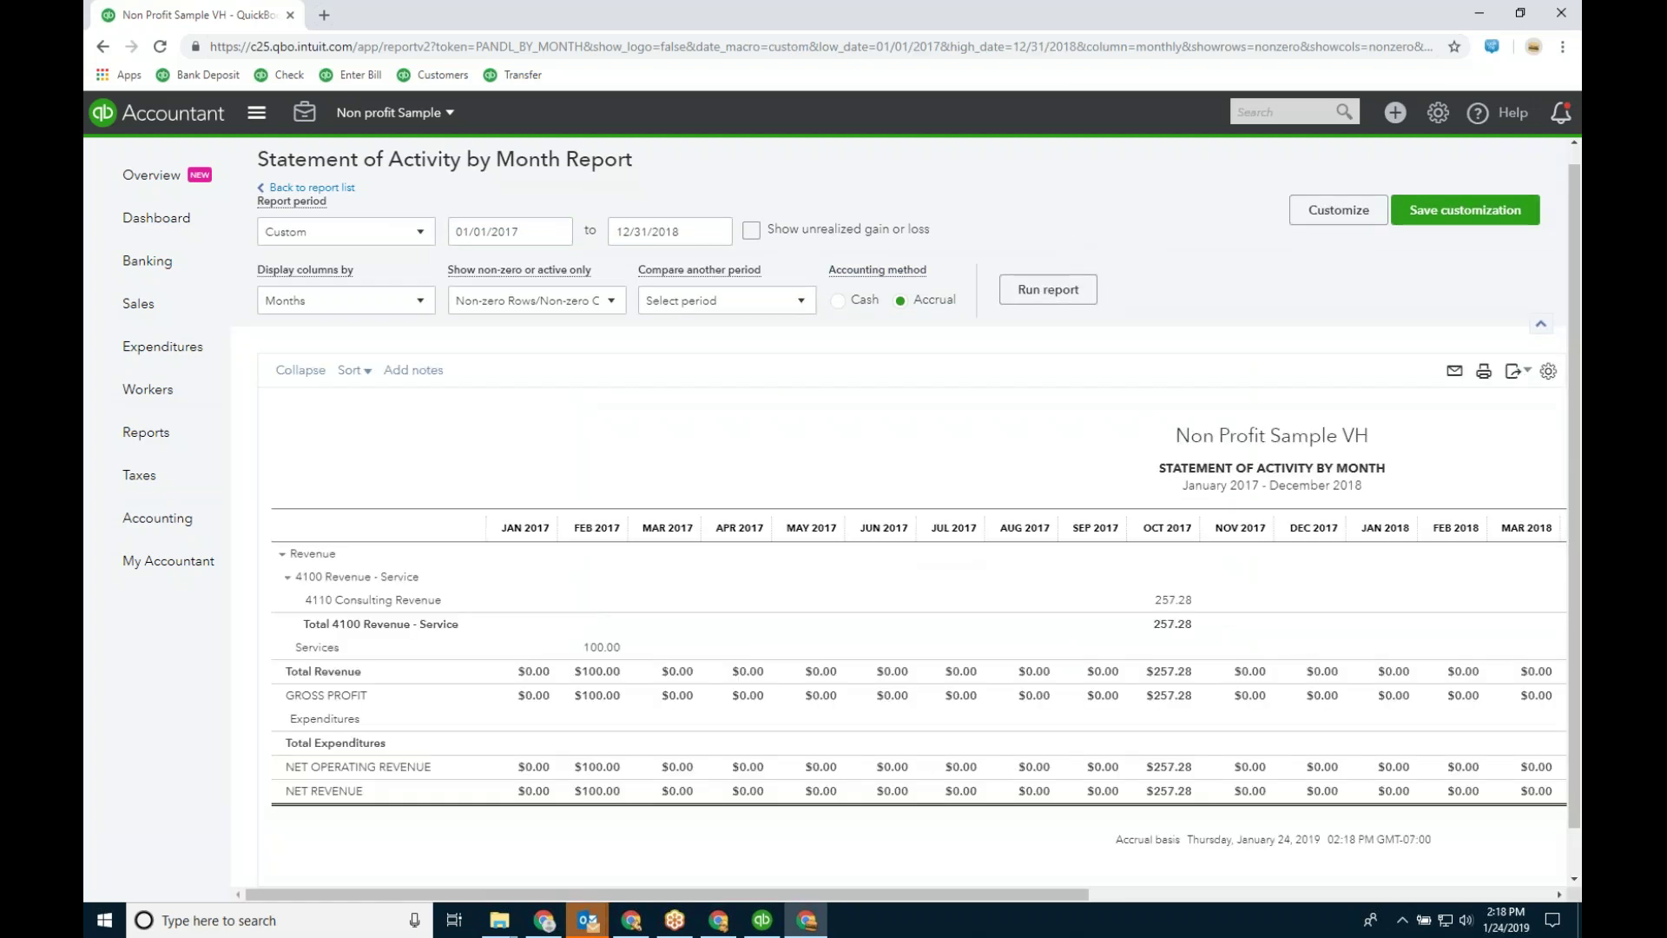
pyautogui.moveTo(860, 895); pyautogui.dragTo(732, 838)
# Step: Return to the report list and open the December 2018 Statement of Activity by Class report
pyautogui.click(314, 190)
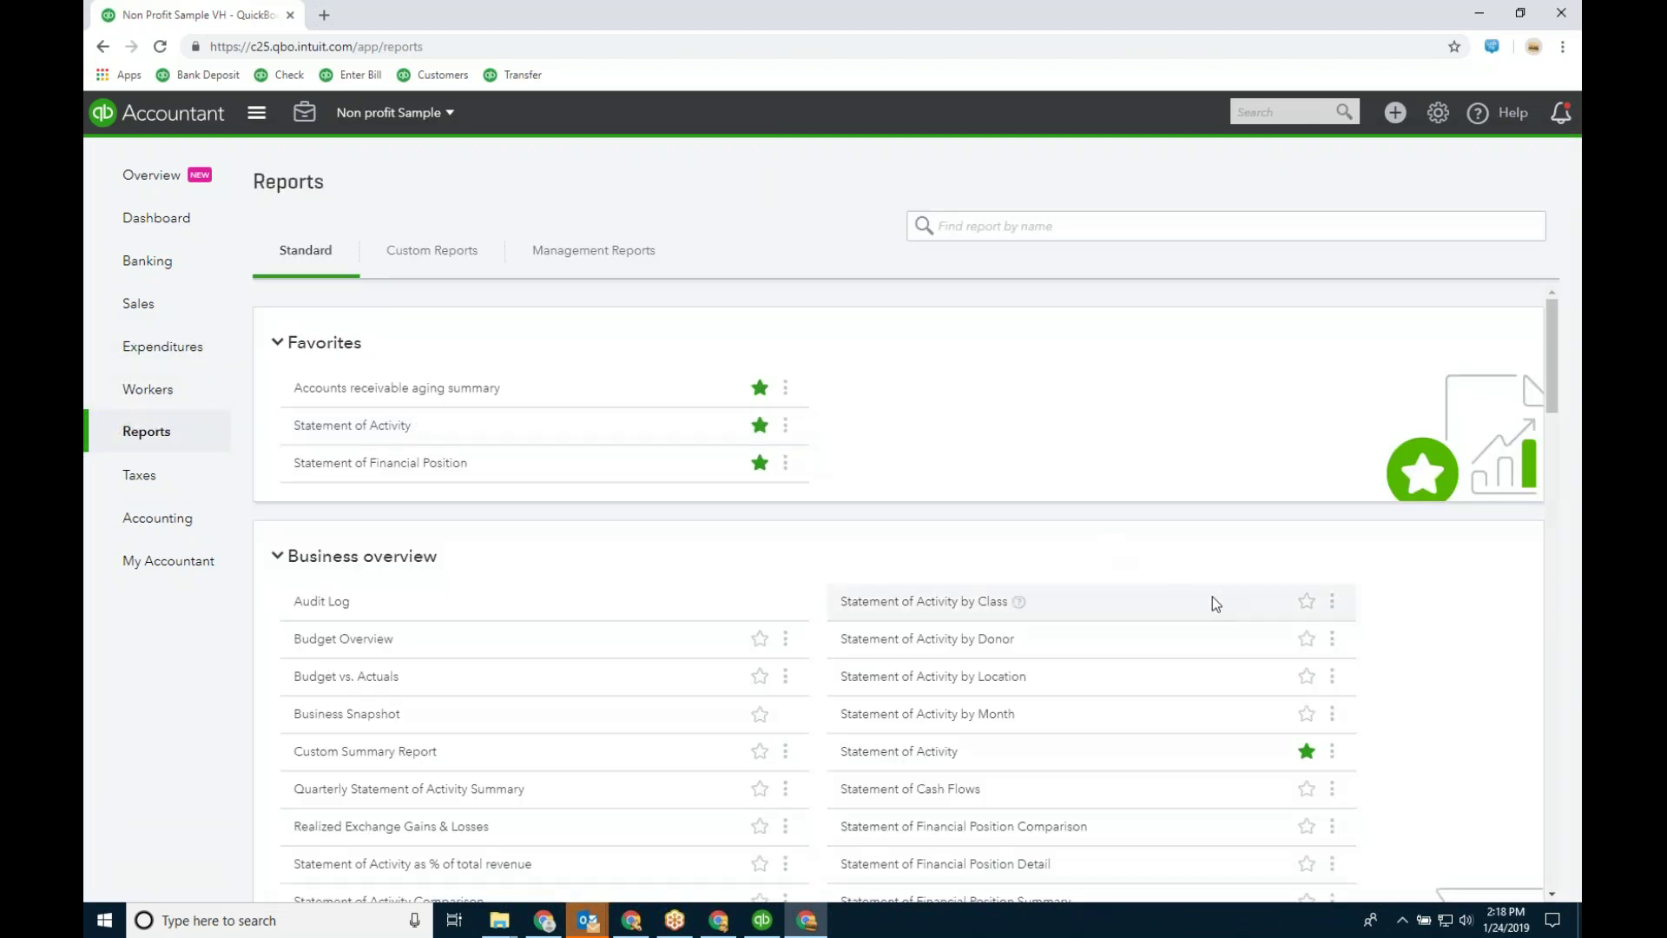
pyautogui.scroll(-1, 1218, 597)
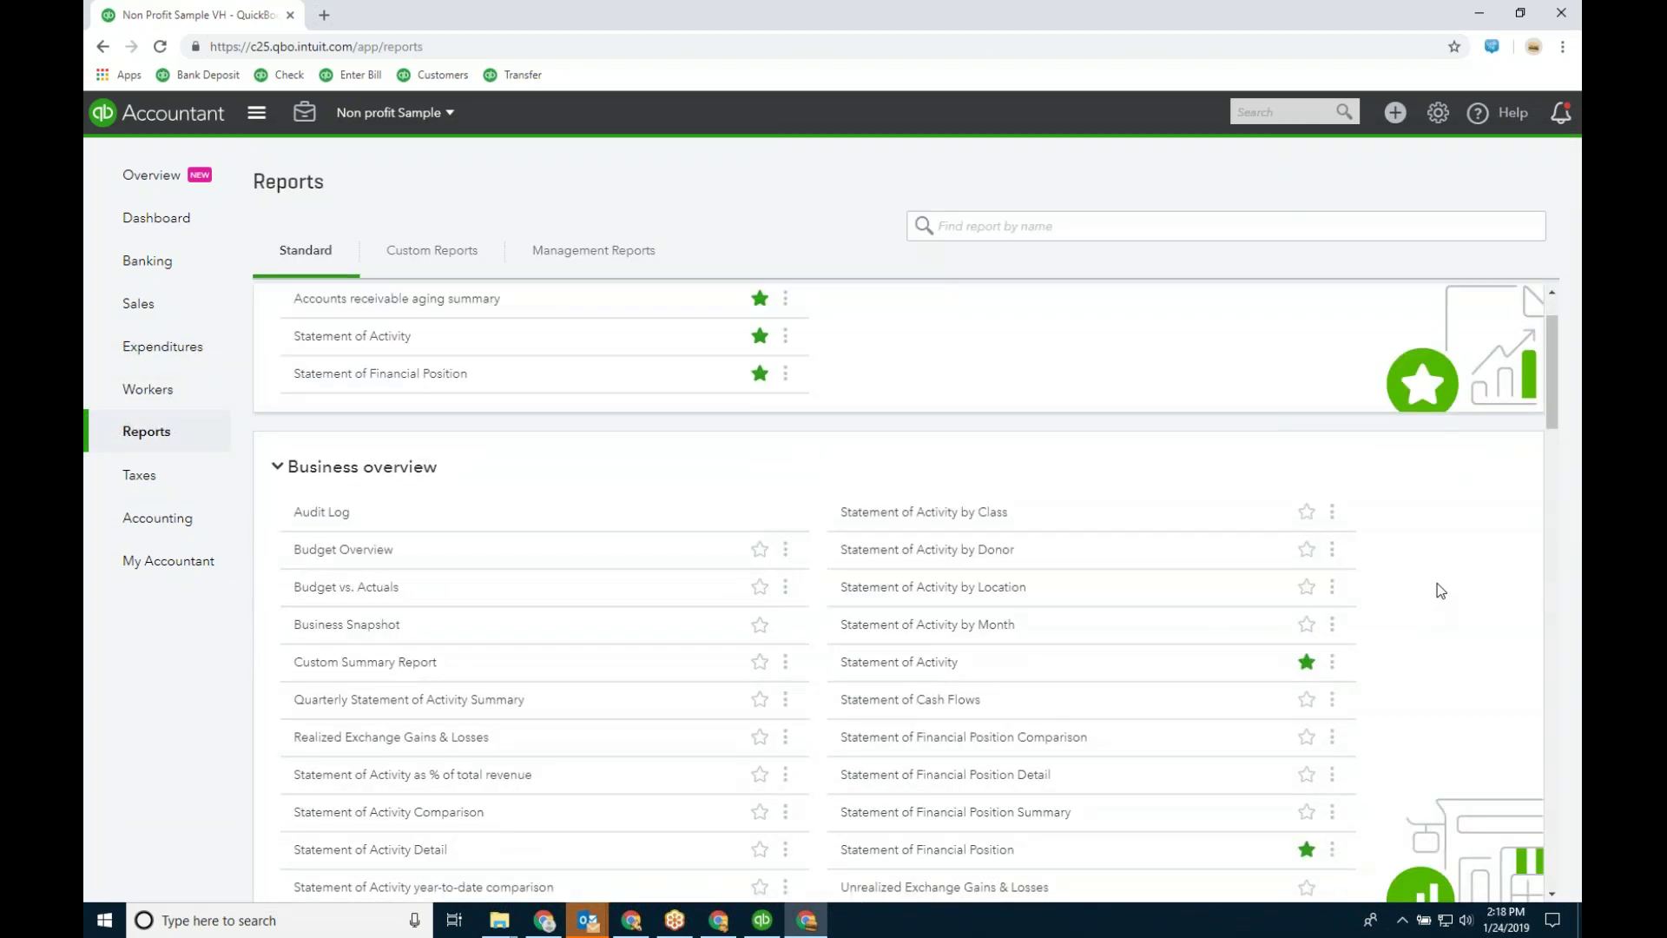
pyautogui.scroll(-1, 1441, 591)
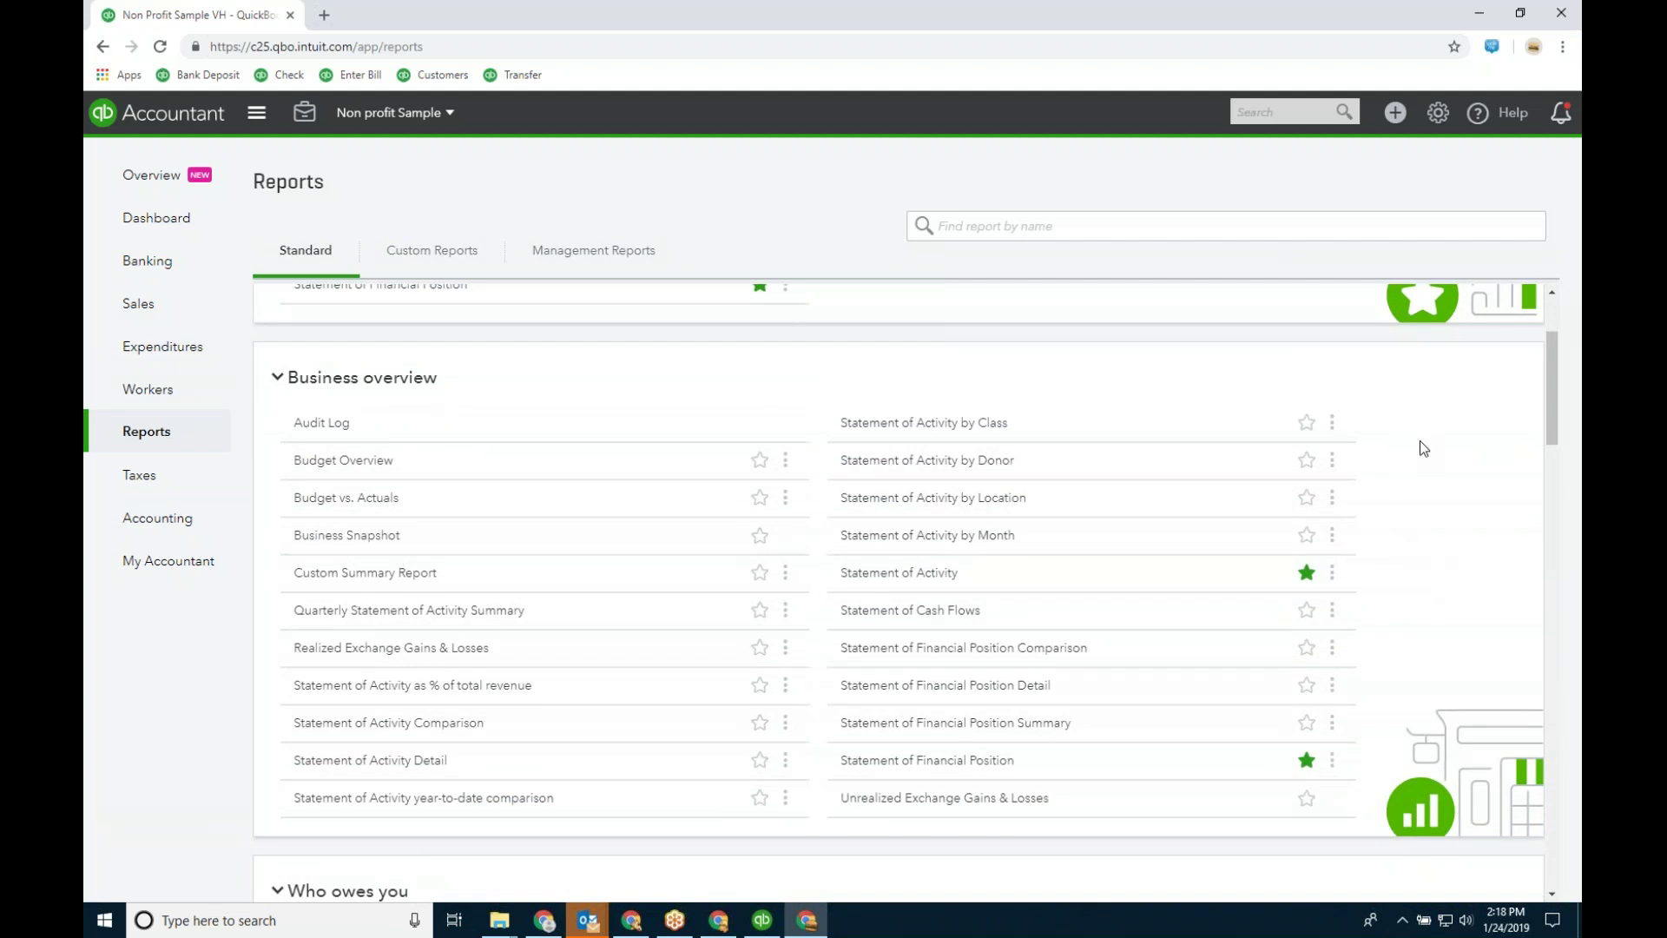
pyautogui.scroll(-6, 1424, 449)
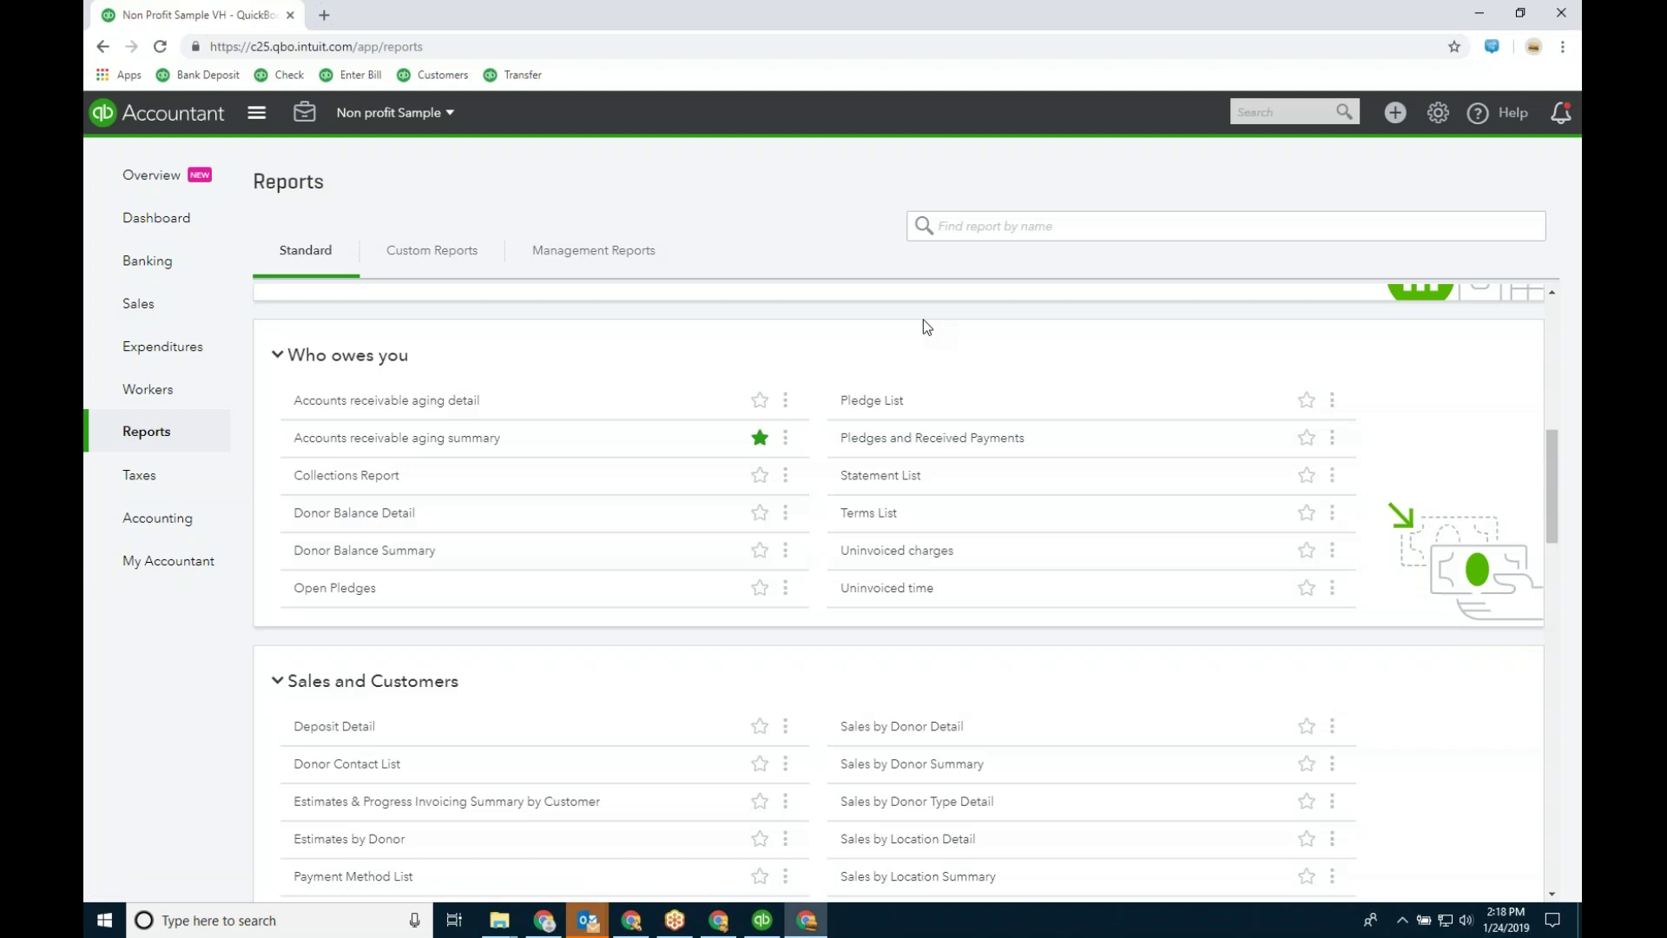
pyautogui.scroll(-4, 924, 326)
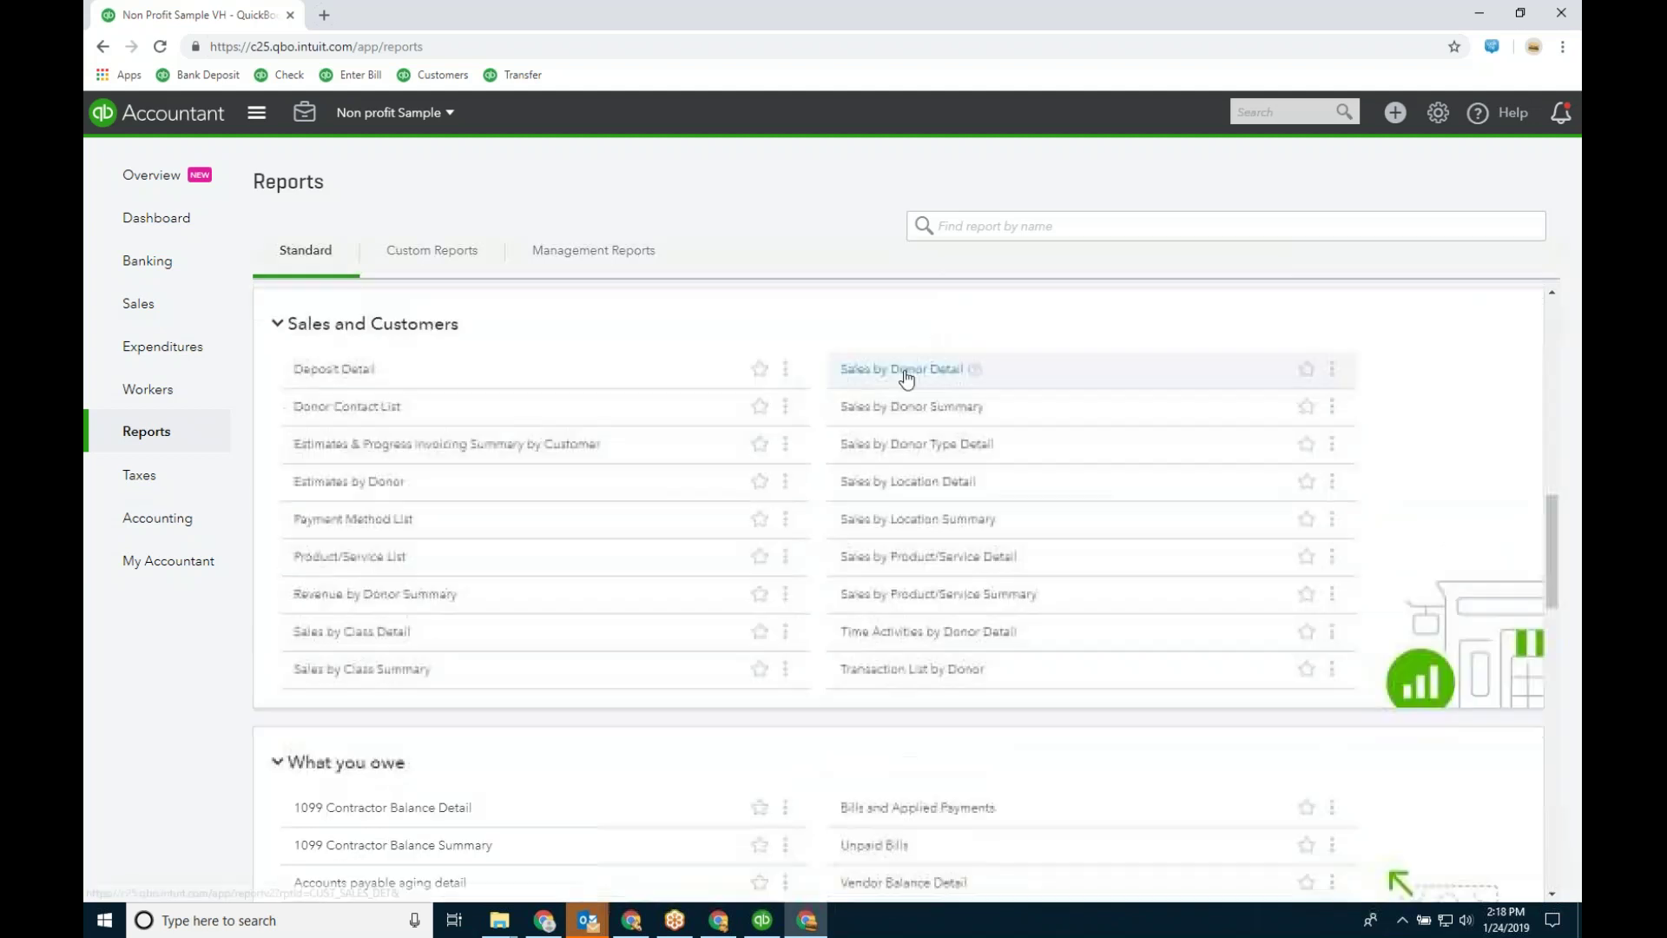
pyautogui.scroll(-3, 765, 521)
pyautogui.scroll(9, 764, 517)
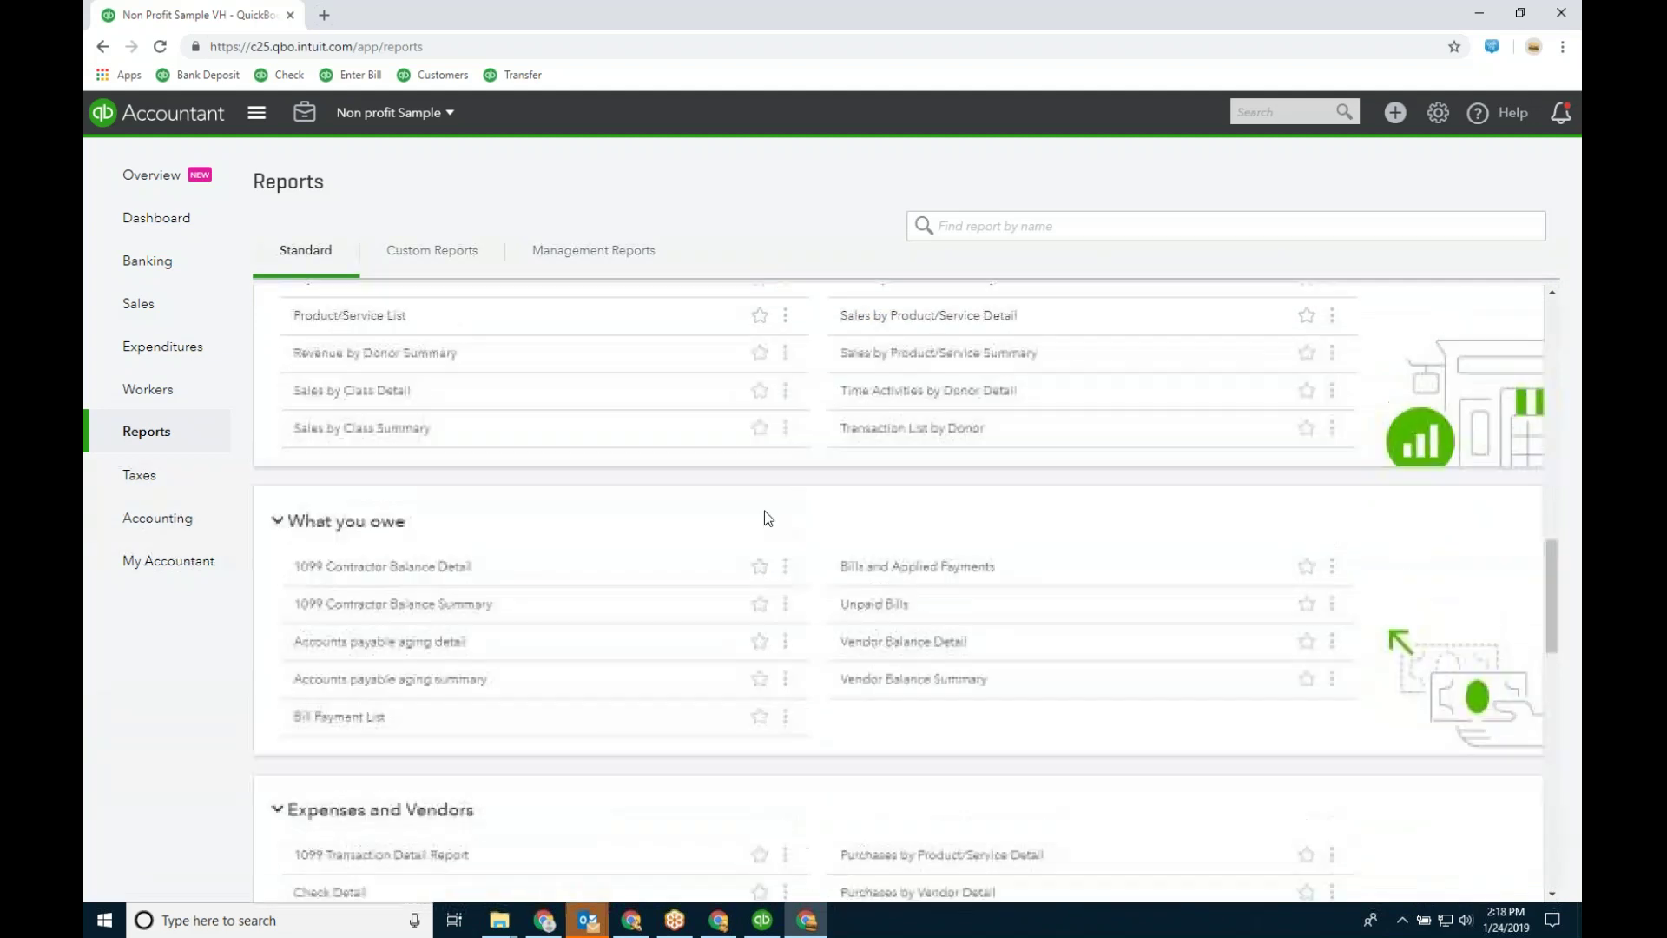
pyautogui.scroll(3, 764, 522)
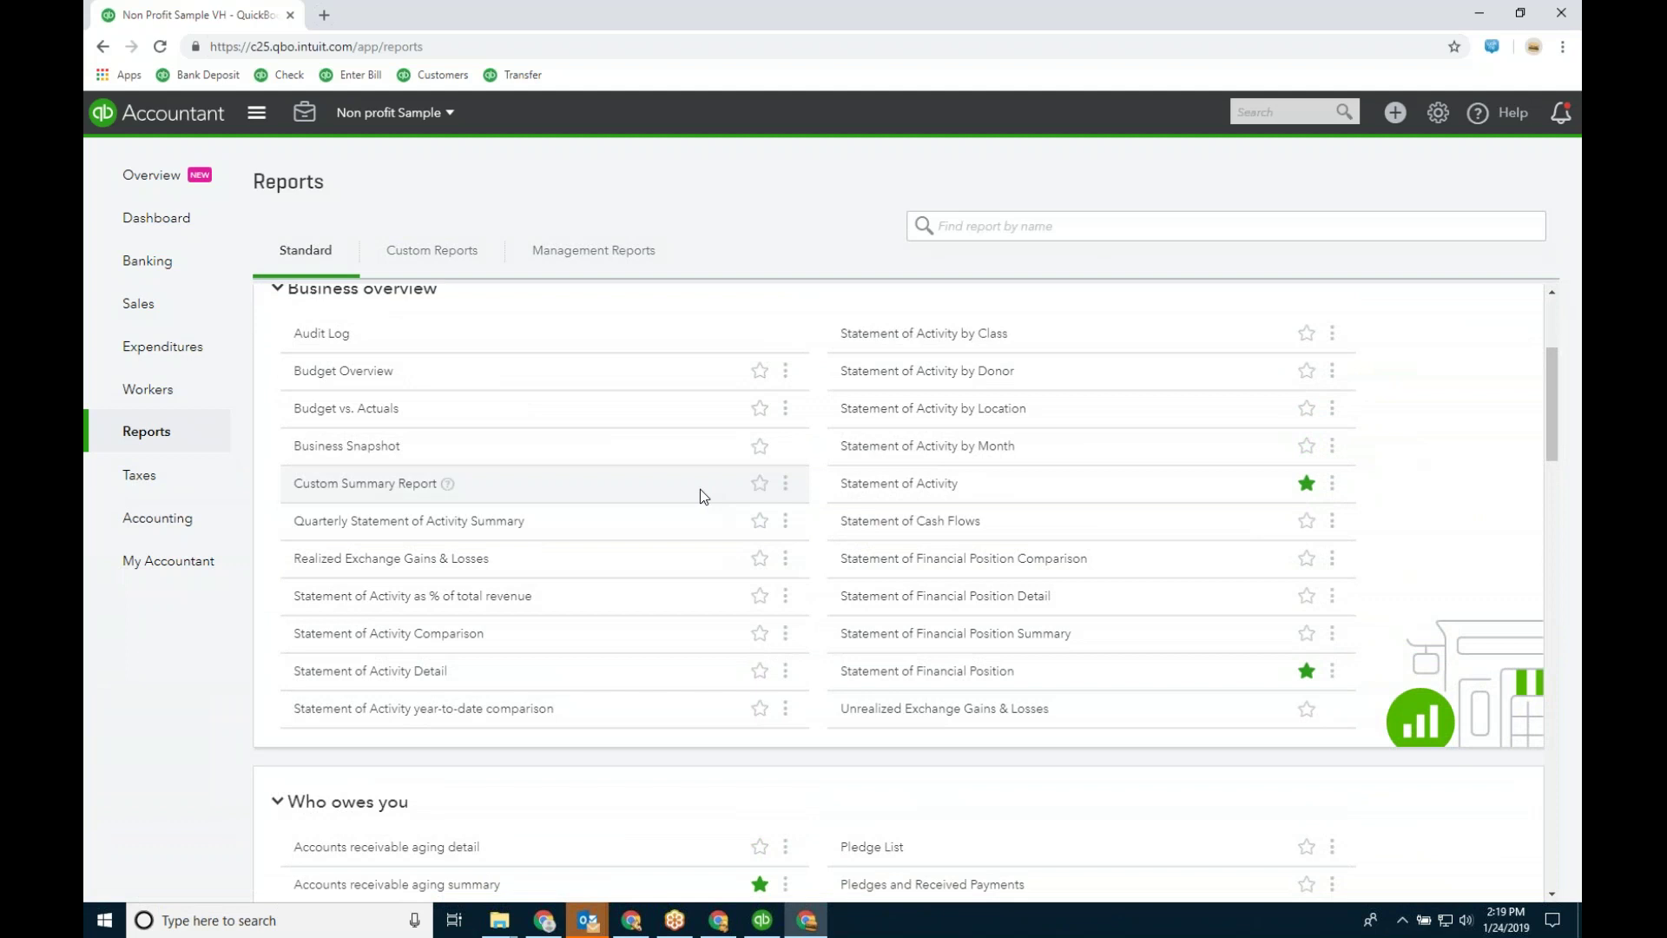
pyautogui.scroll(2, 700, 488)
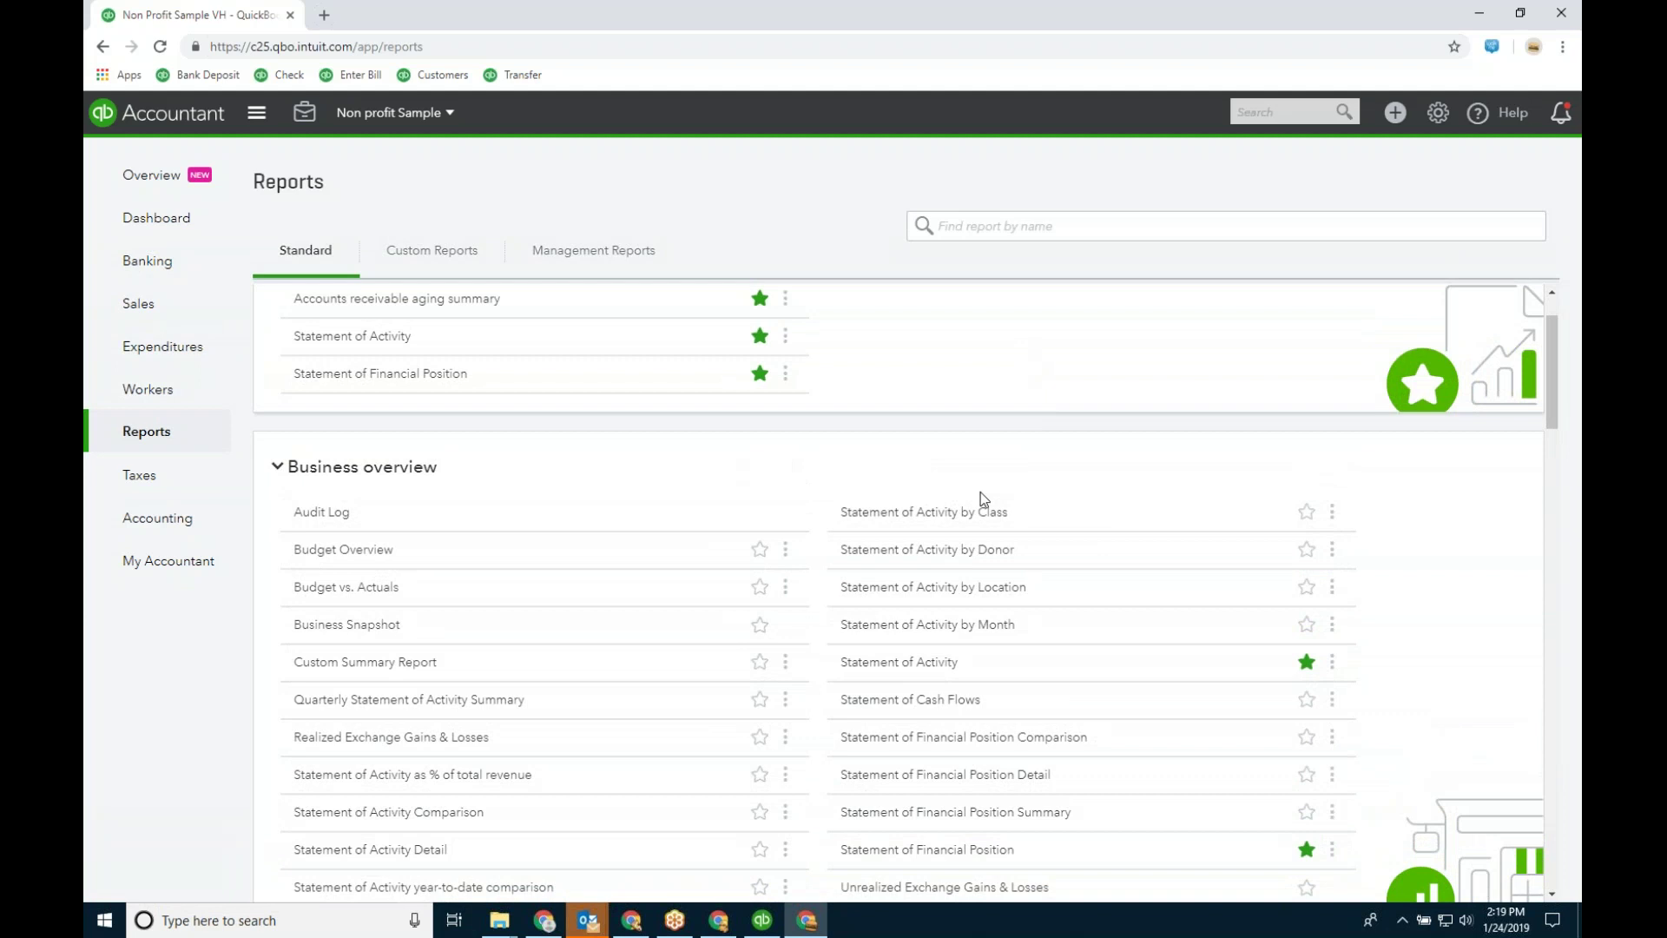
pyautogui.click(976, 516)
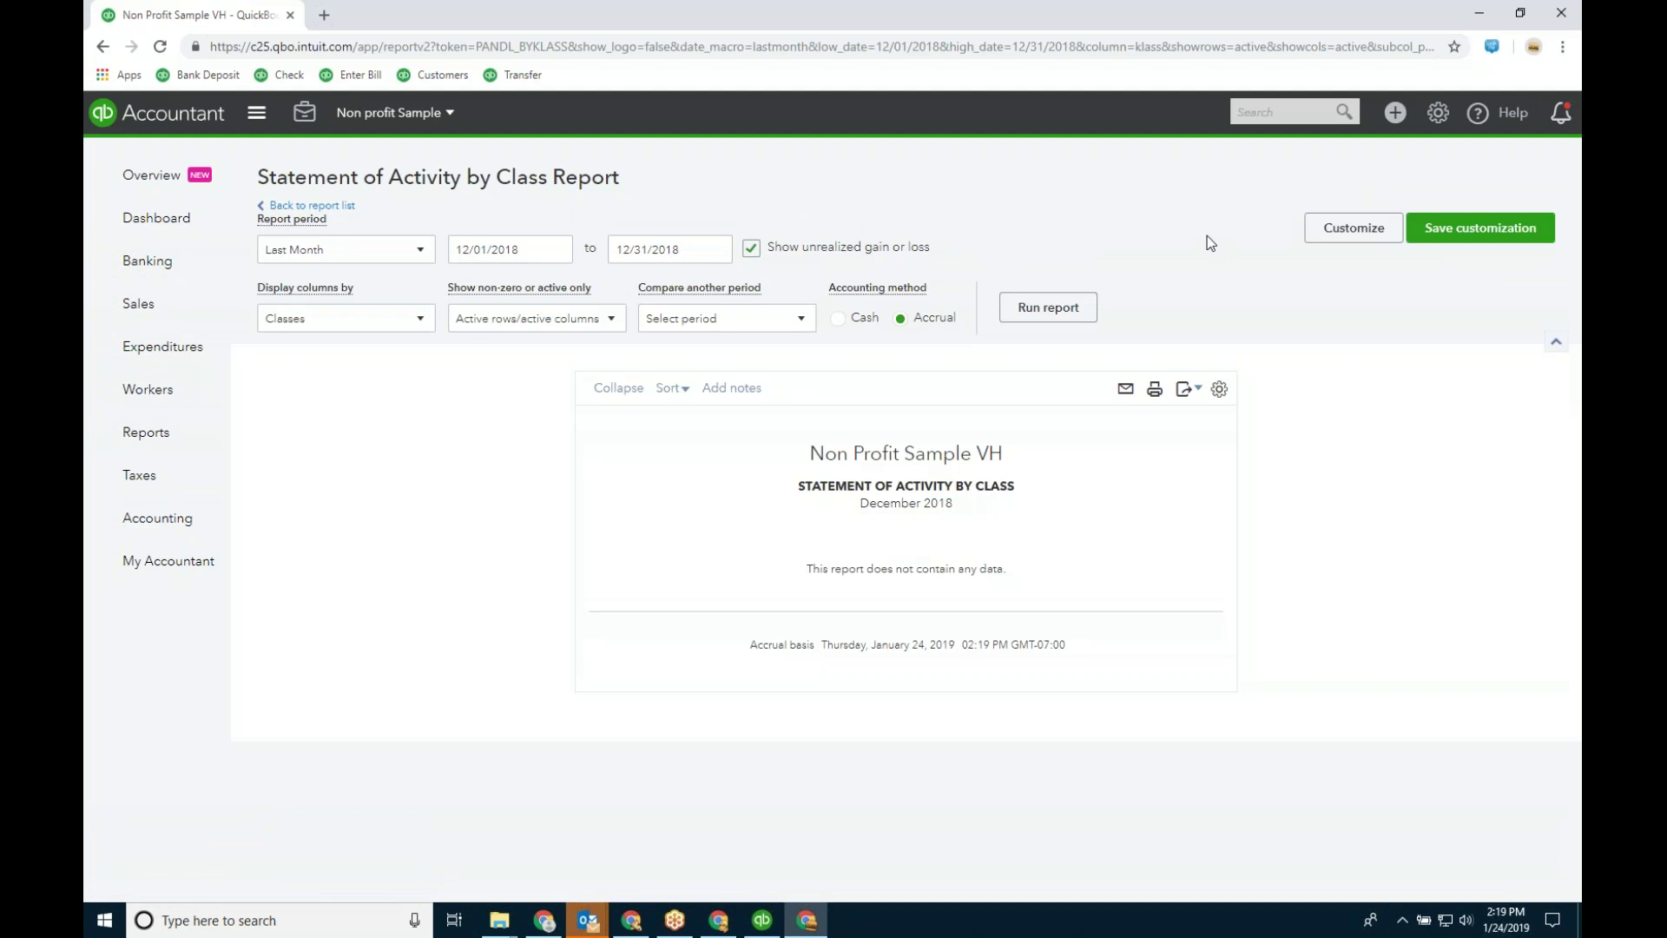
# Step: From the gear menu's Lists, open Products and Services and browse items like Accounting Consulting
pyautogui.click(1438, 113)
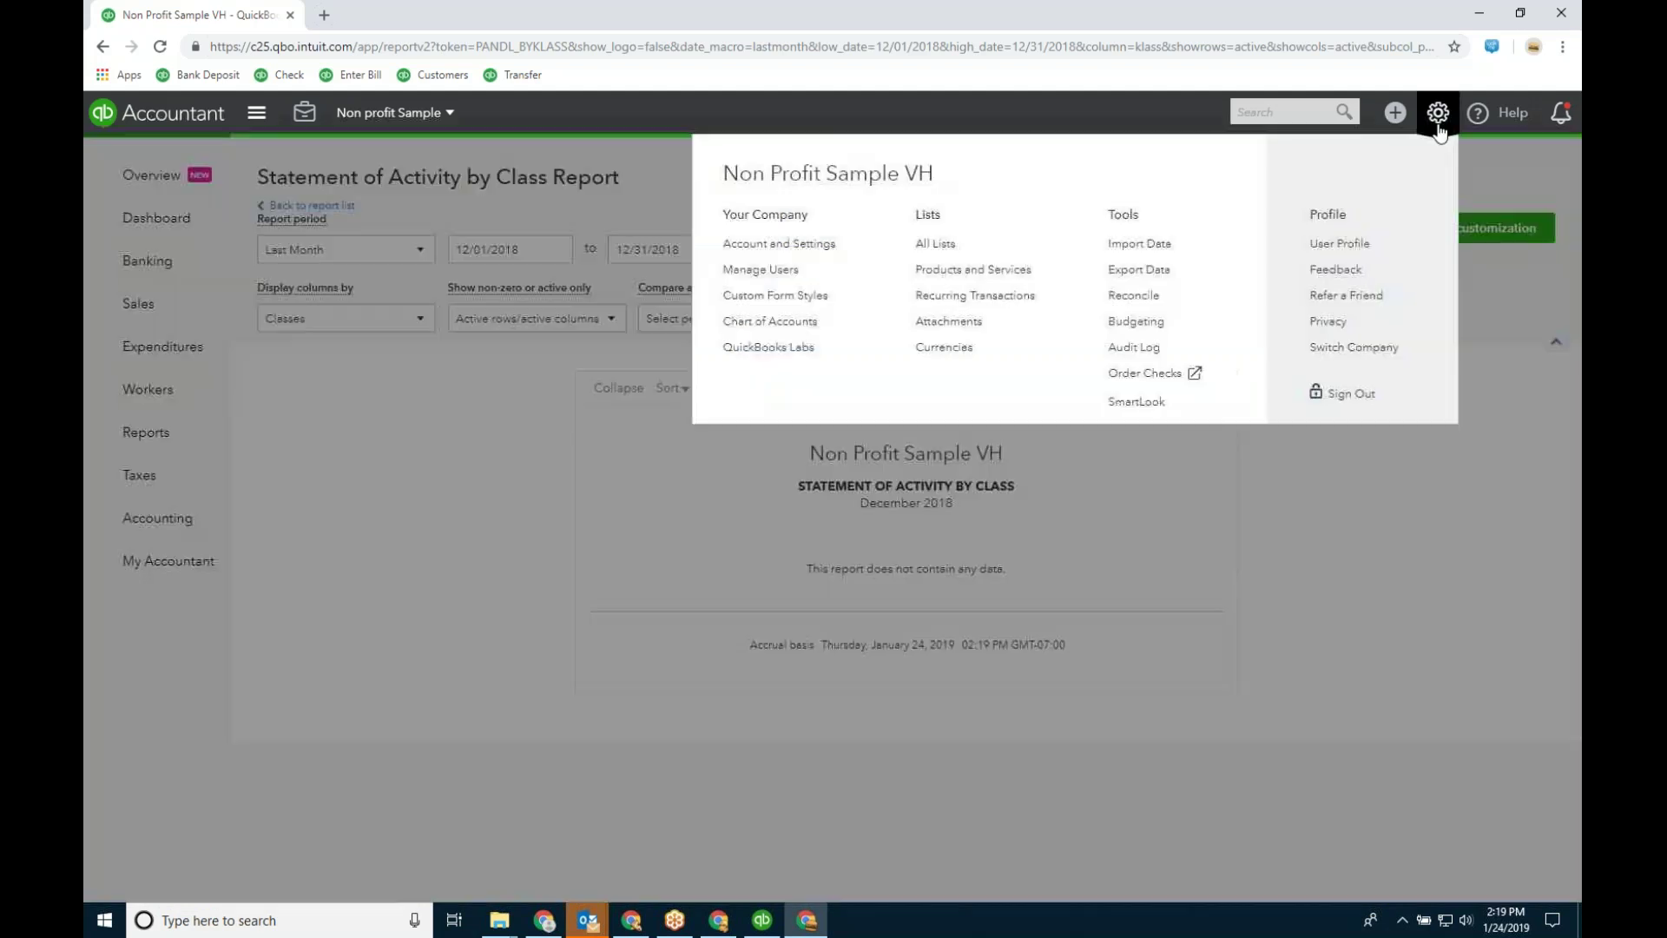
pyautogui.click(1015, 271)
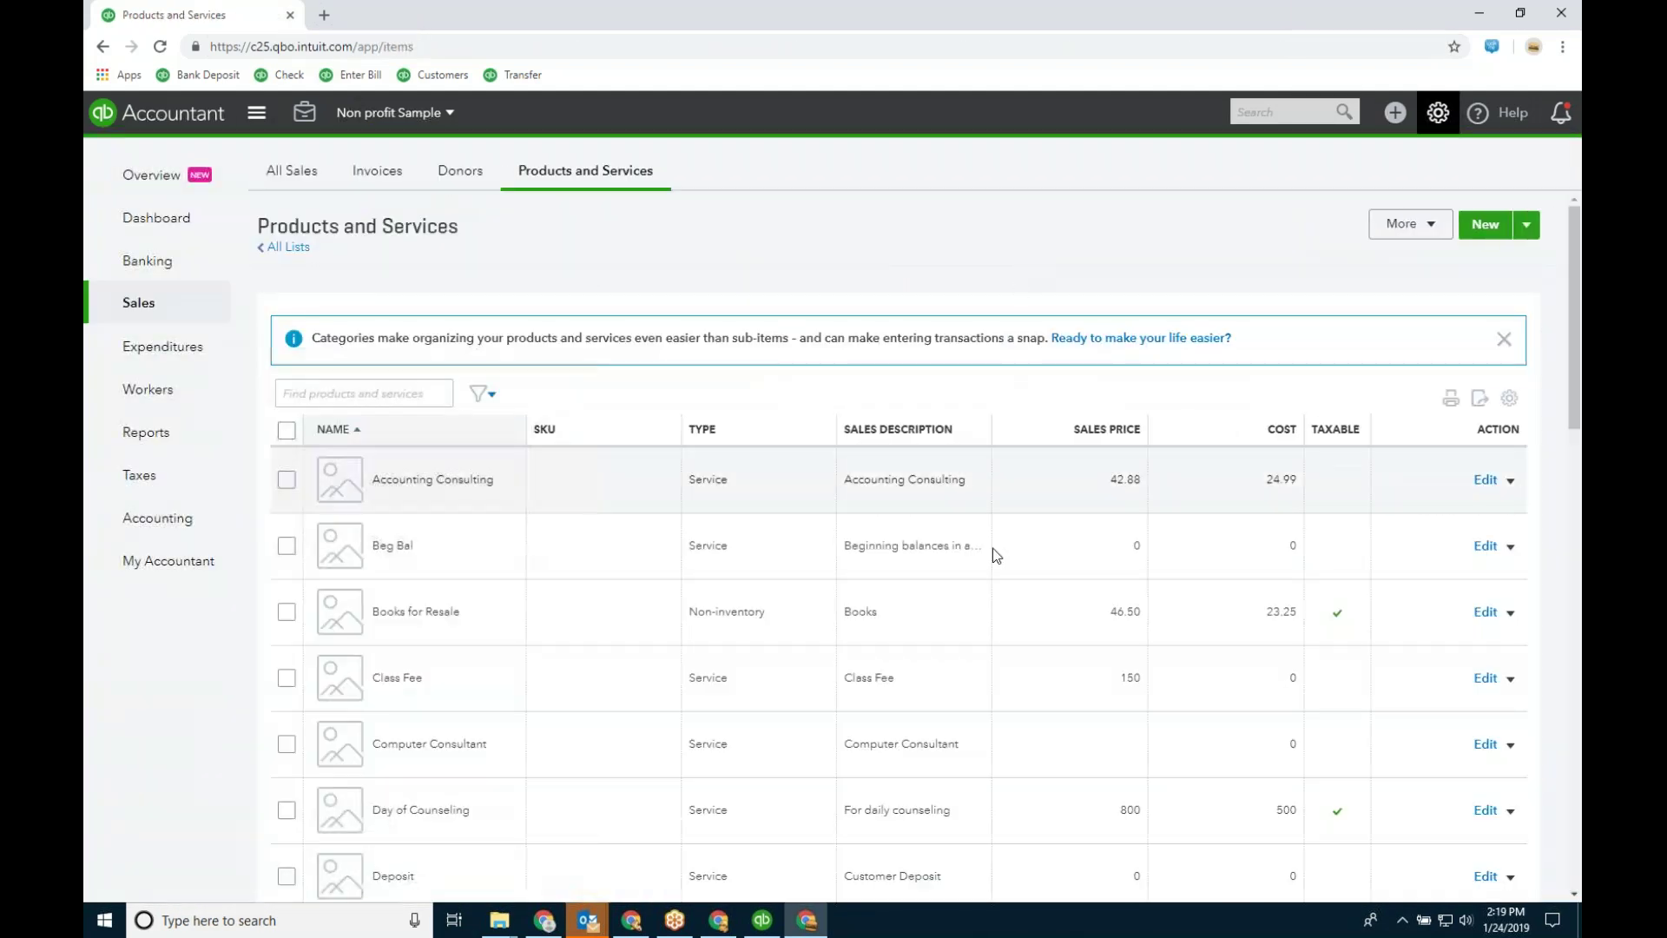
pyautogui.scroll(-2, 998, 590)
pyautogui.scroll(1, 999, 591)
pyautogui.scroll(2, 1028, 248)
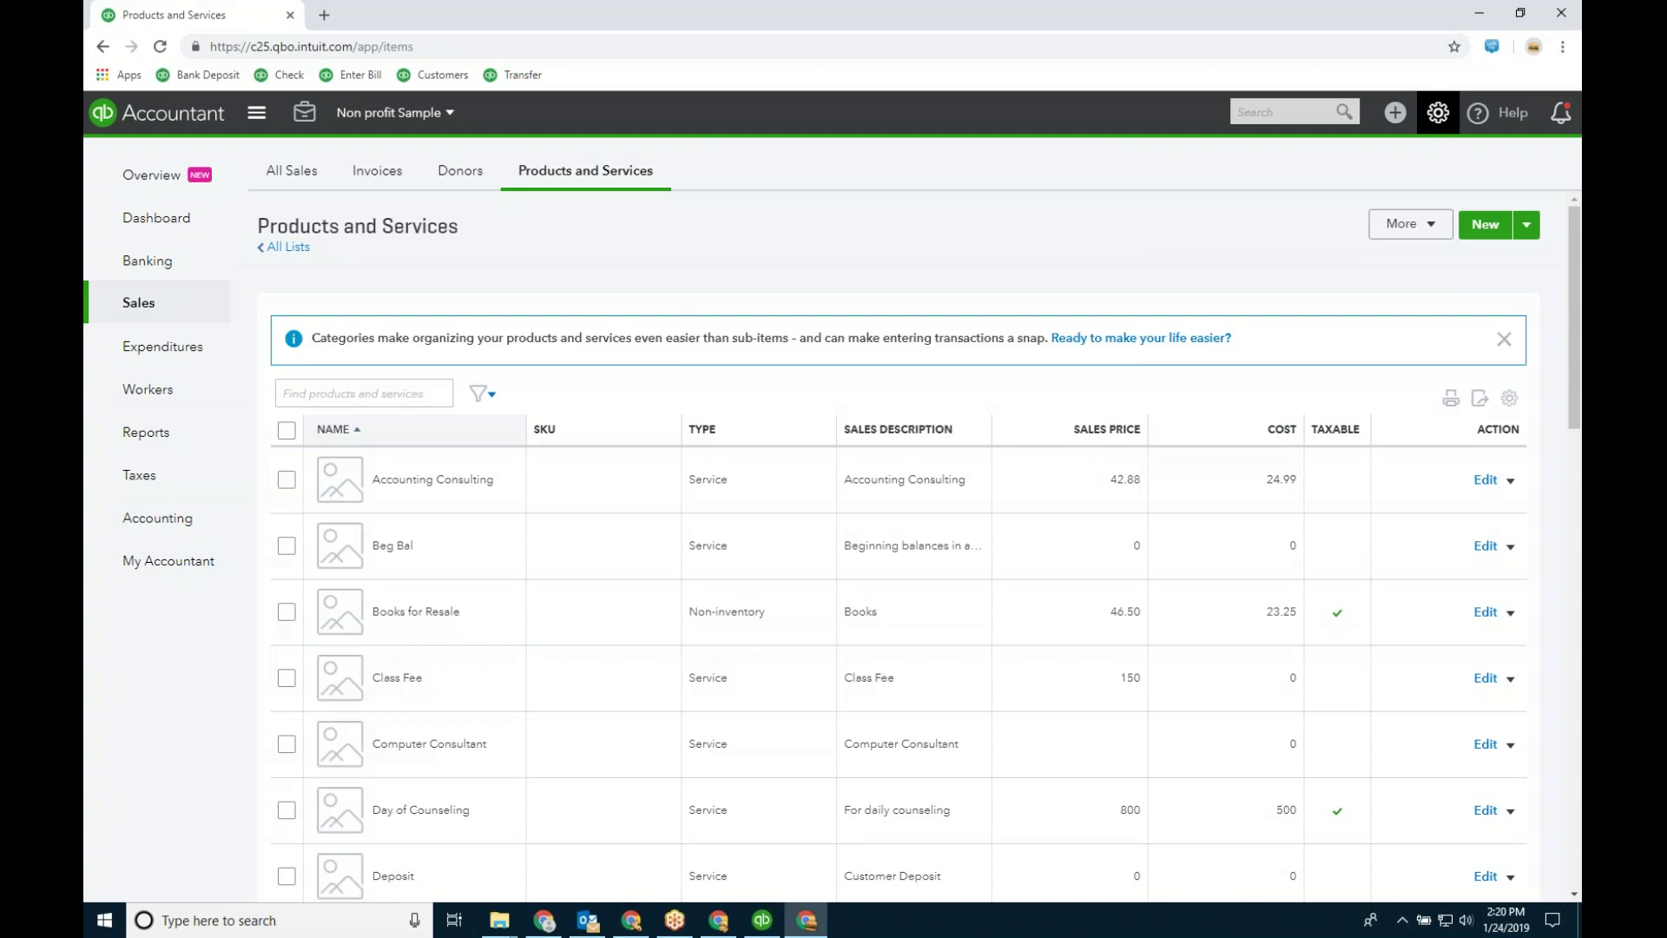
# Step: Close the Categories tip banner and go back to the Non Profit Sample VH dashboard
pyautogui.click(1502, 339)
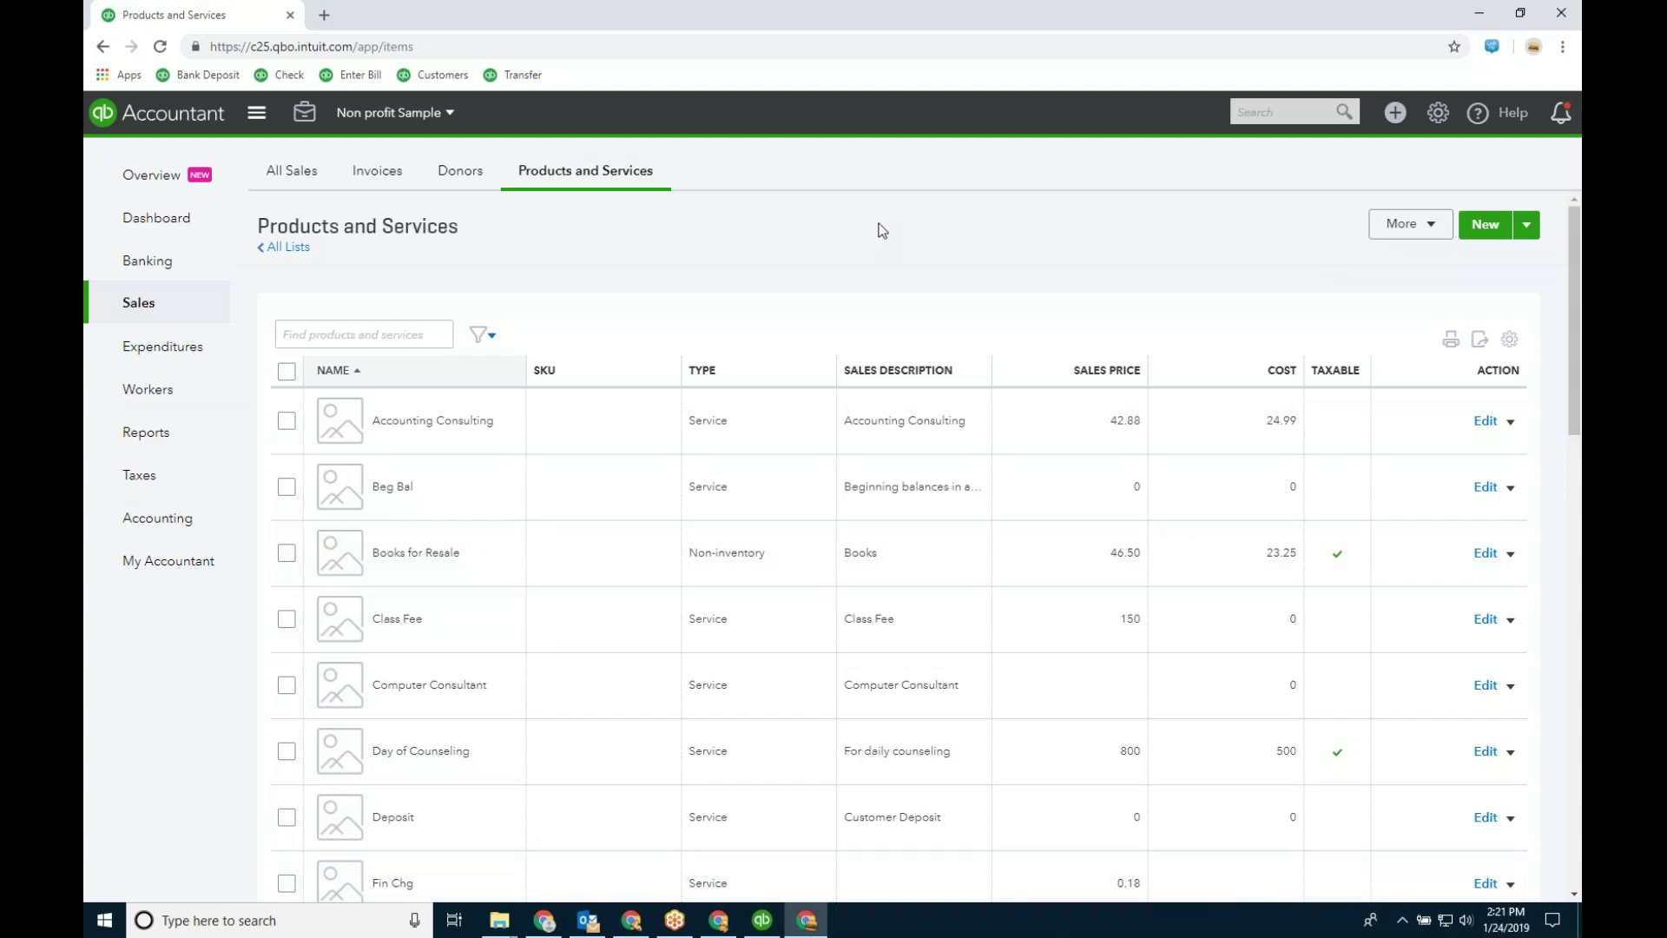
pyautogui.click(169, 219)
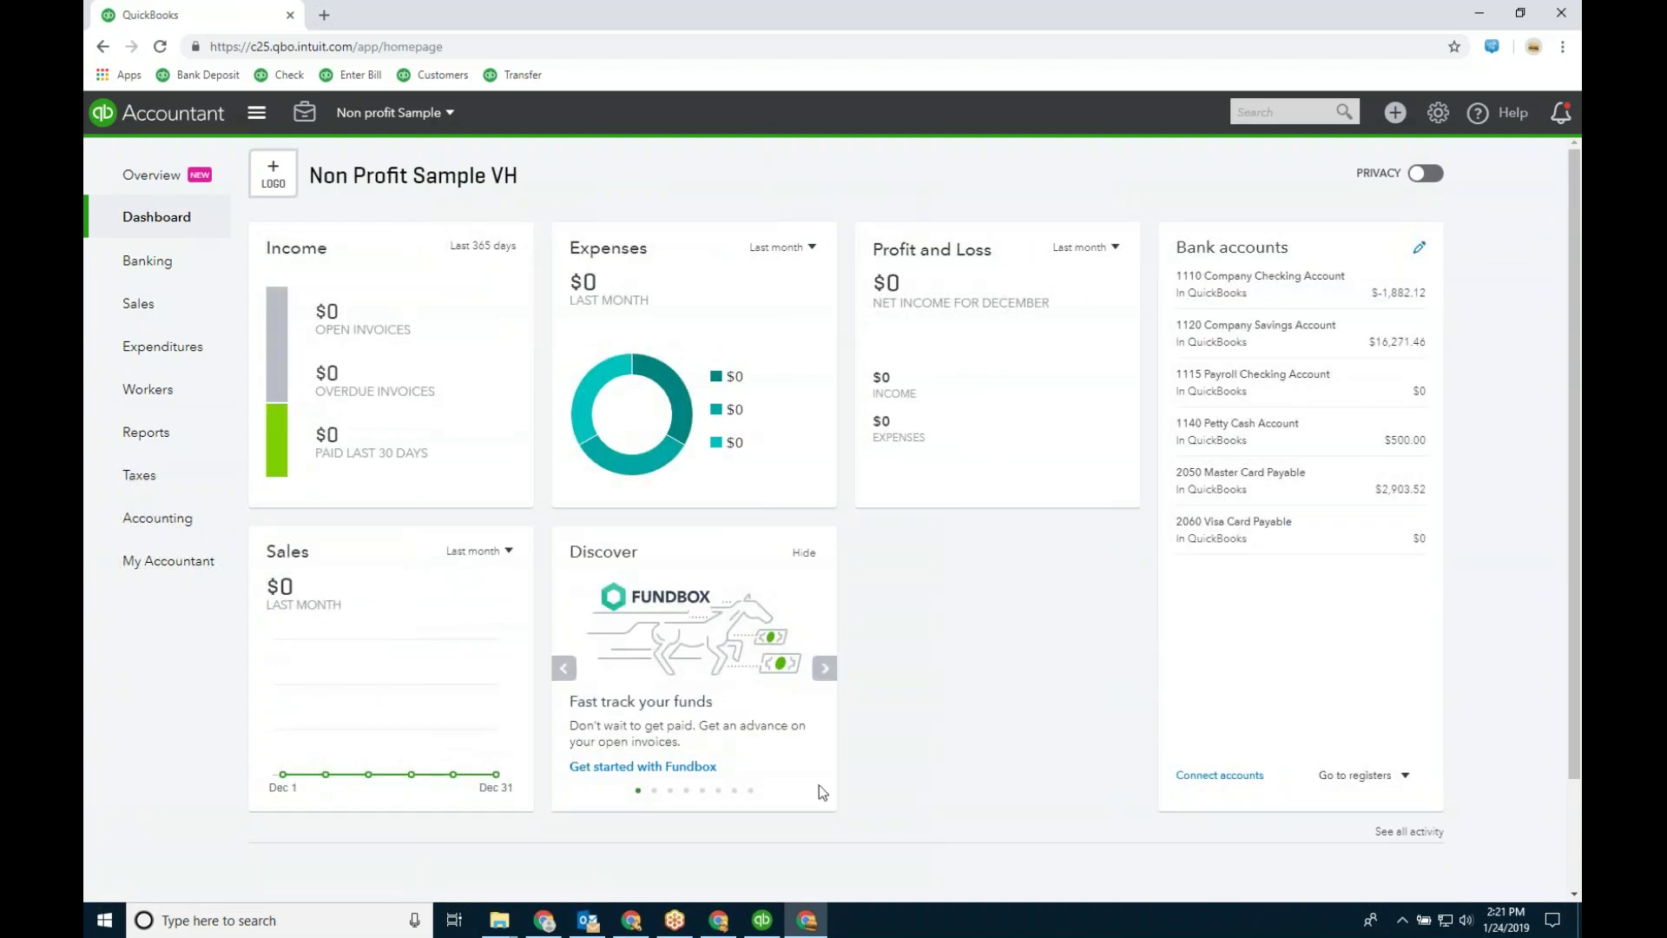
# Step: Launch QuickBooks Premier Accountant 2019 and log in to Sample Manufacturing Company with the admin password
pyautogui.click(763, 919)
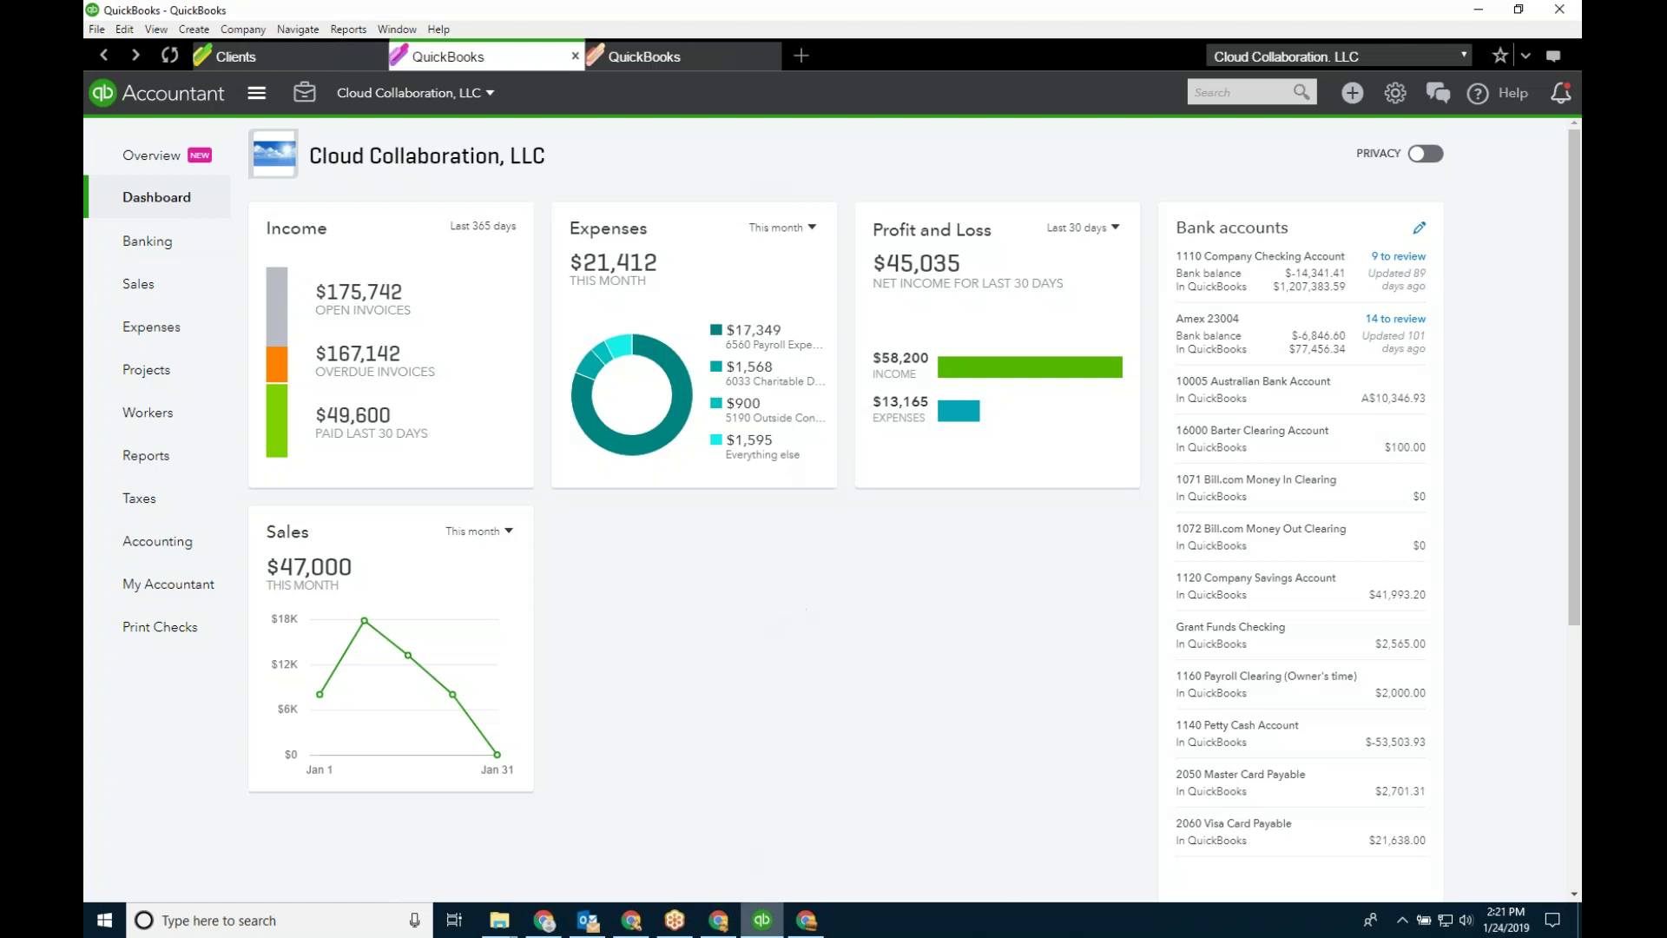
pyautogui.rightClick(877, 922)
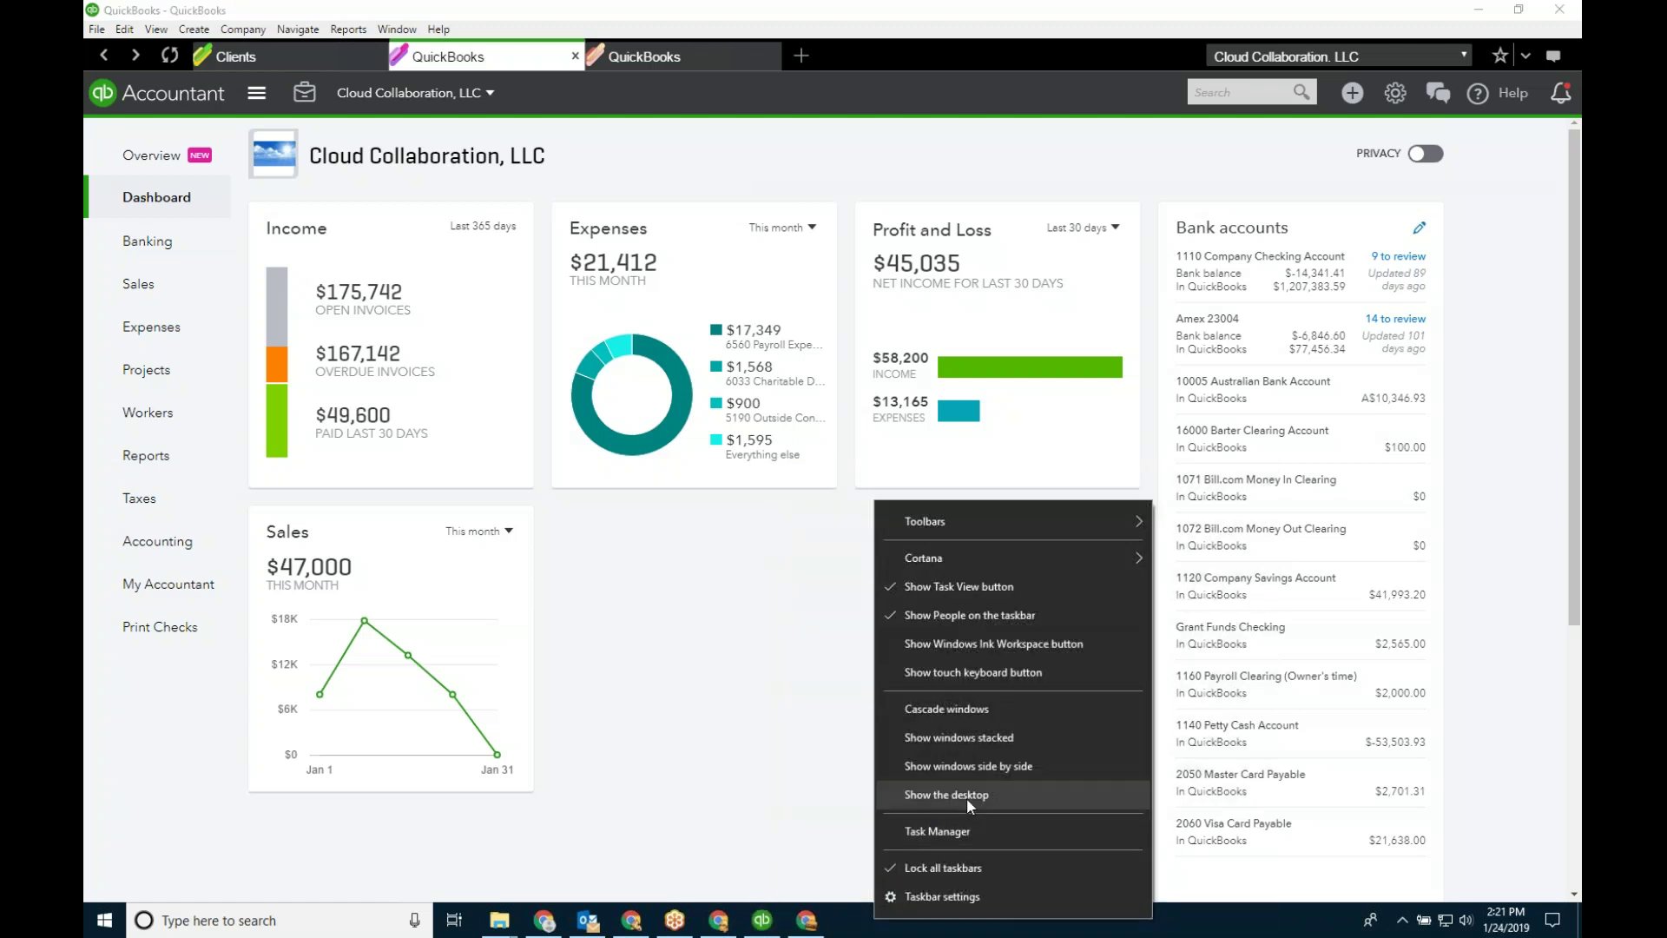
pyautogui.click(946, 794)
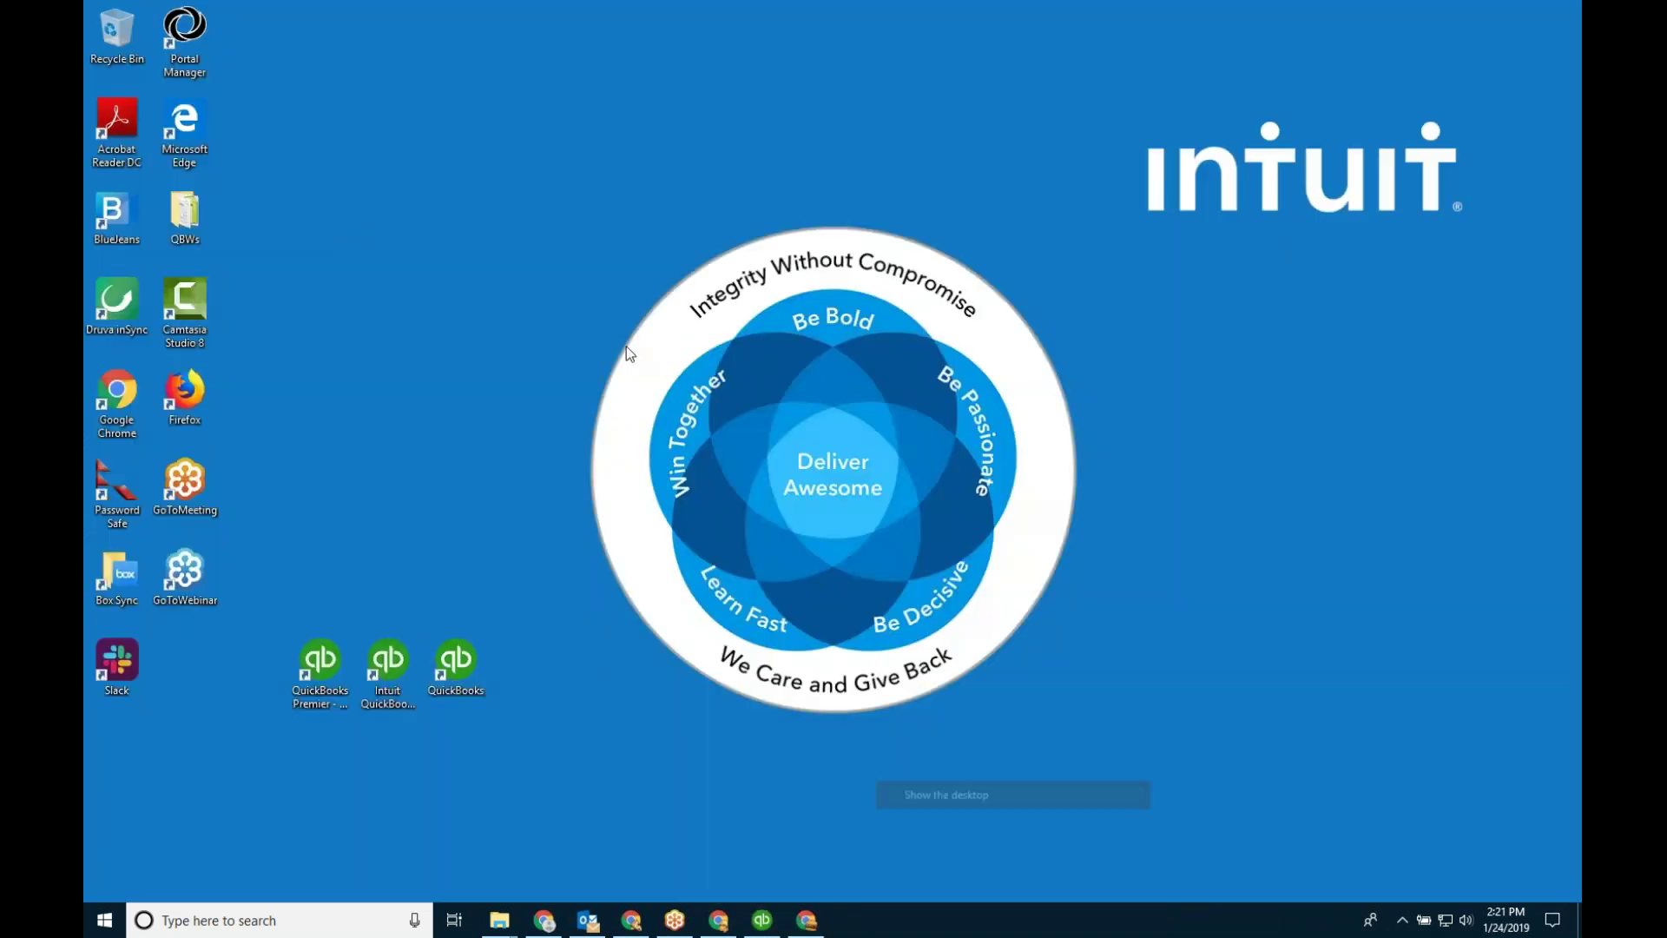
pyautogui.click(332, 672)
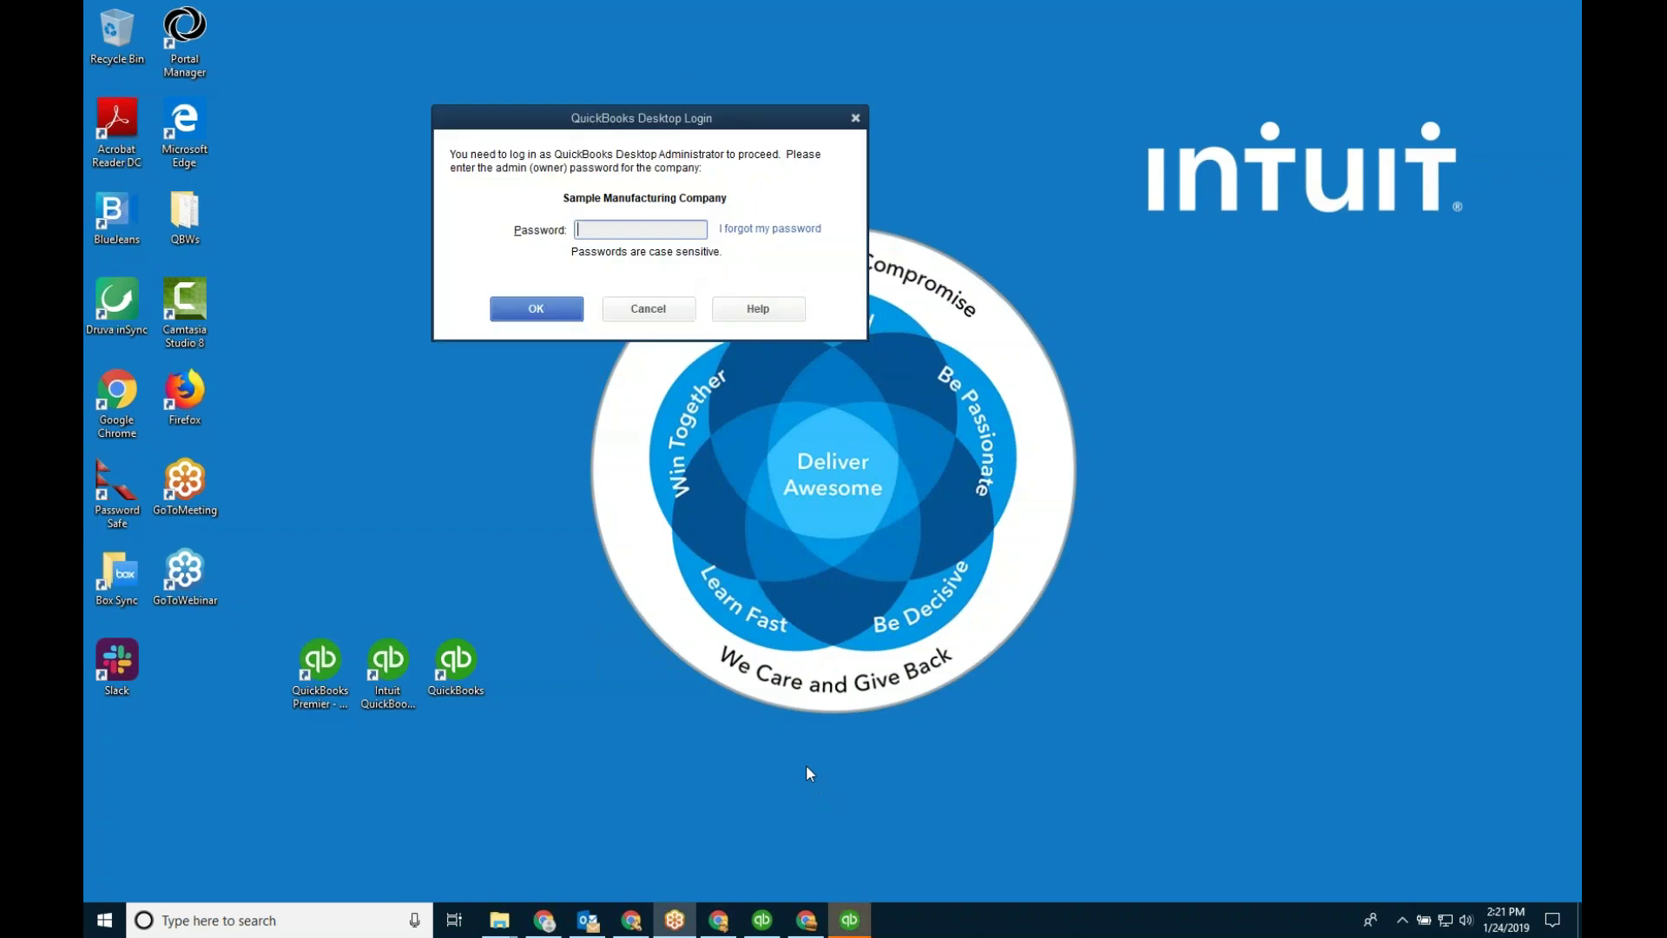
pyautogui.click(665, 232)
pyautogui.write('*******')
pyautogui.press('Return')
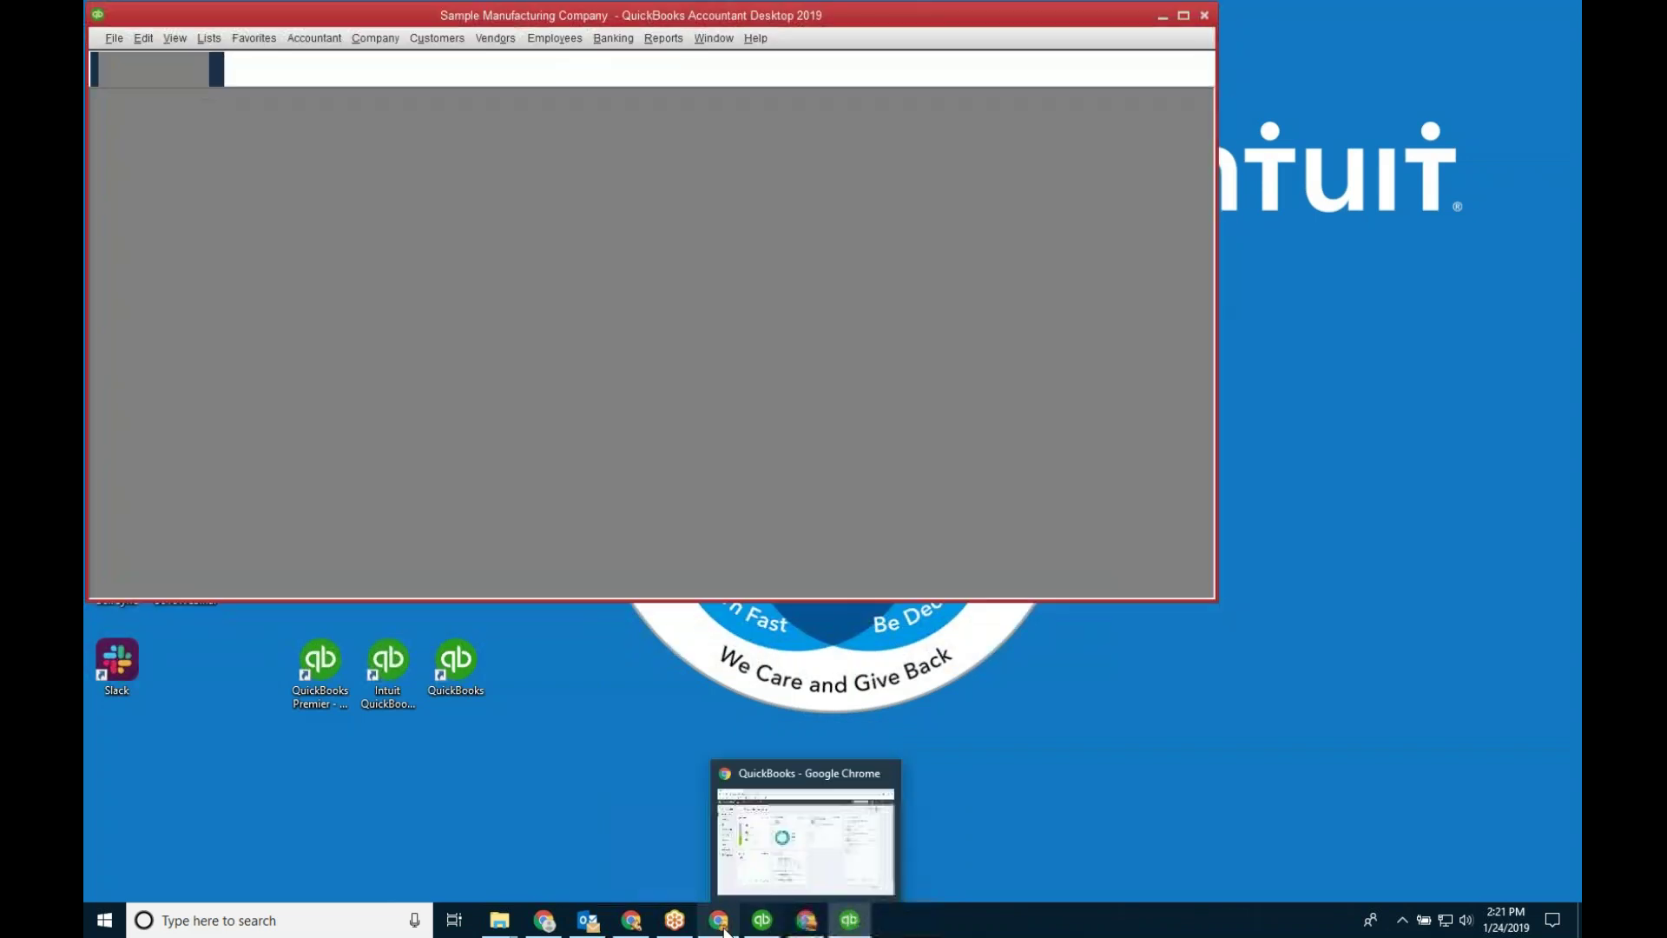
# Step: Switch back to the browser's Cloud Collaboration, LLC dashboard in QuickBooks Online
pyautogui.click(720, 922)
pyautogui.click(631, 923)
pyautogui.click(1567, 120)
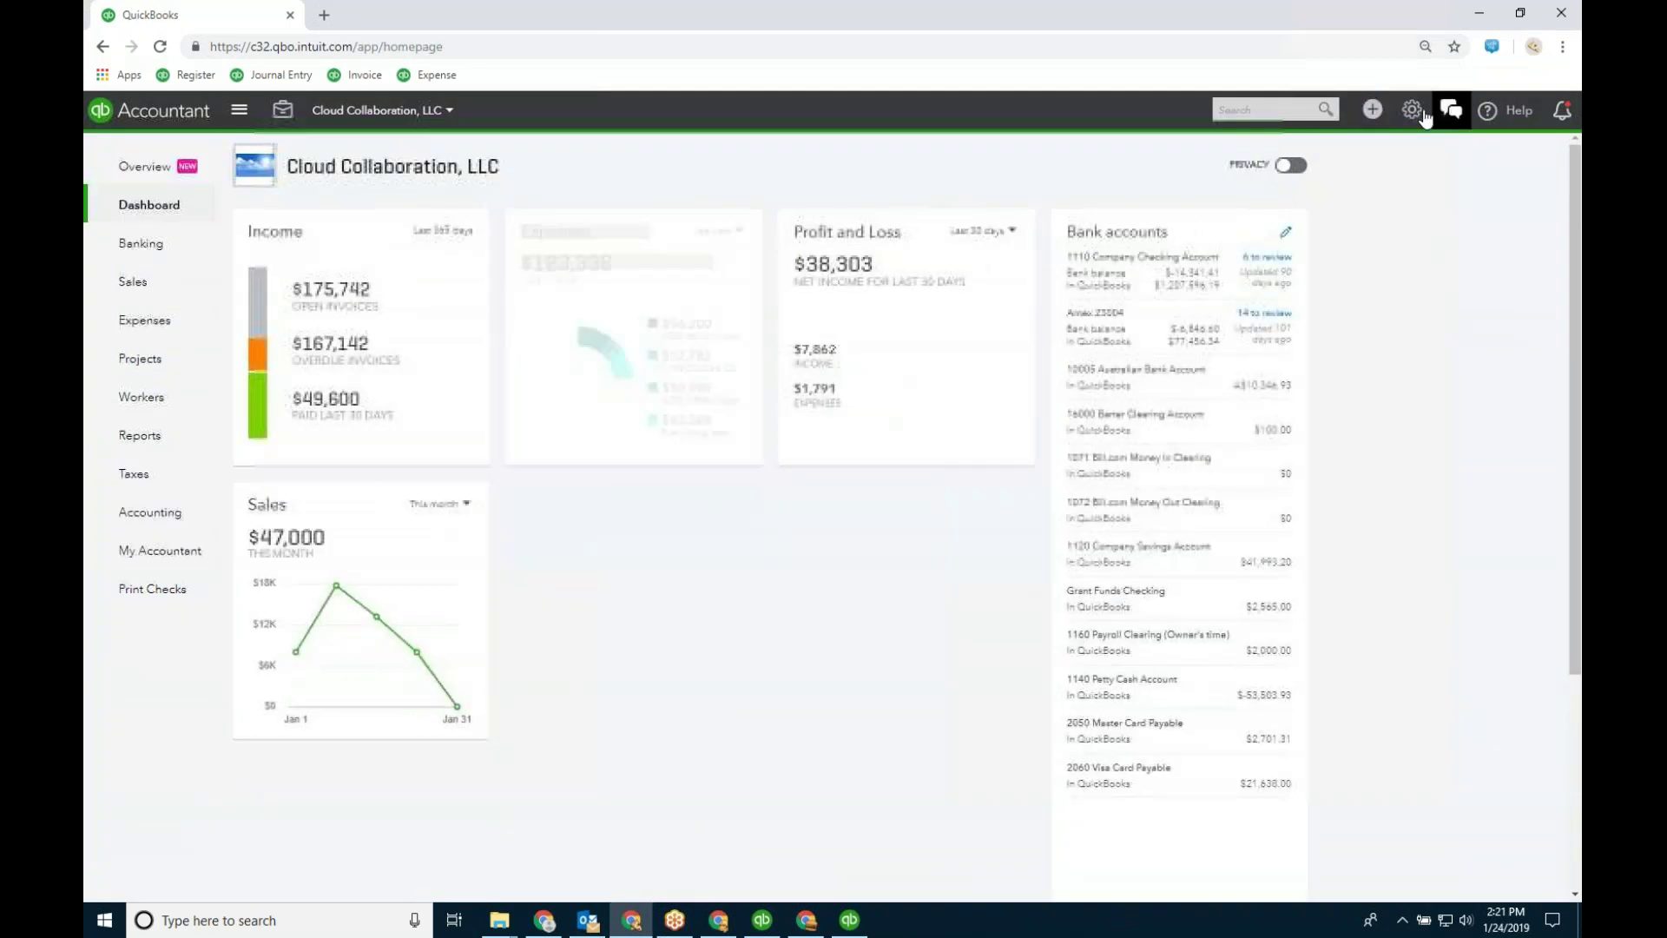
# Step: On the Advanced search page, switch the transaction type from invoices to Bills
pyautogui.click(1377, 114)
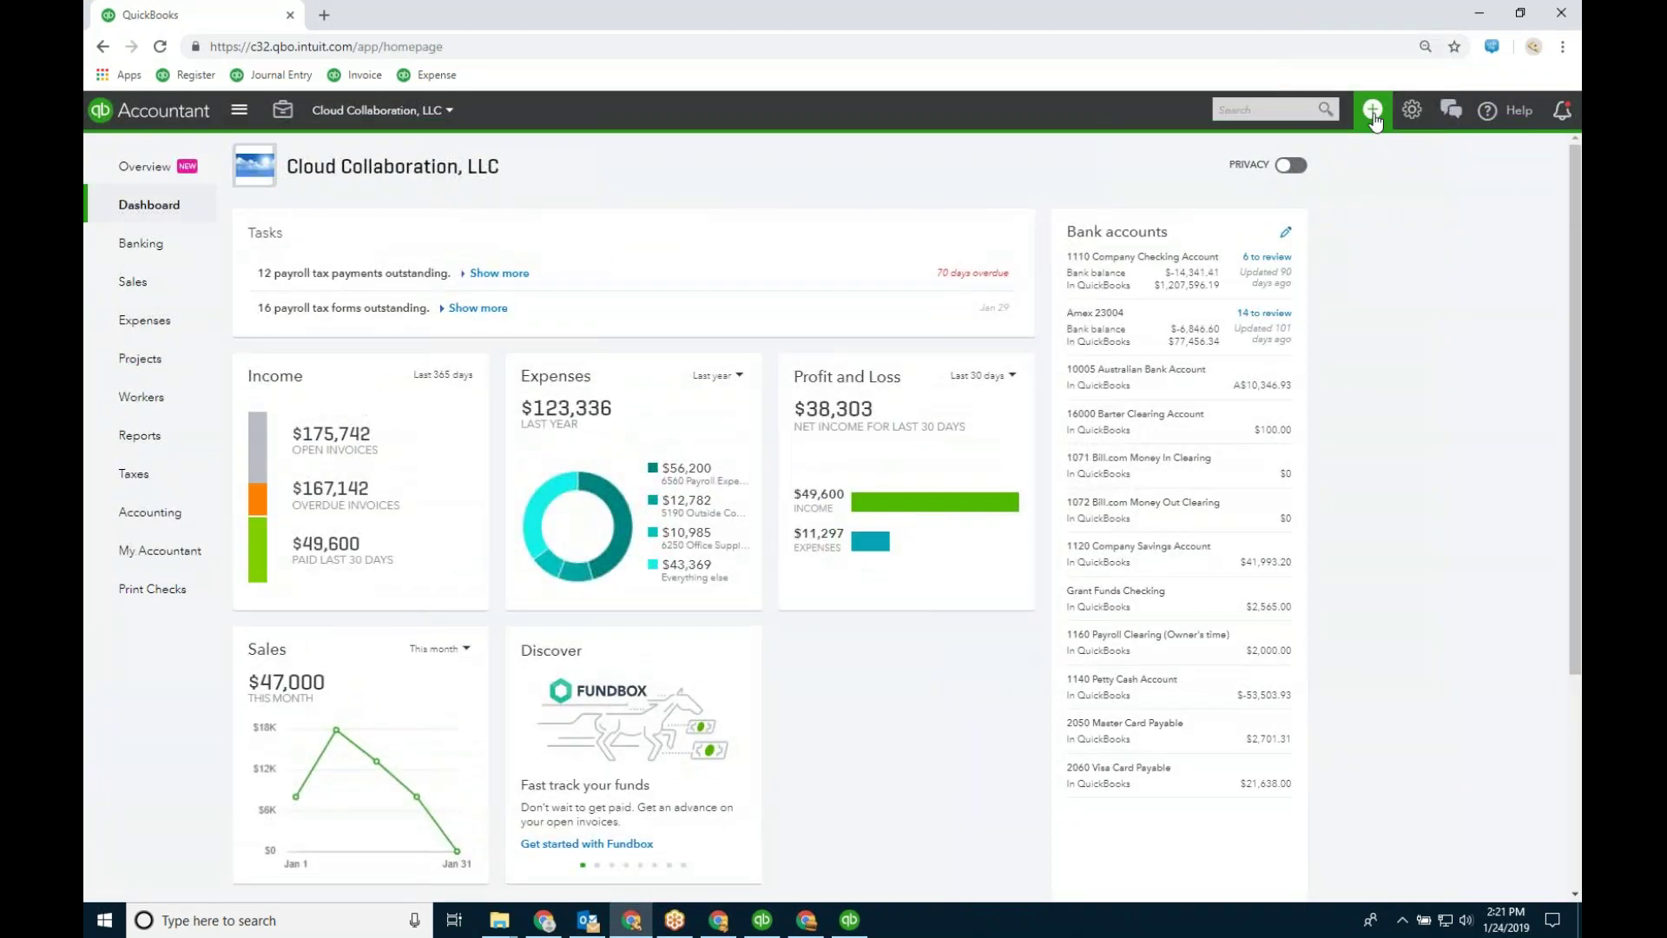
pyautogui.click(1501, 185)
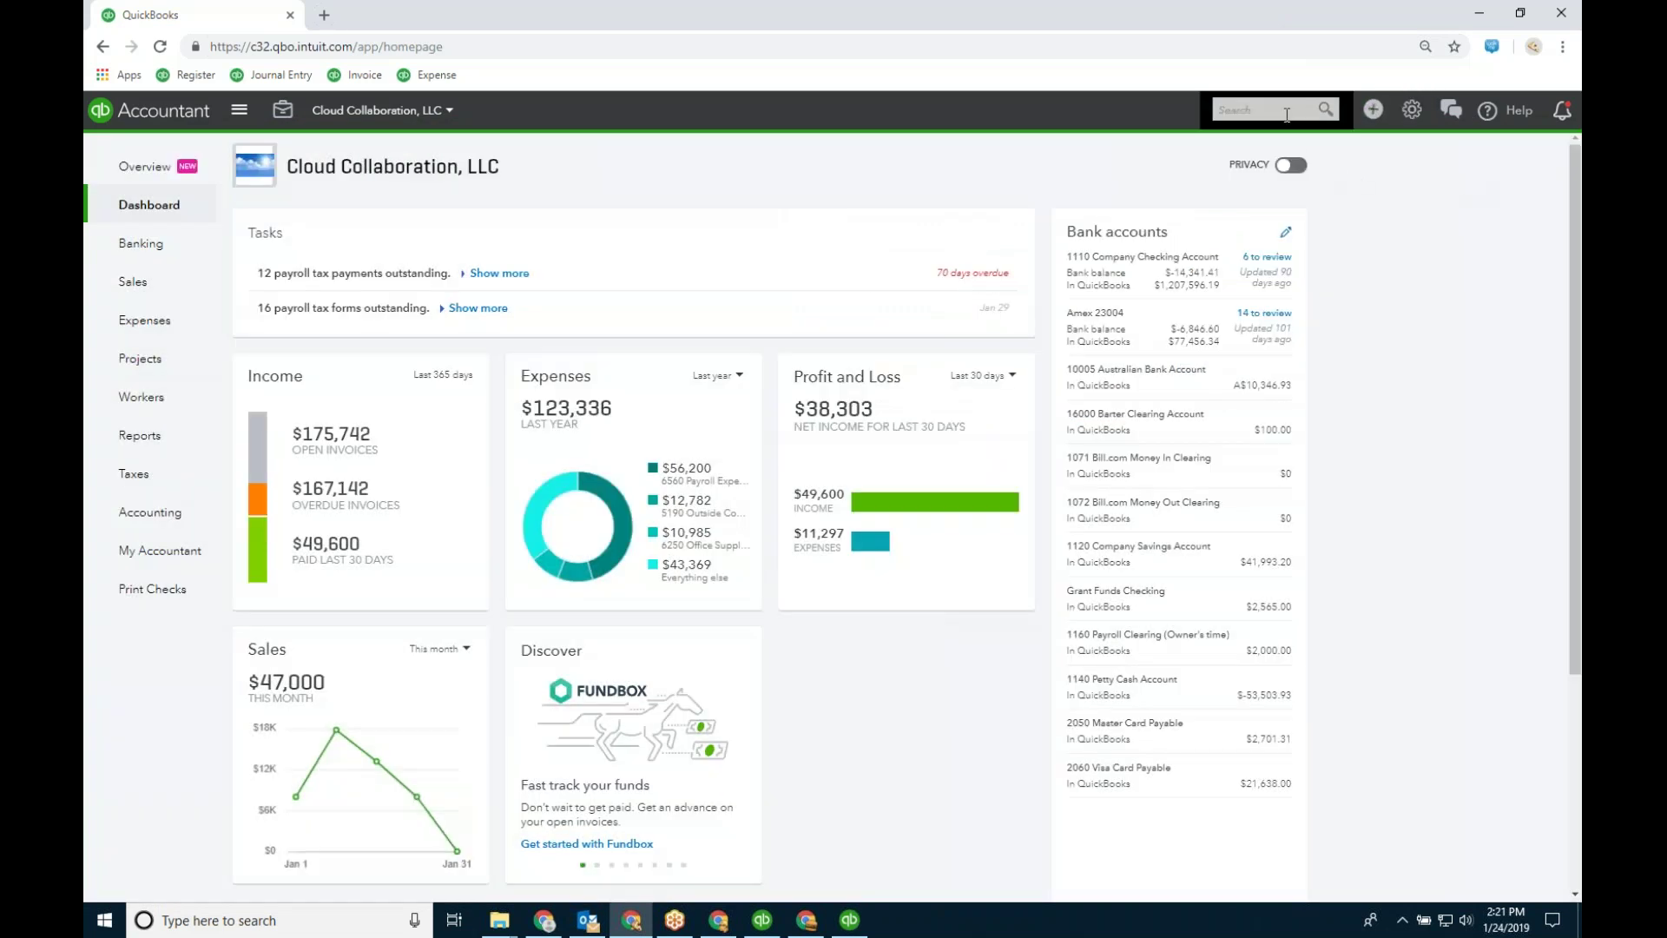
pyautogui.click(1282, 110)
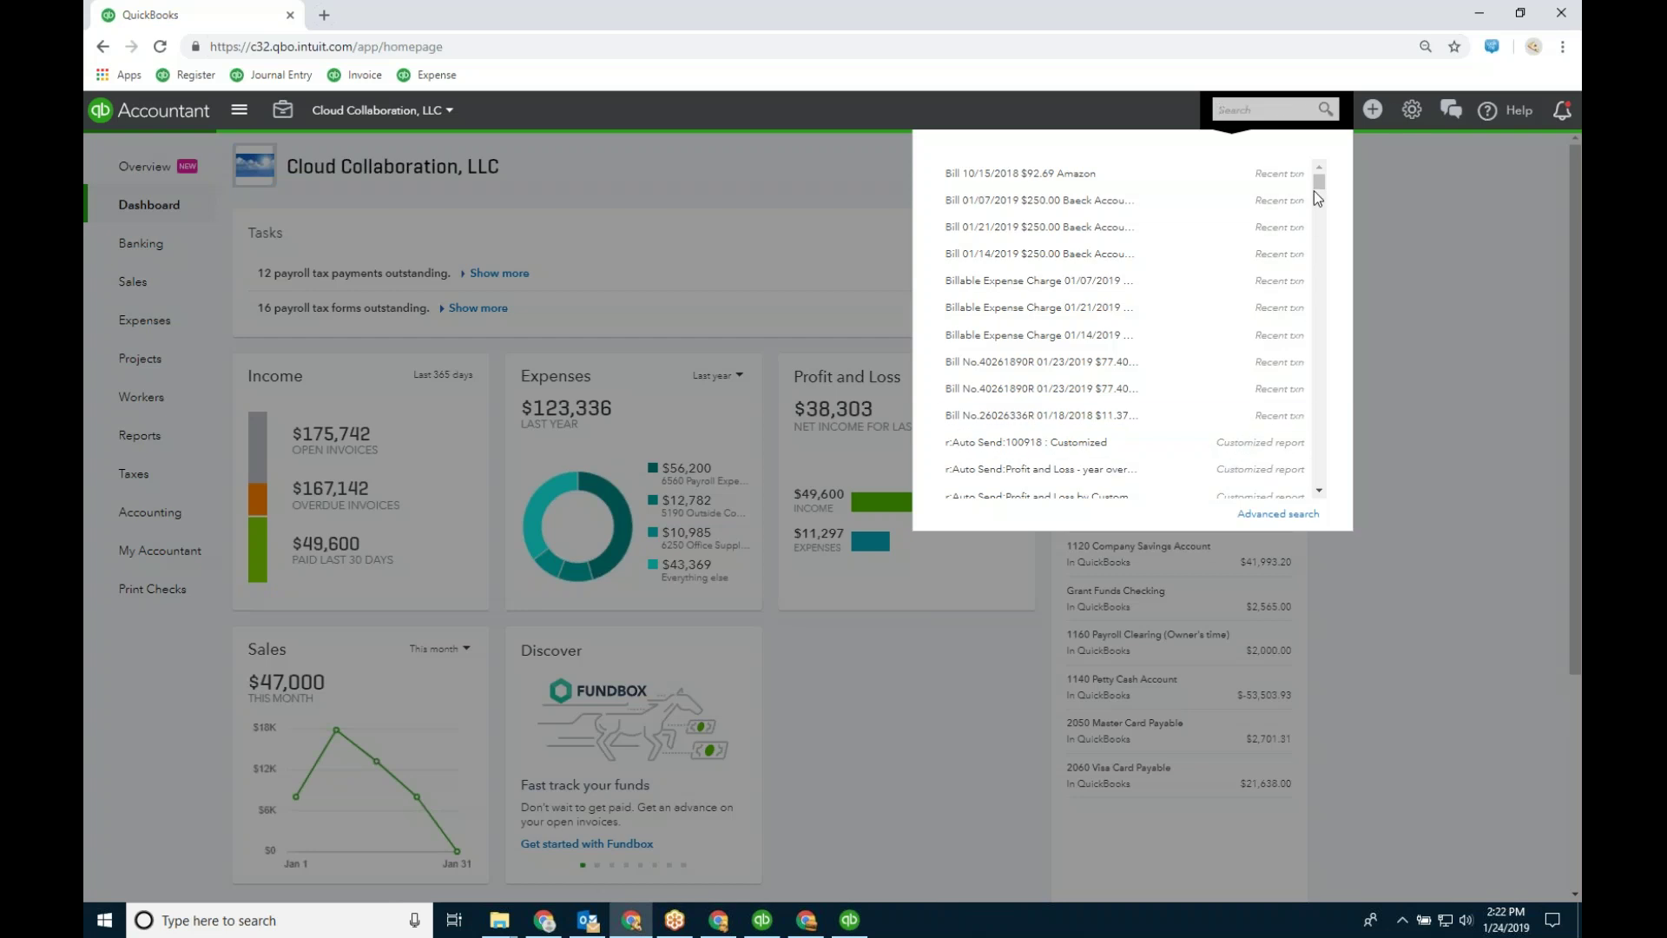
pyautogui.click(1299, 522)
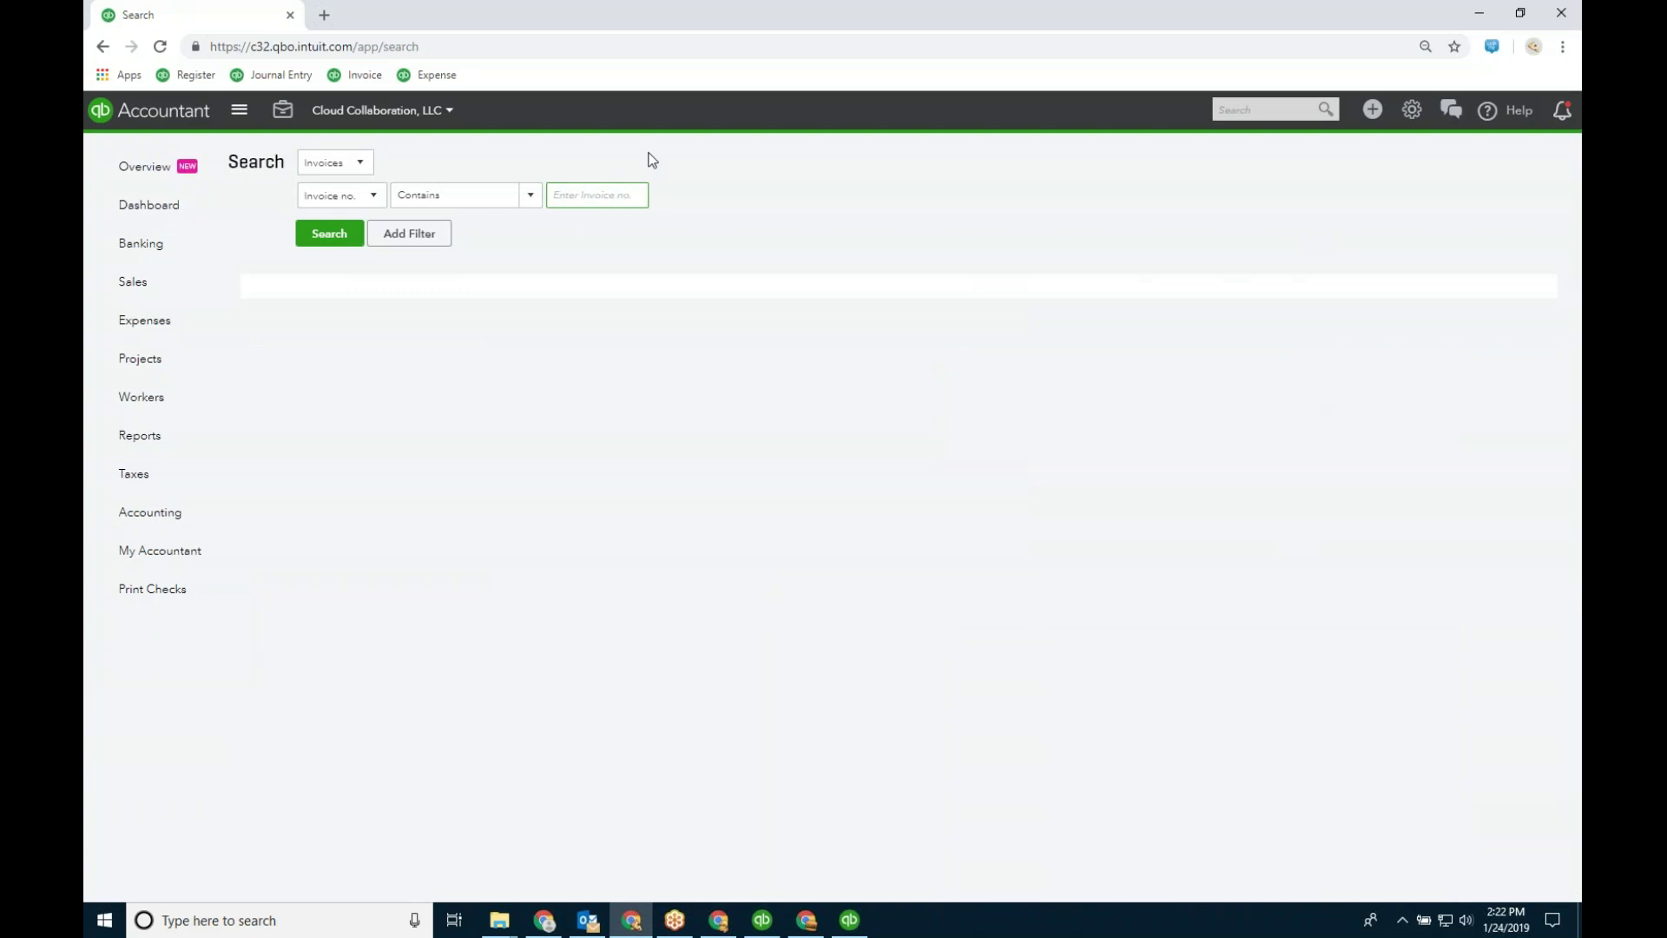
pyautogui.click(360, 164)
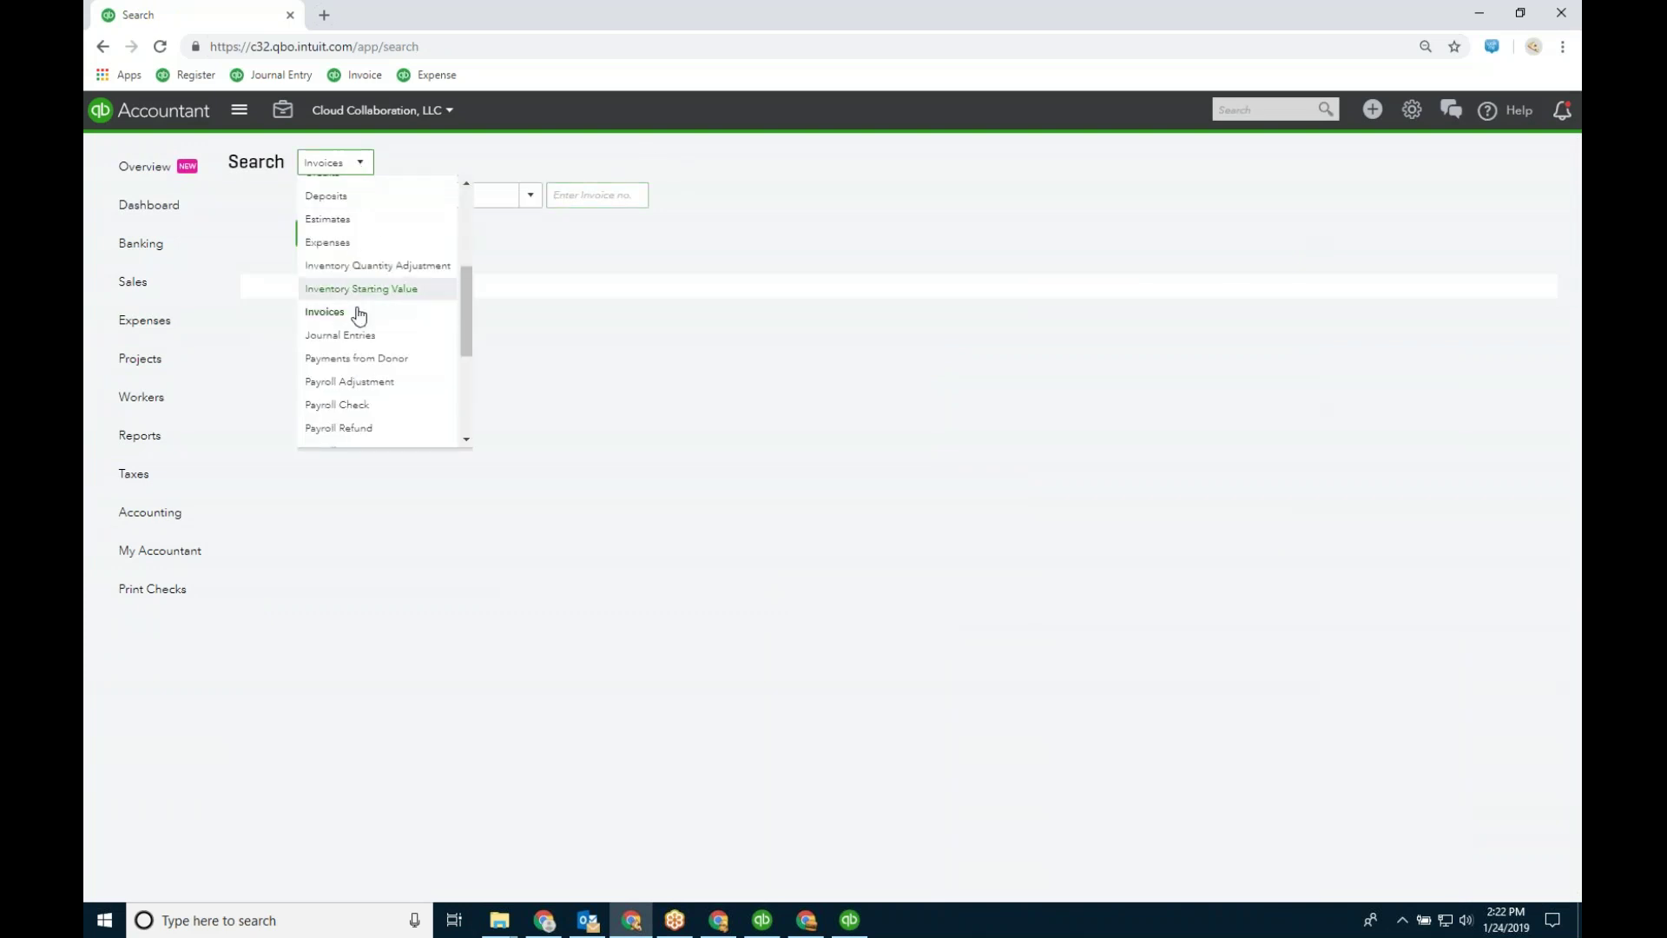
pyautogui.moveTo(467, 336); pyautogui.dragTo(465, 261)
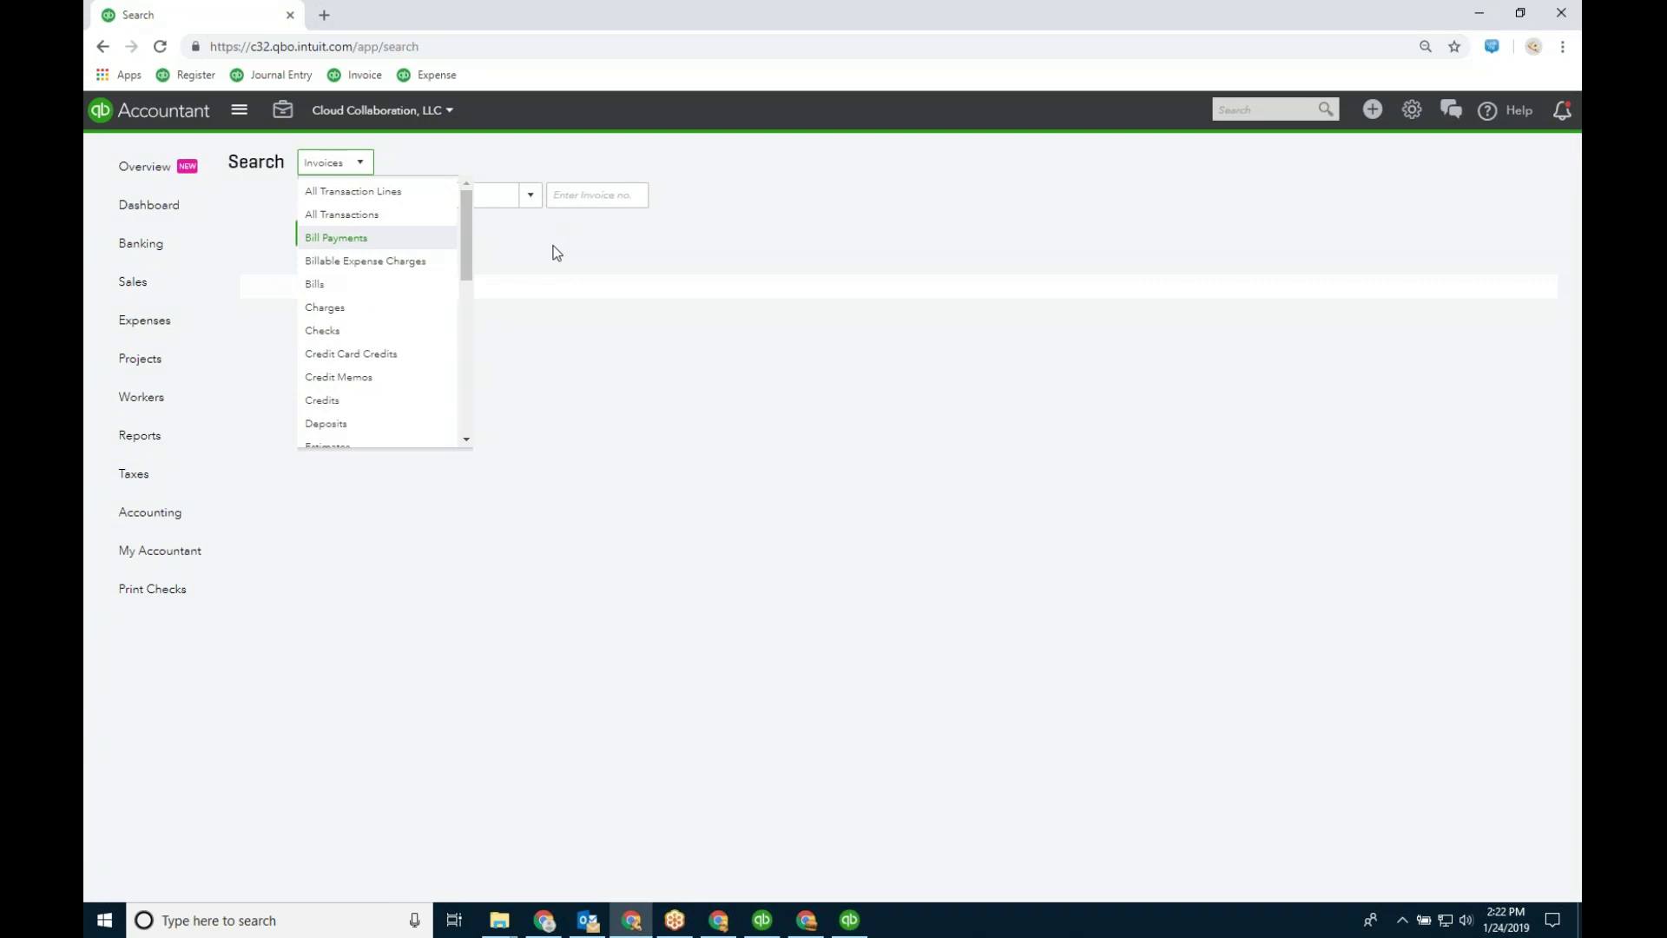
pyautogui.click(383, 287)
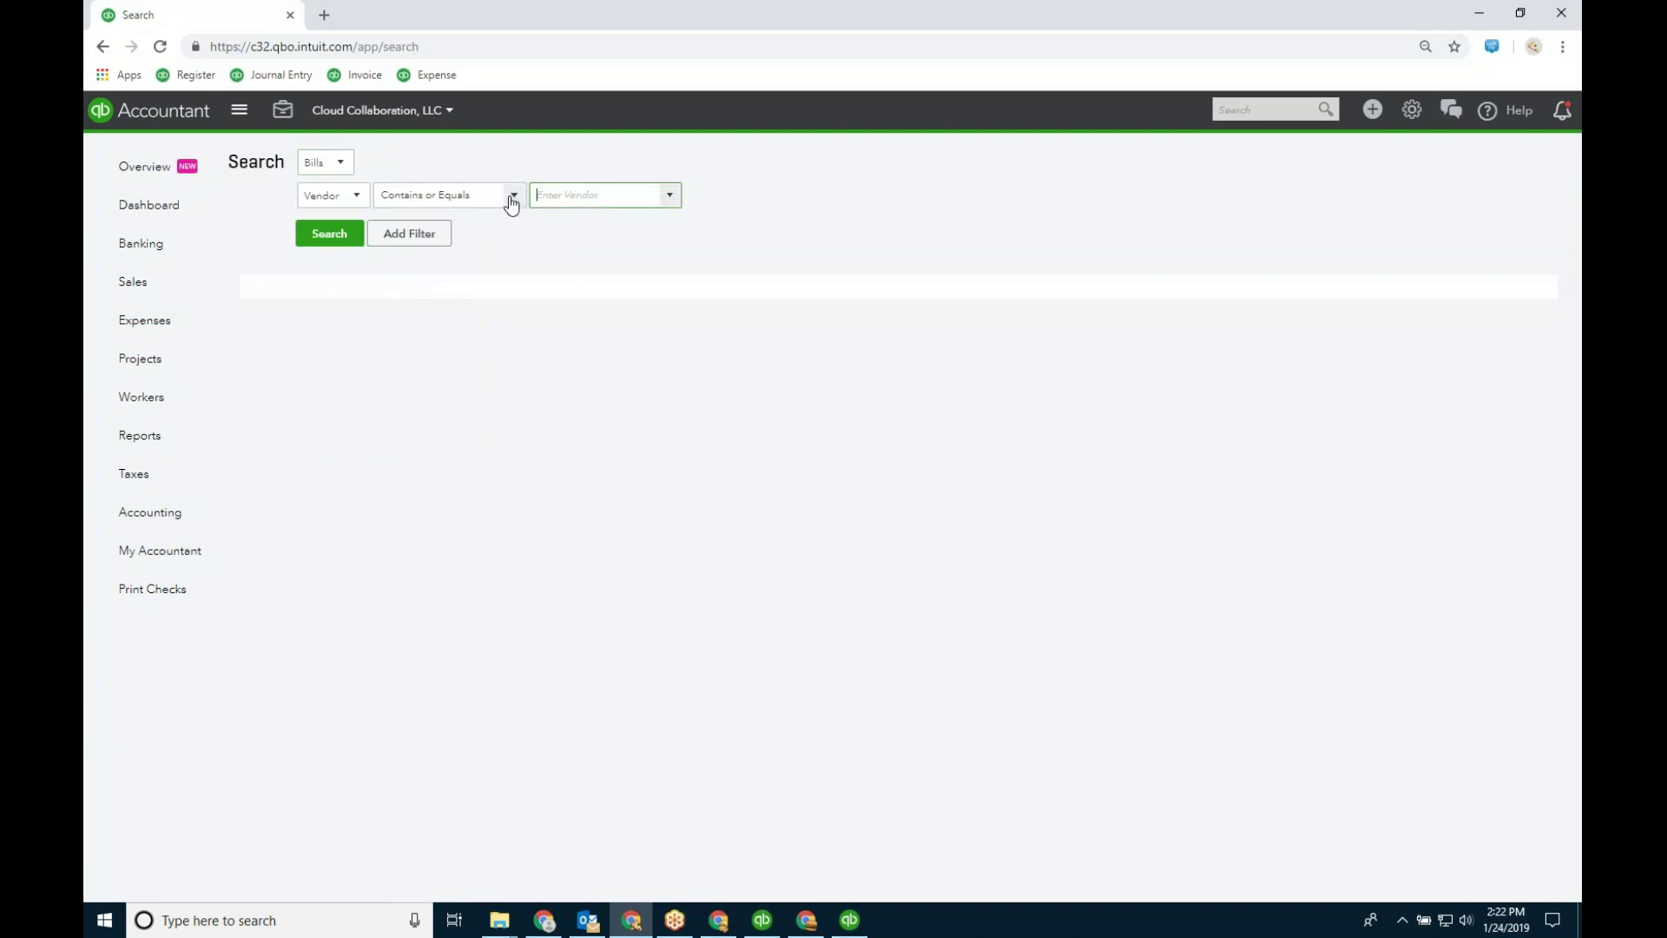
pyautogui.click(670, 197)
pyautogui.click(1137, 194)
# Step: Search for $92.69 to open the 10/15/2018 Amazon bill
pyautogui.click(1264, 110)
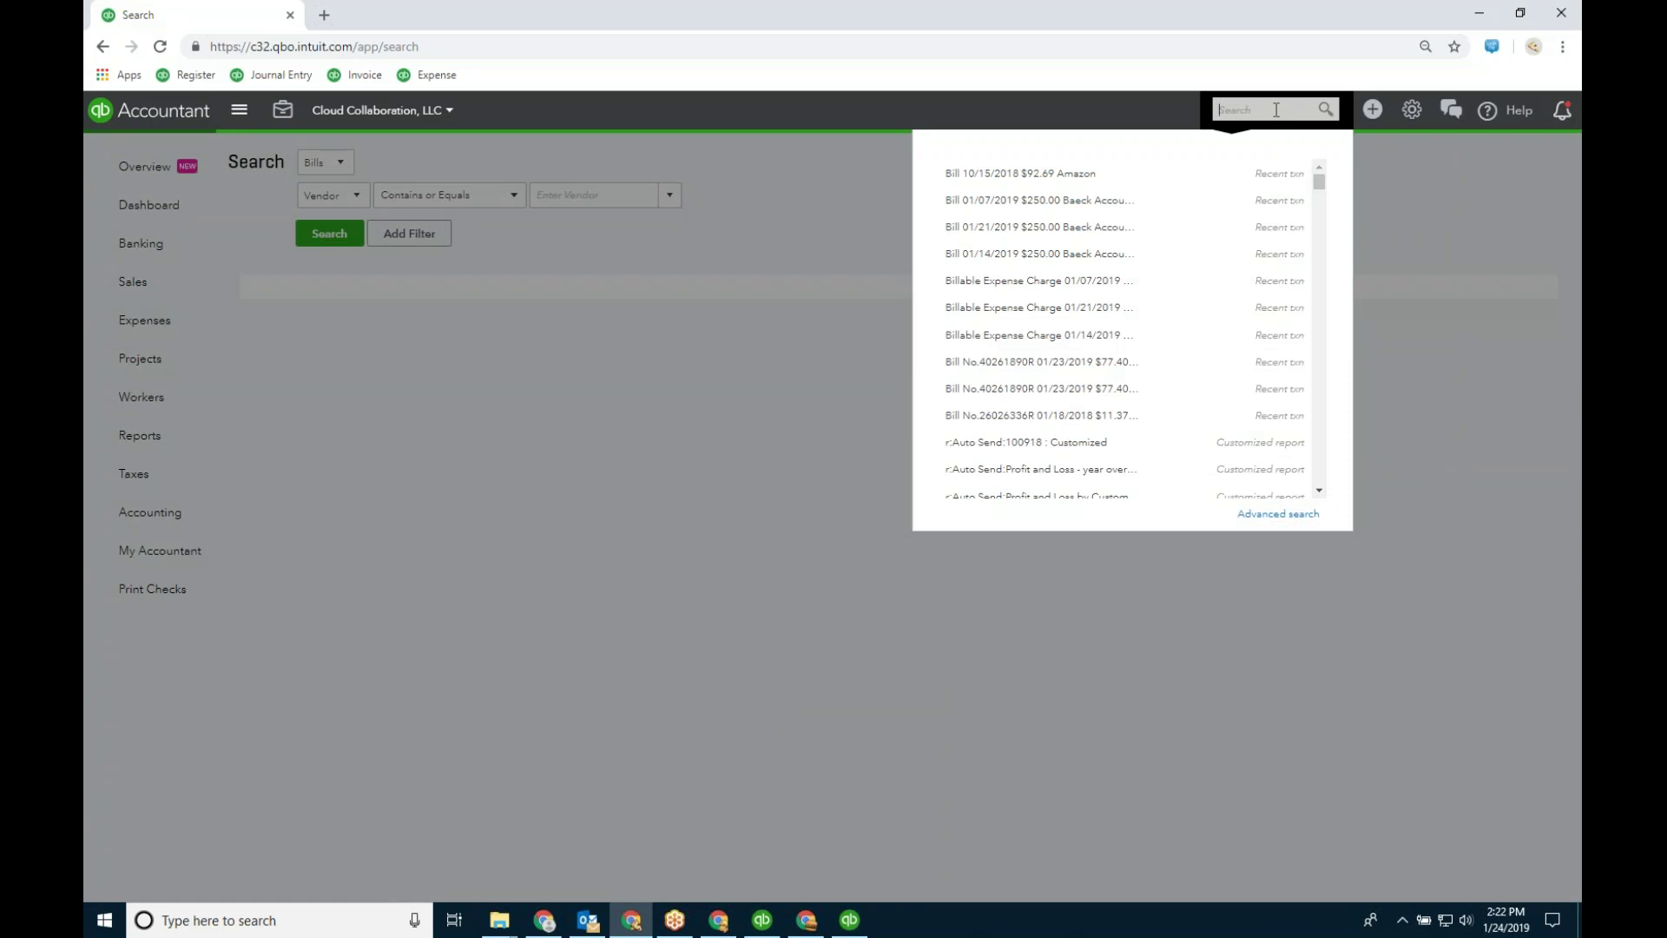
pyautogui.write('$92.69')
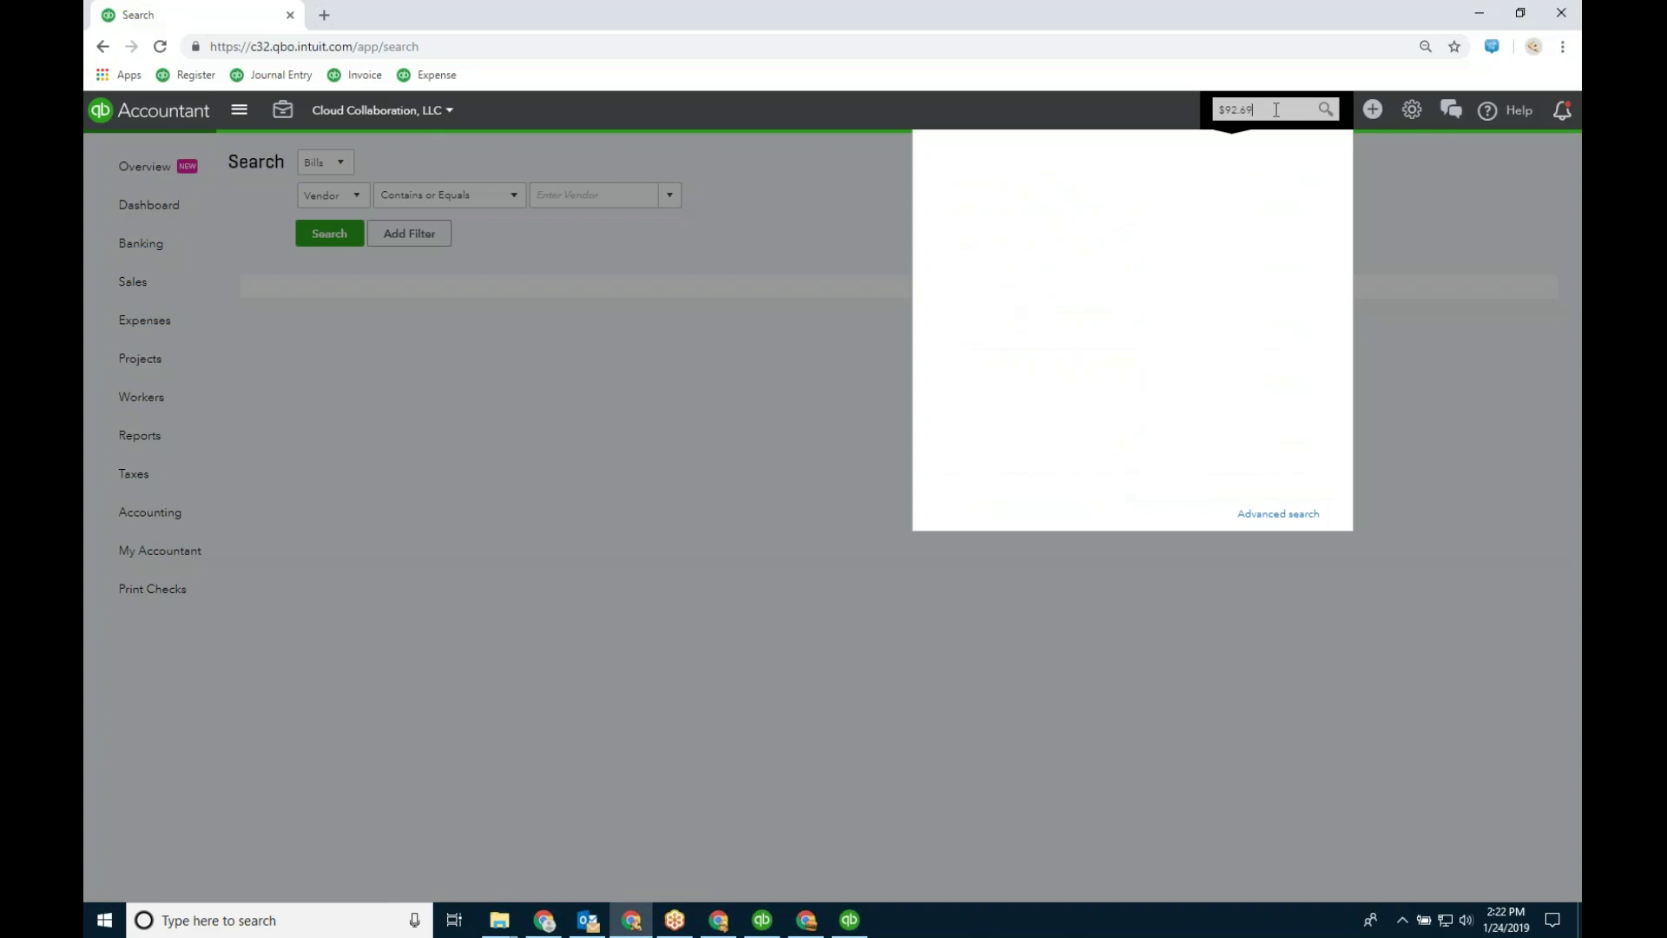
pyautogui.press('Return')
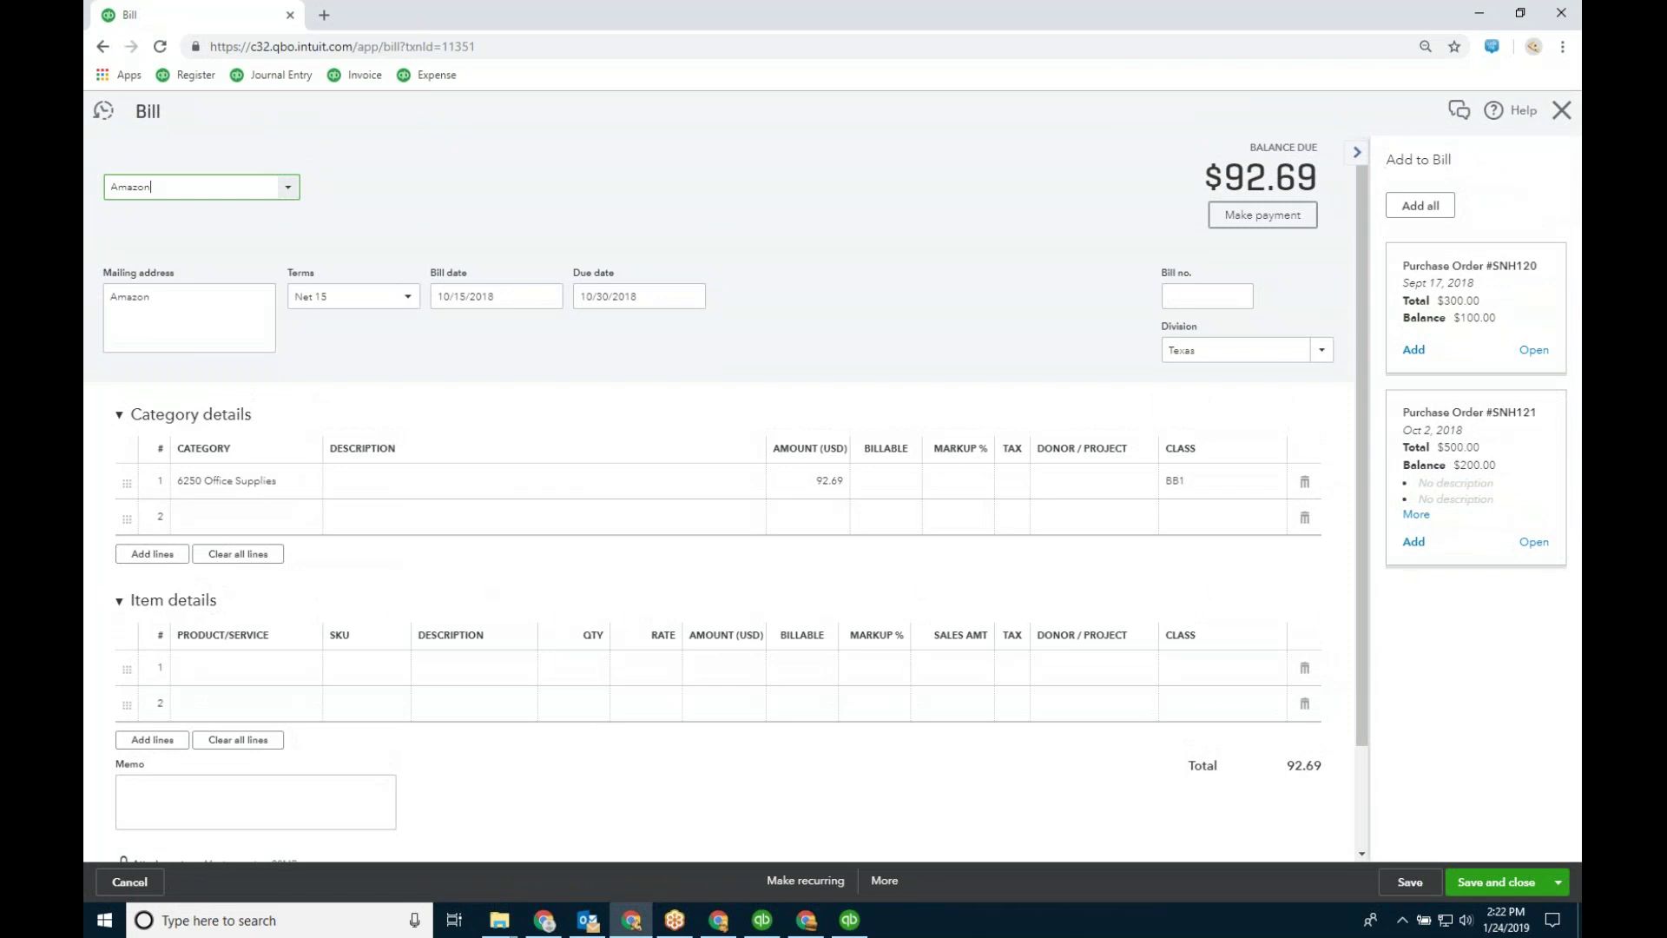
# Step: Show the Amazon bill's transaction journal with its Office Supplies and Accounts Payable postings
pyautogui.click(1357, 153)
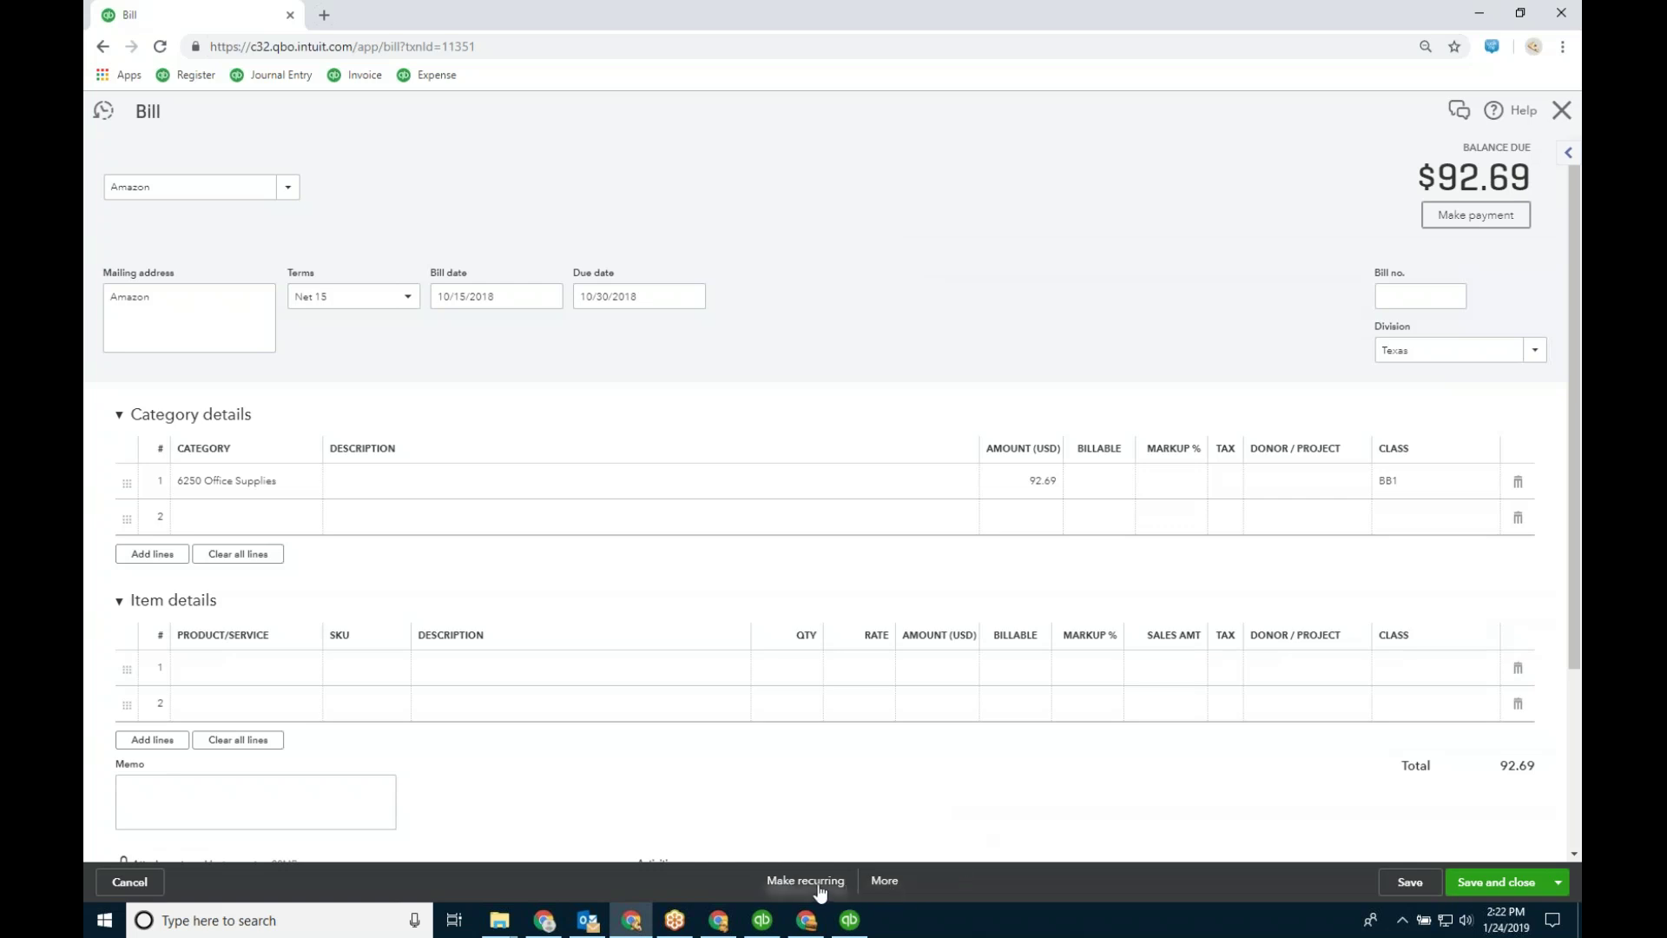
pyautogui.click(883, 881)
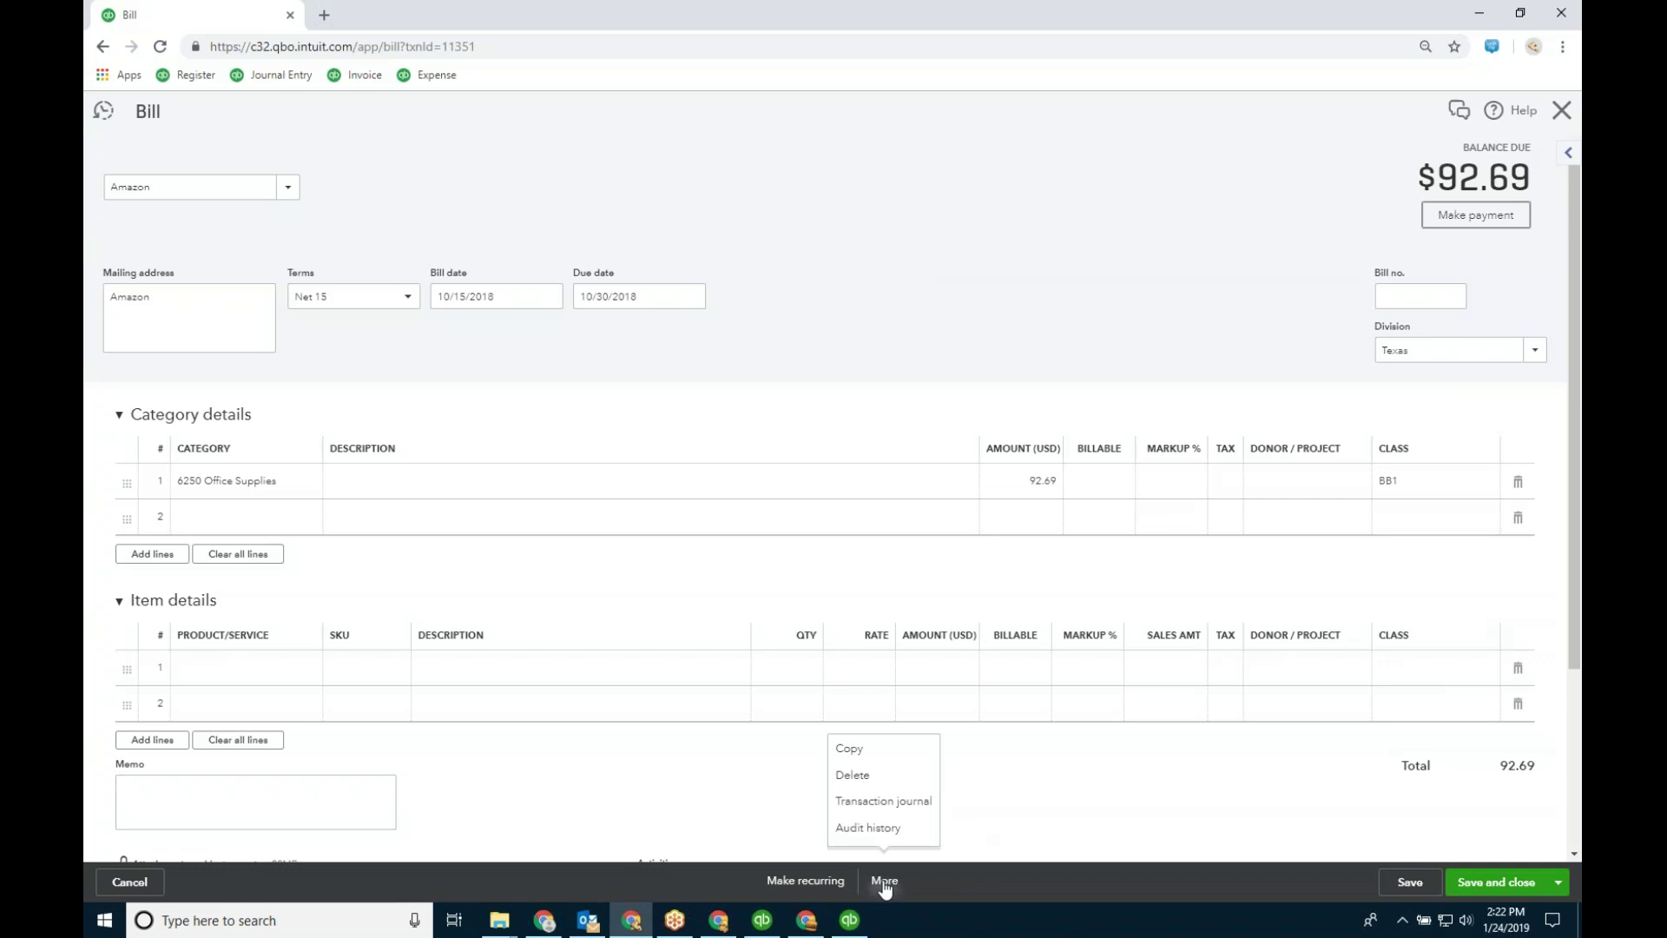
pyautogui.click(895, 806)
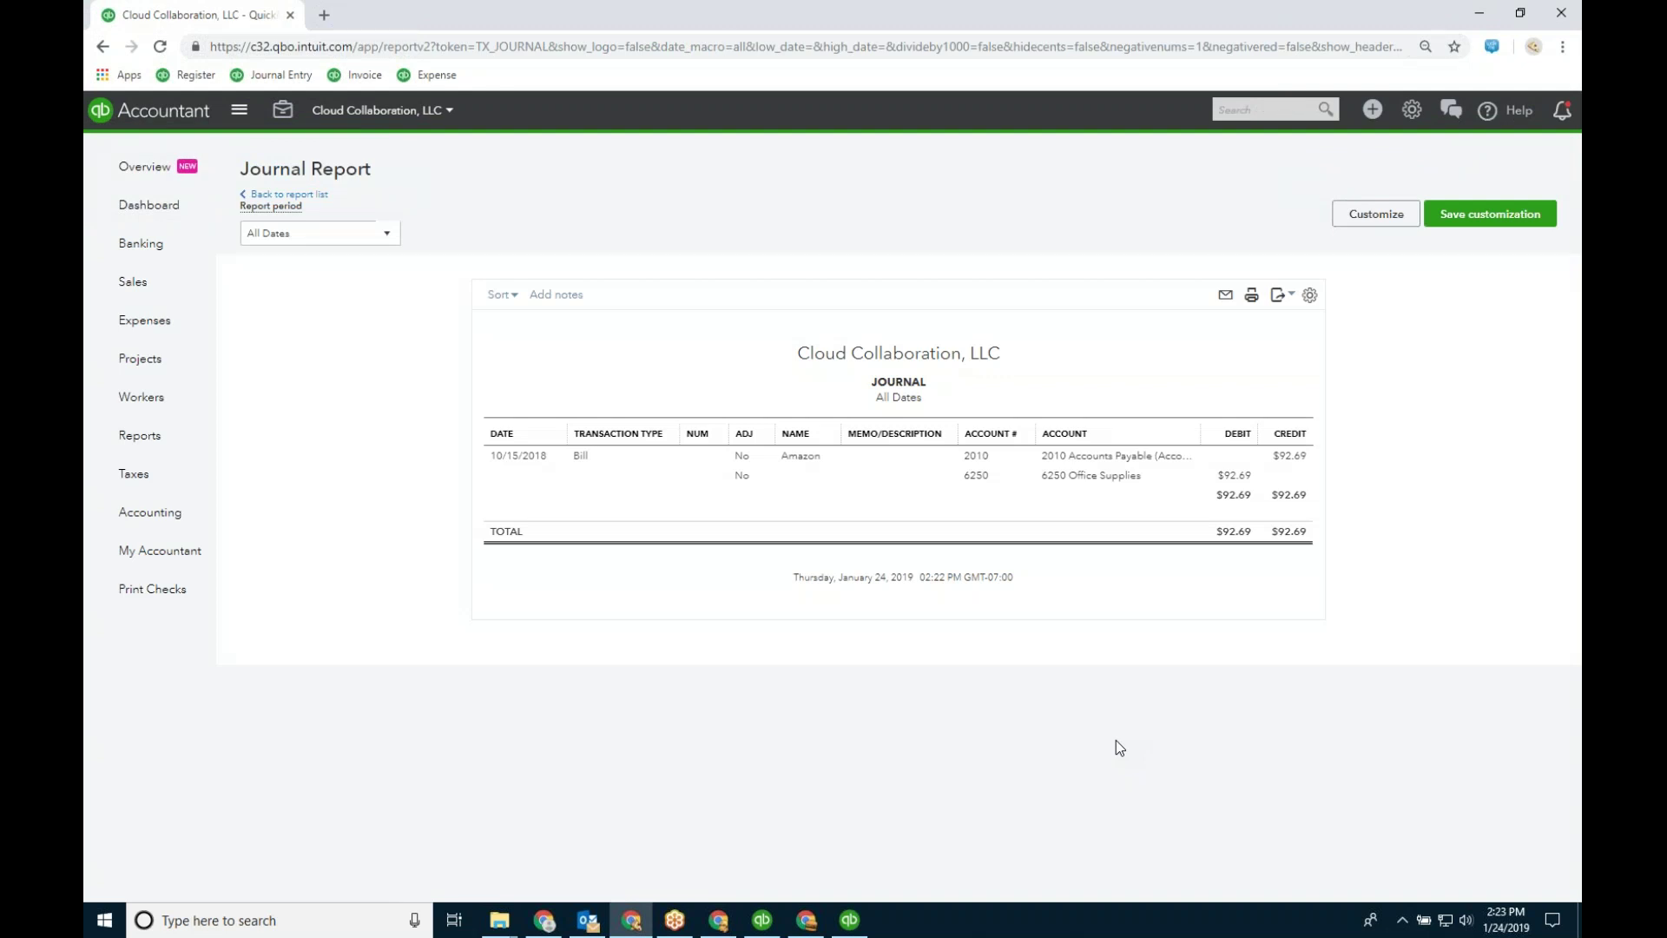
# Step: Go to the Sales Invoices list showing $167,141.78 overdue
pyautogui.click(1253, 109)
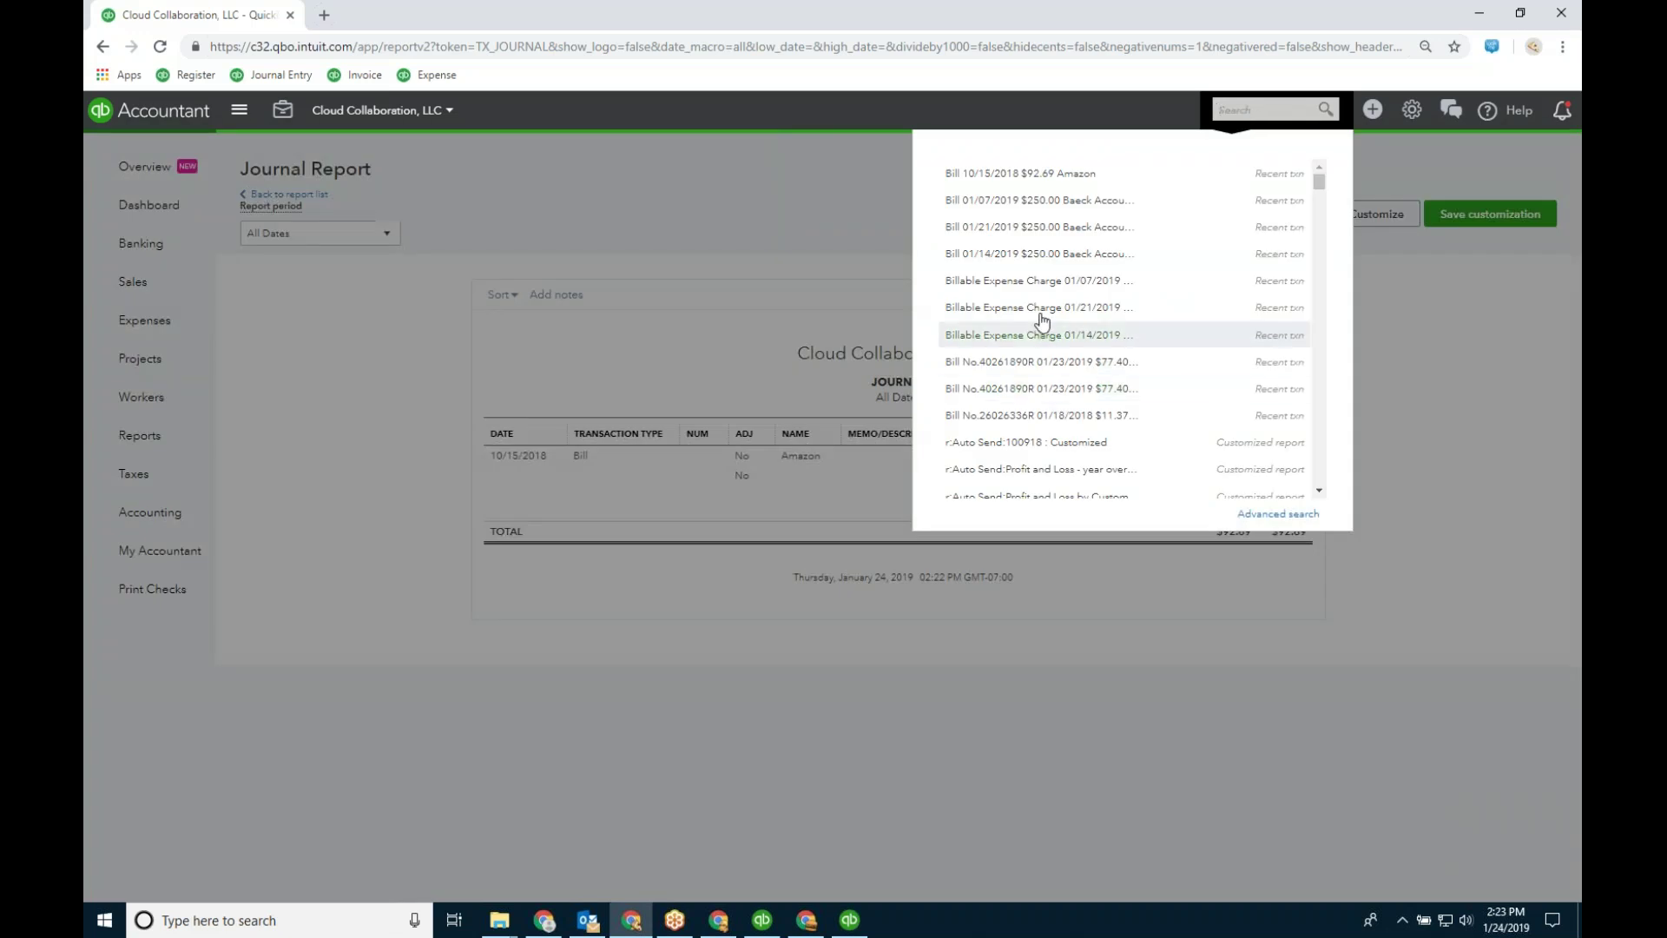
pyautogui.click(678, 162)
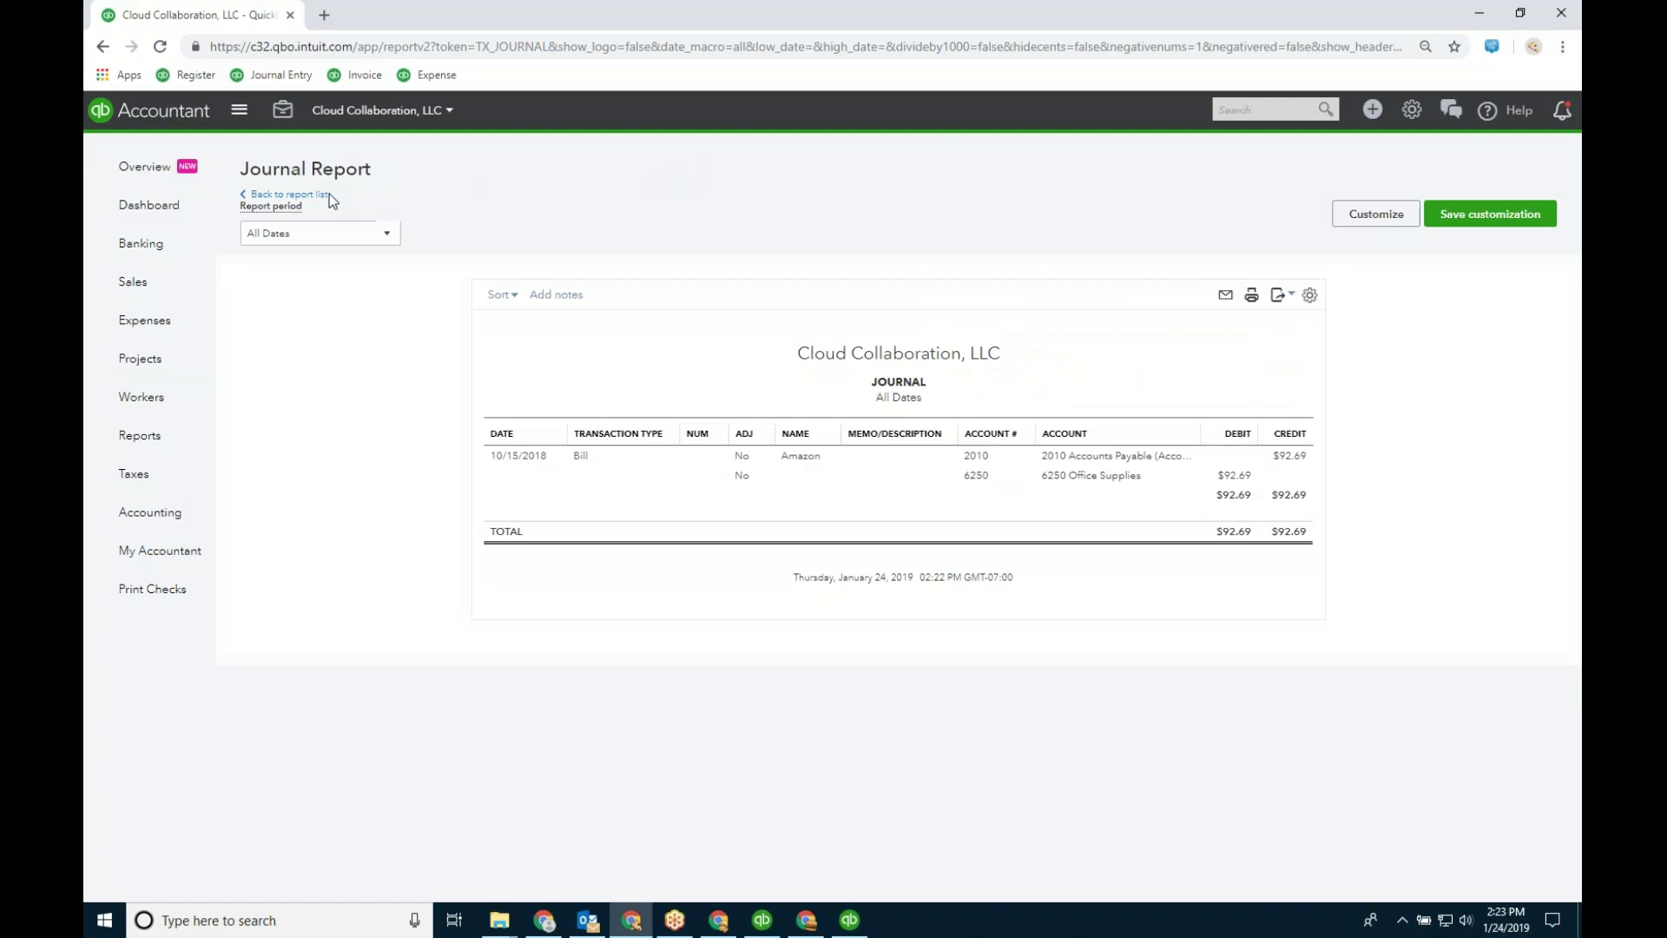
pyautogui.moveTo(152, 283)
pyautogui.click(268, 335)
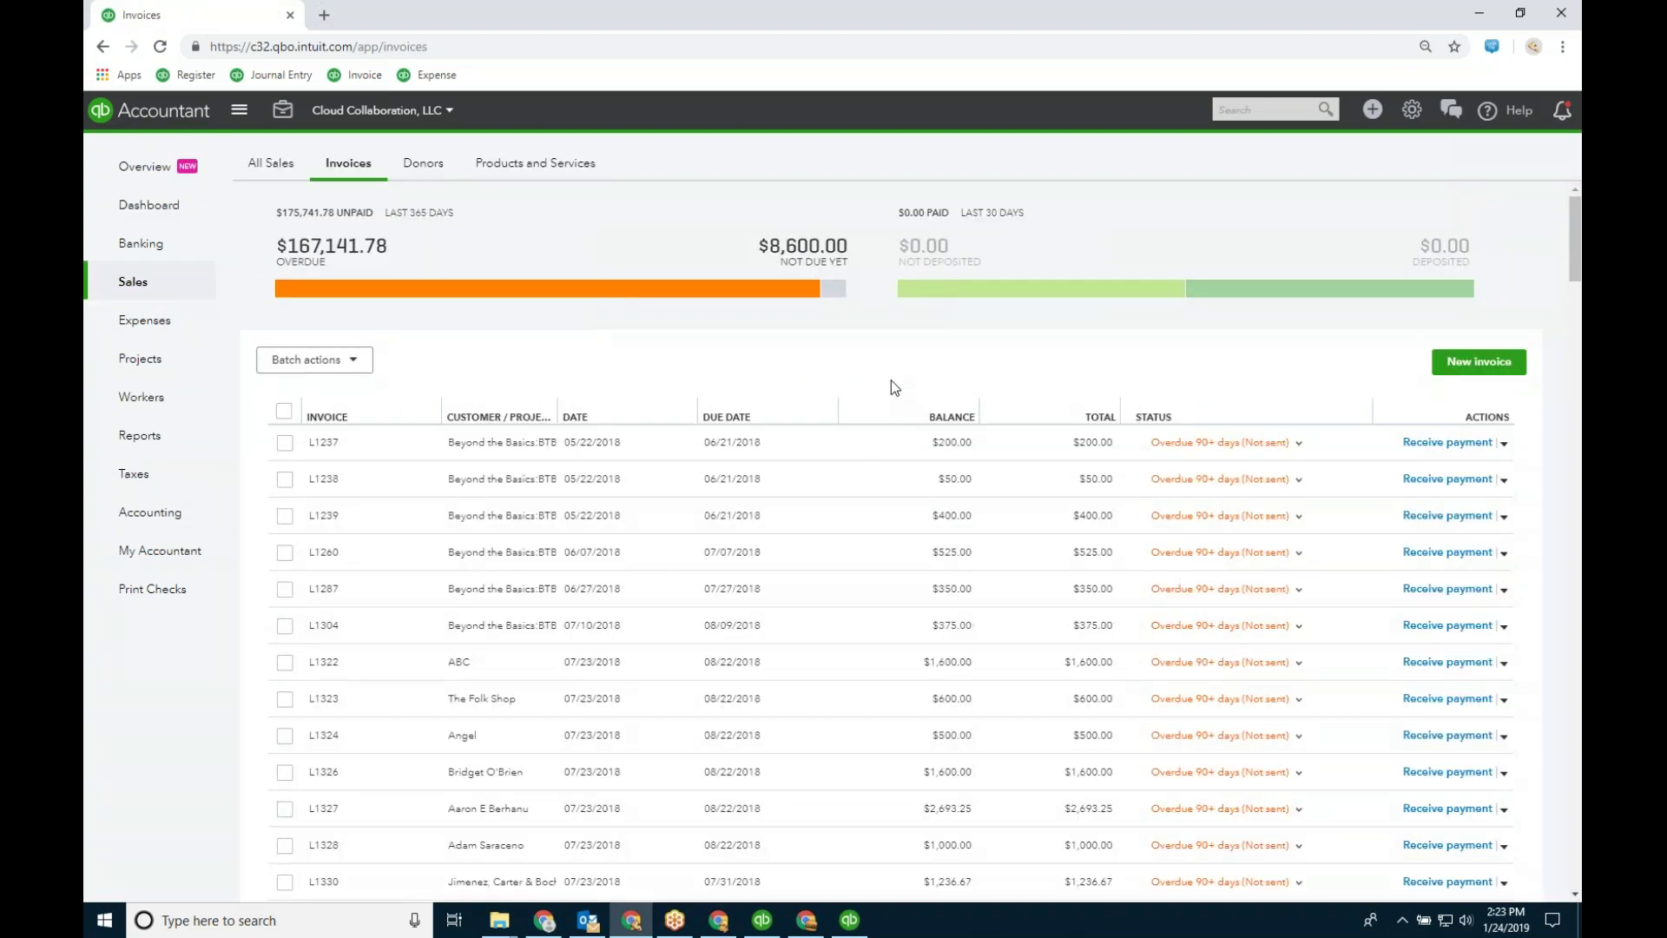
# Step: Open invoice L1322 to ABC and view its $1,600.00 transaction journal
pyautogui.scroll(-1, 1318, 482)
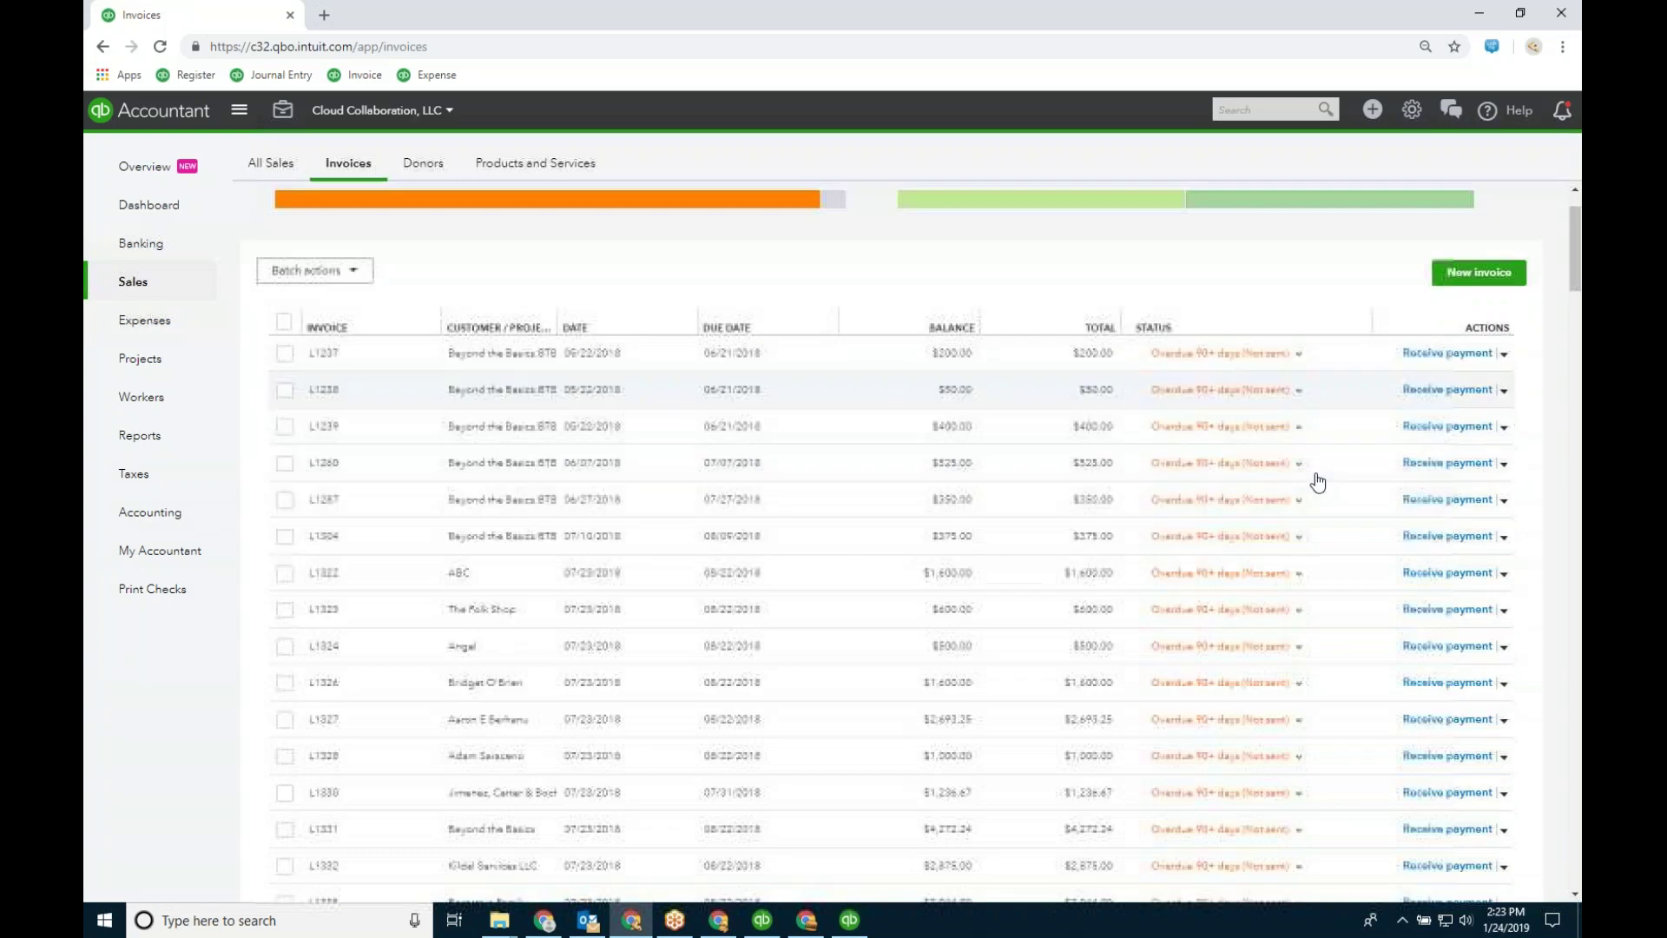
pyautogui.click(499, 581)
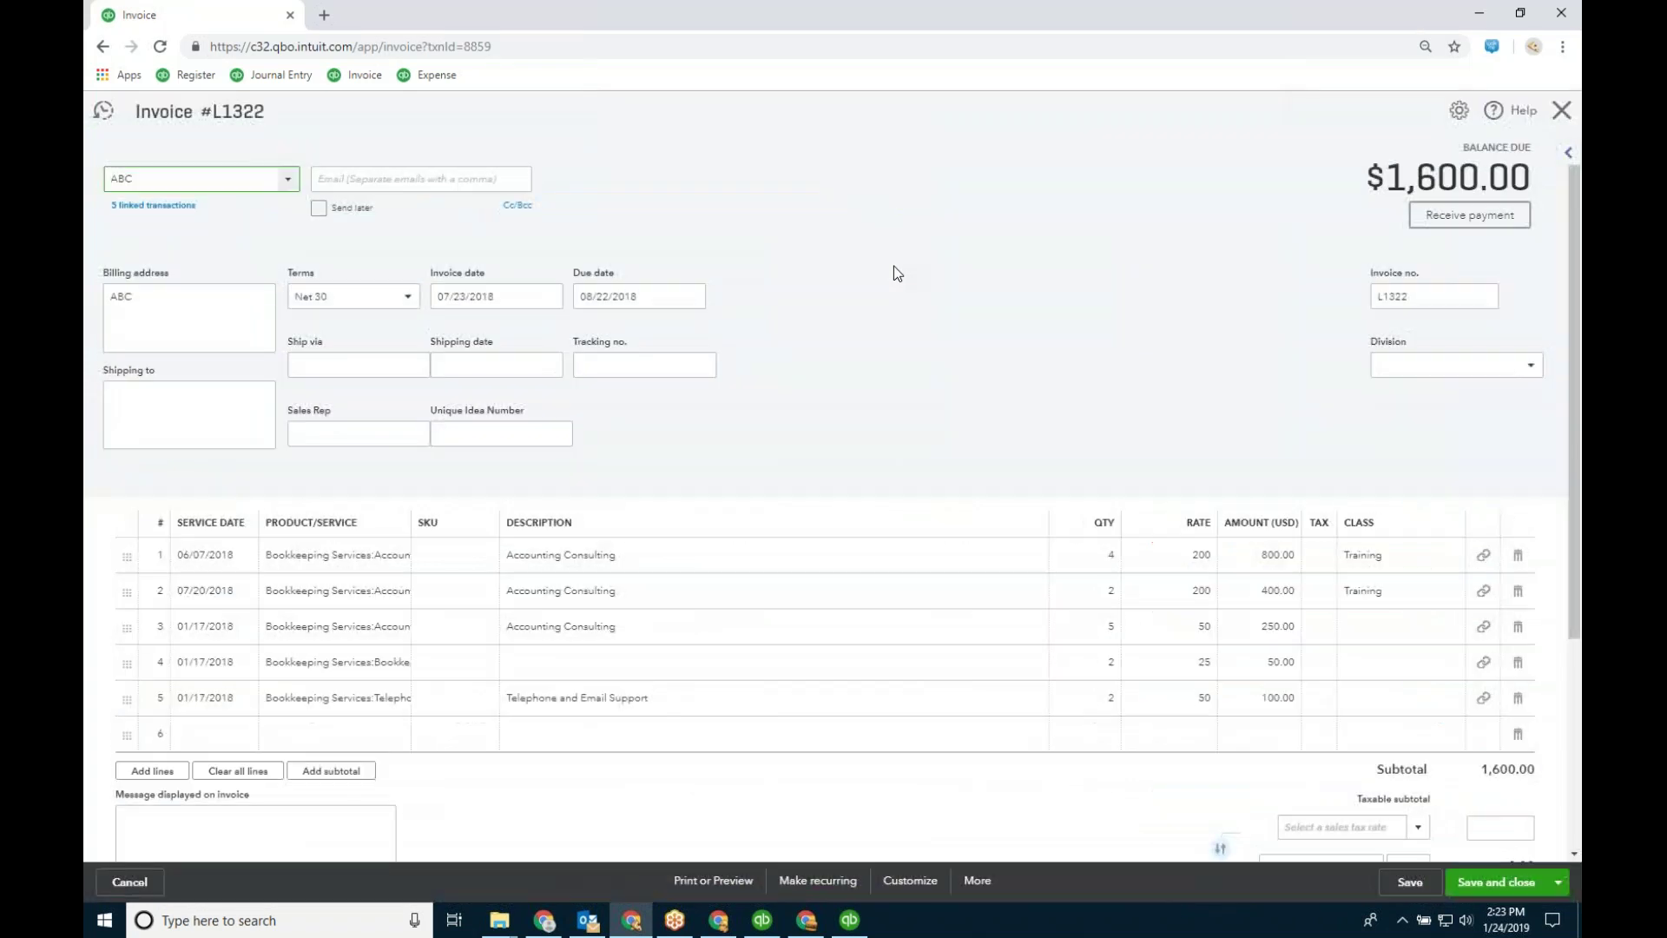
pyautogui.click(987, 890)
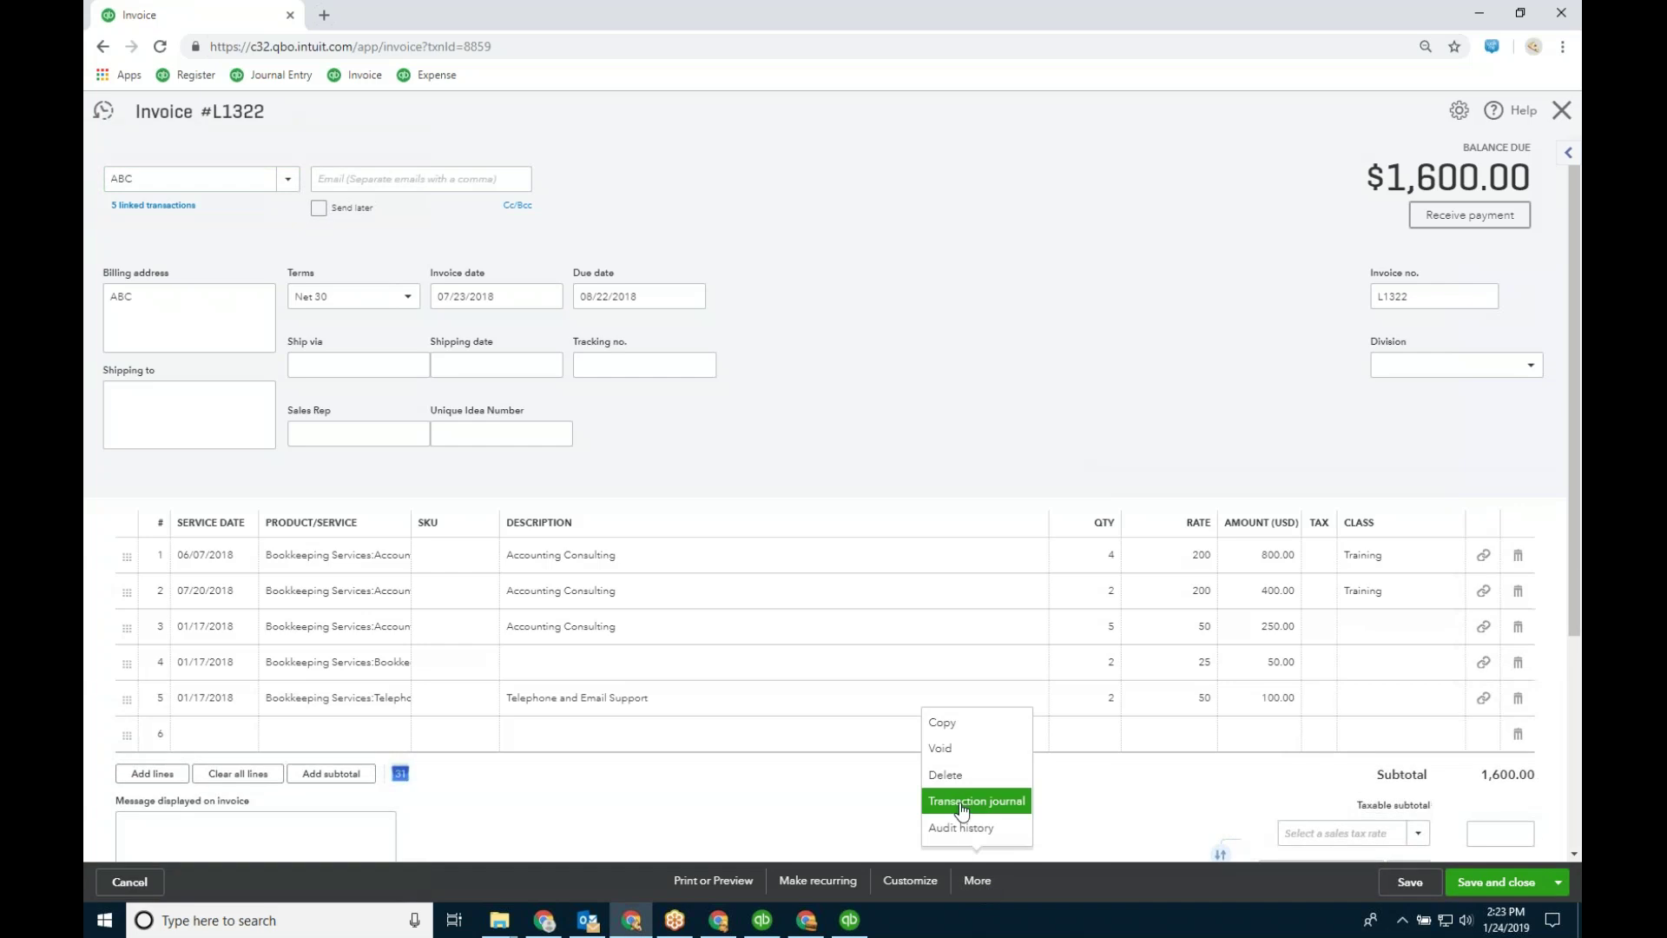
pyautogui.click(973, 800)
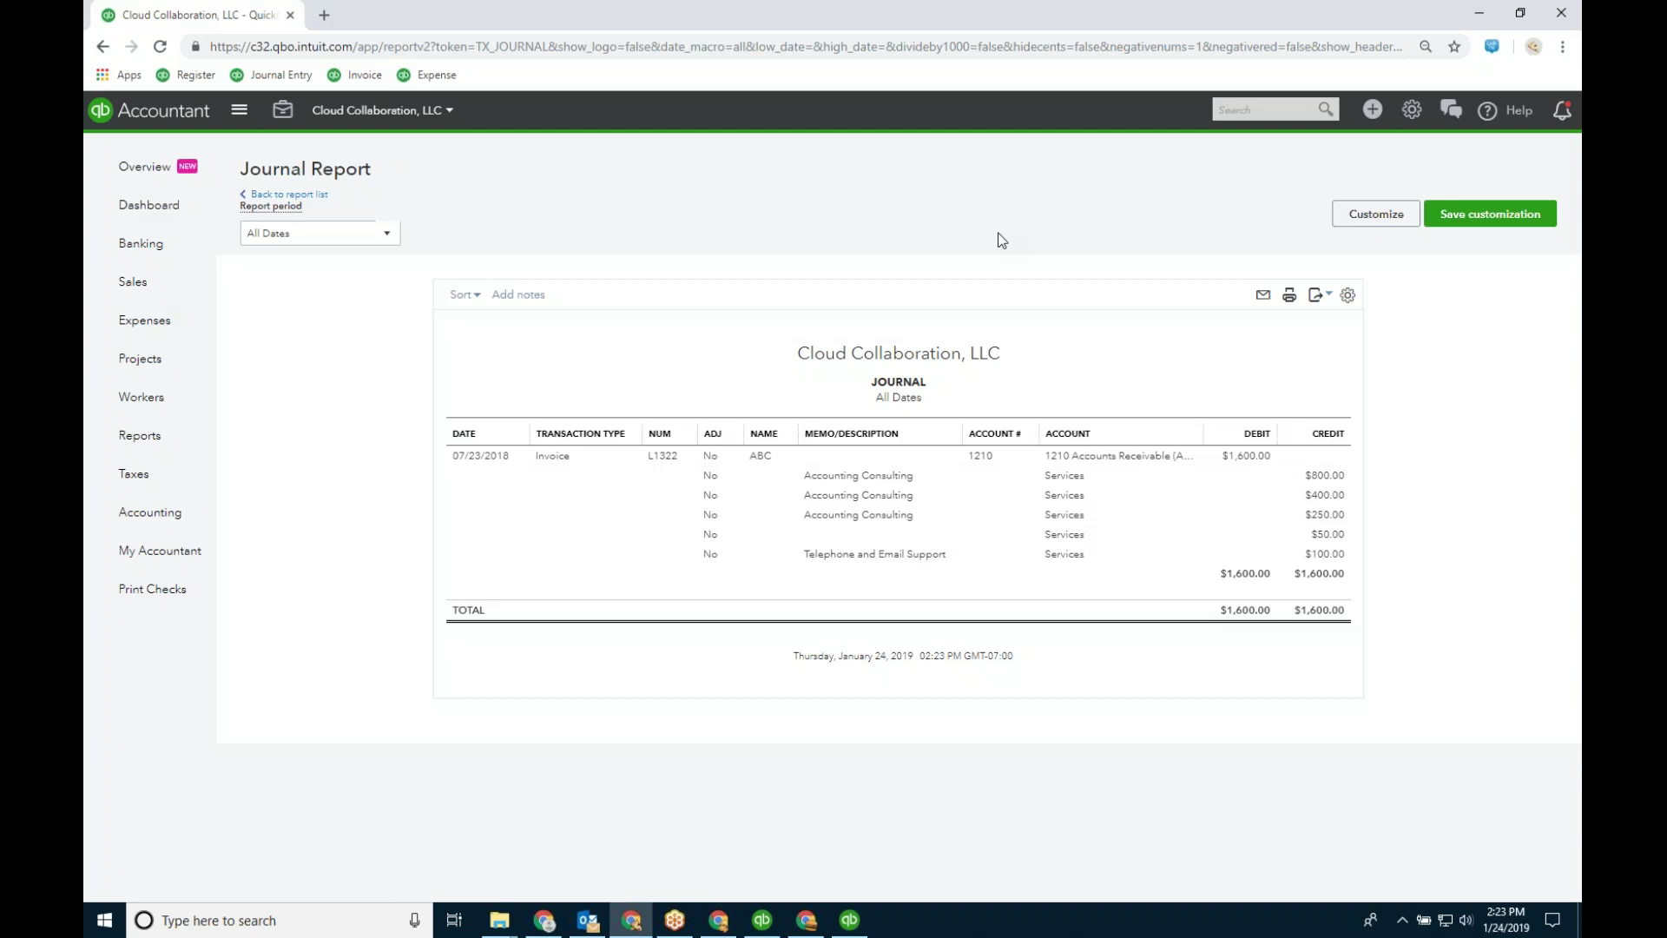
# Step: Reopen invoice L1322 from its journal report, close it, and start a new journal entry
pyautogui.click(560, 458)
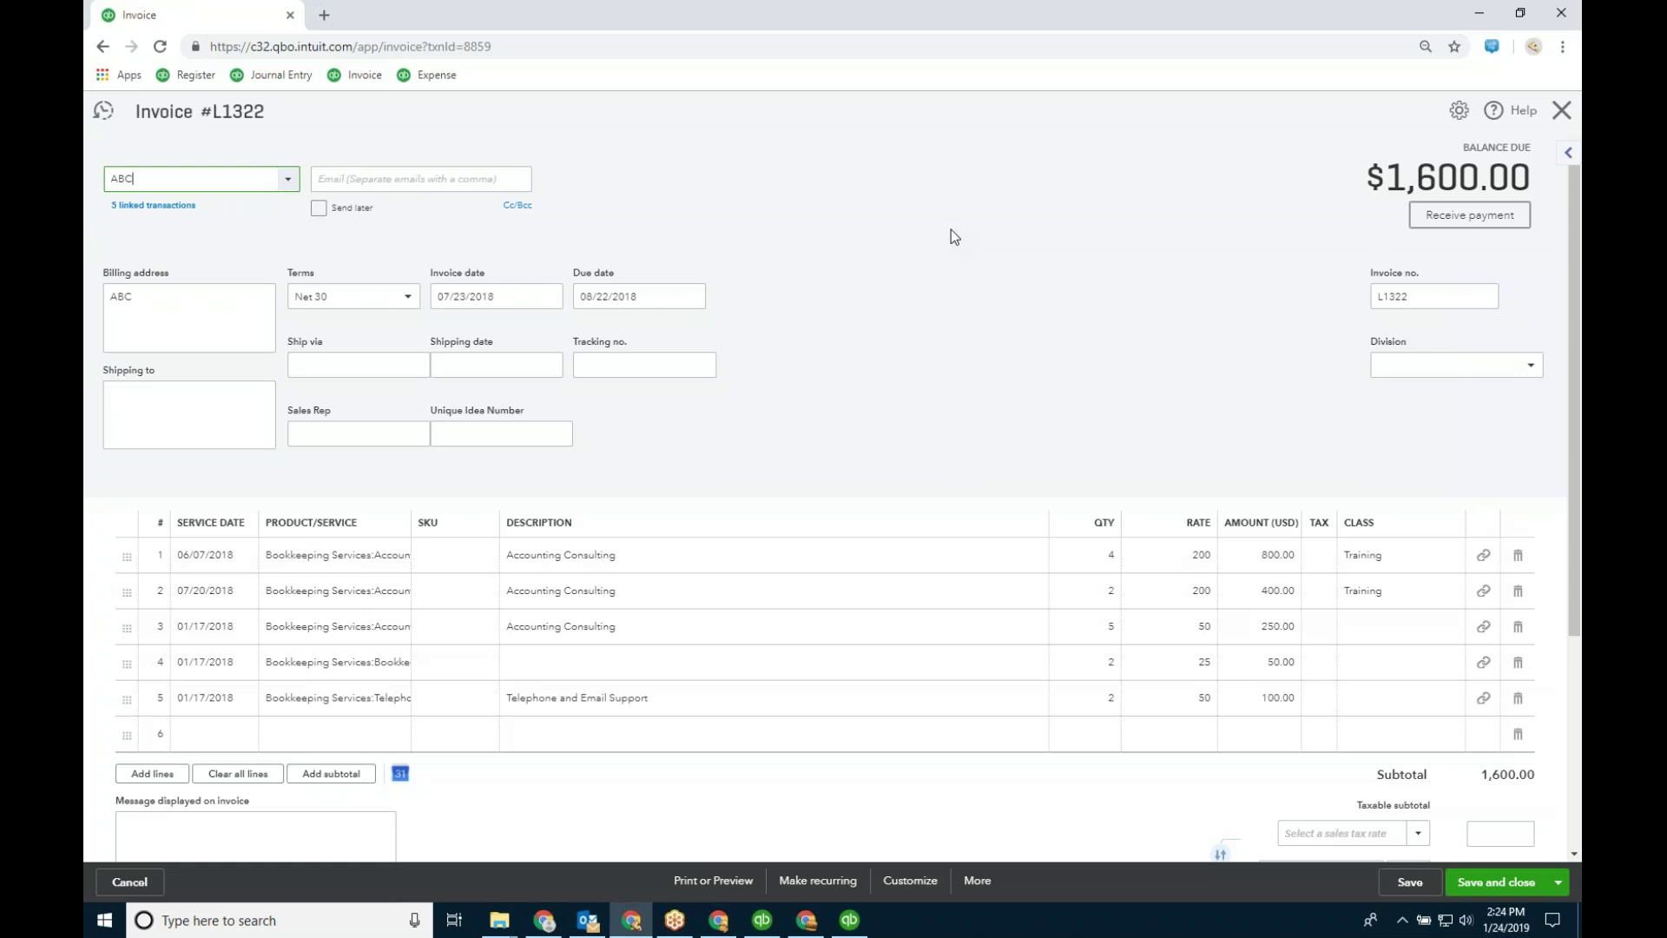
pyautogui.click(588, 919)
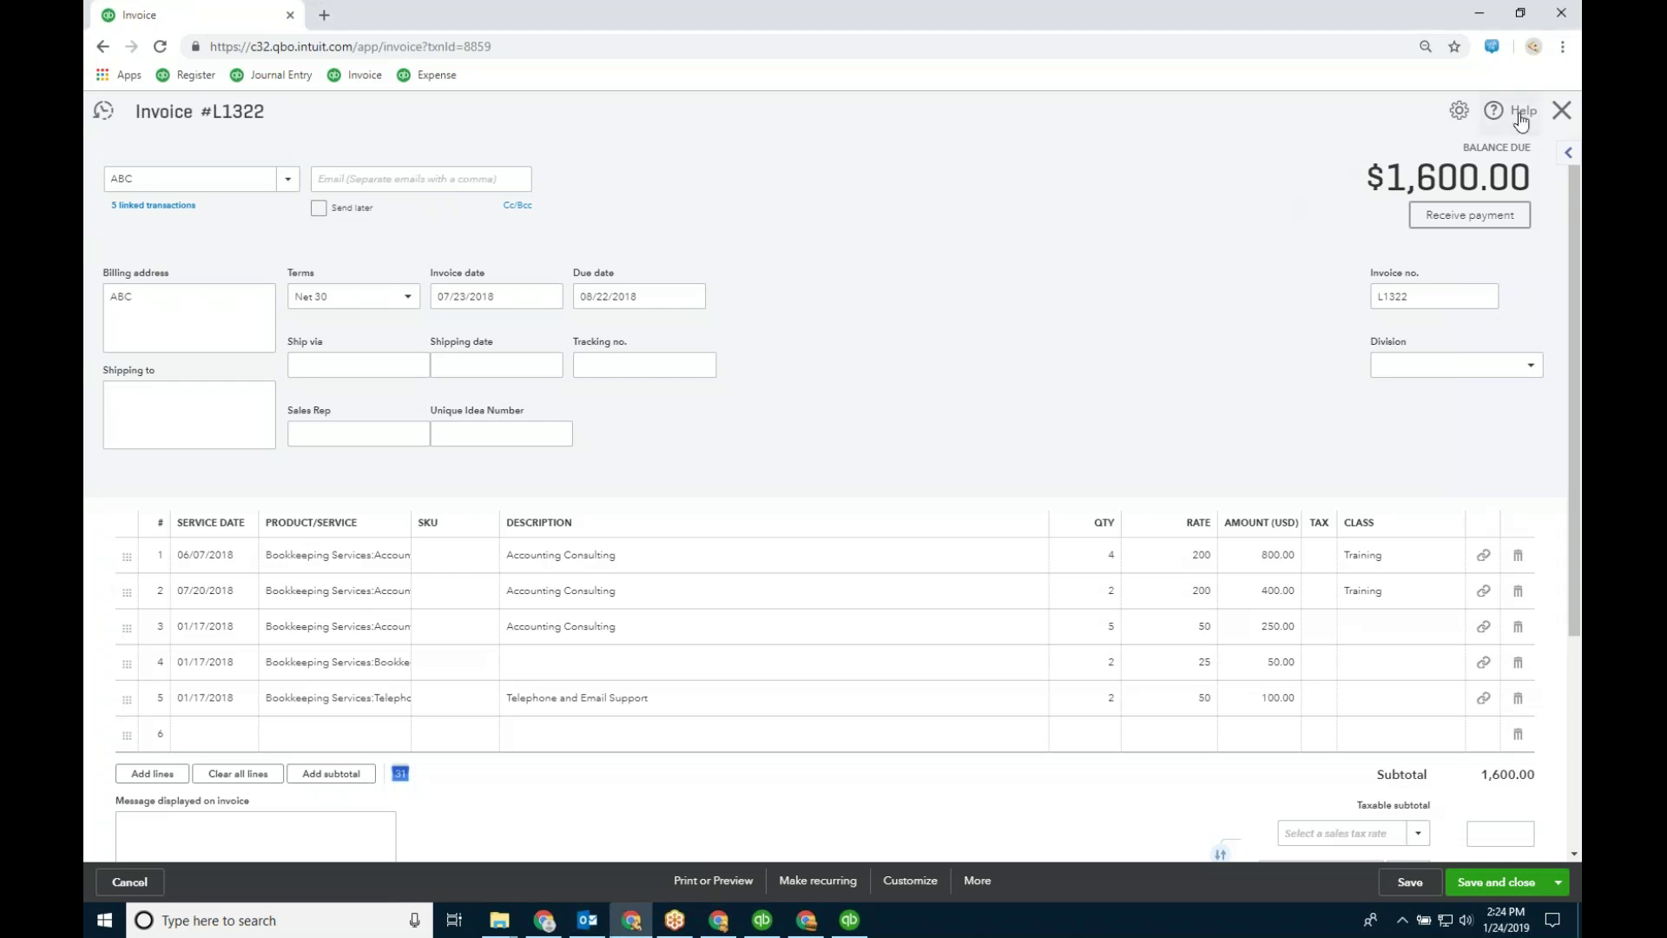
pyautogui.click(1561, 110)
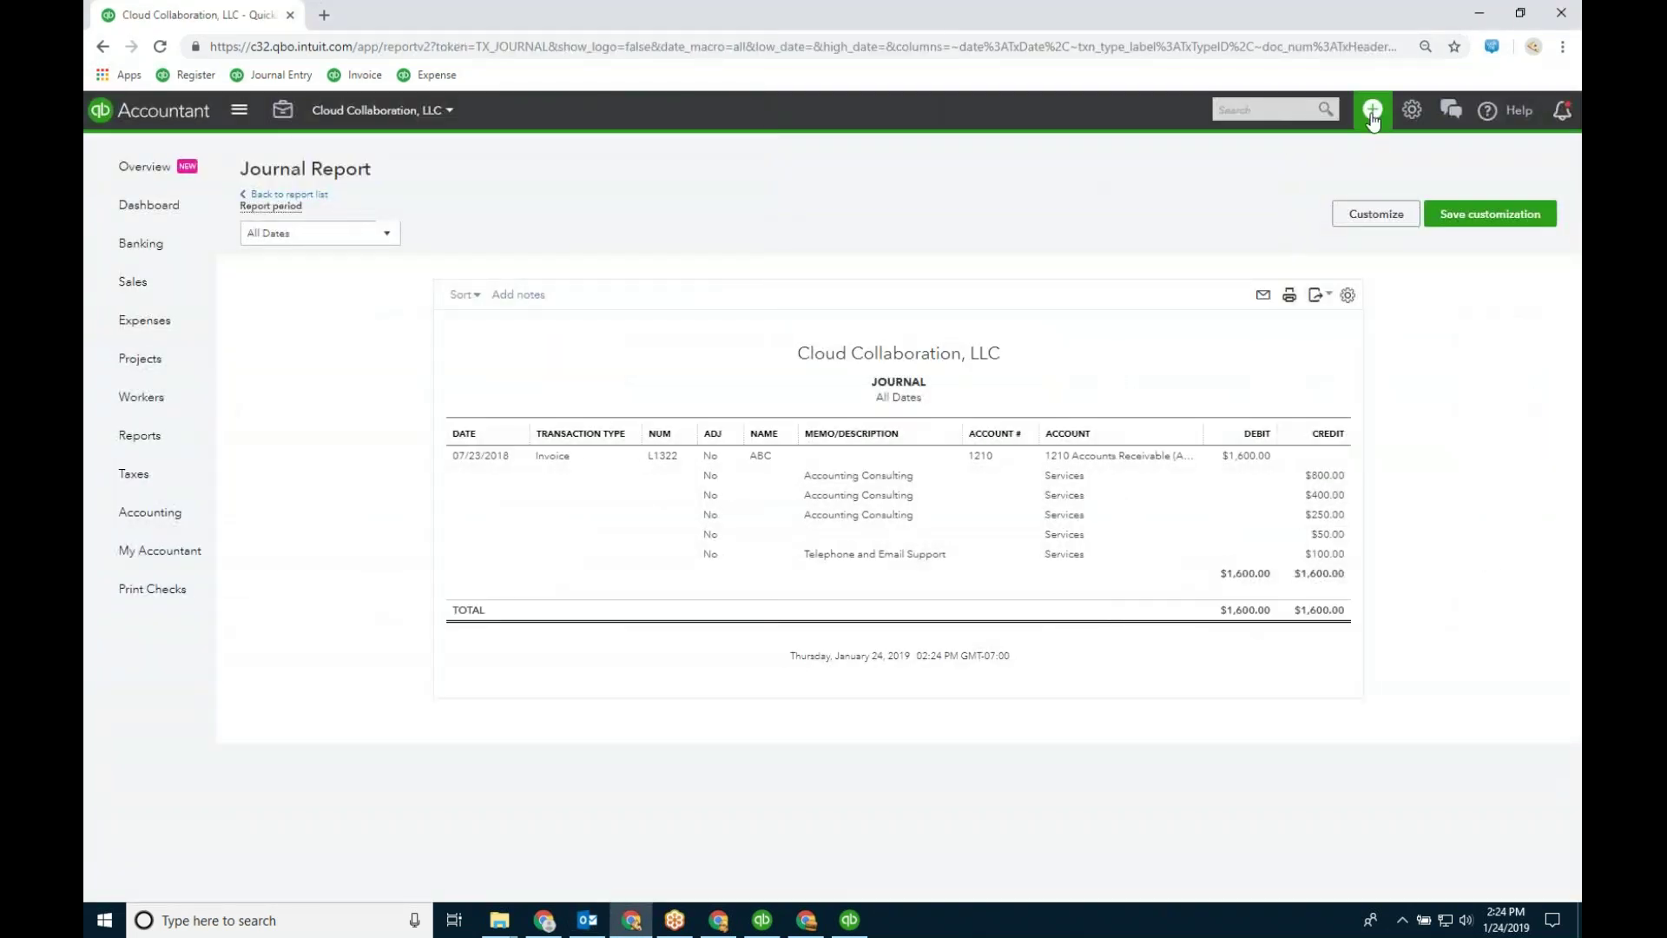
pyautogui.click(1372, 110)
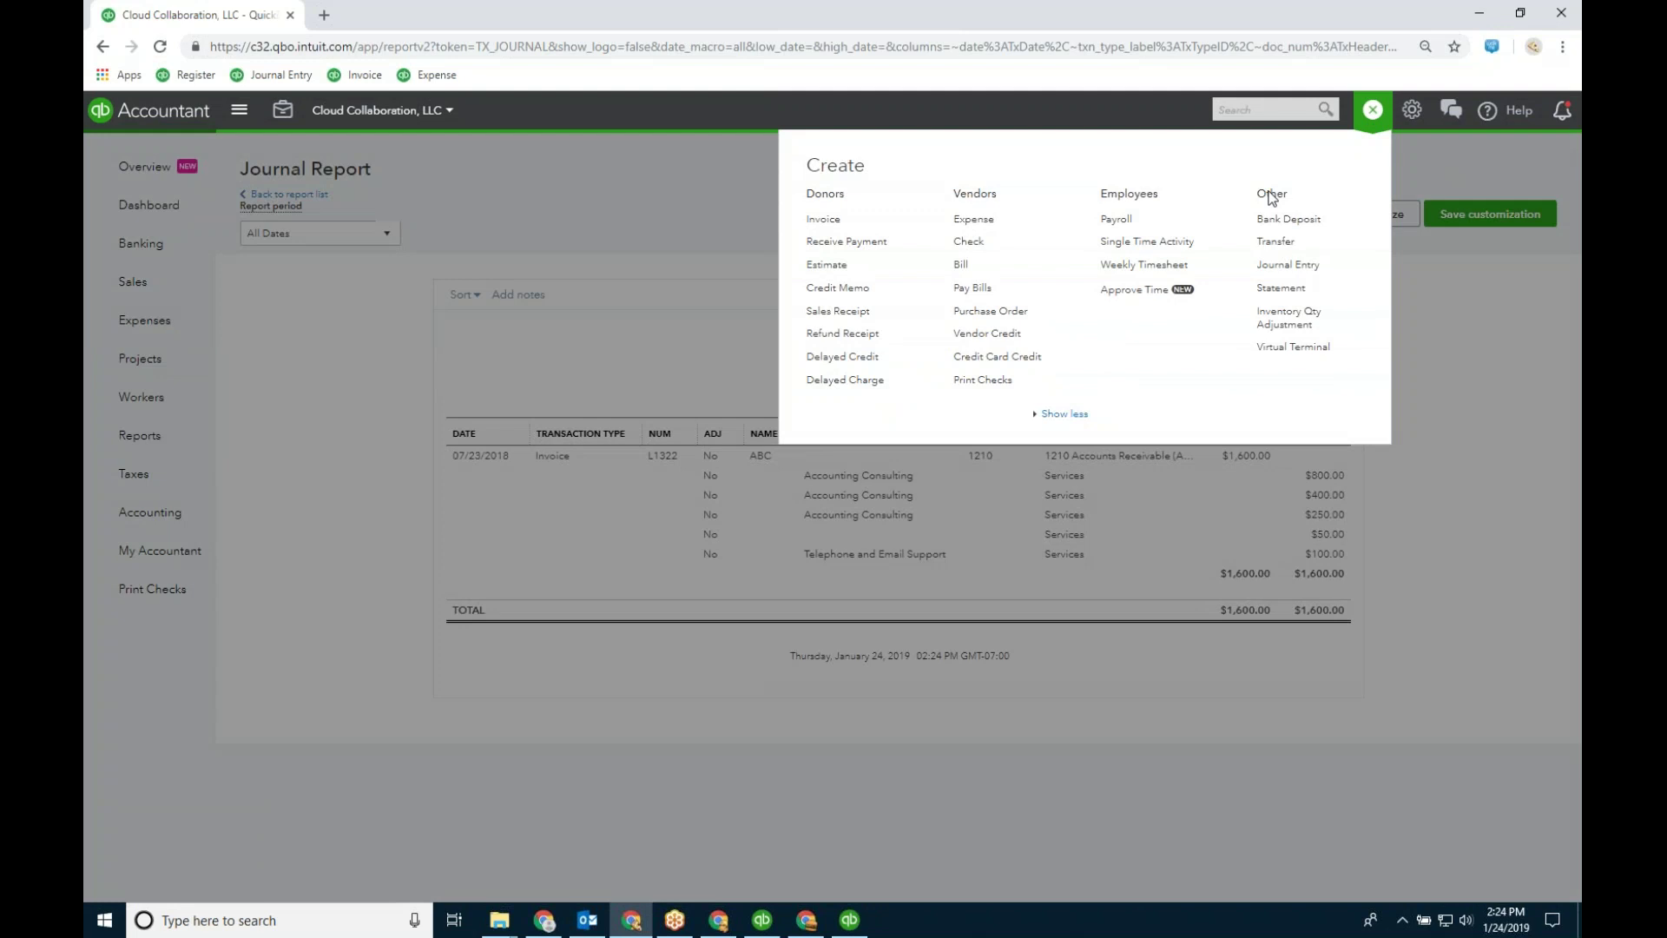
pyautogui.click(1287, 265)
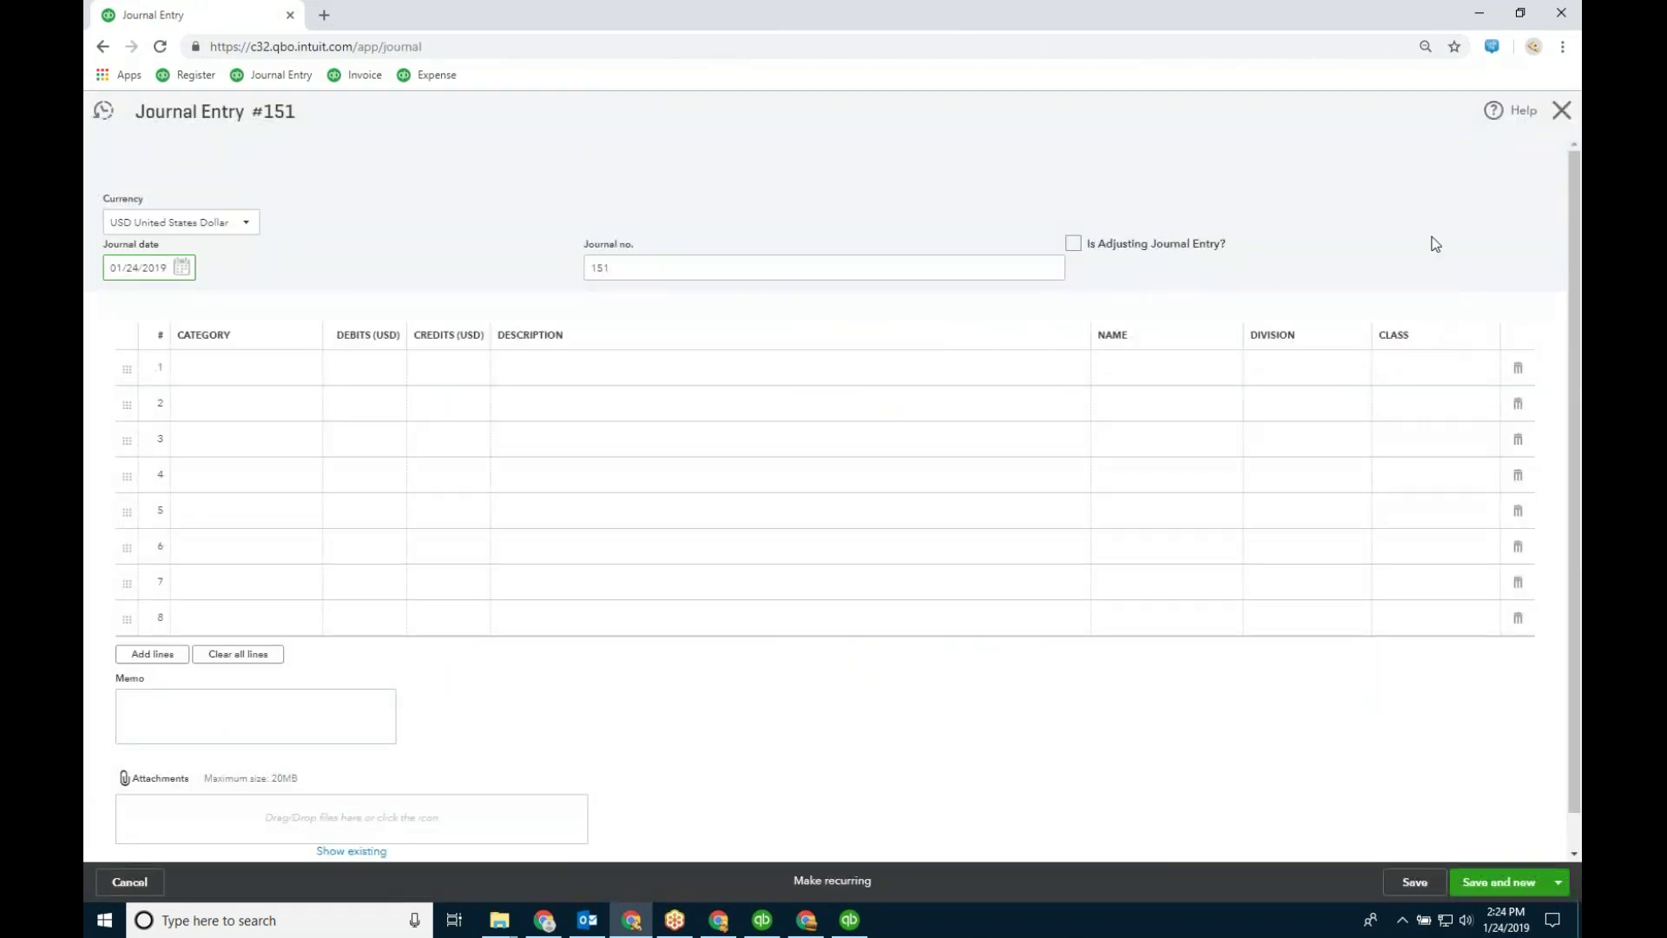
# Step: Toggle Is Adjusting Journal Entry? on and off for entry #151, then discard it unsaved
pyautogui.click(1075, 246)
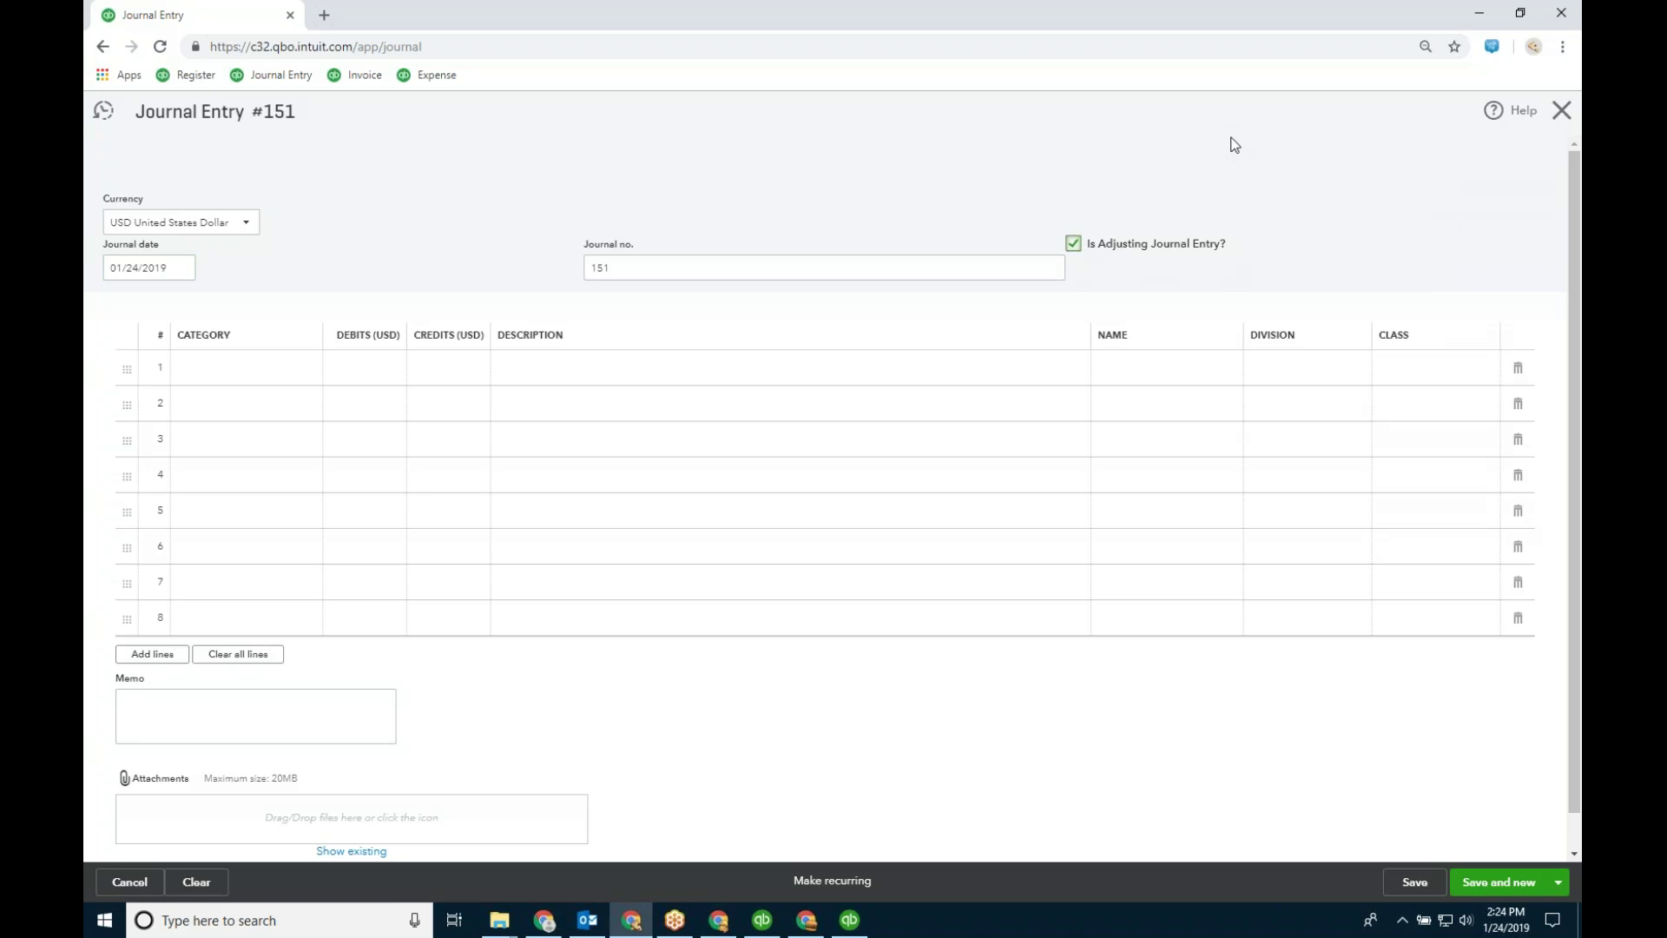
pyautogui.moveTo(1240, 245); pyautogui.dragTo(1096, 242)
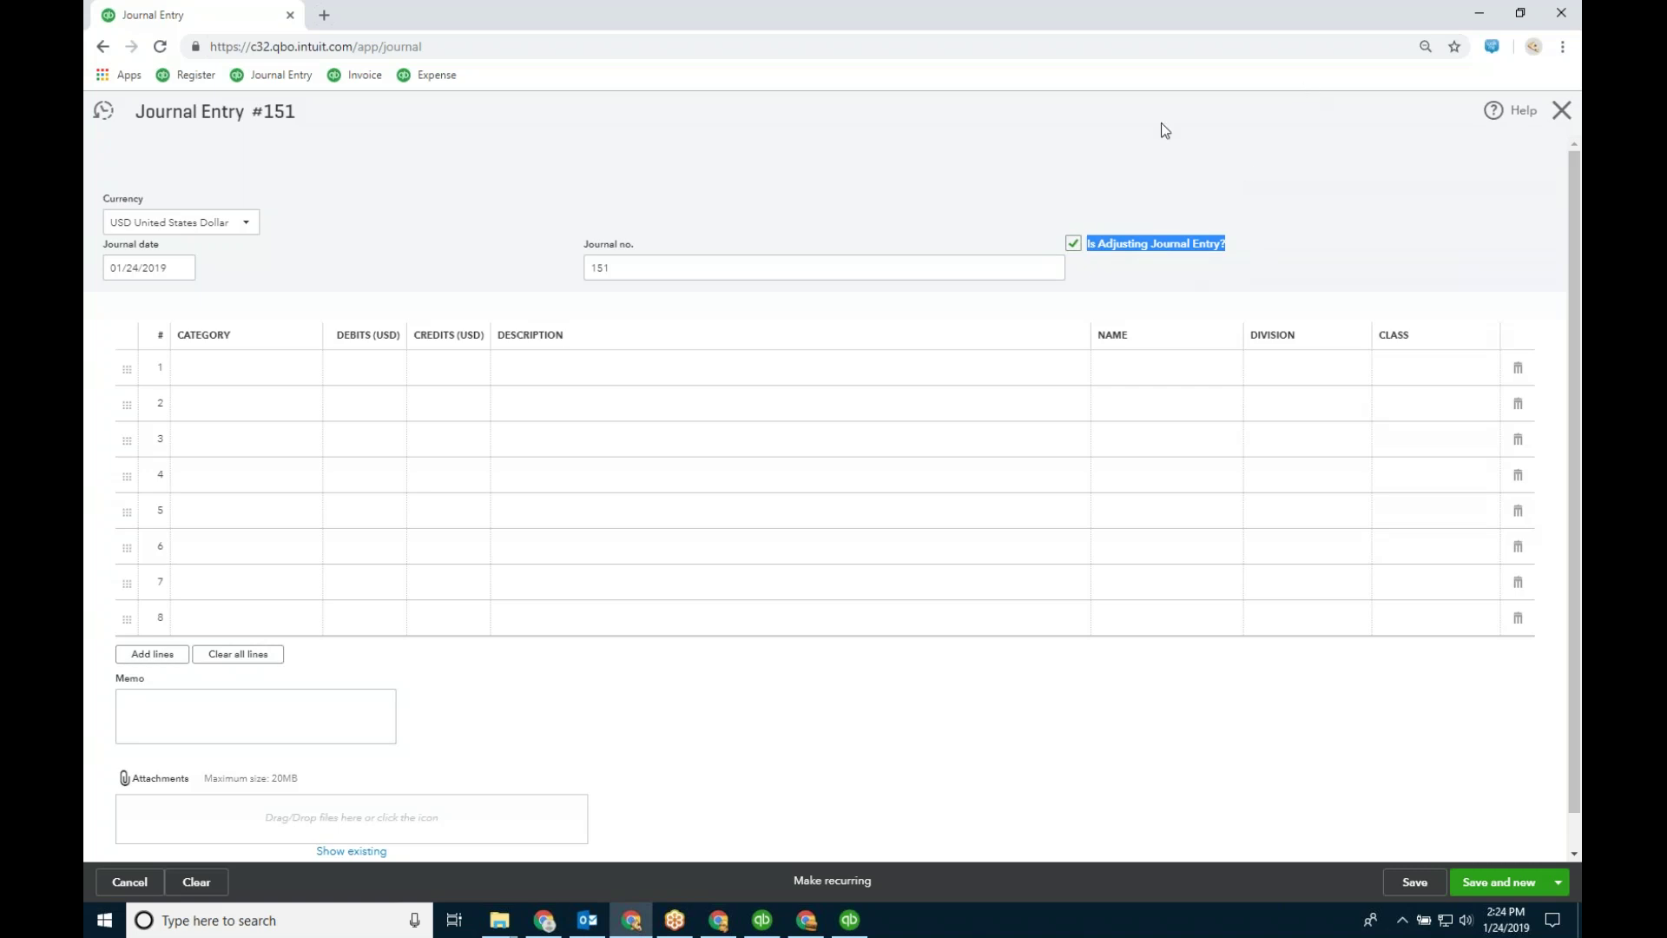
pyautogui.click(1073, 244)
pyautogui.click(1561, 111)
pyautogui.click(921, 518)
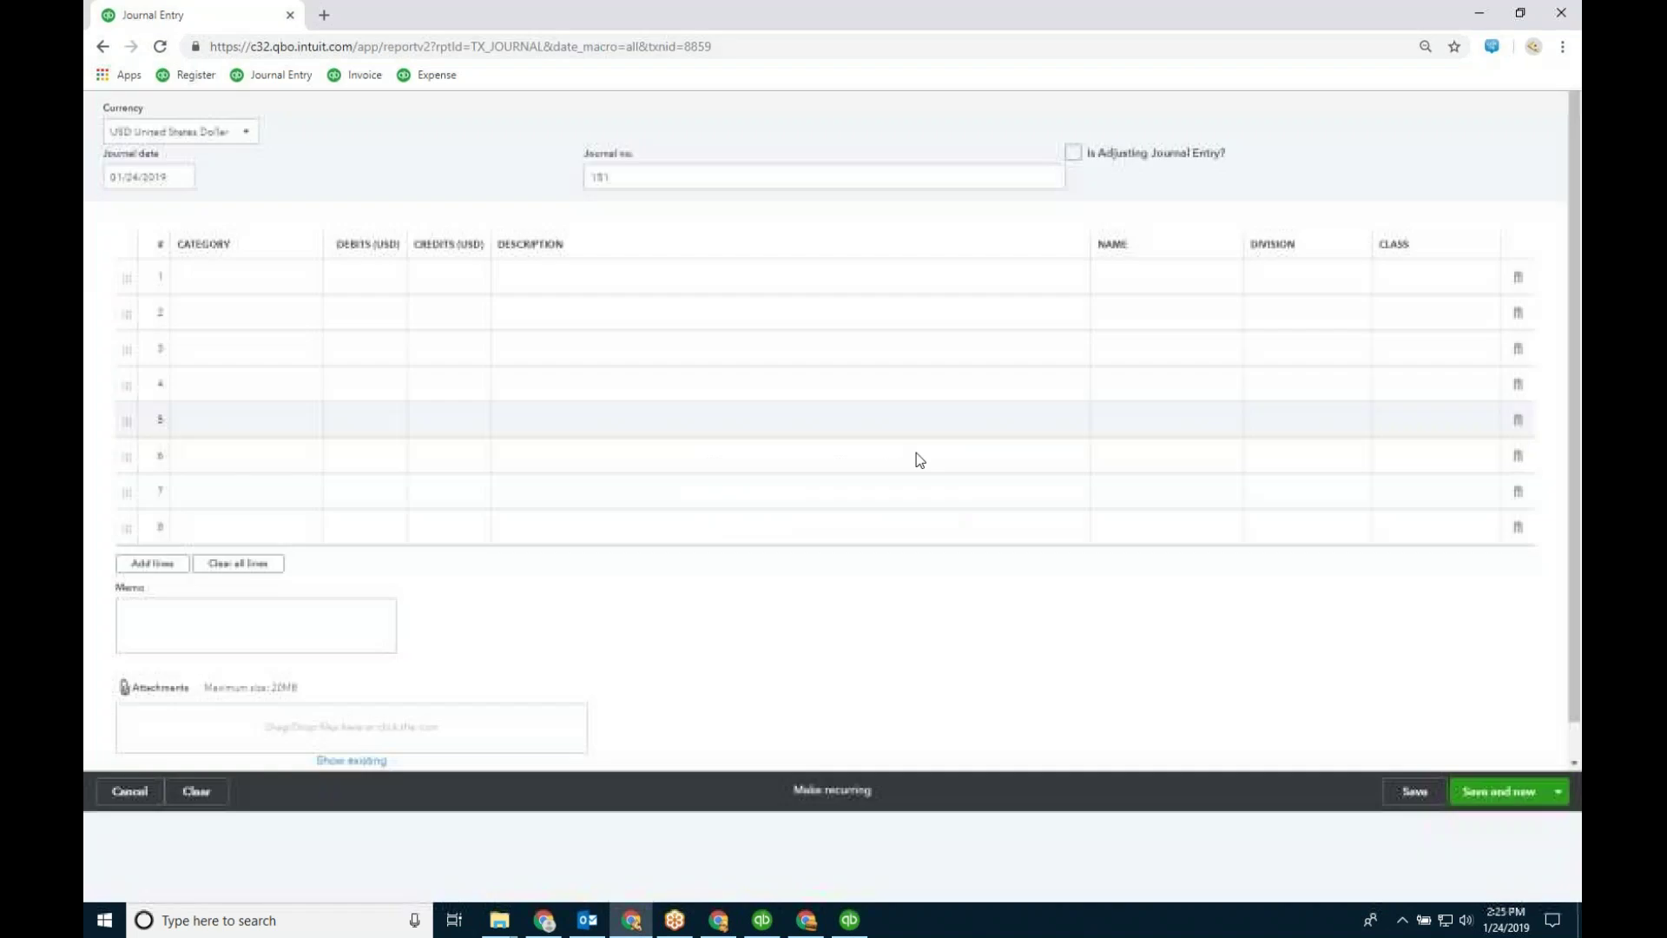
pyautogui.click(137, 435)
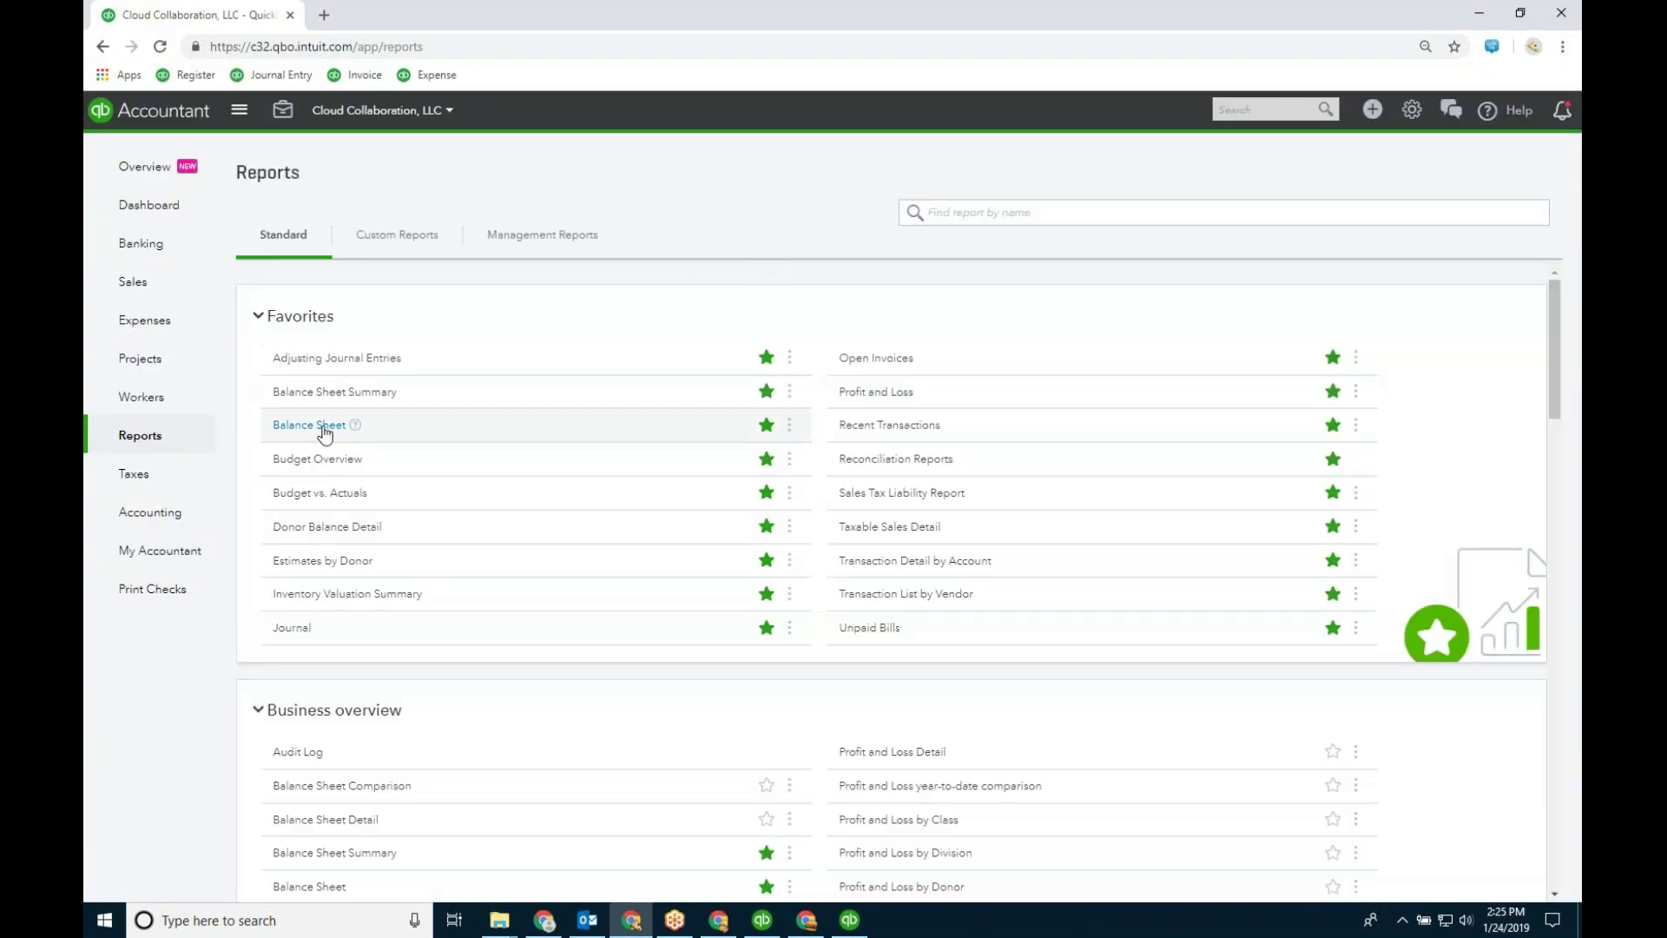
# Step: Open the Balance Sheet and drill into Grant Funds Checking's 2,565.00 balance
pyautogui.click(323, 426)
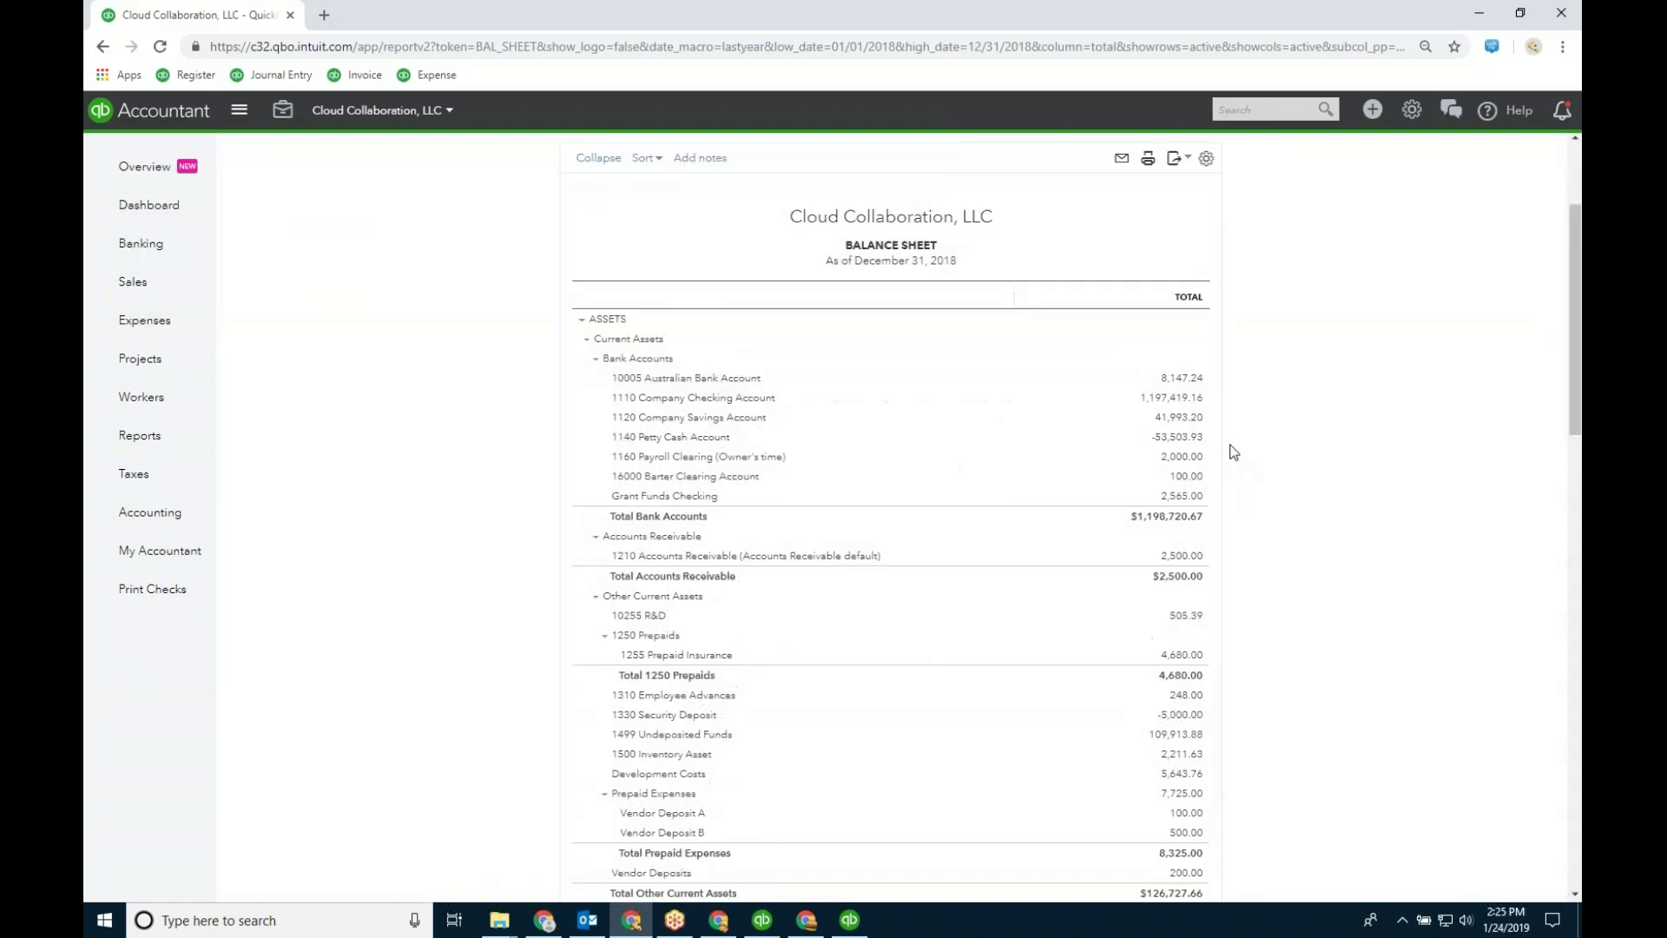
pyautogui.click(1181, 496)
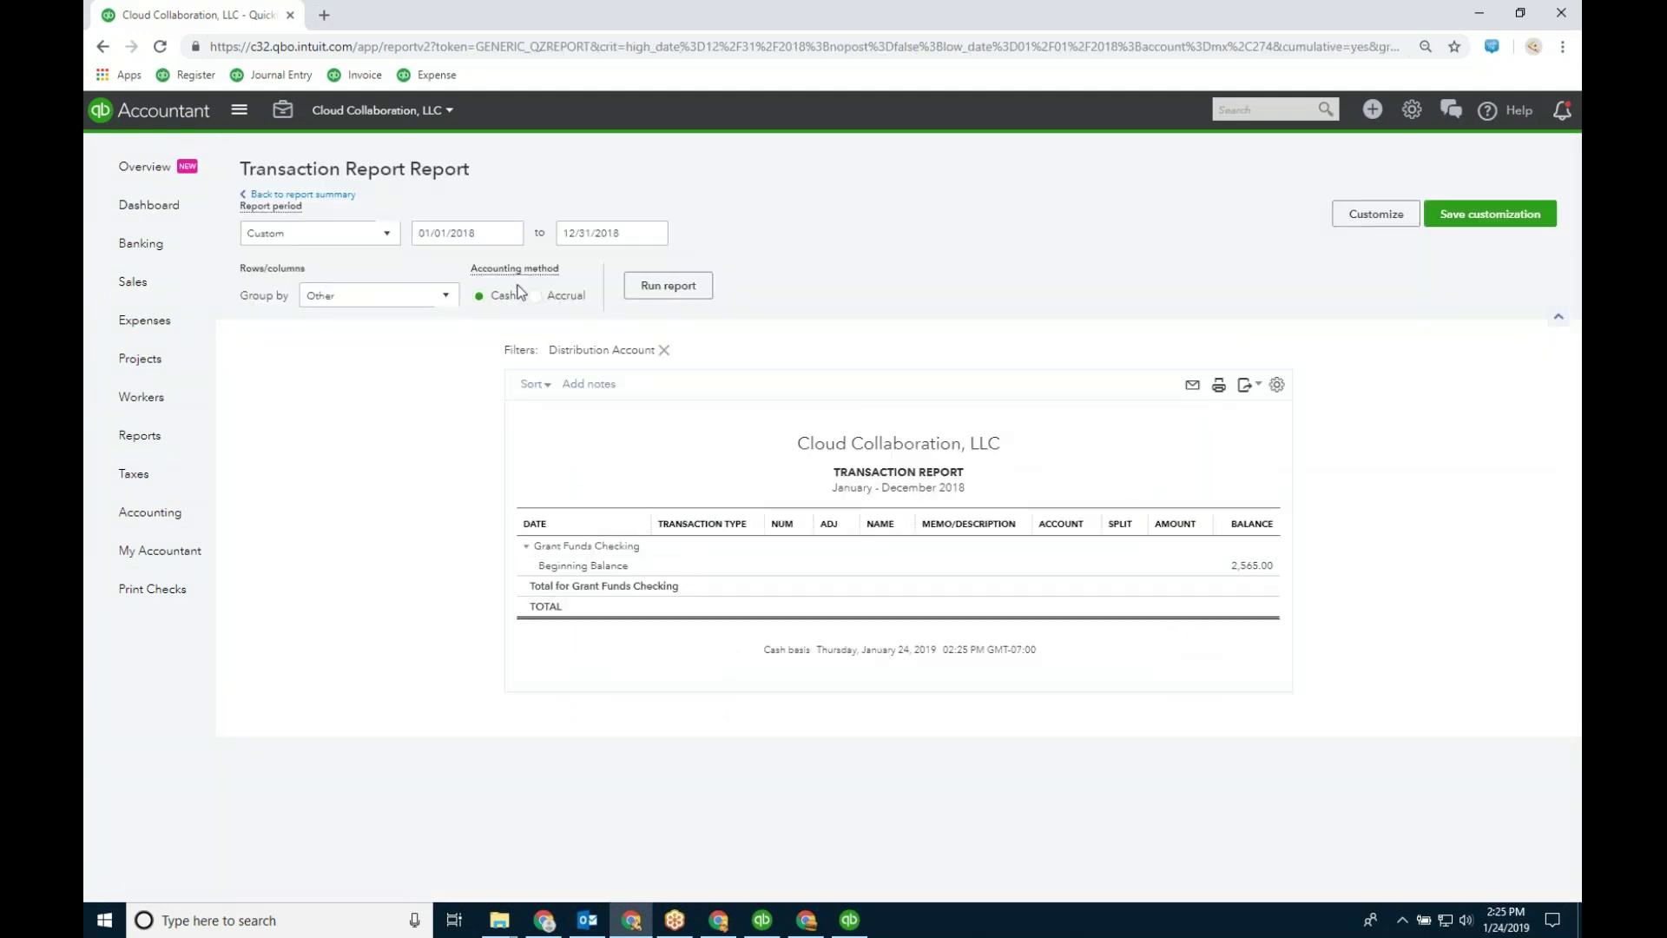
pyautogui.click(278, 194)
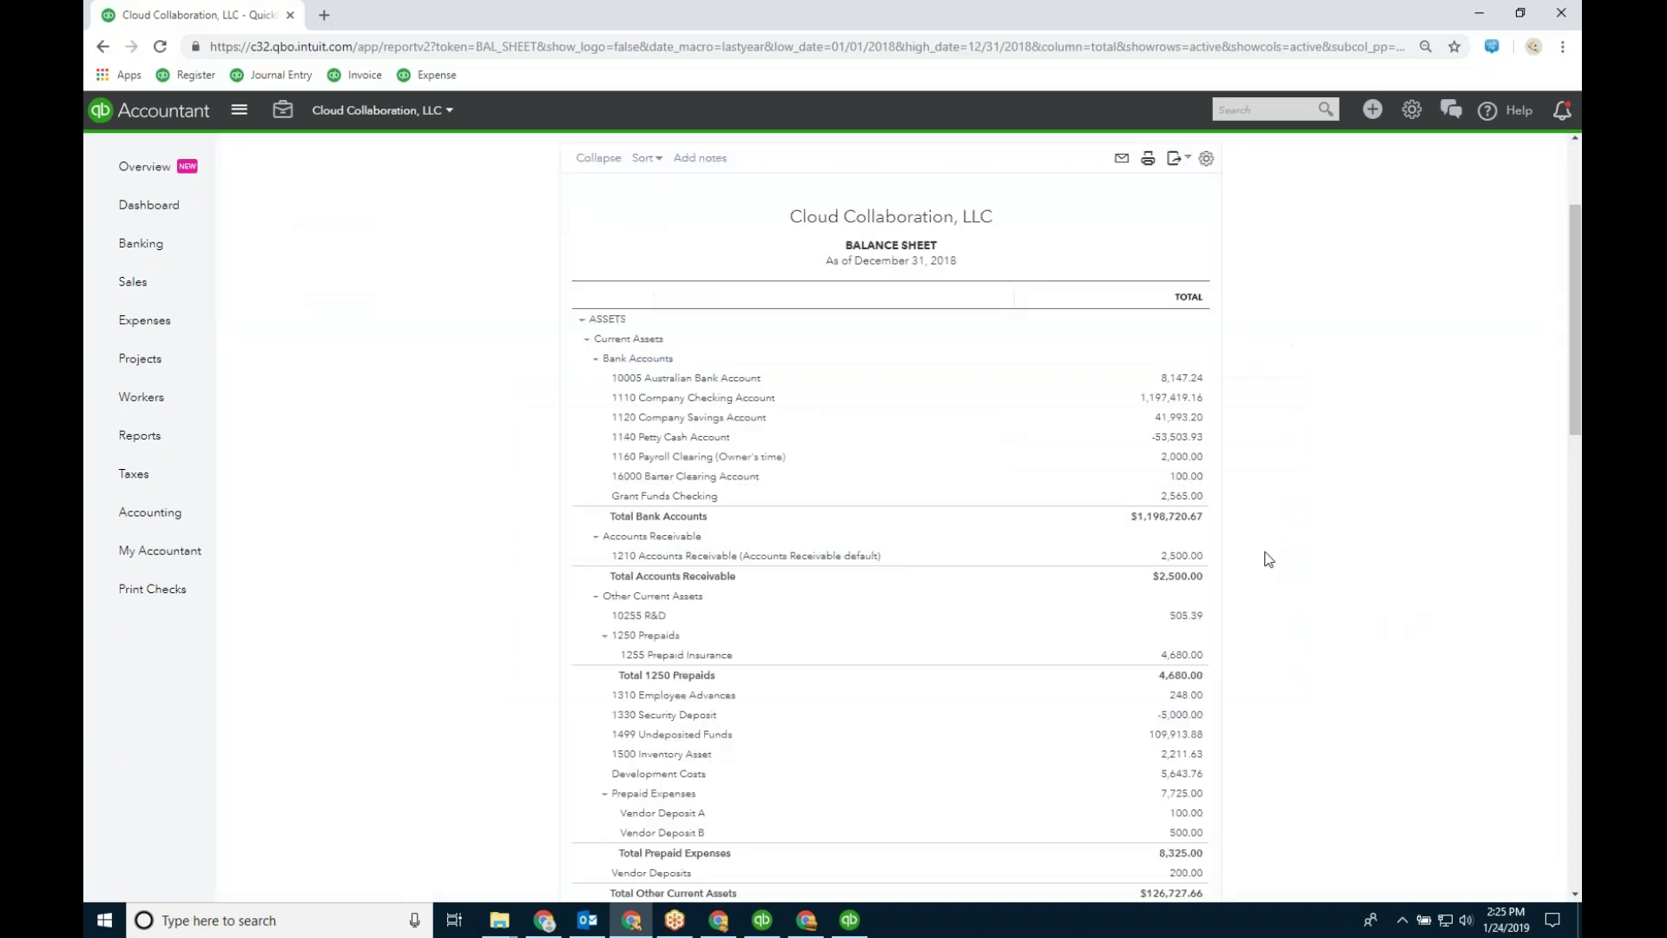
# Step: Zoom in and review the transactions behind the 109,913.88 Undeposited Funds balance, then return
pyautogui.scroll(-2, 1259, 556)
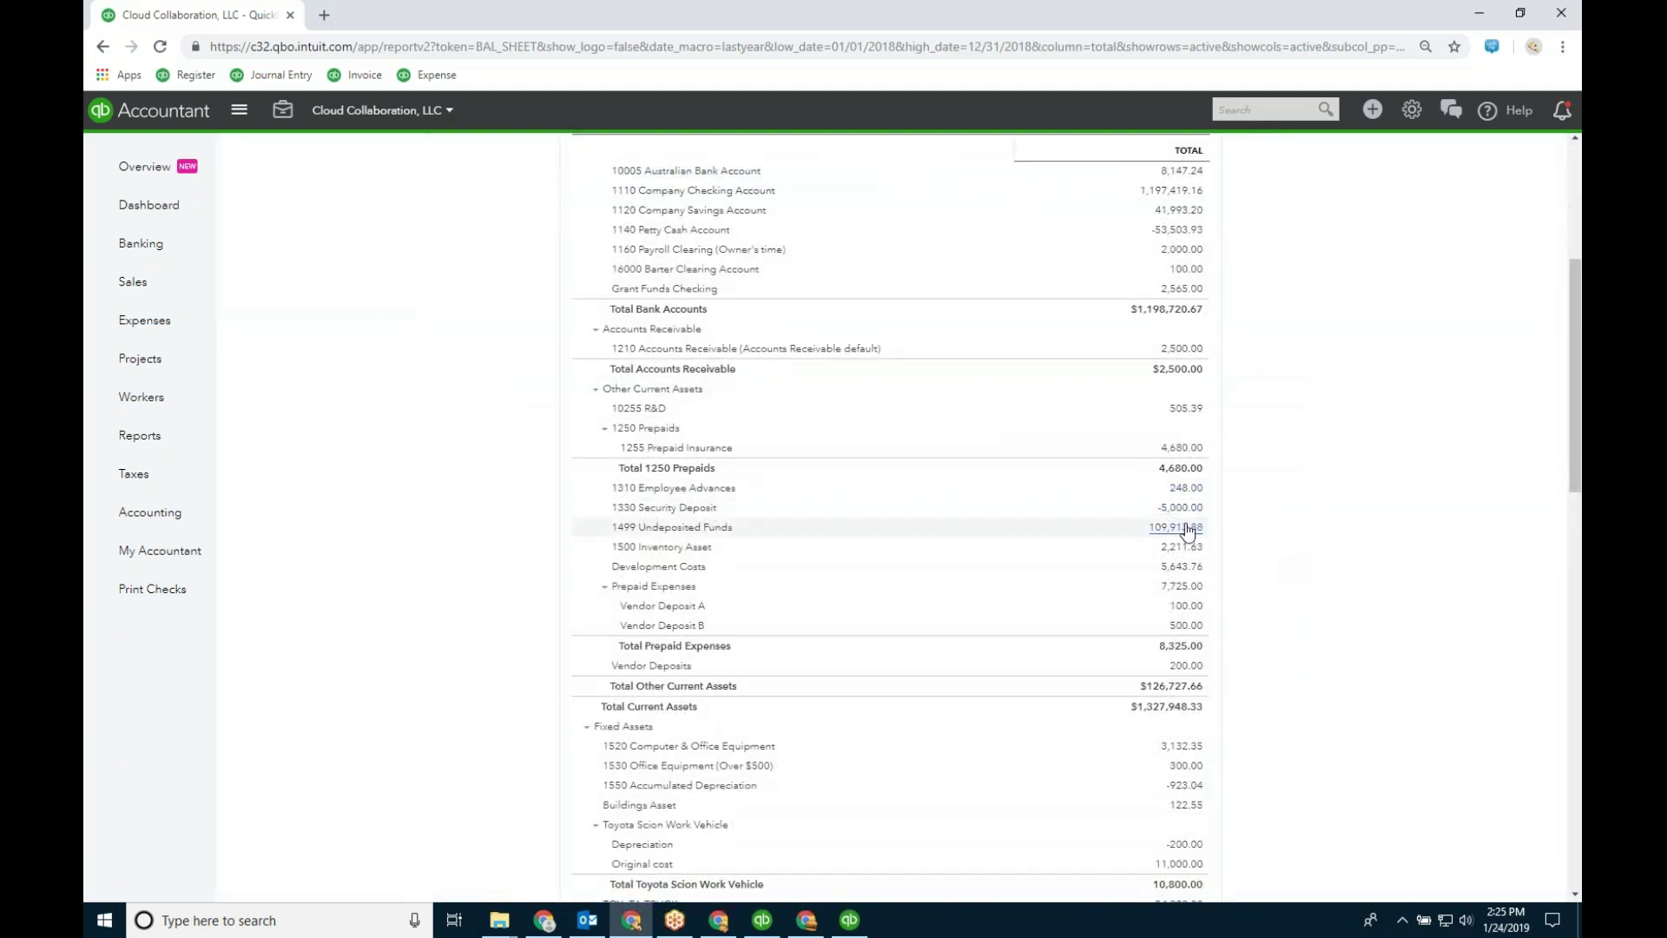
pyautogui.hotkey('ctrl', '+')
pyautogui.hotkey('ctrl', '+')
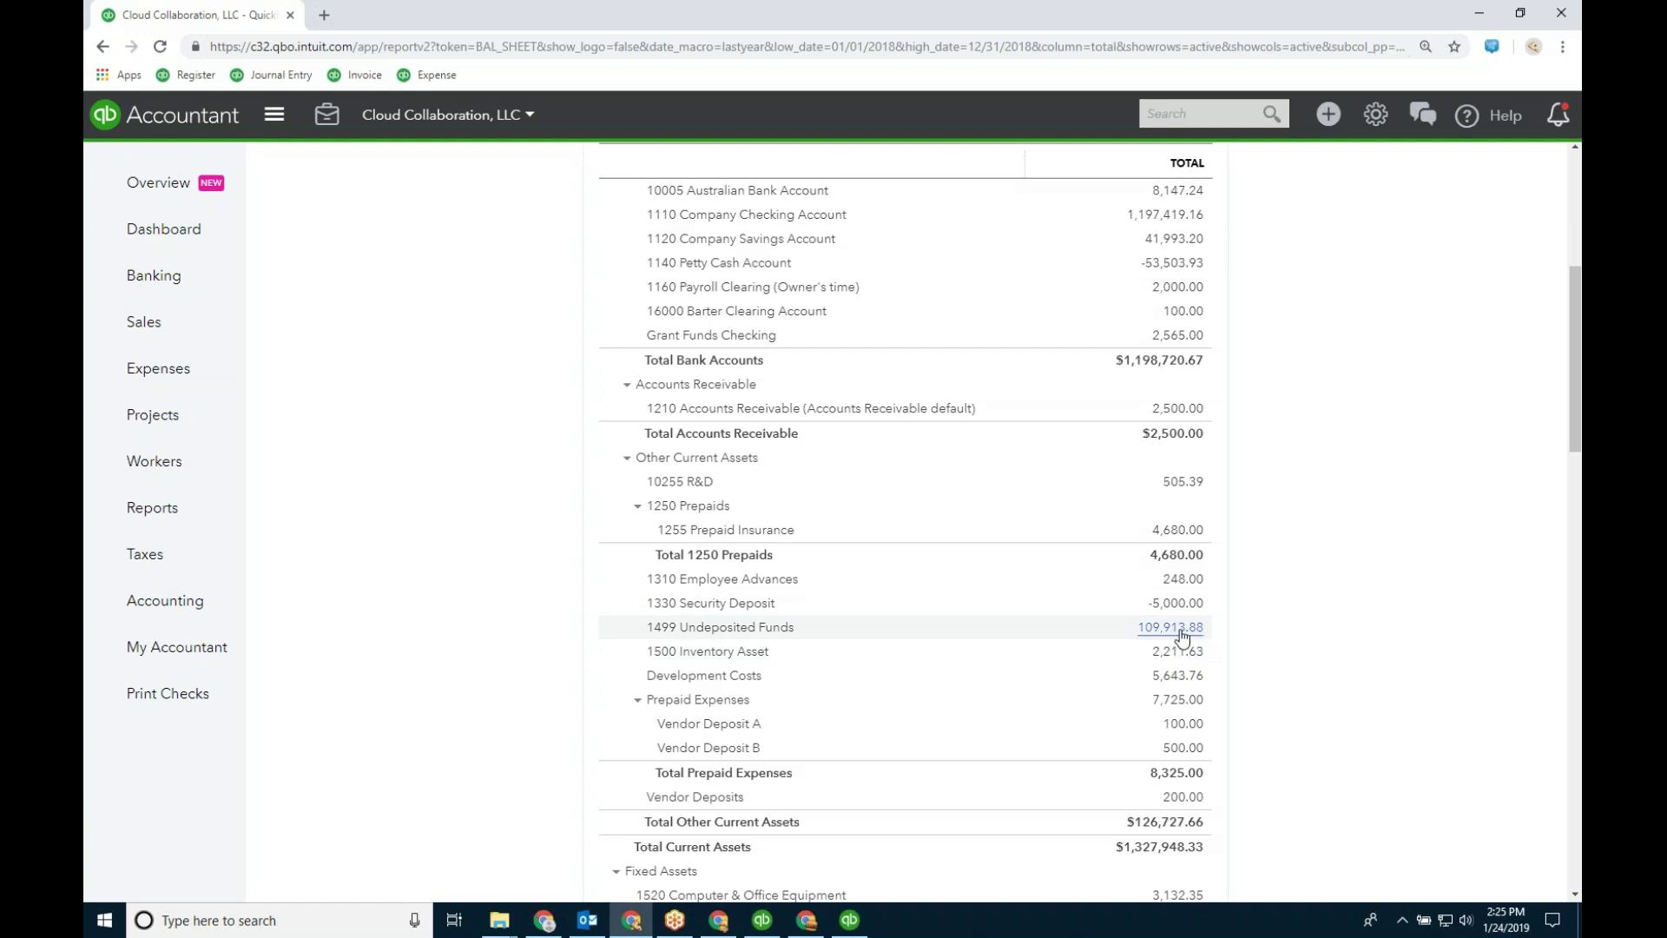
pyautogui.click(1179, 628)
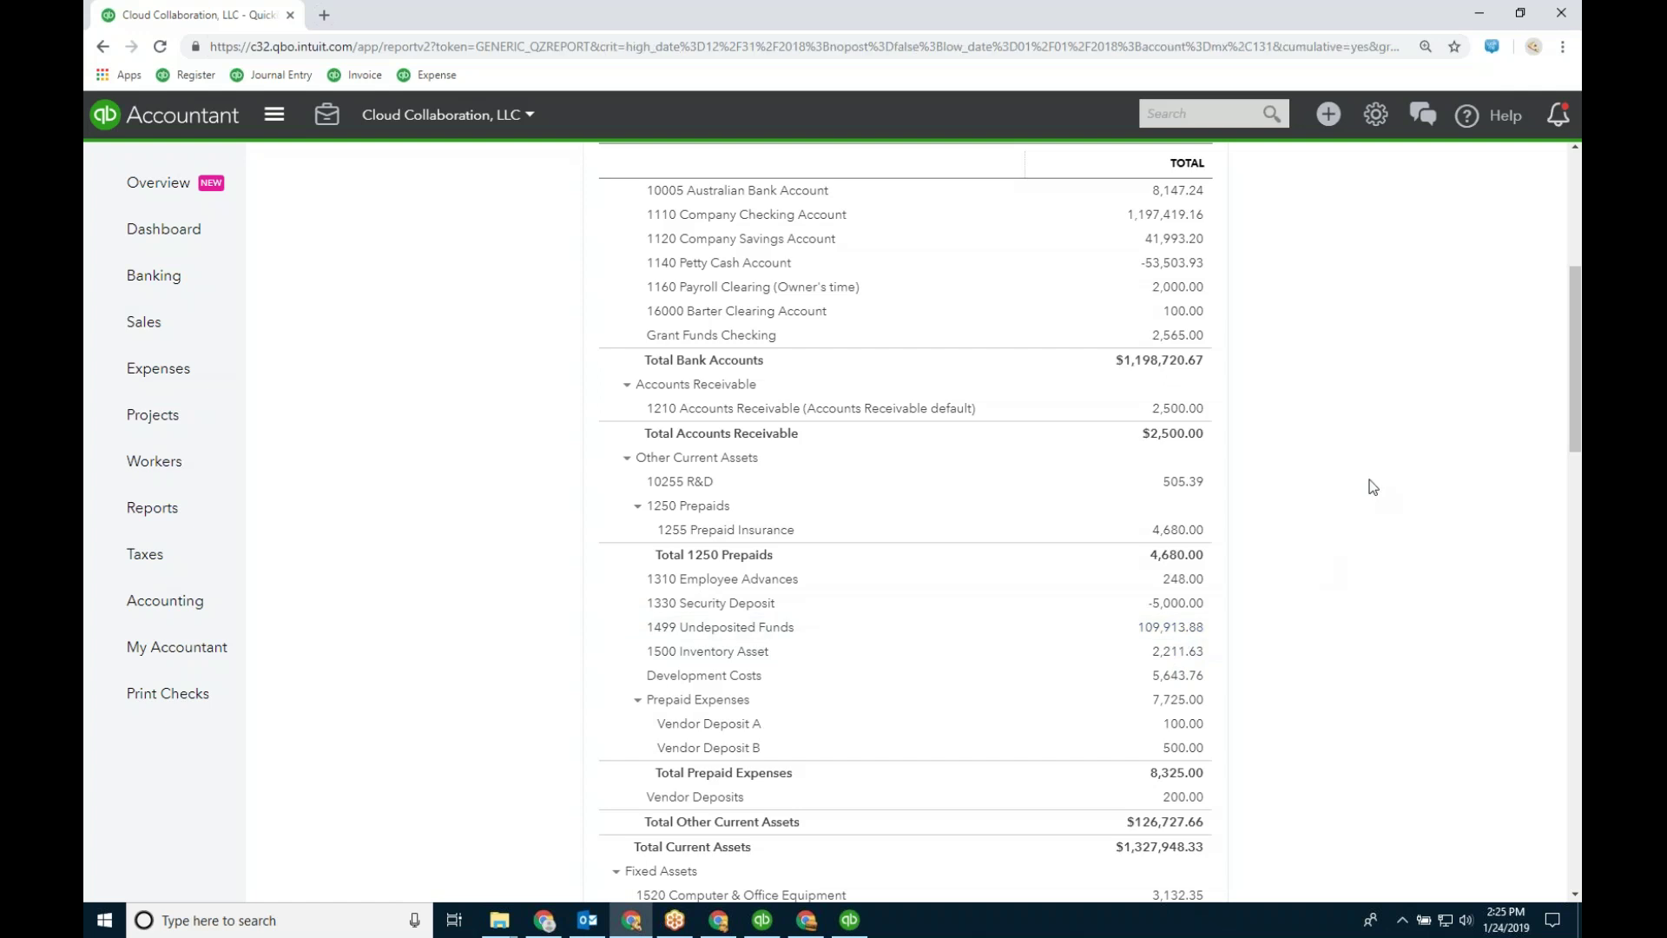
pyautogui.scroll(-3, 1327, 447)
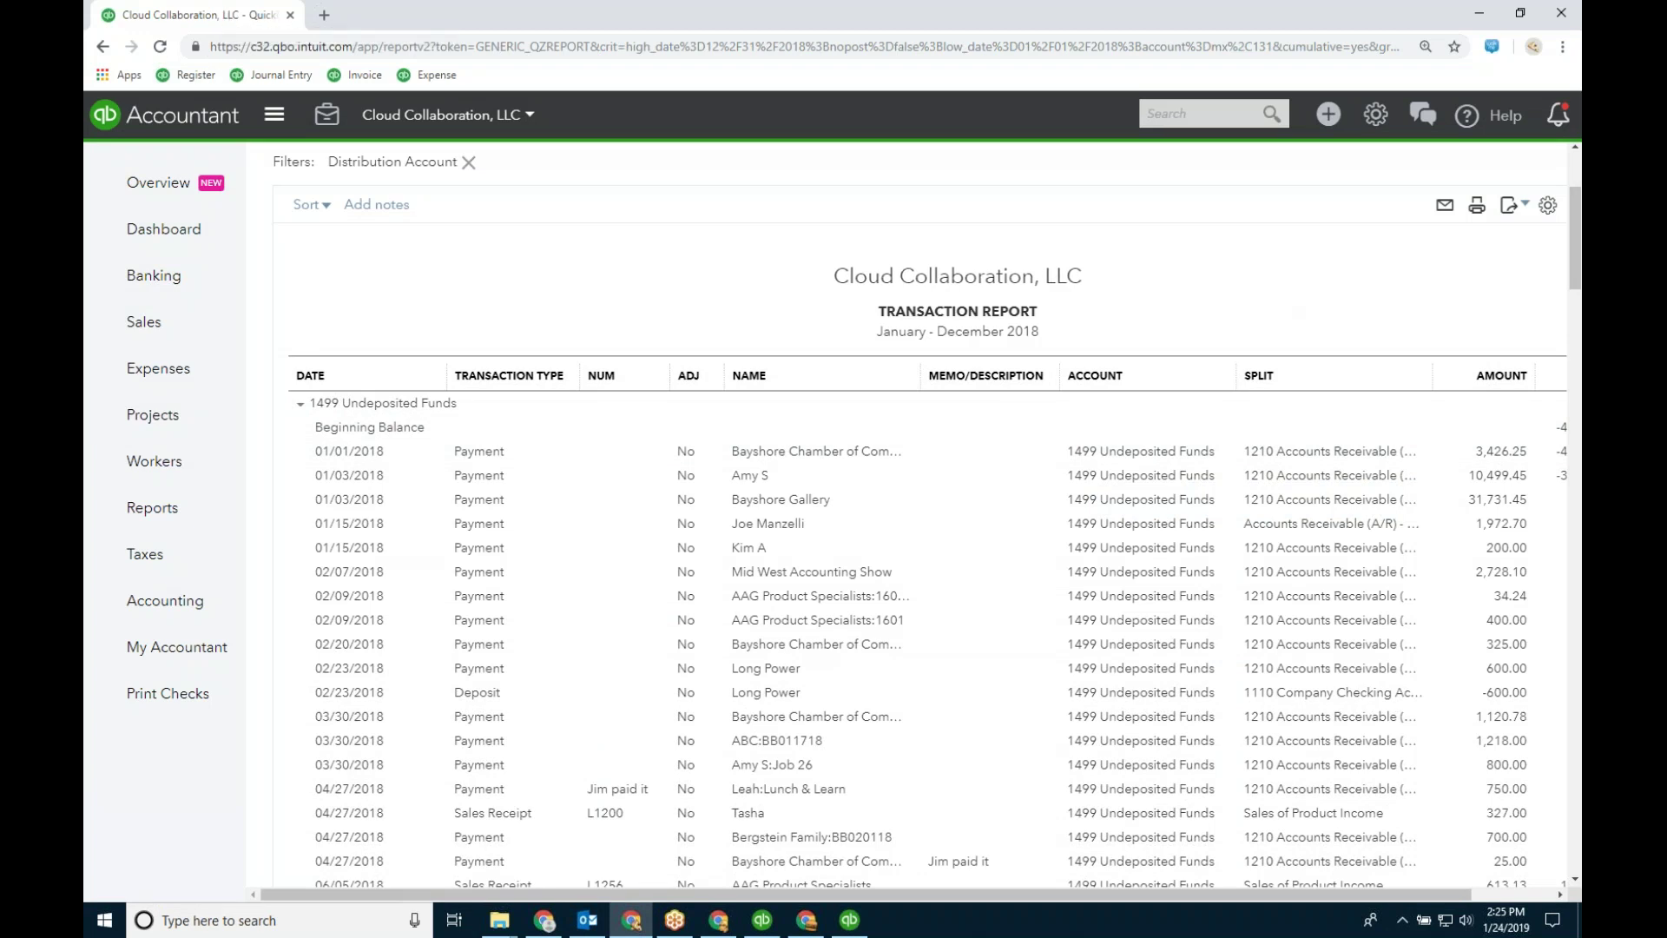
pyautogui.moveTo(1313, 894)
pyautogui.mouseDown()
pyautogui.moveTo(1370, 891)
pyautogui.moveTo(1327, 892)
pyautogui.mouseUp()
pyautogui.scroll(-1, 992, 587)
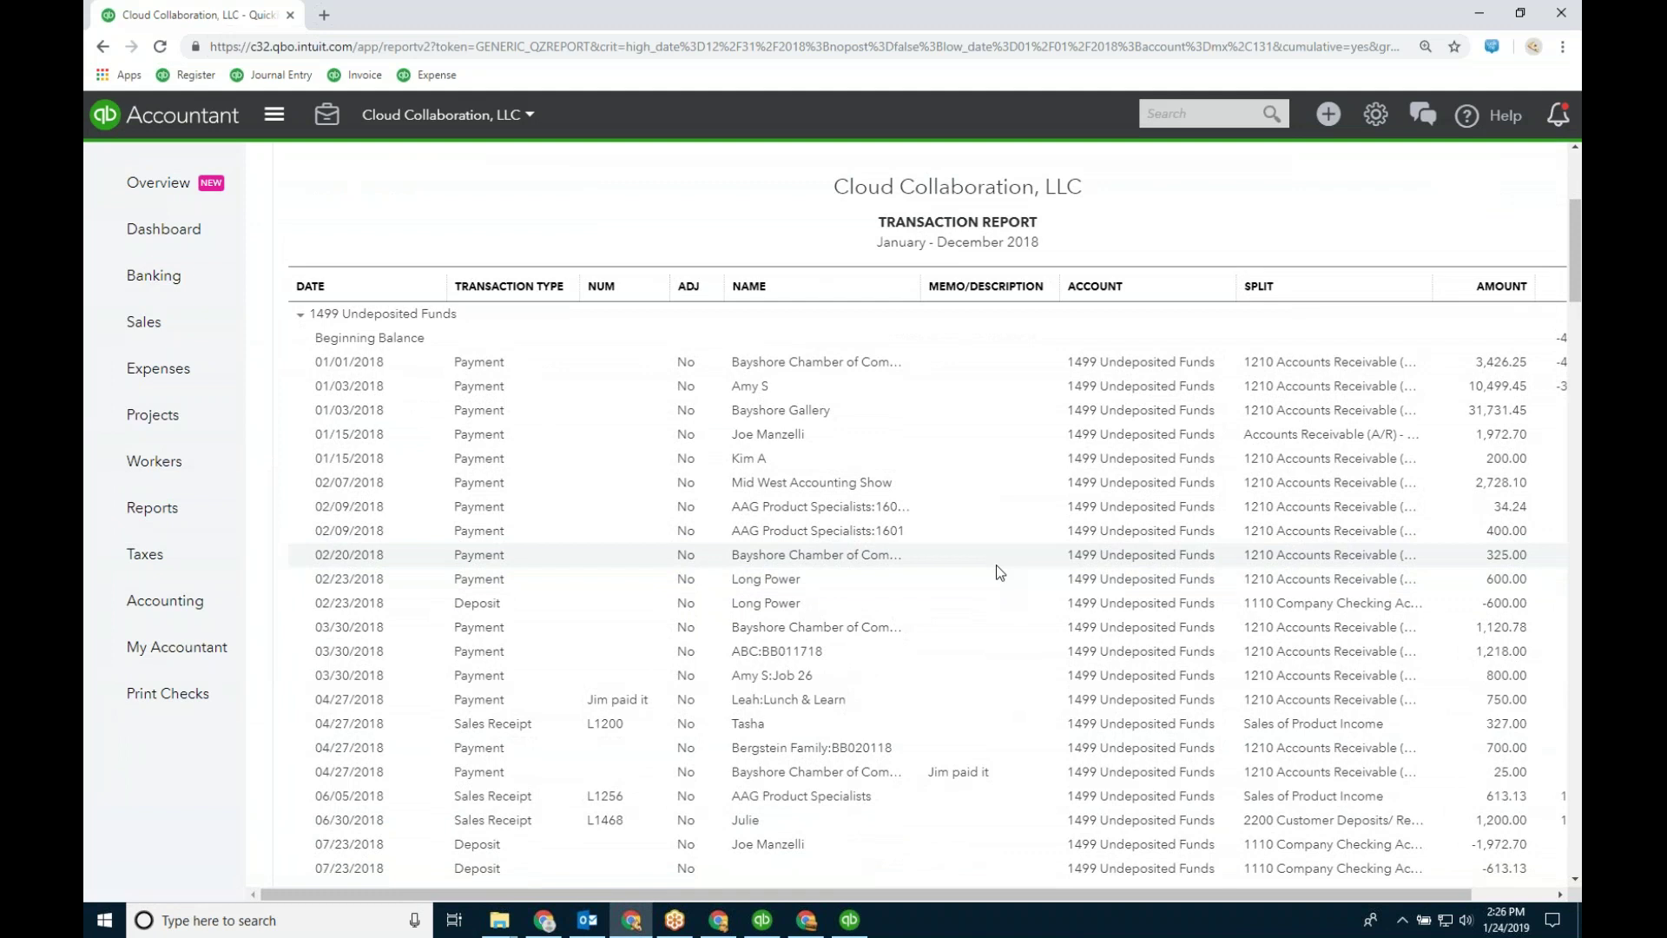
pyautogui.scroll(4, 995, 556)
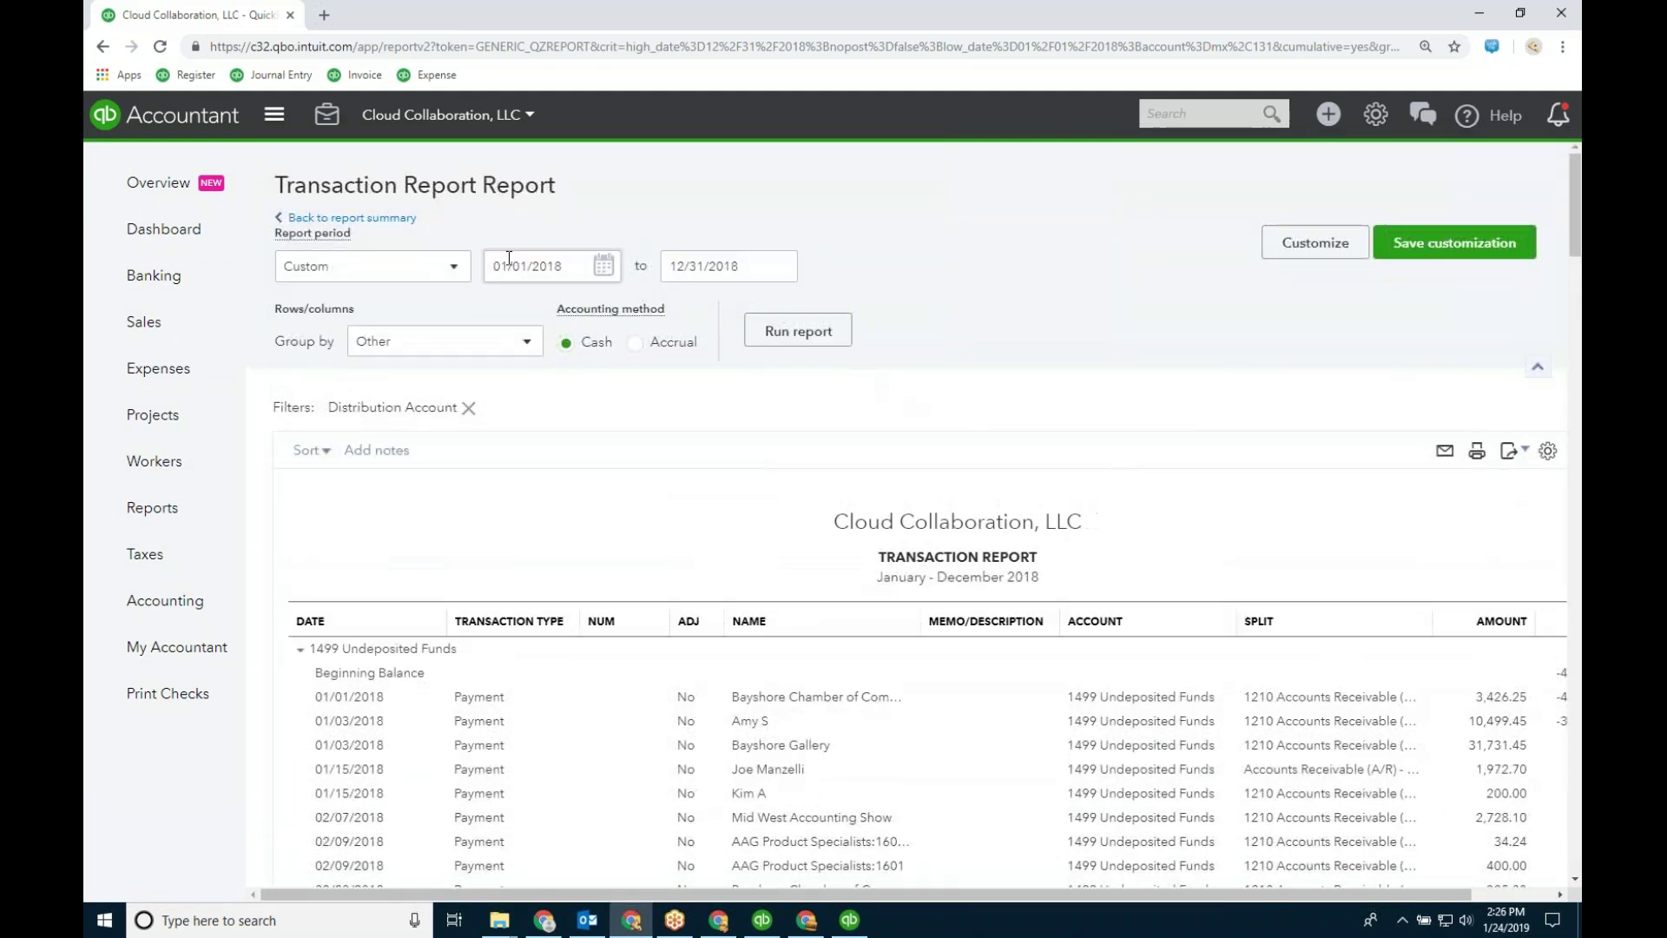
pyautogui.click(388, 224)
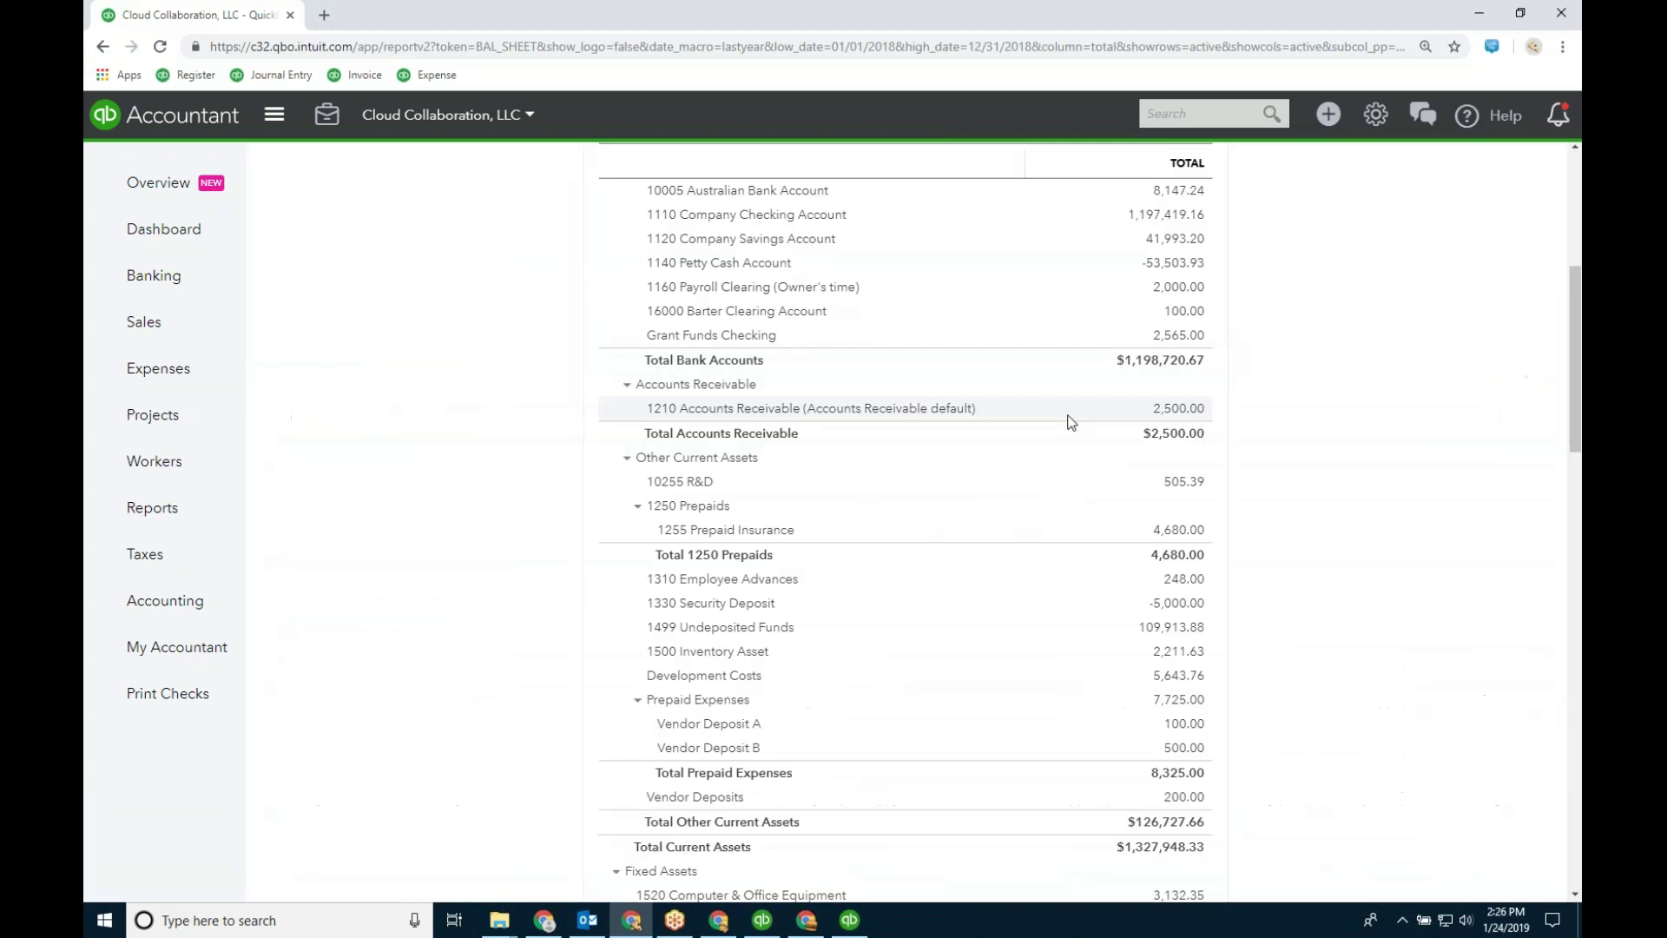
pyautogui.scroll(3, 1067, 420)
pyautogui.scroll(3, 1054, 387)
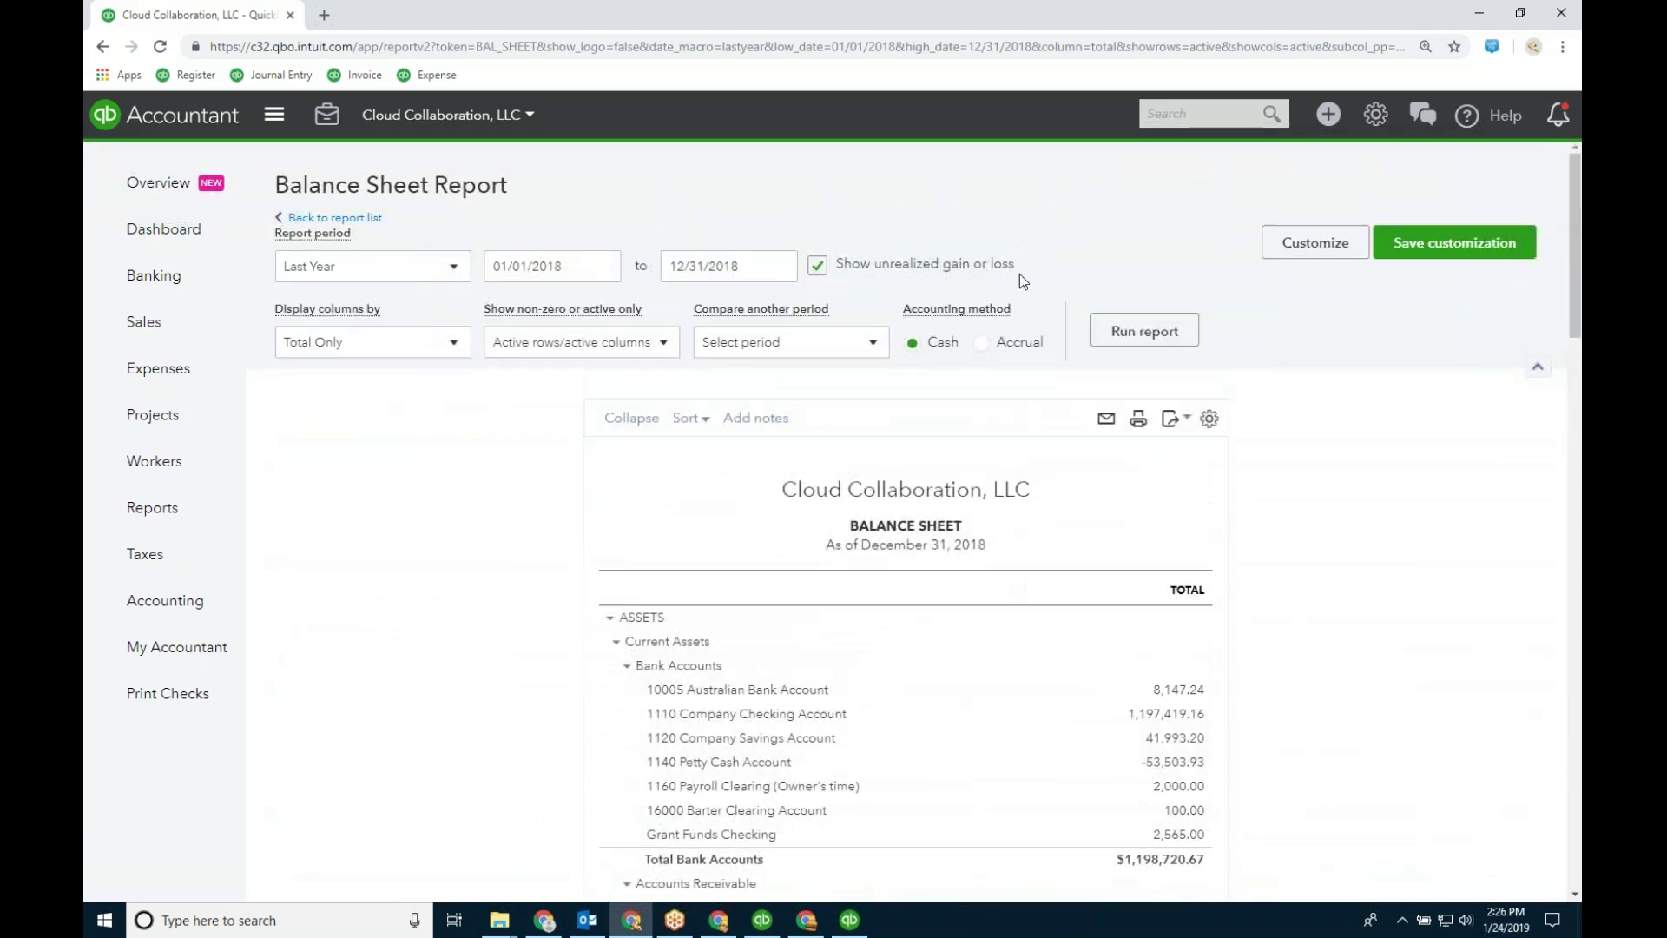
pyautogui.scroll(-8, 1322, 625)
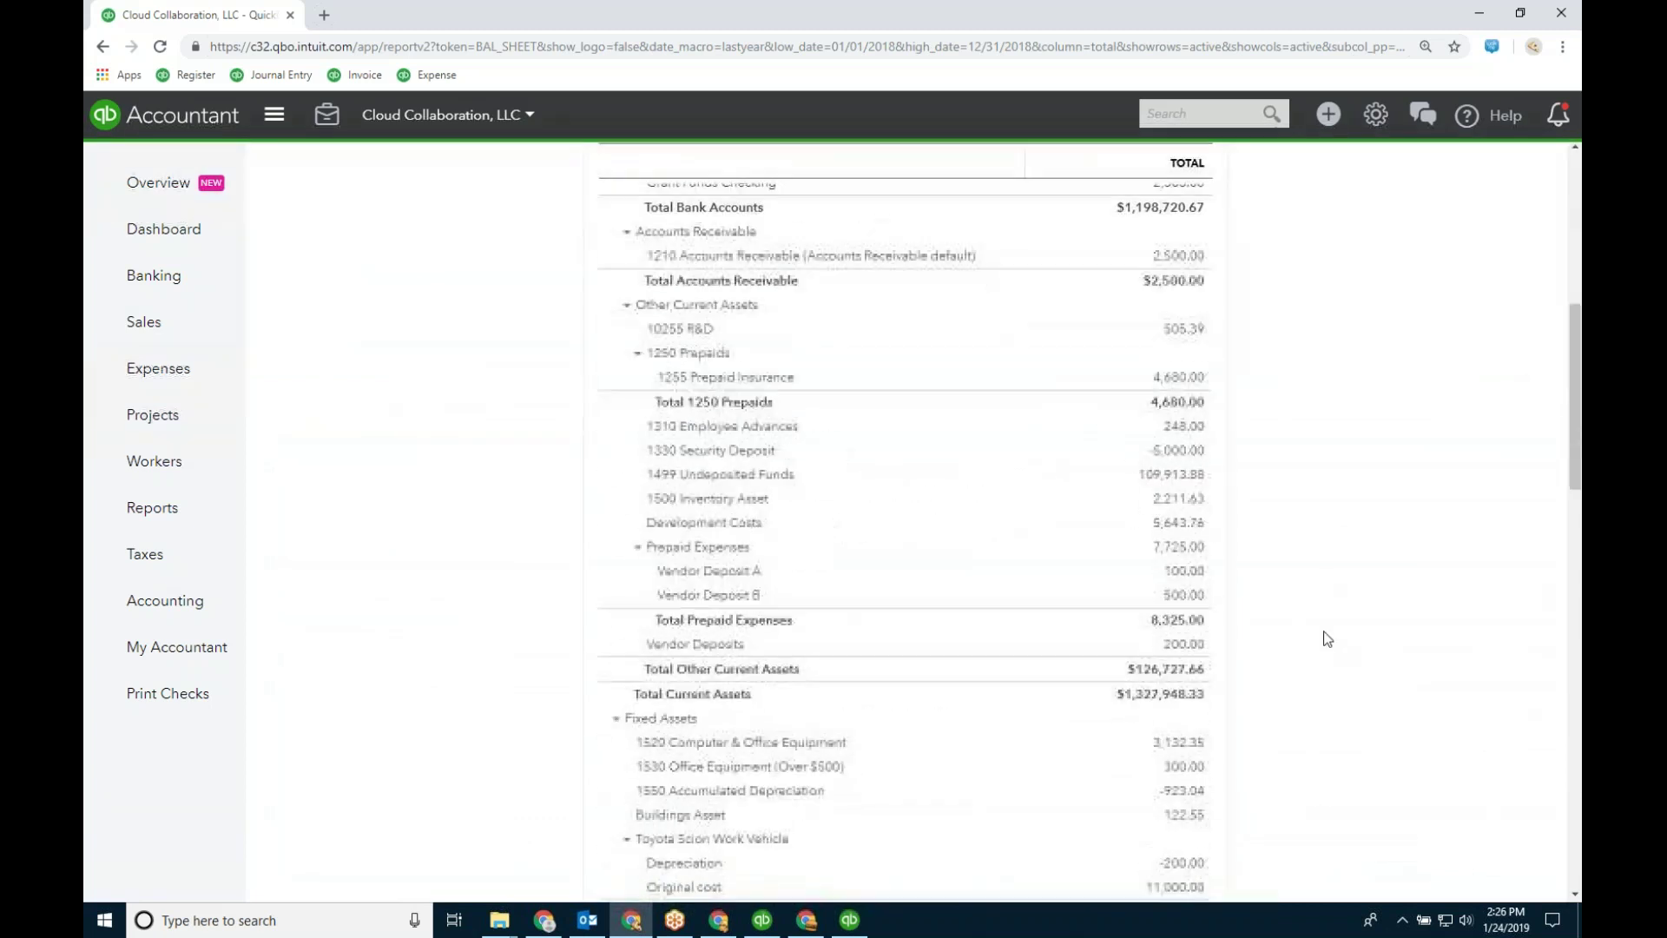
pyautogui.scroll(-1, 1325, 651)
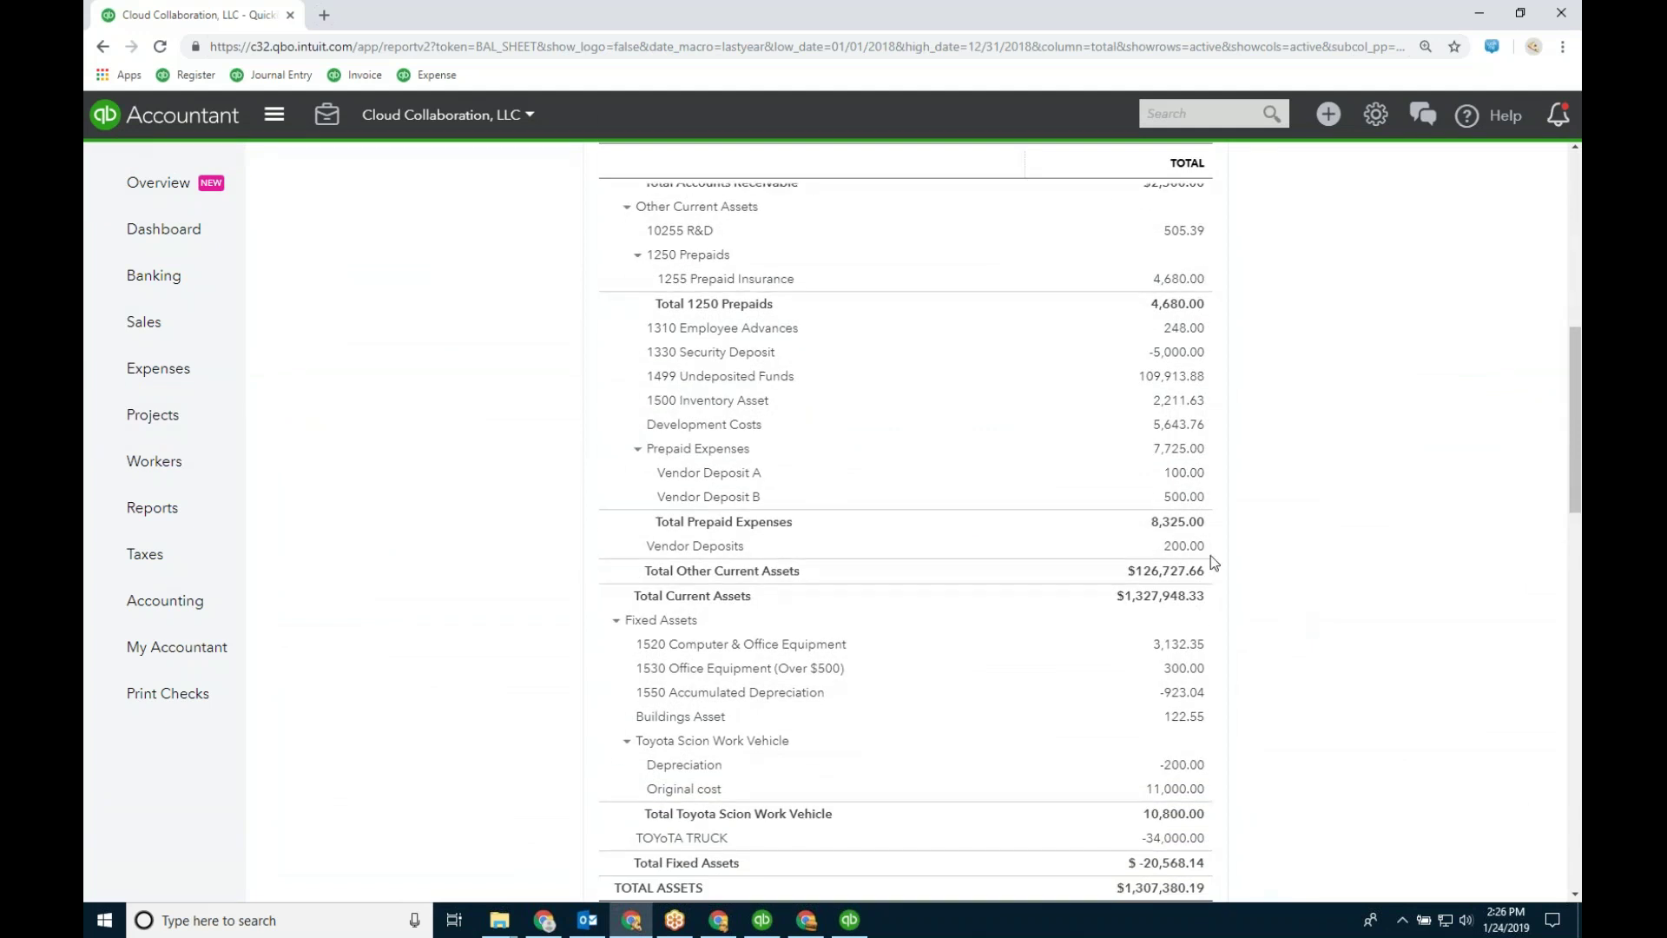
pyautogui.rightClick(231, 16)
pyautogui.click(304, 84)
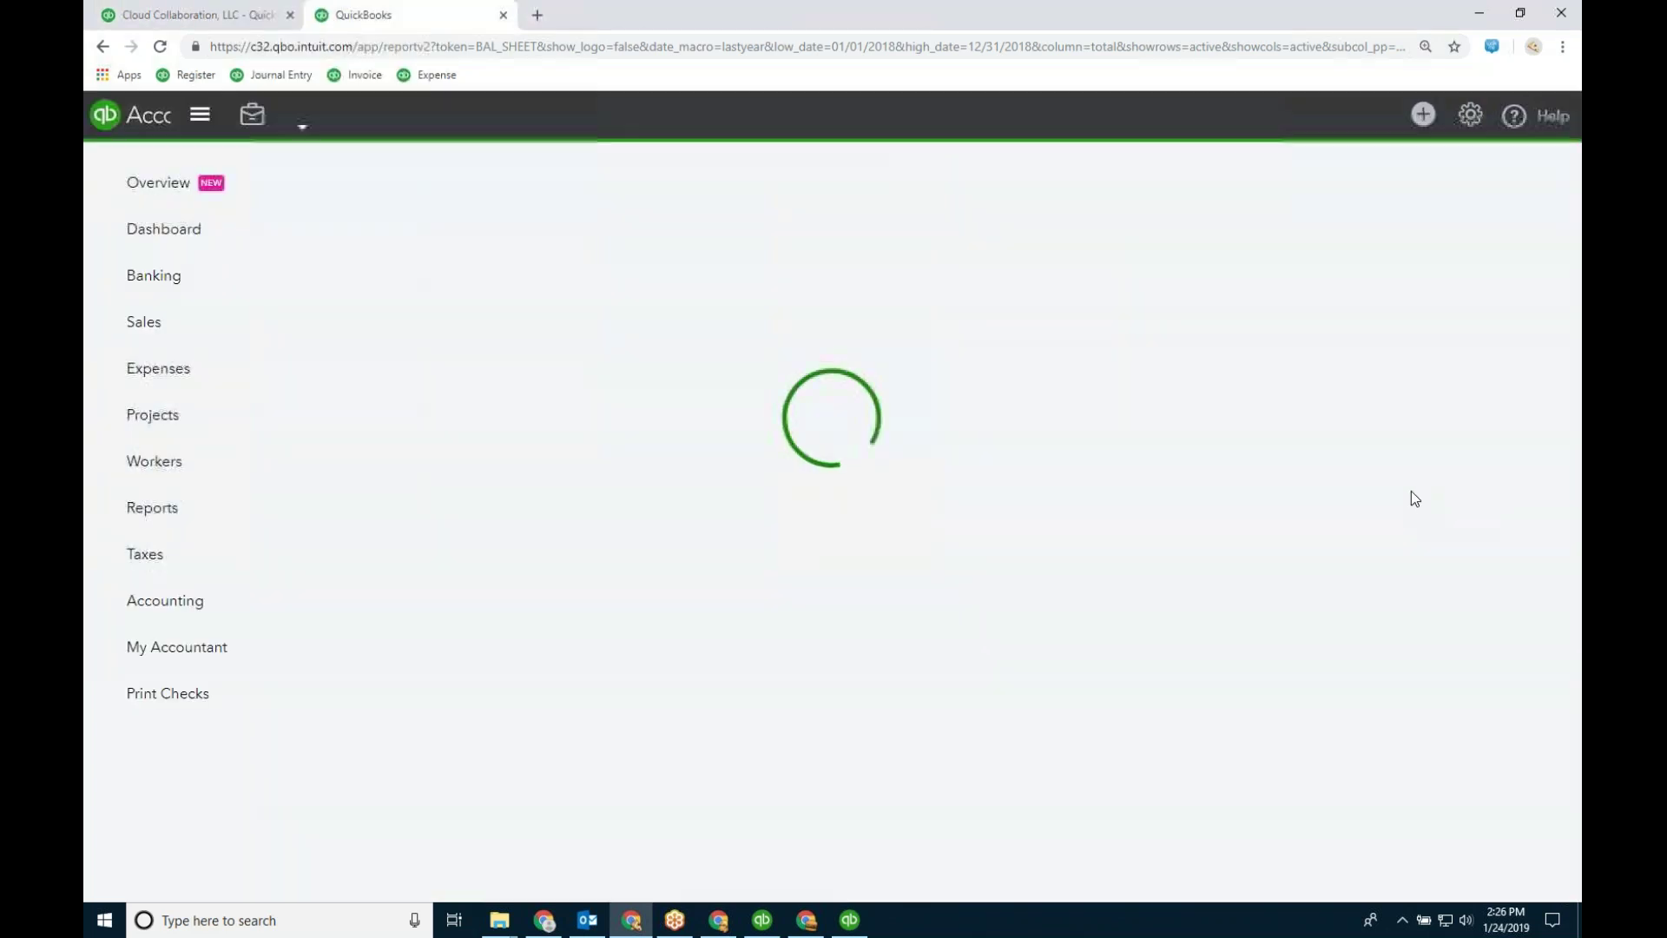
pyautogui.scroll(-3, 1351, 472)
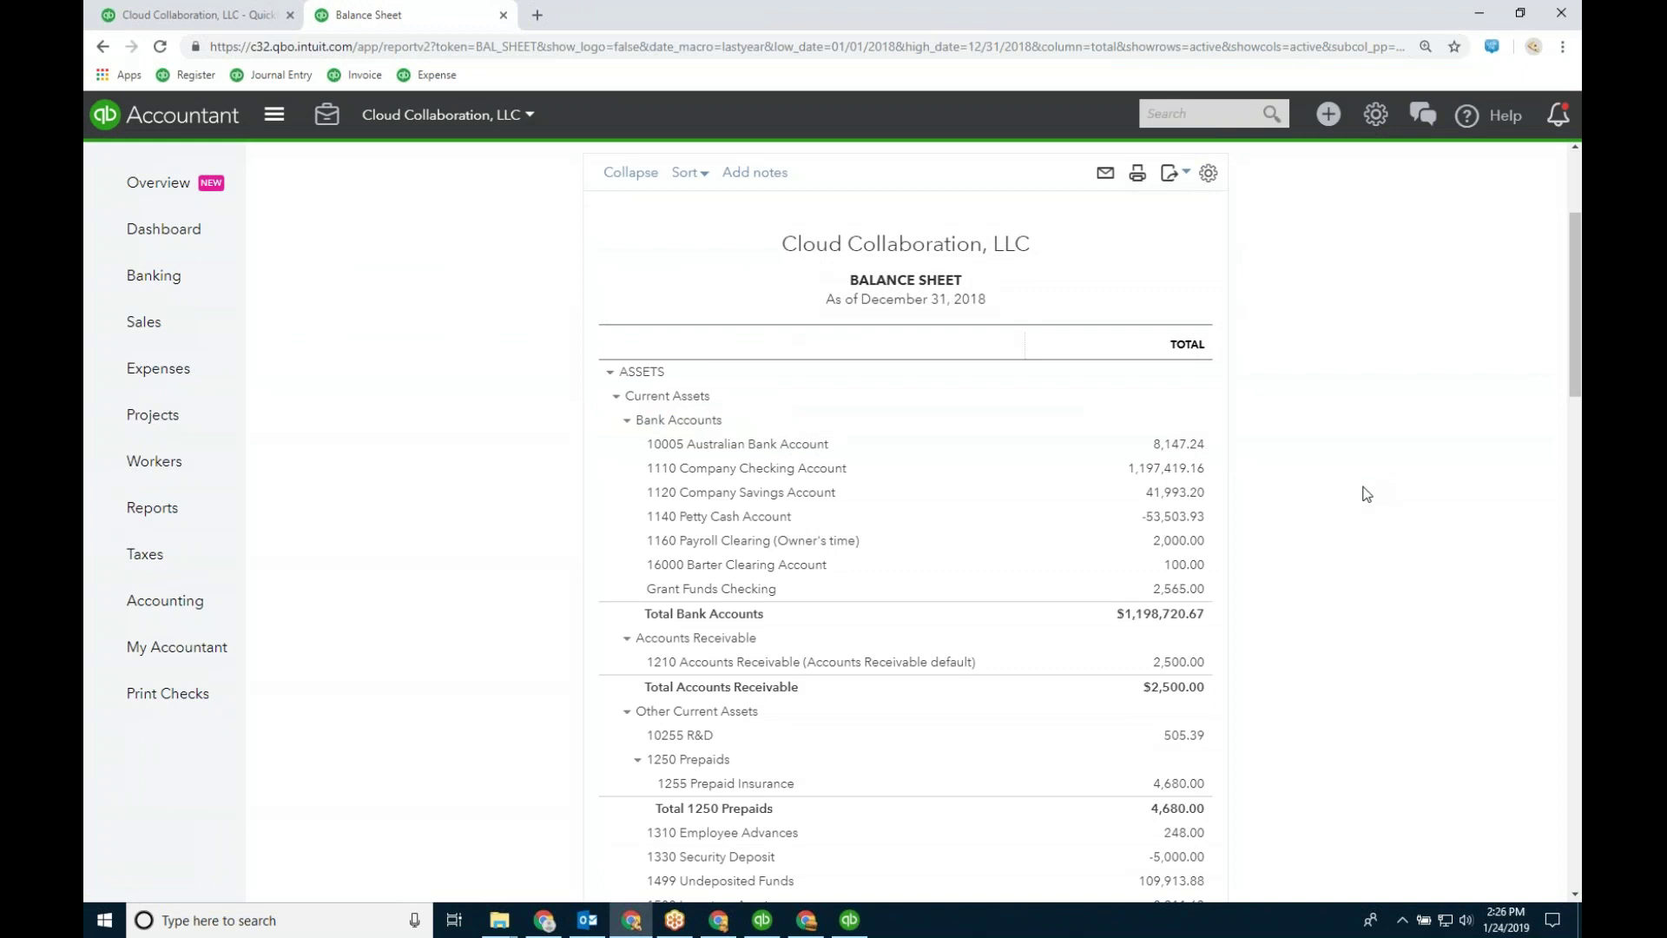
pyautogui.scroll(-1, 1364, 491)
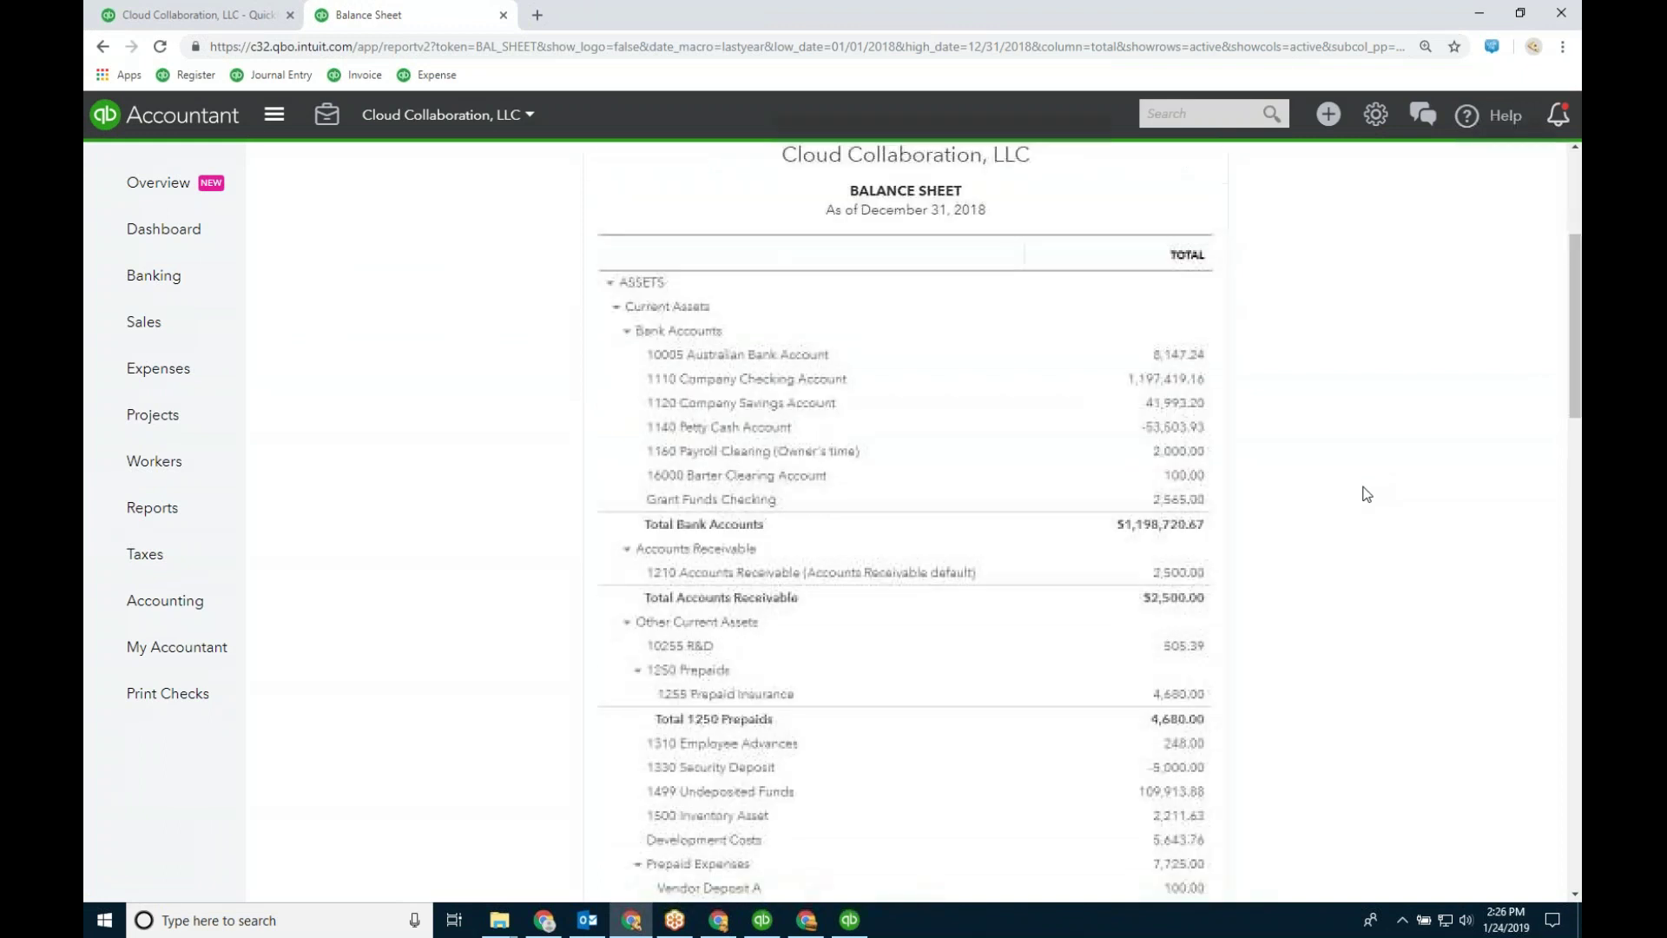
pyautogui.click(1174, 791)
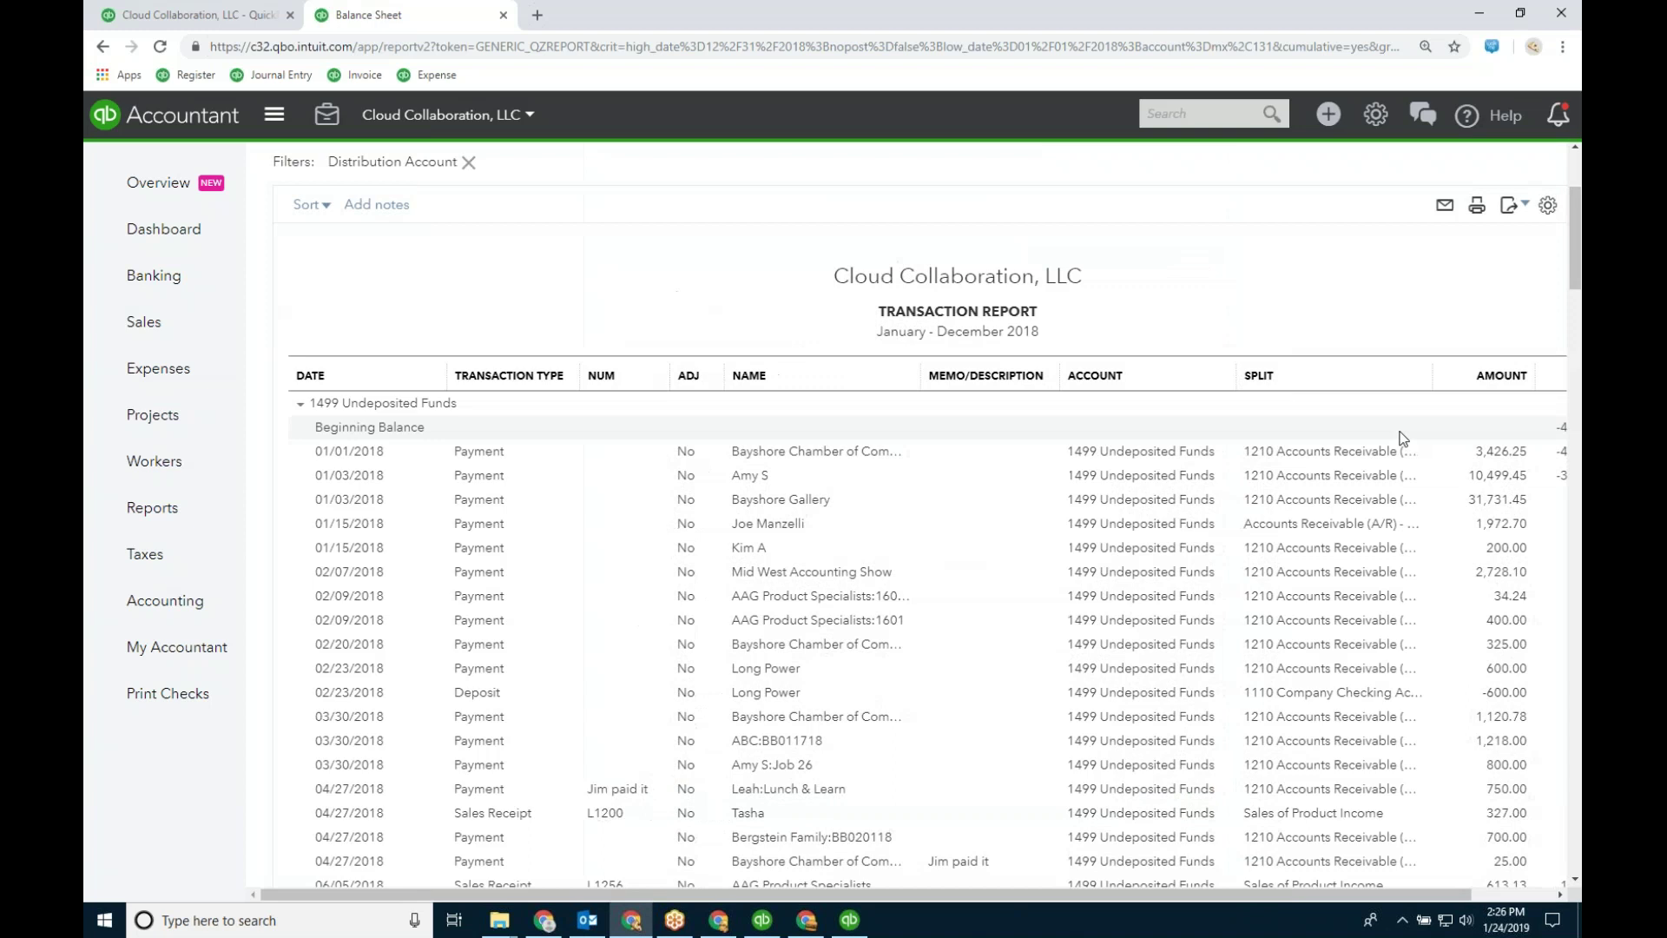
pyautogui.moveTo(391, 21); pyautogui.dragTo(1581, 243)
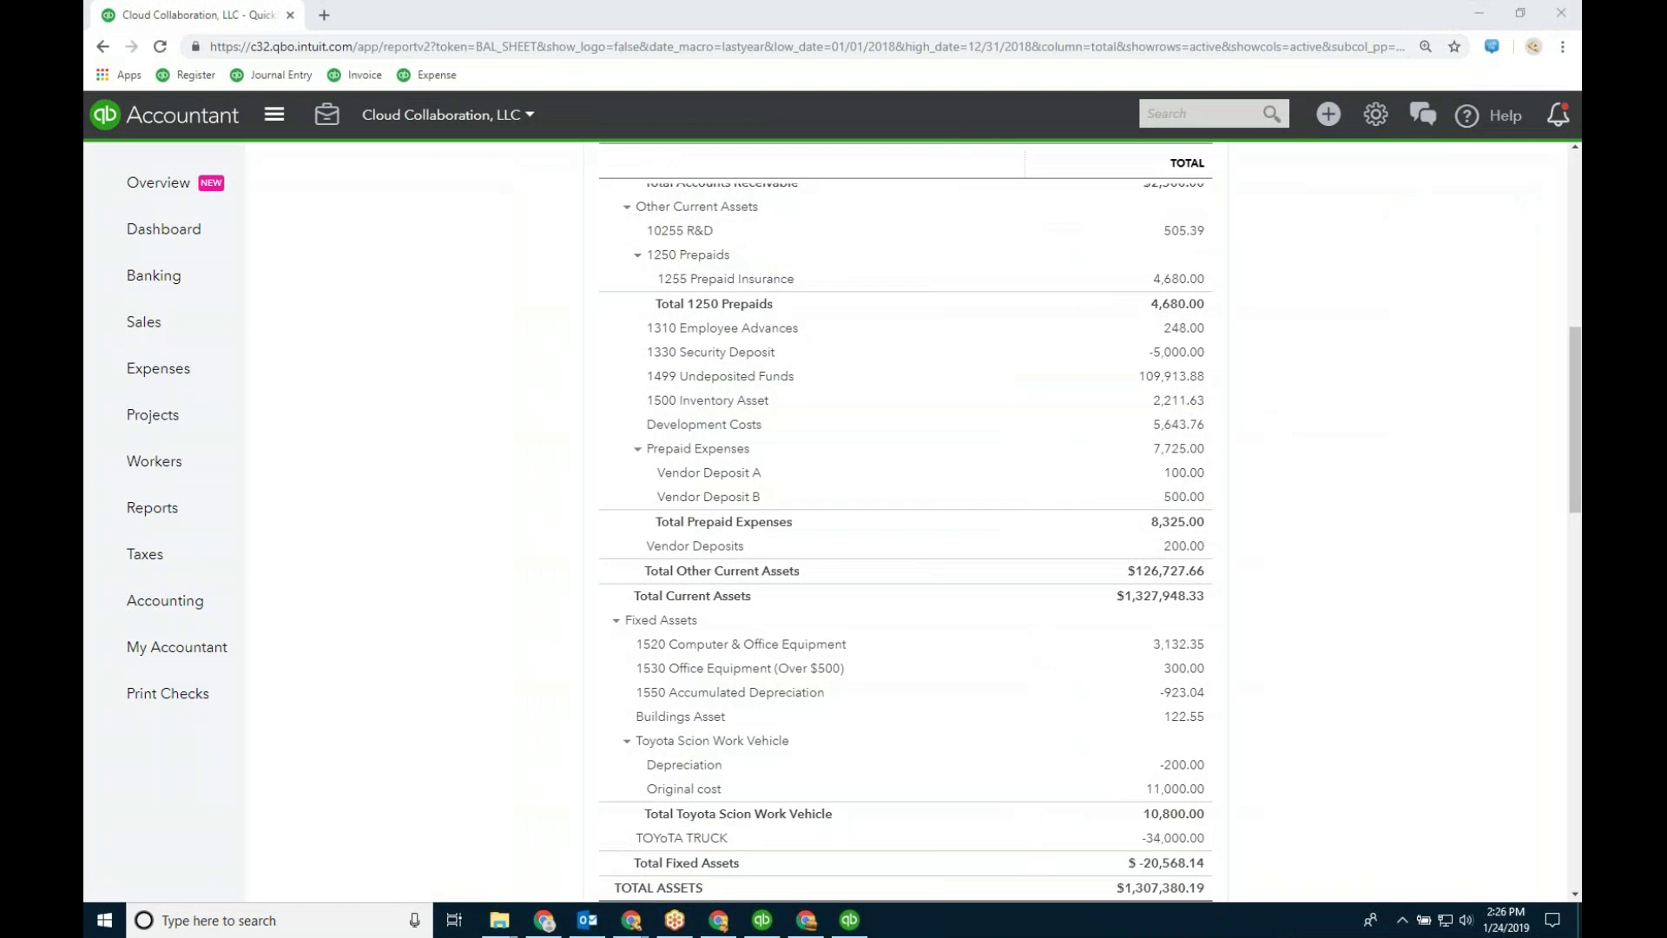
pyautogui.click(1351, 379)
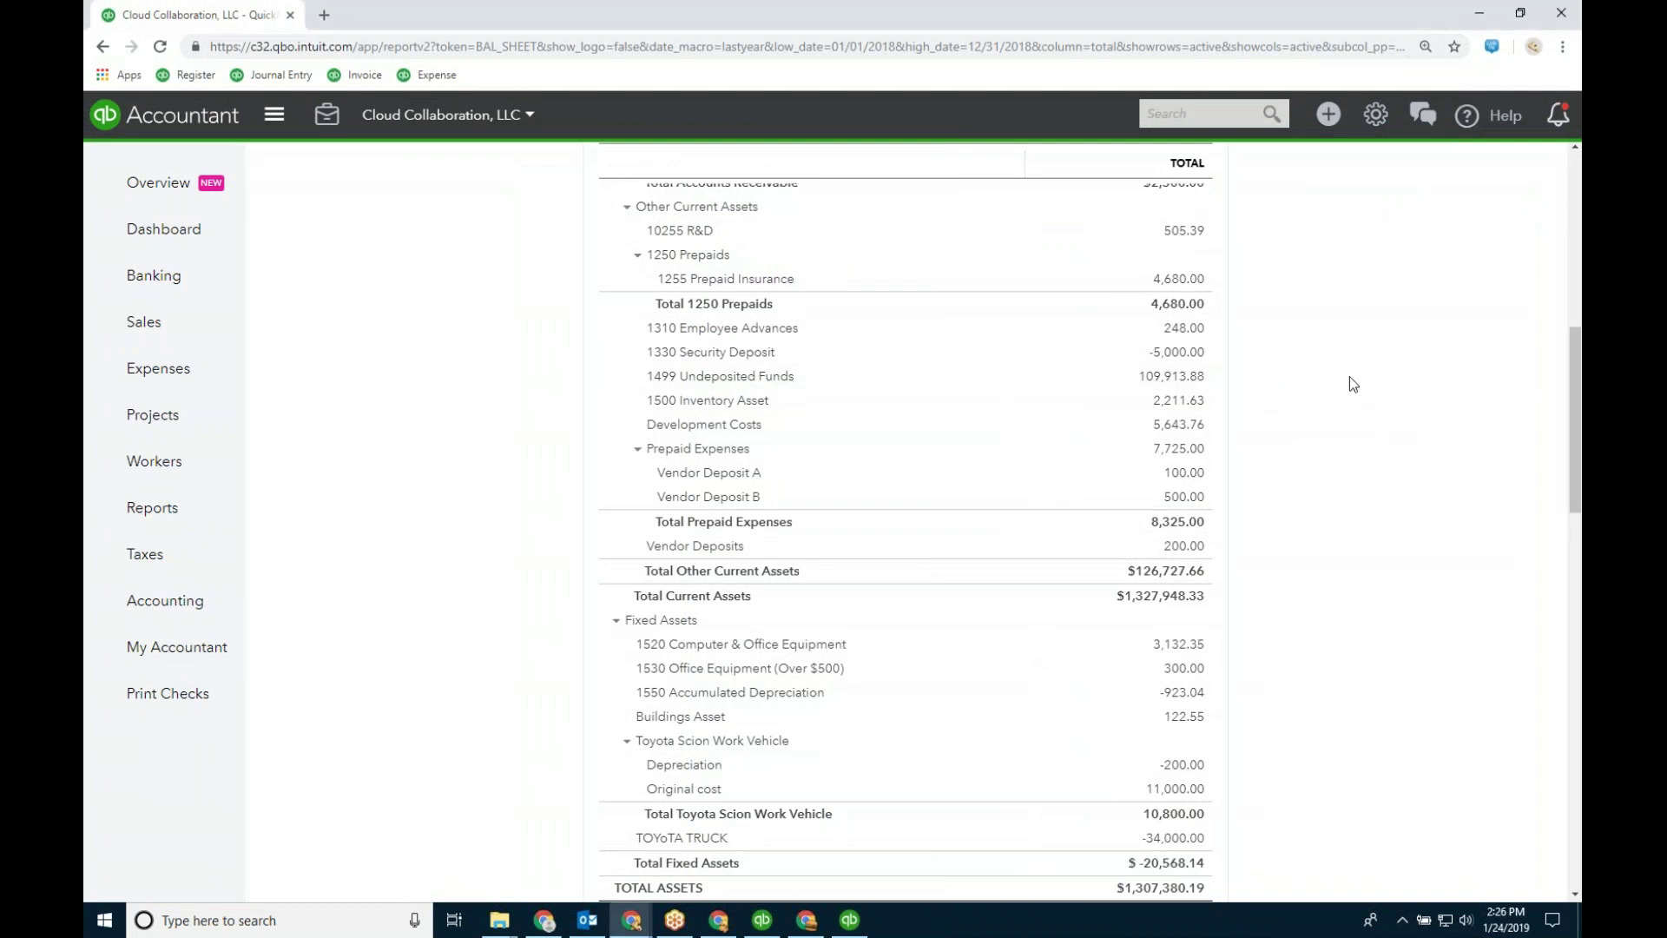
pyautogui.moveTo(1579, 57); pyautogui.dragTo(436, 14)
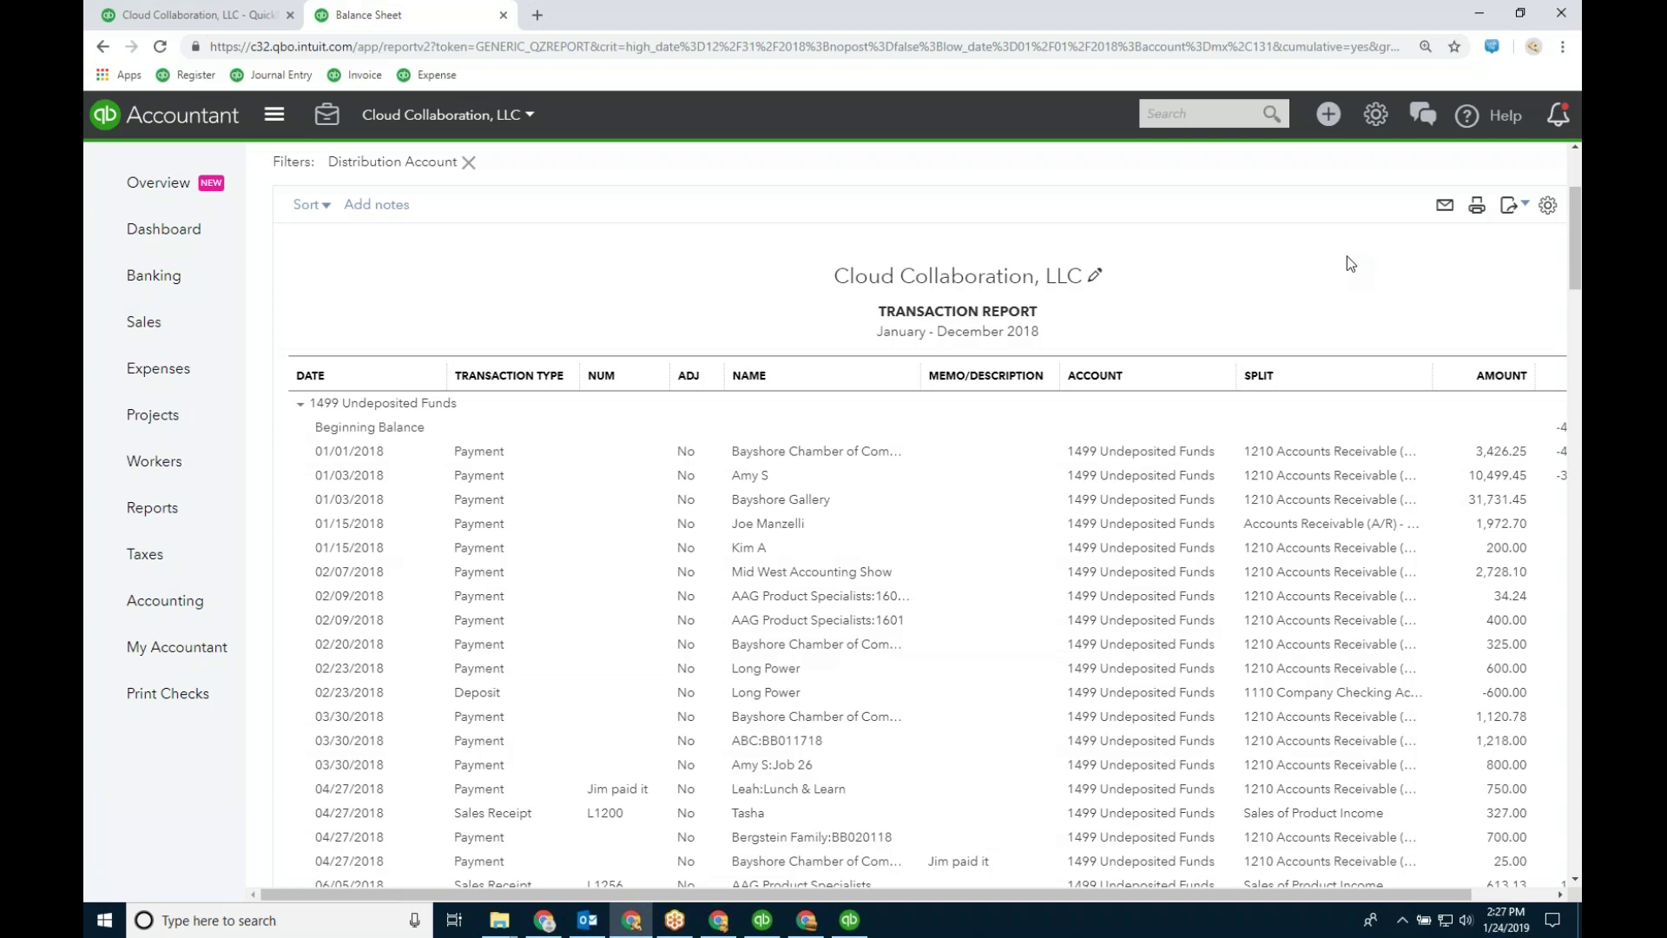
pyautogui.hotkey('alt', 'Tab')
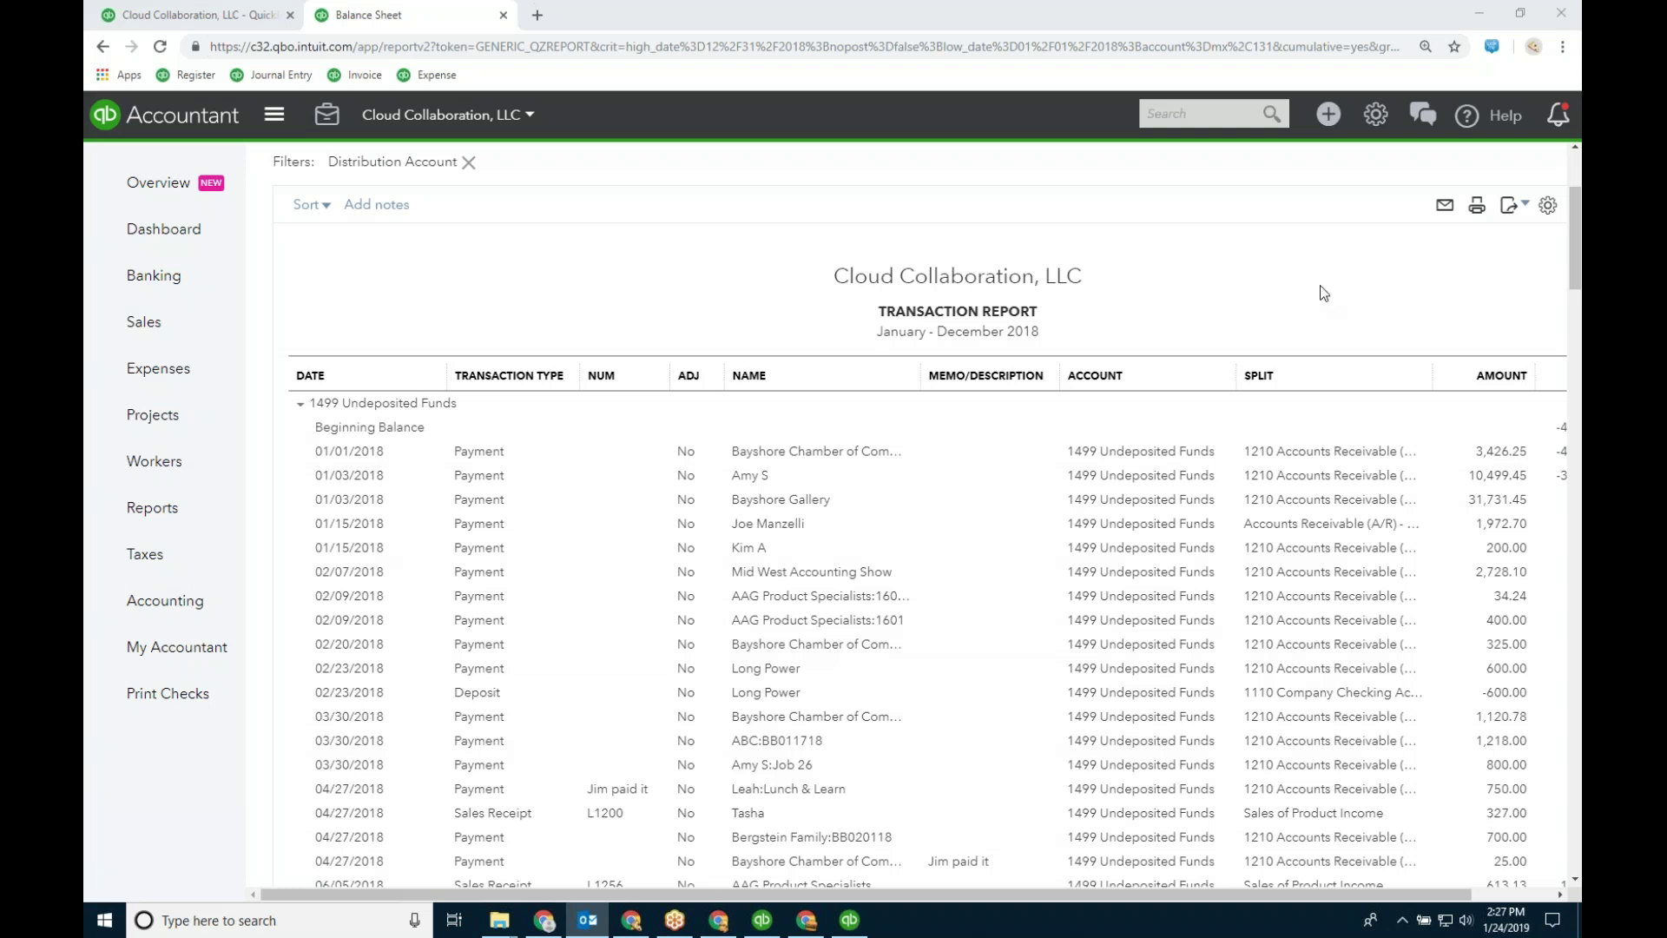
pyautogui.click(504, 16)
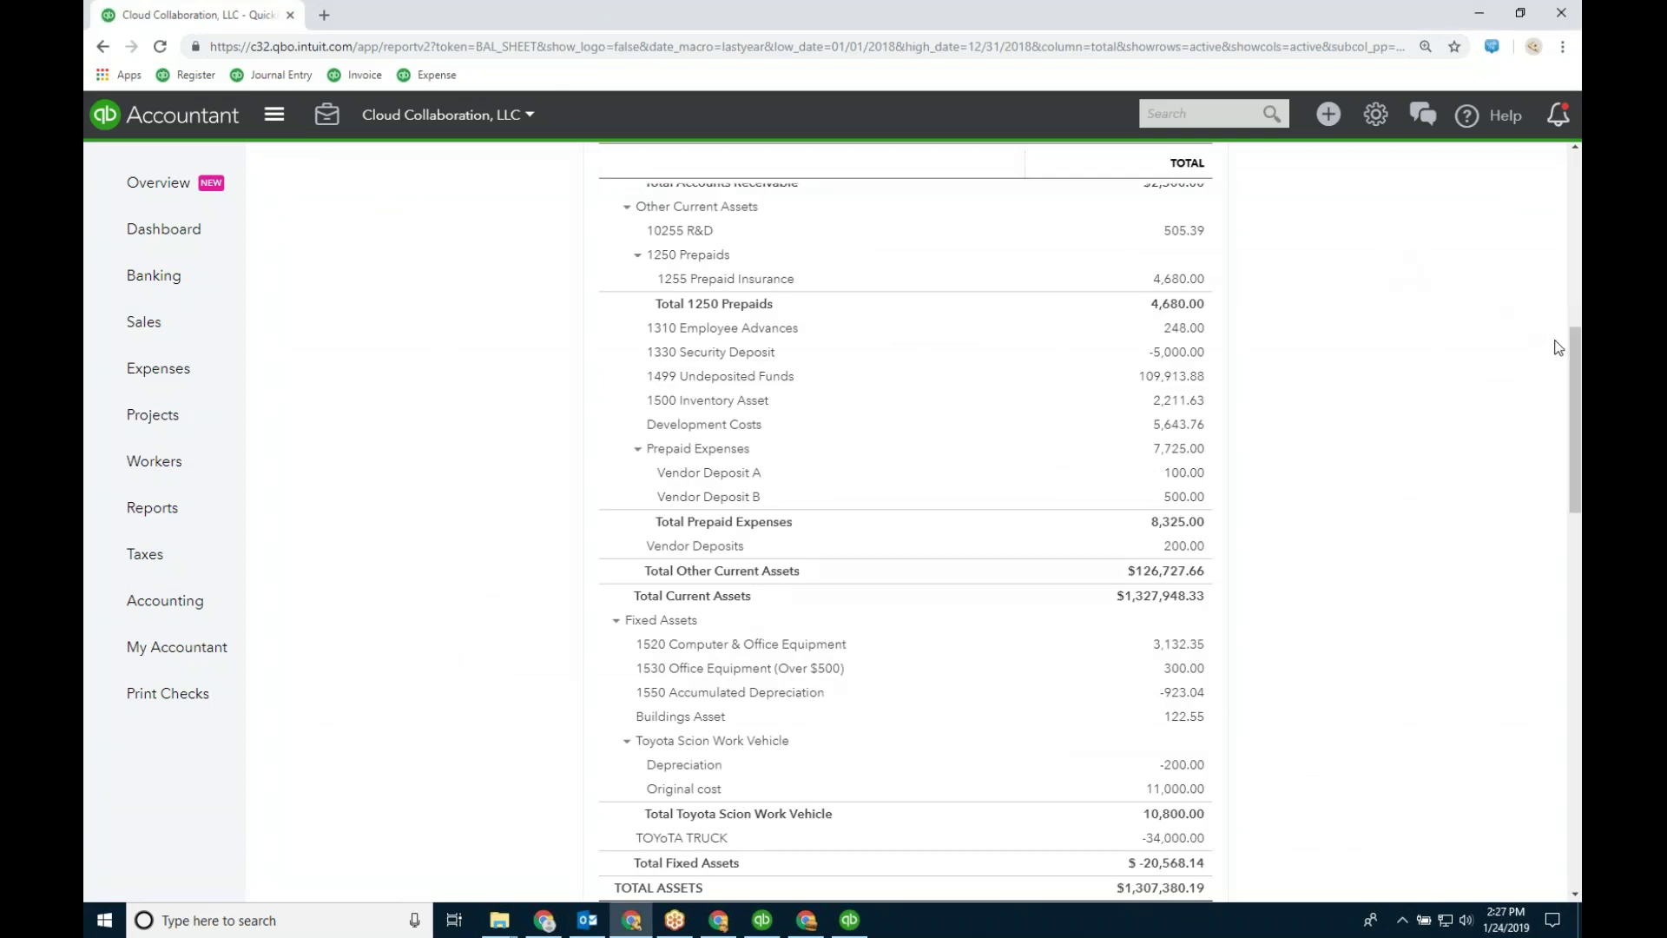
pyautogui.moveTo(1572, 349); pyautogui.dragTo(1572, 173)
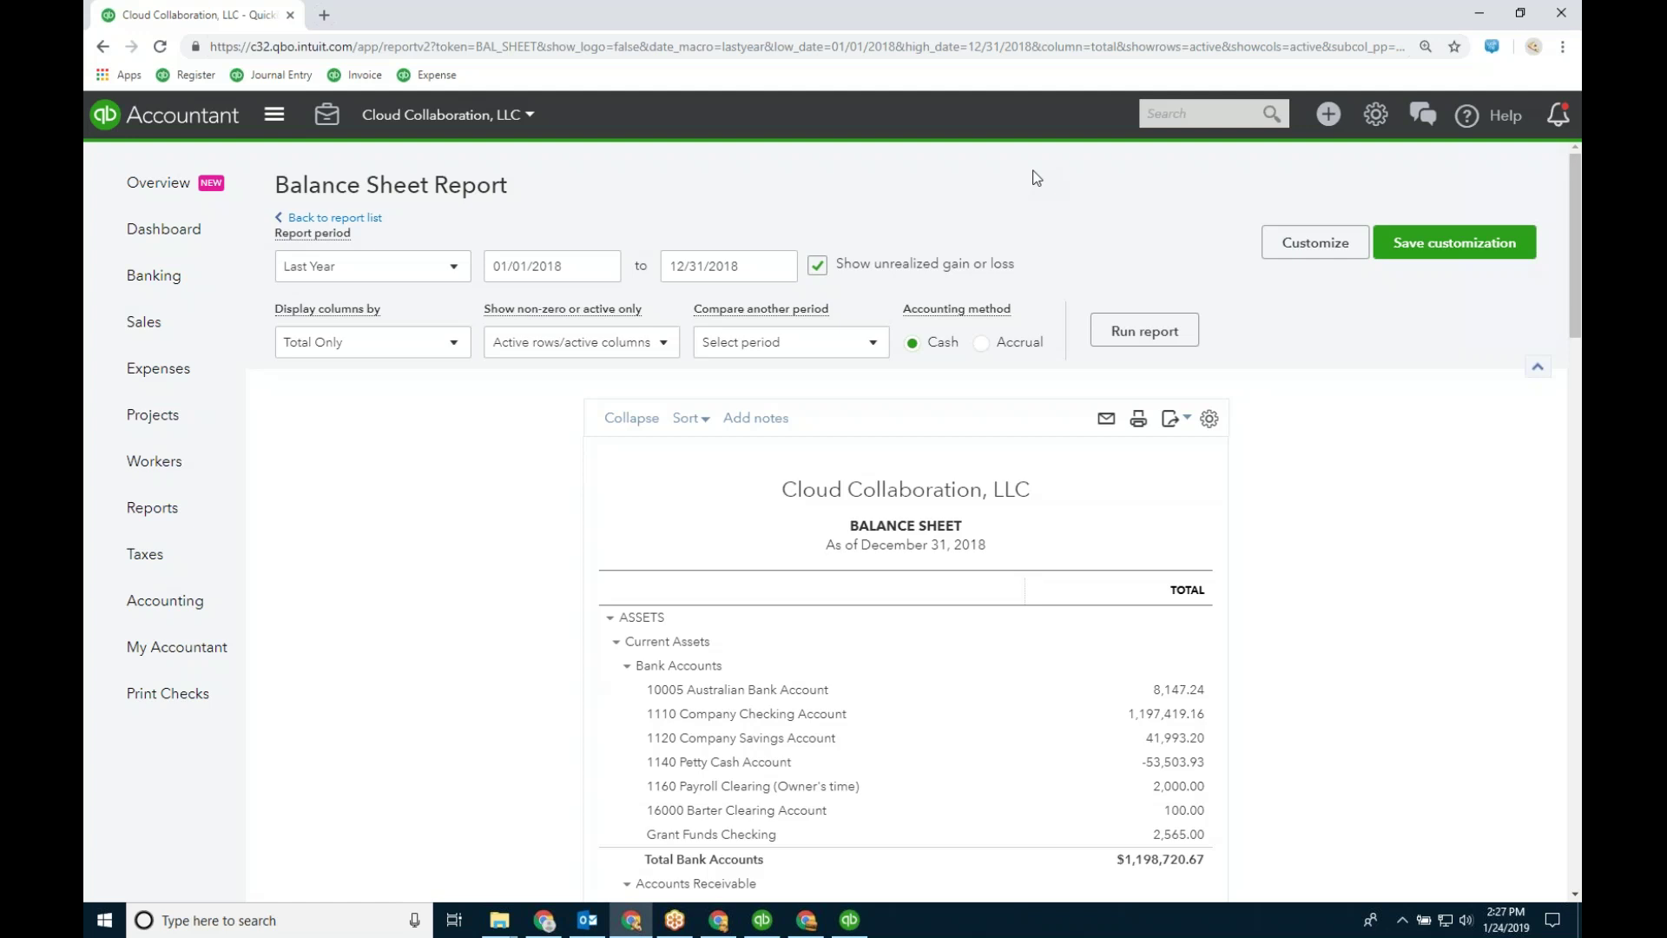
# Step: Return to the Accountant home view, then close the QuickBooks Online Chrome window
pyautogui.click(1376, 114)
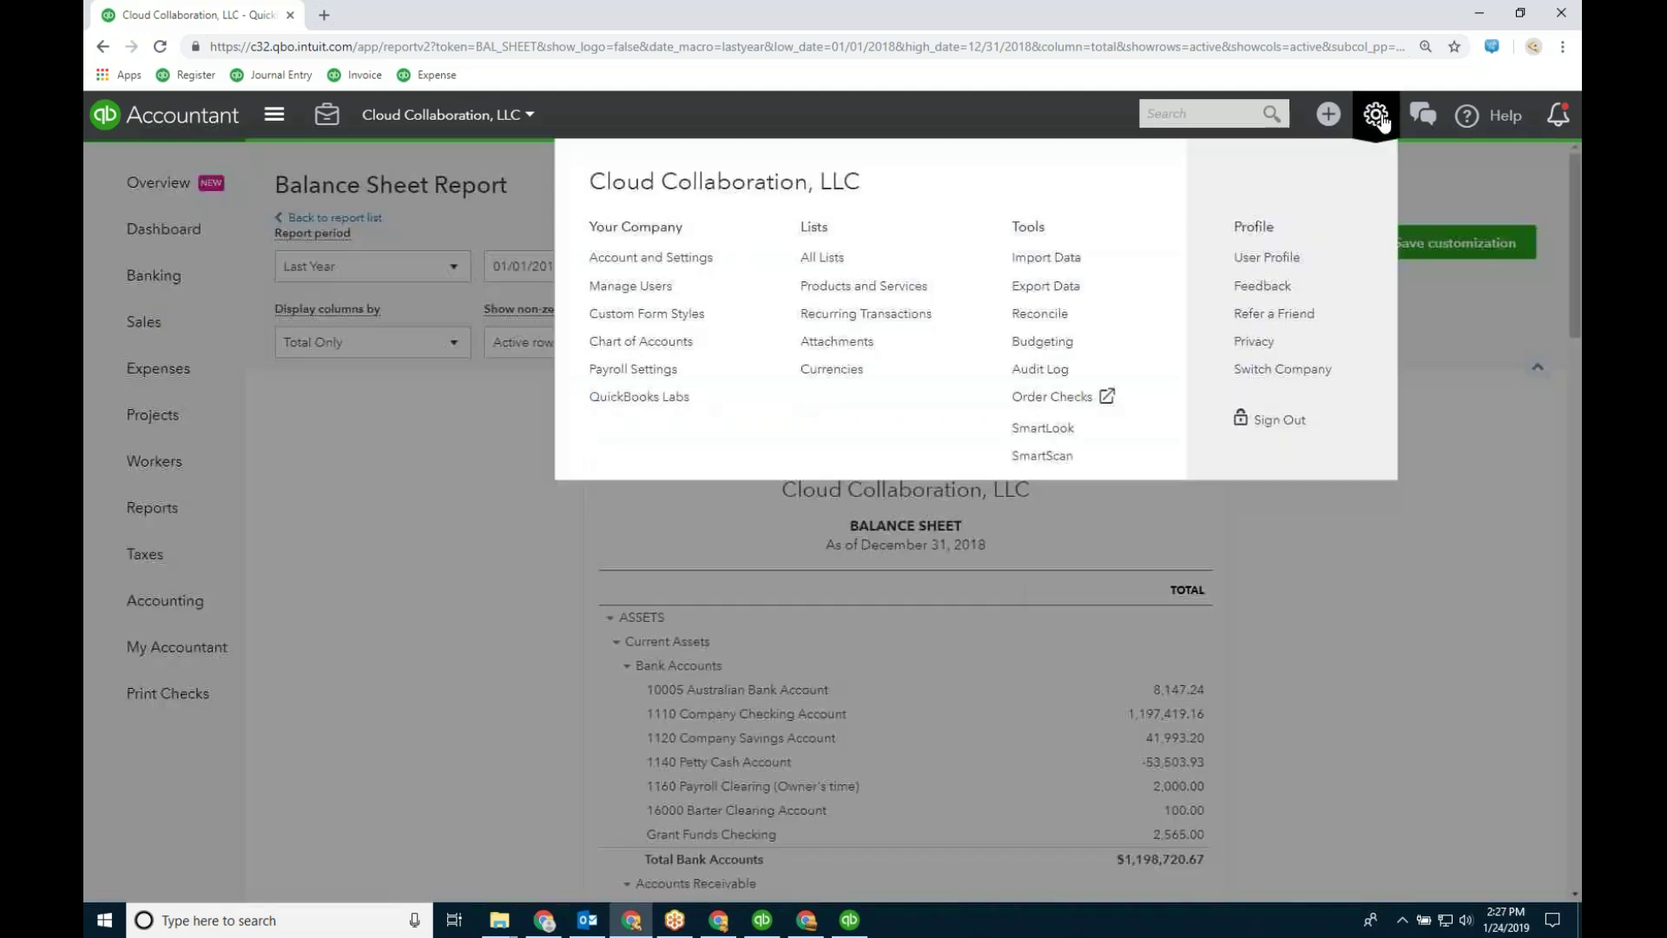
pyautogui.click(1445, 247)
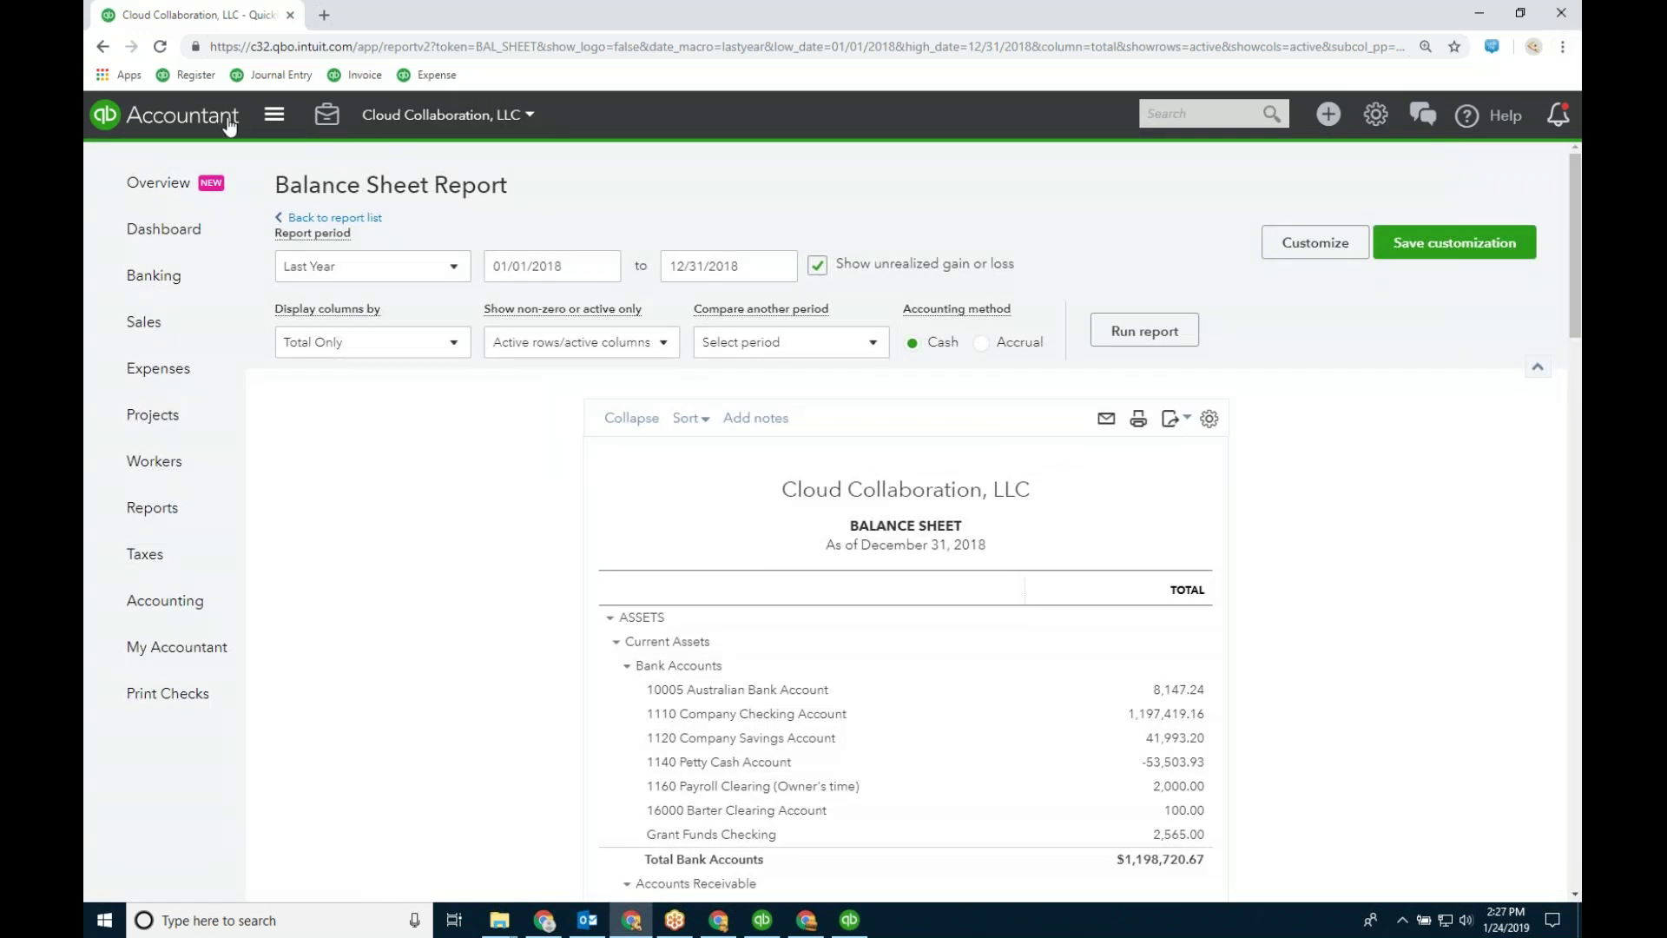
pyautogui.click(170, 117)
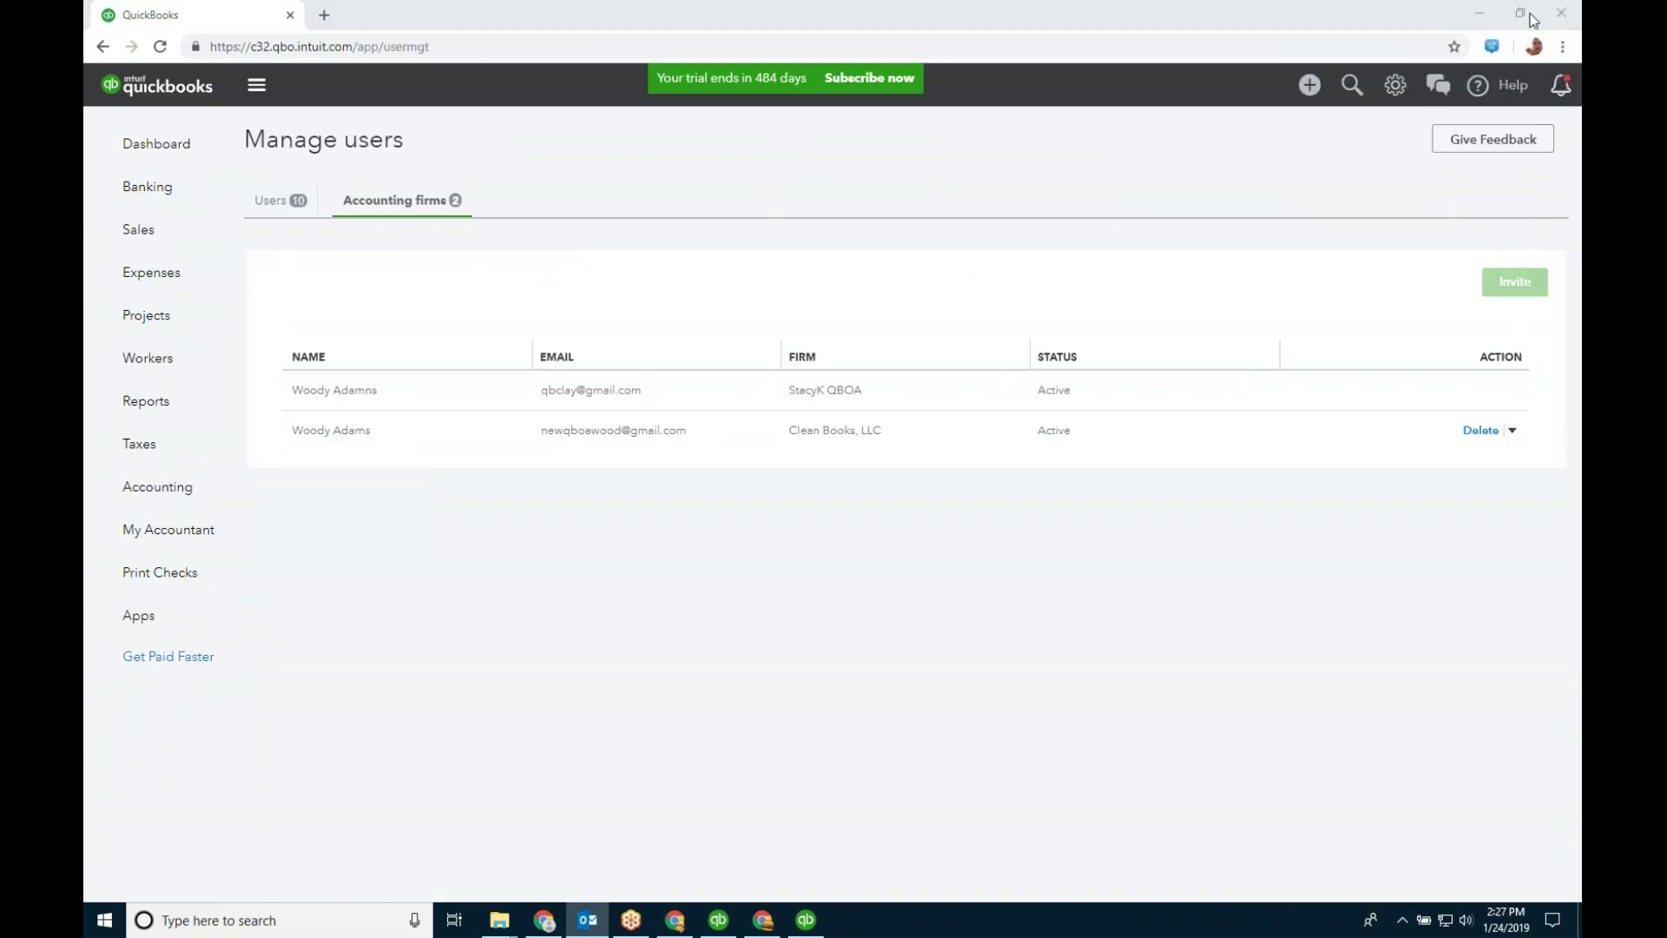
pyautogui.click(1561, 12)
pyautogui.moveTo(1077, 22); pyautogui.dragTo(1259, 93)
# Step: Exit QuickBooks Desktop with File > Exit, then close the remaining minimised QuickBooks window
pyautogui.click(300, 108)
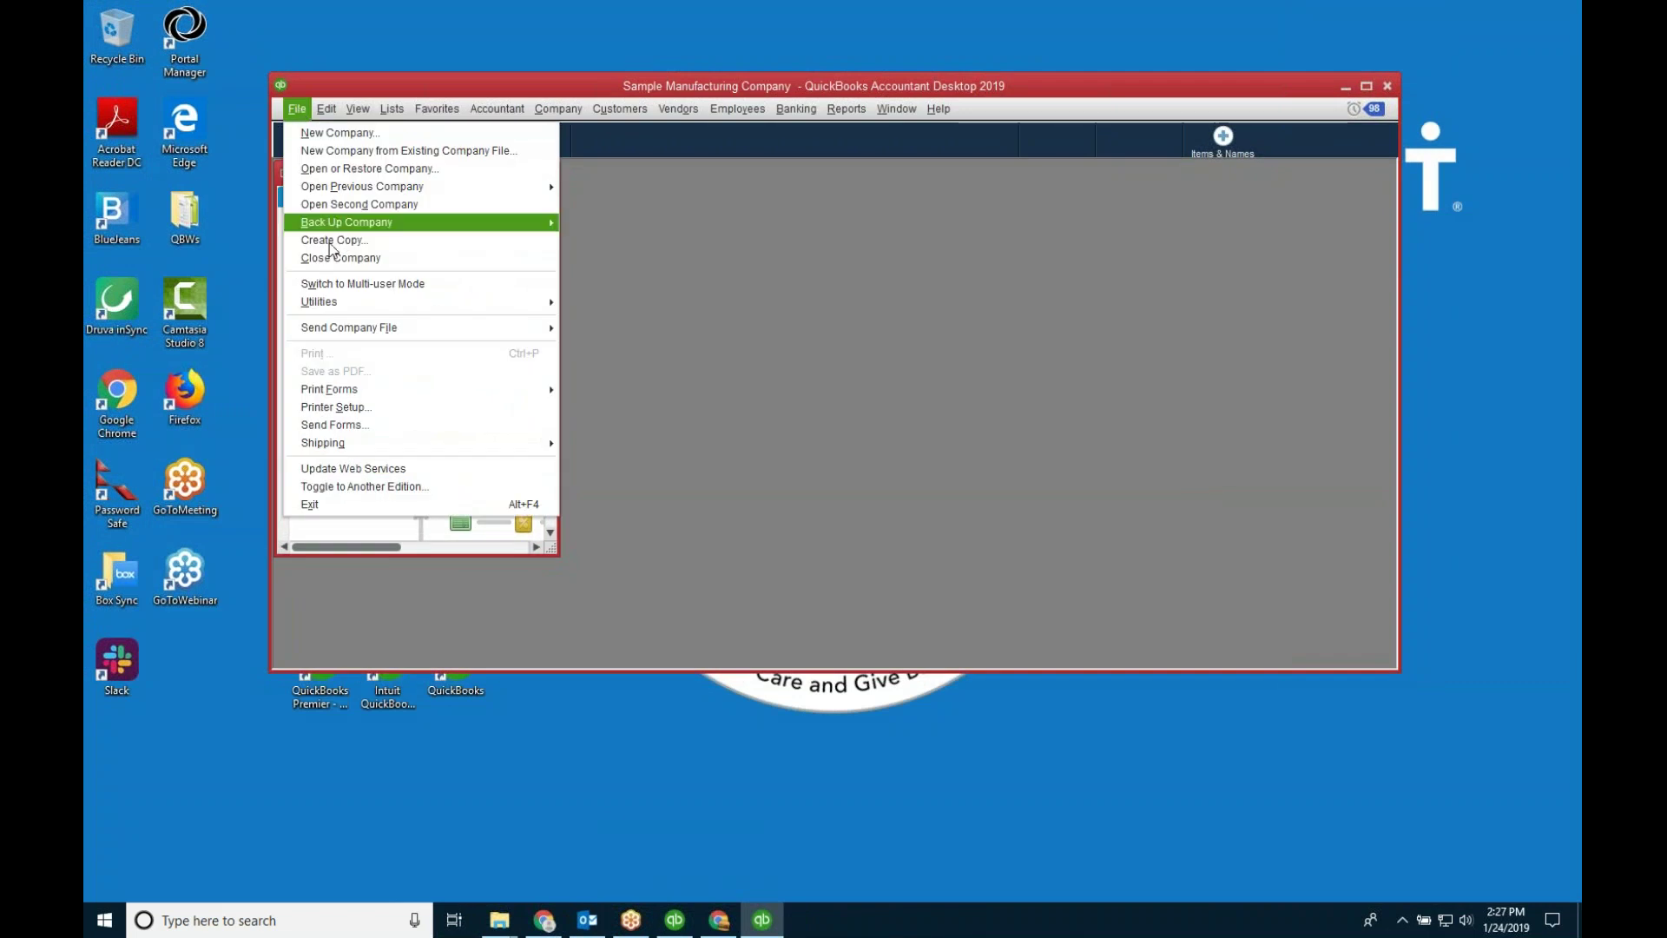
pyautogui.click(379, 503)
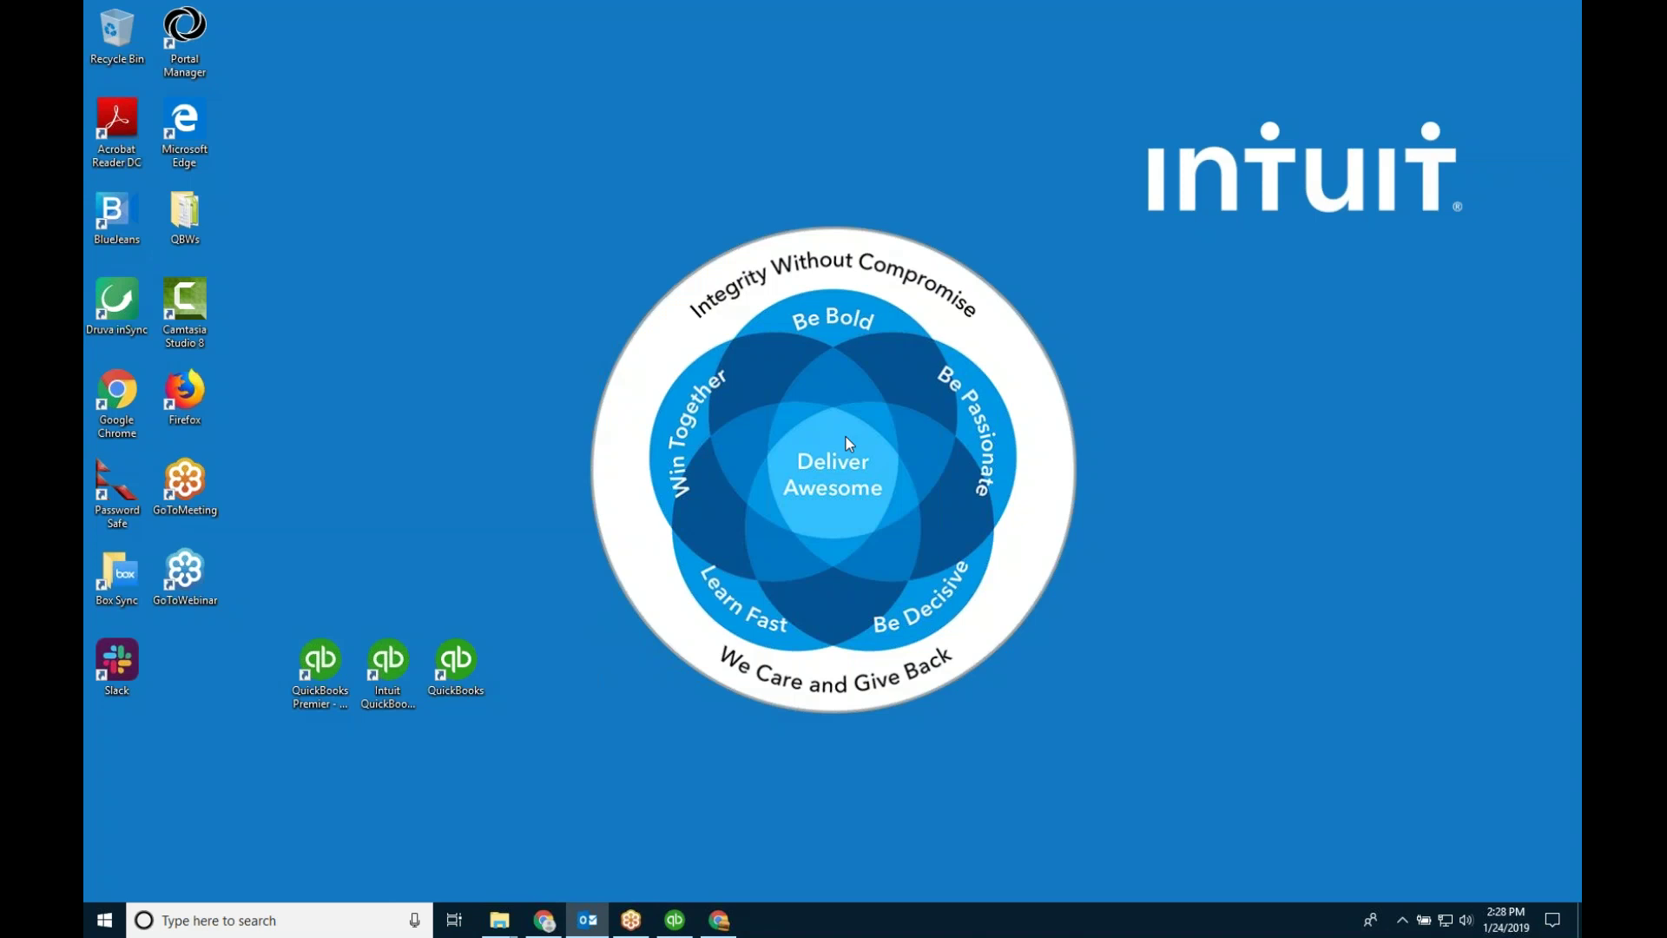
pyautogui.click(675, 920)
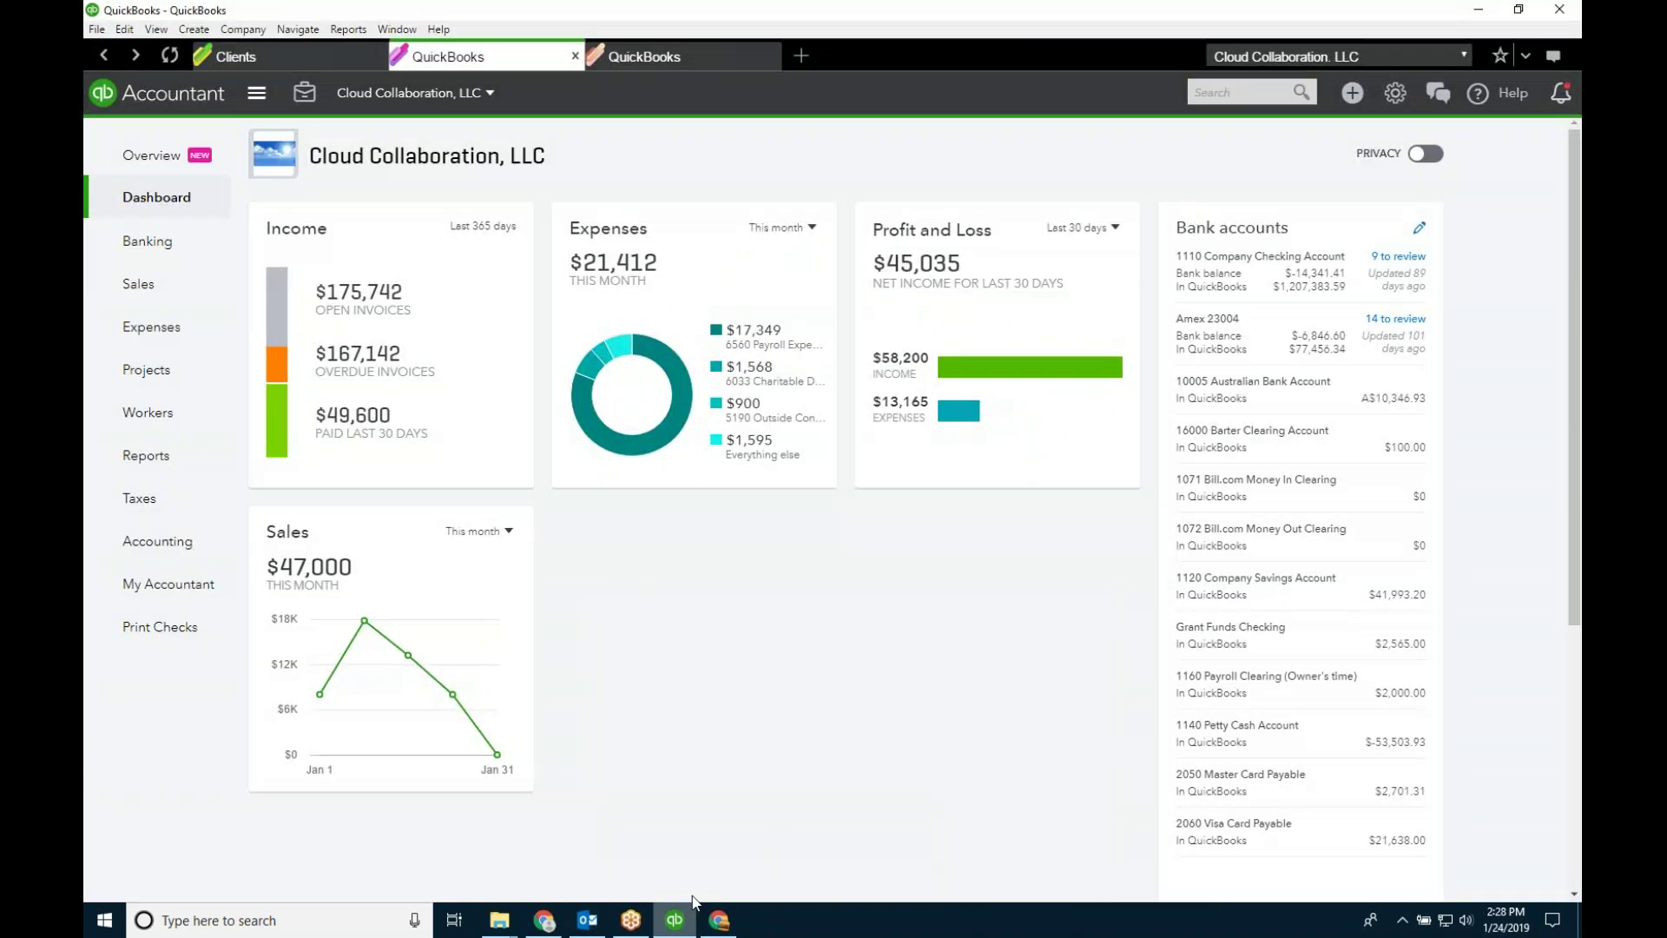
pyautogui.click(1560, 10)
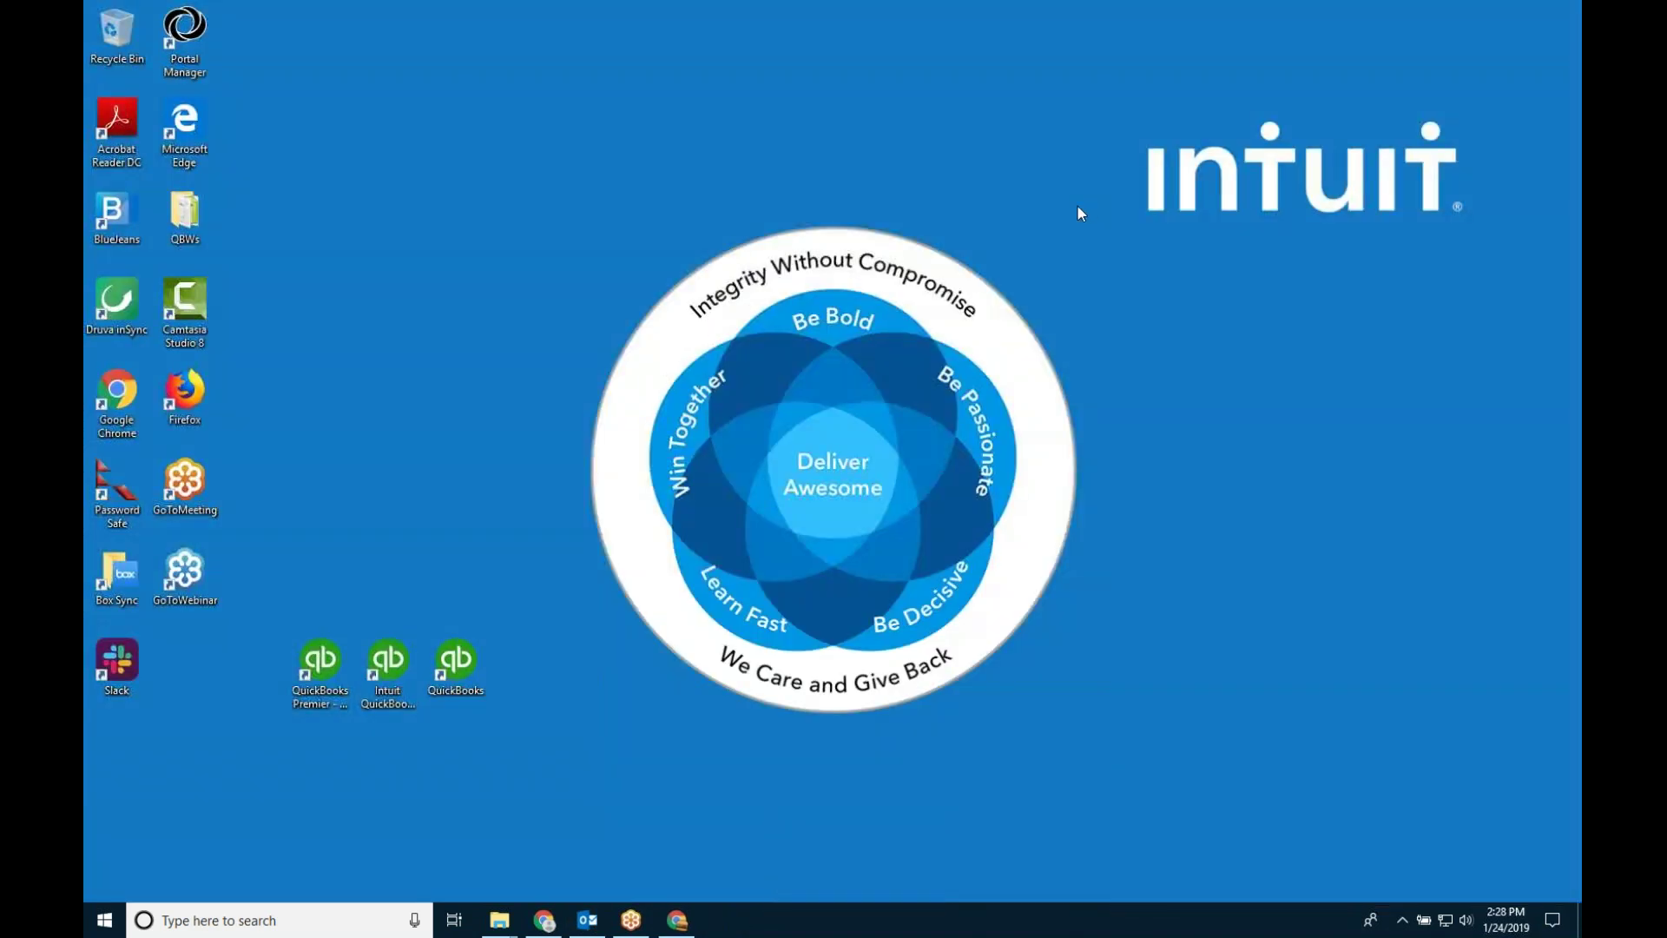